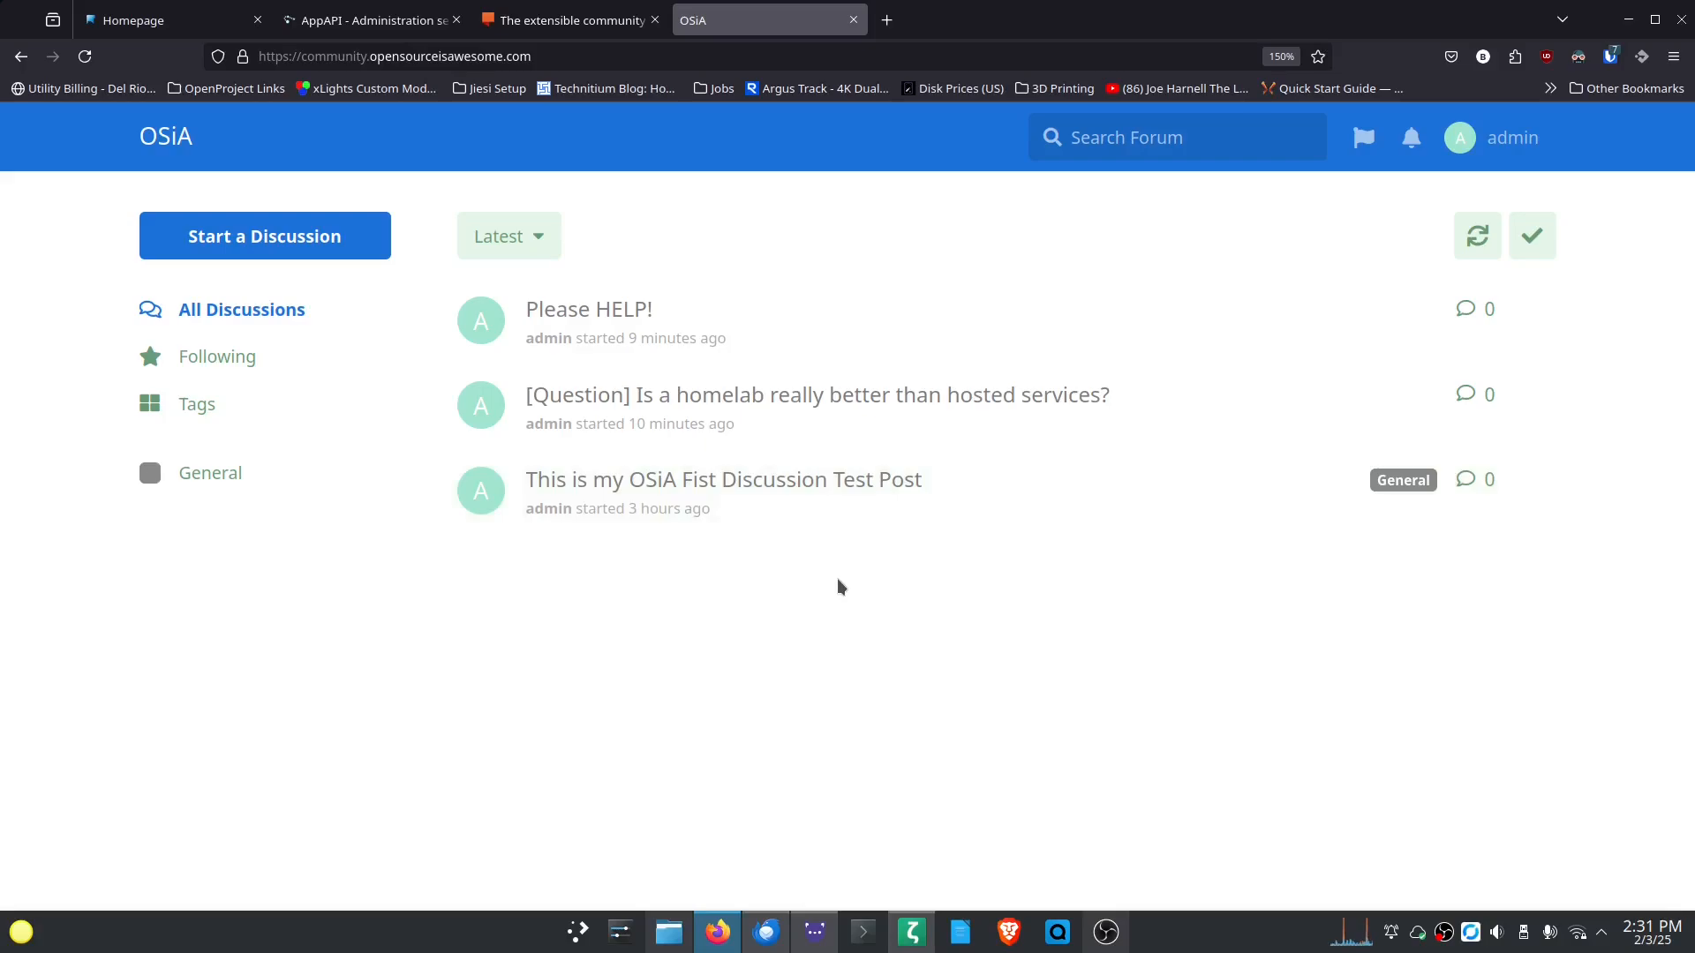
Go to the admin user's profile page, which lists their recent posts and discussions.
{"action": "left_click", "coordinate": [1520, 141]}
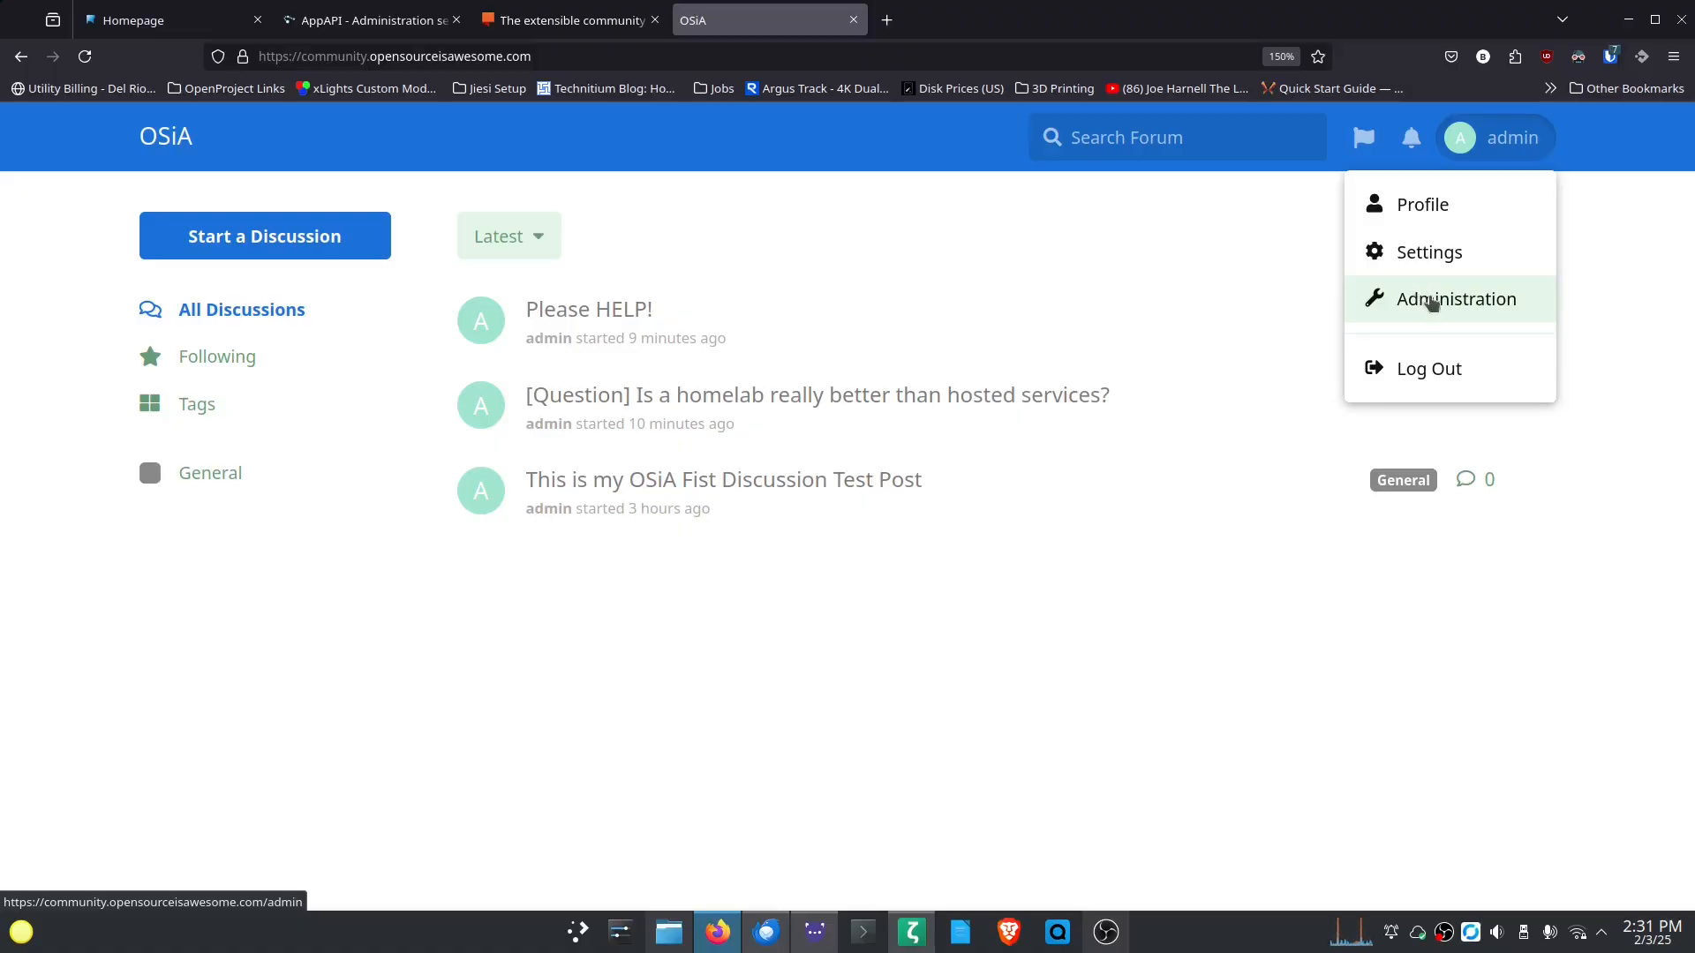
{"action": "left_click", "coordinate": [1425, 206]}
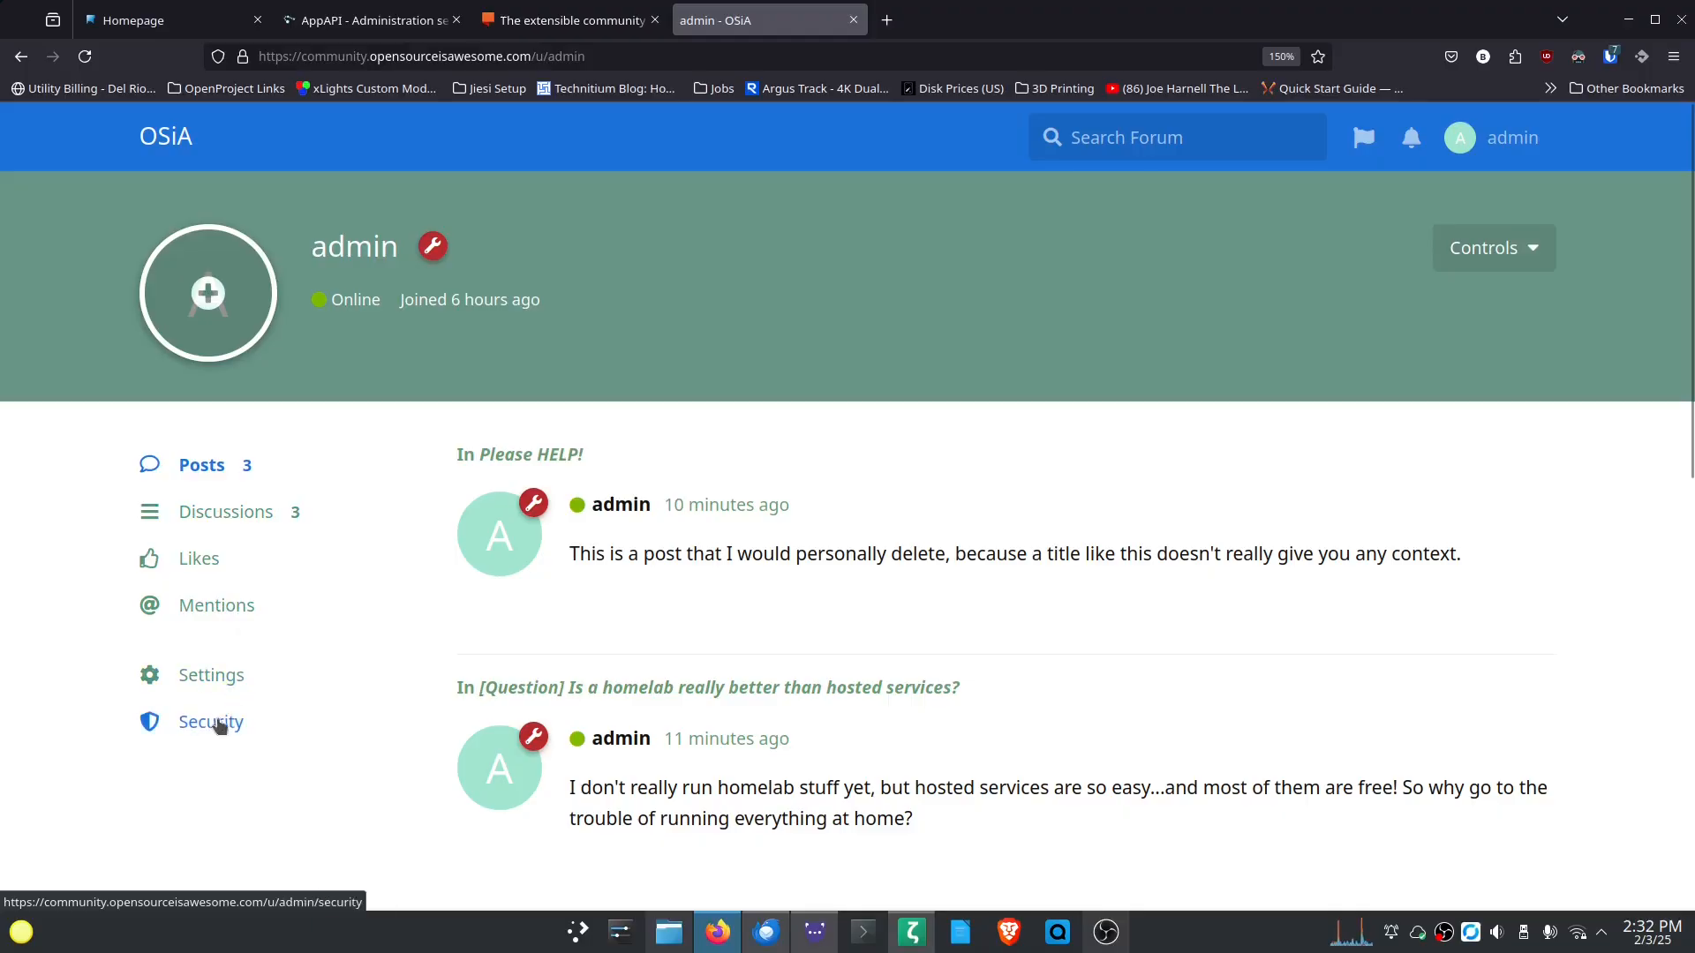
Review the account Settings page and its Security tokens and sessions.
{"action": "left_click", "coordinate": [216, 678]}
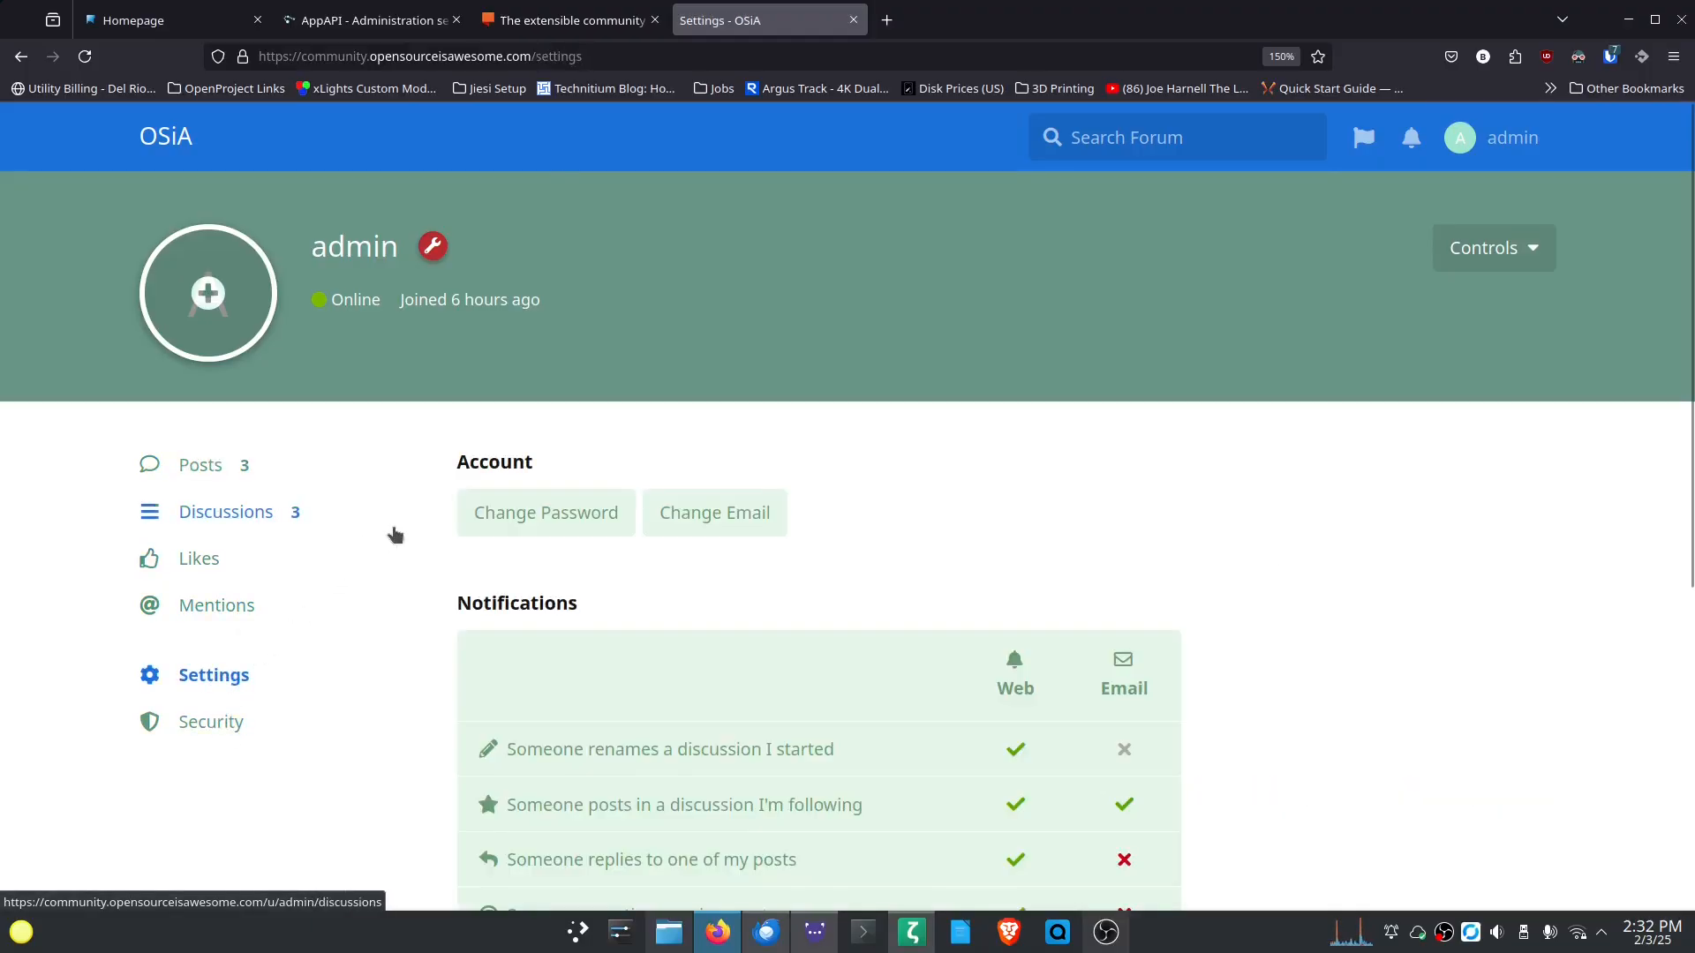
{"action": "scroll", "coordinate": [395, 534], "scroll_direction": "down", "scroll_amount": 2}
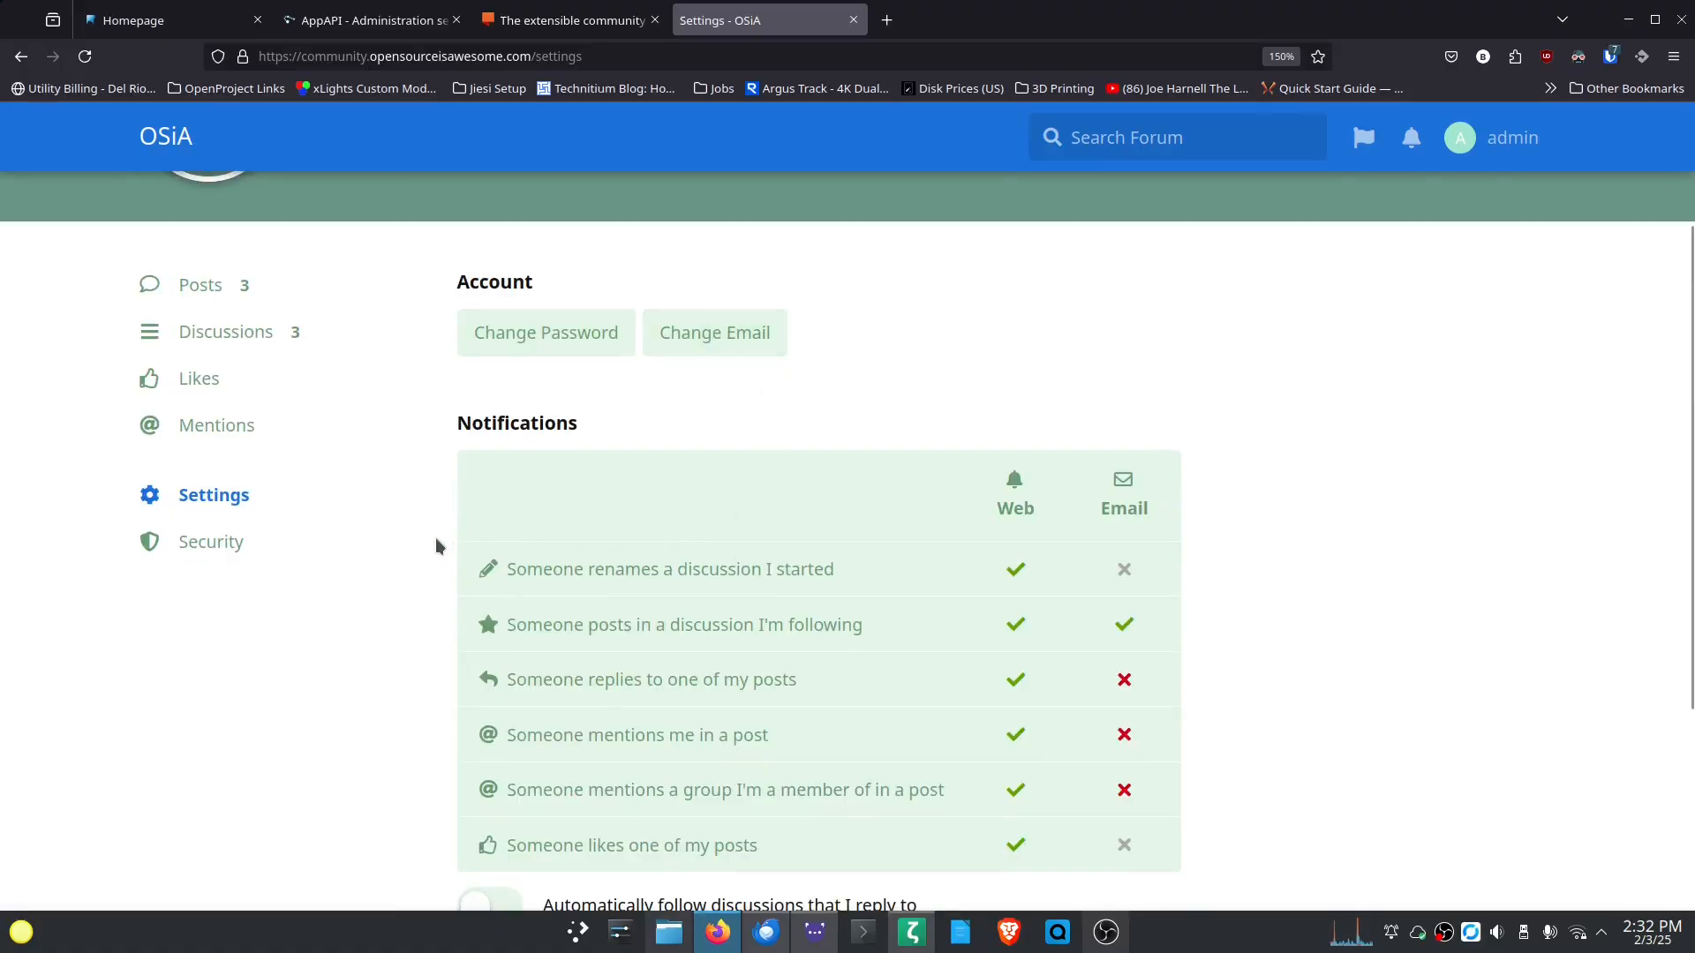
{"action": "scroll", "coordinate": [429, 542], "scroll_direction": "down", "scroll_amount": 2}
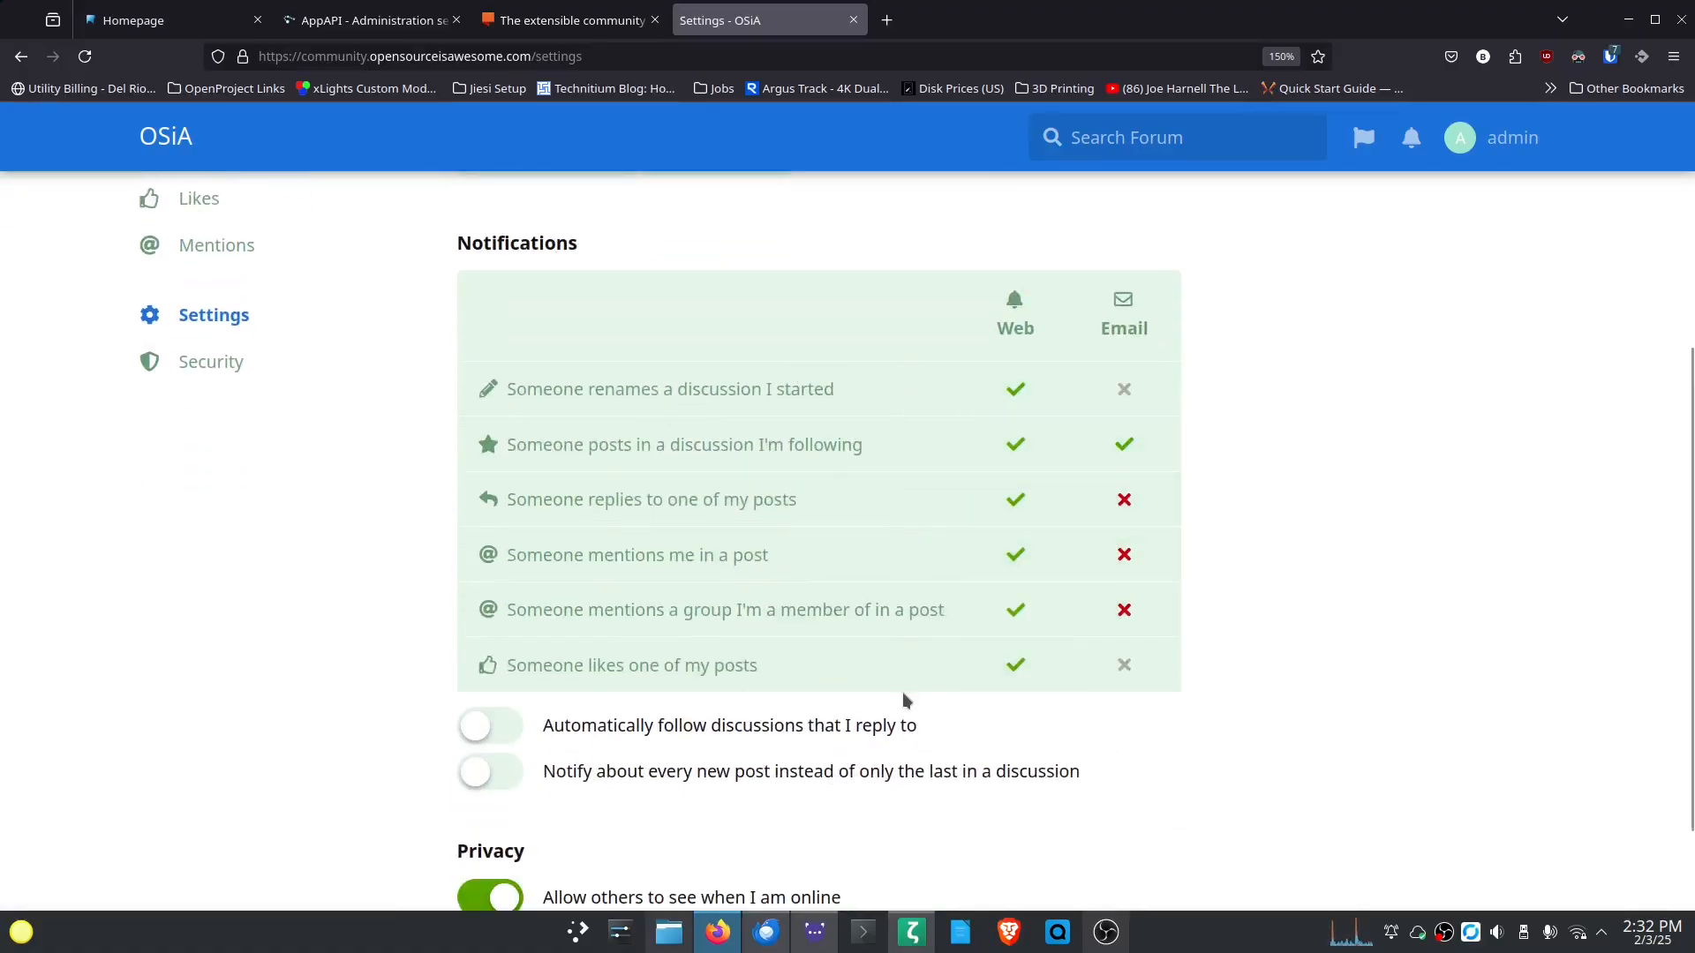
{"action": "scroll", "coordinate": [382, 666], "scroll_direction": "down", "scroll_amount": 2}
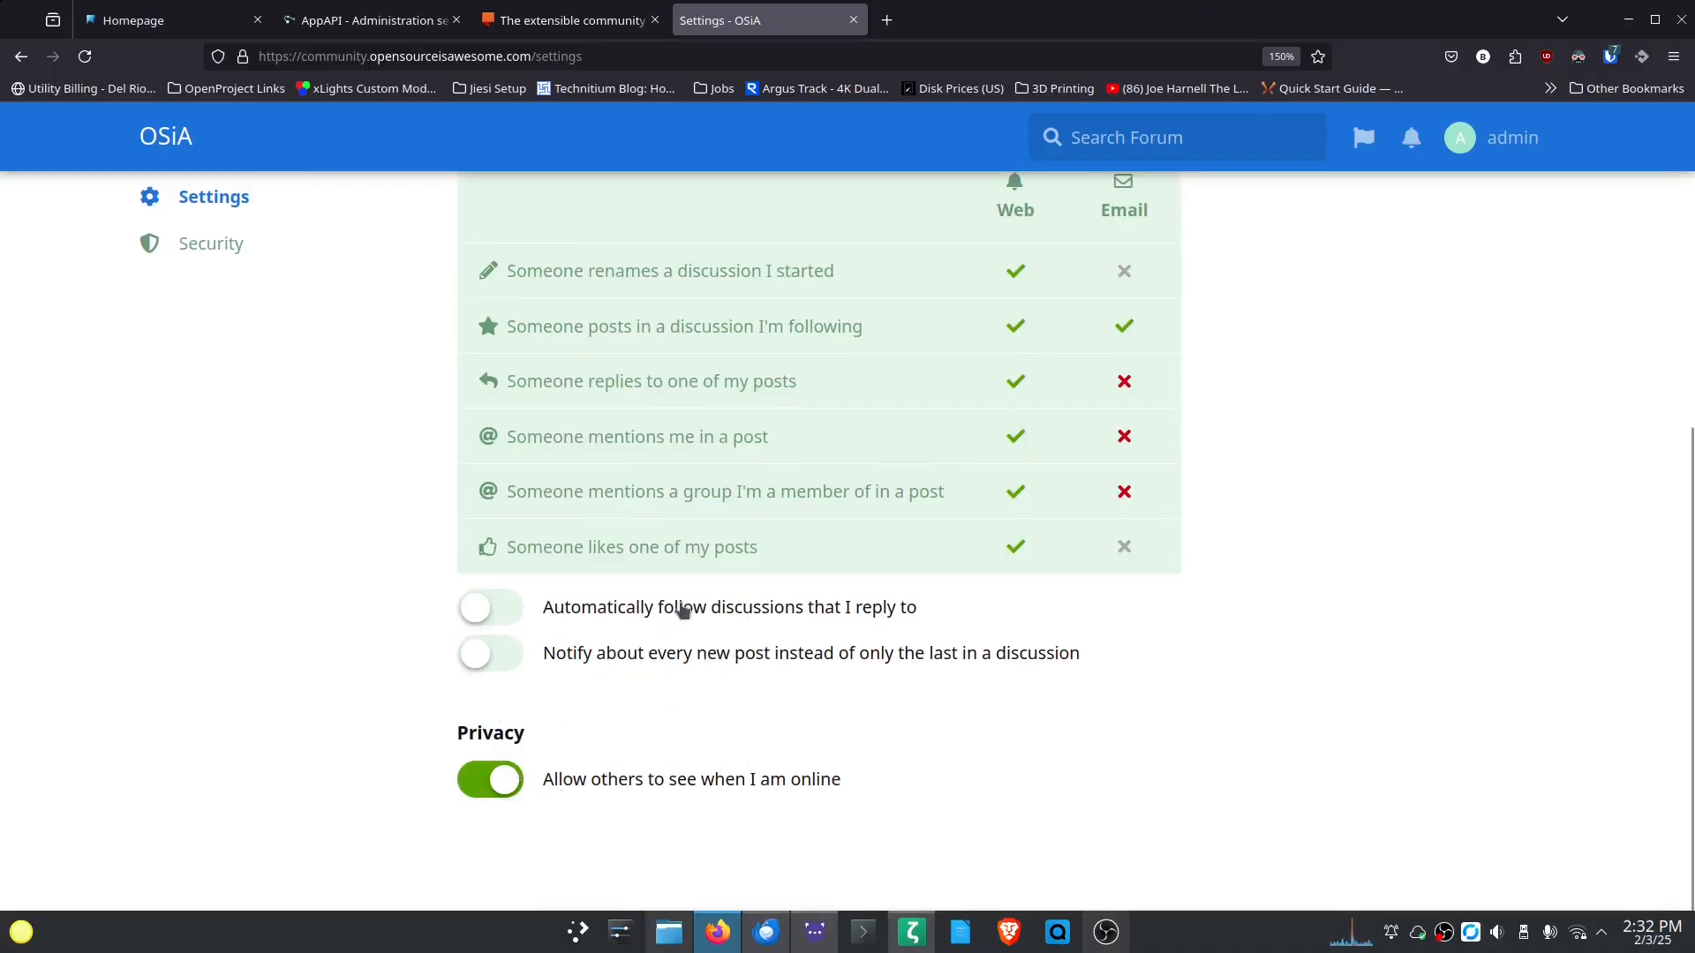
{"action": "scroll", "coordinate": [368, 650], "scroll_direction": "up", "scroll_amount": 6}
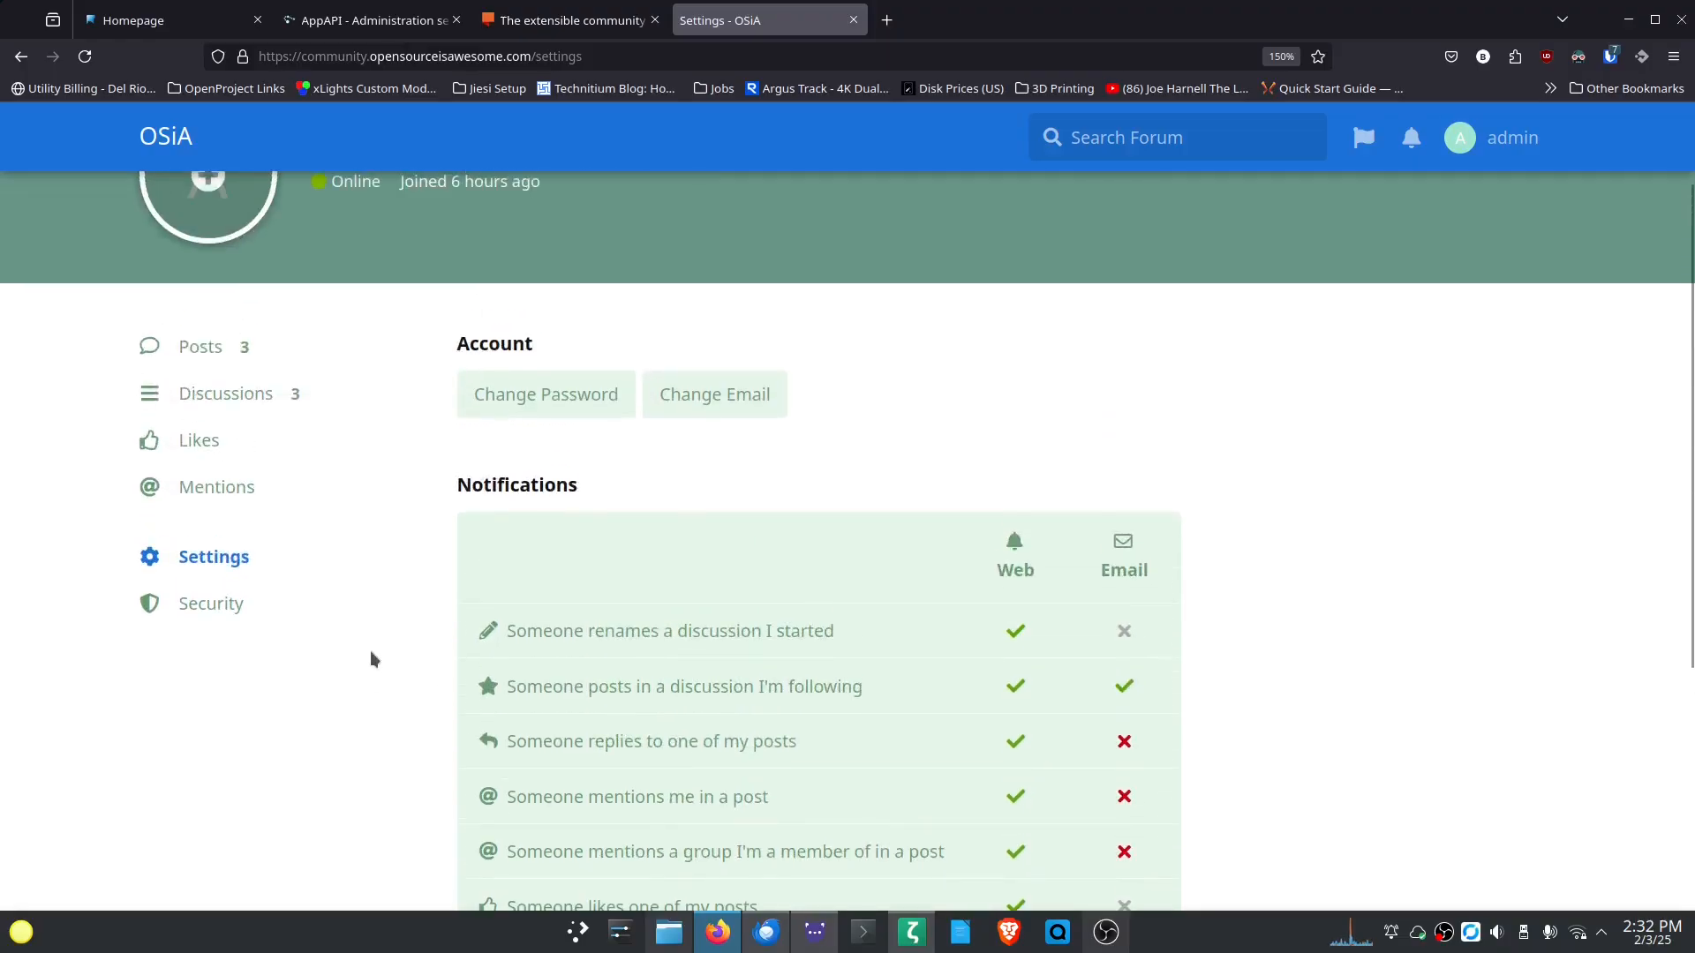
{"action": "left_click", "coordinate": [227, 602]}
{"action": "scroll", "coordinate": [415, 570], "scroll_direction": "down", "scroll_amount": 3}
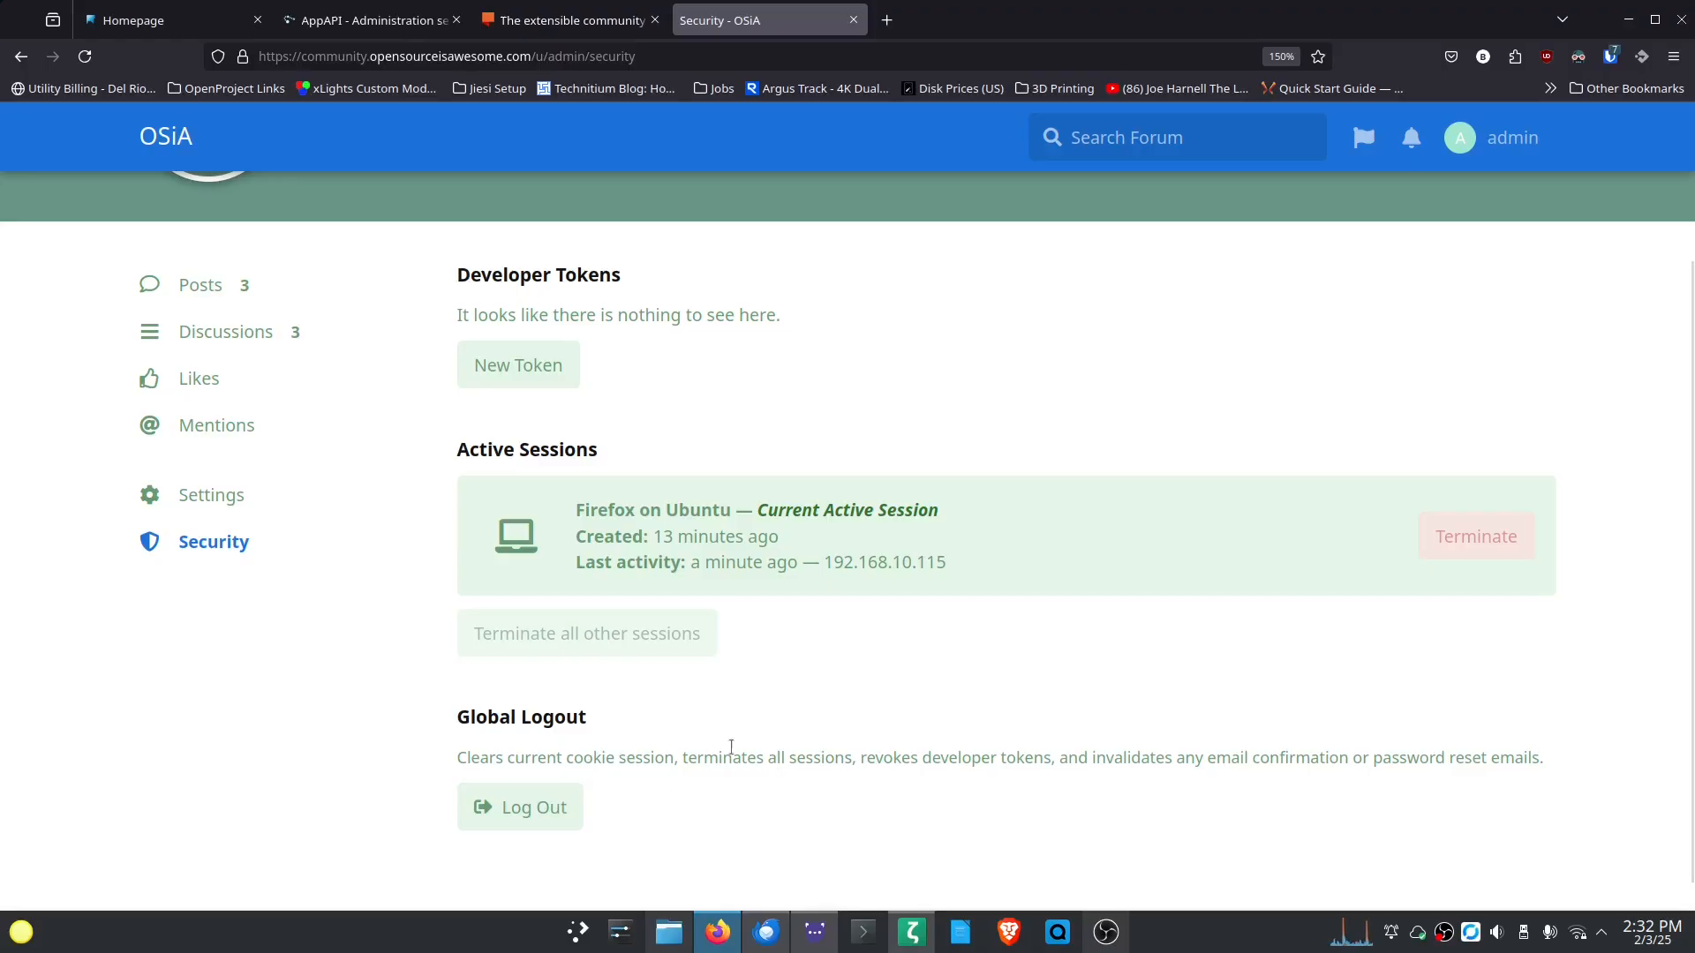
Return to account Settings, then launch the Administration dashboard in a new tab.
{"action": "left_click", "coordinate": [1492, 138]}
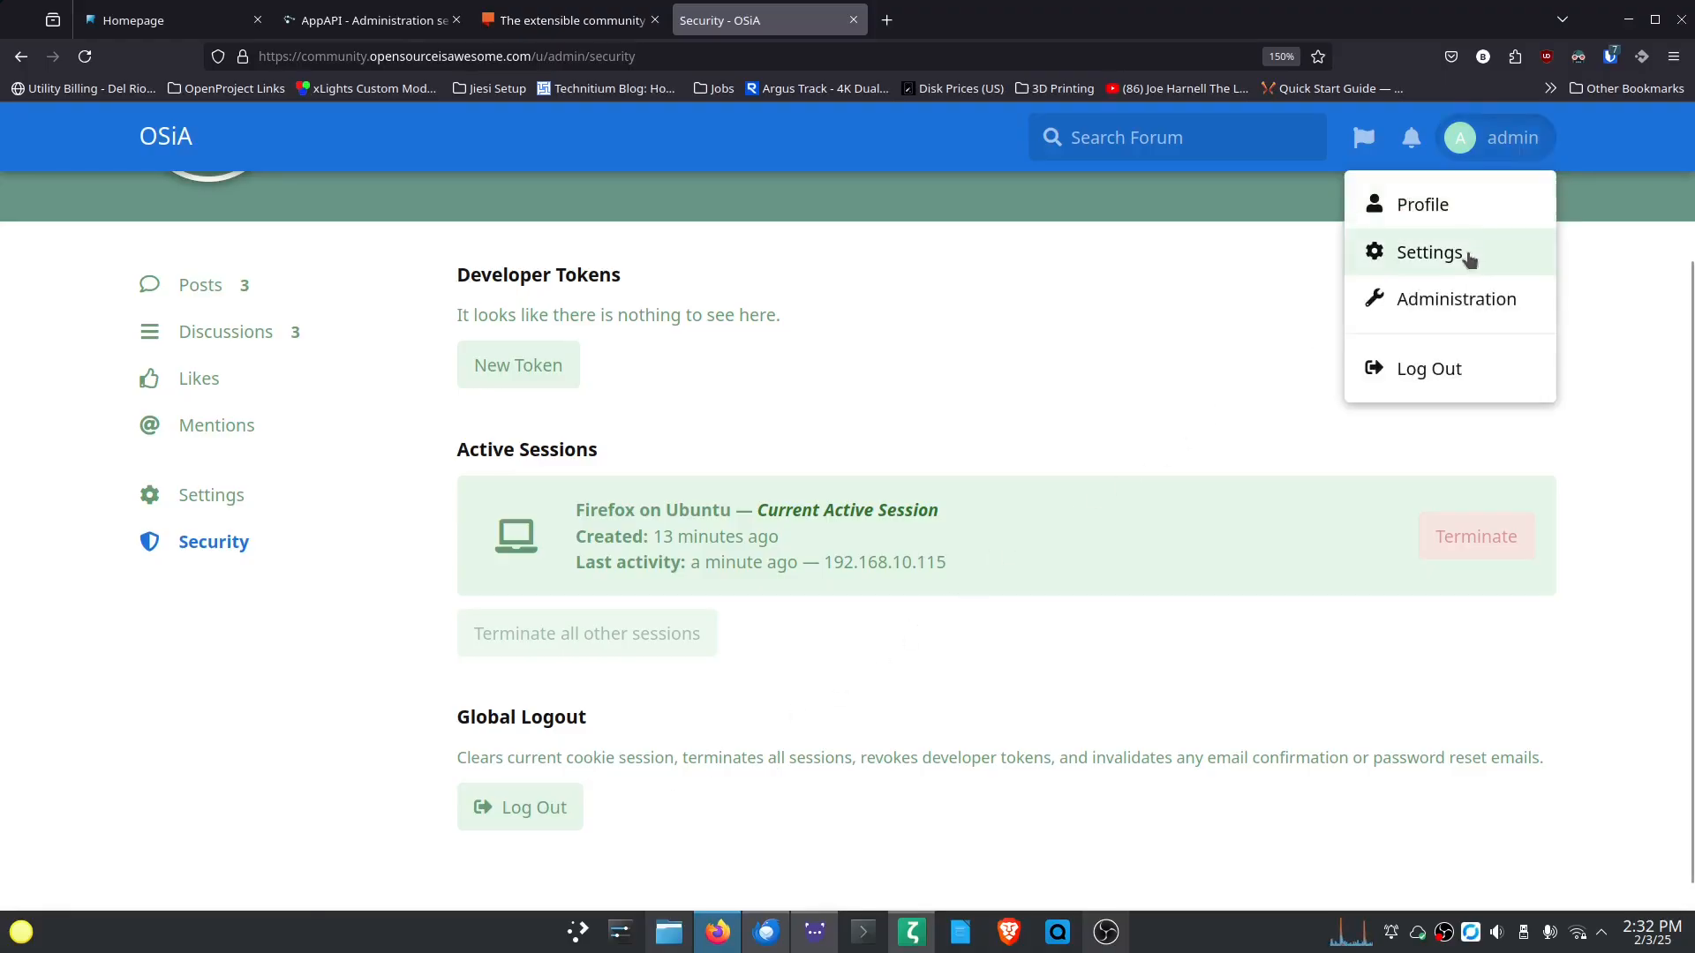
{"action": "left_click", "coordinate": [1468, 253]}
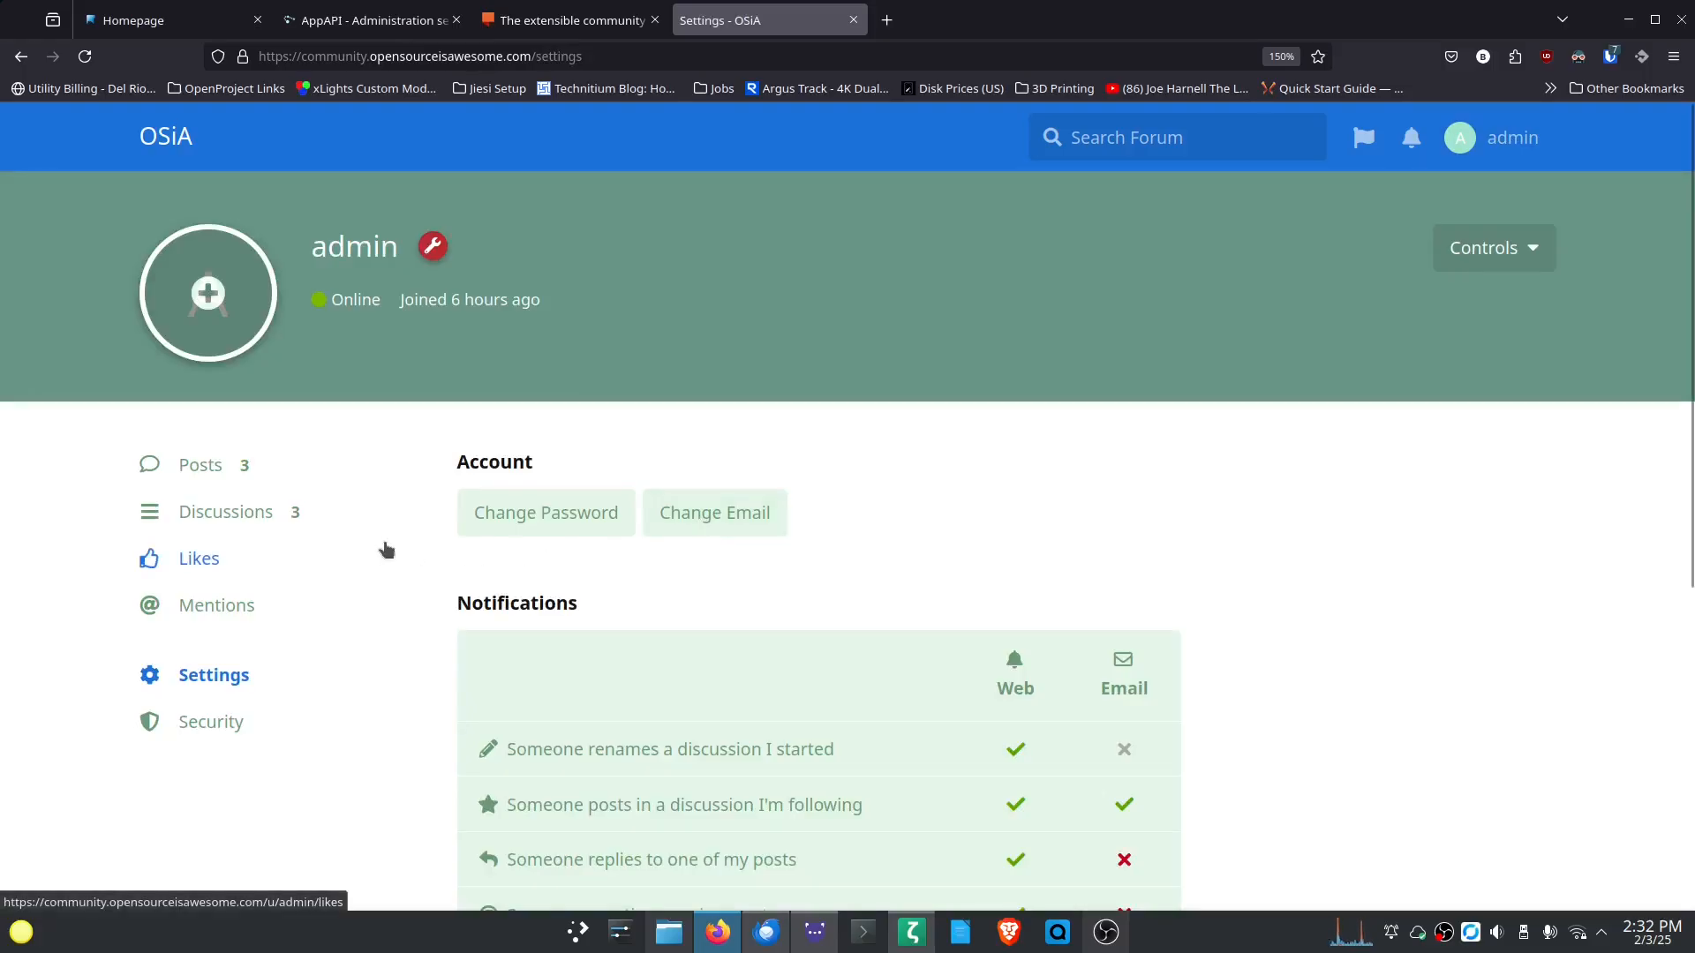
{"action": "scroll", "coordinate": [389, 549], "scroll_direction": "down", "scroll_amount": 2}
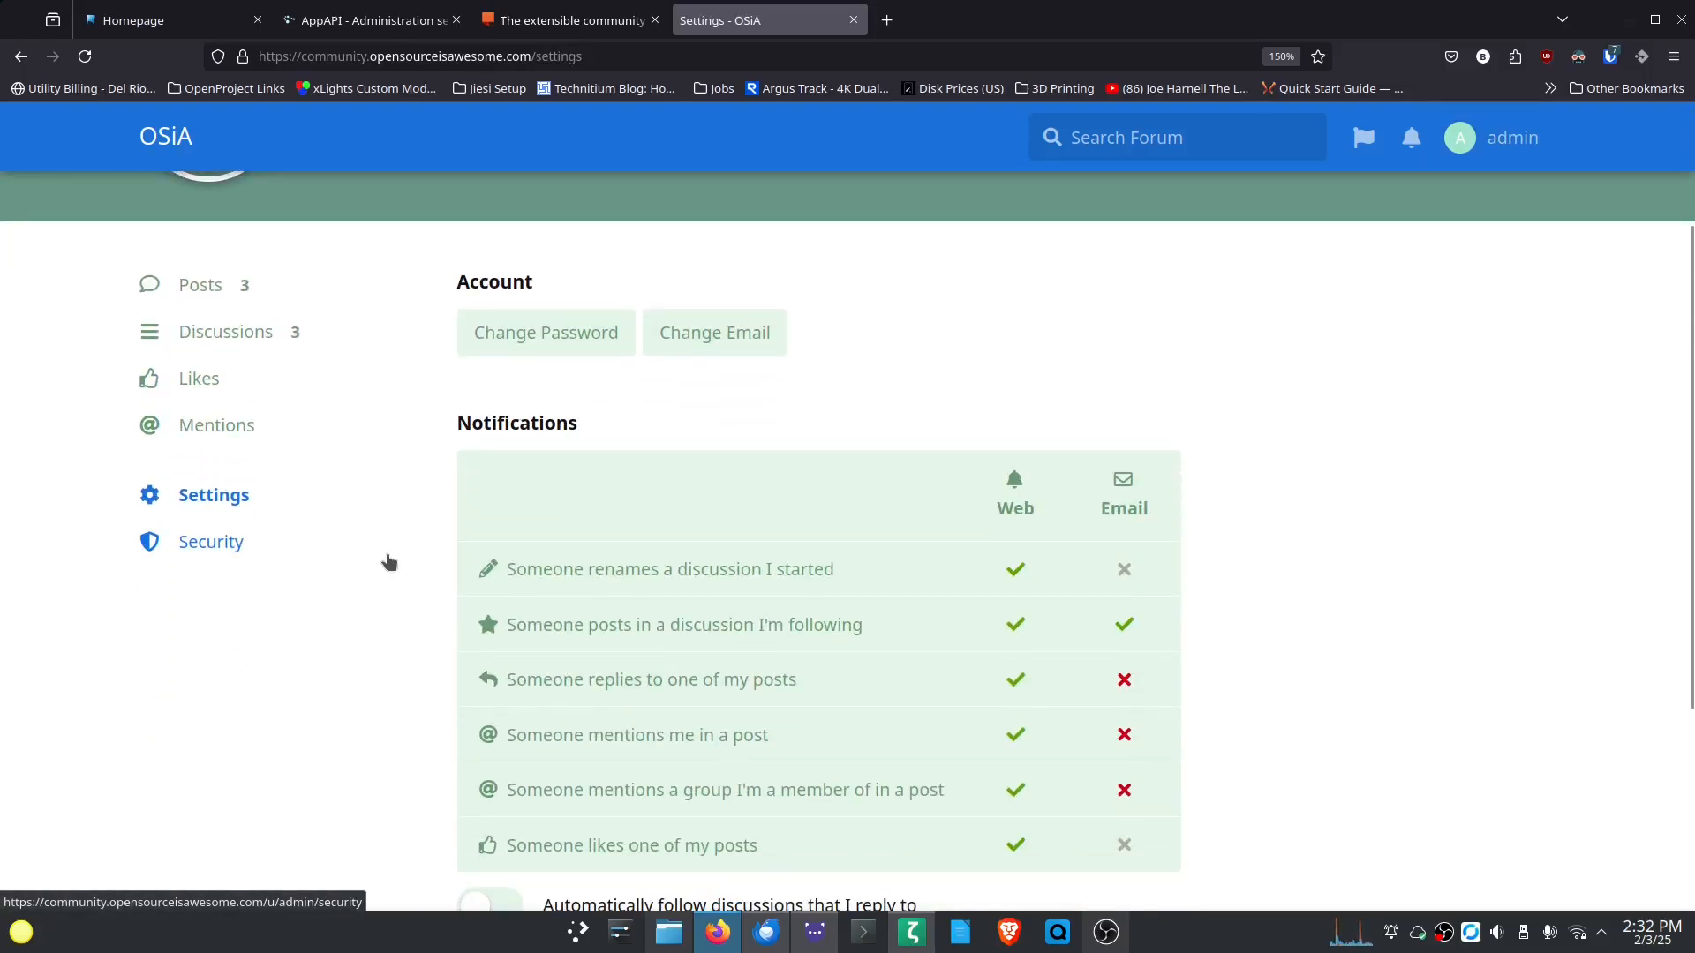
{"action": "scroll", "coordinate": [406, 464], "scroll_direction": "up", "scroll_amount": 2}
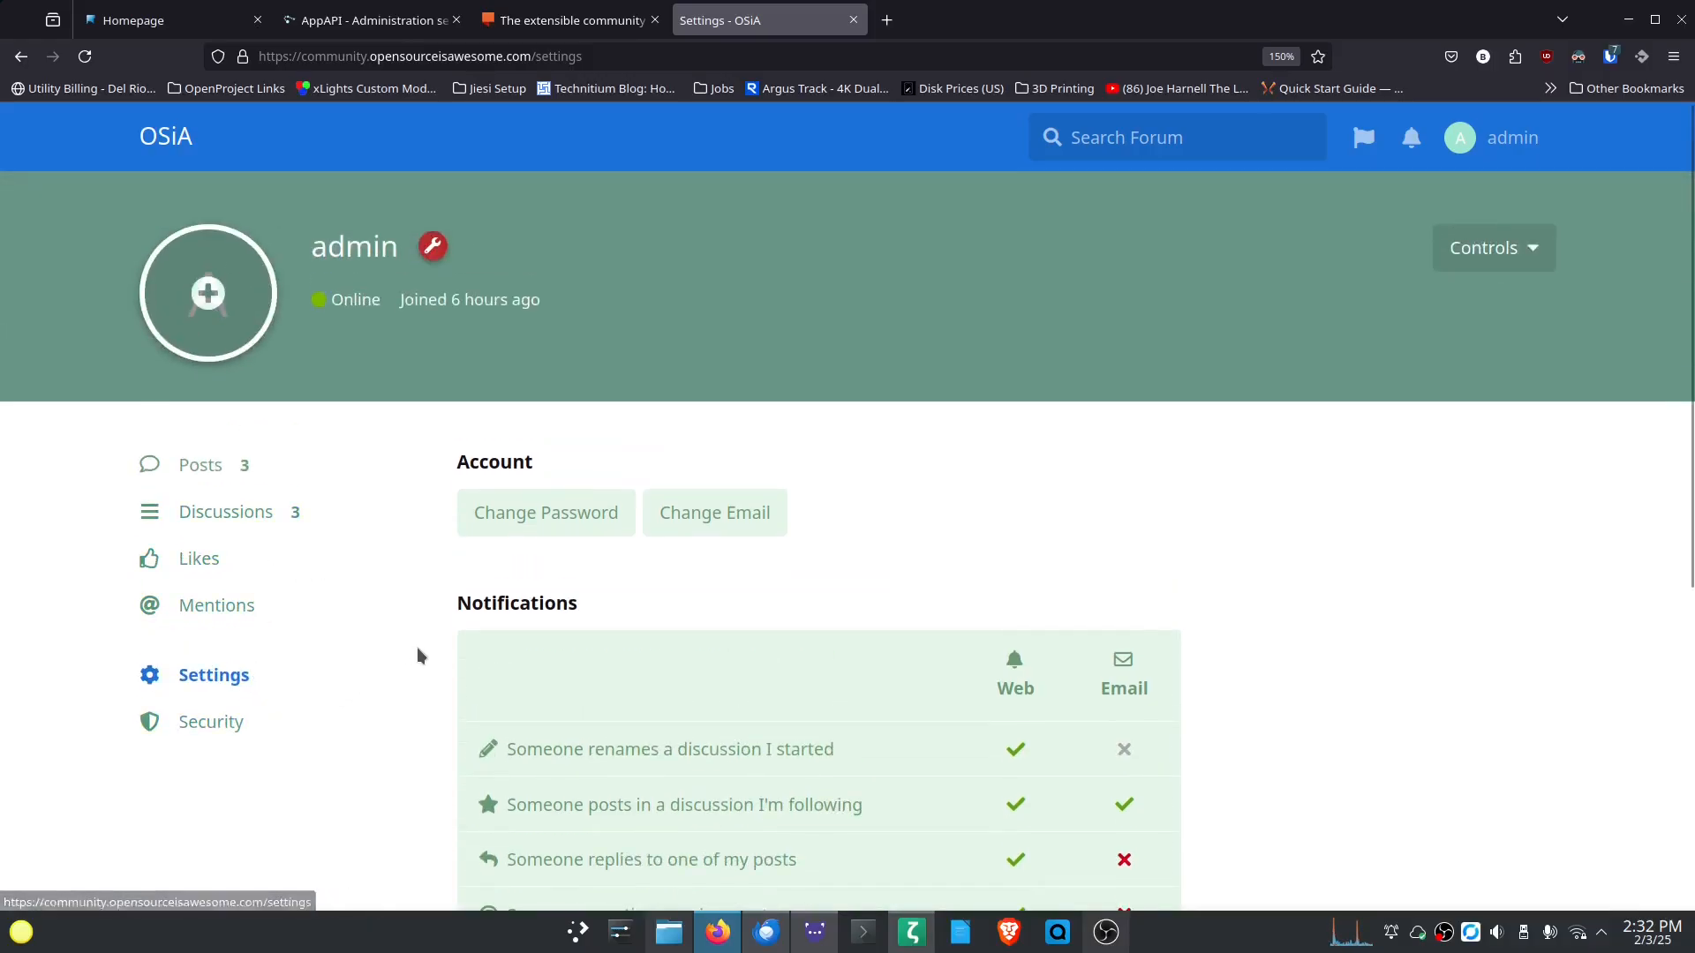
{"action": "scroll", "coordinate": [416, 648], "scroll_direction": "down", "scroll_amount": 4}
{"action": "scroll", "coordinate": [414, 665], "scroll_direction": "up", "scroll_amount": 4}
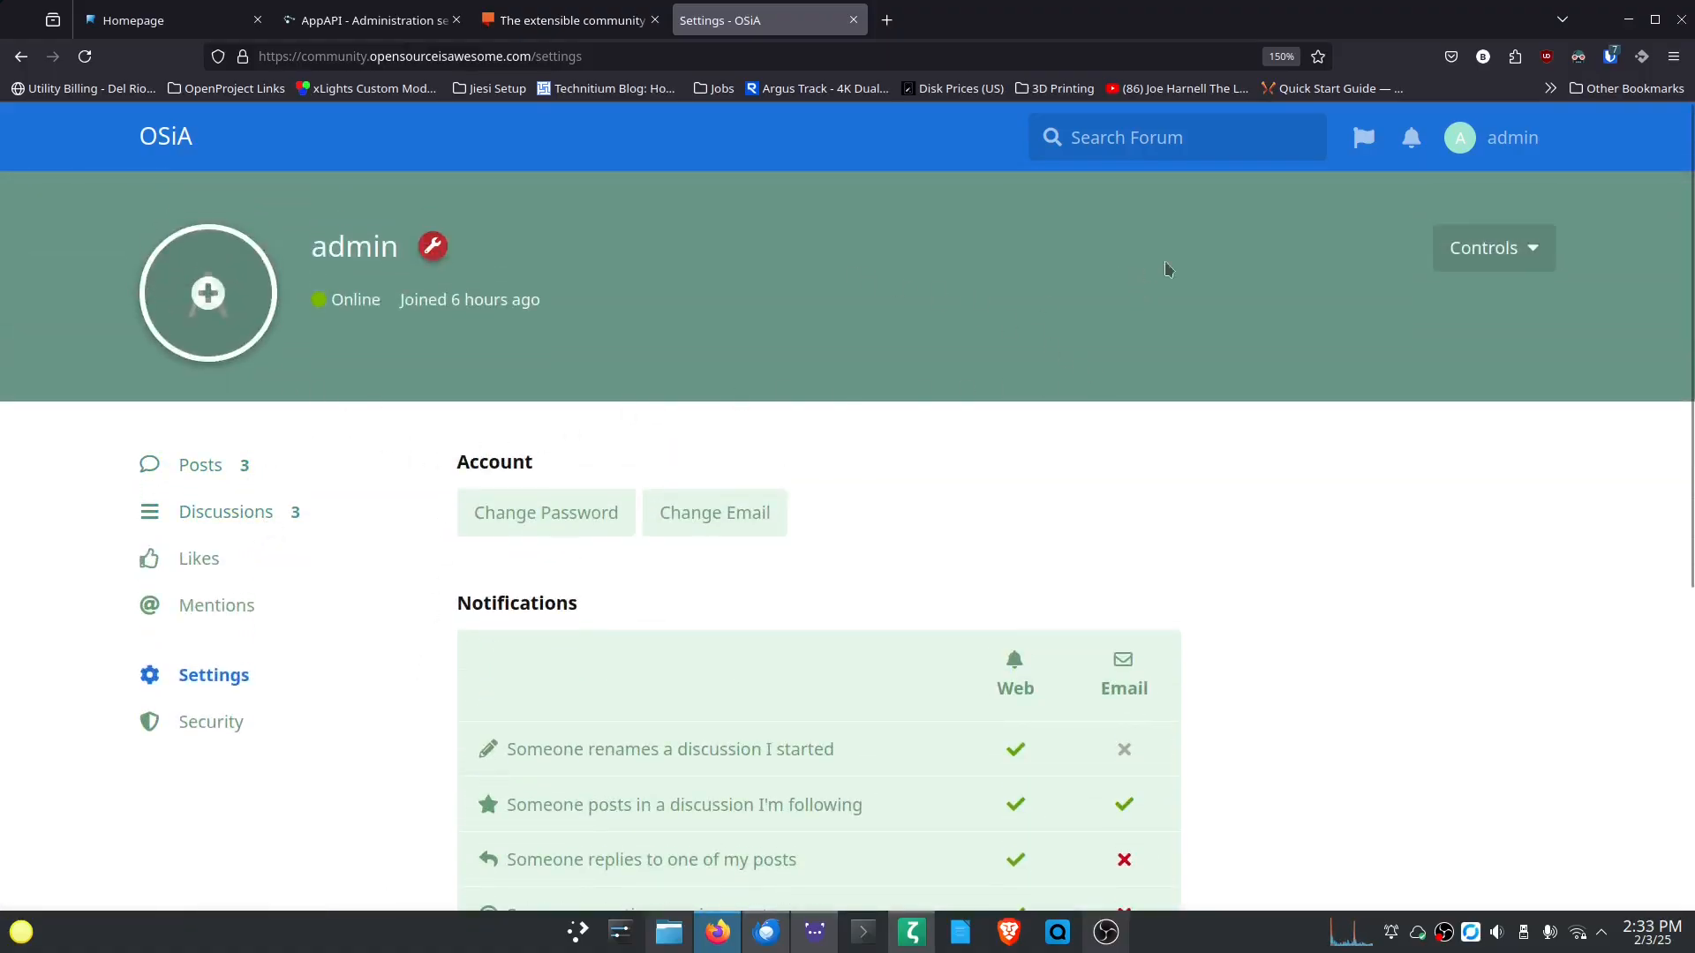
{"action": "left_click", "coordinate": [1526, 139]}
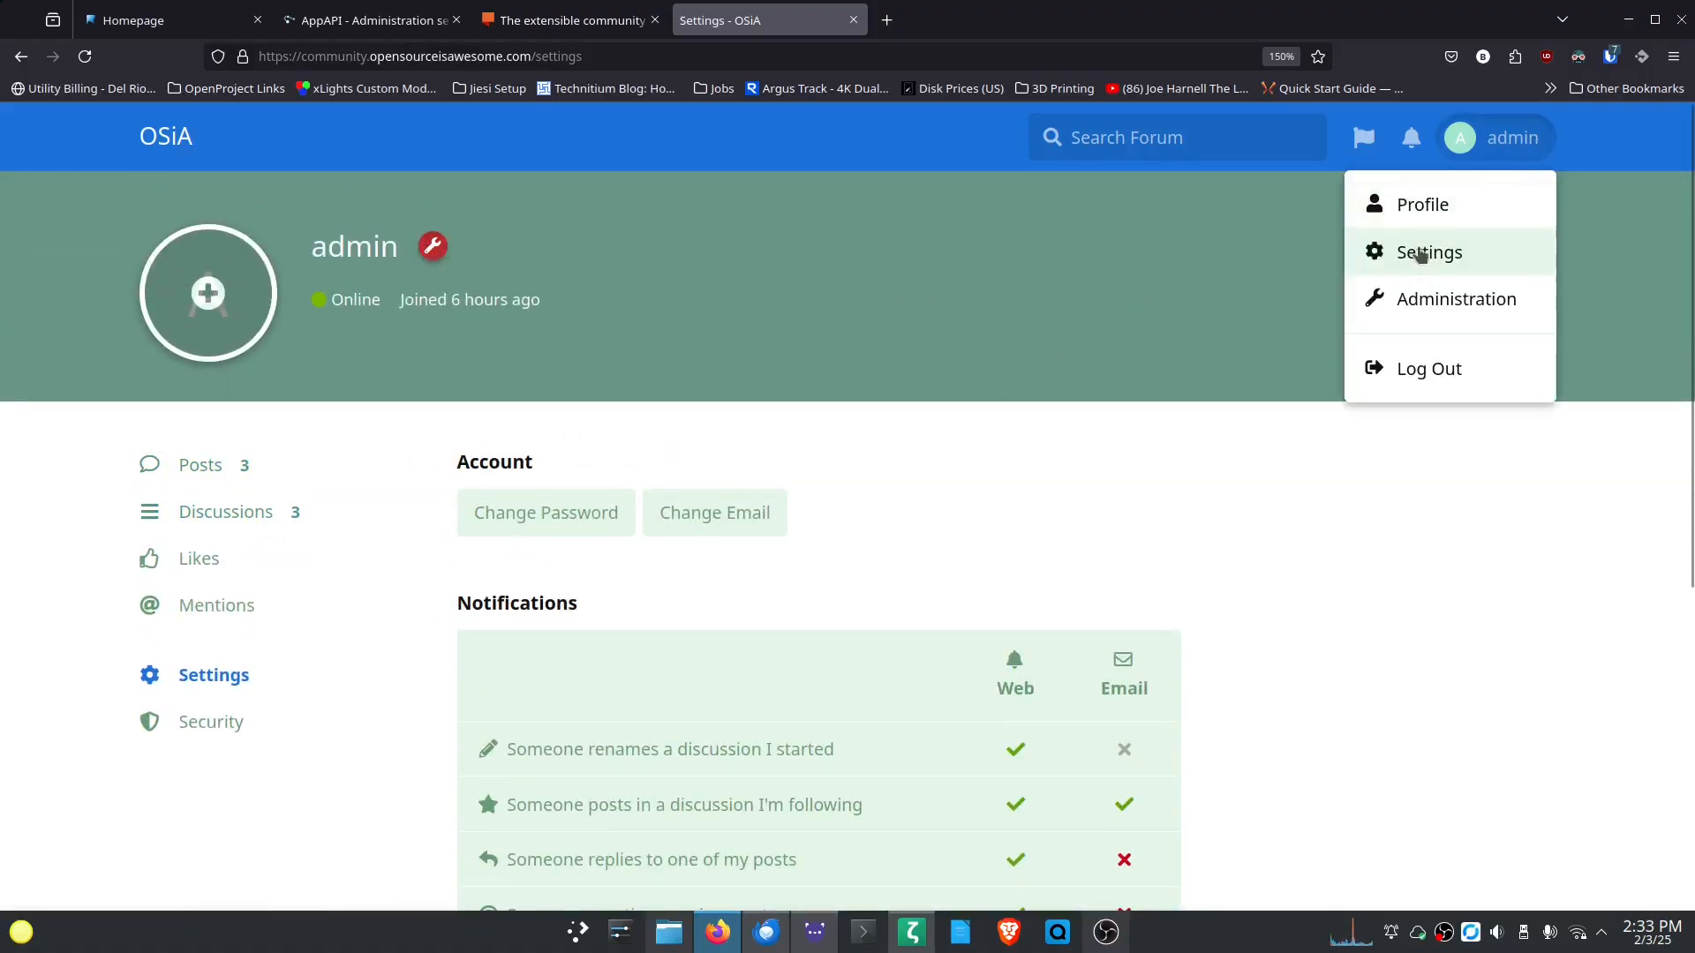
{"action": "left_click", "coordinate": [1432, 296]}
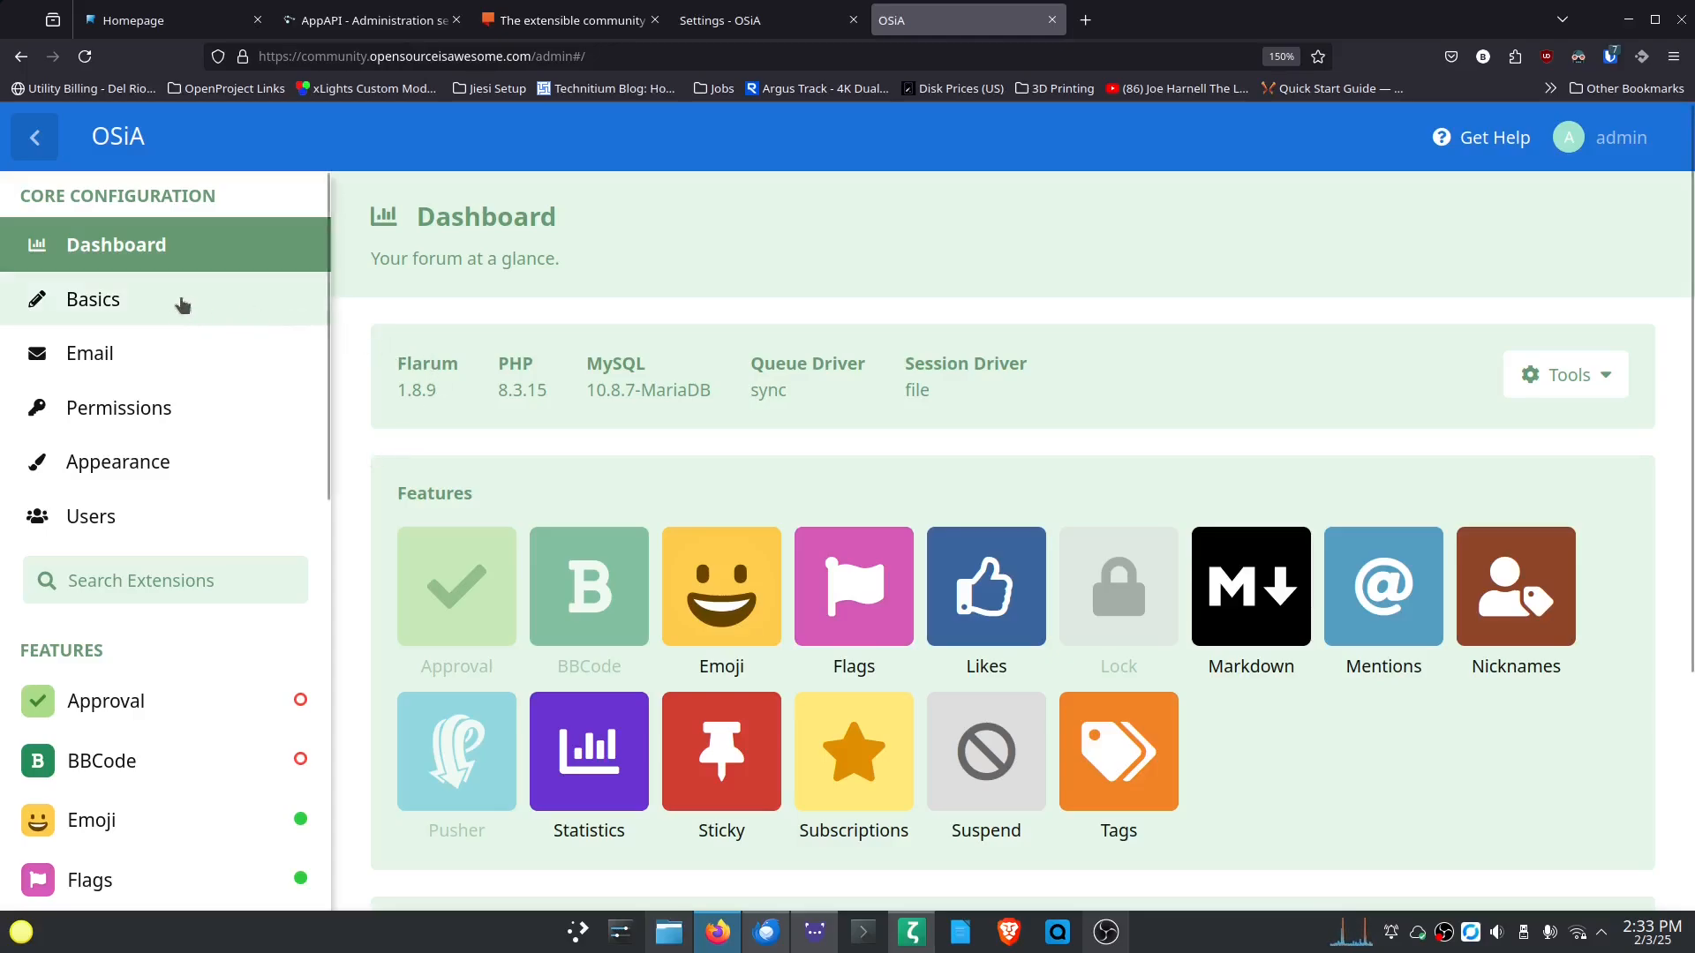
{"action": "scroll", "coordinate": [353, 495], "scroll_direction": "down", "scroll_amount": 3}
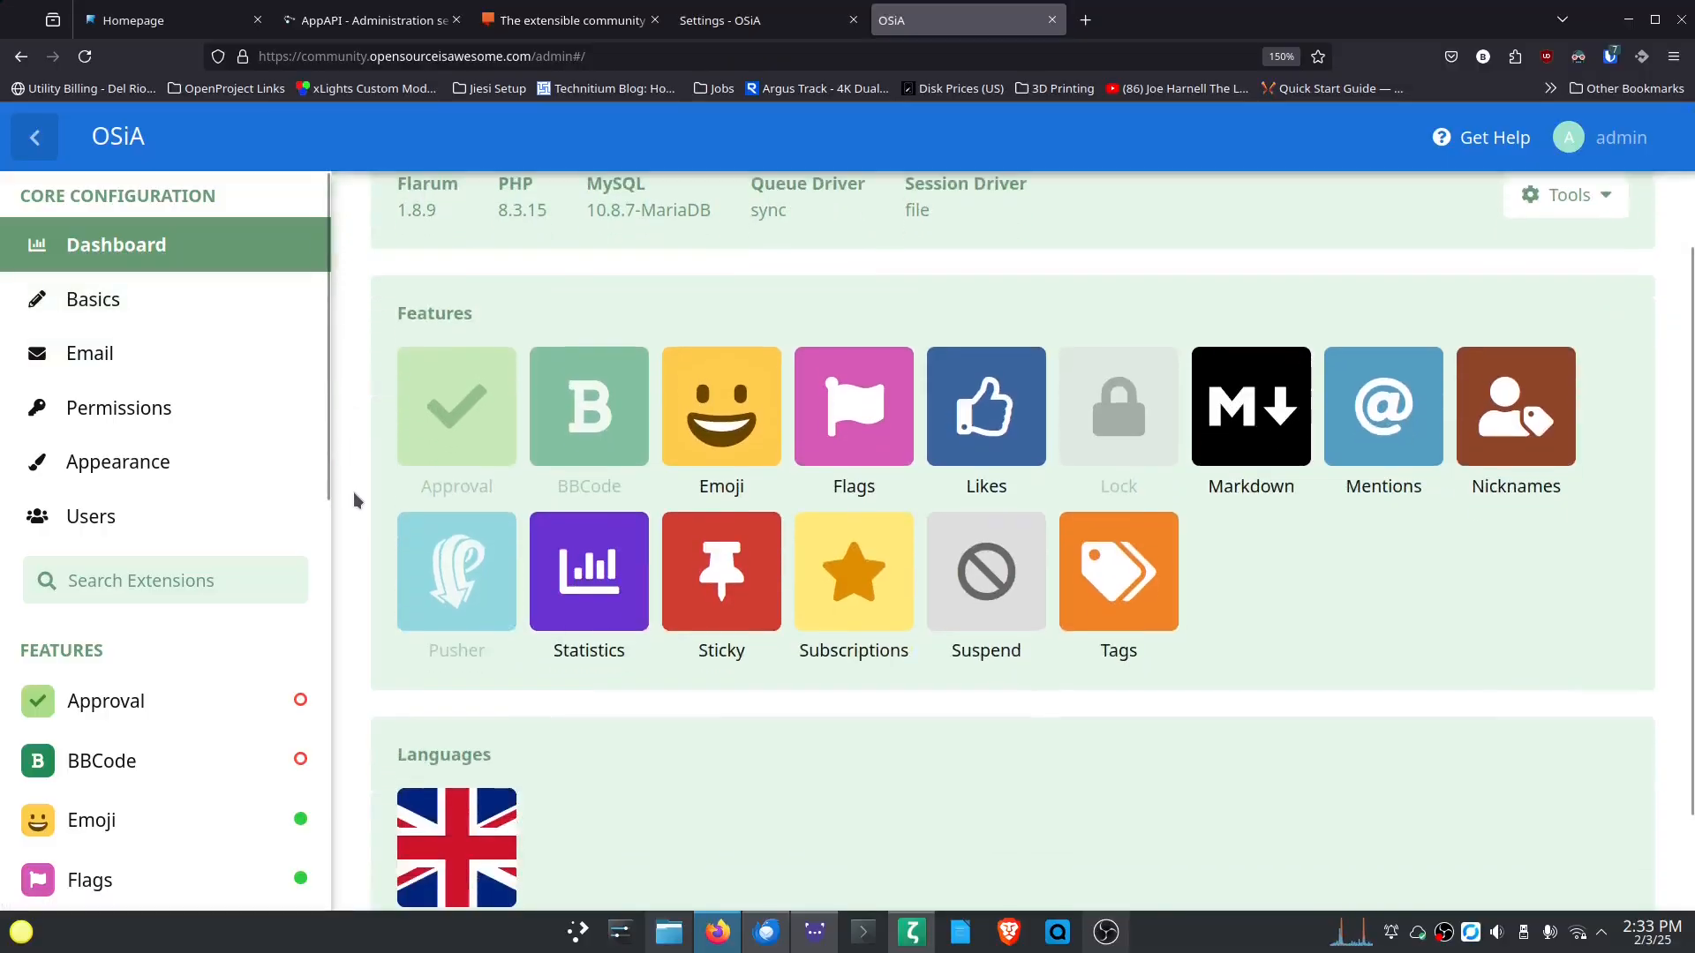
{"action": "scroll", "coordinate": [369, 495], "scroll_direction": "up", "scroll_amount": 2}
{"action": "scroll", "coordinate": [370, 499], "scroll_direction": "down", "scroll_amount": 2}
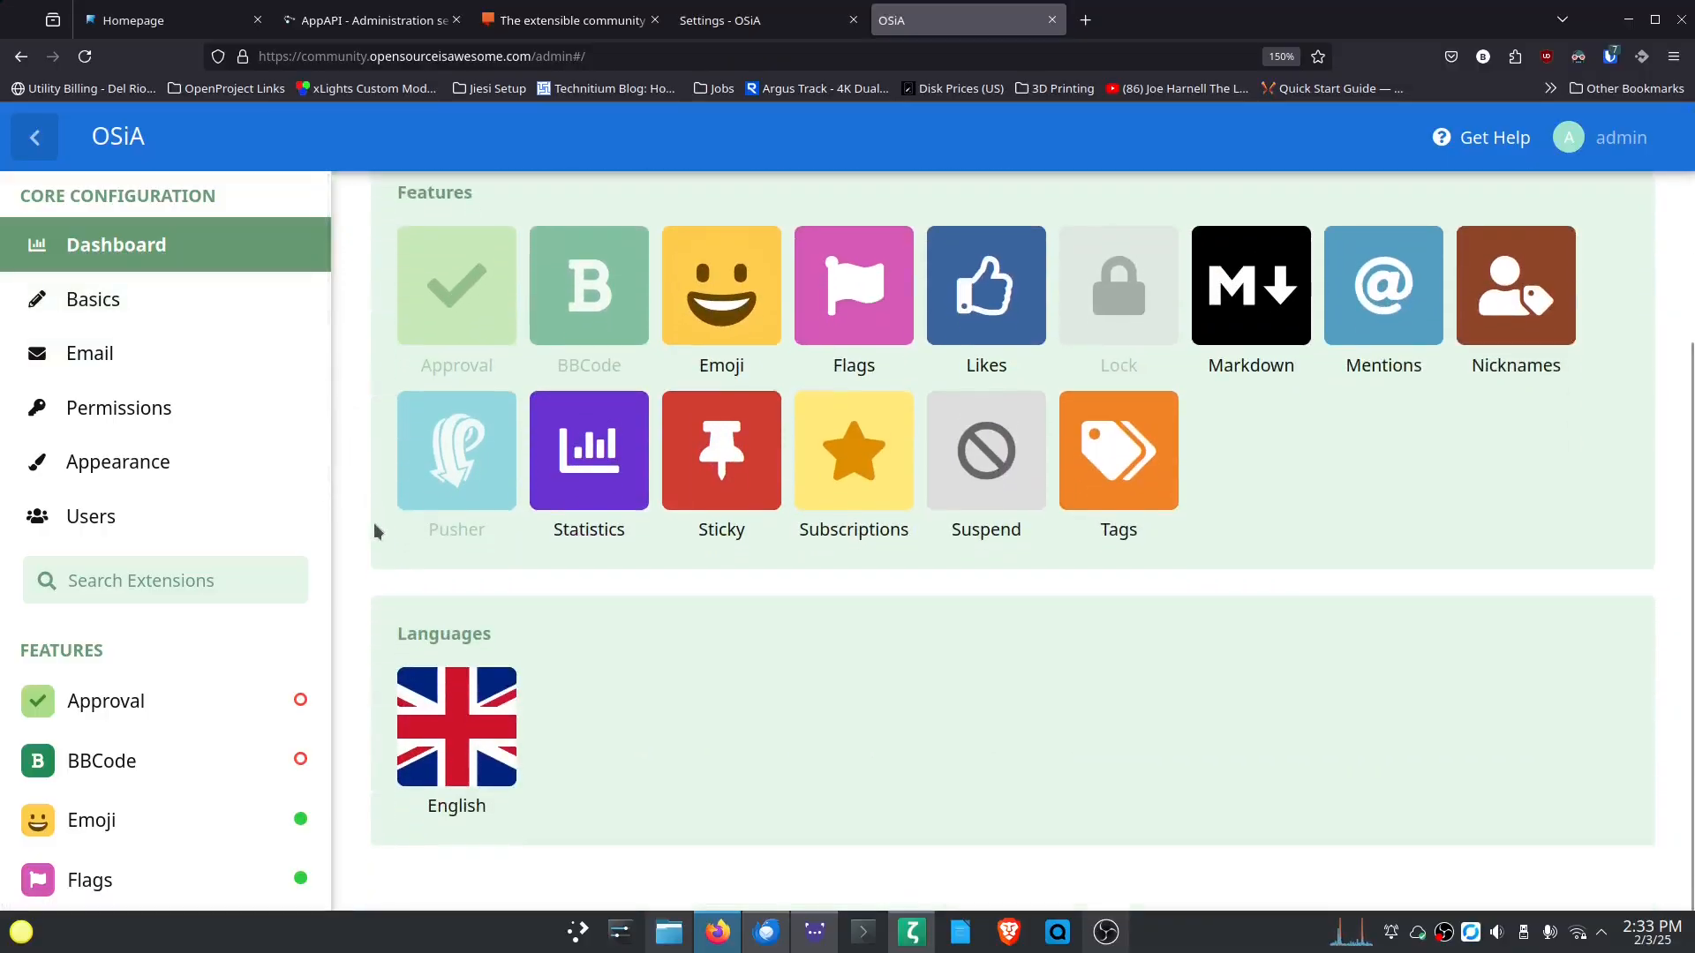
{"action": "scroll", "coordinate": [379, 638], "scroll_direction": "up", "scroll_amount": 3}
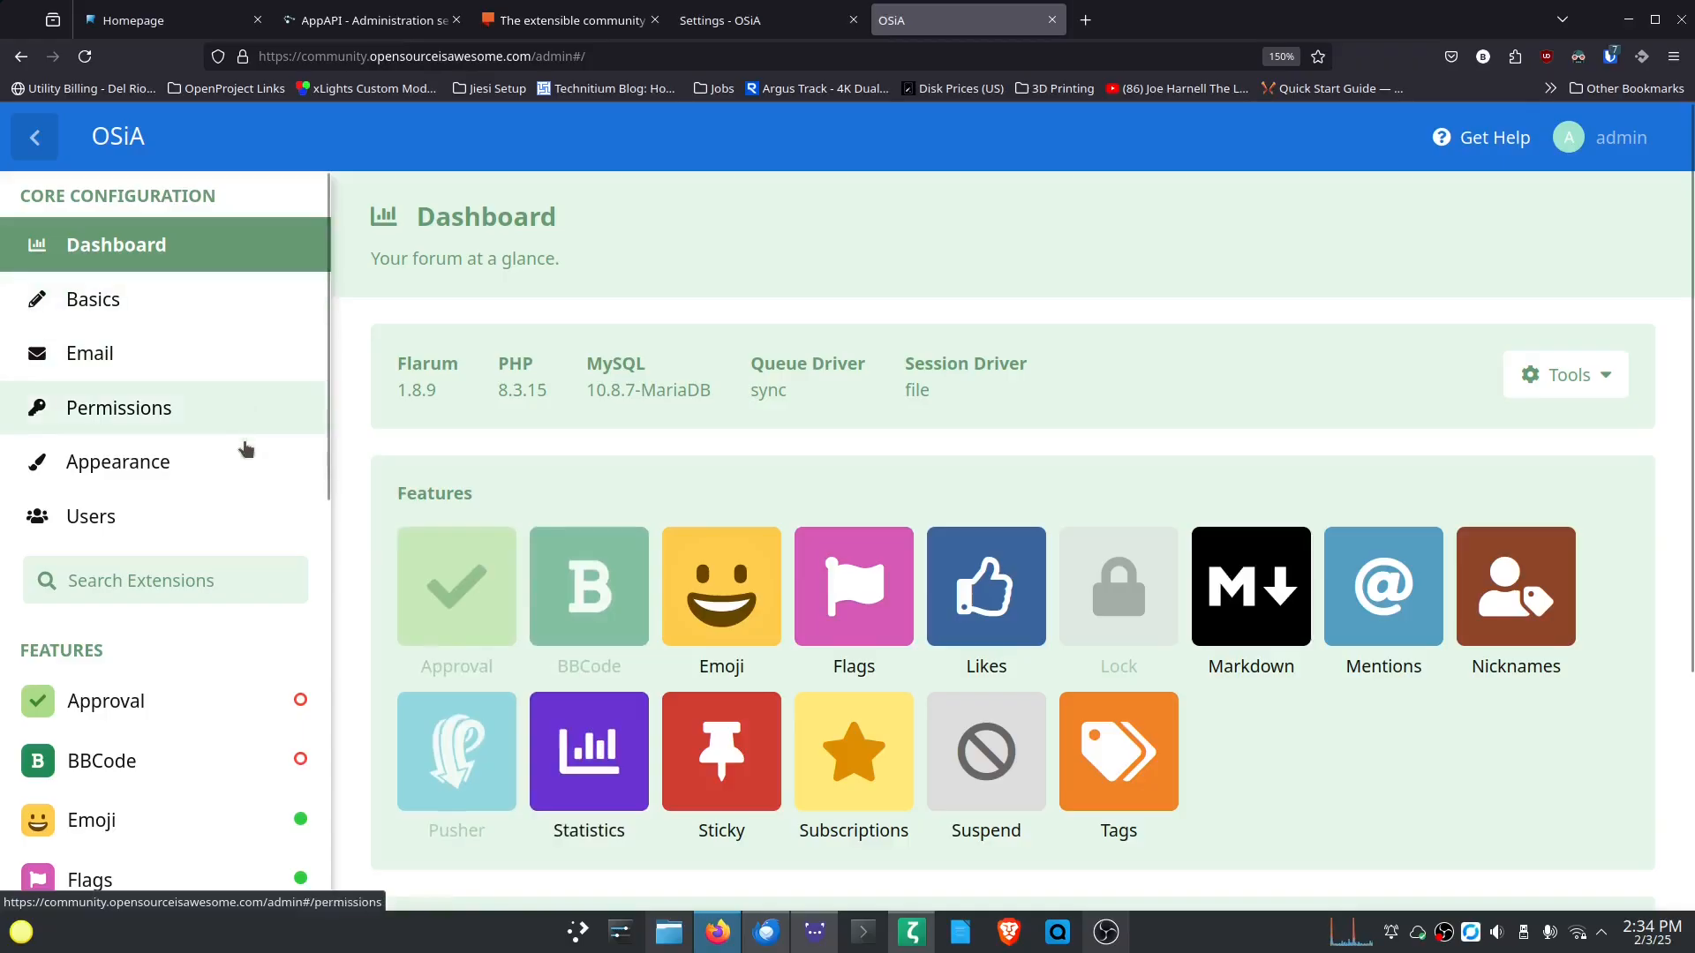
Go to the Basics settings page and scroll down through its options.
{"action": "left_click", "coordinate": [187, 320]}
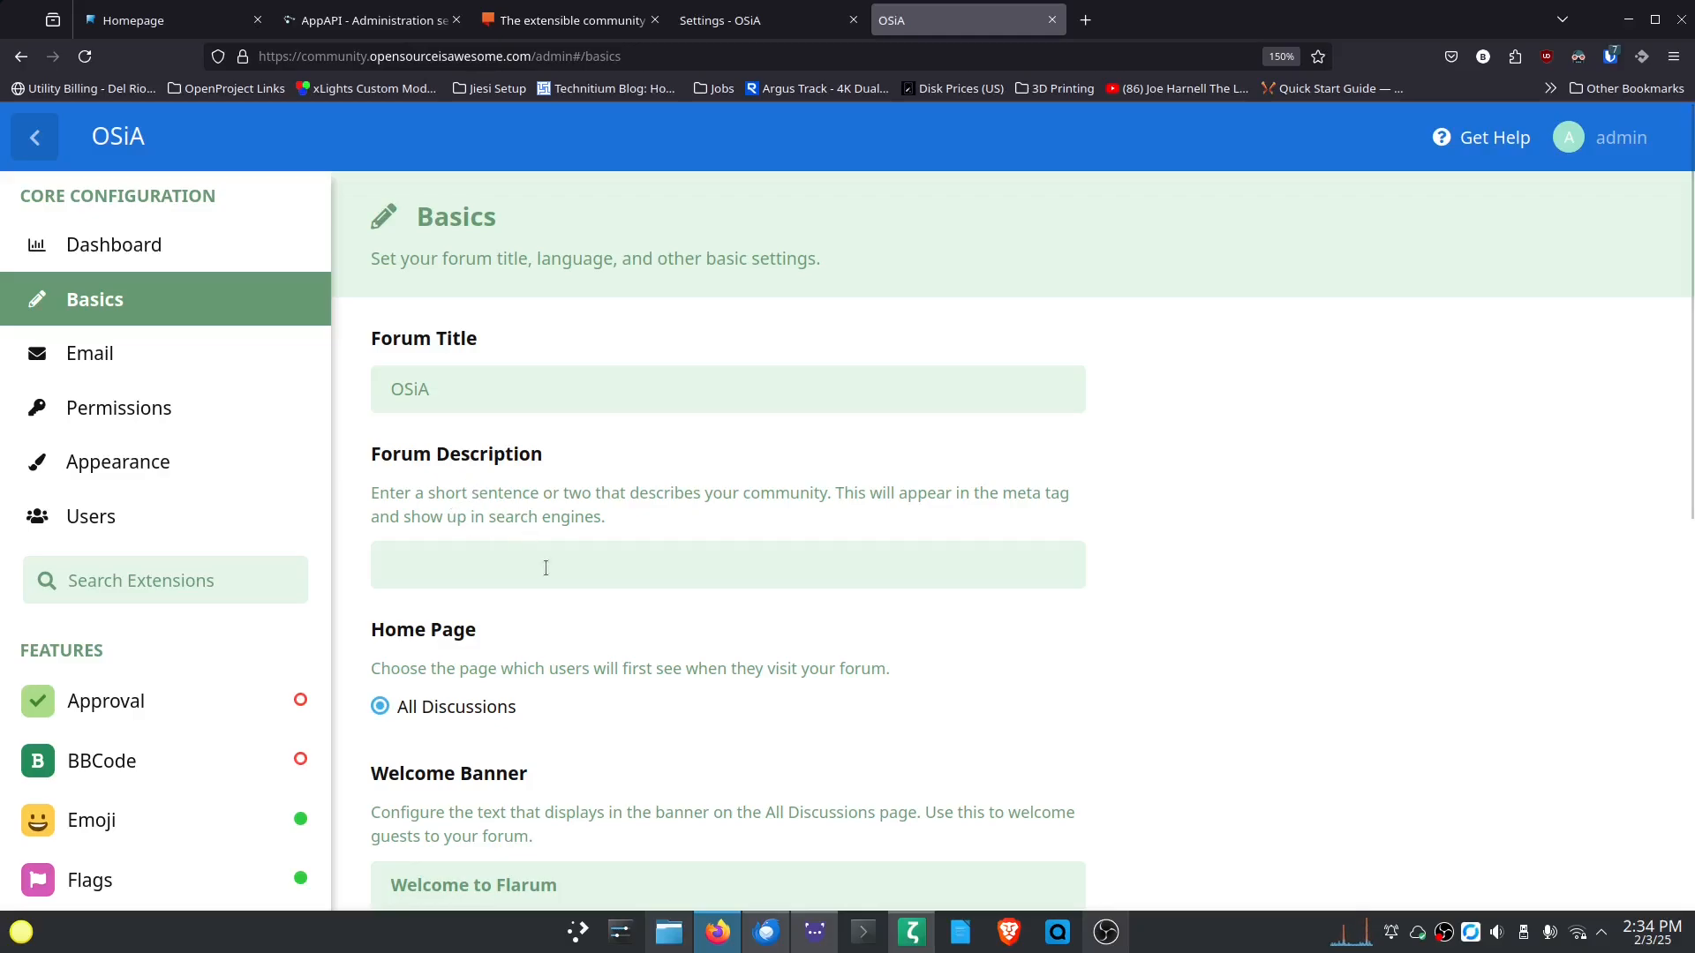
{"action": "scroll", "coordinate": [547, 568], "scroll_direction": "down", "scroll_amount": 2}
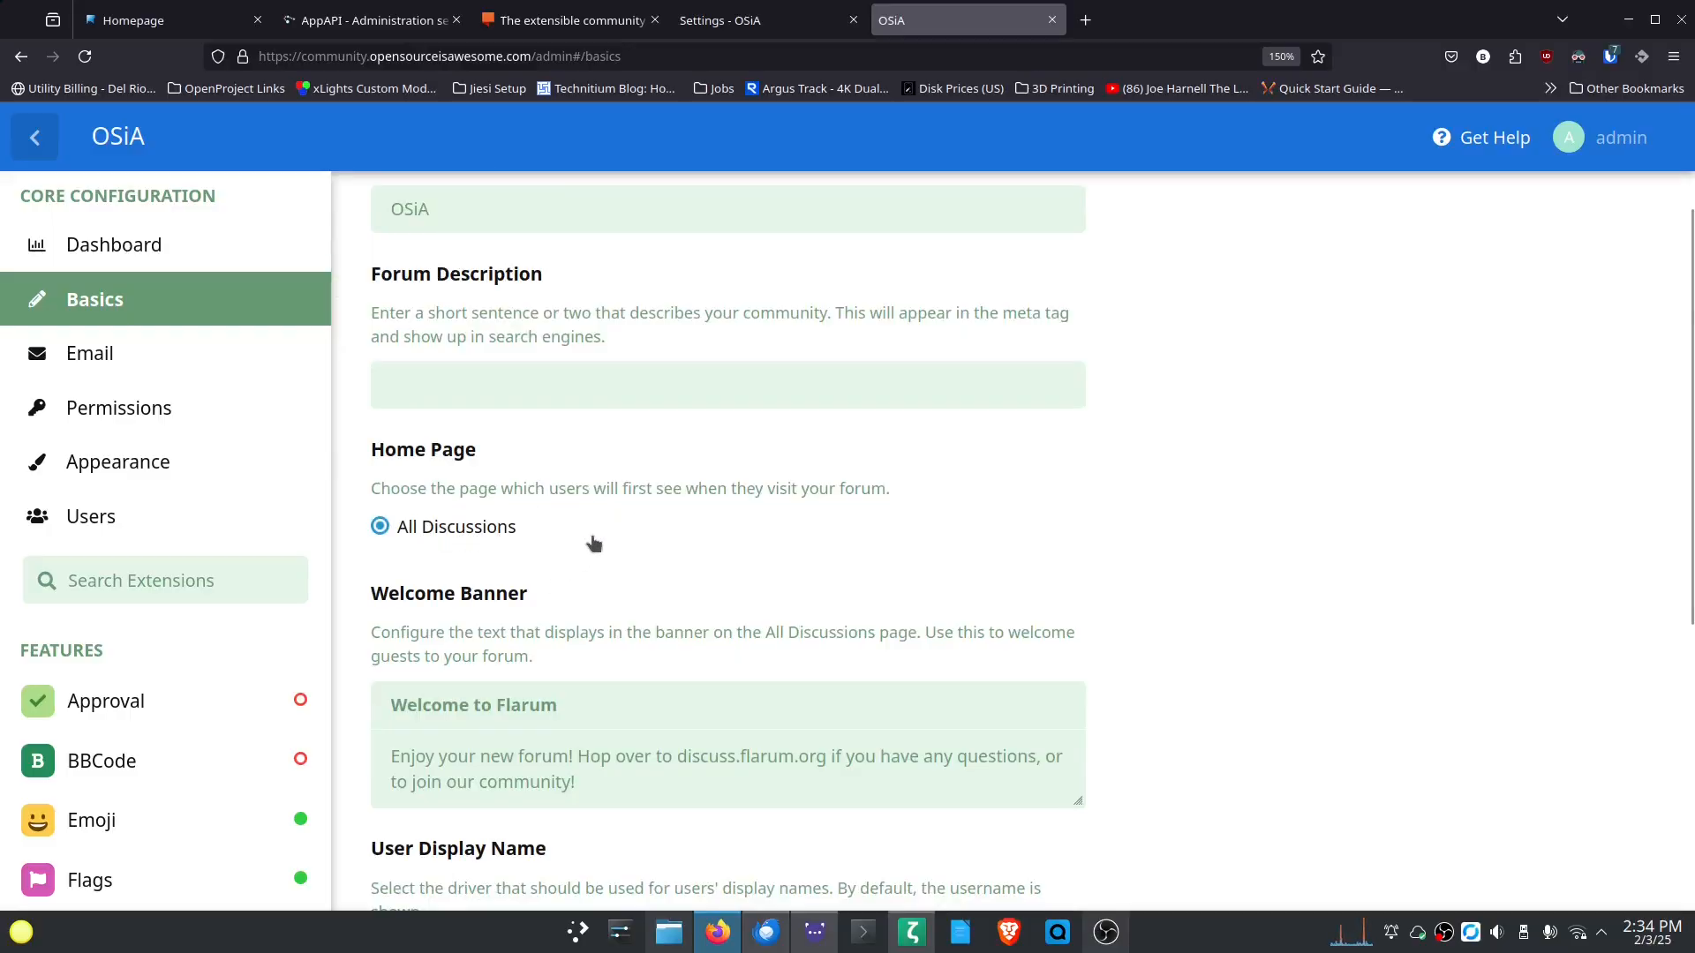
{"action": "scroll", "coordinate": [594, 543], "scroll_direction": "down", "scroll_amount": 1}
{"action": "scroll", "coordinate": [594, 543], "scroll_direction": "down", "scroll_amount": 2}
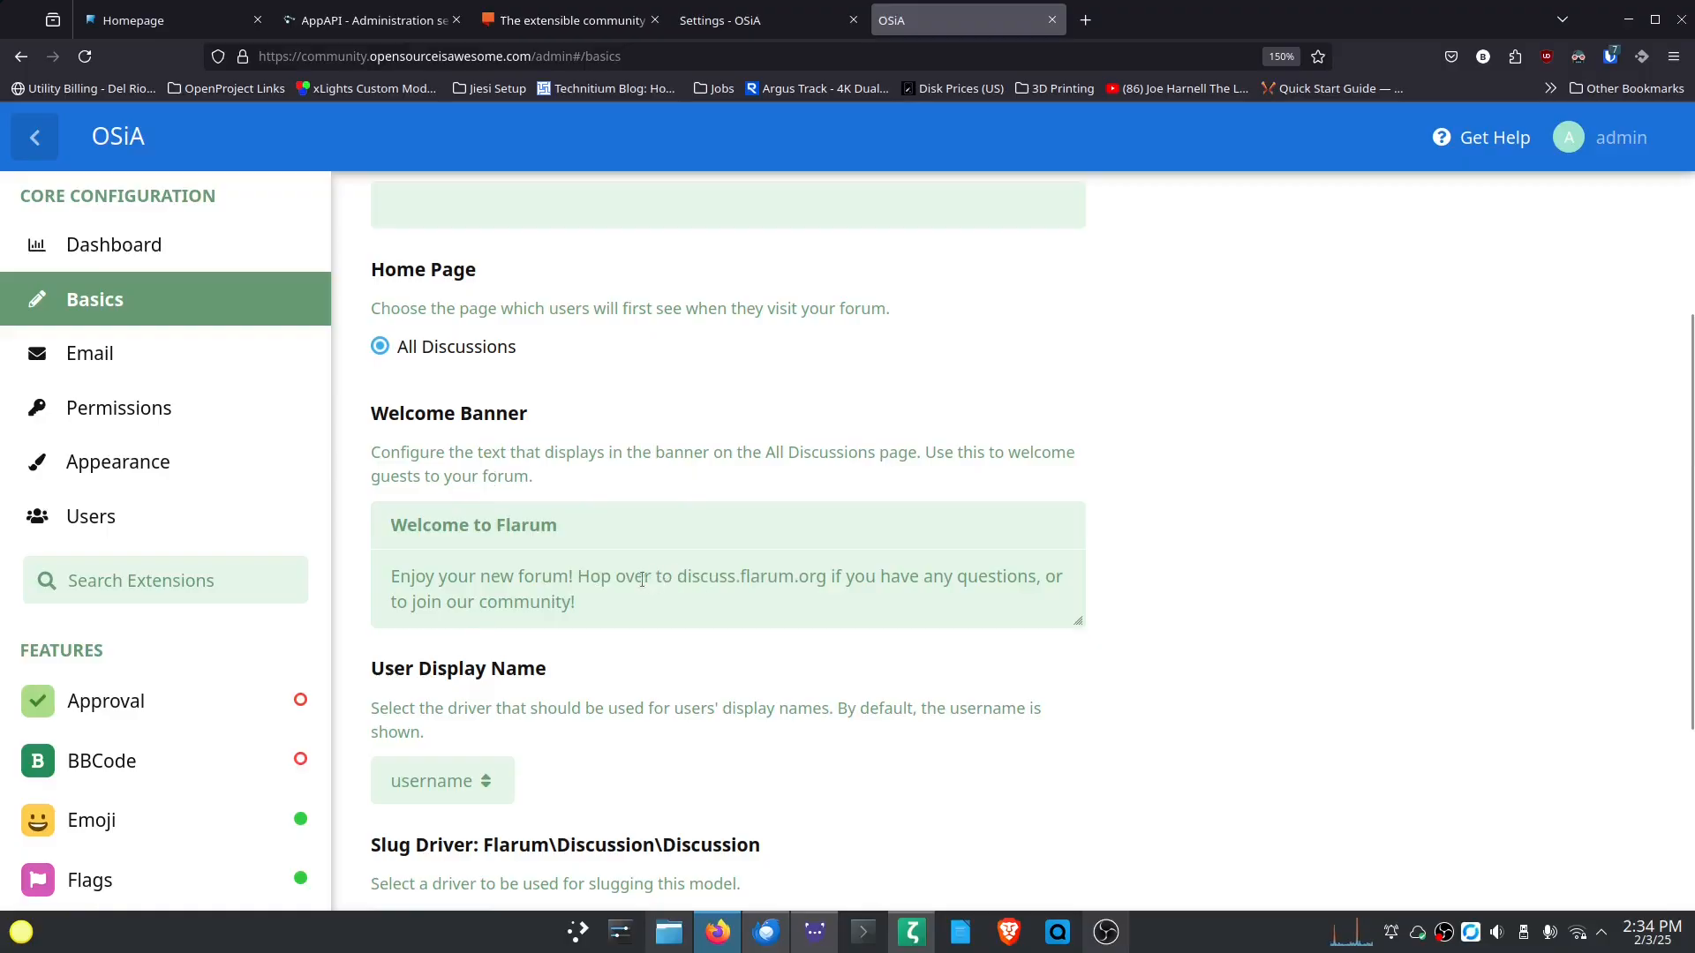
{"action": "scroll", "coordinate": [642, 580], "scroll_direction": "down", "scroll_amount": 3}
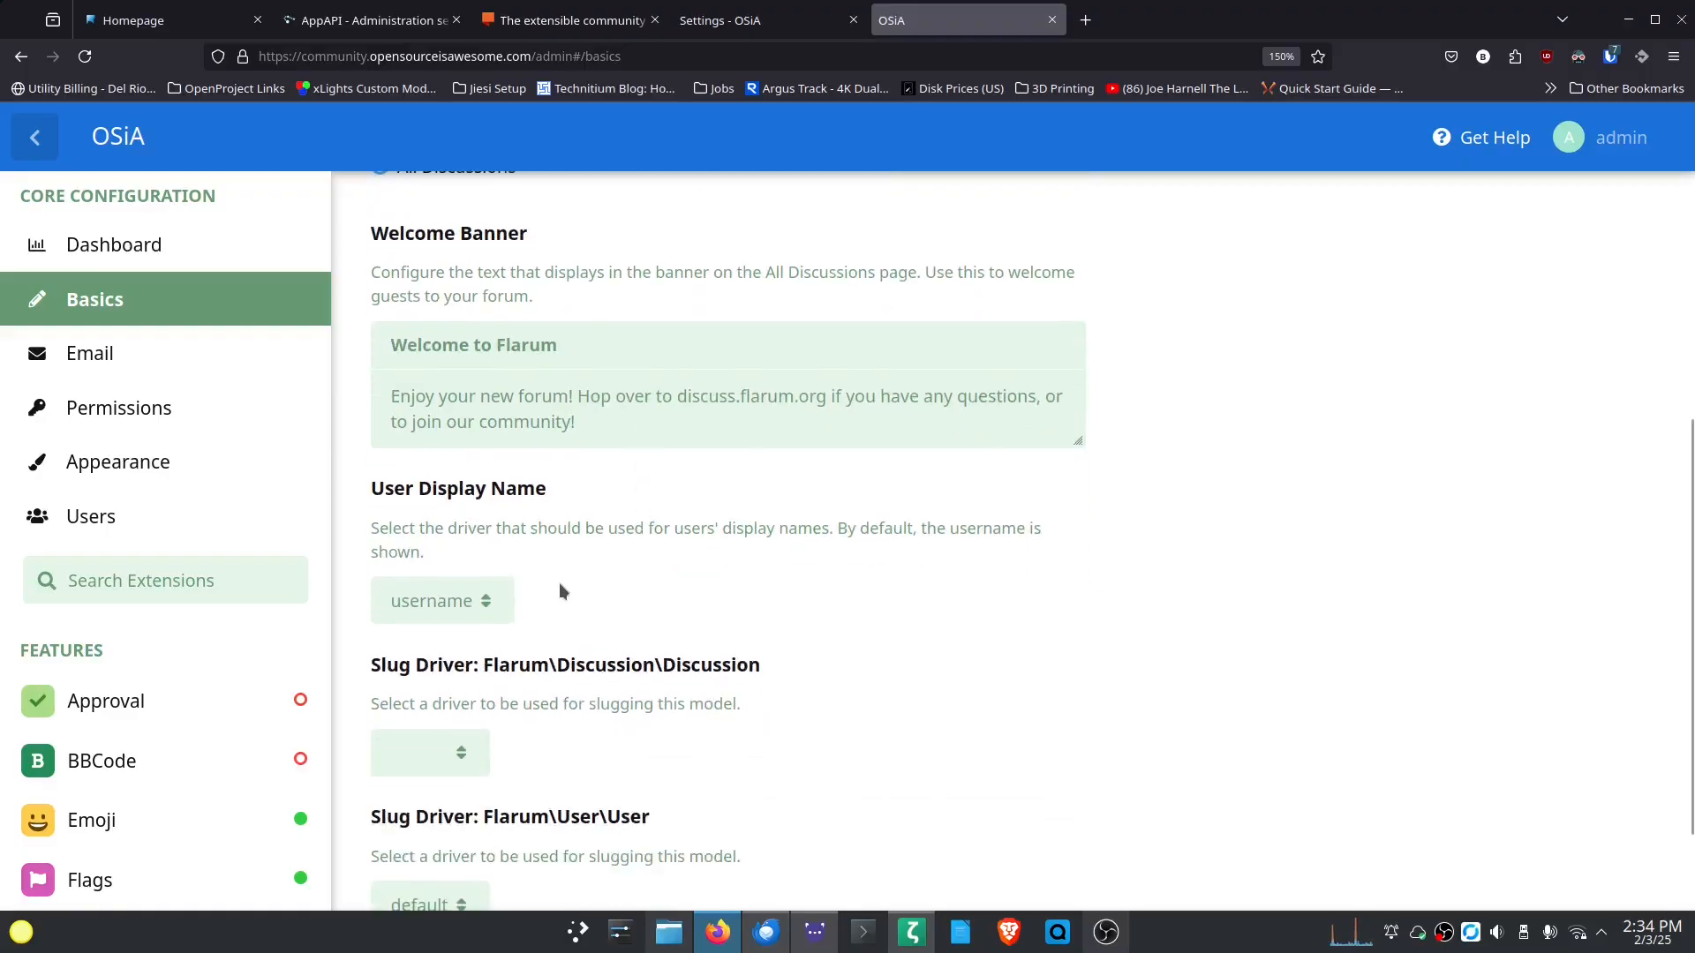
{"action": "scroll", "coordinate": [596, 610], "scroll_direction": "down", "scroll_amount": 2}
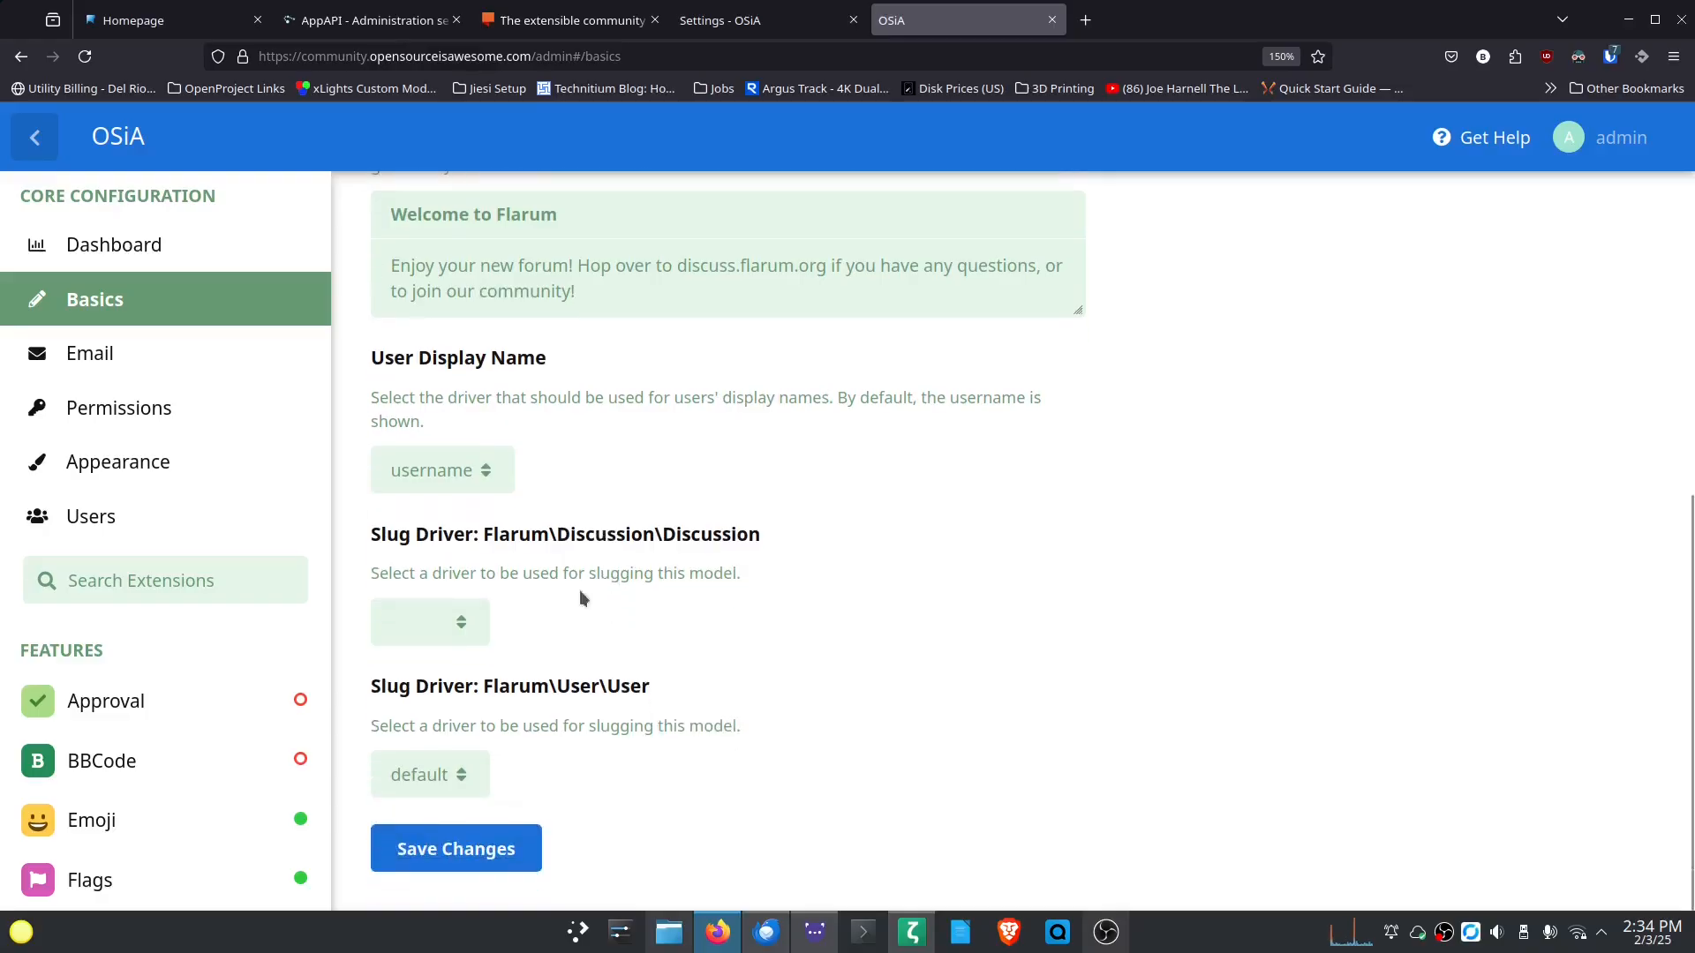
Keep username as the display name driver, check slug driver options, then go to Email settings.
{"action": "left_click", "coordinate": [486, 473]}
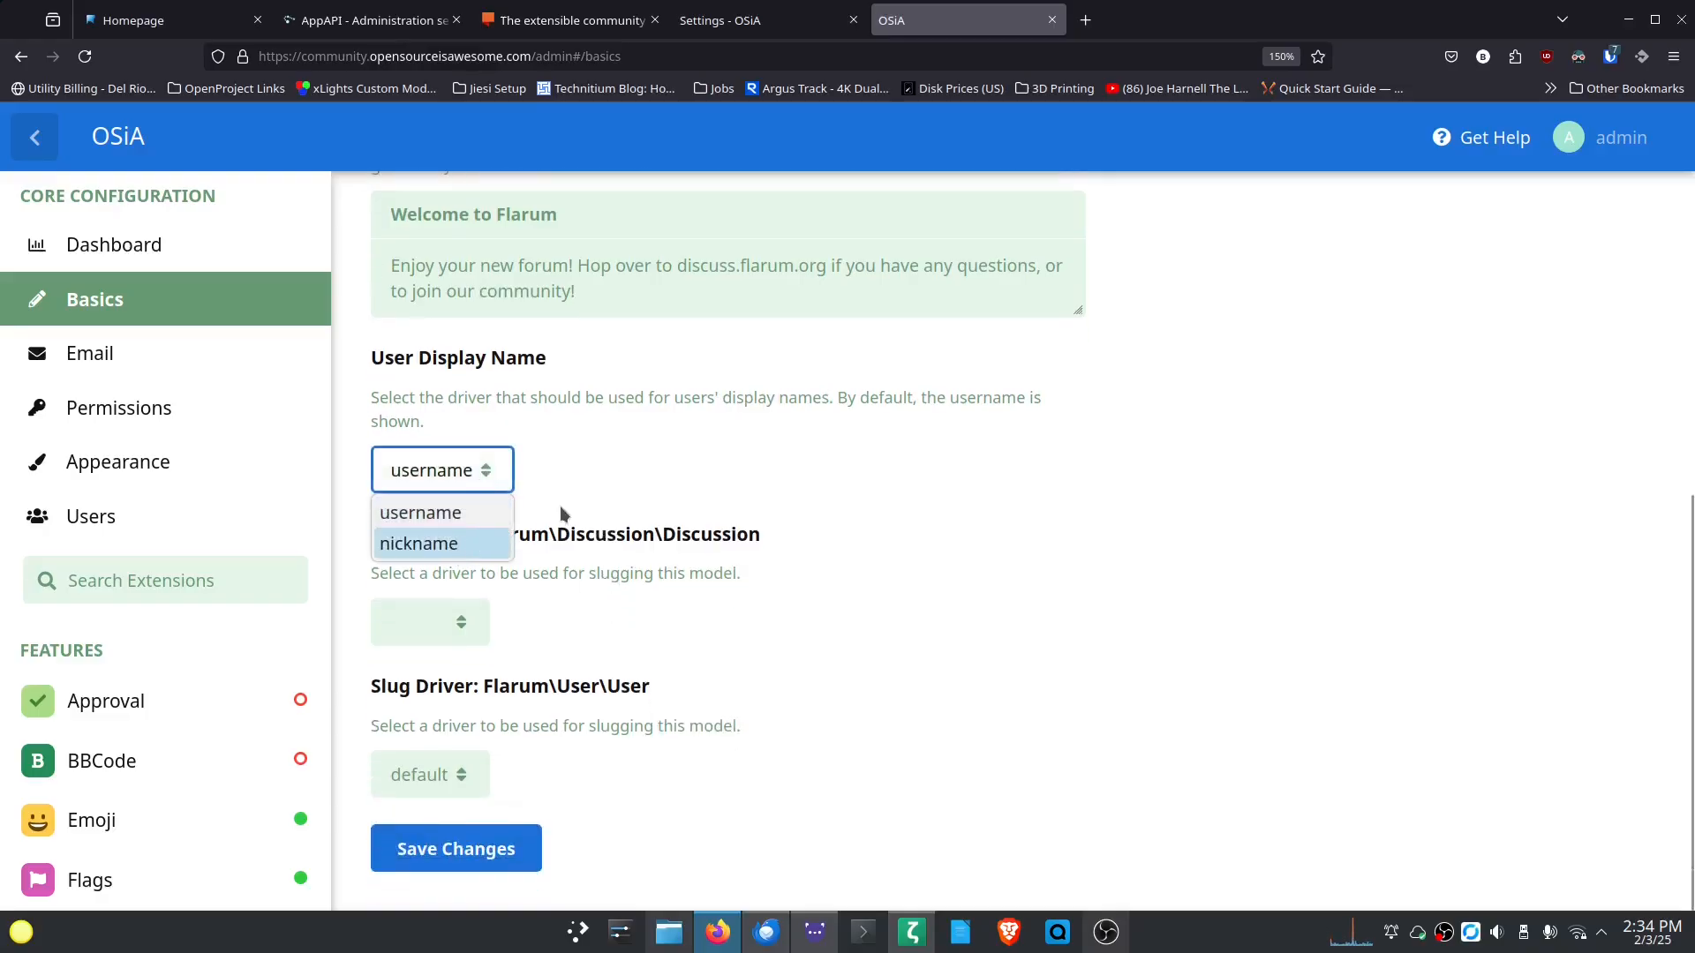
{"action": "left_click", "coordinate": [600, 491]}
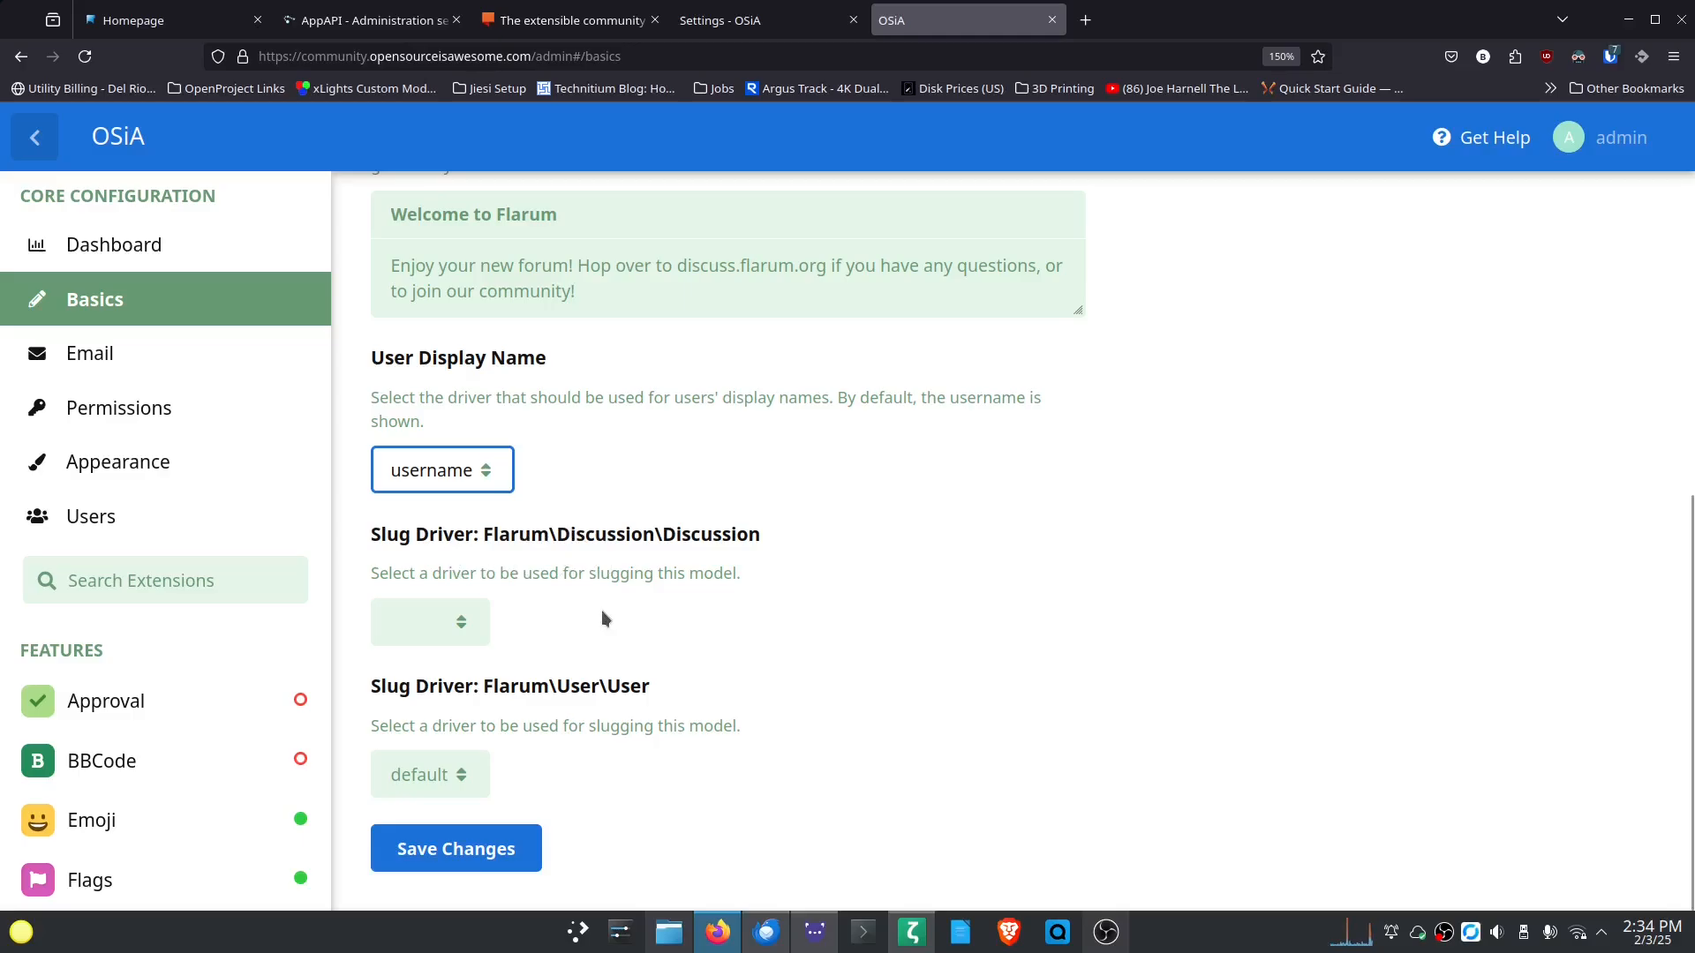
{"action": "left_click", "coordinate": [466, 627]}
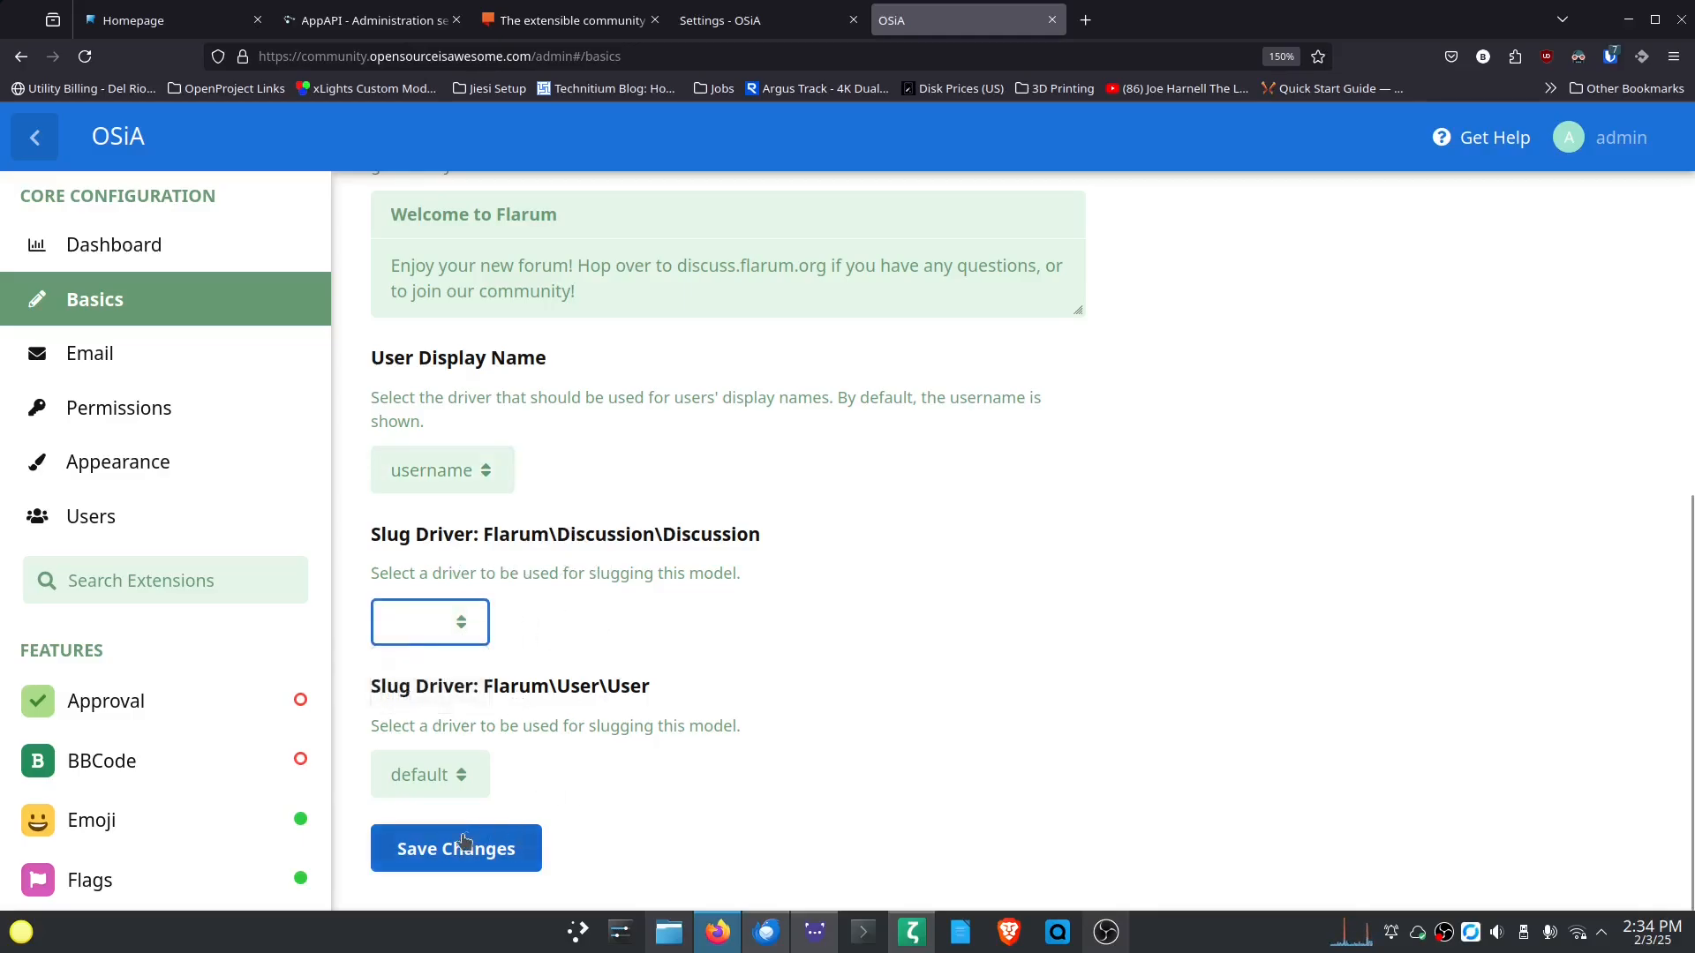
{"action": "left_click", "coordinate": [152, 354]}
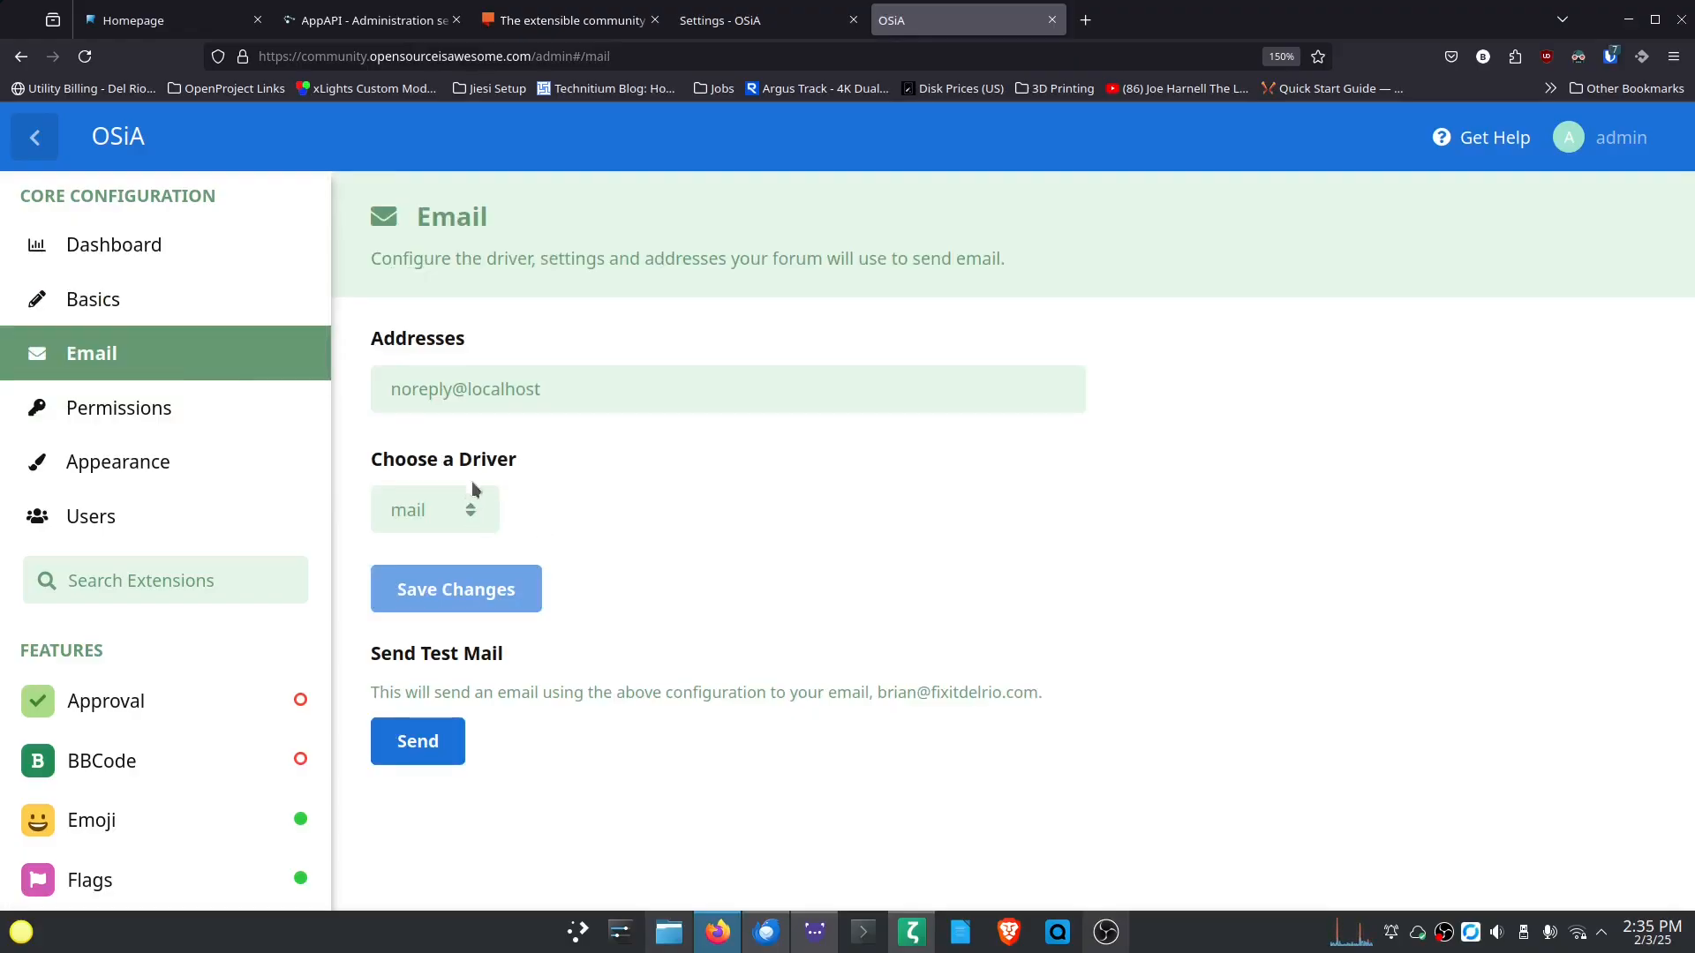
Switch the mail driver to smtp, then go to the Permissions page.
{"action": "left_click", "coordinate": [474, 518]}
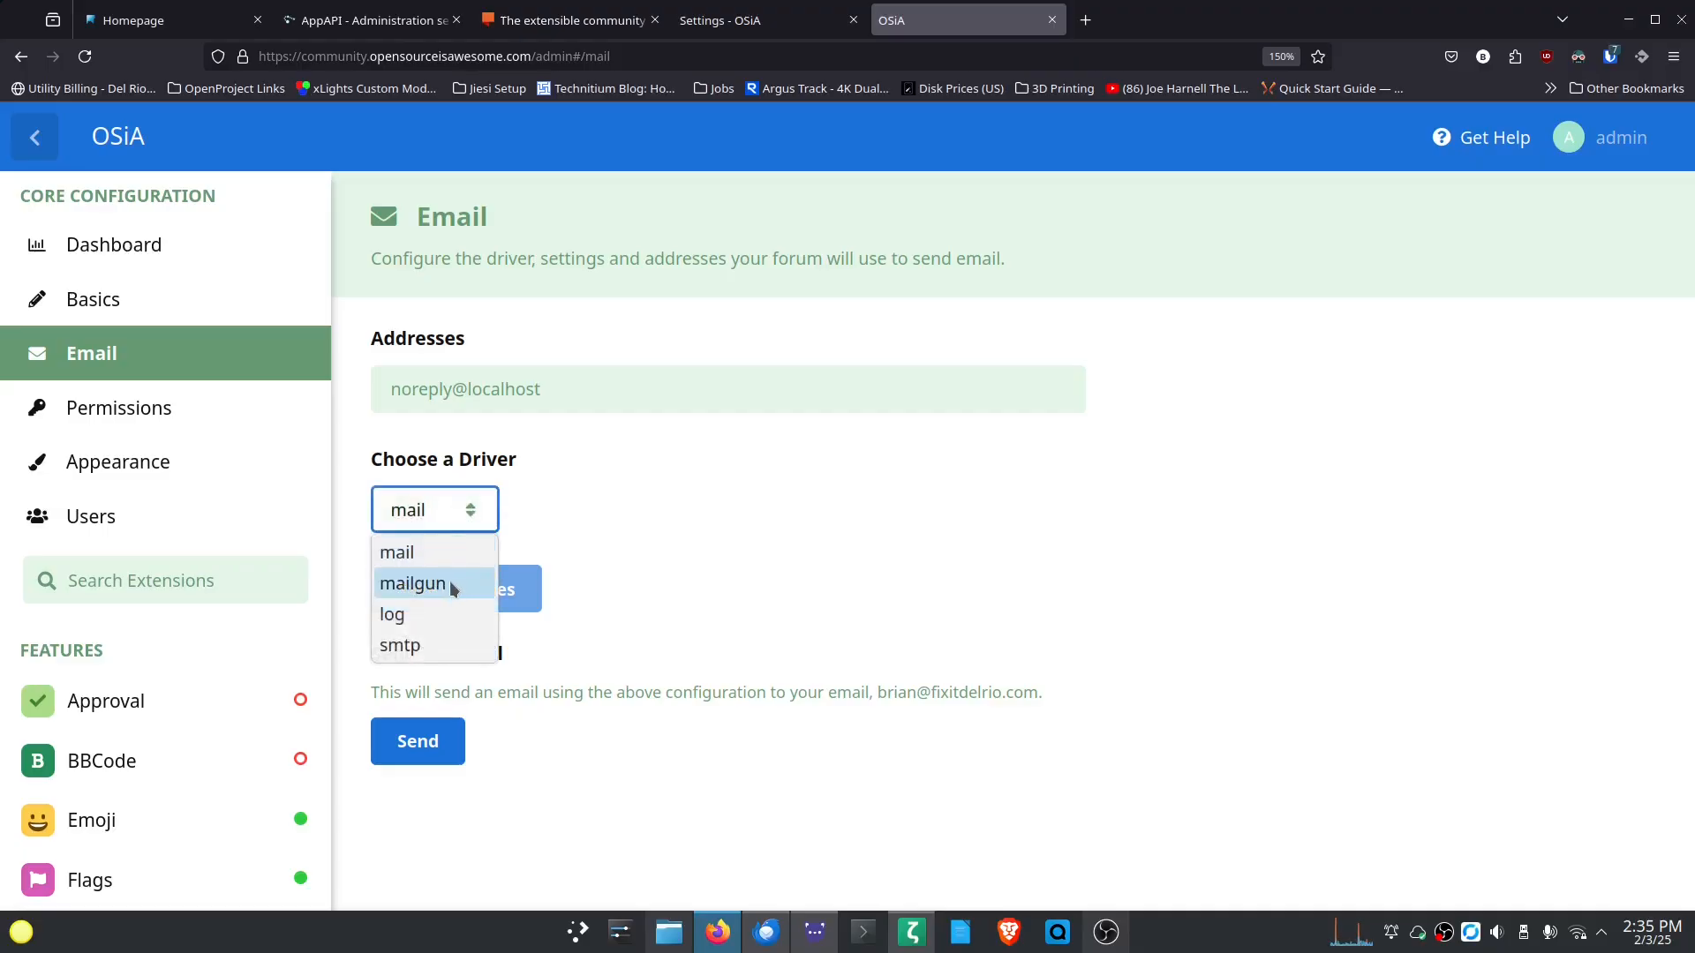
{"action": "left_click", "coordinate": [427, 644]}
{"action": "scroll", "coordinate": [564, 602], "scroll_direction": "down", "scroll_amount": 2}
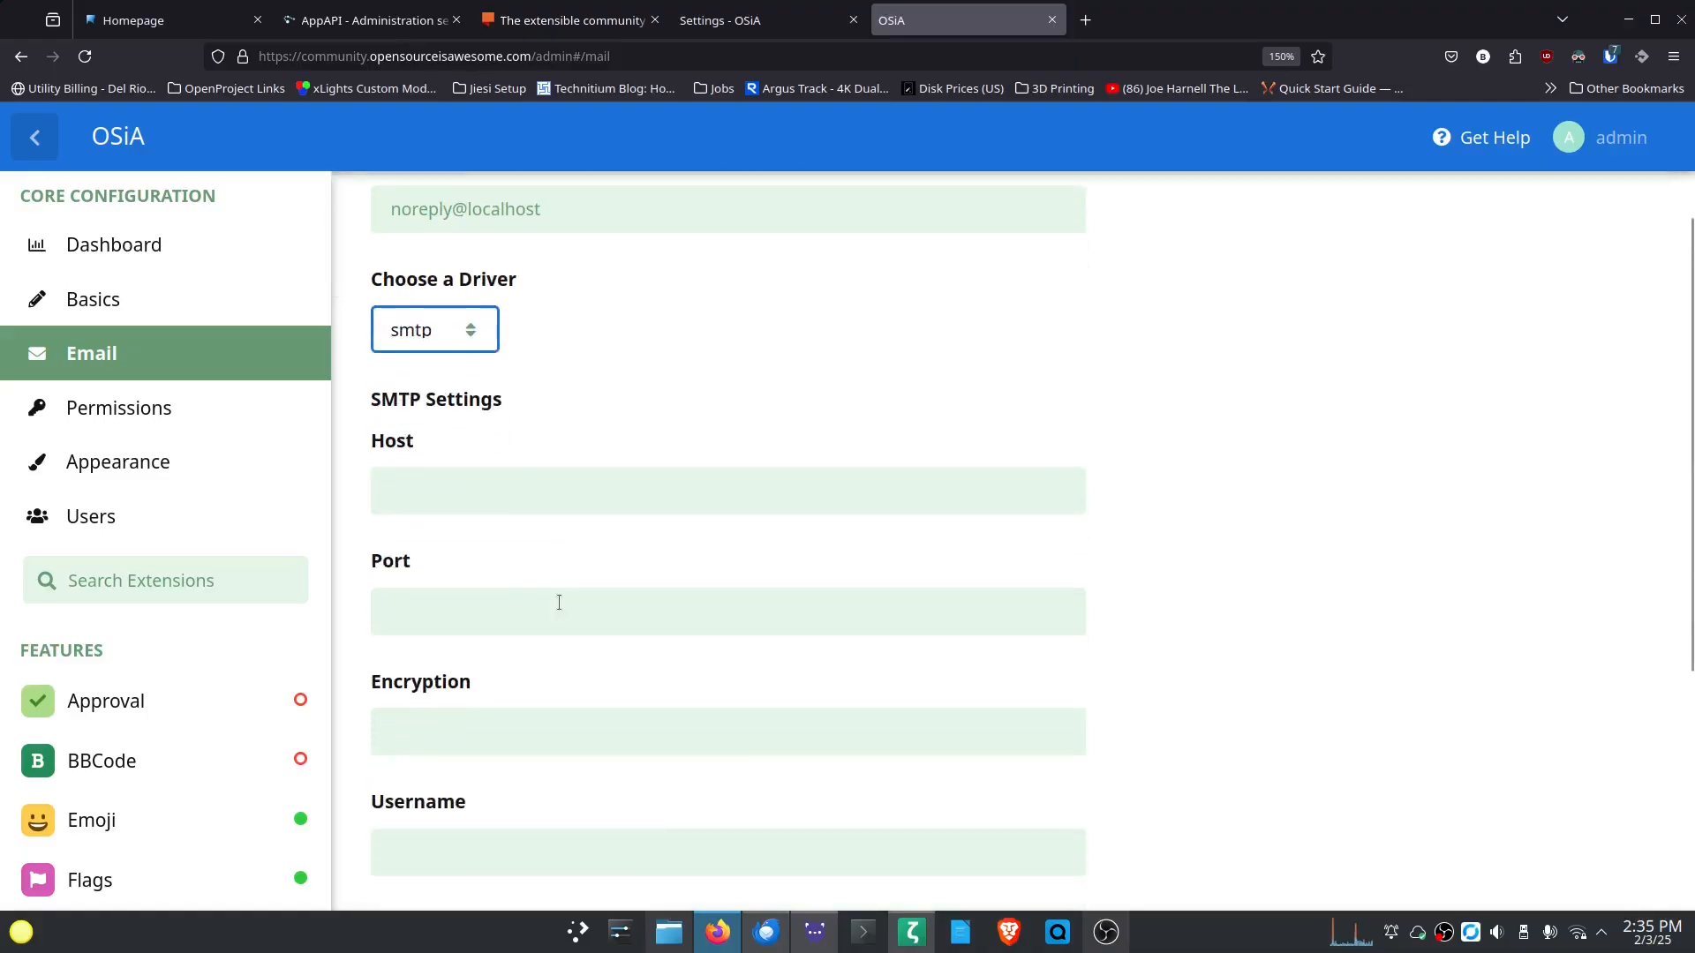
{"action": "scroll", "coordinate": [456, 664], "scroll_direction": "down", "scroll_amount": 4}
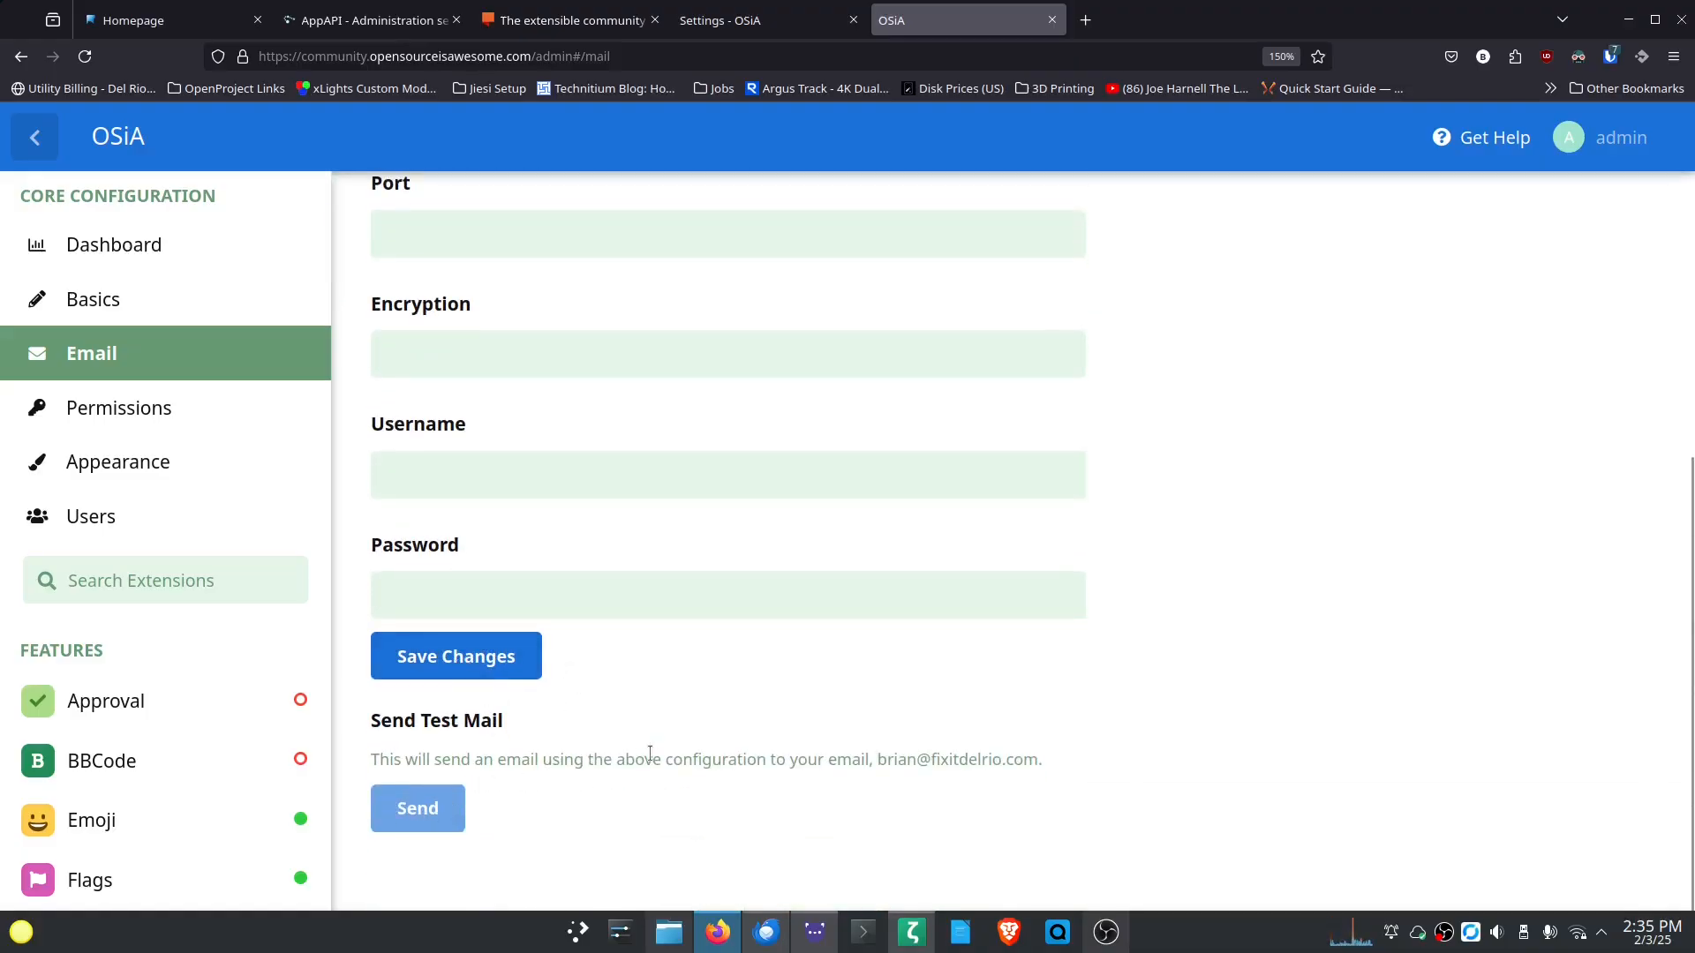
{"action": "scroll", "coordinate": [642, 748], "scroll_direction": "up", "scroll_amount": 6}
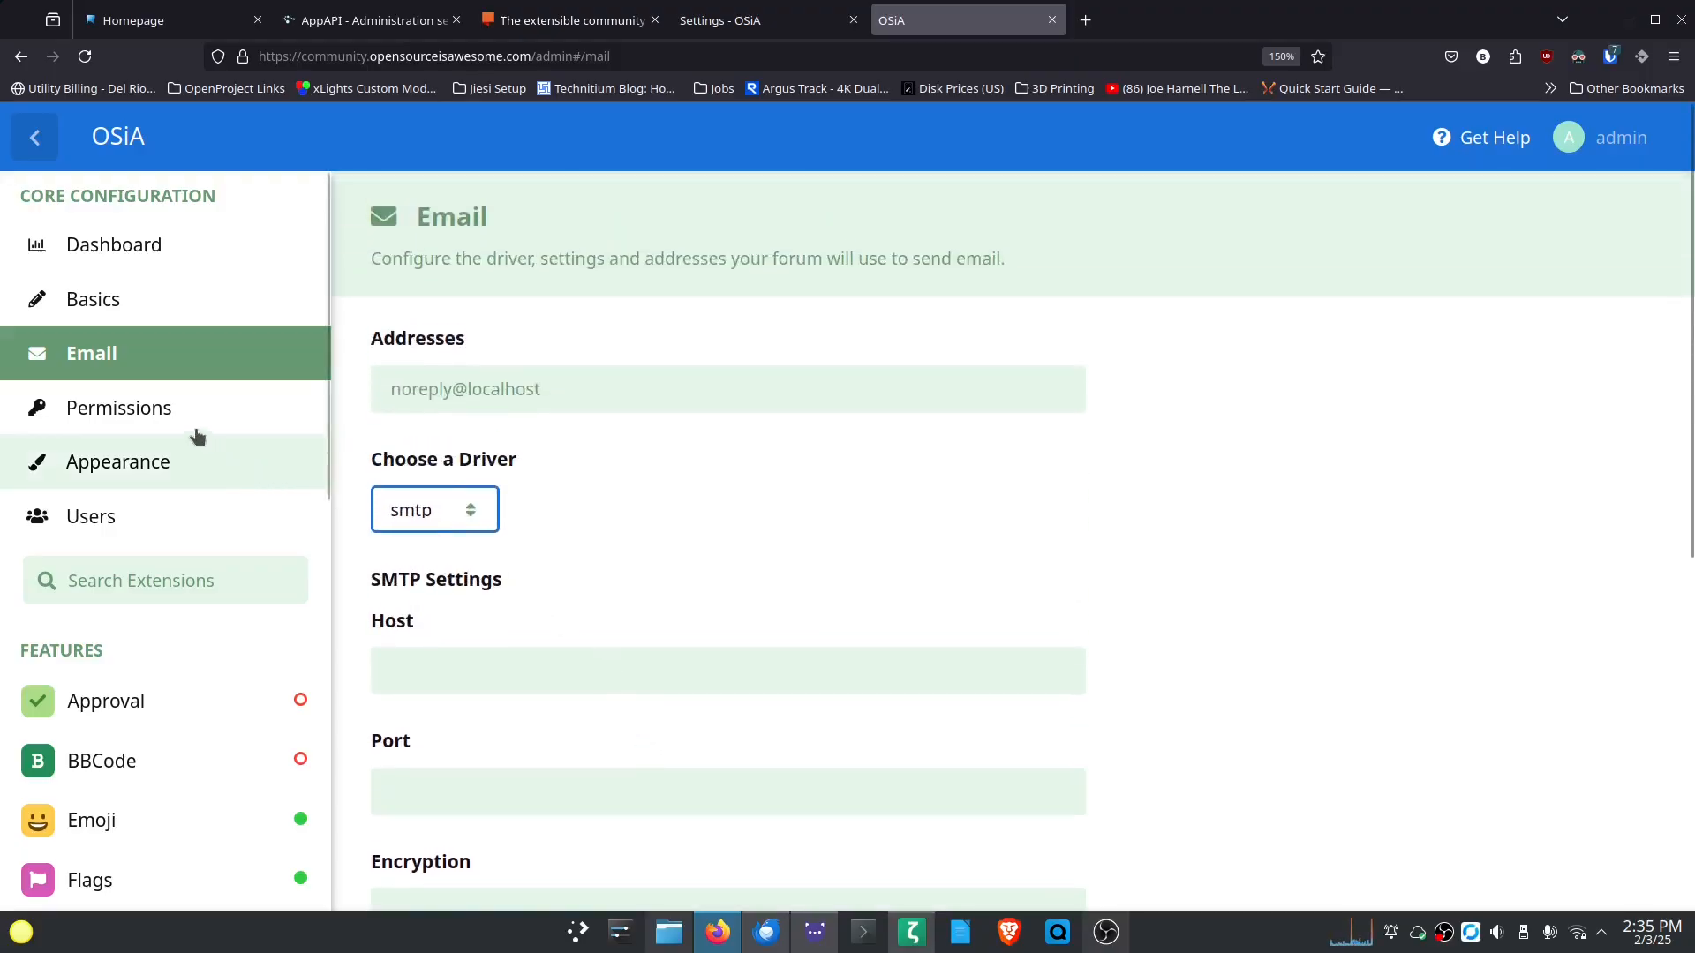
{"action": "left_click", "coordinate": [186, 429]}
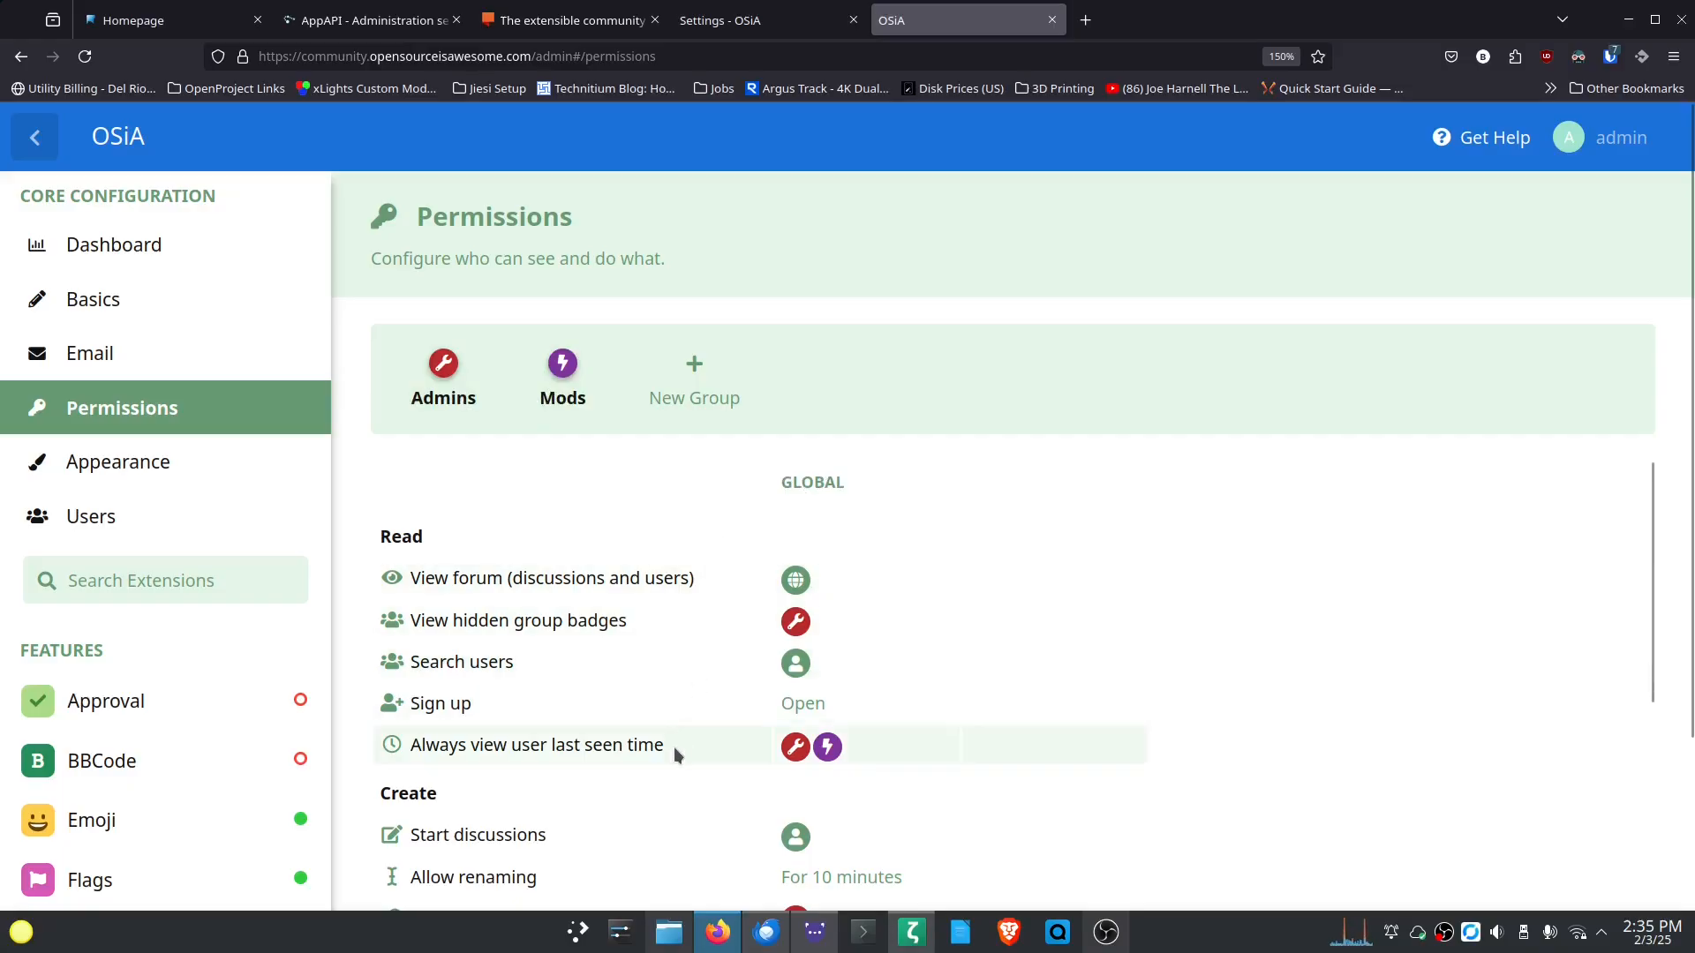
{"action": "scroll", "coordinate": [674, 747], "scroll_direction": "down", "scroll_amount": 10}
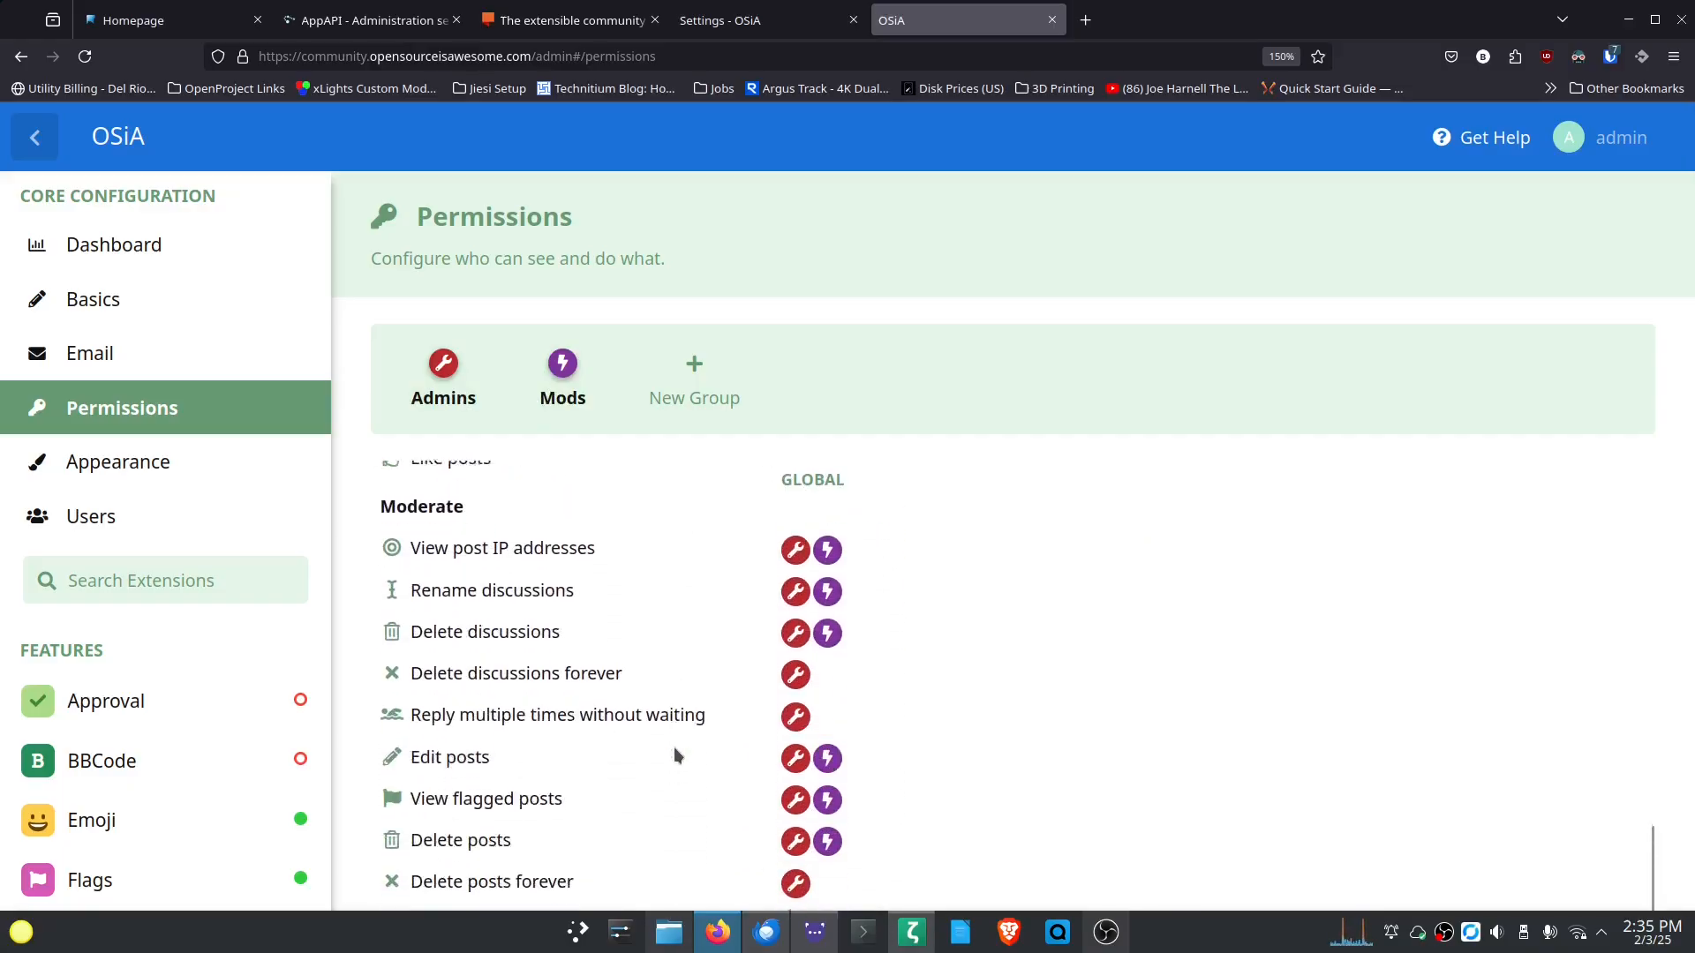
{"action": "scroll", "coordinate": [679, 730], "scroll_direction": "up", "scroll_amount": 3}
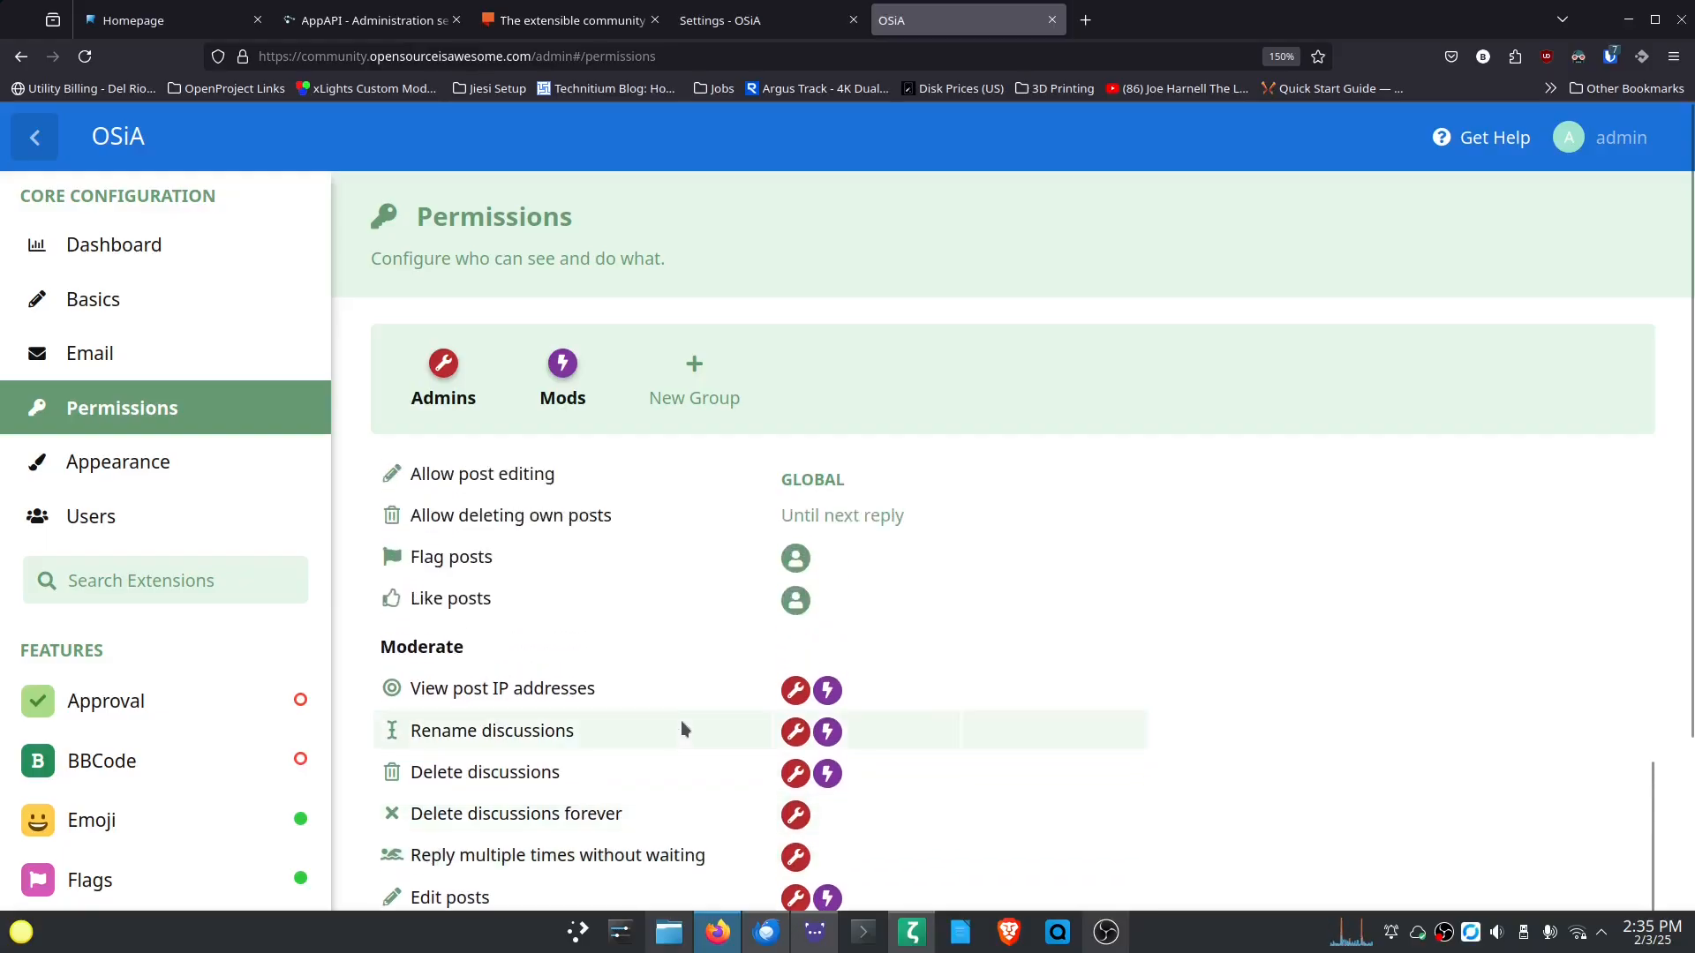
{"action": "scroll", "coordinate": [665, 701], "scroll_direction": "up", "scroll_amount": 9}
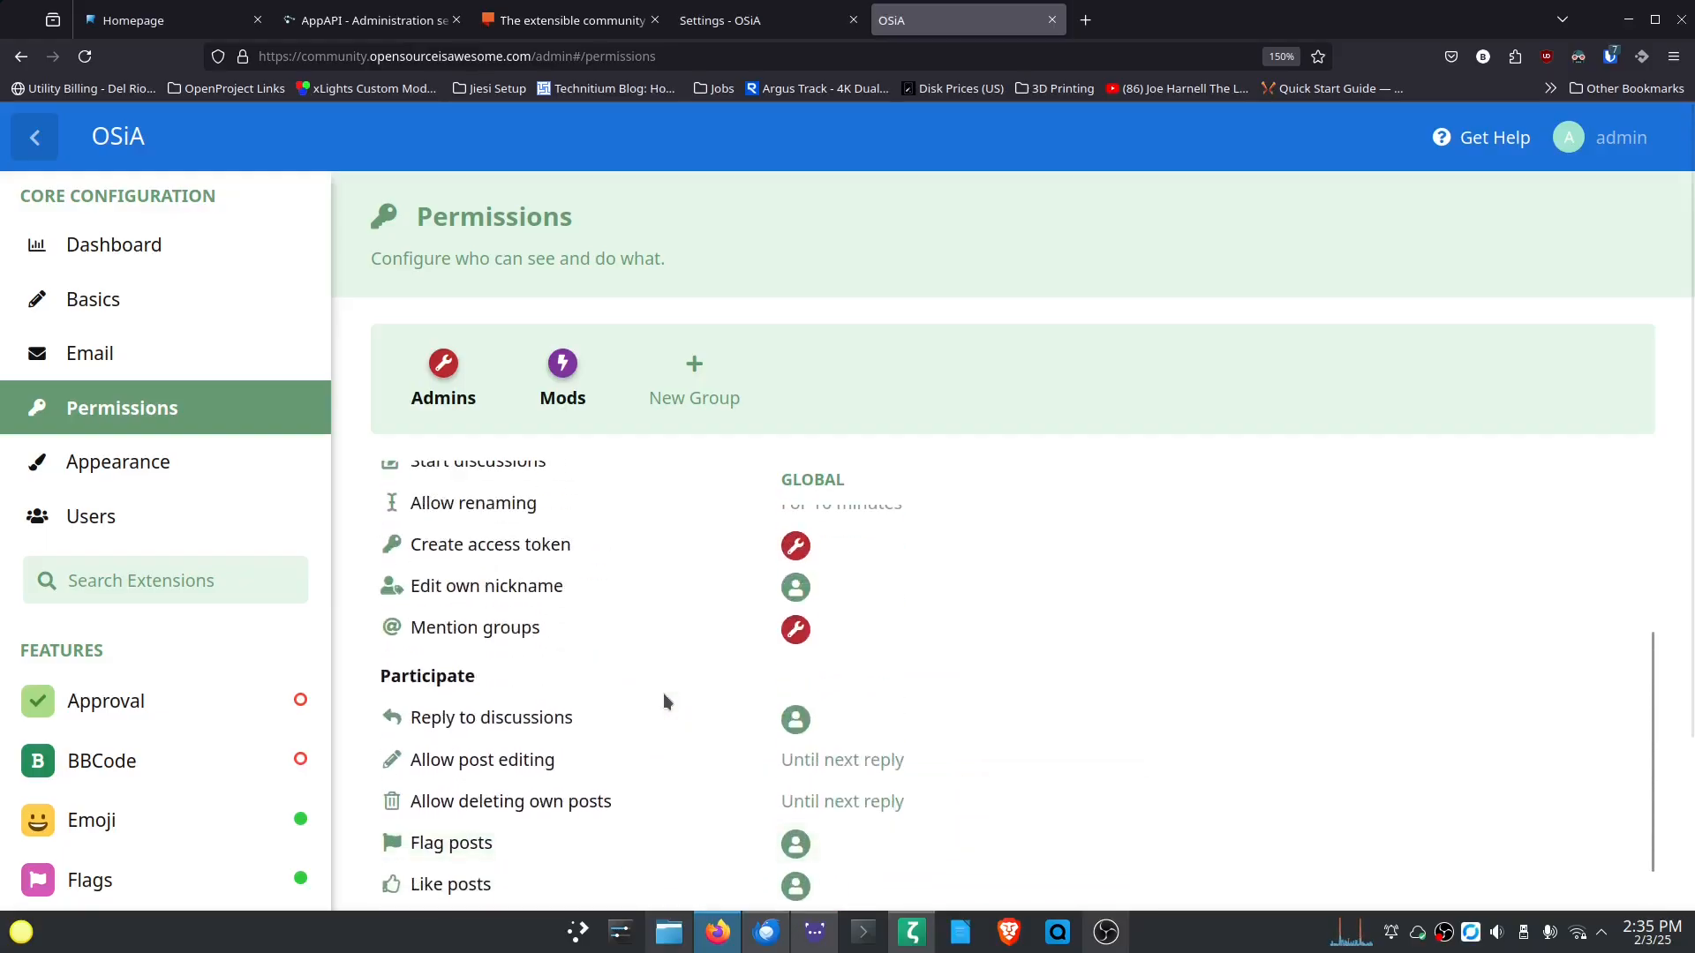
{"action": "scroll", "coordinate": [663, 701], "scroll_direction": "up", "scroll_amount": 5}
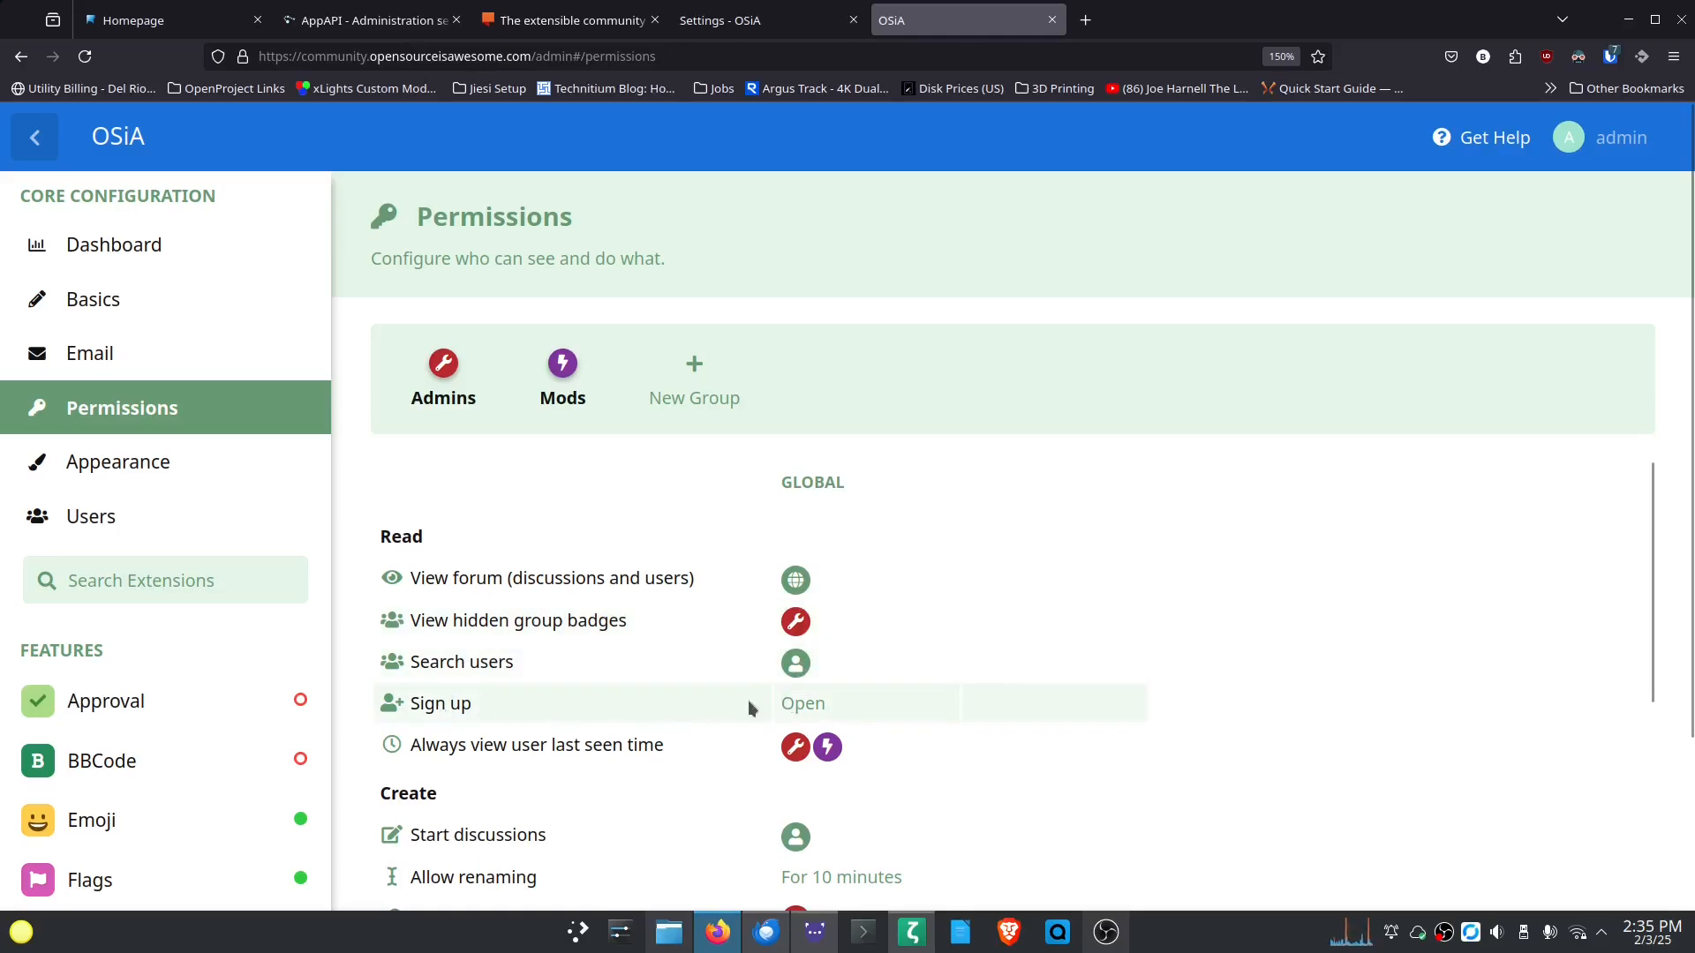
{"action": "left_click", "coordinate": [803, 704]}
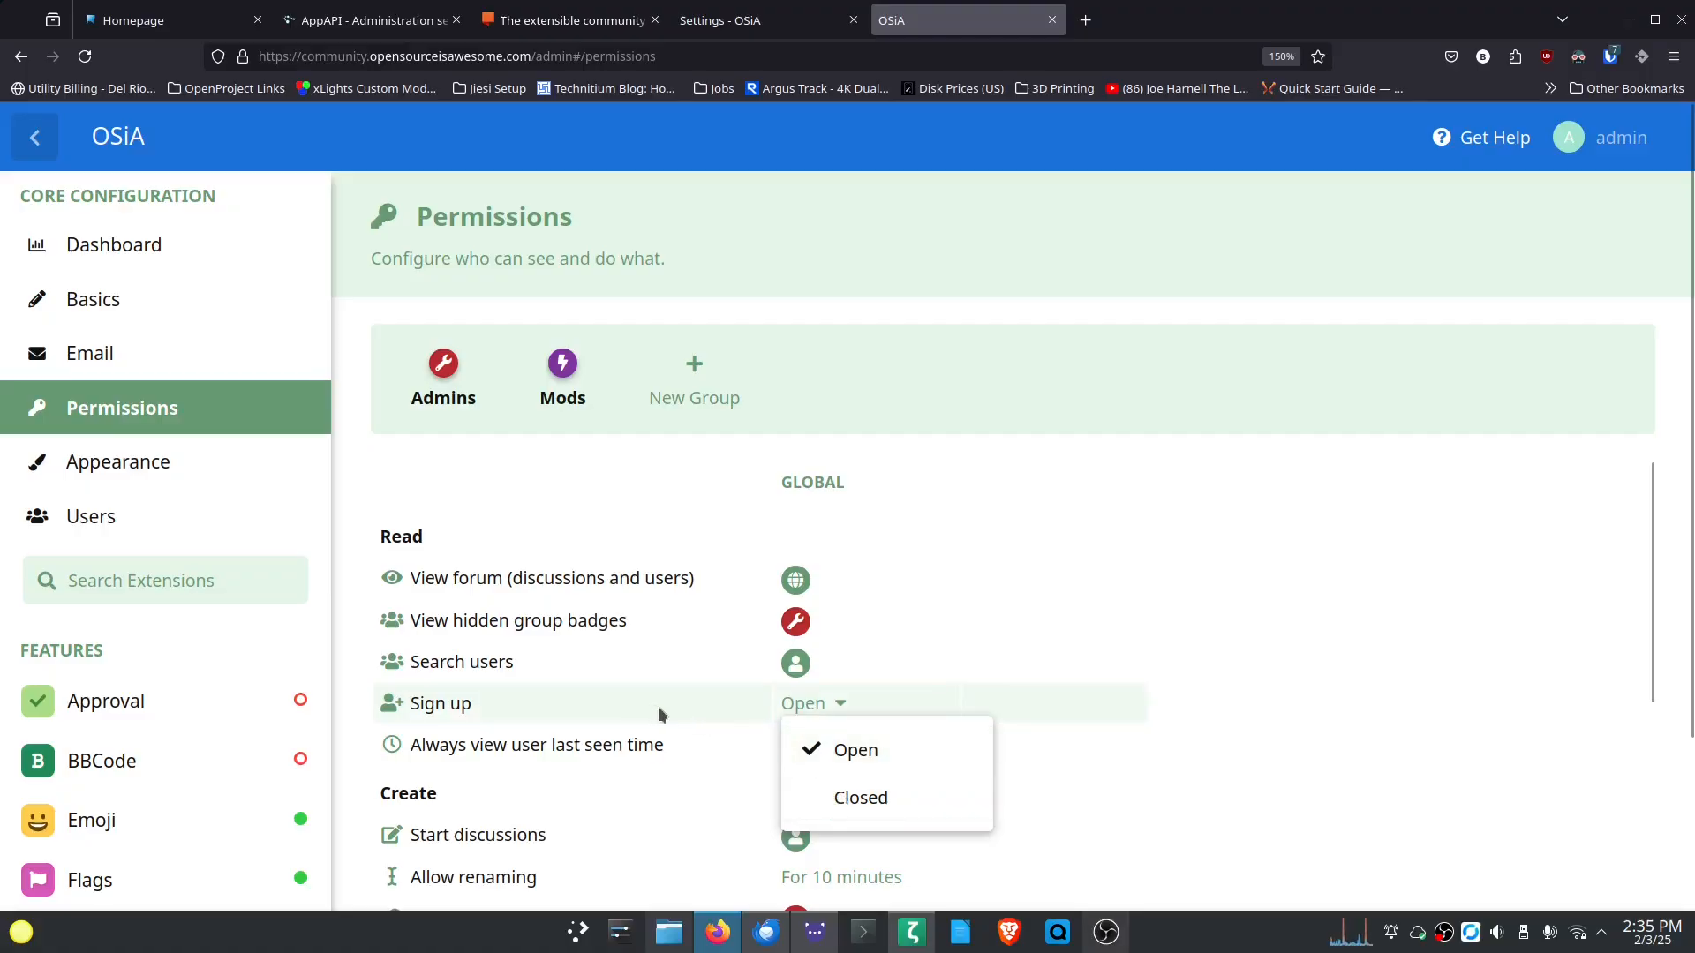
{"action": "left_click", "coordinate": [1289, 576]}
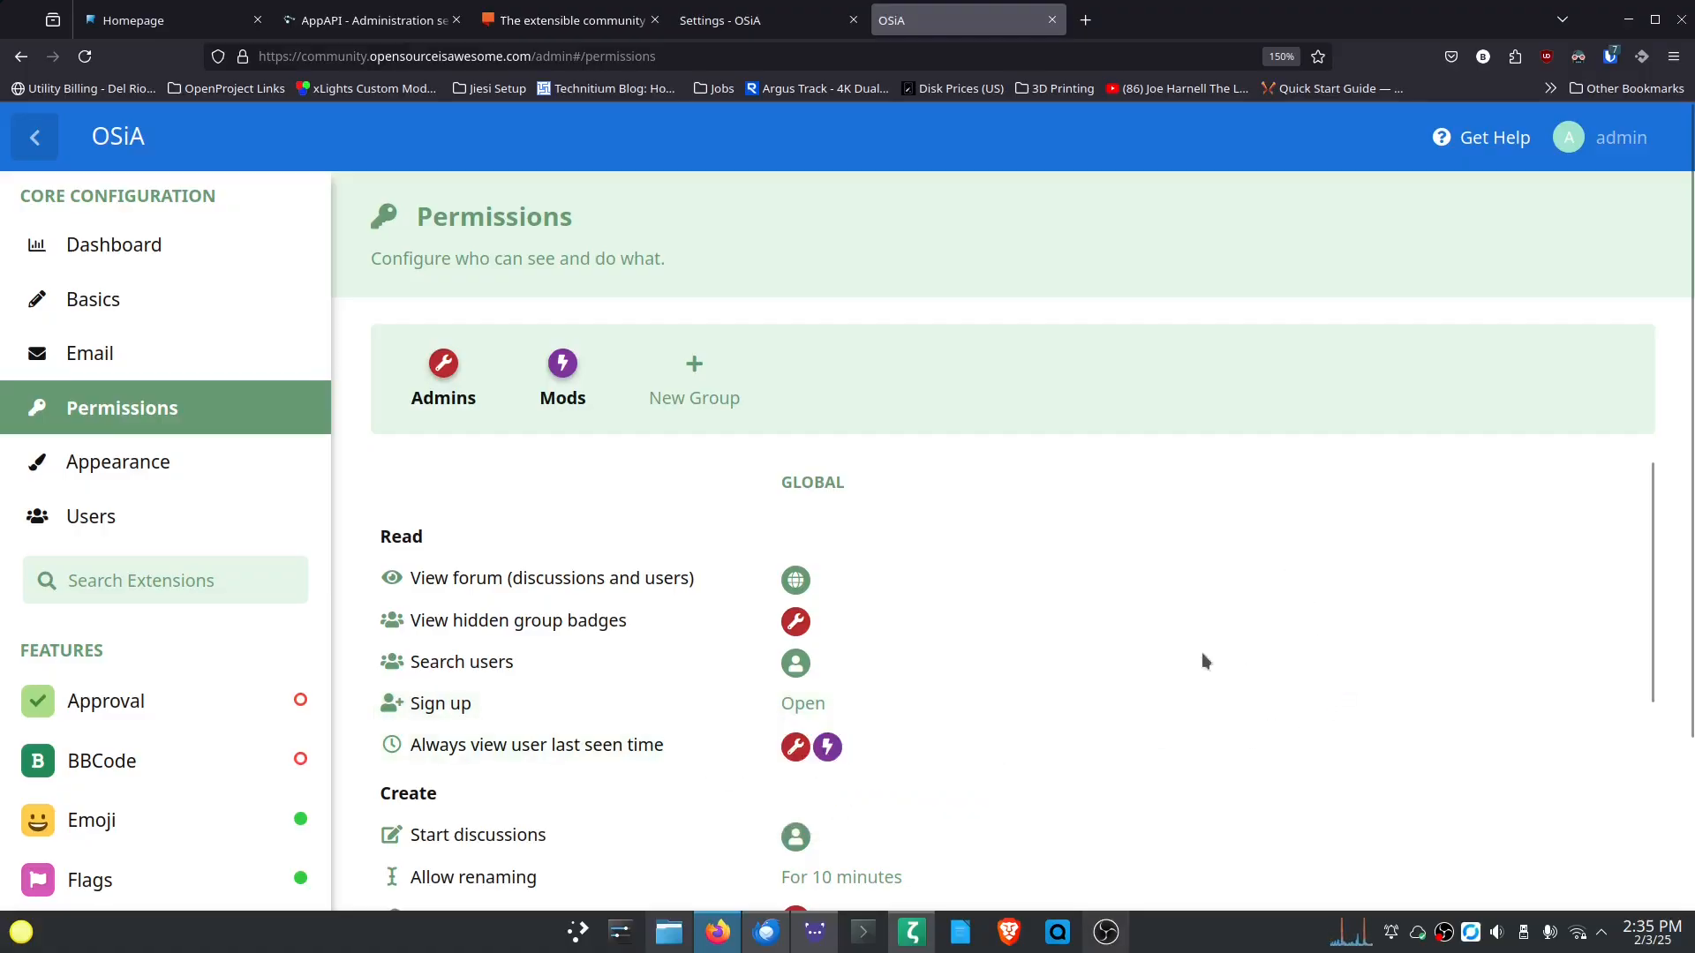
{"action": "scroll", "coordinate": [623, 637], "scroll_direction": "down", "scroll_amount": 3}
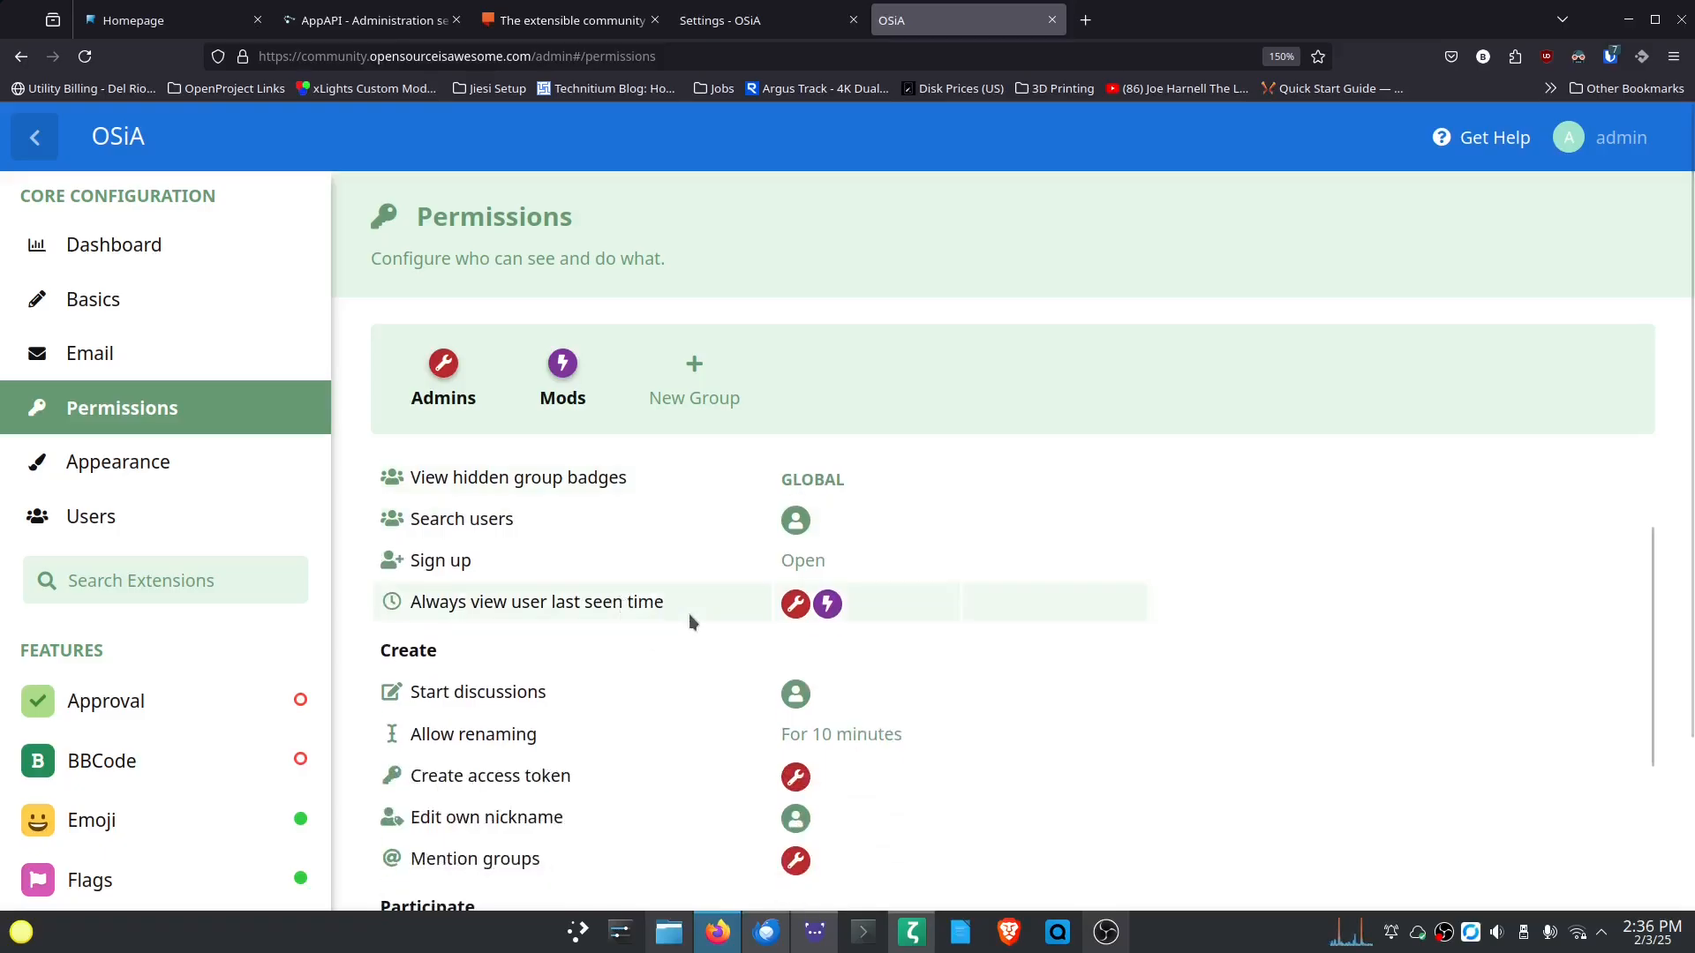
{"action": "scroll", "coordinate": [688, 612], "scroll_direction": "down", "scroll_amount": 3}
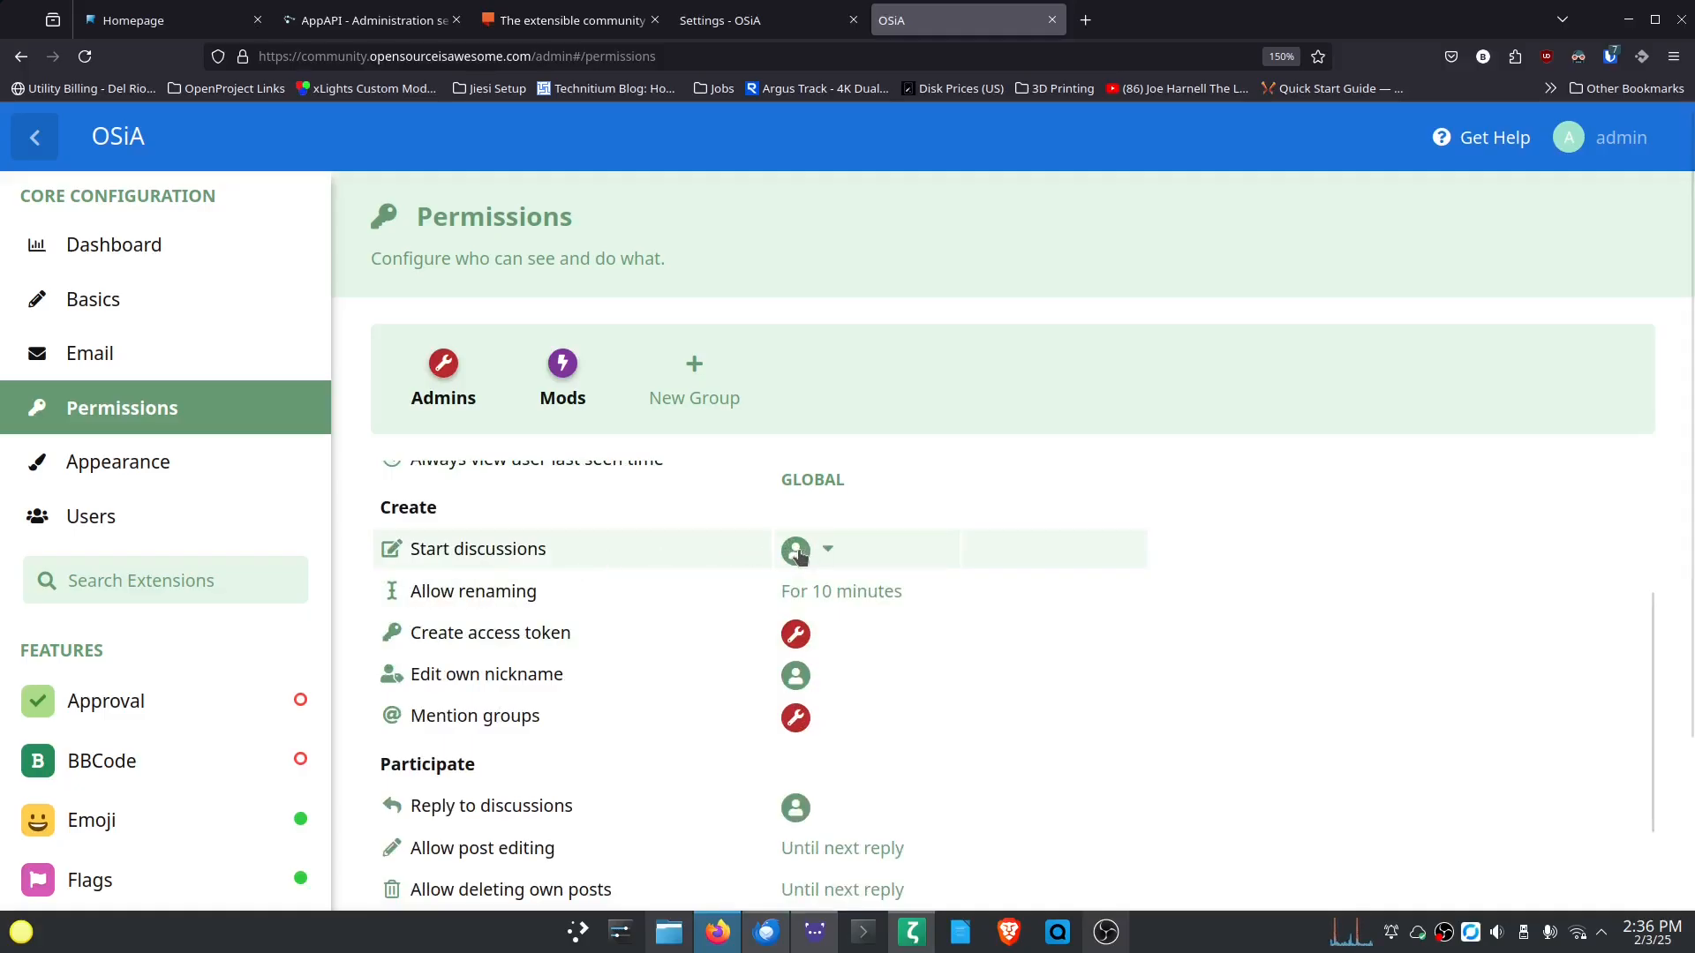
{"action": "left_click", "coordinate": [827, 550]}
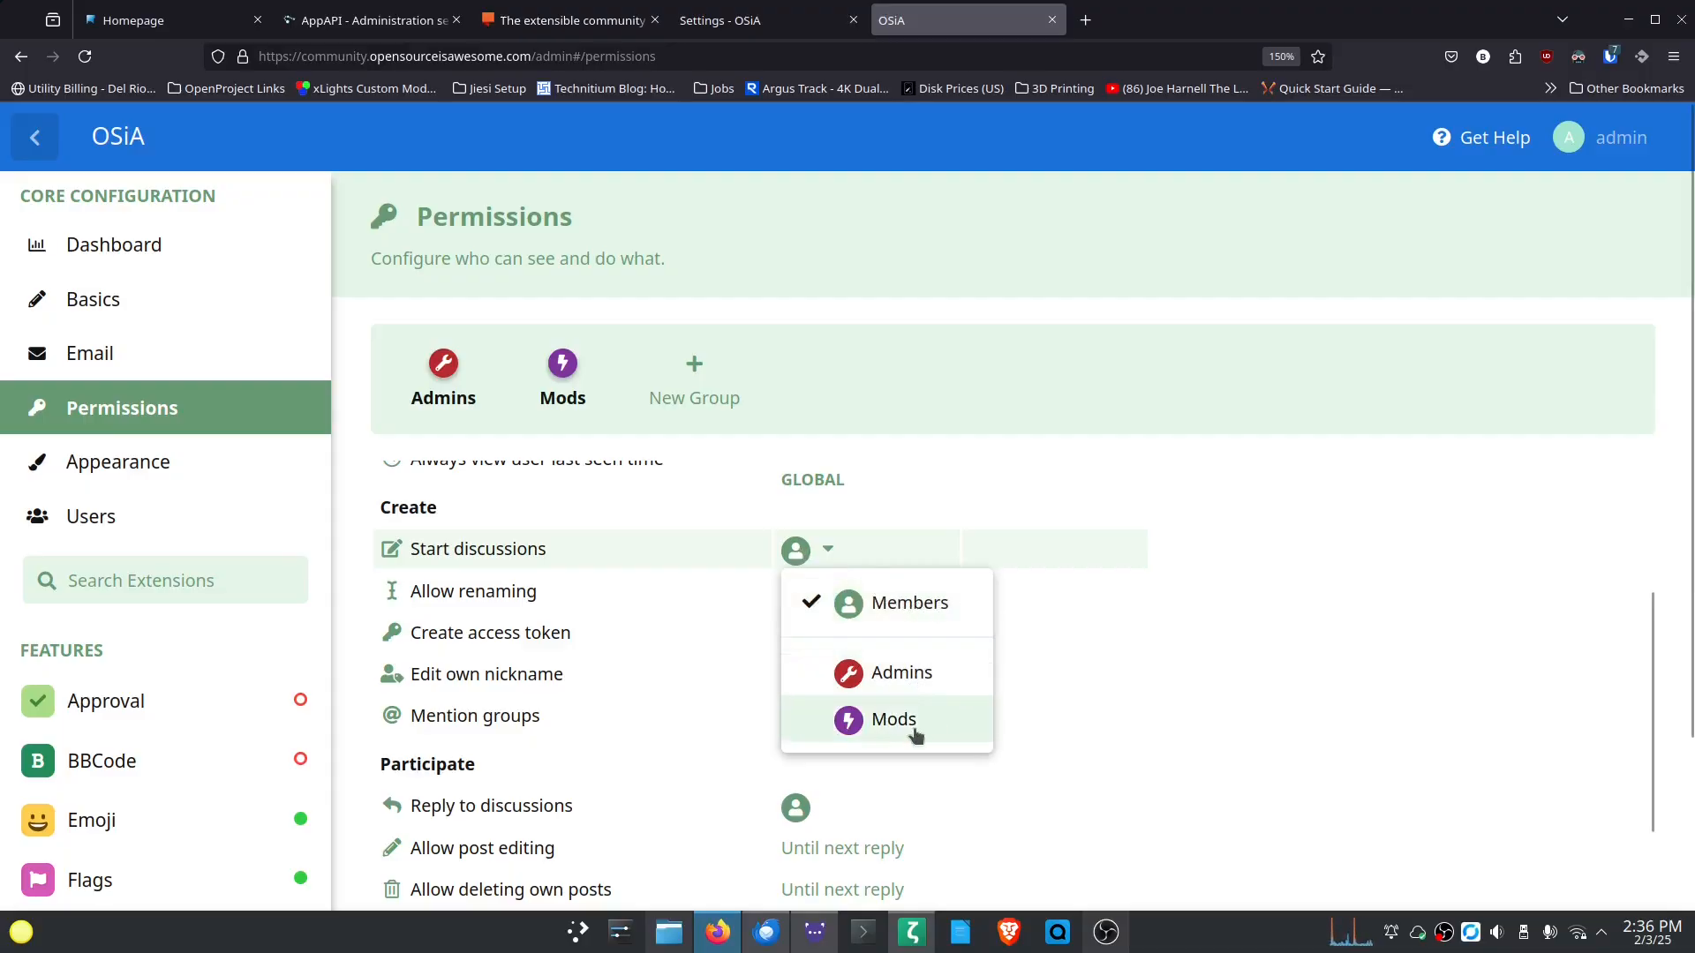
{"action": "left_click", "coordinate": [1152, 716]}
{"action": "scroll", "coordinate": [726, 556], "scroll_direction": "up", "scroll_amount": 3}
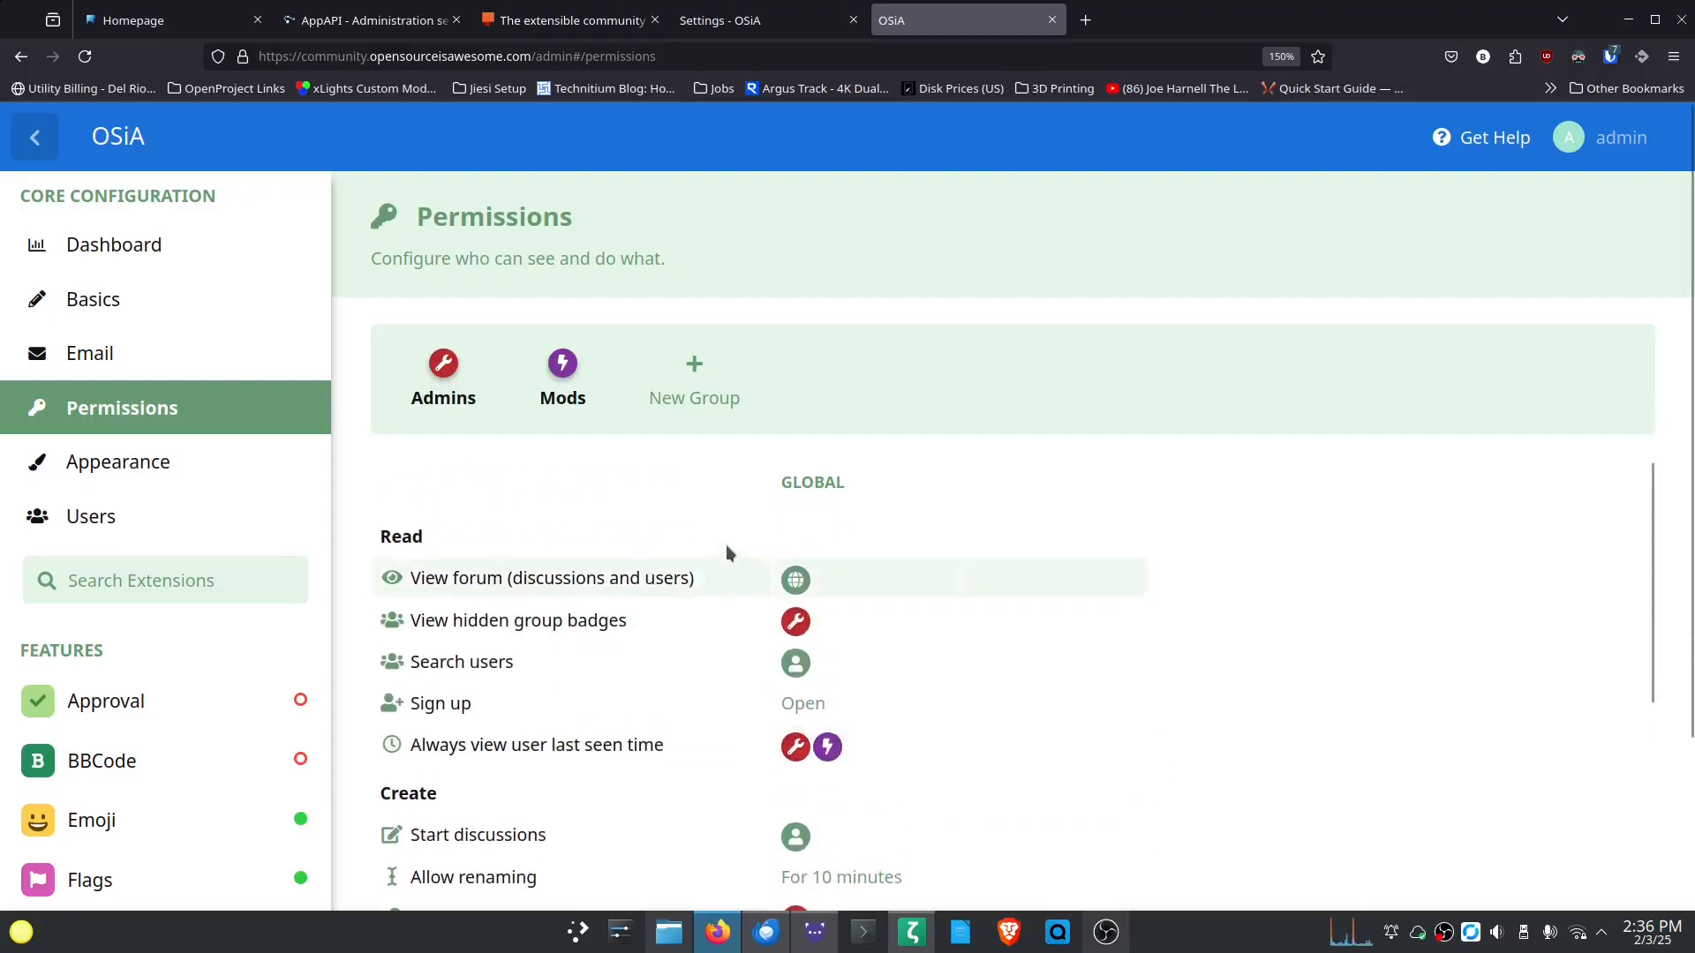
Create a new group named Level 2, plural Level 2s, with red colour #c01c28.
{"action": "left_click", "coordinate": [694, 379]}
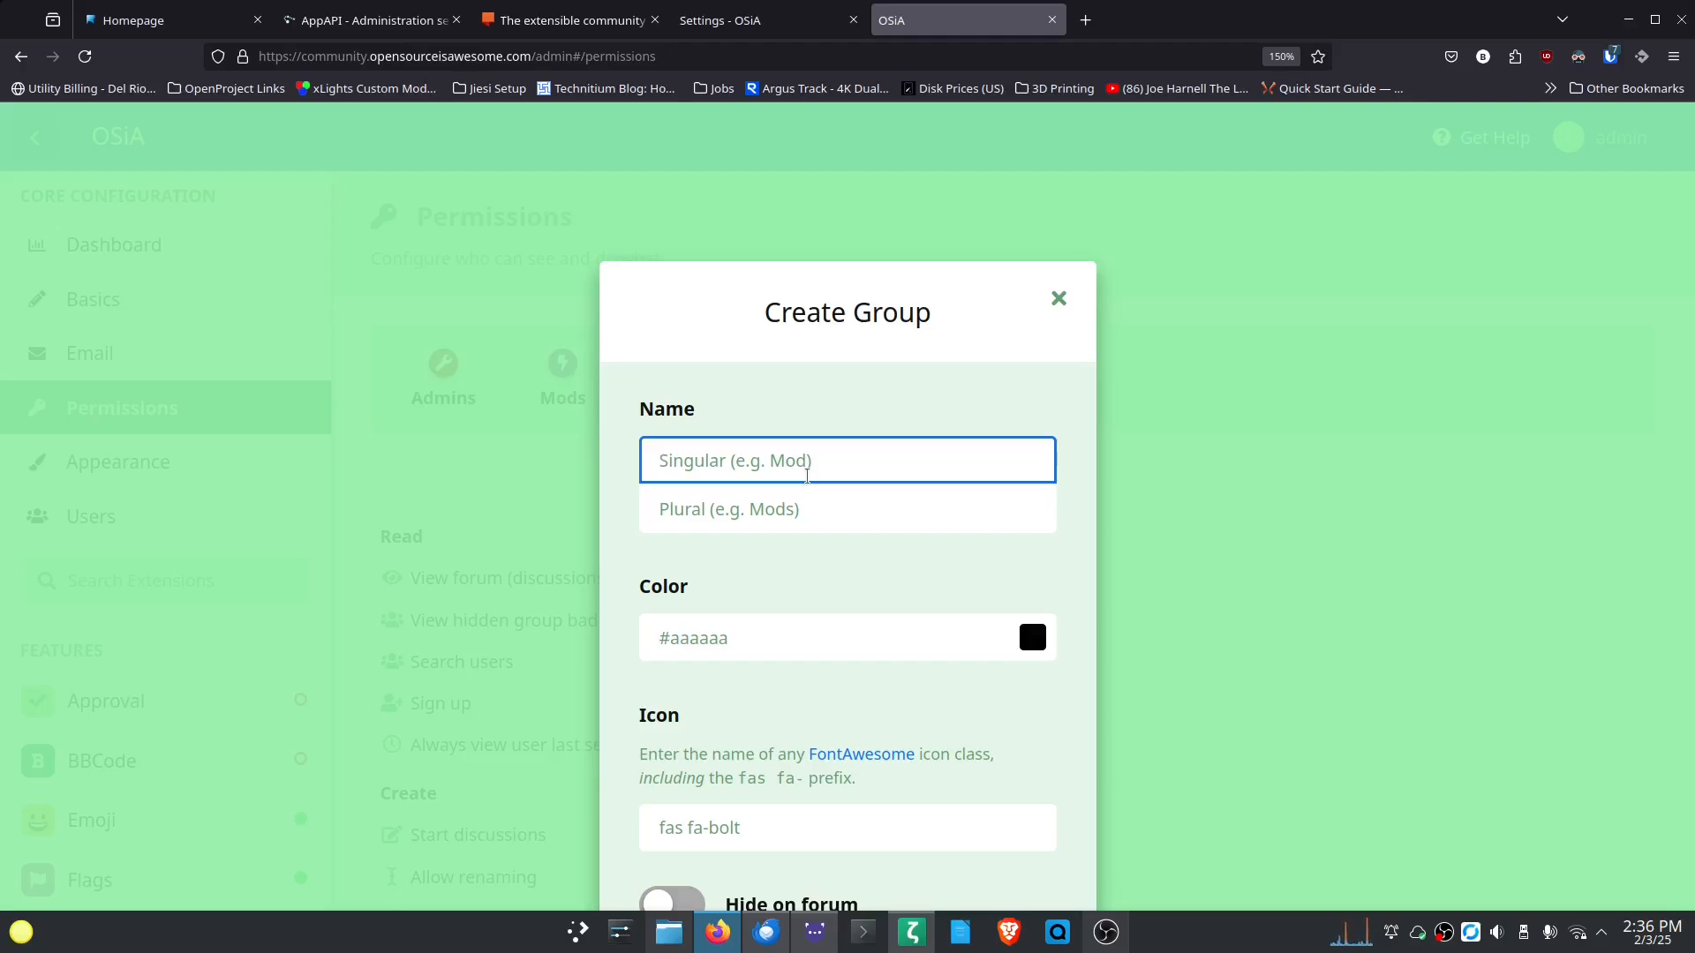
{"action": "type", "text": "Level 2"}
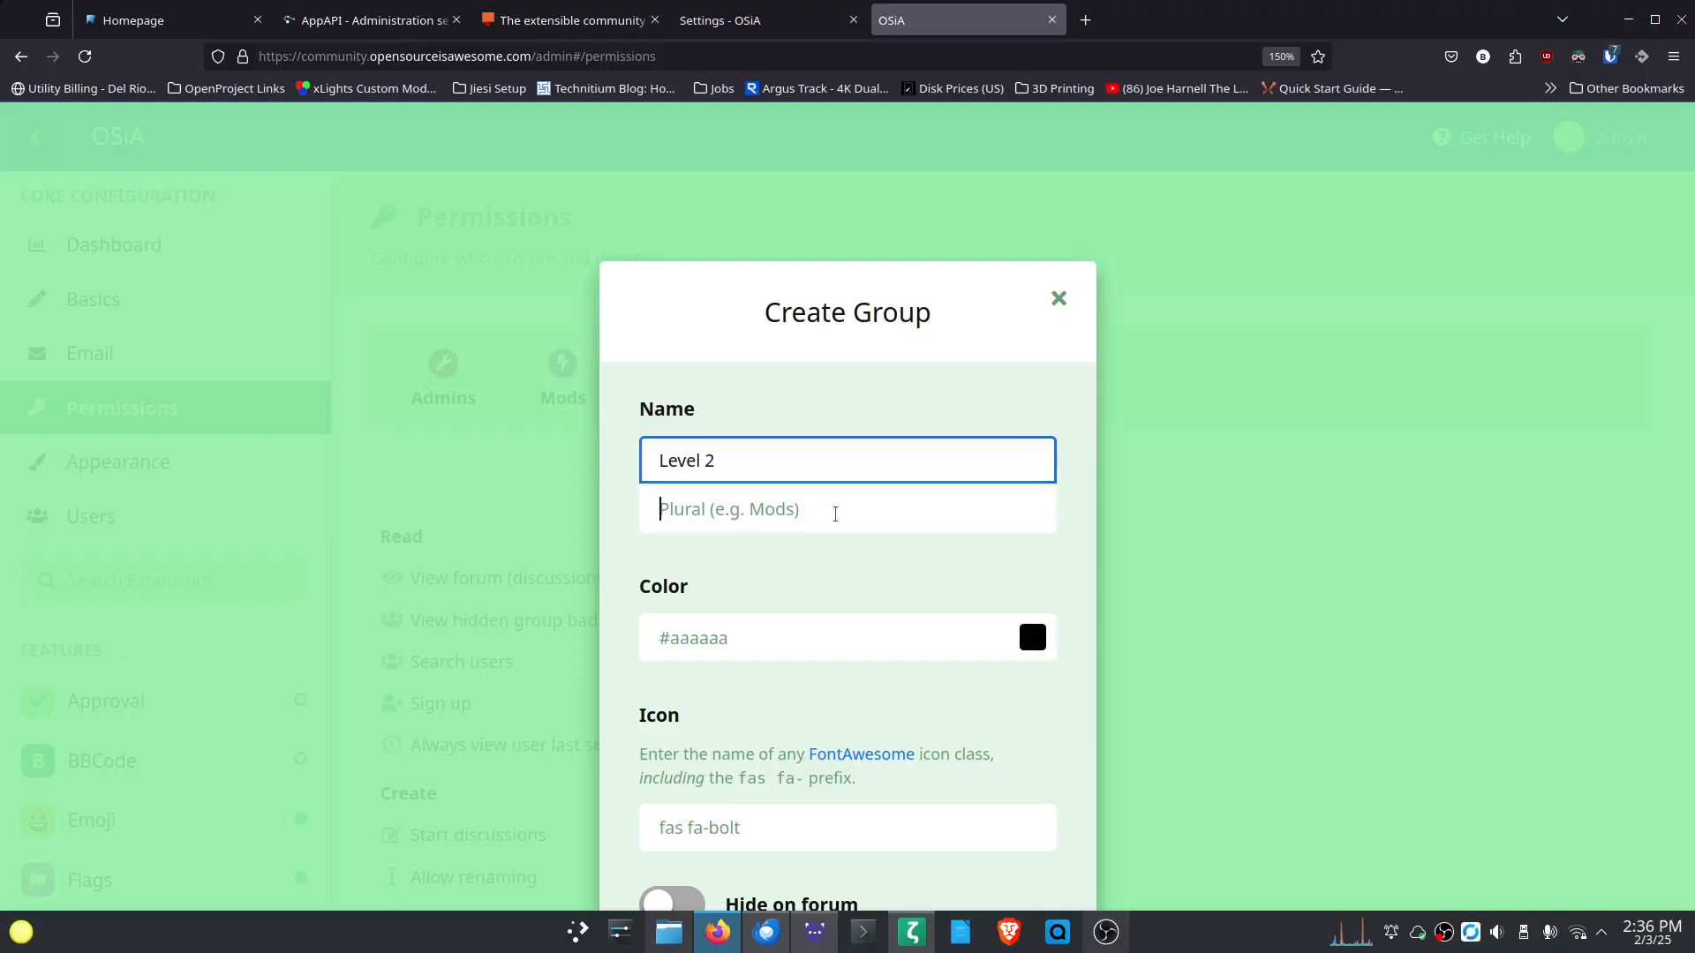
{"action": "left_click", "coordinate": [835, 514]}
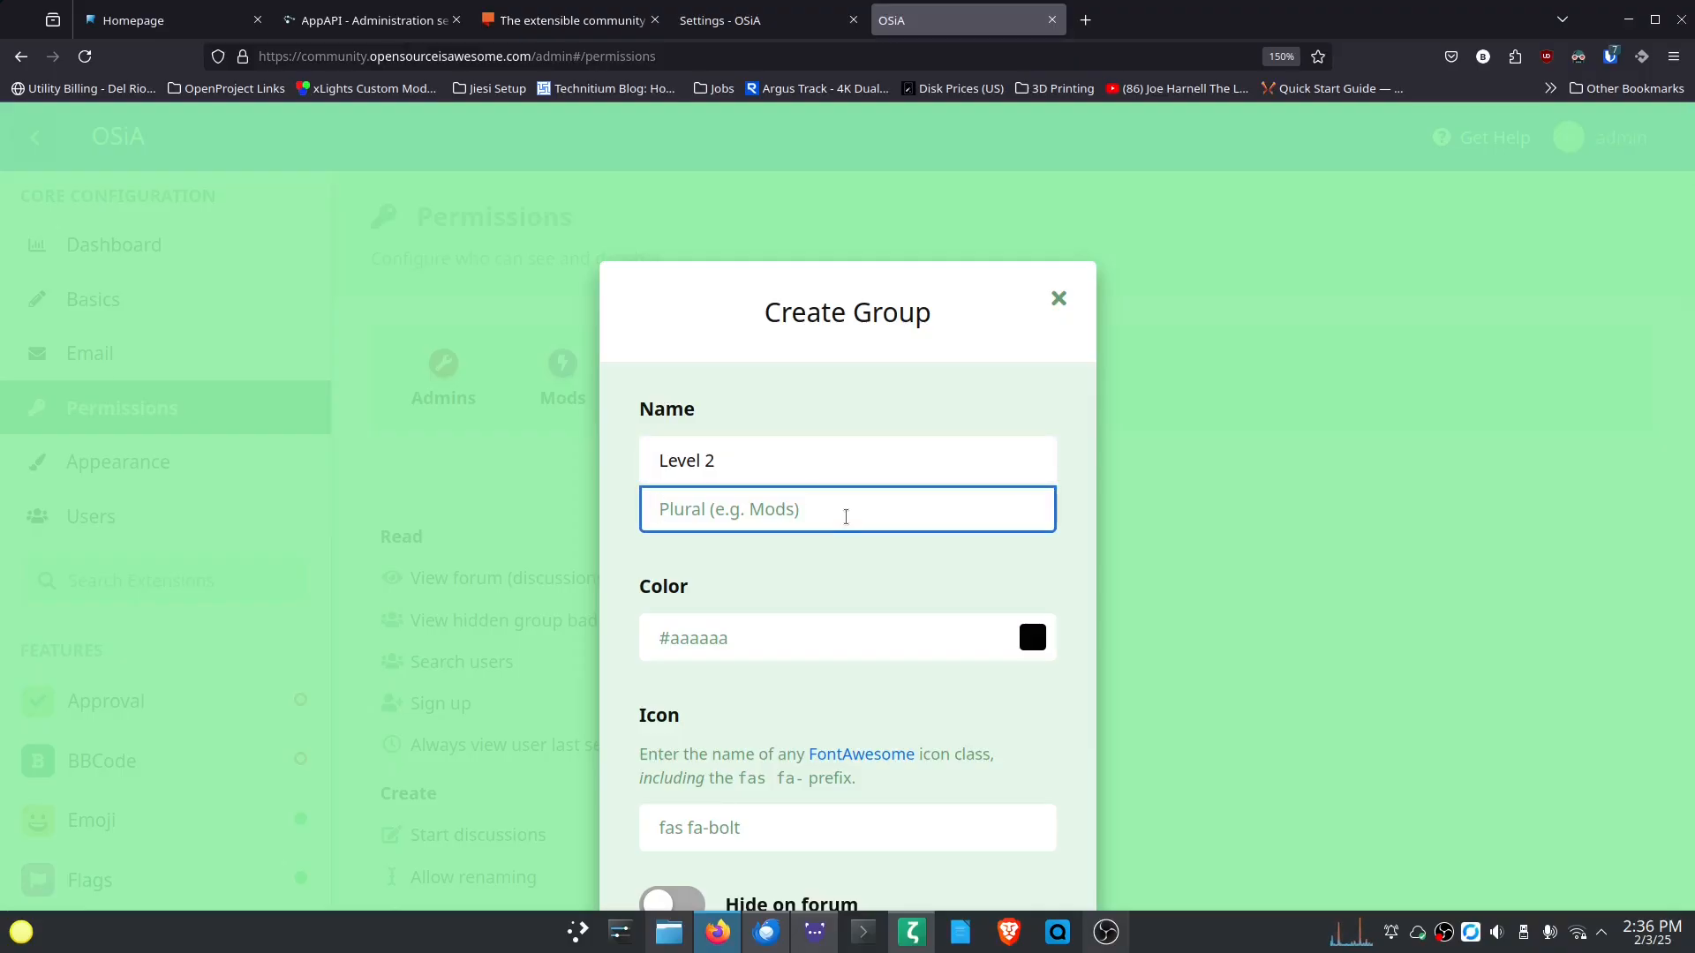
{"action": "type", "text": "Level 2s"}
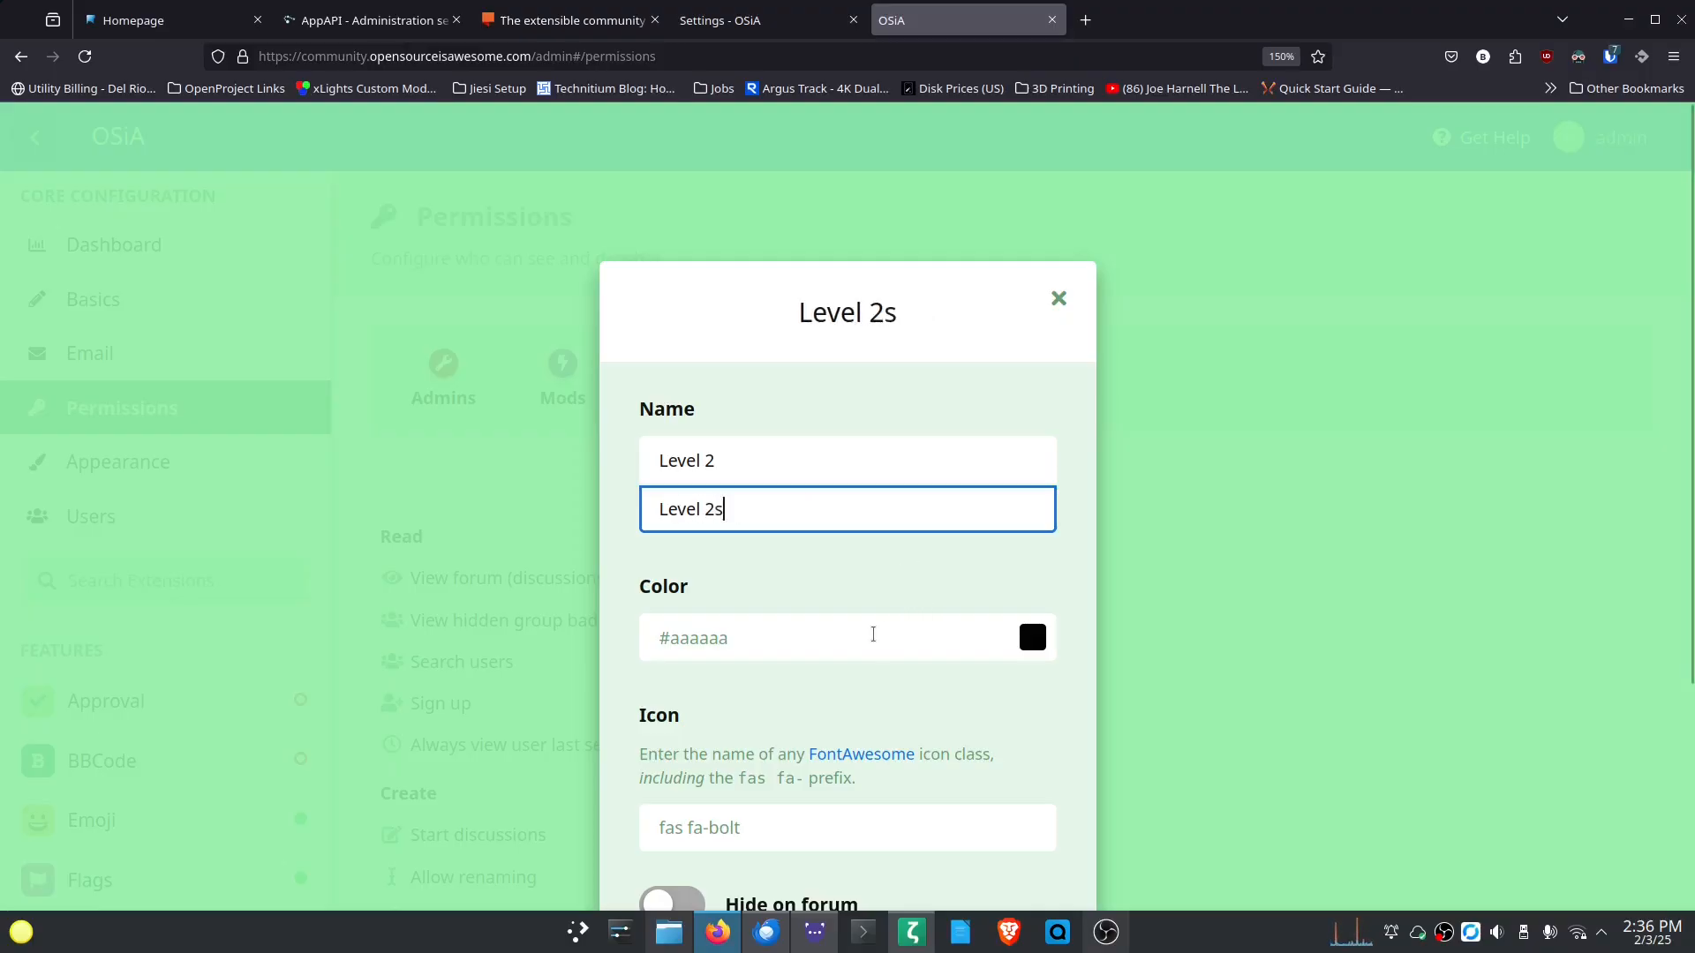
{"action": "left_click", "coordinate": [896, 647]}
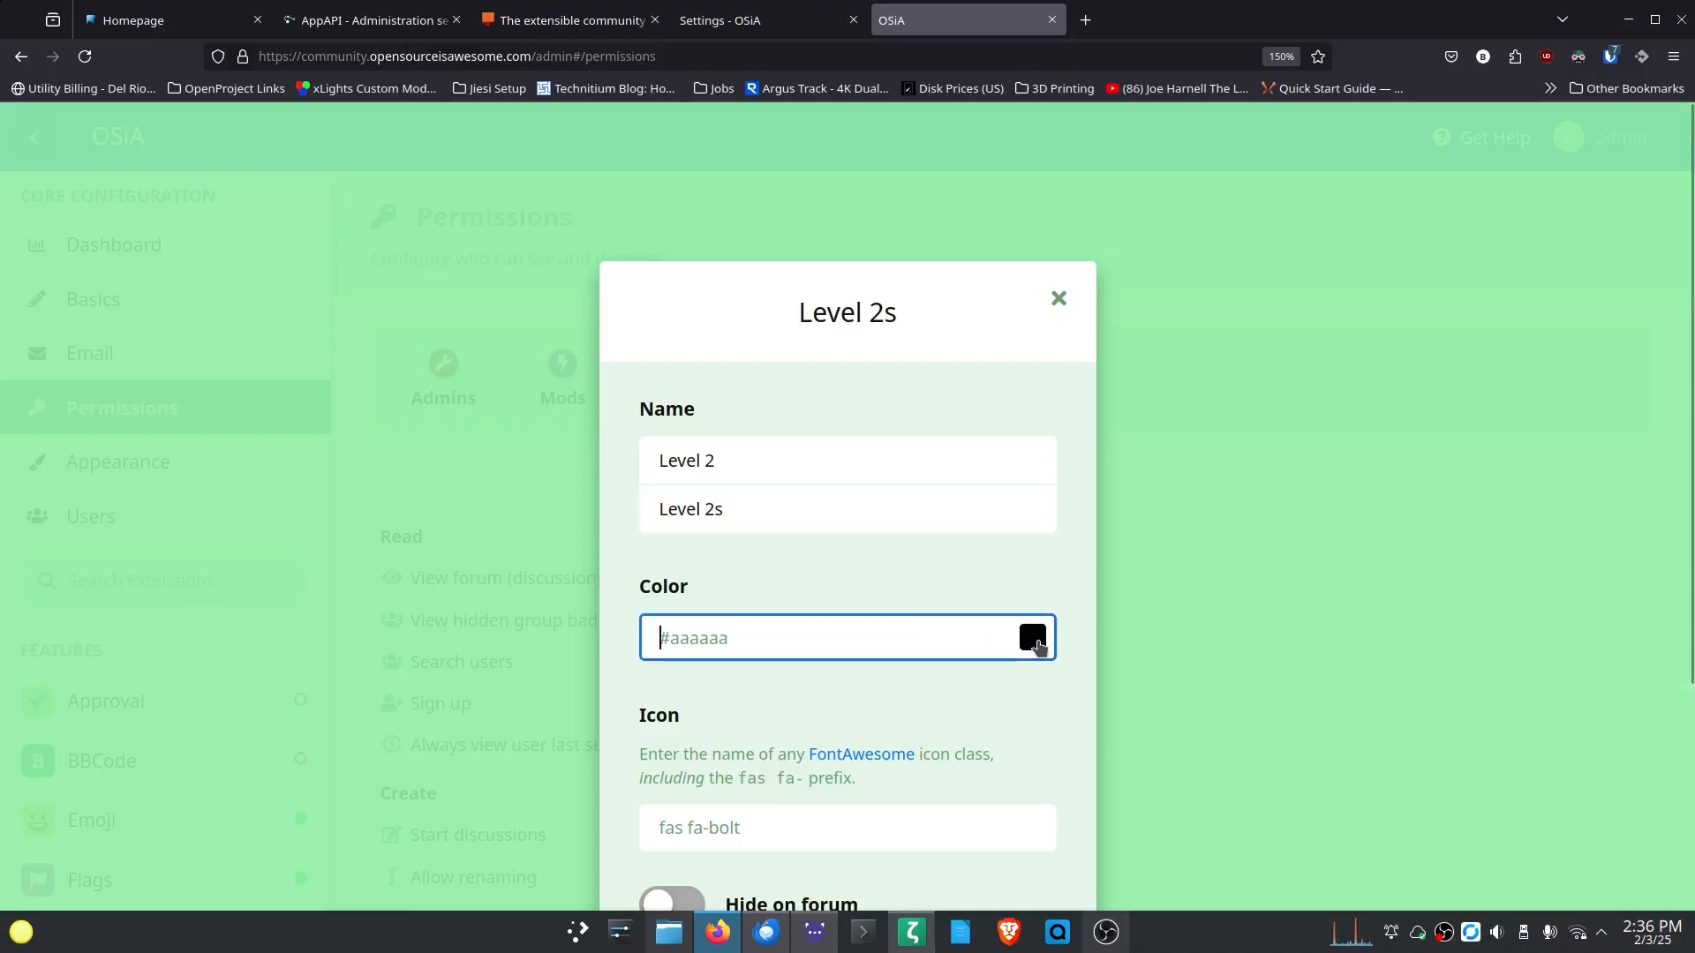
{"action": "left_click", "coordinate": [1031, 637]}
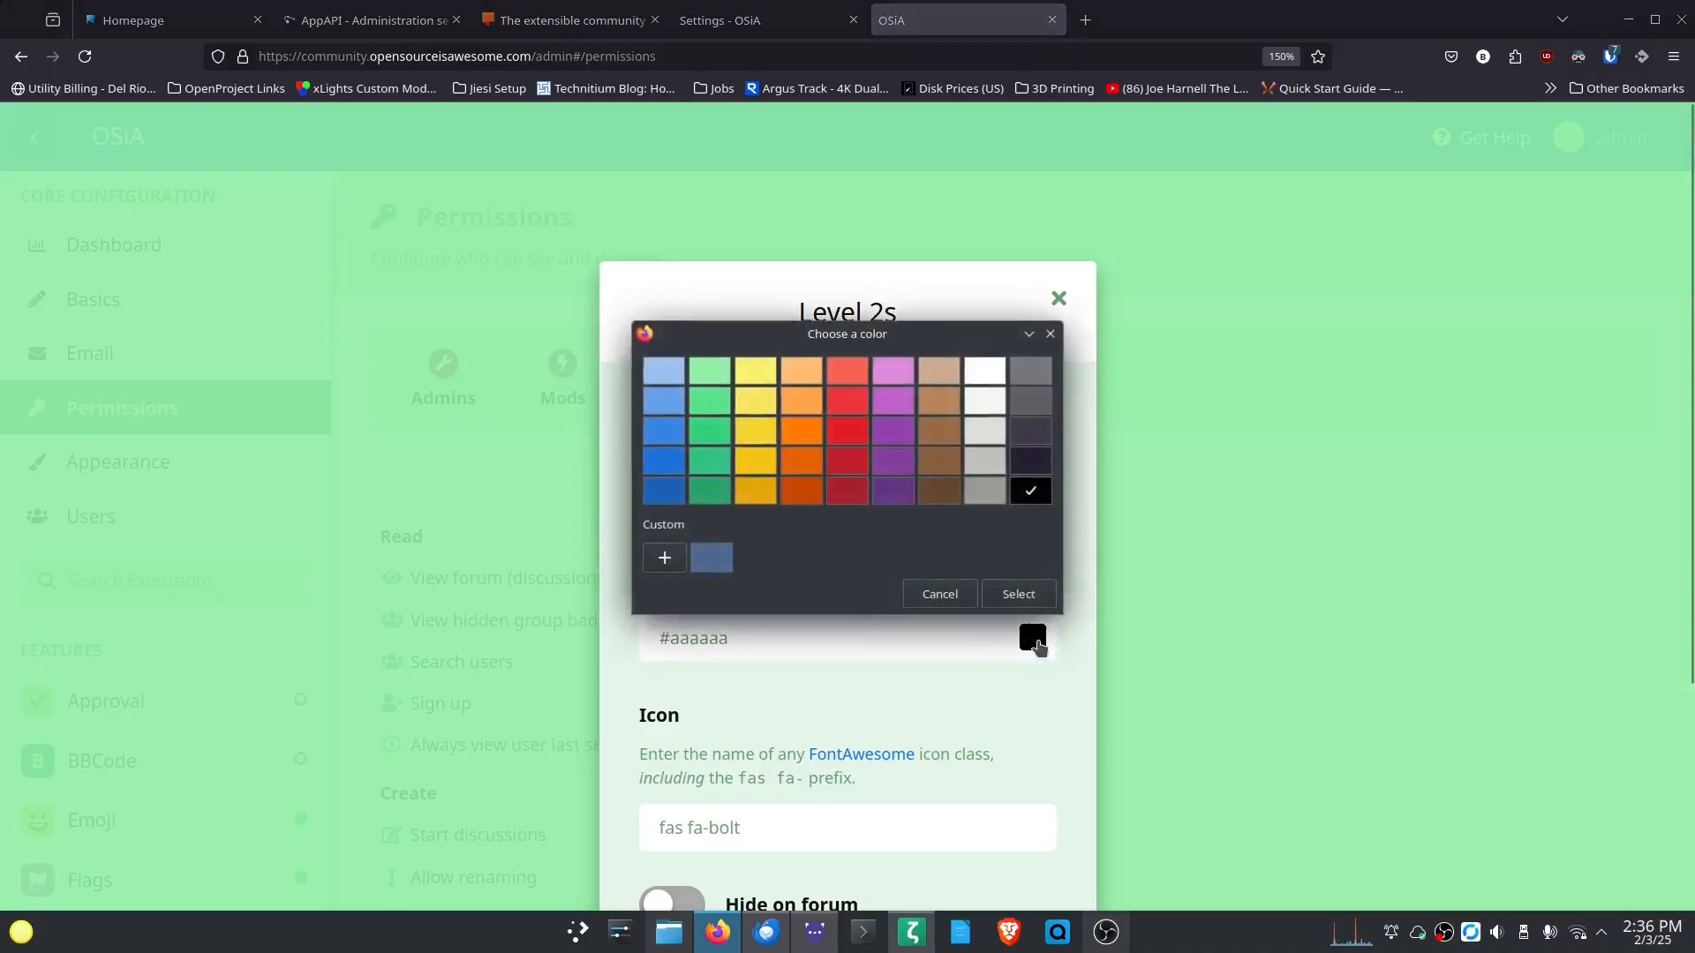
{"action": "left_click", "coordinate": [848, 460]}
{"action": "left_click", "coordinate": [1018, 594]}
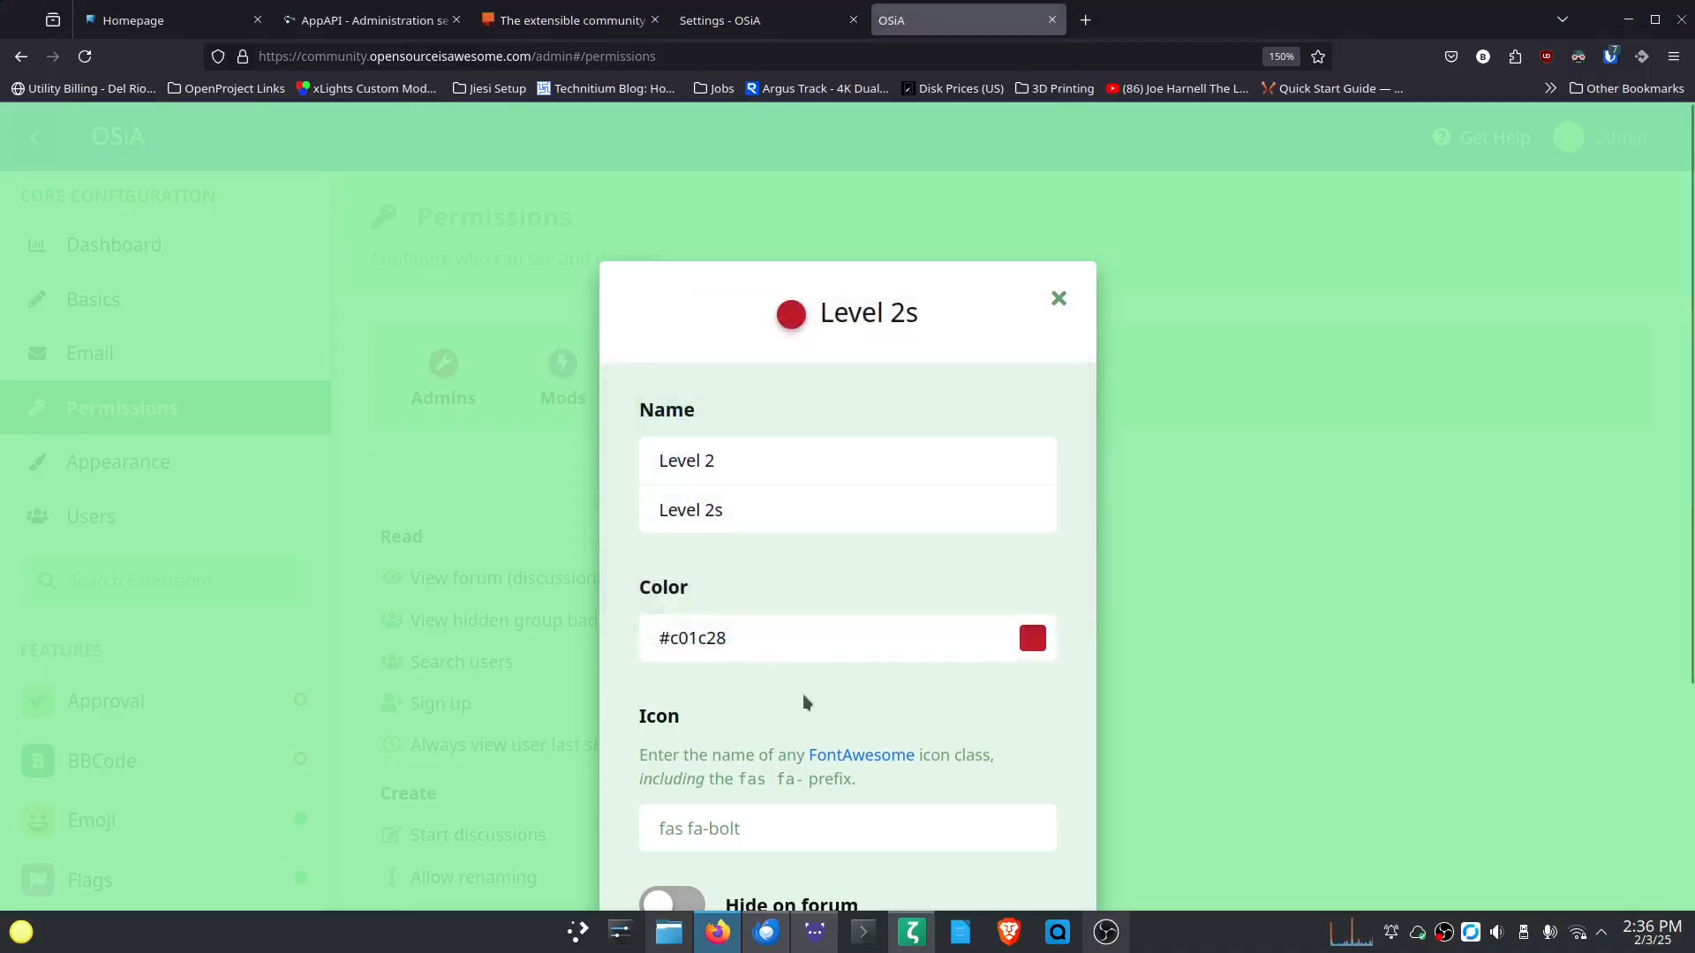
{"action": "scroll", "coordinate": [803, 693], "scroll_direction": "down", "scroll_amount": 3}
{"action": "left_click", "coordinate": [761, 542]}
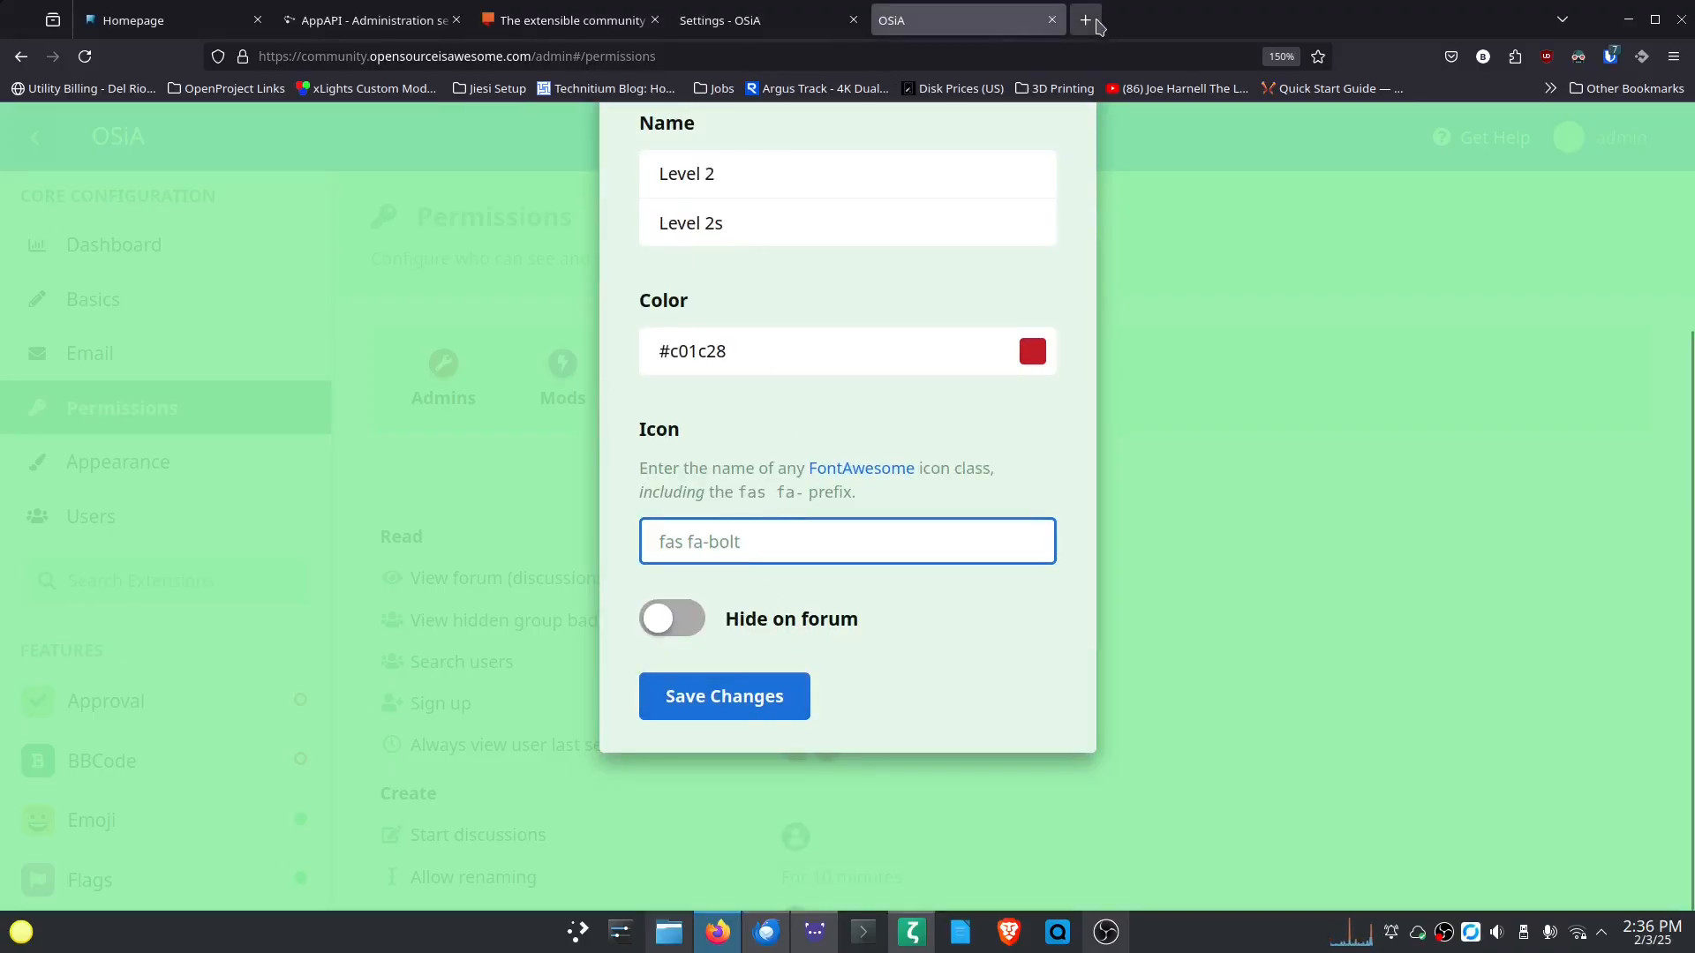
Google 'font awesome icon listing' in a new tab and go to the Font Awesome site.
{"action": "left_click", "coordinate": [1085, 20]}
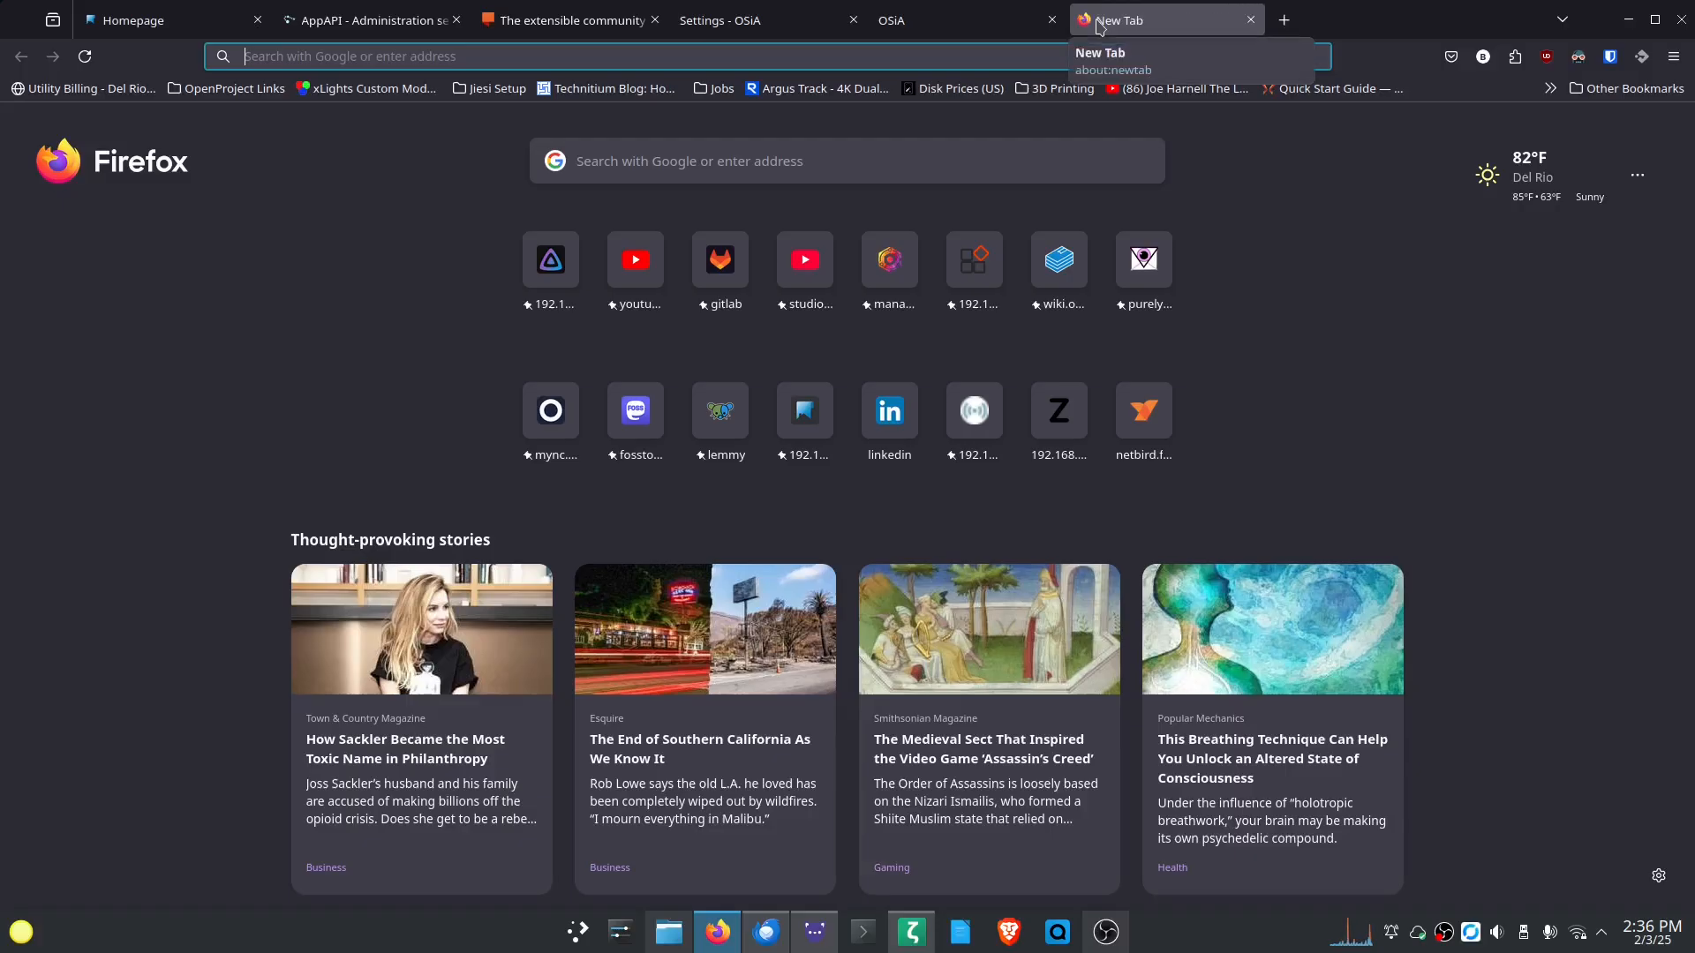
{"action": "type", "text": "font aw"}
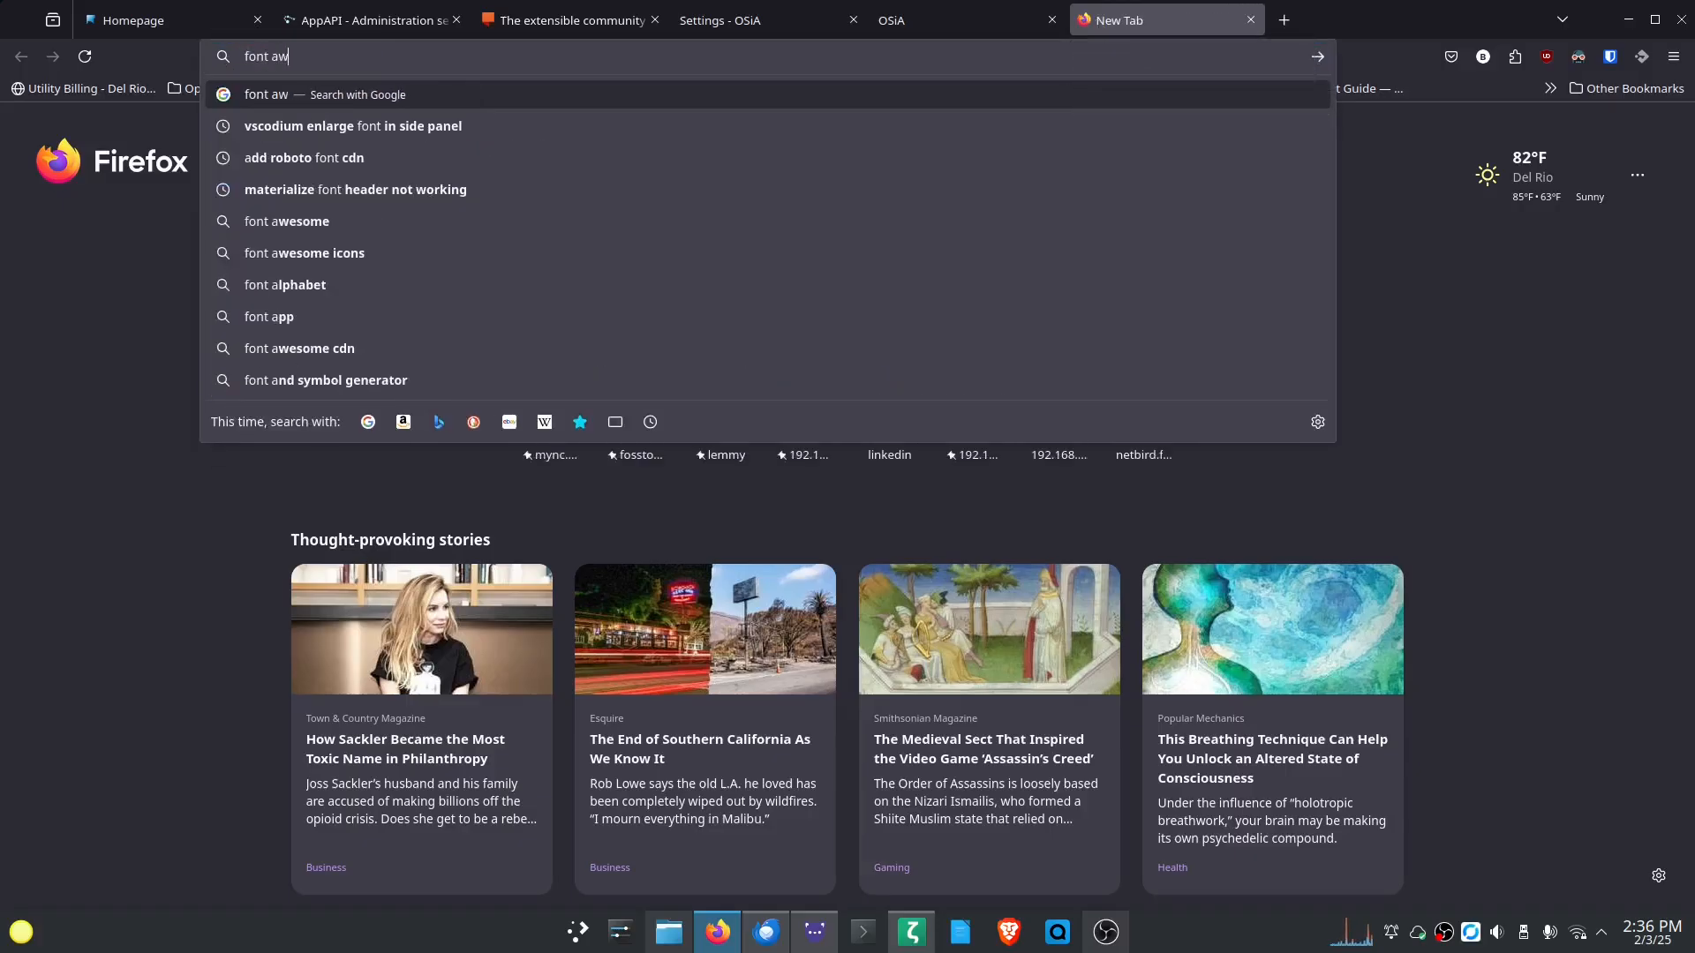
{"action": "type", "text": "esome icon listing"}
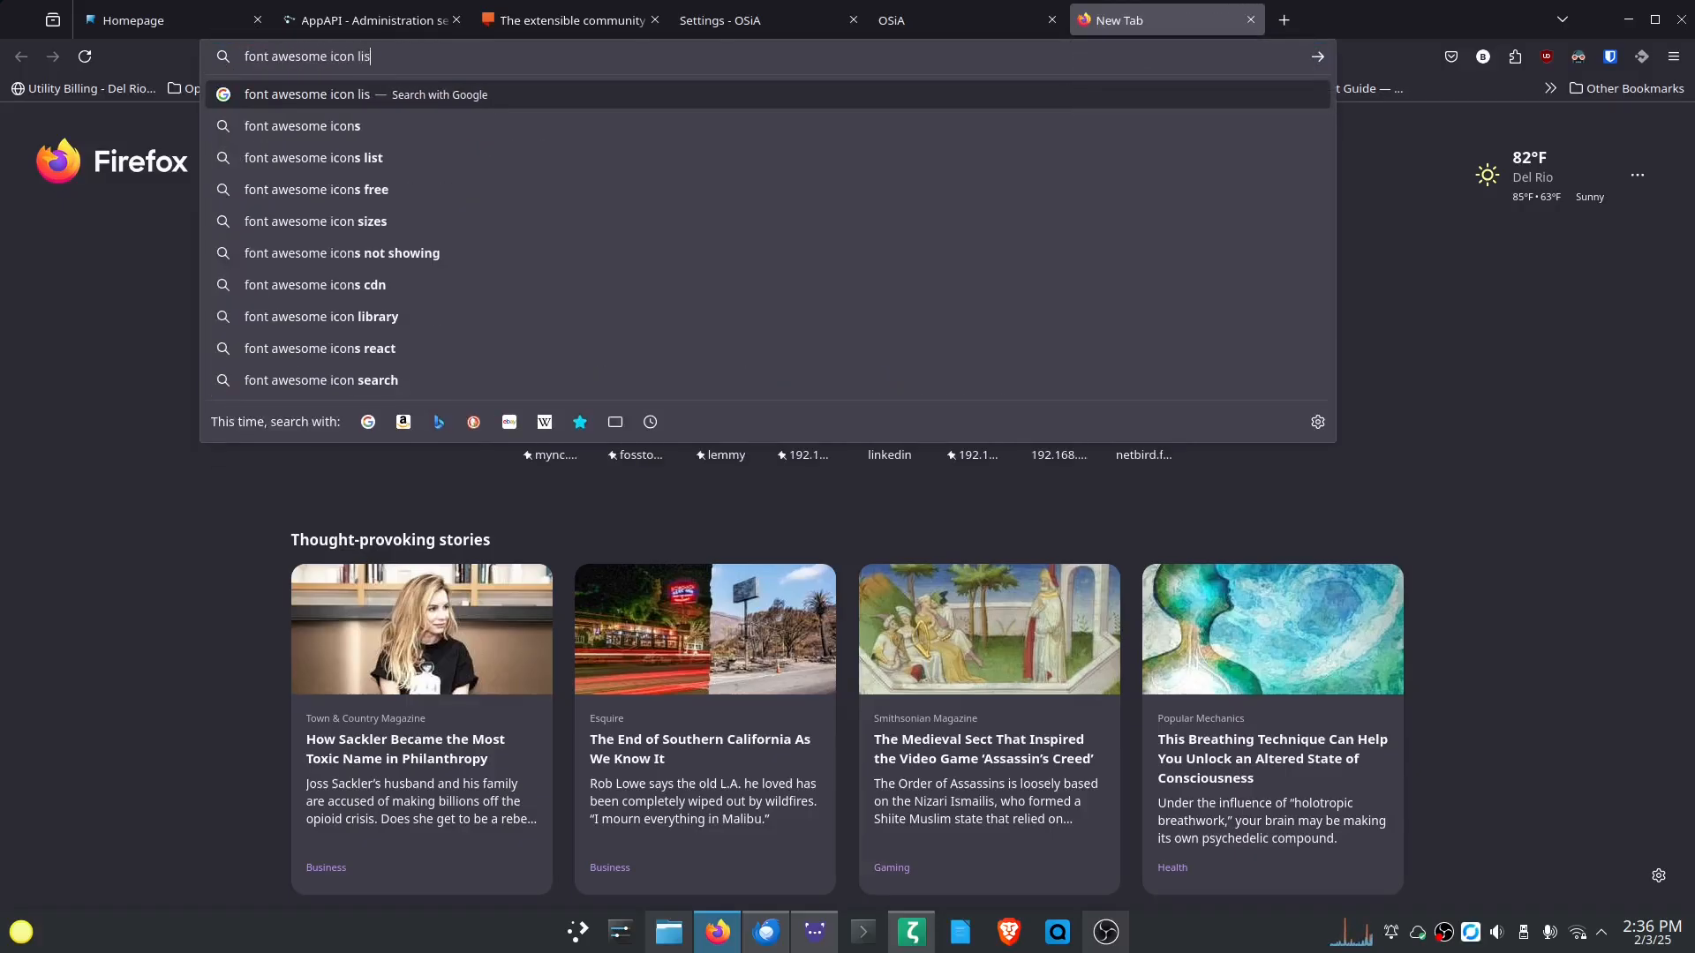
{"action": "key", "text": "Return"}
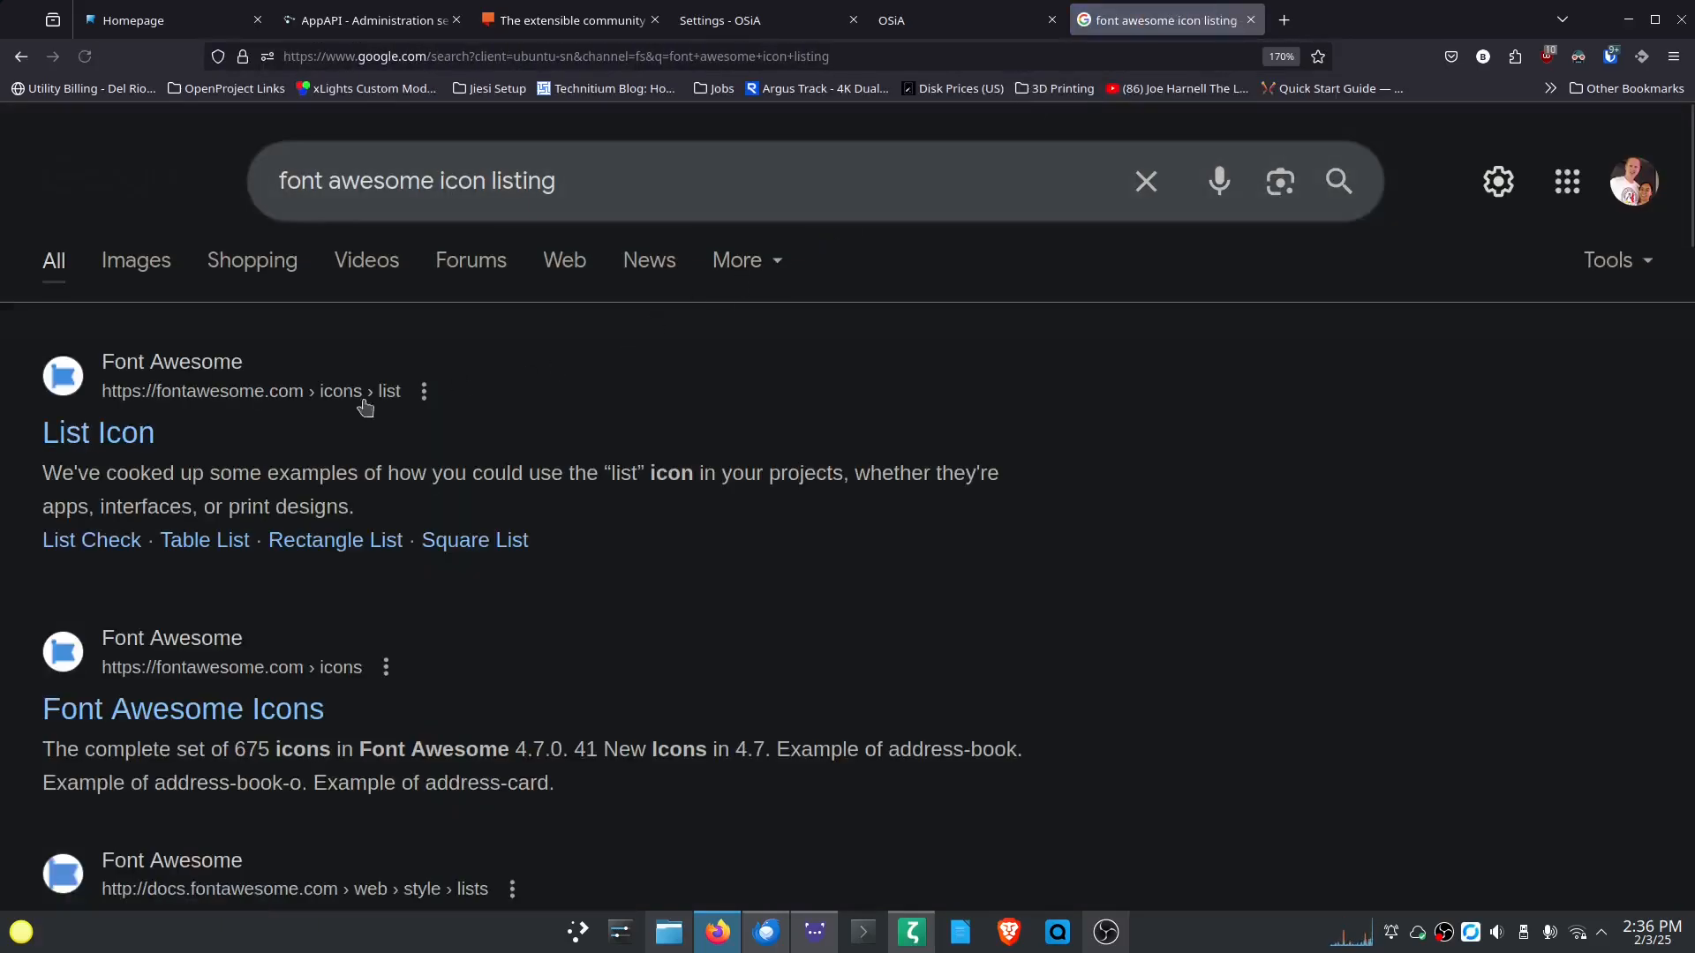
{"action": "left_click", "coordinate": [103, 447]}
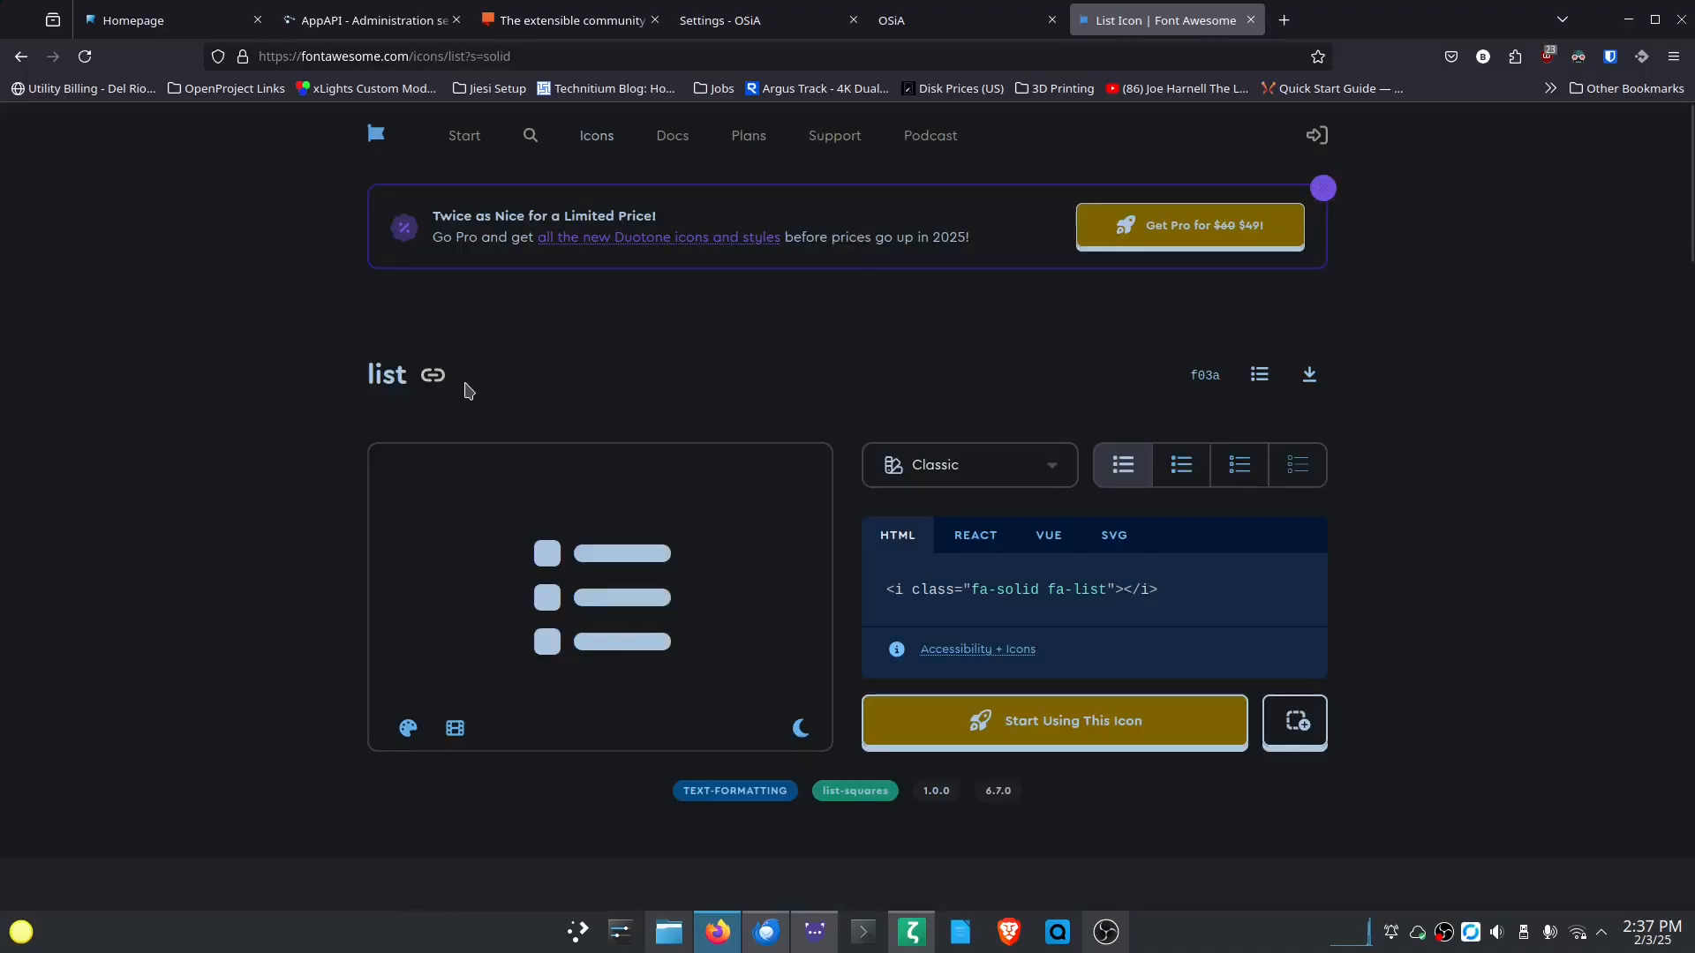
Find the terminal icon's class name among free Font Awesome icons matching 'level'.
{"action": "left_click", "coordinate": [534, 150]}
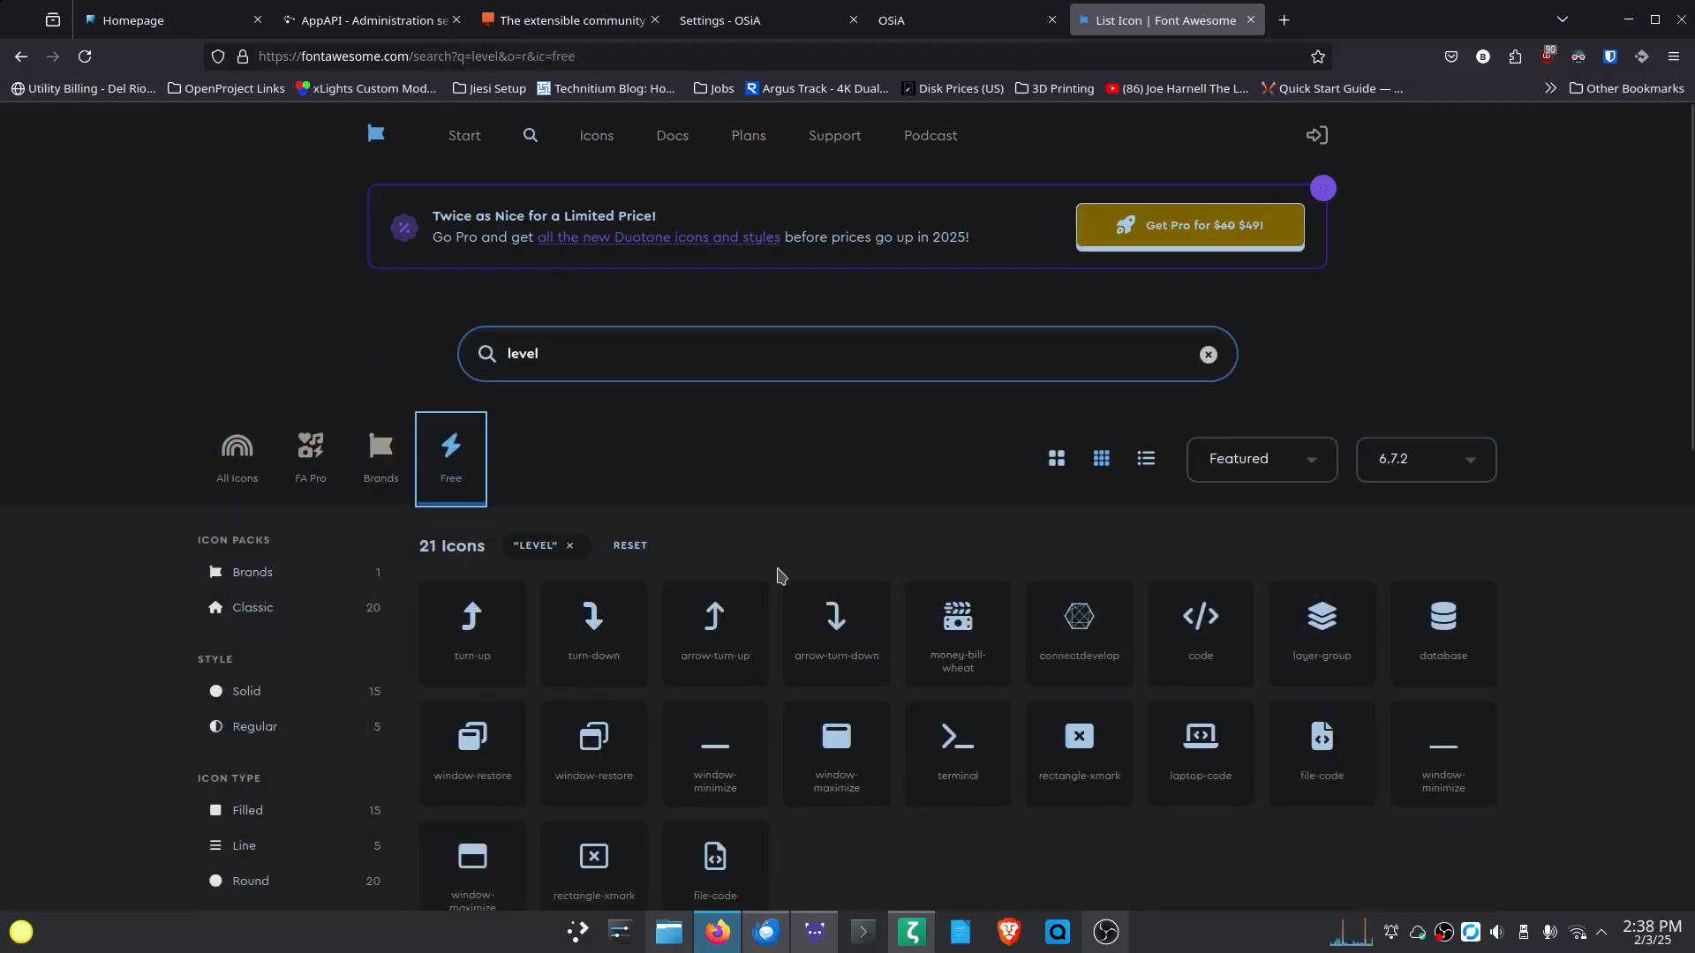
{"action": "scroll", "coordinate": [790, 574], "scroll_direction": "down", "scroll_amount": 2}
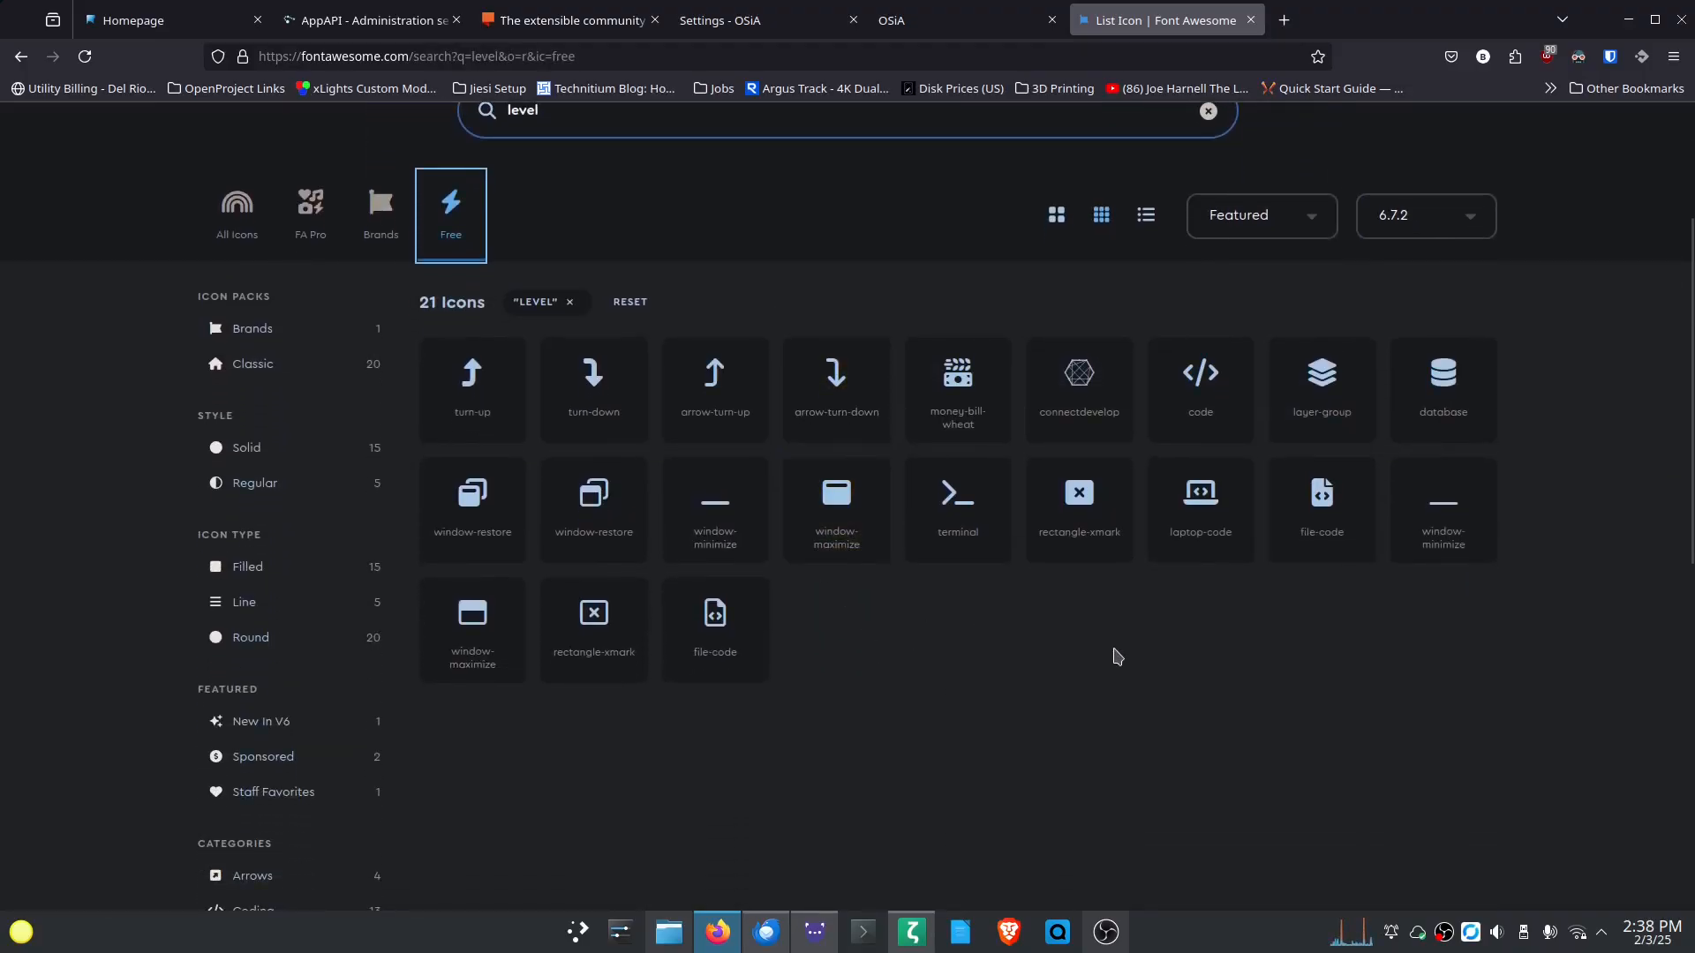
{"action": "scroll", "coordinate": [1116, 656], "scroll_direction": "up", "scroll_amount": 1}
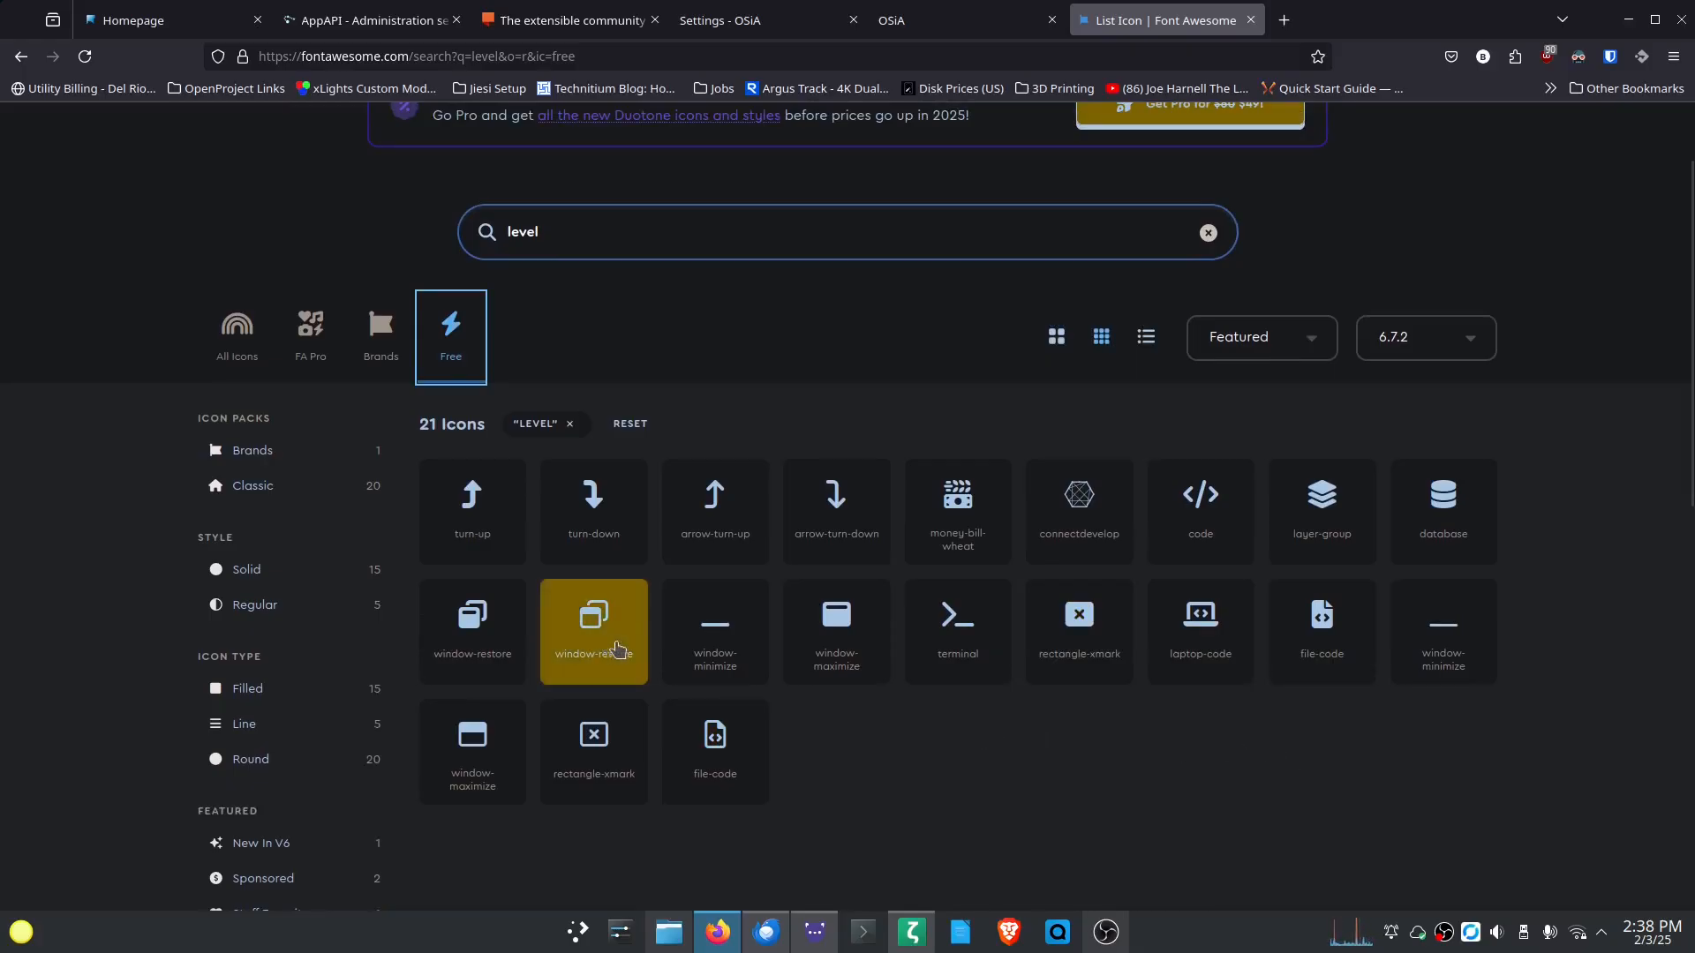
{"action": "left_click", "coordinate": [963, 635]}
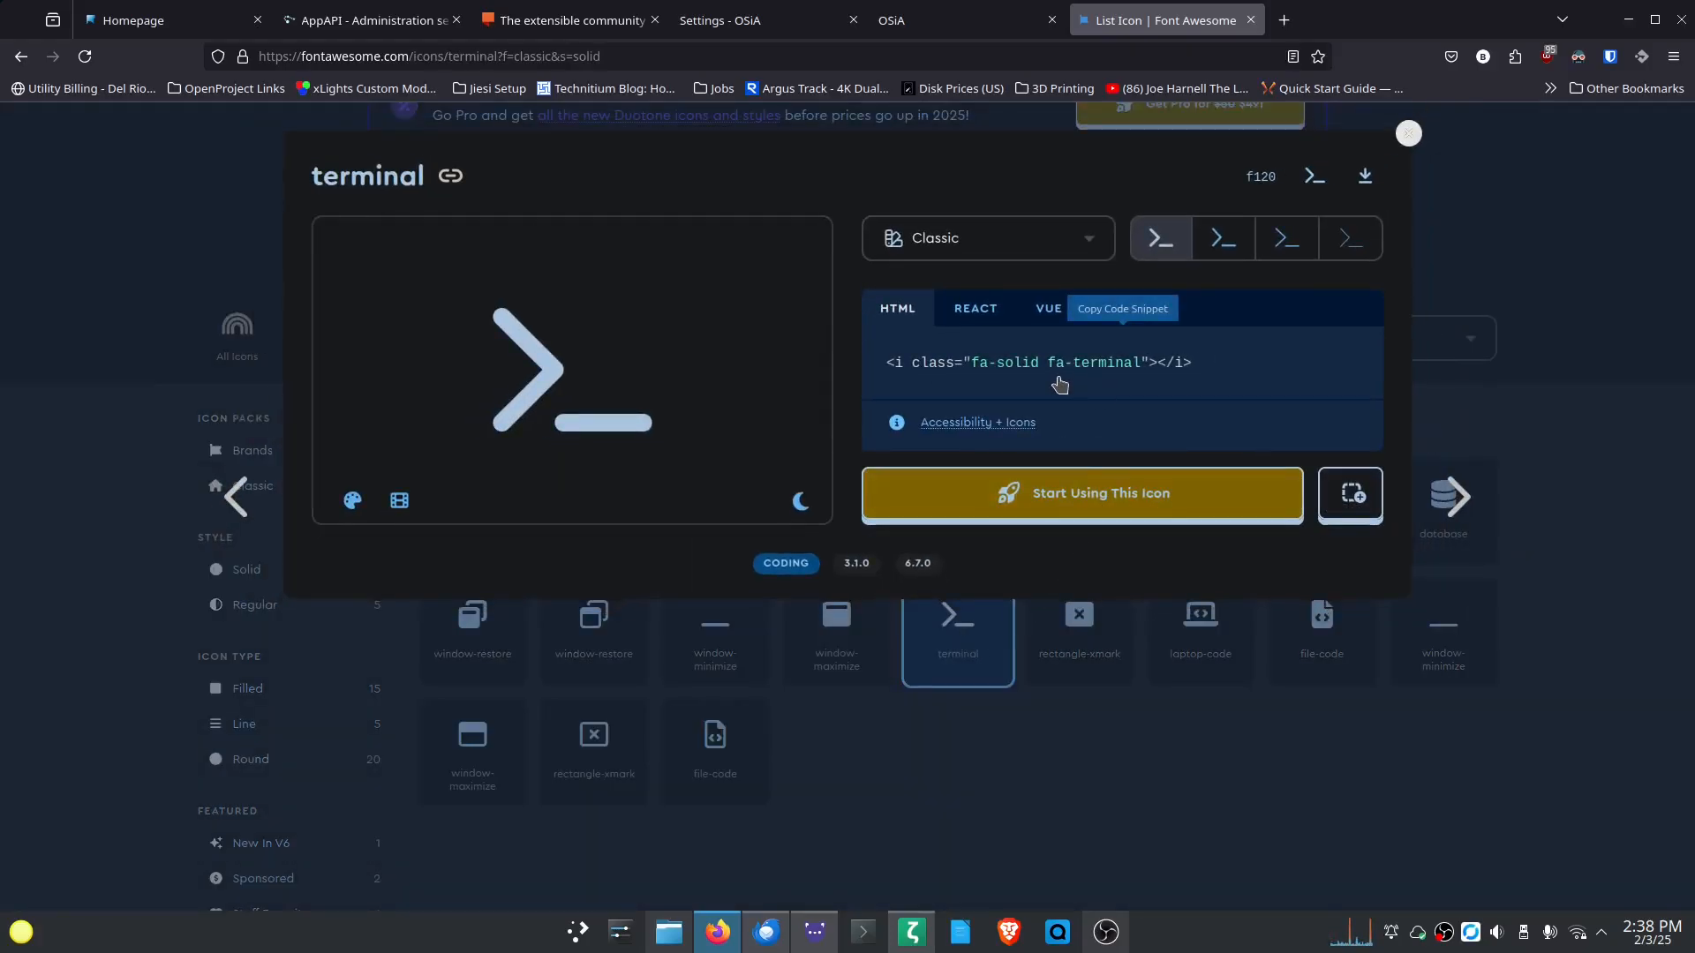
{"action": "left_click", "coordinate": [1068, 832]}
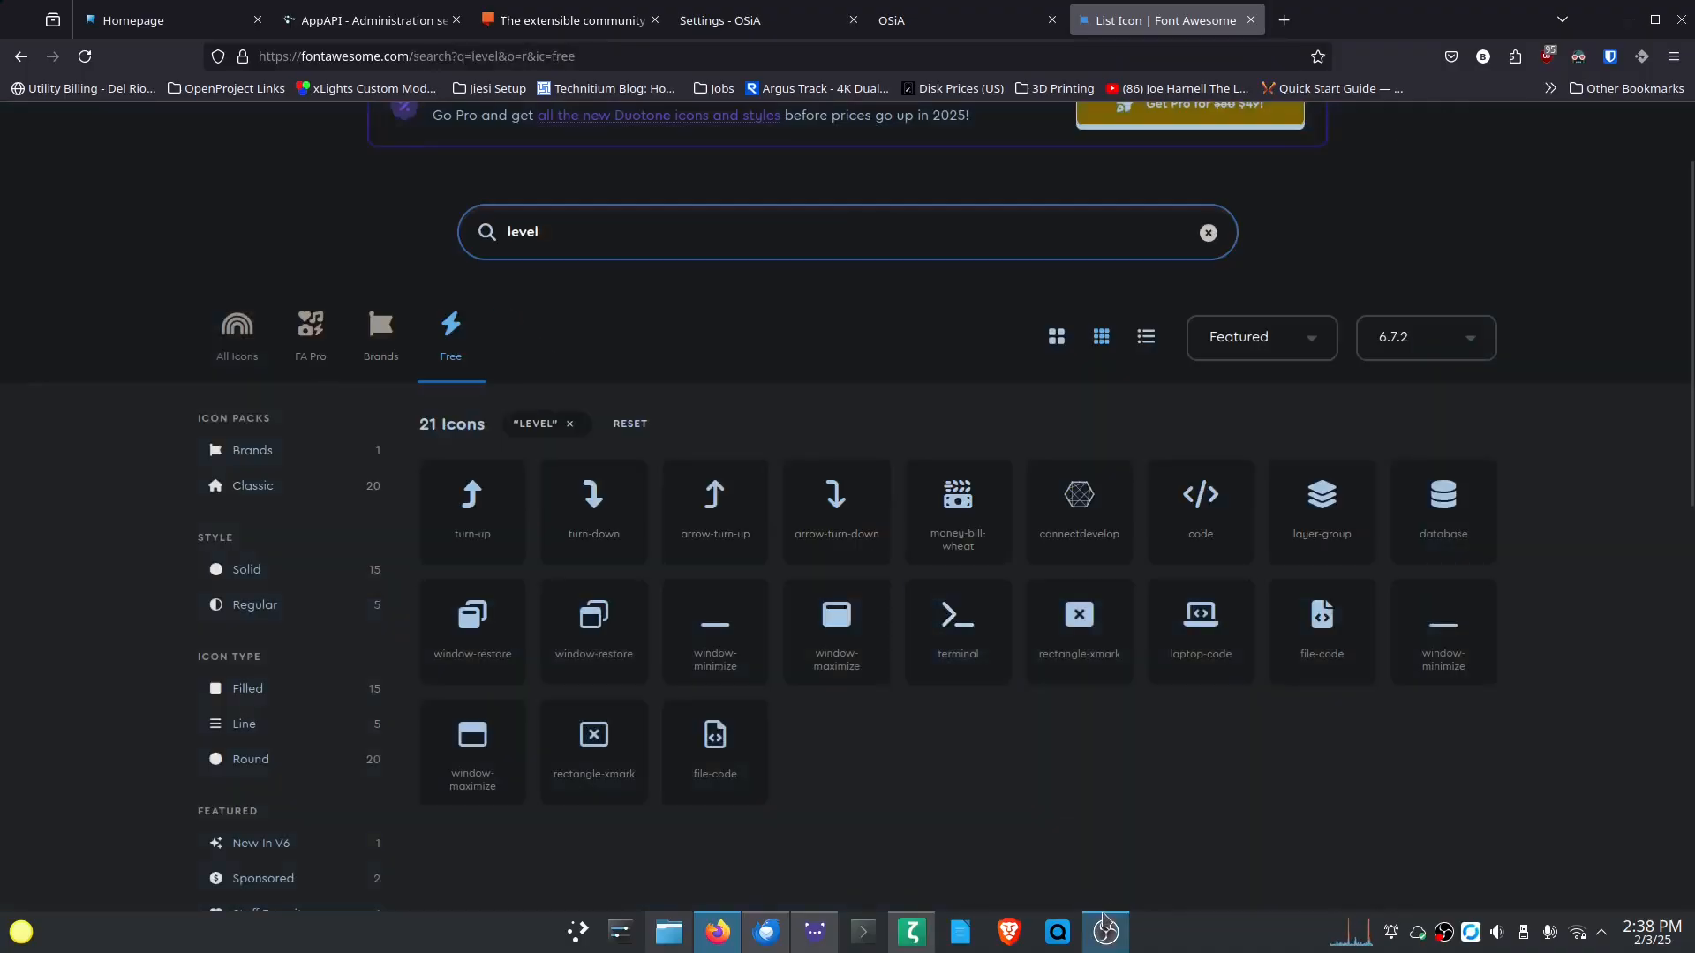
{"action": "key", "text": "alt+Tab"}
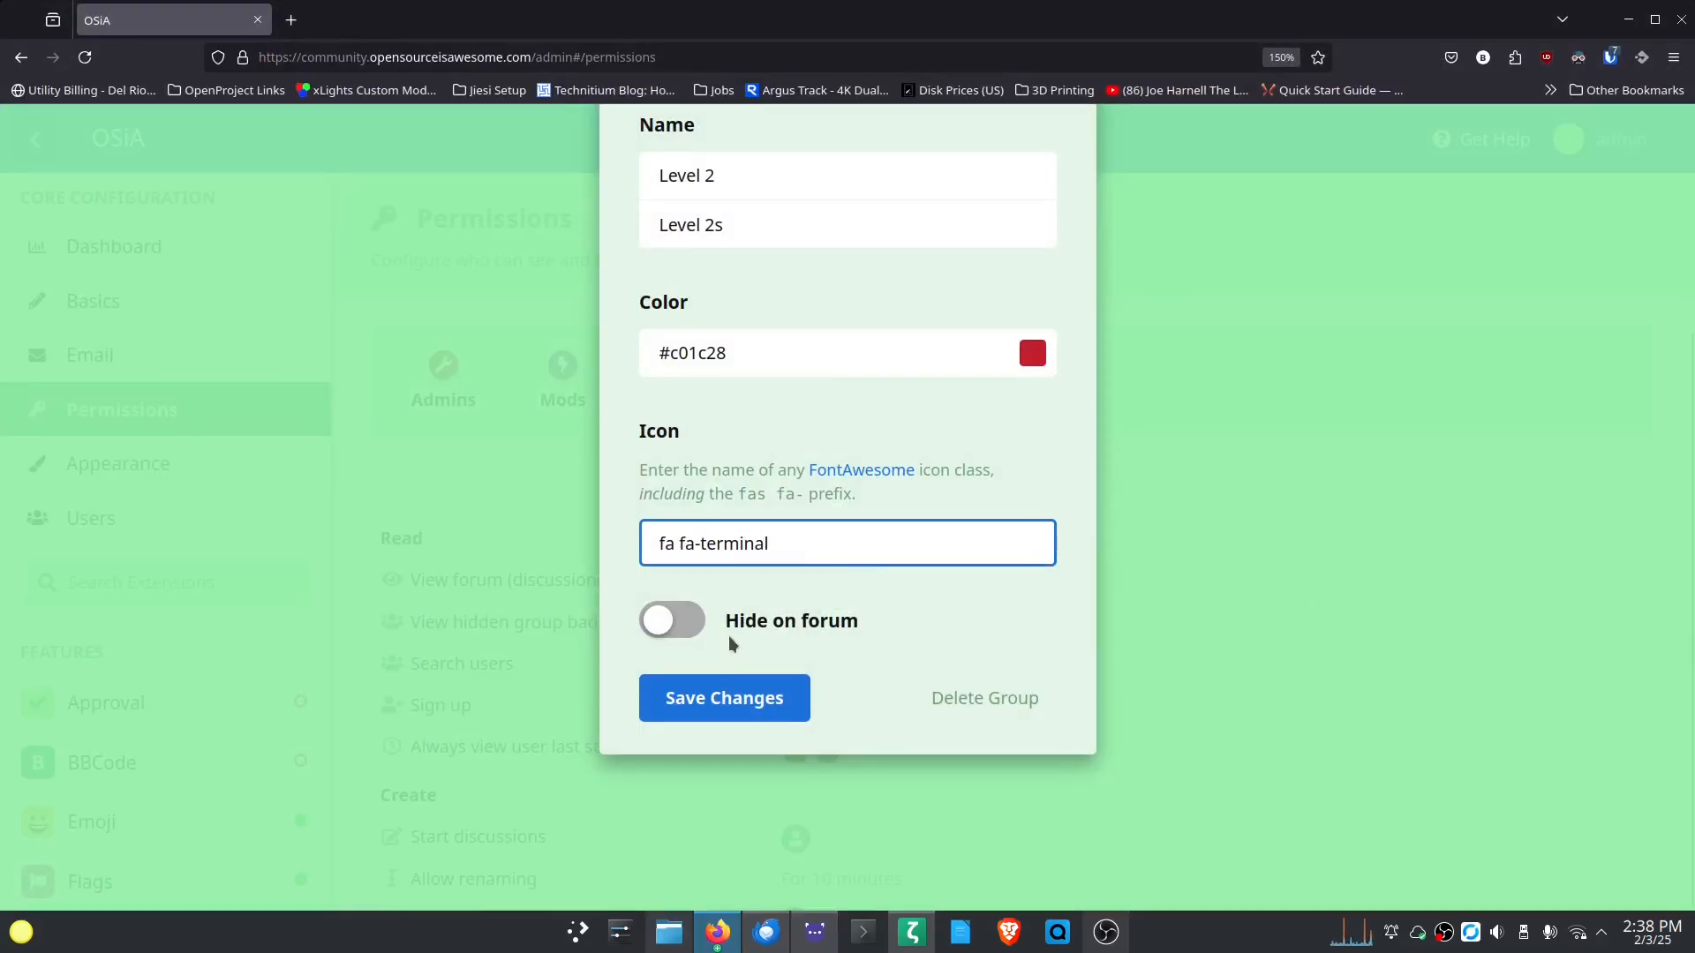
Save the Level 2s group with the fa fa-terminal icon and verify it on Permissions.
{"action": "left_click", "coordinate": [708, 695]}
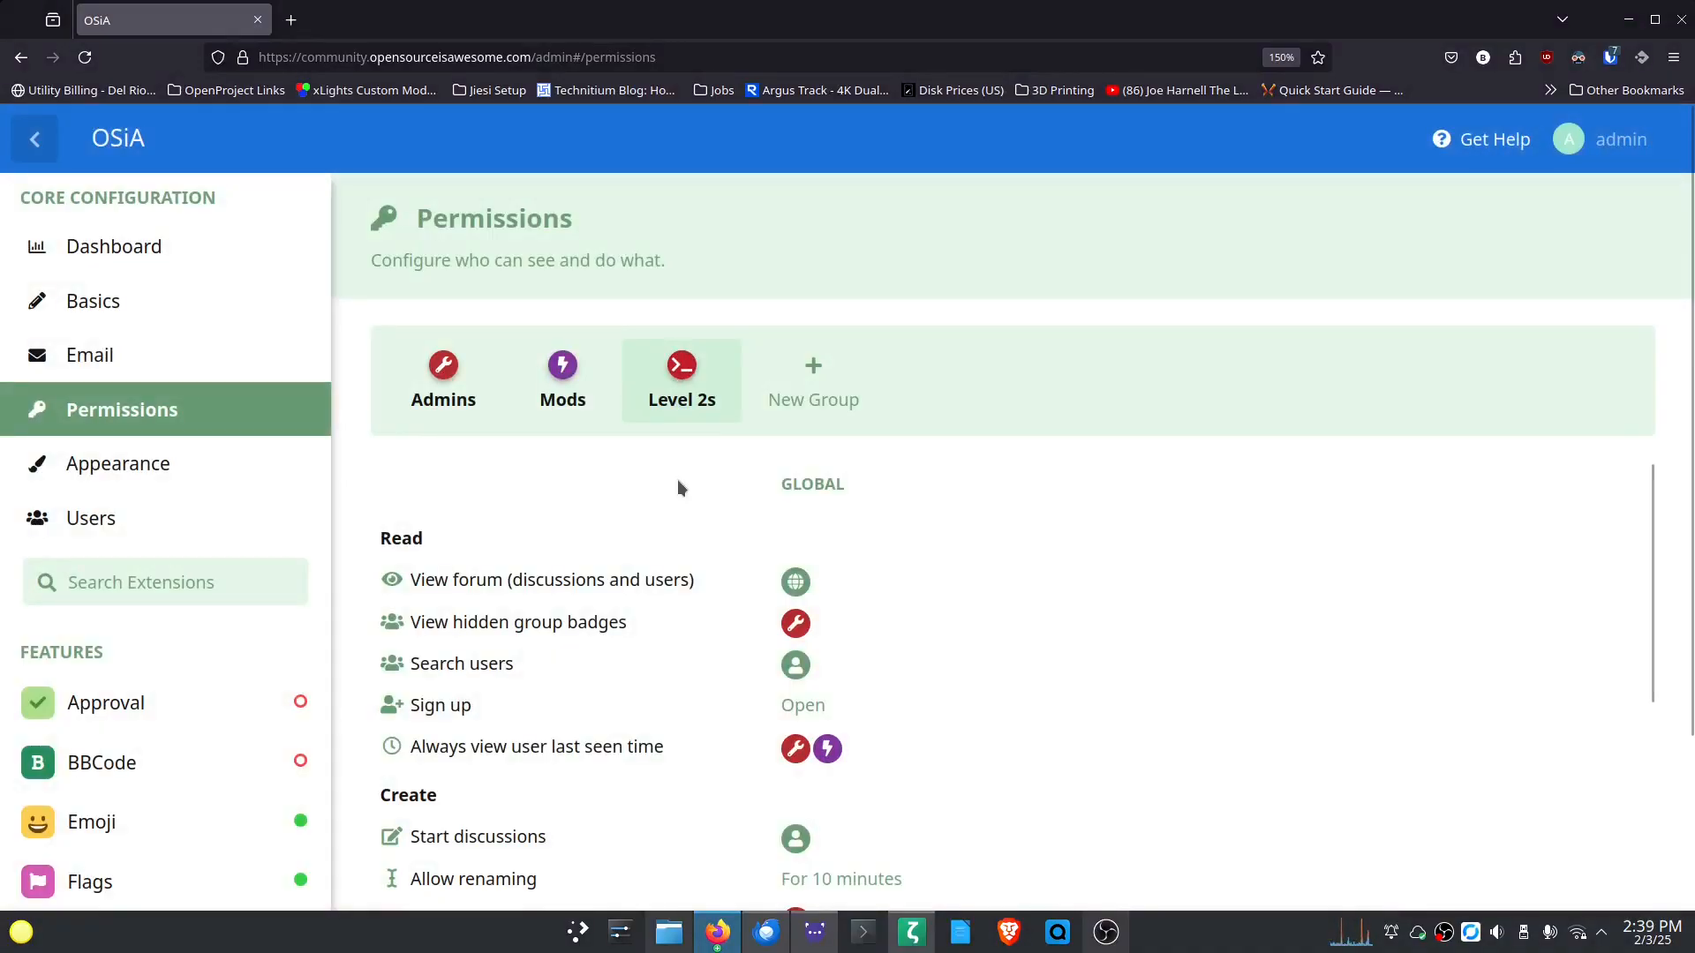
{"action": "scroll", "coordinate": [712, 506], "scroll_direction": "down", "scroll_amount": 2}
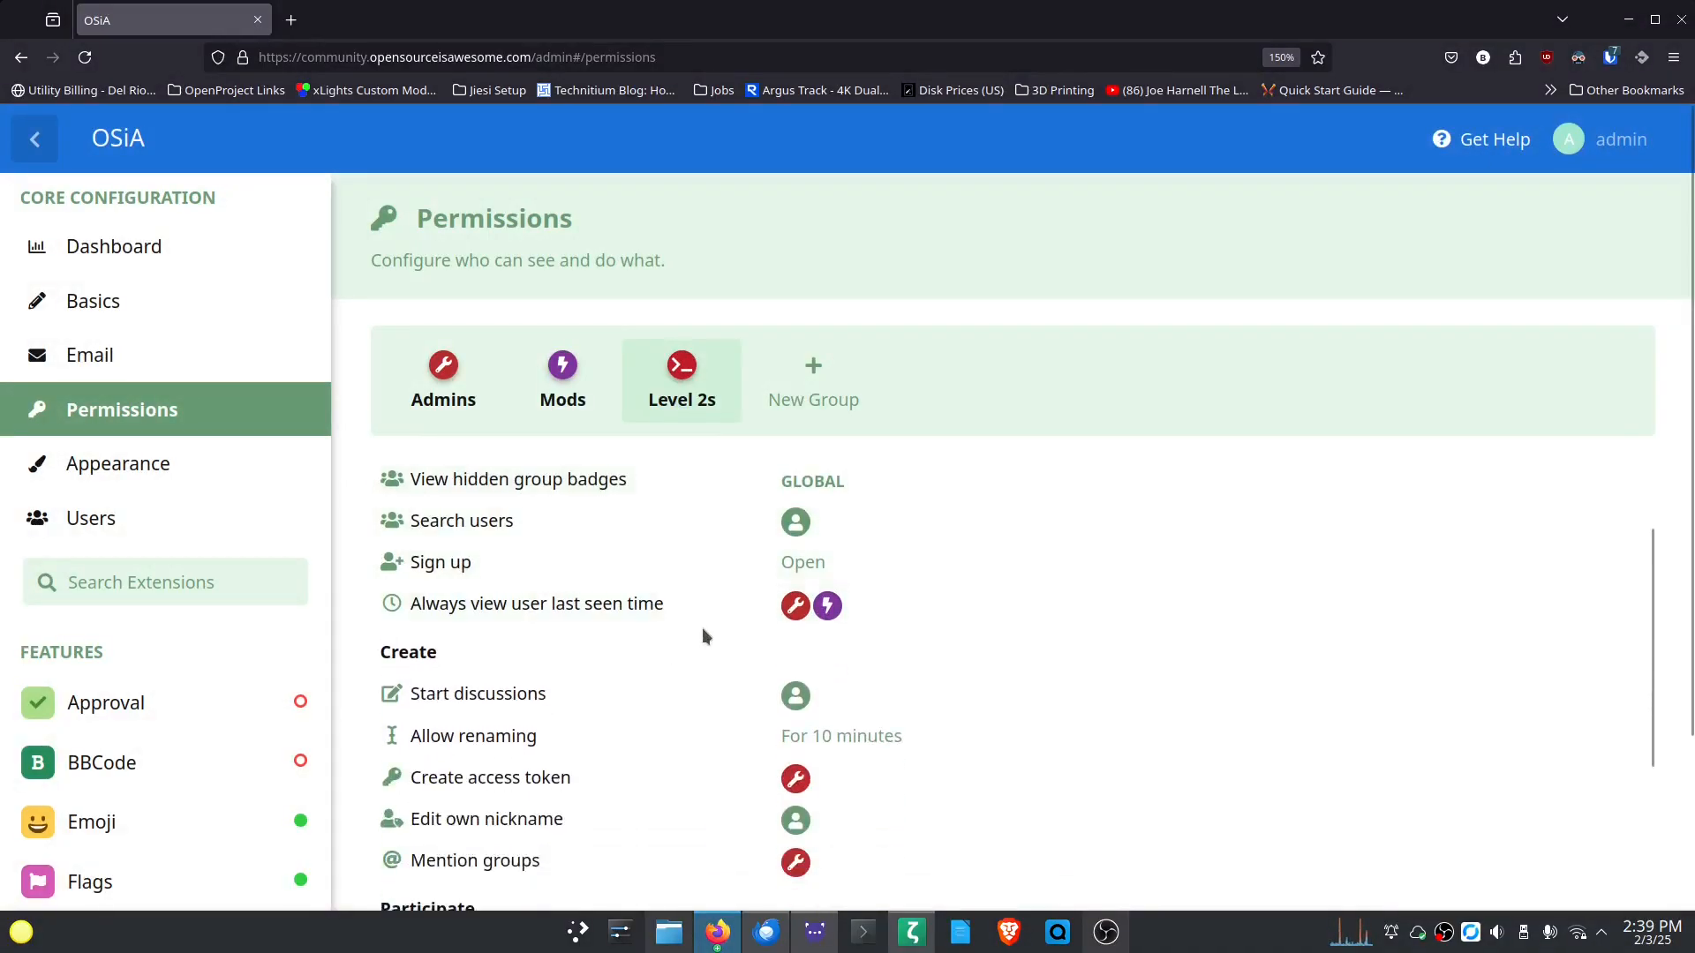
{"action": "scroll", "coordinate": [941, 643], "scroll_direction": "up", "scroll_amount": 2}
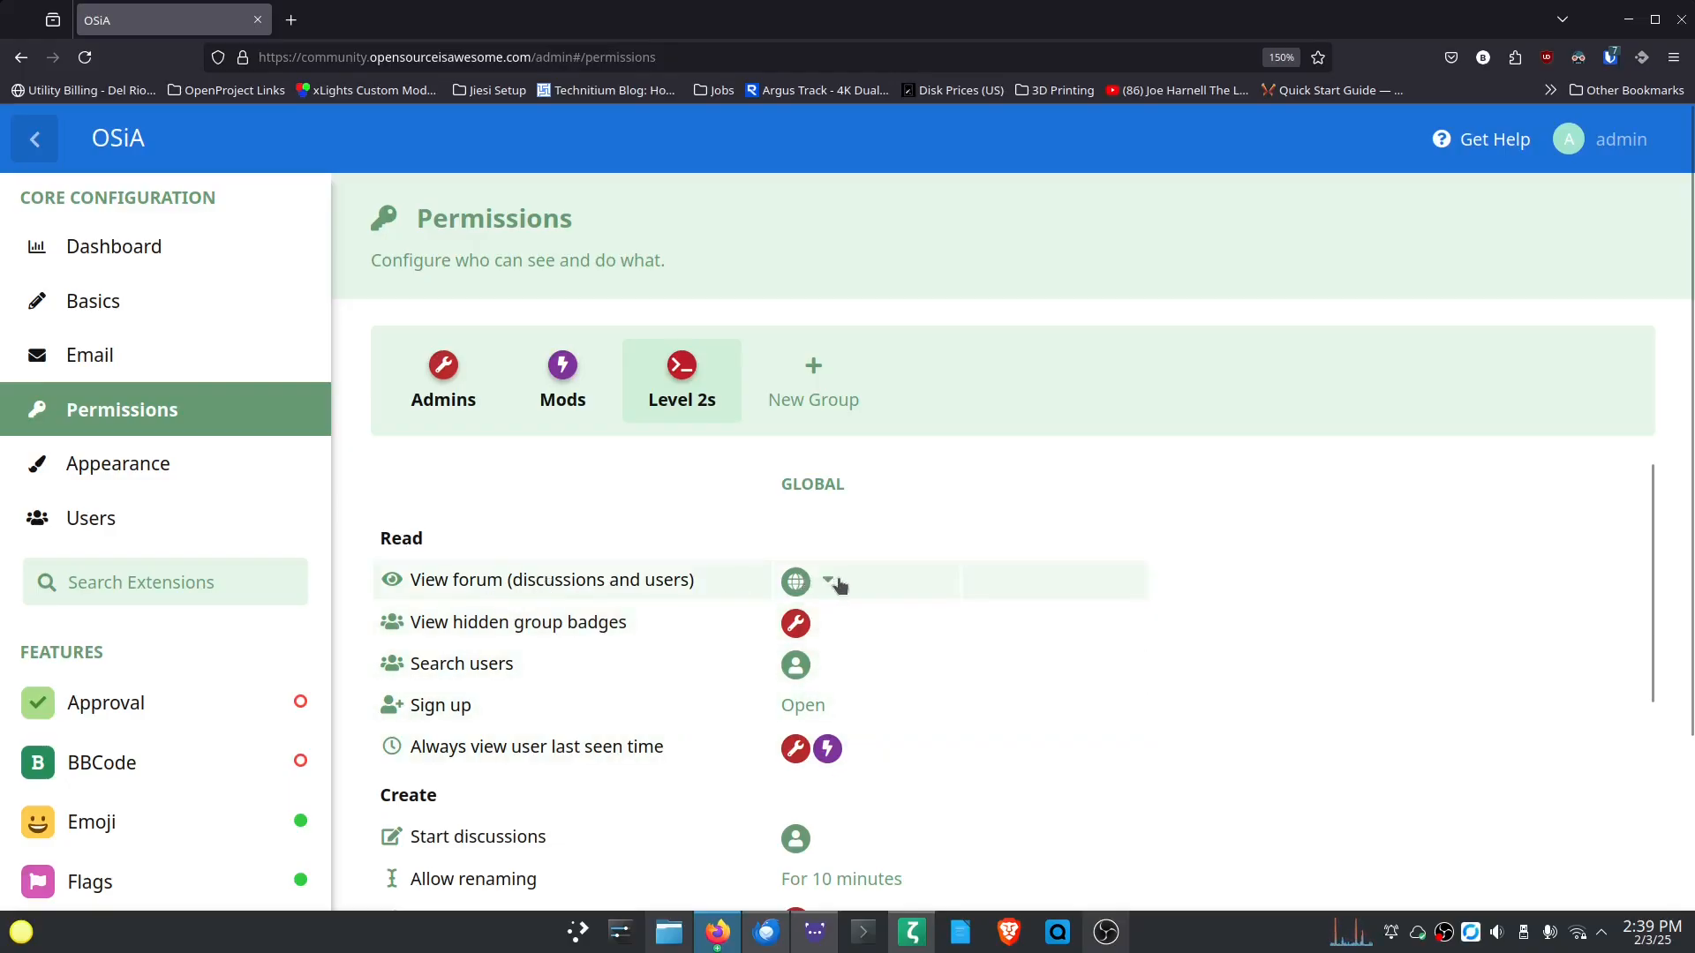
Check the View forum permission, leaving it set to Everyone.
{"action": "left_click", "coordinate": [826, 581]}
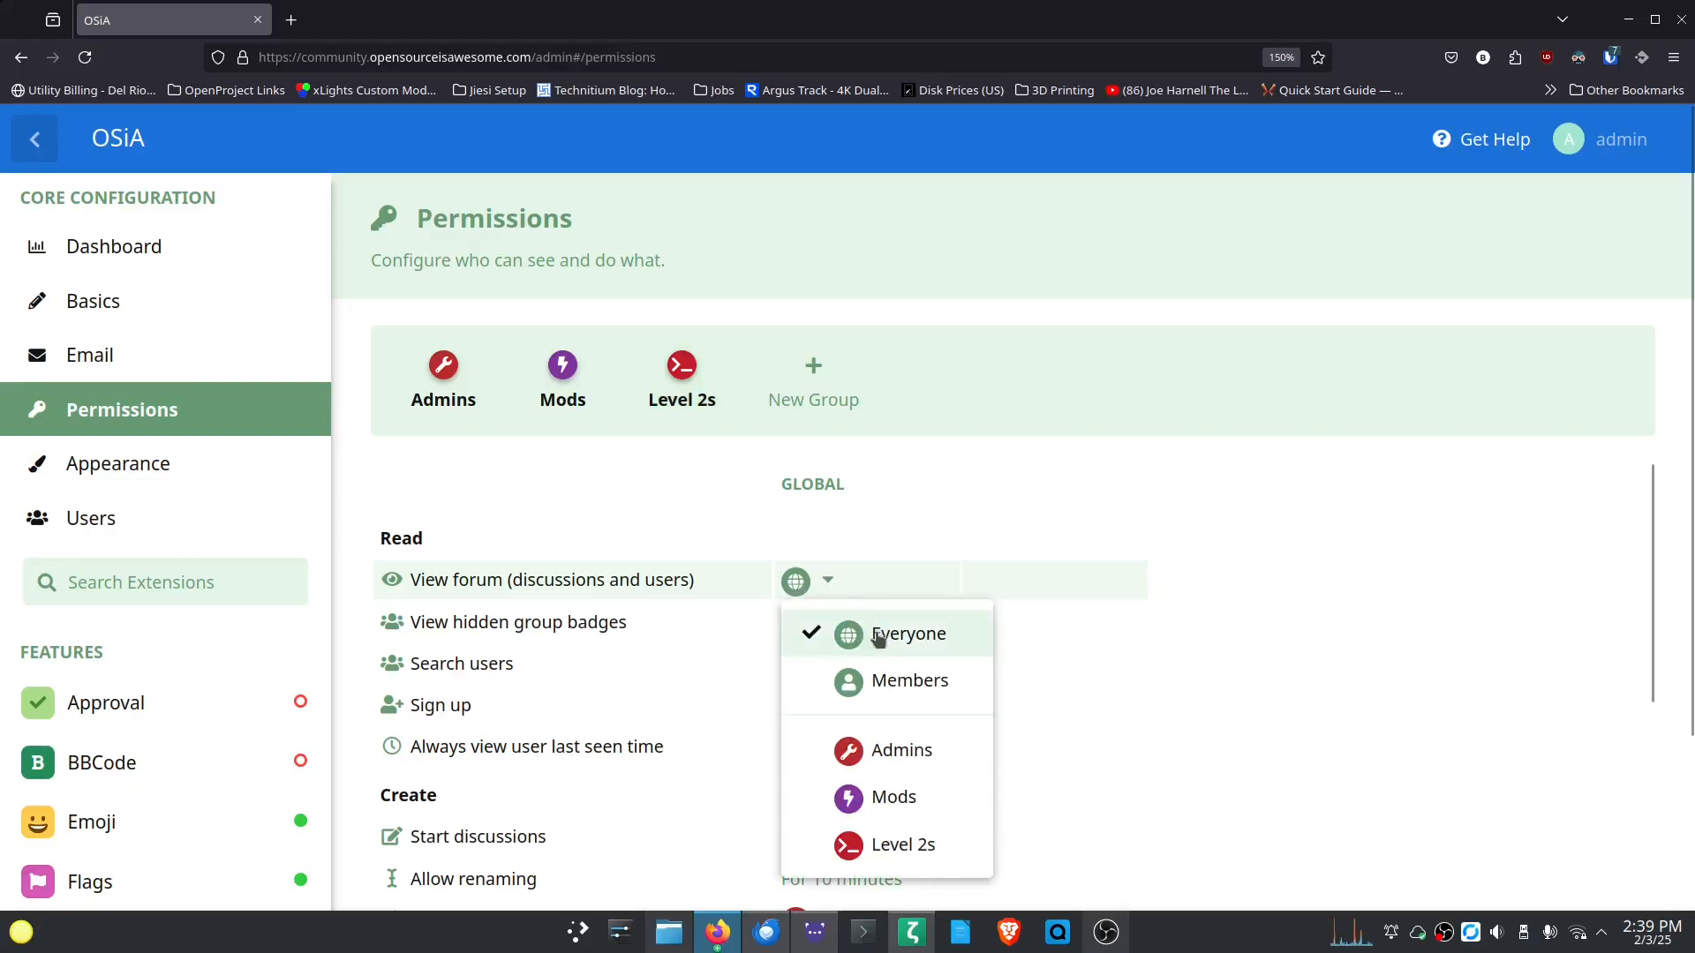
{"action": "left_click", "coordinate": [971, 649]}
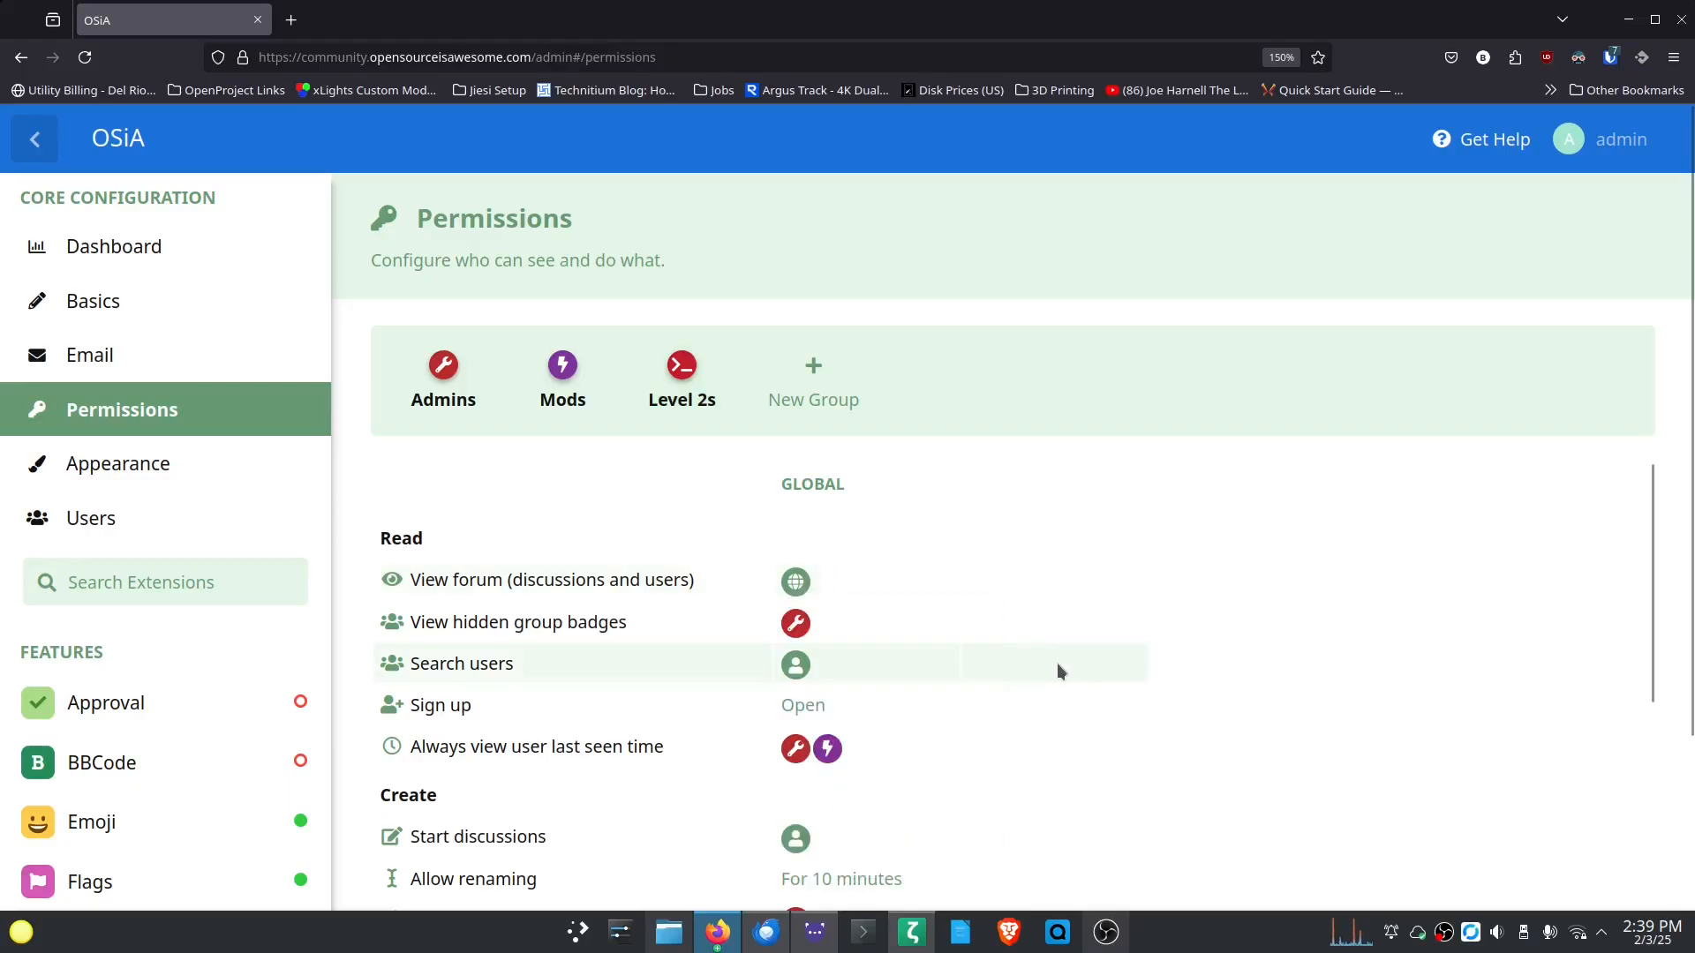
{"action": "left_click", "coordinate": [831, 590]}
{"action": "left_click", "coordinate": [1116, 792]}
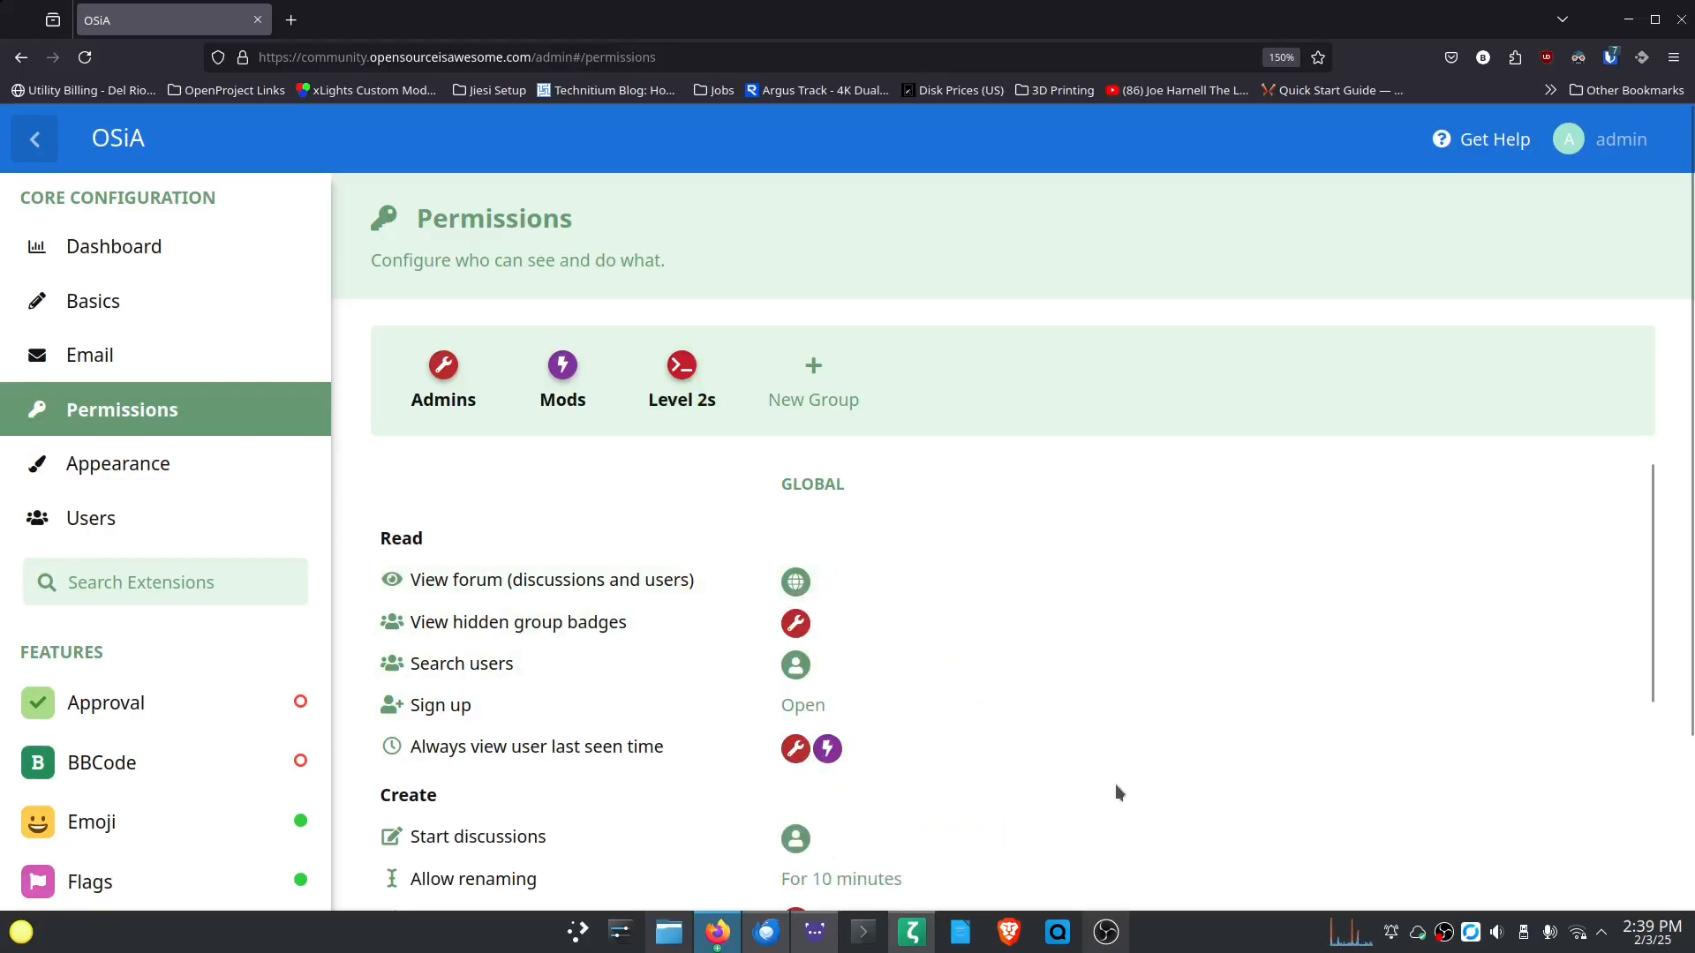
{"action": "scroll", "coordinate": [627, 712], "scroll_direction": "down", "scroll_amount": 3}
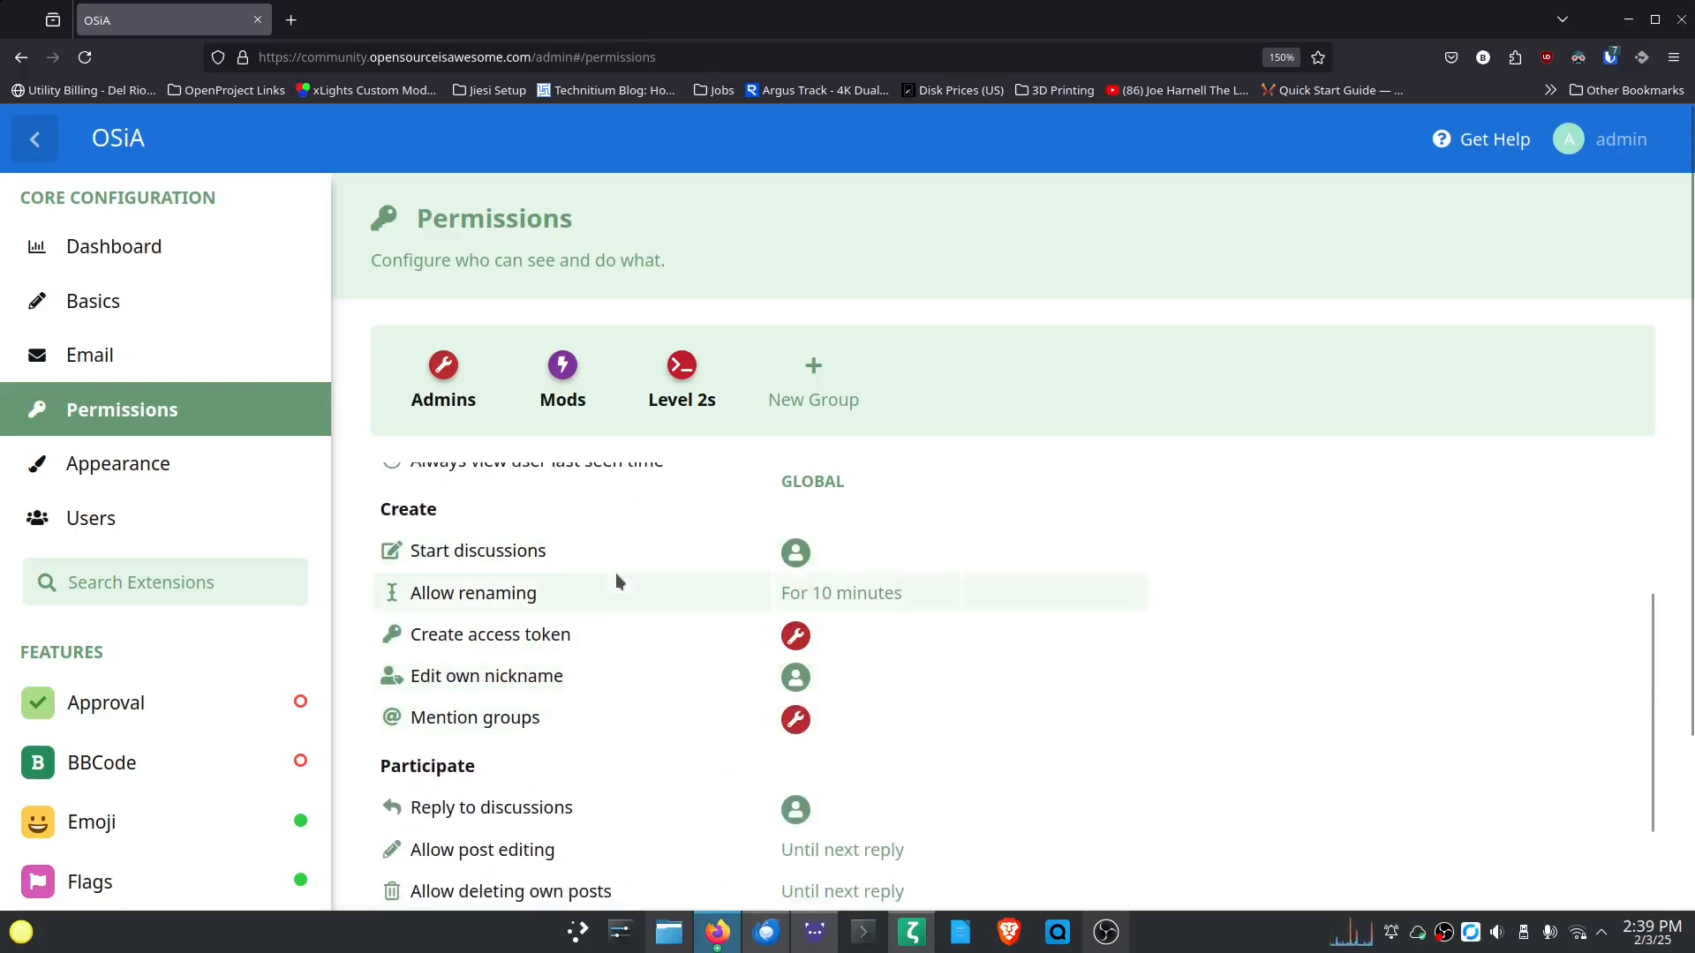
Grant the Start discussions permission to Level 2s and Mods.
{"action": "left_click", "coordinate": [831, 553]}
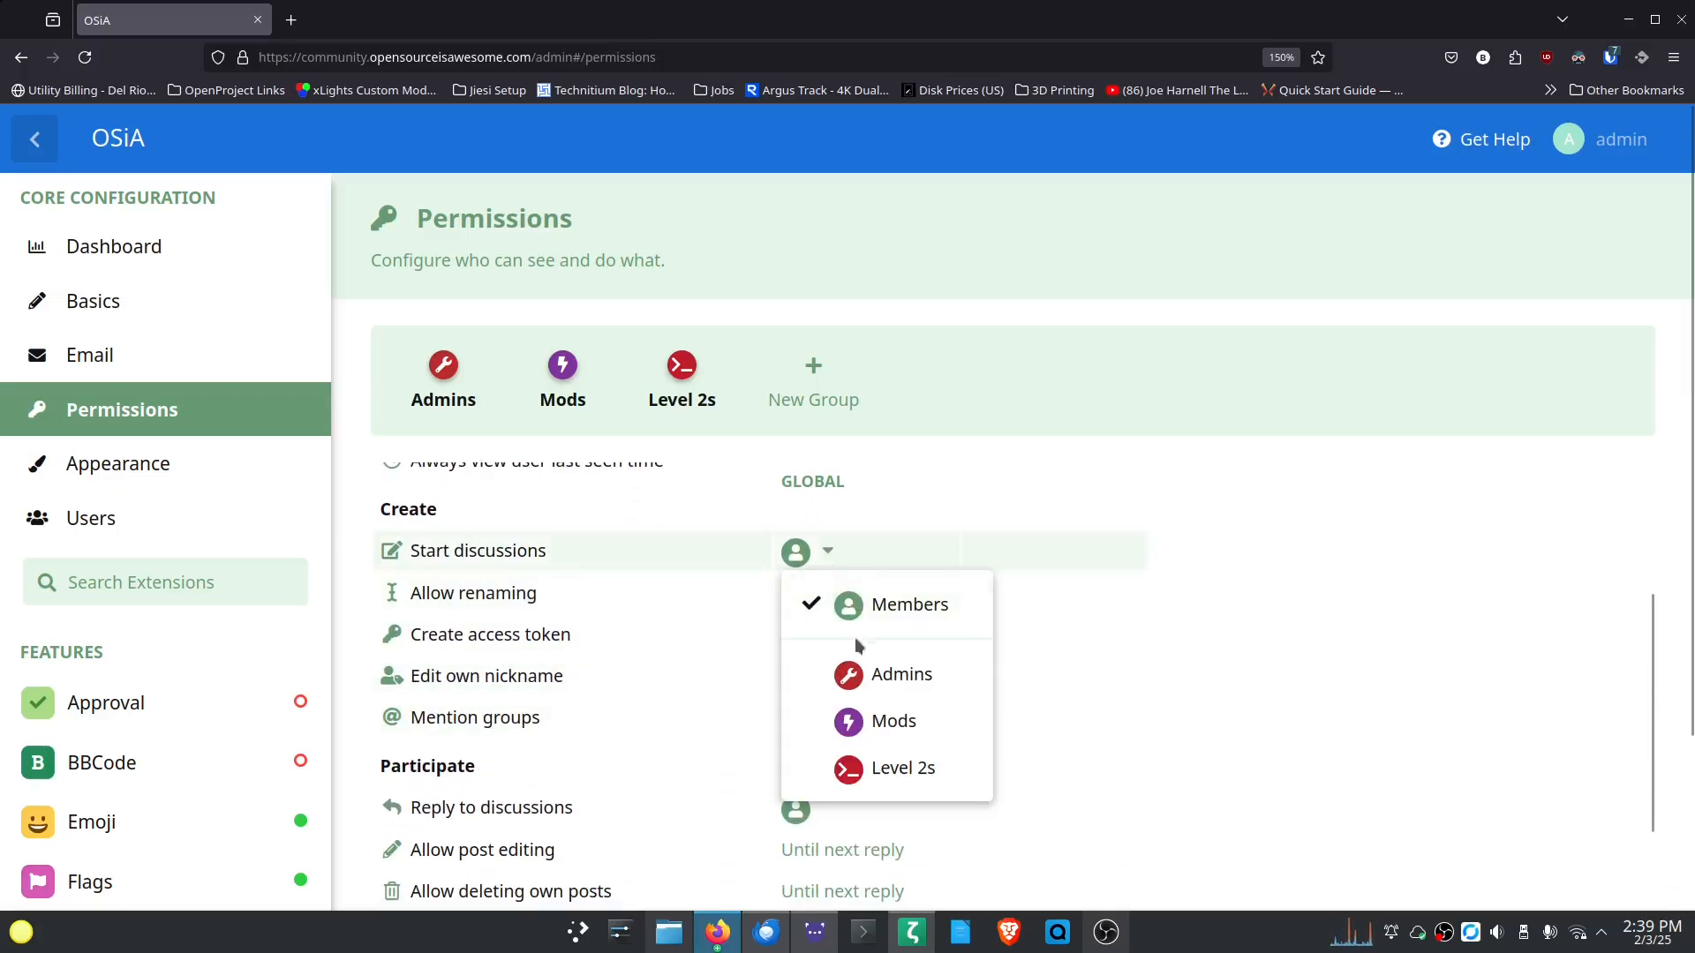
{"action": "left_click", "coordinate": [897, 769]}
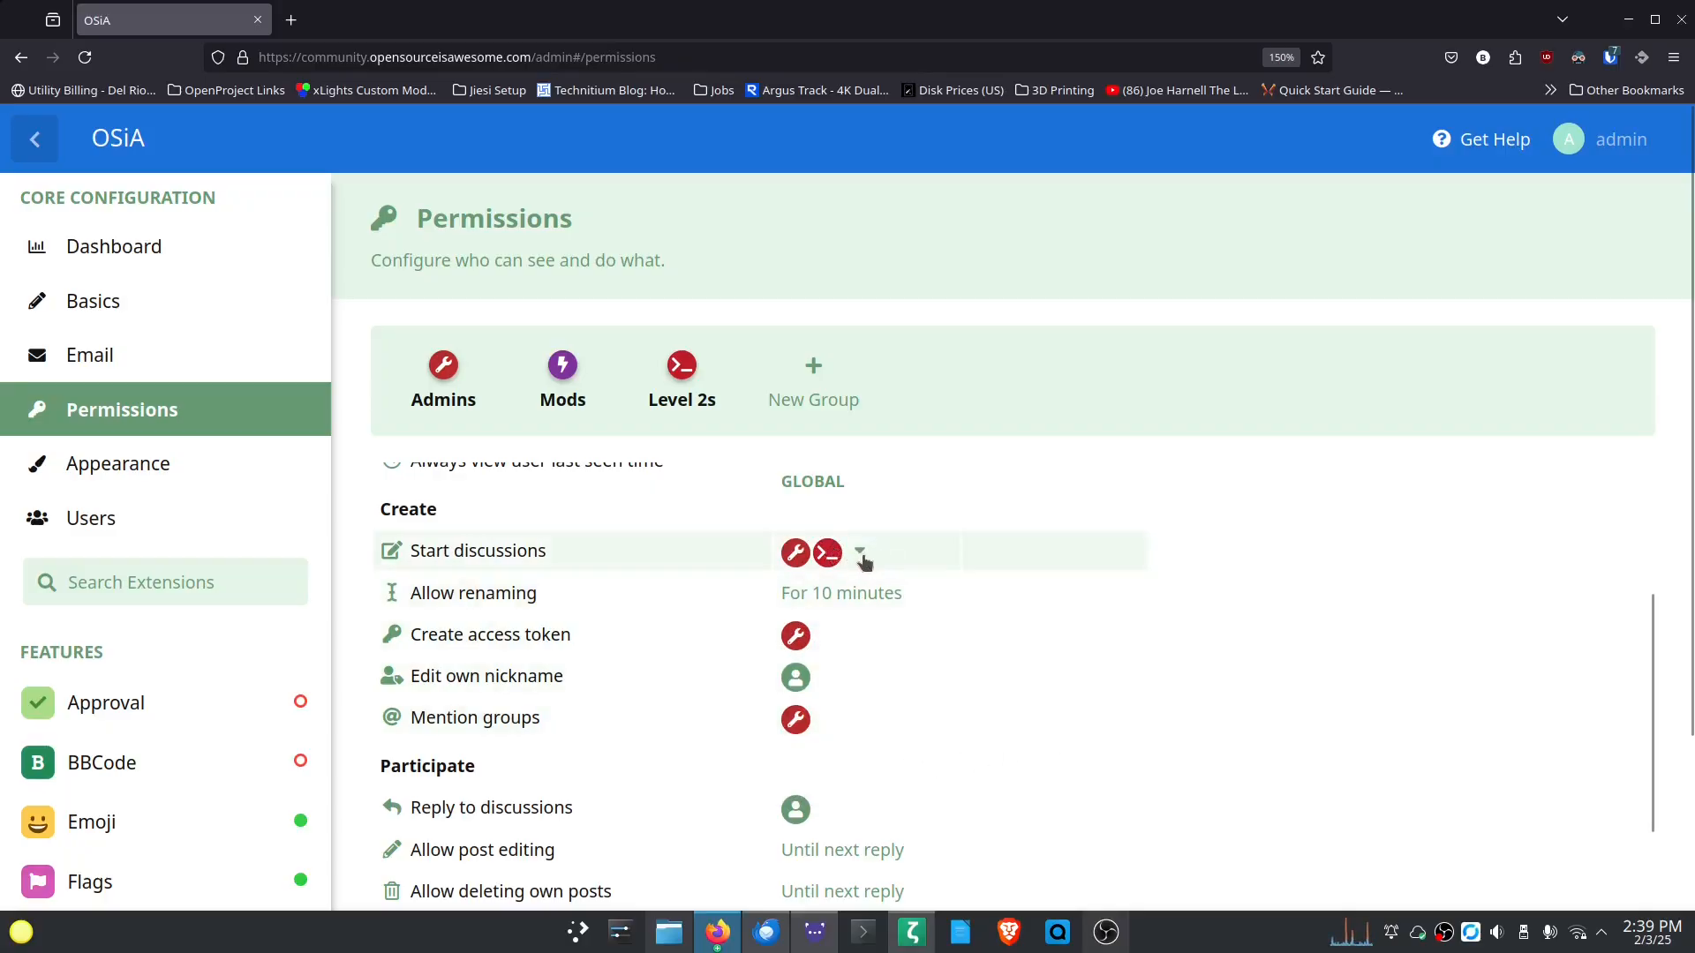
{"action": "left_click", "coordinate": [861, 555]}
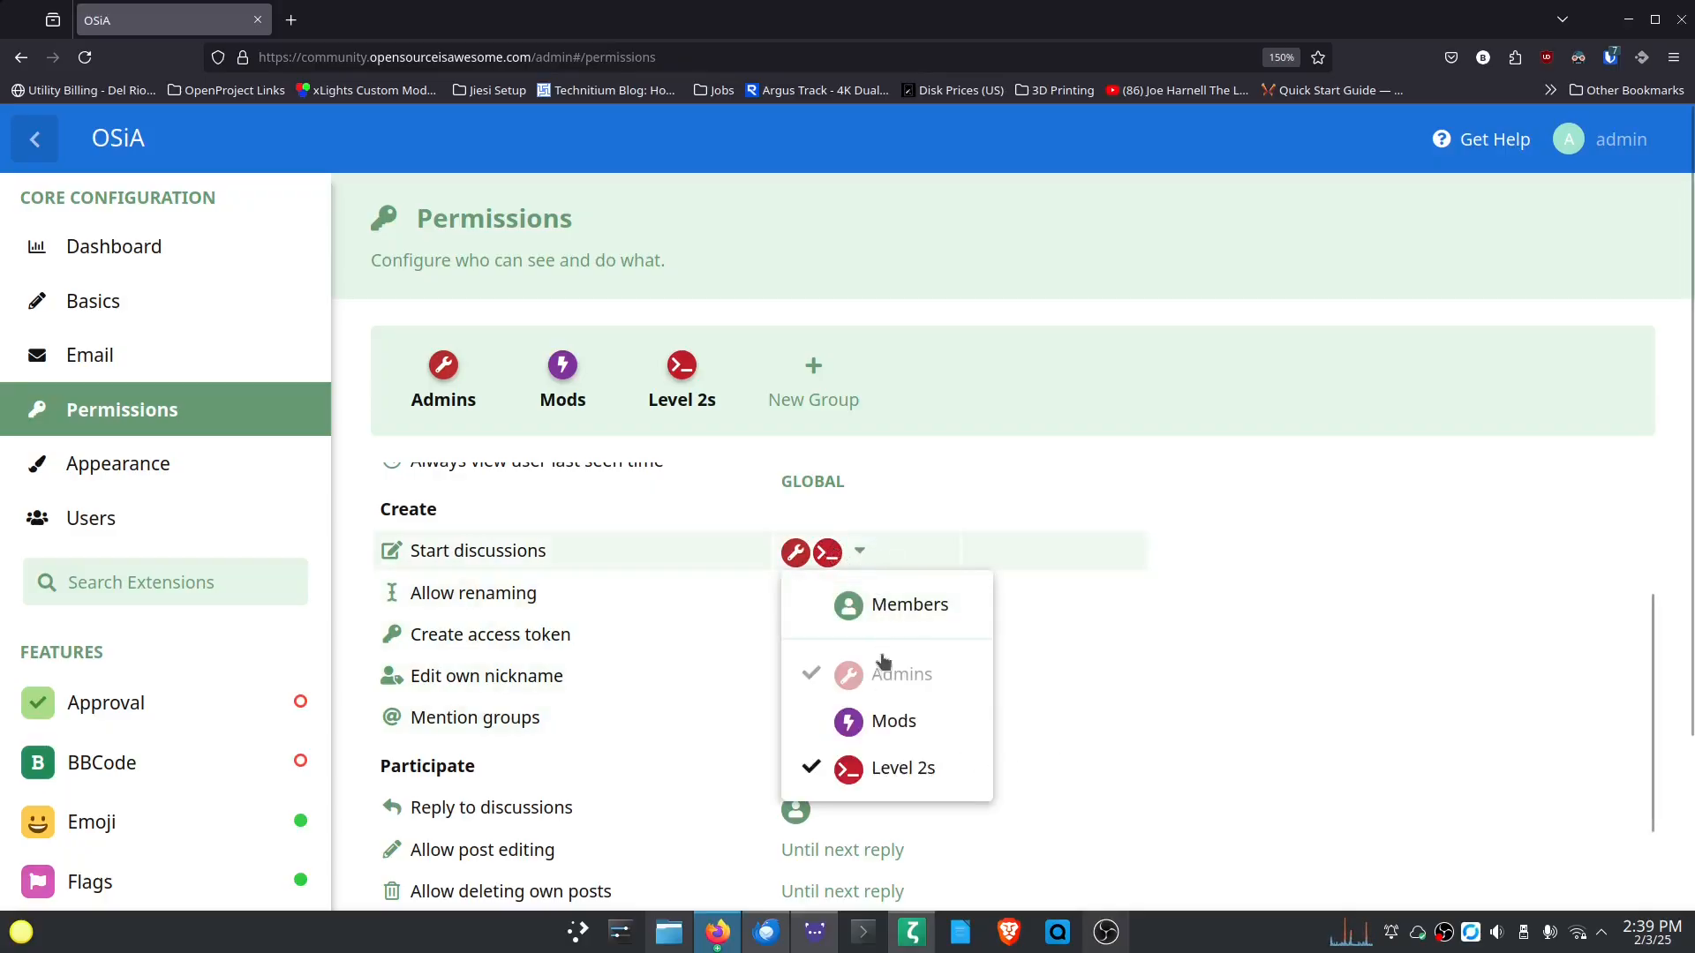
{"action": "left_click", "coordinate": [915, 736]}
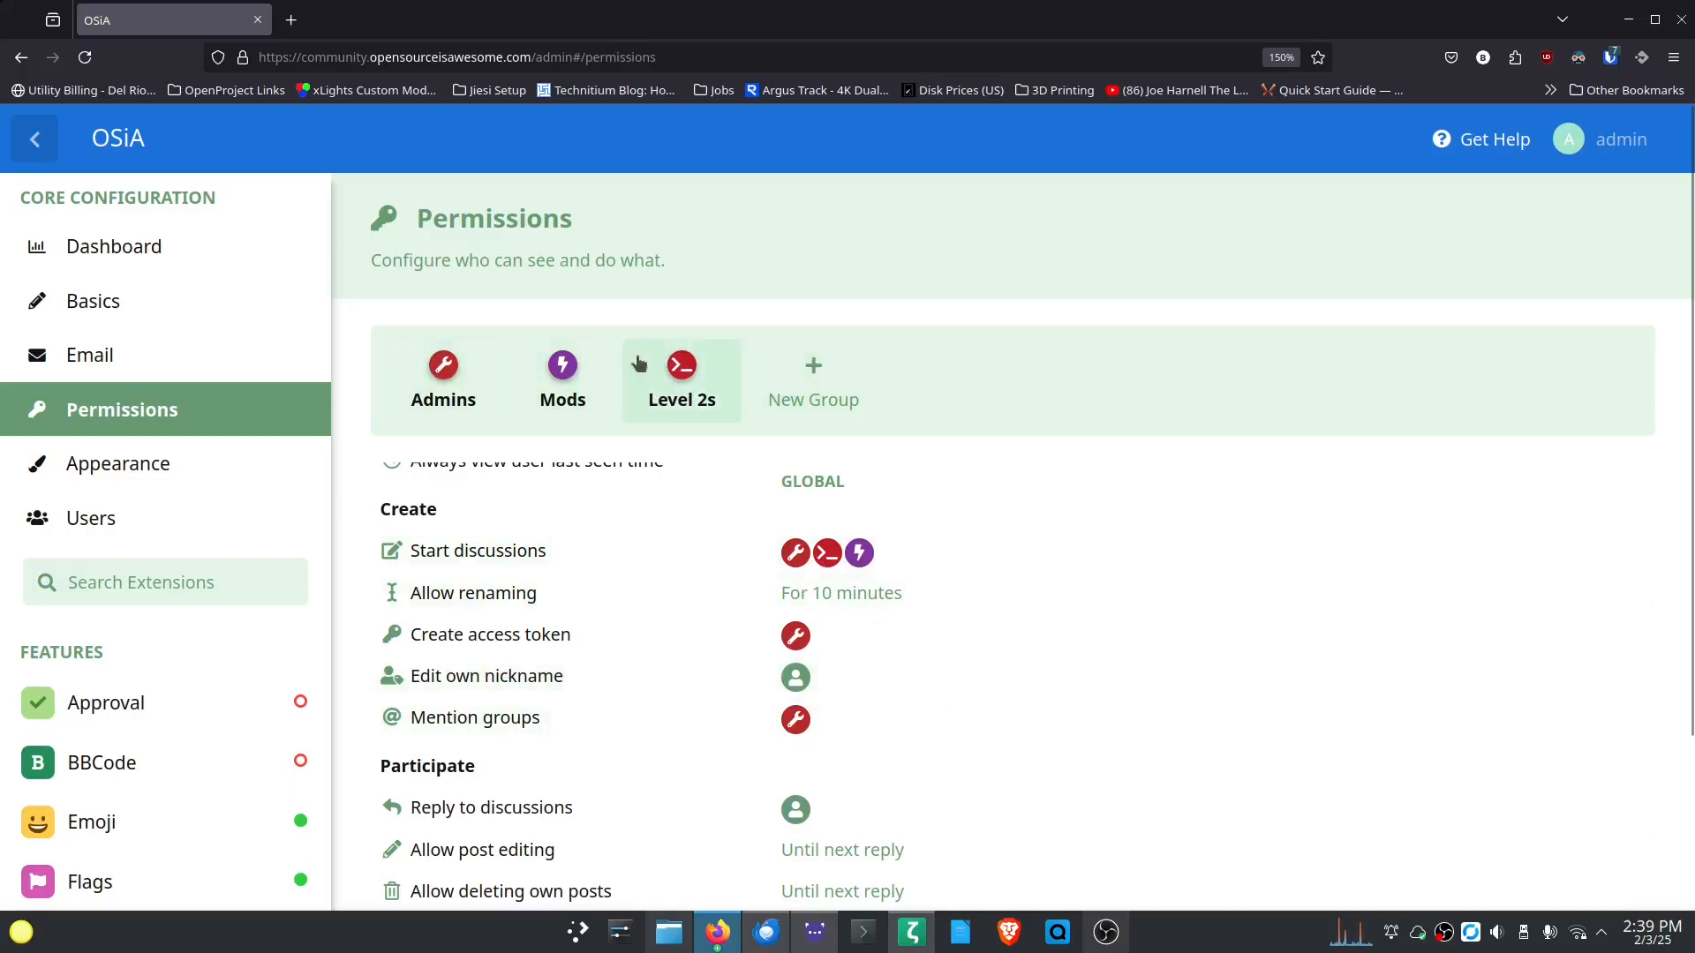
{"action": "scroll", "coordinate": [717, 618], "scroll_direction": "down", "scroll_amount": 5}
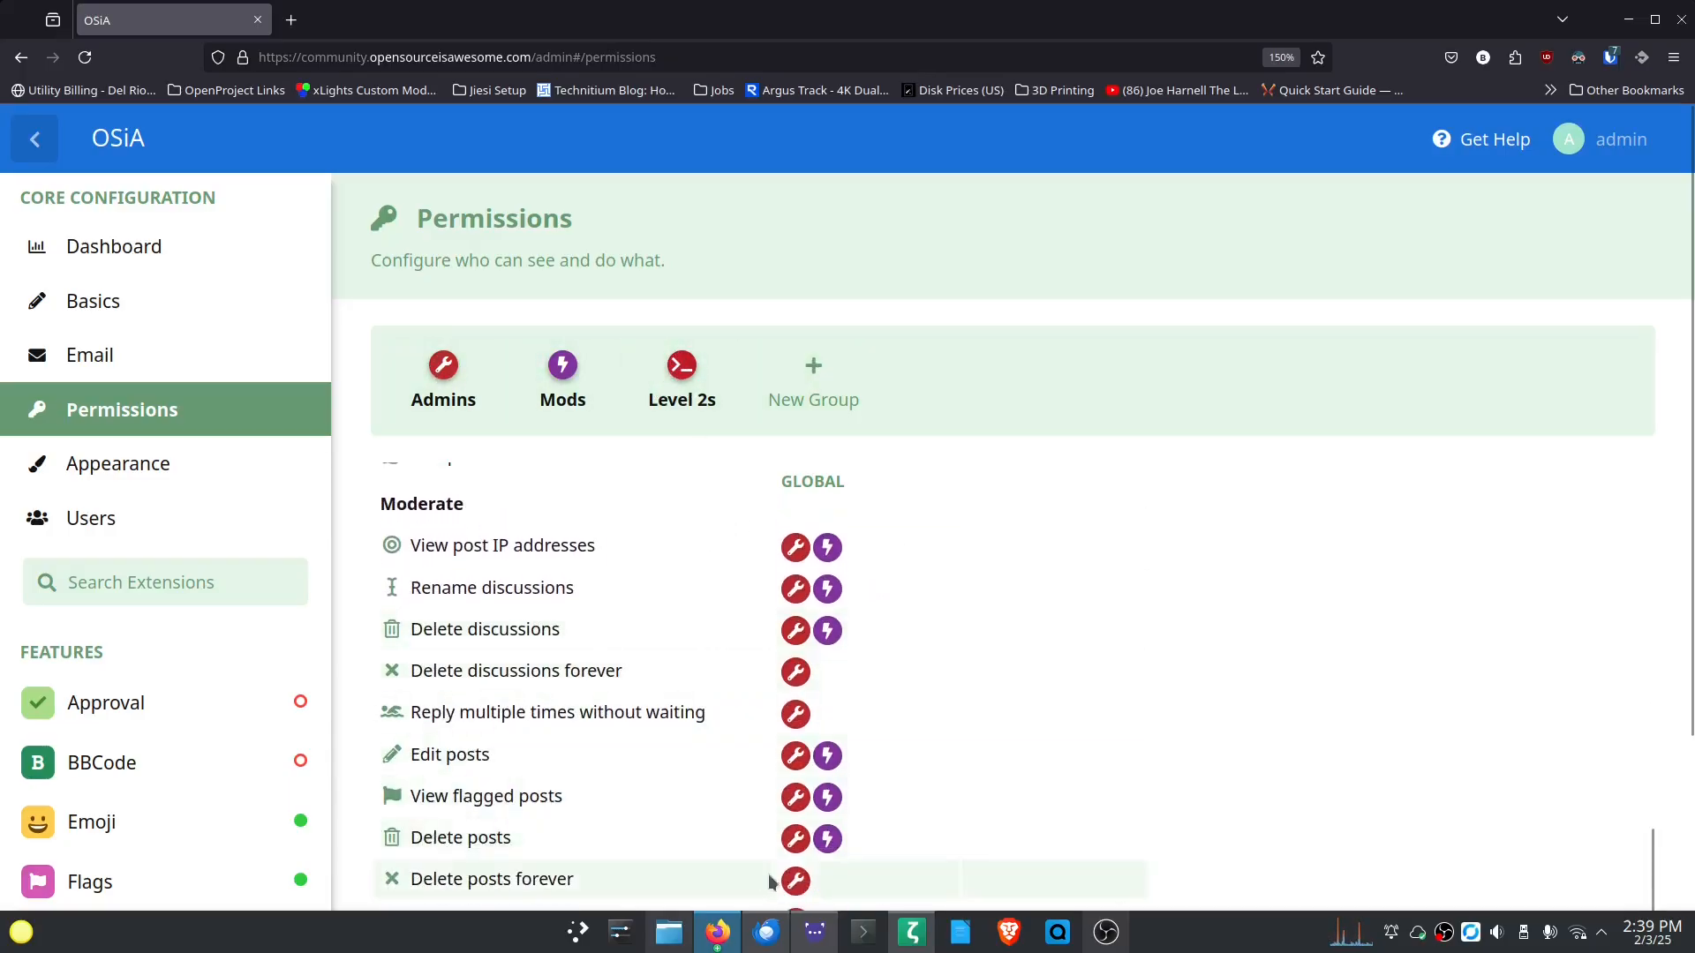
{"action": "scroll", "coordinate": [650, 700], "scroll_direction": "up", "scroll_amount": 7}
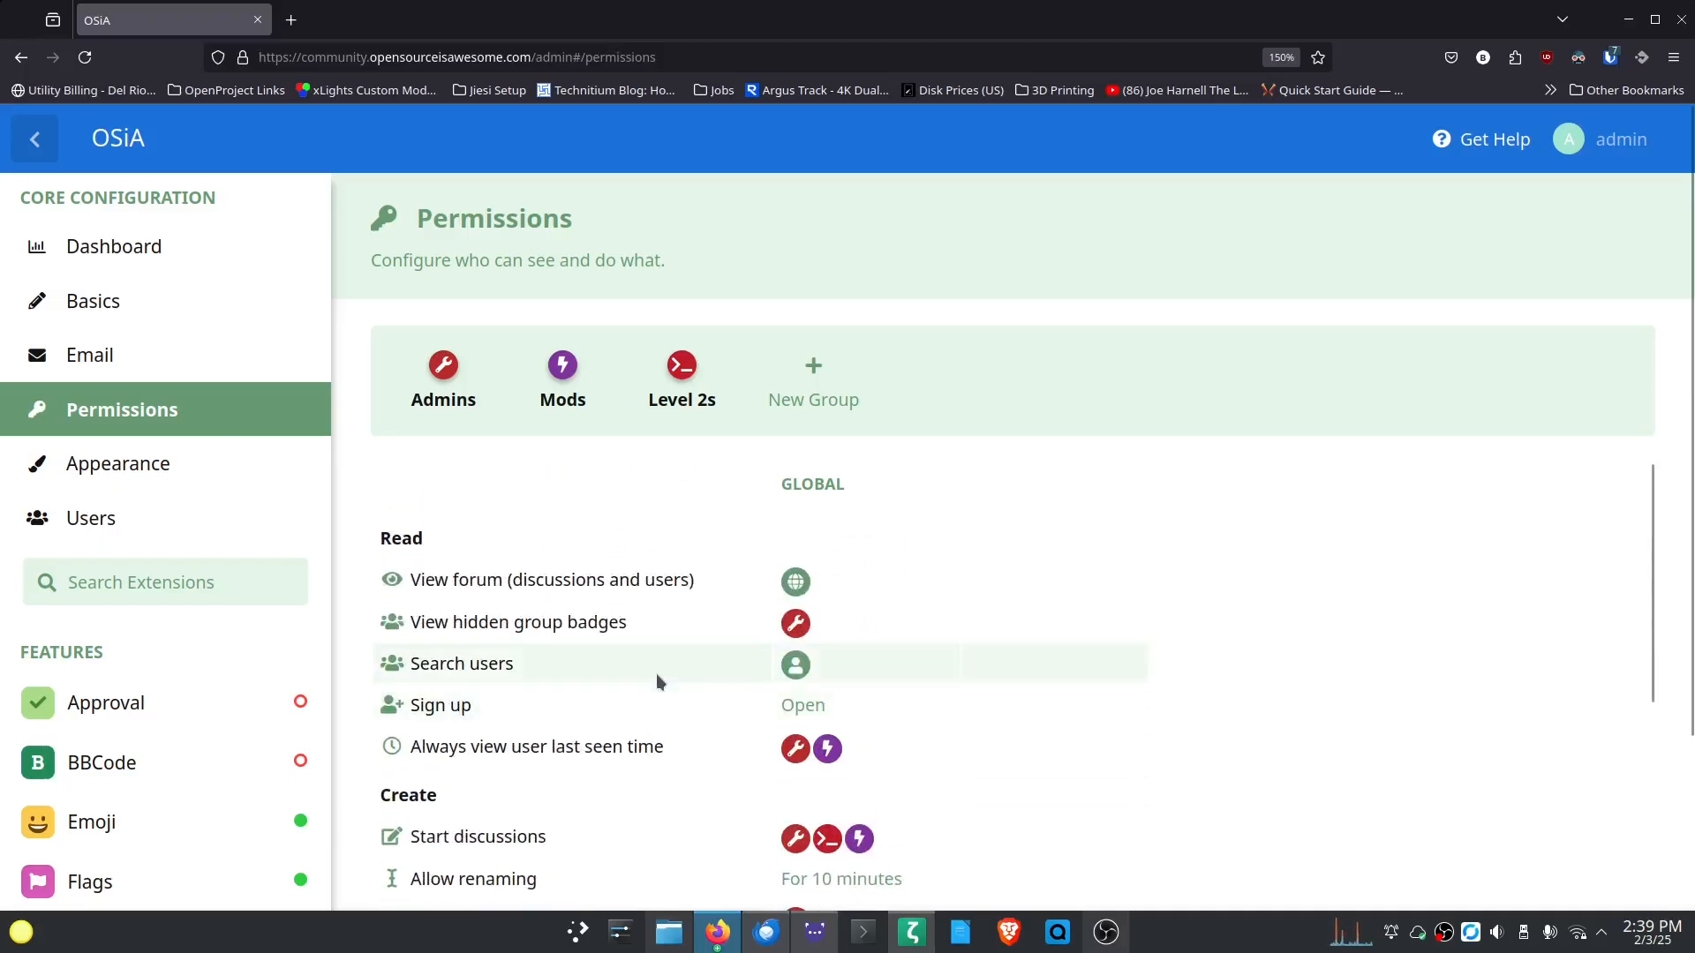
{"action": "scroll", "coordinate": [659, 675], "scroll_direction": "down", "scroll_amount": 2}
{"action": "scroll", "coordinate": [660, 675], "scroll_direction": "up", "scroll_amount": 2}
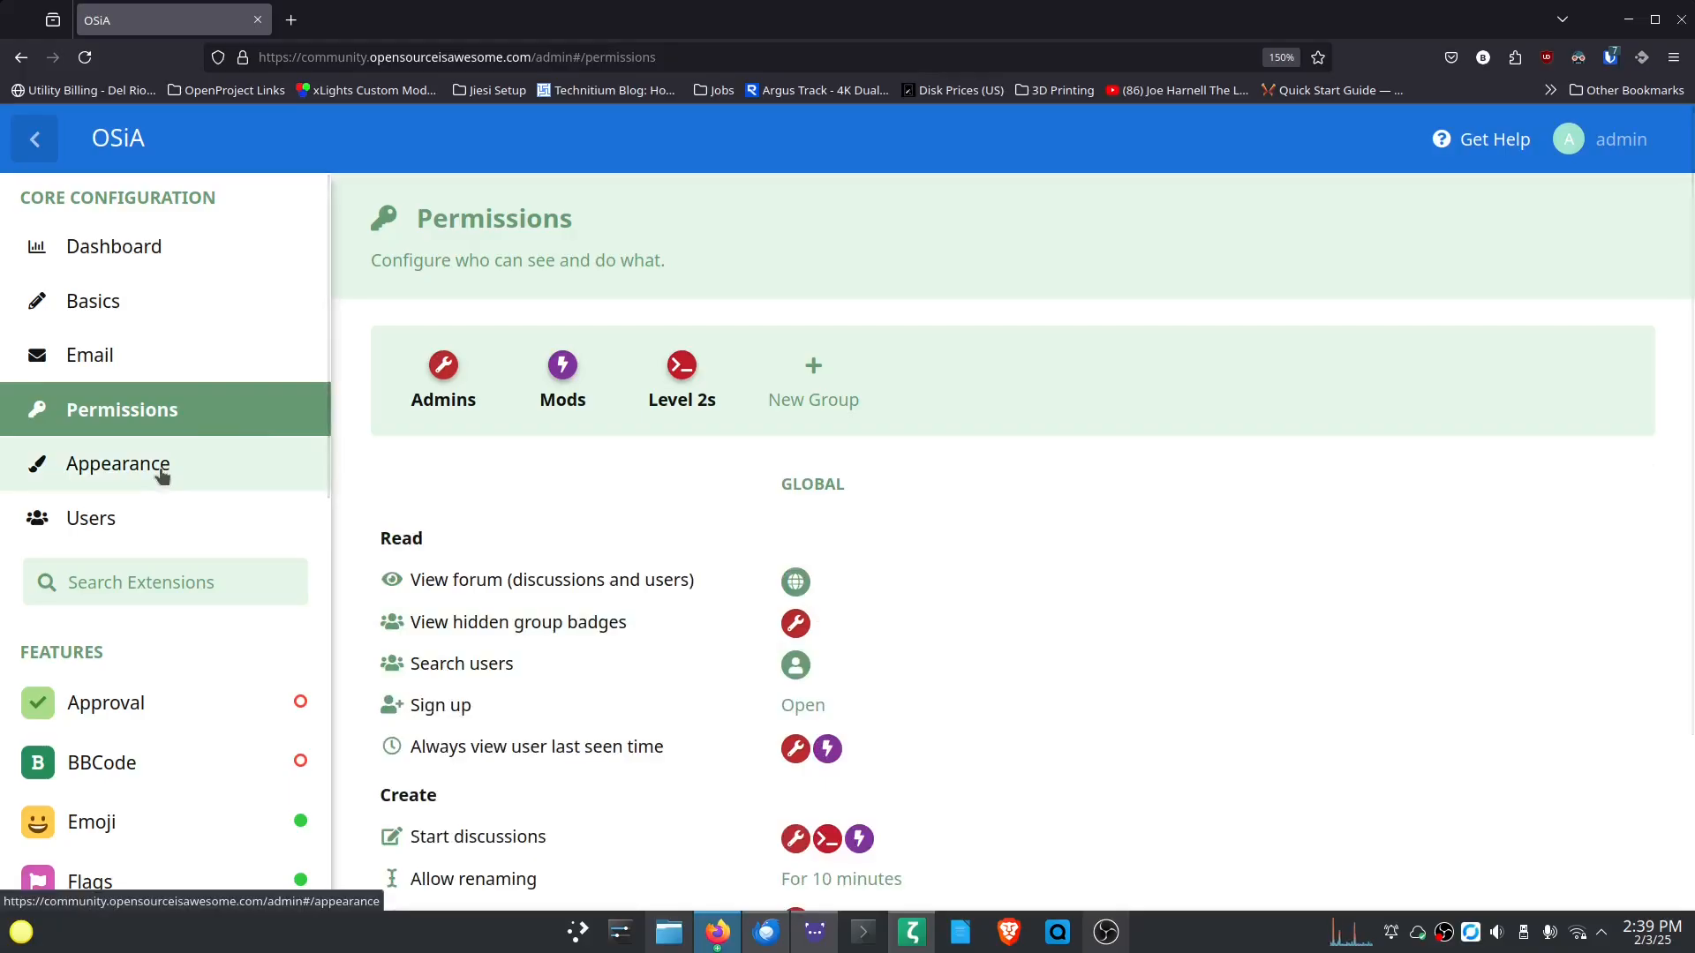
{"action": "scroll", "coordinate": [506, 645], "scroll_direction": "down", "scroll_amount": 7}
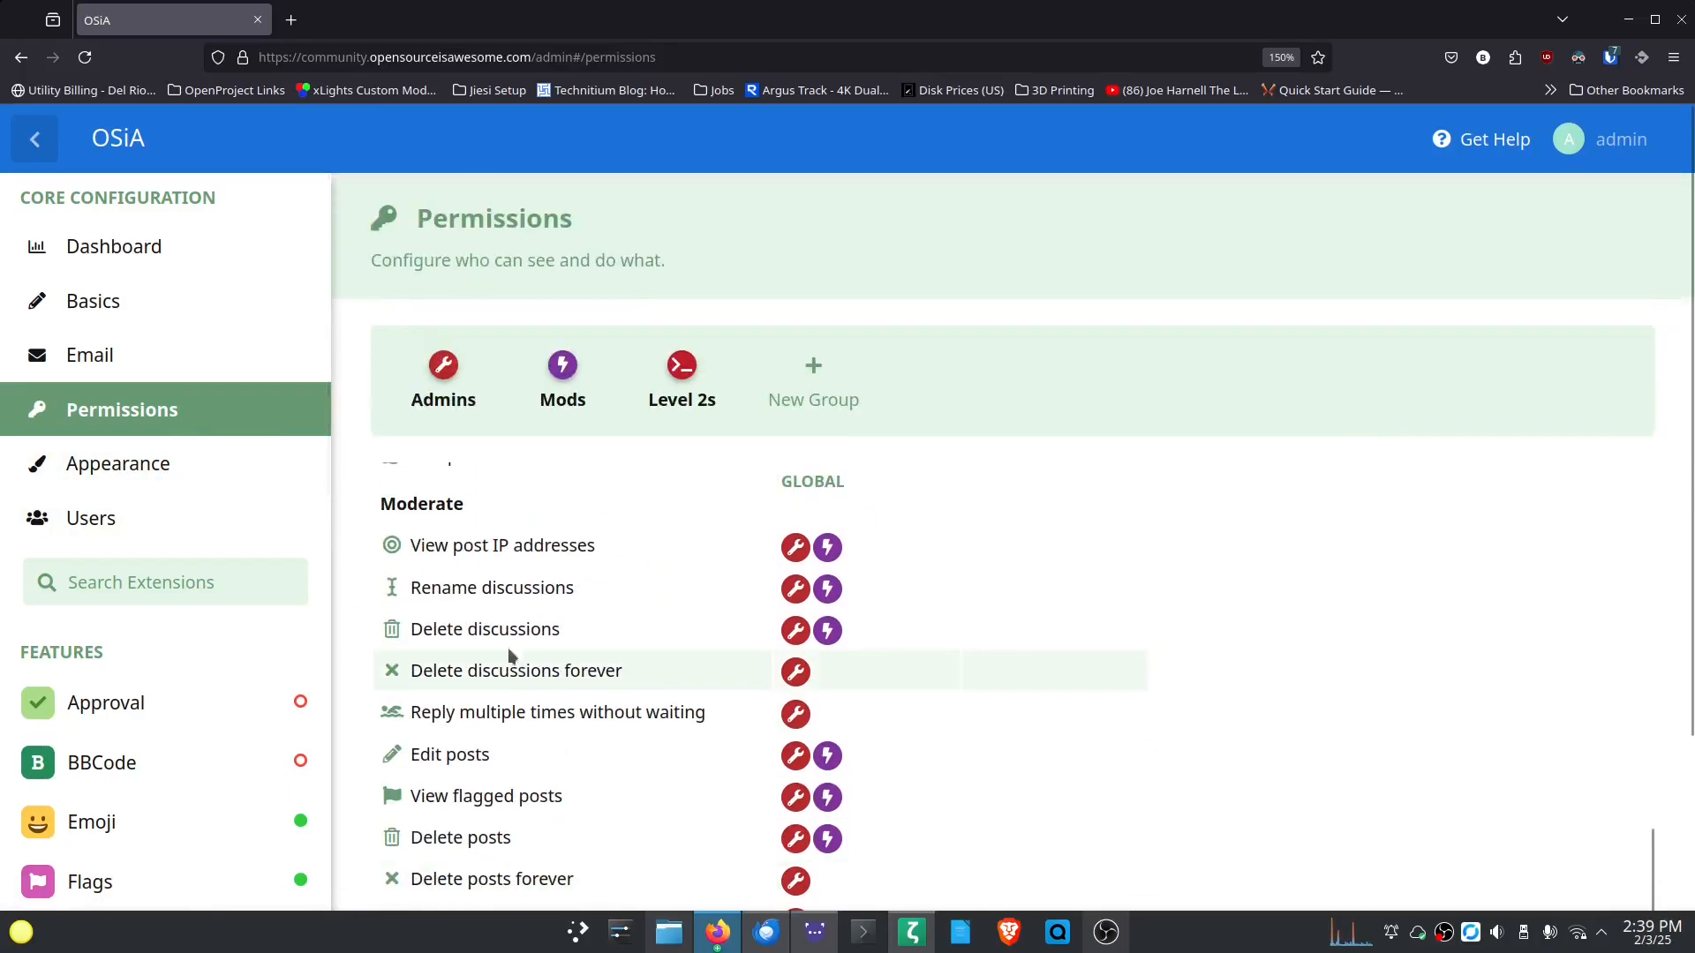
On Appearance settings, save Dark Mode on and then back off.
{"action": "left_click", "coordinate": [179, 459]}
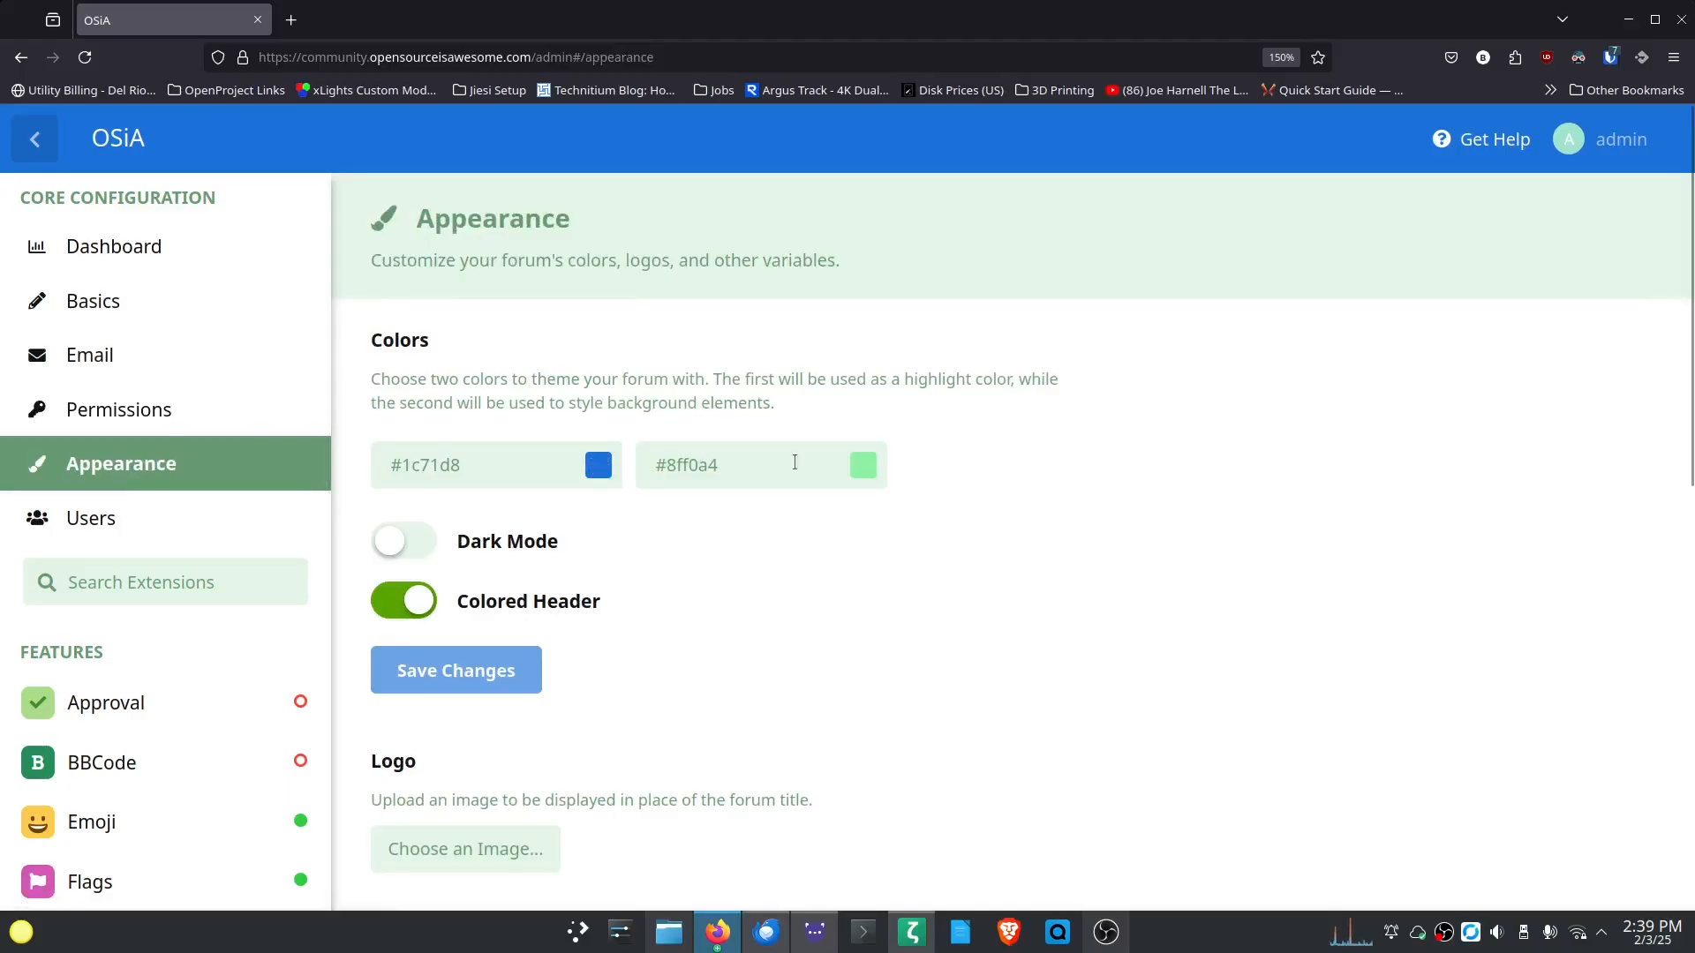
{"action": "left_click", "coordinate": [424, 548]}
{"action": "left_click", "coordinate": [455, 671]}
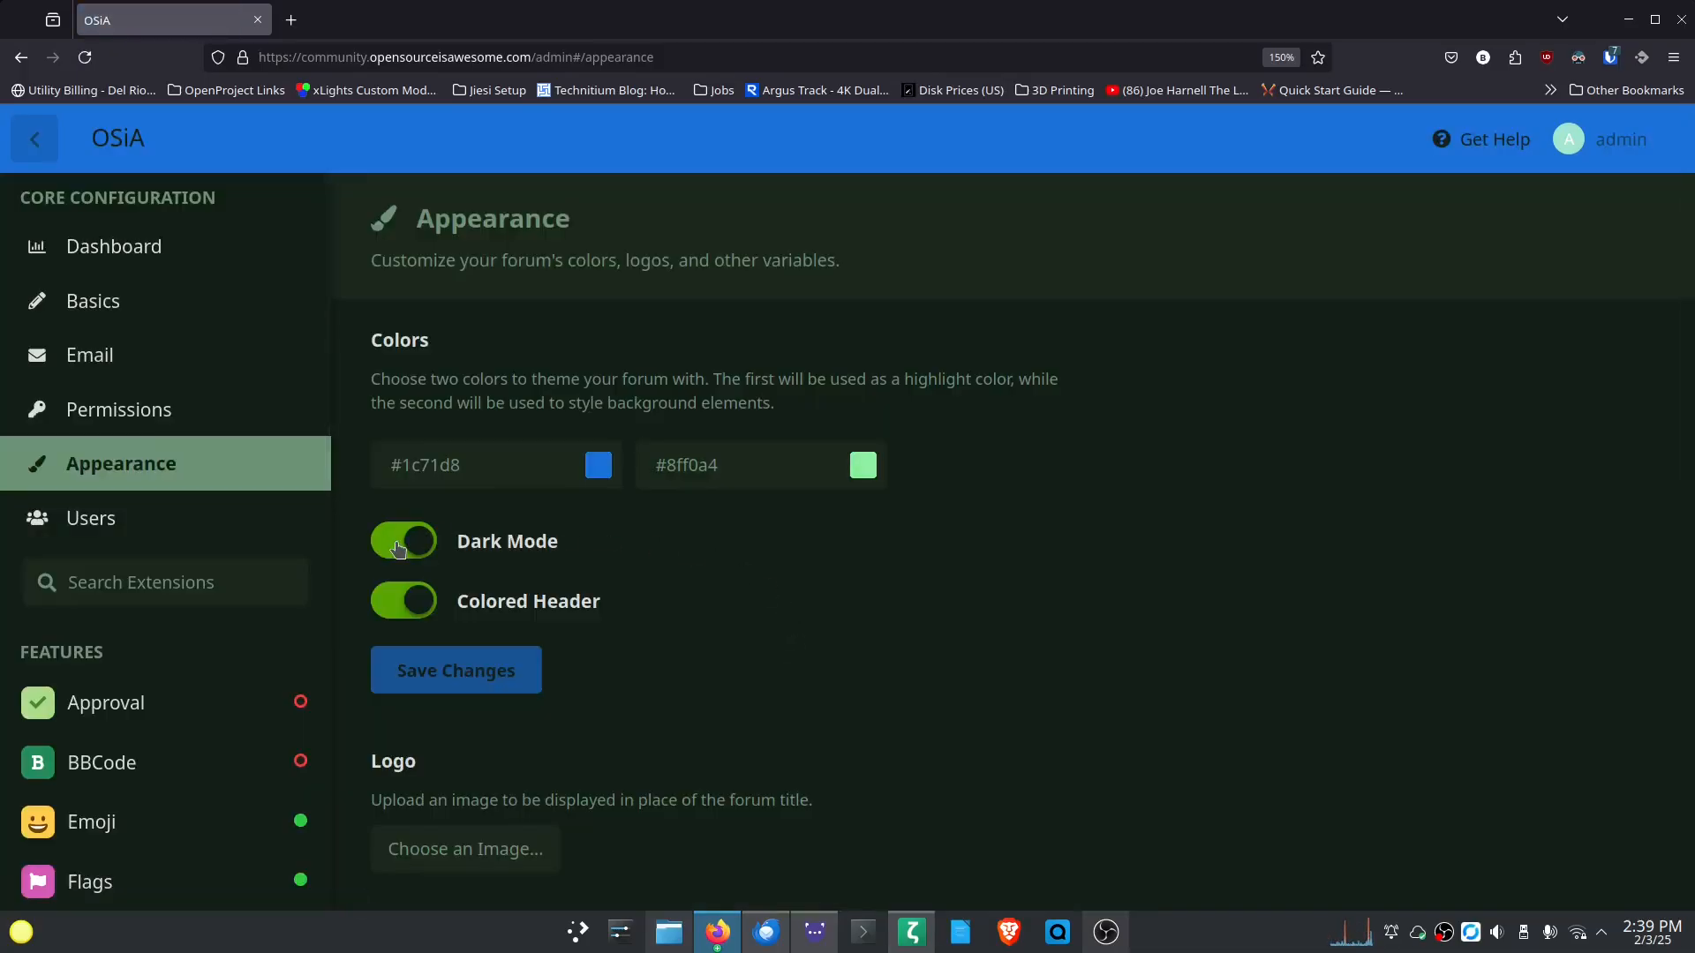
{"action": "left_click", "coordinate": [399, 549]}
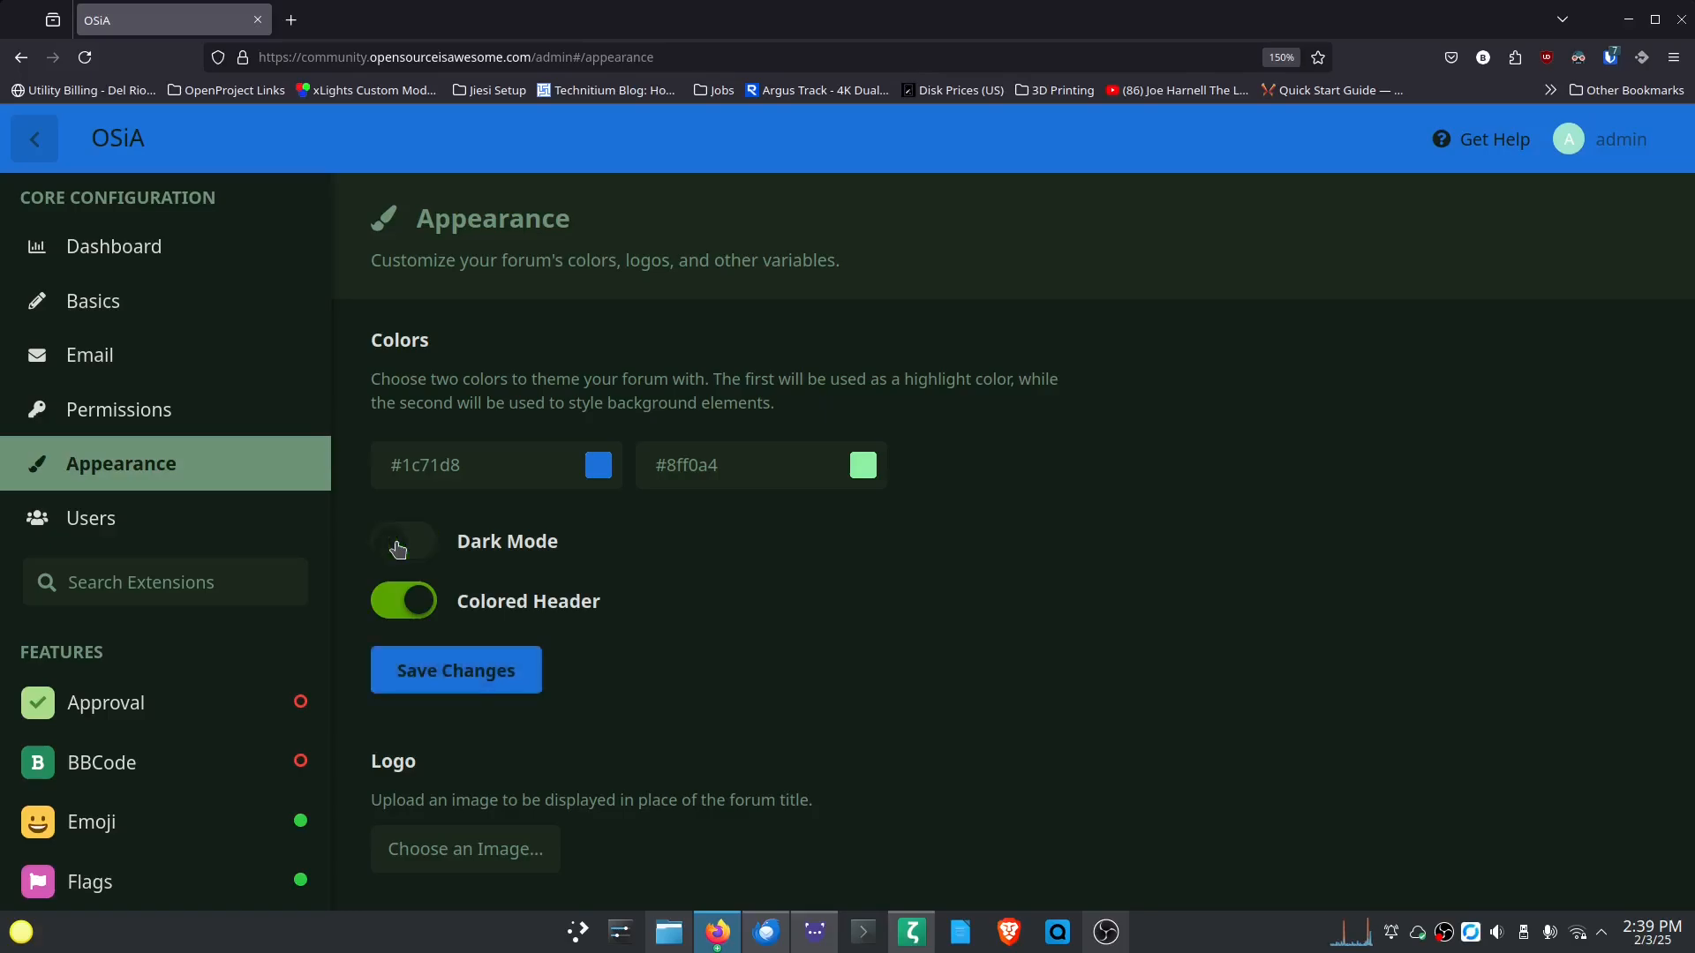
{"action": "left_click", "coordinate": [483, 681]}
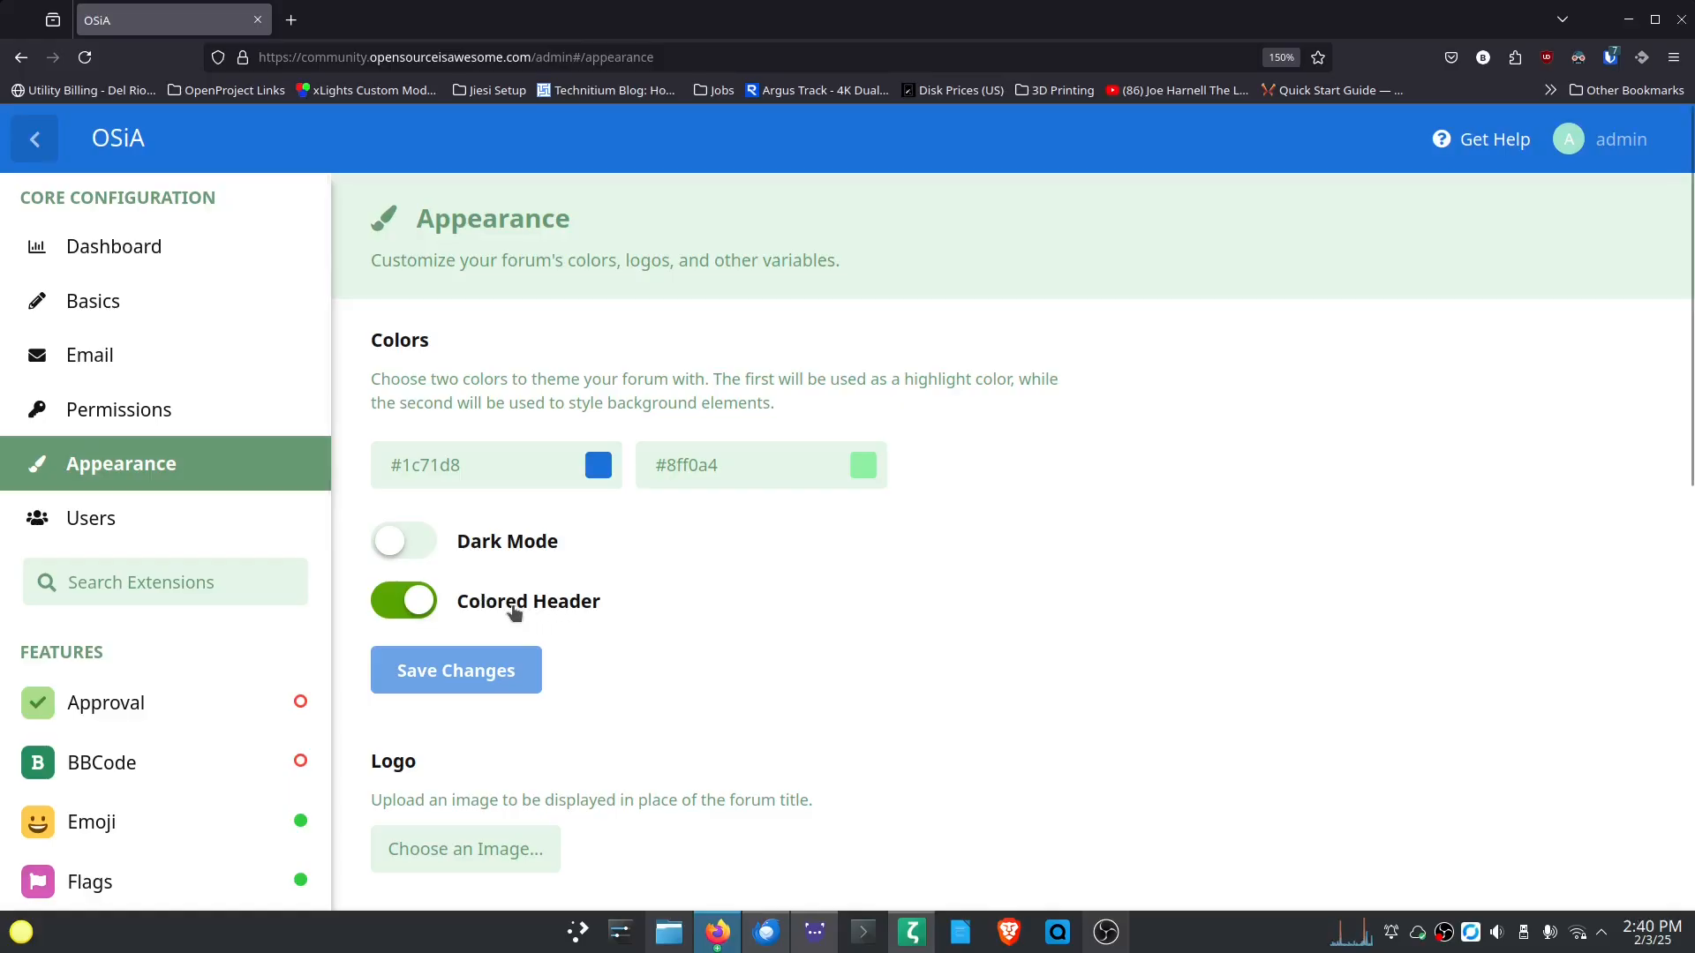
Save Colored Header off and then back on.
{"action": "left_click", "coordinate": [406, 602]}
{"action": "left_click", "coordinate": [490, 684]}
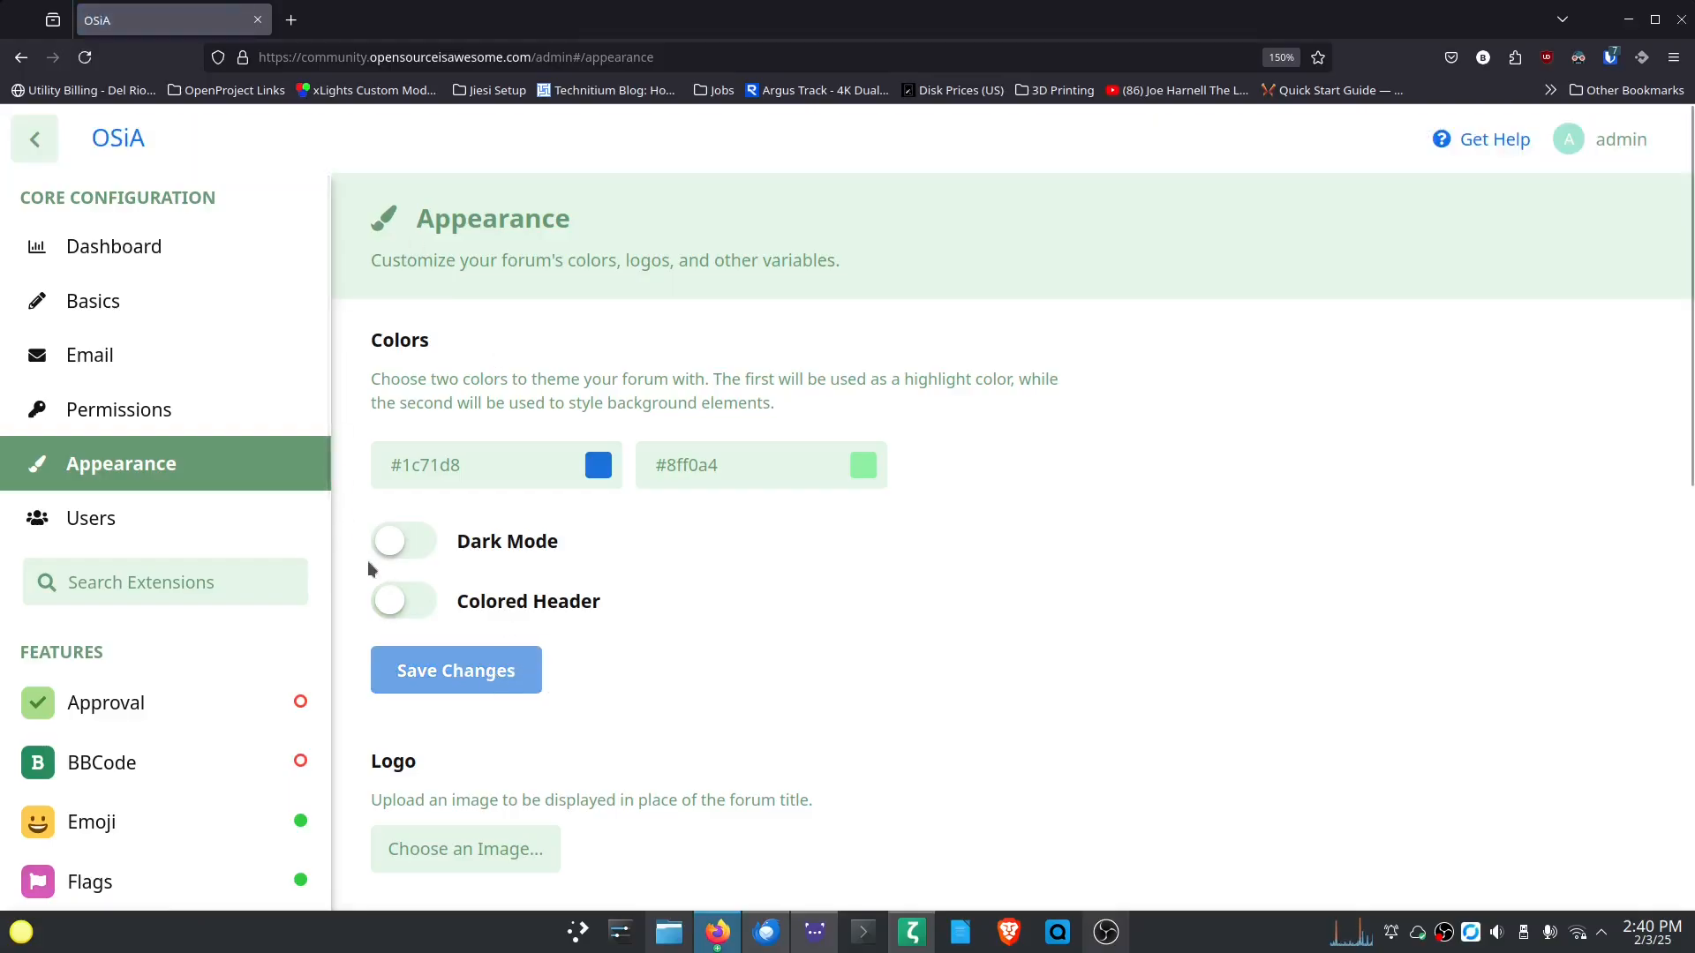
{"action": "left_click", "coordinate": [394, 602]}
{"action": "left_click", "coordinate": [476, 679]}
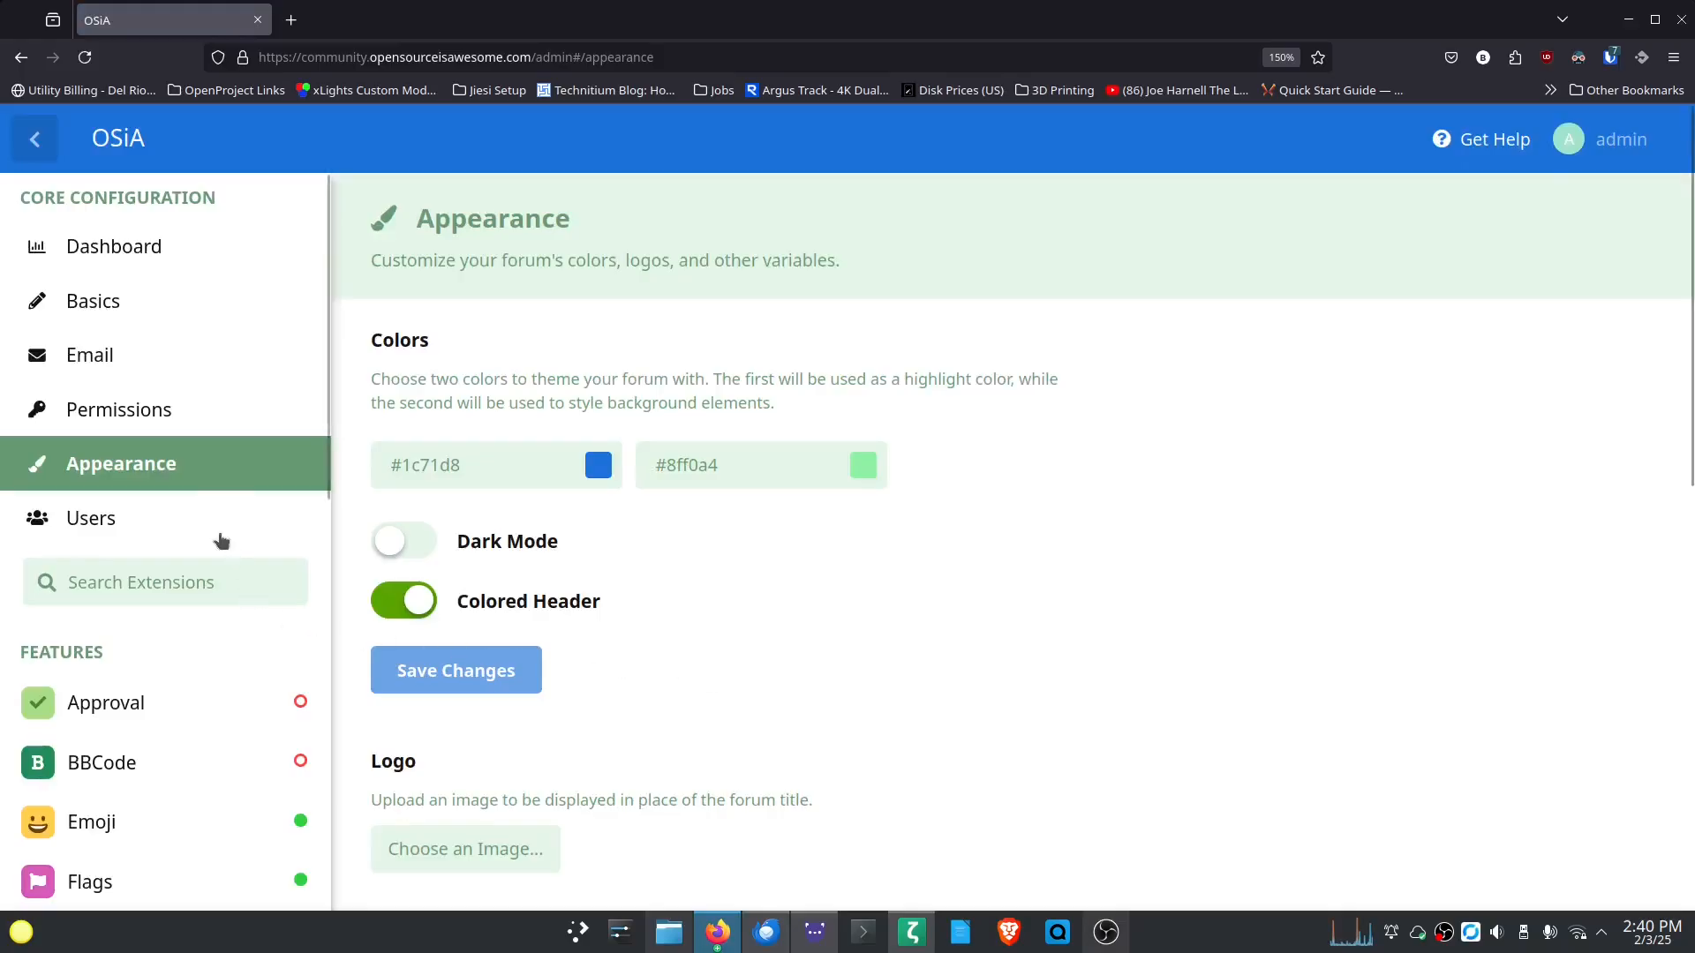
Bring up the Users list showing the single admin user and scroll through the page.
{"action": "left_click", "coordinate": [167, 530]}
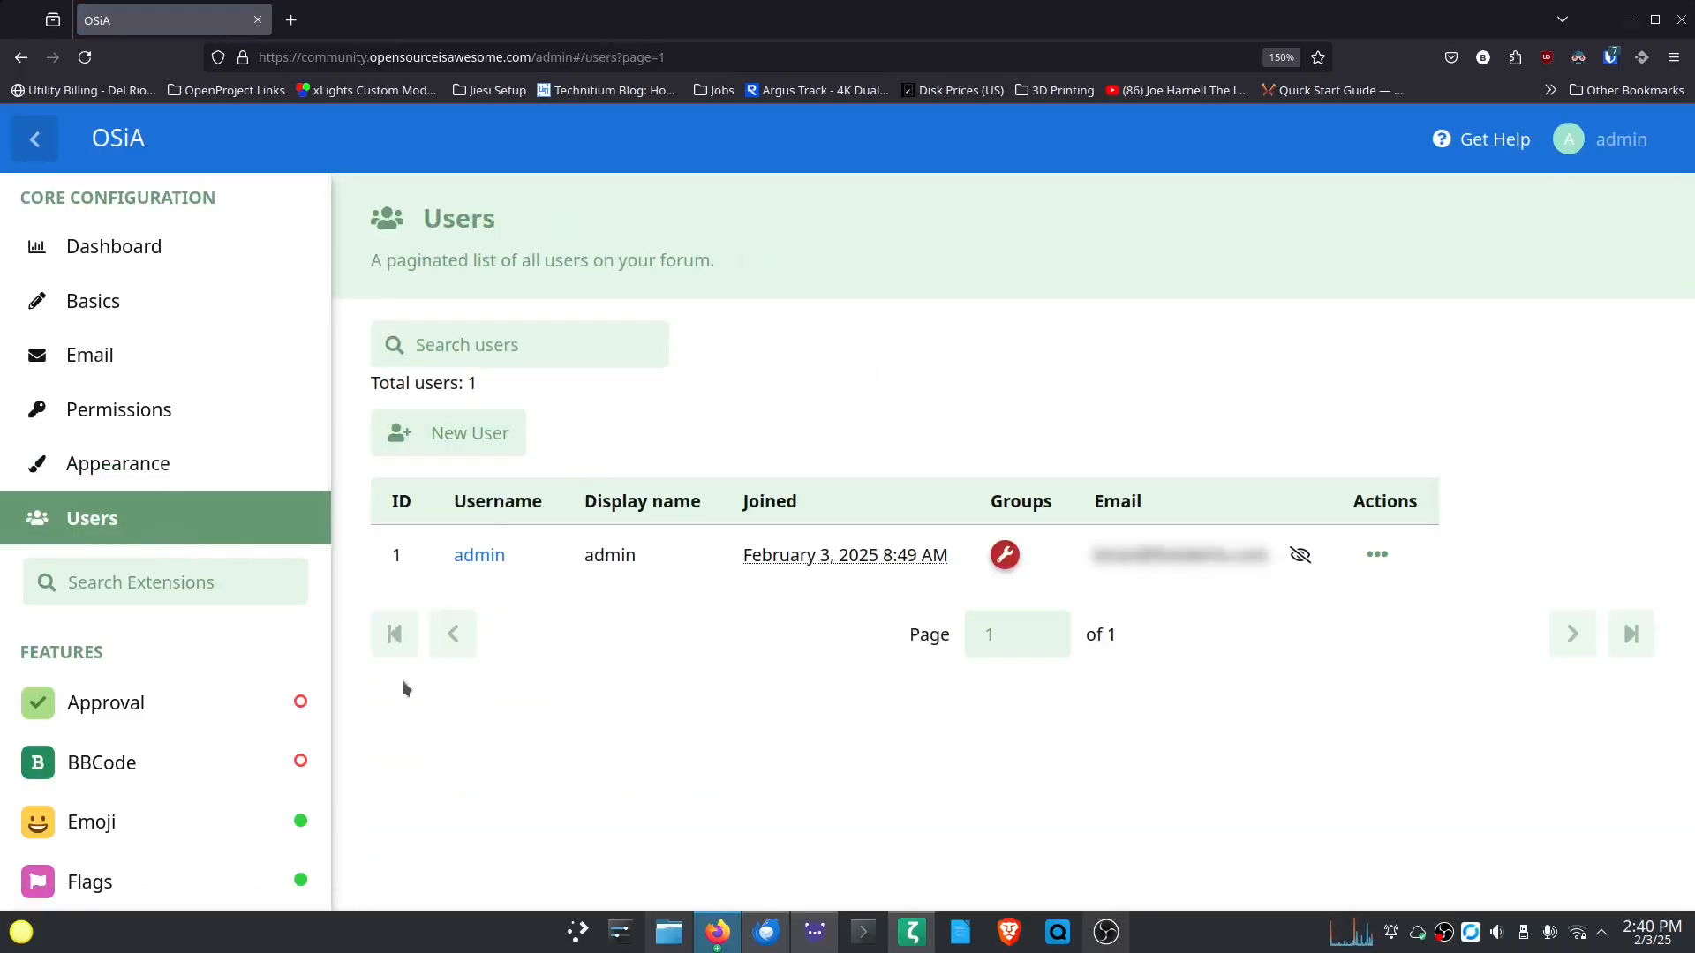
{"action": "scroll", "coordinate": [187, 440], "scroll_direction": "down", "scroll_amount": 2}
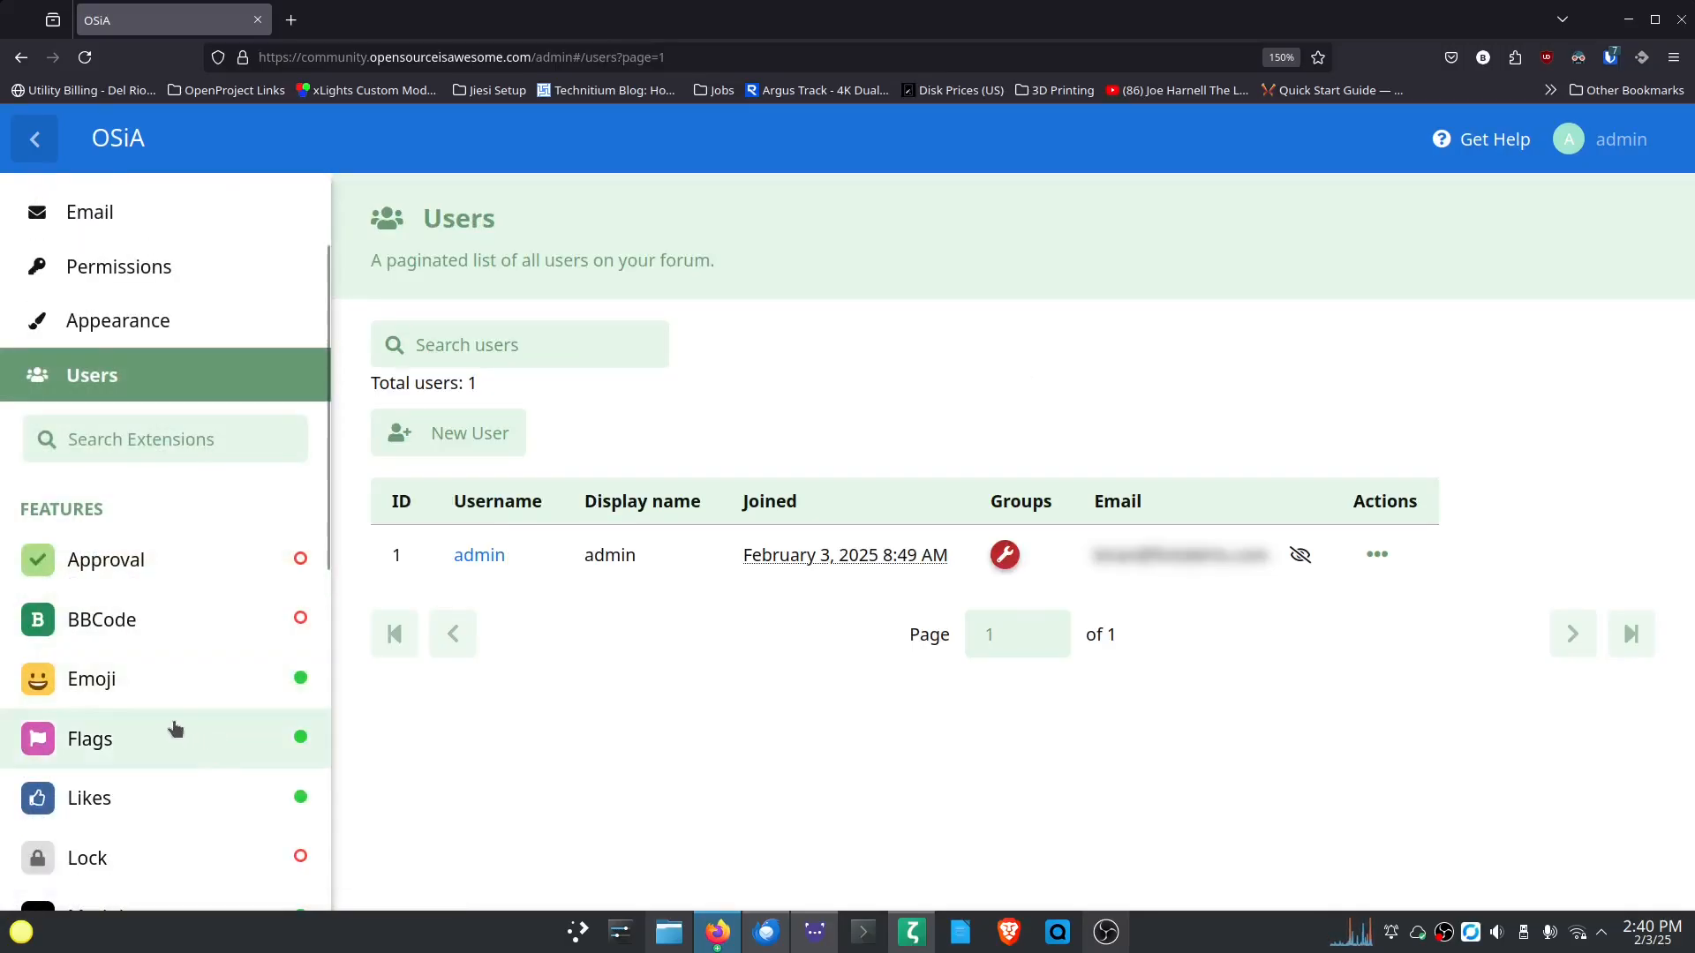
{"action": "scroll", "coordinate": [170, 726], "scroll_direction": "down", "scroll_amount": 4}
{"action": "scroll", "coordinate": [167, 722], "scroll_direction": "down", "scroll_amount": 4}
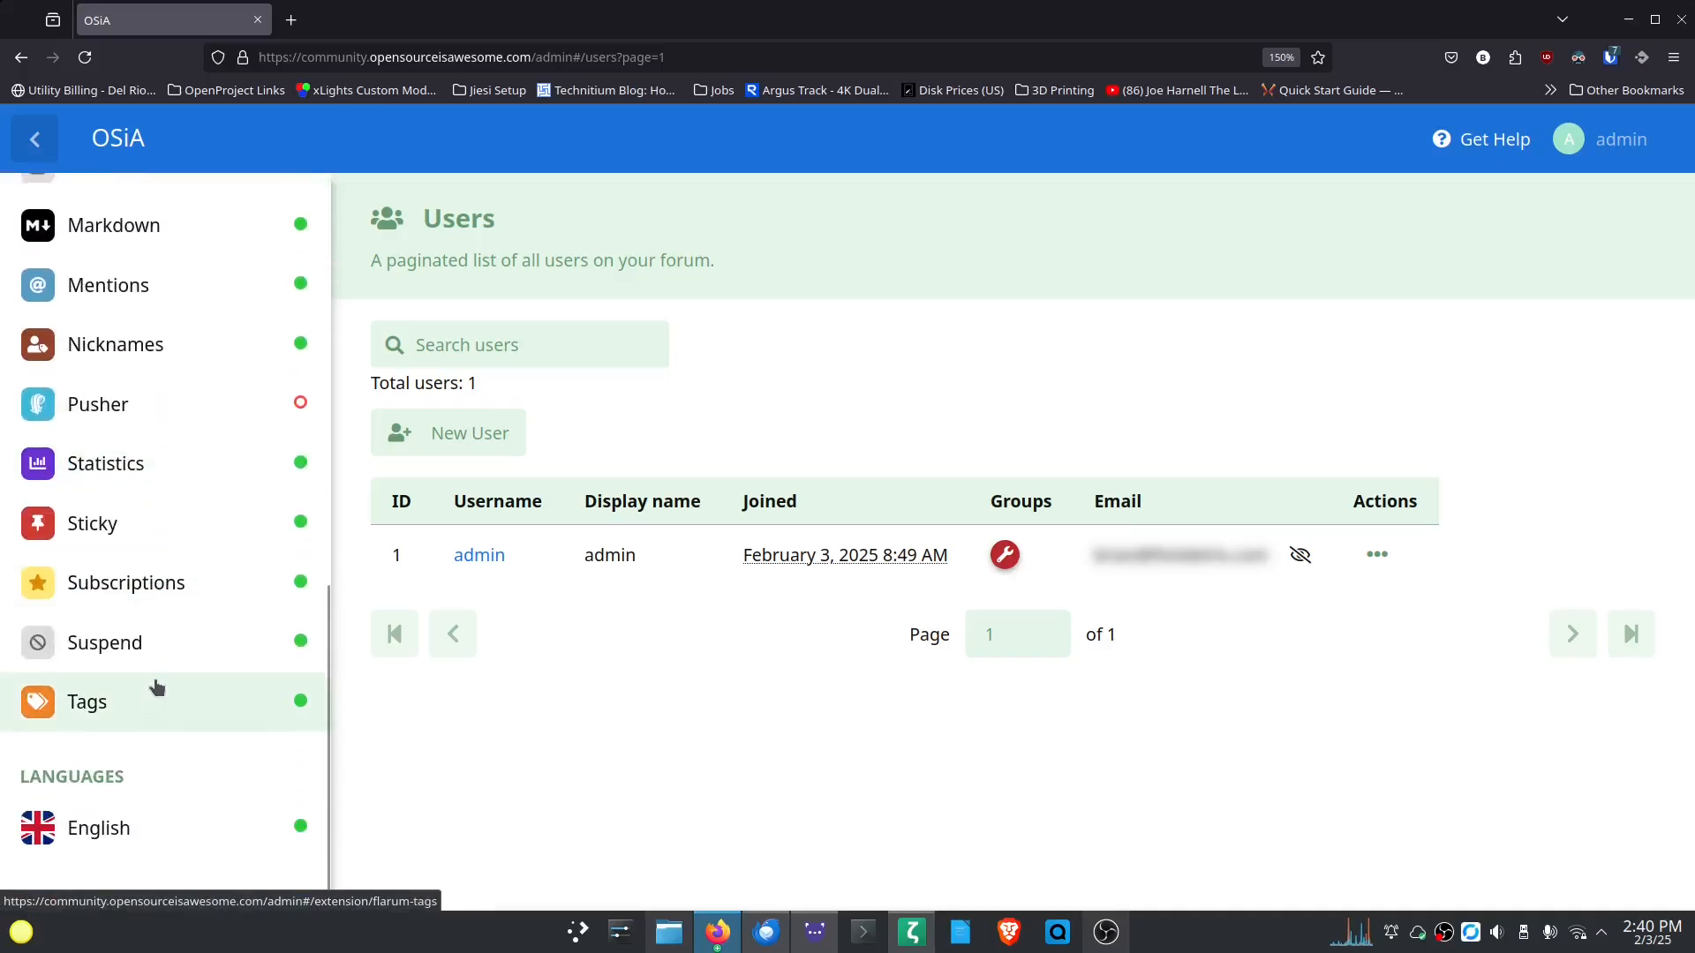
{"action": "scroll", "coordinate": [158, 697], "scroll_direction": "up", "scroll_amount": 6}
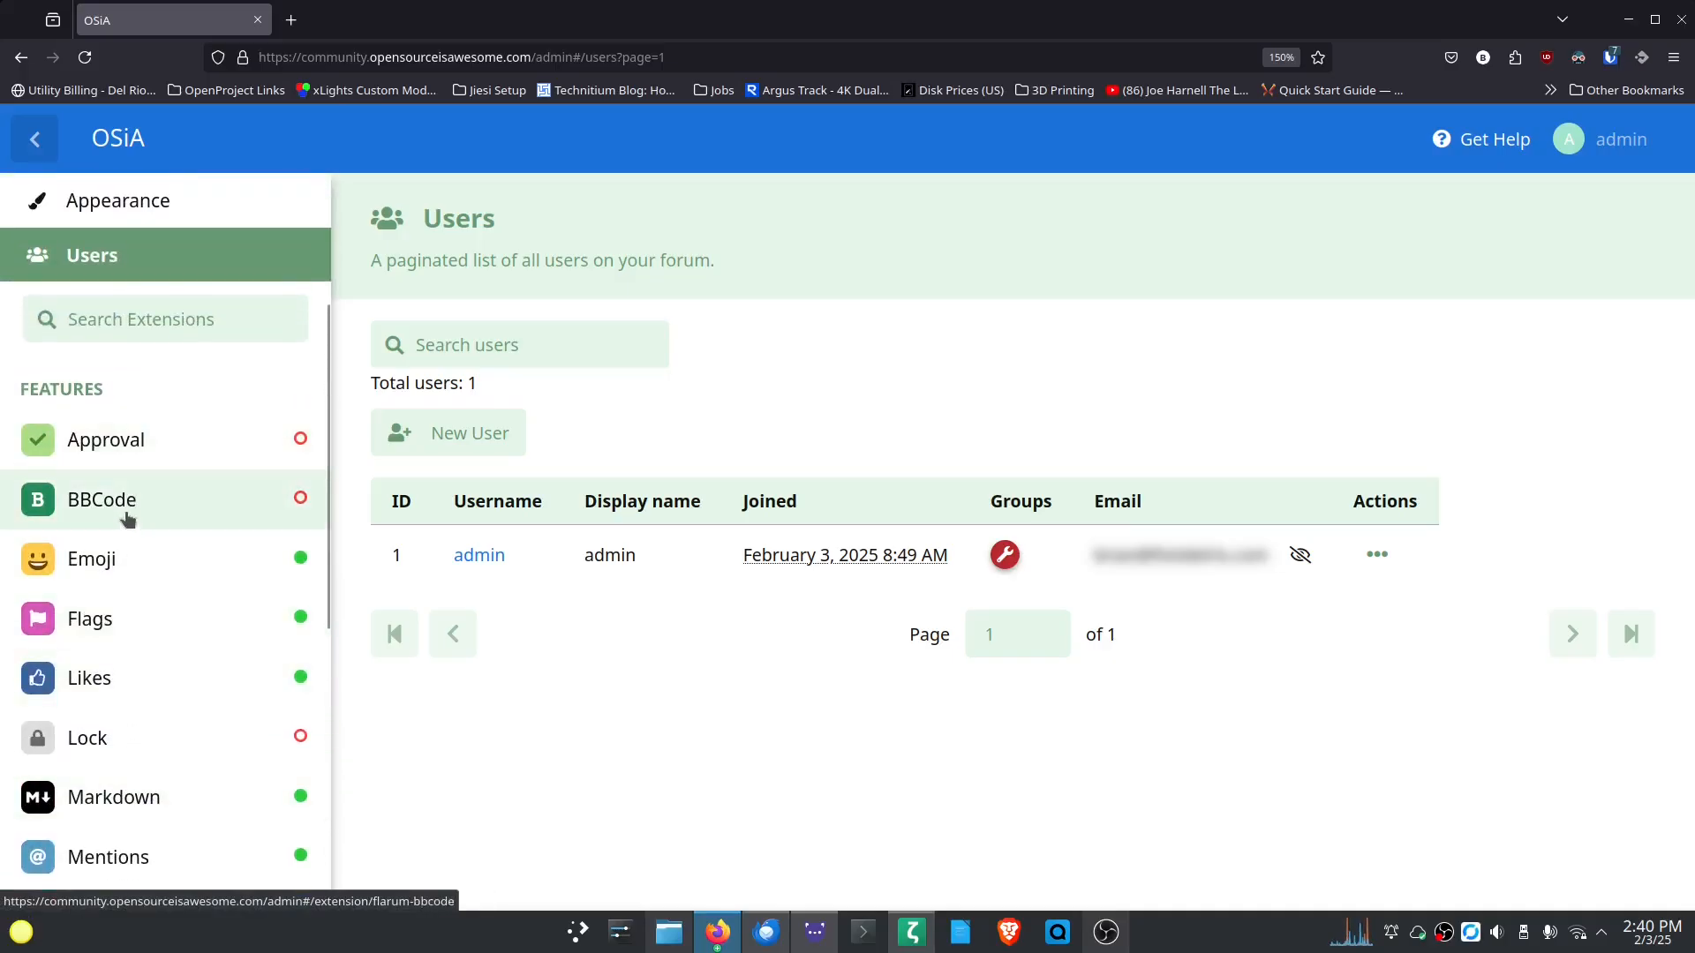
{"action": "scroll", "coordinate": [157, 737], "scroll_direction": "down", "scroll_amount": 8}
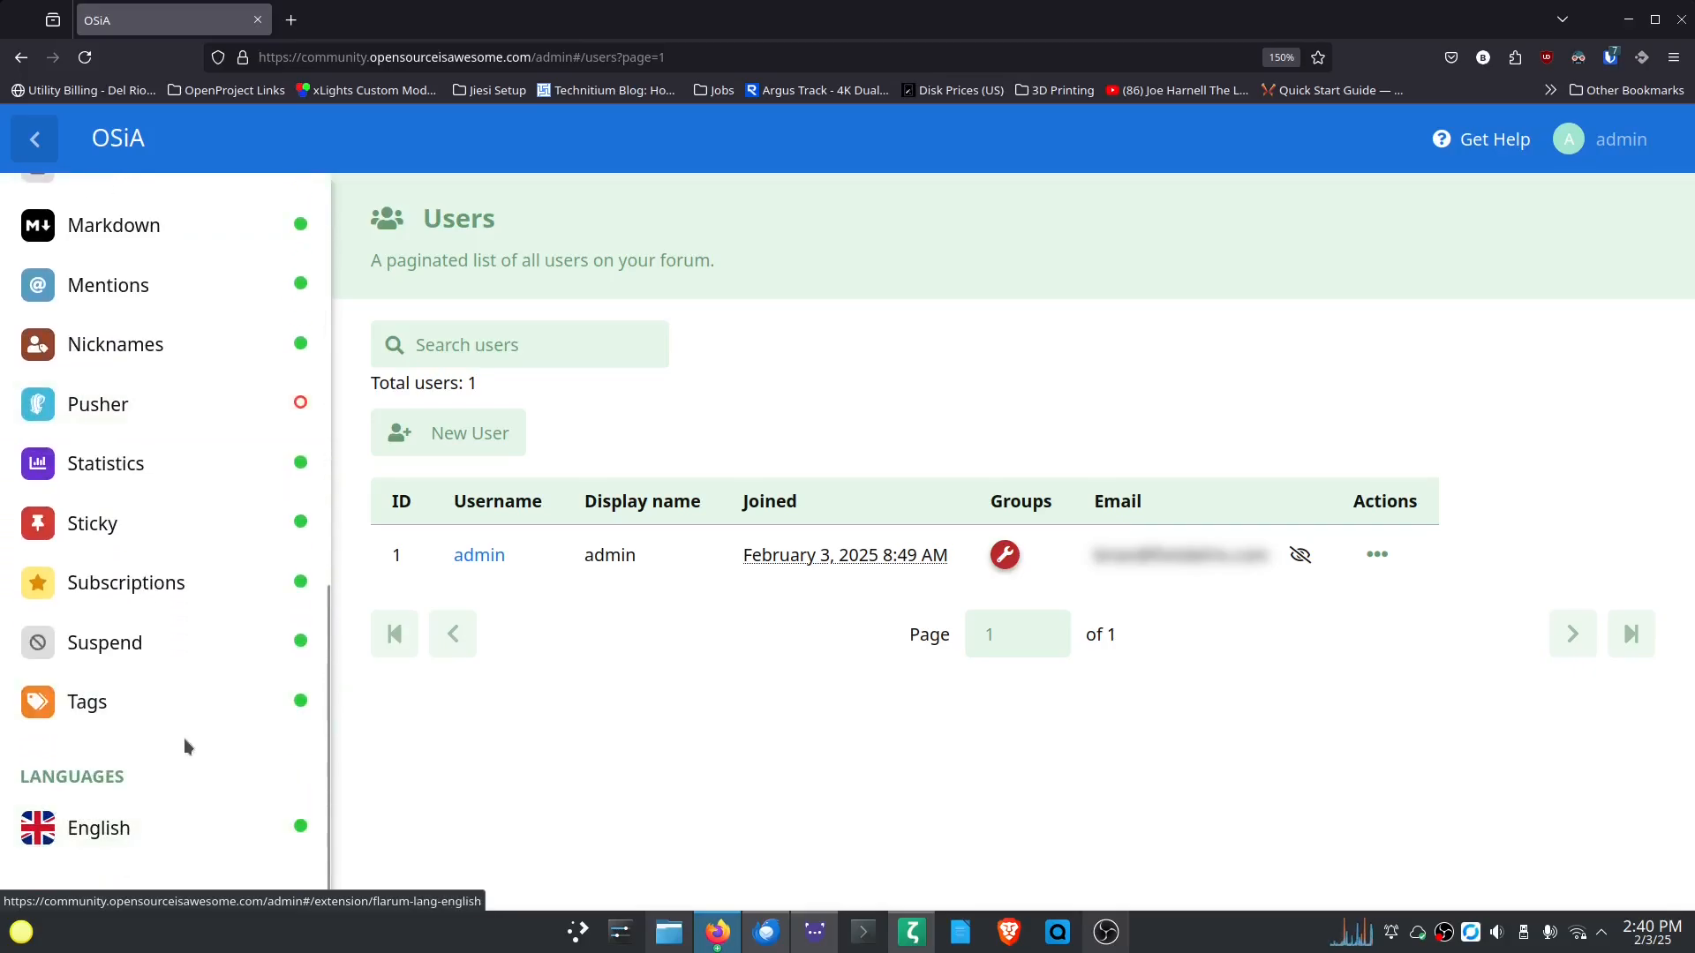
{"action": "scroll", "coordinate": [184, 738], "scroll_direction": "up", "scroll_amount": 10}
{"action": "scroll", "coordinate": [189, 596], "scroll_direction": "down", "scroll_amount": 4}
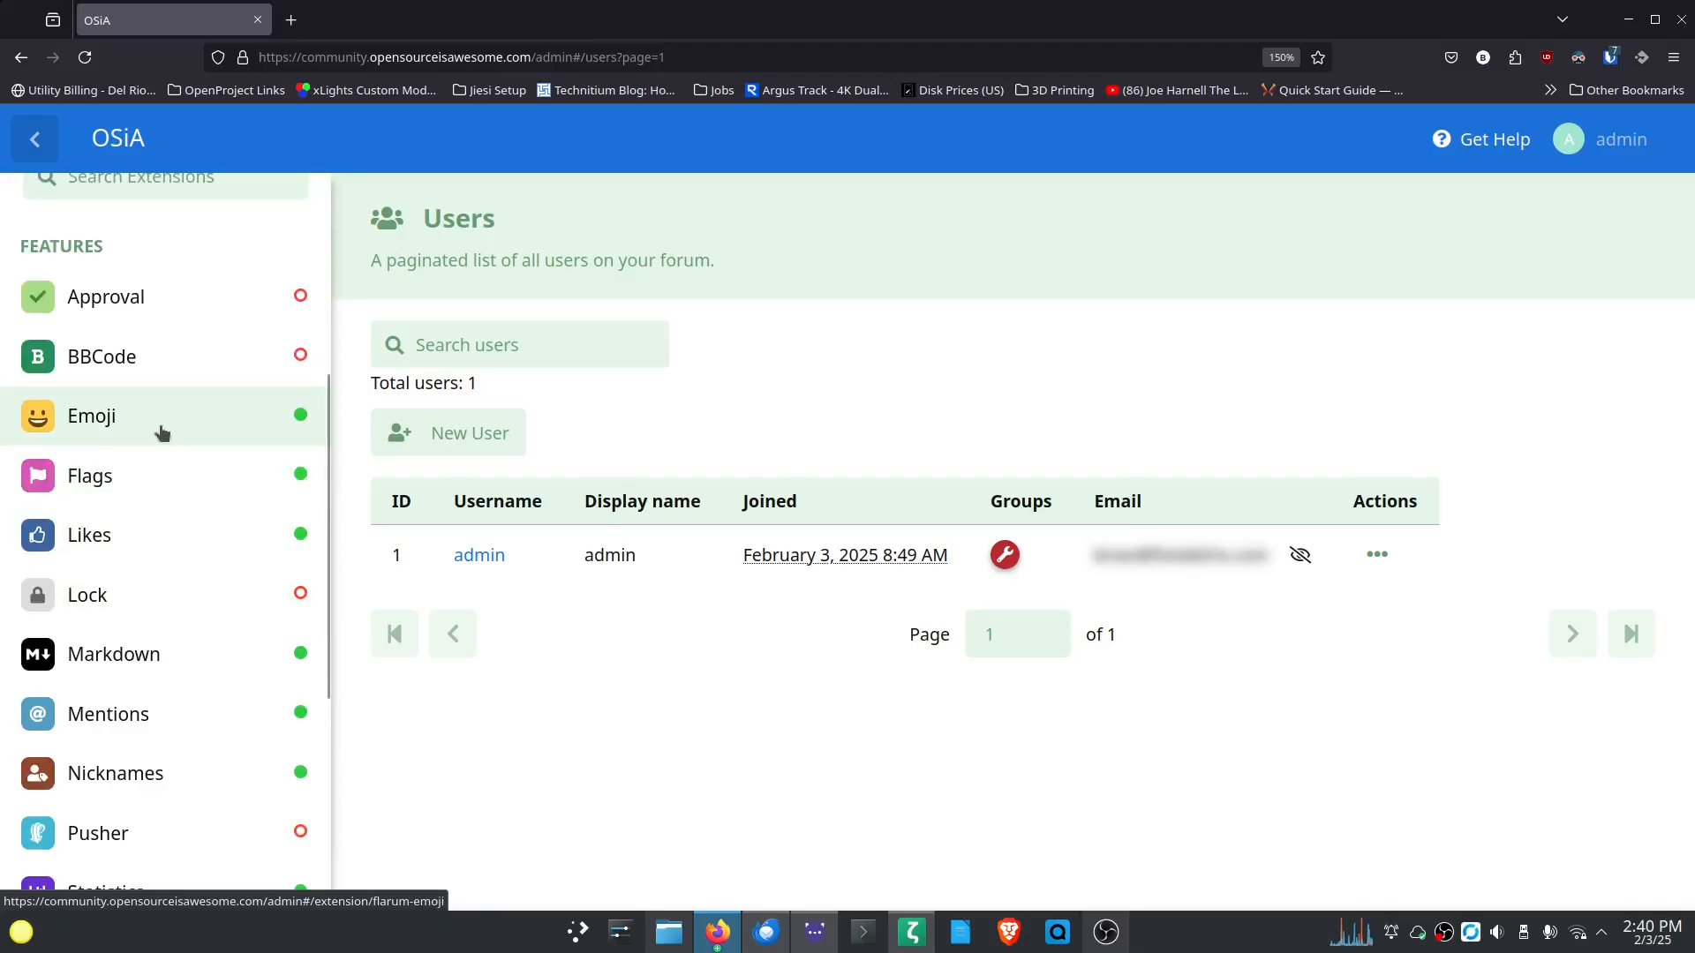
Check the Emoji page, then Flags permissions: Members may flag posts, Admins and Mods view flags.
{"action": "left_click", "coordinate": [162, 432]}
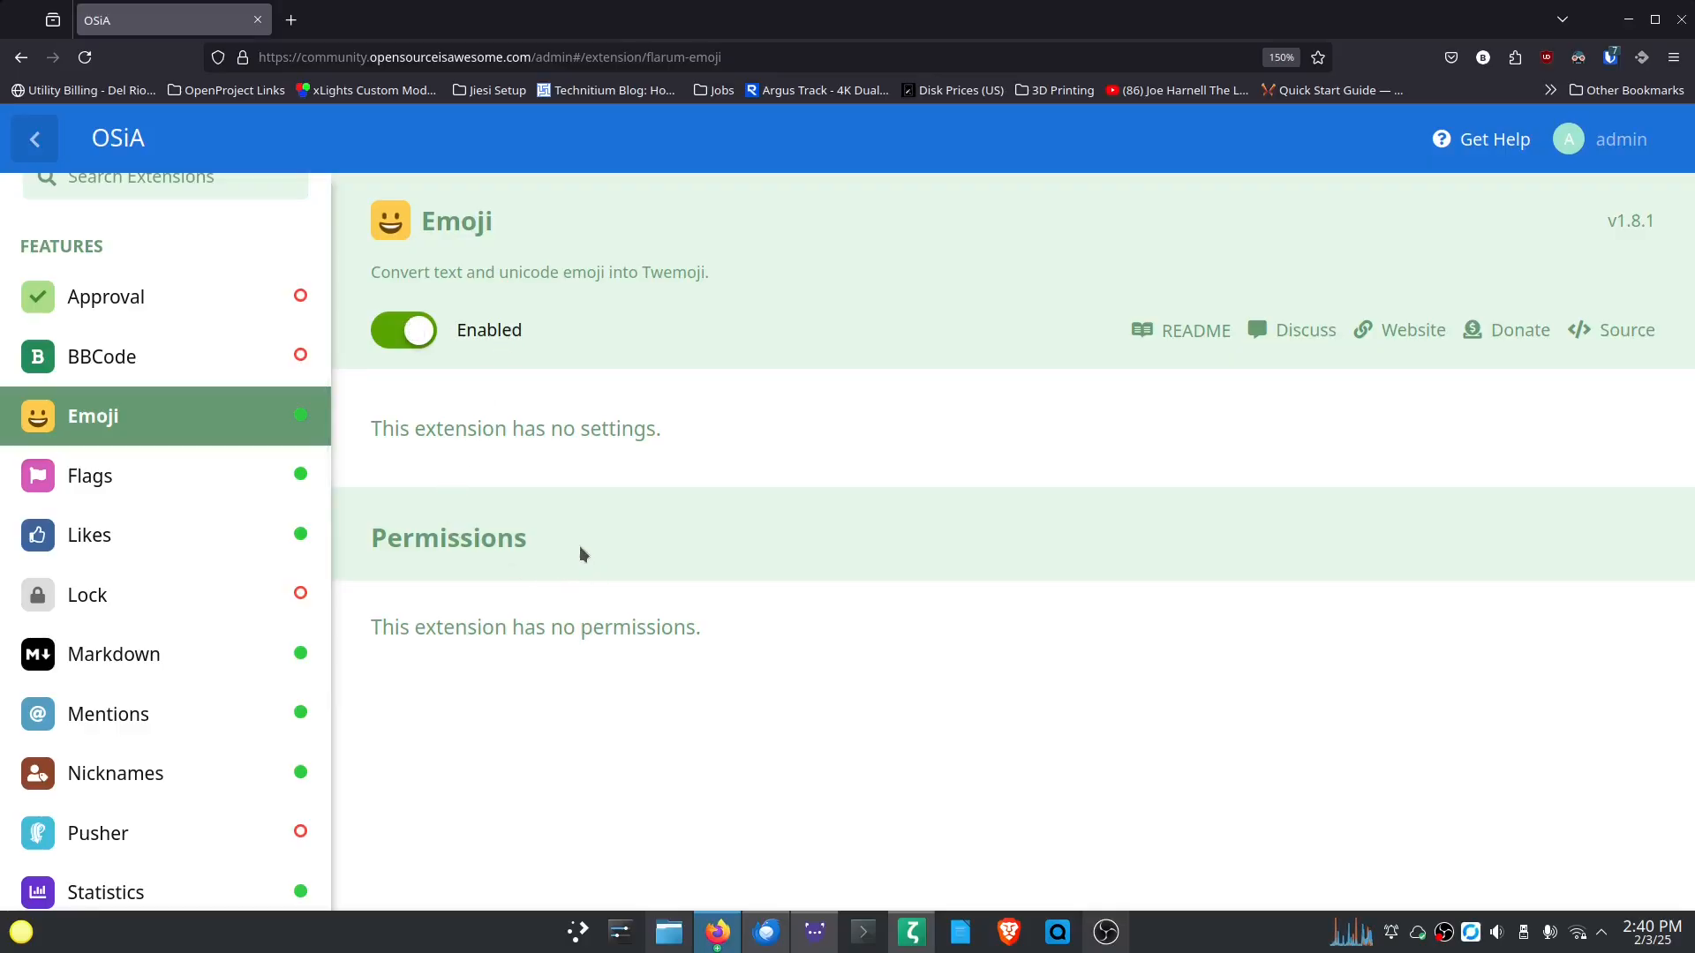
{"action": "left_click", "coordinate": [173, 481]}
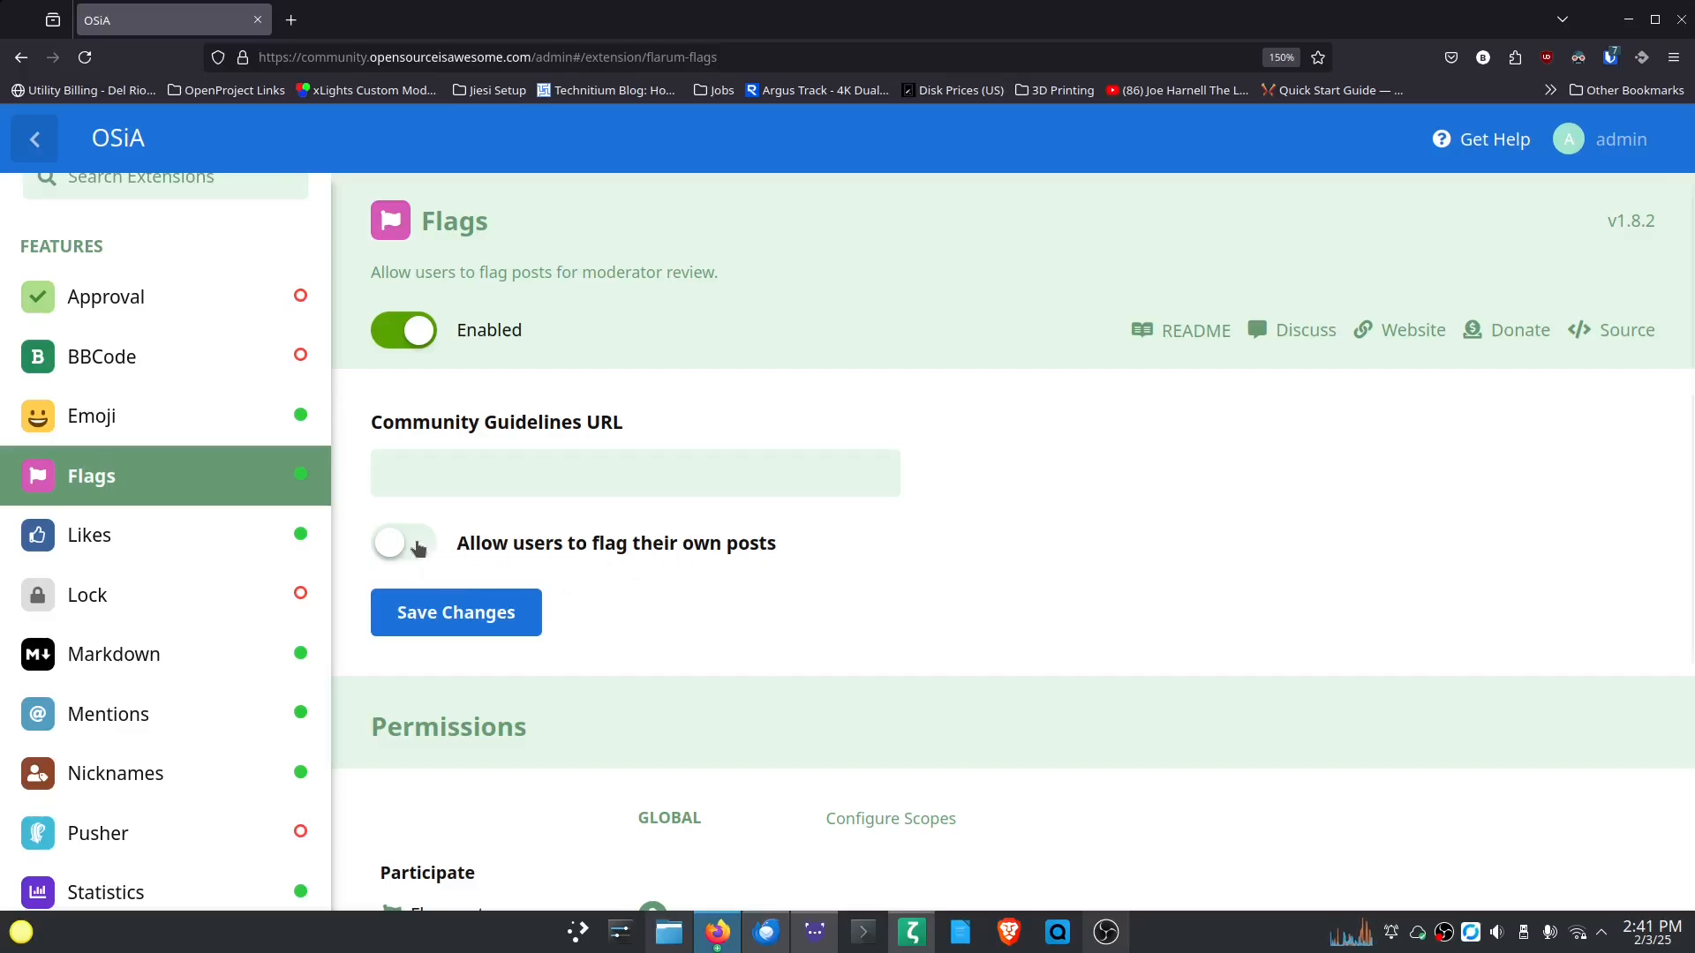
{"action": "scroll", "coordinate": [616, 646], "scroll_direction": "down", "scroll_amount": 3}
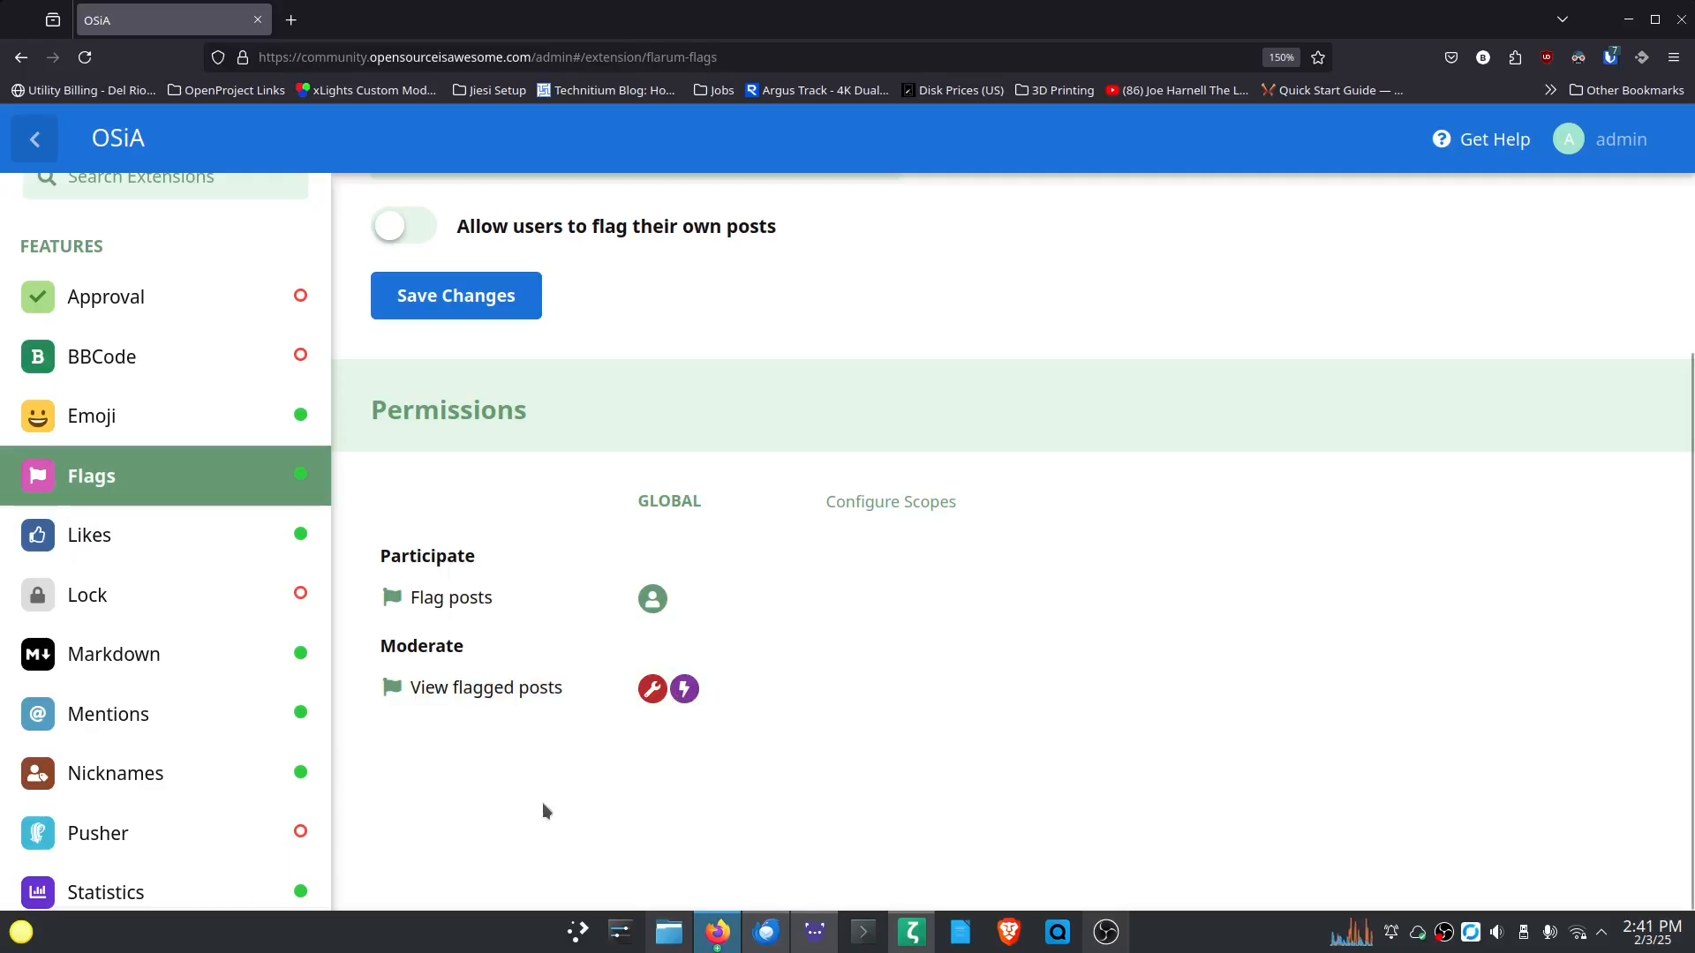
Look over the Likes extension page, then move on to the still-disabled Lock extension.
{"action": "left_click", "coordinate": [197, 540]}
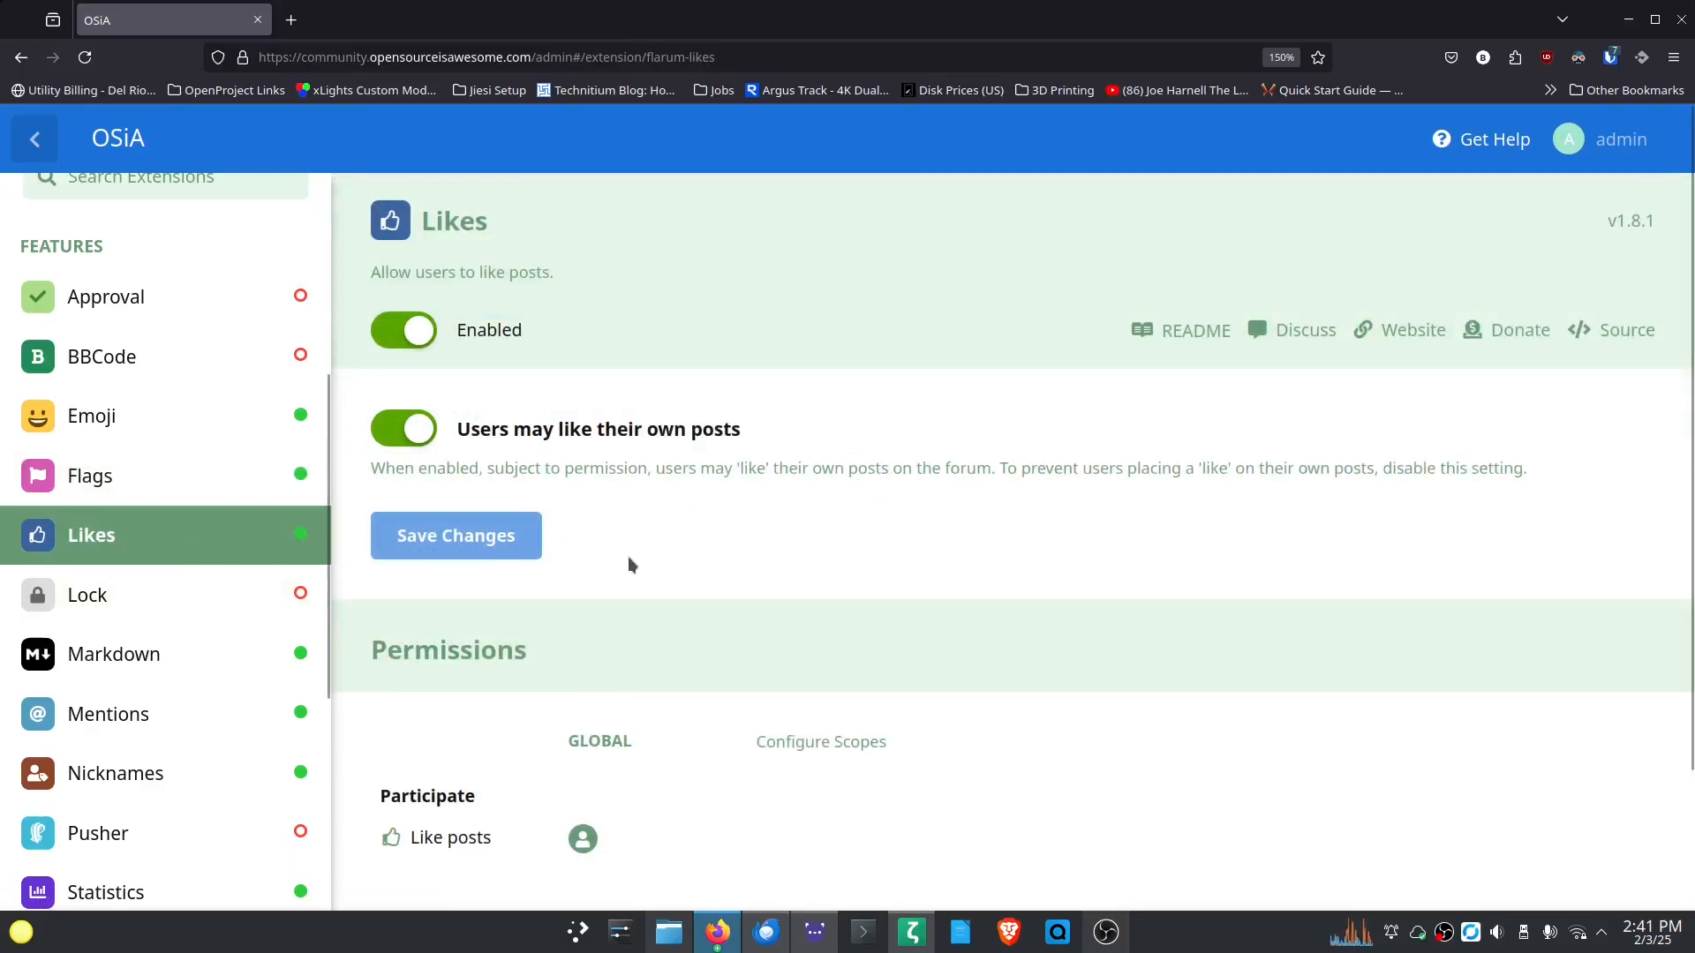
{"action": "scroll", "coordinate": [628, 565], "scroll_direction": "down", "scroll_amount": 2}
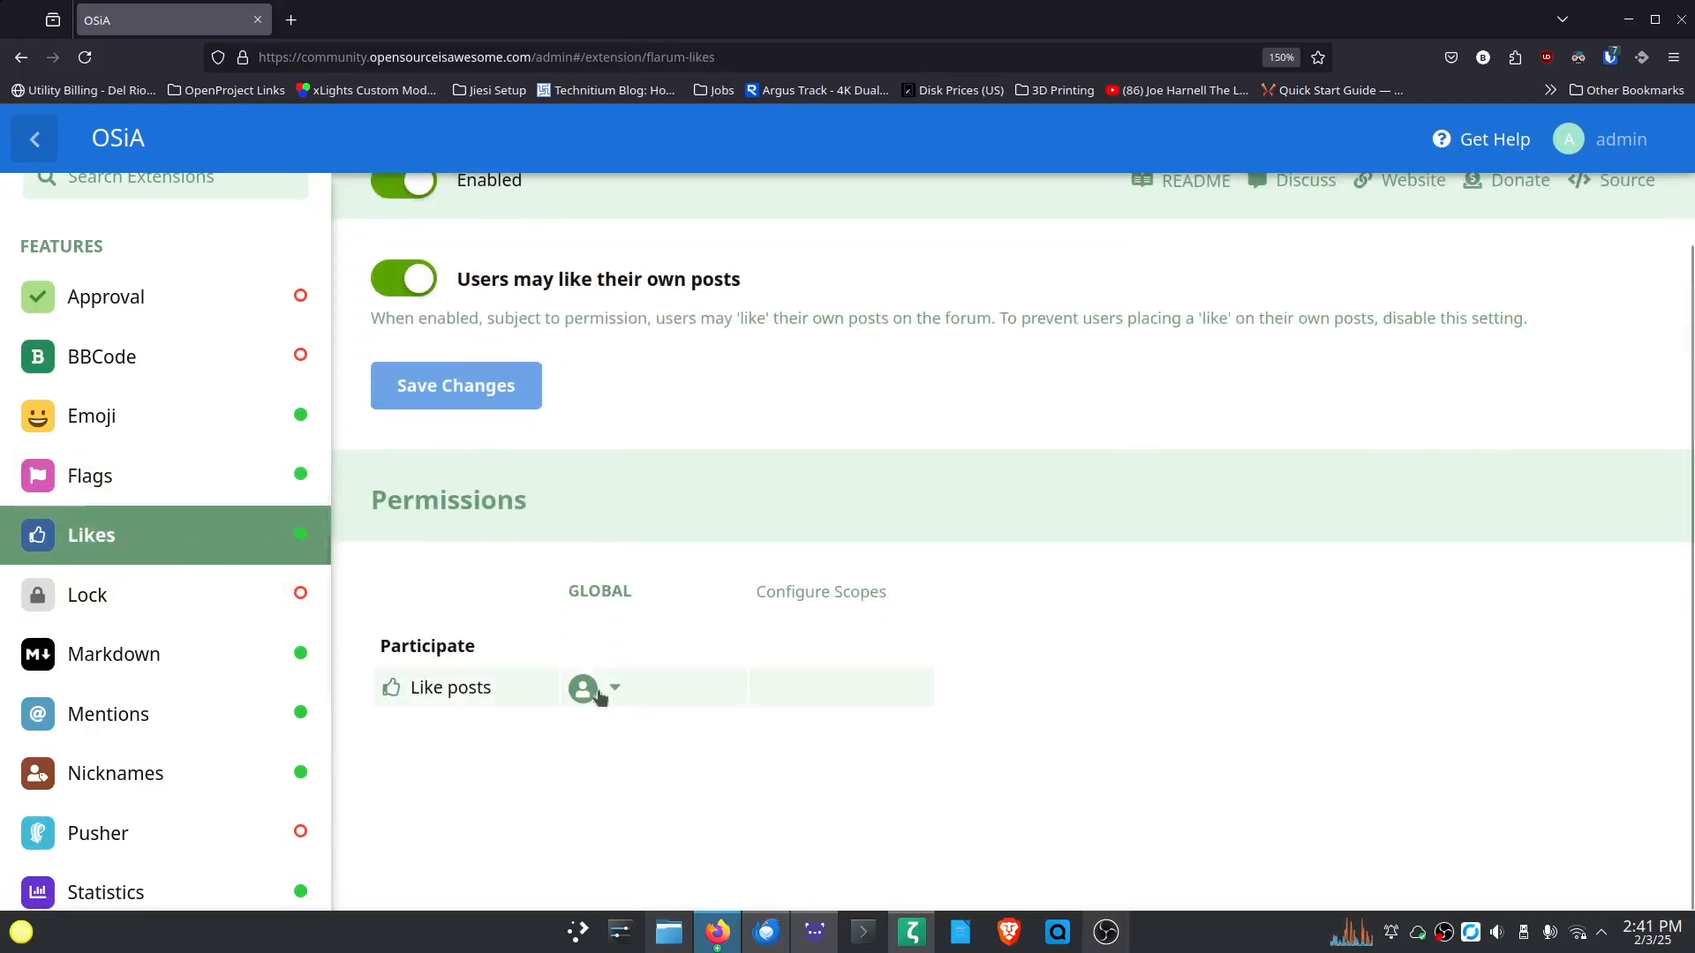
{"action": "scroll", "coordinate": [498, 690], "scroll_direction": "up", "scroll_amount": 2}
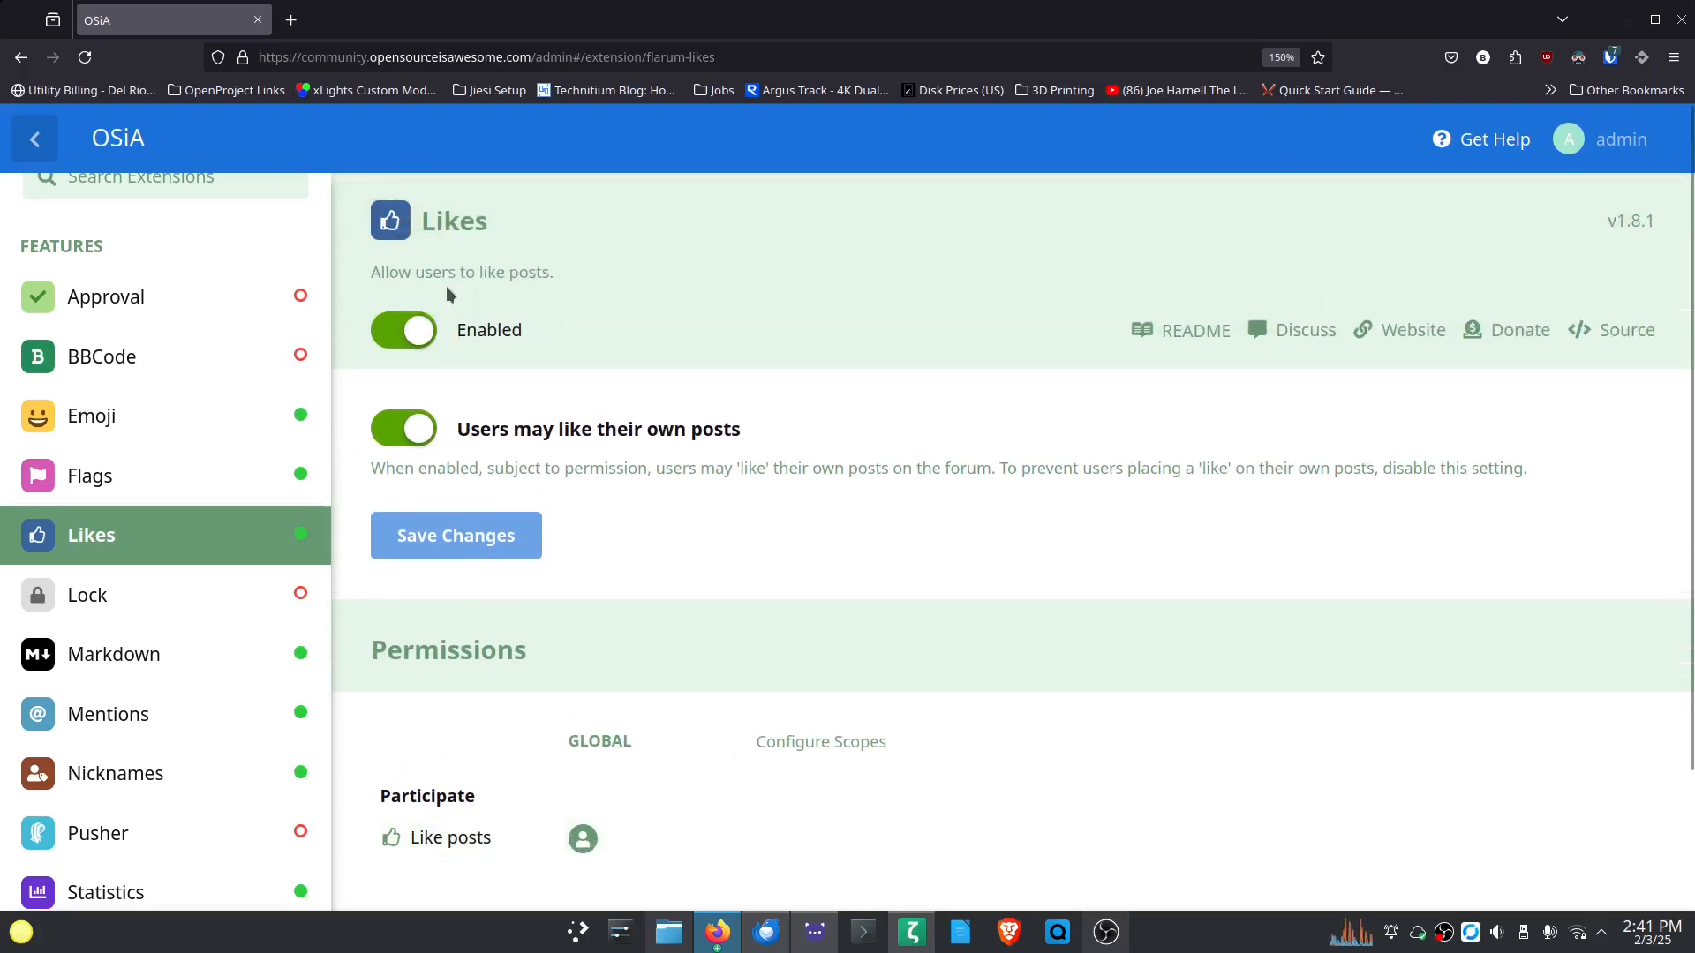
{"action": "left_click", "coordinate": [178, 589]}
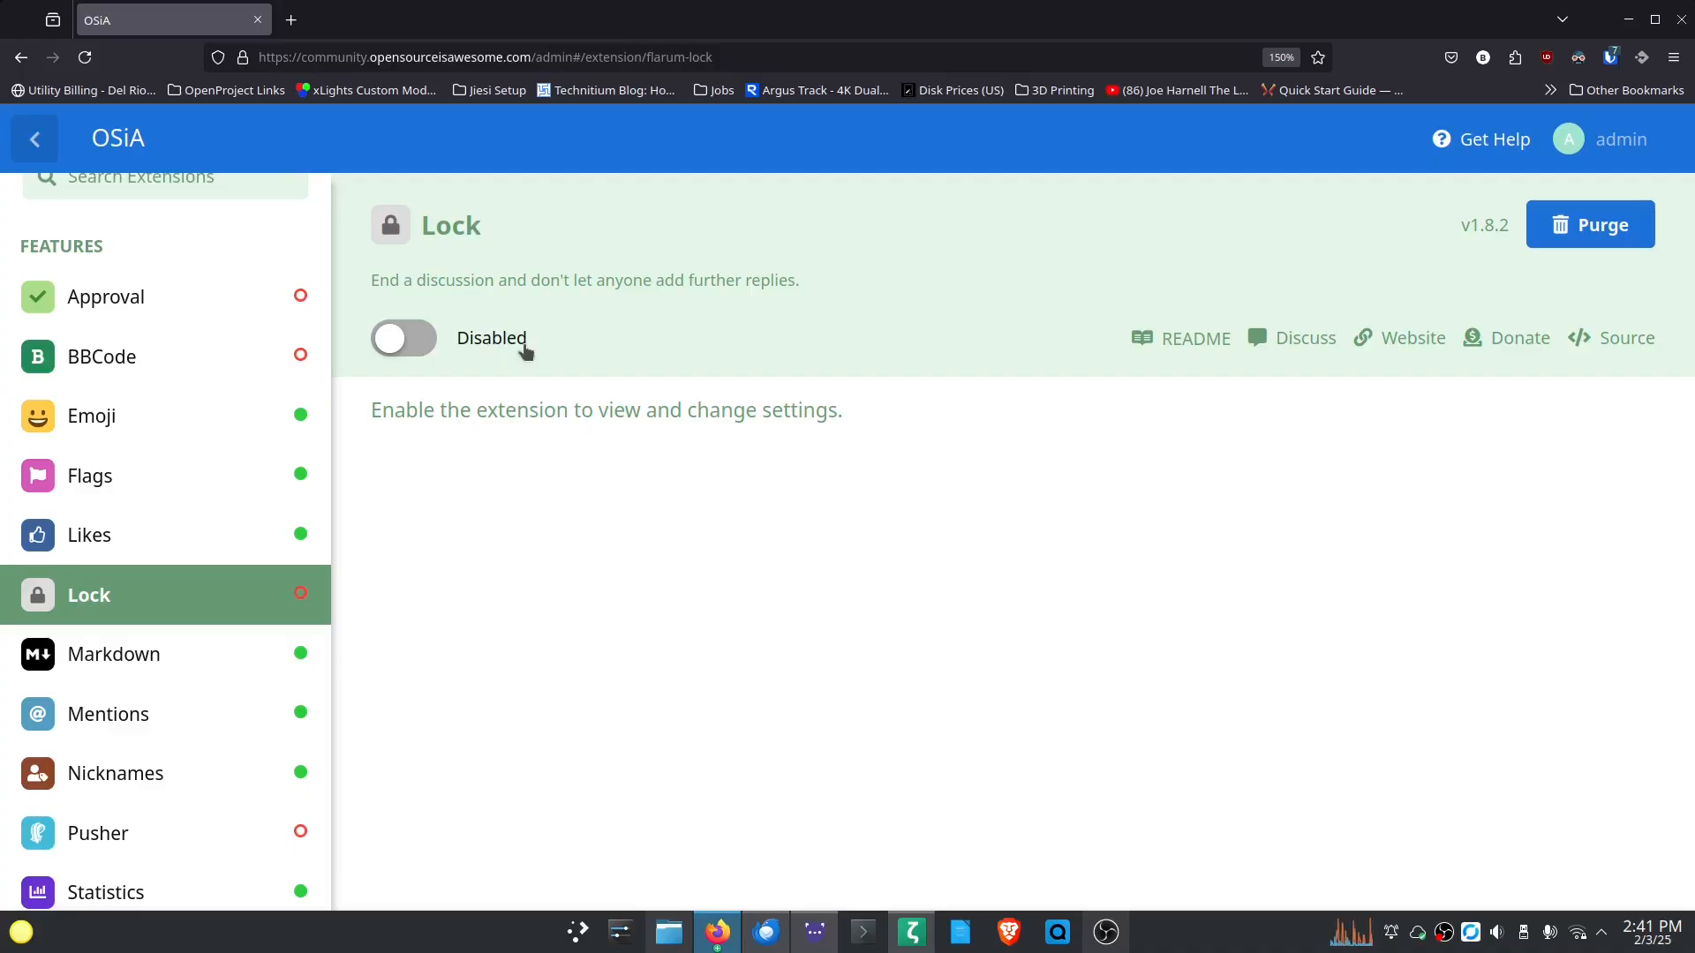
Enable the Lock extension and add Level 2s to the groups allowed to lock discussions.
{"action": "left_click", "coordinate": [426, 339]}
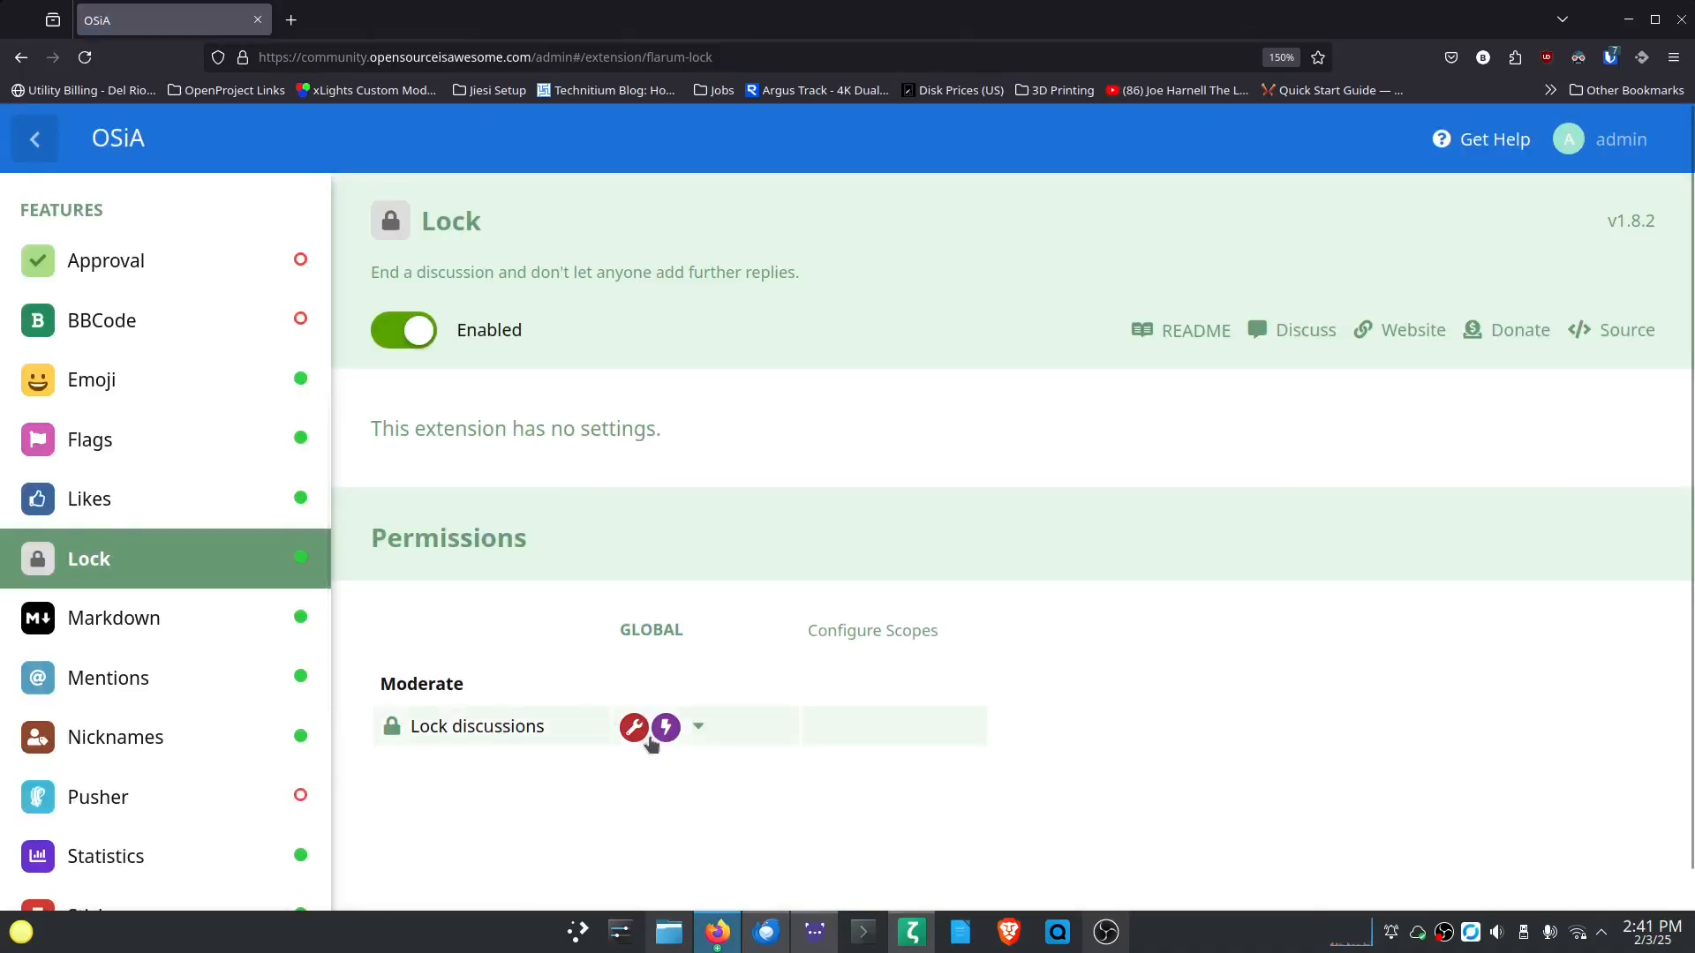
{"action": "left_click", "coordinate": [696, 728]}
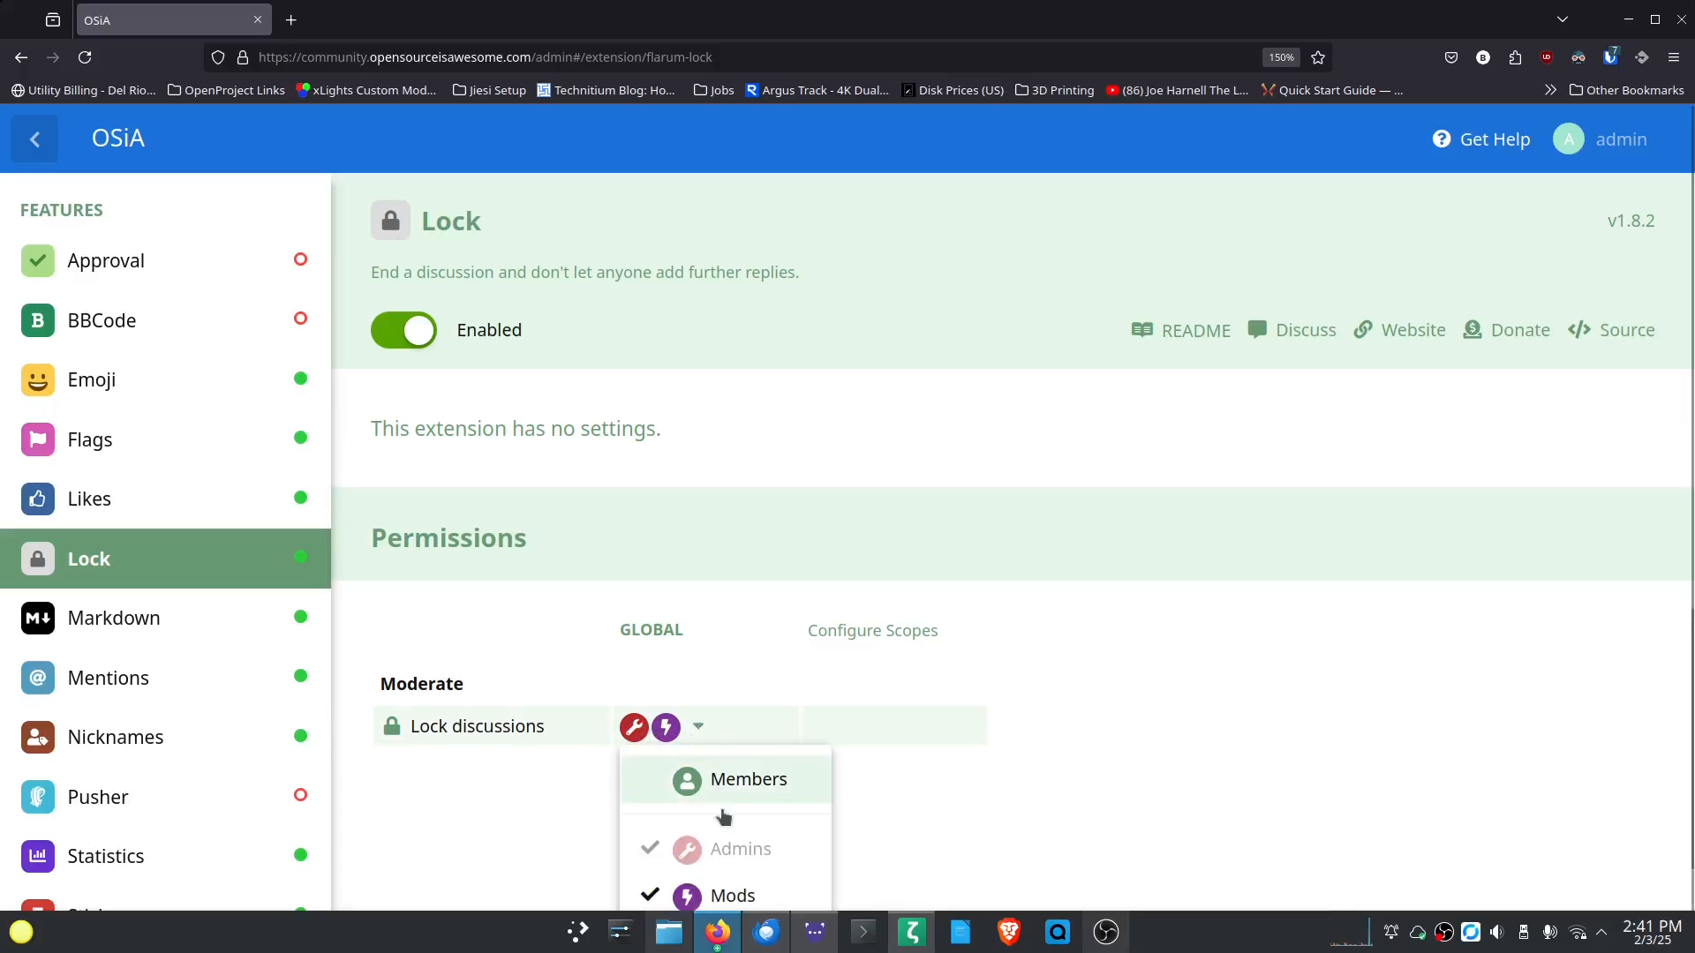
{"action": "scroll", "coordinate": [728, 823], "scroll_direction": "down", "scroll_amount": 2}
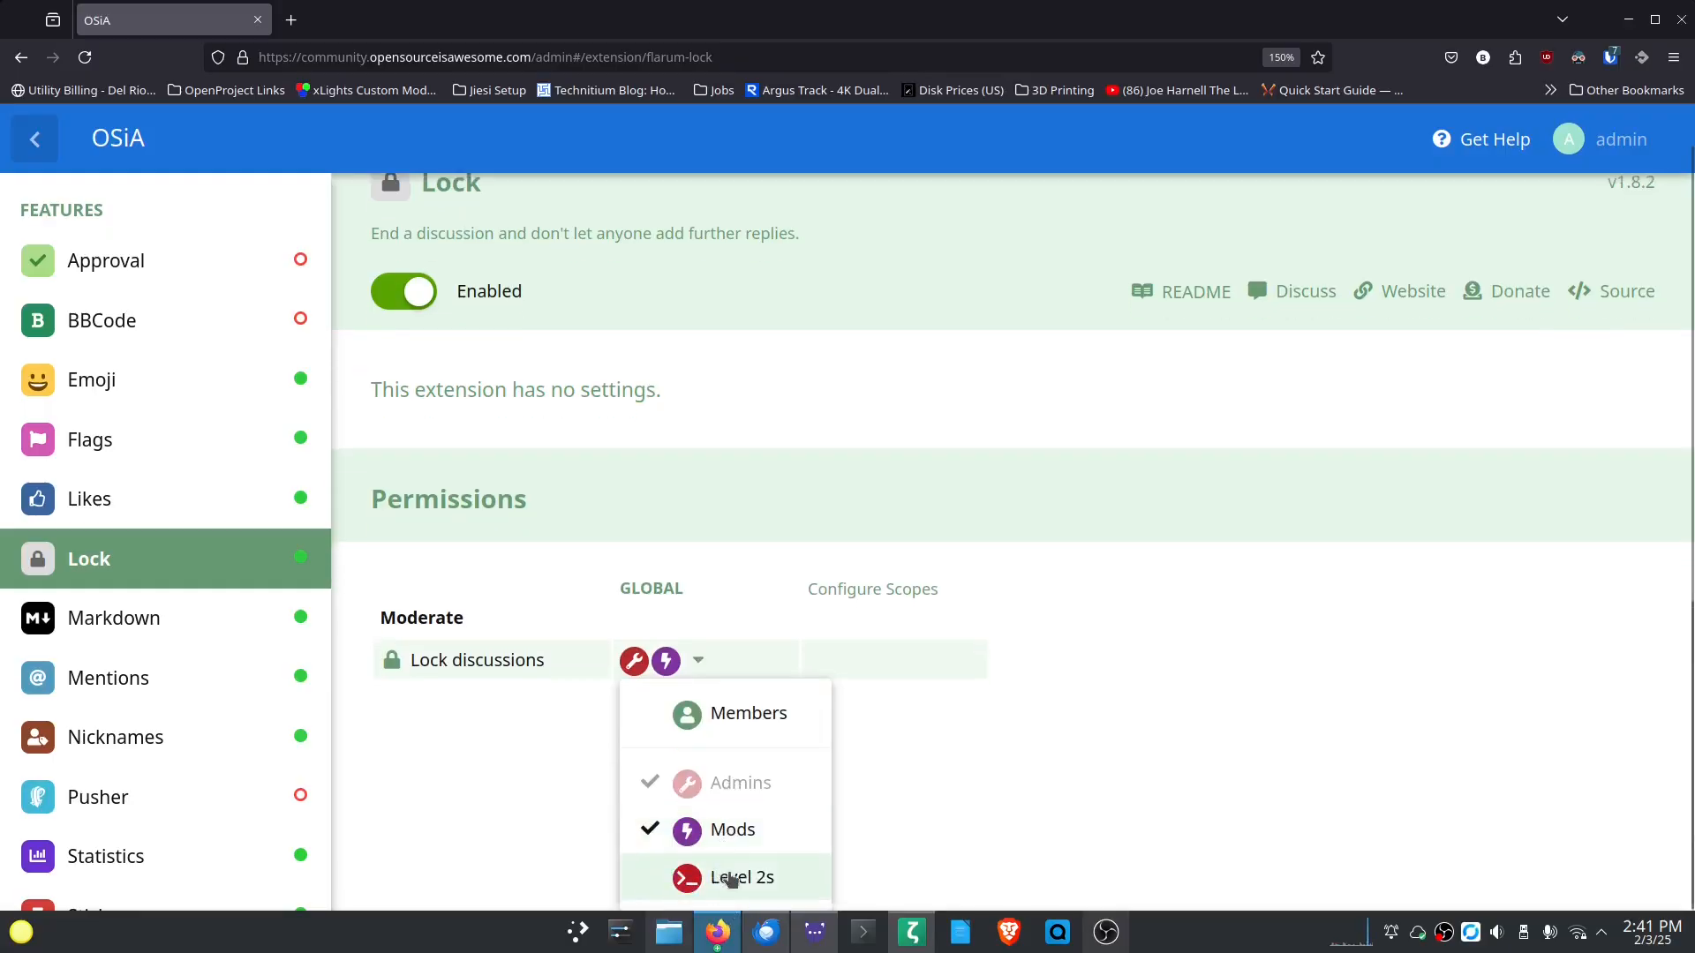
{"action": "left_click", "coordinate": [731, 877]}
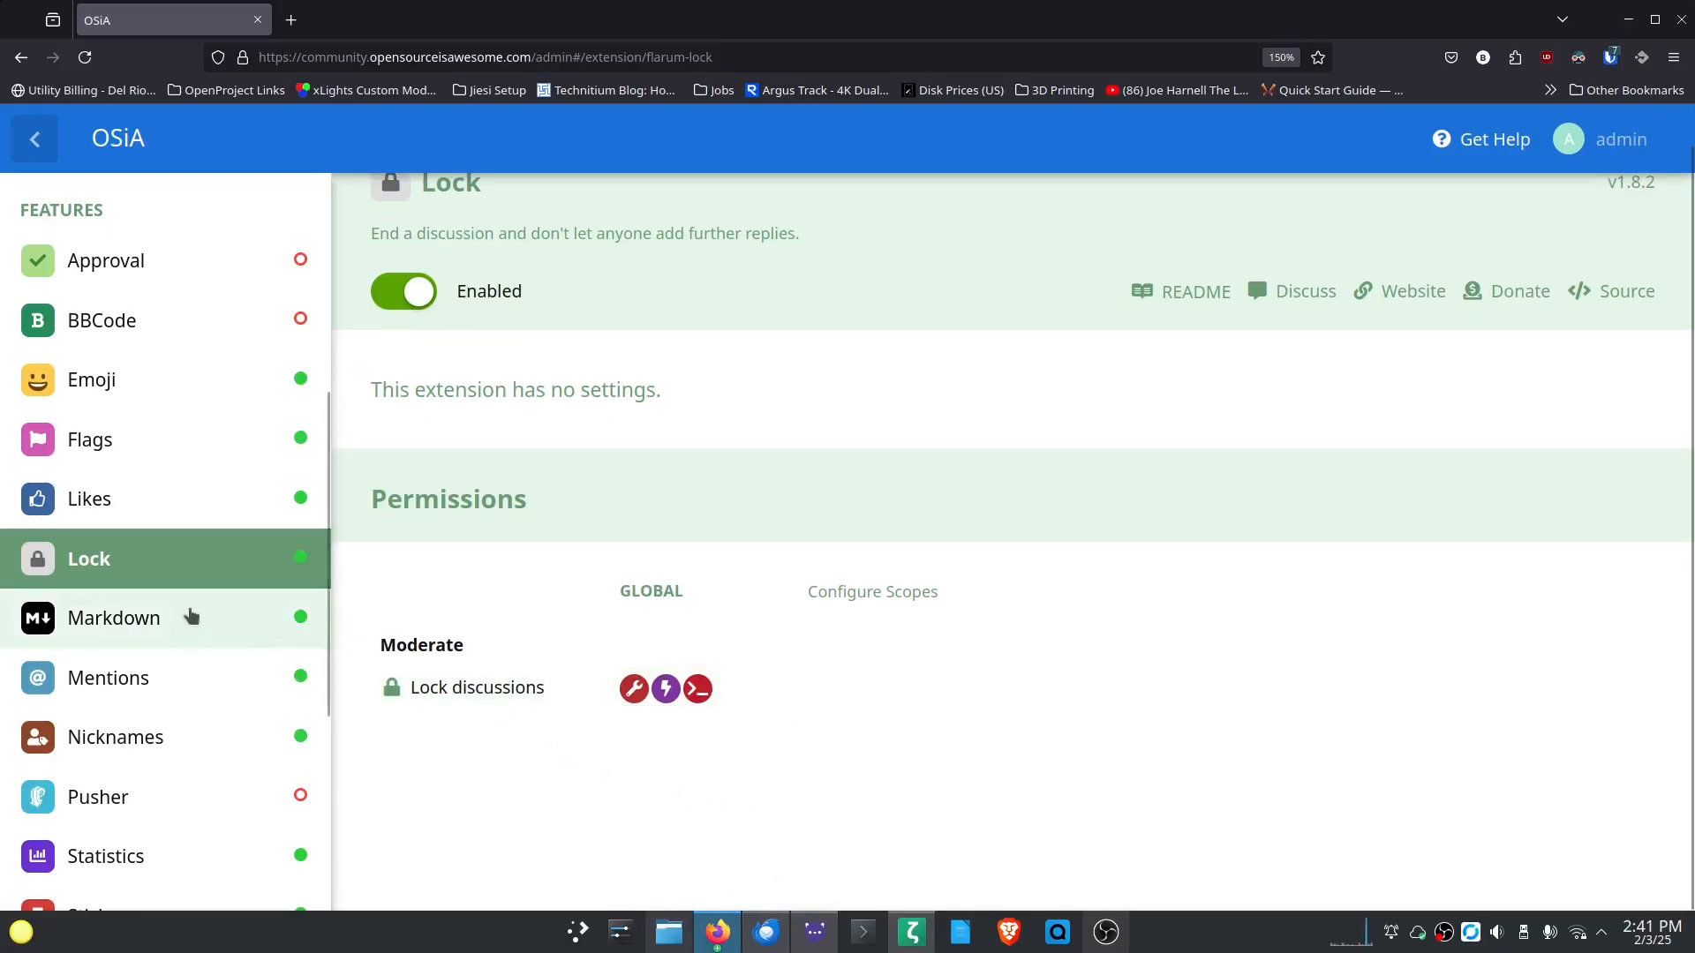
Look over the Markdown and Mentions extension pages.
{"action": "left_click", "coordinate": [179, 630]}
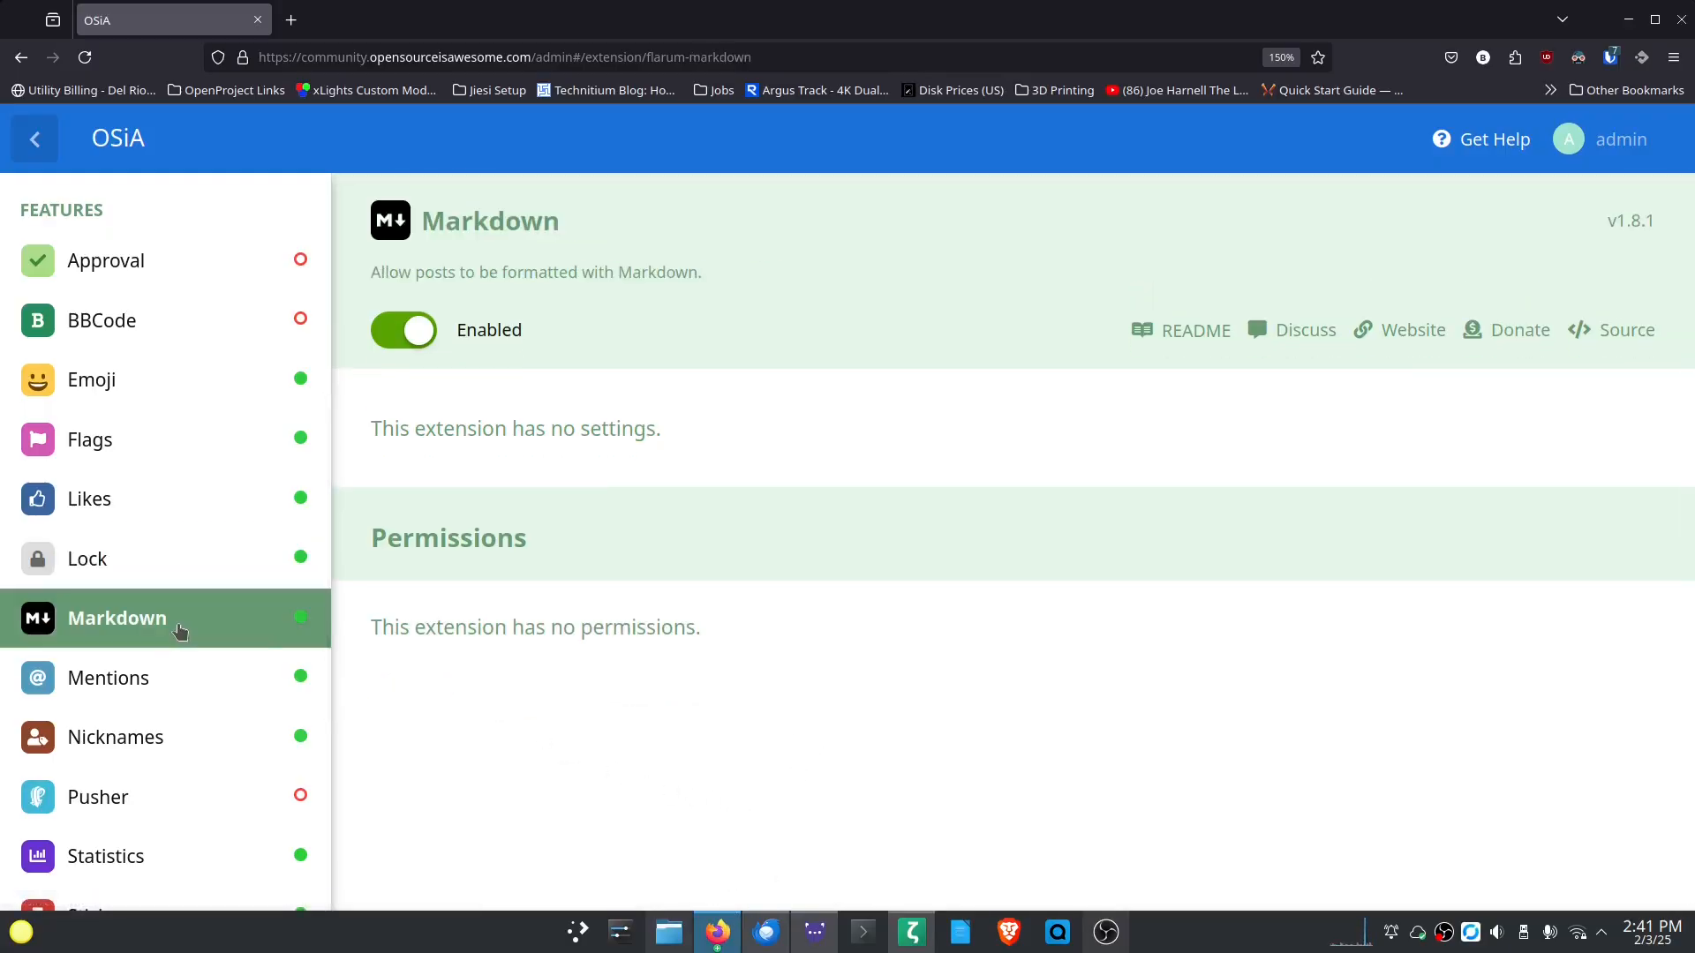
{"action": "scroll", "coordinate": [181, 632], "scroll_direction": "down", "scroll_amount": 2}
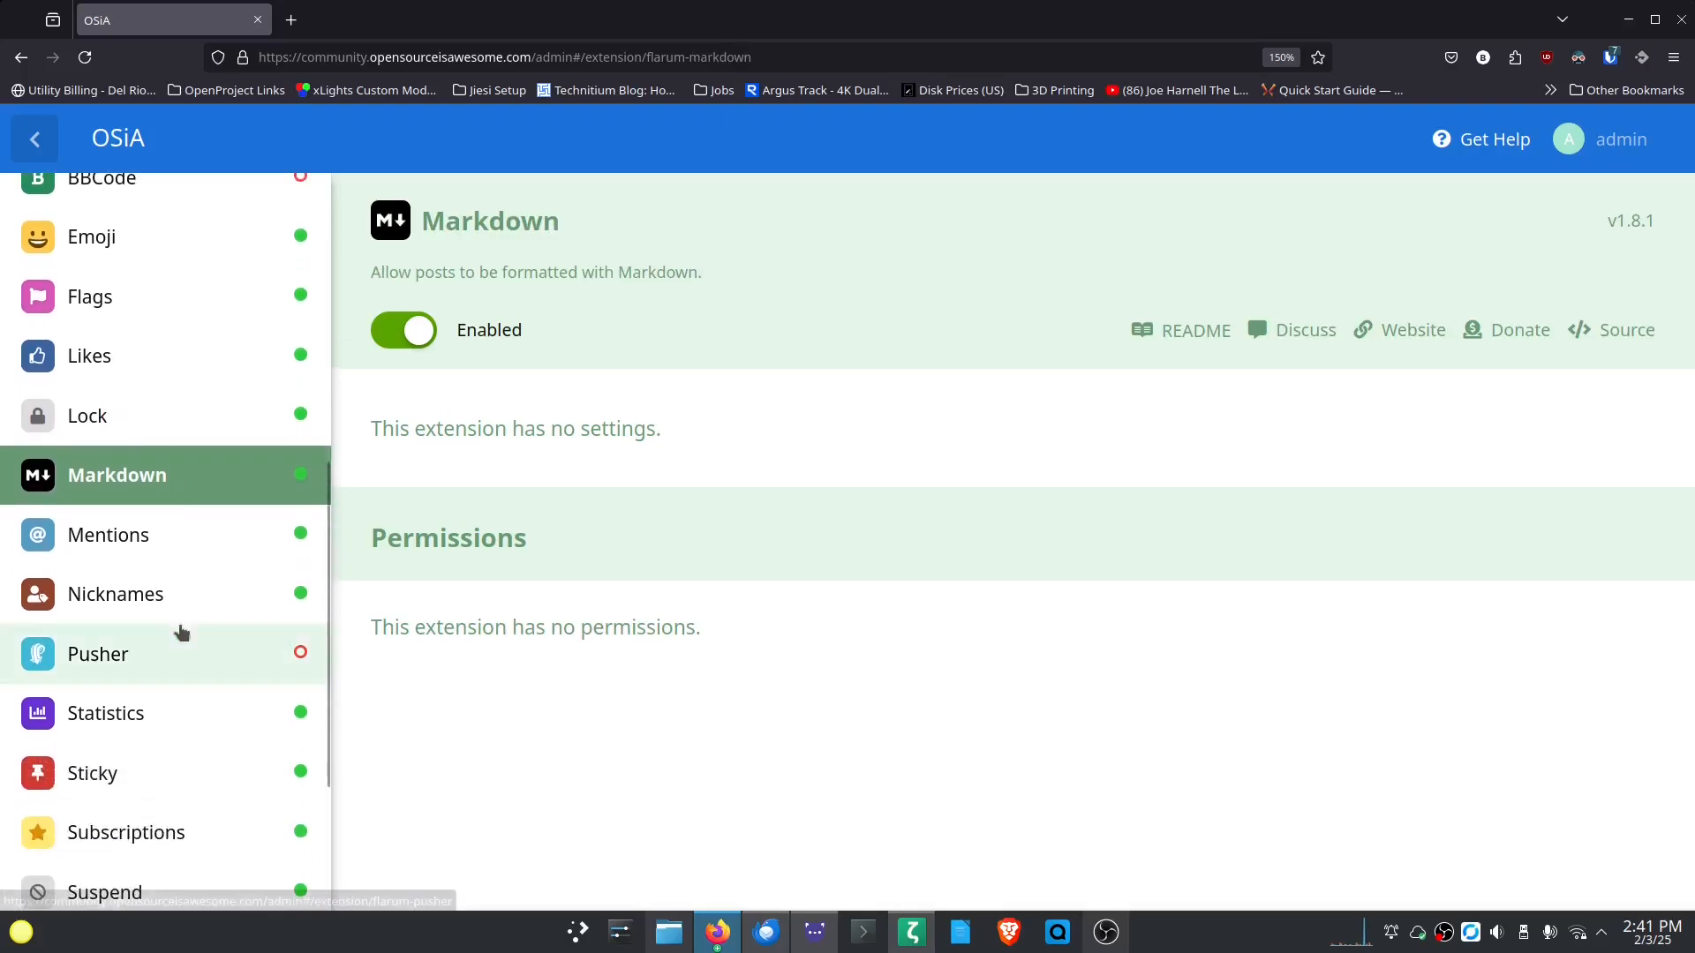
{"action": "left_click", "coordinate": [190, 542]}
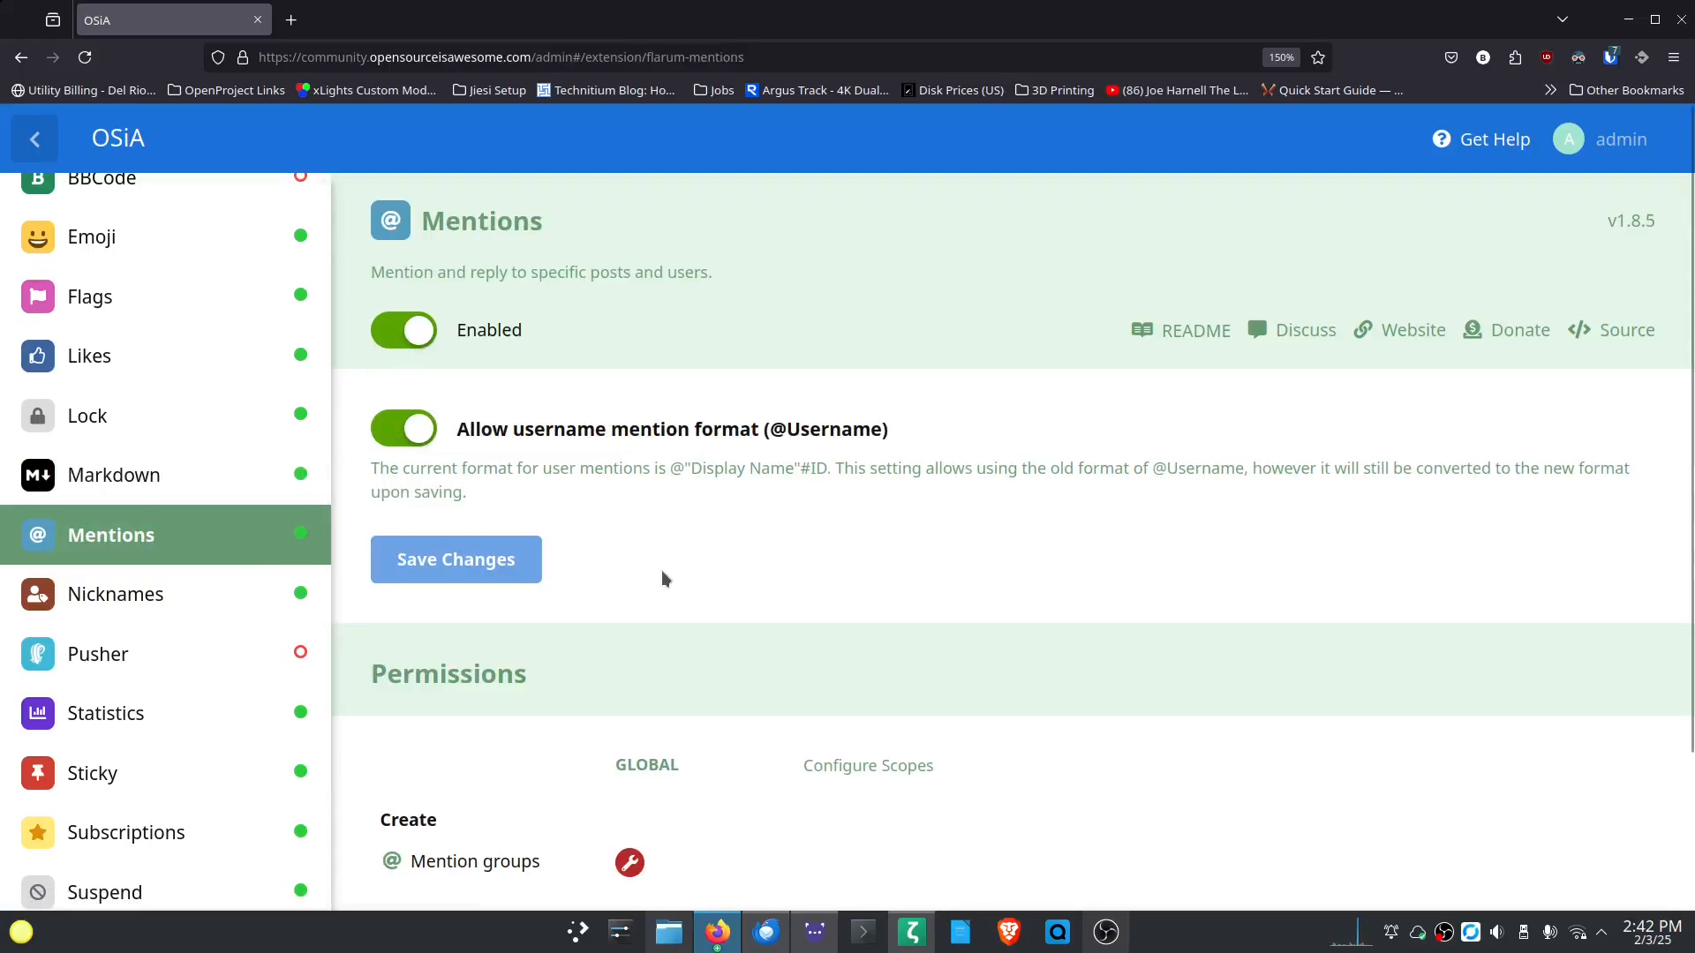
{"action": "scroll", "coordinate": [664, 578], "scroll_direction": "down", "scroll_amount": 2}
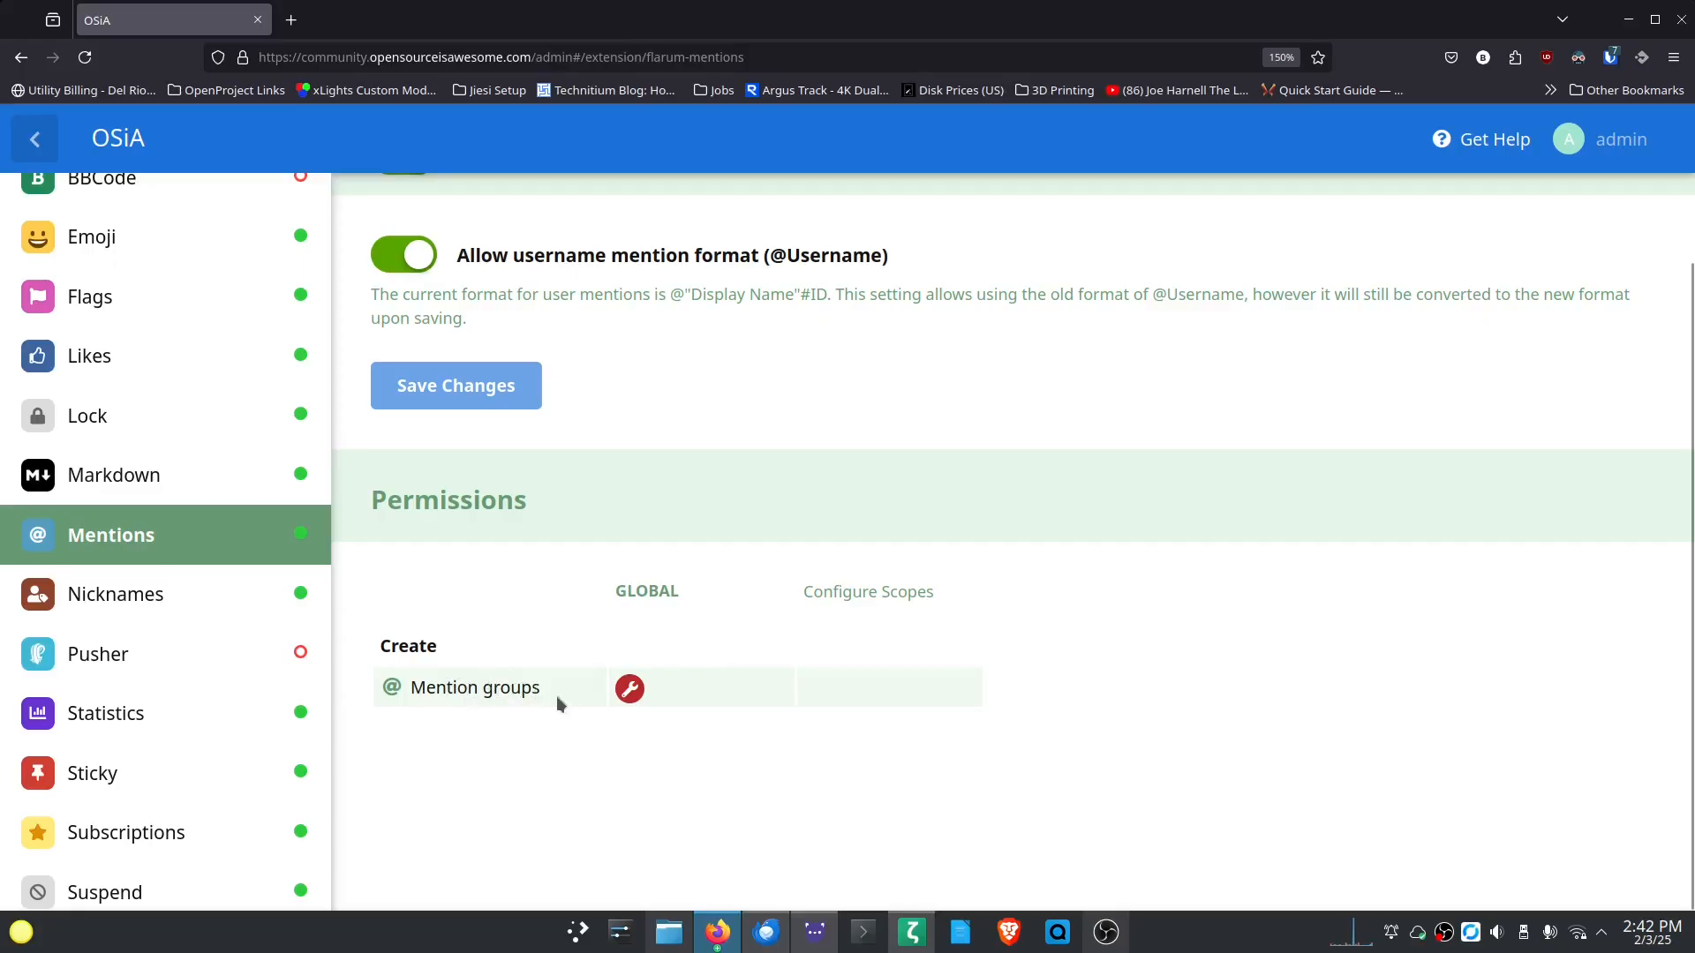
Confirm the Mention groups permission stays Admins-only, then go to the Nicknames page.
{"action": "left_click", "coordinate": [661, 691]}
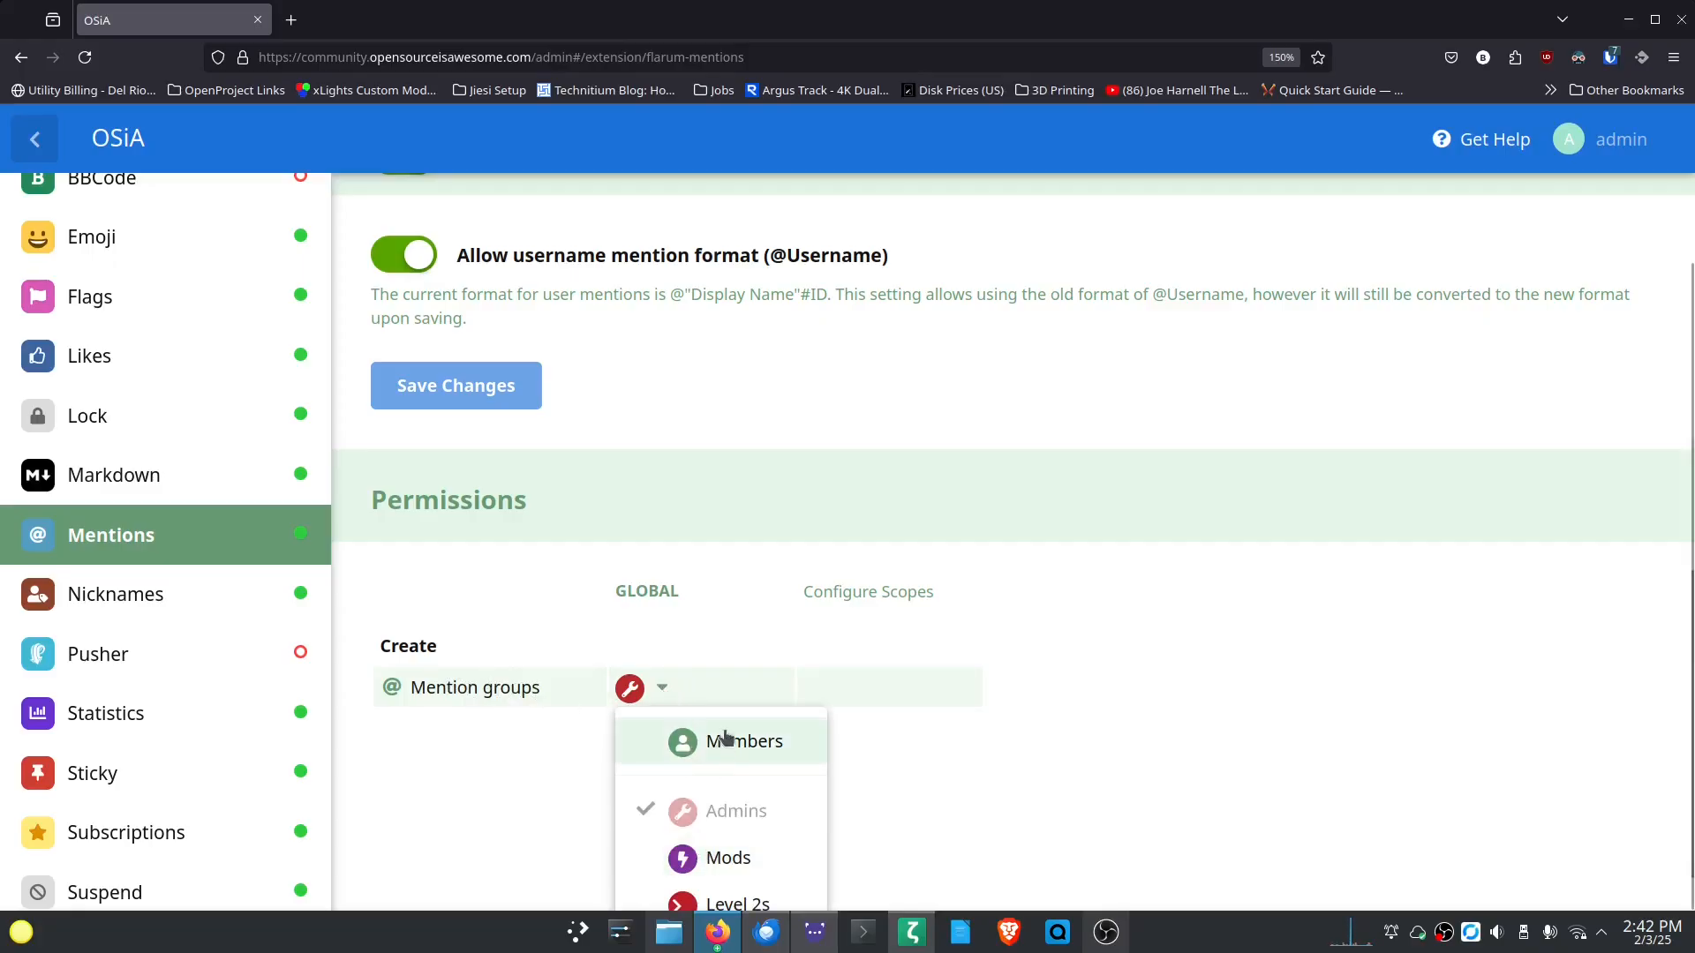
{"action": "left_click", "coordinate": [918, 719]}
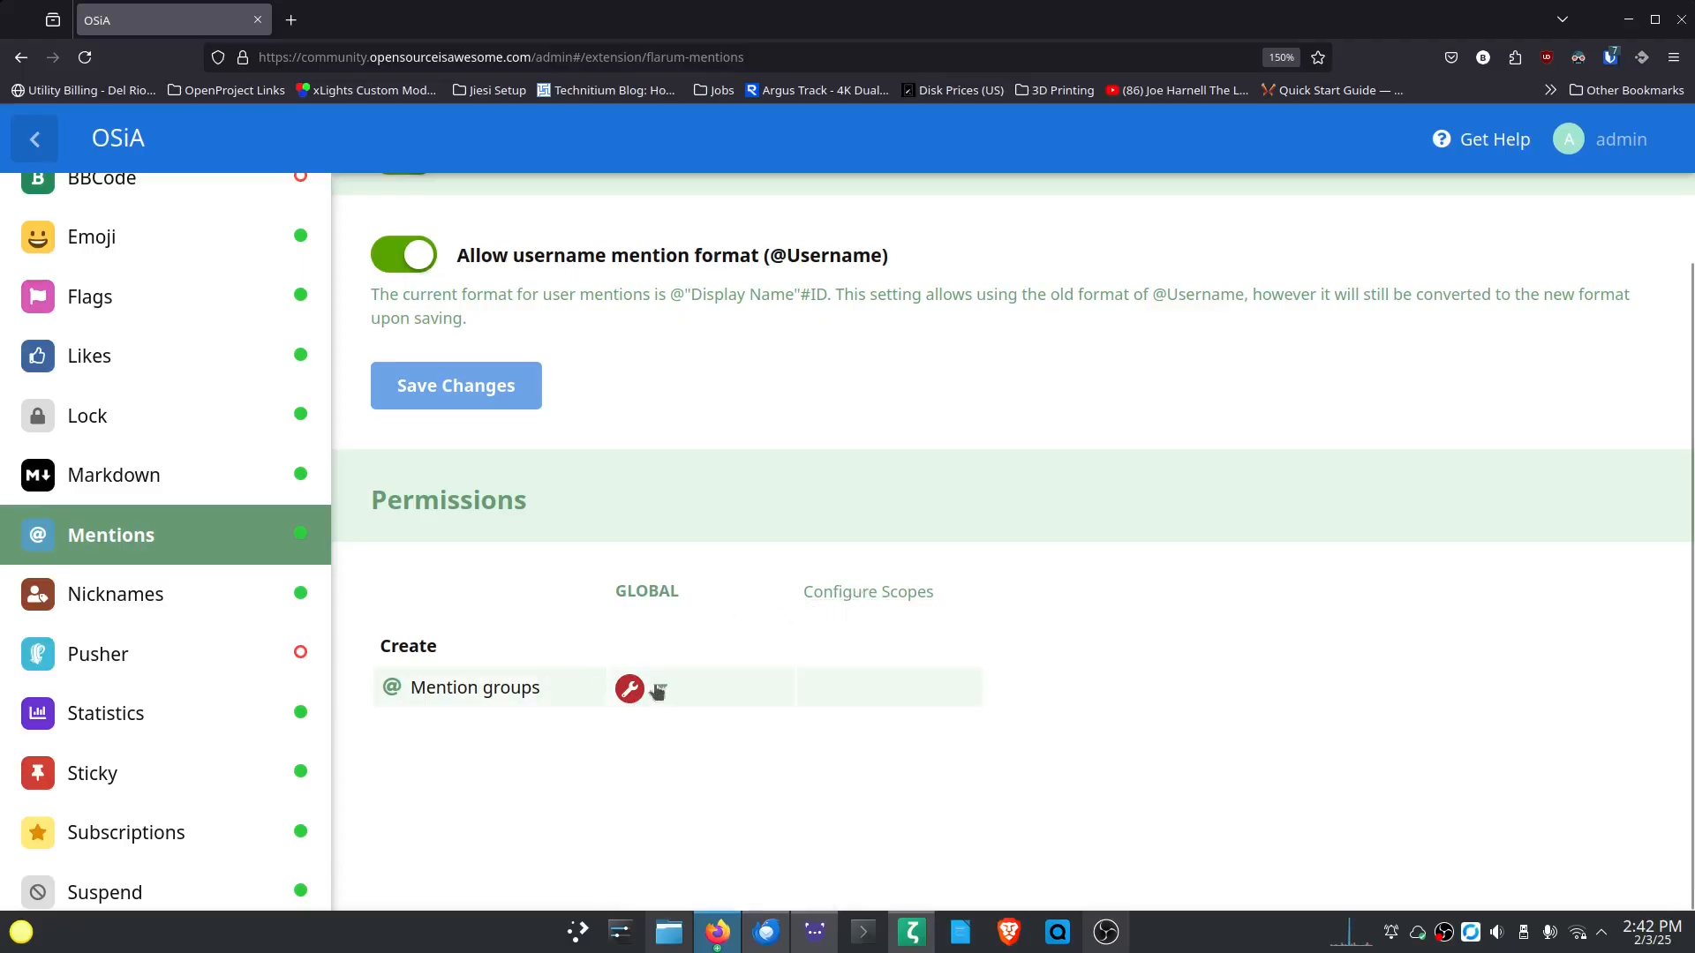
{"action": "scroll", "coordinate": [548, 674], "scroll_direction": "up", "scroll_amount": 3}
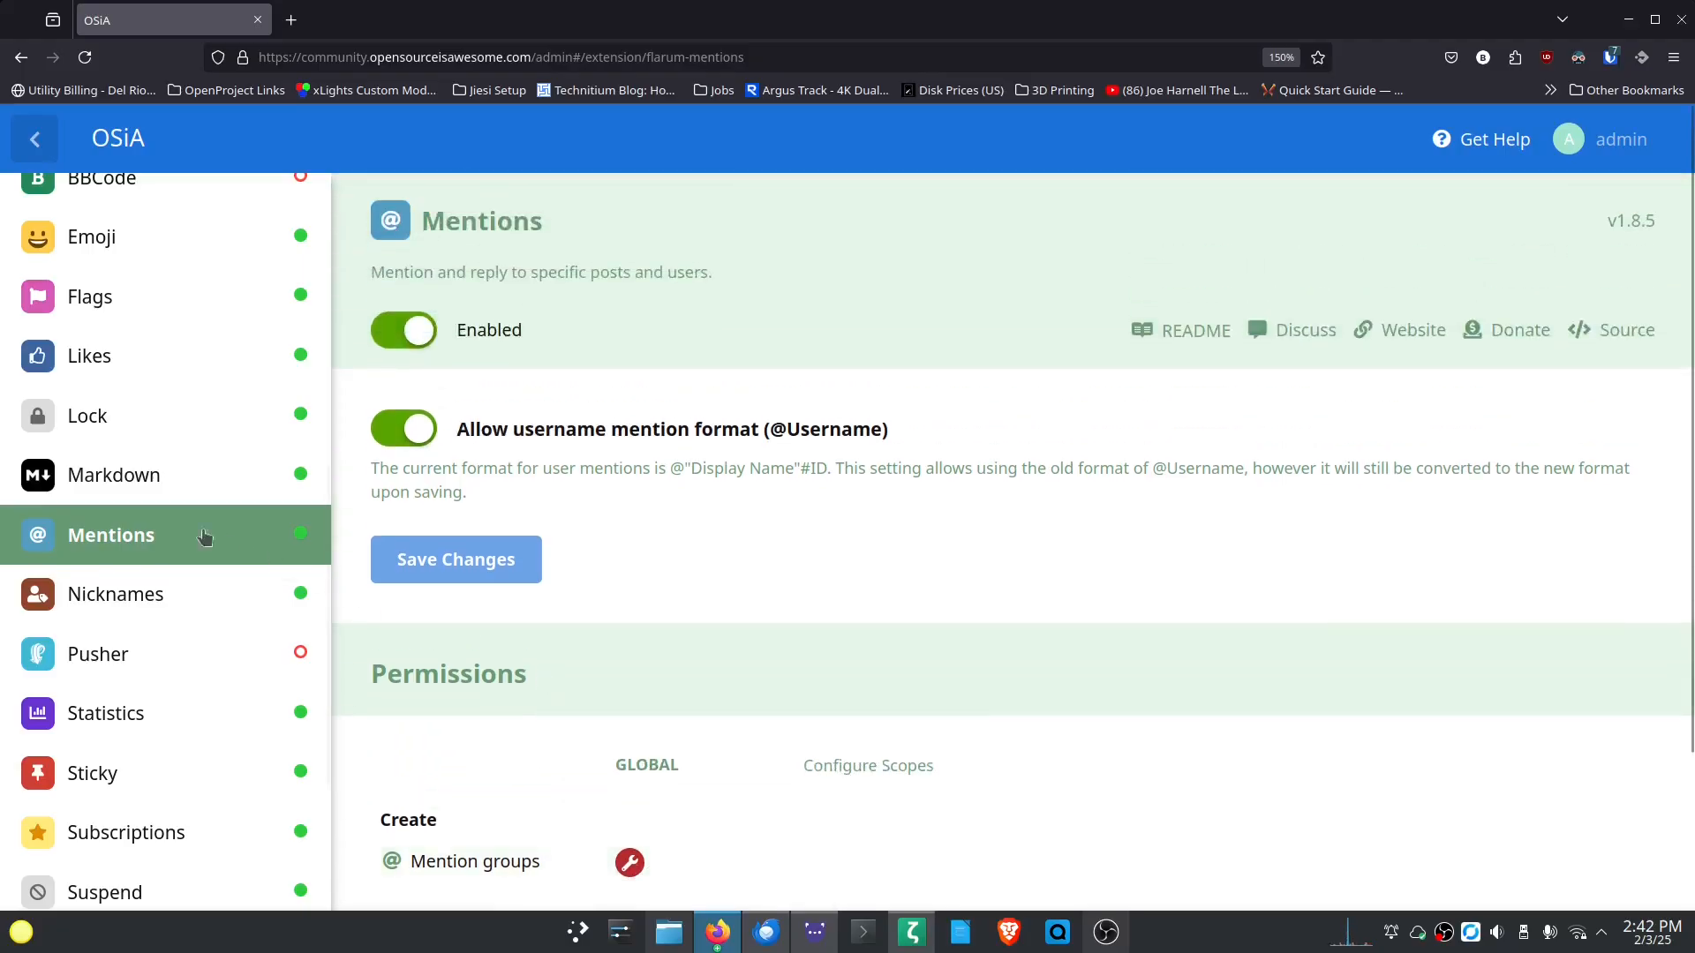
{"action": "left_click", "coordinate": [253, 587]}
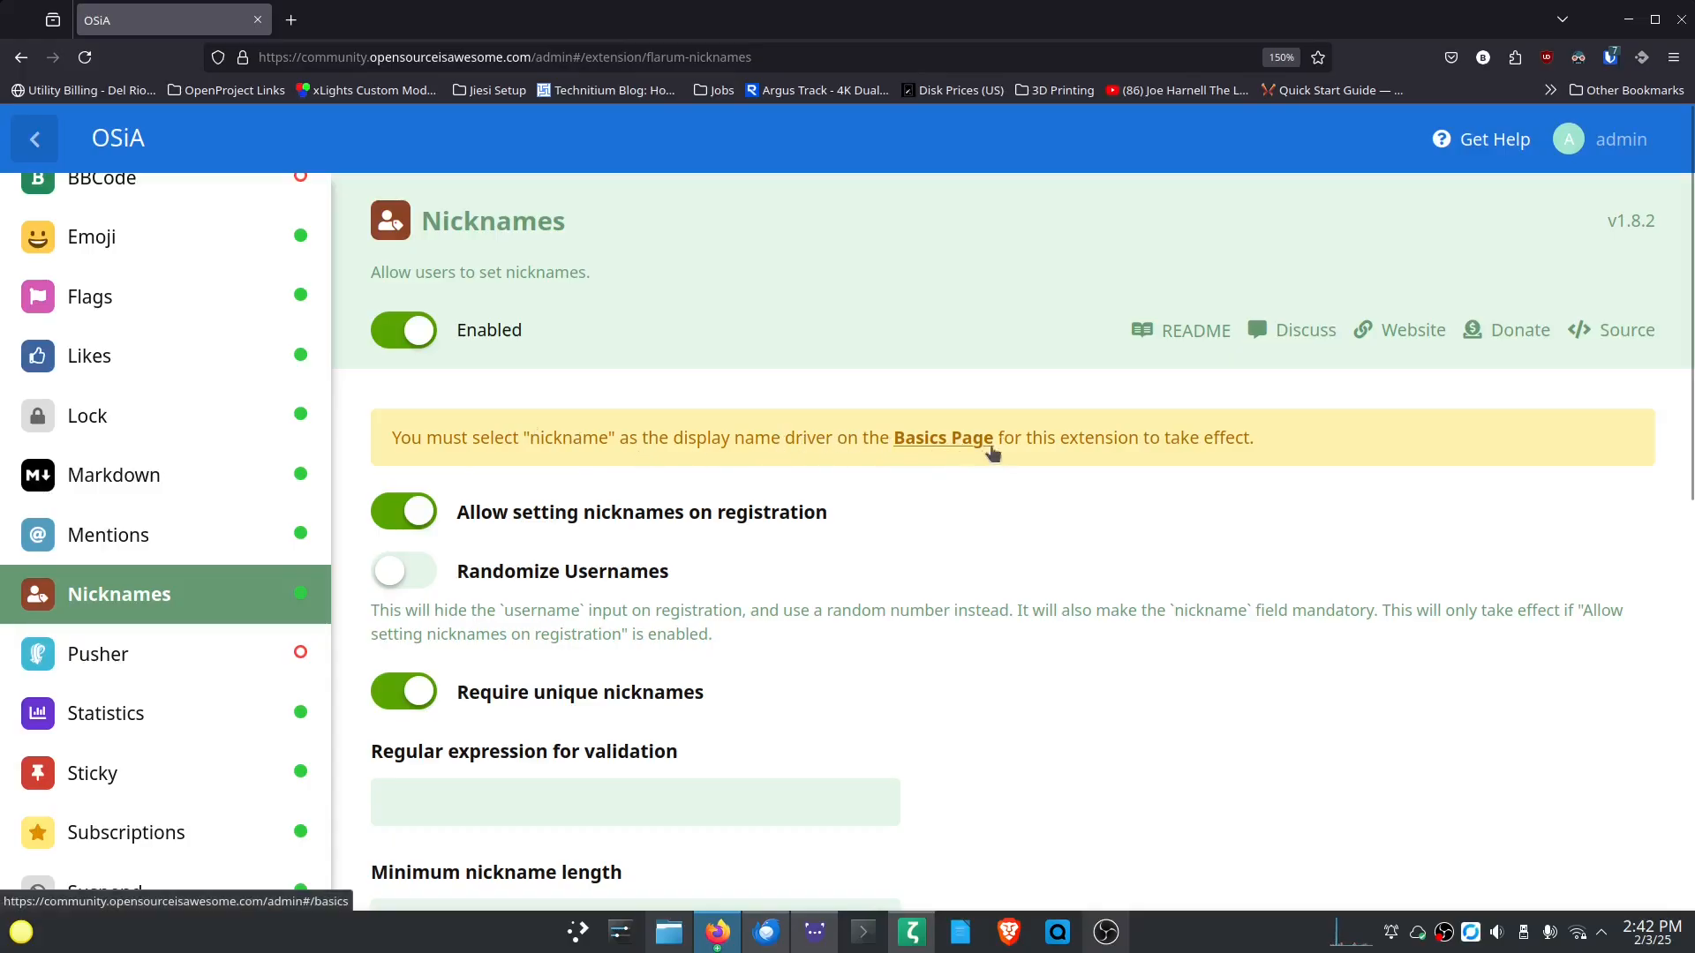
In Basics, set User Display Name to nickname and save the change.
{"action": "scroll", "coordinate": [151, 352], "scroll_direction": "up", "scroll_amount": 5}
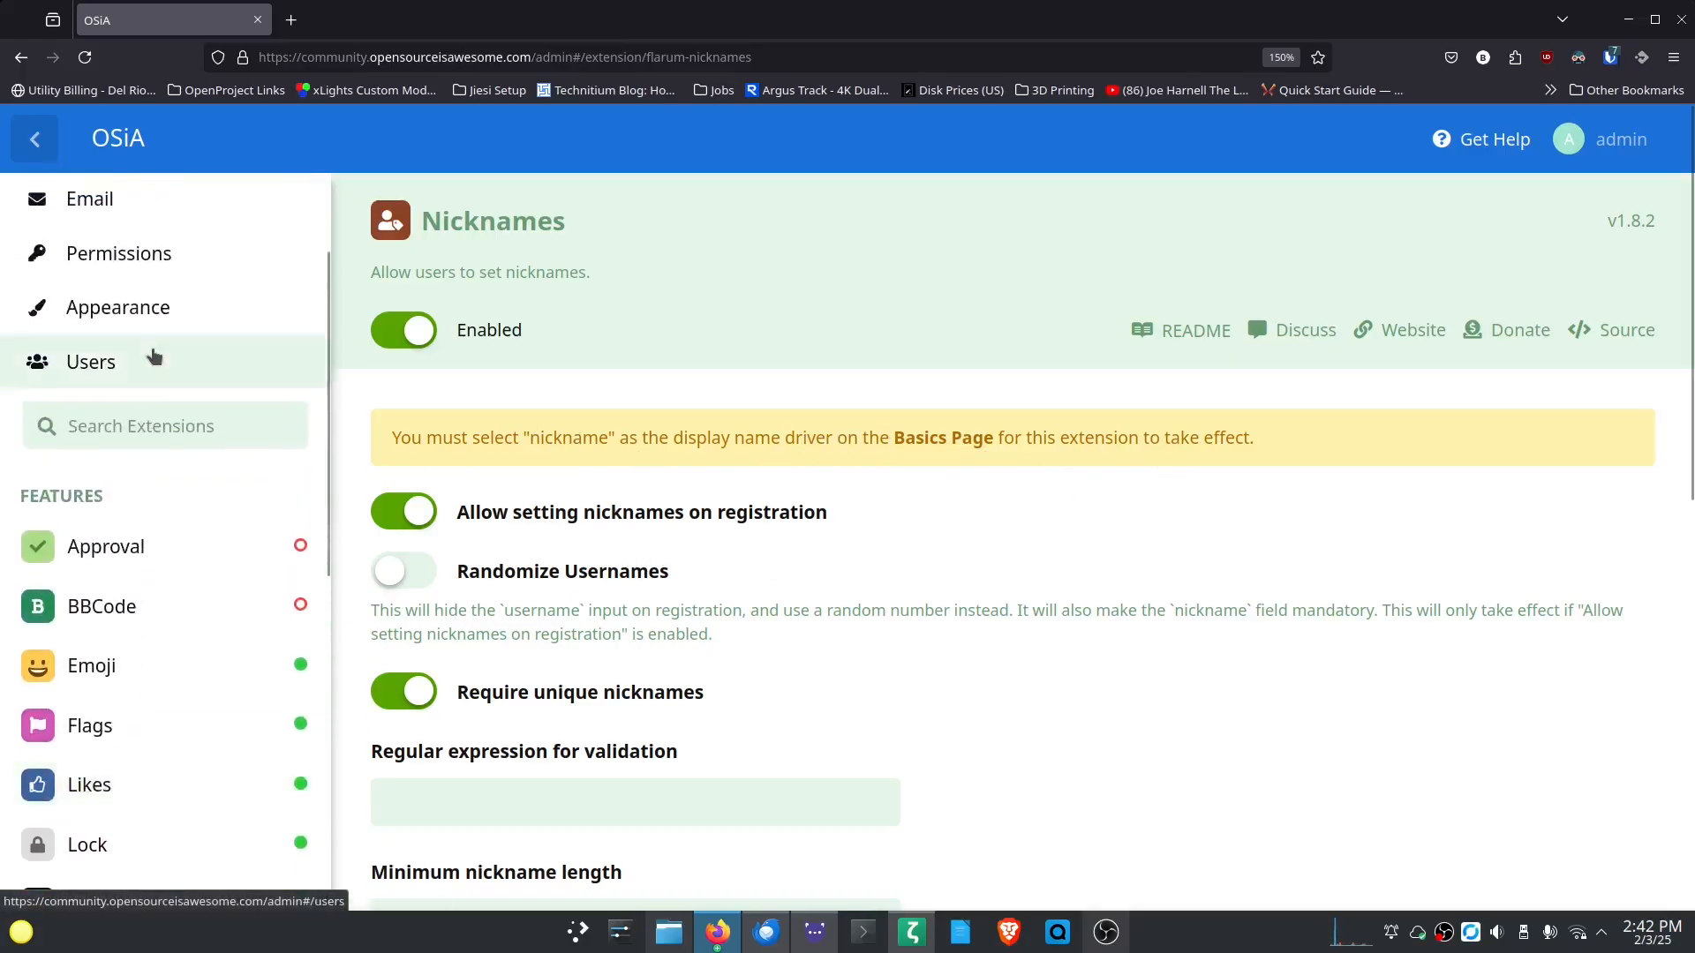
{"action": "left_click", "coordinate": [158, 295]}
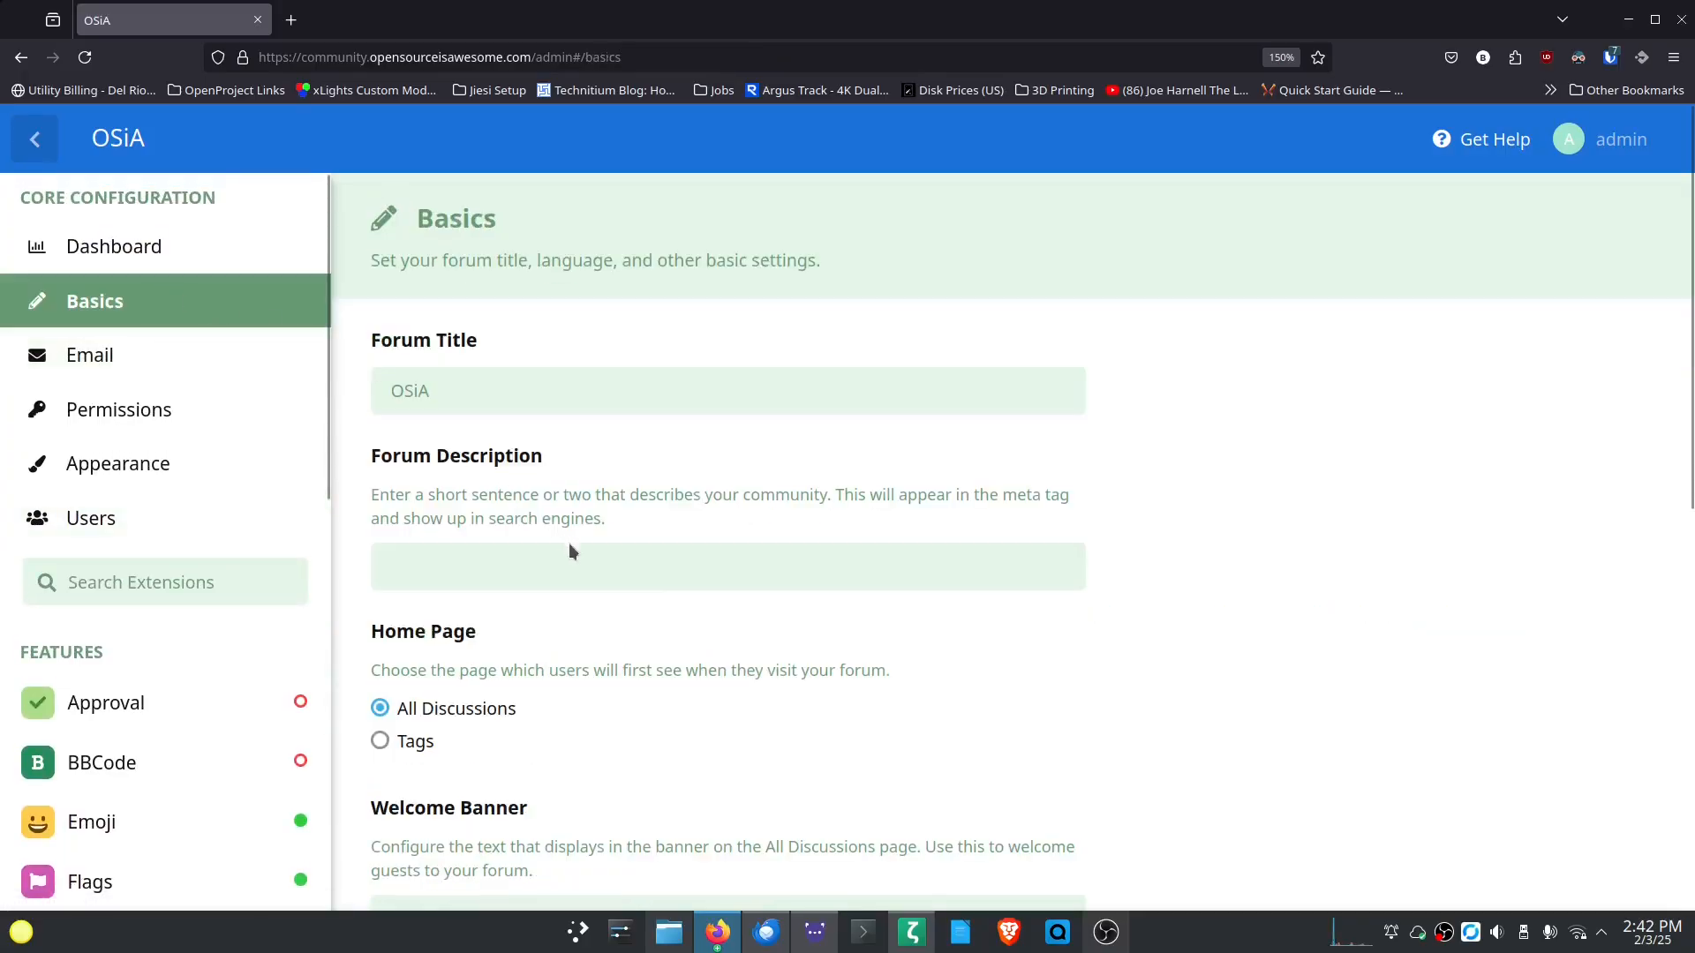
{"action": "scroll", "coordinate": [568, 552], "scroll_direction": "down", "scroll_amount": 8}
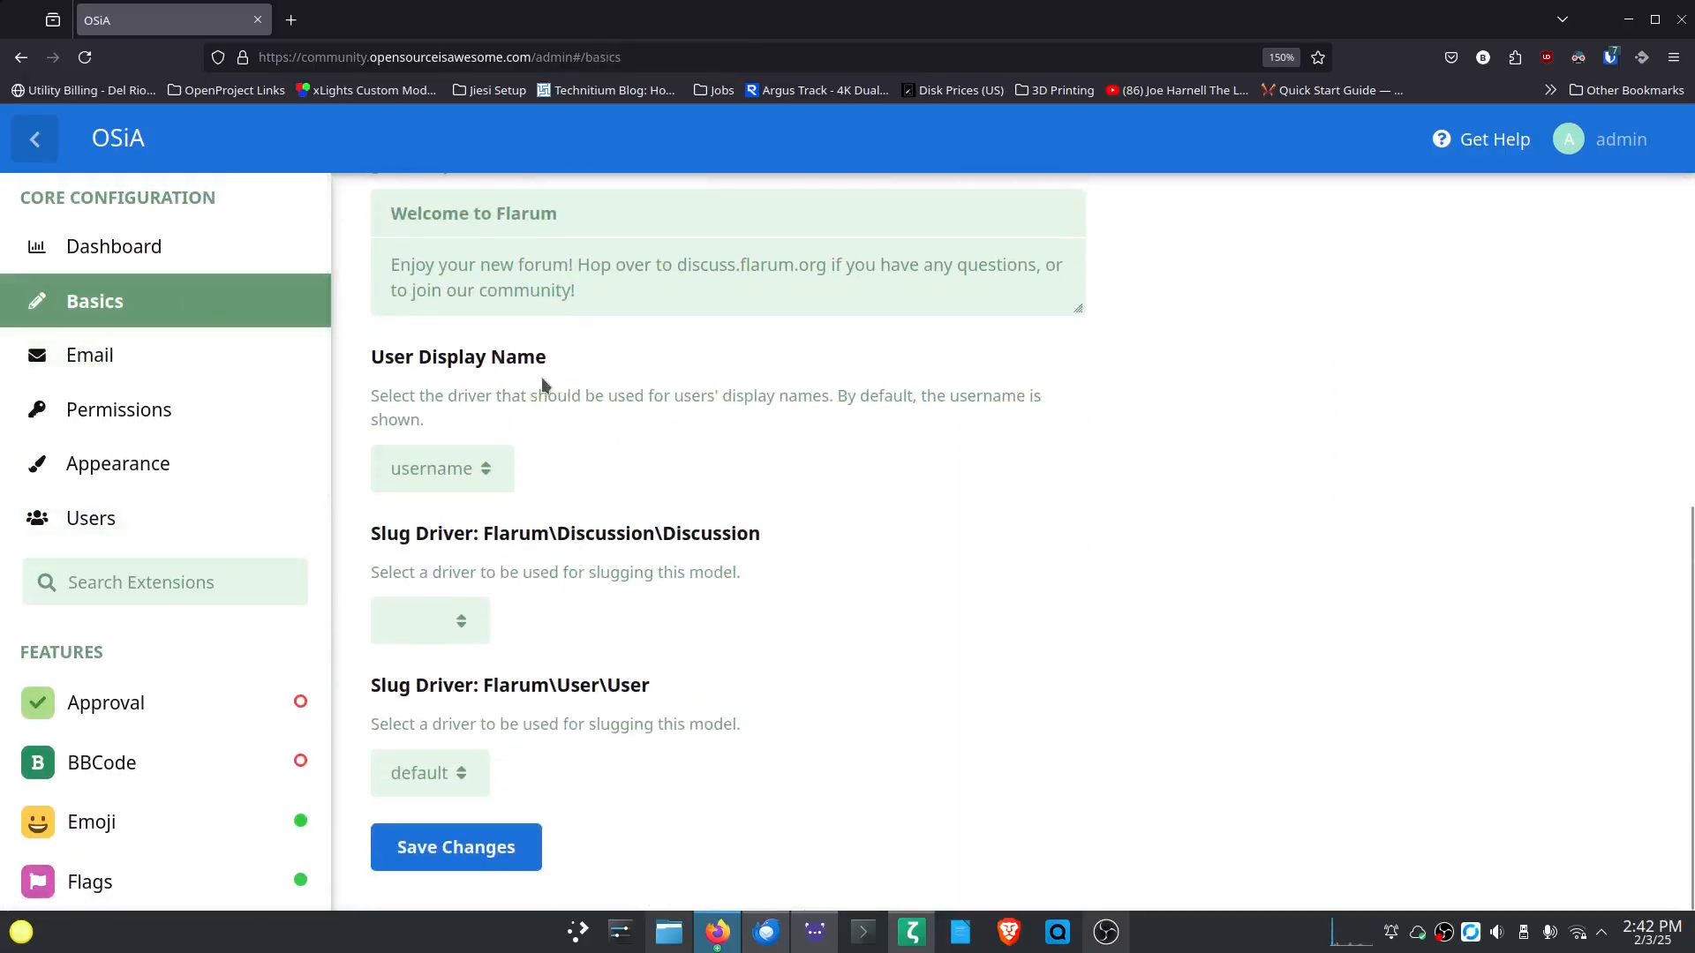
{"action": "left_click", "coordinate": [486, 468]}
{"action": "left_click", "coordinate": [468, 540]}
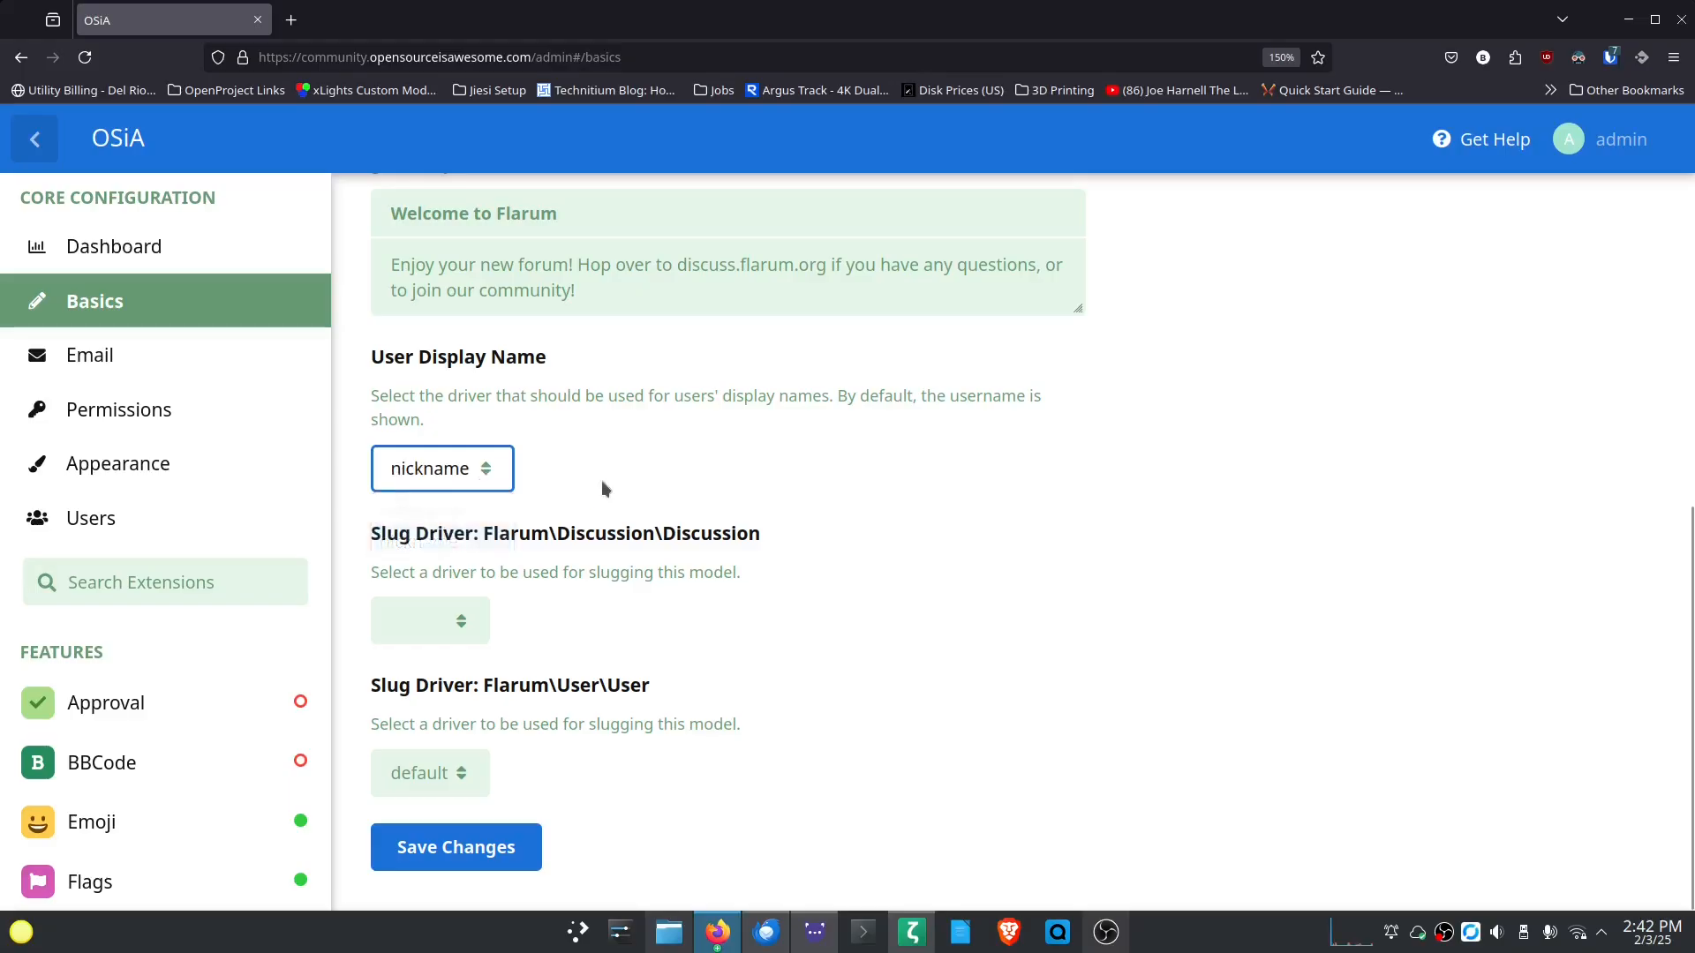
{"action": "left_click", "coordinate": [456, 847]}
{"action": "scroll", "coordinate": [163, 558], "scroll_direction": "down", "scroll_amount": 1}
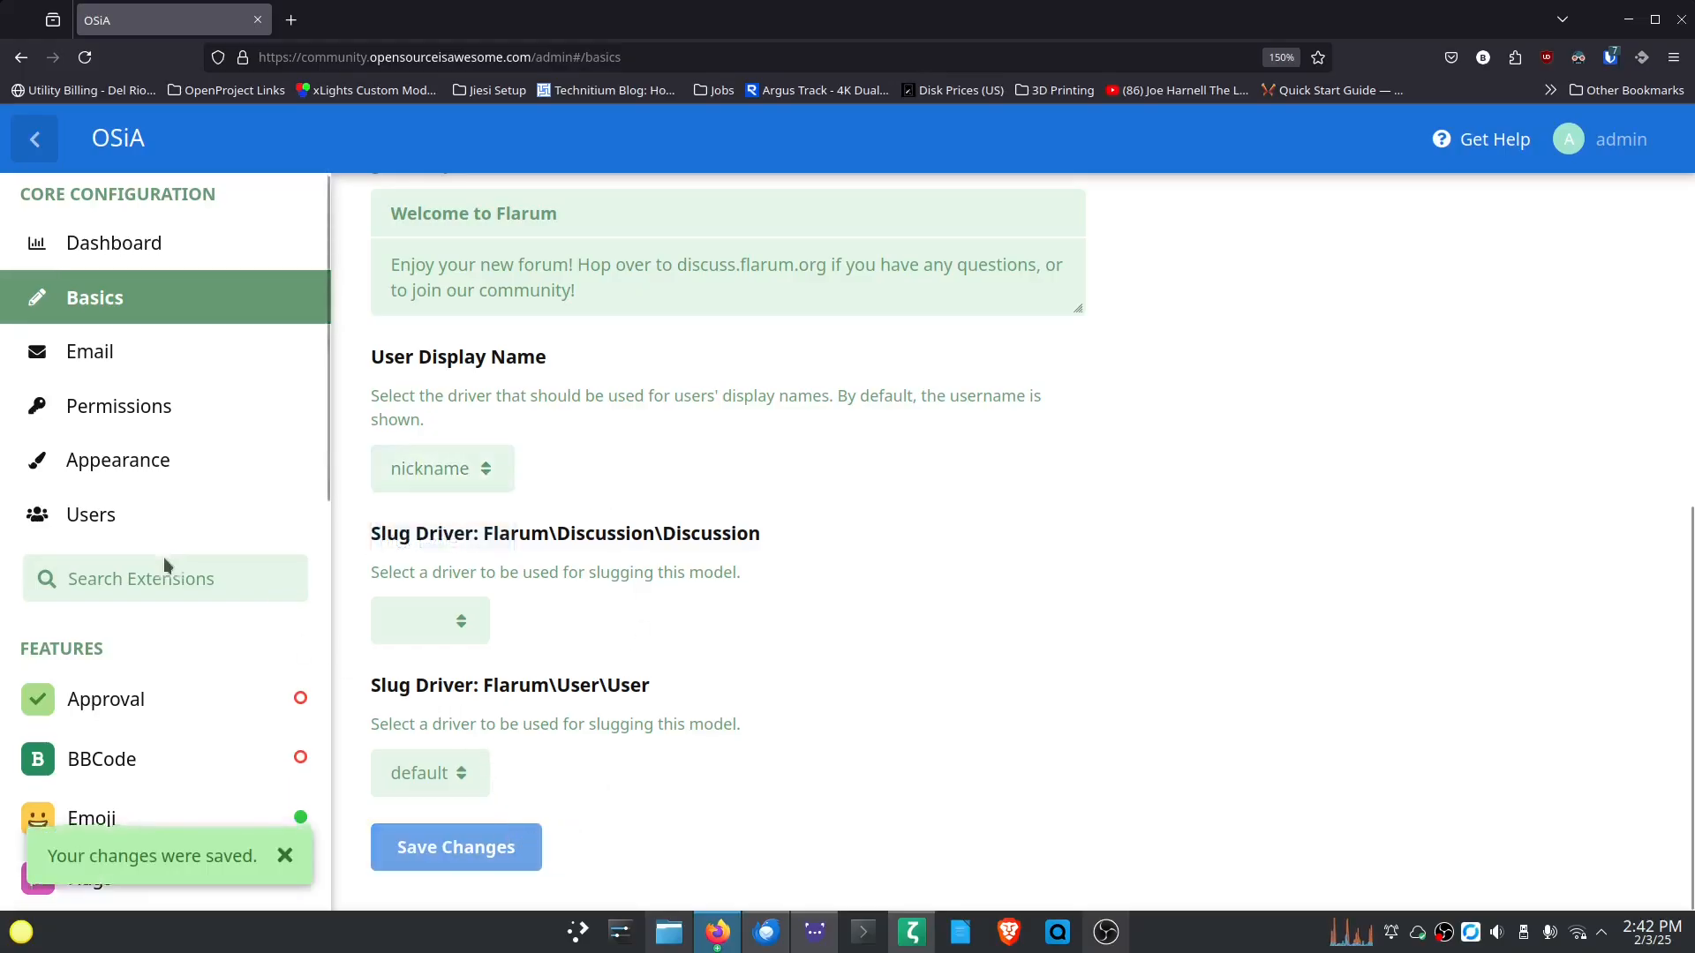
{"action": "scroll", "coordinate": [162, 565], "scroll_direction": "down", "scroll_amount": 6}
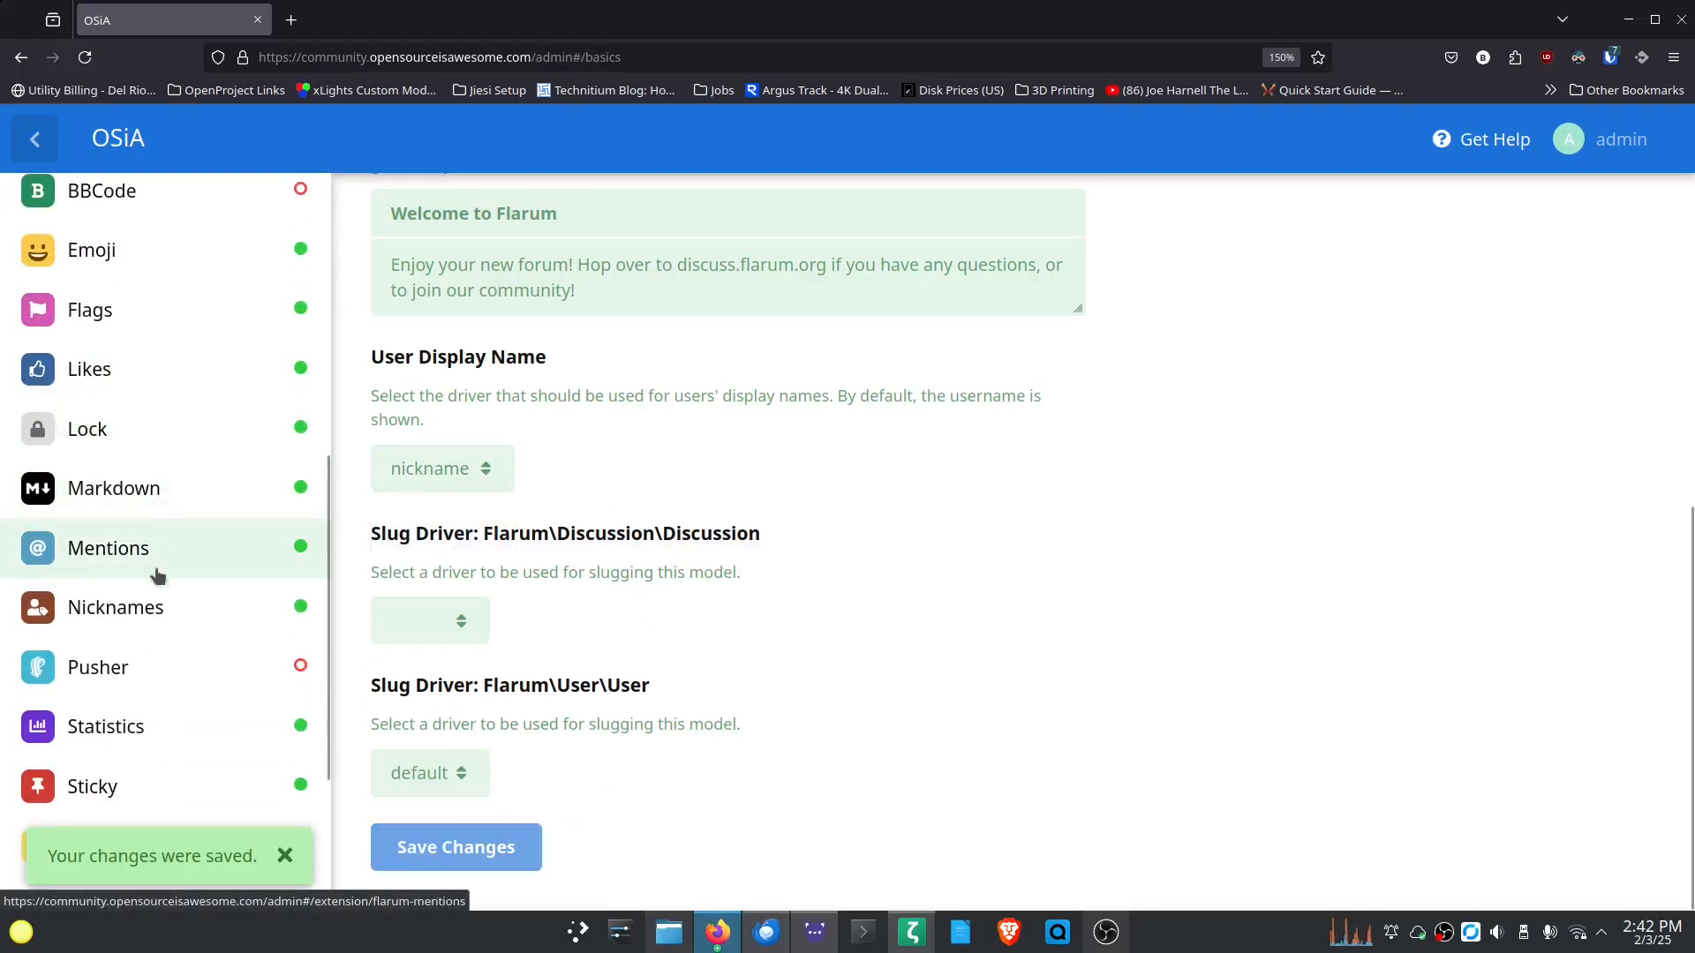
Review the Nicknames settings and permissions unchanged, then move to the disabled Pusher page.
{"action": "left_click", "coordinate": [163, 611]}
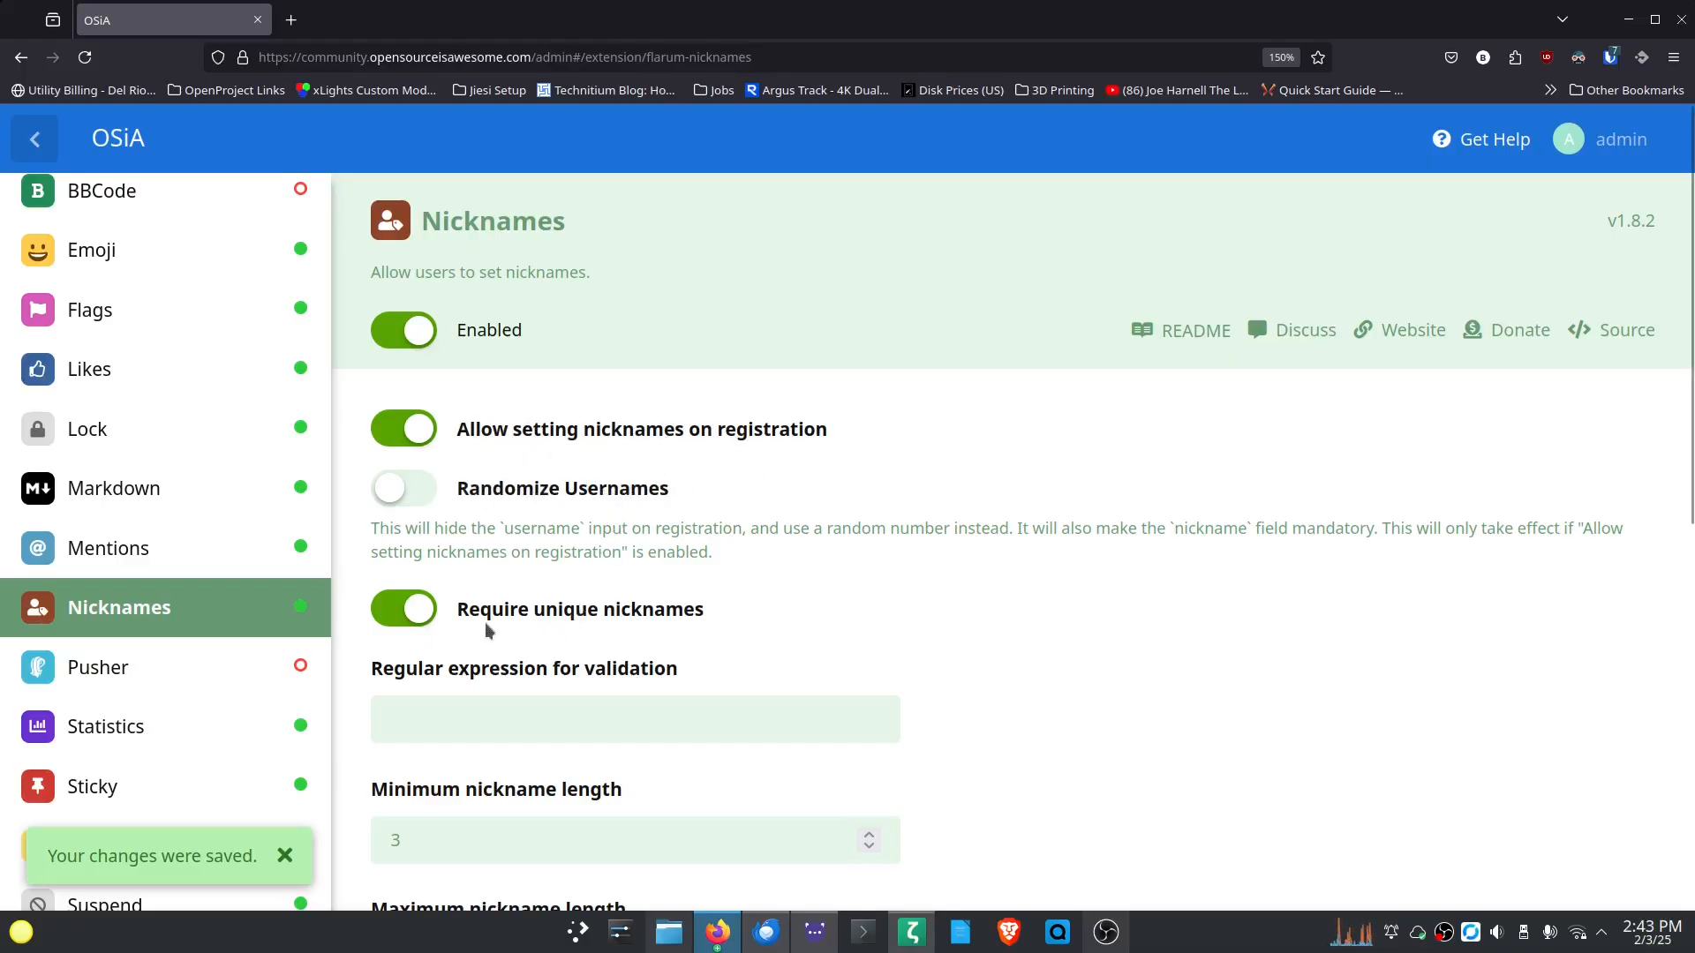
{"action": "scroll", "coordinate": [941, 655], "scroll_direction": "down", "scroll_amount": 2}
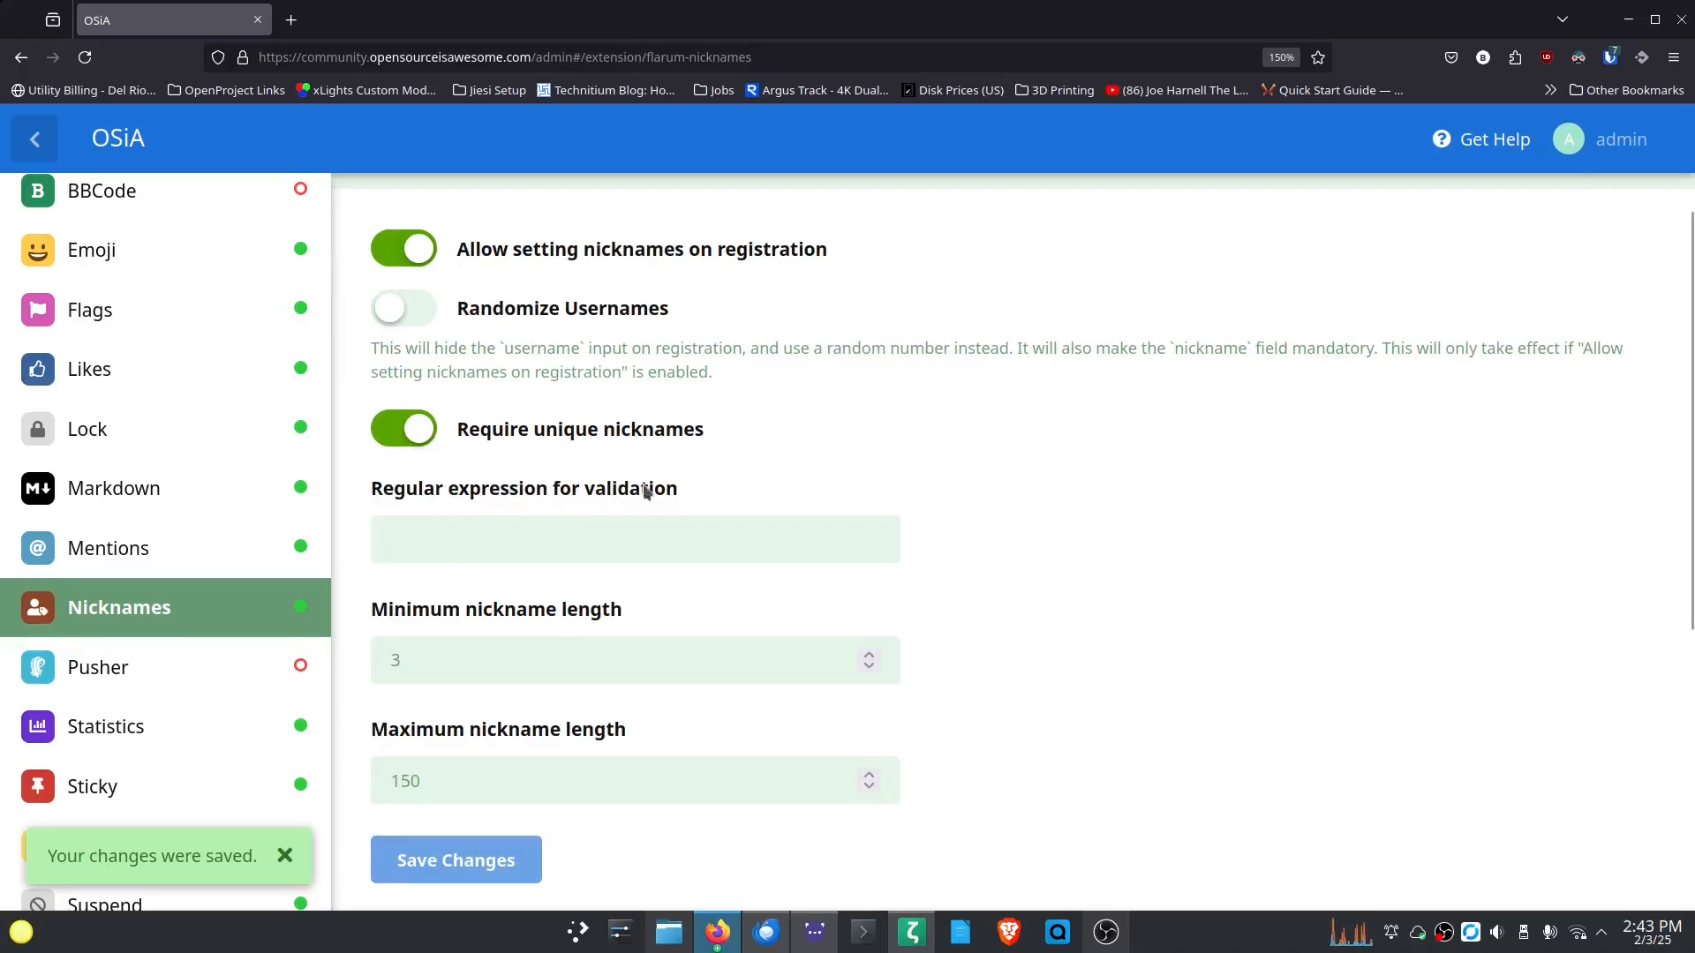
{"action": "scroll", "coordinate": [1011, 631], "scroll_direction": "down", "scroll_amount": 2}
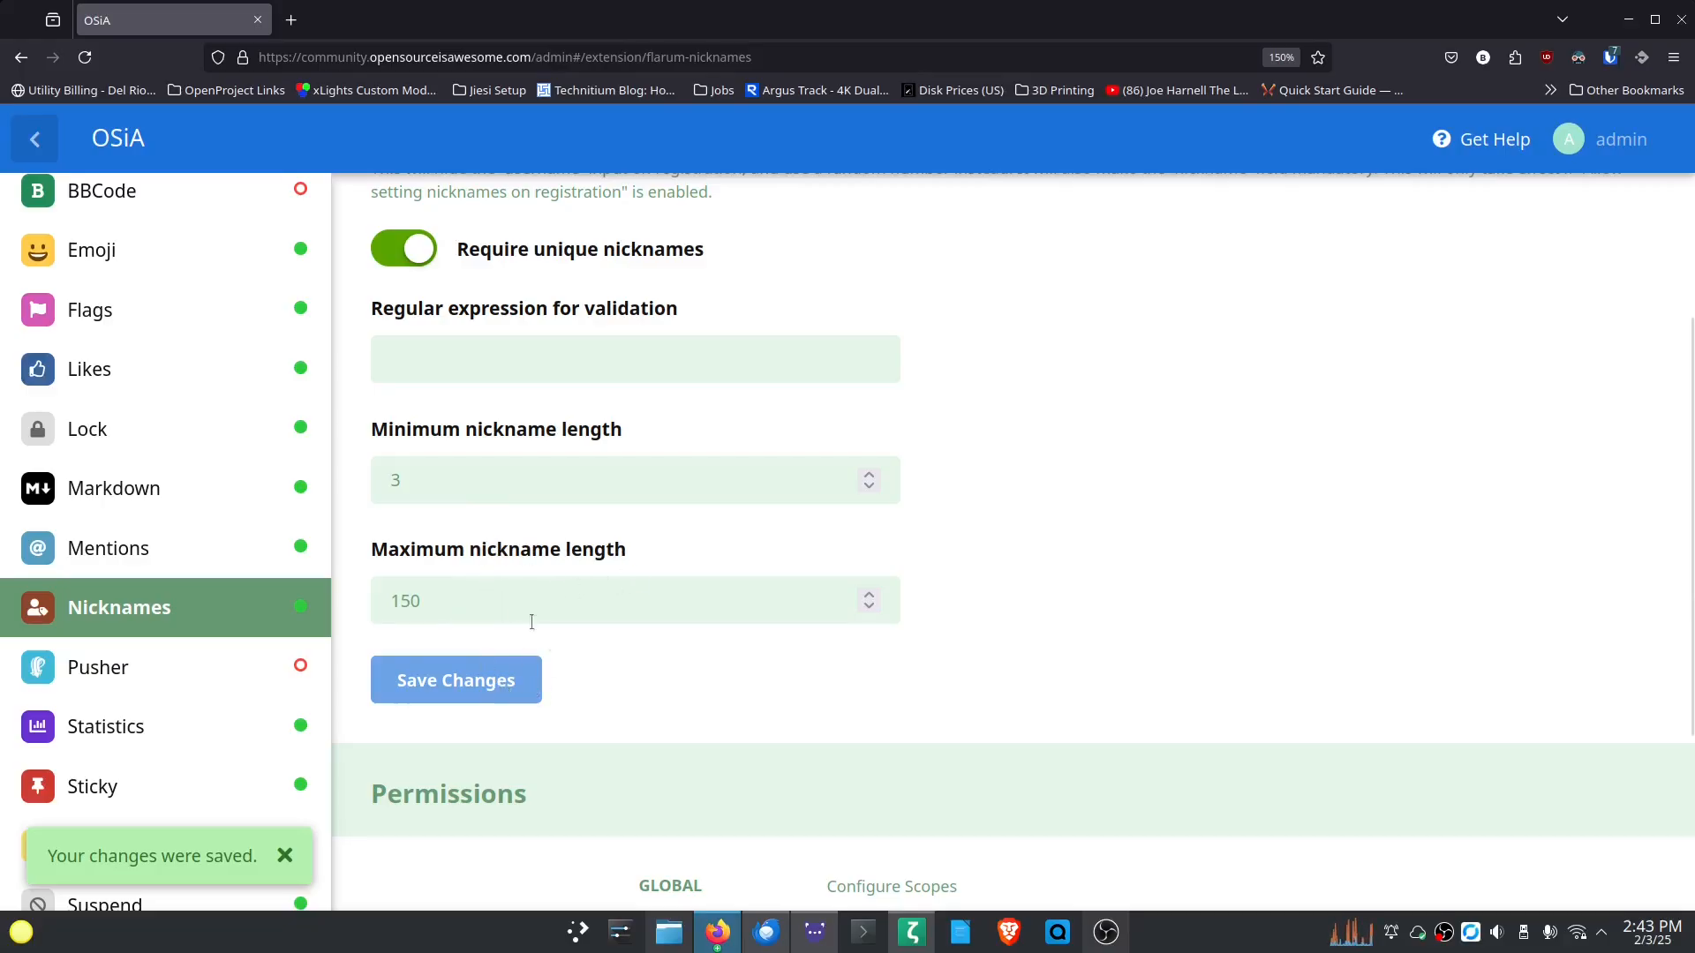
{"action": "scroll", "coordinate": [588, 704], "scroll_direction": "down", "scroll_amount": 3}
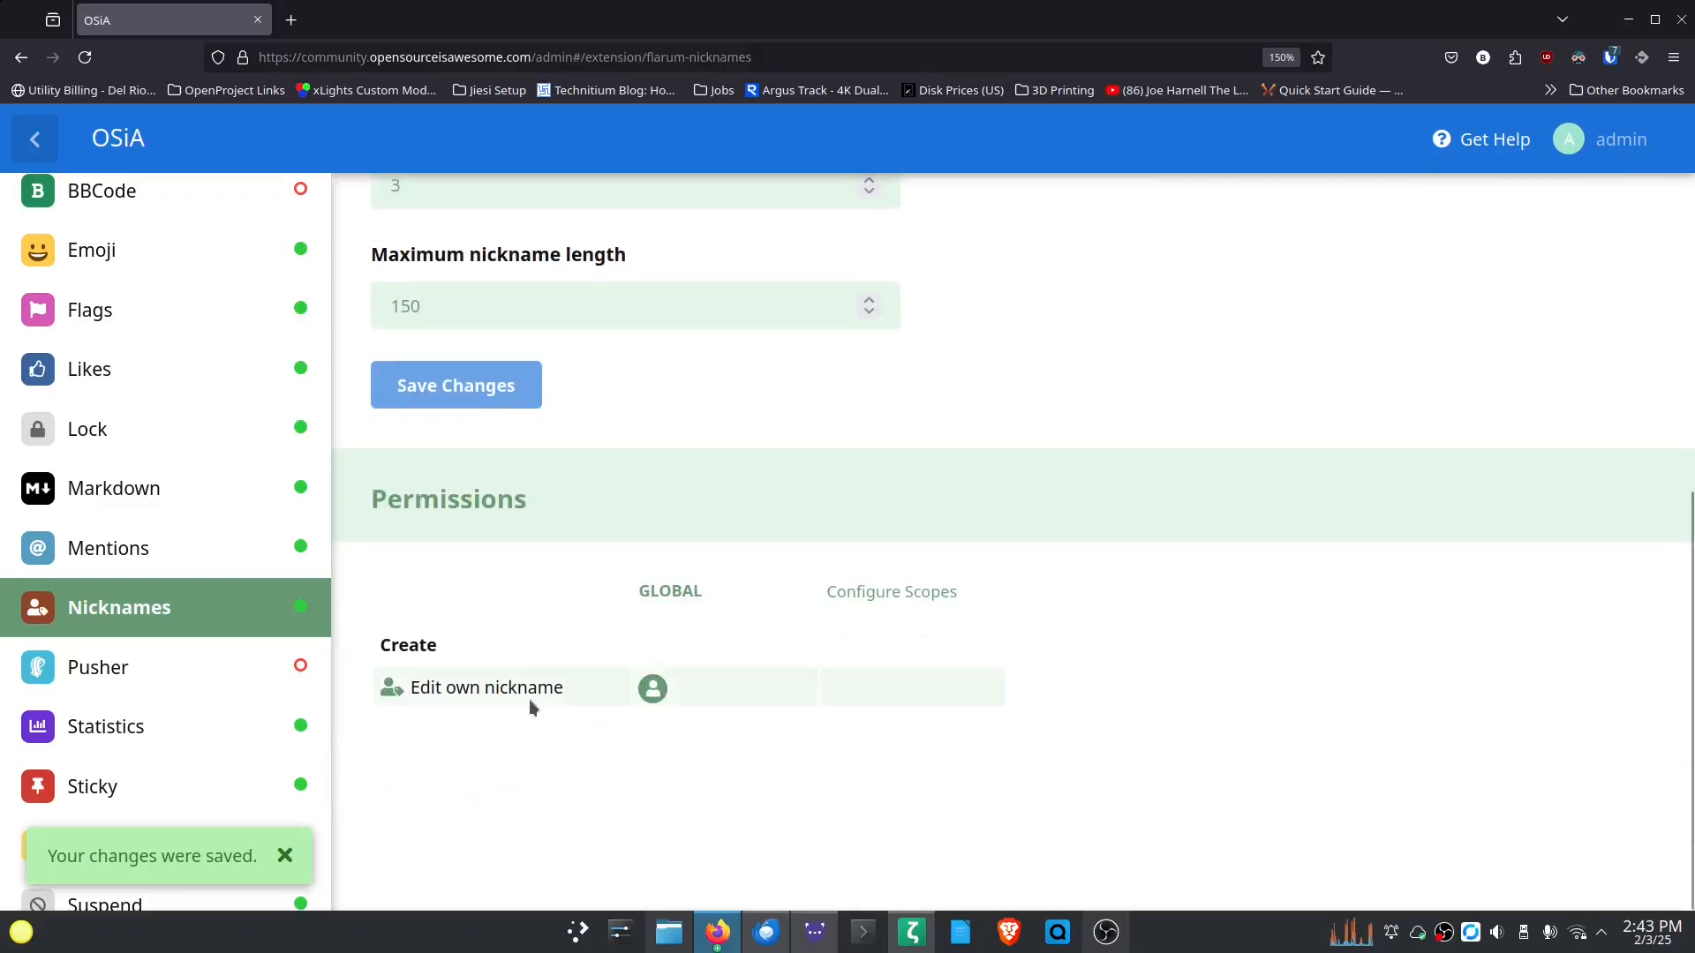
{"action": "left_click", "coordinate": [144, 670]}
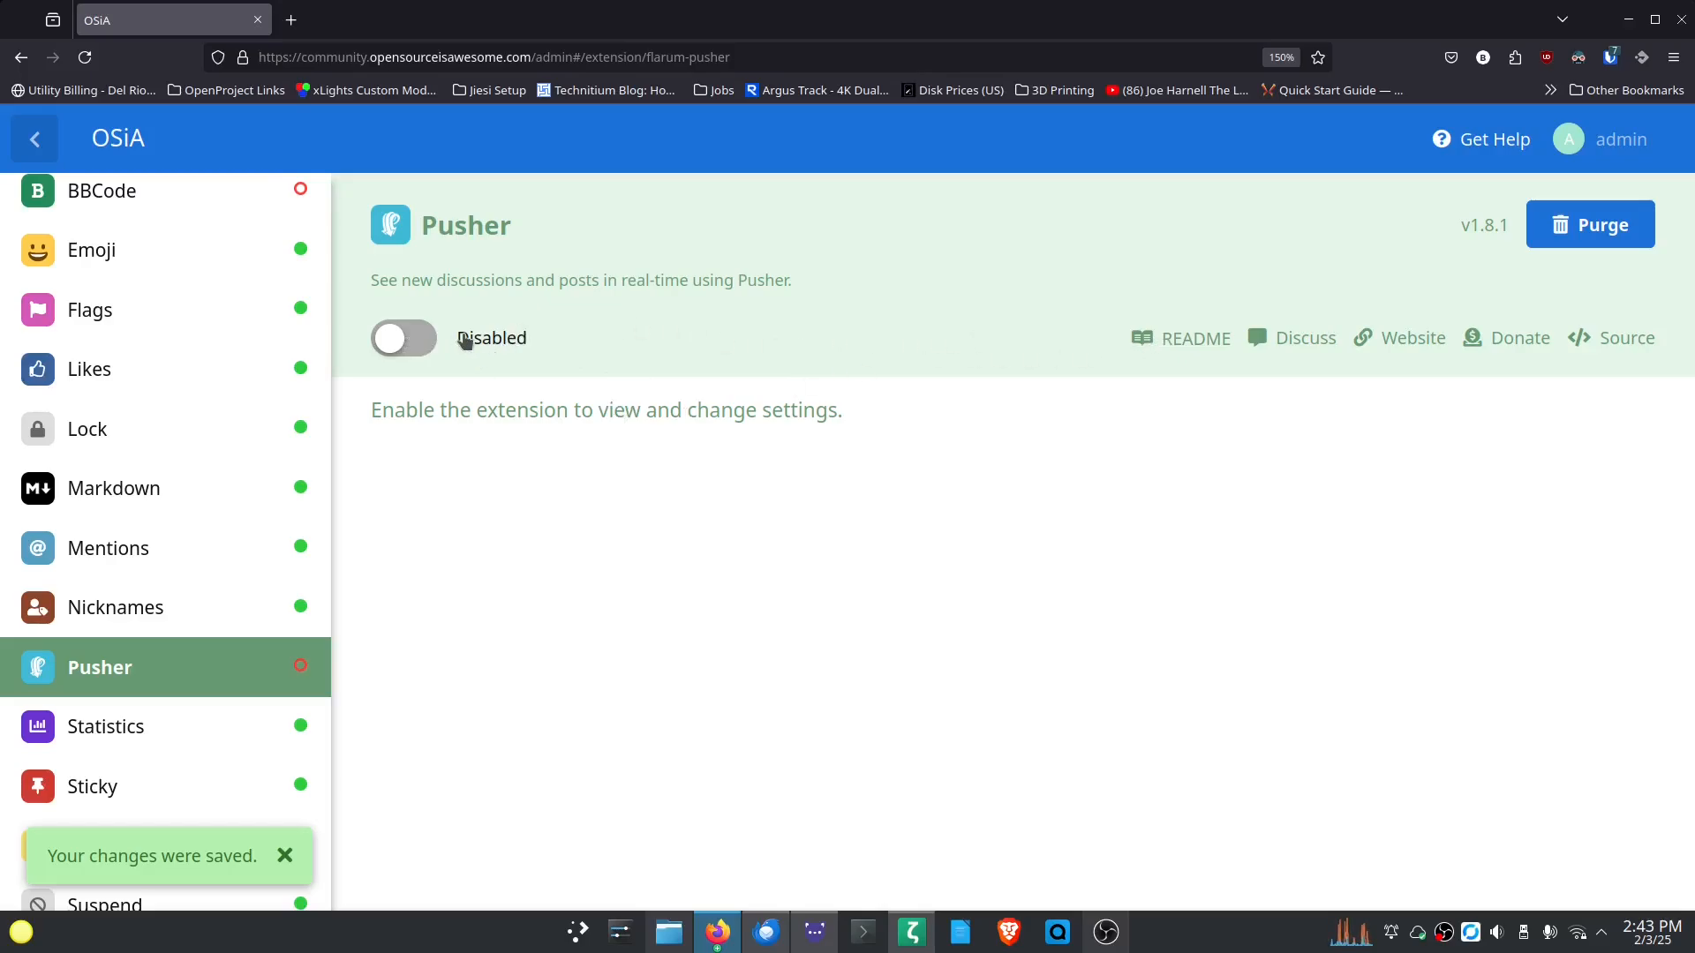
Briefly enable Pusher to view its settings, then disable it again.
{"action": "left_click", "coordinate": [420, 342]}
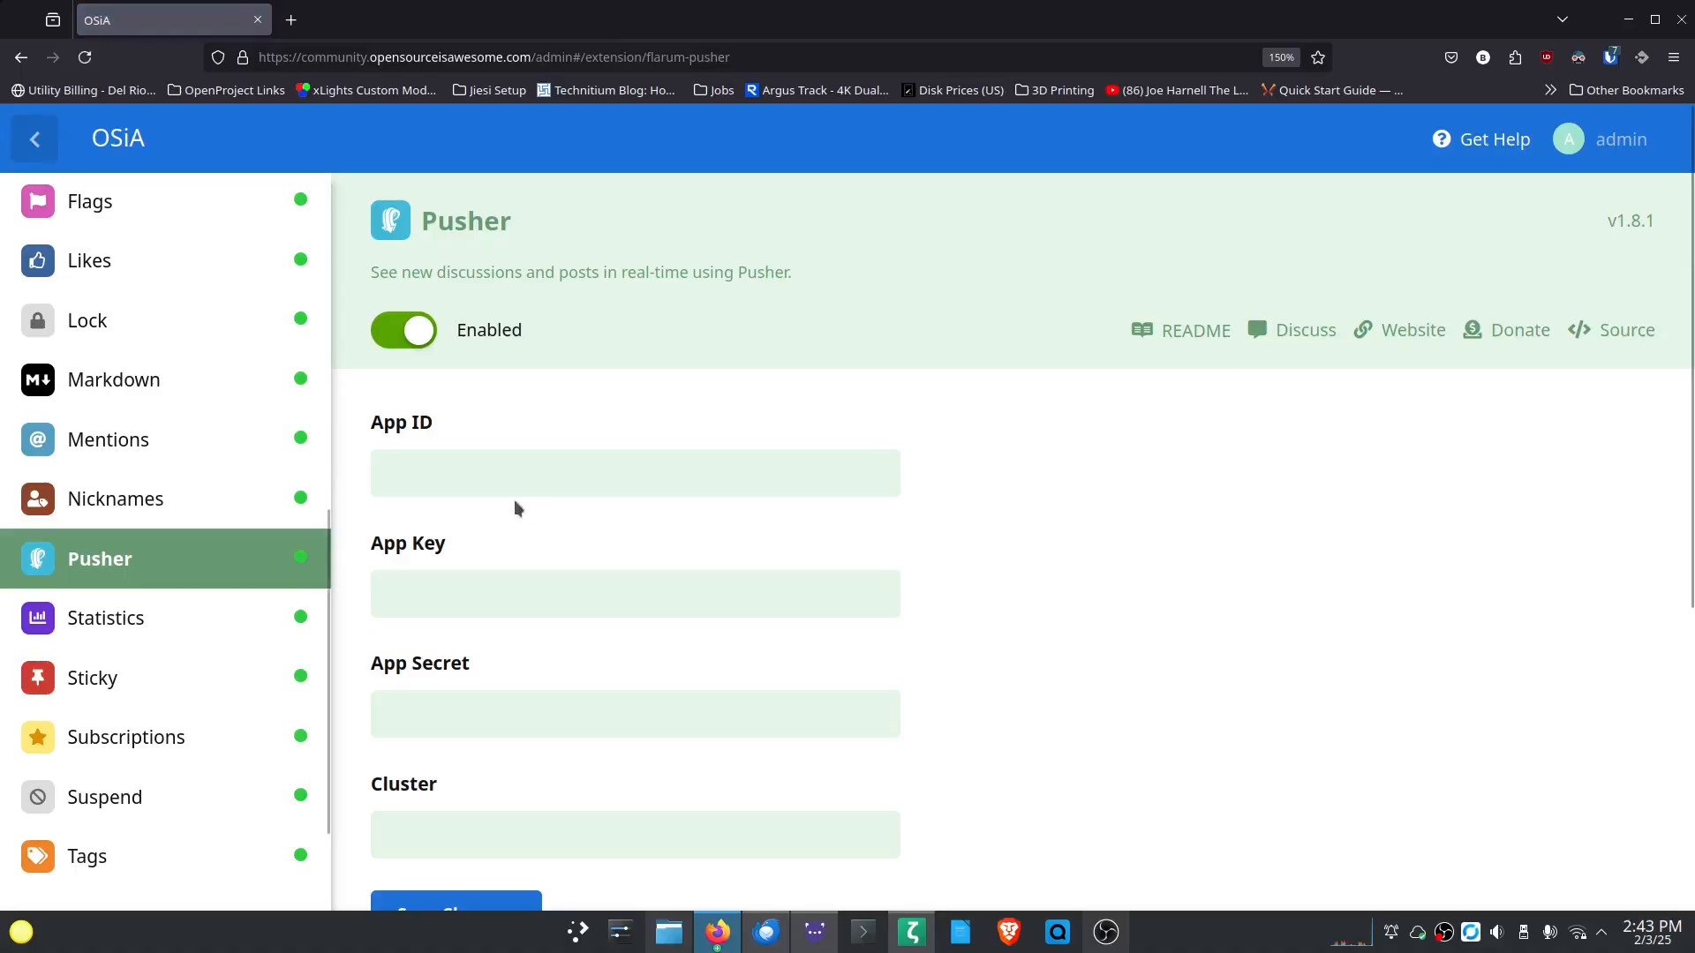
{"action": "scroll", "coordinate": [522, 617], "scroll_direction": "down", "scroll_amount": 5}
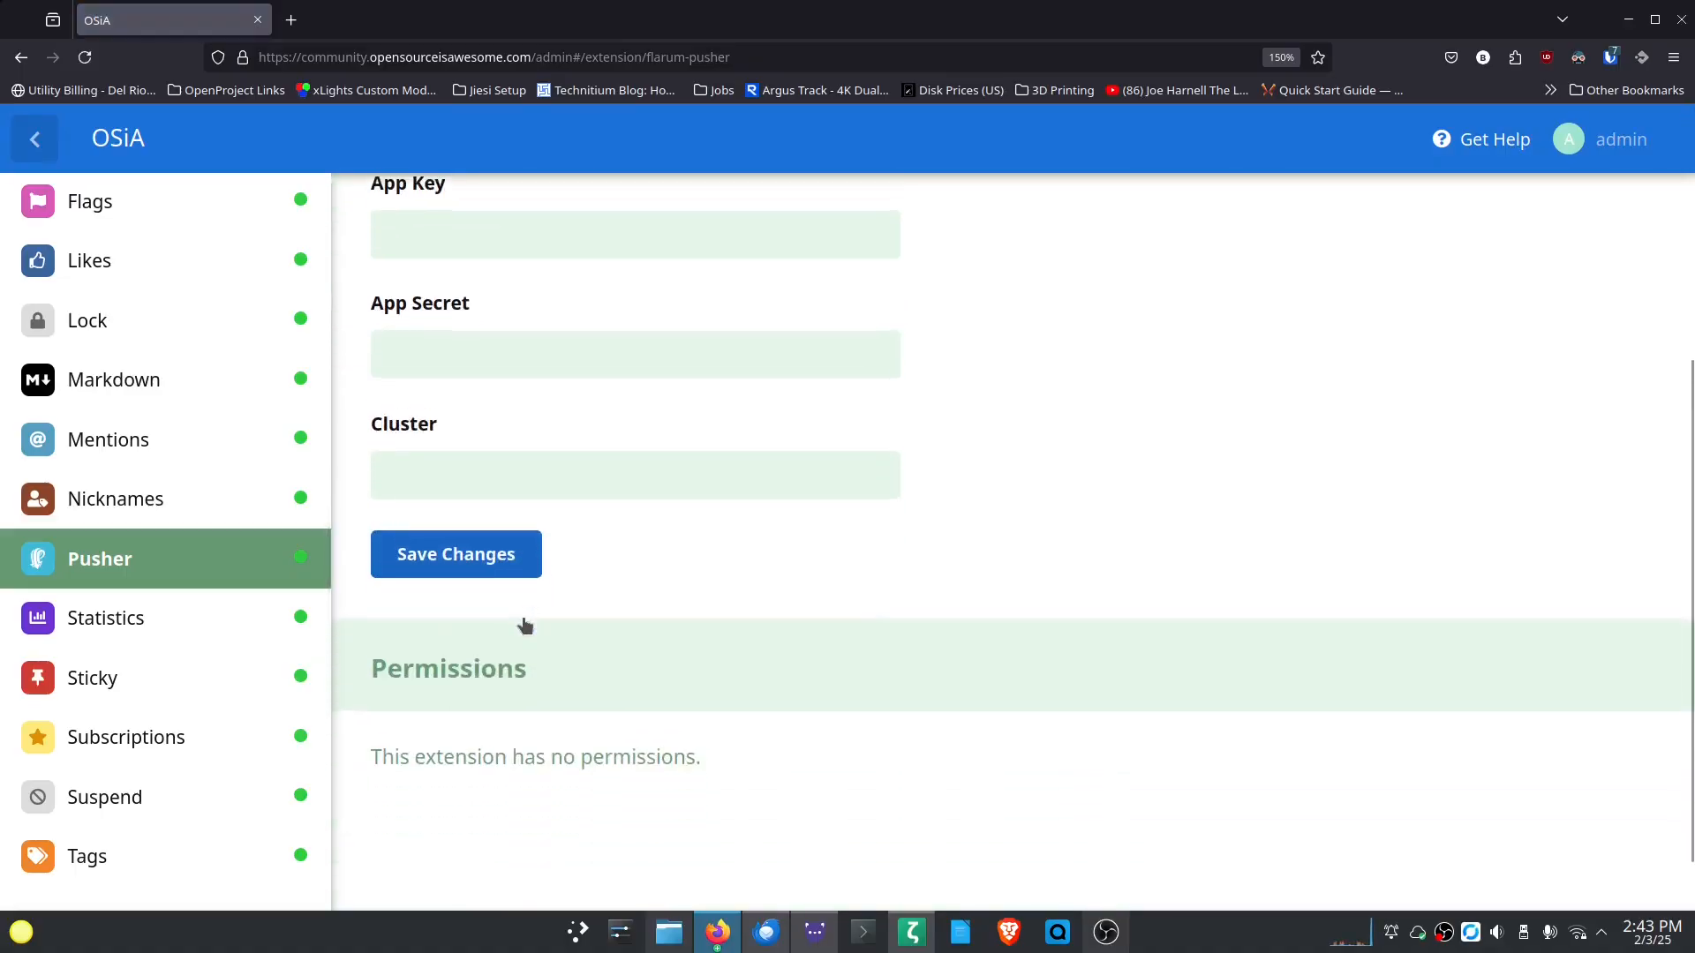
{"action": "scroll", "coordinate": [537, 617], "scroll_direction": "up", "scroll_amount": 5}
{"action": "left_click", "coordinate": [436, 343]}
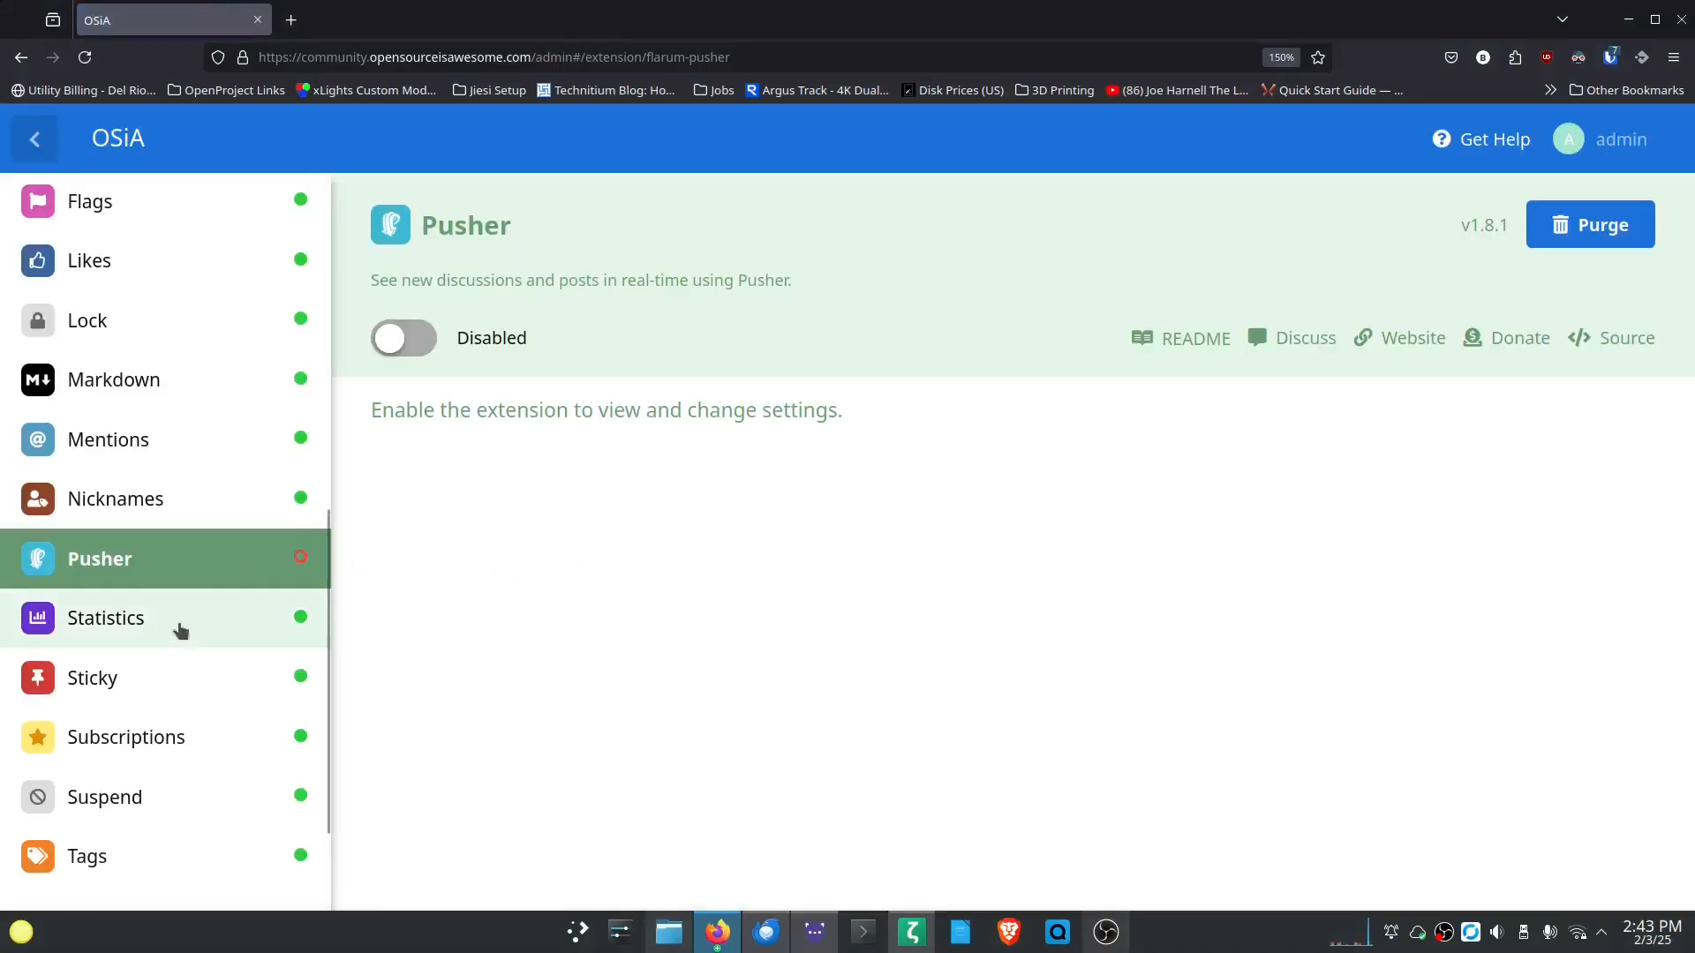
View the Statistics page totals: 1 user, 3 discussions and 3 posts.
{"action": "left_click", "coordinate": [177, 623]}
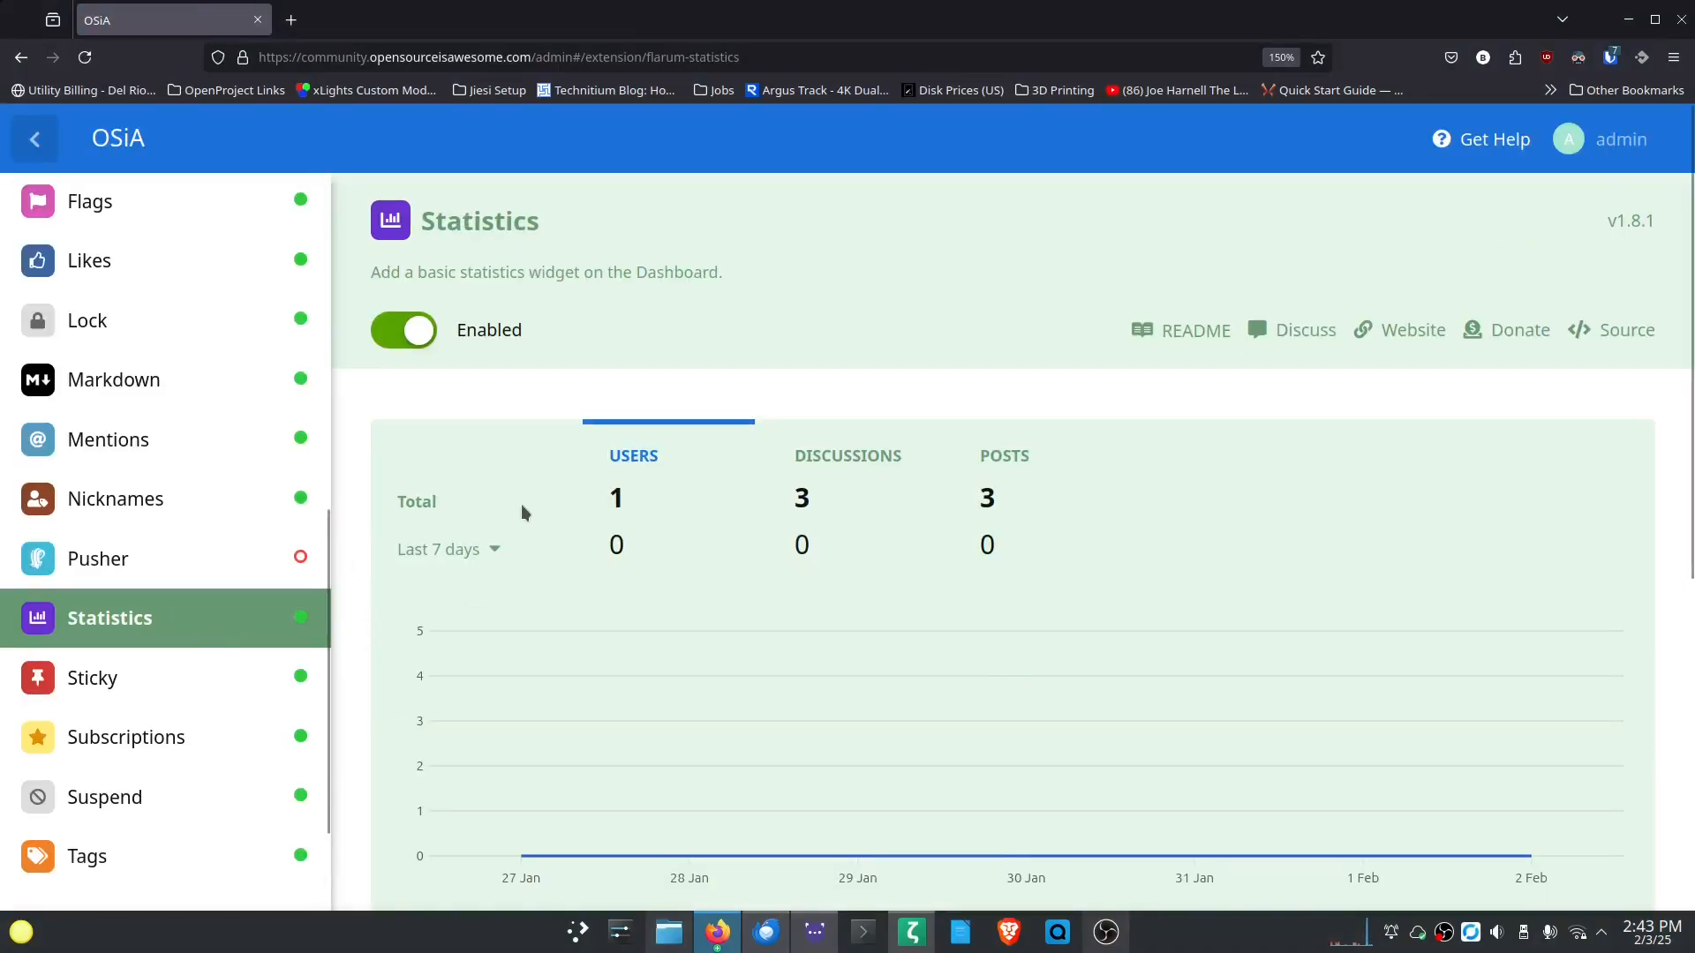
{"action": "scroll", "coordinate": [516, 521], "scroll_direction": "down", "scroll_amount": 4}
{"action": "scroll", "coordinate": [529, 530], "scroll_direction": "up", "scroll_amount": 4}
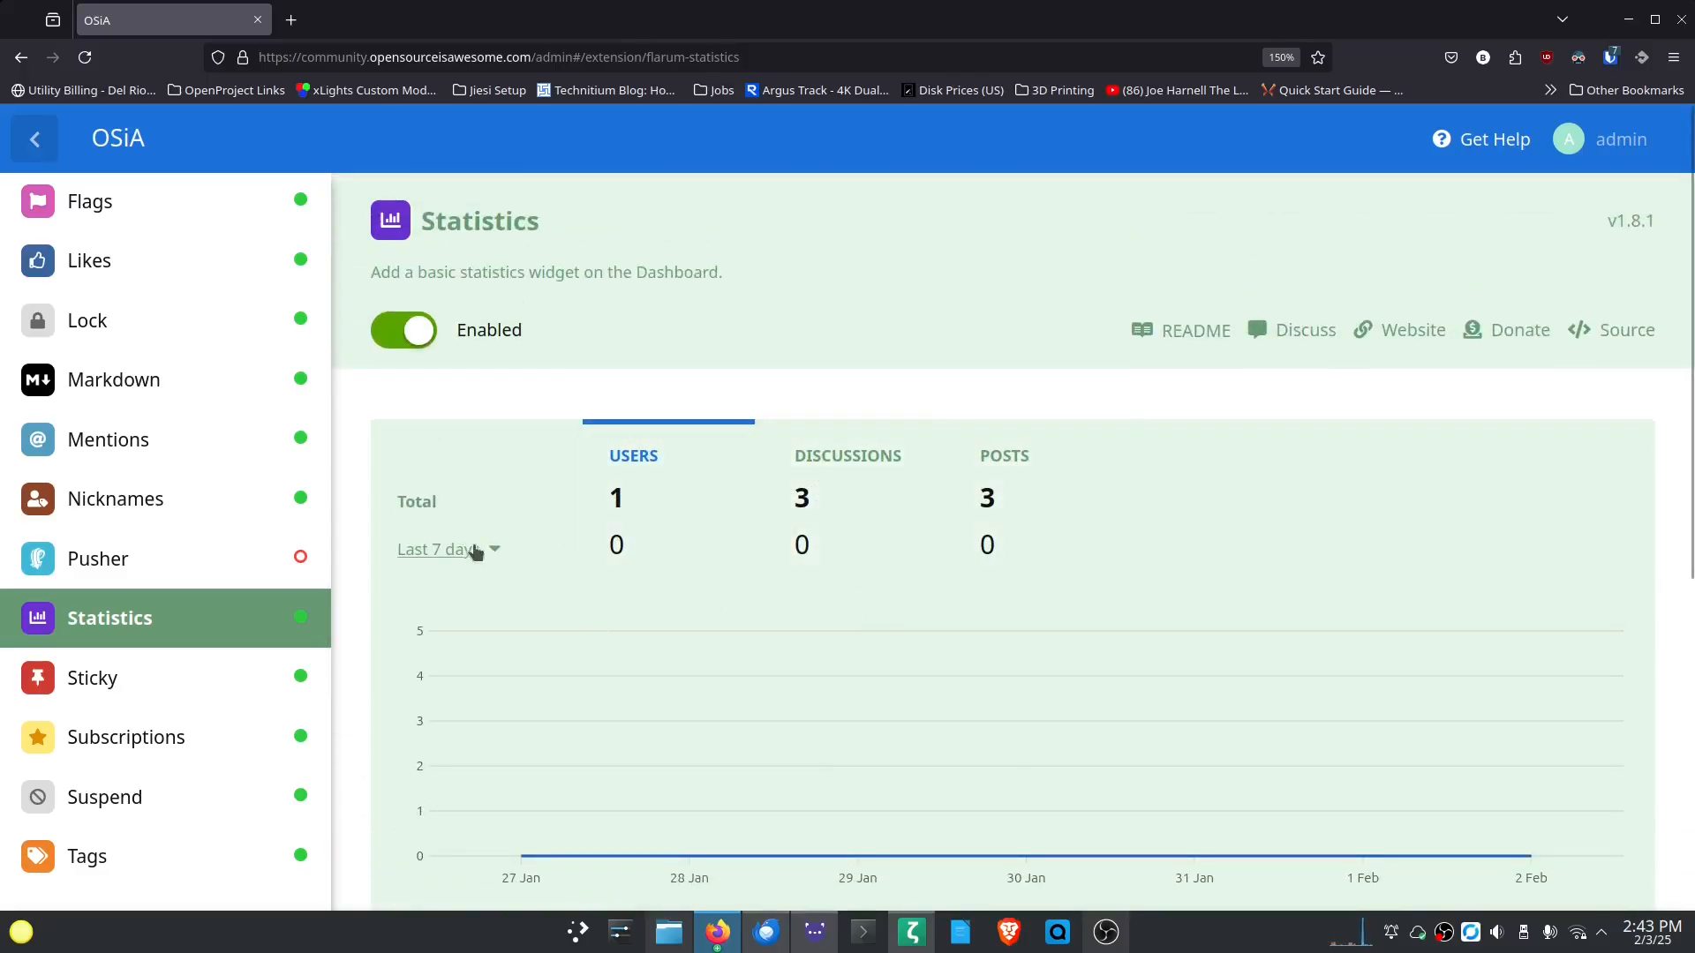
Review the Sticky, Subscriptions and Suspend extension pages without changing anything.
{"action": "left_click", "coordinate": [166, 694]}
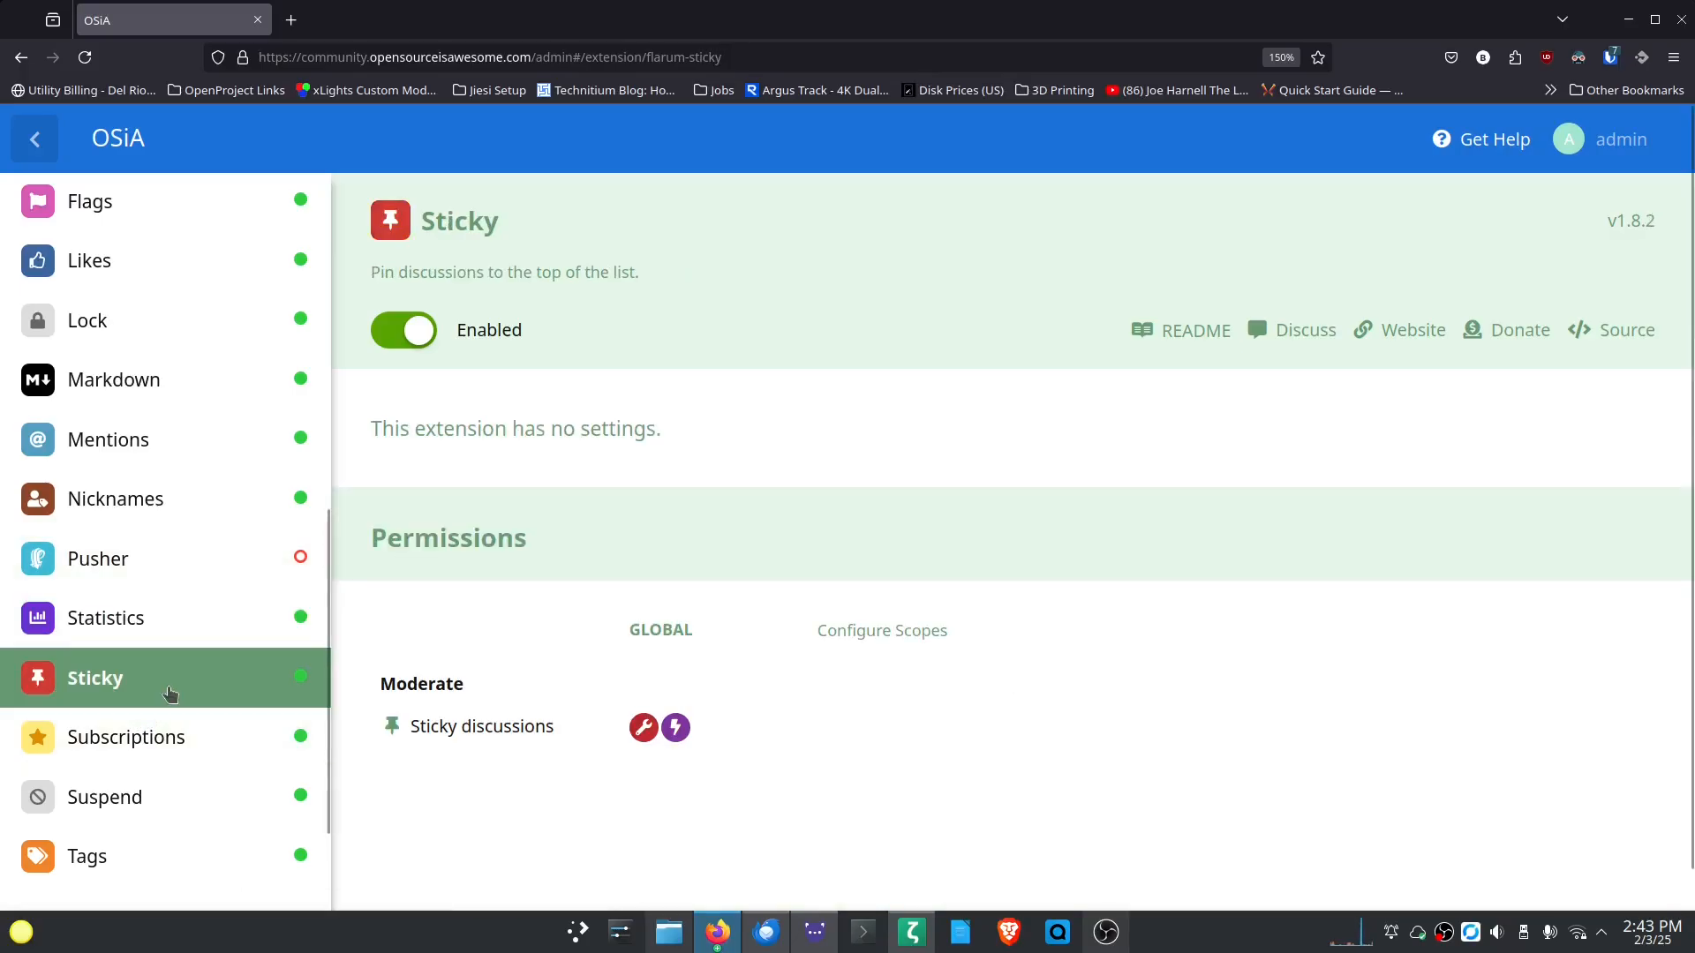
{"action": "scroll", "coordinate": [572, 615], "scroll_direction": "down", "scroll_amount": 1}
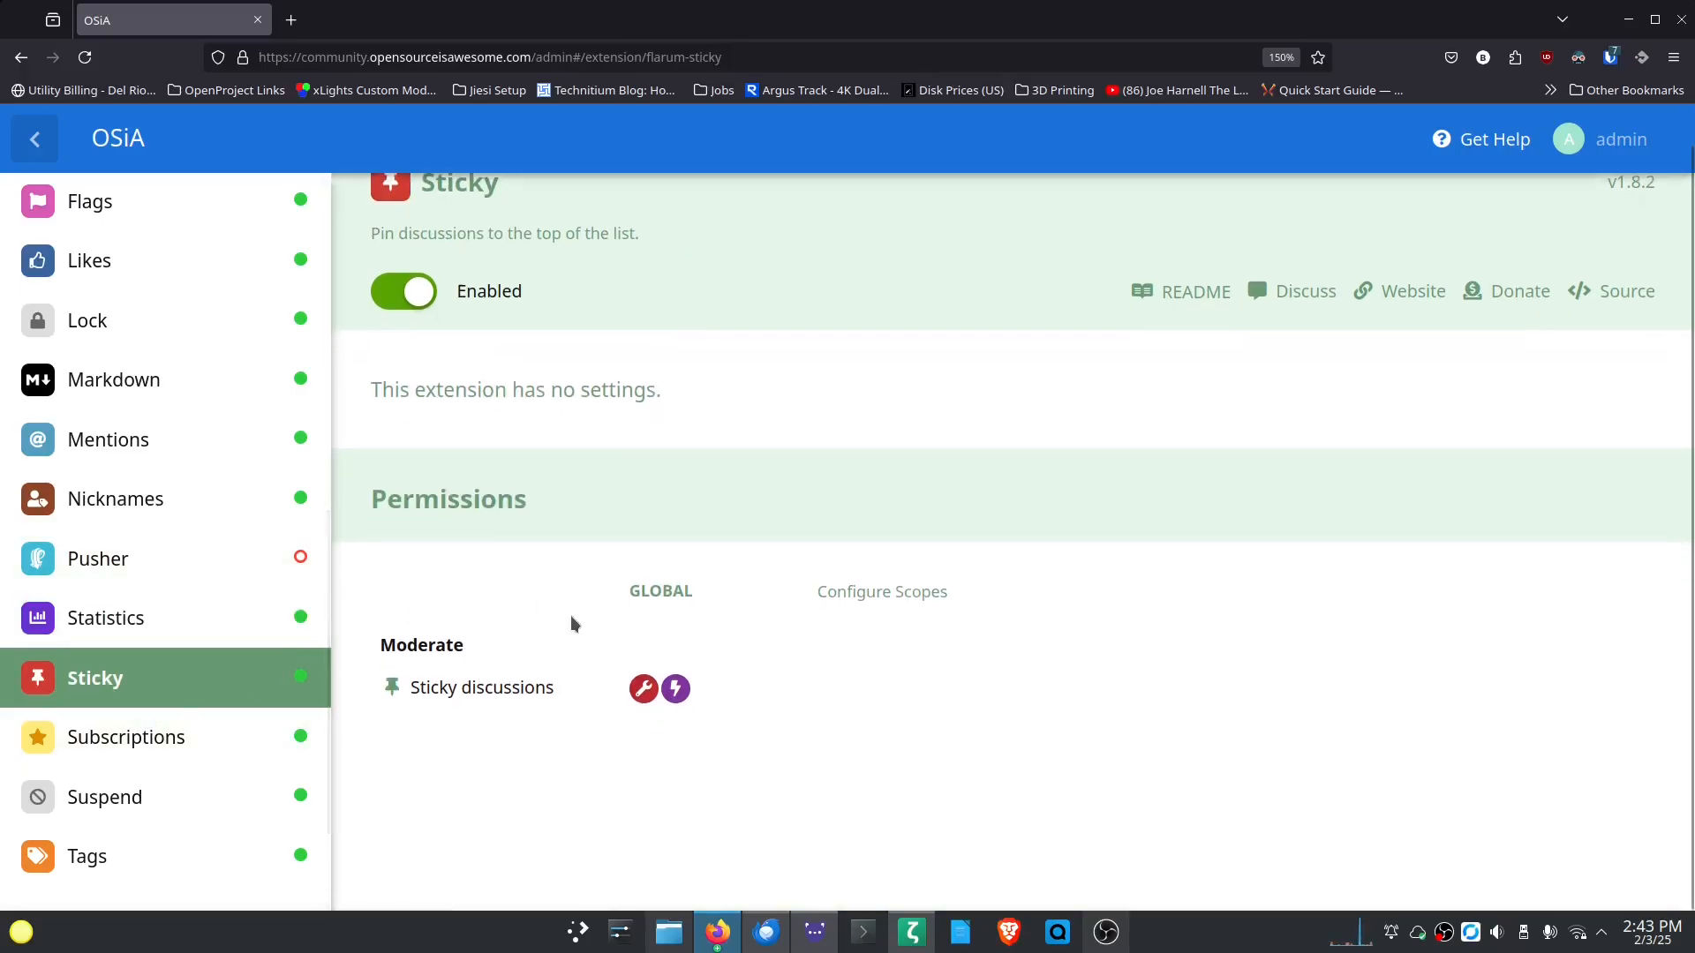
{"action": "scroll", "coordinate": [584, 617], "scroll_direction": "up", "scroll_amount": 1}
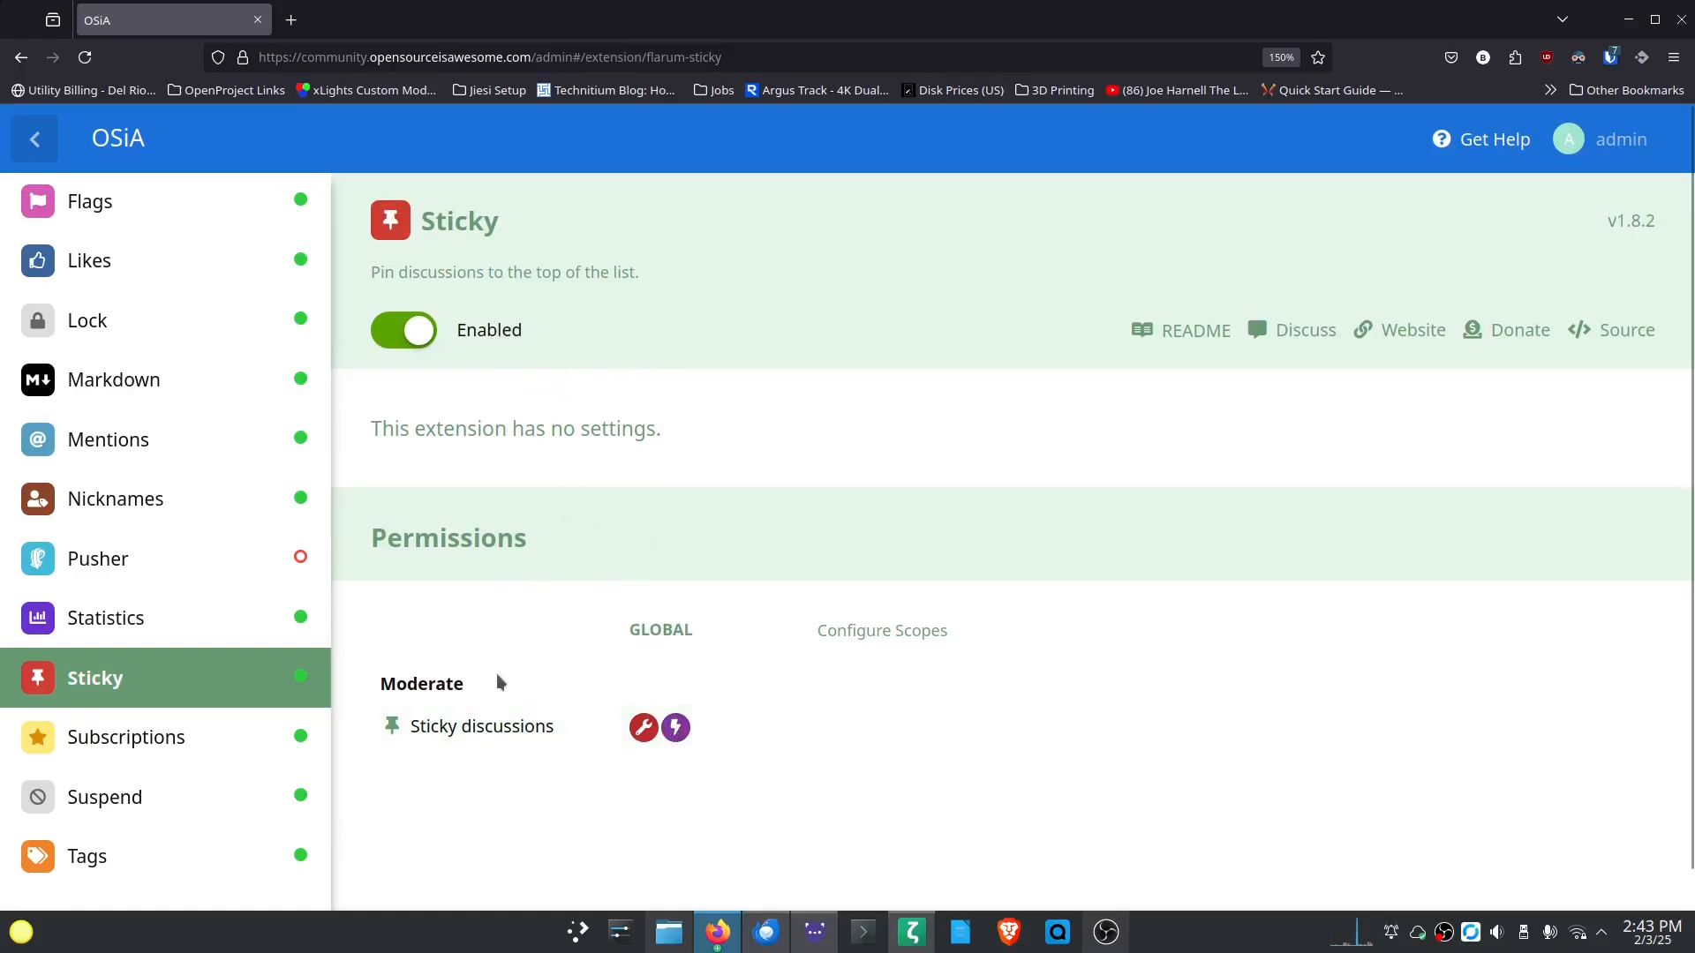
{"action": "left_click", "coordinate": [225, 738]}
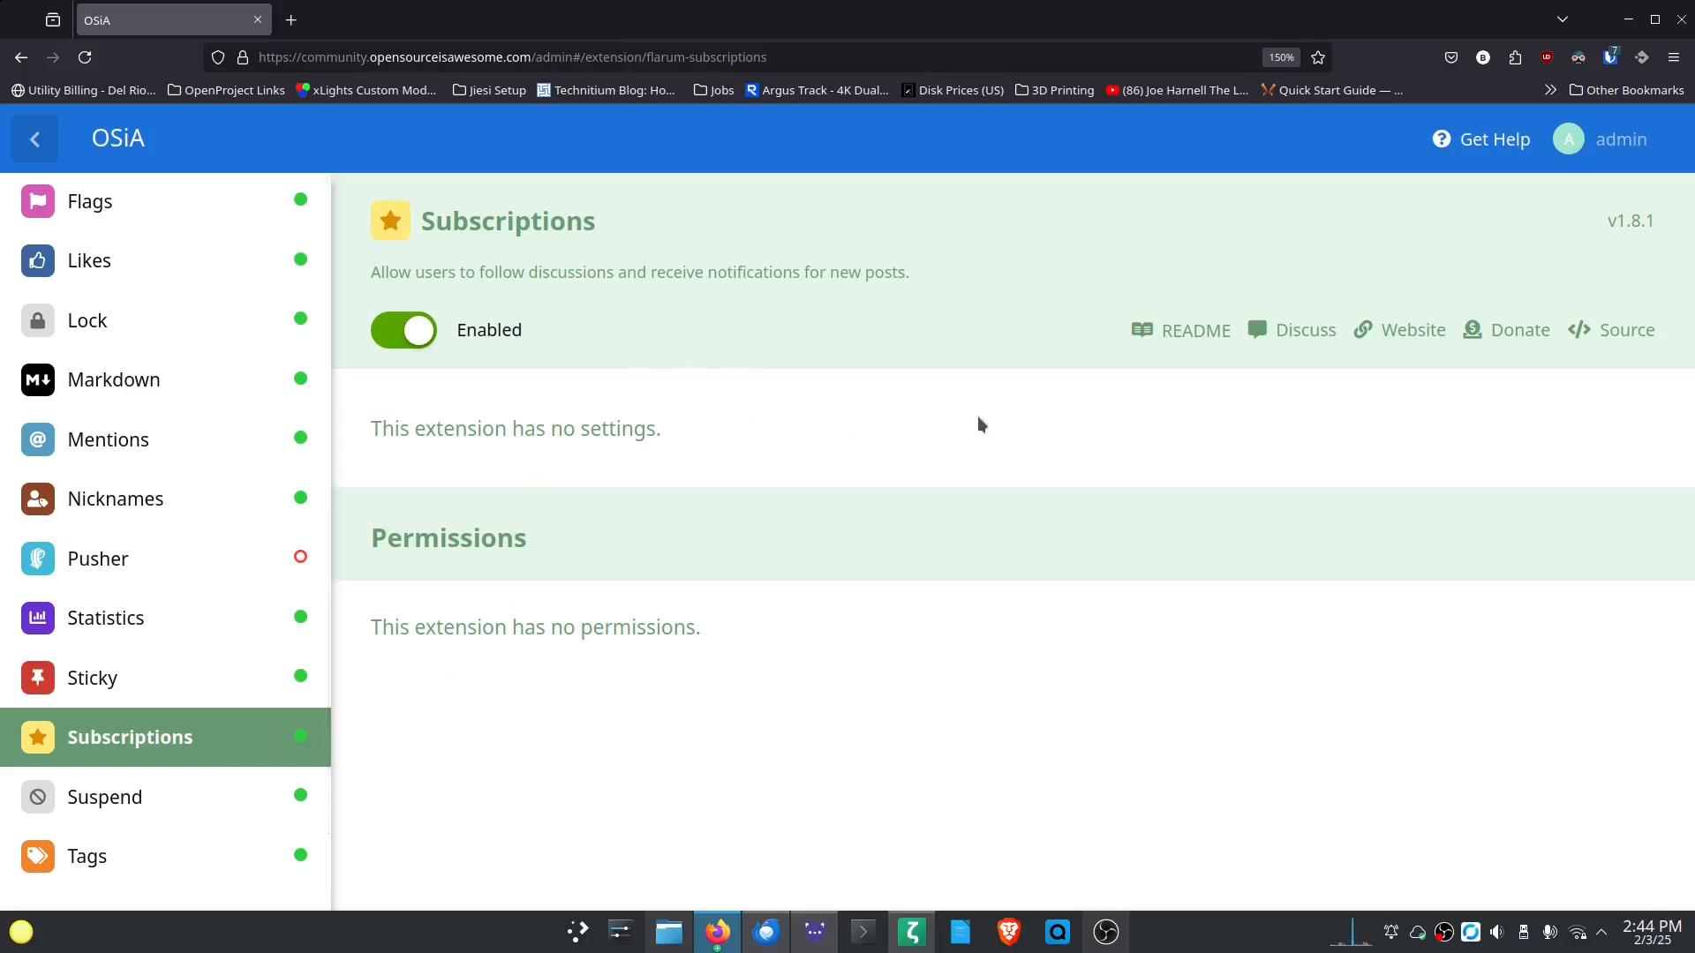
{"action": "left_click", "coordinate": [169, 794]}
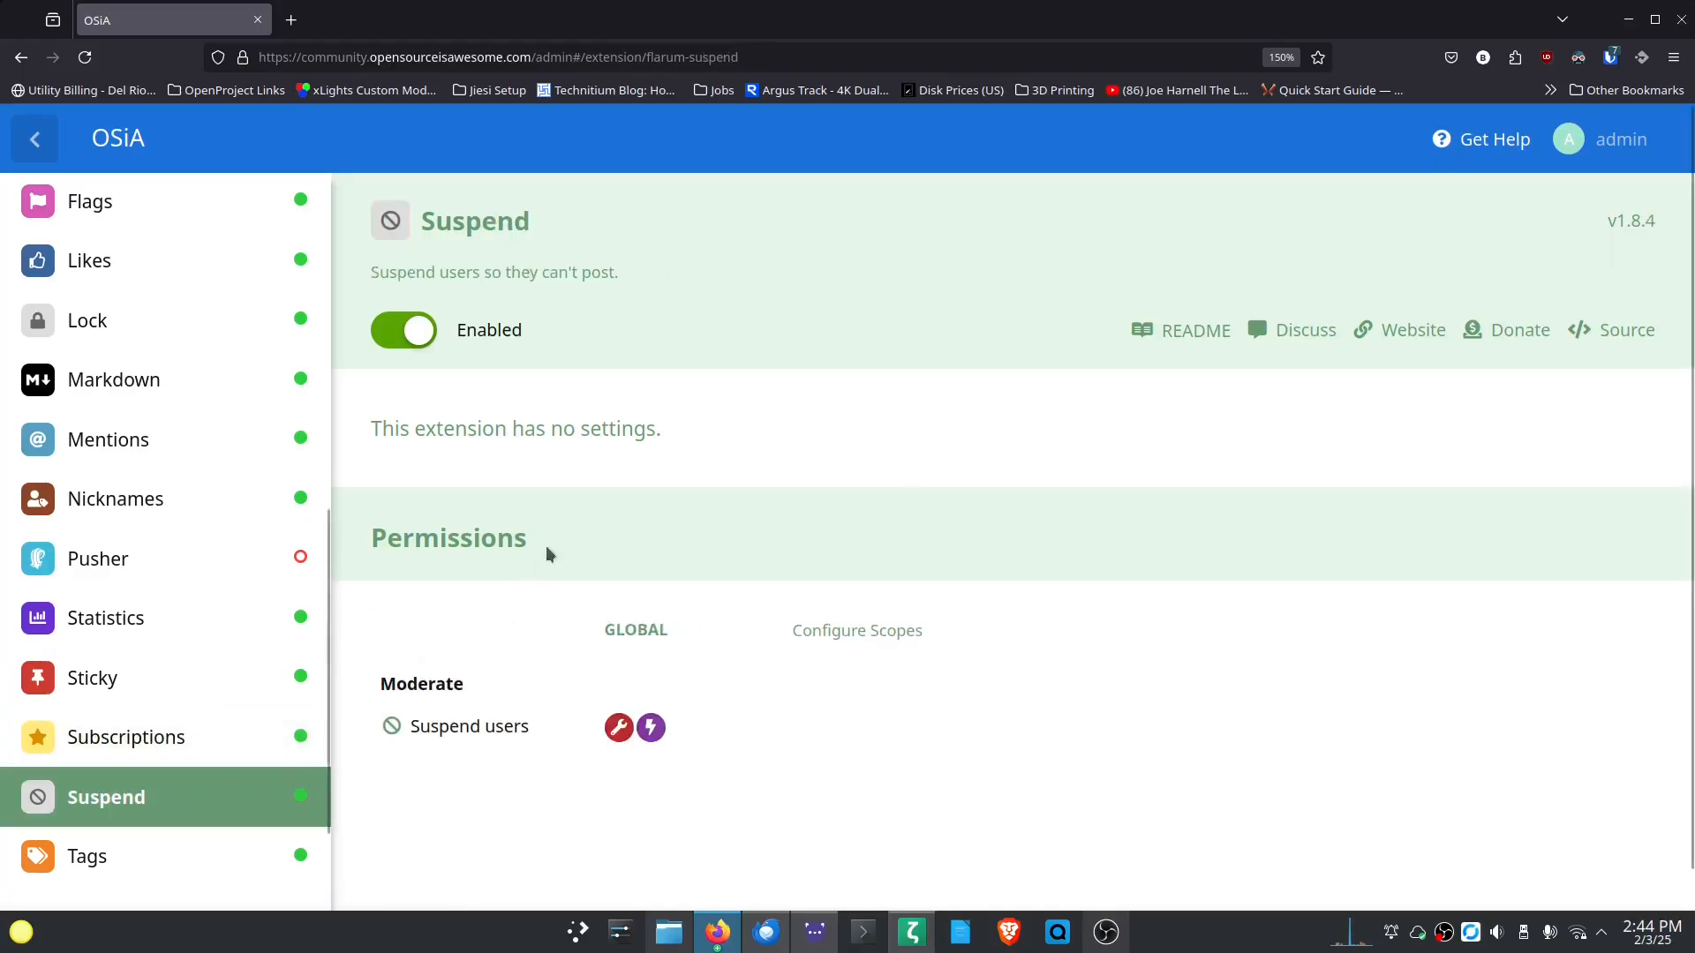
Scroll through Tags settings: General as sole primary tag, primary 1–1, secondary 0–3.
{"action": "left_click", "coordinate": [174, 861]}
{"action": "scroll", "coordinate": [574, 642], "scroll_direction": "down", "scroll_amount": 1}
{"action": "scroll", "coordinate": [576, 644], "scroll_direction": "down", "scroll_amount": 5}
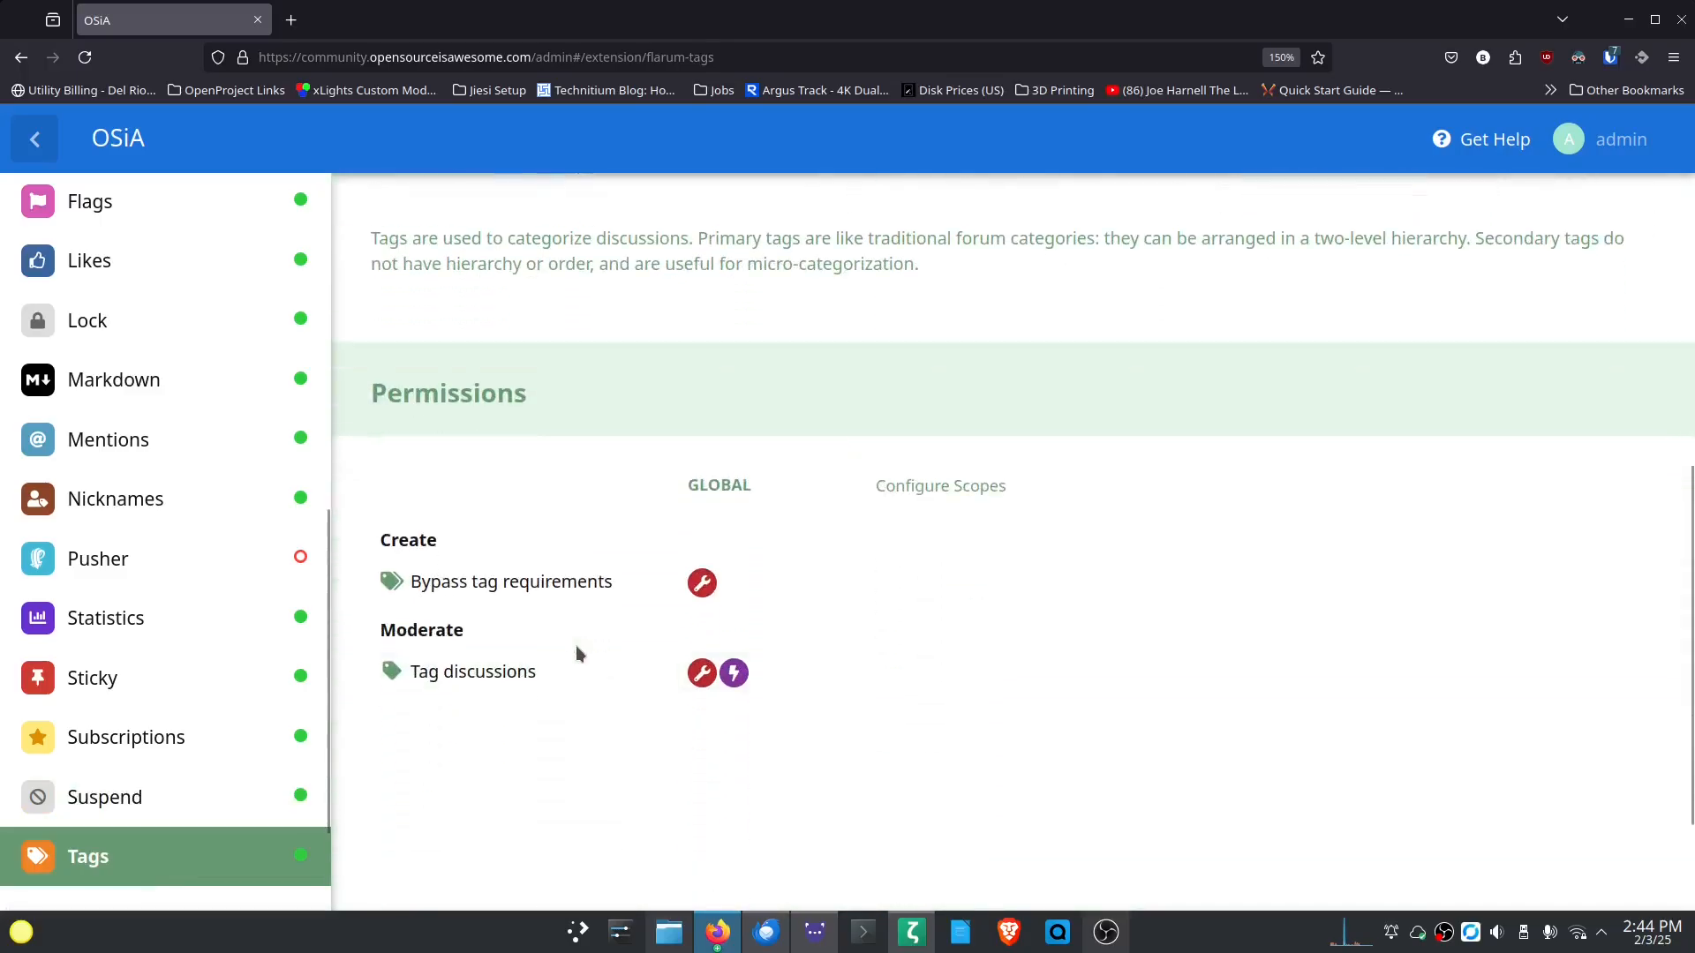
{"action": "scroll", "coordinate": [579, 652], "scroll_direction": "up", "scroll_amount": 6}
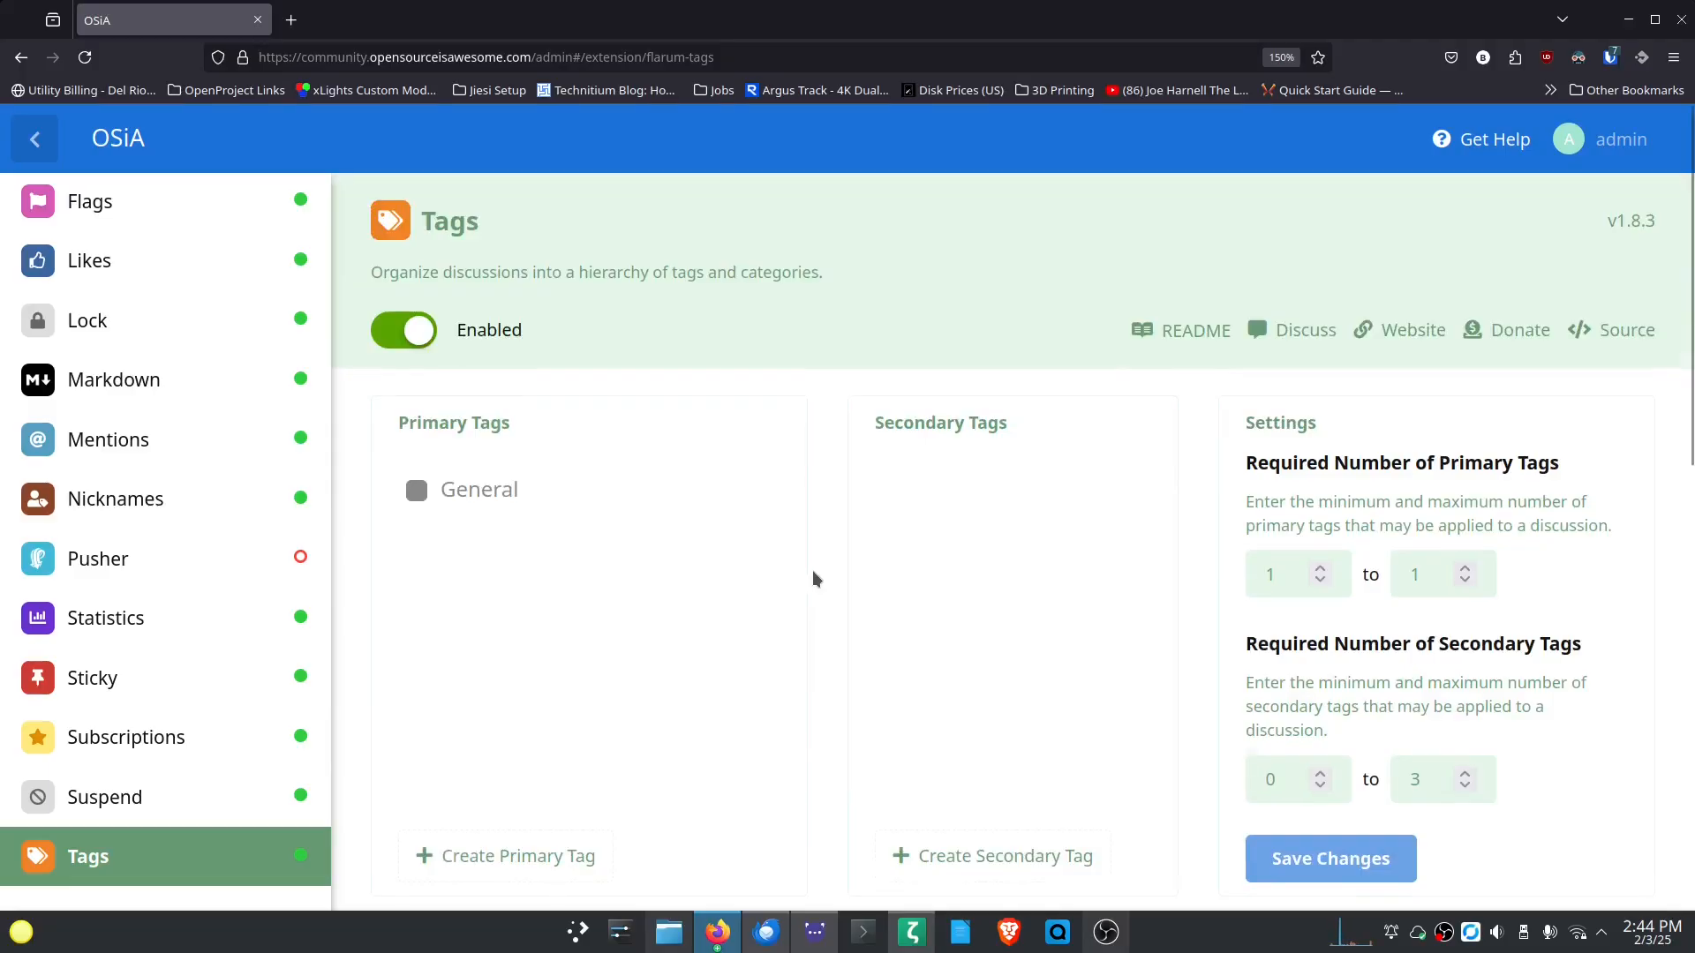
{"action": "scroll", "coordinate": [813, 570], "scroll_direction": "down", "scroll_amount": 4}
{"action": "scroll", "coordinate": [814, 573], "scroll_direction": "up", "scroll_amount": 3}
{"action": "scroll", "coordinate": [814, 575], "scroll_direction": "up", "scroll_amount": 1}
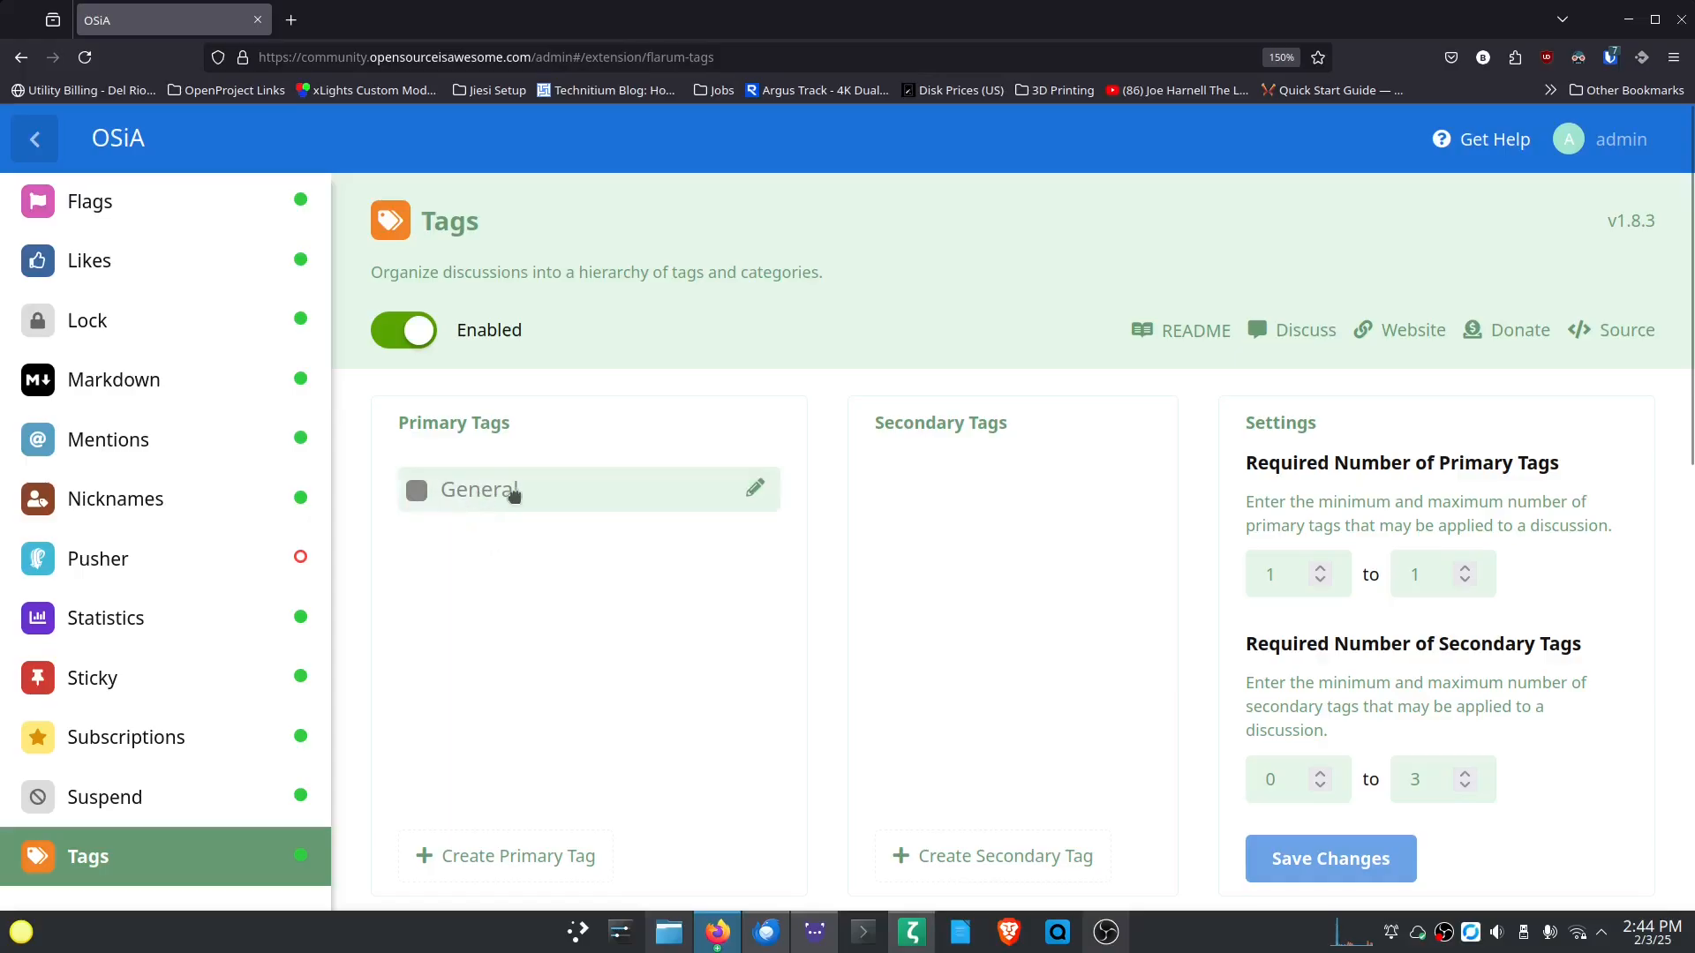
{"action": "scroll", "coordinate": [780, 557], "scroll_direction": "down", "scroll_amount": 4}
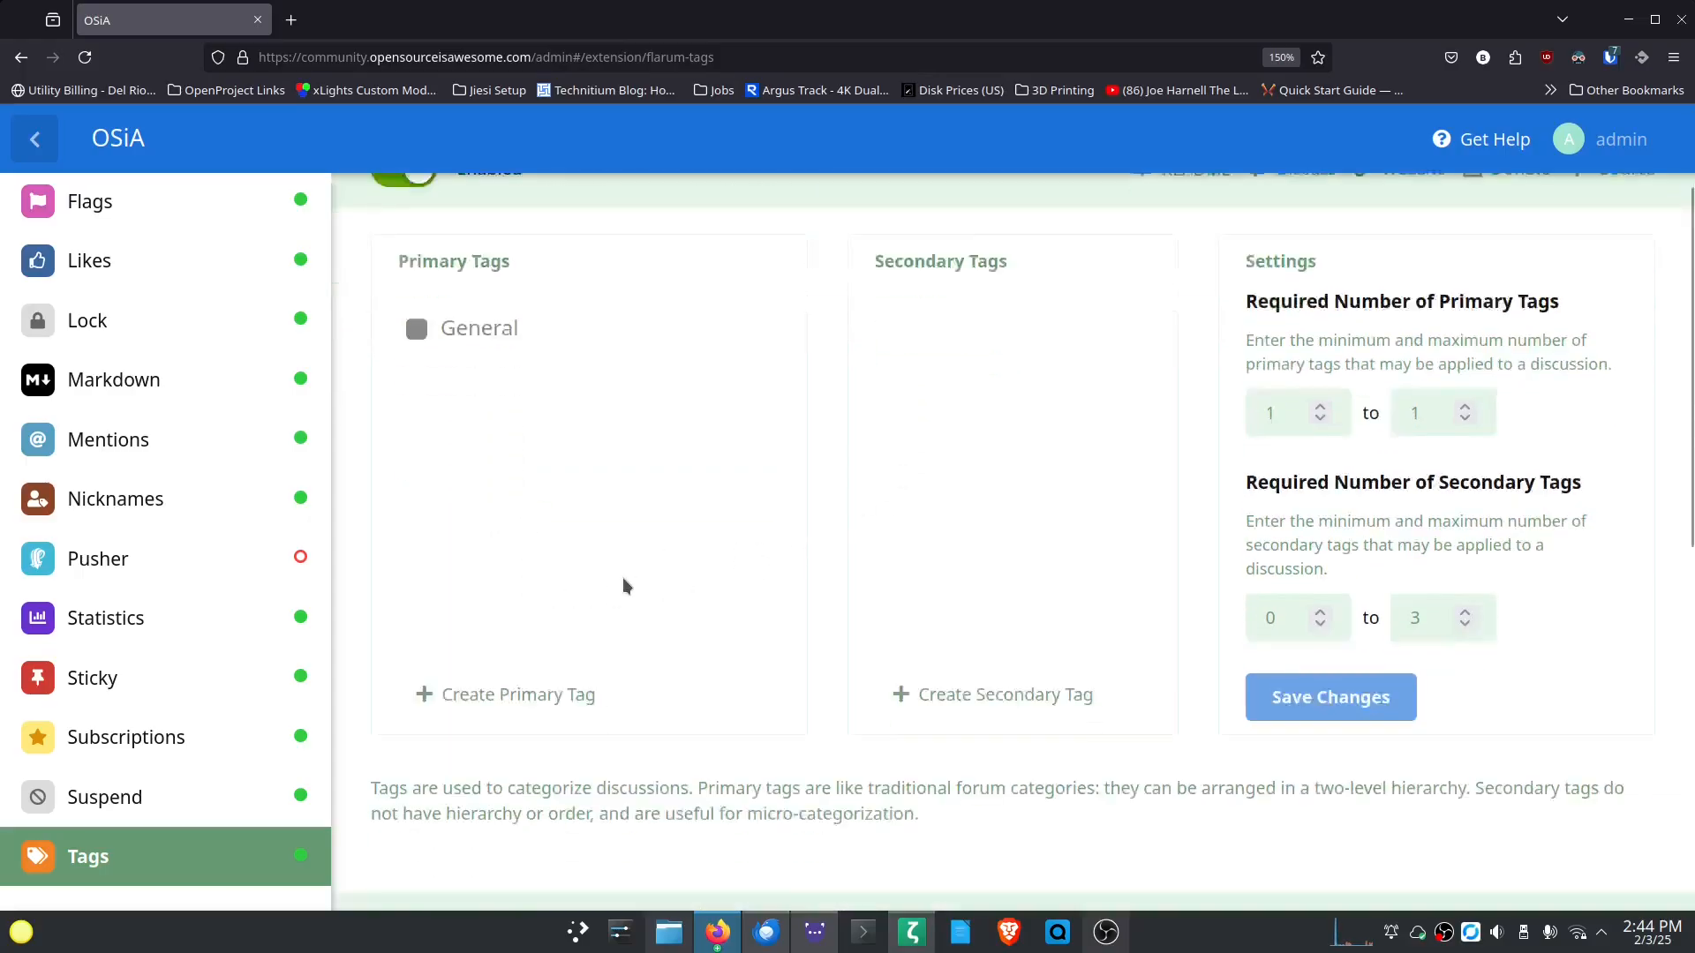
{"action": "scroll", "coordinate": [942, 506], "scroll_direction": "up", "scroll_amount": 4}
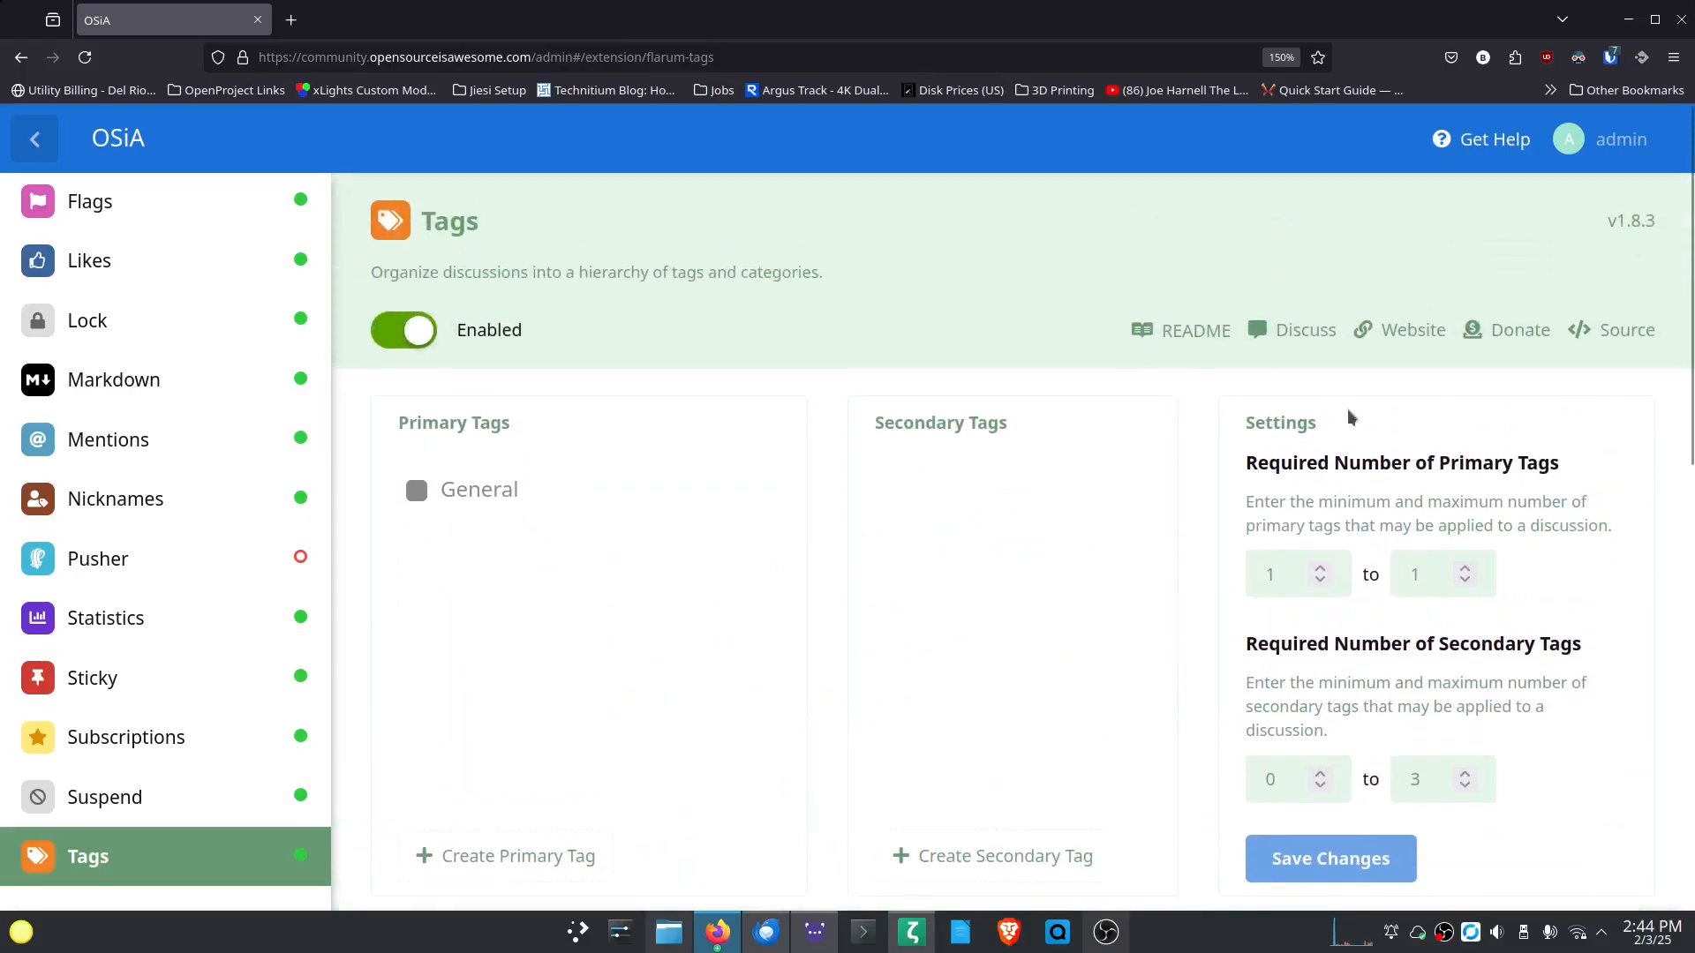
{"action": "scroll", "coordinate": [538, 628], "scroll_direction": "down", "scroll_amount": 5}
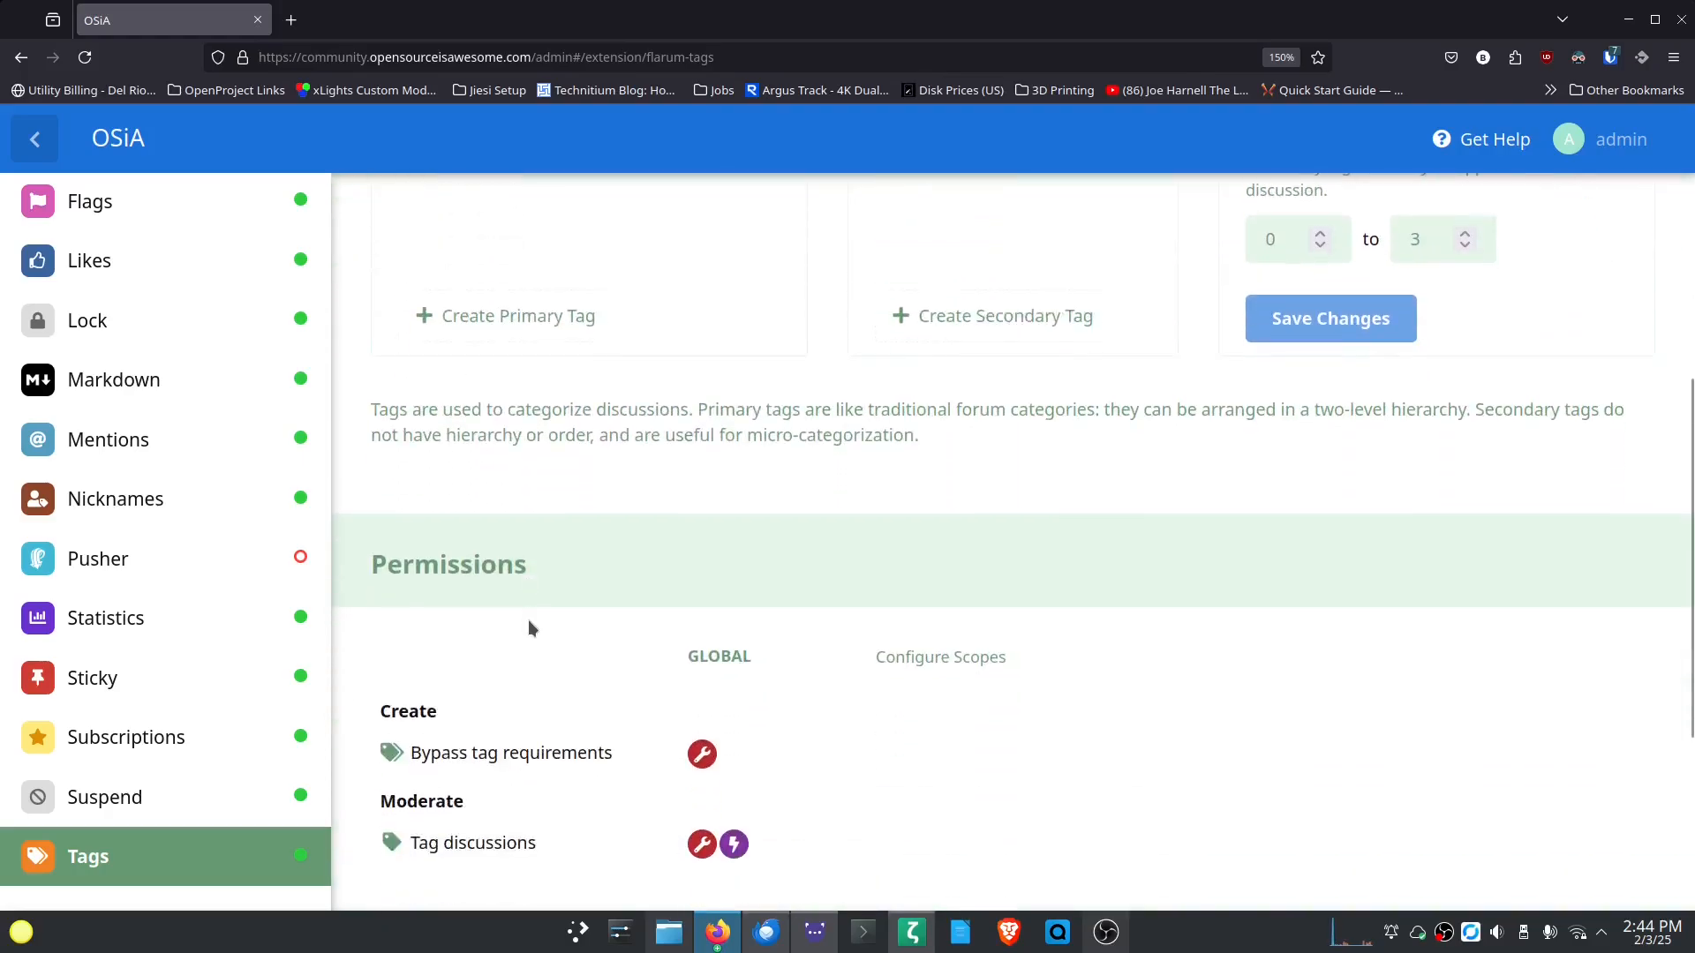
{"action": "scroll", "coordinate": [528, 620], "scroll_direction": "down", "scroll_amount": 3}
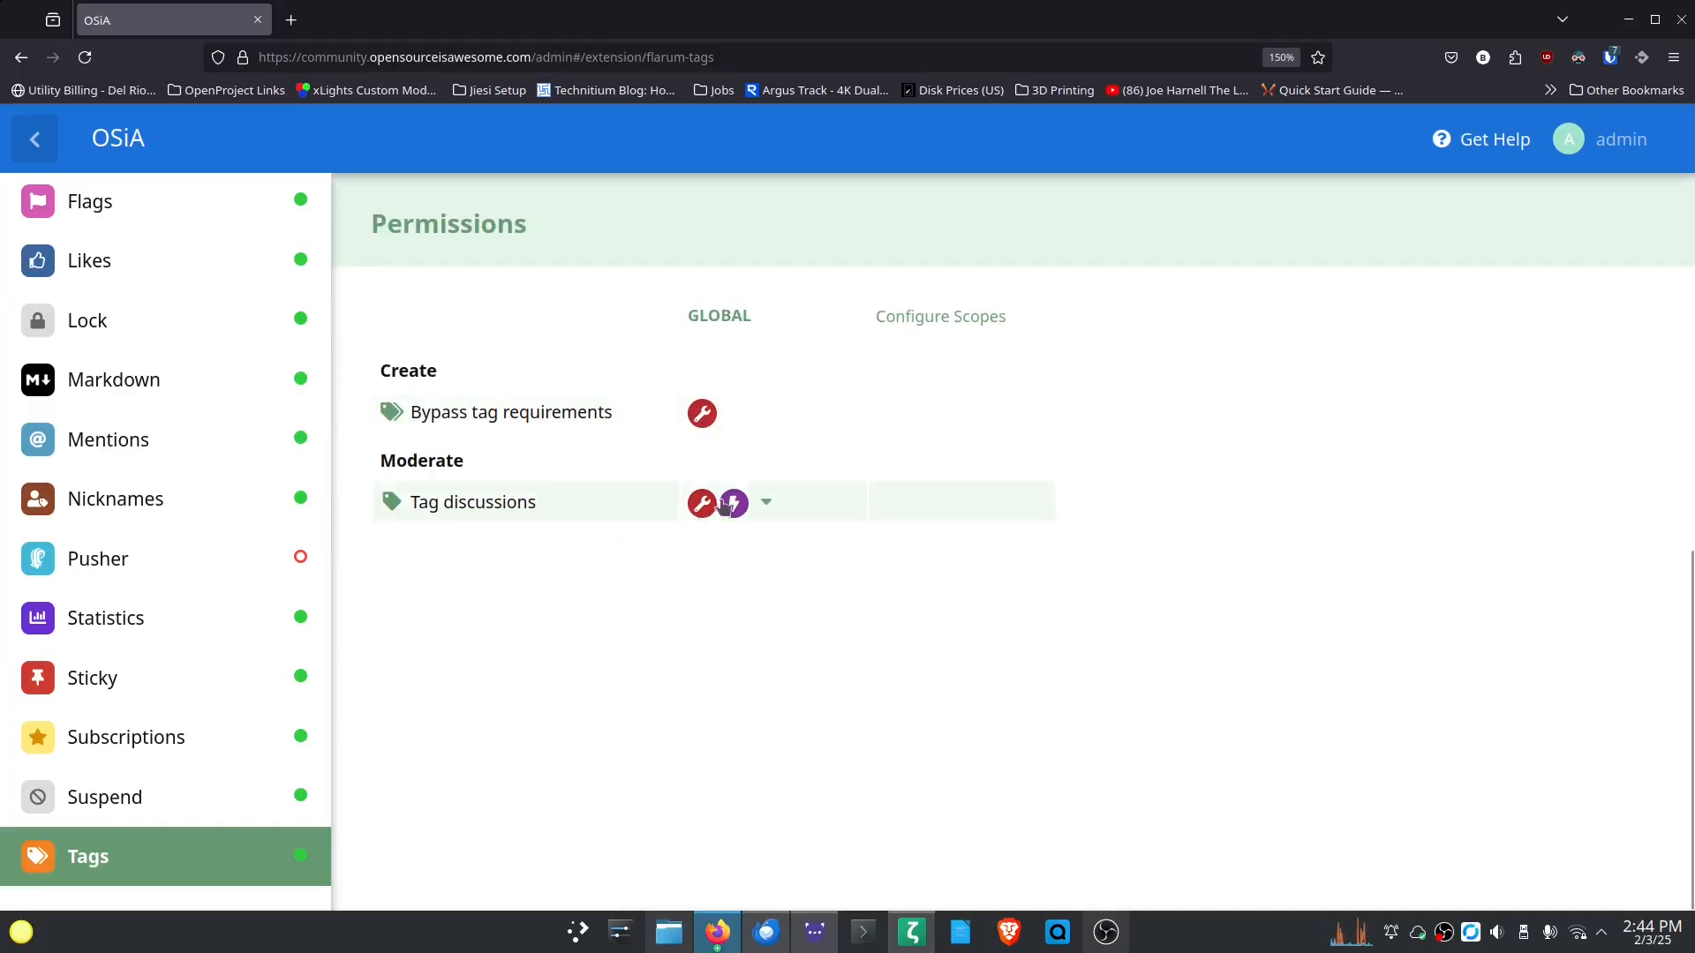
{"action": "scroll", "coordinate": [823, 585], "scroll_direction": "up", "scroll_amount": 10}
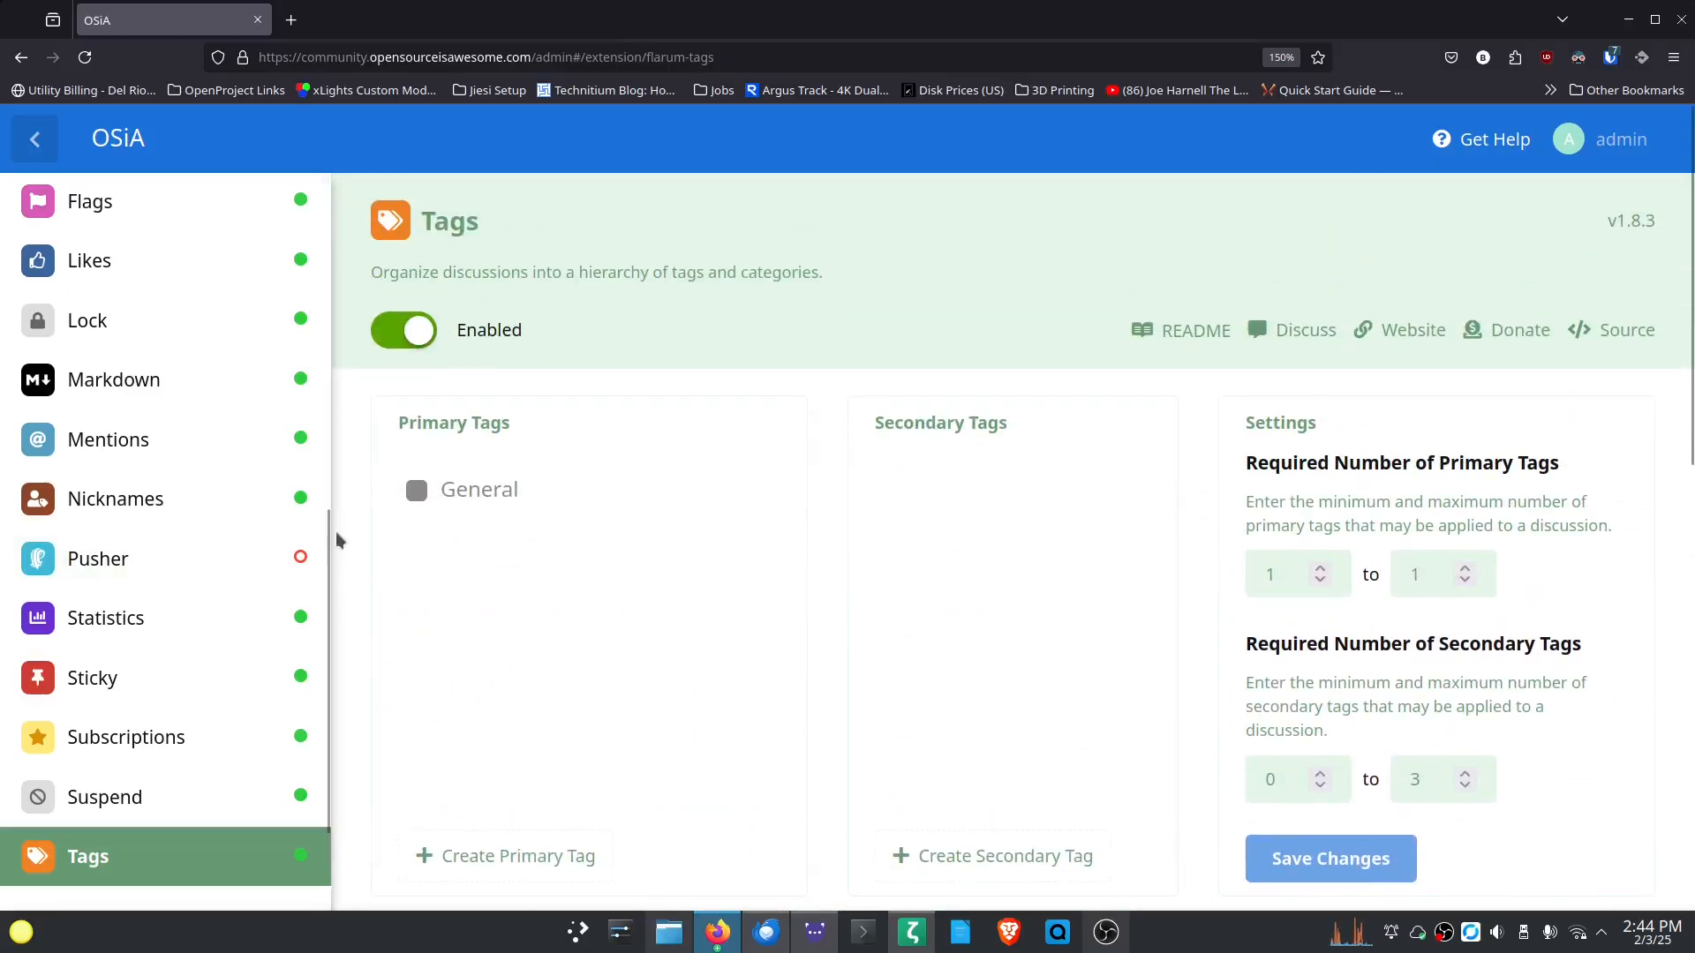
{"action": "scroll", "coordinate": [167, 317], "scroll_direction": "up", "scroll_amount": 8}
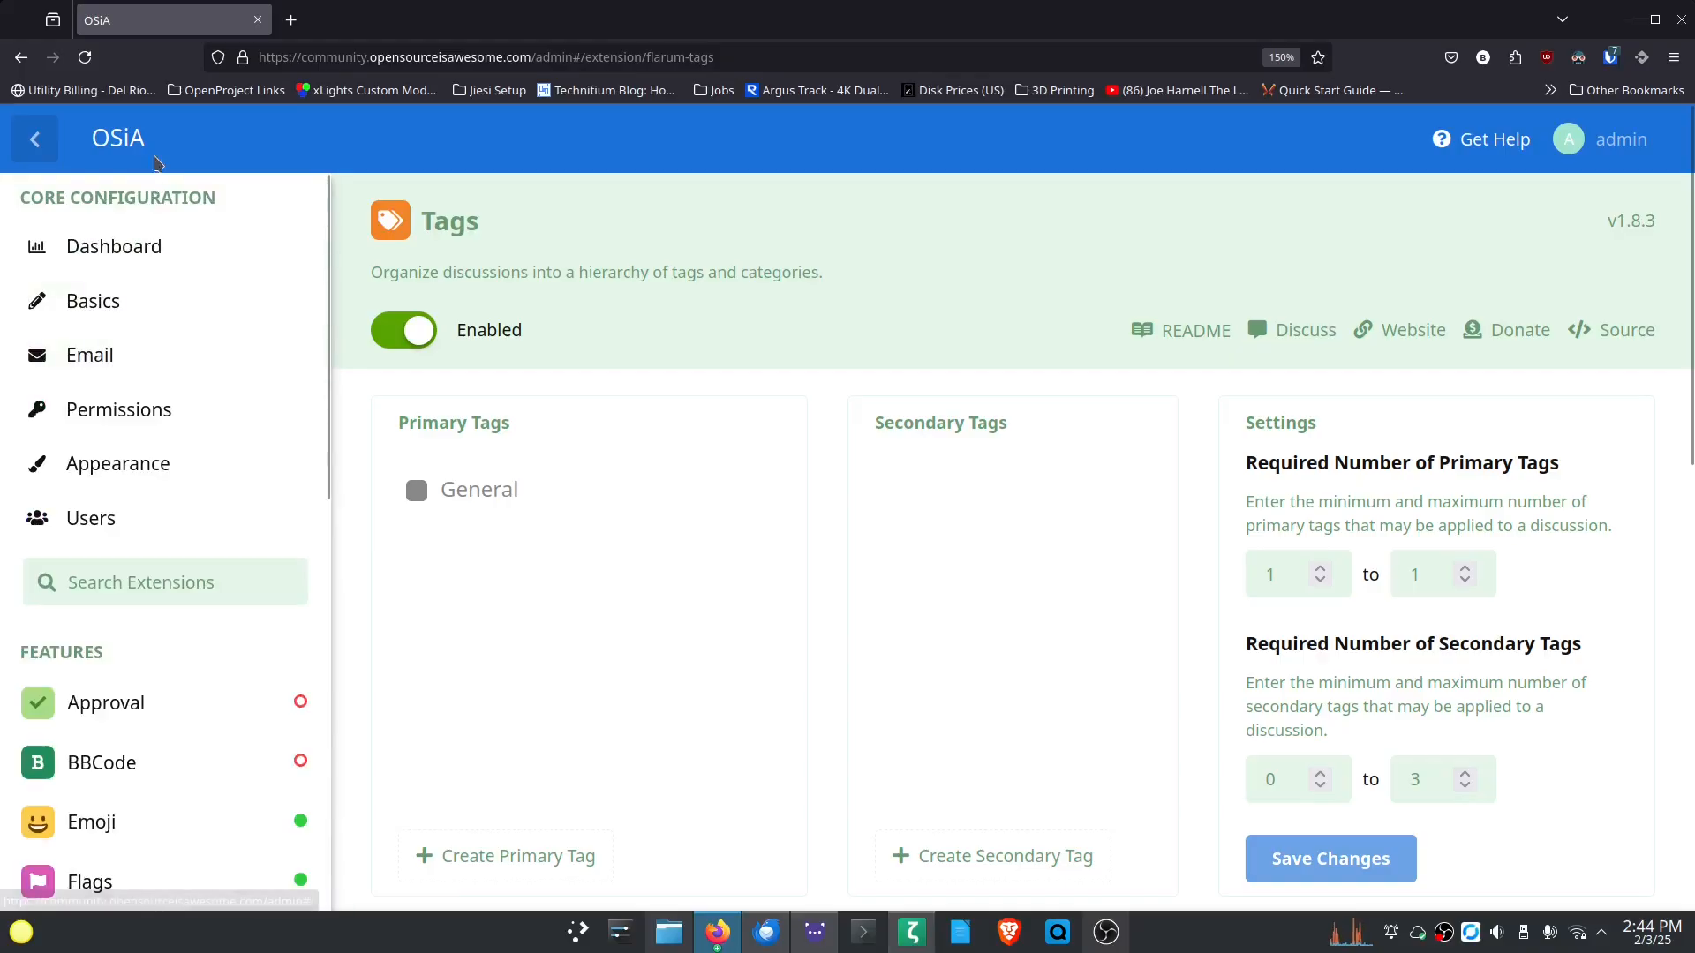
Return to the forum and check the sort options, keeping Latest order.
{"action": "left_click", "coordinate": [41, 155]}
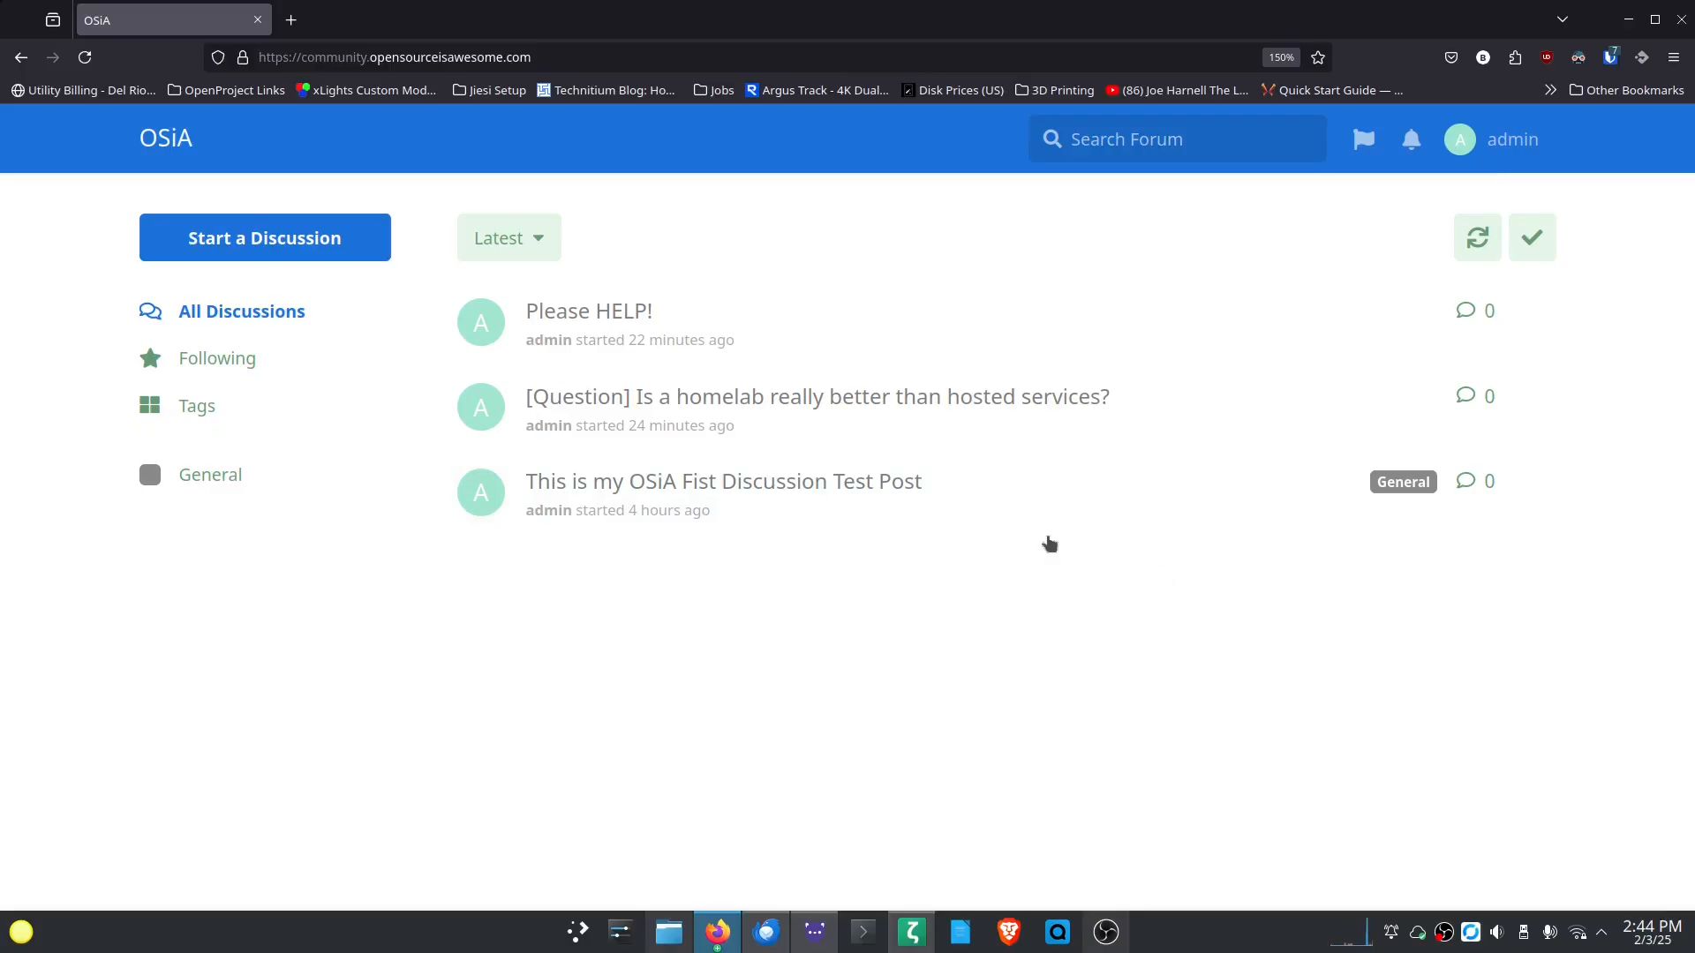
{"action": "left_click", "coordinate": [548, 246]}
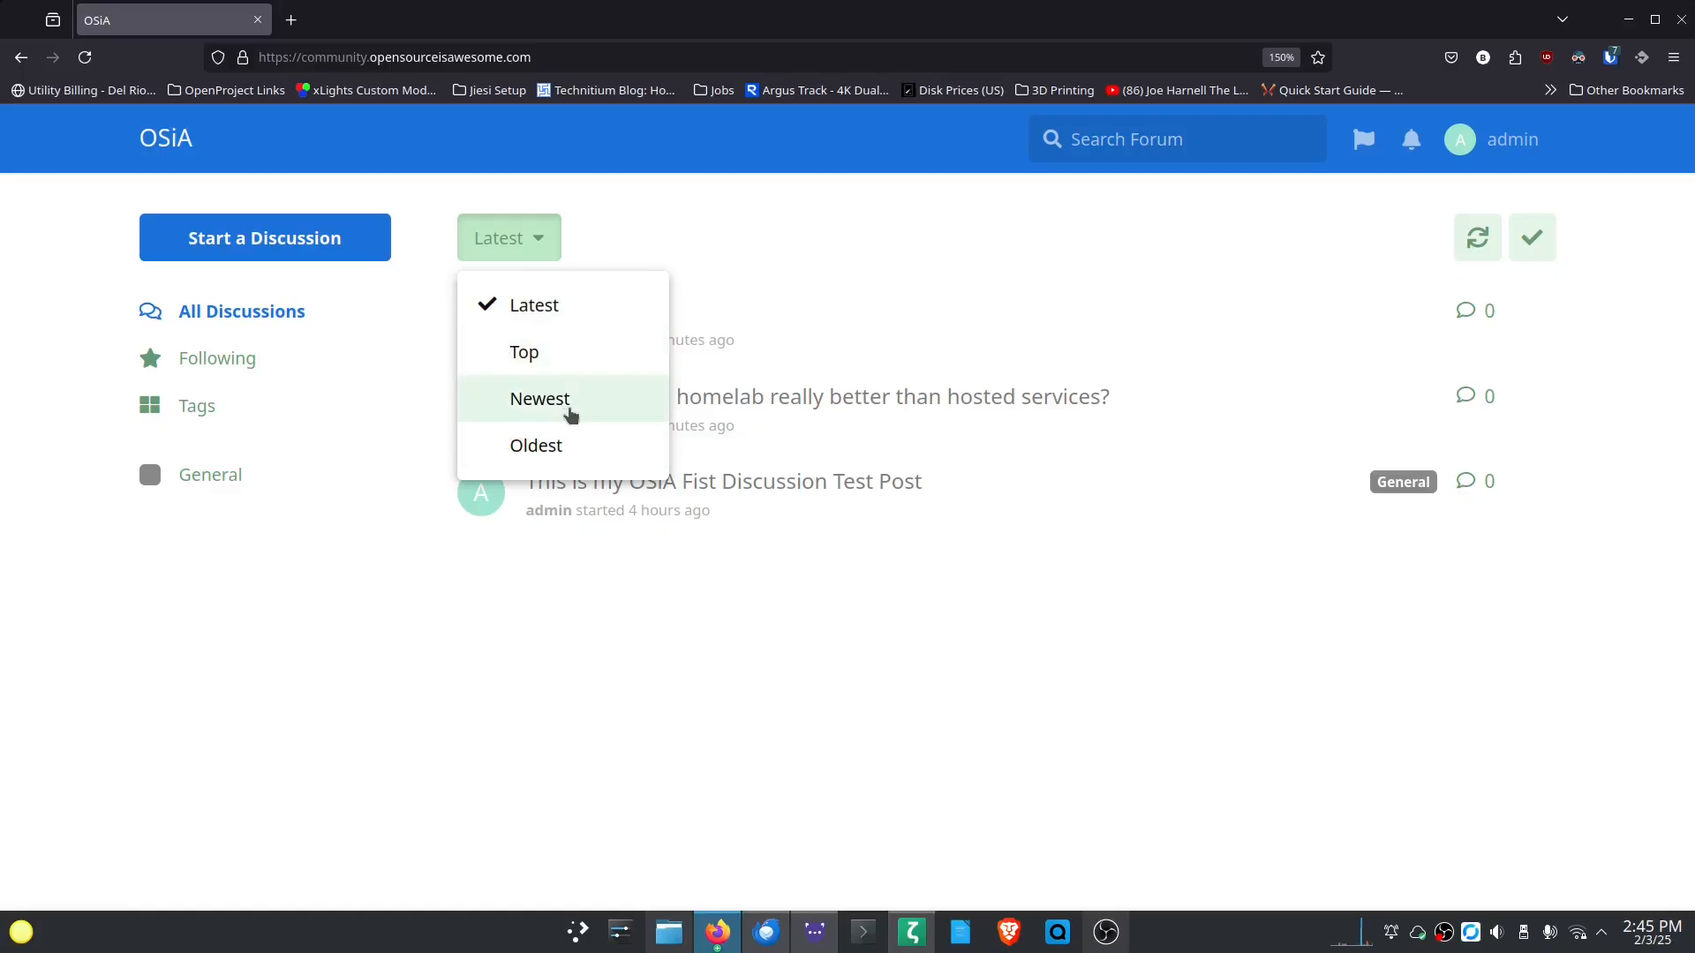
{"action": "left_click", "coordinate": [705, 237]}
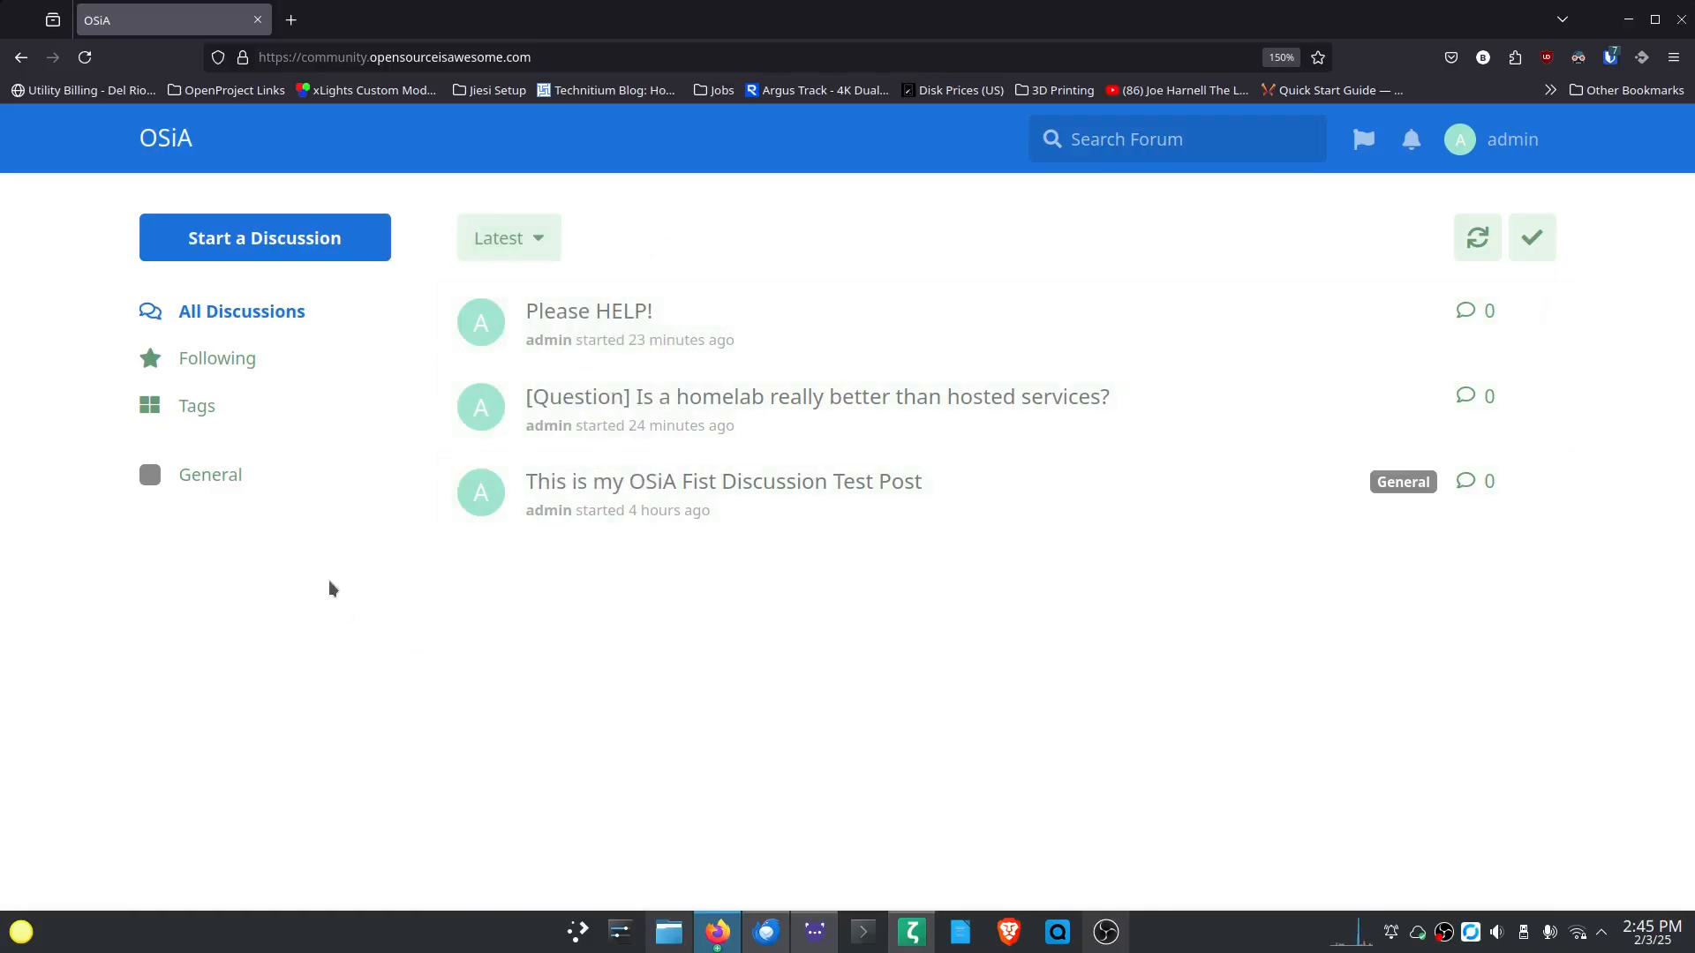
Browse the Tags list, the General tag and Following, then return to All Discussions.
{"action": "left_click", "coordinate": [202, 408]}
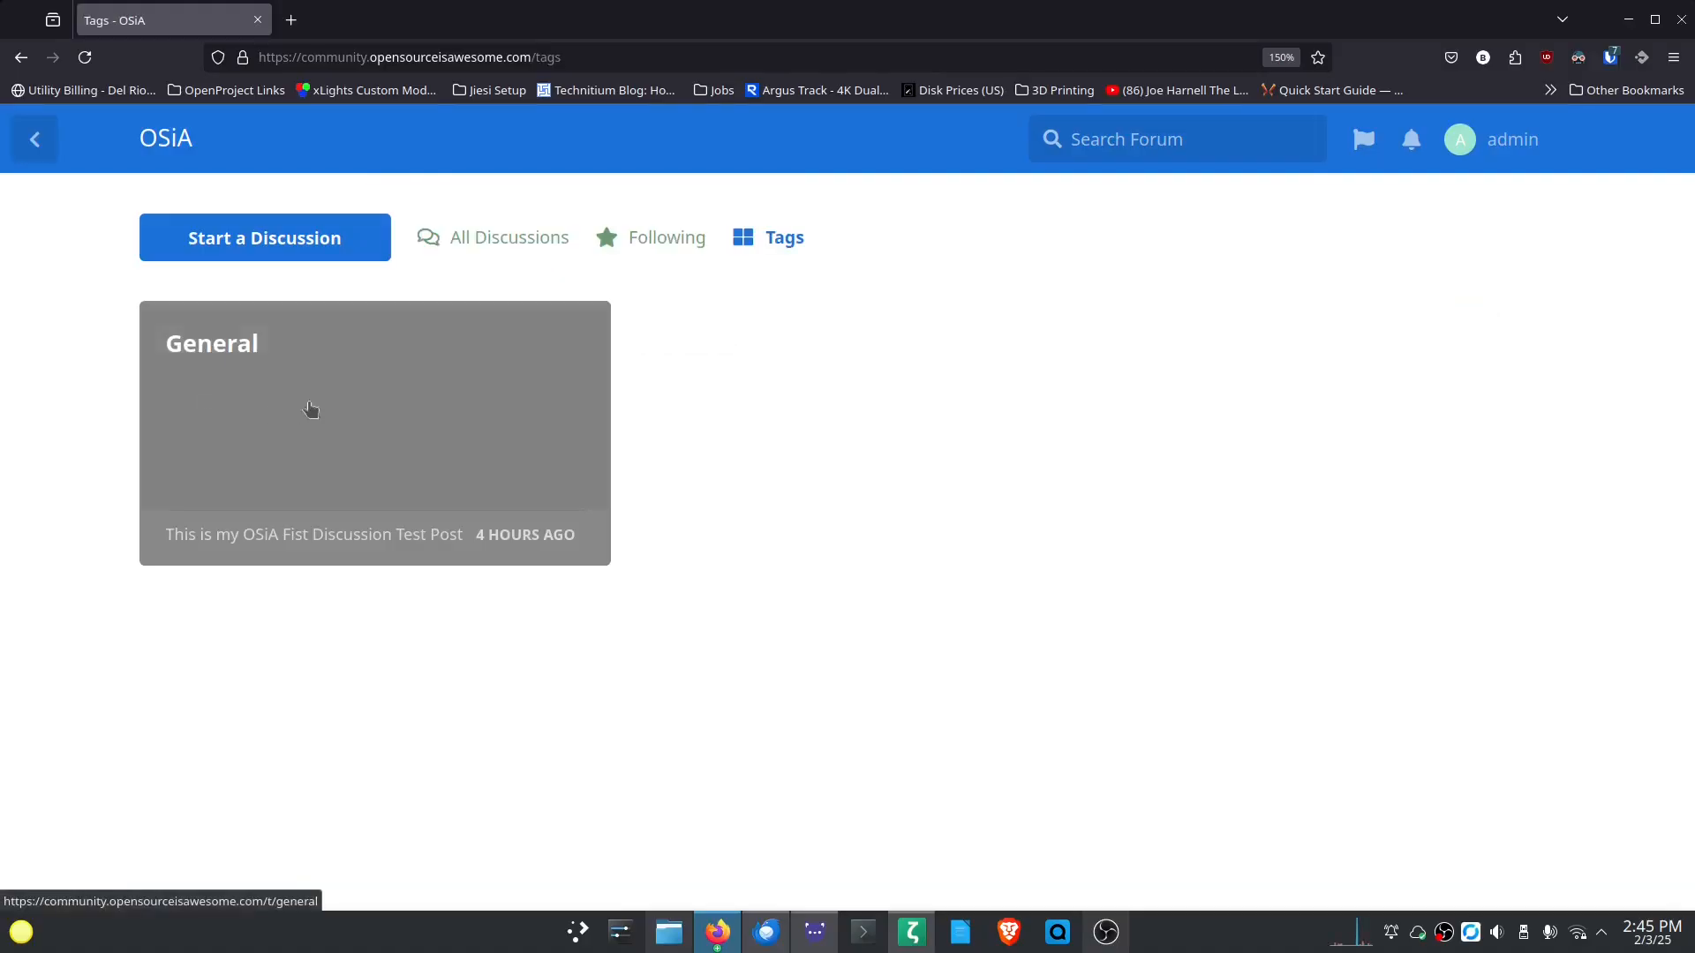
{"action": "left_click", "coordinate": [331, 388]}
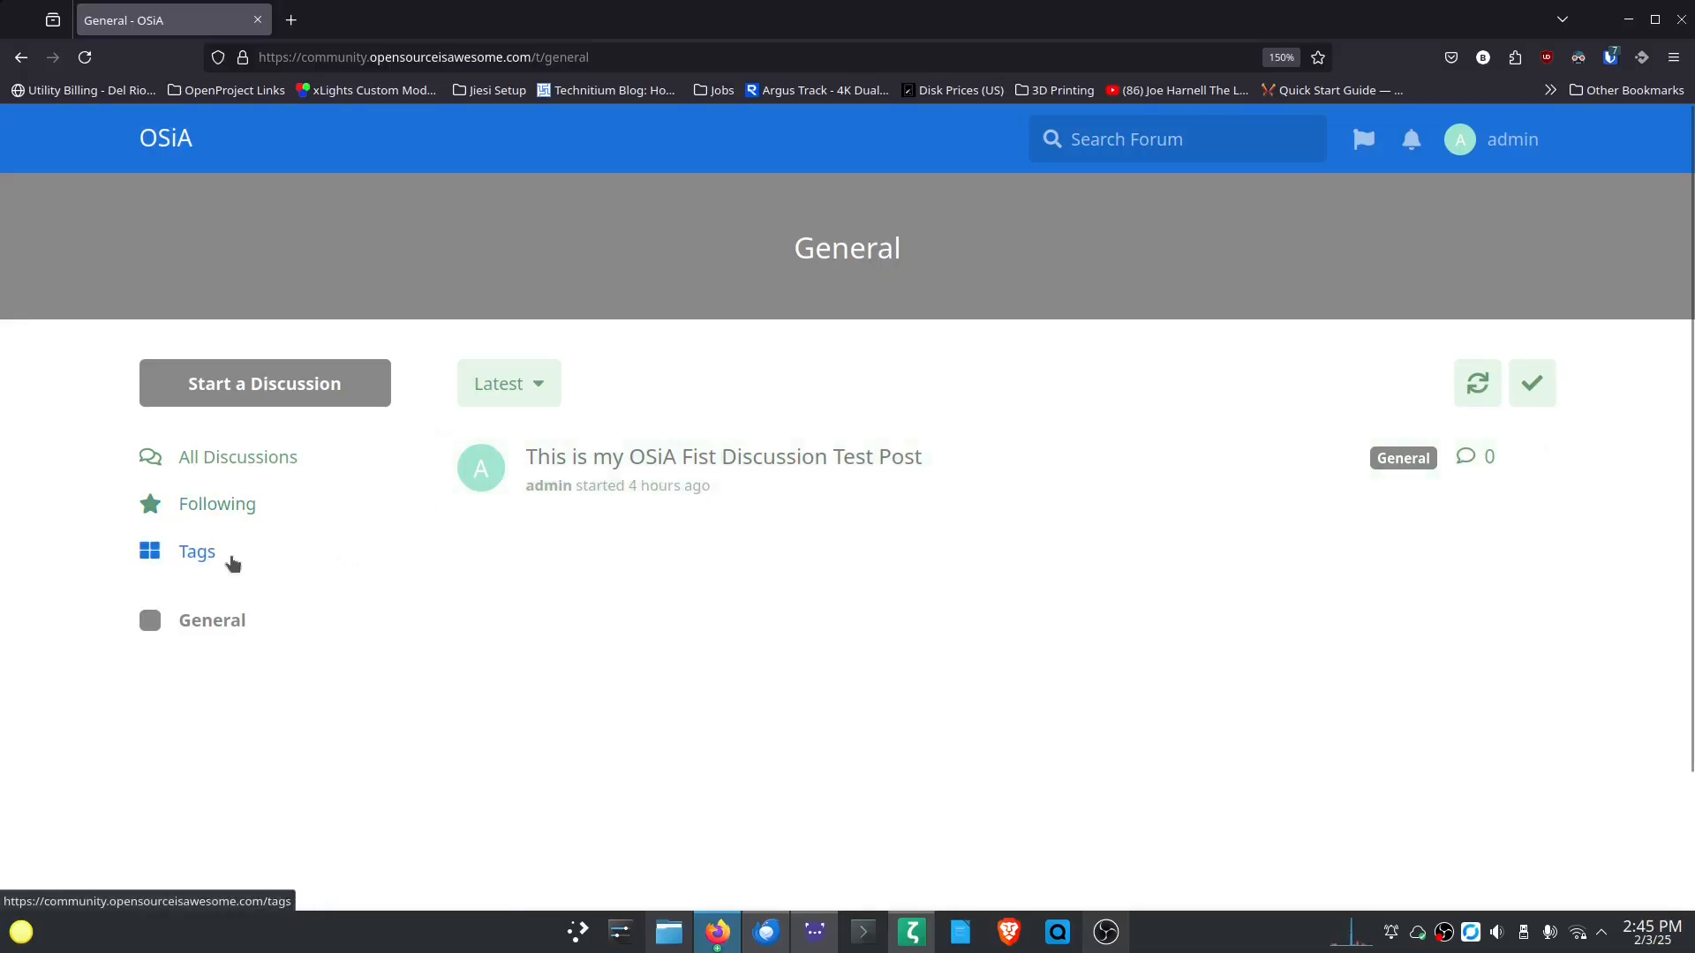
{"action": "left_click", "coordinate": [198, 560]}
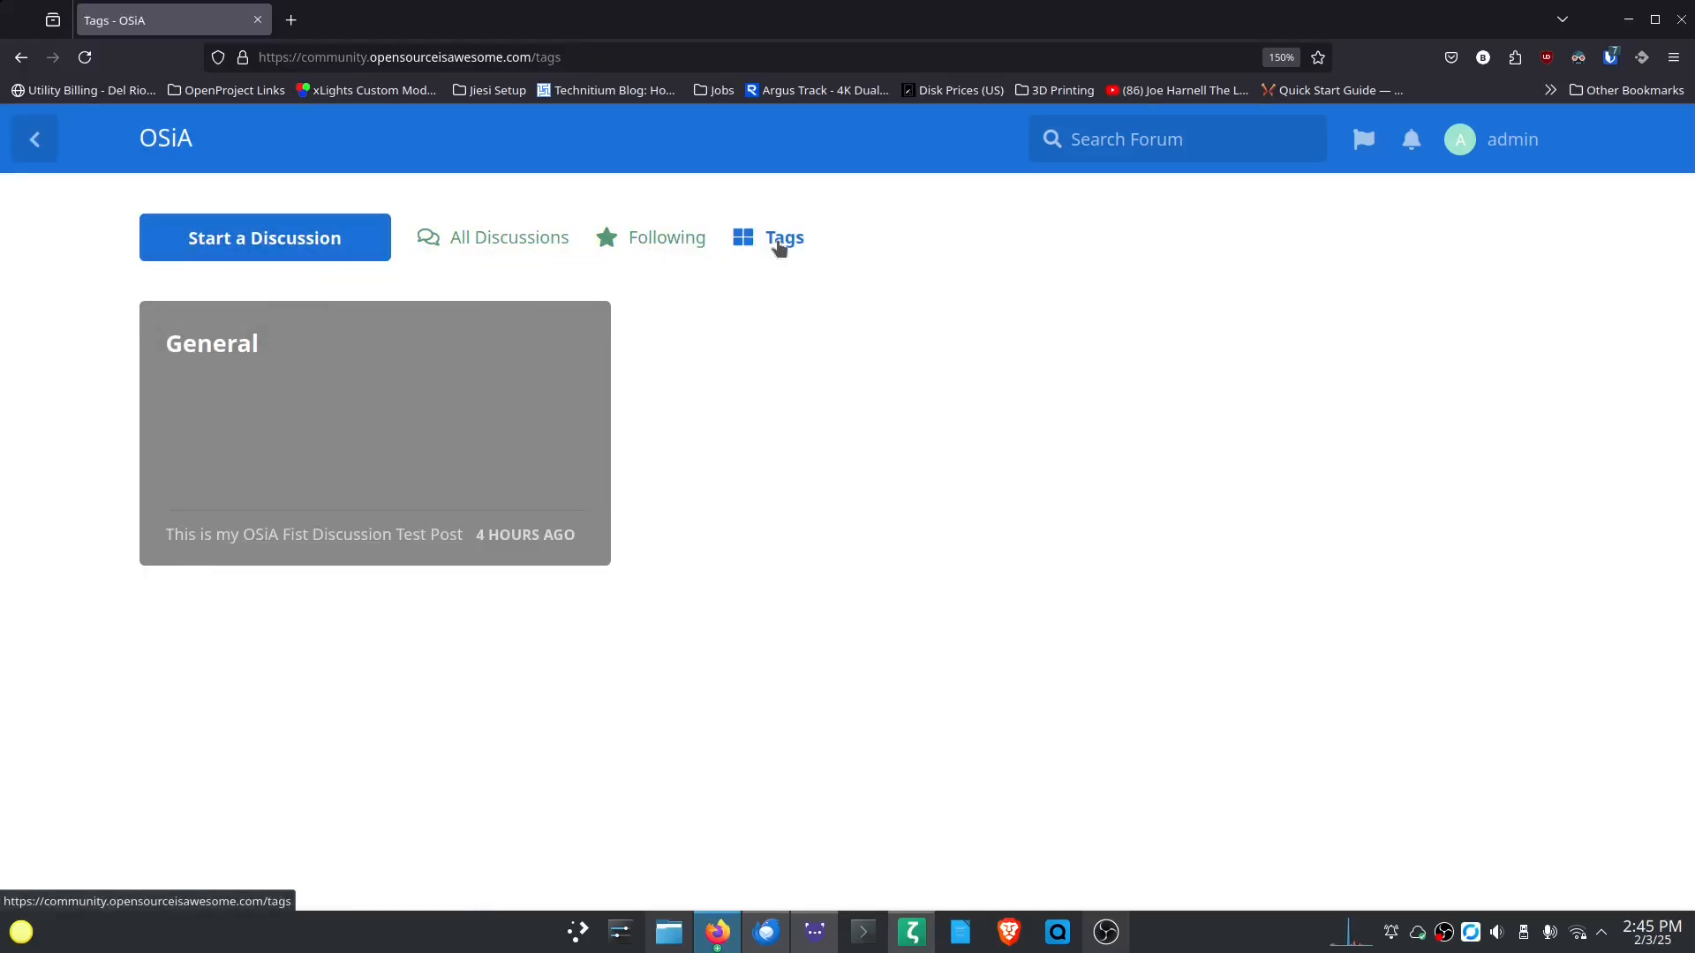
{"action": "left_click", "coordinate": [679, 238]}
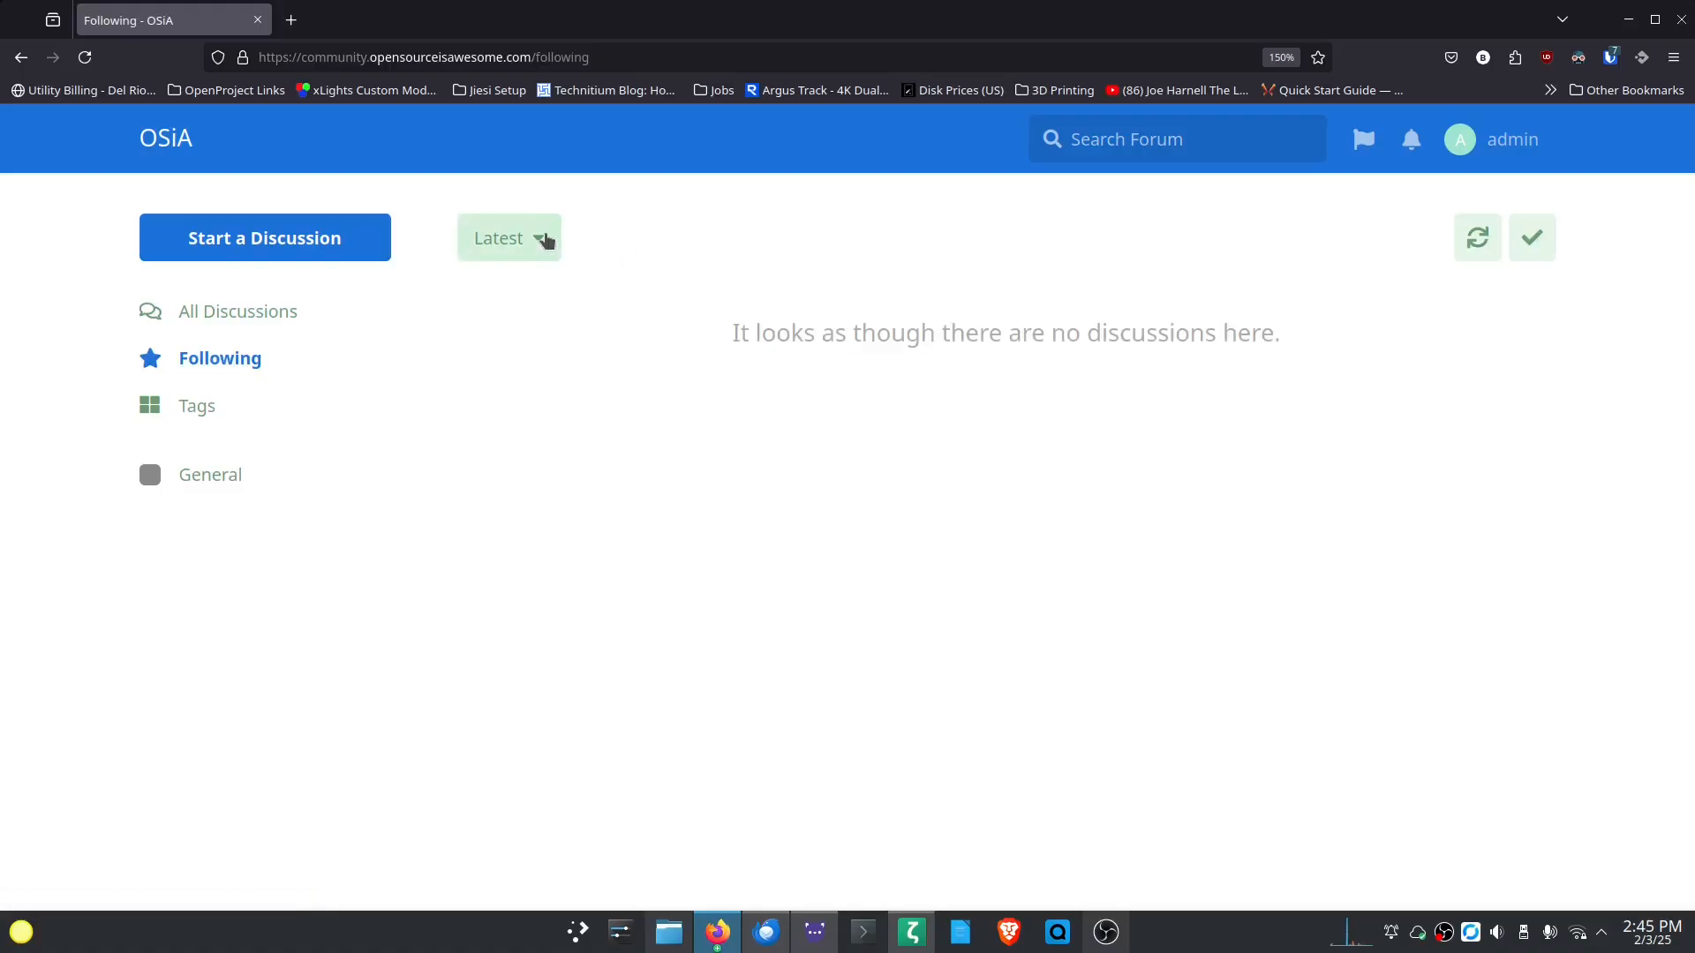
{"action": "left_click", "coordinate": [166, 144]}
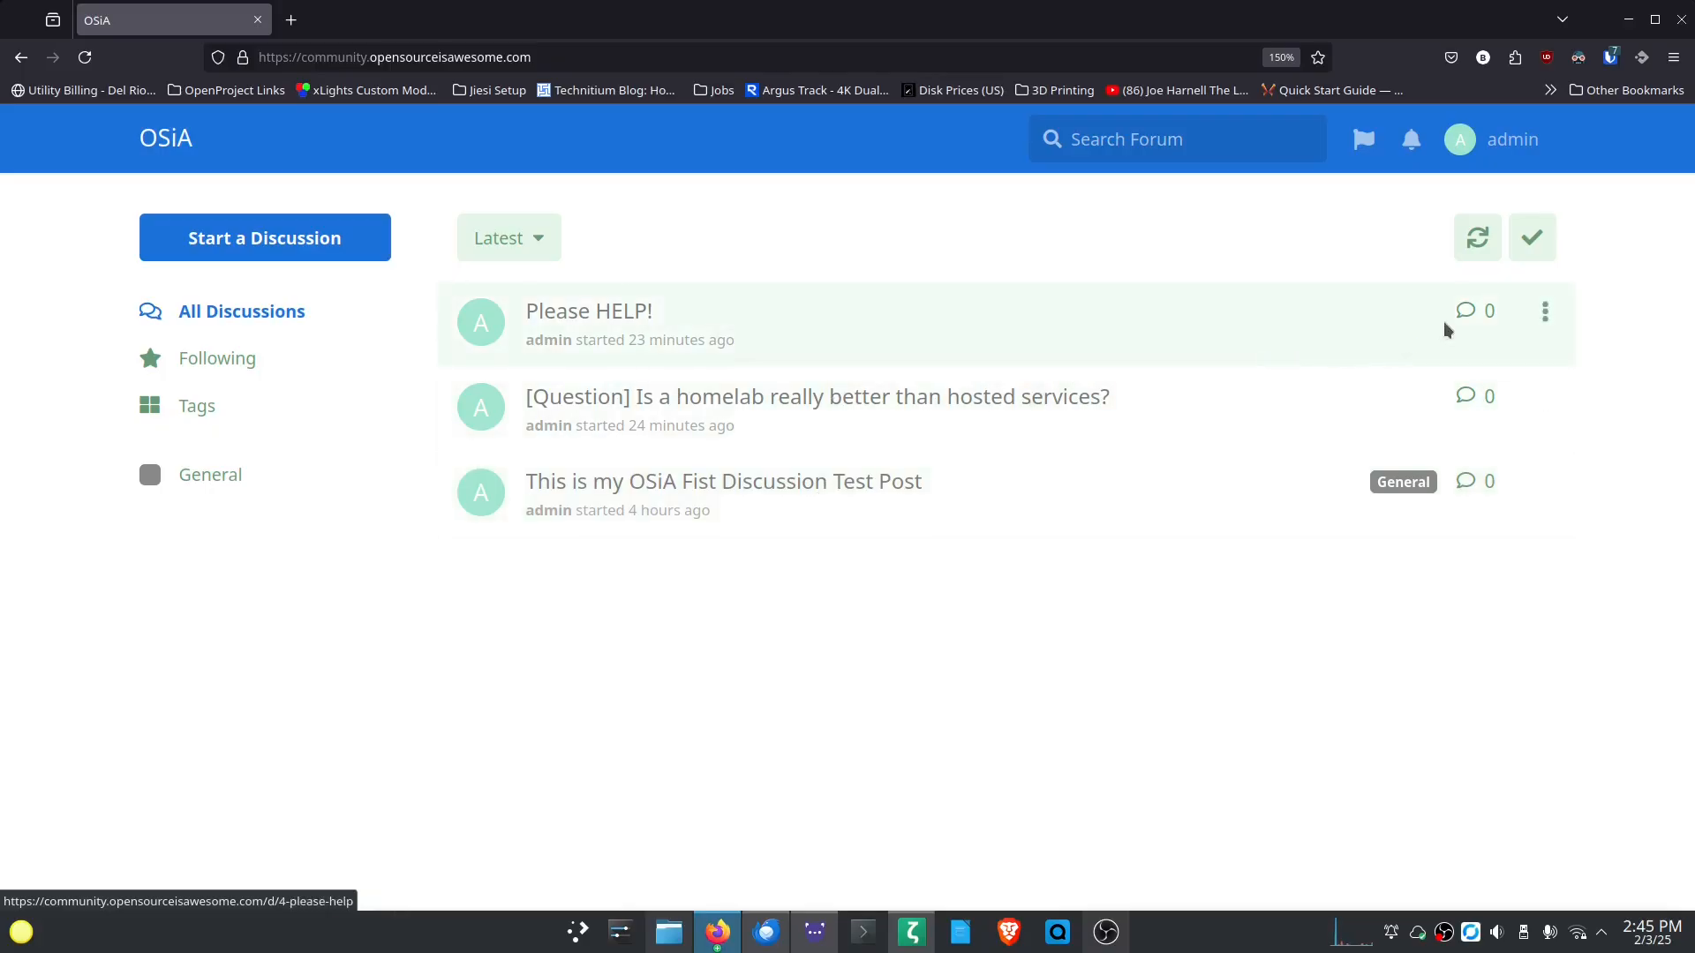
{"action": "left_click", "coordinate": [1545, 312]}
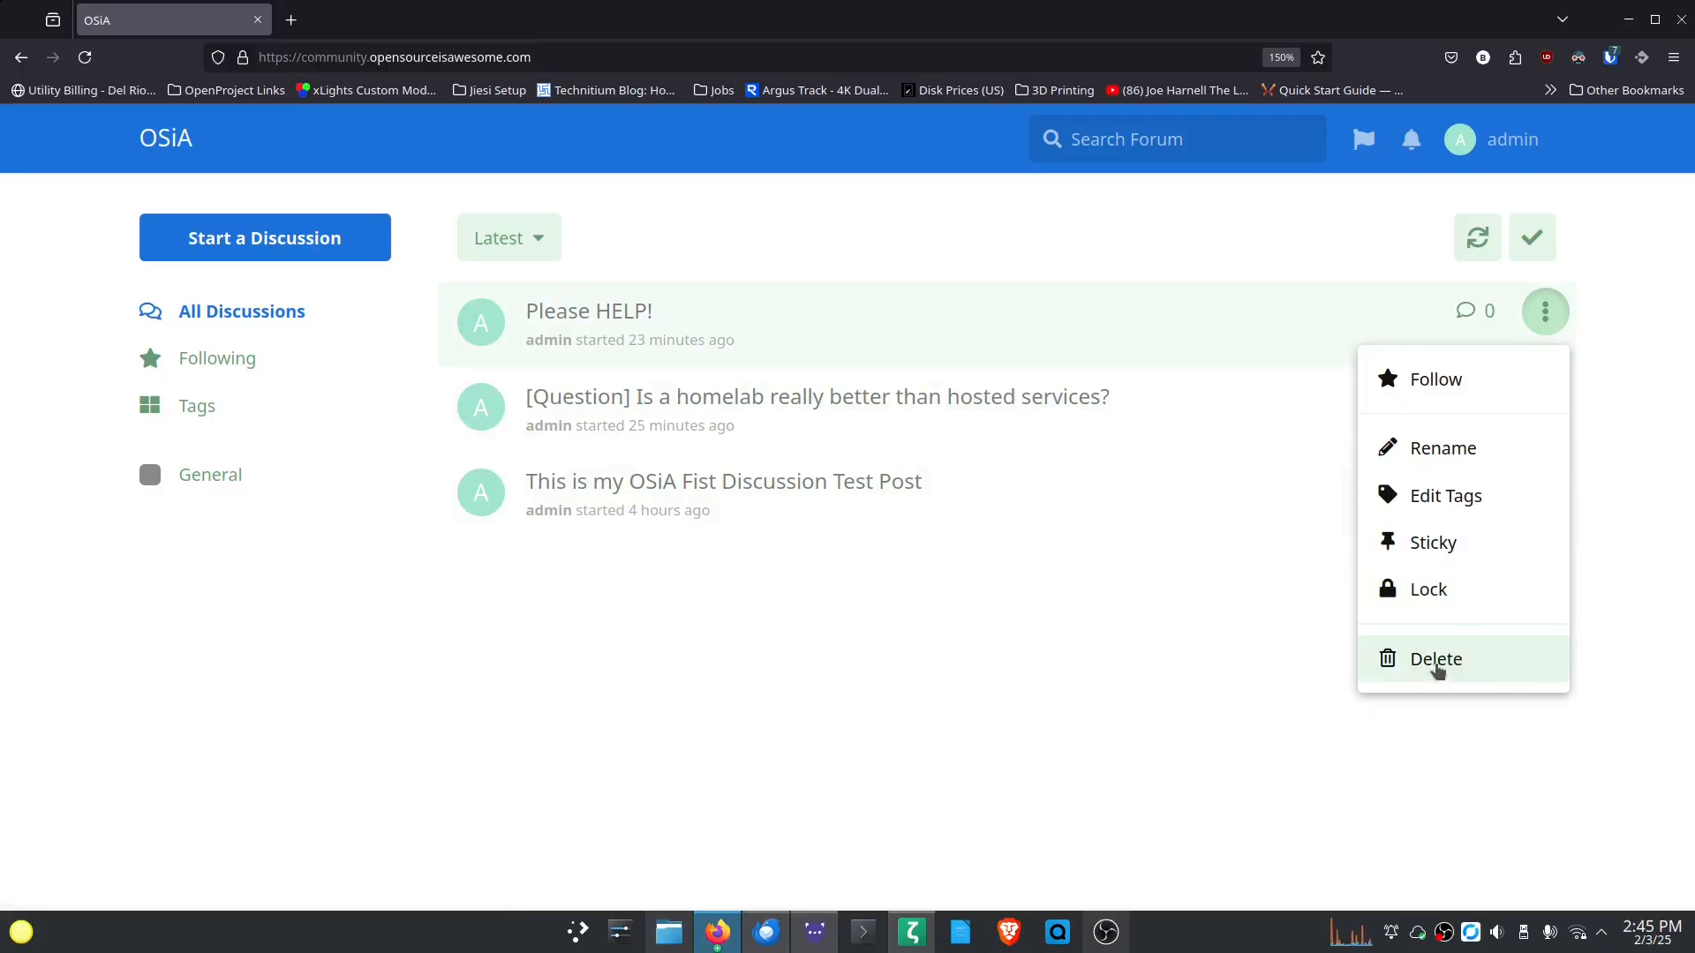
{"action": "left_click", "coordinate": [1198, 681]}
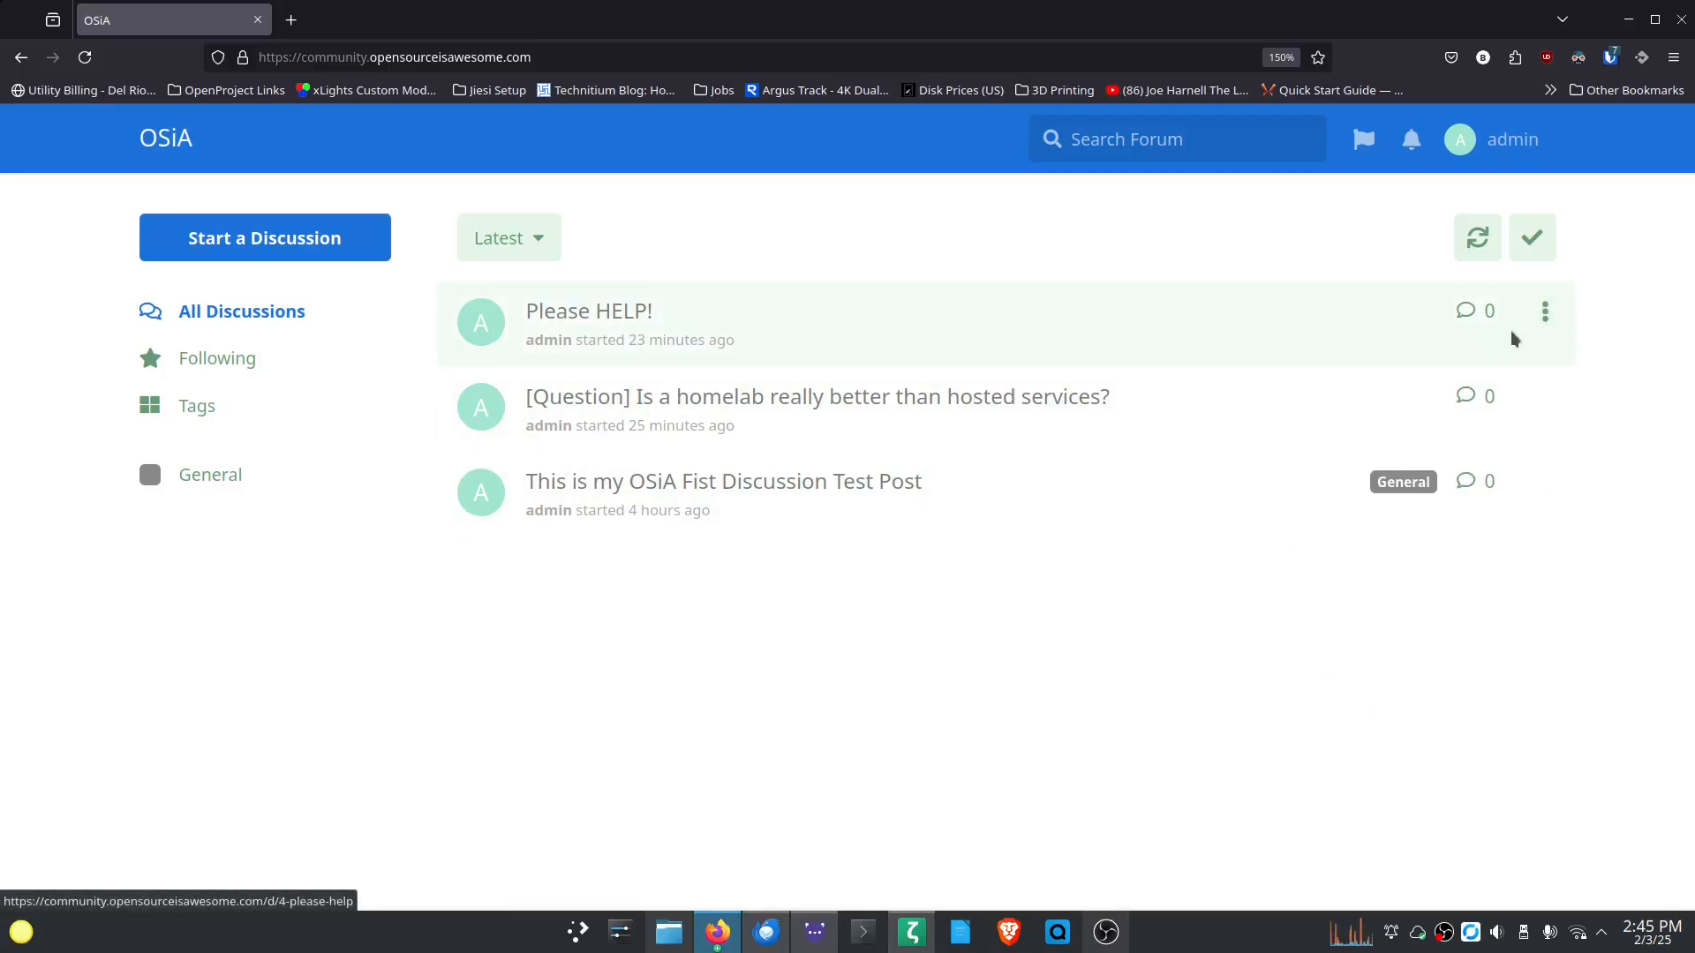
{"action": "left_click", "coordinate": [1545, 311]}
{"action": "left_click", "coordinate": [1093, 588]}
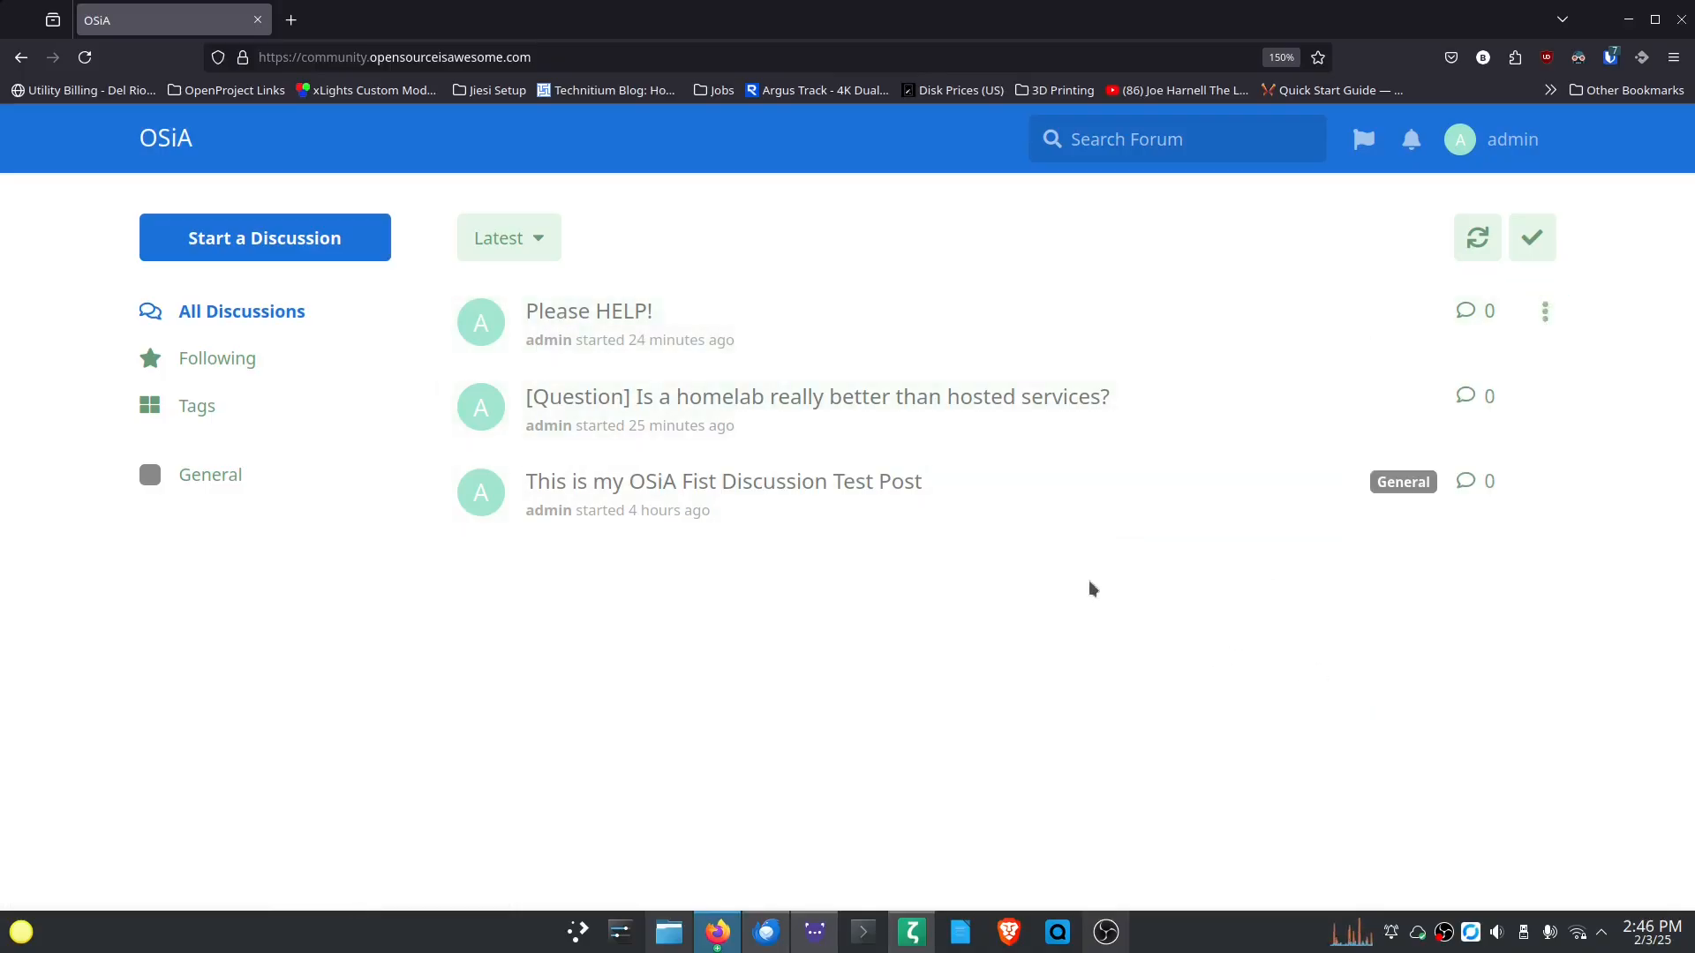
{"action": "left_click", "coordinate": [757, 335]}
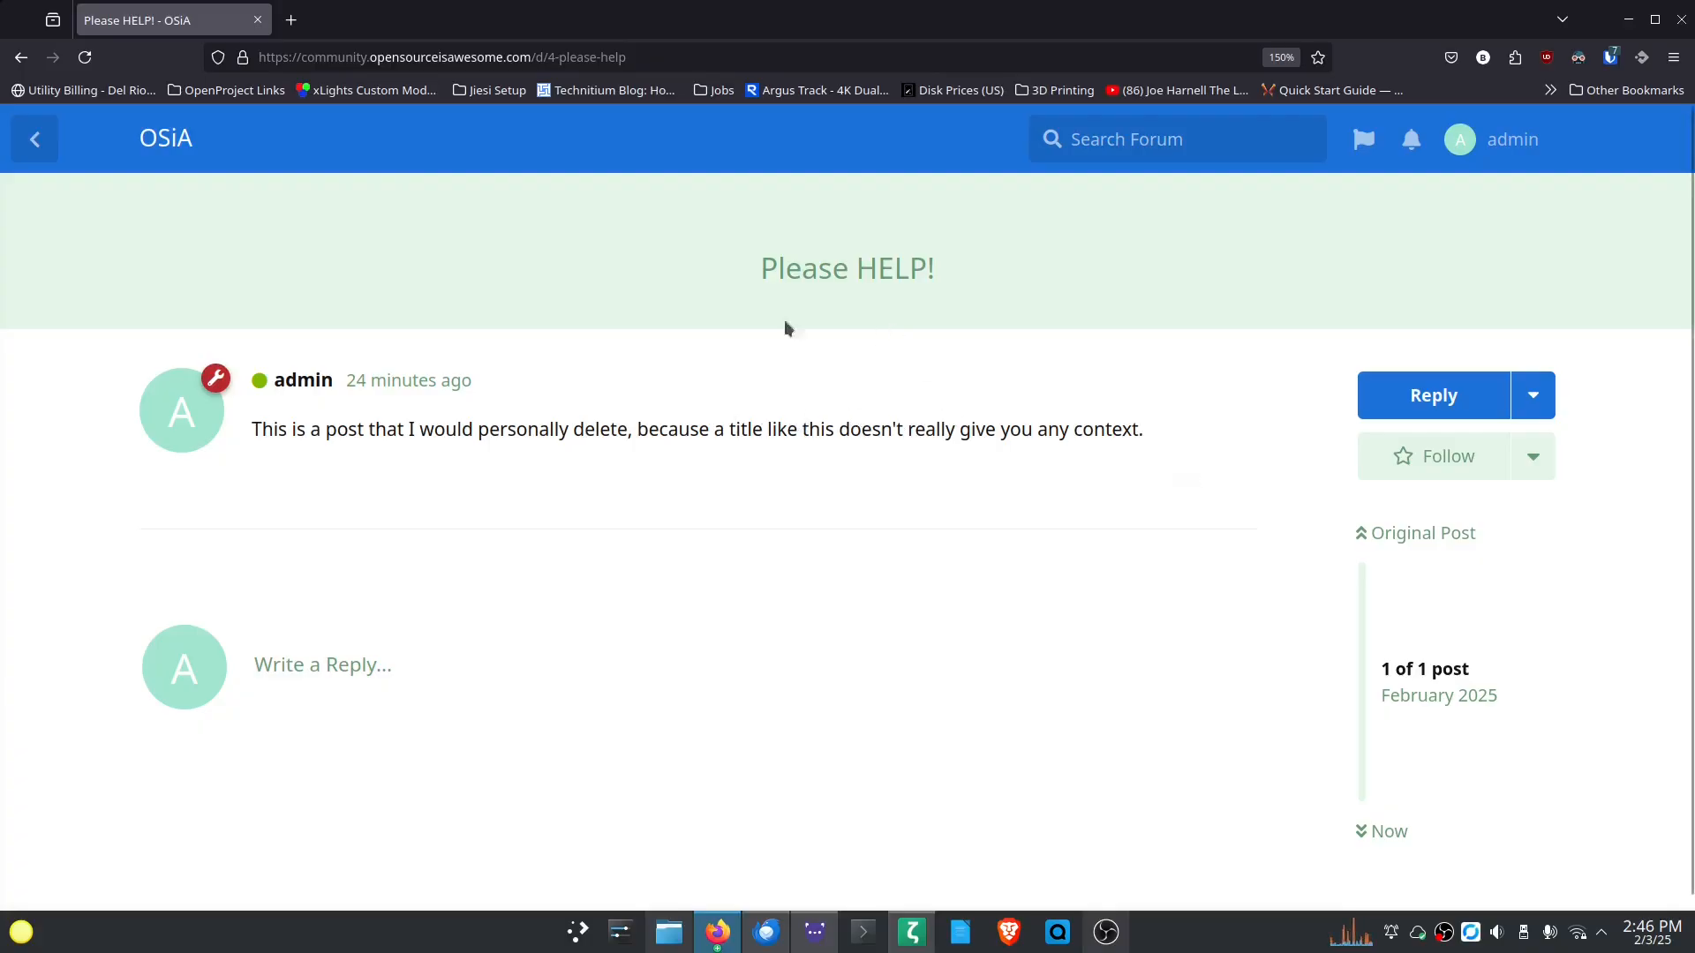
{"action": "left_click", "coordinate": [174, 142]}
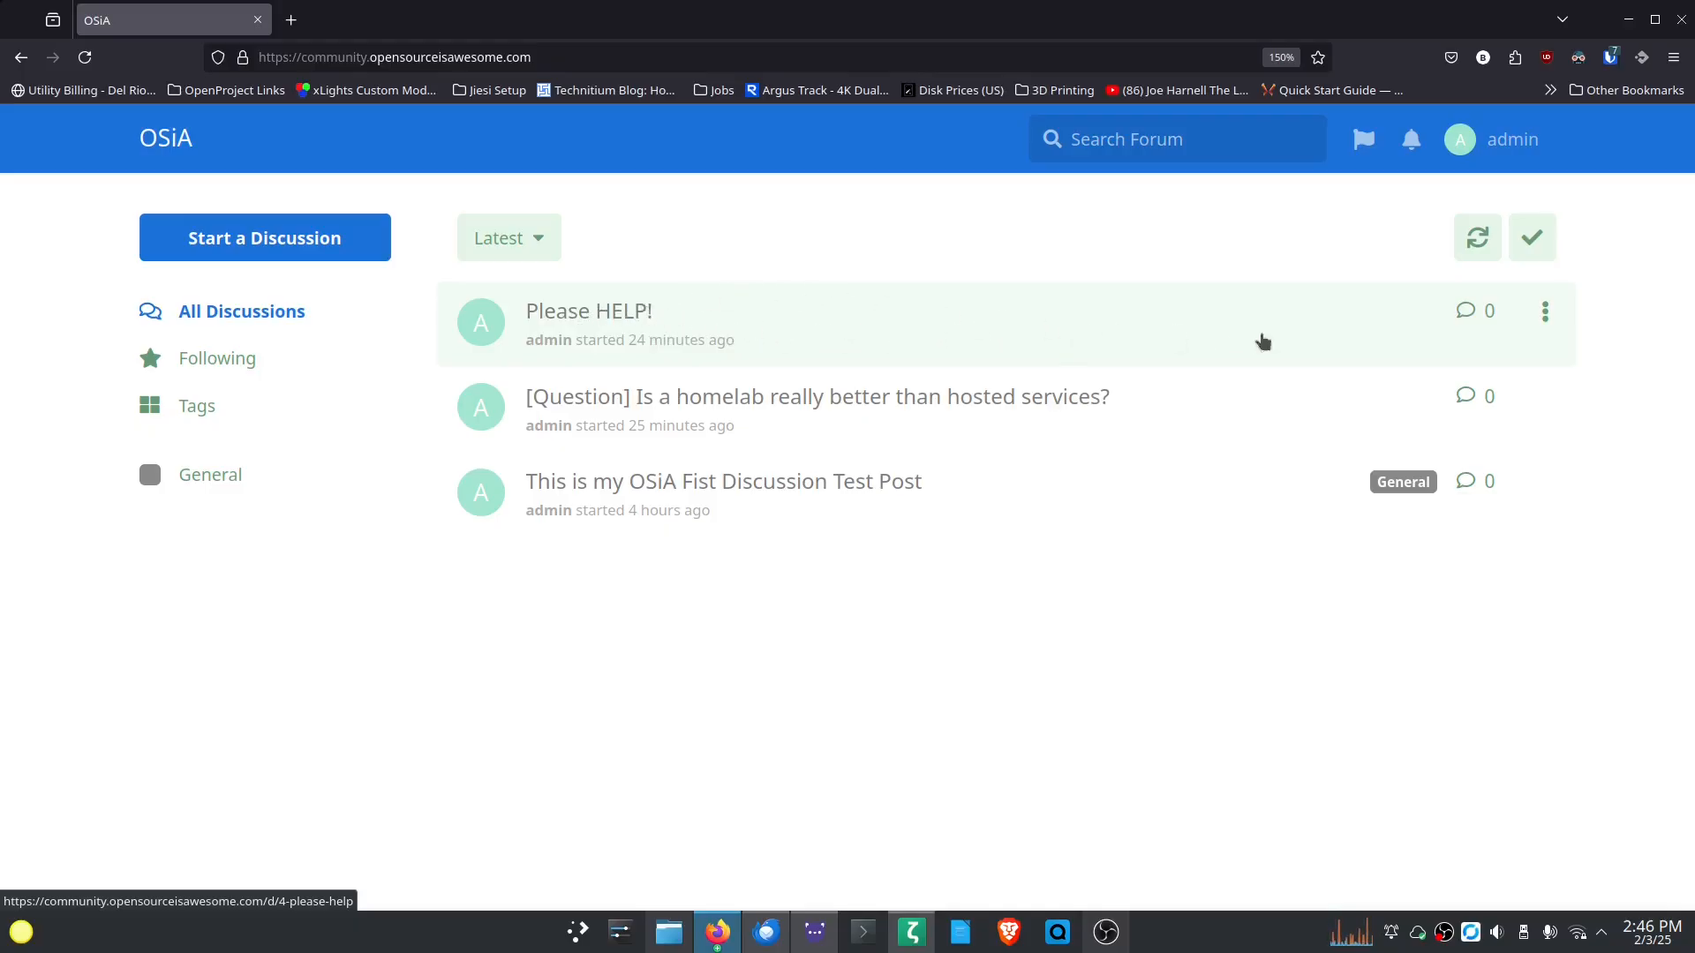
{"action": "left_click", "coordinate": [1545, 312]}
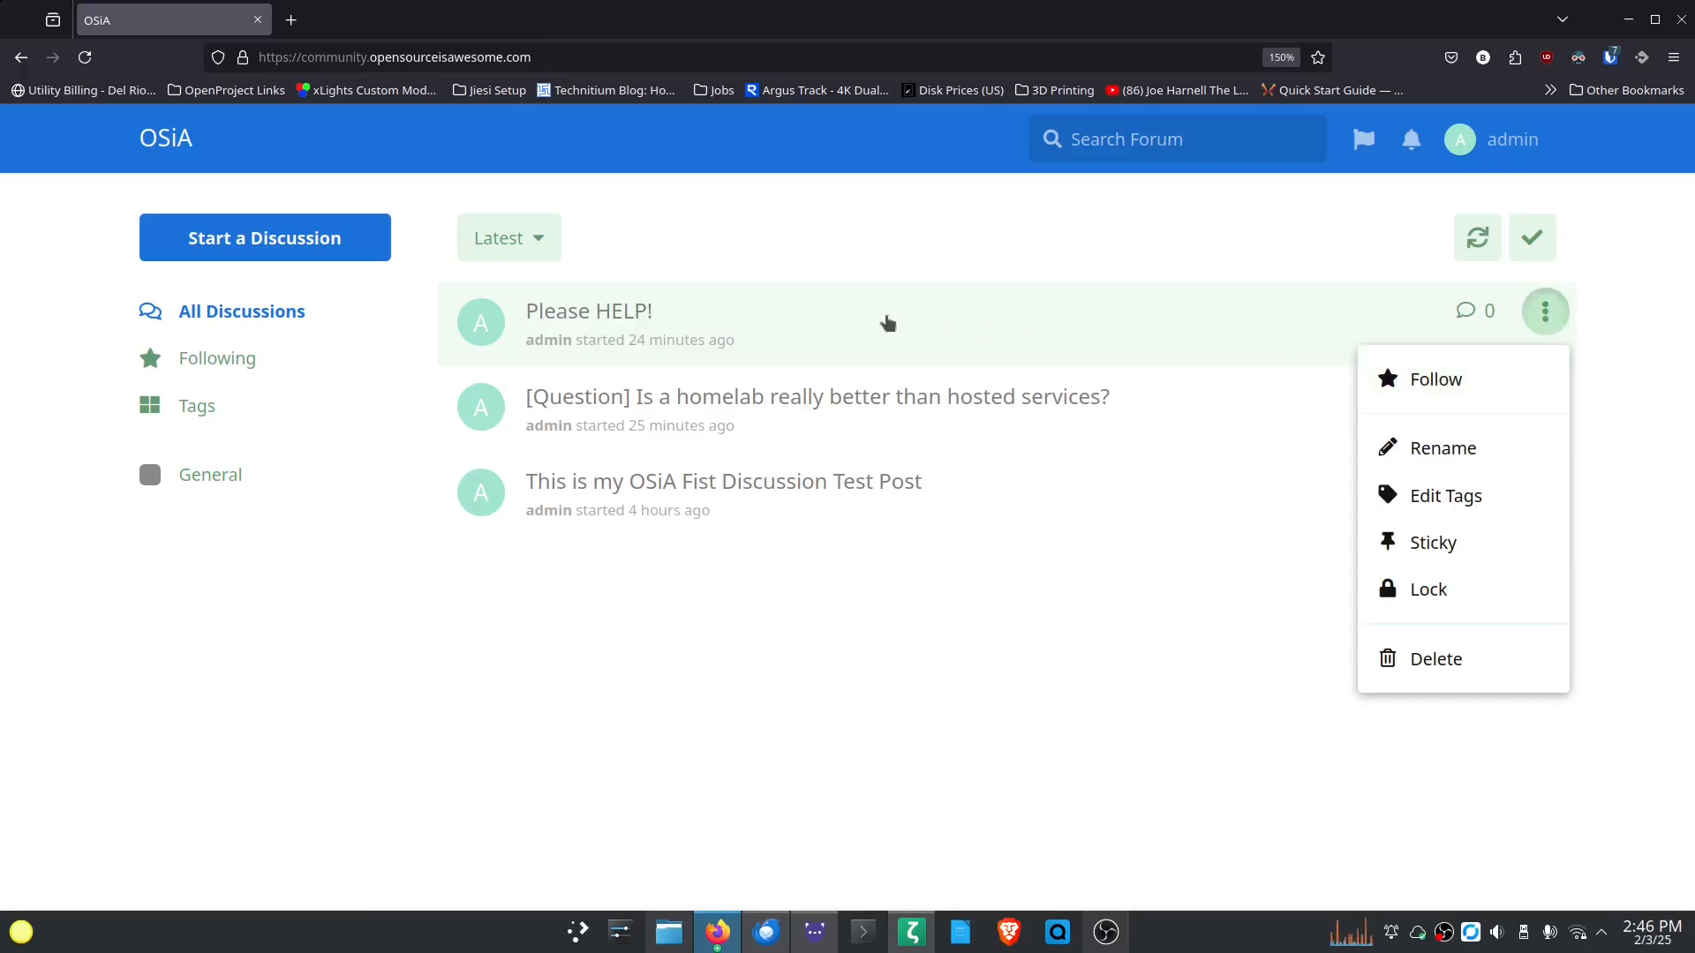
{"action": "left_click", "coordinate": [705, 553]}
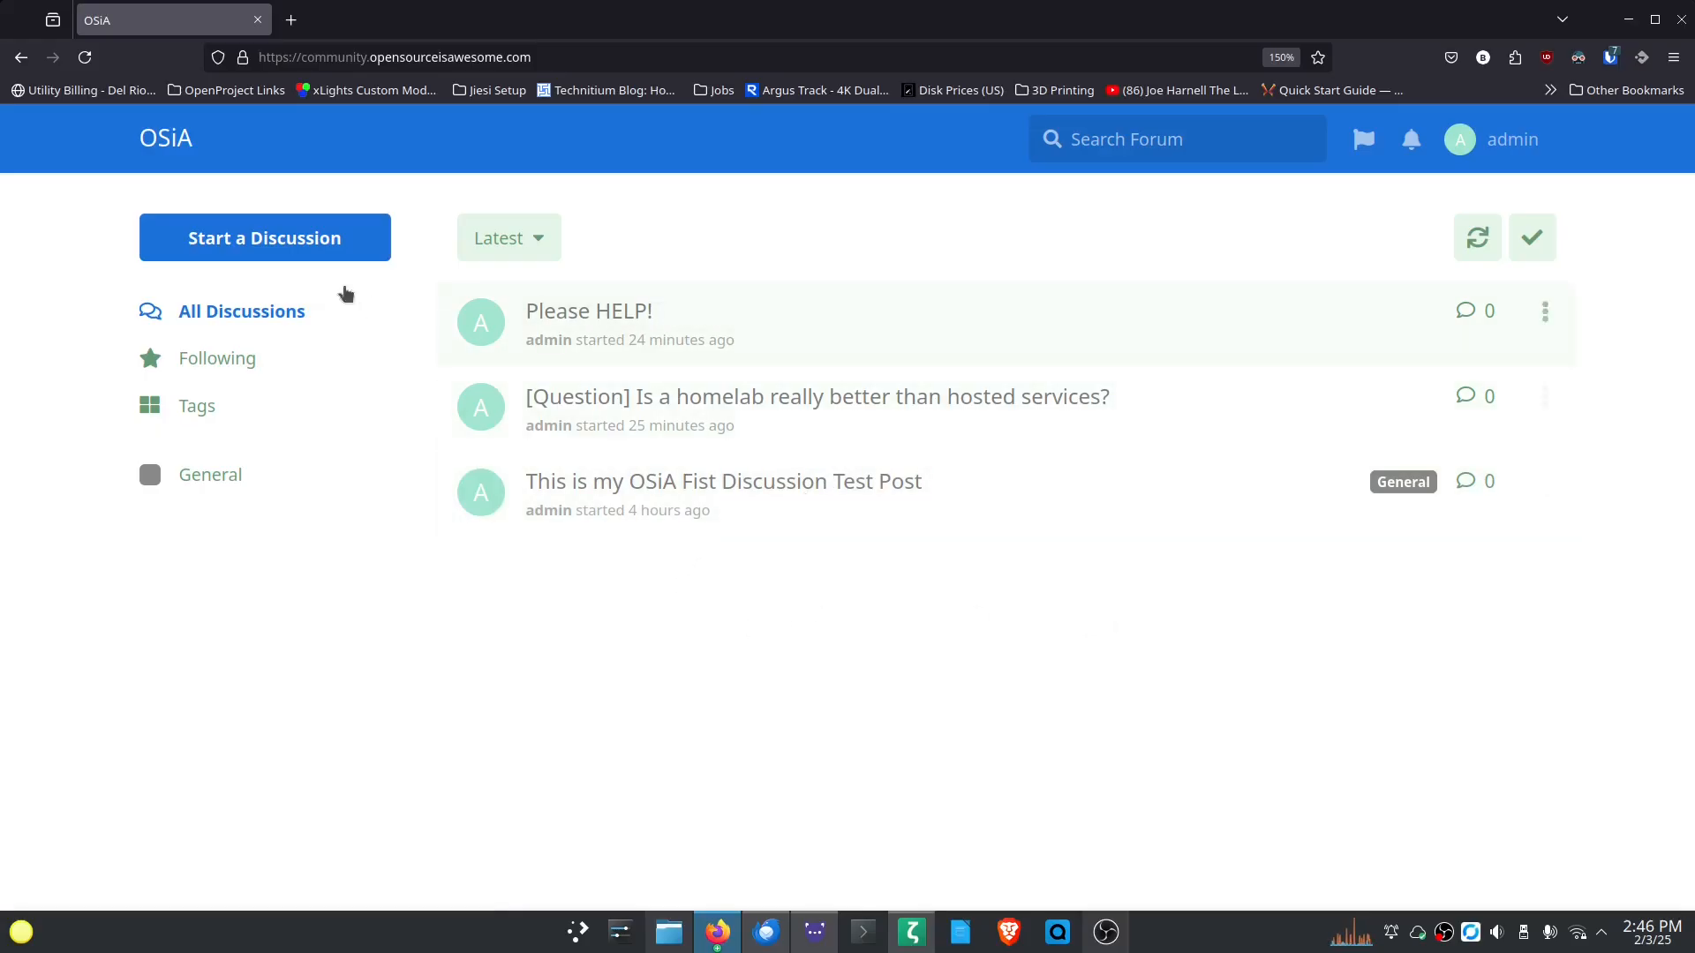
Title a new discussion 'This is my fourth post on this platform! Yay!' and begin a New Game Server heading with a Veloren sentence.
{"action": "left_click", "coordinate": [337, 255]}
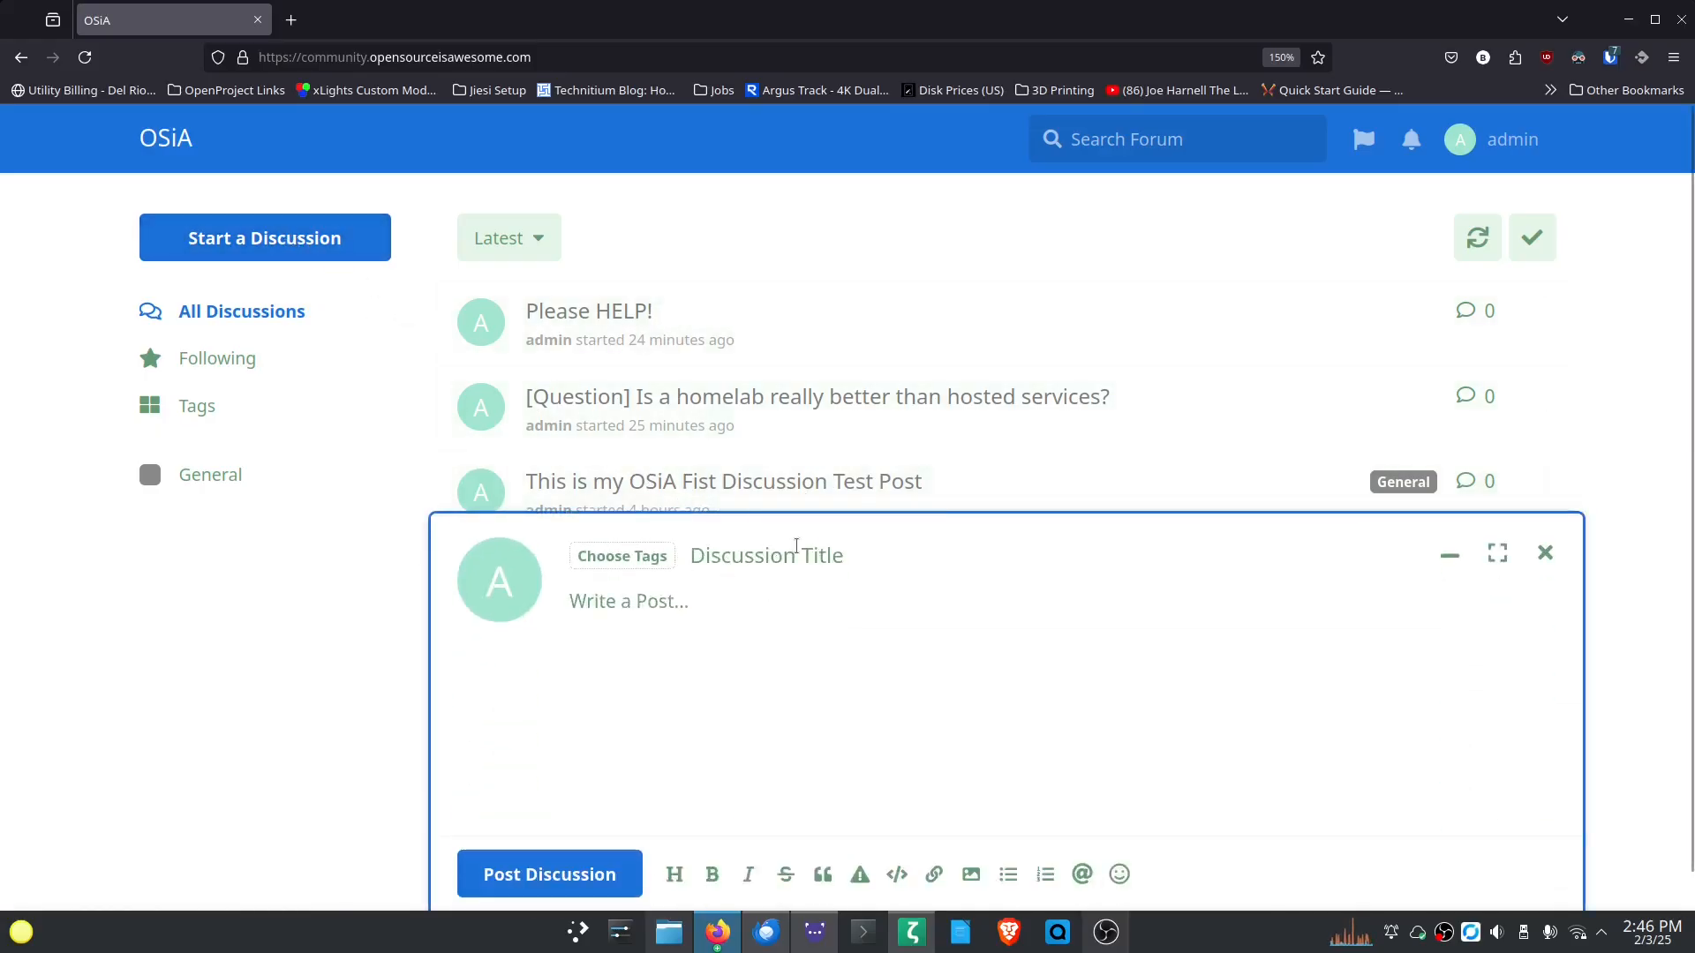
{"action": "type", "text": "This is my"}
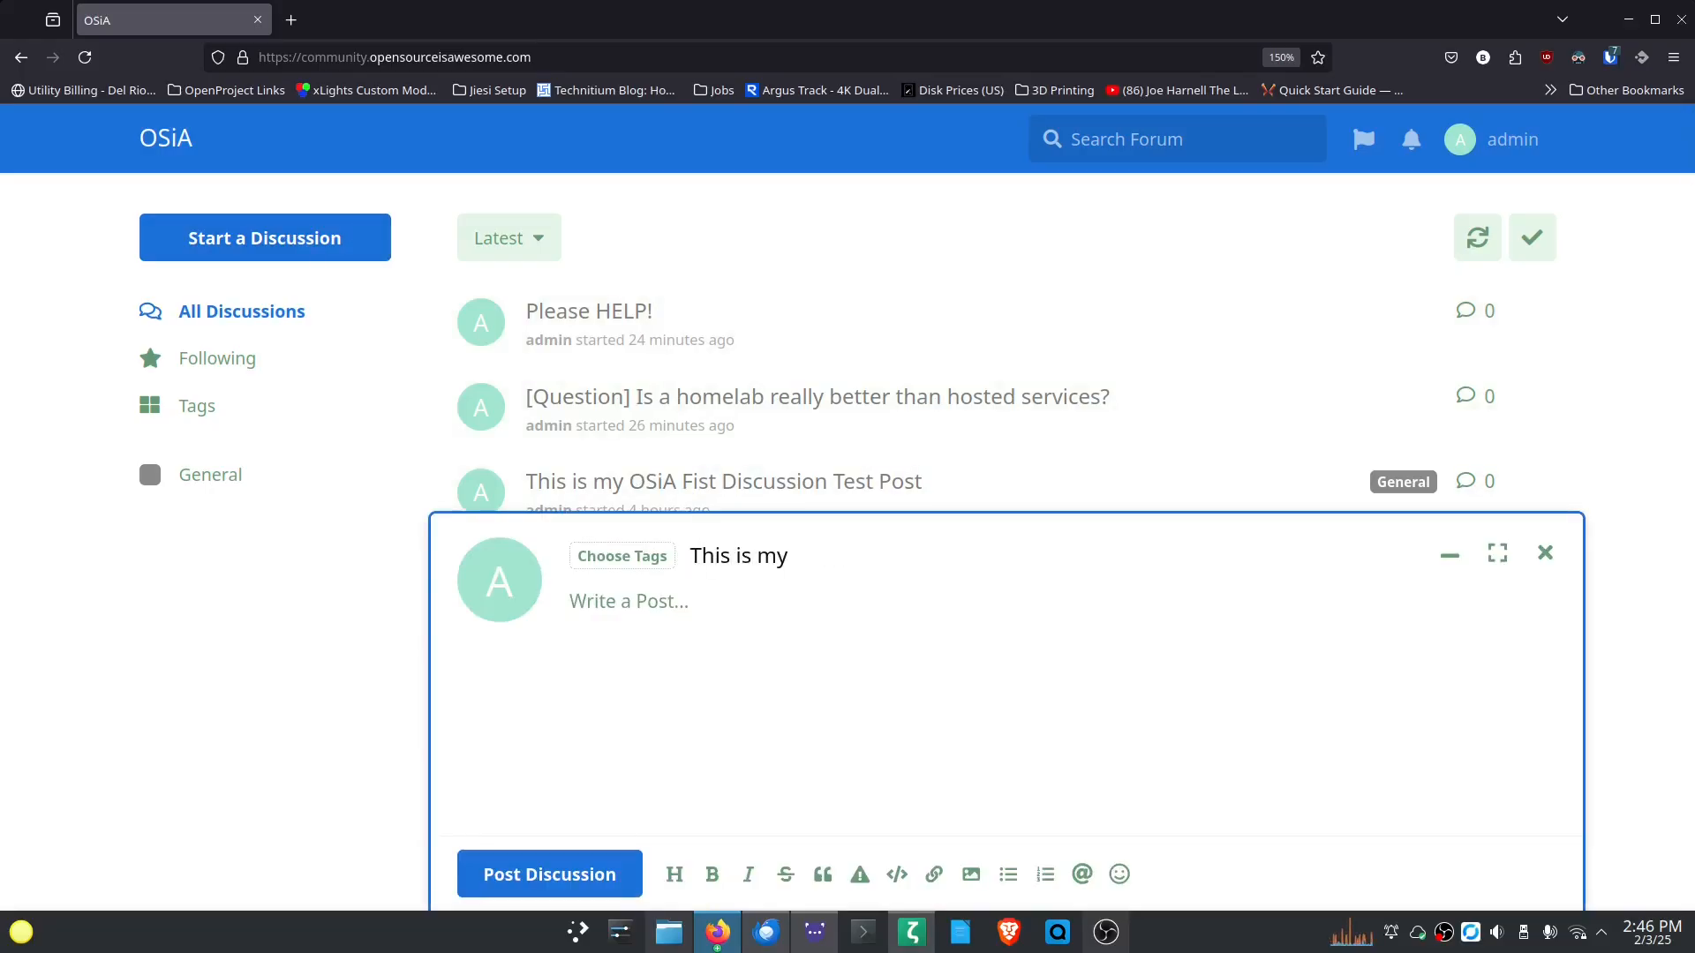
{"action": "type", "text": " foruth post"}
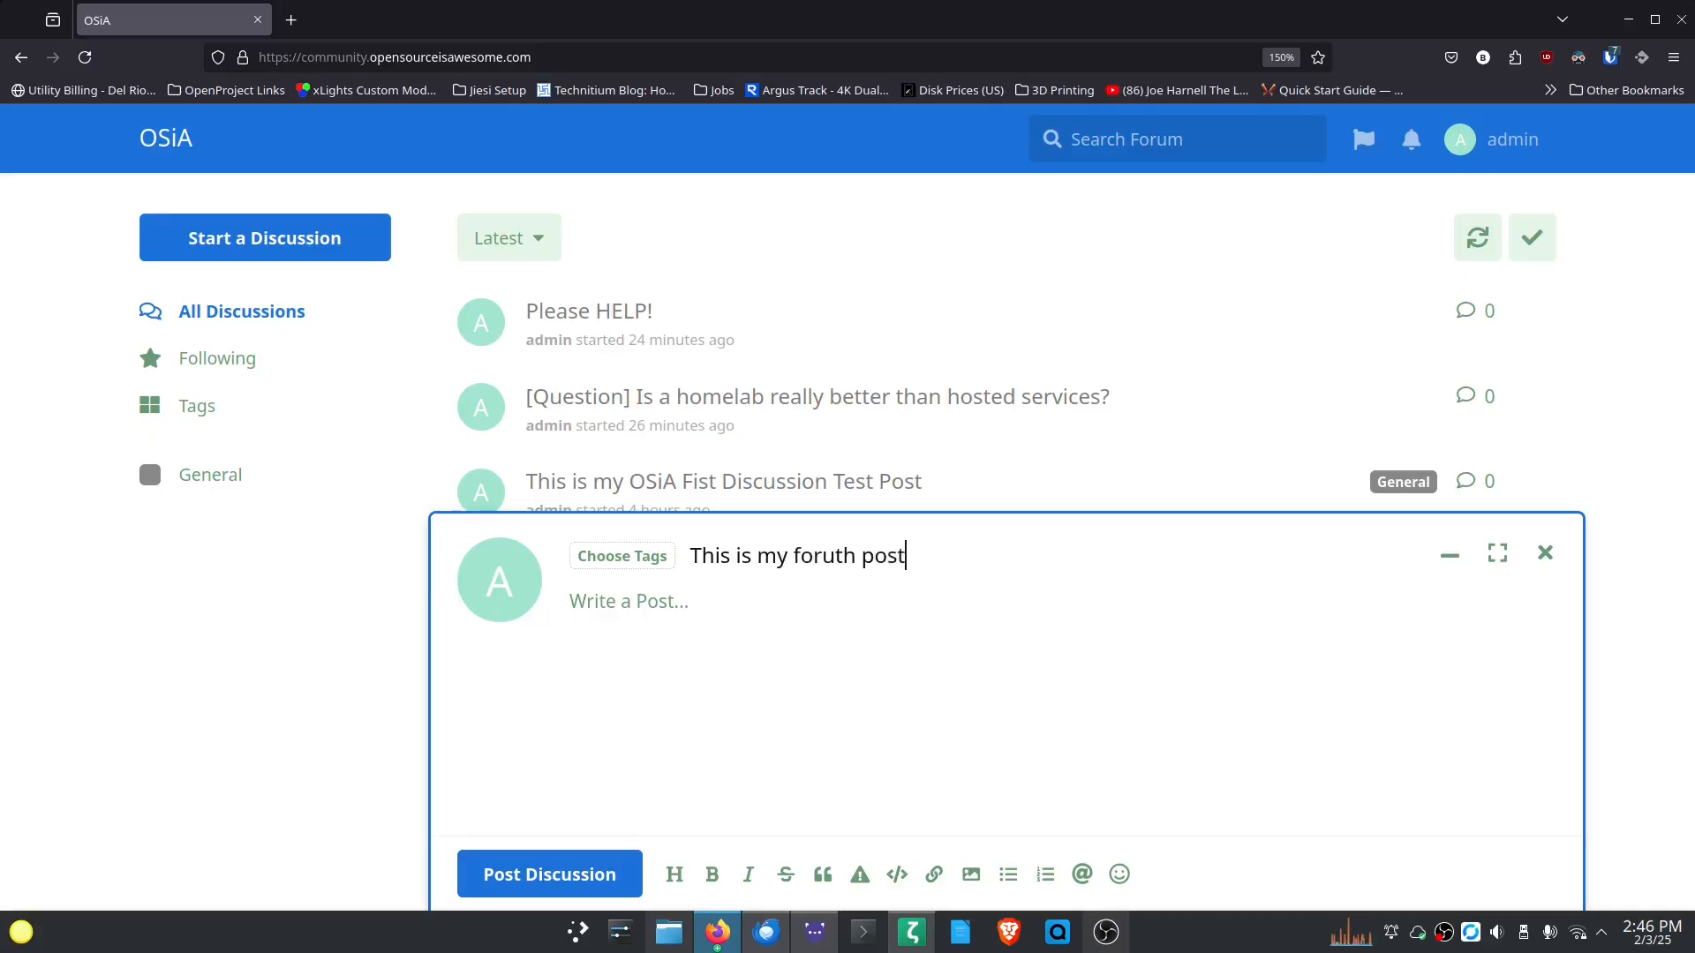
{"action": "type", "text": " on this"}
{"action": "key", "text": "BackSpace"}
{"action": "key", "text": "BackSpace"}
{"action": "key", "text": "BackSpace"}
{"action": "key", "text": "BackSpace"}
{"action": "key", "text": "BackSpace"}
{"action": "key", "text": "BackSpace"}
{"action": "key", "text": "BackSpace"}
{"action": "key", "text": "BackSpace"}
{"action": "key", "text": "BackSpace"}
{"action": "key", "text": "BackSpace"}
{"action": "key", "text": "BackSpace"}
{"action": "key", "text": "BackSpace"}
{"action": "key", "text": "BackSpace"}
{"action": "key", "text": "BackSpace"}
{"action": "key", "text": "BackSpace"}
{"action": "key", "text": "BackSpace"}
{"action": "type", "text": "o"}
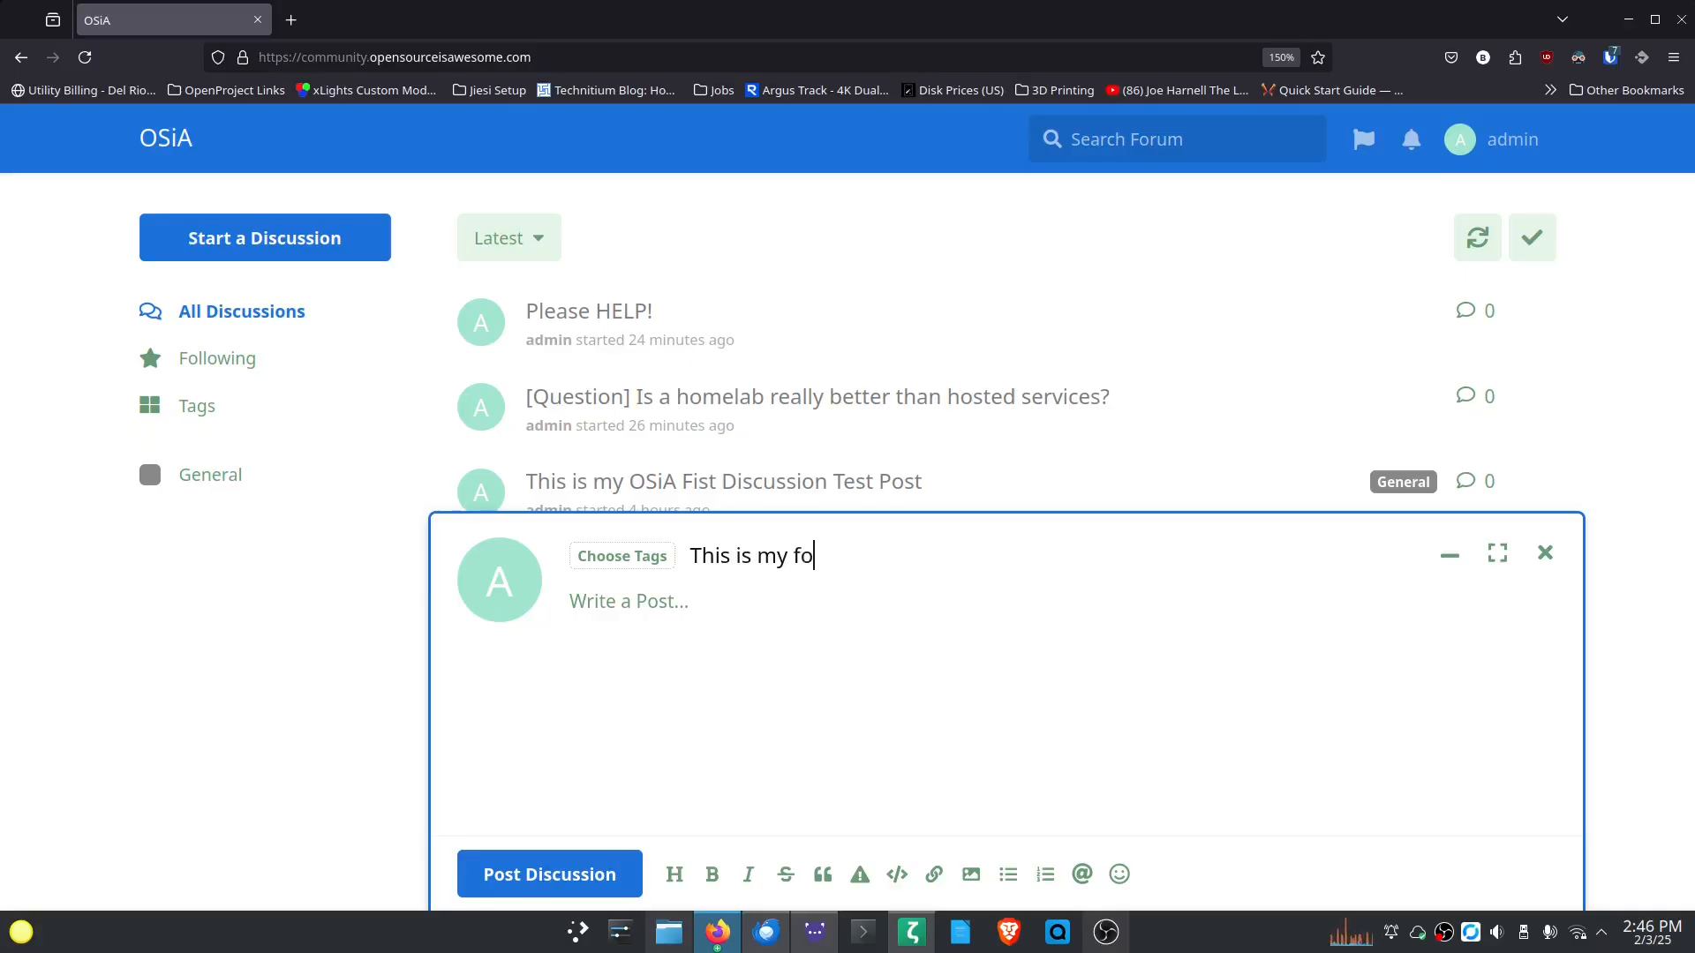
{"action": "type", "text": "urth post on this platform! Yay!"}
{"action": "left_click", "coordinate": [729, 619]}
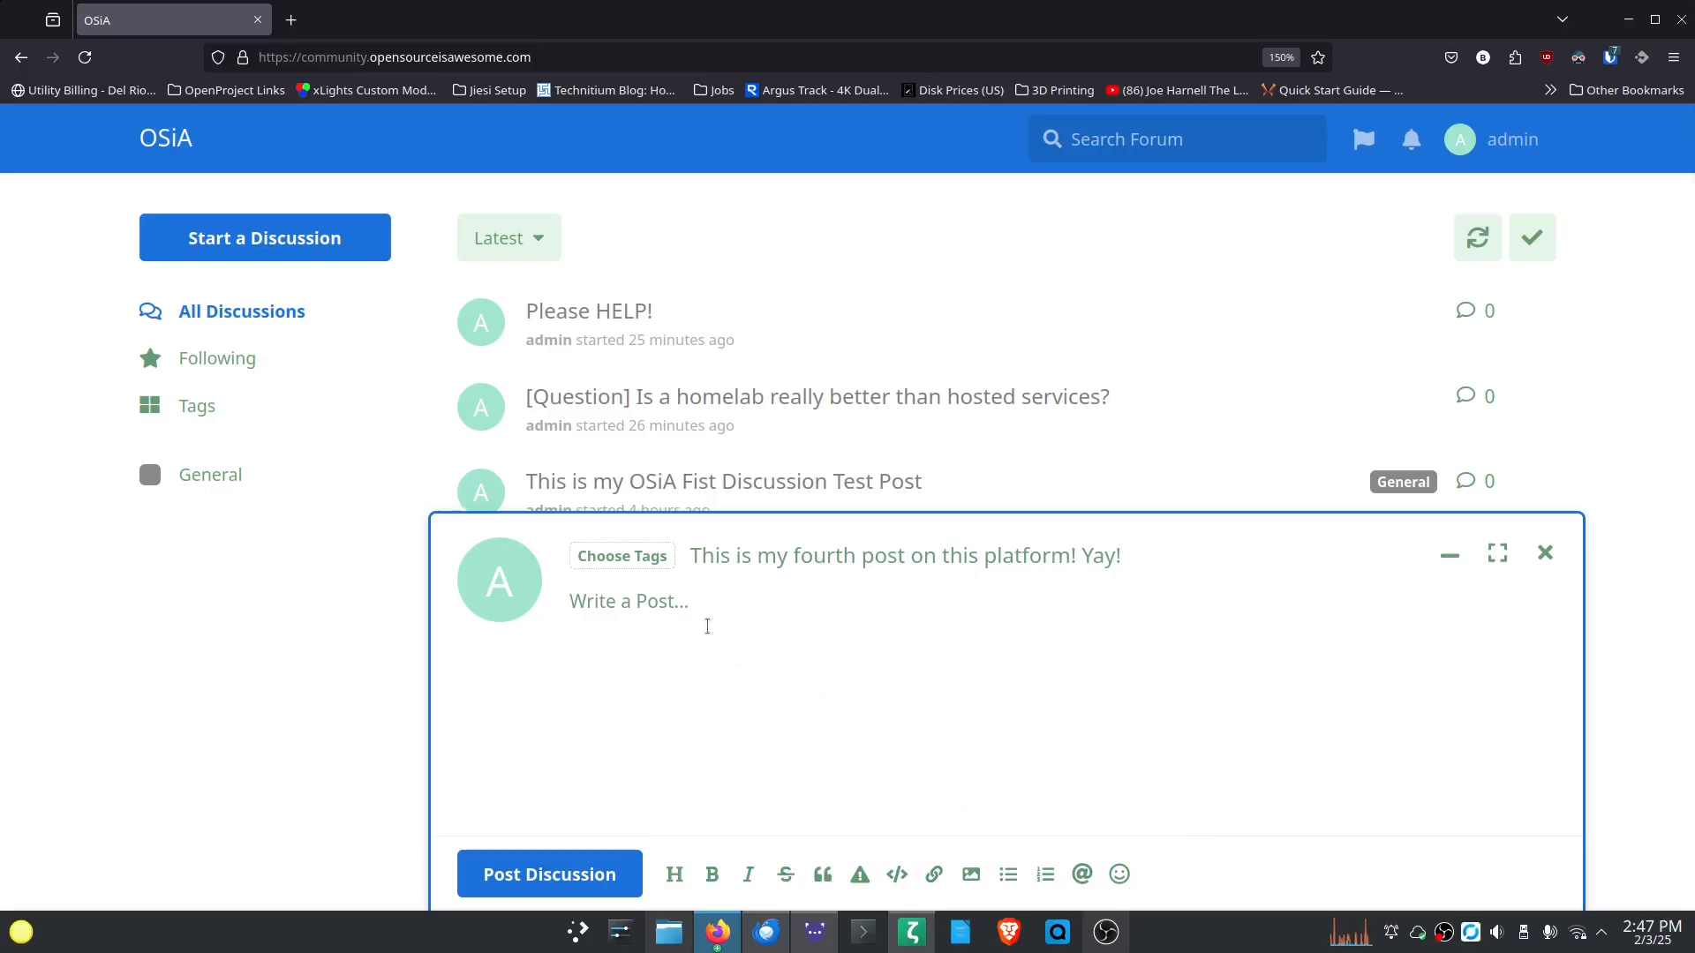
{"action": "type", "text": "###"}
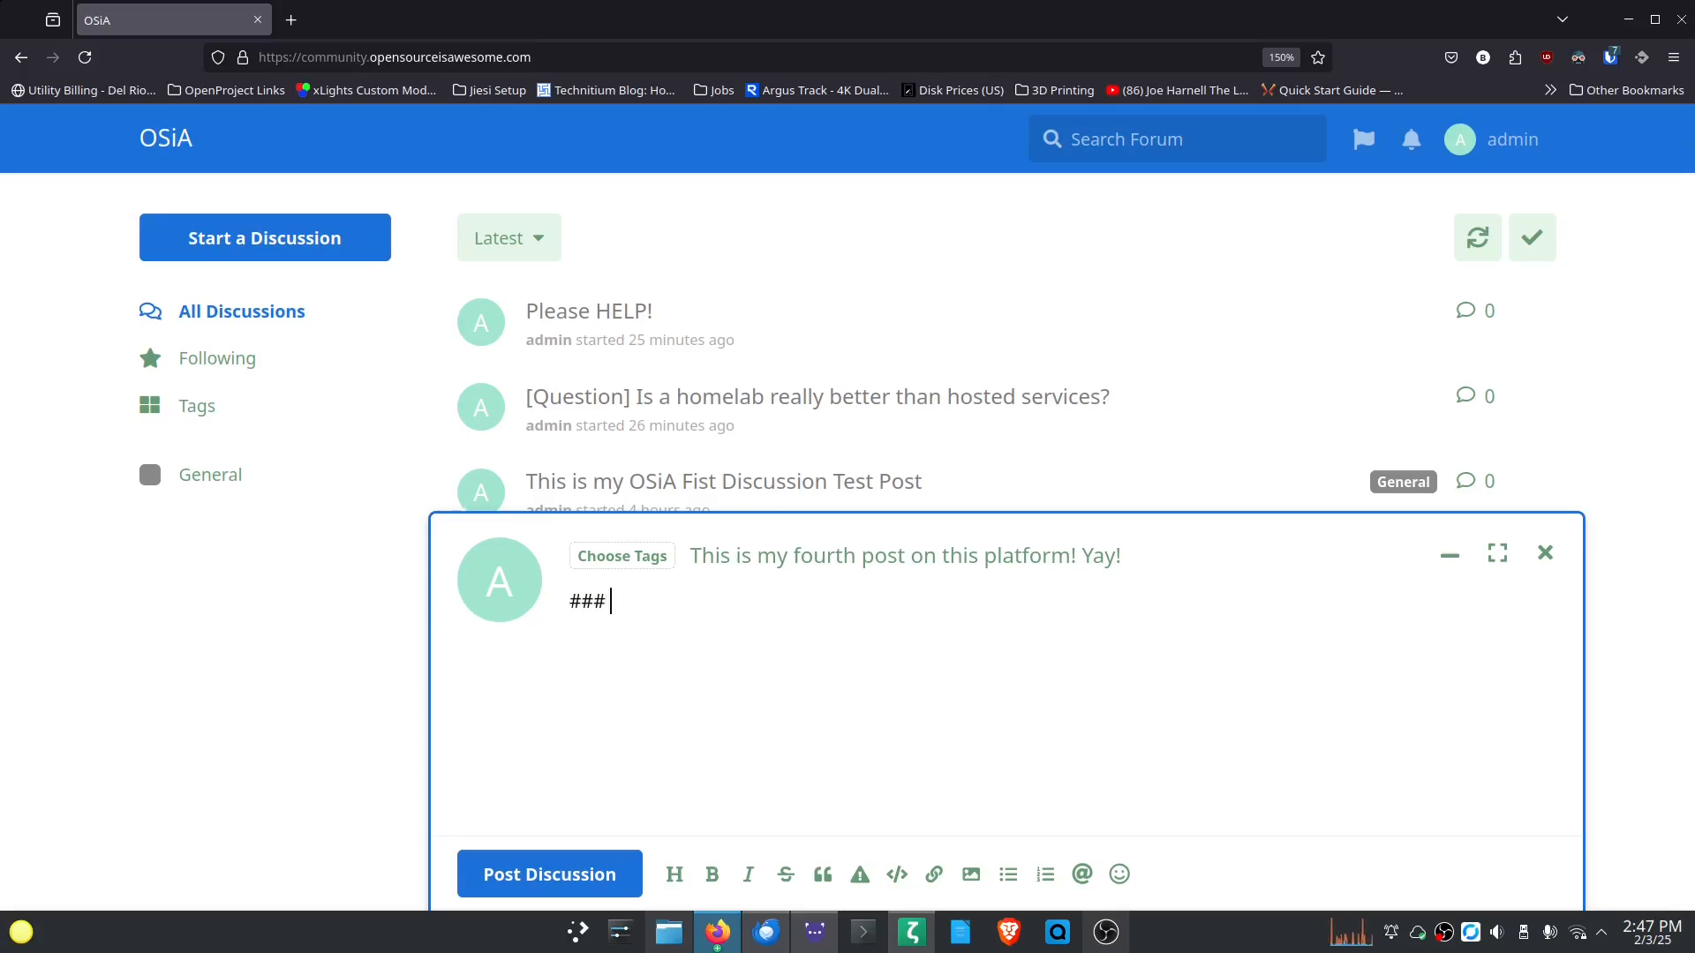
{"action": "type", "text": " New Game Server"}
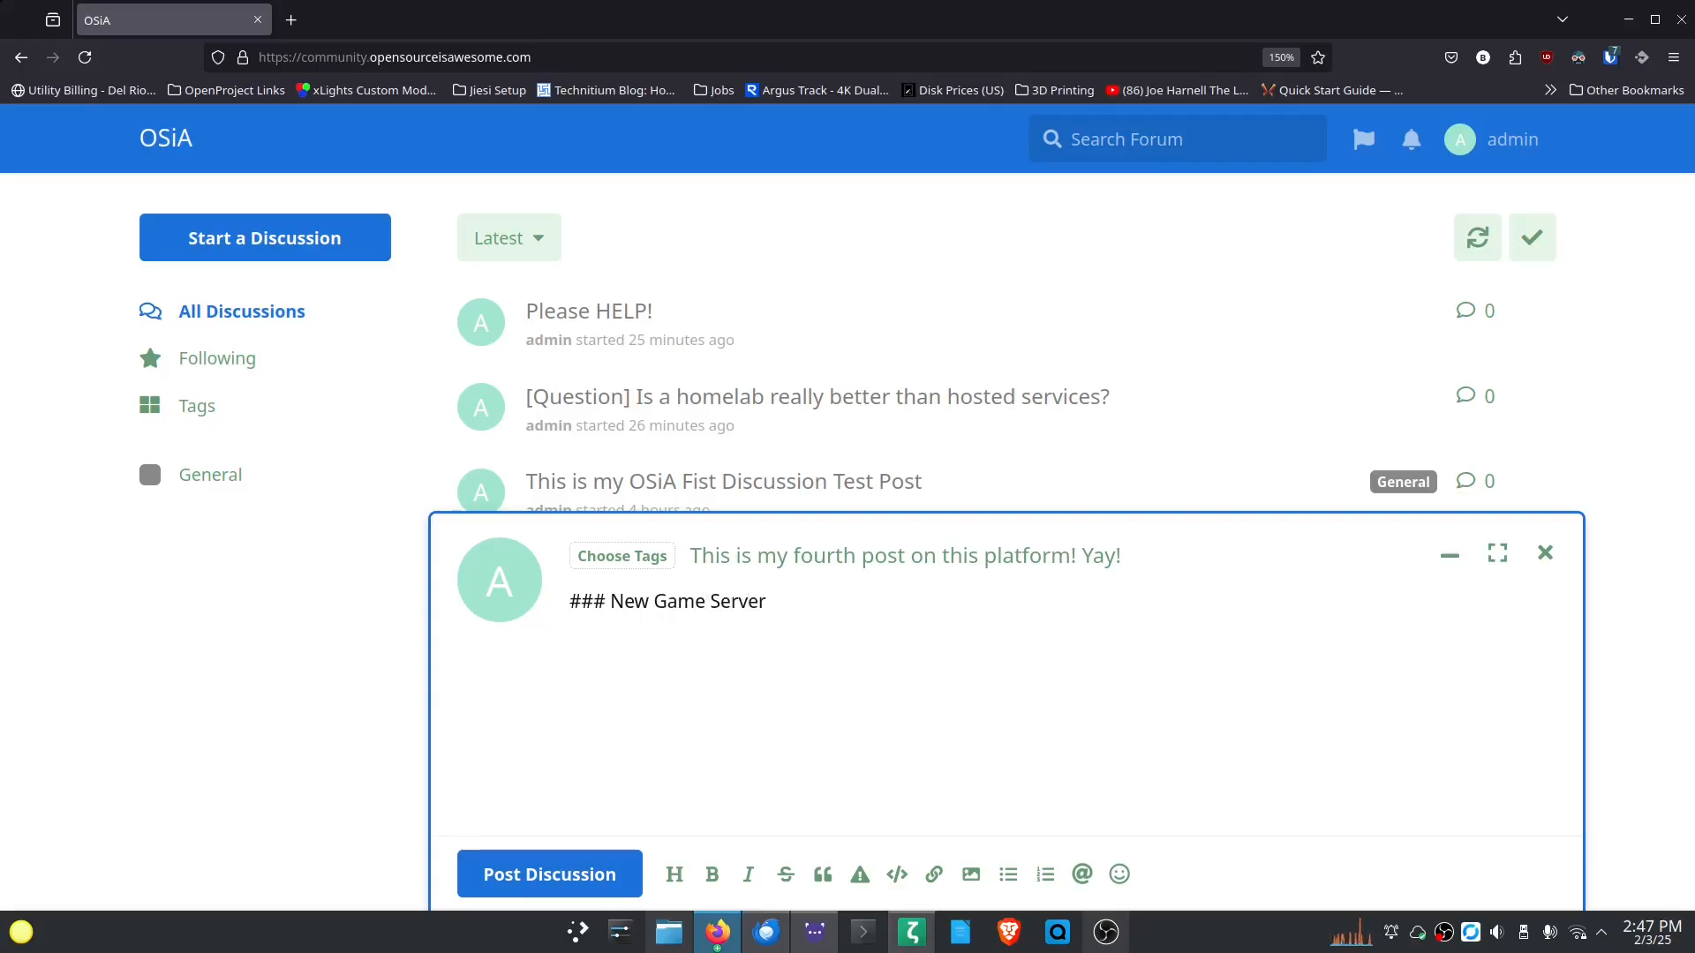
{"action": "type", "text": "  I'm setting up a Veloren "}
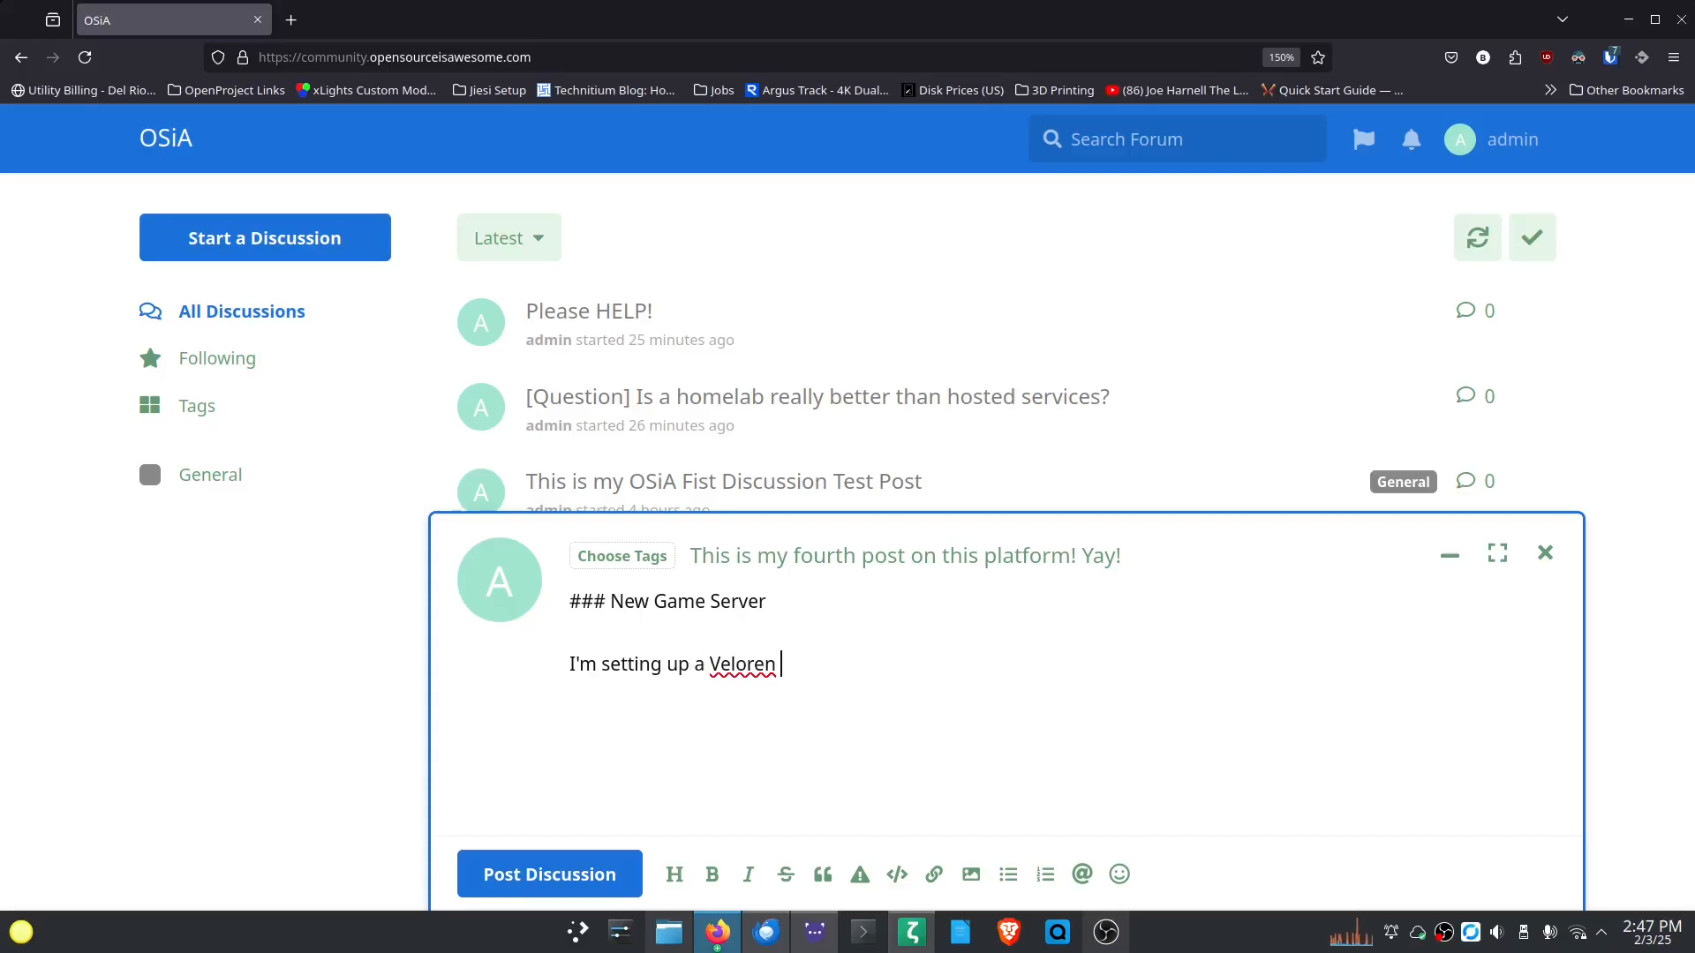
{"action": "type", "text": "game s"}
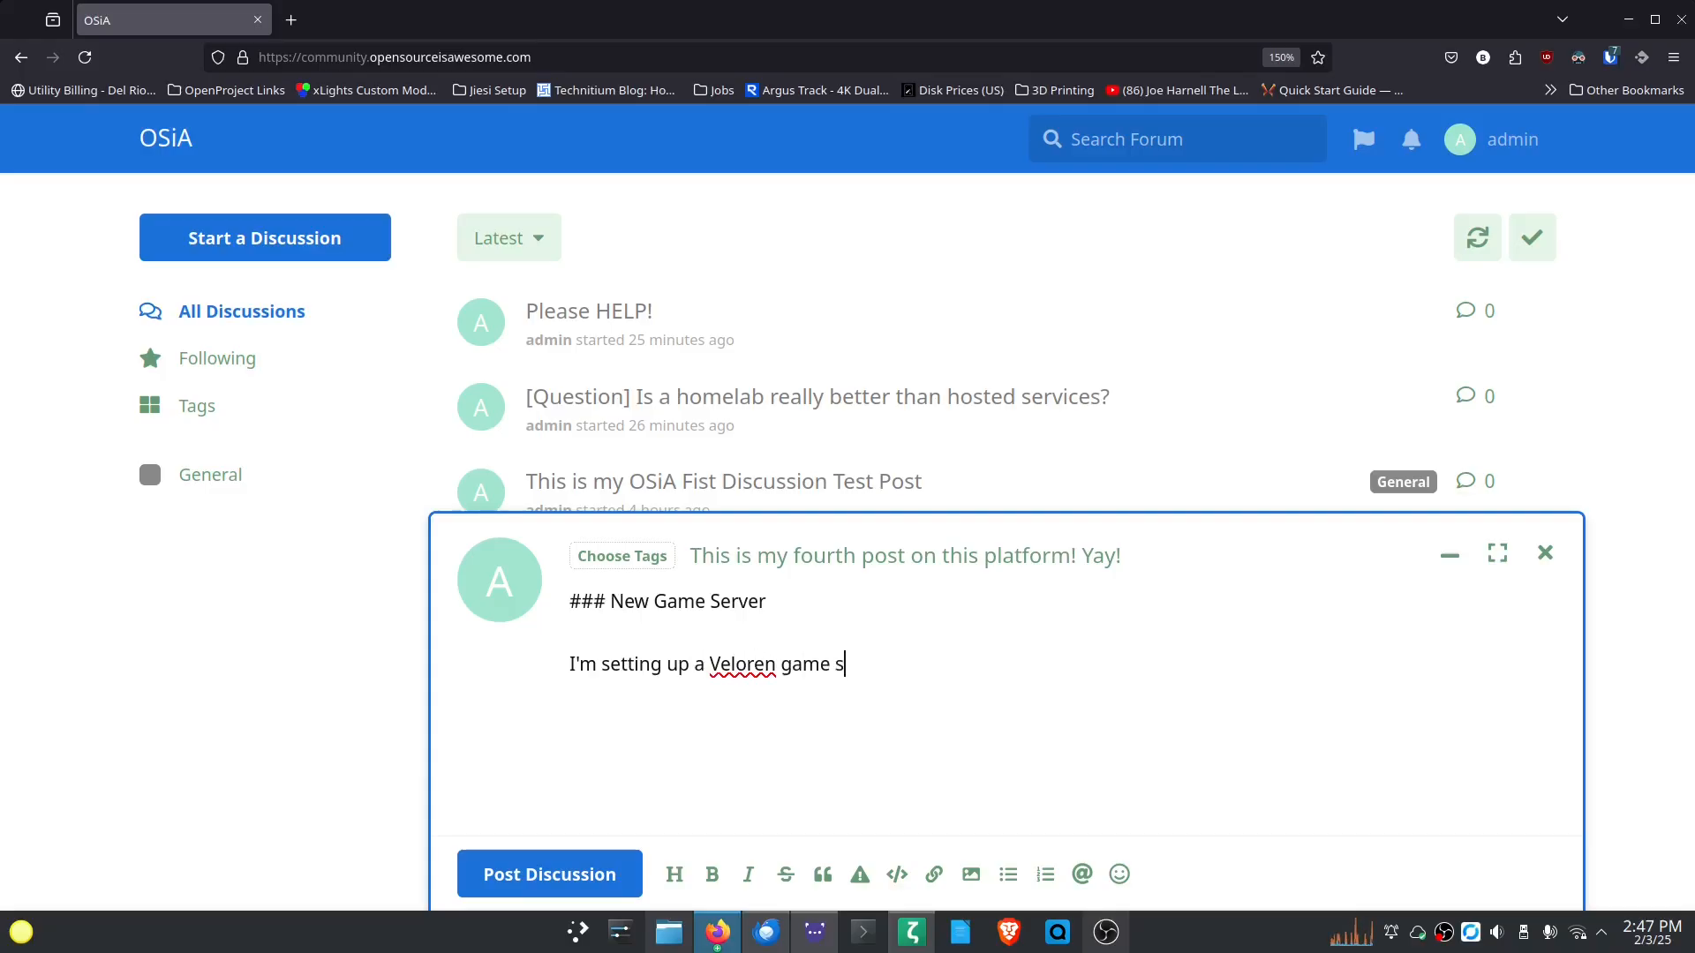
{"action": "type", "text": "erver."}
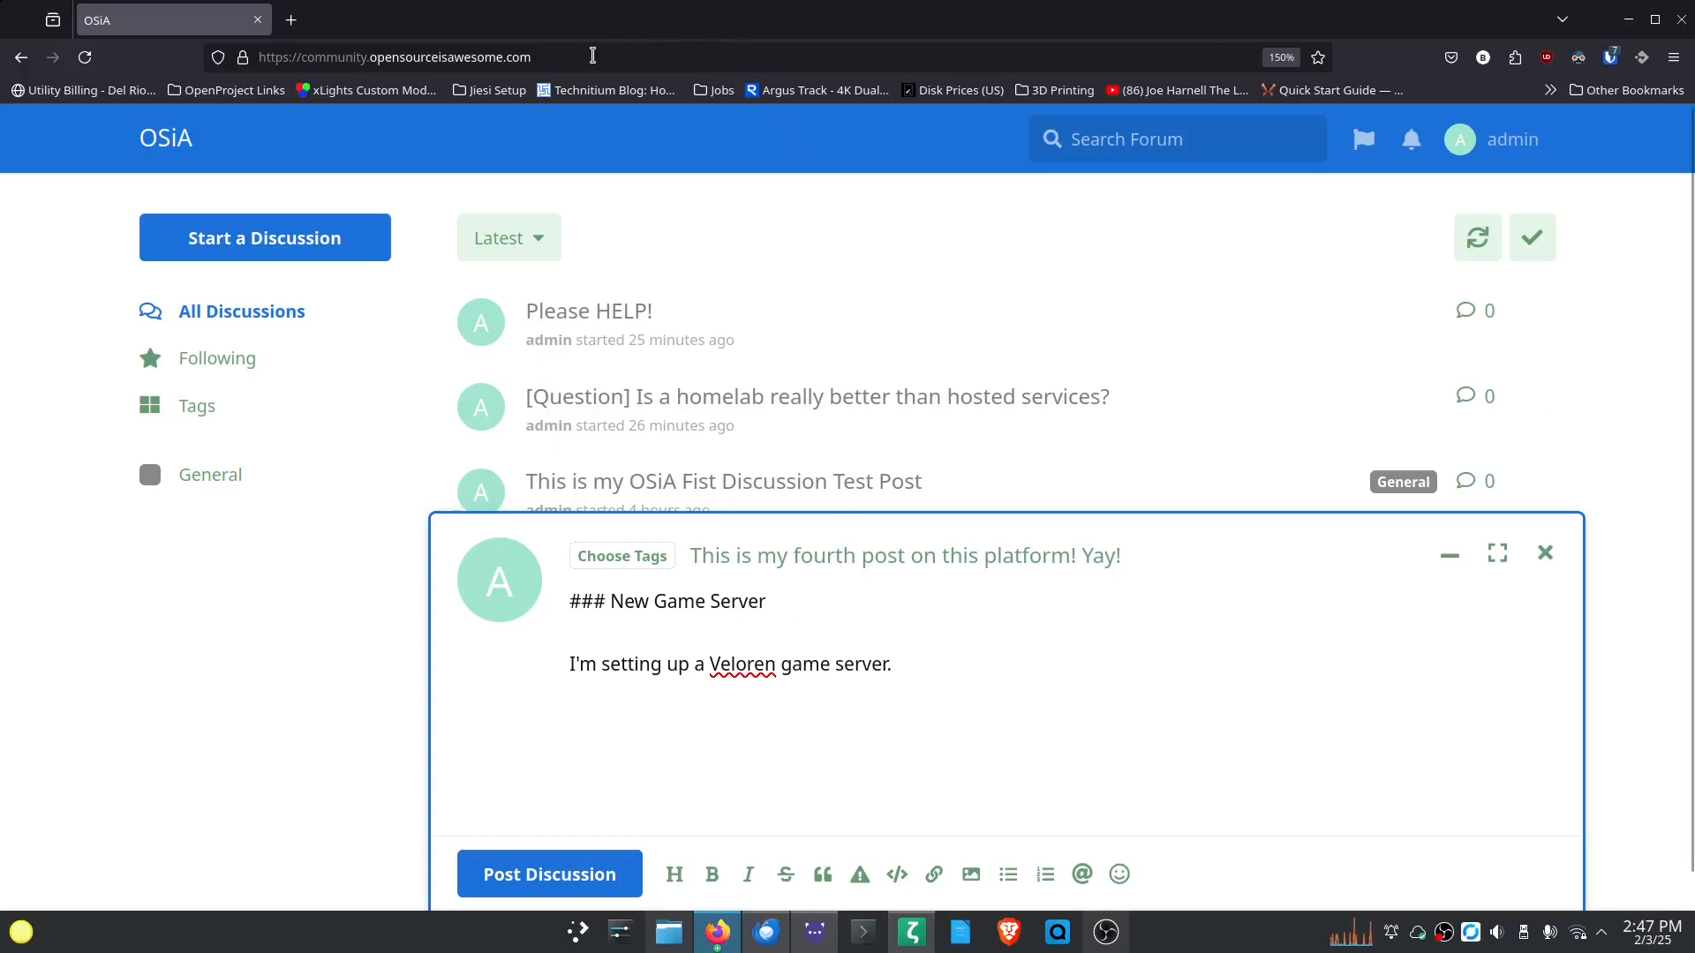
Search veloren in a new tab, open veloren.net, copy its address, and return to the draft.
{"action": "left_click", "coordinate": [294, 21]}
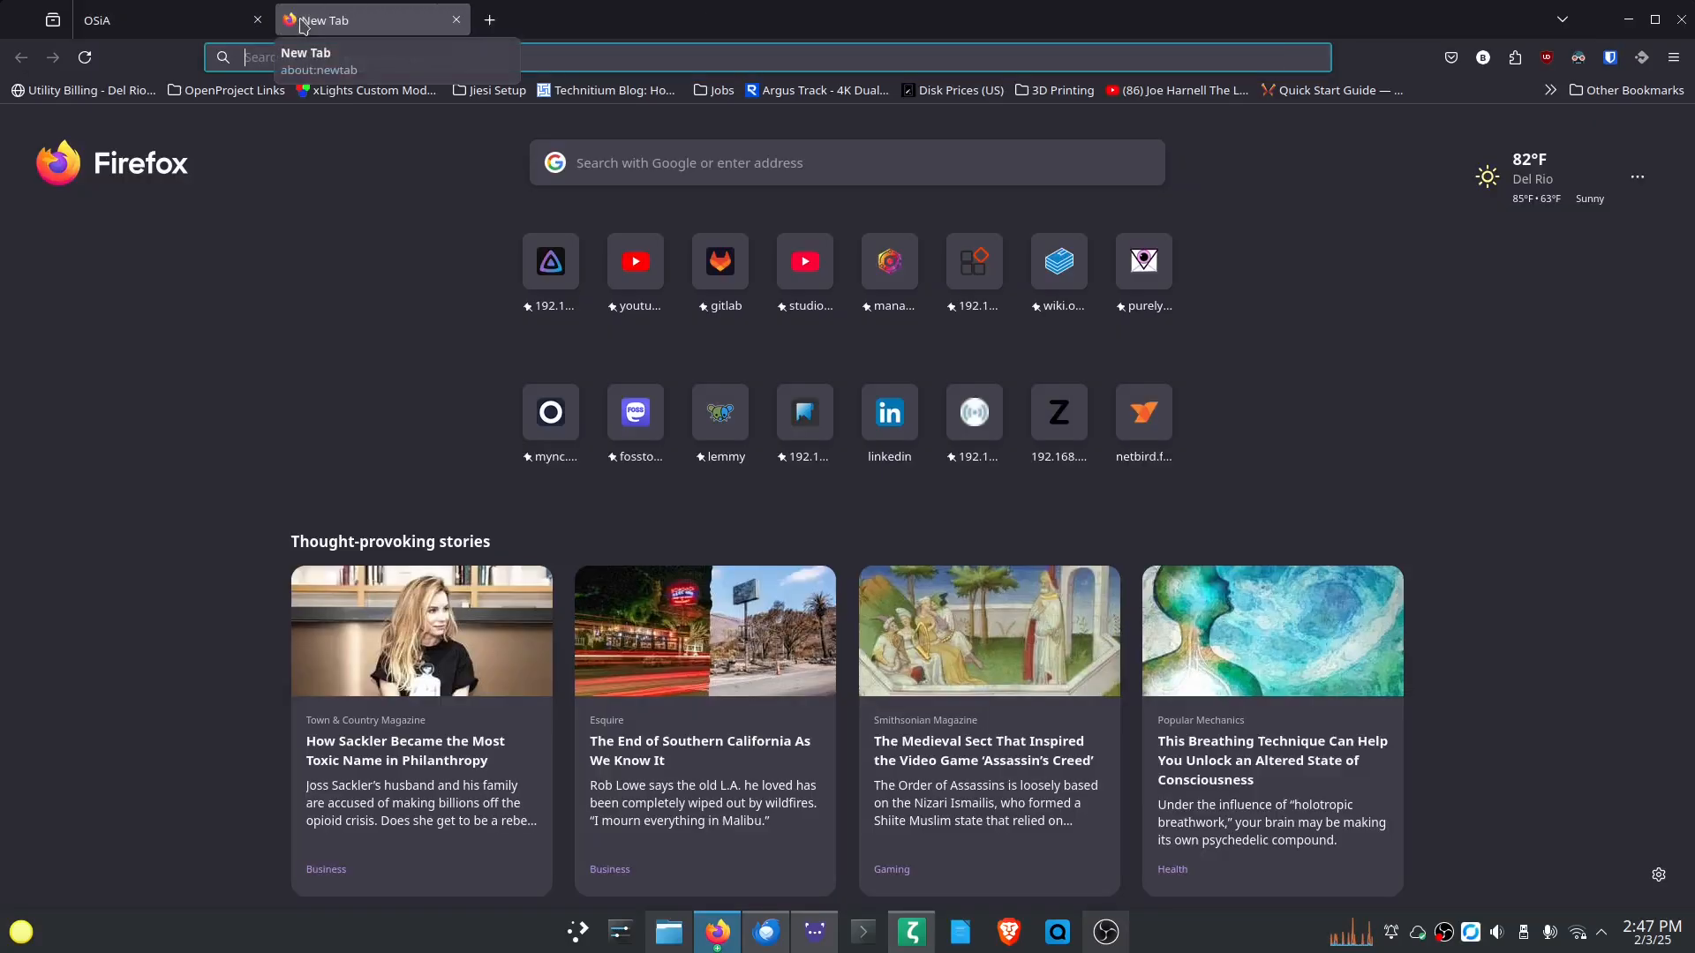
{"action": "type", "text": "veloren"}
{"action": "key", "text": "Return"}
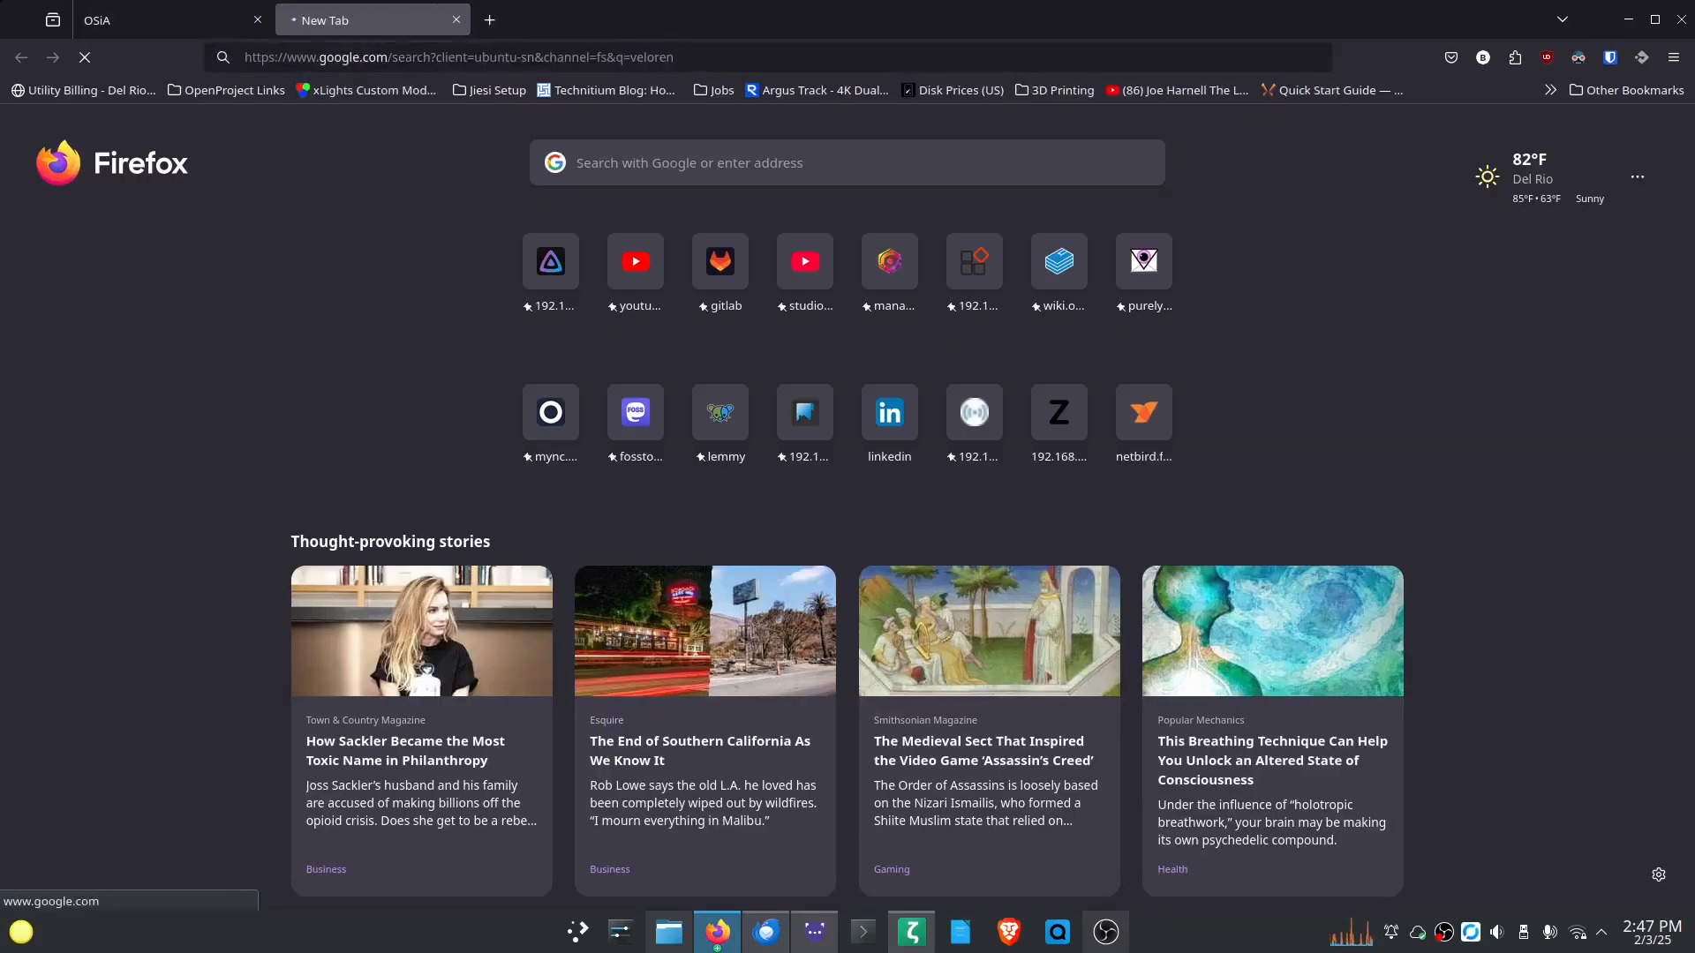
{"action": "left_click", "coordinate": [141, 437]}
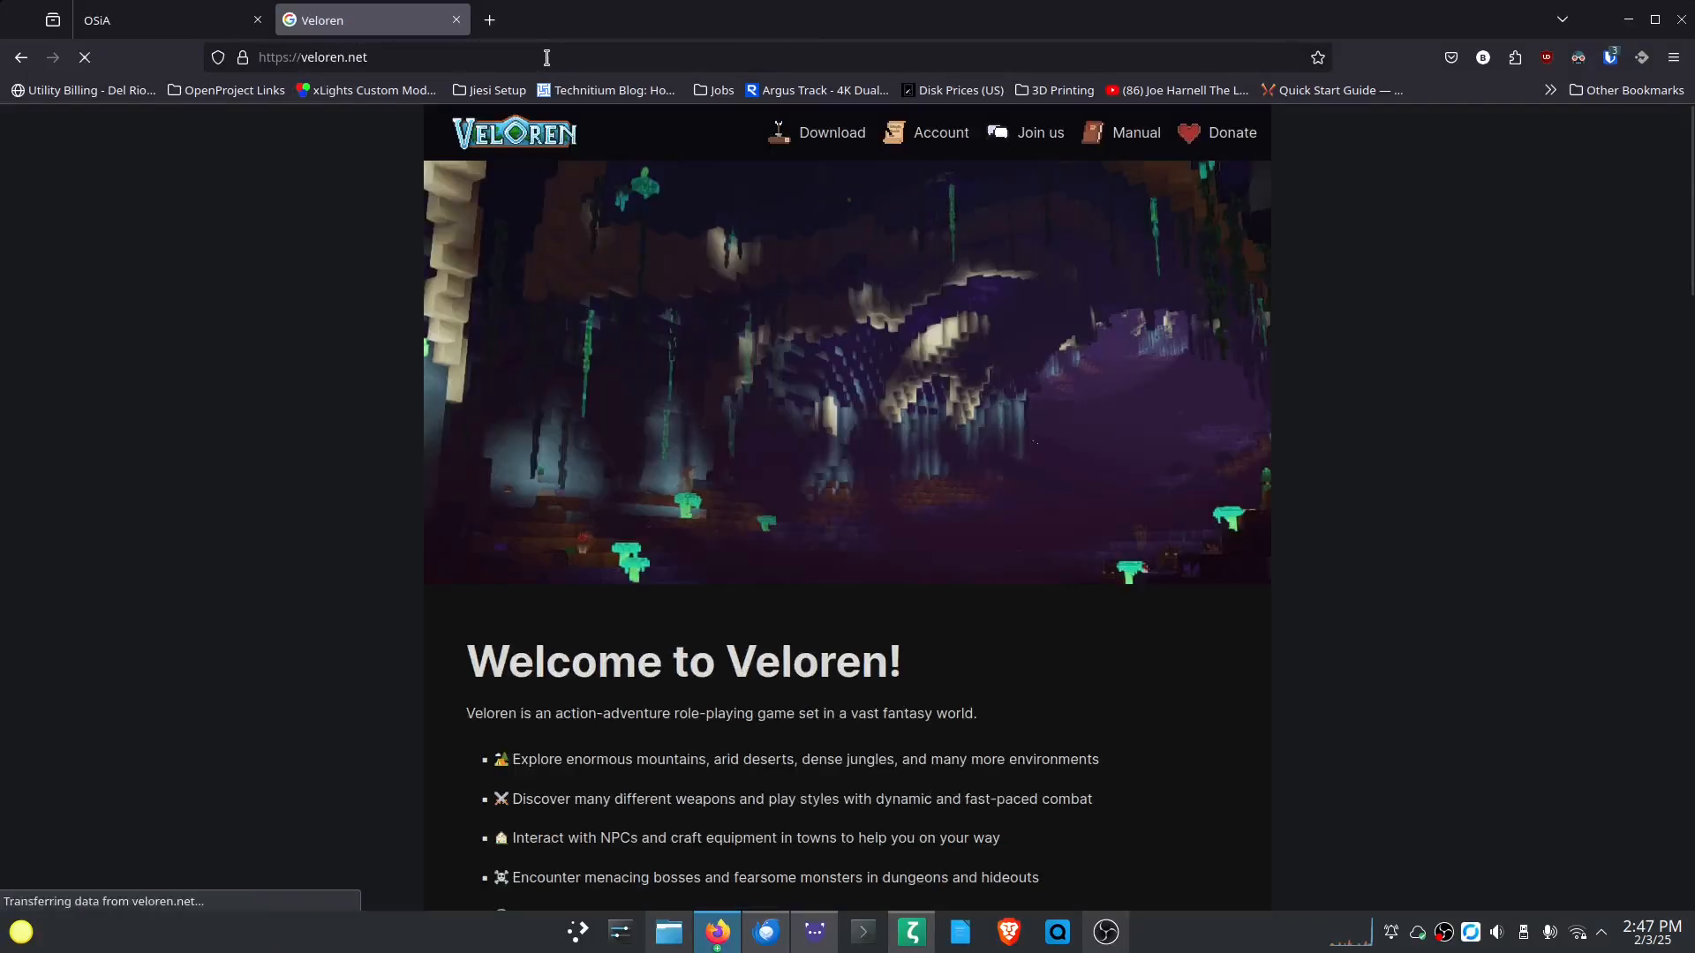
{"action": "left_click", "coordinate": [547, 56]}
{"action": "key", "text": "ctrl+c"}
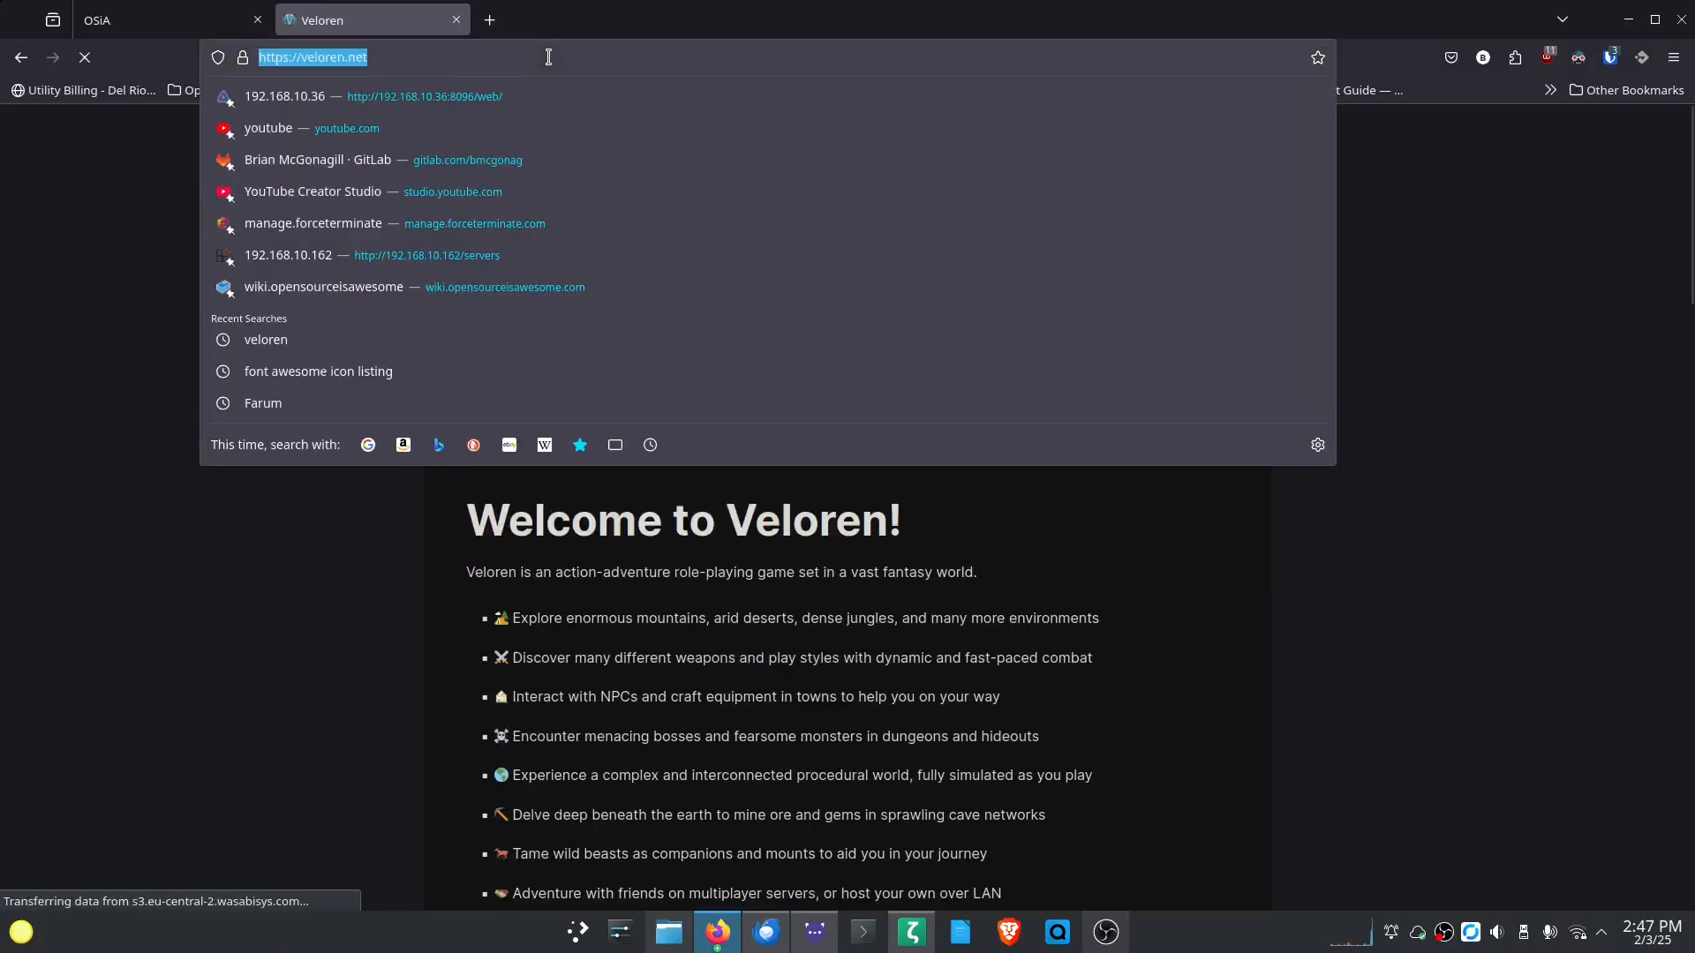
{"action": "left_click", "coordinate": [215, 17]}
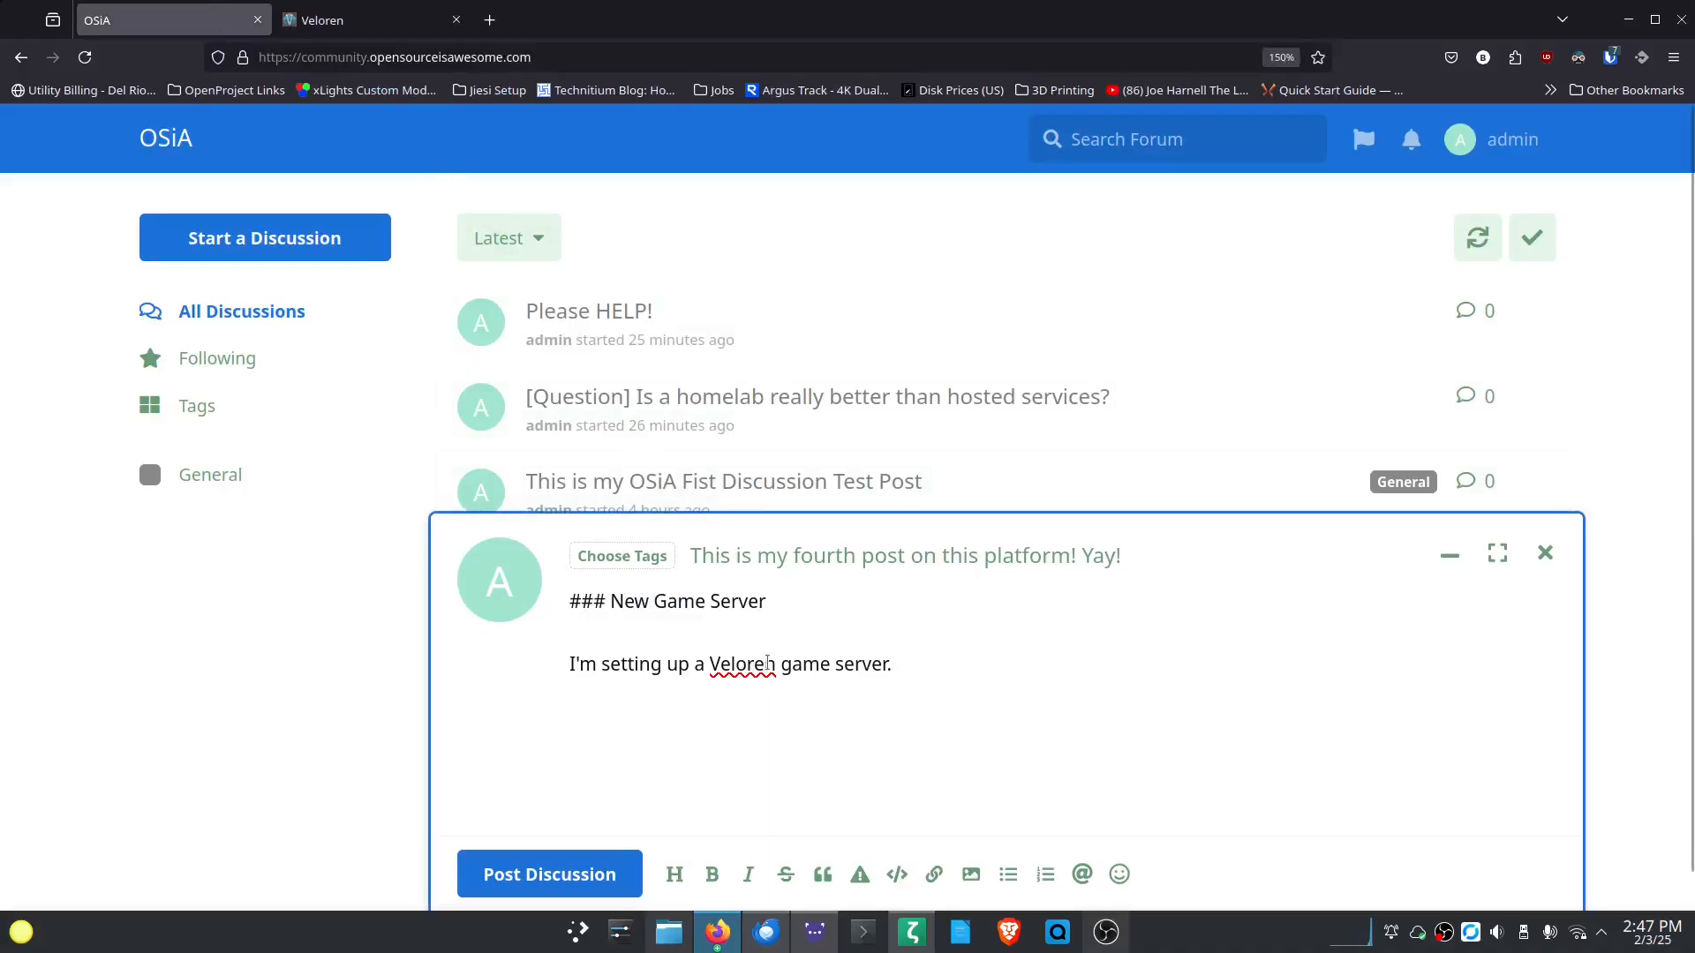
{"action": "left_click_drag", "start_coordinate": [776, 671], "coordinate": [710, 676]}
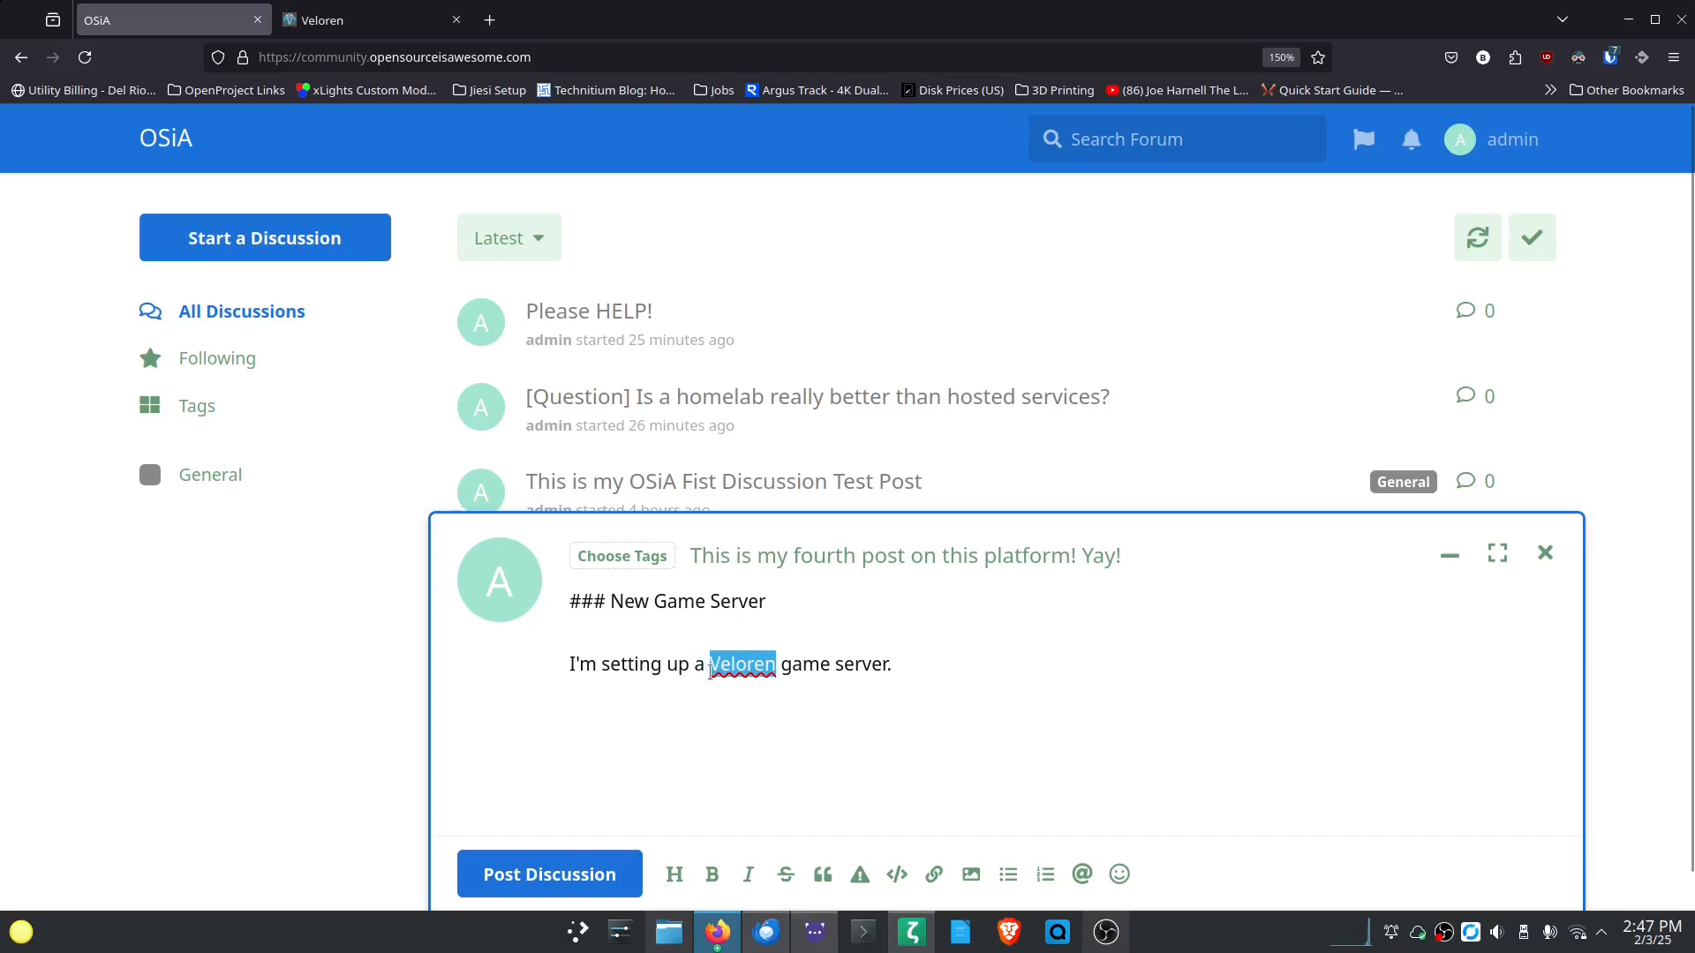
{"action": "left_click", "coordinate": [934, 874]}
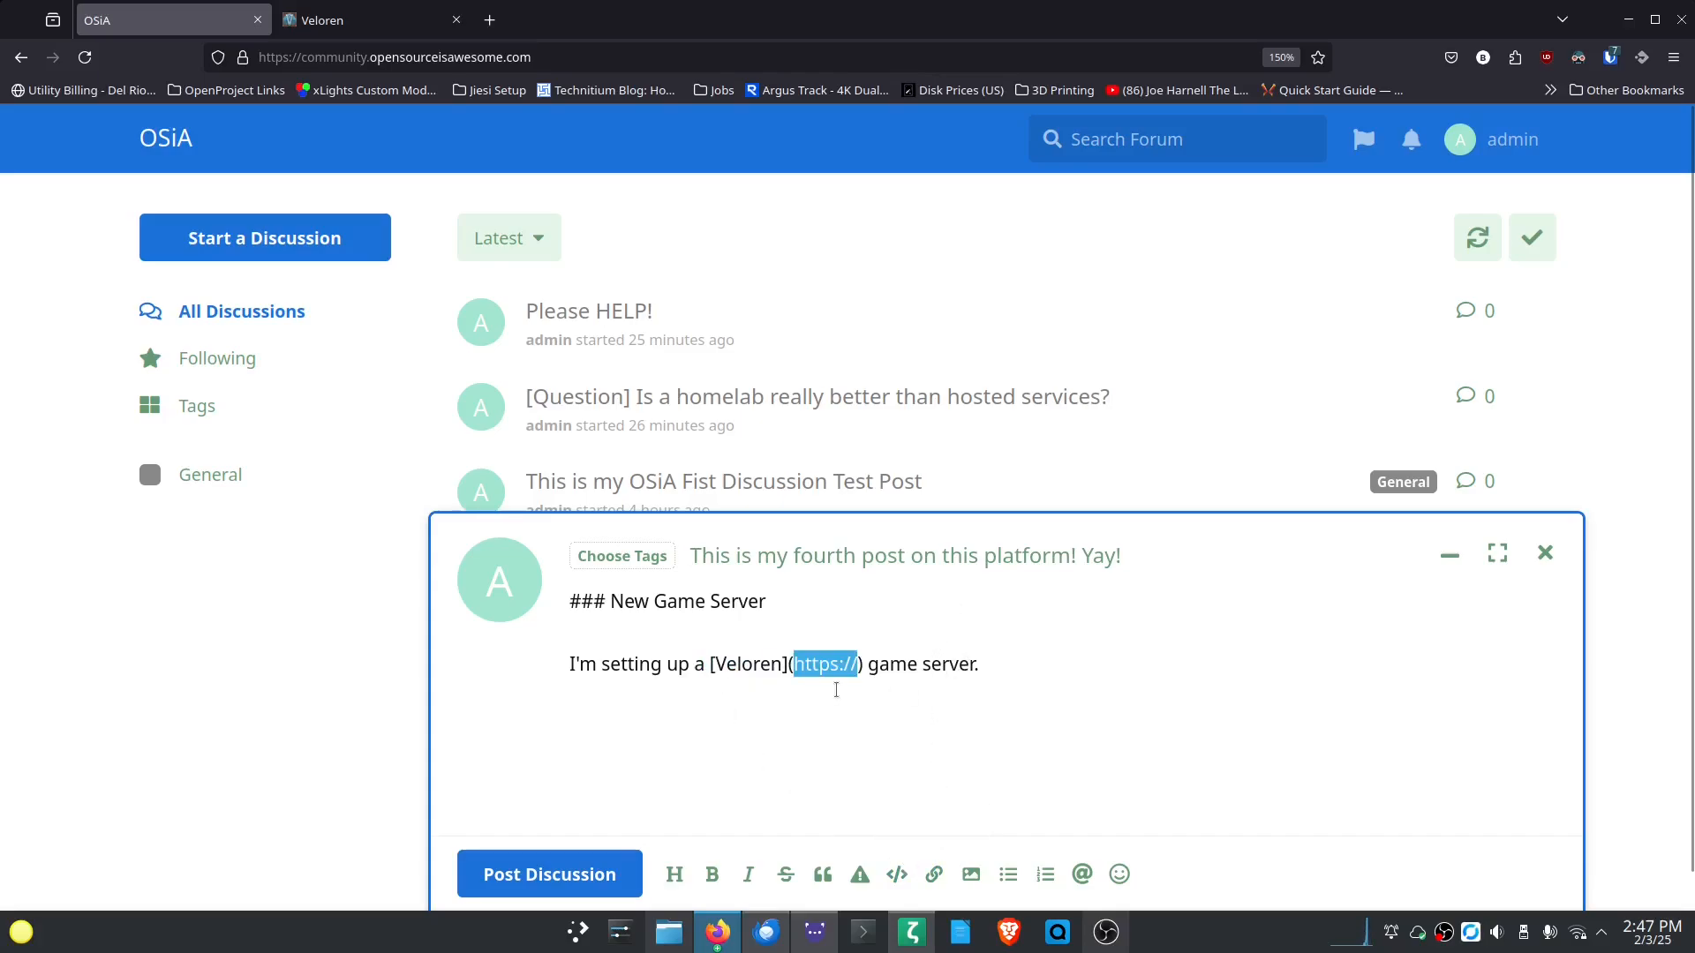
{"action": "key", "text": "ctrl+v"}
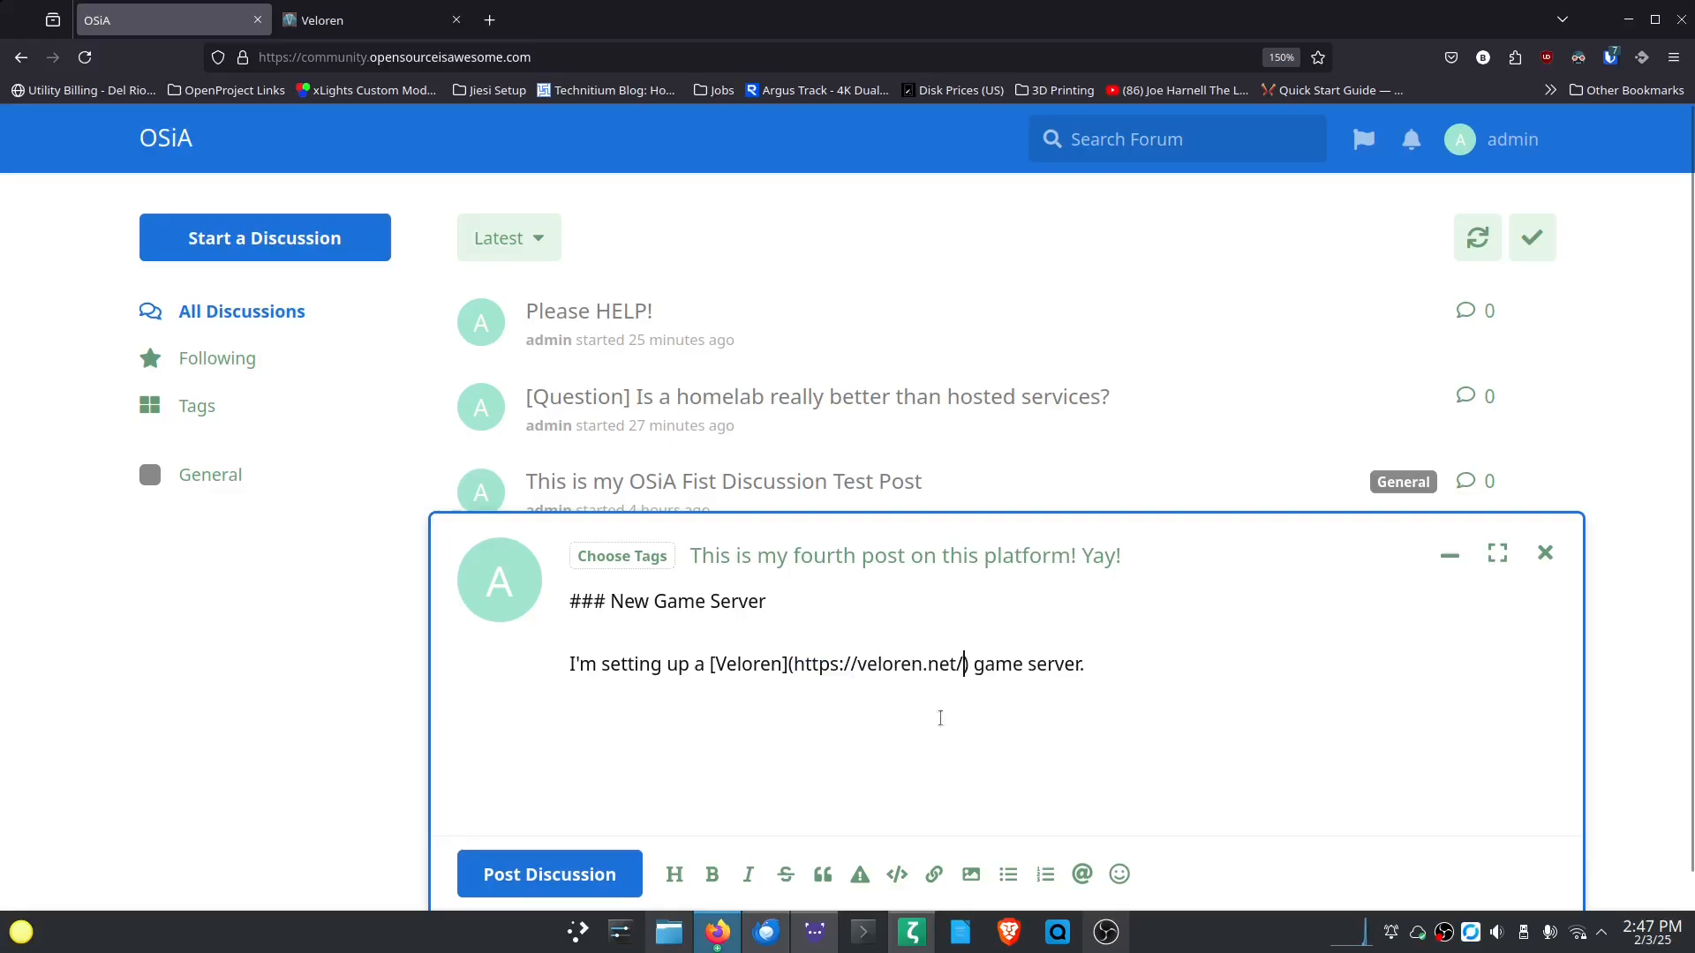
Add a paragraph offering the `docker-compose` setup for the game server and Watchtower, fixing typos.
{"action": "left_click", "coordinate": [1127, 663]}
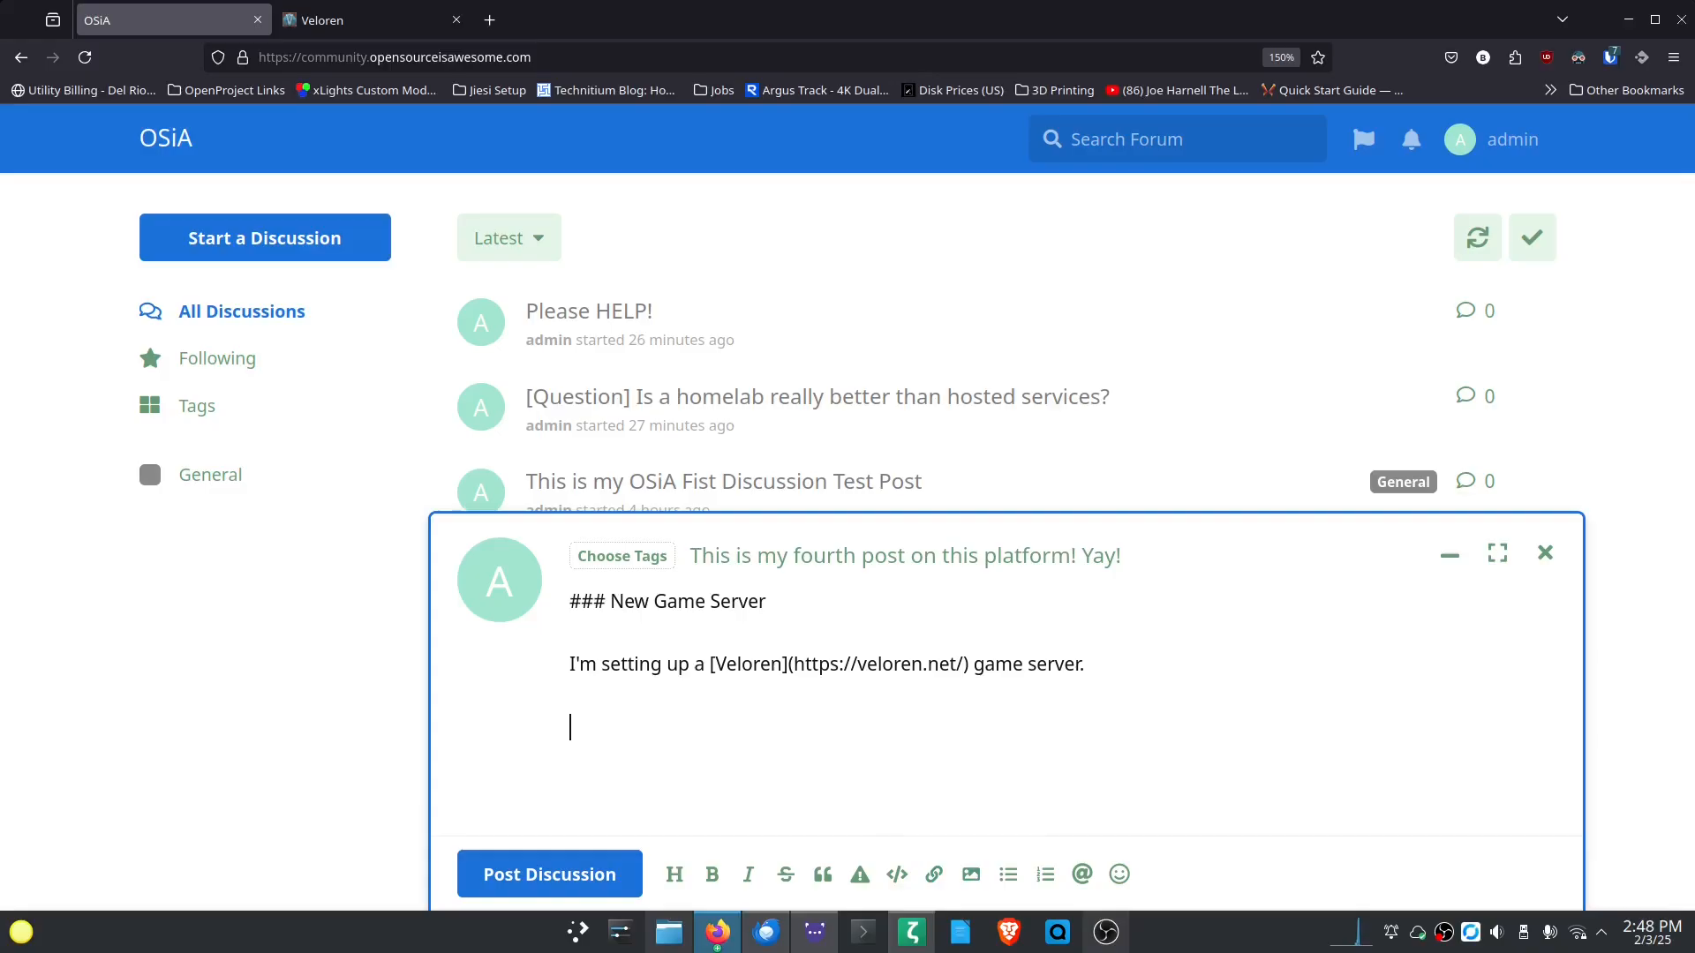
{"action": "key", "text": "Return"}
{"action": "key", "text": "Return"}
{"action": "type", "text": "I have a"}
{"action": "key", "text": "Escape"}
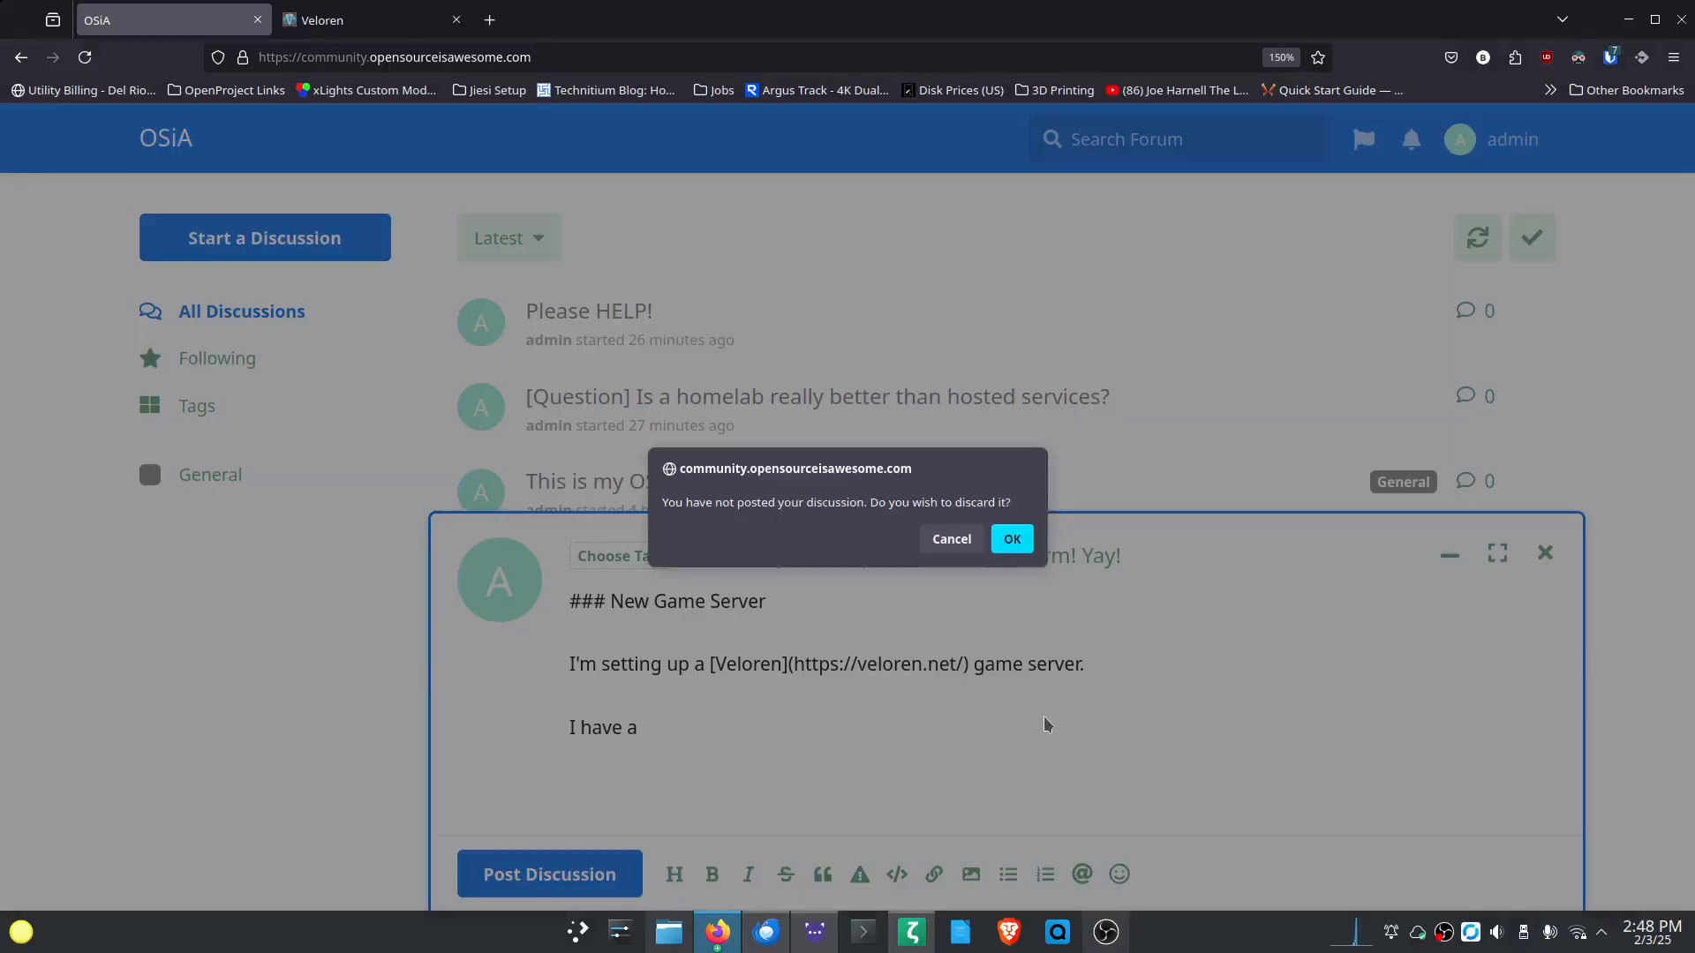
{"action": "left_click", "coordinate": [951, 539]}
{"action": "type", "text": "`docker-compose"}
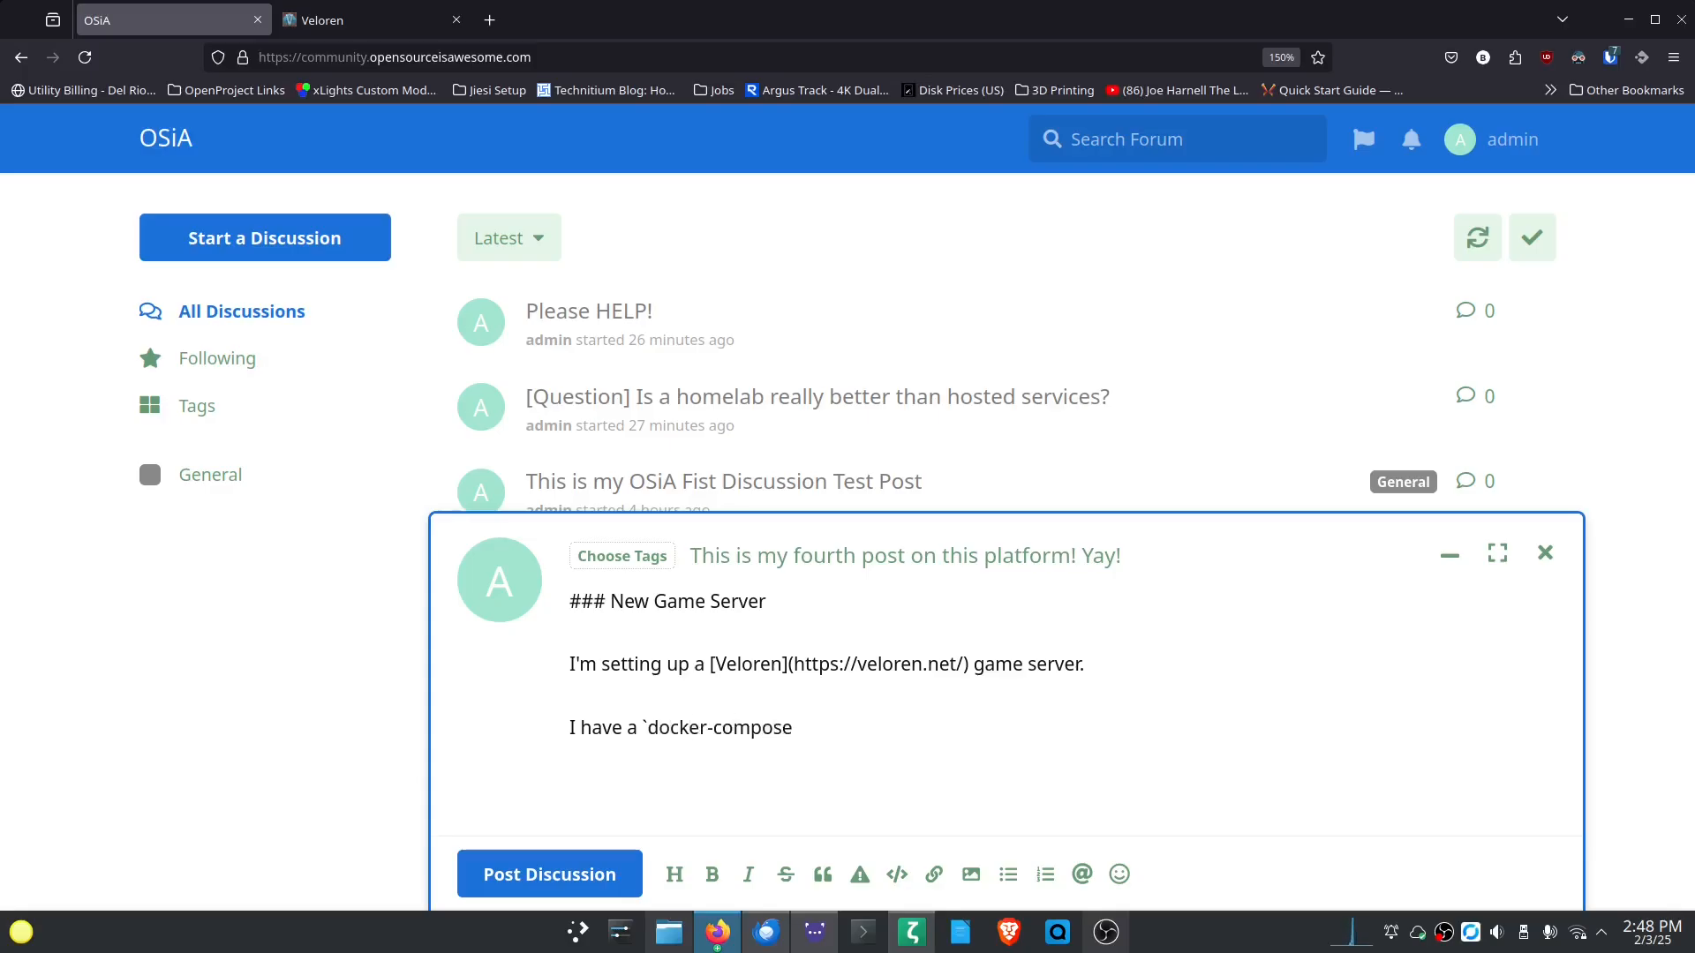
{"action": "type", "text": "` for this game ser"}
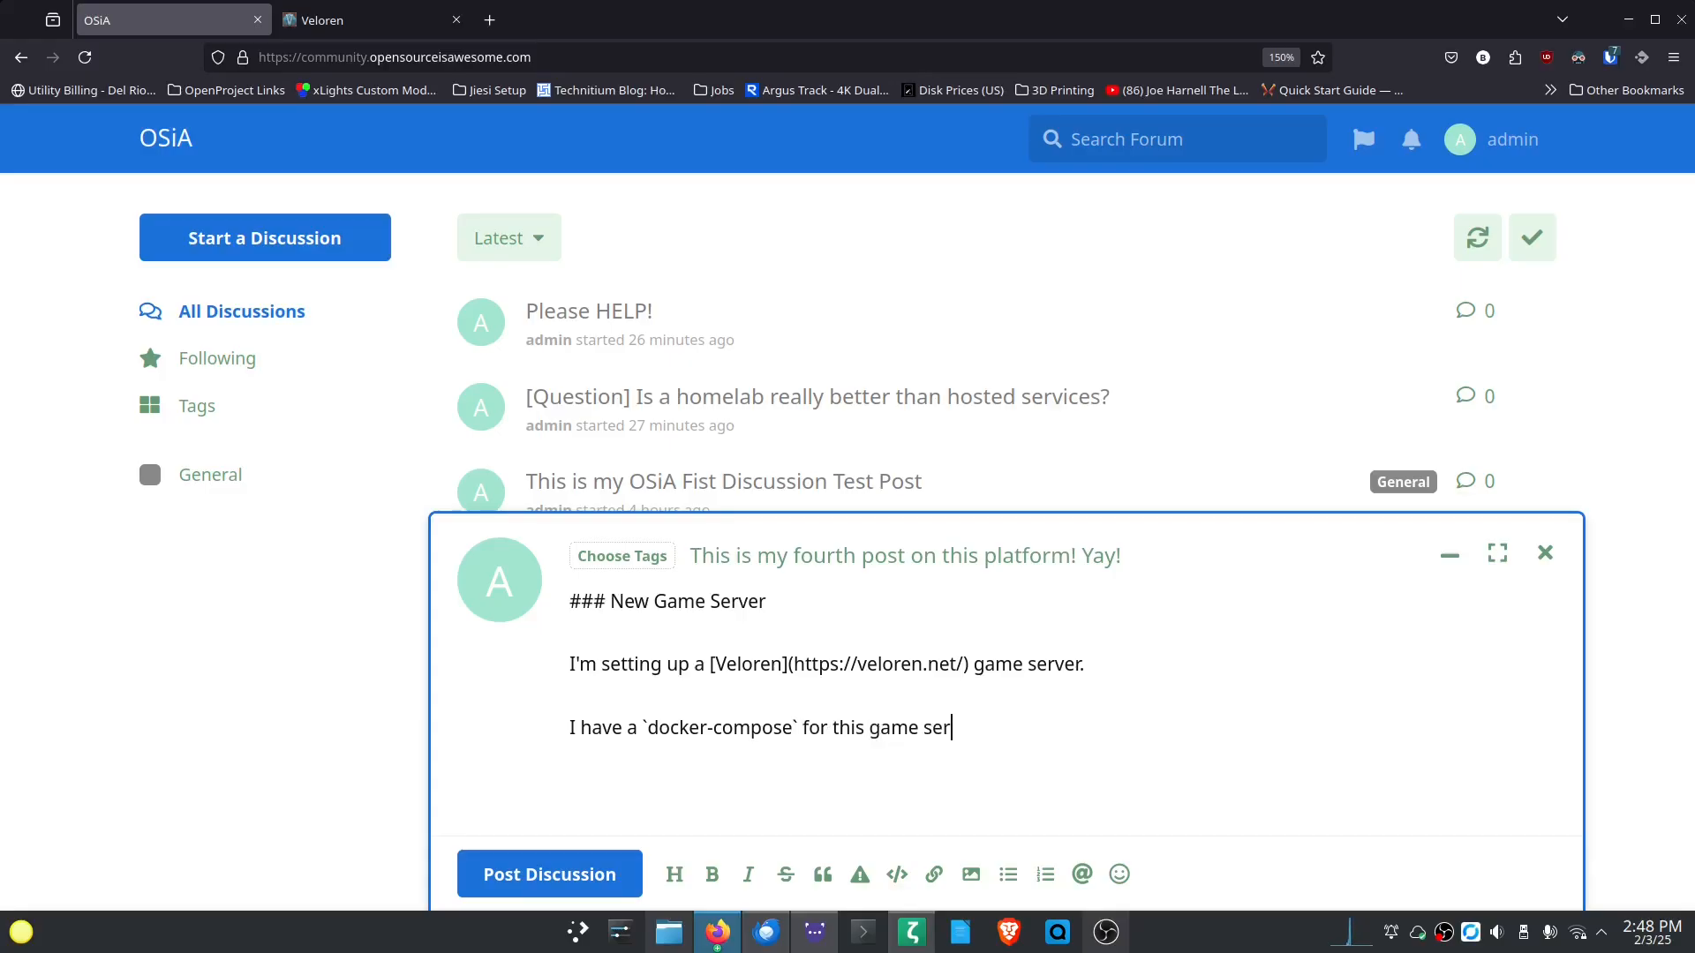
{"action": "type", "text": "ver and for Watchtowere"}
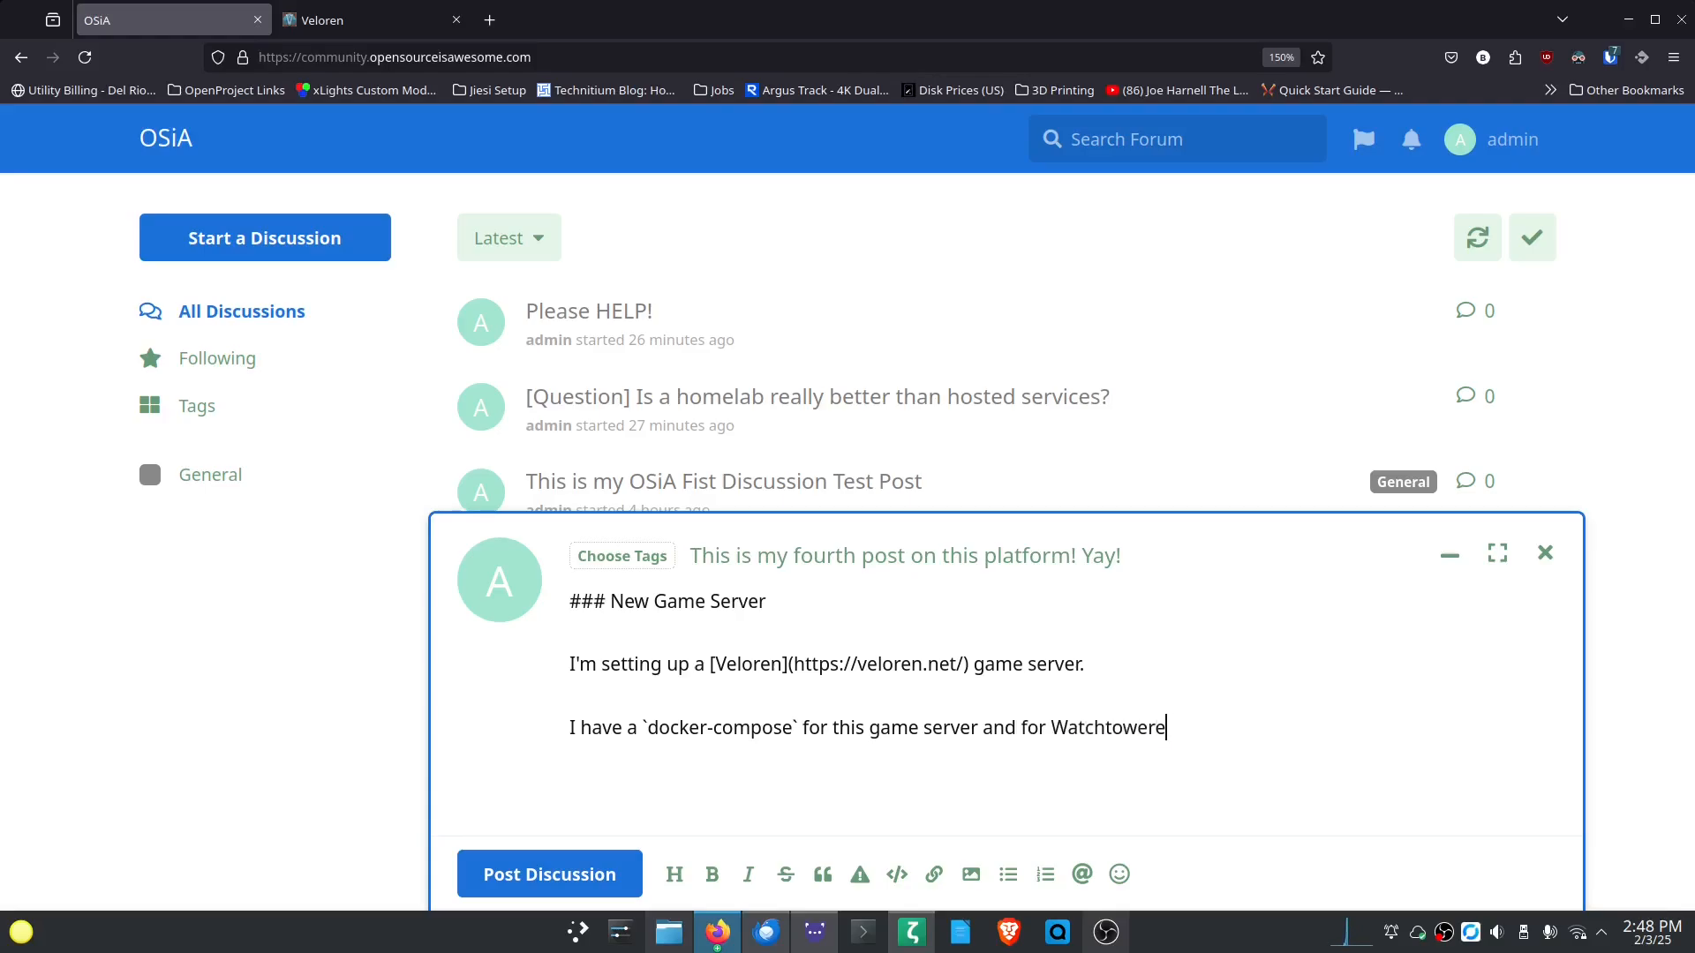
{"action": "type", "text": " to keep it runi"}
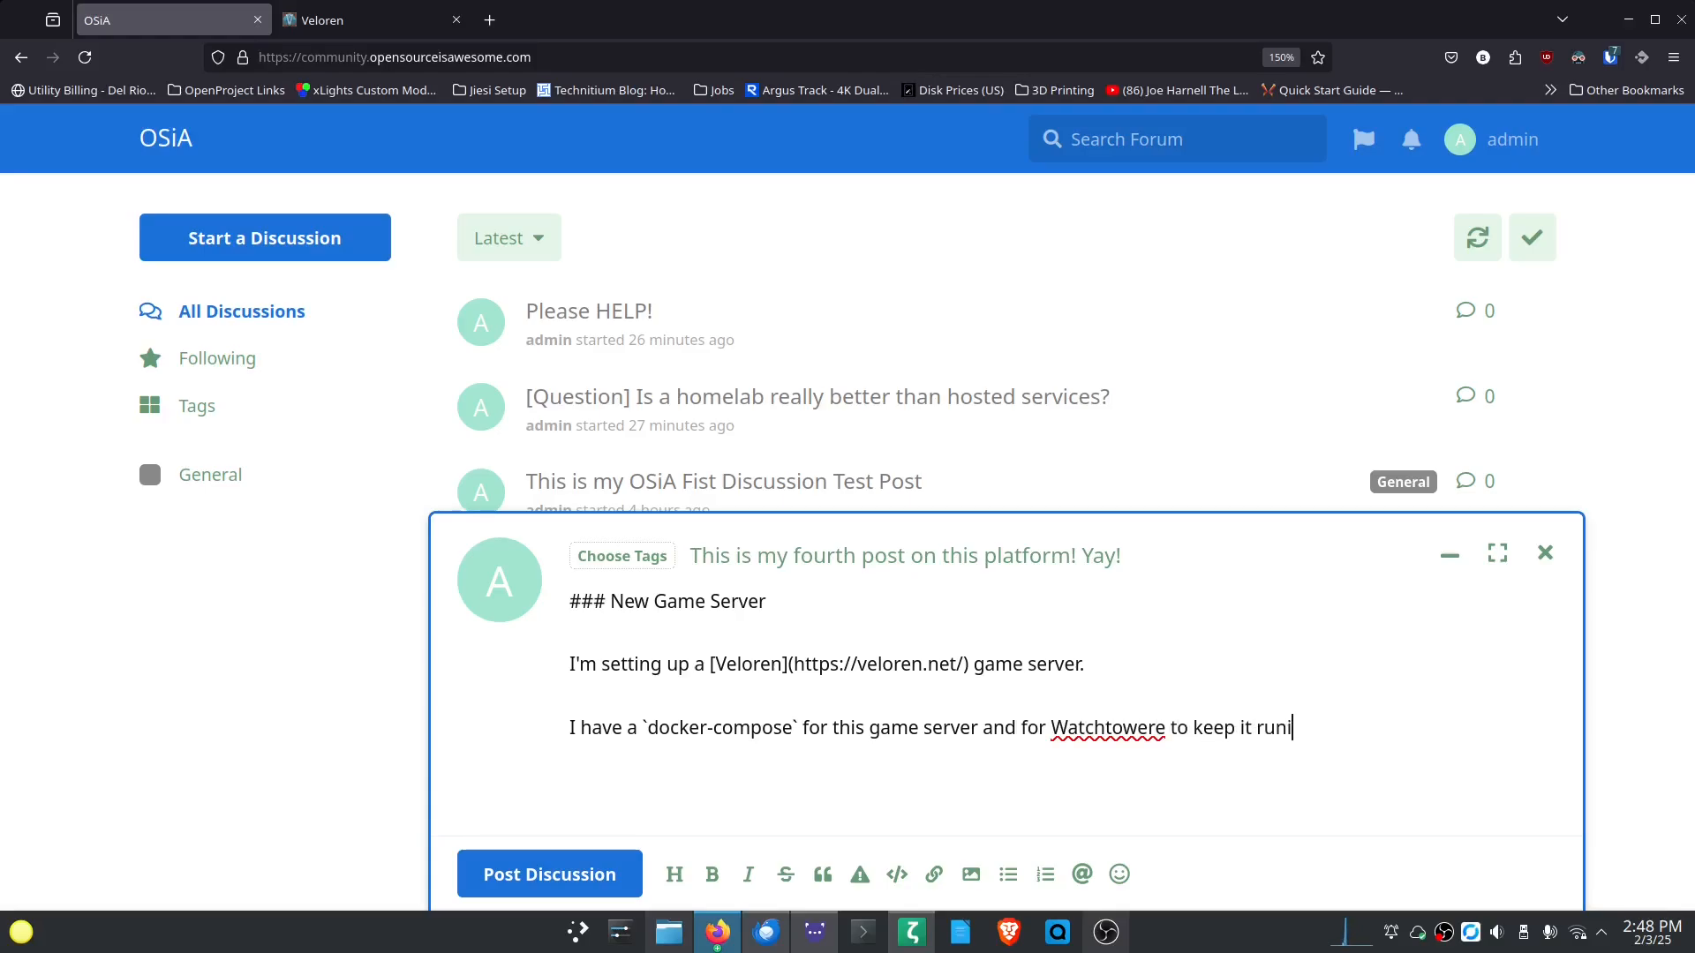
{"action": "key", "text": "BackSpace"}
{"action": "type", "text": "ning if anyone is interested!"}
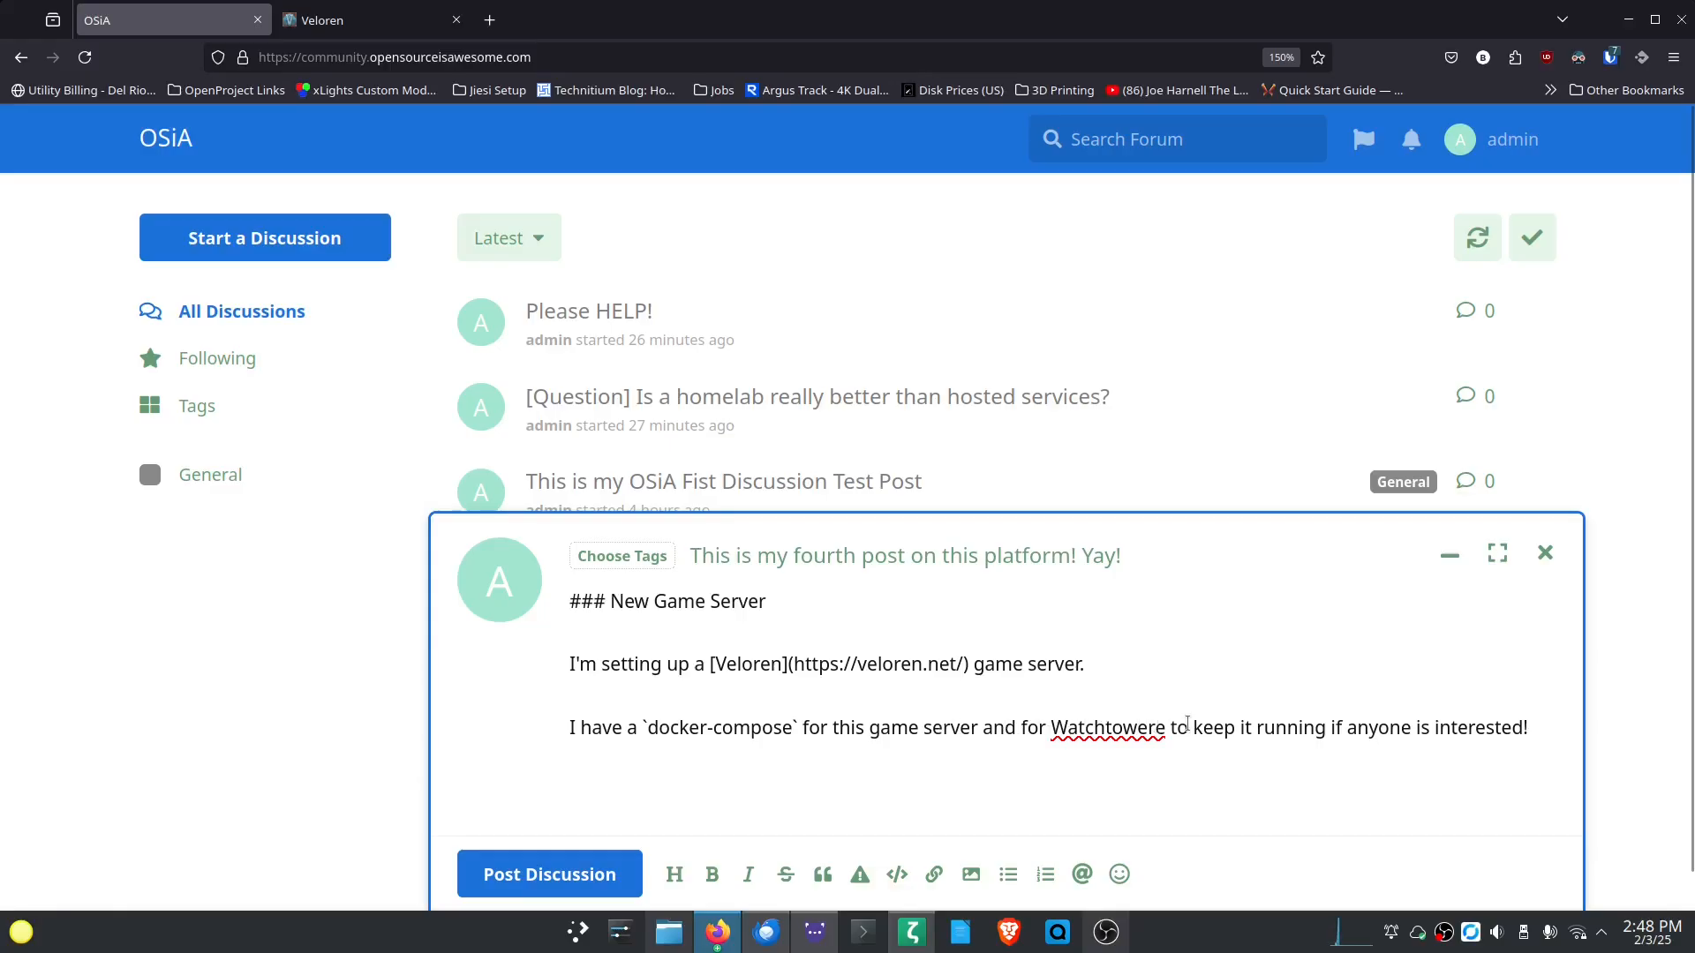
{"action": "left_click", "coordinate": [1155, 727]}
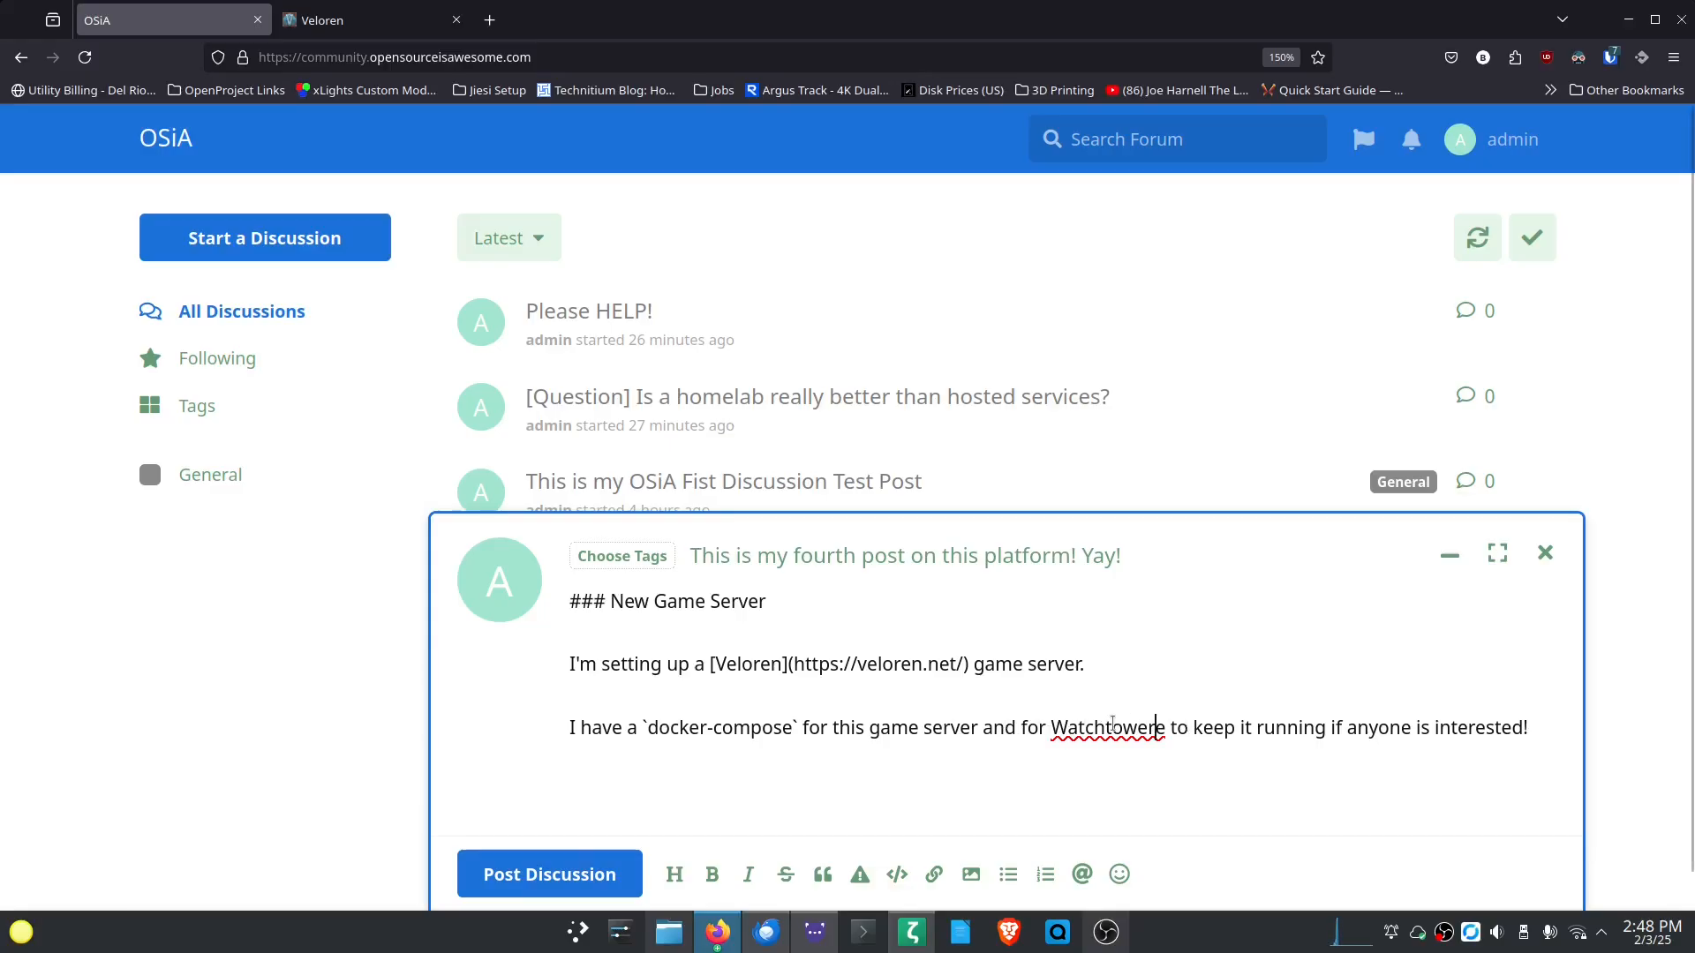
{"action": "key", "text": "Delete"}
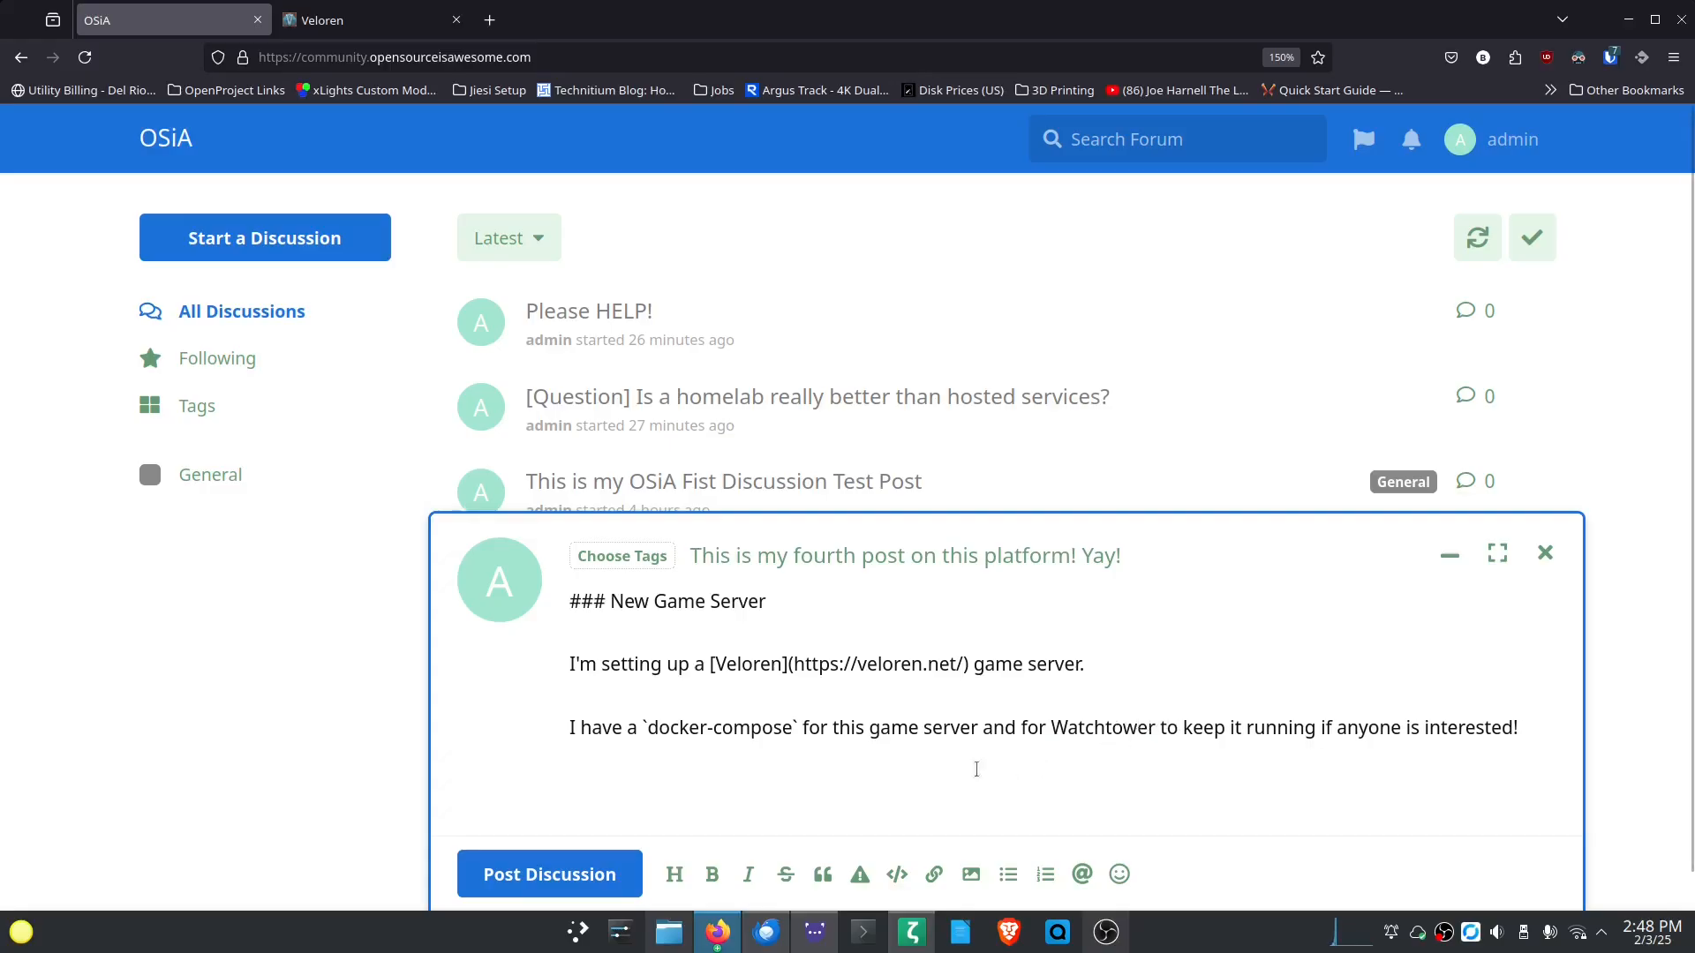
Post the discussion with Bypass tag requirements enabled instead of choosing a tag.
{"action": "left_click", "coordinate": [556, 876]}
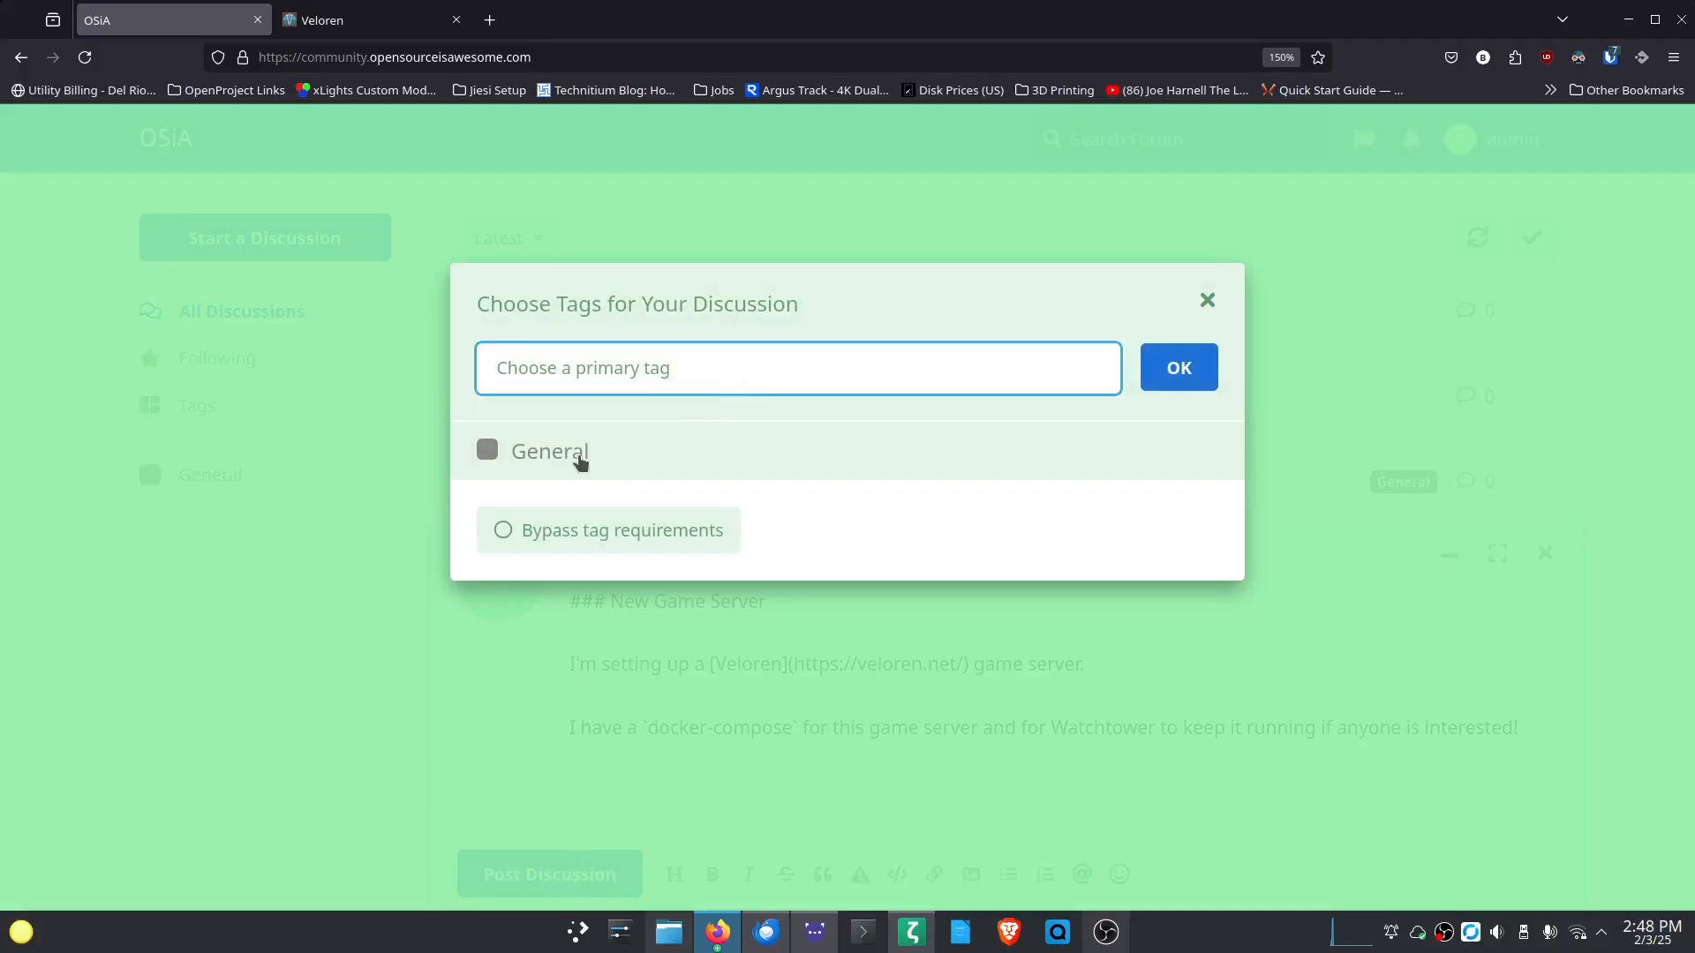
{"action": "left_click", "coordinate": [605, 530]}
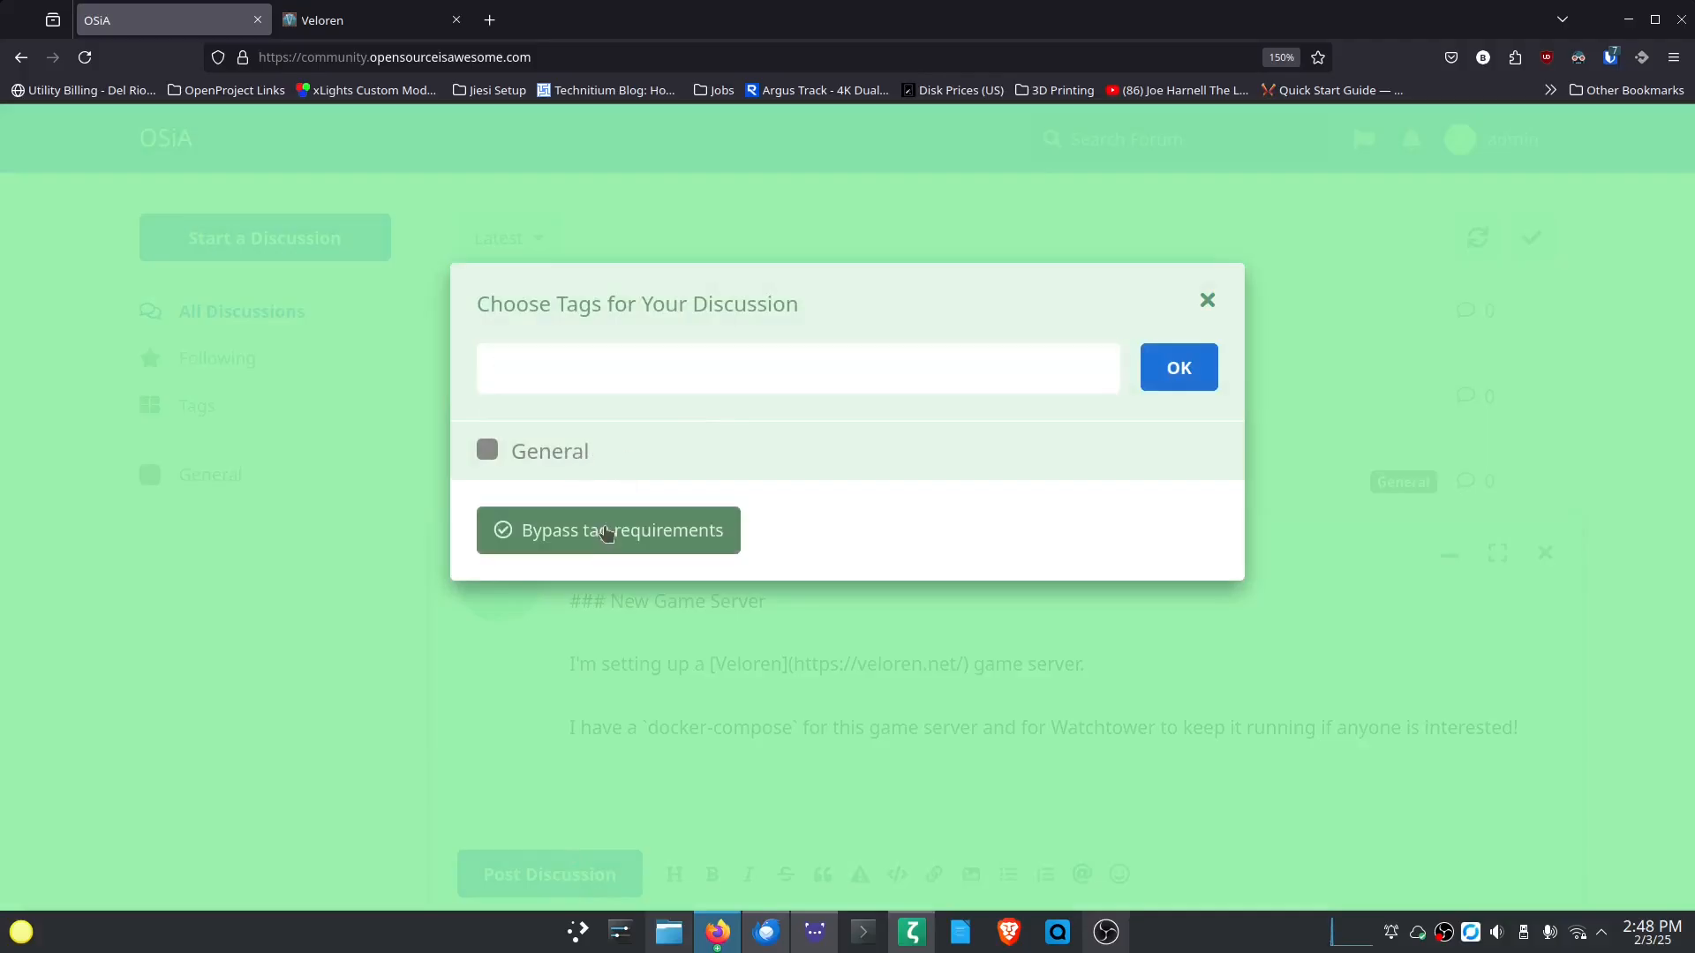
{"action": "left_click", "coordinate": [1179, 371]}
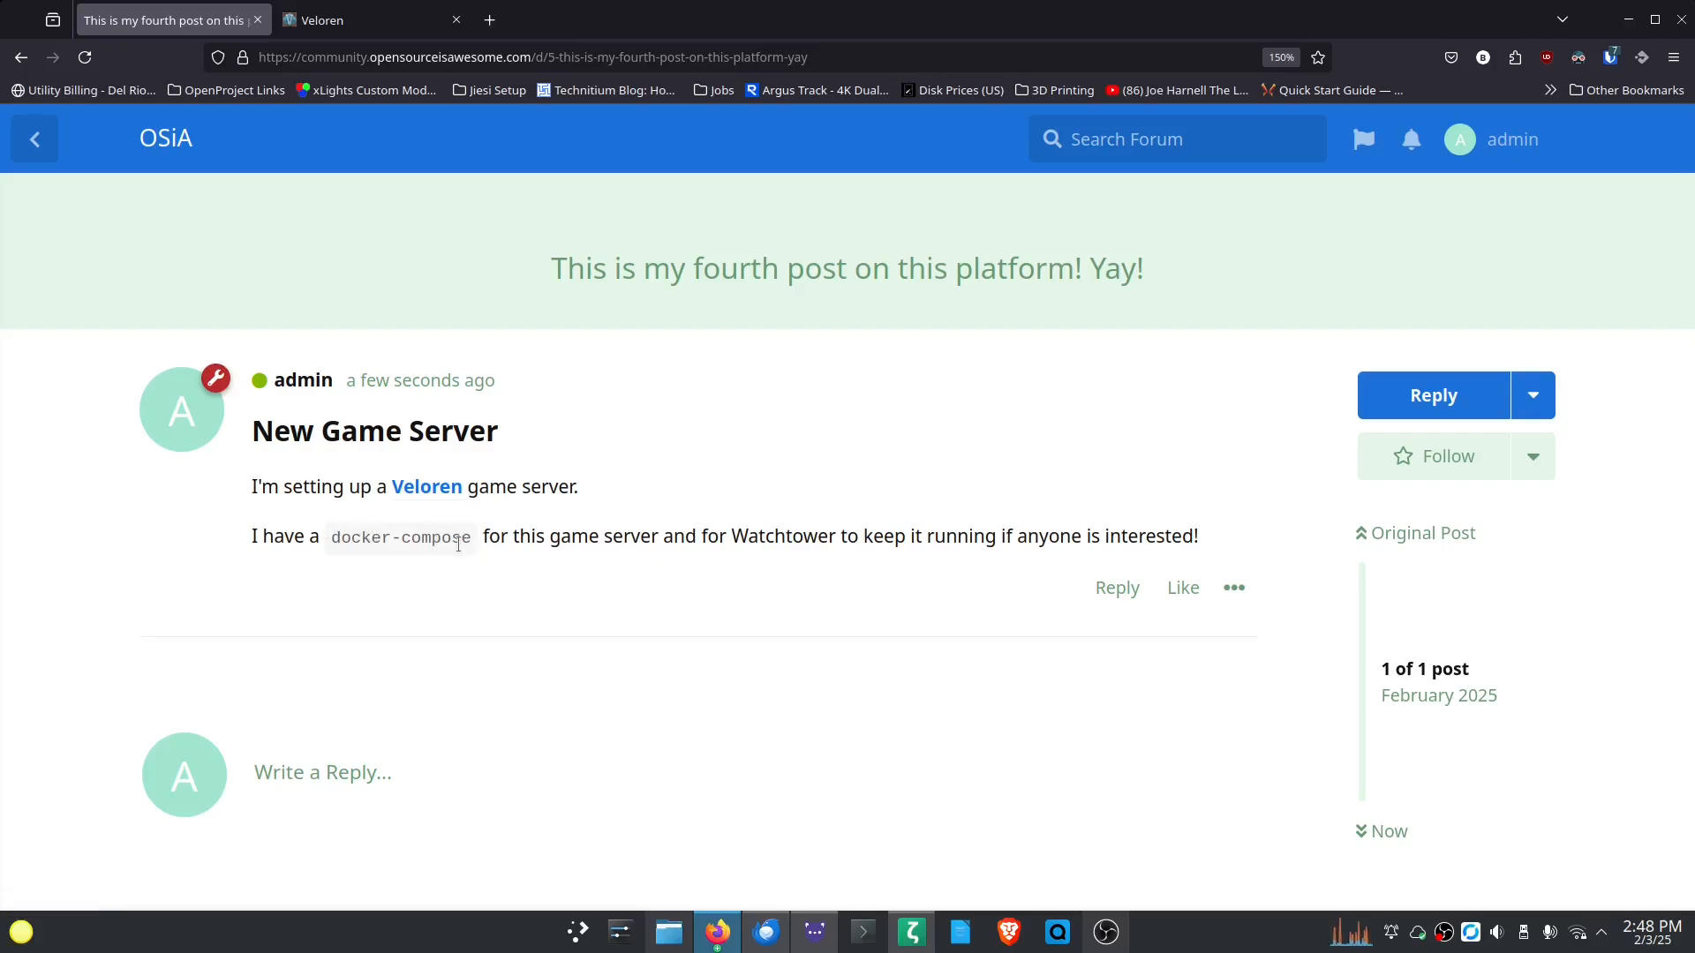
Search the forum for Veloren and open the fourth-post Veloren server discussion.
{"action": "scroll", "coordinate": [645, 636], "scroll_direction": "down", "scroll_amount": 1}
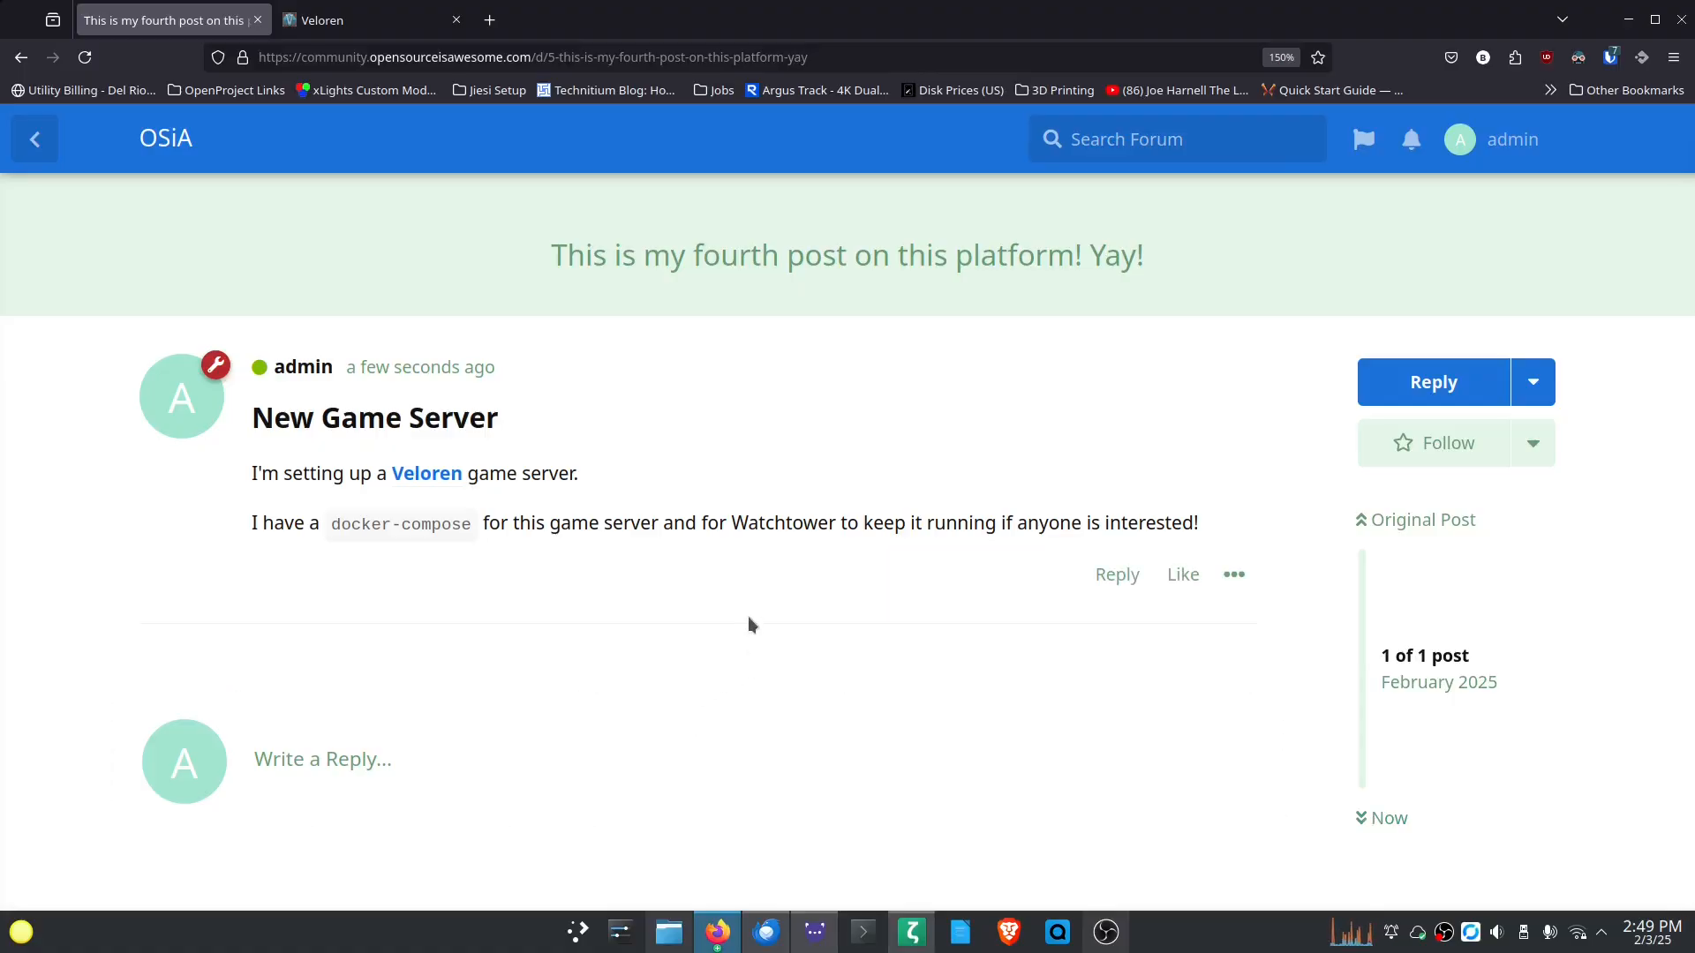
{"action": "left_click", "coordinate": [181, 142]}
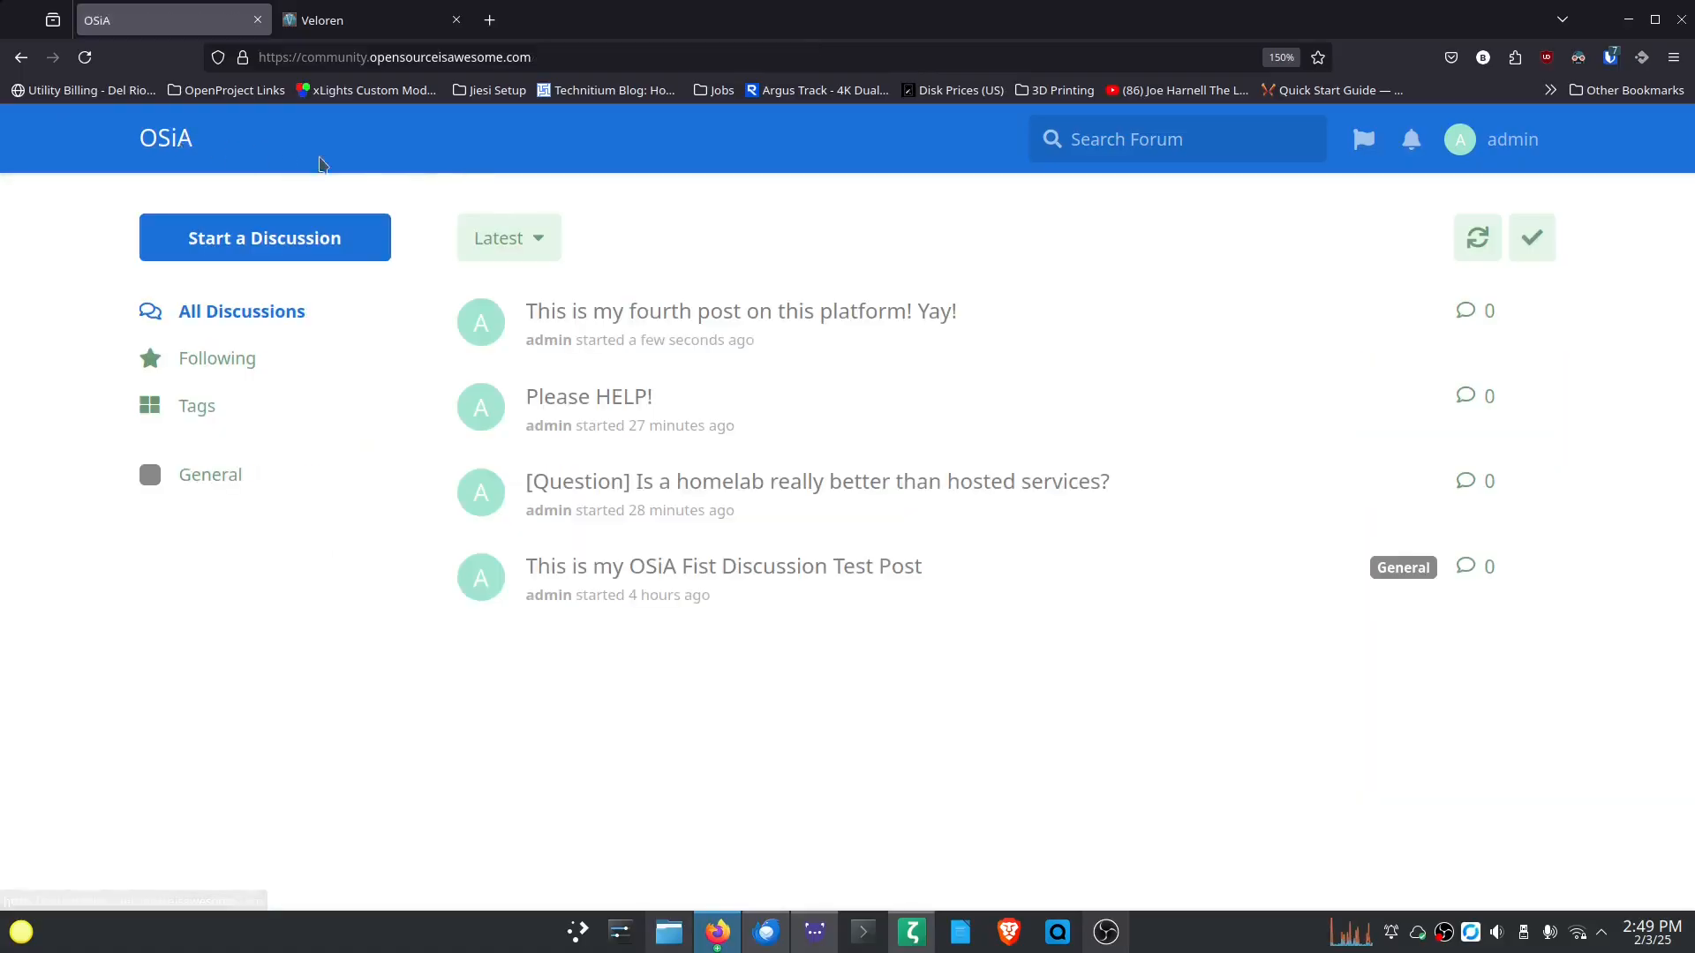
{"action": "left_click", "coordinate": [1147, 142]}
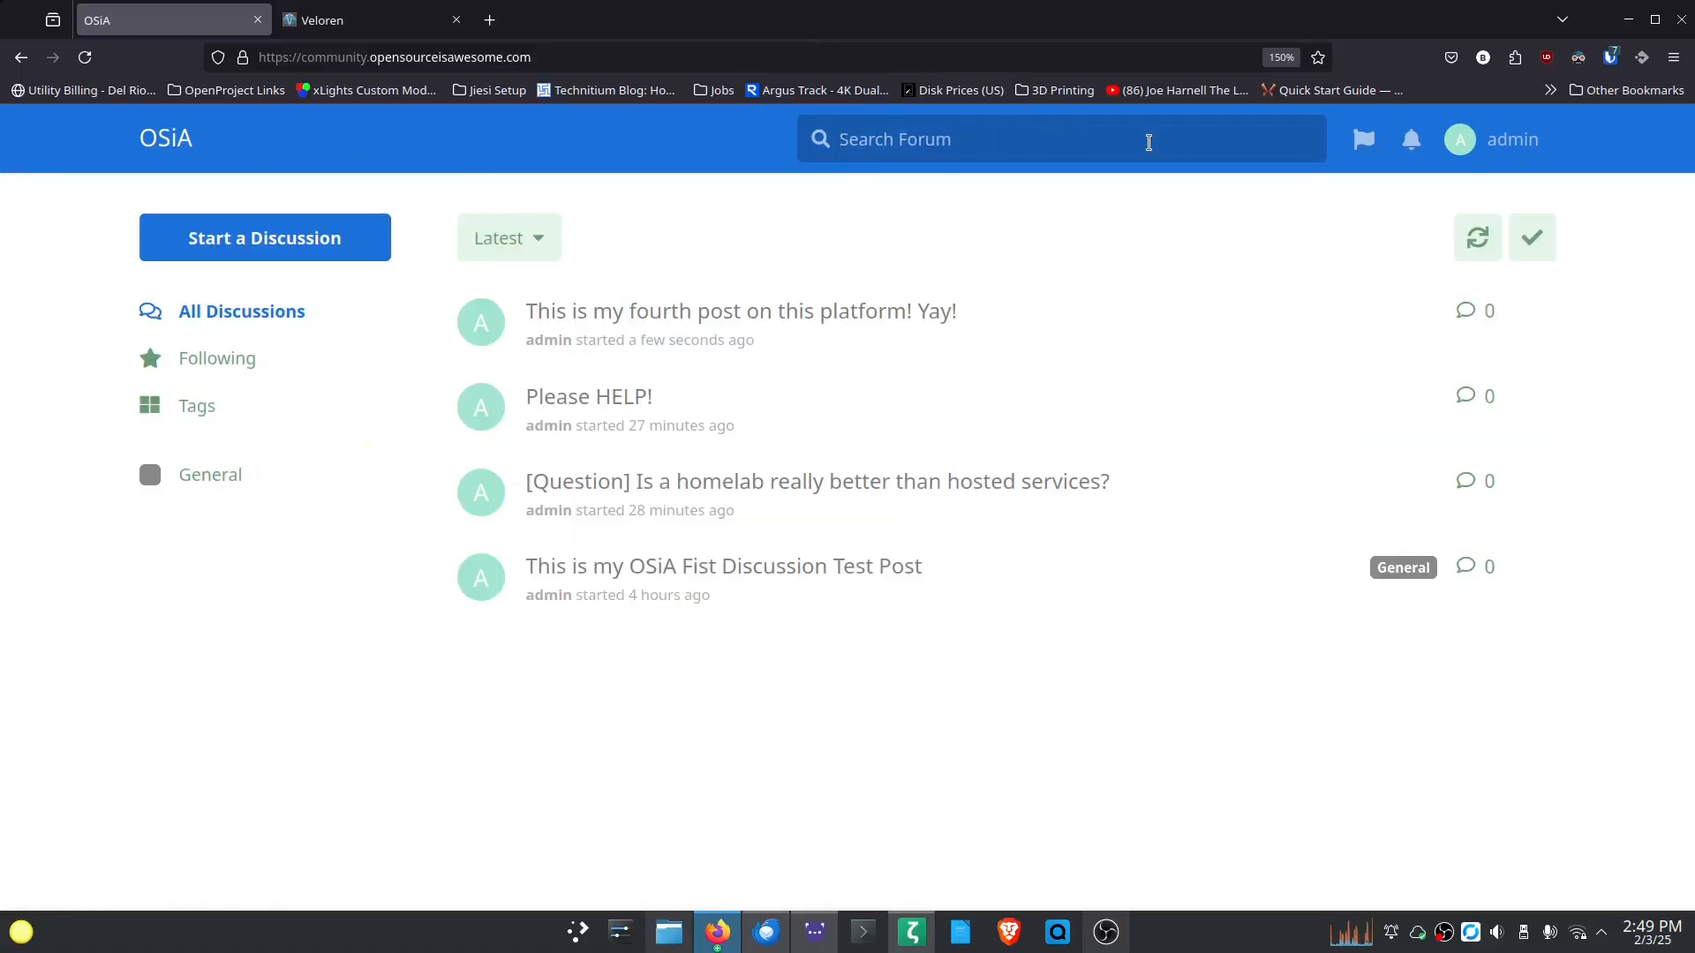
{"action": "type", "text": "Veloren"}
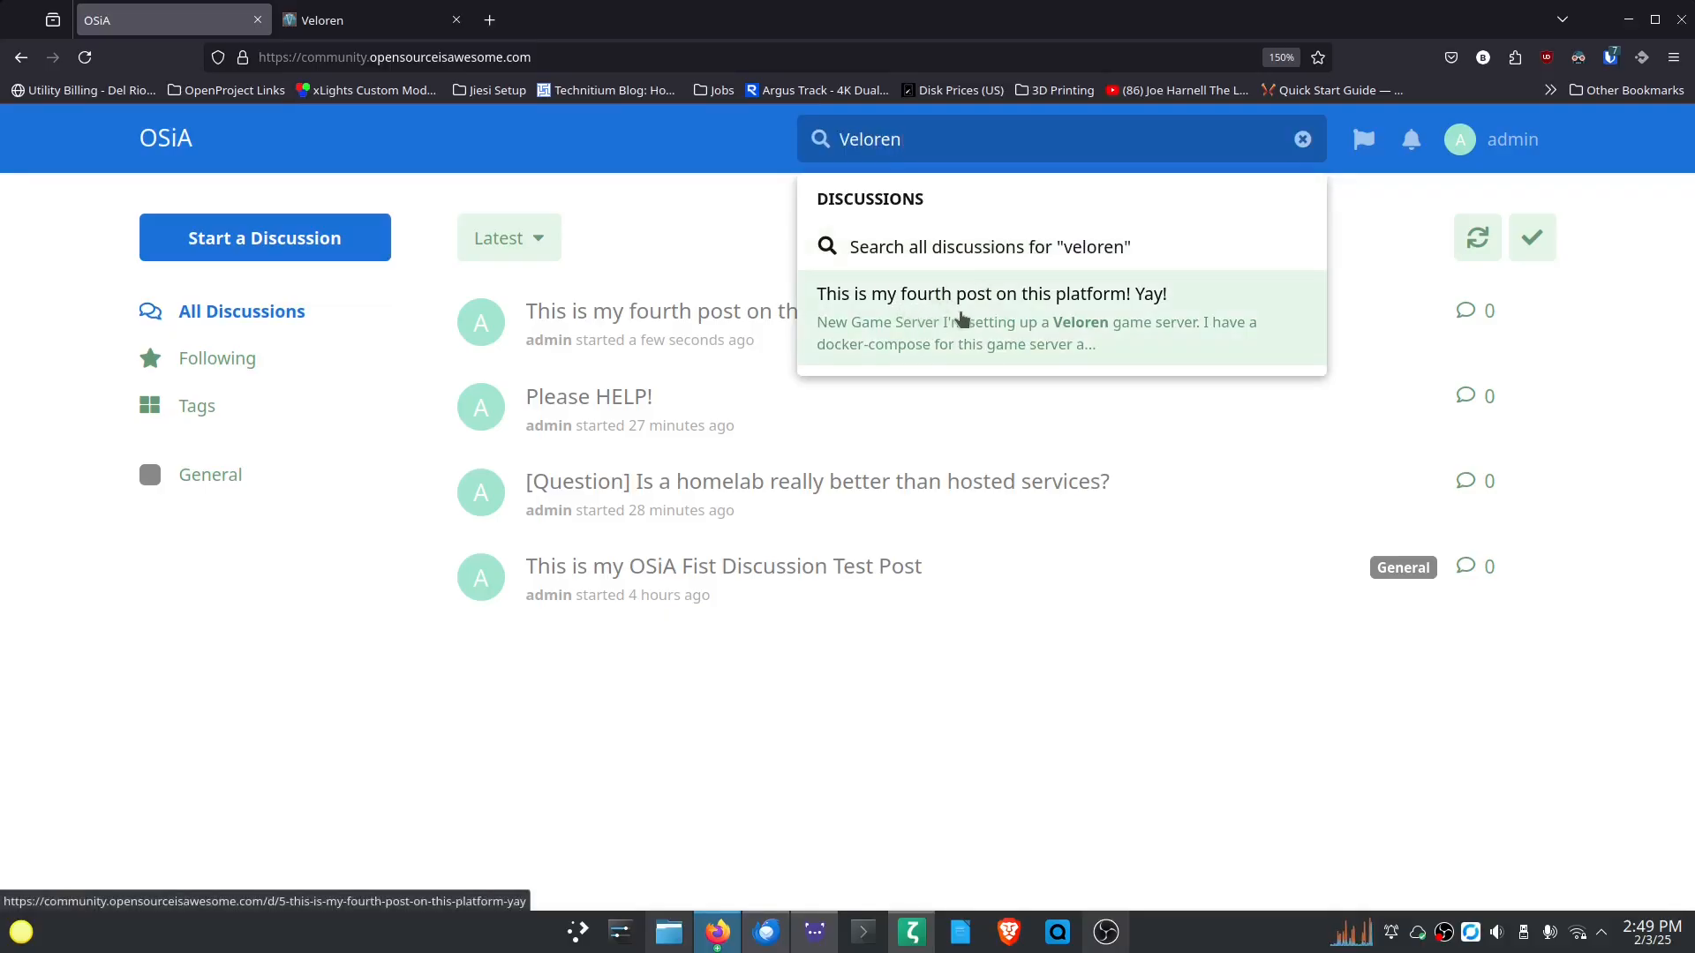
{"action": "left_click", "coordinate": [1044, 303]}
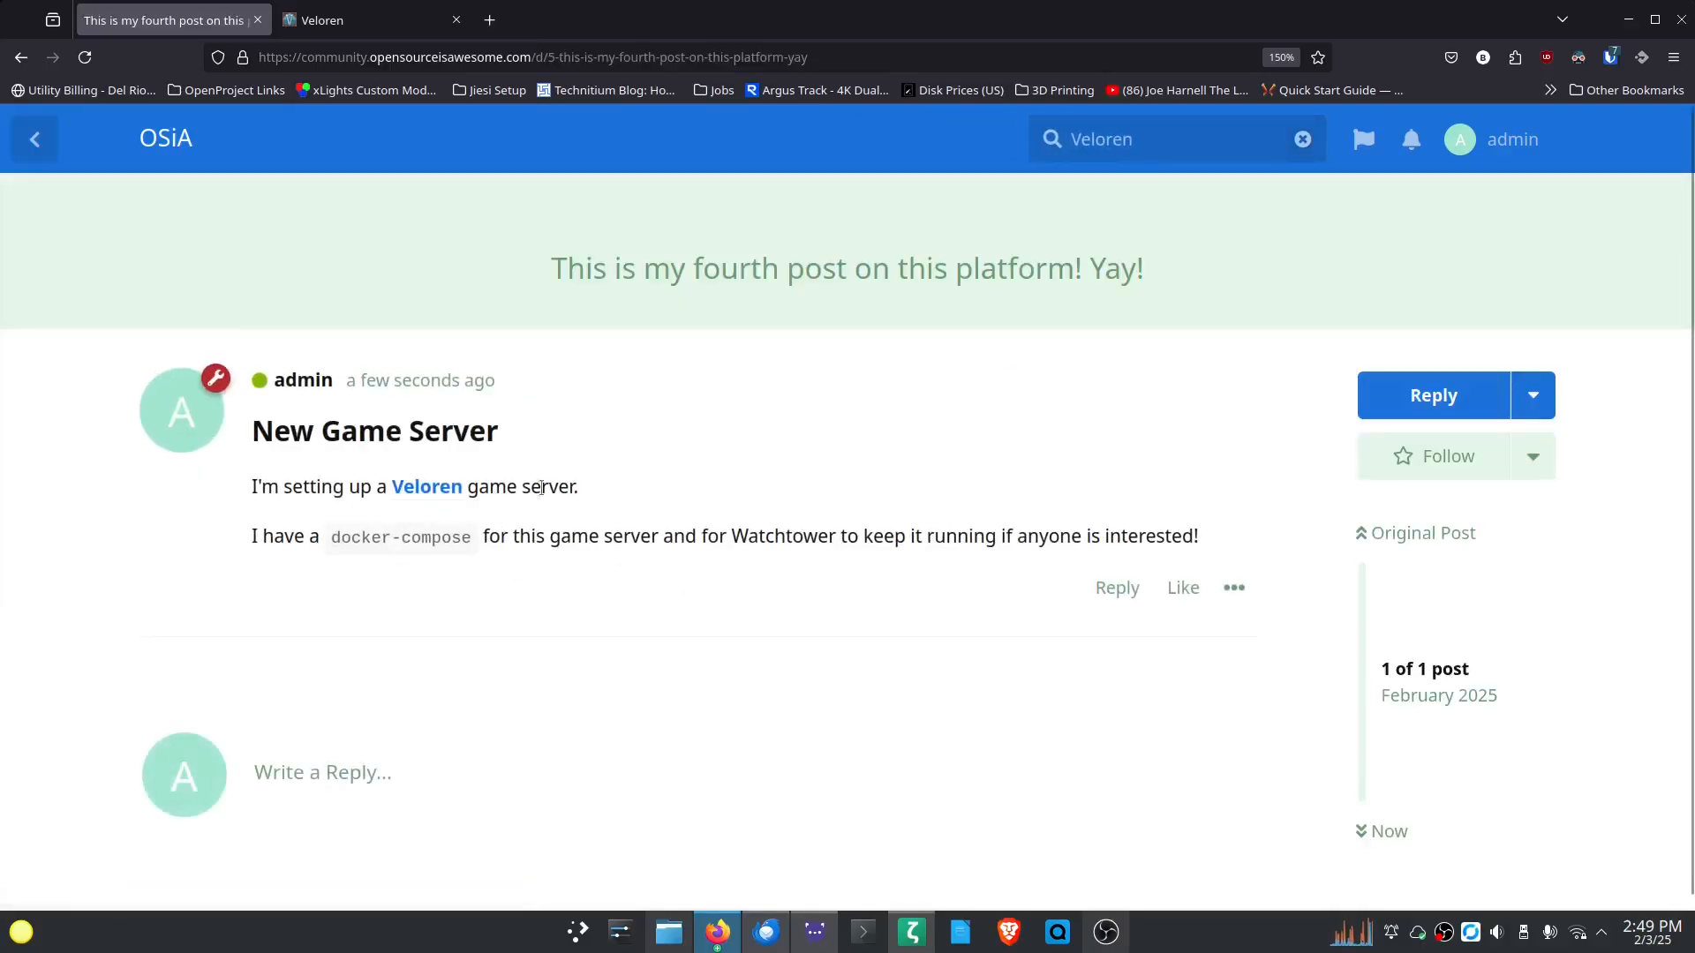
Open the homelab versus hosted services question, then return to All Discussions.
{"action": "mouse_move", "coordinate": [45, 144]}
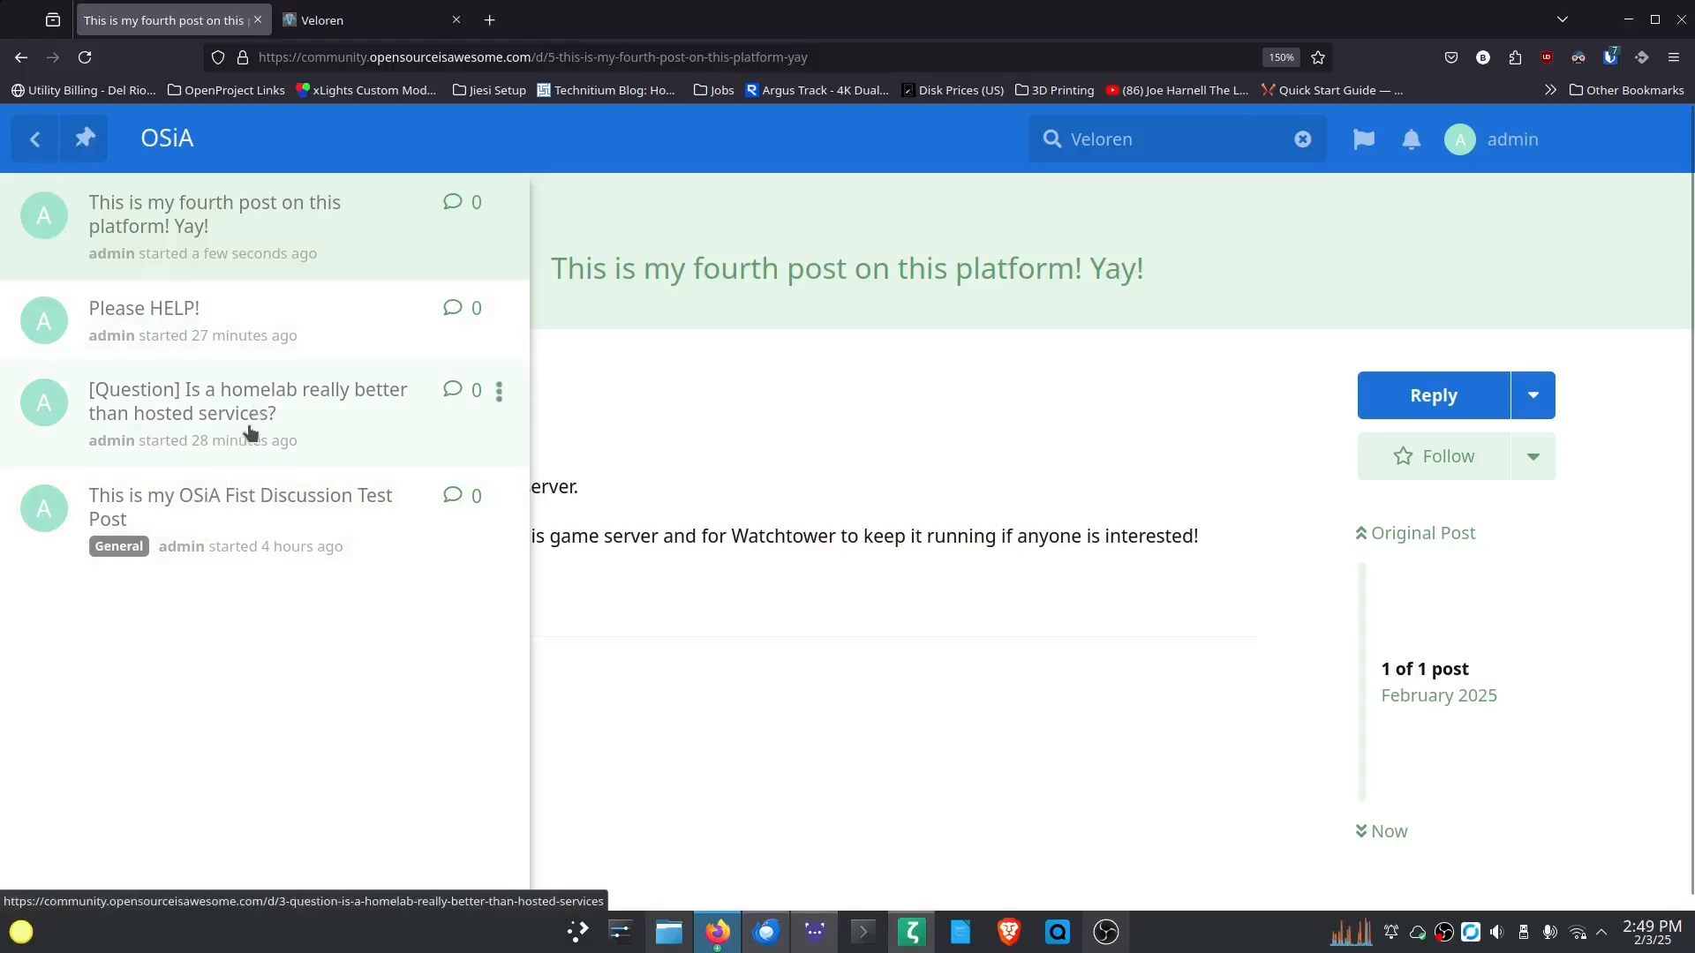
{"action": "left_click", "coordinate": [358, 433]}
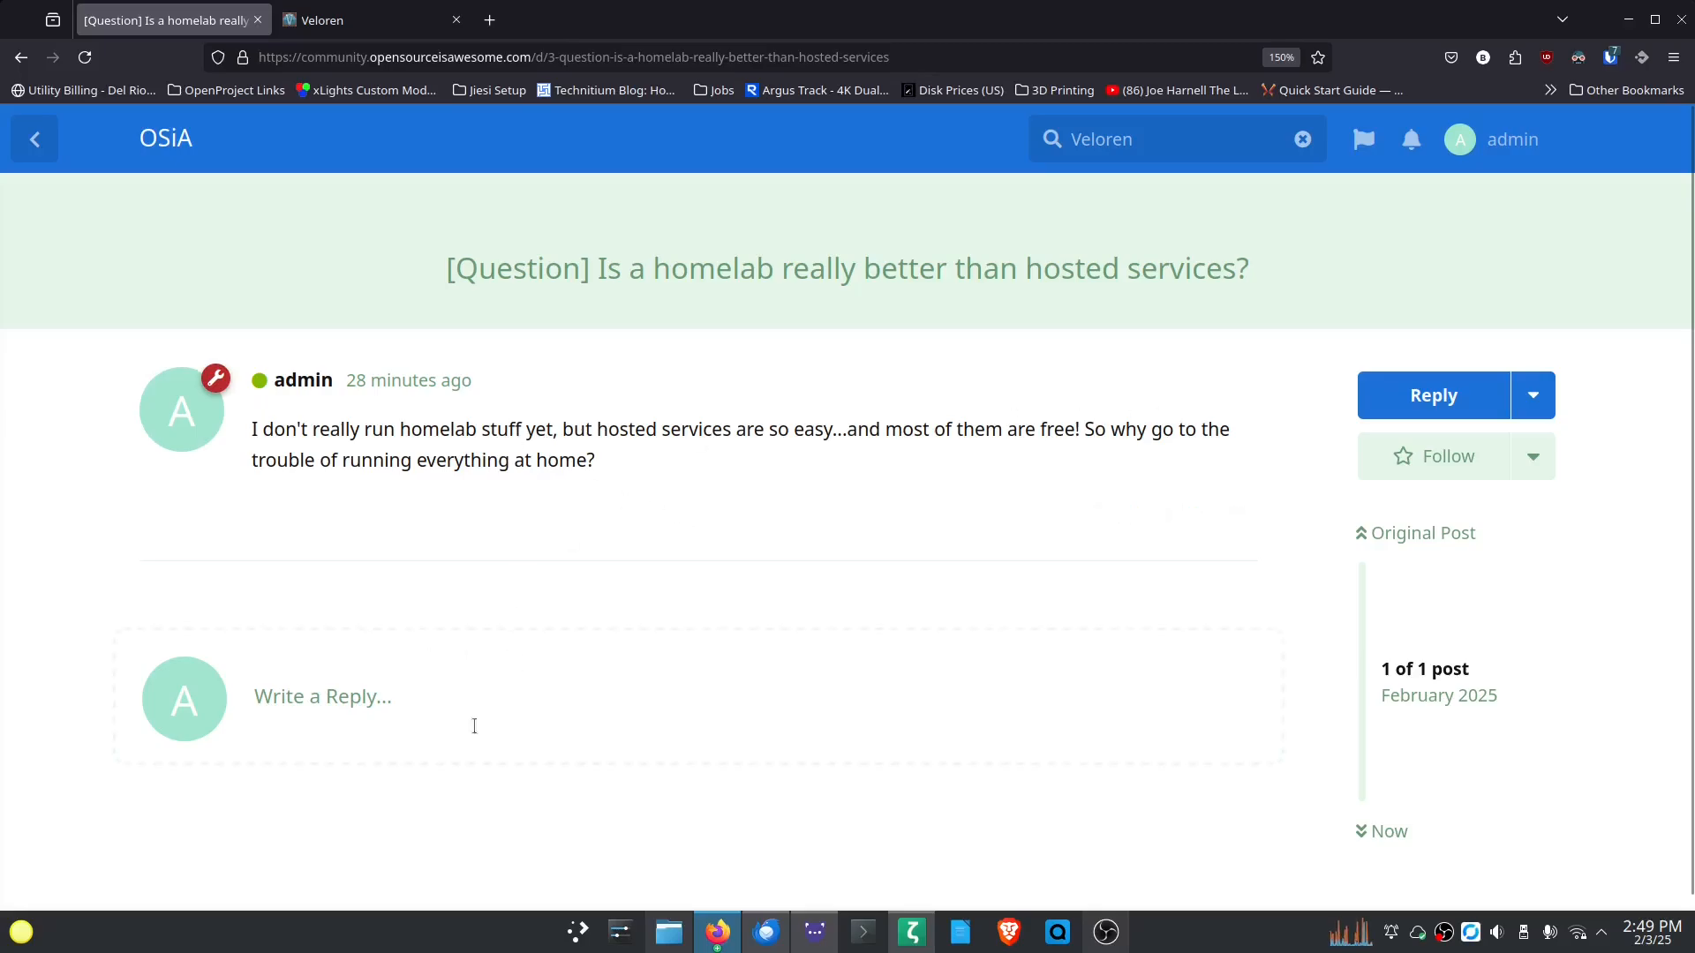
{"action": "left_click", "coordinate": [34, 139]}
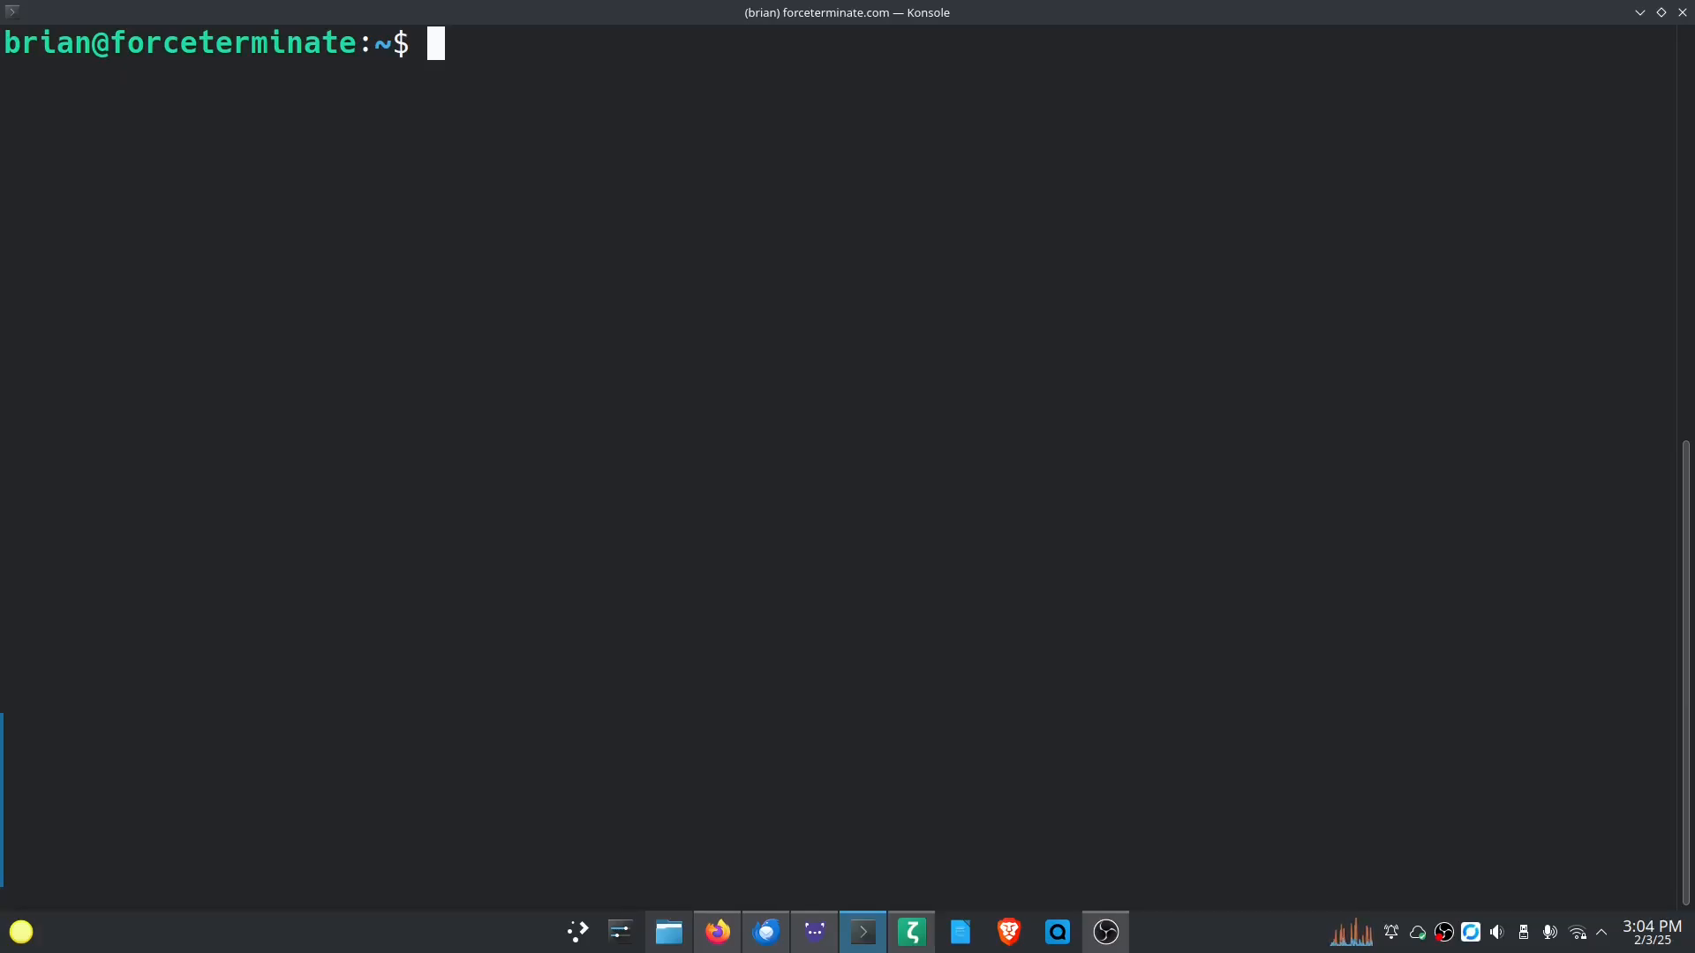
Create the docker/flarum directory with mkdir -p docker/flarum.
{"action": "type", "text": "mkdir -"}
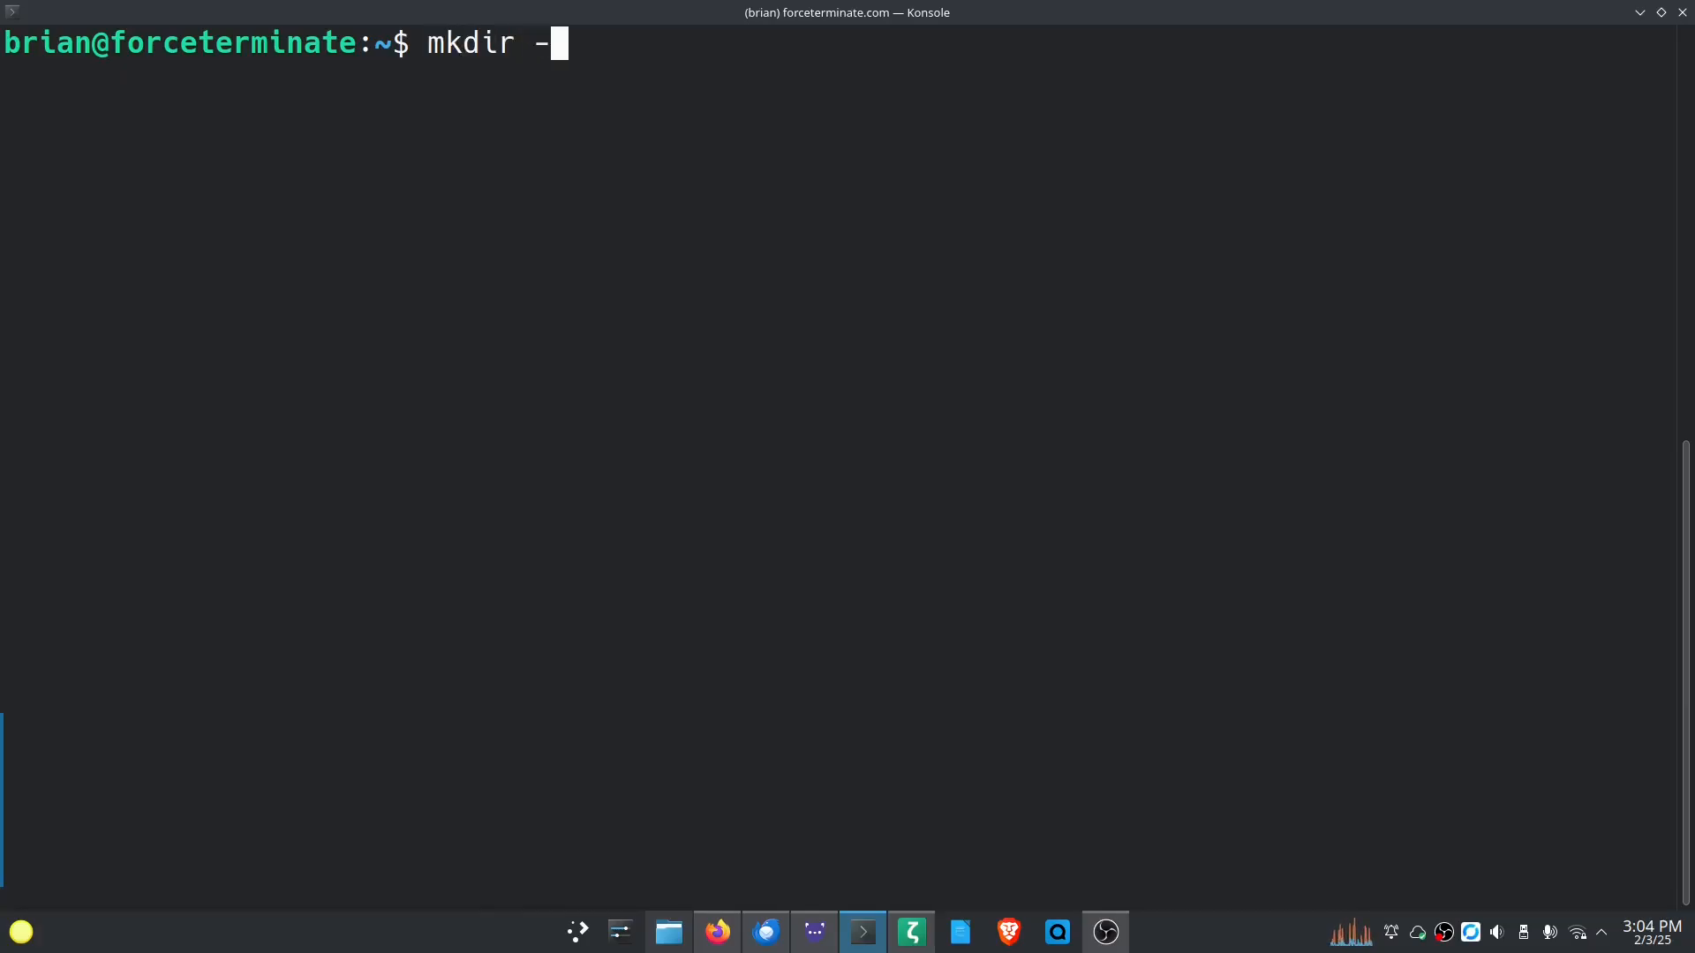
{"action": "type", "text": "p docke"}
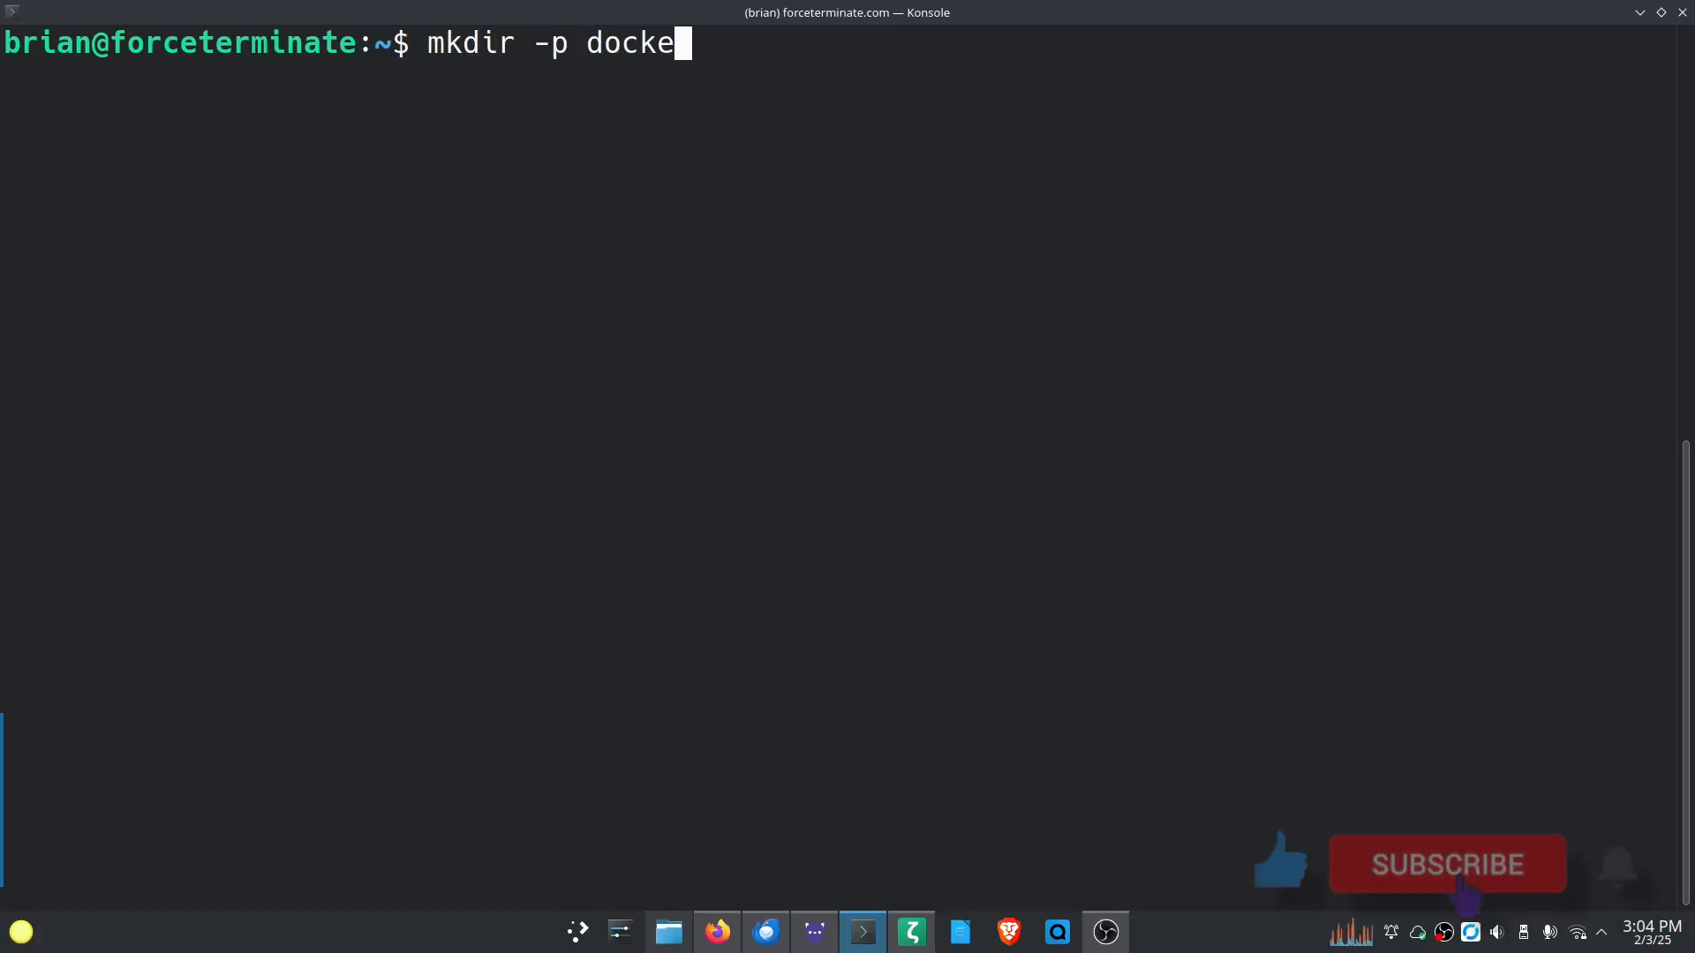
{"action": "type", "text": "r/flarum"}
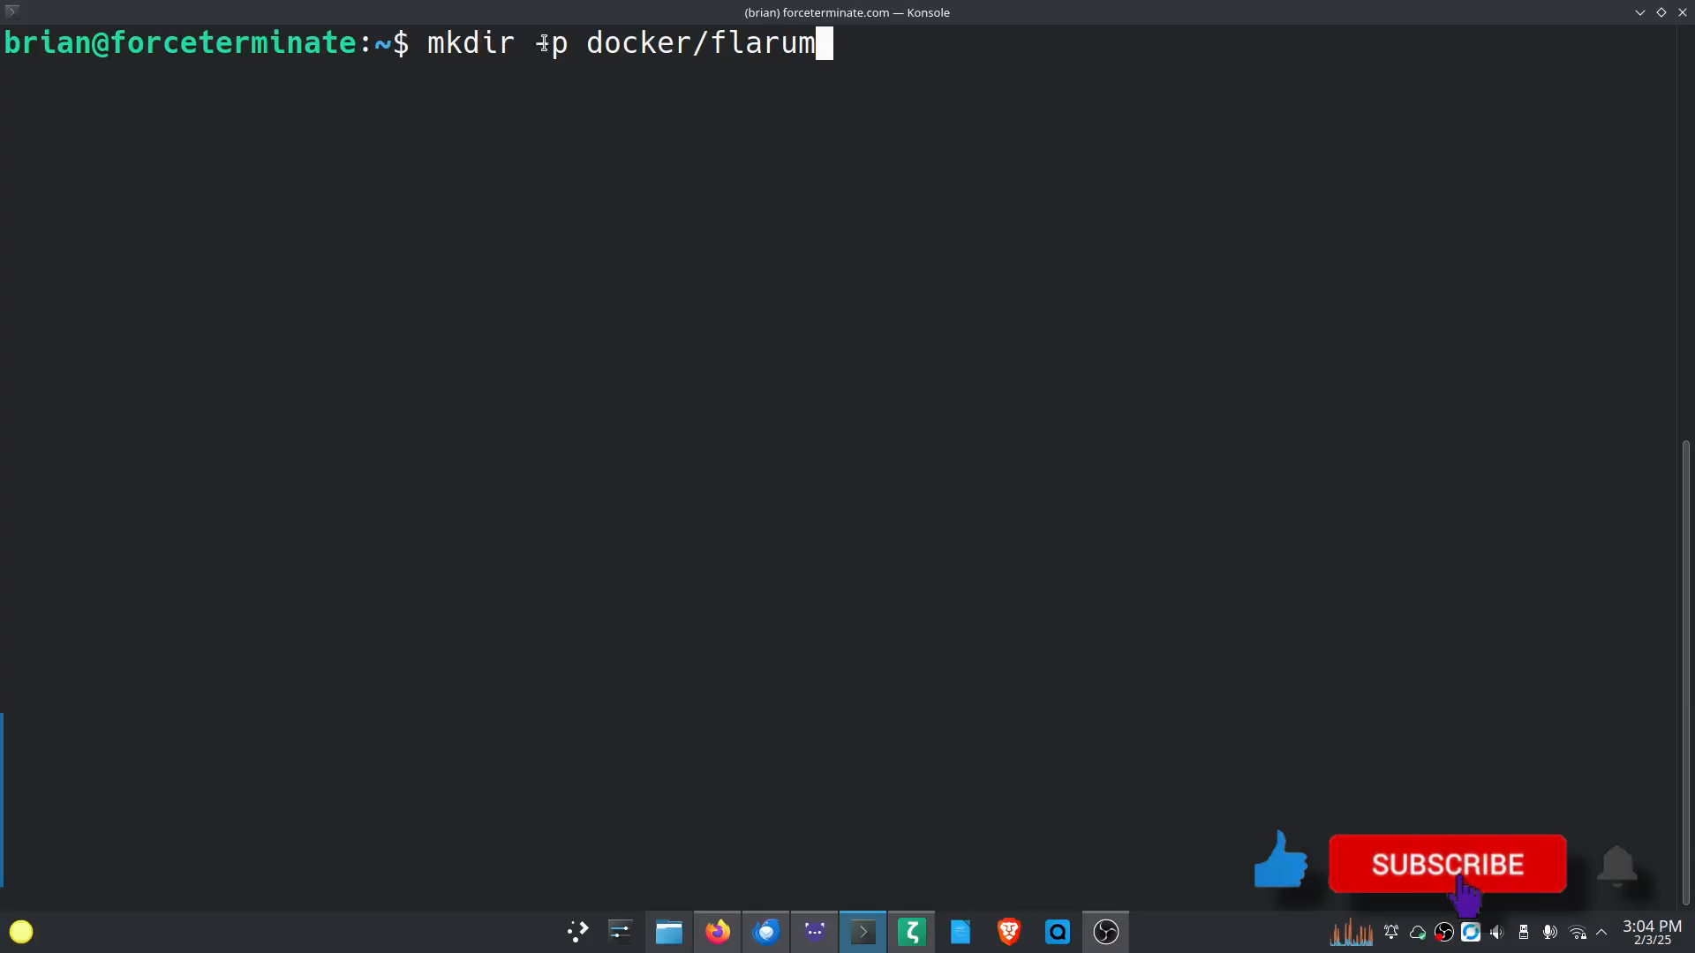
{"action": "left_click_drag", "start_coordinate": [587, 43], "coordinate": [691, 51]}
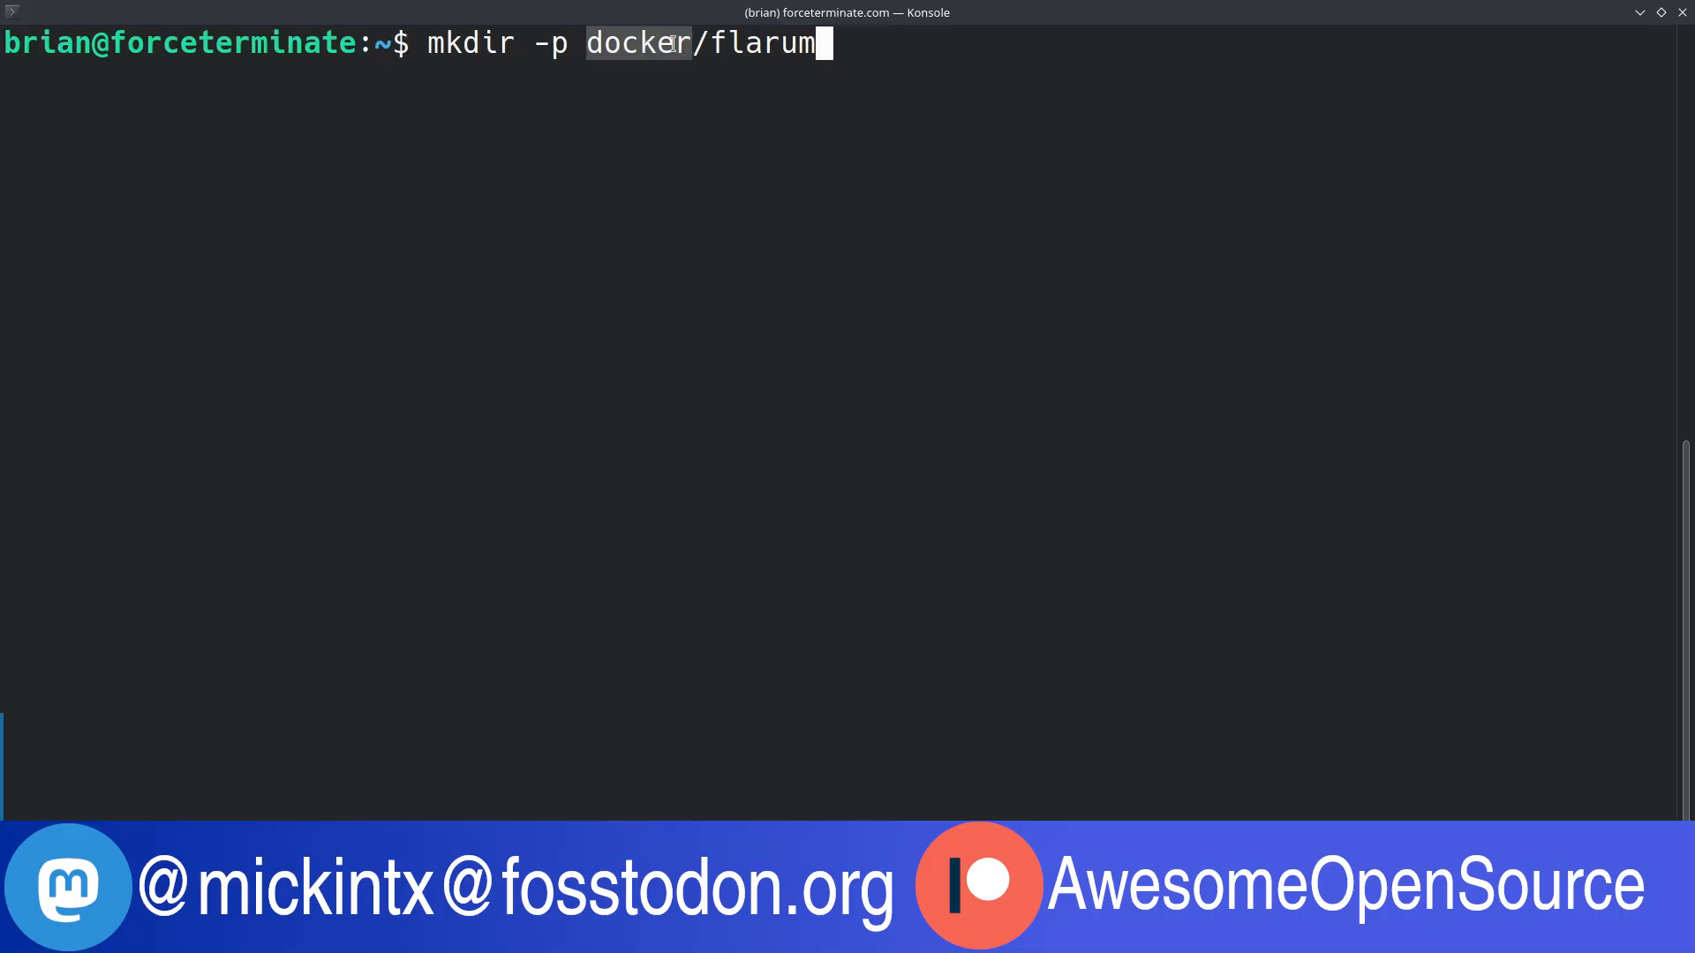
{"action": "left_click_drag", "start_coordinate": [713, 43], "coordinate": [828, 43]}
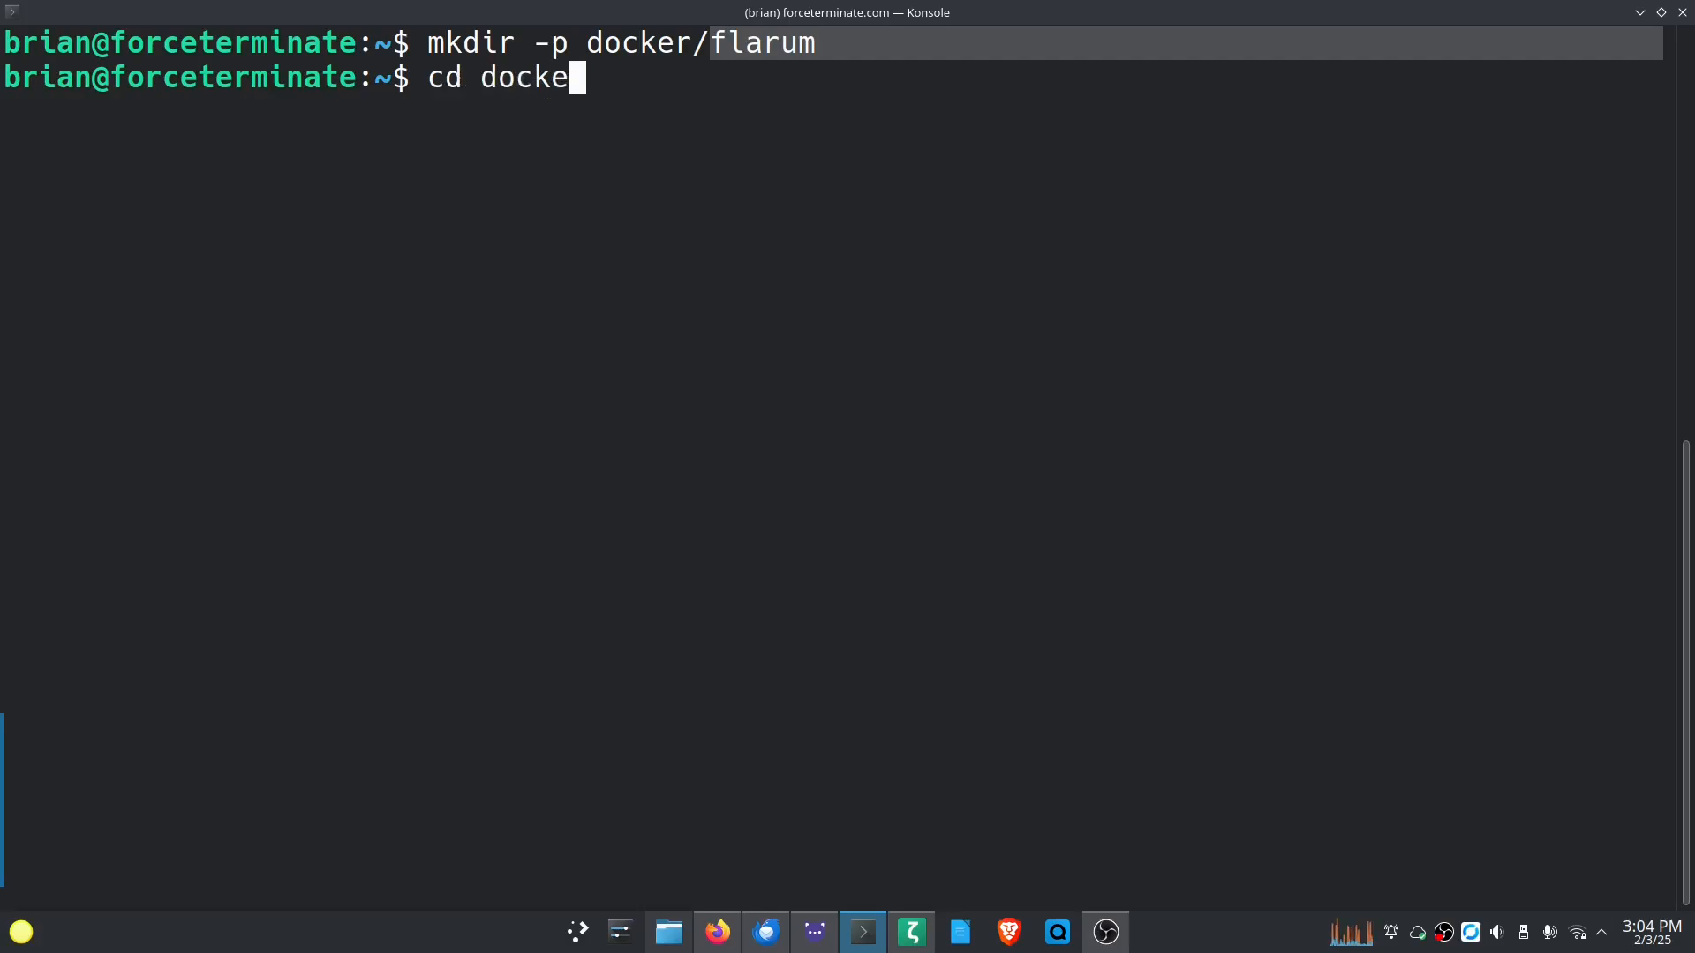
Change into docker/flarum, confirm it is empty with ls, and start typing nano compose.yaml.
{"action": "key", "text": "Tab"}
{"action": "type", "text": "fla"}
{"action": "key", "text": "Tab"}
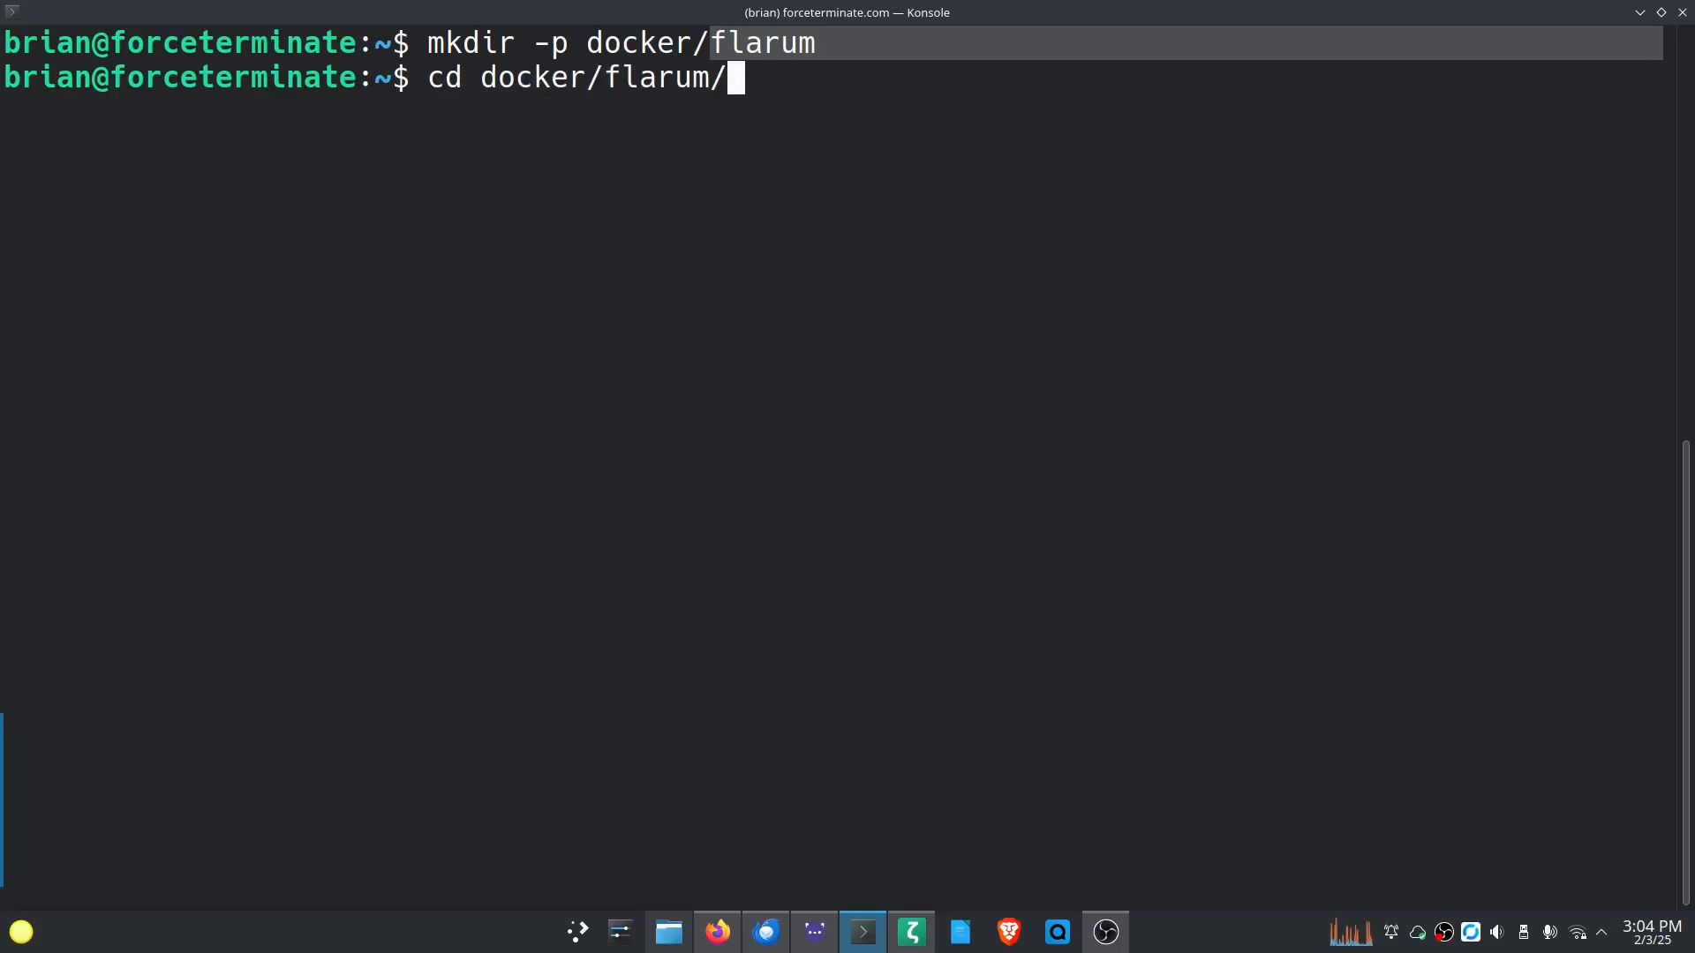
{"action": "key", "text": "Return"}
{"action": "type", "text": "ls"}
{"action": "key", "text": "Return"}
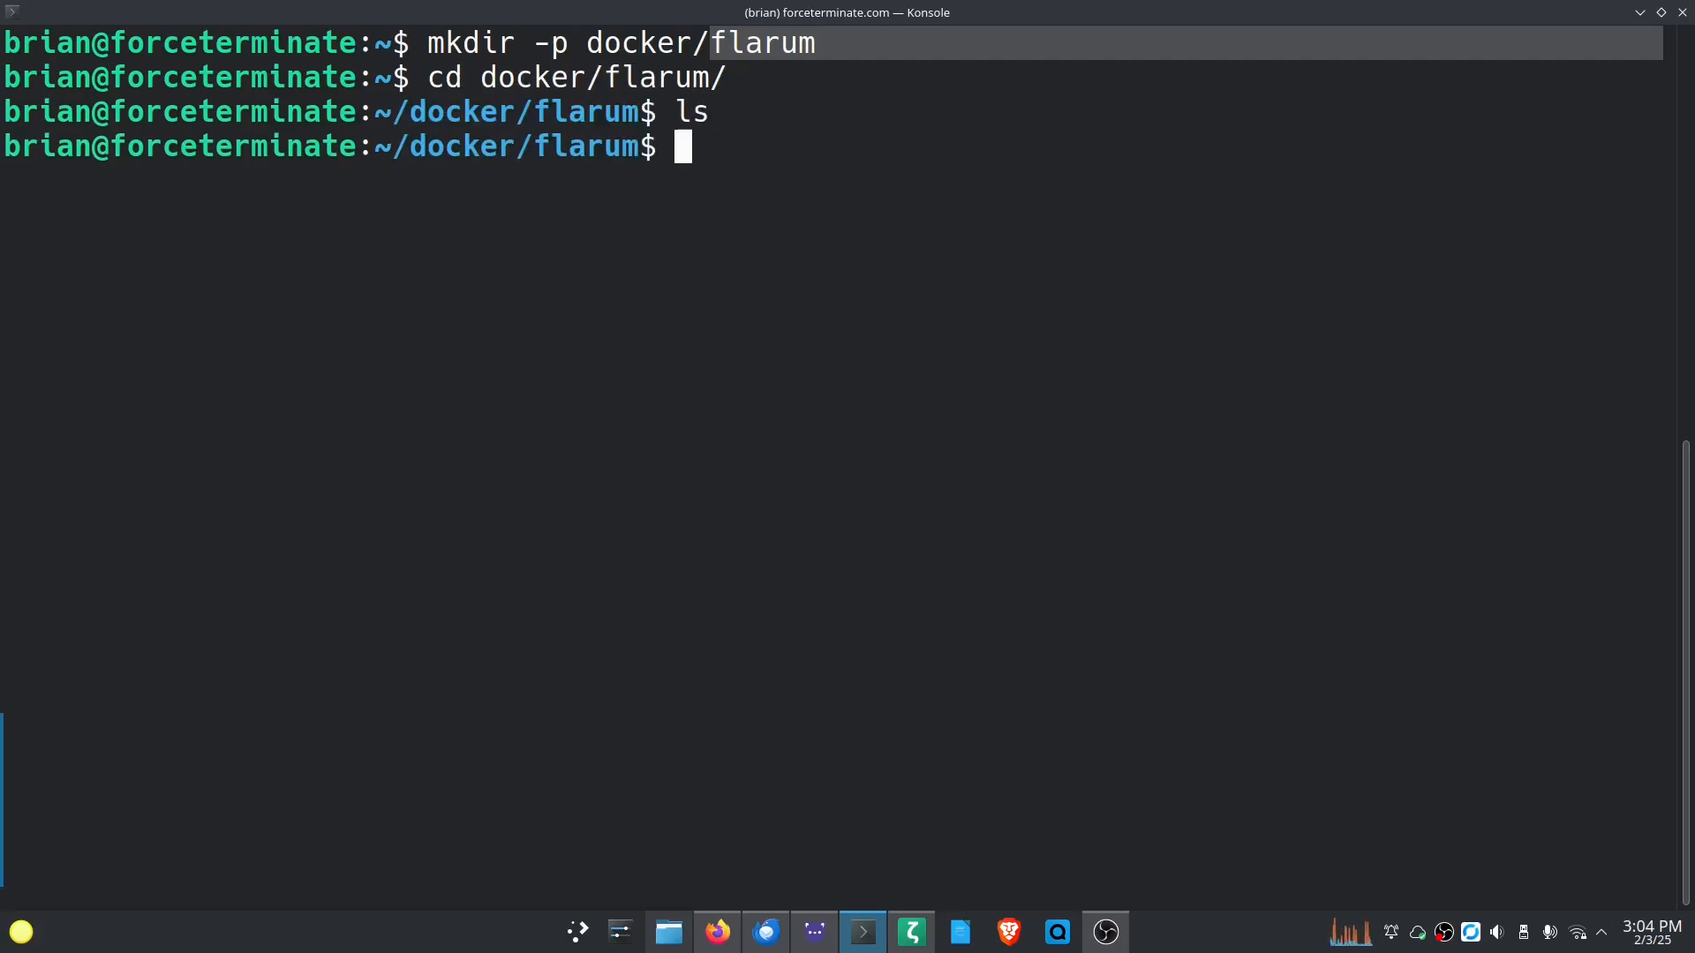
{"action": "type", "text": "nano c"}
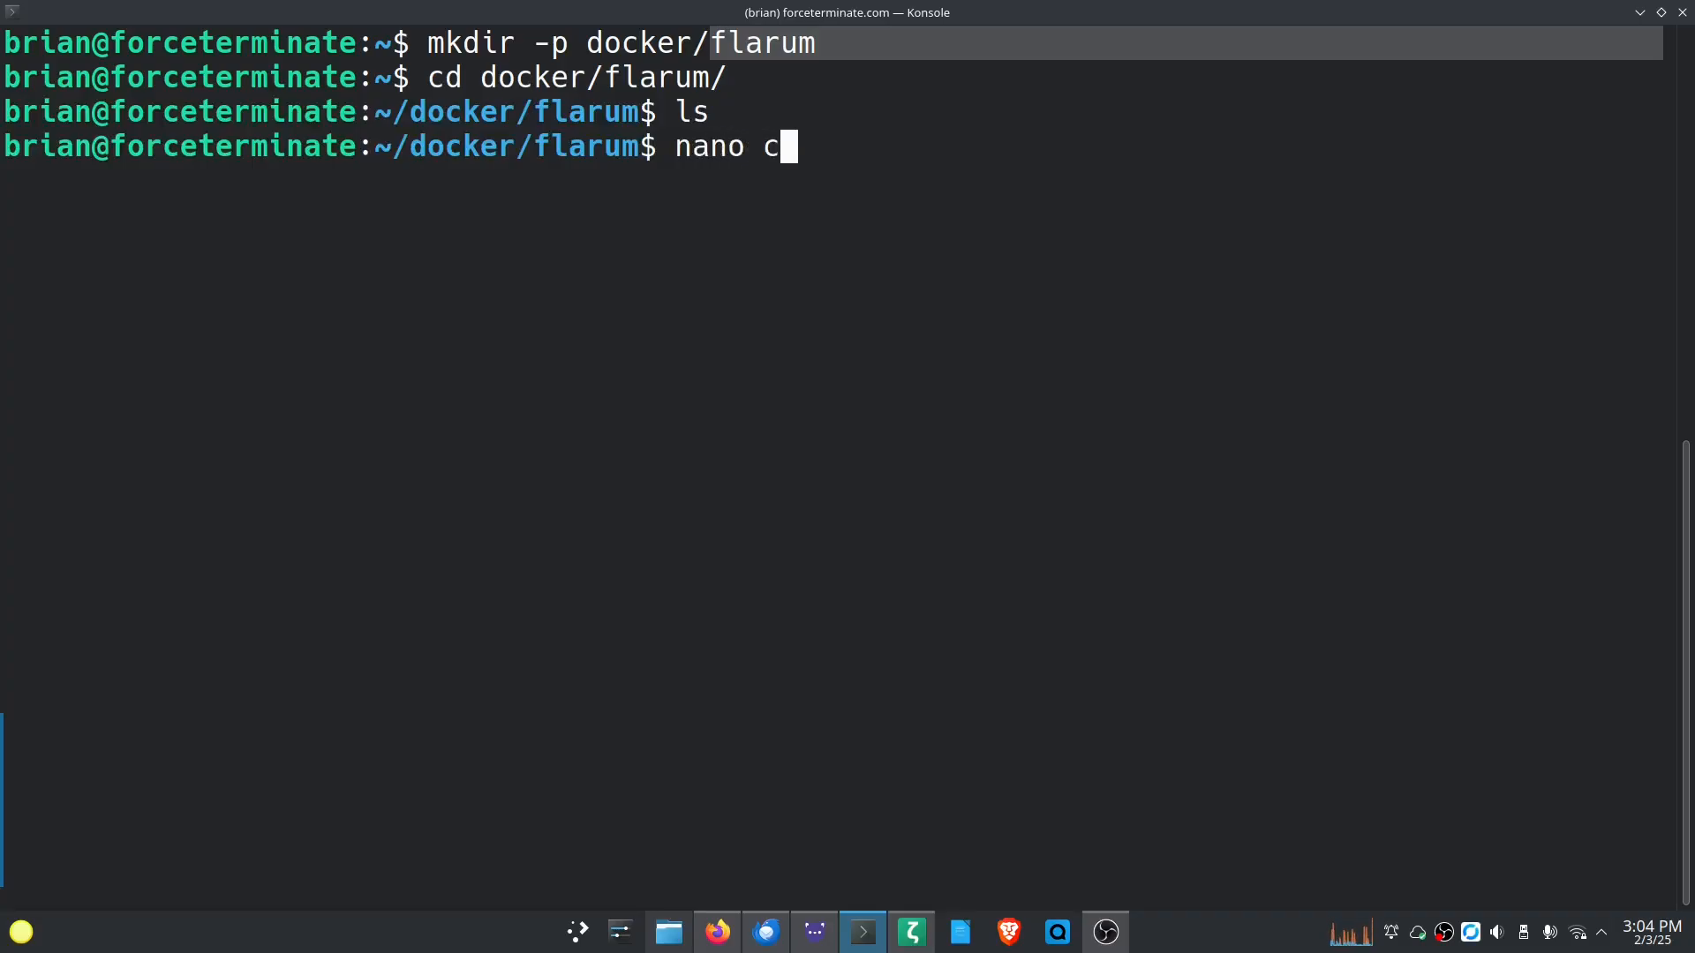
{"action": "type", "text": "ompose yaml"}
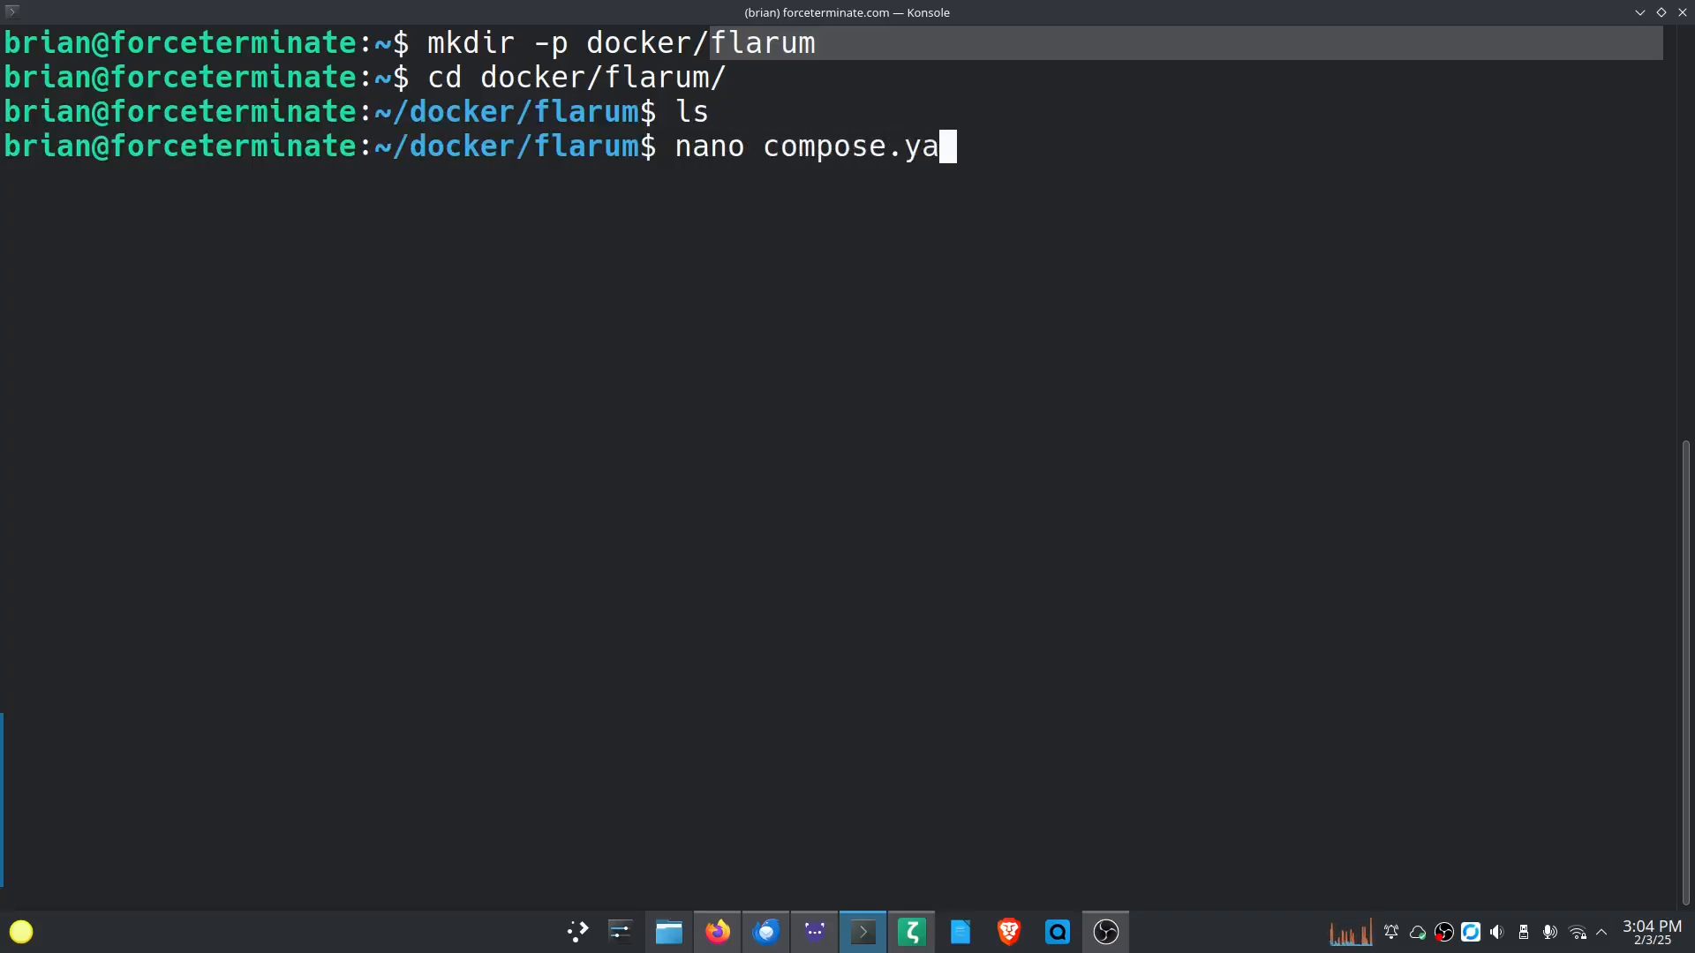
Open the new compose.yaml in nano, paste the Flarum compose file, and scroll through it.
{"action": "key", "text": "Return"}
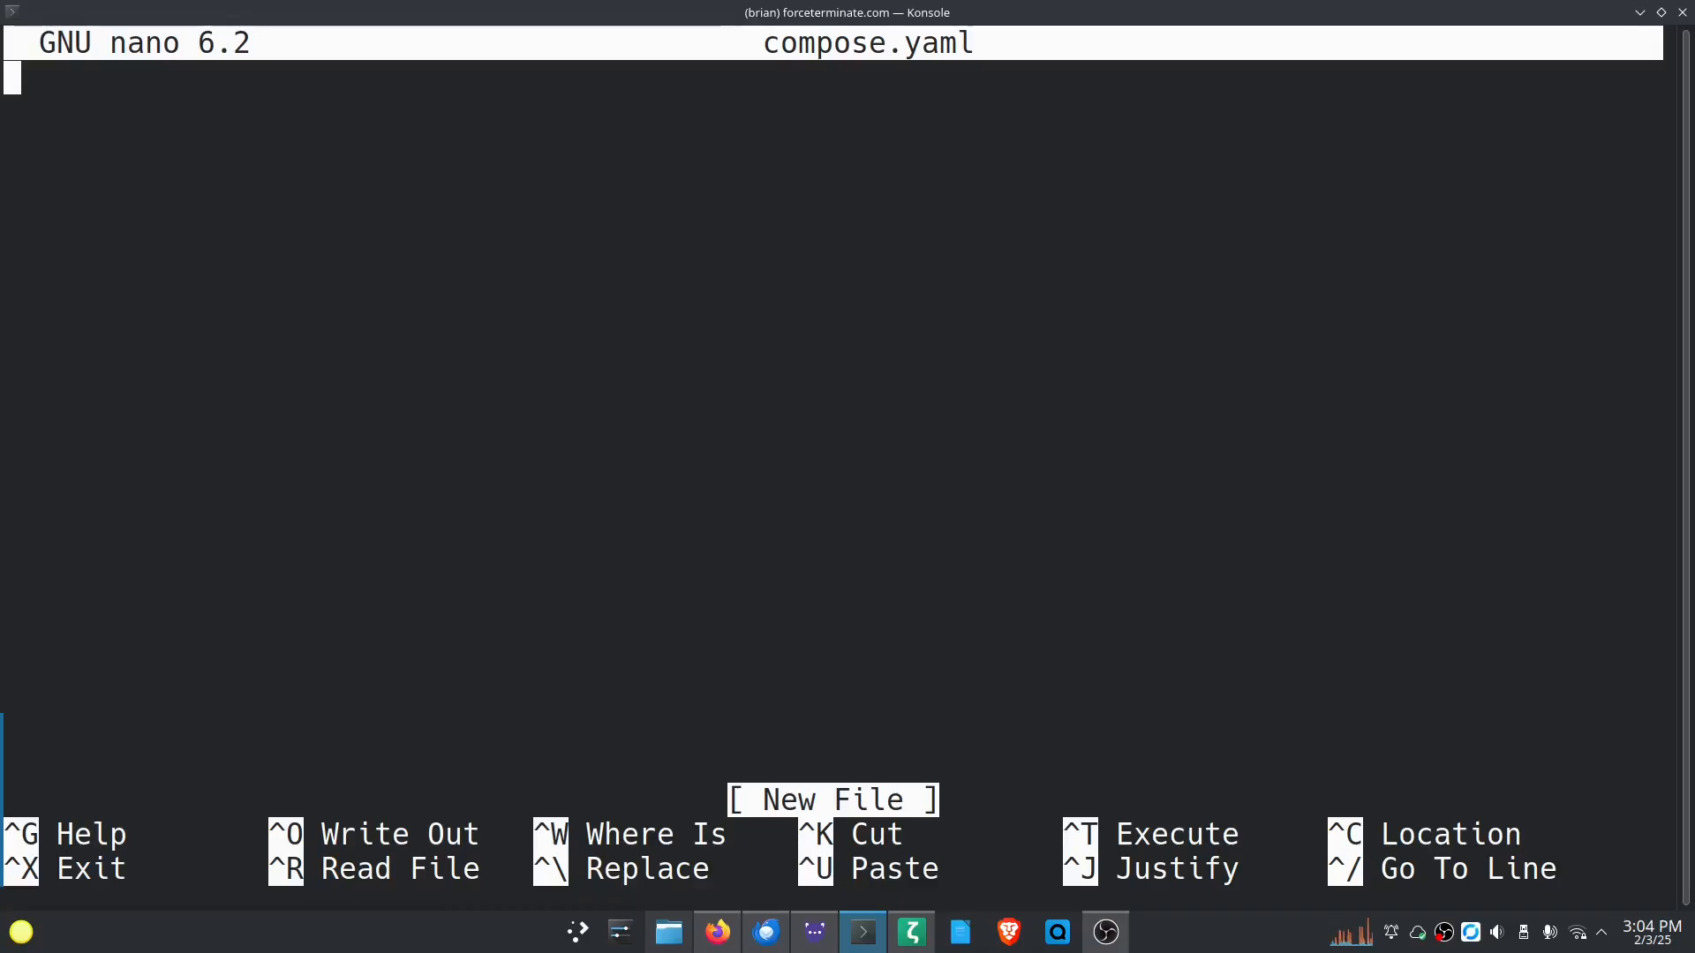
{"action": "key", "text": "ctrl+shift+v"}
{"action": "key", "text": "Up"}
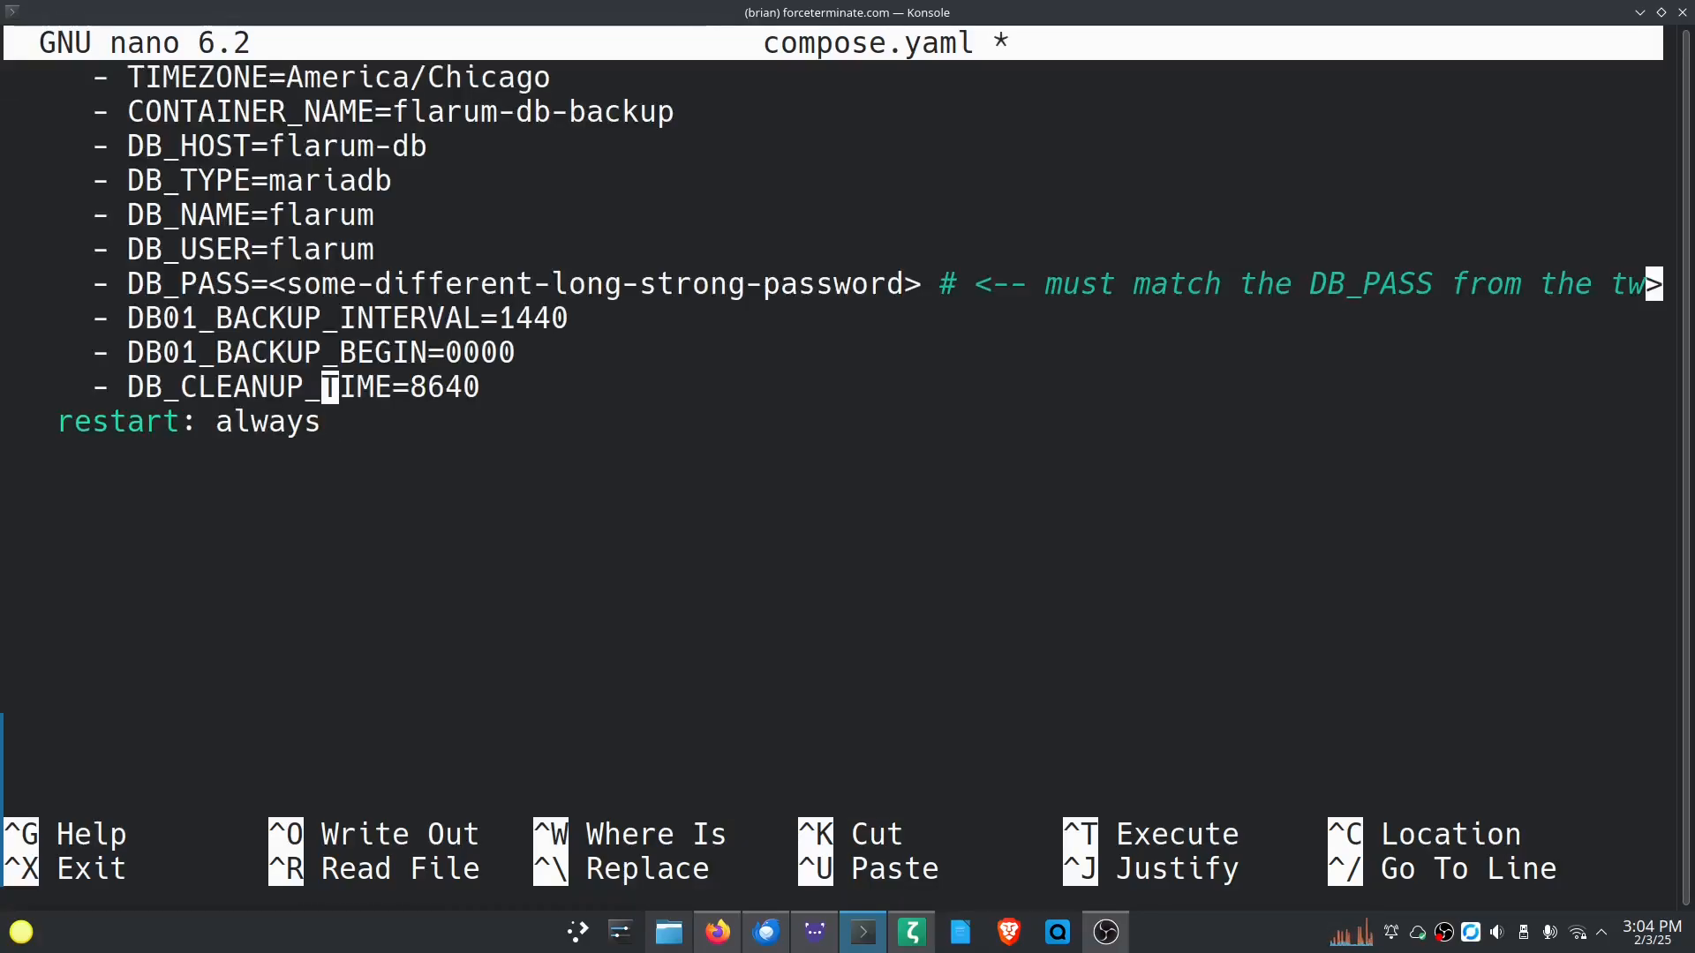
{"action": "key", "text": "Up"}
{"action": "key", "text": "Up"}
{"action": "key", "text": "Up"}
{"action": "key", "text": "Up"}
{"action": "key", "text": "Up"}
{"action": "key", "text": "Up"}
{"action": "key", "text": "Up"}
{"action": "key", "text": "Up"}
{"action": "key", "text": "Up"}
{"action": "key", "text": "Up"}
{"action": "key", "text": "Up"}
{"action": "key", "text": "Up"}
{"action": "key", "text": "Up"}
{"action": "key", "text": "Up"}
{"action": "key", "text": "Up"}
{"action": "key", "text": "Up"}
{"action": "key", "text": "Up"}
{"action": "key", "text": "Up"}
{"action": "key", "text": "Up"}
{"action": "key", "text": "Up"}
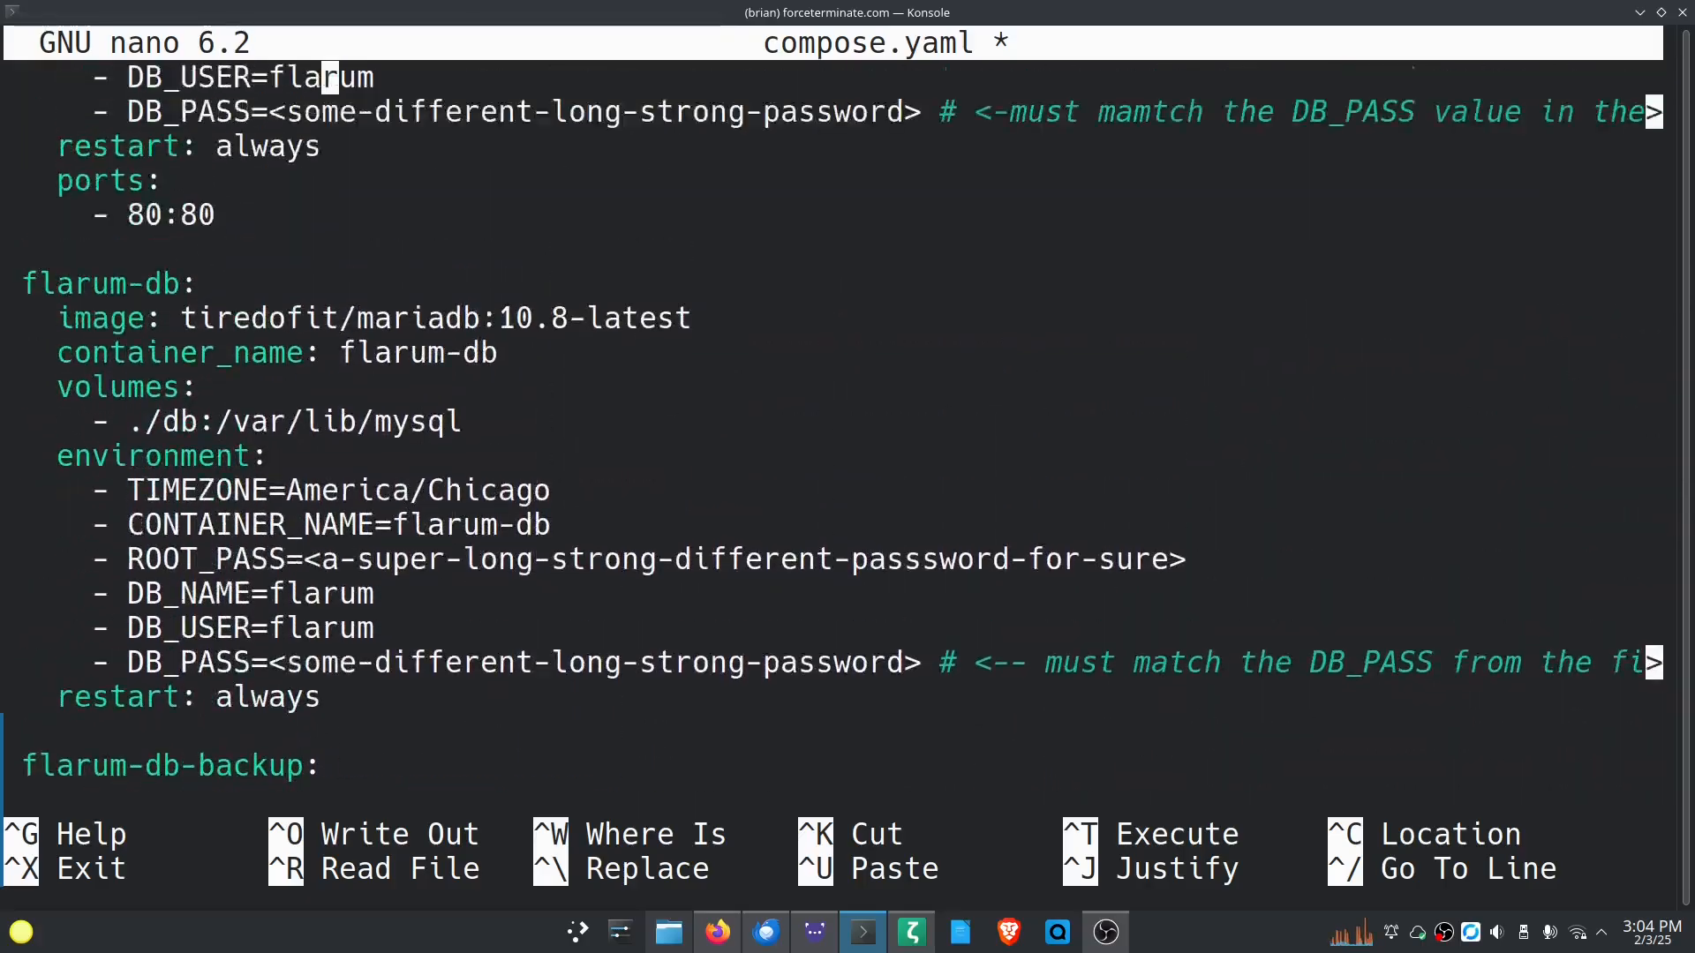
{"action": "key", "text": "Up"}
{"action": "key", "text": "Up"}
{"action": "key", "text": "Up"}
{"action": "key", "text": "Up"}
{"action": "key", "text": "Up"}
{"action": "key", "text": "Up"}
{"action": "key", "text": "Up"}
{"action": "key", "text": "Down"}
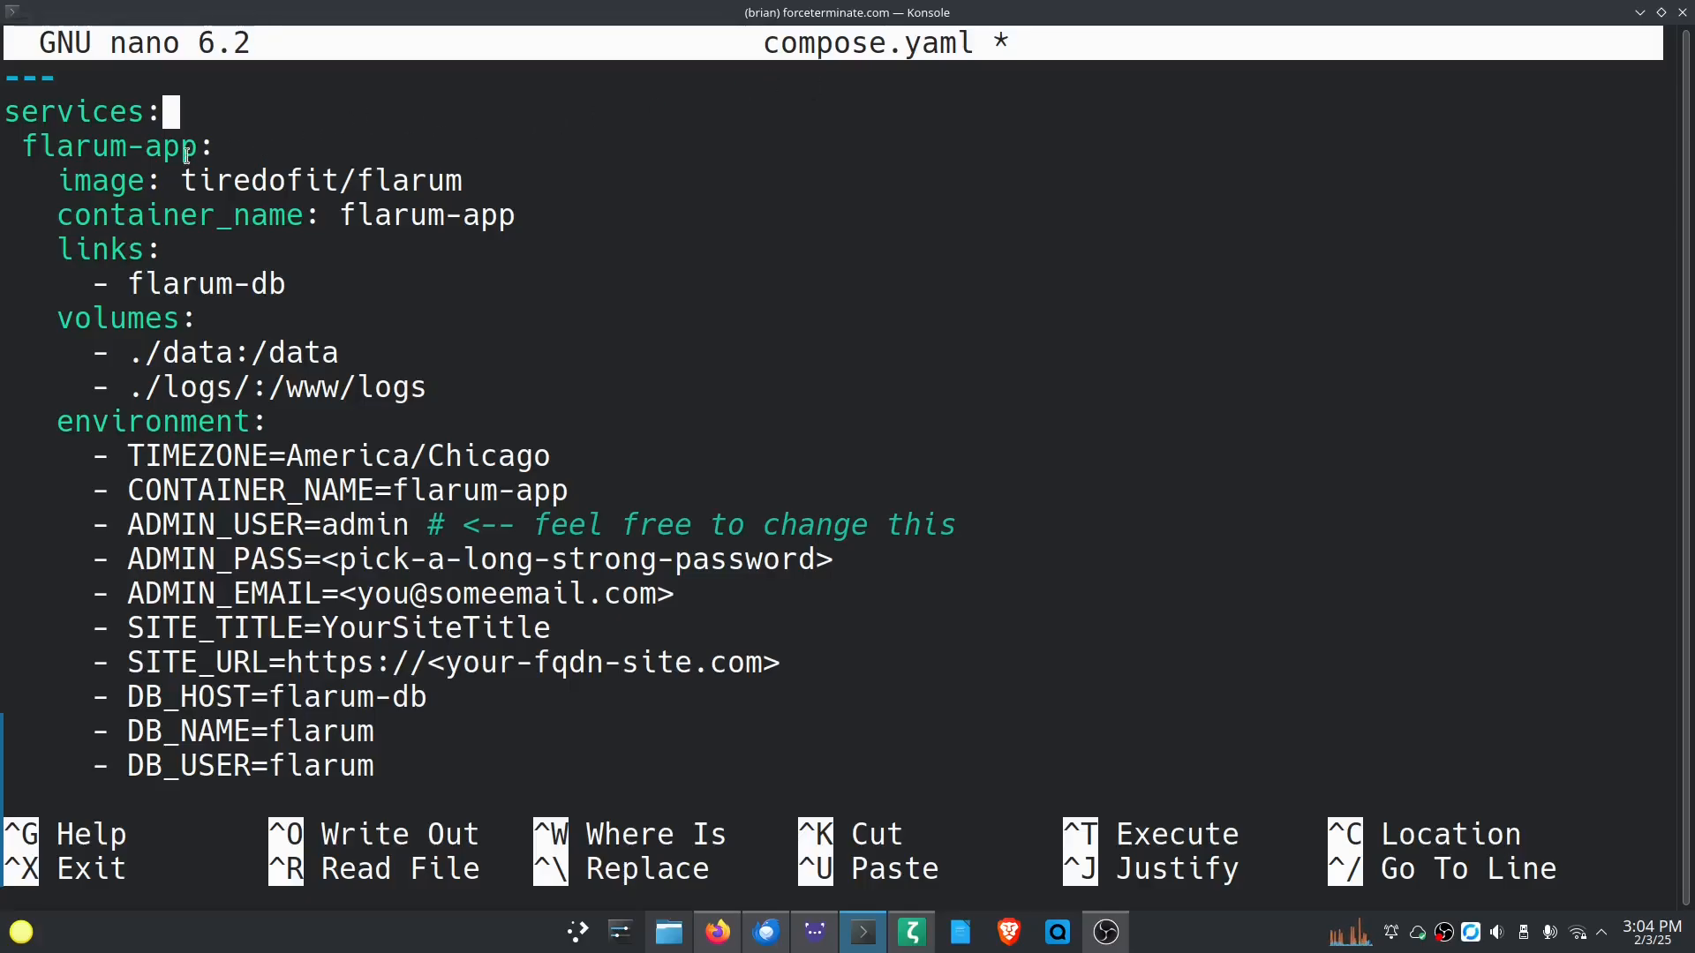
{"action": "scroll", "coordinate": [21, 326], "scroll_direction": "down", "scroll_amount": 11}
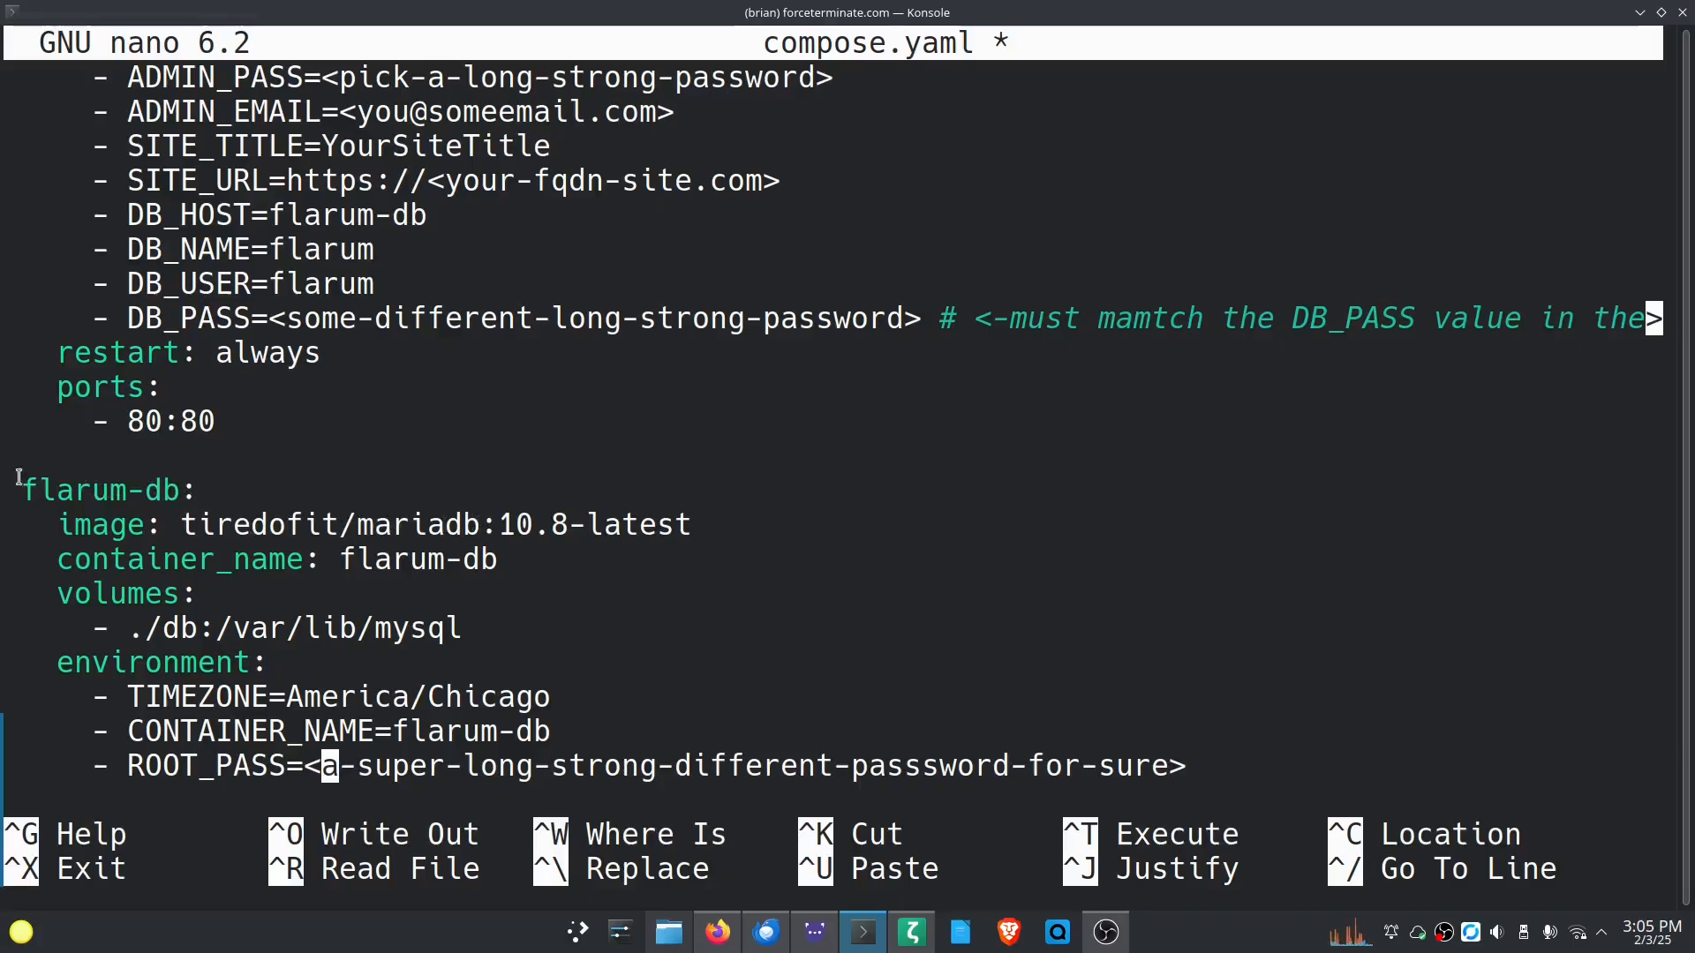
{"action": "scroll", "coordinate": [19, 476], "scroll_direction": "down", "scroll_amount": 5}
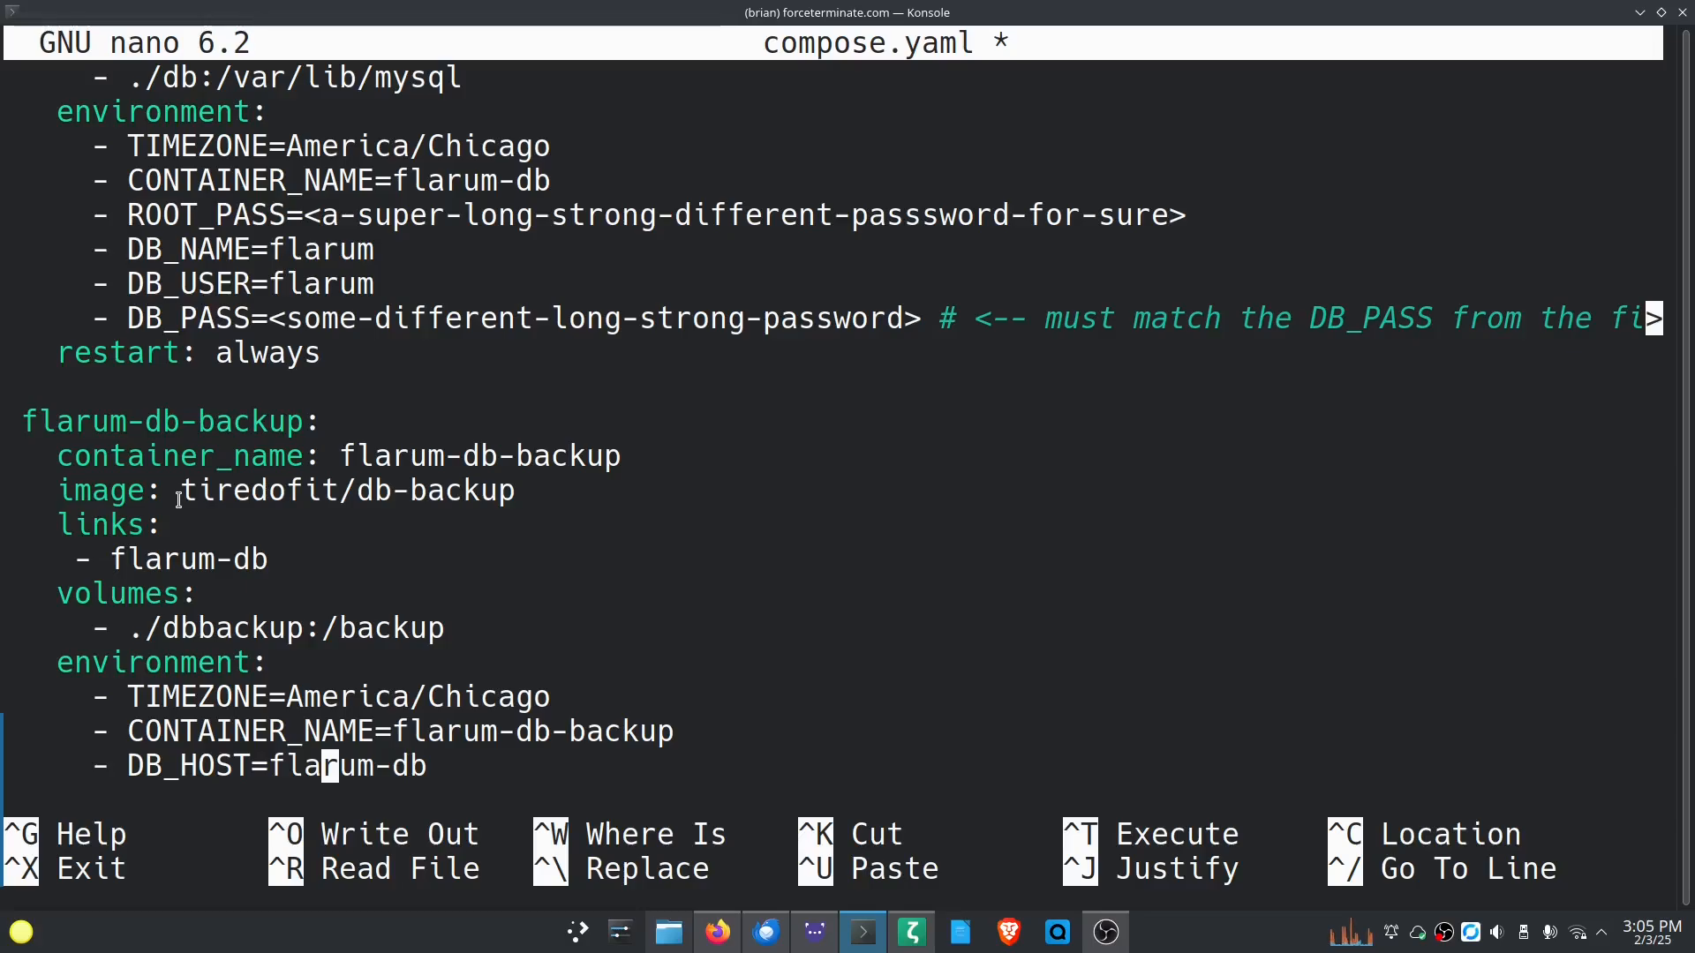
{"action": "scroll", "coordinate": [476, 533], "scroll_direction": "up", "scroll_amount": 10}
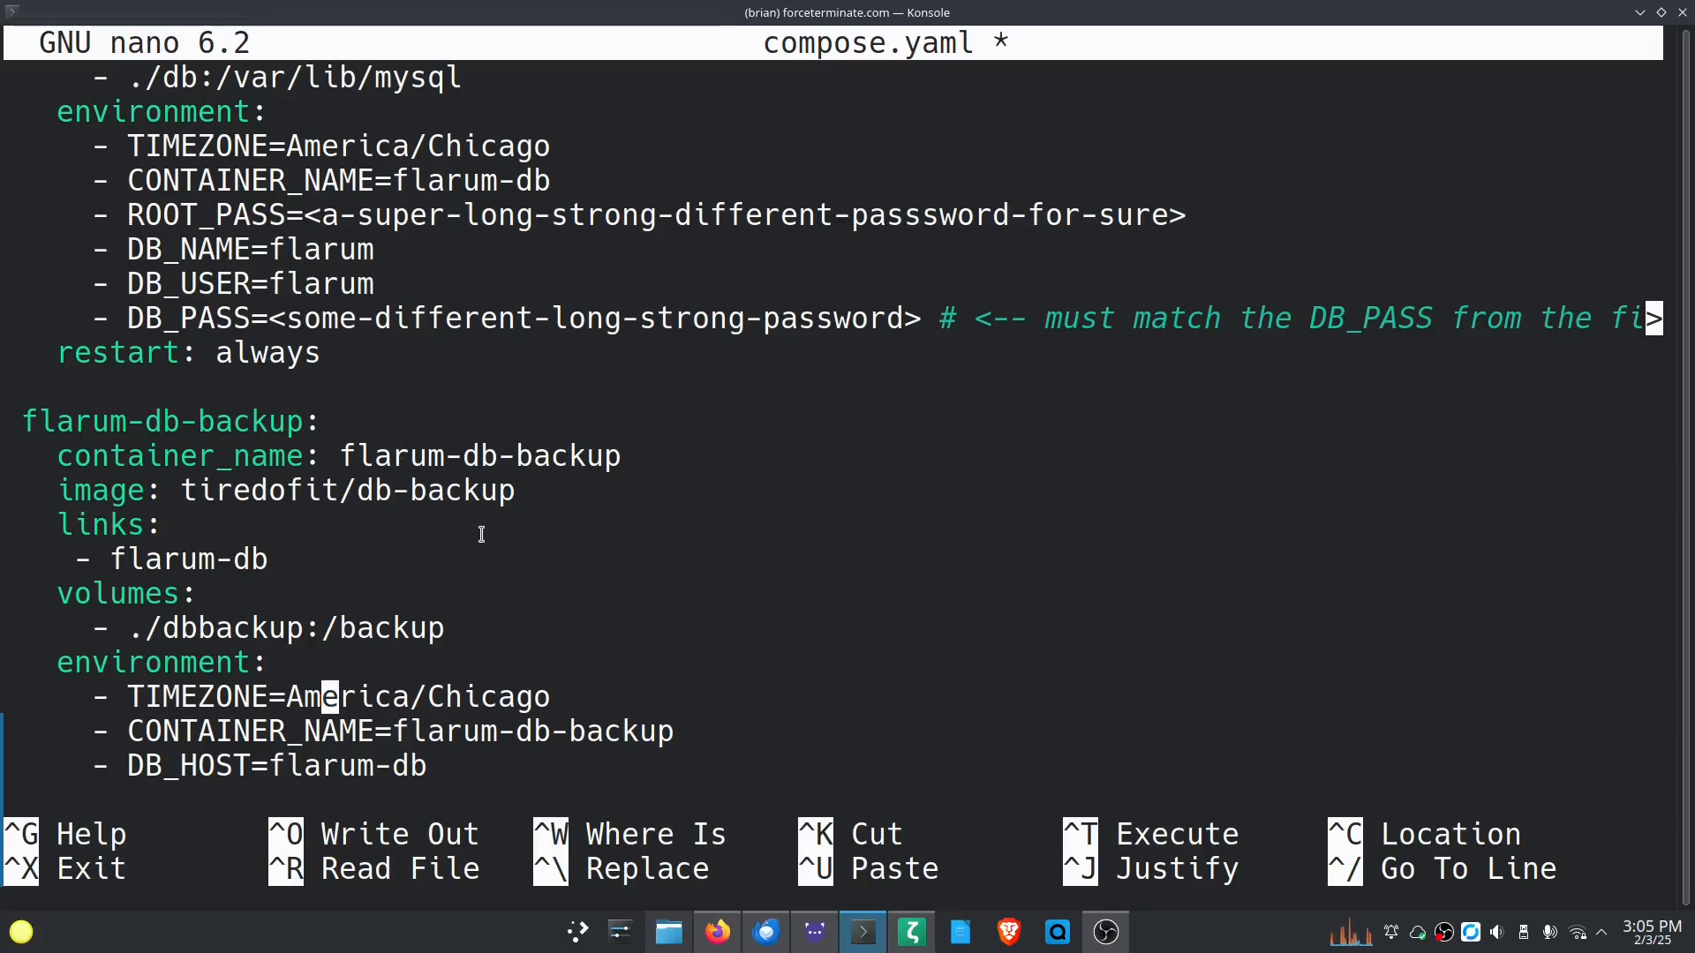
{"action": "scroll", "coordinate": [490, 533], "scroll_direction": "up", "scroll_amount": 7}
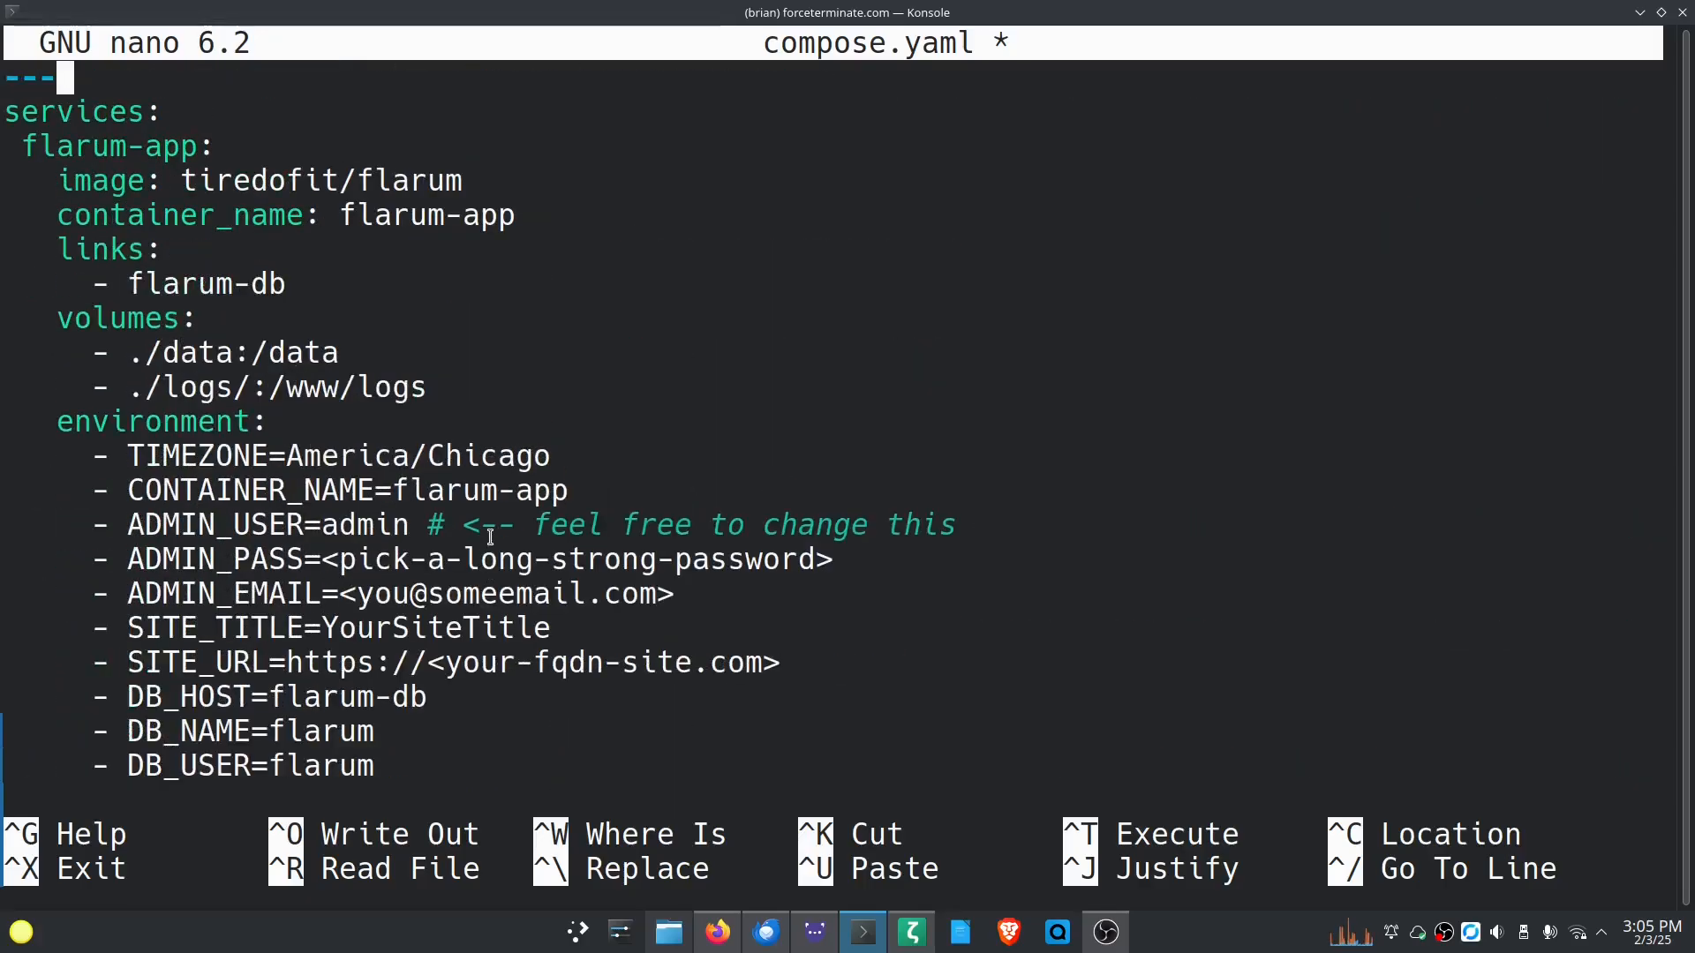
{"action": "key", "text": "Down"}
{"action": "key", "text": "Down"}
{"action": "key", "text": "Down"}
{"action": "key", "text": "Down"}
{"action": "key", "text": "Down"}
{"action": "key", "text": "Down"}
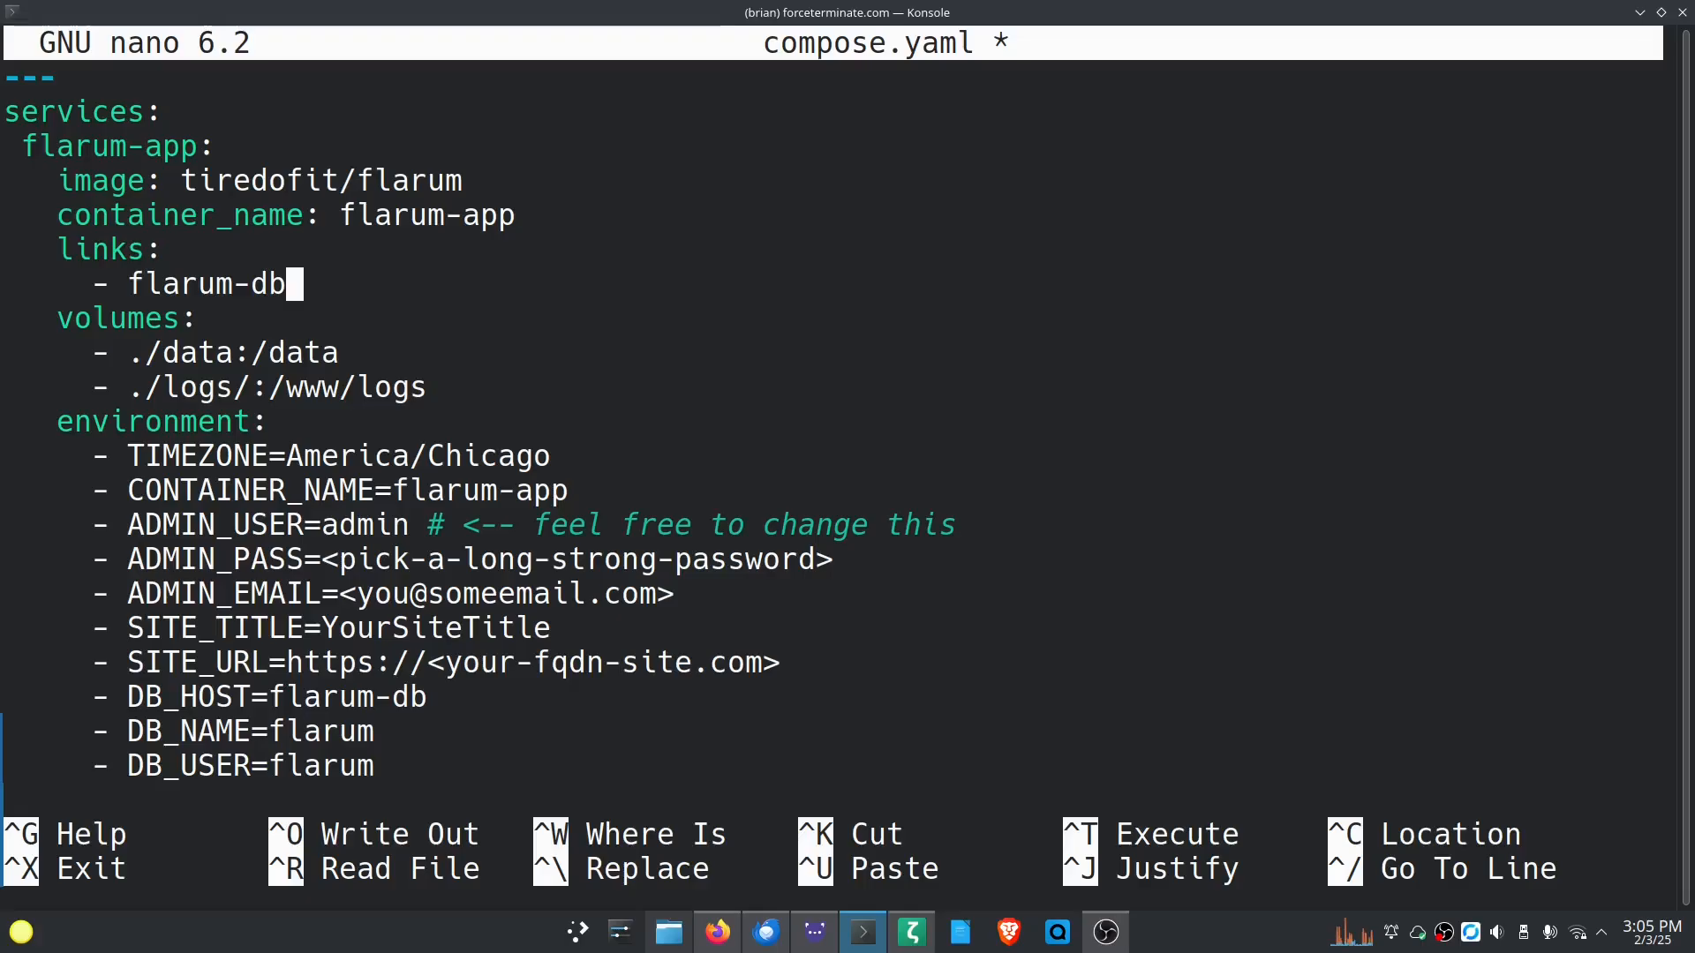
{"action": "key", "text": "Up"}
{"action": "key", "text": "Up"}
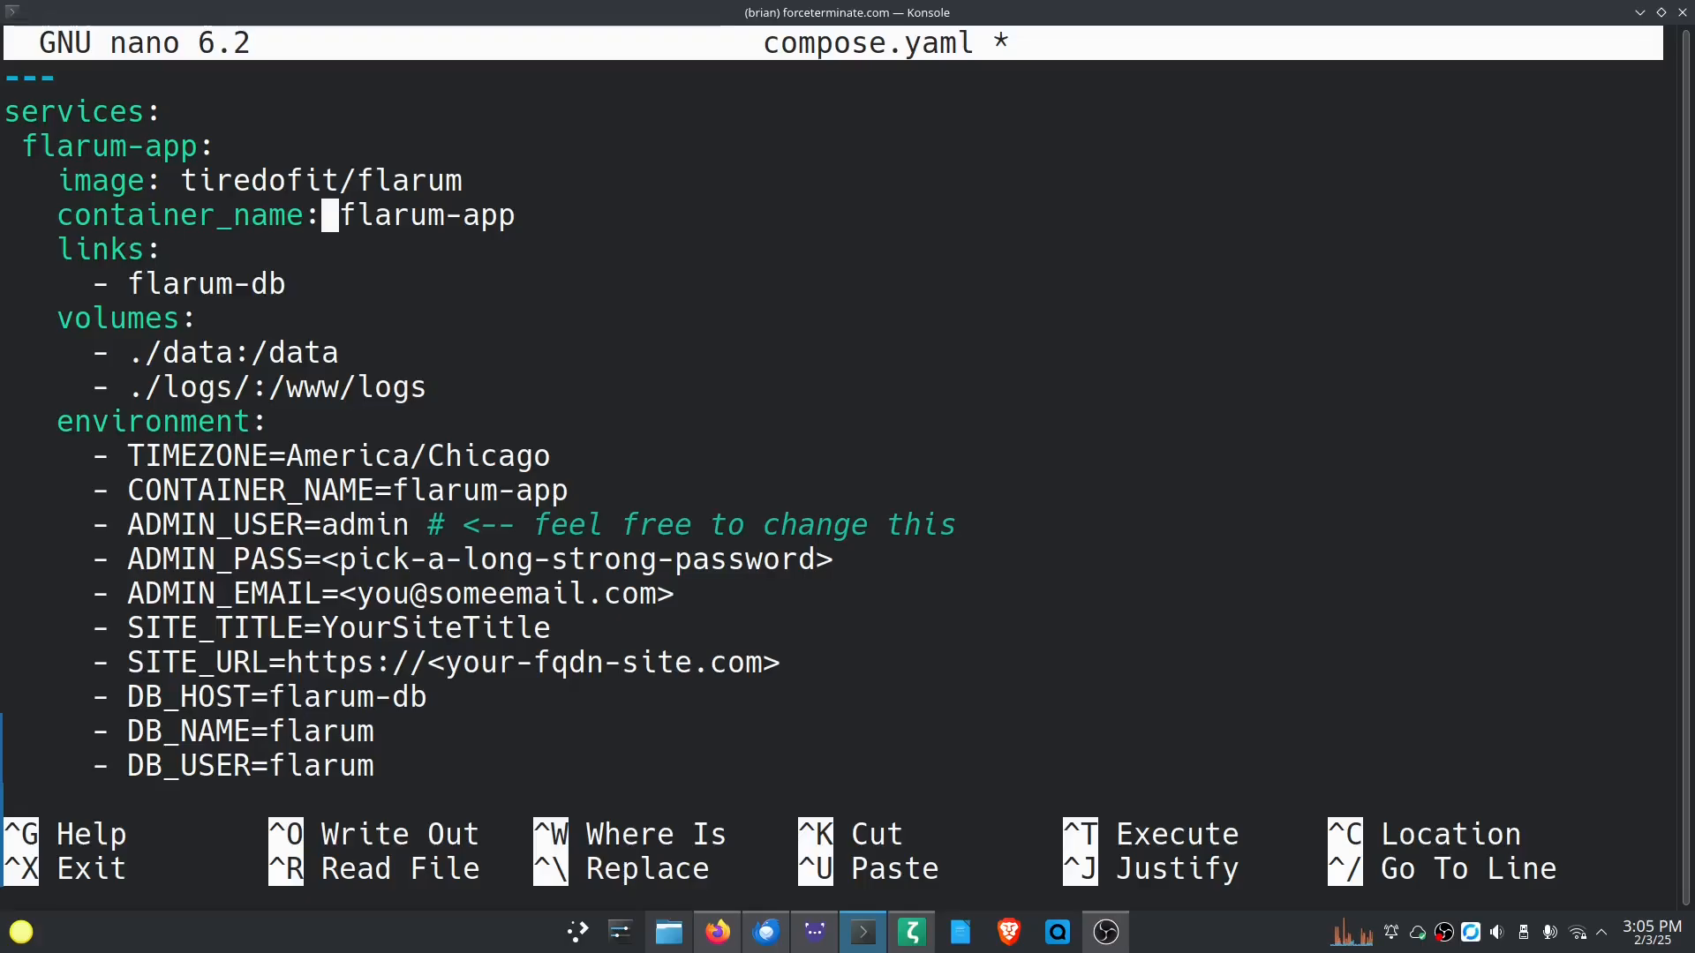
{"action": "key", "text": "Down"}
{"action": "key", "text": "Down"}
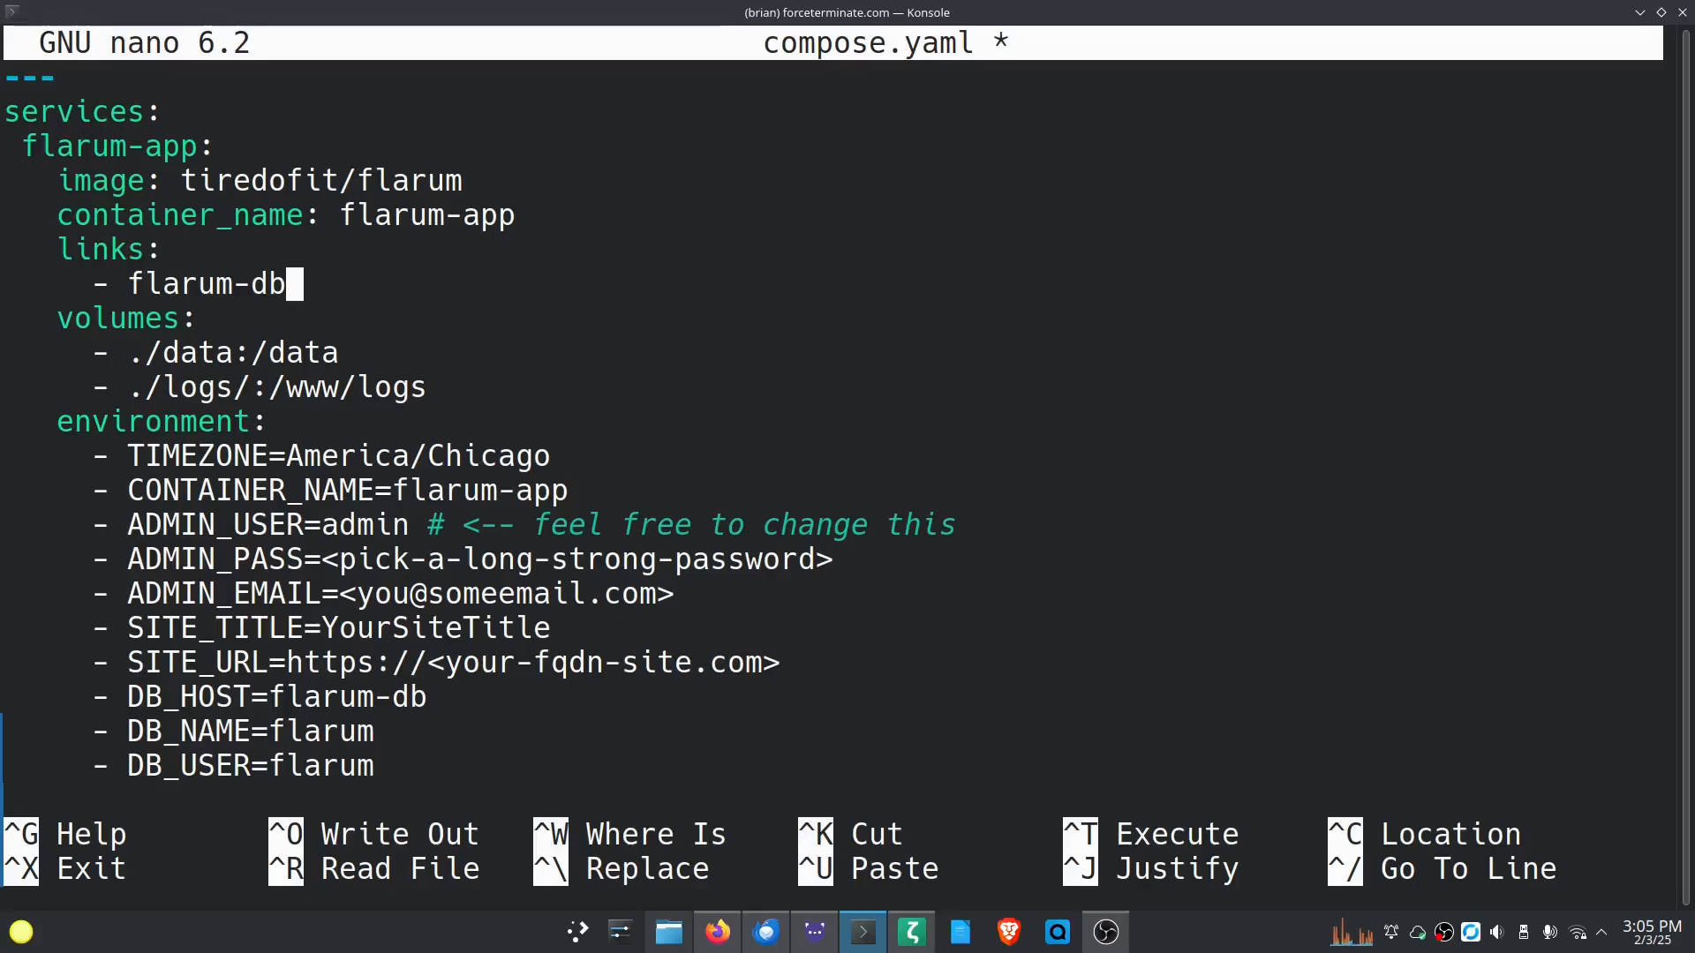
{"action": "key", "text": "Down"}
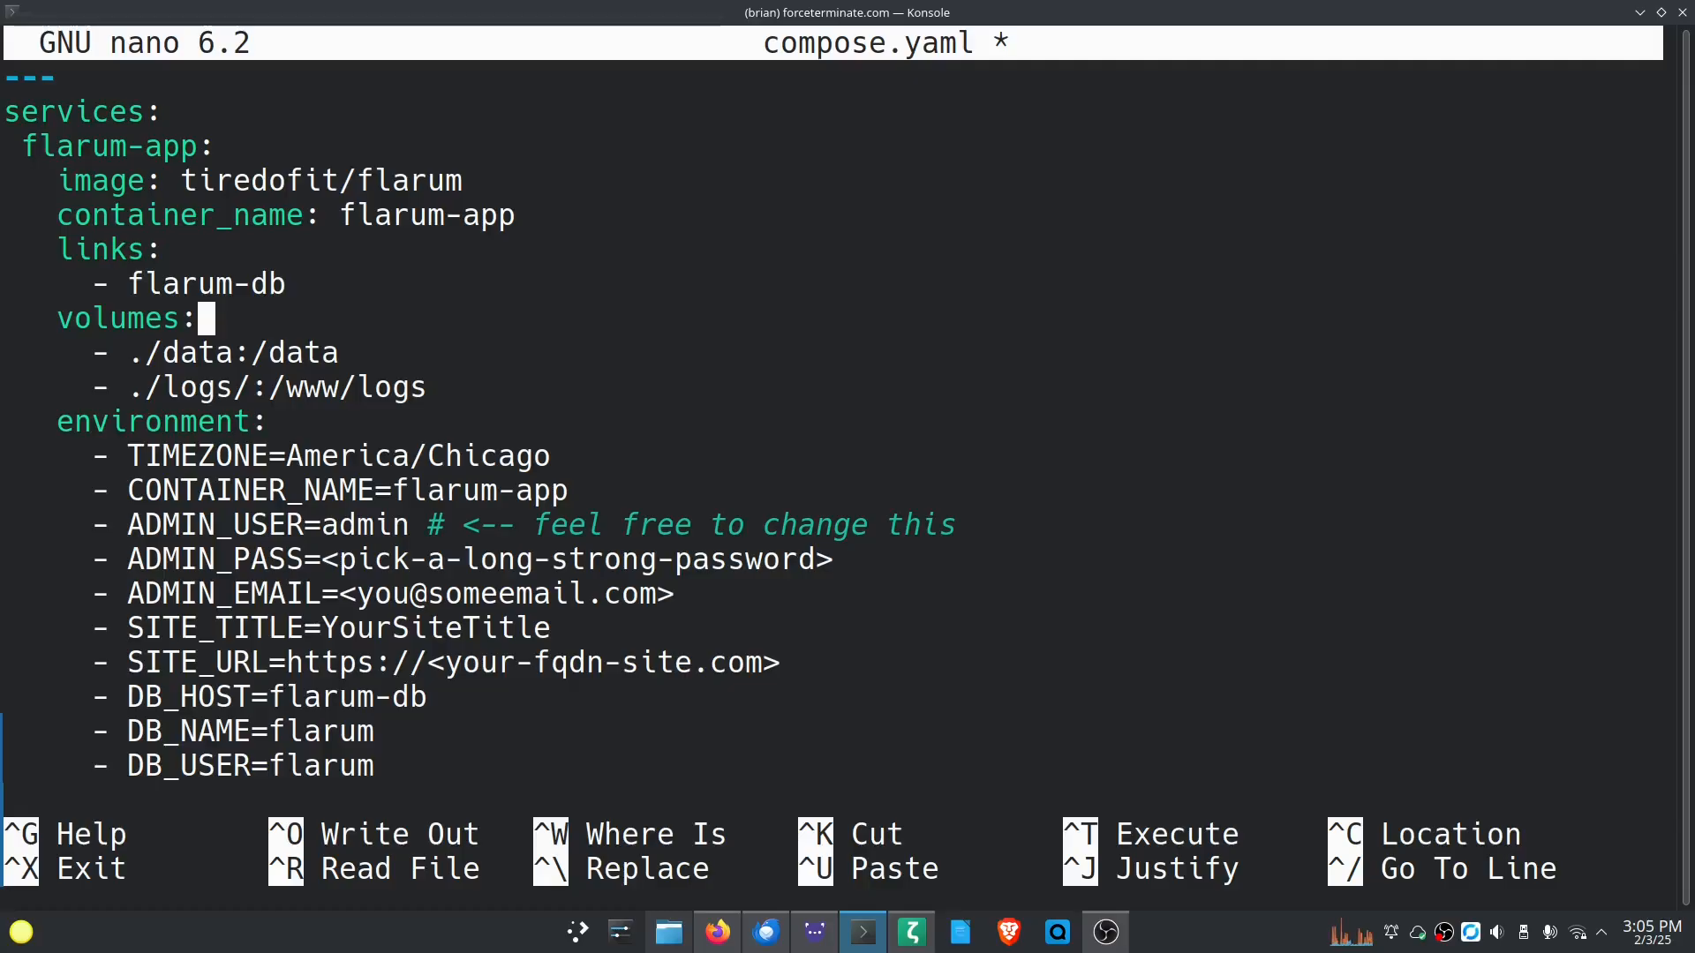
{"action": "key", "text": "Down"}
{"action": "key", "text": "Left"}
{"action": "key", "text": "Left"}
{"action": "key", "text": "Left"}
{"action": "key", "text": "Left"}
{"action": "key", "text": "Left"}
{"action": "key", "text": "Left"}
{"action": "key", "text": "Left"}
{"action": "key", "text": "Left"}
{"action": "key", "text": "Left"}
{"action": "key", "text": "Left"}
{"action": "key", "text": "Left"}
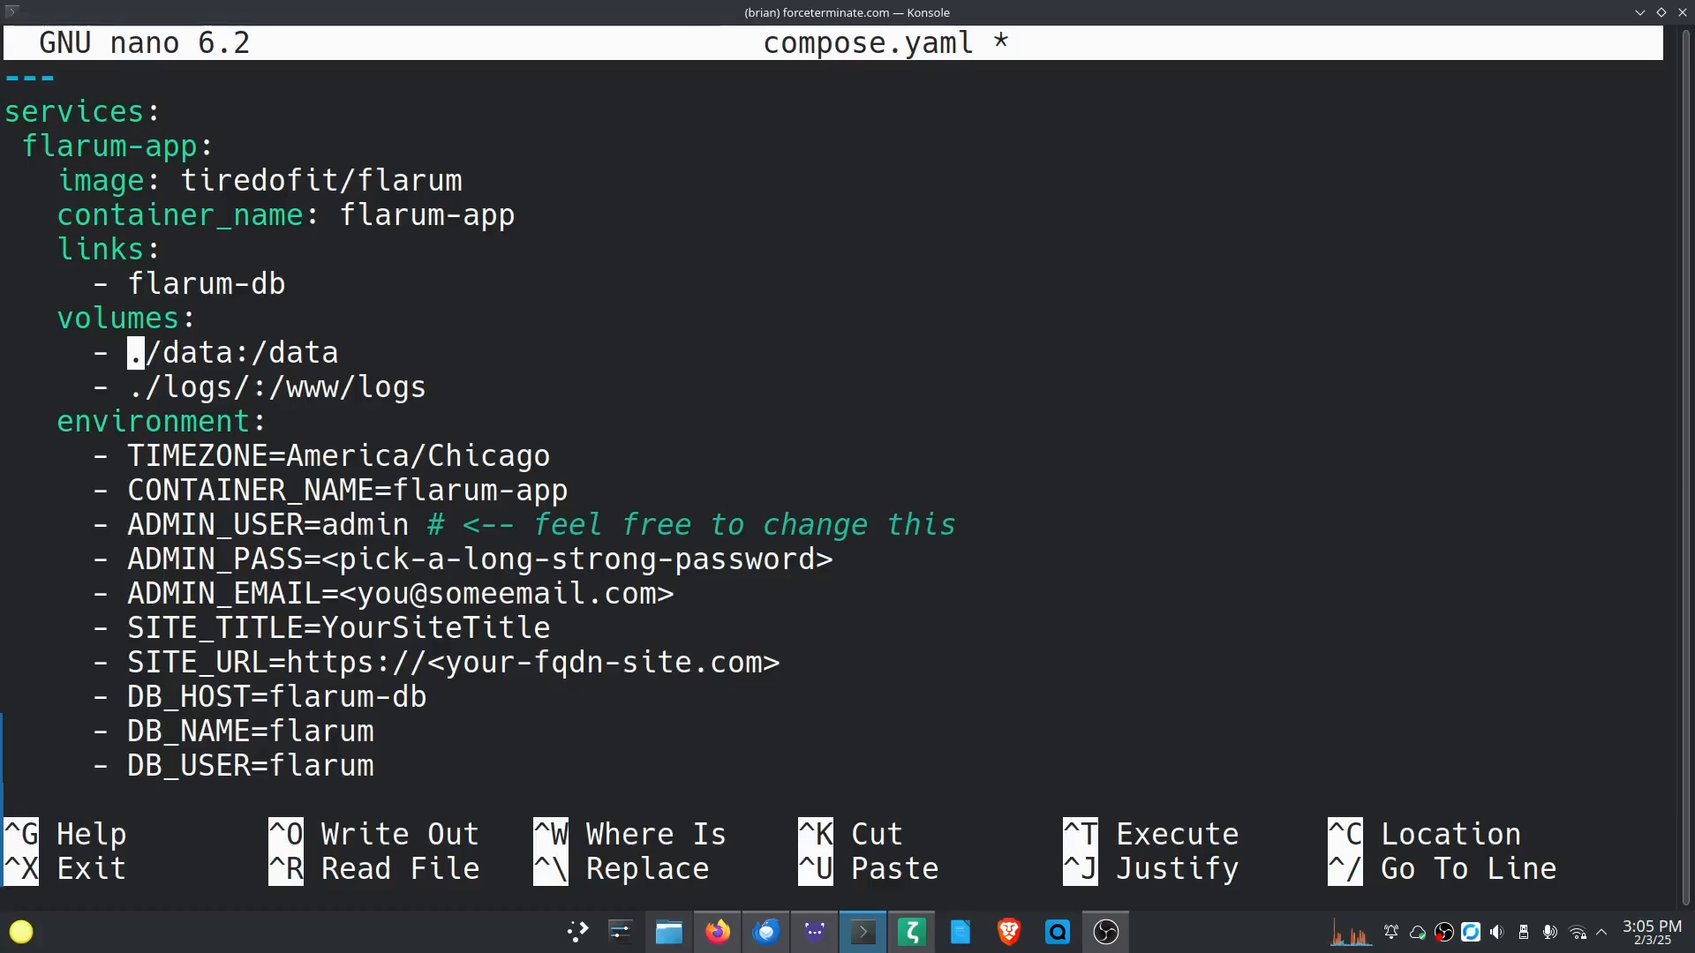
{"action": "key", "text": "Down"}
{"action": "key", "text": "Right"}
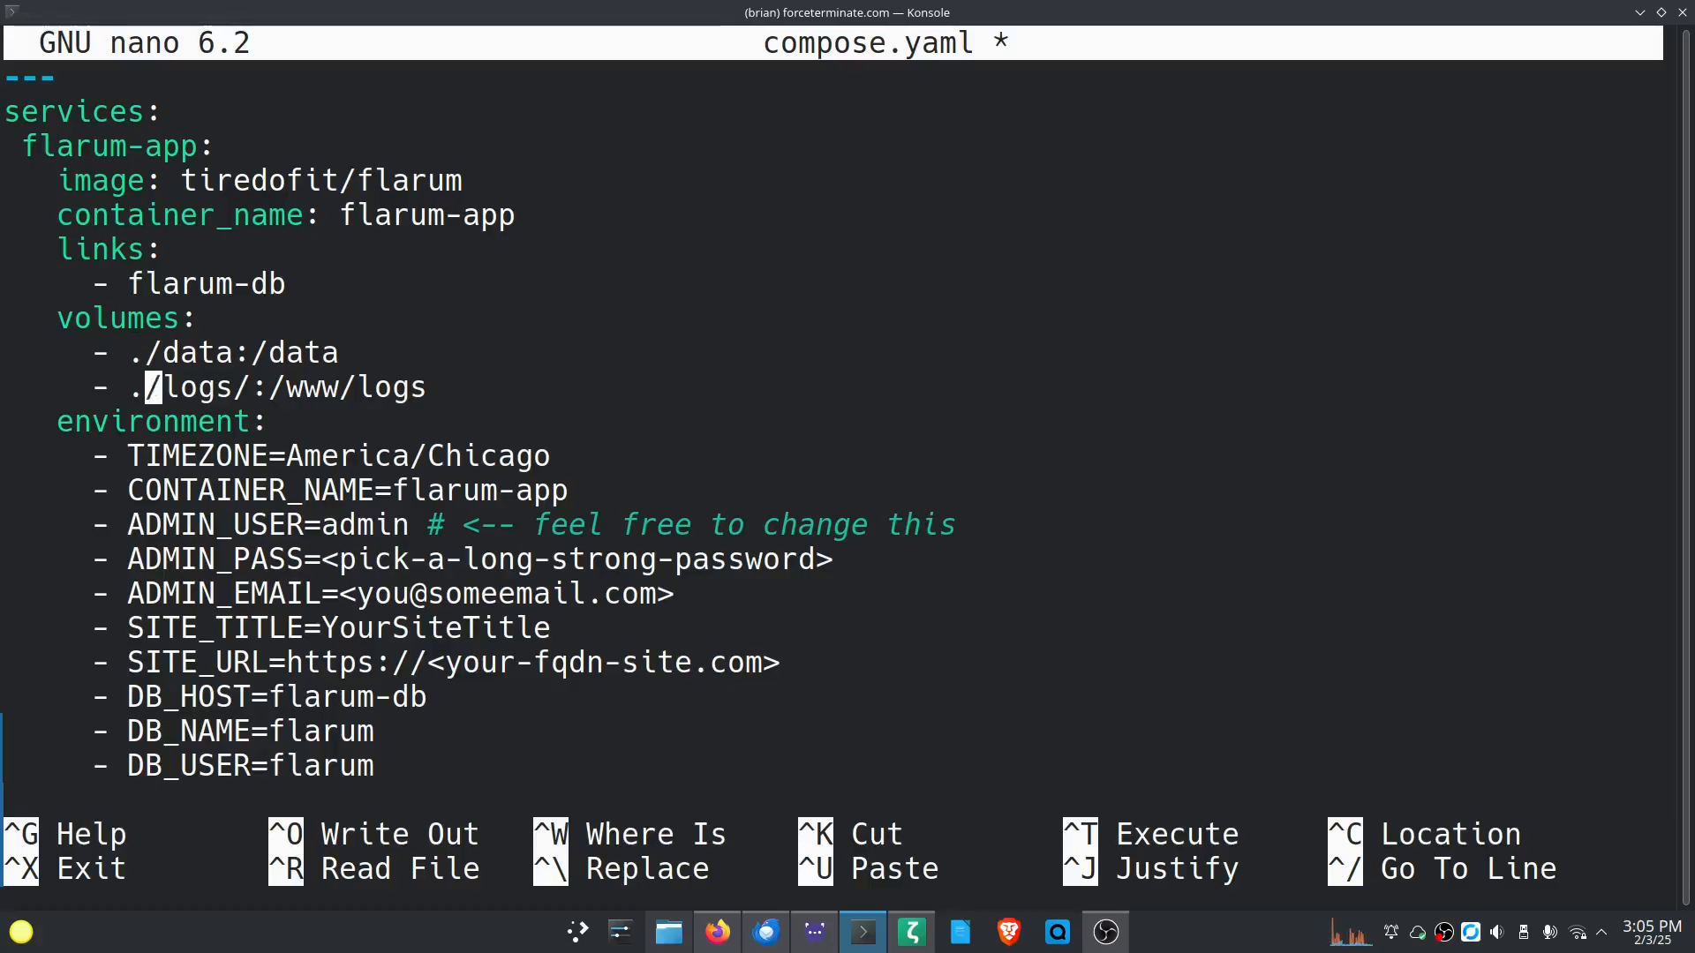
{"action": "key", "text": "Down"}
{"action": "key", "text": "Down"}
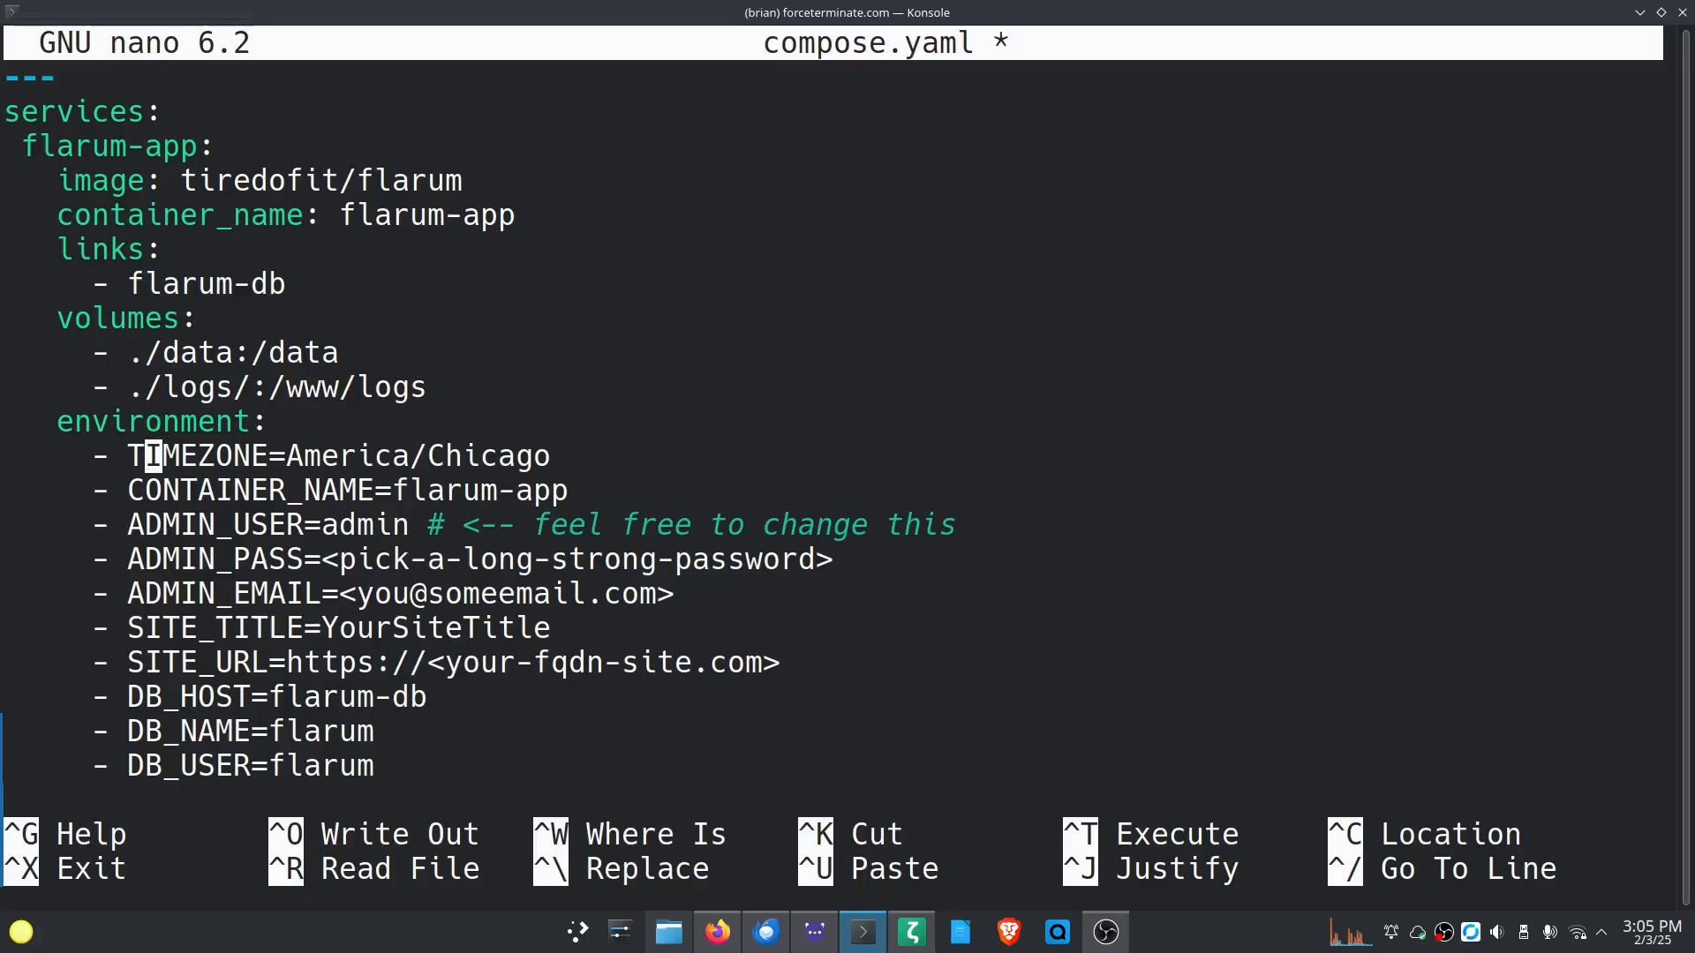
{"action": "key", "text": "Up"}
{"action": "key", "text": "Right"}
{"action": "key", "text": "Right"}
{"action": "key", "text": "Right"}
{"action": "key", "text": "Right"}
{"action": "key", "text": "Right"}
{"action": "key", "text": "Right"}
{"action": "key", "text": "Right"}
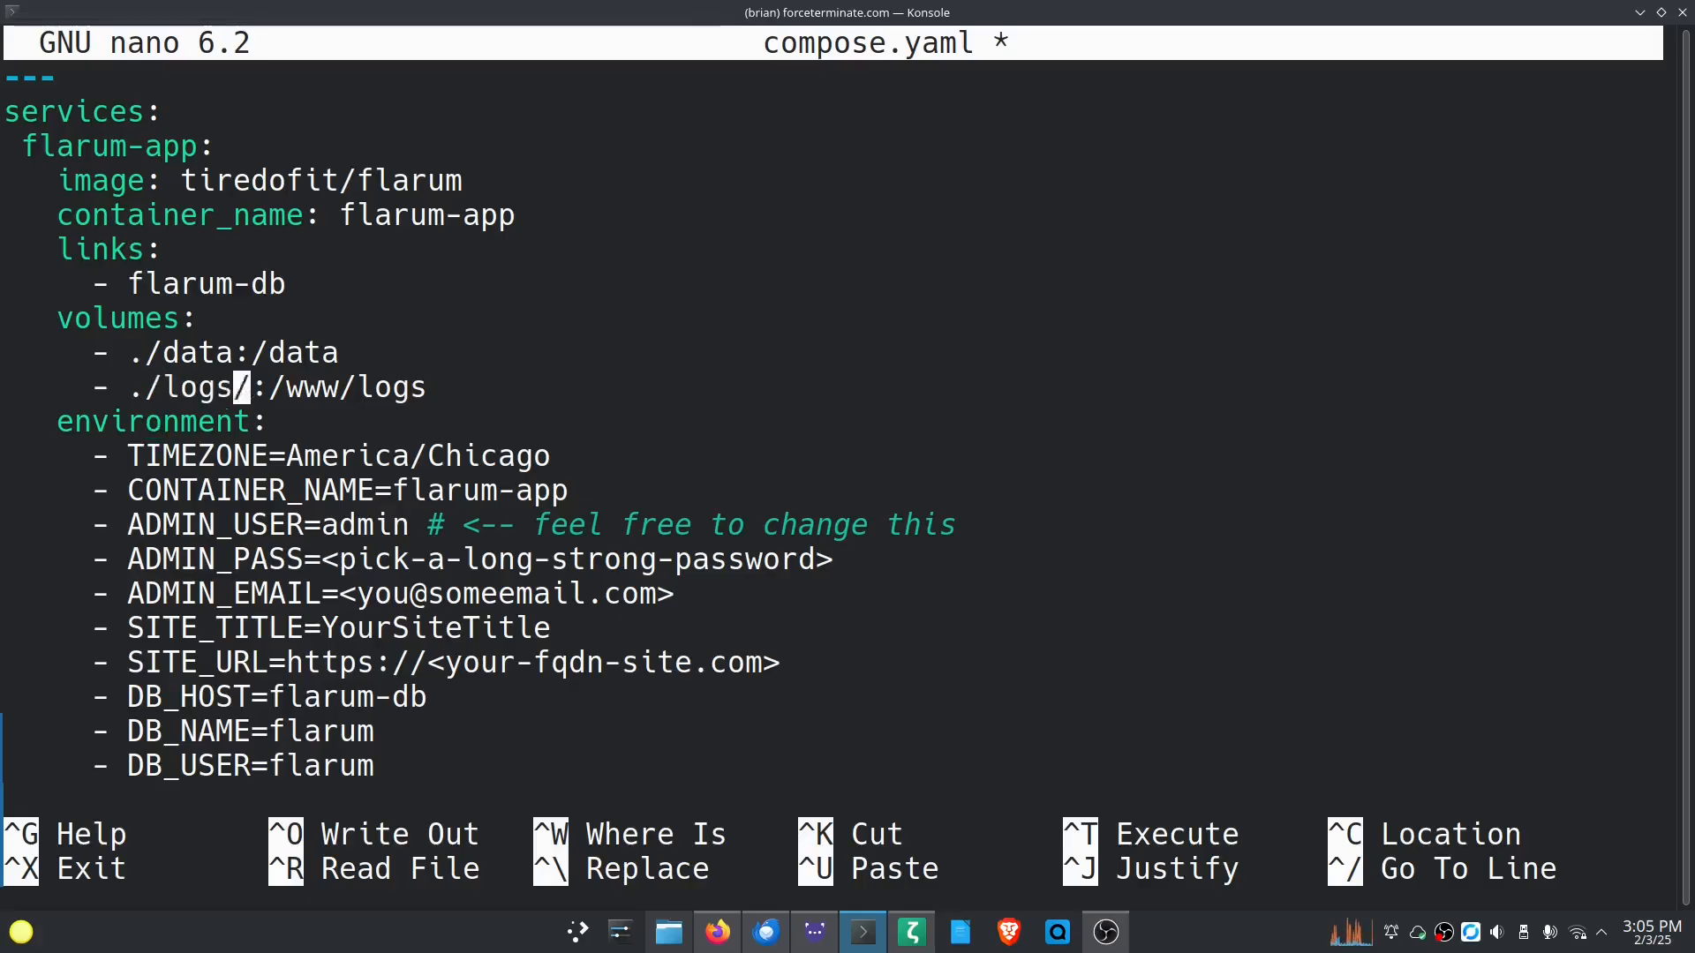
{"action": "key", "text": "Left"}
{"action": "key", "text": "BackSpace"}
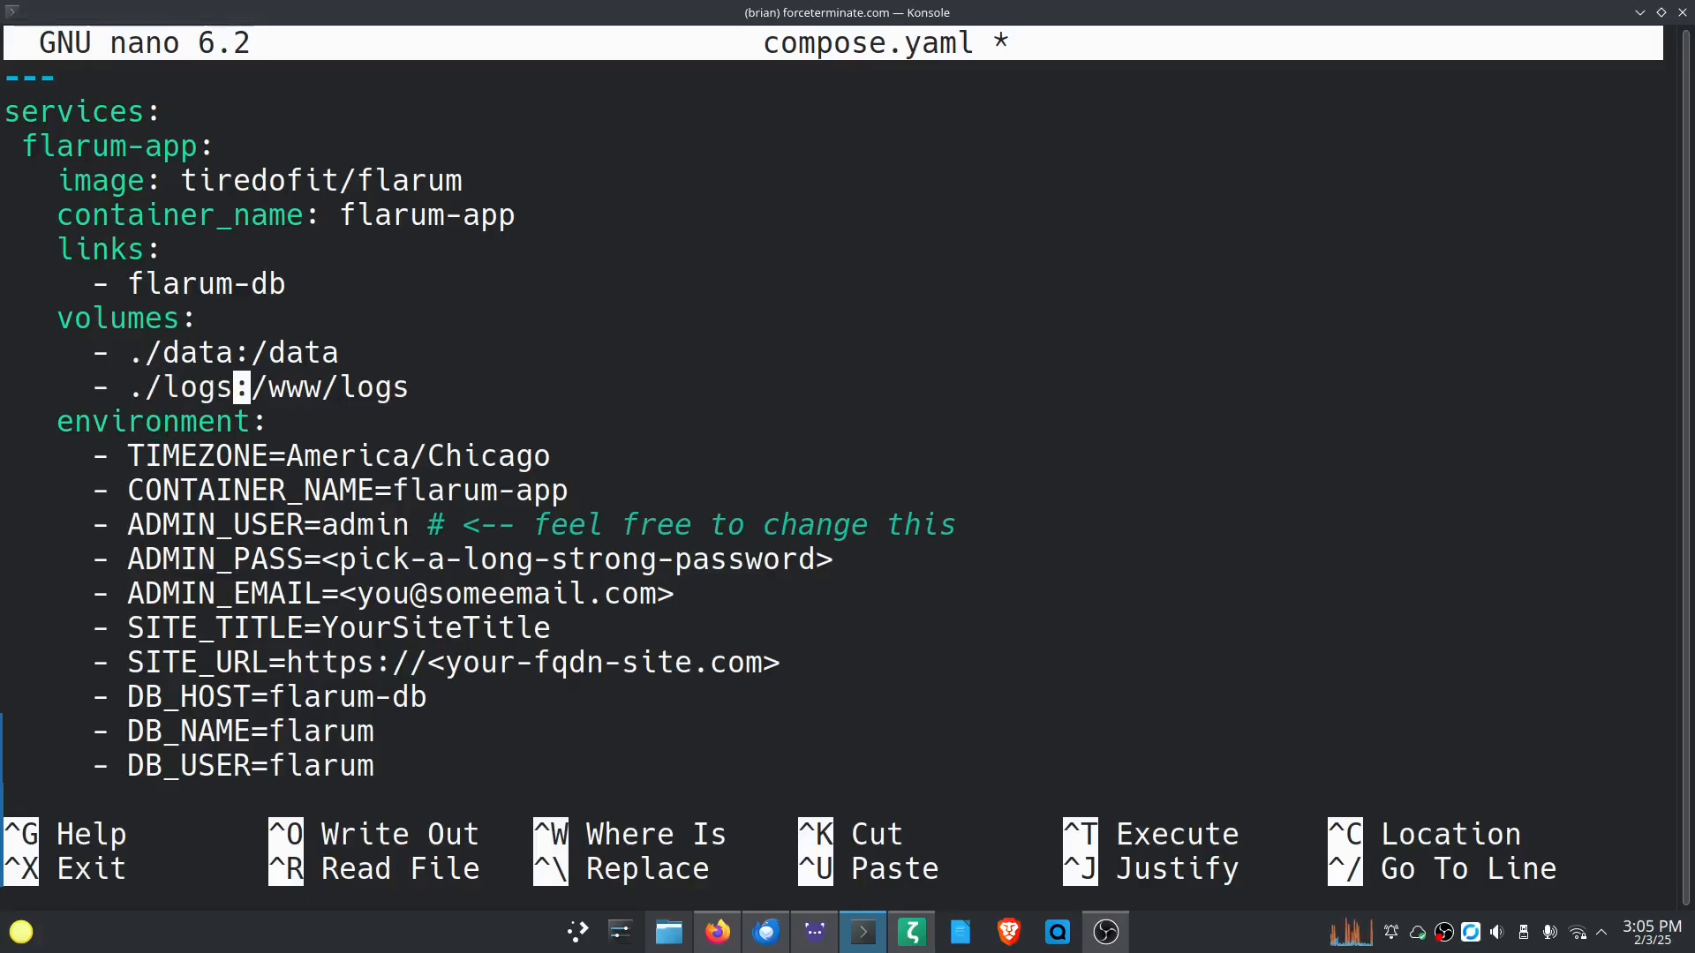
{"action": "key", "text": "Down"}
{"action": "key", "text": "Down"}
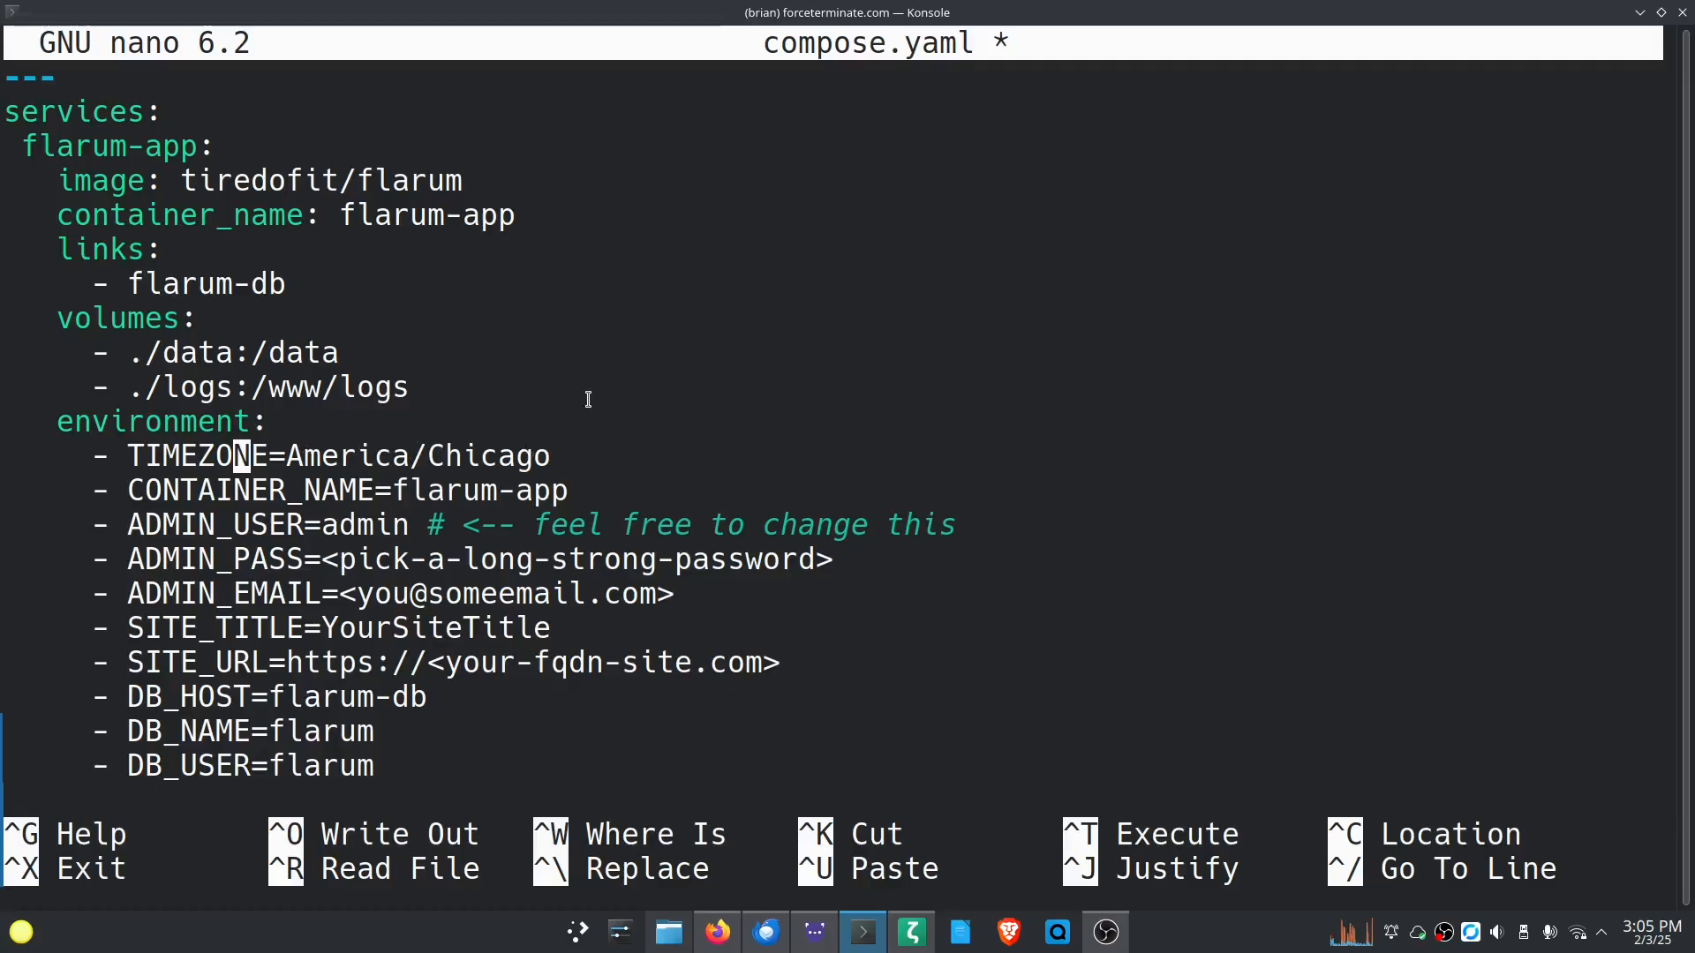
{"action": "key", "text": "Down"}
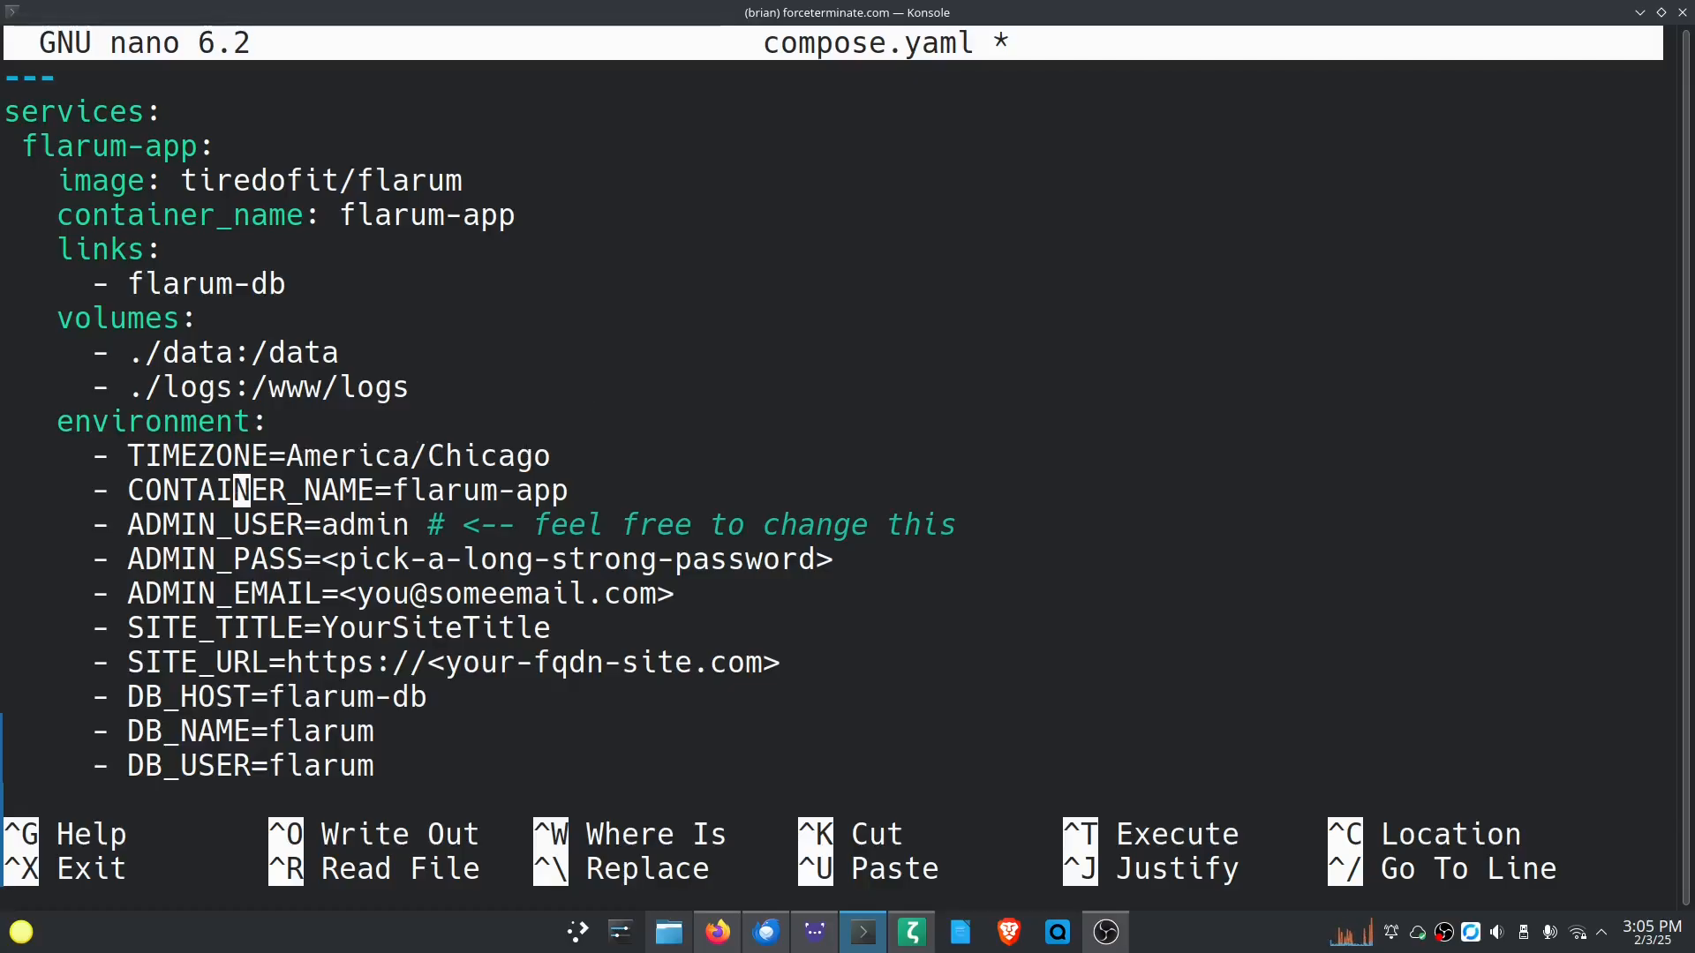
{"action": "key", "text": "Down"}
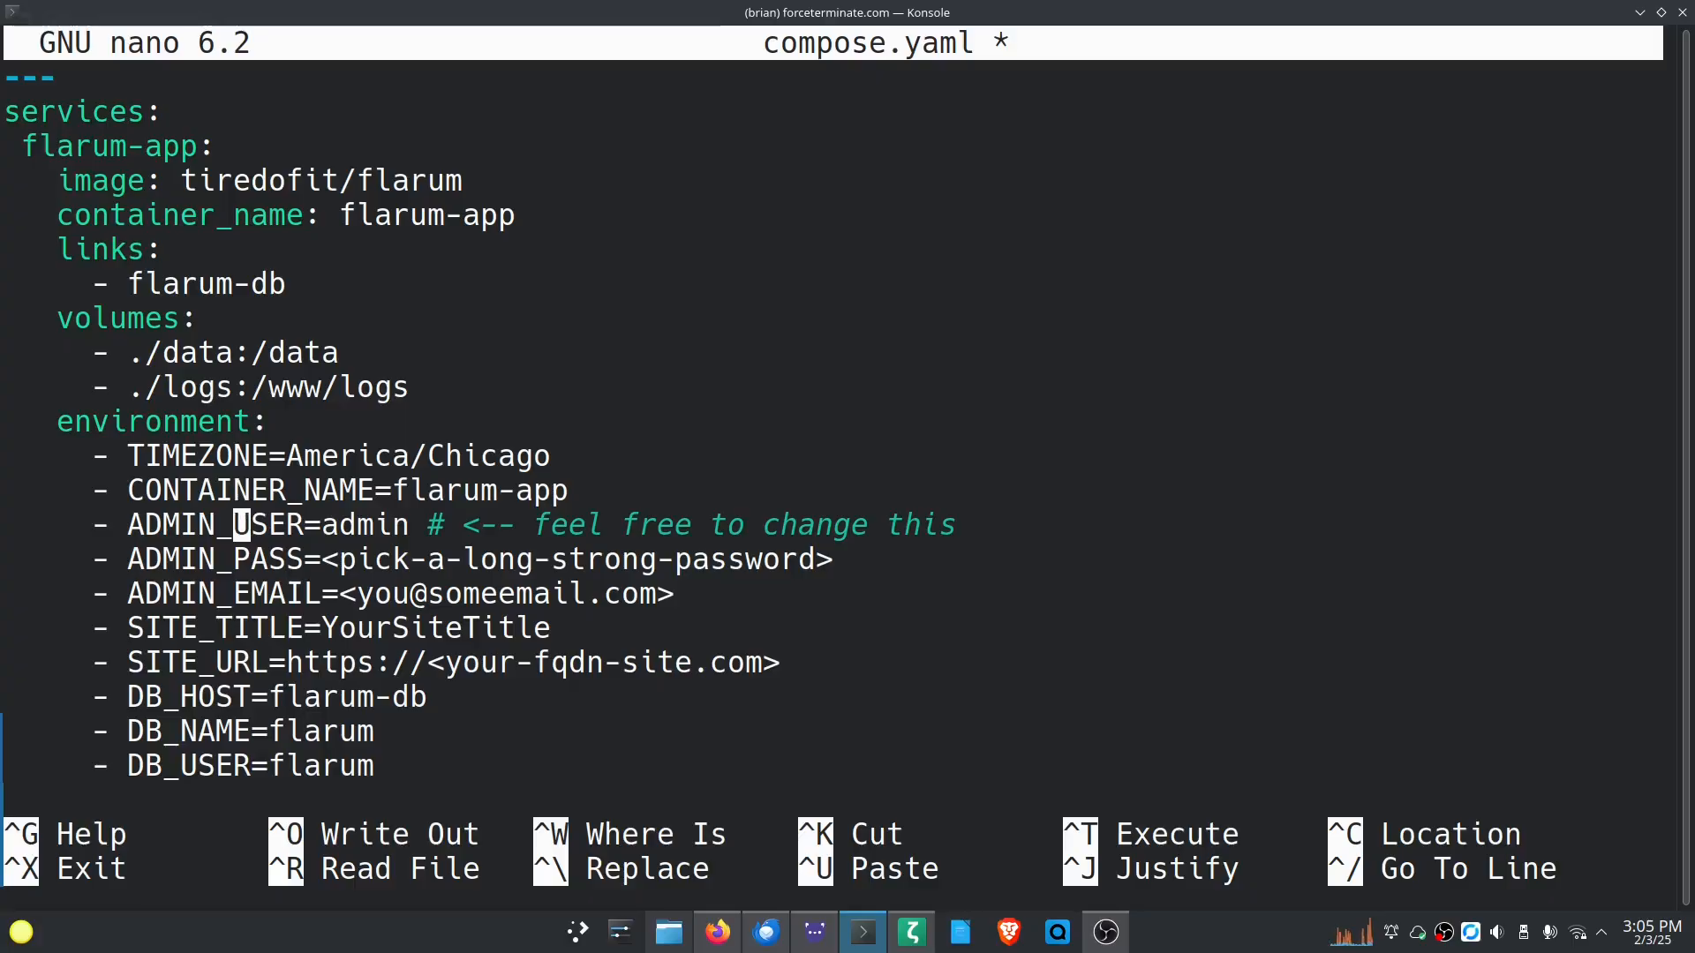
{"action": "key", "text": "Right"}
{"action": "key", "text": "Right"}
{"action": "key", "text": "Right"}
{"action": "key", "text": "Right"}
{"action": "key", "text": "Right"}
{"action": "key", "text": "Right"}
{"action": "key", "text": "Right"}
{"action": "key", "text": "Right"}
{"action": "key", "text": "Right"}
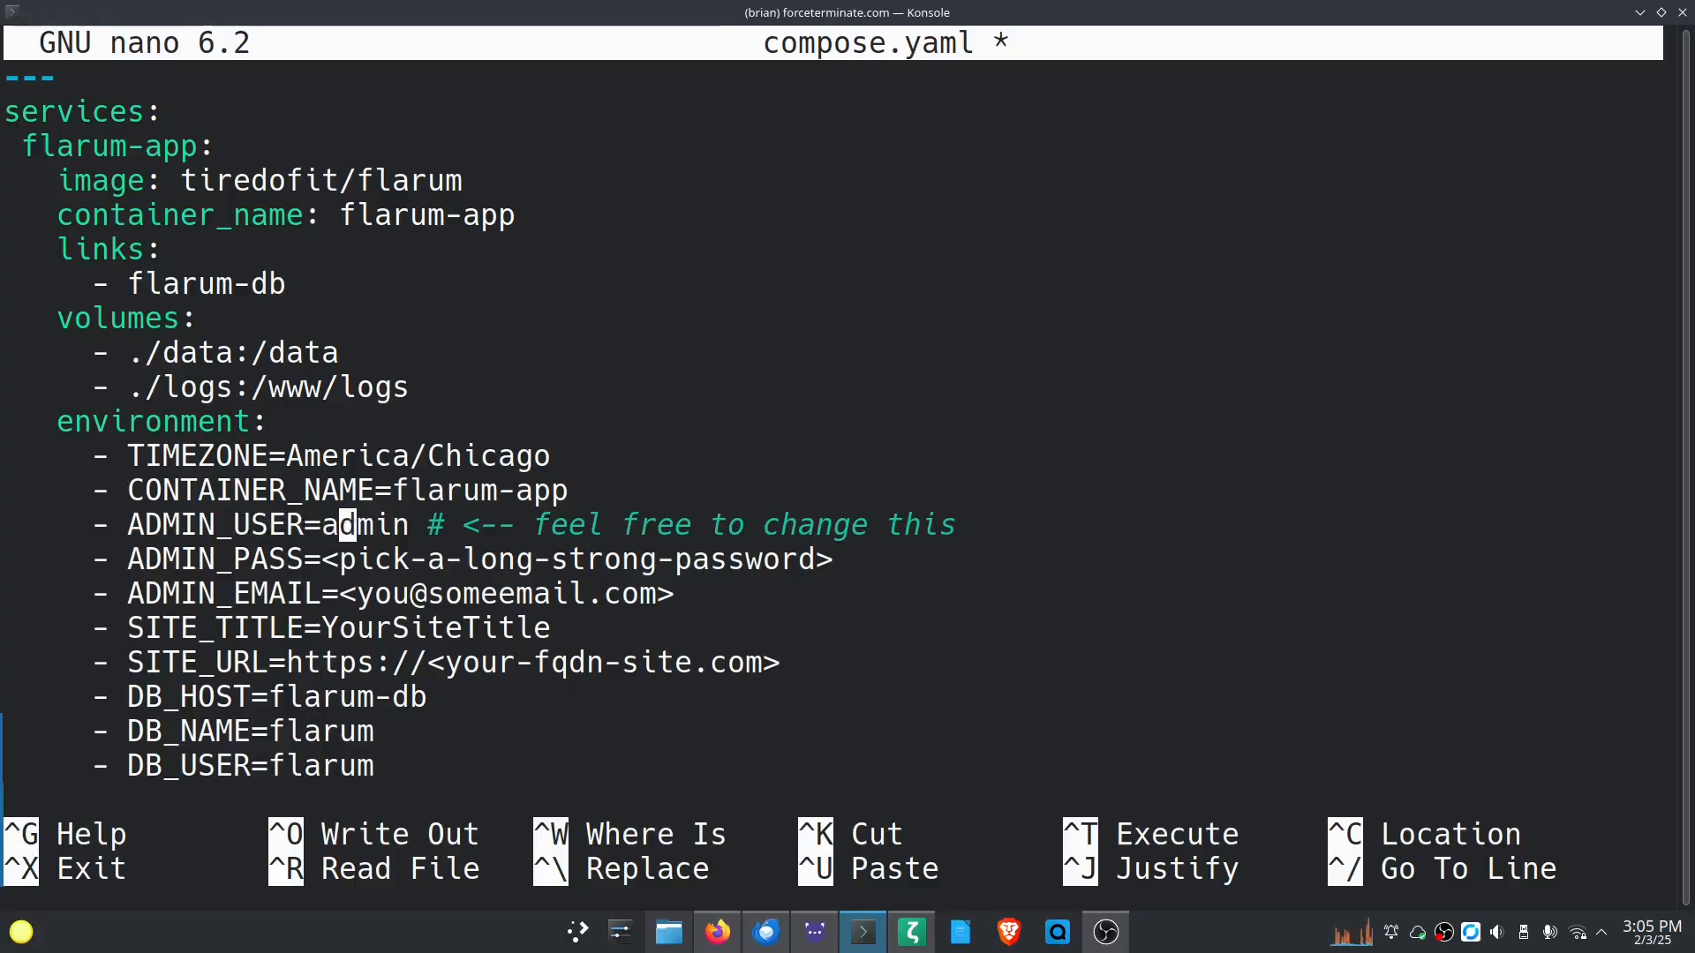
{"action": "key", "text": "Right"}
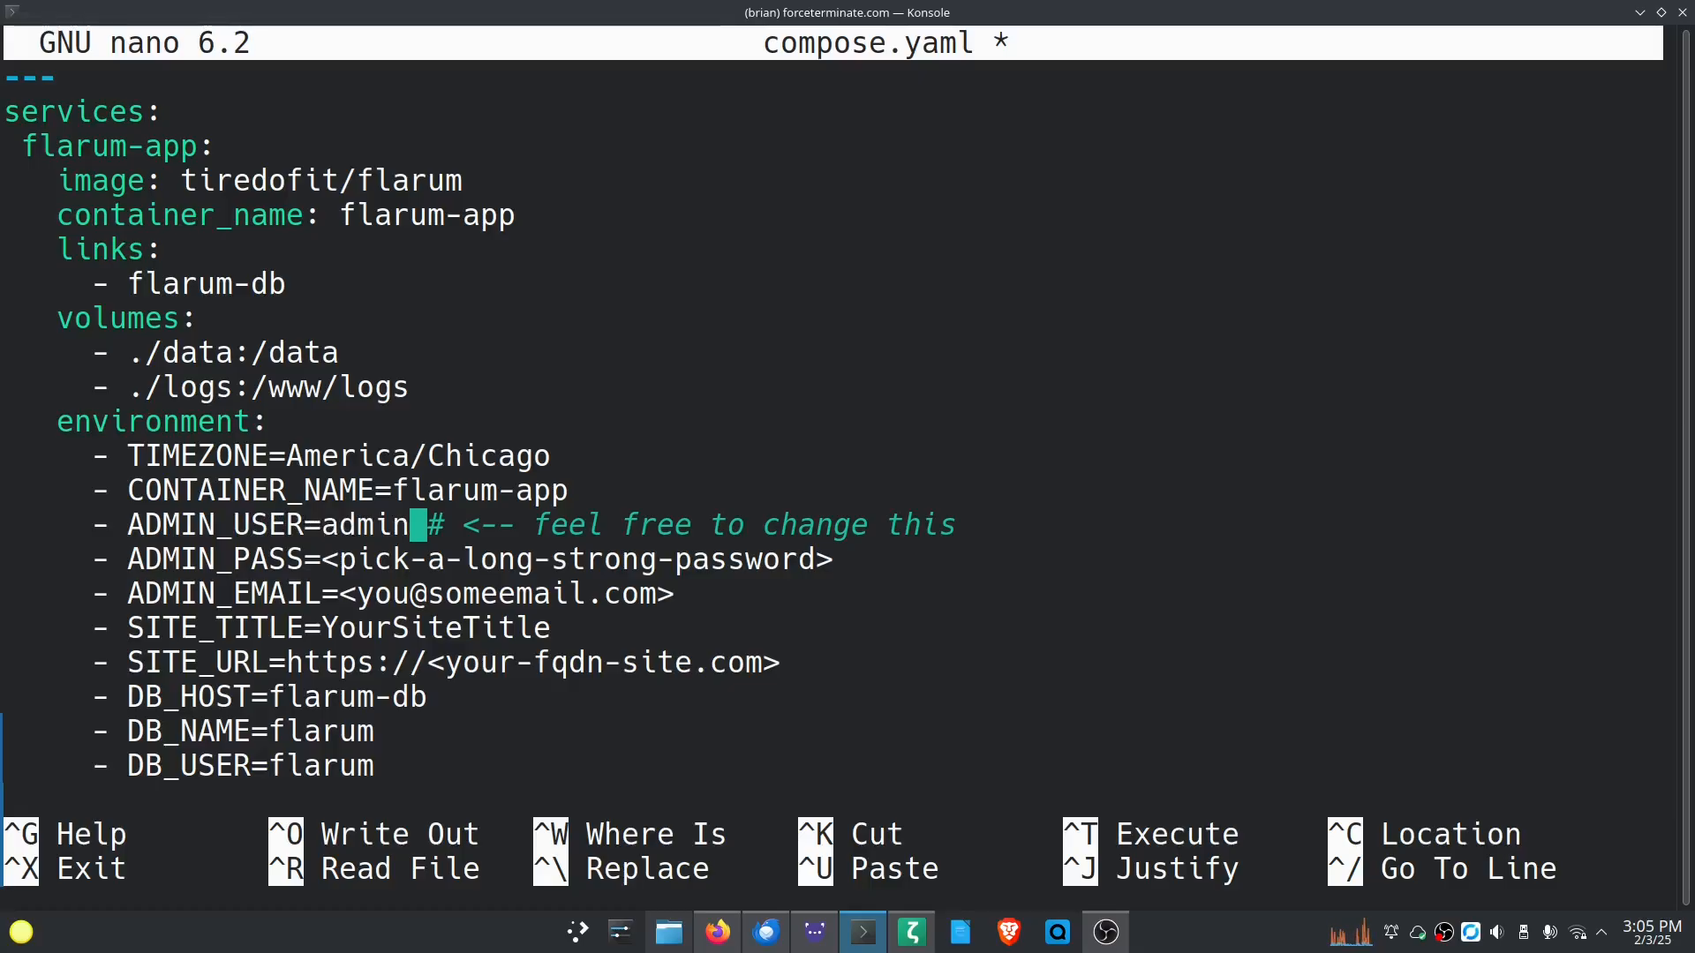
Set ADMIN_USER to the admin's username and ADMIN_PASS to a strong double-quoted password.
{"action": "key", "text": "BackSpace"}
{"action": "key", "text": "BackSpace"}
{"action": "key", "text": "BackSpace"}
{"action": "key", "text": "BackSpace"}
{"action": "key", "text": "BackSpace"}
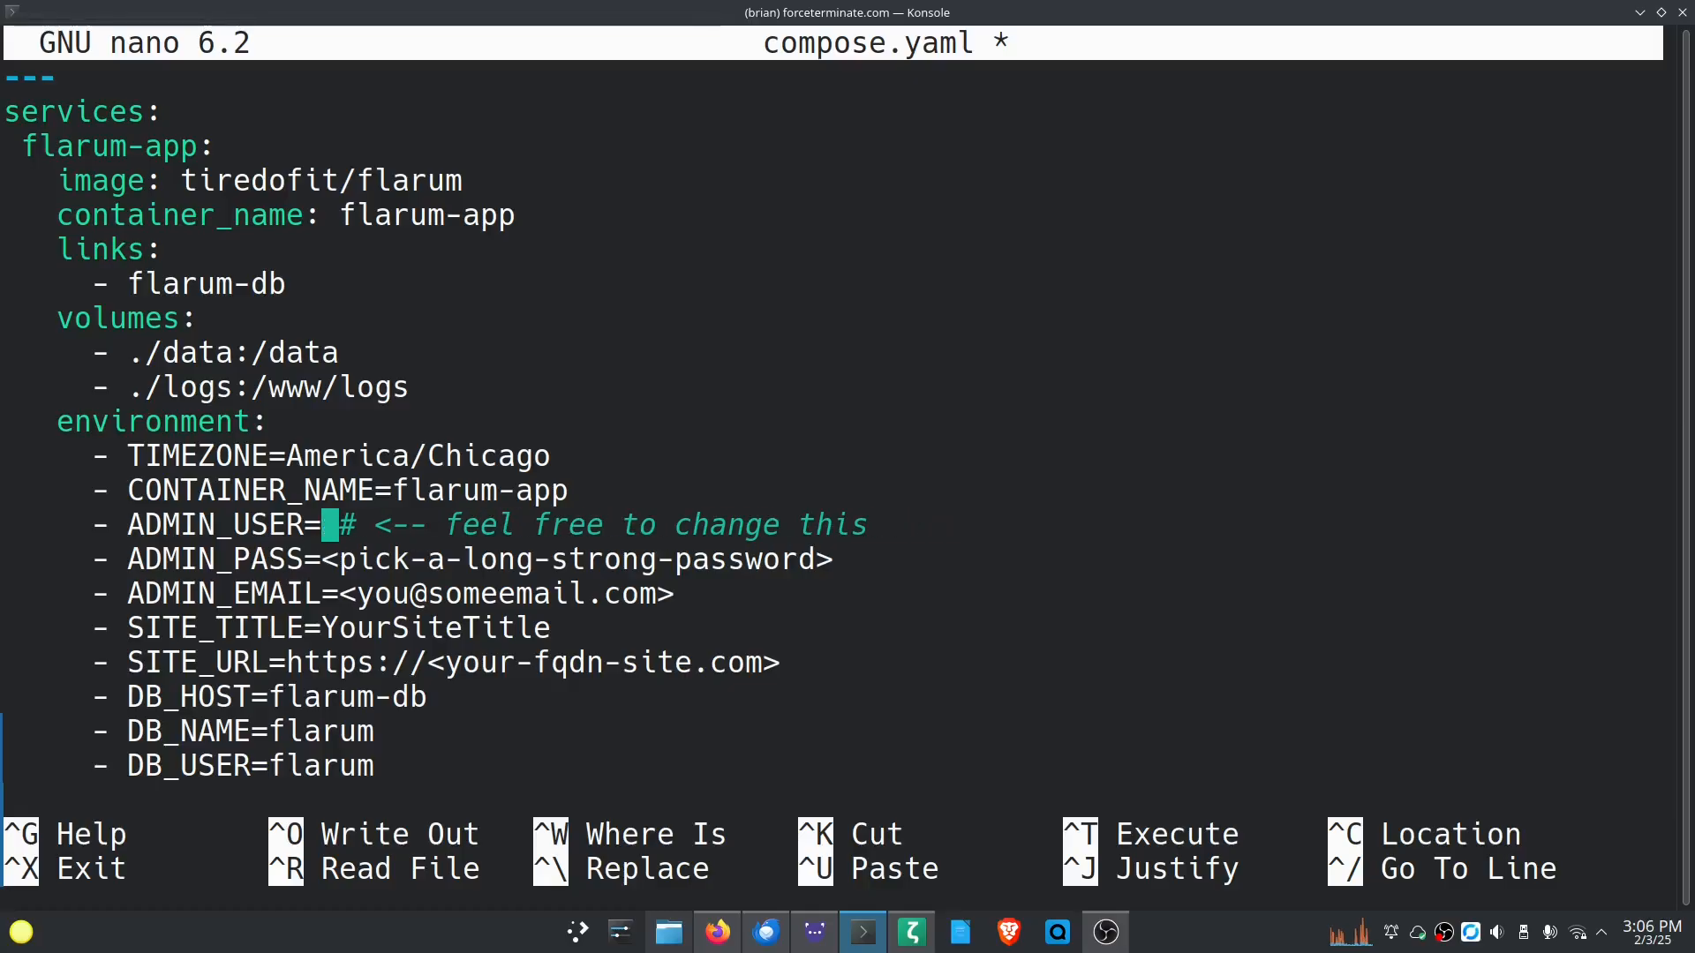
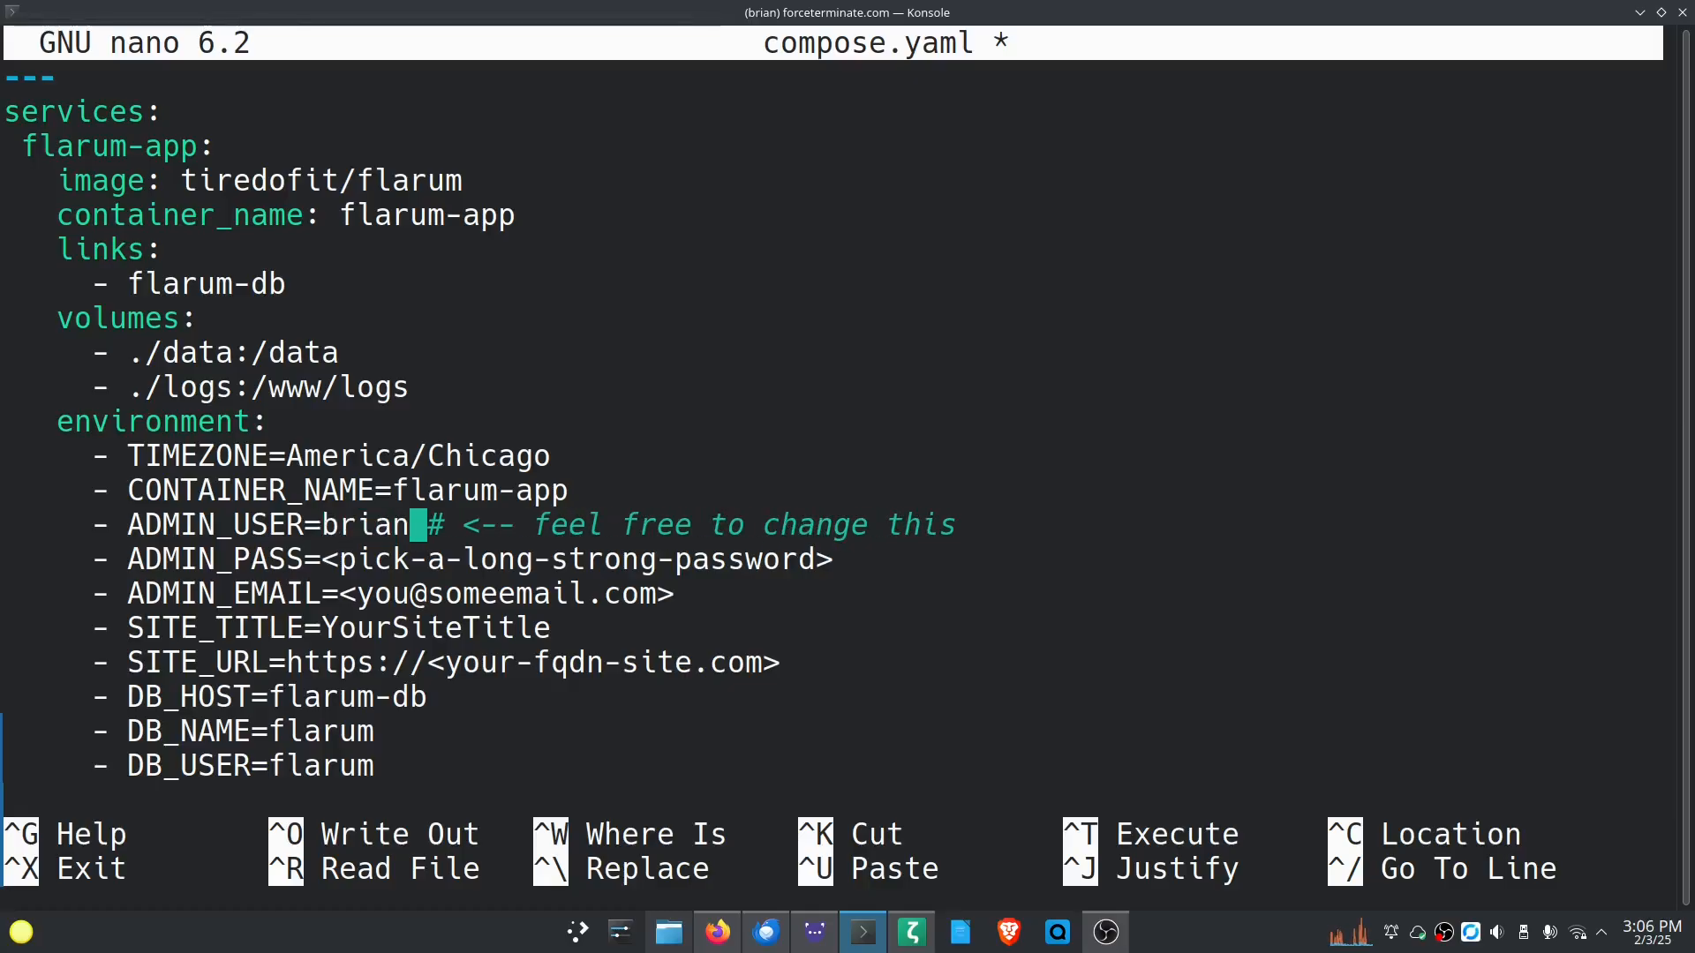
{"action": "key", "text": "Down"}
{"action": "key", "text": "Right"}
{"action": "key", "text": "Right"}
{"action": "key", "text": "Right"}
{"action": "key", "text": "Right"}
{"action": "key", "text": "Right"}
{"action": "key", "text": "Right"}
{"action": "key", "text": "Right"}
{"action": "key", "text": "Right"}
{"action": "key", "text": "Right"}
{"action": "key", "text": "Right"}
{"action": "key", "text": "Right"}
{"action": "key", "text": "Right"}
{"action": "key", "text": "Right"}
{"action": "key", "text": "Right"}
{"action": "key", "text": "Right"}
{"action": "key", "text": "Right"}
{"action": "key", "text": "Right"}
{"action": "key", "text": "Right"}
{"action": "key", "text": "Right"}
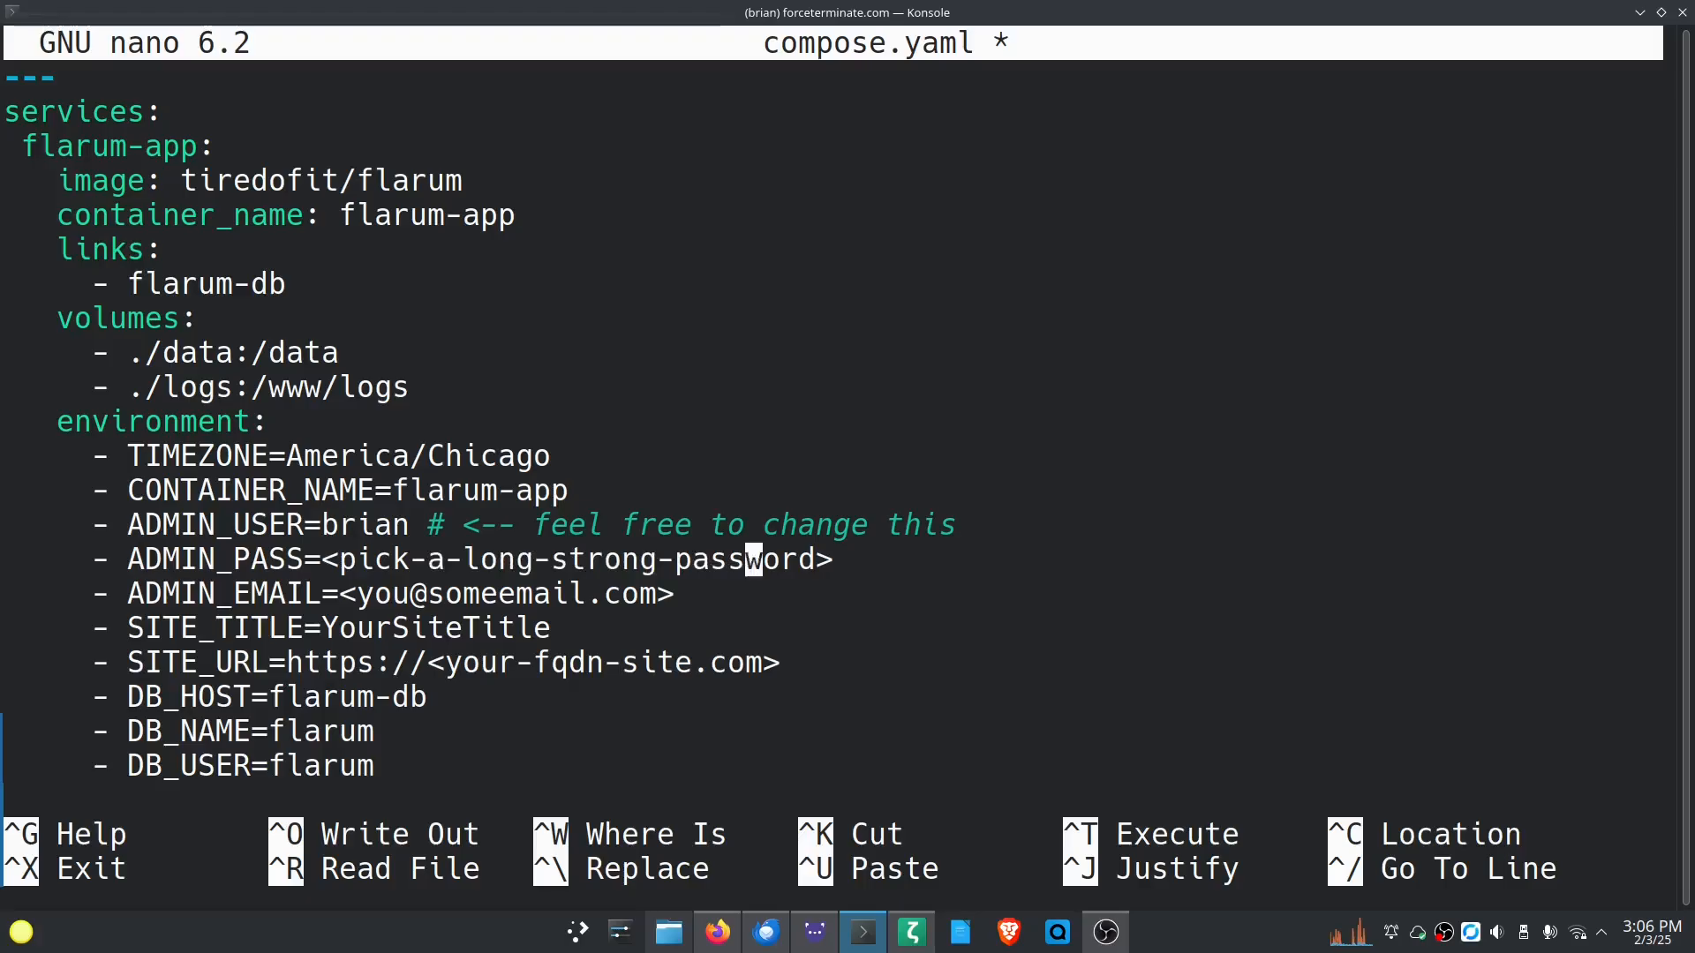
{"action": "key", "text": "Right"}
{"action": "key", "text": "Right"}
{"action": "key", "text": "Right"}
{"action": "key", "text": "Right"}
{"action": "key", "text": "Right"}
{"action": "key", "text": "BackSpace"}
{"action": "key", "text": "BackSpace"}
{"action": "key", "text": "BackSpace"}
{"action": "key", "text": "BackSpace"}
{"action": "key", "text": "BackSpace"}
{"action": "key", "text": "BackSpace"}
{"action": "key", "text": "BackSpace"}
{"action": "key", "text": "BackSpace"}
{"action": "key", "text": "BackSpace"}
{"action": "key", "text": "BackSpace"}
{"action": "key", "text": "BackSpace"}
{"action": "key", "text": "BackSpace"}
{"action": "key", "text": "BackSpace"}
{"action": "key", "text": "BackSpace"}
{"action": "key", "text": "BackSpace"}
{"action": "key", "text": "BackSpace"}
{"action": "key", "text": "BackSpace"}
{"action": "key", "text": "BackSpace"}
{"action": "key", "text": "BackSpace"}
{"action": "key", "text": "BackSpace"}
{"action": "key", "text": "BackSpace"}
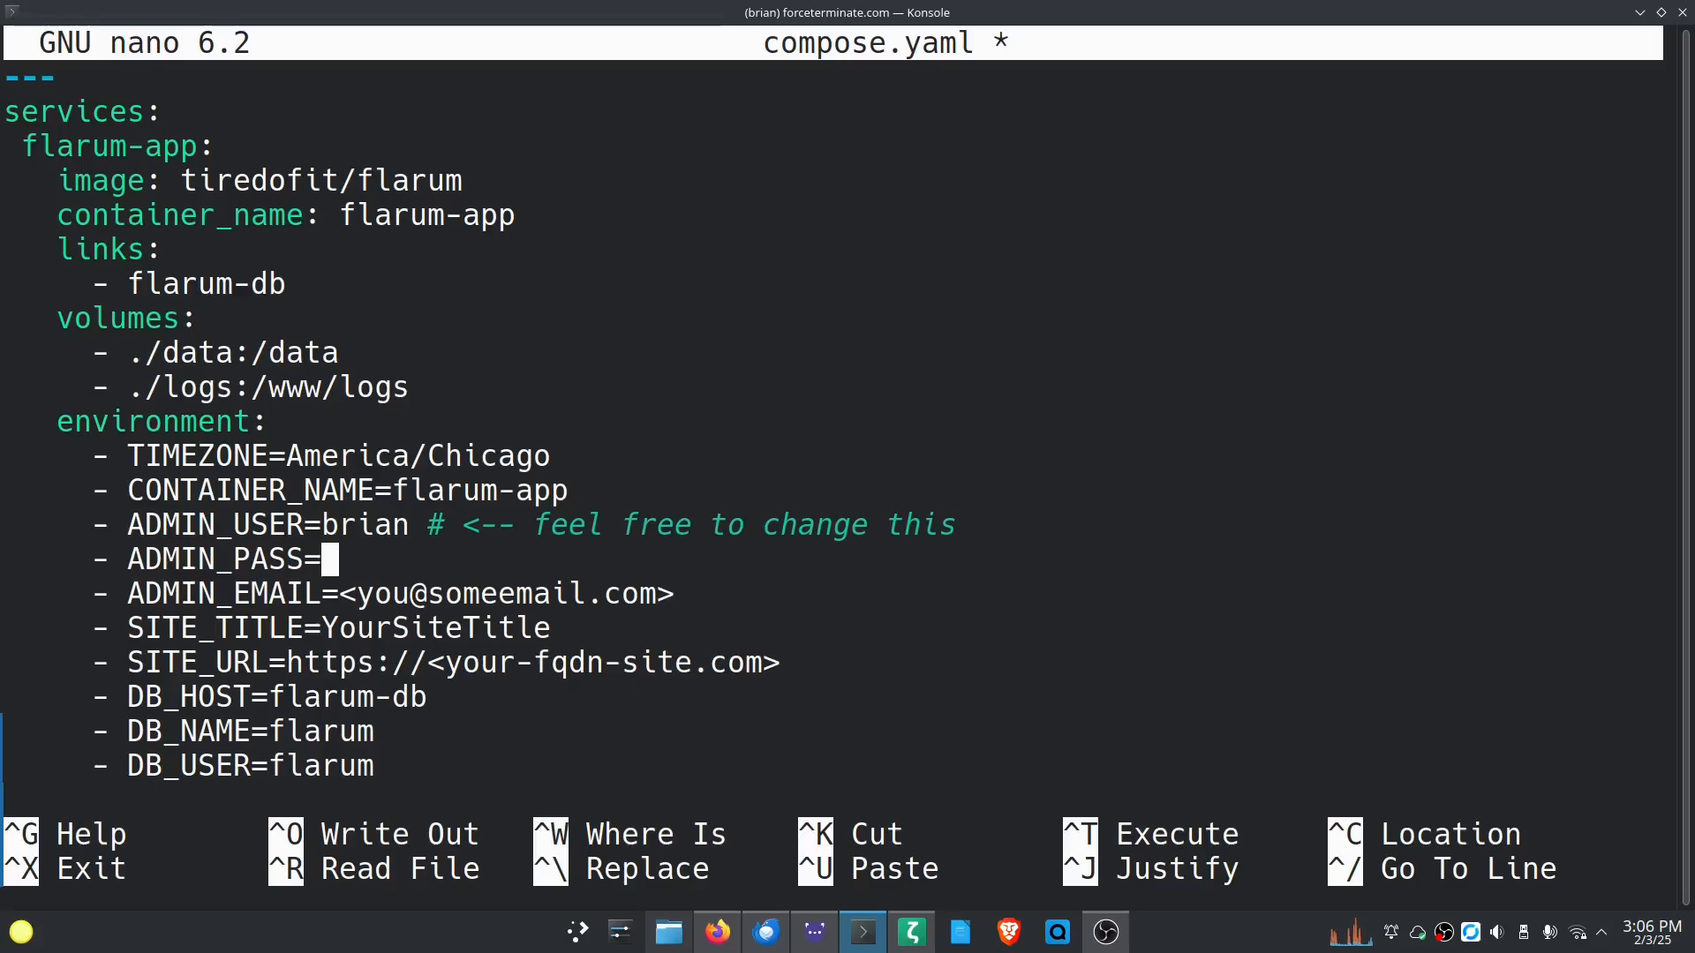
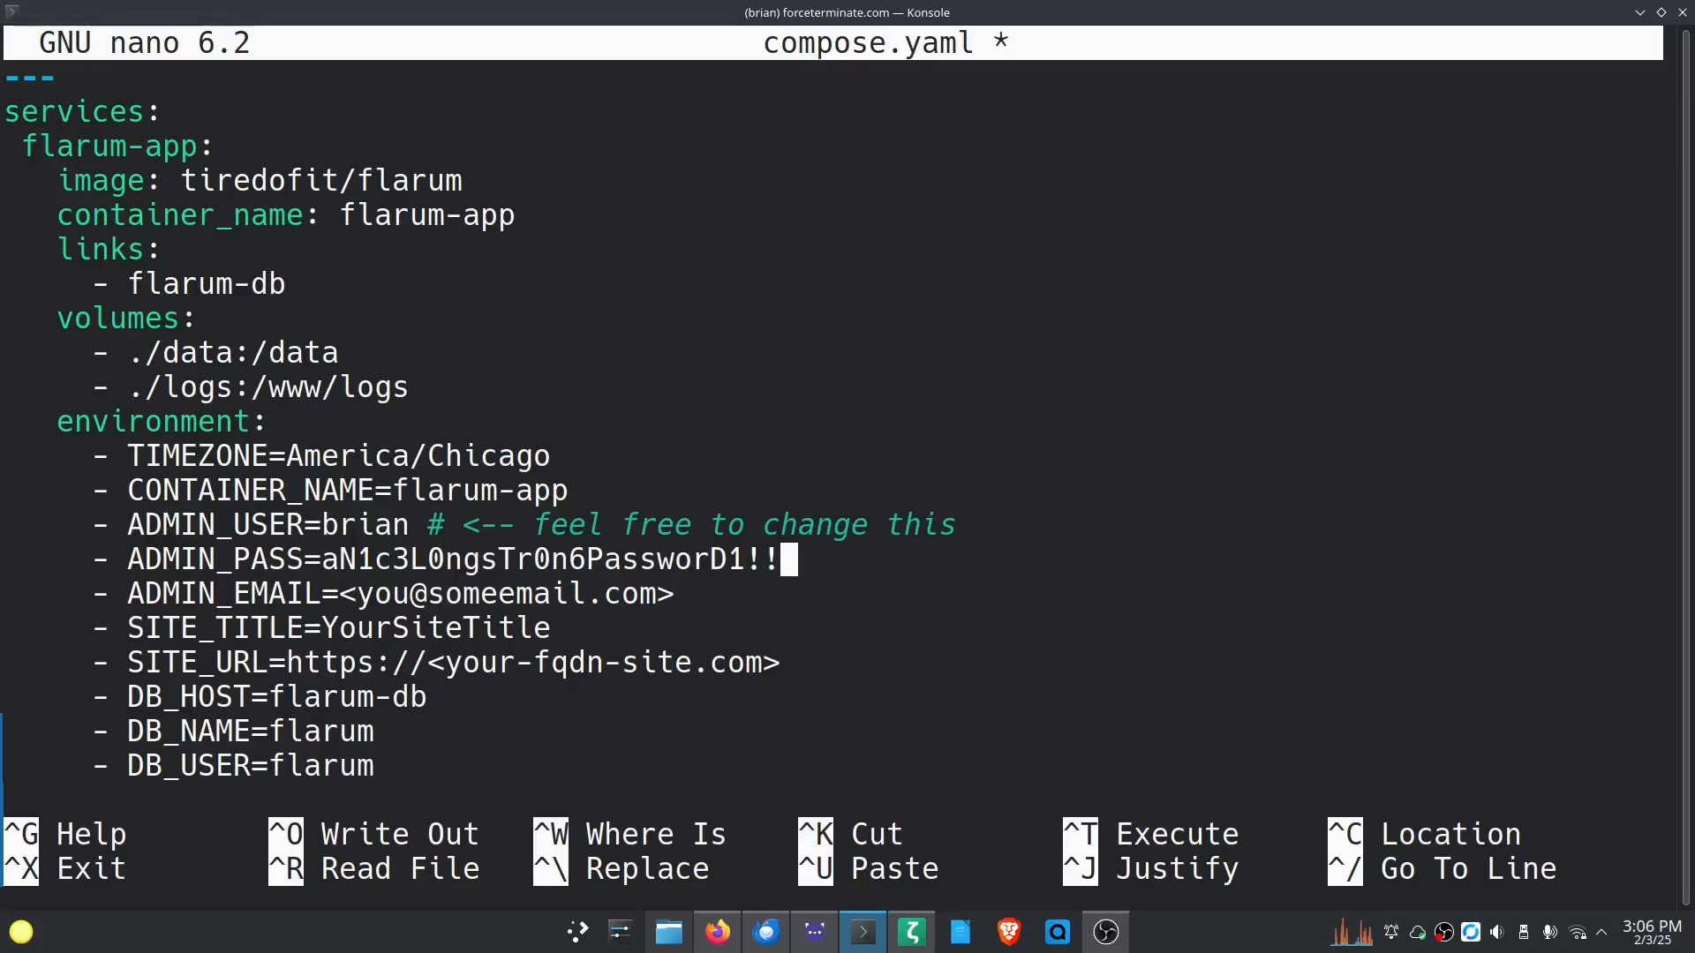
{"action": "key", "text": "Left"}
{"action": "key", "text": "Left"}
{"action": "key", "text": "Left"}
{"action": "key", "text": "Left"}
{"action": "key", "text": "Left"}
{"action": "key", "text": "Left"}
{"action": "key", "text": "Left"}
{"action": "key", "text": "Left"}
{"action": "key", "text": "Left"}
{"action": "key", "text": "Left"}
{"action": "key", "text": "Left"}
{"action": "key", "text": "Left"}
{"action": "key", "text": "Left"}
{"action": "key", "text": "Left"}
{"action": "key", "text": "Left"}
{"action": "key", "text": "Left"}
{"action": "key", "text": "Left"}
{"action": "key", "text": "Left"}
{"action": "key", "text": "Left"}
{"action": "key", "text": "Left"}
{"action": "key", "text": "Left"}
{"action": "key", "text": "Left"}
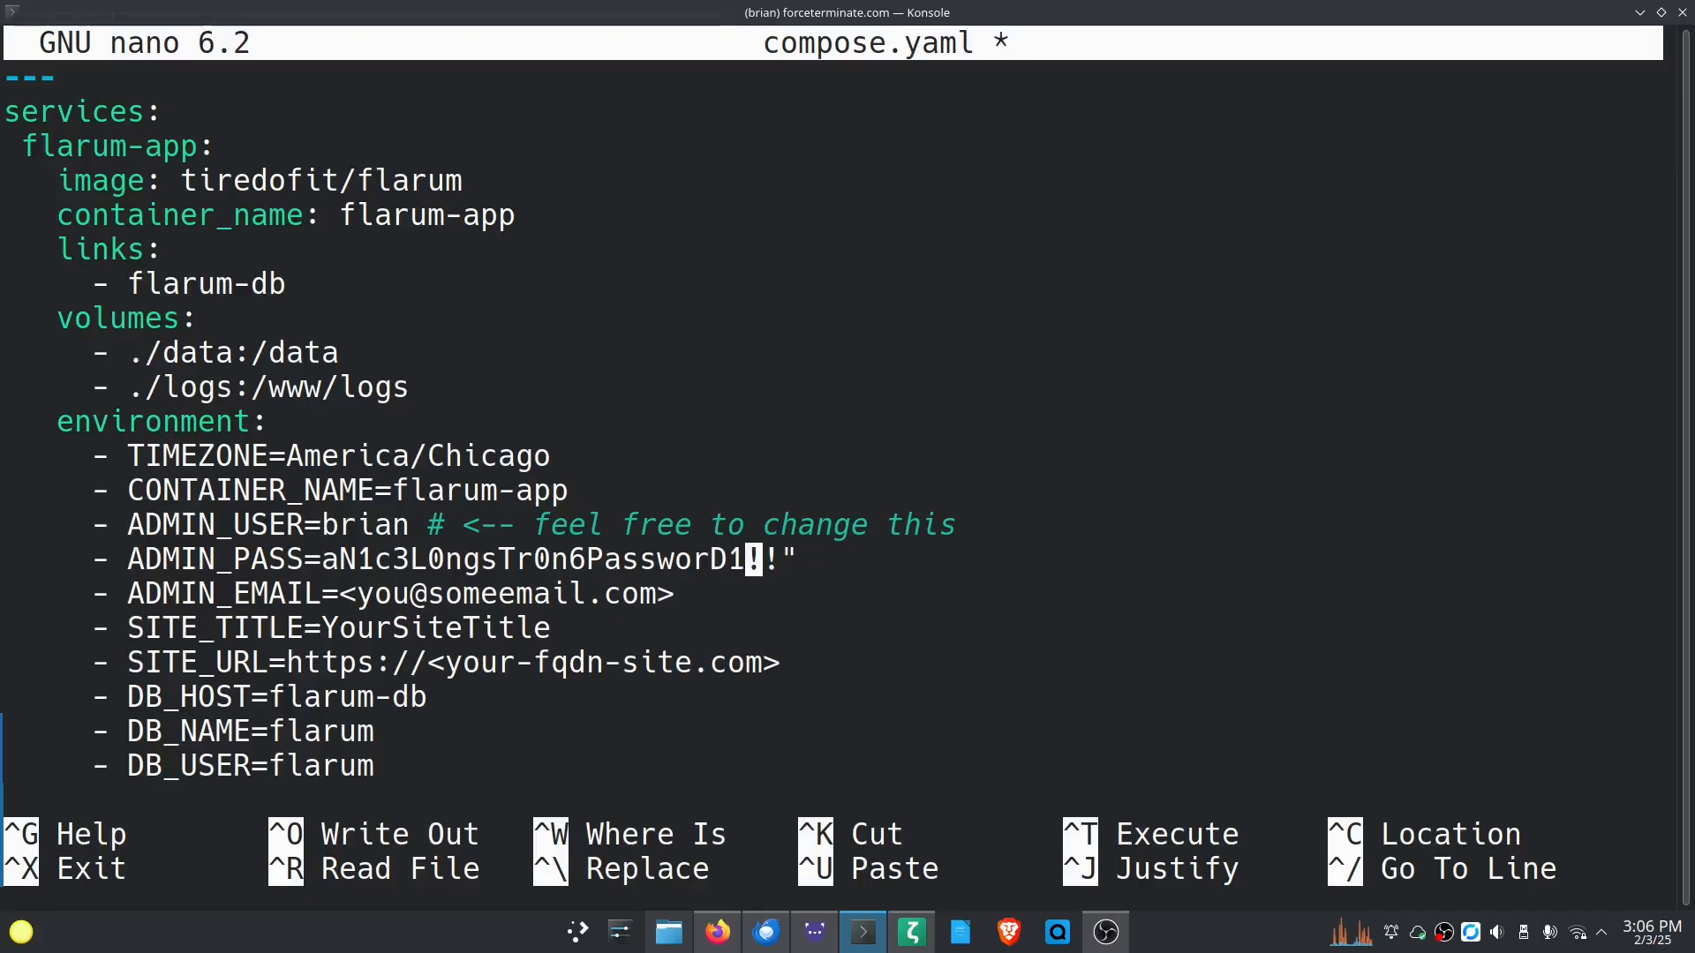
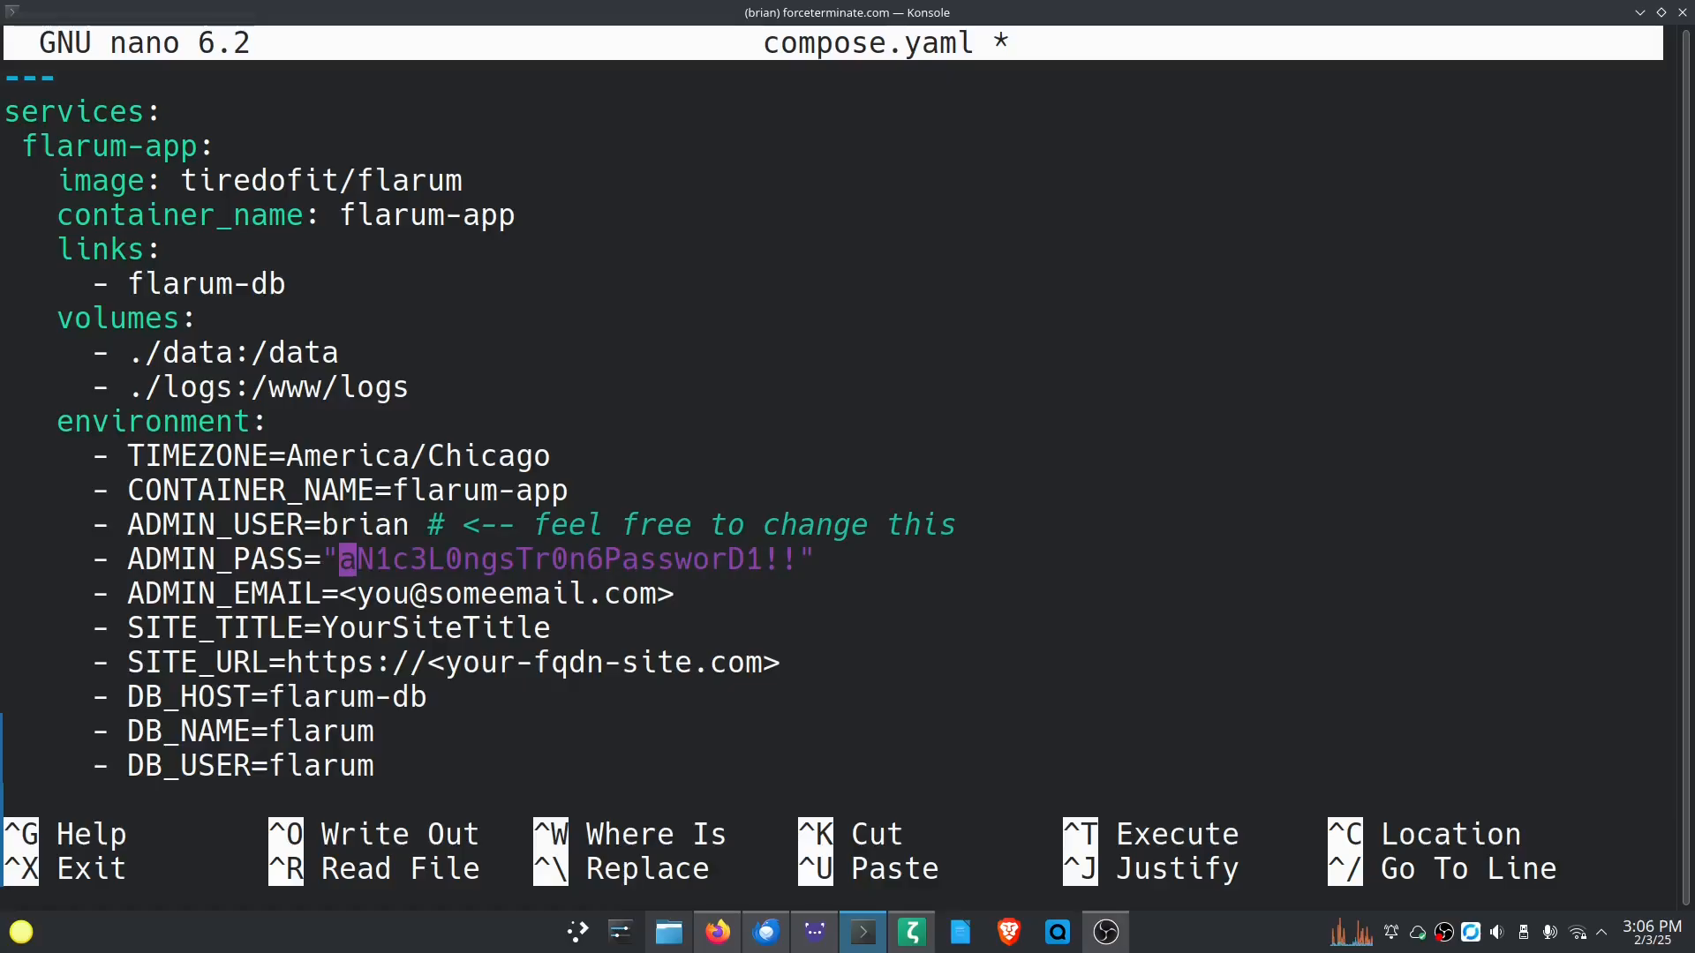
Begin deleting the ADMIN_EMAIL placeholder value.
{"action": "key", "text": "Down"}
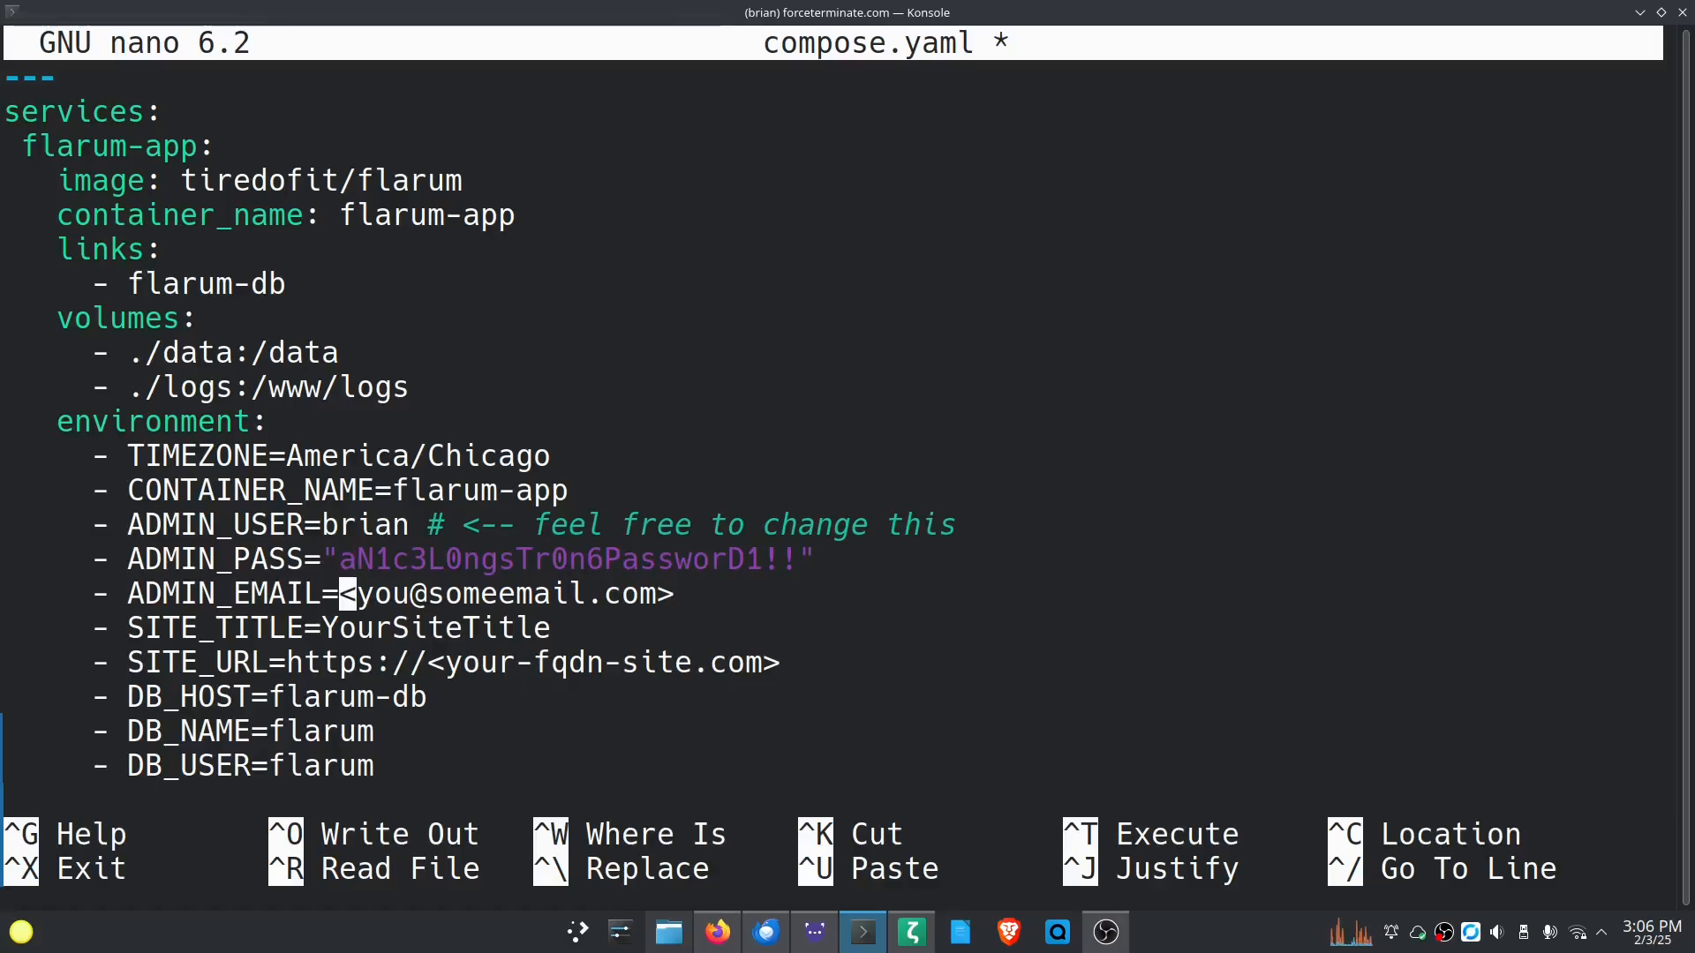
{"action": "key", "text": "Right"}
{"action": "key", "text": "Right"}
{"action": "key", "text": "Right"}
{"action": "key", "text": "Right"}
{"action": "key", "text": "Right"}
{"action": "key", "text": "Right"}
{"action": "key", "text": "Right"}
{"action": "key", "text": "Right"}
{"action": "key", "text": "Right"}
{"action": "key", "text": "Right"}
{"action": "key", "text": "Right"}
{"action": "key", "text": "Right"}
{"action": "key", "text": "Right"}
{"action": "key", "text": "Right"}
{"action": "key", "text": "Right"}
{"action": "key", "text": "Right"}
{"action": "key", "text": "Right"}
{"action": "key", "text": "Right"}
{"action": "key", "text": "Right"}
{"action": "key", "text": "Right"}
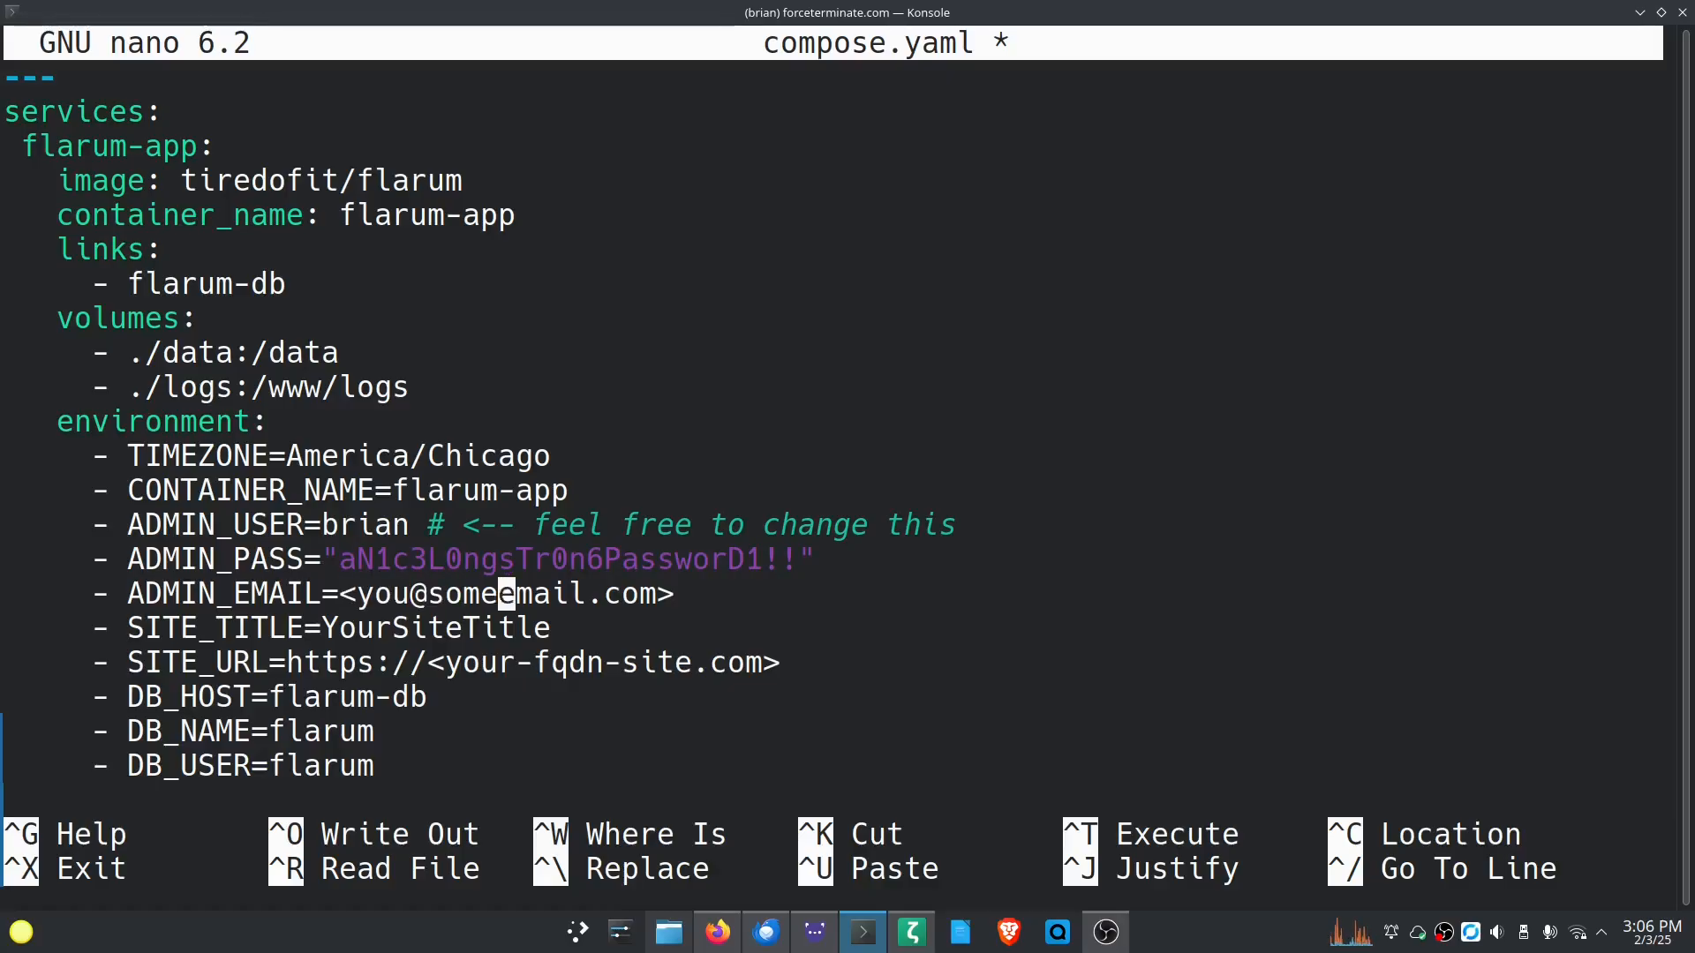
{"action": "key", "text": "Left"}
{"action": "key", "text": "BackSpace"}
{"action": "key", "text": "BackSpace"}
{"action": "key", "text": "BackSpace"}
{"action": "key", "text": "BackSpace"}
{"action": "key", "text": "BackSpace"}
{"action": "key", "text": "BackSpace"}
{"action": "key", "text": "BackSpace"}
{"action": "key", "text": "BackSpace"}
{"action": "key", "text": "BackSpace"}
{"action": "key", "text": "BackSpace"}
{"action": "key", "text": "BackSpace"}
{"action": "key", "text": "BackSpace"}
{"action": "key", "text": "BackSpace"}
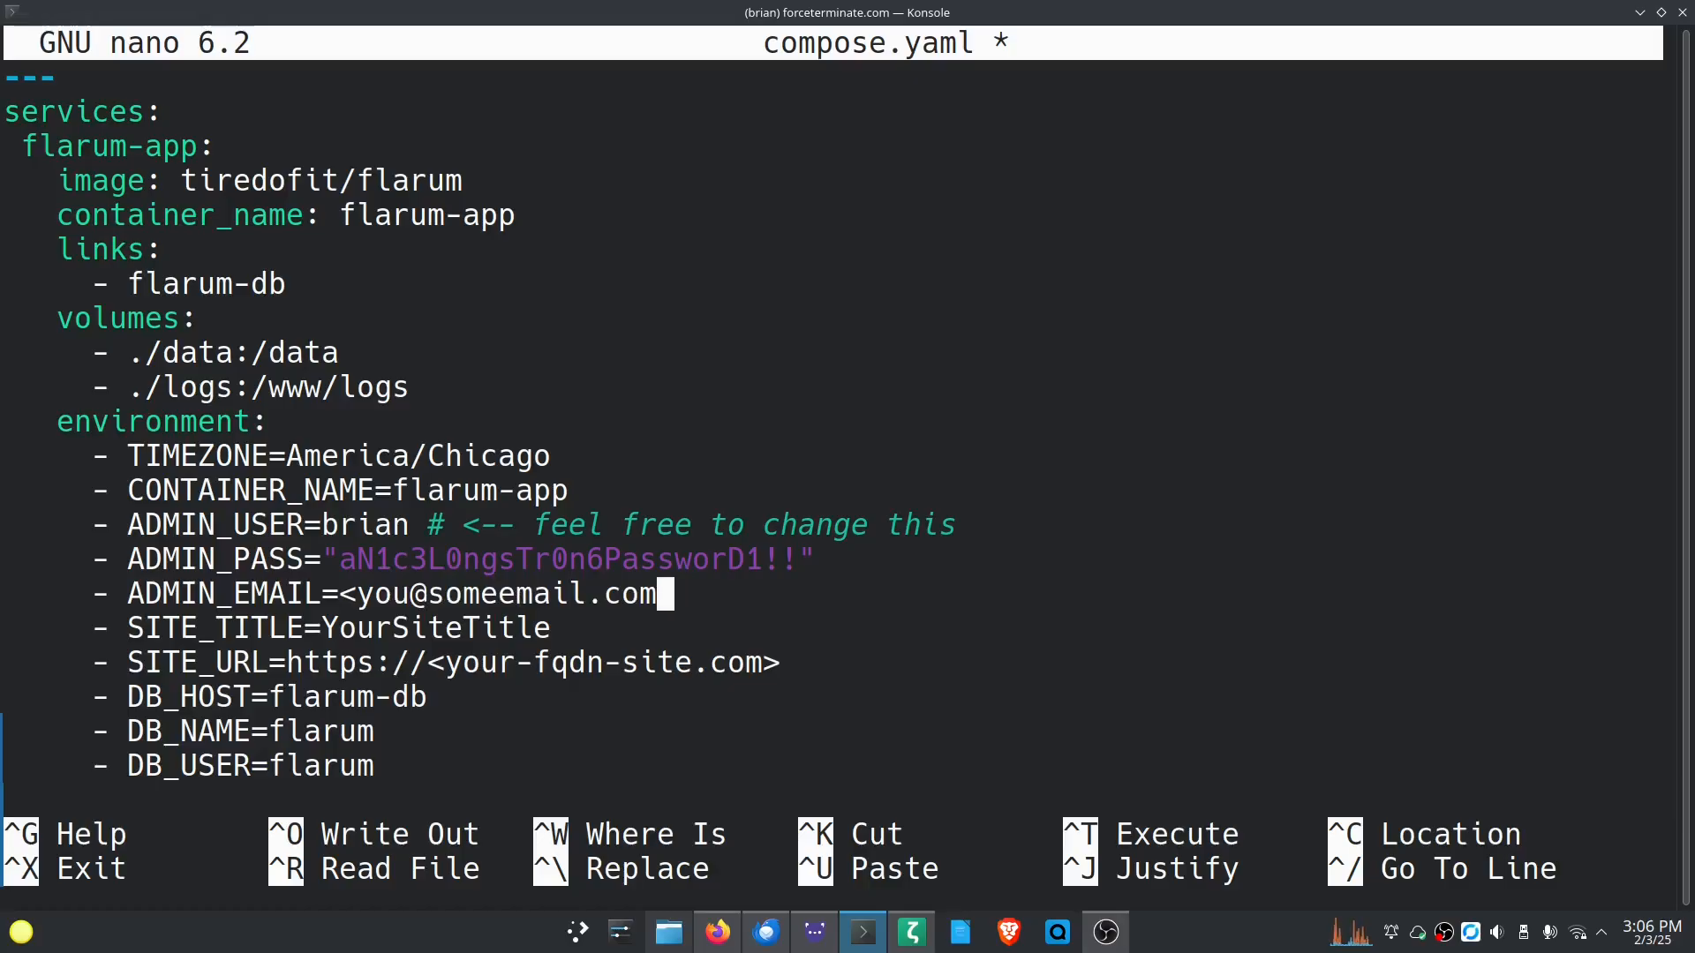
Fill ADMIN_EMAIL with the admin's e-mail address and set SITE_TITLE to LubbockLUG.
{"action": "key", "text": "BackSpace"}
{"action": "key", "text": "BackSpace"}
{"action": "key", "text": "BackSpace"}
{"action": "key", "text": "BackSpace"}
{"action": "key", "text": "BackSpace"}
{"action": "key", "text": "BackSpace"}
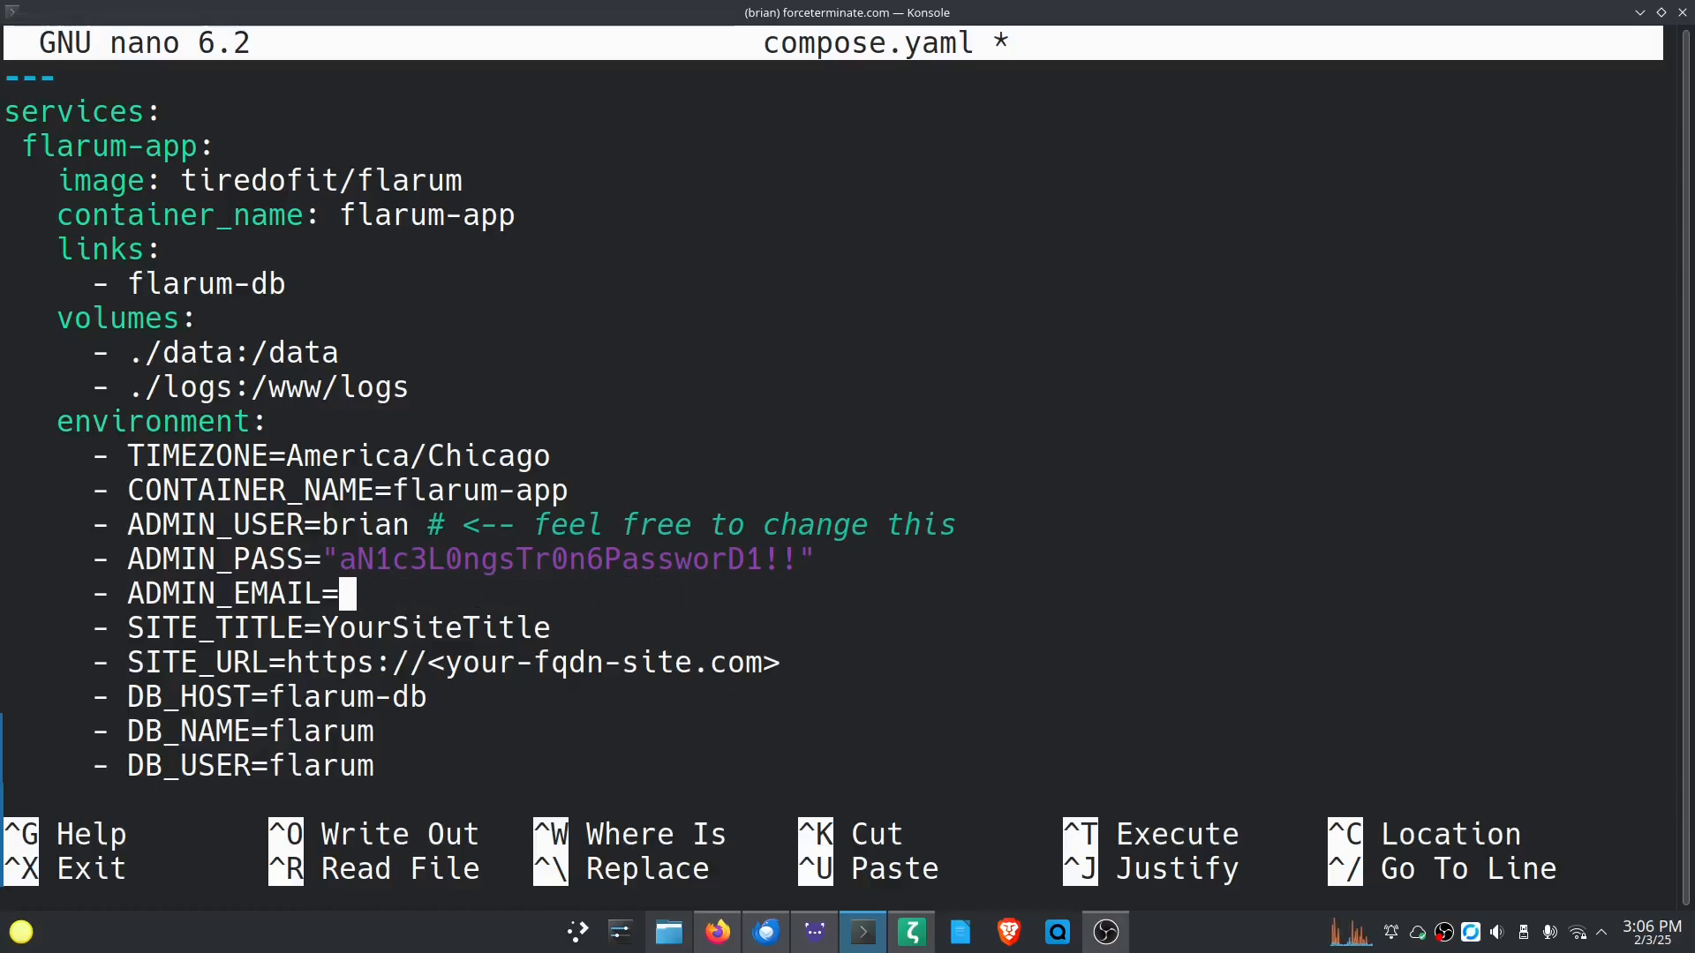
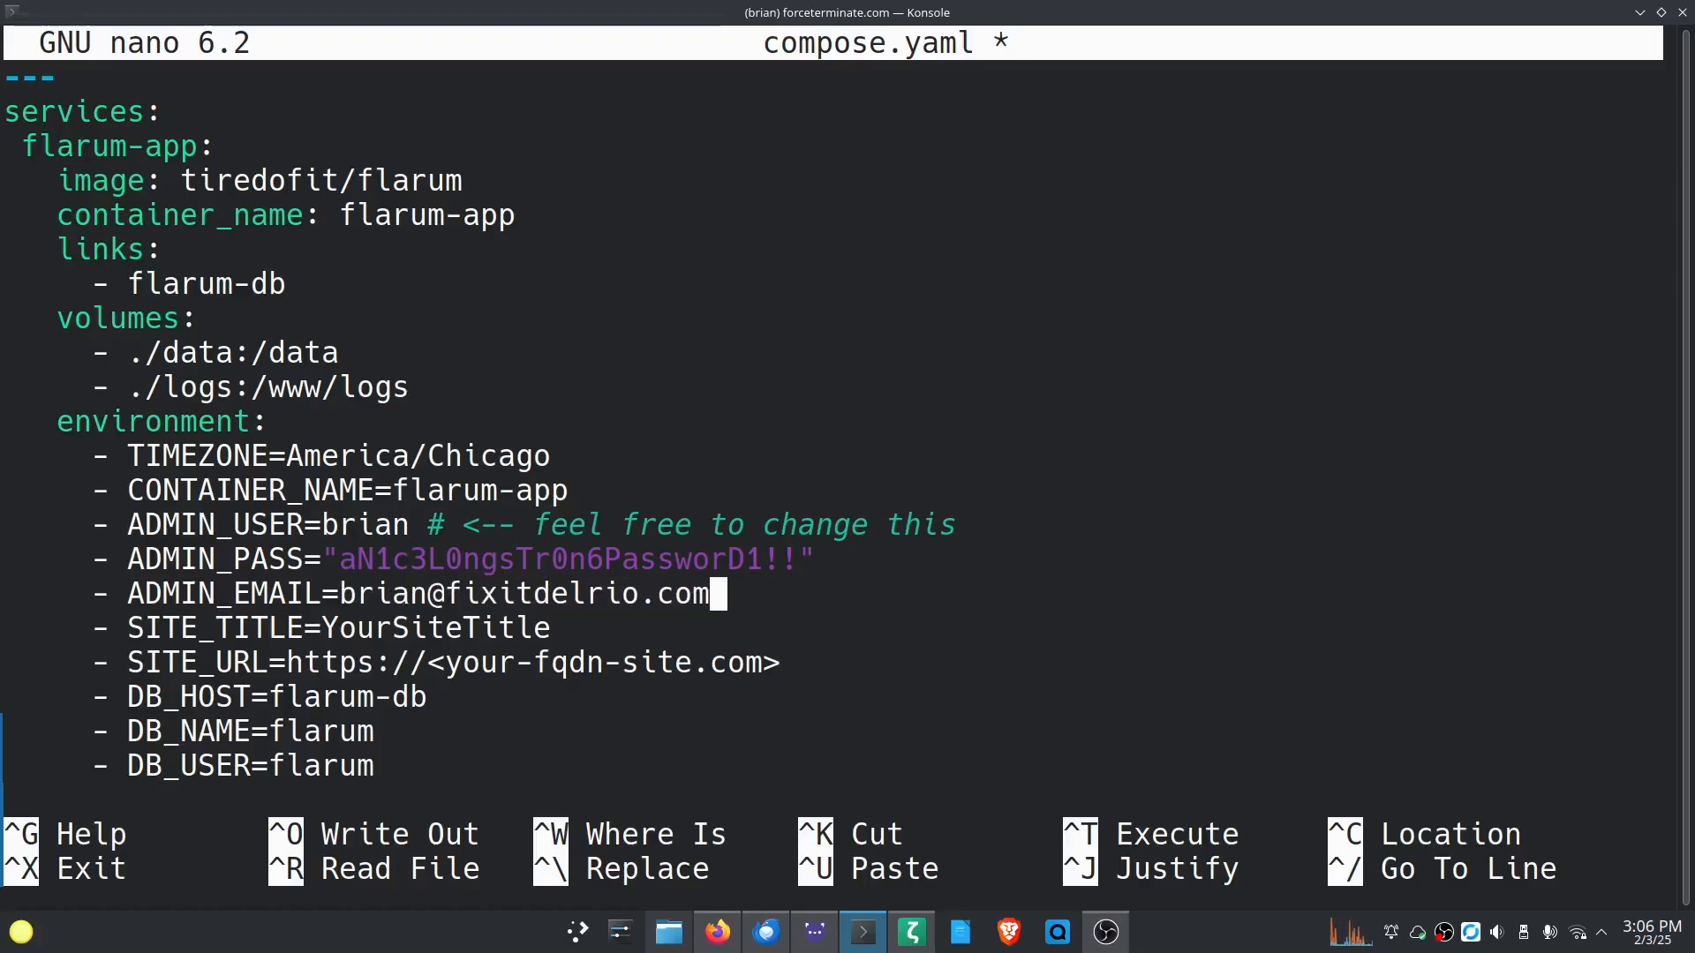
{"action": "key", "text": "Down"}
{"action": "key", "text": "BackSpace"}
{"action": "key", "text": "BackSpace"}
{"action": "key", "text": "BackSpace"}
{"action": "key", "text": "BackSpace"}
{"action": "key", "text": "BackSpace"}
{"action": "key", "text": "BackSpace"}
{"action": "key", "text": "BackSpace"}
{"action": "key", "text": "BackSpace"}
{"action": "key", "text": "BackSpace"}
{"action": "key", "text": "BackSpace"}
{"action": "key", "text": "BackSpace"}
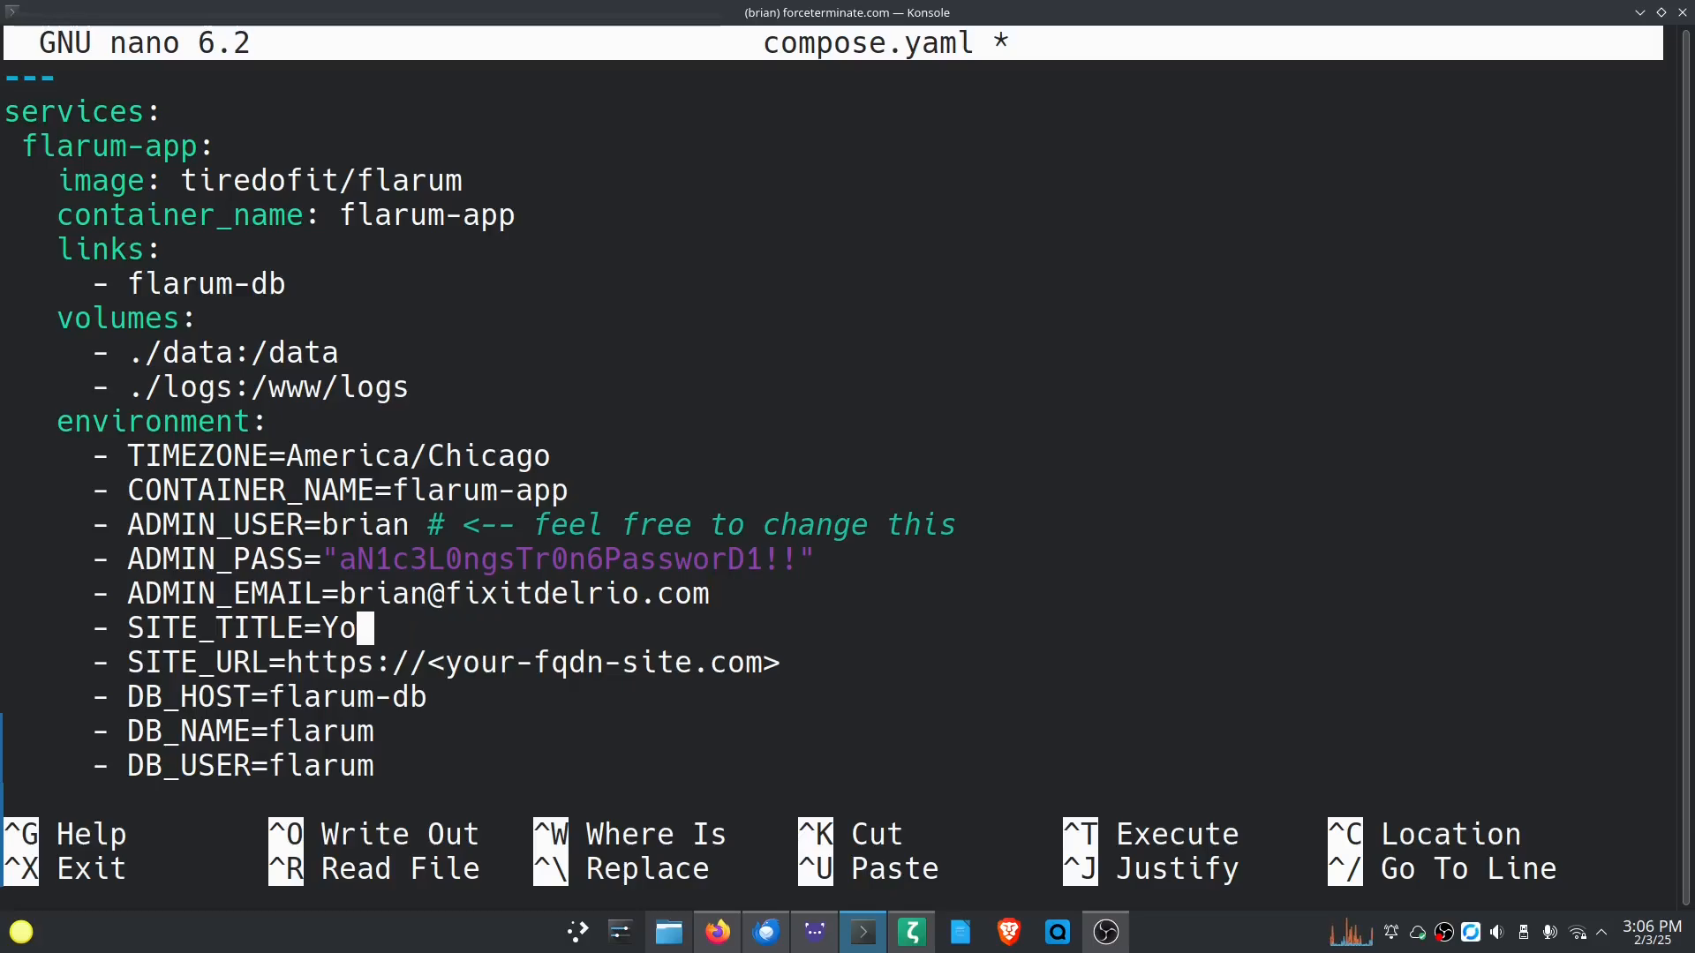
{"action": "key", "text": "BackSpace"}
{"action": "key", "text": "BackSpace"}
{"action": "type", "text": "LubbockLUG"}
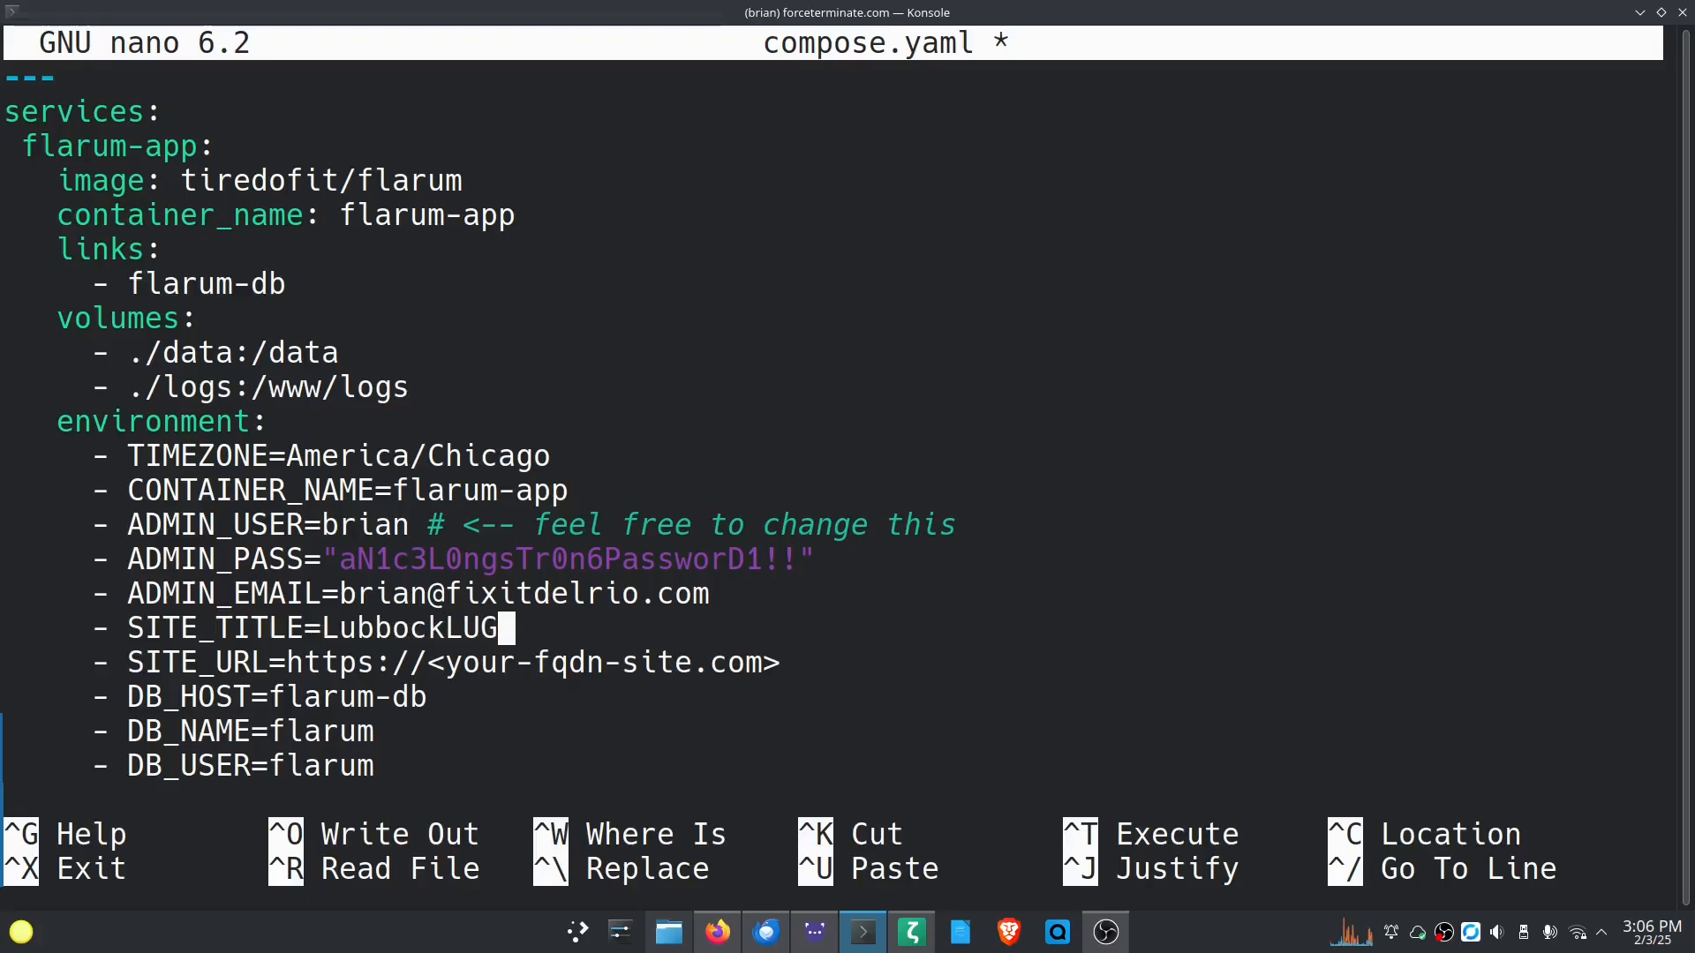
{"action": "key", "text": "Down"}
{"action": "key", "text": "Right"}
{"action": "key", "text": "Right"}
{"action": "key", "text": "Right"}
{"action": "key", "text": "Right"}
{"action": "key", "text": "Right"}
{"action": "key", "text": "Right"}
{"action": "key", "text": "Right"}
{"action": "key", "text": "Right"}
{"action": "key", "text": "Right"}
{"action": "key", "text": "Right"}
{"action": "key", "text": "Right"}
{"action": "key", "text": "Right"}
{"action": "key", "text": "Right"}
{"action": "key", "text": "Right"}
{"action": "key", "text": "Right"}
{"action": "key", "text": "Right"}
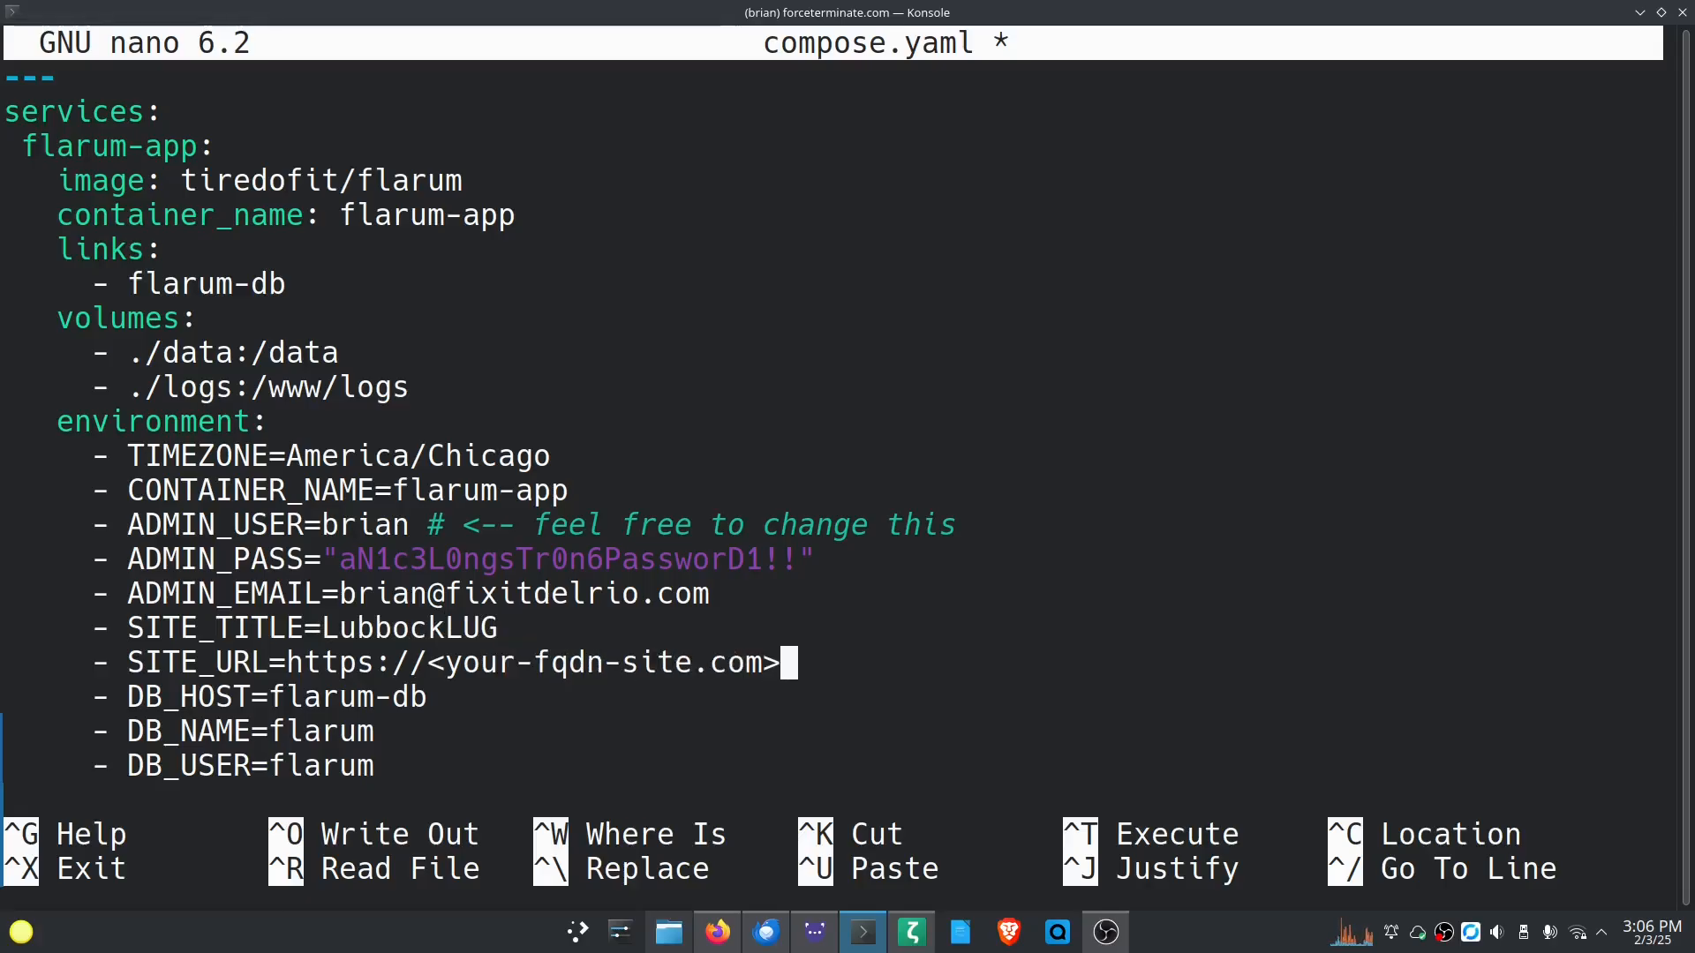
{"action": "key", "text": "BackSpace"}
{"action": "key", "text": "BackSpace"}
{"action": "key", "text": "BackSpace"}
{"action": "key", "text": "BackSpace"}
{"action": "key", "text": "BackSpace"}
{"action": "key", "text": "BackSpace"}
{"action": "key", "text": "BackSpace"}
{"action": "key", "text": "BackSpace"}
{"action": "key", "text": "BackSpace"}
{"action": "key", "text": "BackSpace"}
{"action": "key", "text": "BackSpace"}
{"action": "key", "text": "BackSpace"}
{"action": "key", "text": "BackSpace"}
{"action": "key", "text": "BackSpace"}
{"action": "key", "text": "BackSpace"}
{"action": "key", "text": "BackSpace"}
{"action": "key", "text": "BackSpace"}
{"action": "key", "text": "BackSpace"}
{"action": "key", "text": "BackSpace"}
{"action": "key", "text": "BackSpace"}
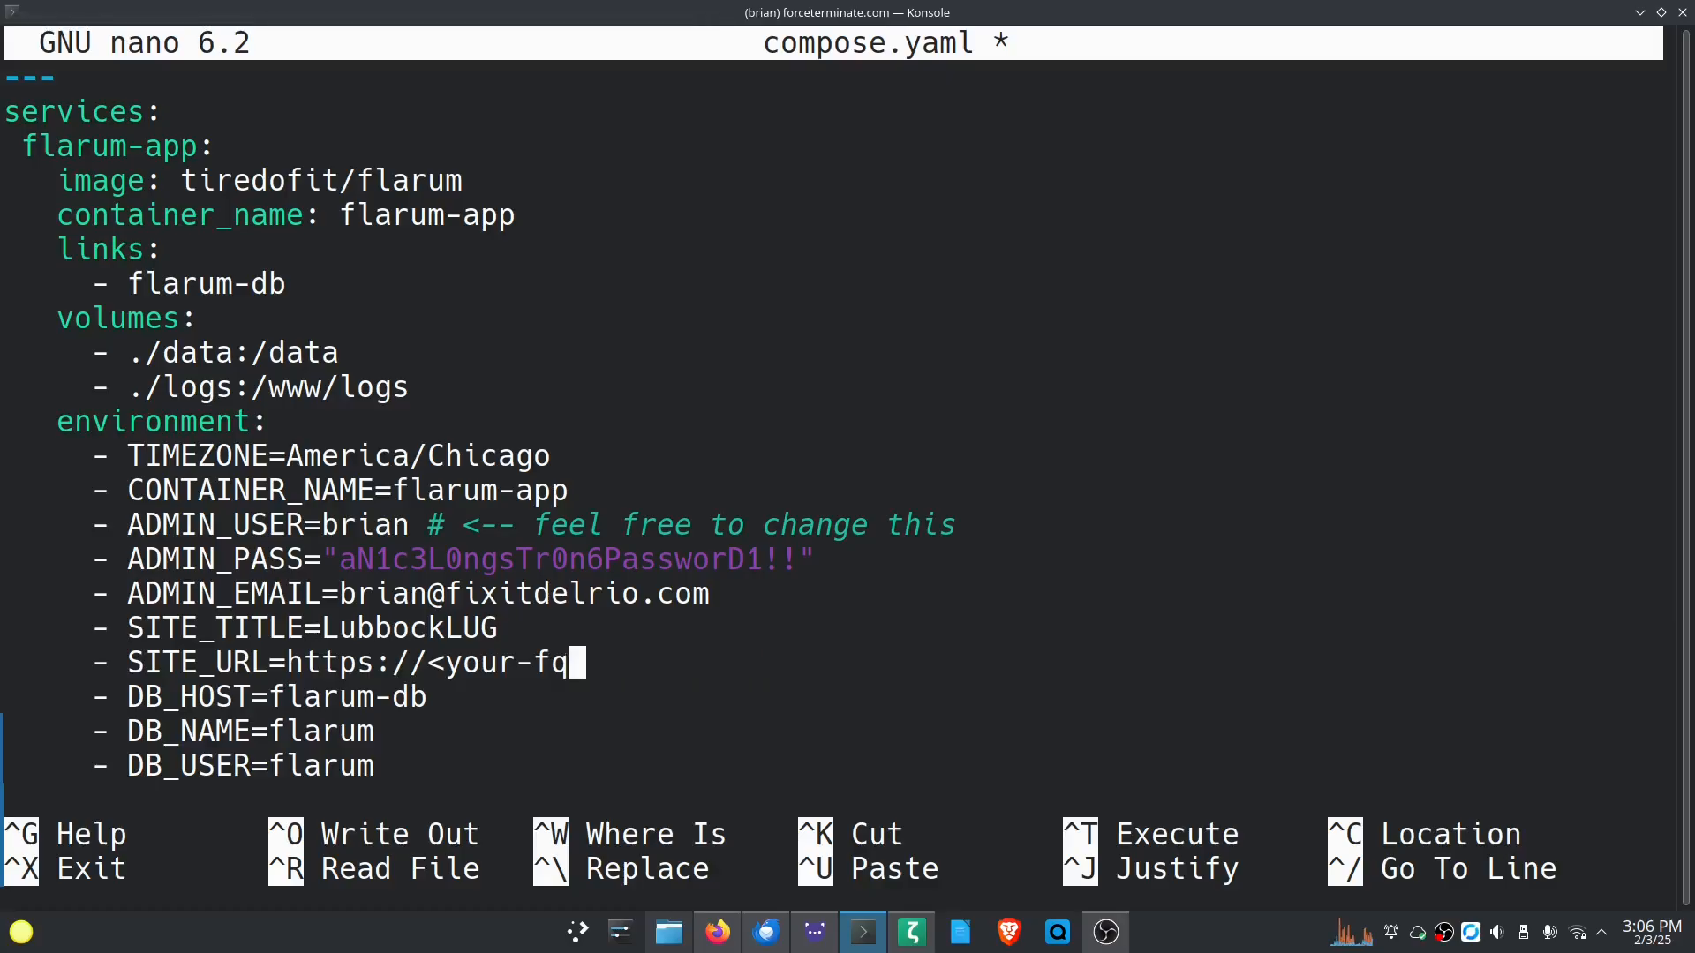
{"action": "type", "text": "community"}
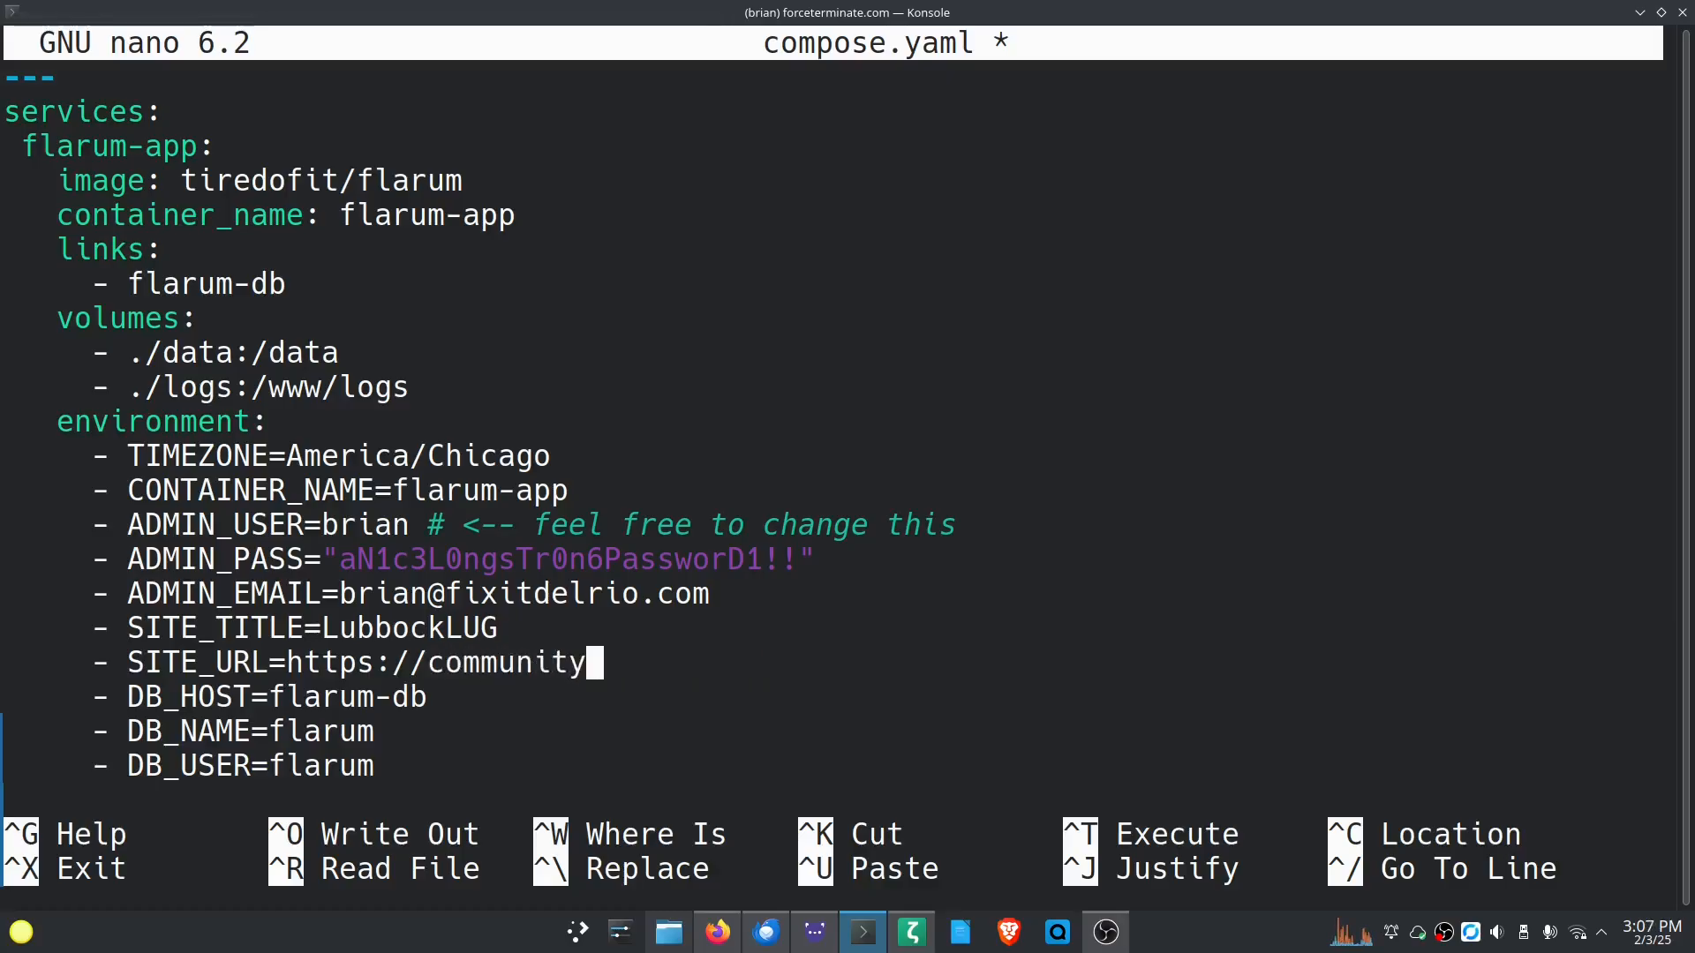
{"action": "type", "text": ".lubboc"}
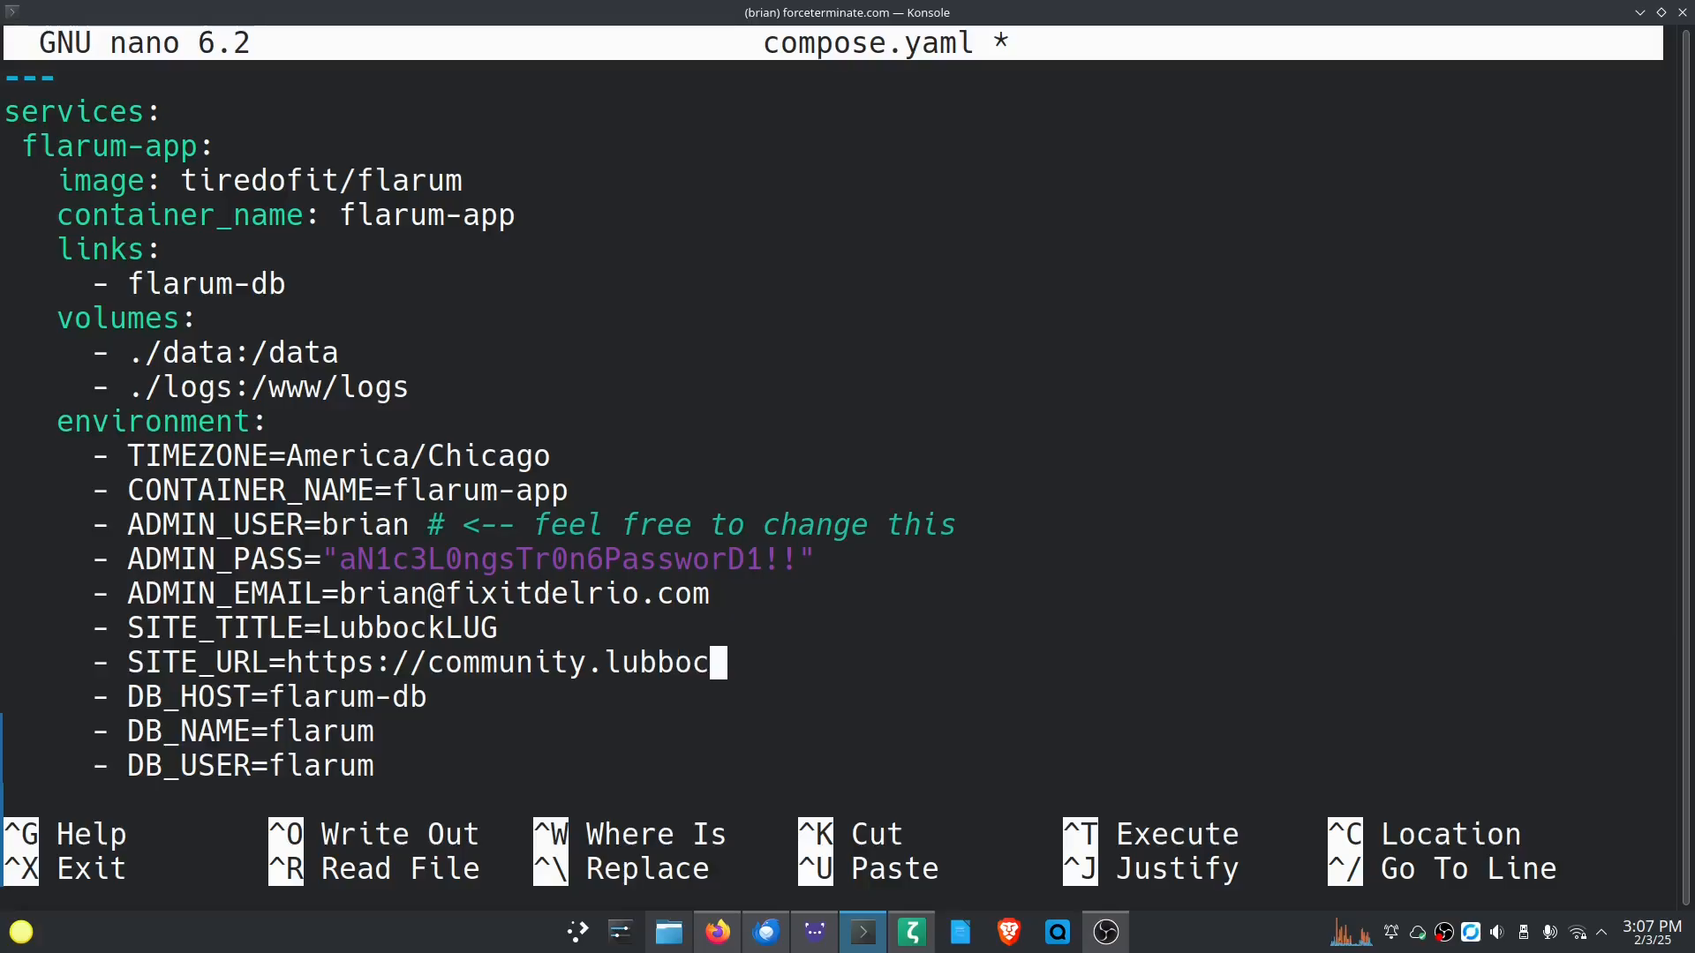
{"action": "type", "text": "klug.org"}
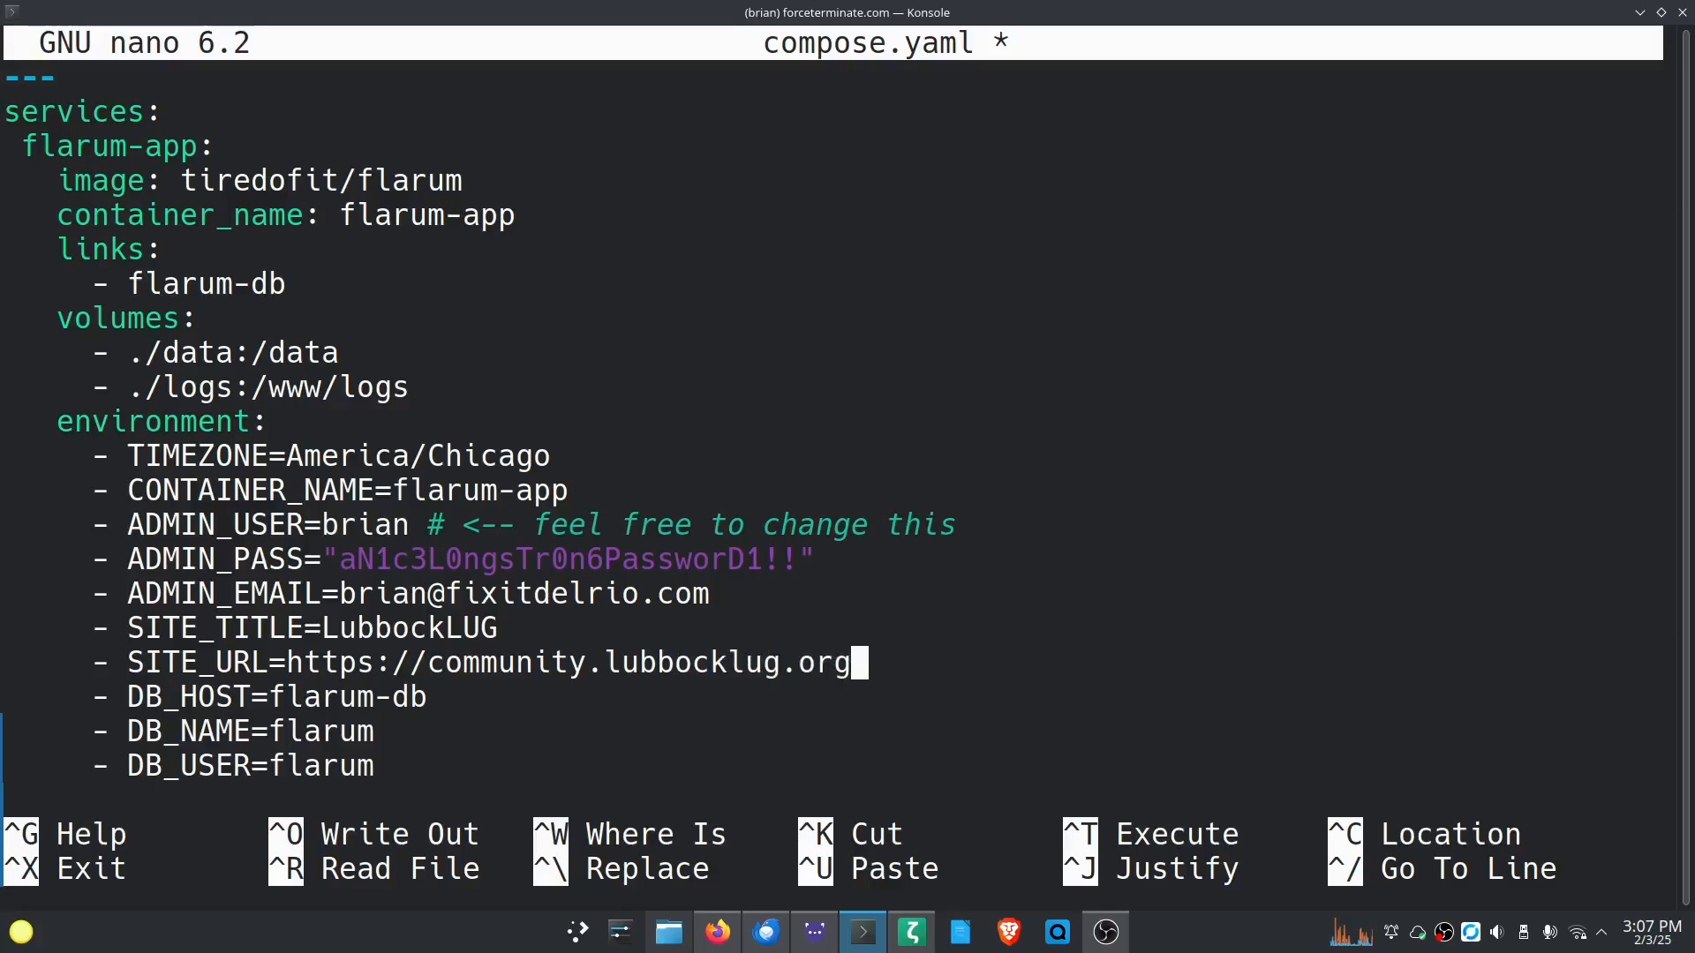
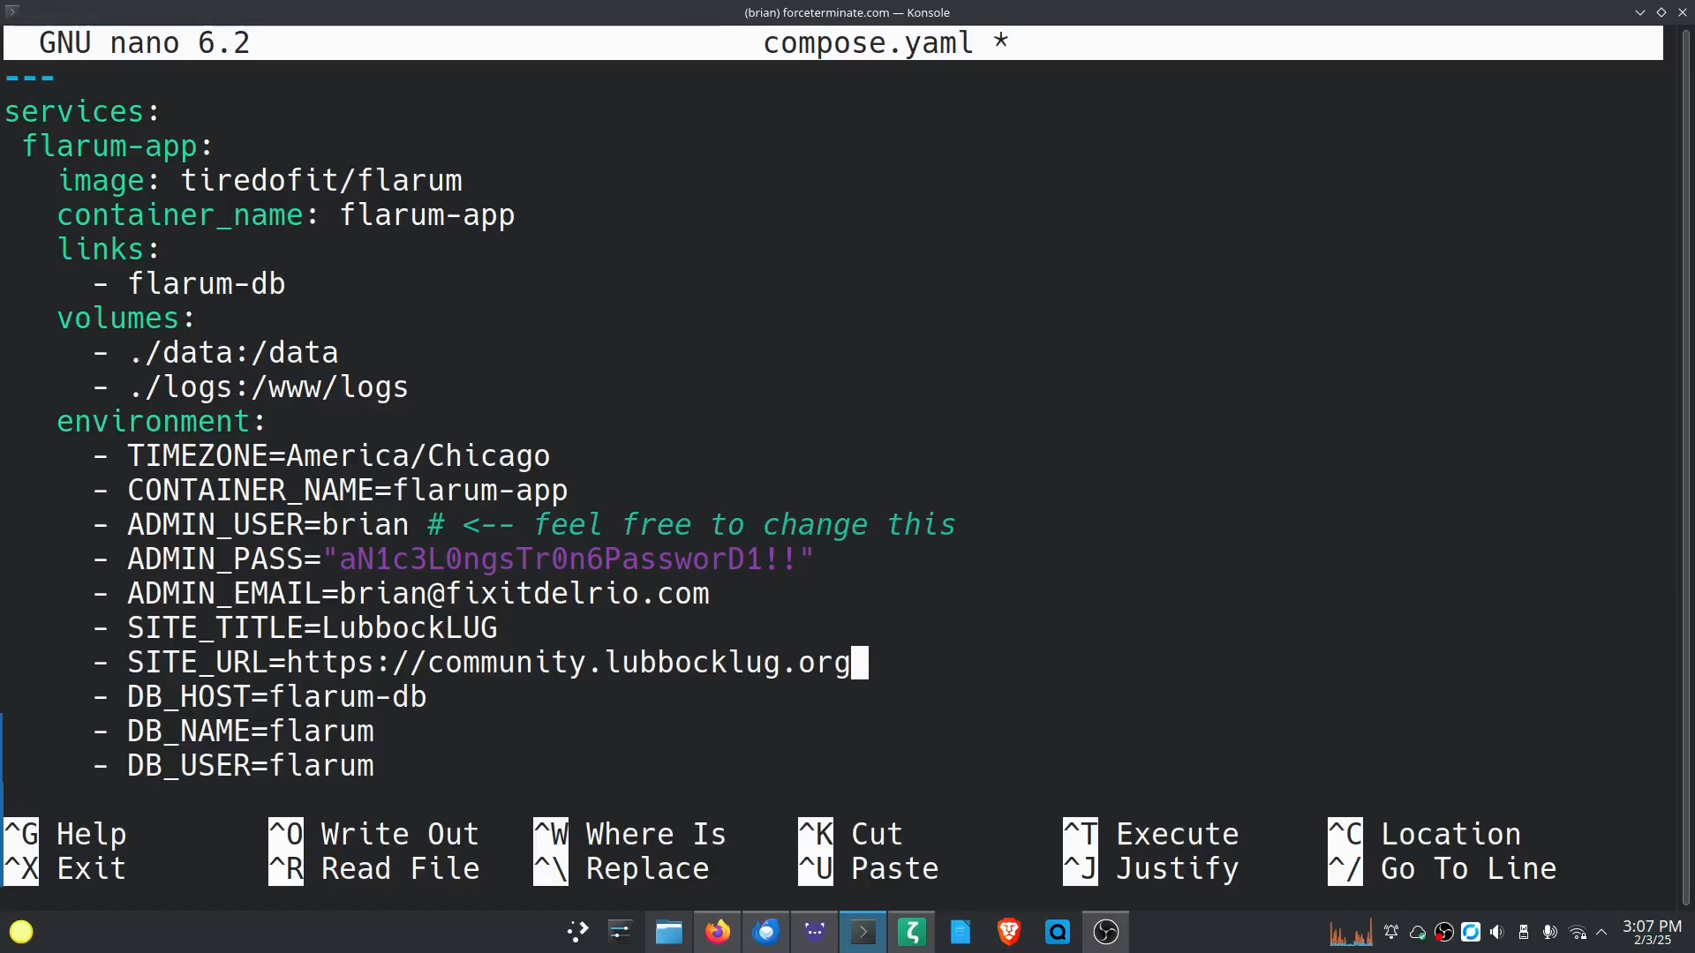
Paste a DB_PASS entry under DB_USER and erase its placeholder value.
{"action": "key", "text": "Down"}
{"action": "key", "text": "Down"}
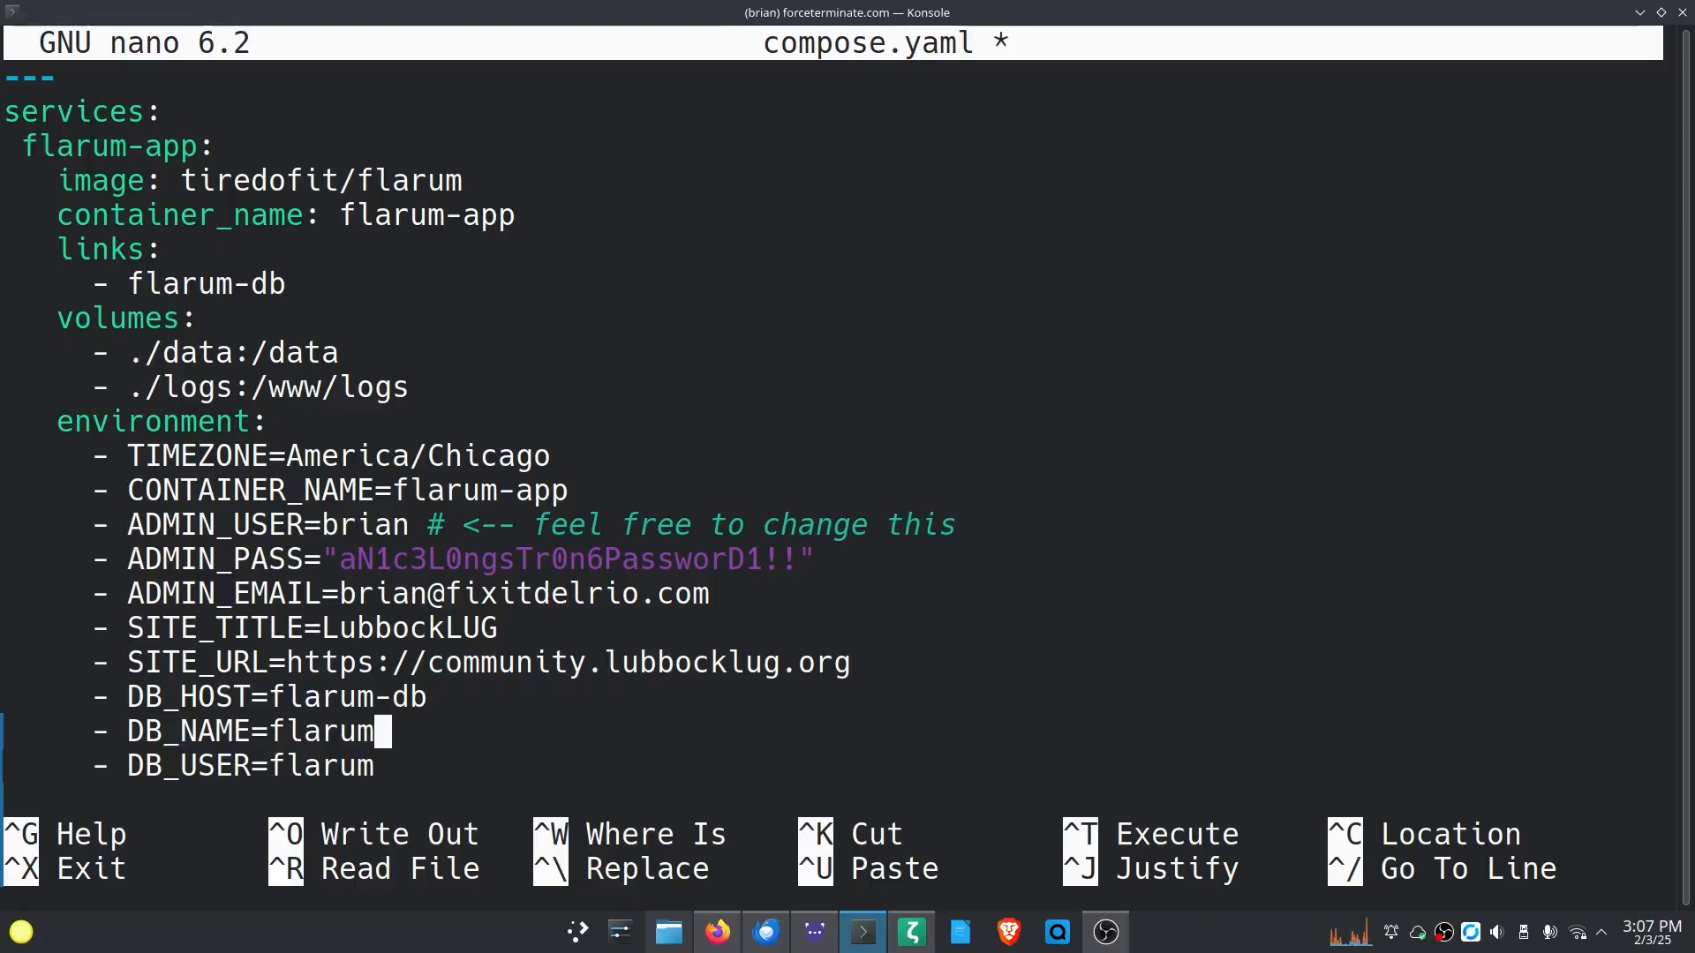
{"action": "key", "text": "Down"}
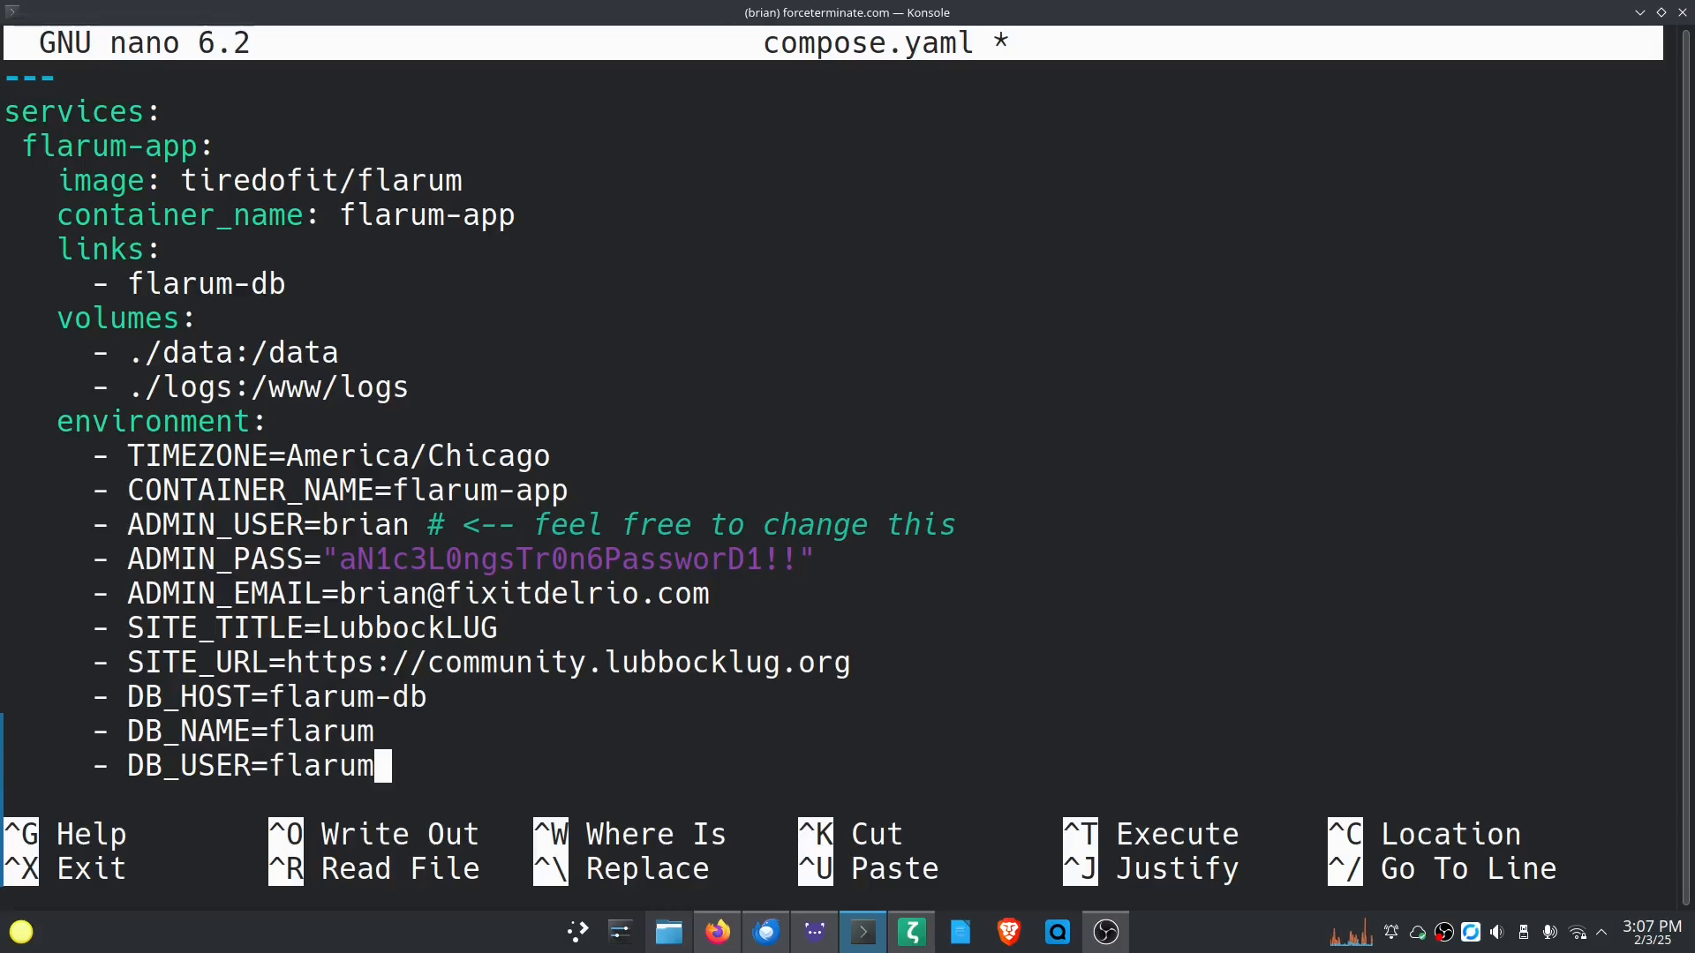
{"action": "key", "text": "ctrl+shift+v"}
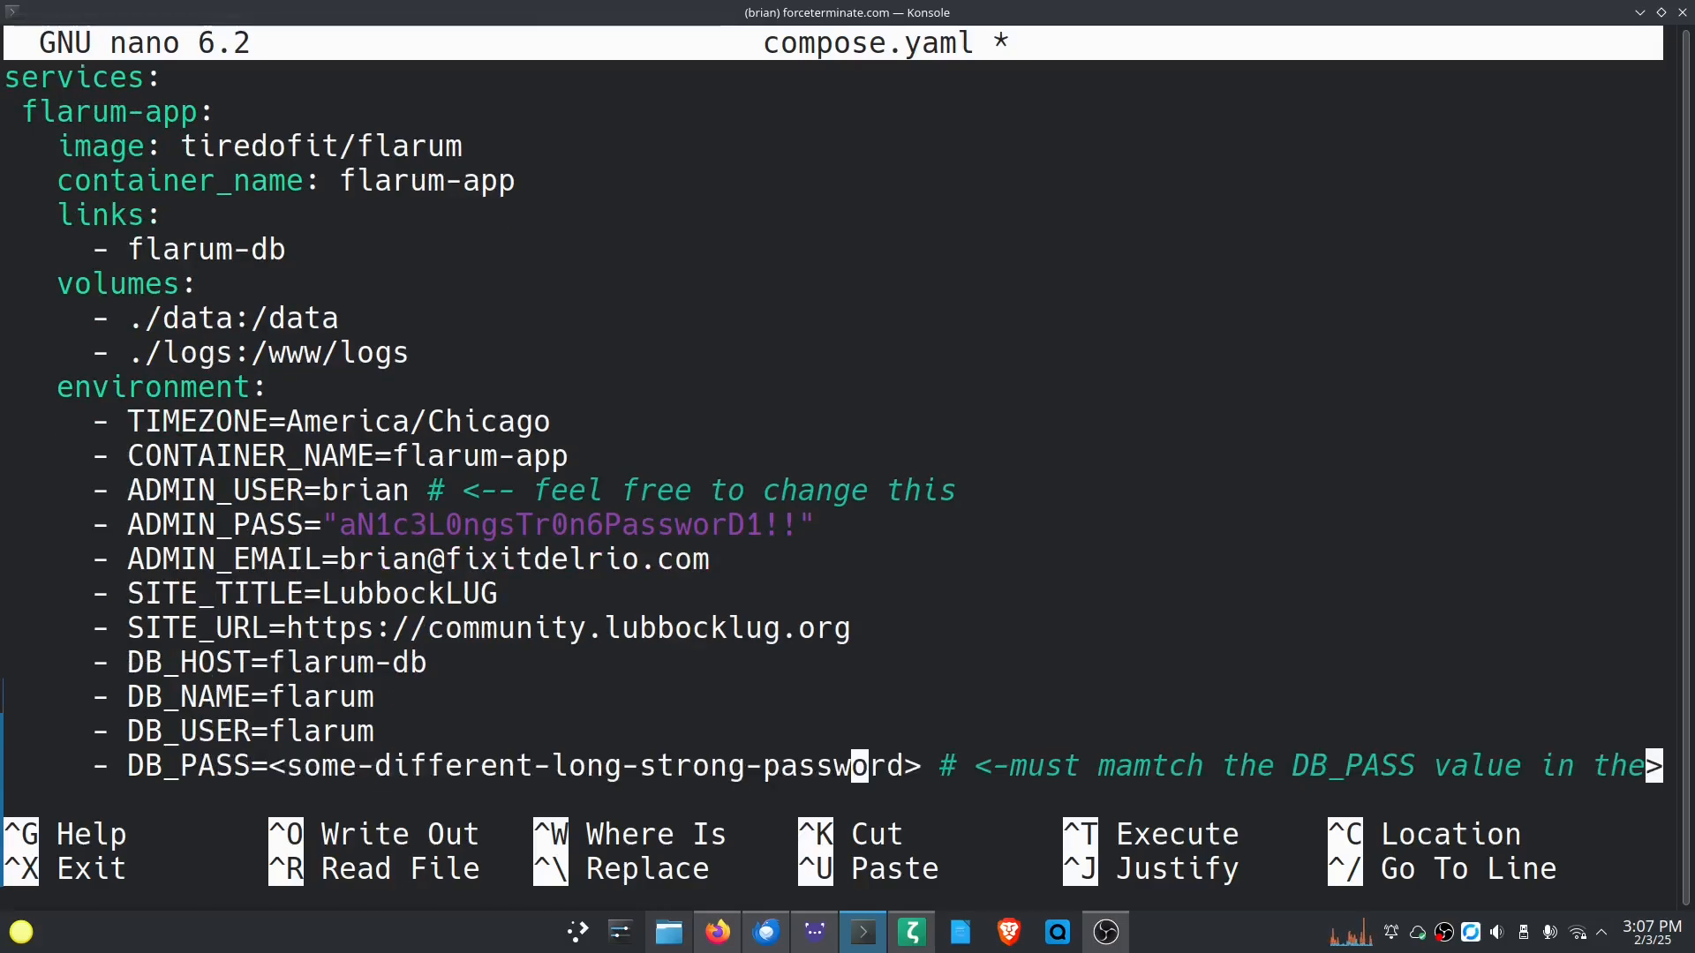
{"action": "key", "text": "Up"}
{"action": "key", "text": "Up"}
{"action": "key", "text": "Right"}
{"action": "key", "text": "Right"}
{"action": "key", "text": "Right"}
{"action": "key", "text": "Right"}
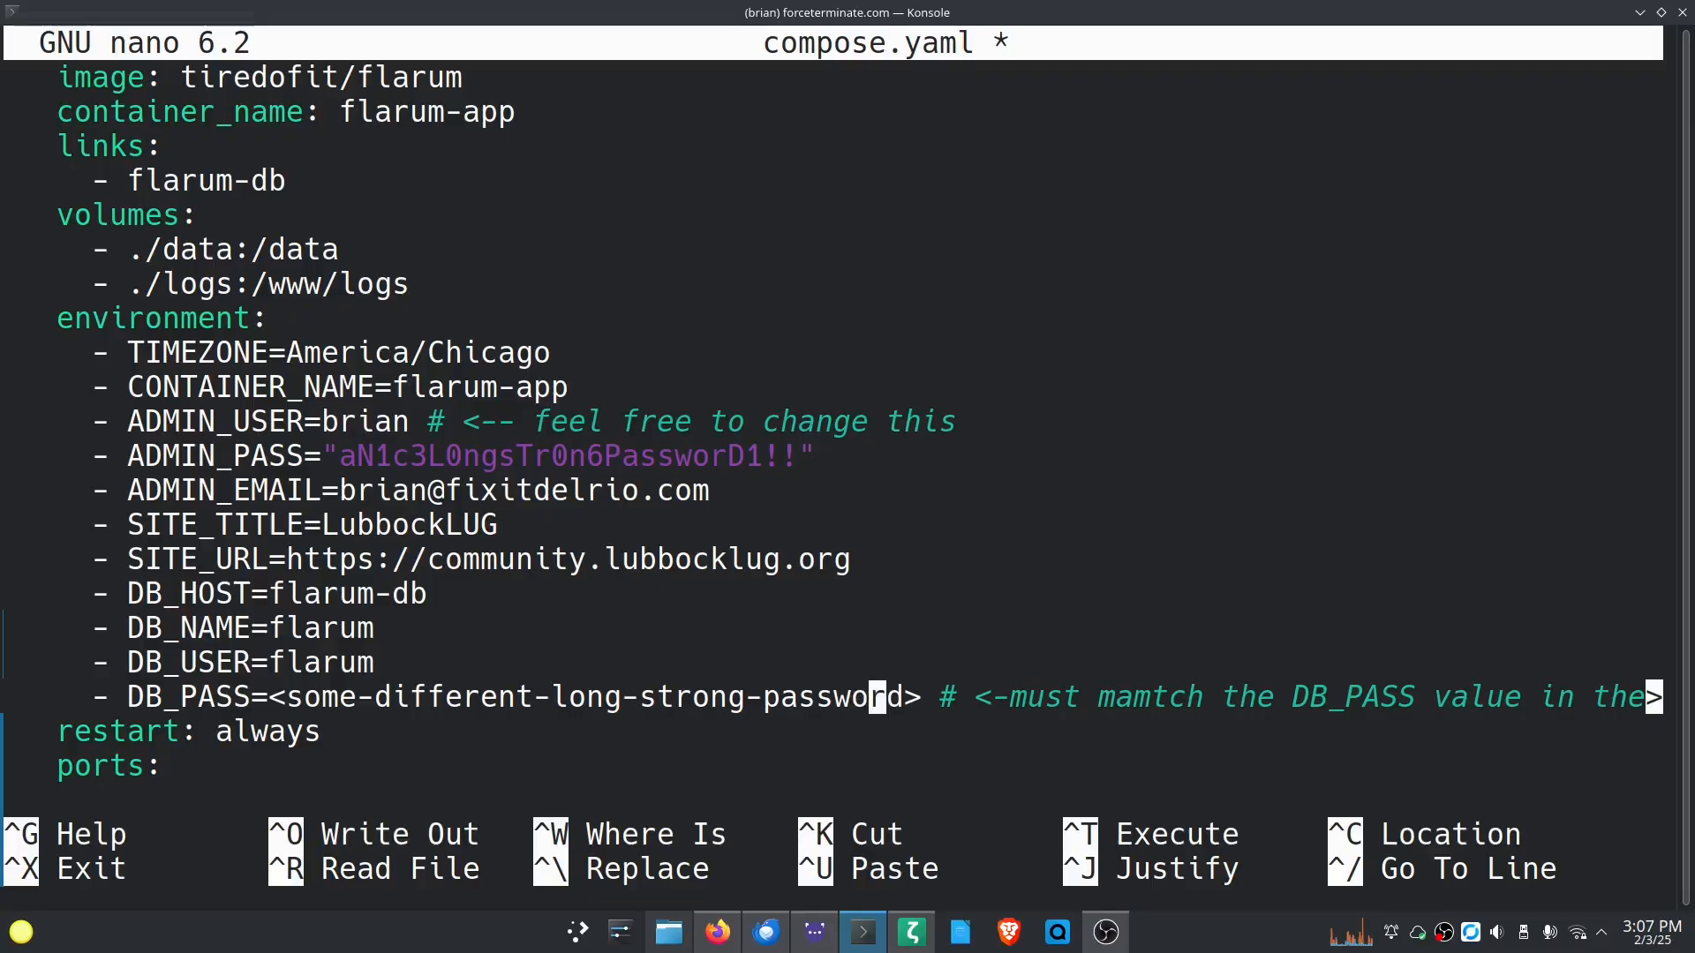
{"action": "key", "text": "BackSpace"}
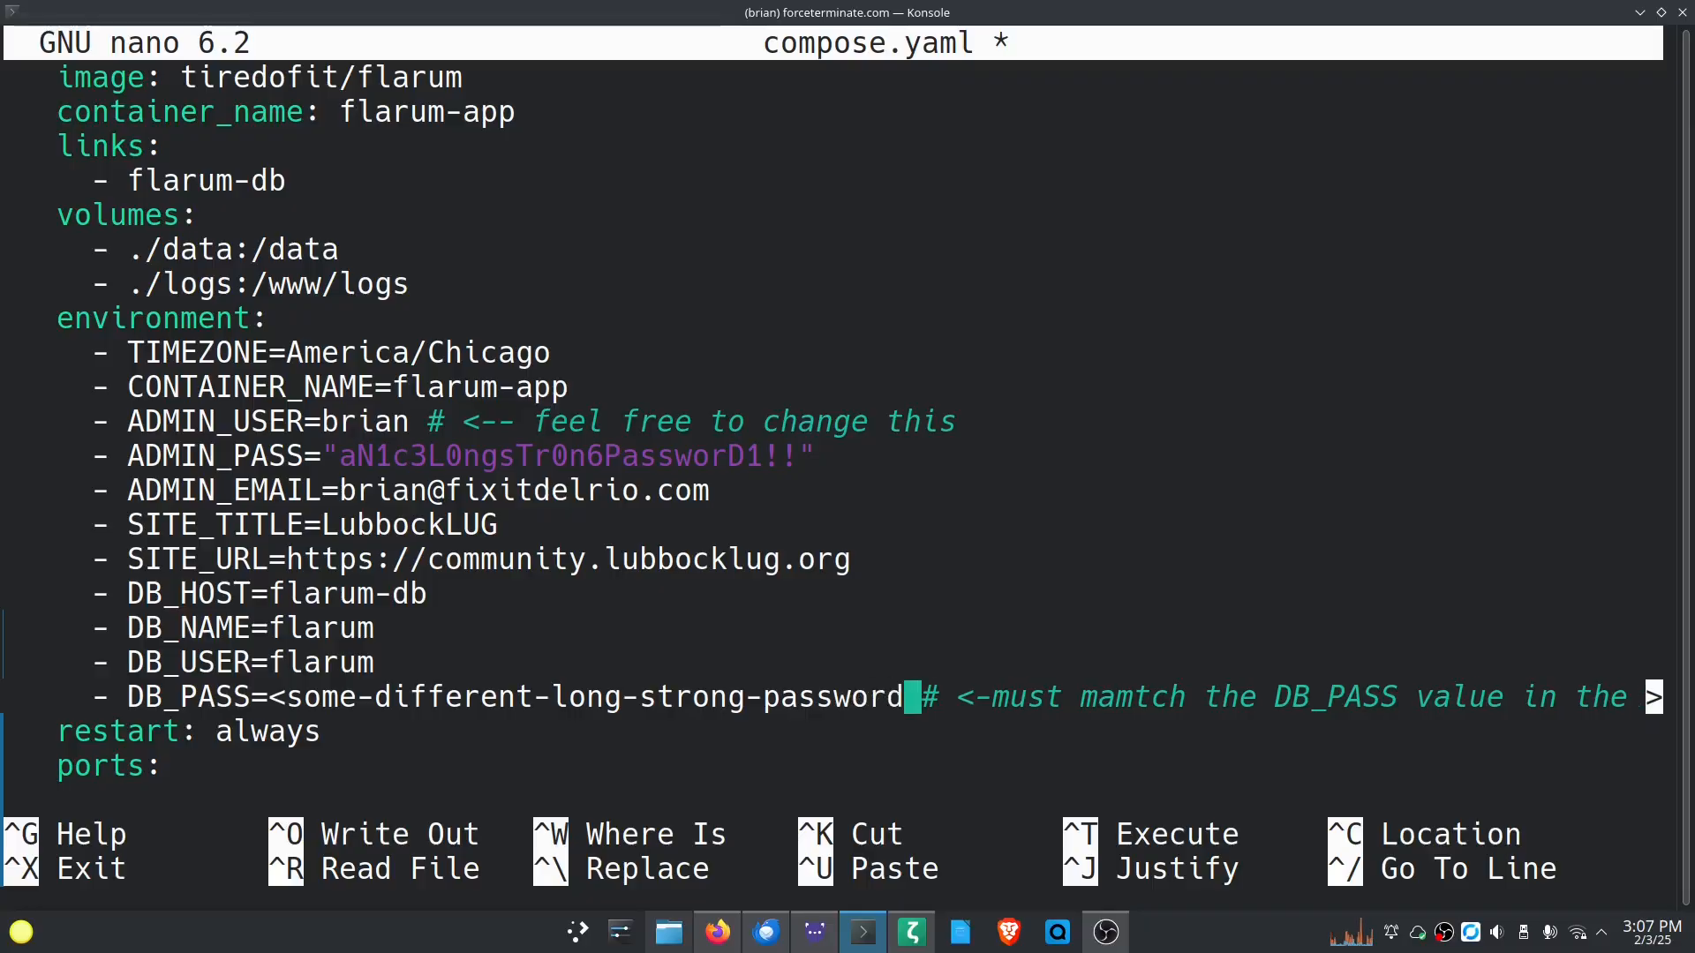
{"action": "key", "text": "BackSpace"}
{"action": "key", "text": "BackSpace"}
{"action": "key", "text": "BackSpace"}
{"action": "key", "text": "BackSpace"}
{"action": "key", "text": "BackSpace"}
{"action": "key", "text": "BackSpace"}
{"action": "key", "text": "BackSpace"}
{"action": "key", "text": "BackSpace"}
{"action": "key", "text": "BackSpace"}
{"action": "key", "text": "BackSpace"}
{"action": "key", "text": "BackSpace"}
{"action": "key", "text": "BackSpace"}
{"action": "key", "text": "BackSpace"}
{"action": "key", "text": "BackSpace"}
{"action": "key", "text": "BackSpace"}
{"action": "key", "text": "BackSpace"}
{"action": "key", "text": "BackSpace"}
{"action": "key", "text": "BackSpace"}
{"action": "key", "text": "BackSpace"}
{"action": "key", "text": "BackSpace"}
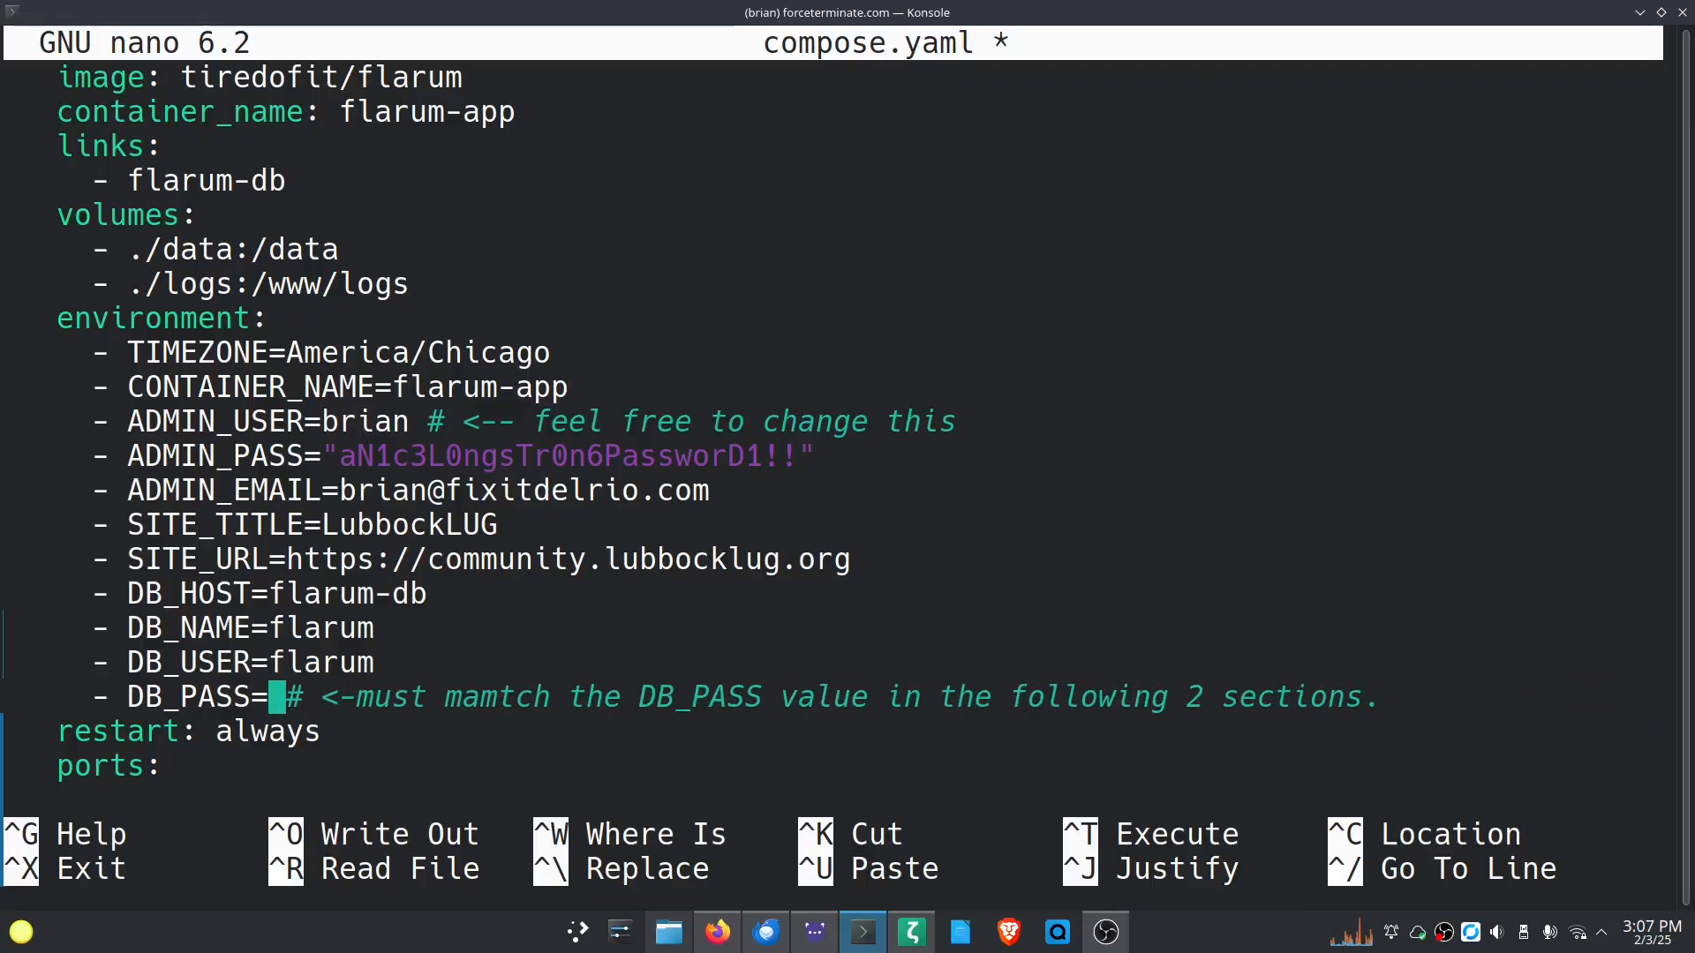
Paste the flarum-db and backup service blocks below flarum-app.
{"action": "key", "text": "Right"}
{"action": "key", "text": "Right"}
{"action": "key", "text": "Right"}
{"action": "key", "text": "Right"}
{"action": "key", "text": "Right"}
{"action": "key", "text": "Right"}
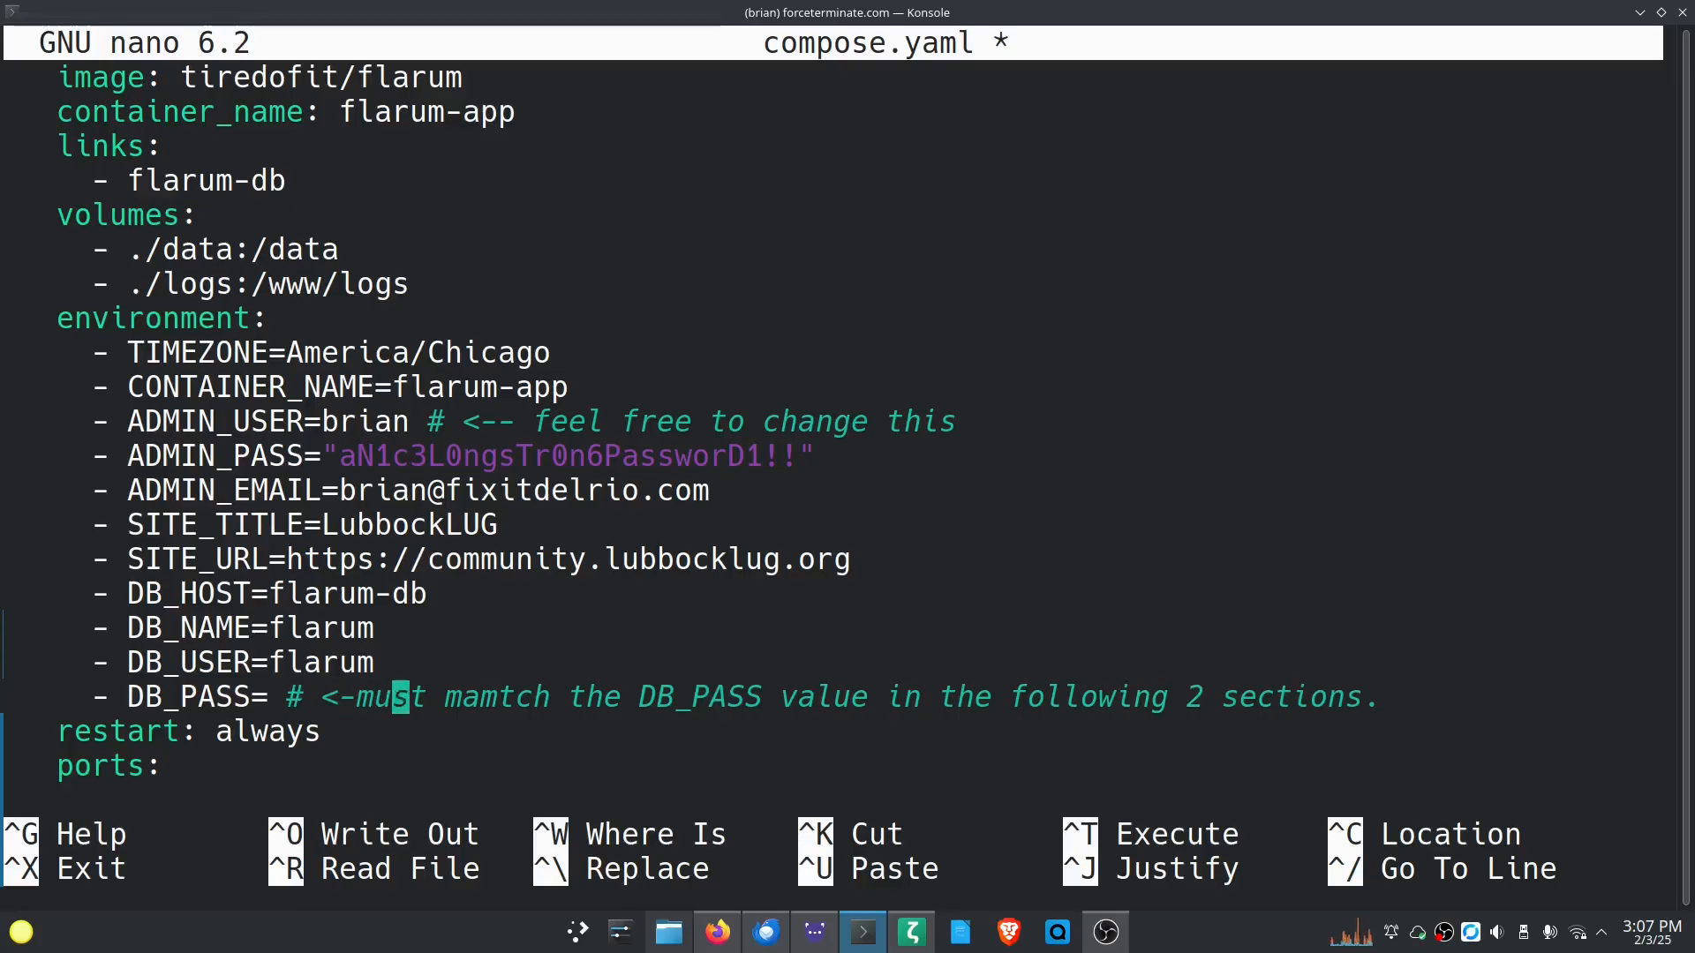
{"action": "key", "text": "Right"}
{"action": "key", "text": "Right"}
{"action": "key", "text": "Right"}
{"action": "key", "text": "Right"}
{"action": "key", "text": "Right"}
{"action": "key", "text": "Right"}
{"action": "key", "text": "Right"}
{"action": "key", "text": "Right"}
{"action": "key", "text": "Right"}
{"action": "key", "text": "Right"}
{"action": "key", "text": "Right"}
{"action": "key", "text": "Right"}
{"action": "key", "text": "Right"}
{"action": "key", "text": "Right"}
{"action": "key", "text": "Right"}
{"action": "key", "text": "Right"}
{"action": "key", "text": "Right"}
{"action": "key", "text": "Right"}
{"action": "key", "text": "Down"}
{"action": "key", "text": "Down"}
{"action": "key", "text": "Down"}
{"action": "key", "text": "Down"}
{"action": "key", "text": "Down"}
{"action": "key", "text": "Down"}
{"action": "key", "text": "Down"}
{"action": "key", "text": "Down"}
{"action": "key", "text": "Down"}
{"action": "key", "text": "Down"}
{"action": "key", "text": "Down"}
{"action": "key", "text": "ctrl+shift+v"}
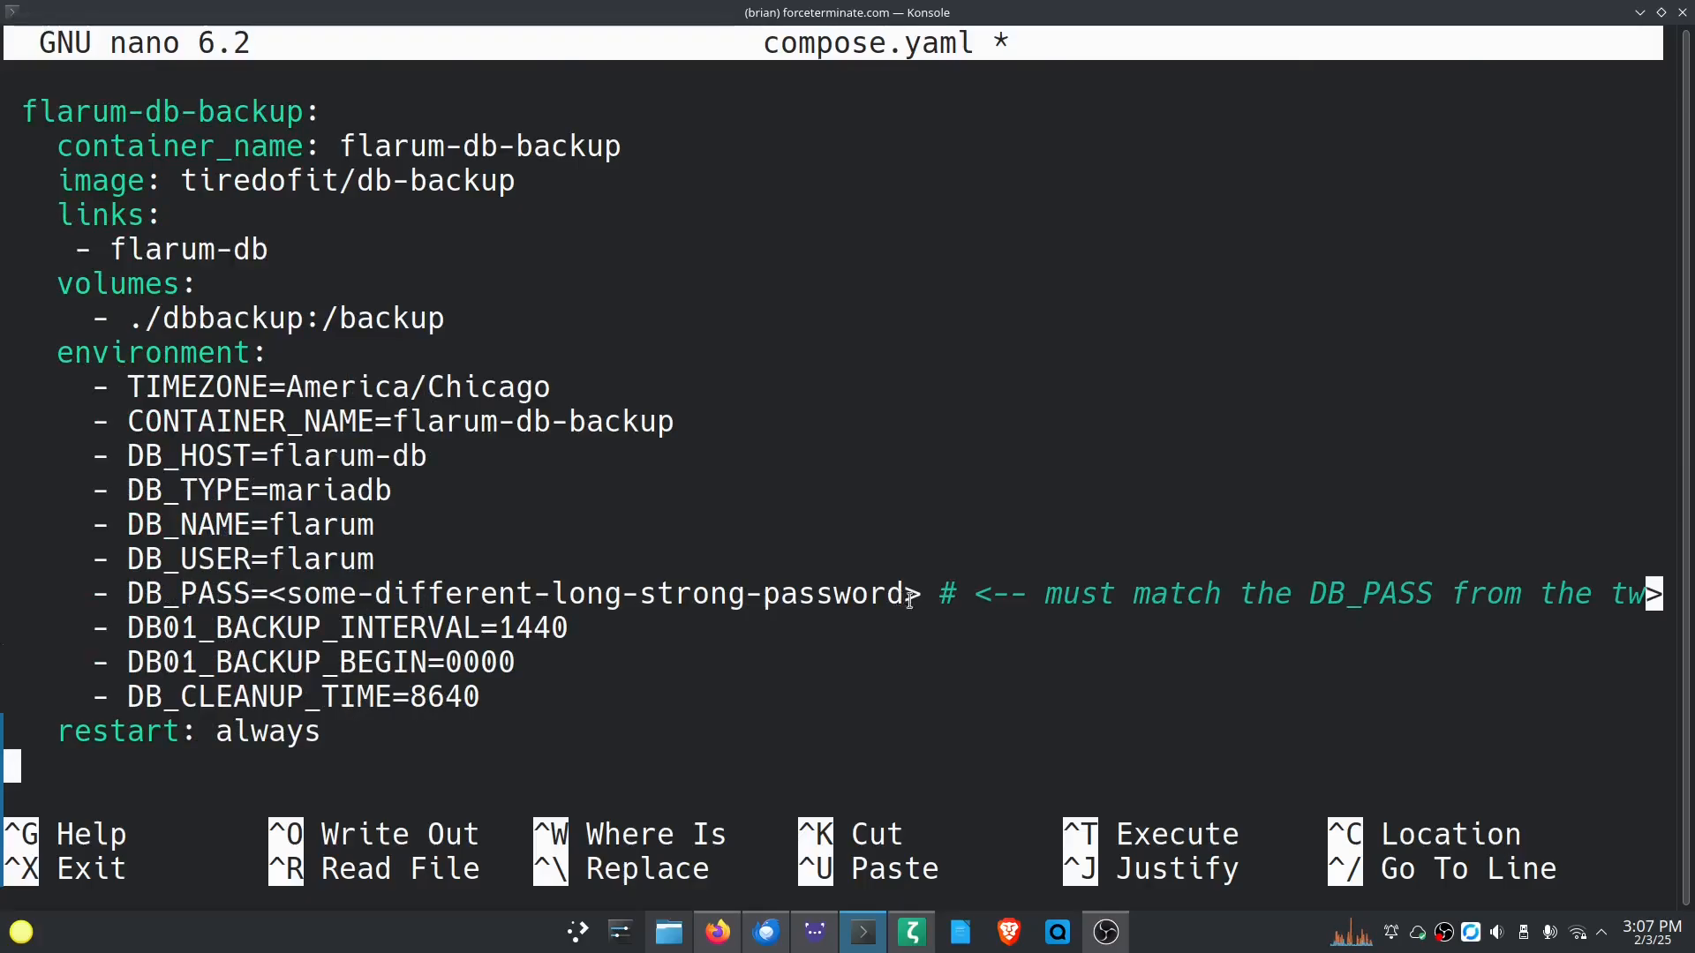
Delete the trailing comment from flarum-app's DB_PASS line.
{"action": "key", "text": "Up"}
{"action": "key", "text": "Up"}
{"action": "key", "text": "Up"}
{"action": "key", "text": "Up"}
{"action": "key", "text": "Up"}
{"action": "key", "text": "Up"}
{"action": "key", "text": "Up"}
{"action": "key", "text": "Up"}
{"action": "key", "text": "Up"}
{"action": "key", "text": "Up"}
{"action": "key", "text": "Up"}
{"action": "key", "text": "Up"}
{"action": "key", "text": "Up"}
{"action": "key", "text": "Up"}
{"action": "key", "text": "Up"}
{"action": "key", "text": "Up"}
{"action": "key", "text": "Up"}
{"action": "key", "text": "Up"}
{"action": "key", "text": "Up"}
{"action": "key", "text": "Up"}
{"action": "key", "text": "Up"}
{"action": "key", "text": "Up"}
{"action": "key", "text": "Up"}
{"action": "key", "text": "Up"}
{"action": "key", "text": "Up"}
{"action": "key", "text": "Up"}
{"action": "key", "text": "Up"}
{"action": "key", "text": "Up"}
{"action": "key", "text": "Up"}
{"action": "key", "text": "Up"}
{"action": "key", "text": "Up"}
{"action": "key", "text": "Up"}
{"action": "key", "text": "Up"}
{"action": "key", "text": "Up"}
{"action": "key", "text": "Up"}
{"action": "key", "text": "Up"}
{"action": "key", "text": "Up"}
{"action": "key", "text": "Up"}
{"action": "key", "text": "Up"}
{"action": "key", "text": "Up"}
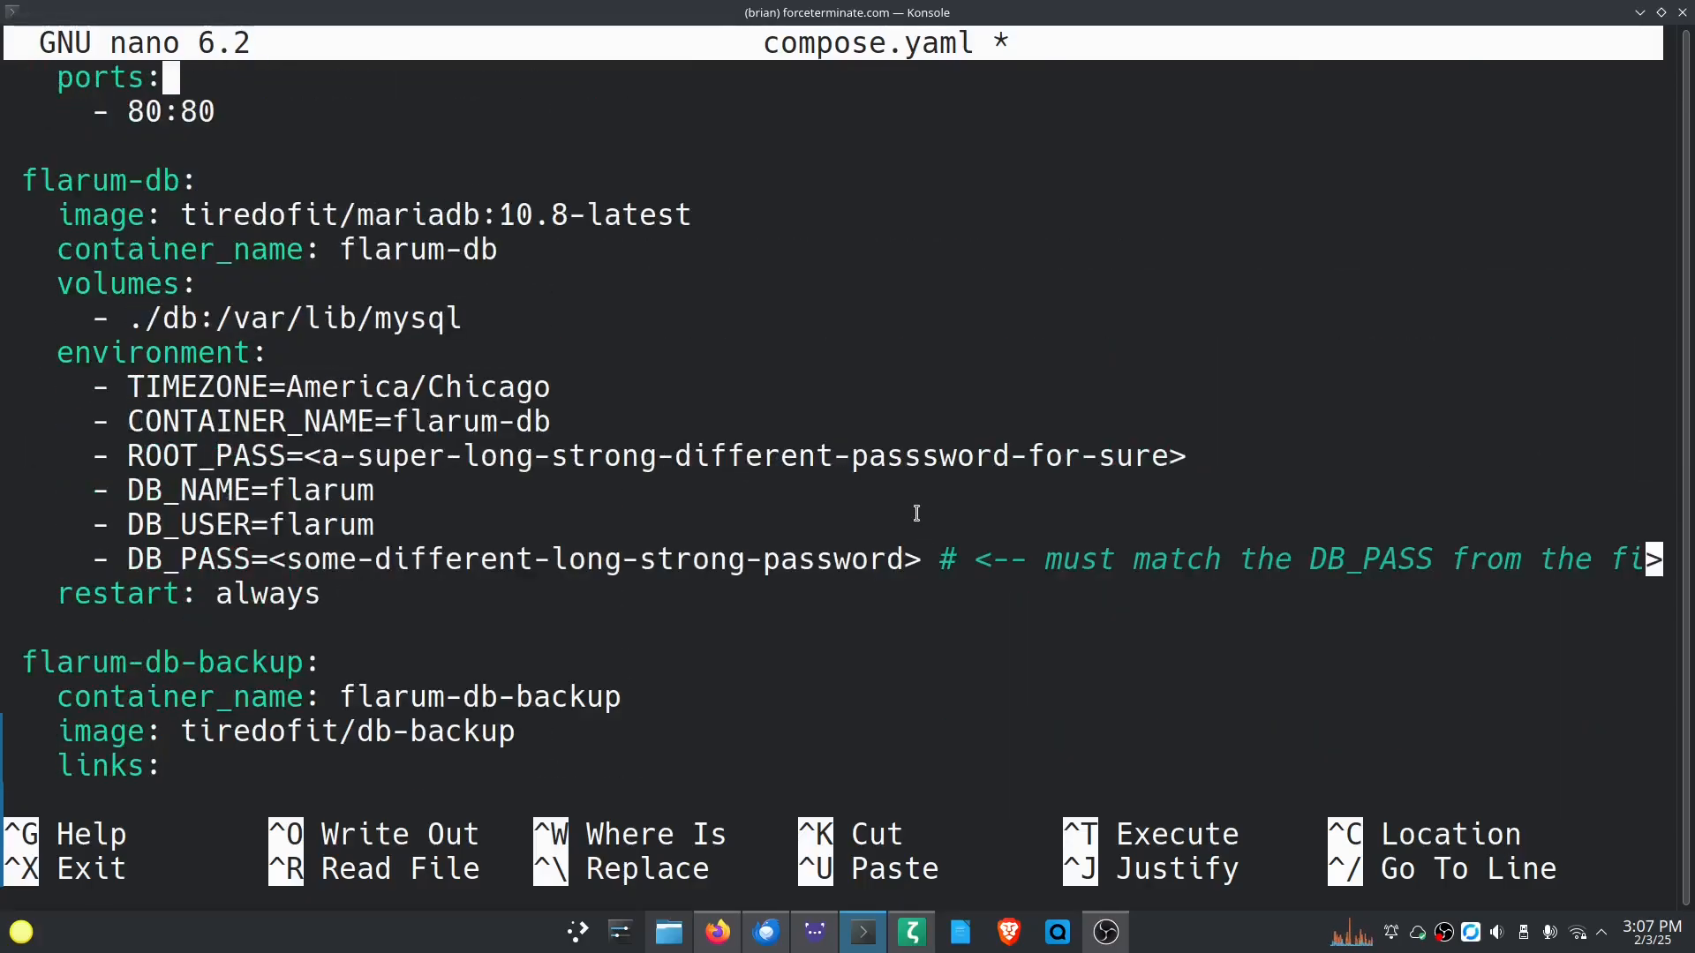
{"action": "key", "text": "Up"}
{"action": "key", "text": "Up"}
{"action": "key", "text": "Up"}
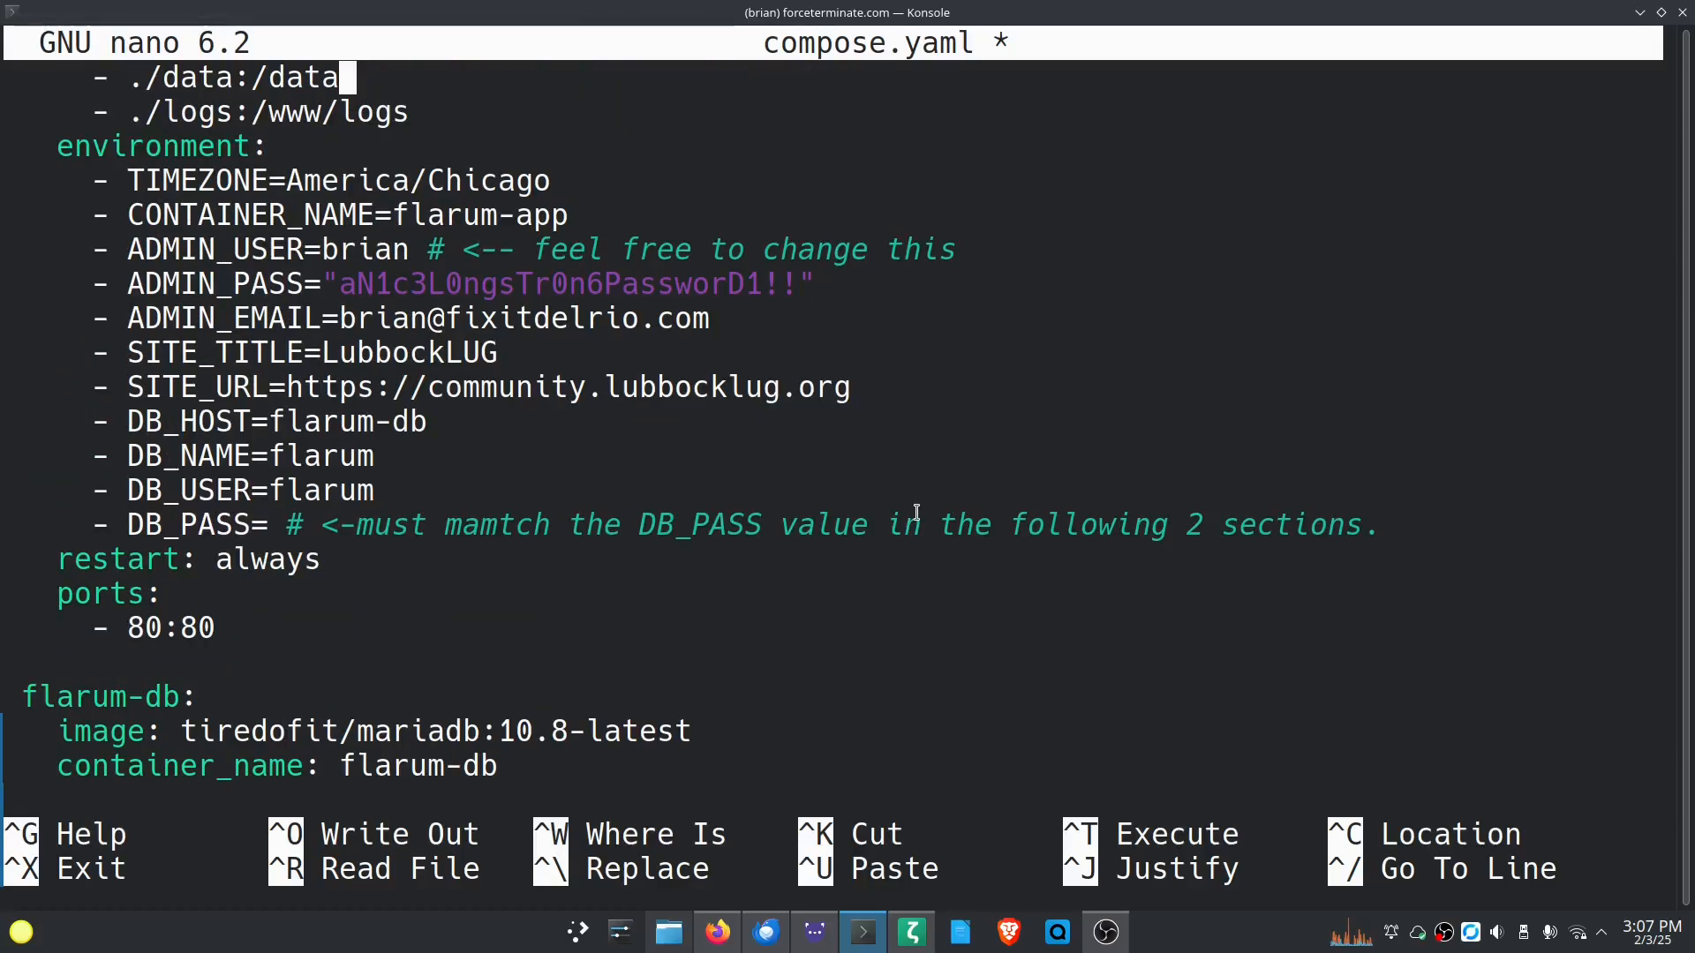
{"action": "key", "text": "Down"}
{"action": "key", "text": "Down"}
{"action": "key", "text": "Down"}
{"action": "key", "text": "Down"}
{"action": "key", "text": "Down"}
{"action": "key", "text": "Down"}
{"action": "key", "text": "Down"}
{"action": "key", "text": "Down"}
{"action": "key", "text": "Down"}
{"action": "key", "text": "Down"}
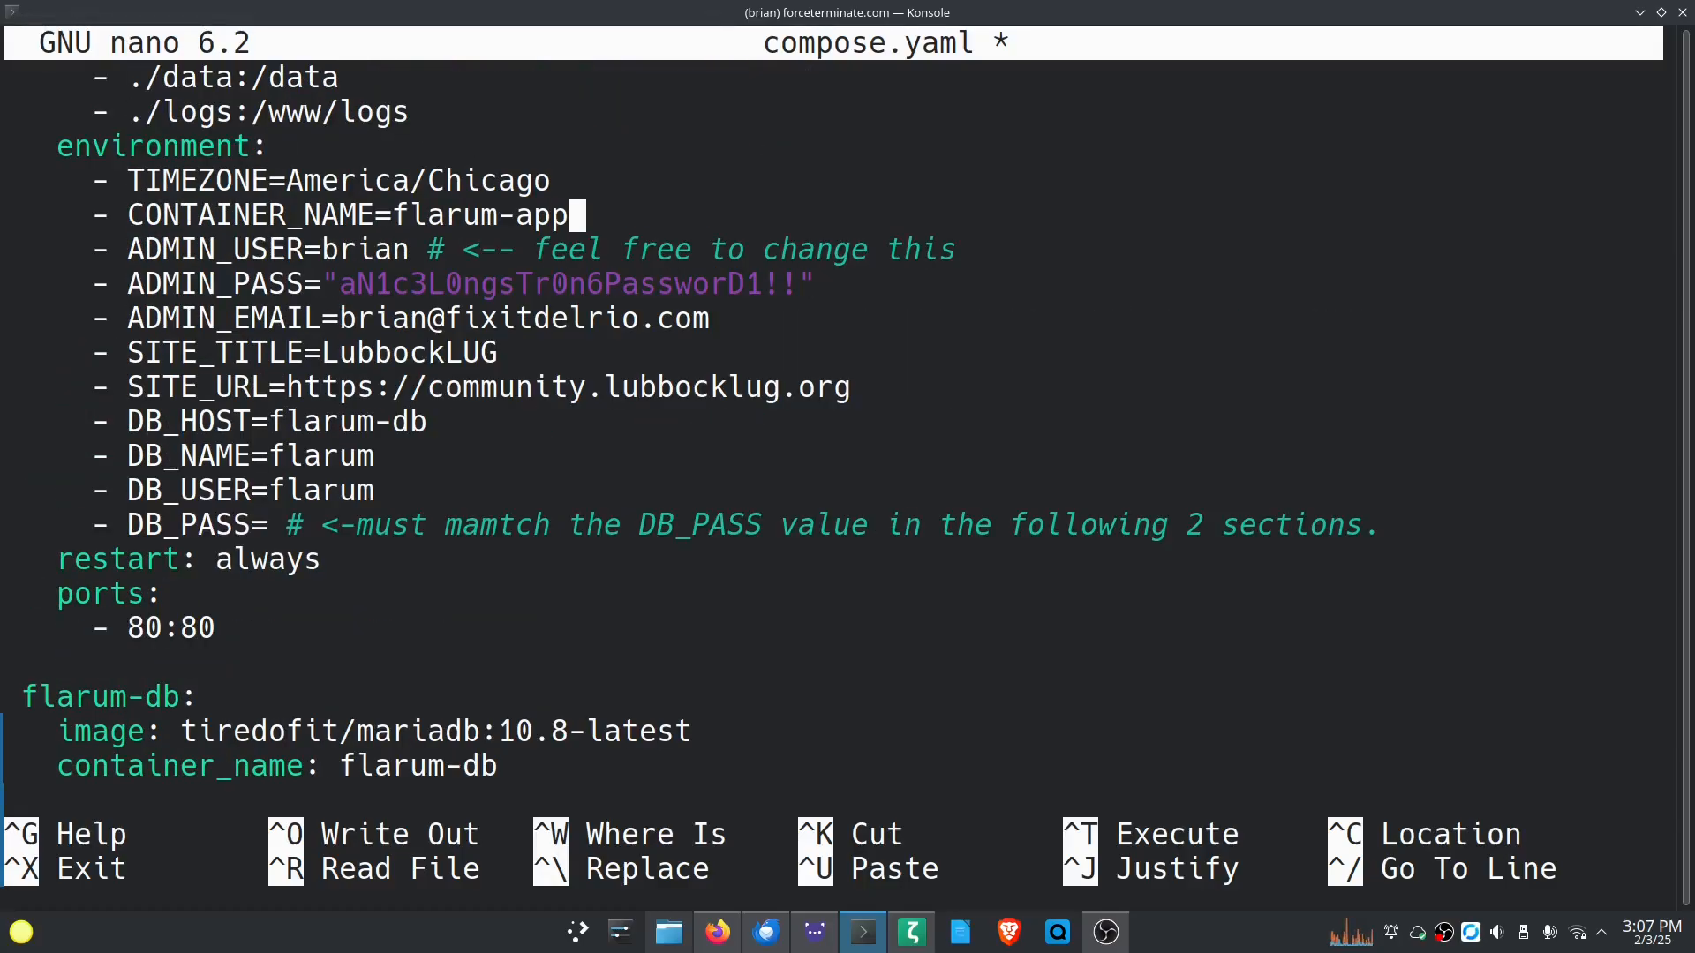
{"action": "key", "text": "Down"}
{"action": "key", "text": "Down"}
{"action": "key", "text": "Down"}
{"action": "key", "text": "Right"}
{"action": "key", "text": "Right"}
{"action": "key", "text": "Right"}
{"action": "key", "text": "Right"}
{"action": "key", "text": "Right"}
{"action": "key", "text": "Right"}
{"action": "key", "text": "Right"}
{"action": "key", "text": "Right"}
{"action": "key", "text": "Right"}
{"action": "key", "text": "Right"}
{"action": "key", "text": "Right"}
{"action": "key", "text": "Right"}
{"action": "key", "text": "Right"}
{"action": "key", "text": "Right"}
{"action": "key", "text": "Right"}
{"action": "key", "text": "Right"}
{"action": "key", "text": "Right"}
{"action": "key", "text": "Right"}
{"action": "key", "text": "Right"}
{"action": "key", "text": "Right"}
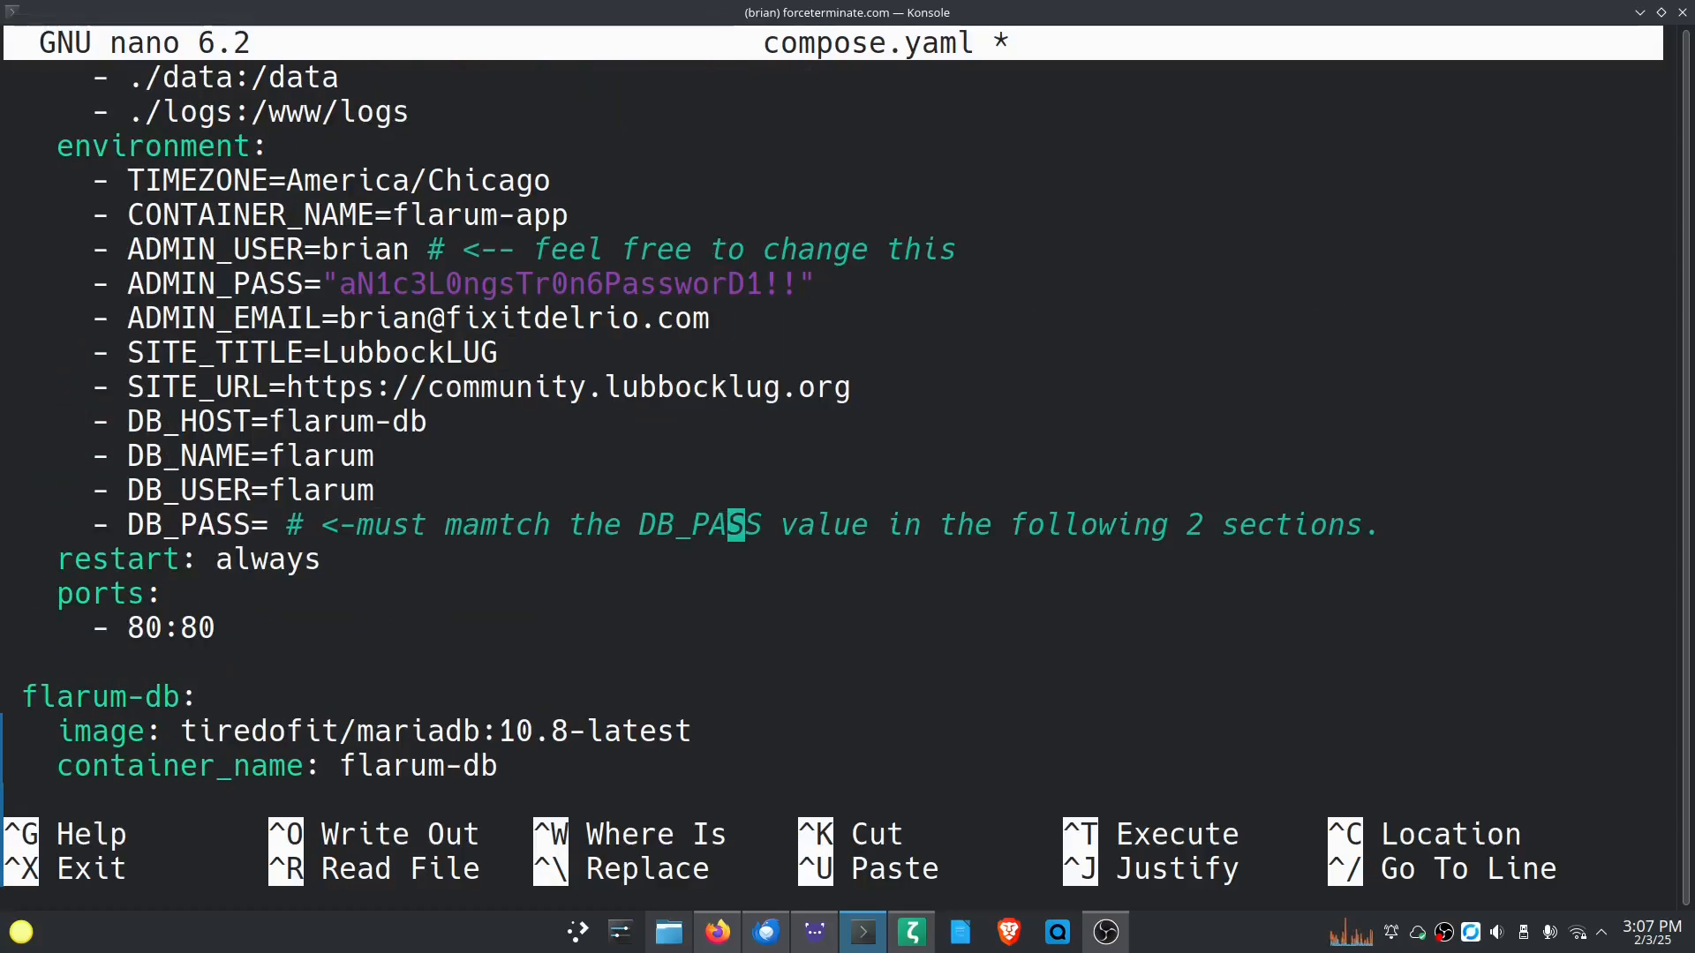
{"action": "key", "text": "Right"}
{"action": "key", "text": "Right"}
{"action": "key", "text": "Right"}
{"action": "key", "text": "Right"}
{"action": "key", "text": "Right"}
{"action": "key", "text": "Right"}
{"action": "key", "text": "Right"}
{"action": "key", "text": "Right"}
{"action": "key", "text": "Right"}
{"action": "key", "text": "Right"}
{"action": "key", "text": "Right"}
{"action": "key", "text": "Right"}
{"action": "key", "text": "Right"}
{"action": "key", "text": "Right"}
{"action": "key", "text": "Right"}
{"action": "key", "text": "Right"}
{"action": "key", "text": "Right"}
{"action": "key", "text": "Right"}
{"action": "key", "text": "Right"}
{"action": "key", "text": "Right"}
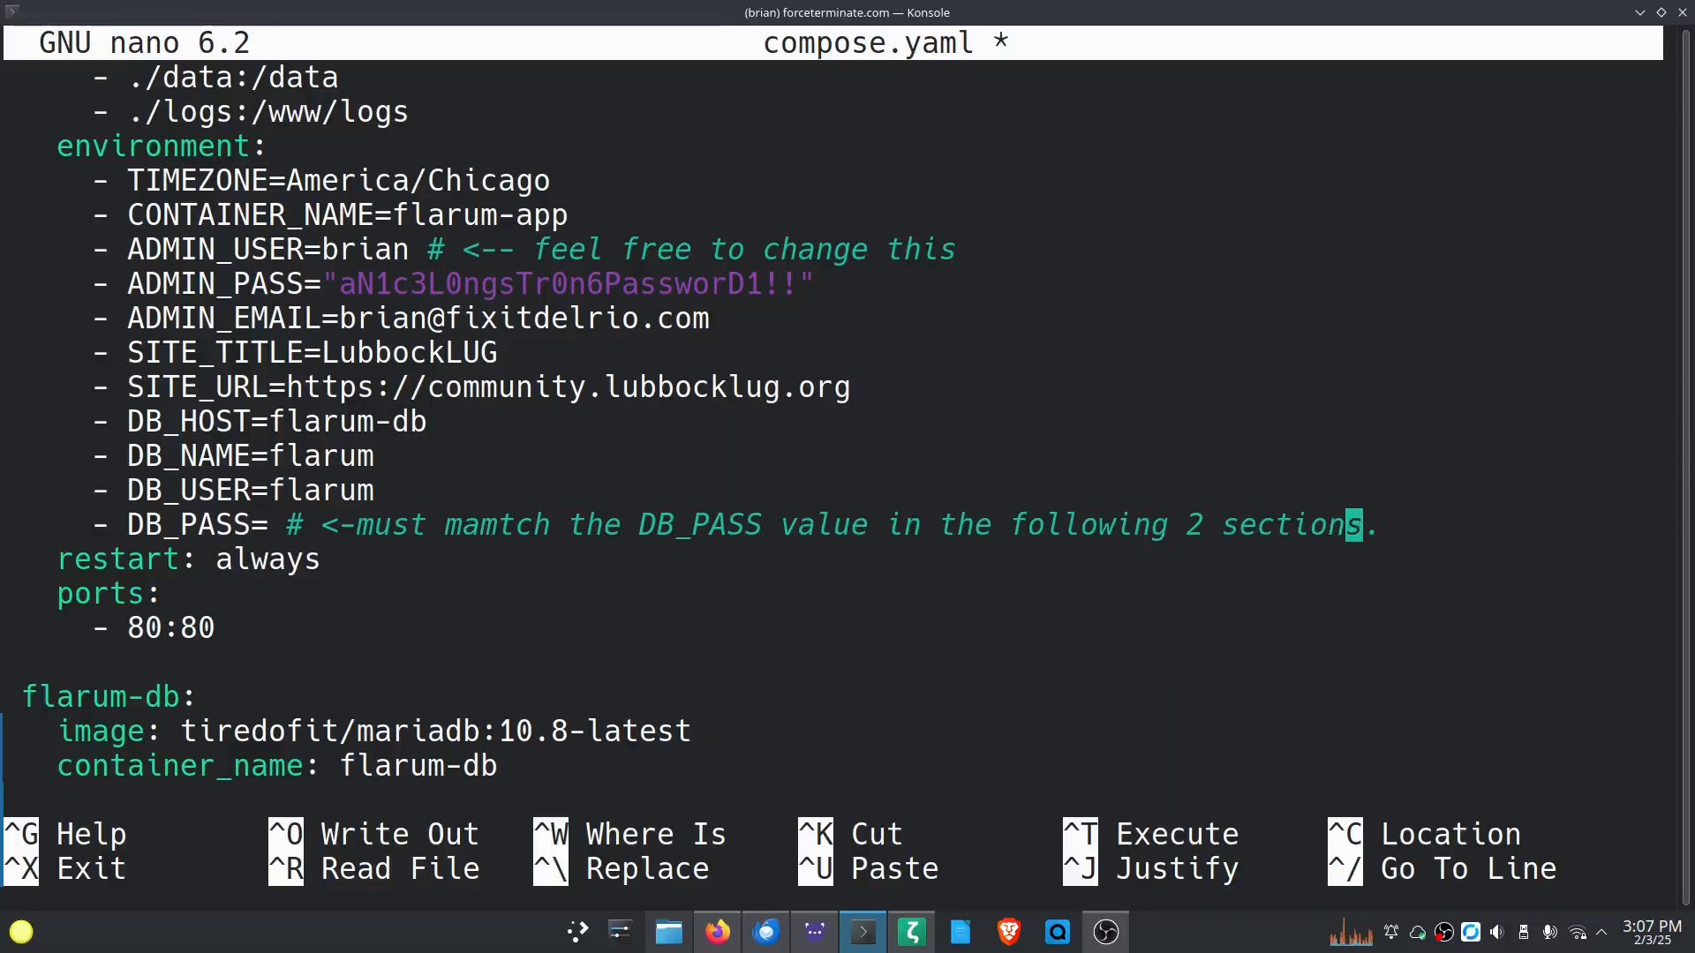
{"action": "key", "text": "BackSpace"}
{"action": "key", "text": "BackSpace"}
{"action": "key", "text": "BackSpace"}
{"action": "key", "text": "BackSpace"}
{"action": "key", "text": "BackSpace"}
{"action": "key", "text": "BackSpace"}
{"action": "key", "text": "BackSpace"}
{"action": "key", "text": "BackSpace"}
{"action": "key", "text": "BackSpace"}
{"action": "key", "text": "BackSpace"}
{"action": "key", "text": "BackSpace"}
{"action": "key", "text": "BackSpace"}
{"action": "key", "text": "BackSpace"}
{"action": "key", "text": "BackSpace"}
{"action": "key", "text": "BackSpace"}
{"action": "key", "text": "BackSpace"}
{"action": "key", "text": "BackSpace"}
{"action": "key", "text": "BackSpace"}
{"action": "key", "text": "BackSpace"}
{"action": "key", "text": "BackSpace"}
{"action": "key", "text": "BackSpace"}
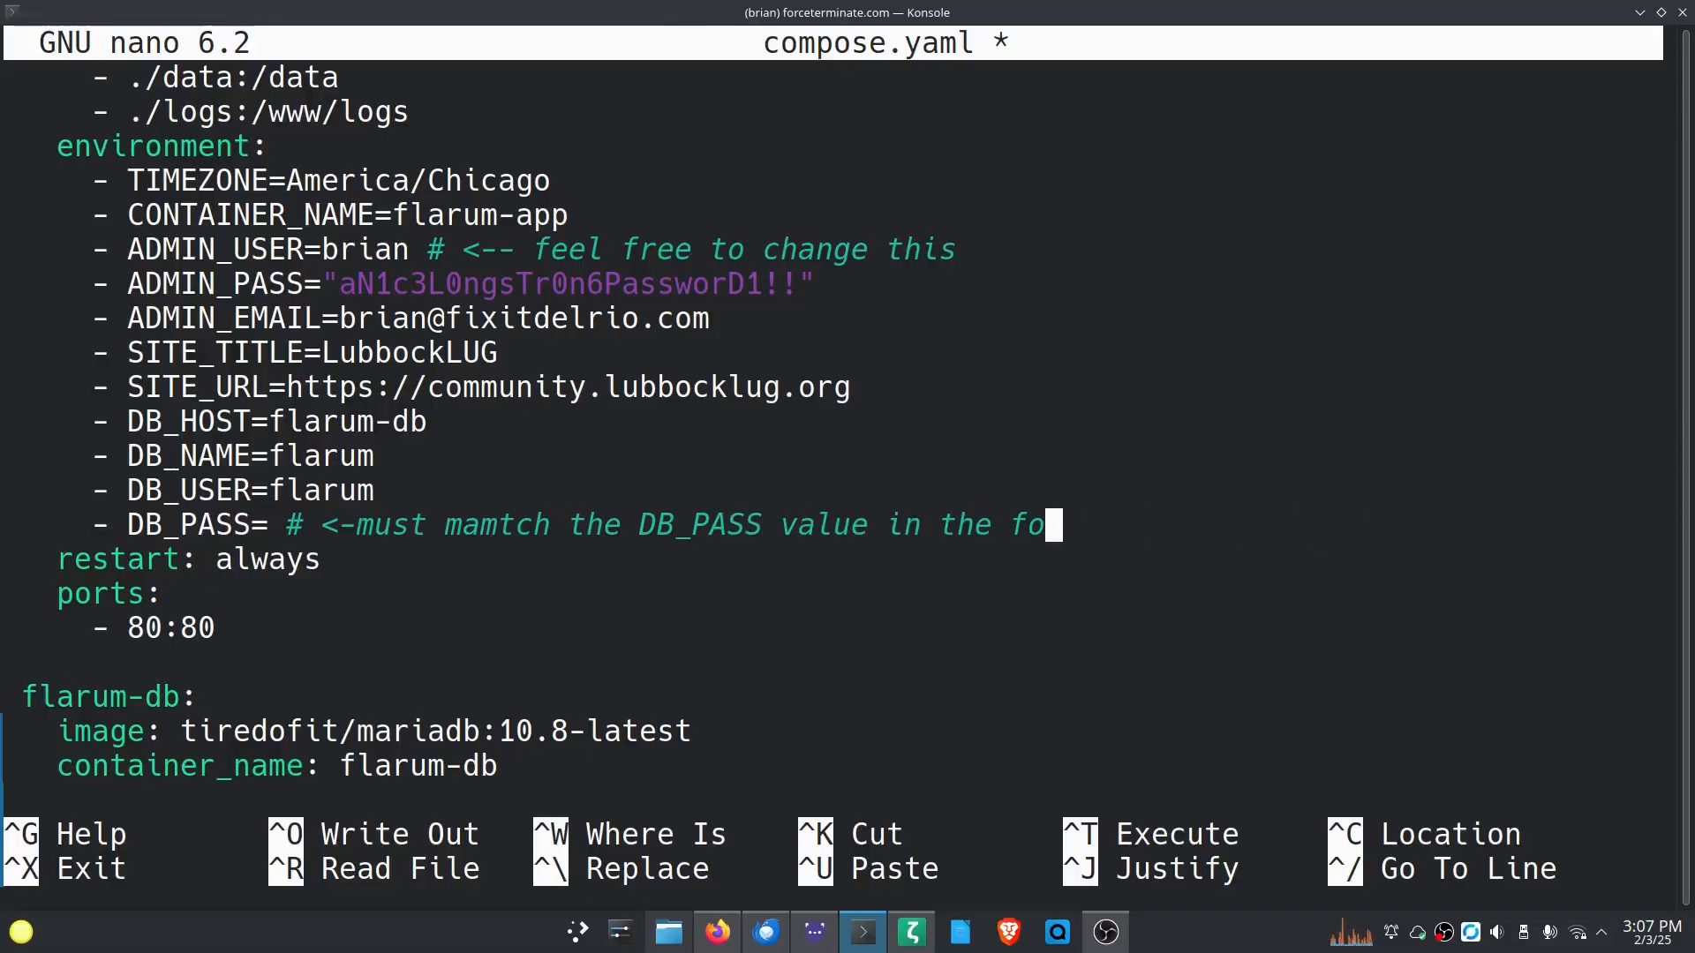
{"action": "key", "text": "BackSpace"}
{"action": "key", "text": "BackSpace"}
{"action": "key", "text": "BackSpace"}
{"action": "key", "text": "BackSpace"}
{"action": "key", "text": "BackSpace"}
{"action": "key", "text": "BackSpace"}
{"action": "key", "text": "BackSpace"}
{"action": "key", "text": "BackSpace"}
{"action": "key", "text": "BackSpace"}
{"action": "key", "text": "BackSpace"}
{"action": "key", "text": "BackSpace"}
{"action": "key", "text": "BackSpace"}
{"action": "key", "text": "BackSpace"}
{"action": "key", "text": "BackSpace"}
{"action": "key", "text": "BackSpace"}
{"action": "key", "text": "BackSpace"}
{"action": "key", "text": "BackSpace"}
{"action": "key", "text": "BackSpace"}
{"action": "key", "text": "BackSpace"}
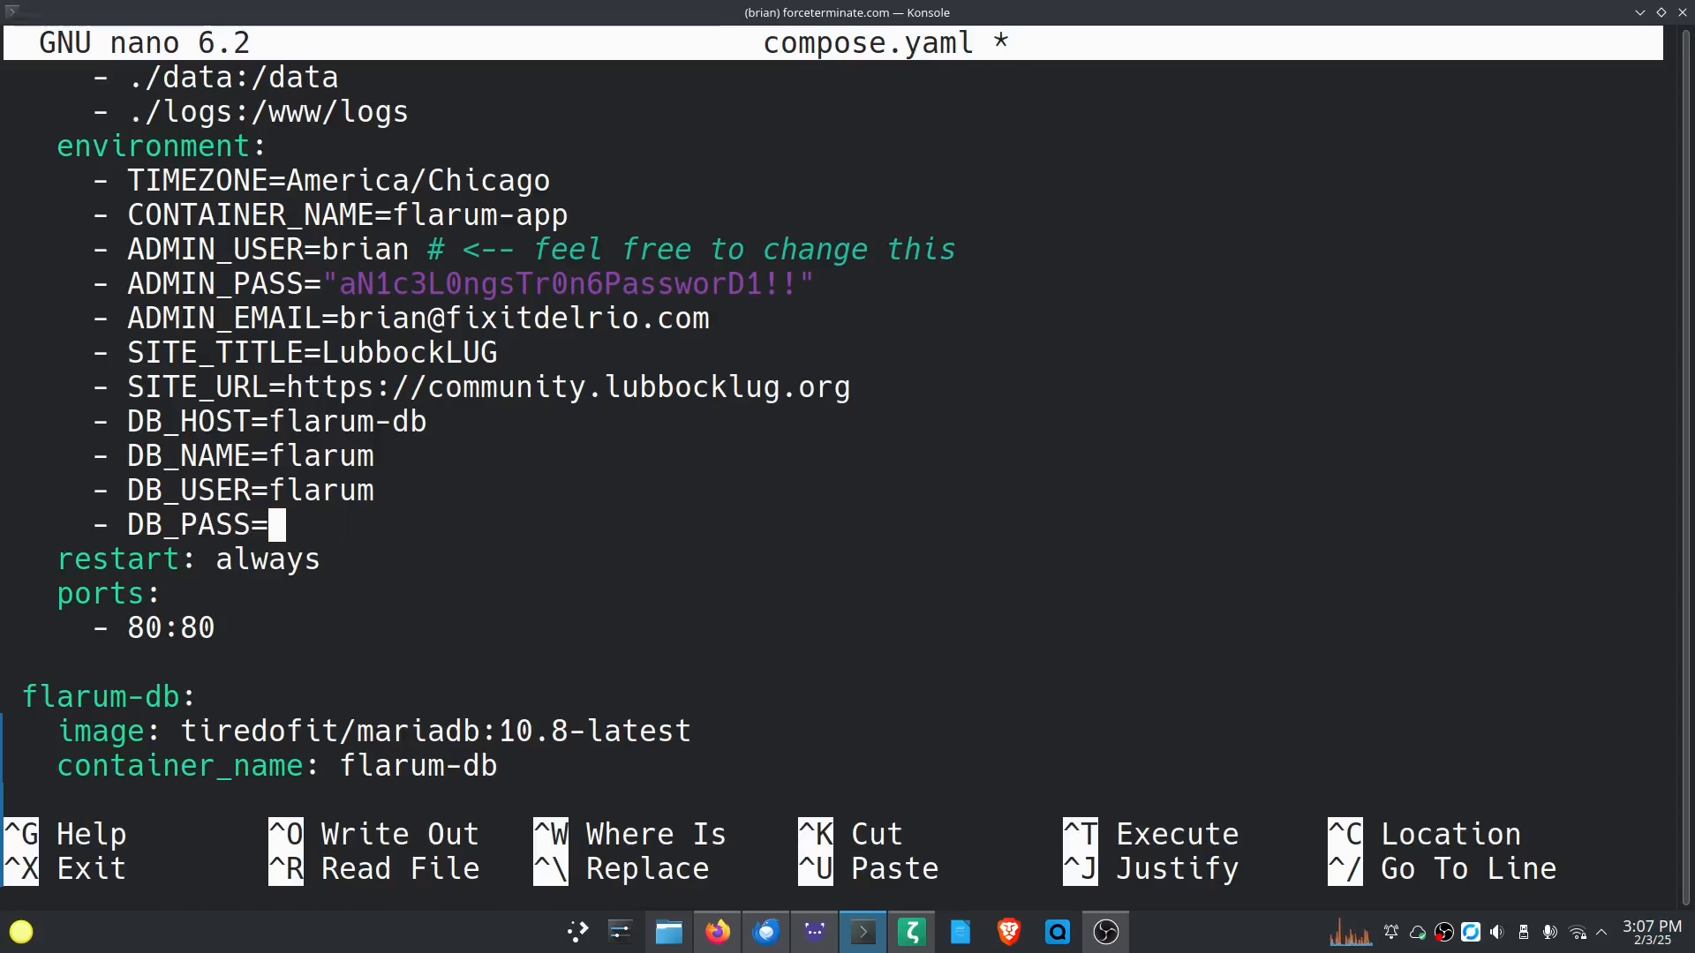
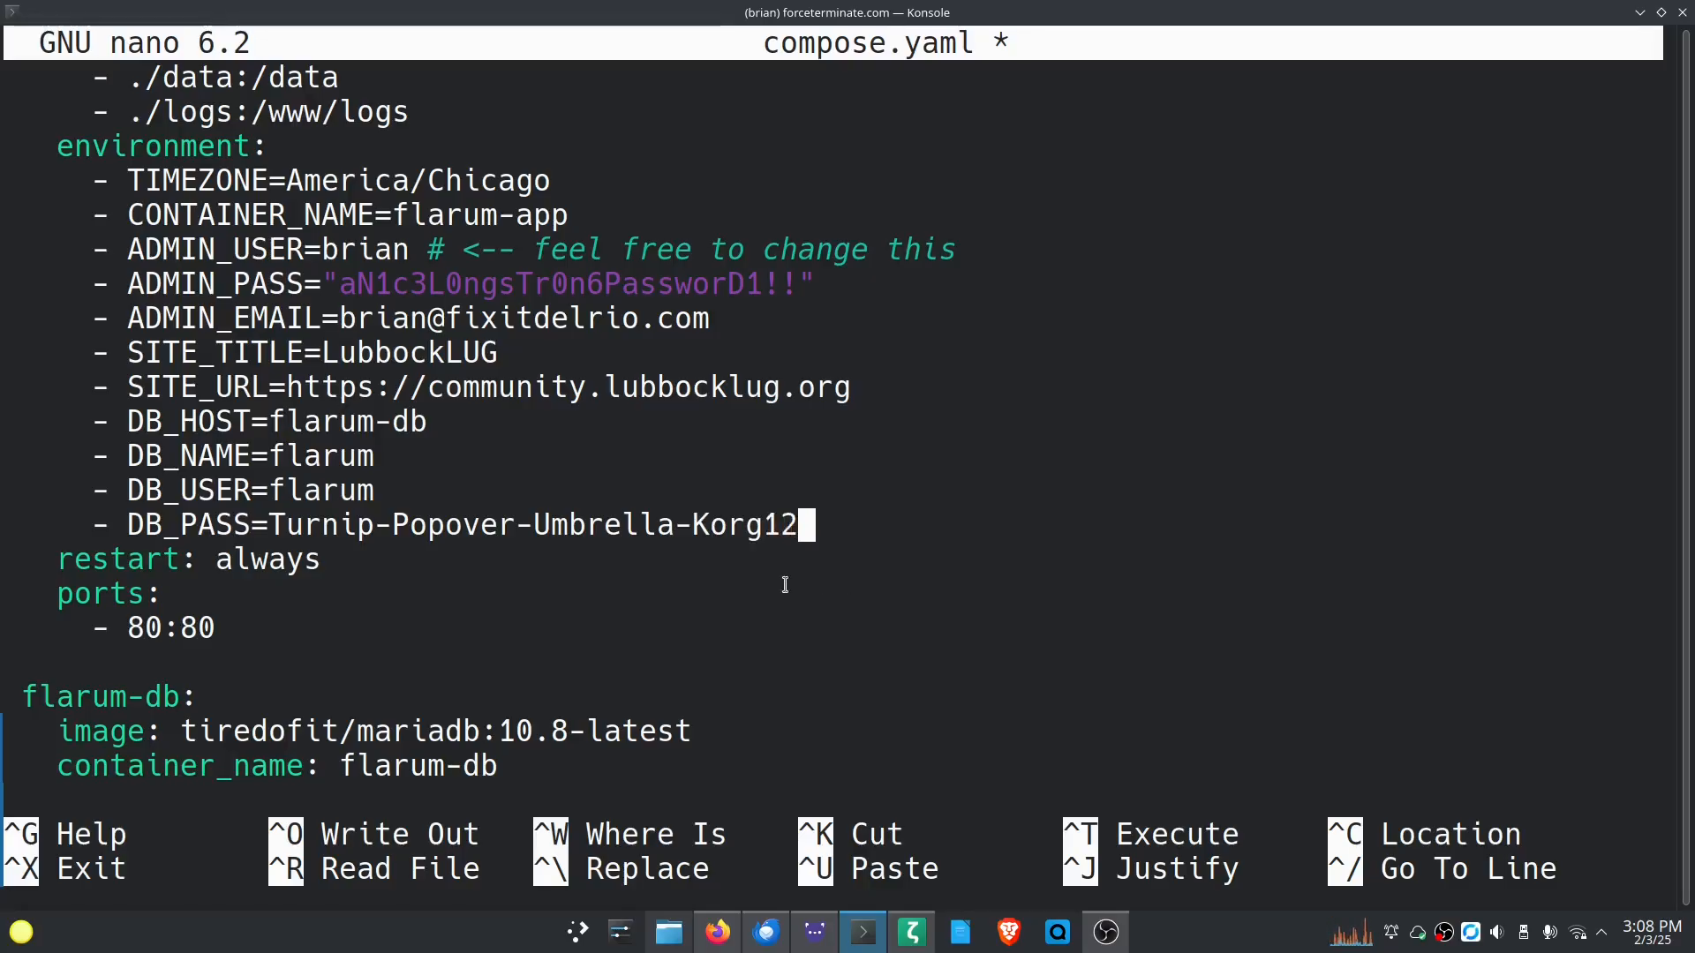
Enter the new database password as flarum-app's DB_PASS and copy it for reuse.
{"action": "left_click_drag", "start_coordinate": [272, 525], "coordinate": [797, 521]}
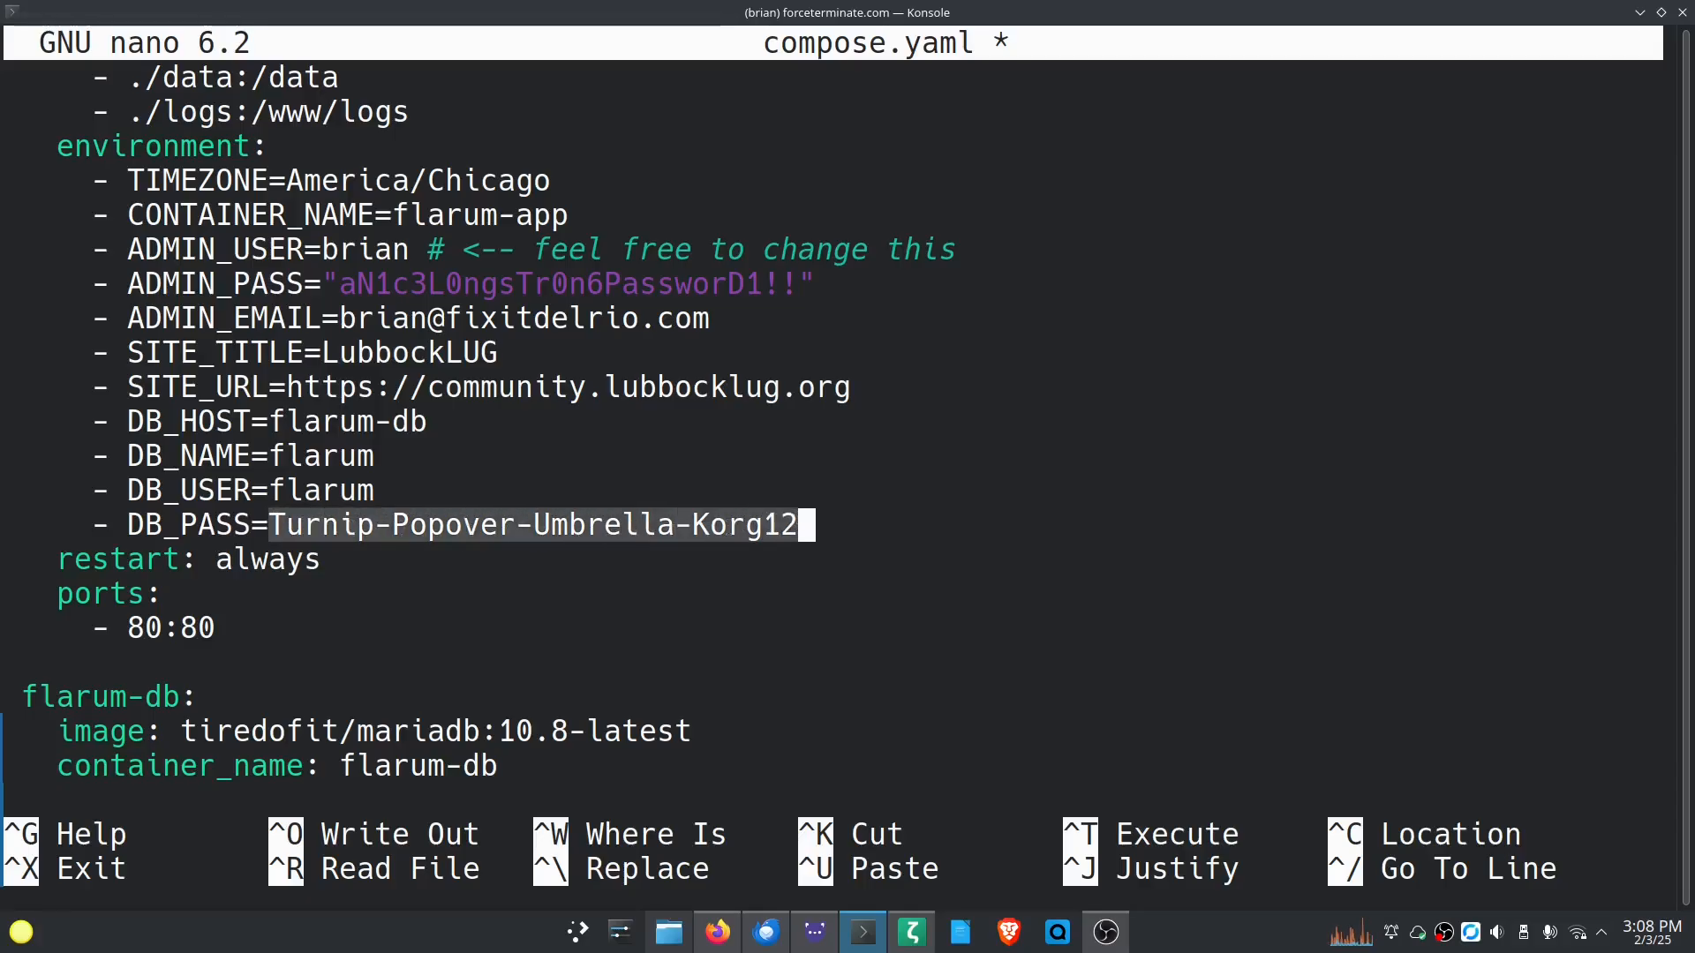
{"action": "key", "text": "Down"}
{"action": "key", "text": "Down"}
{"action": "key", "text": "Down"}
{"action": "key", "text": "Down"}
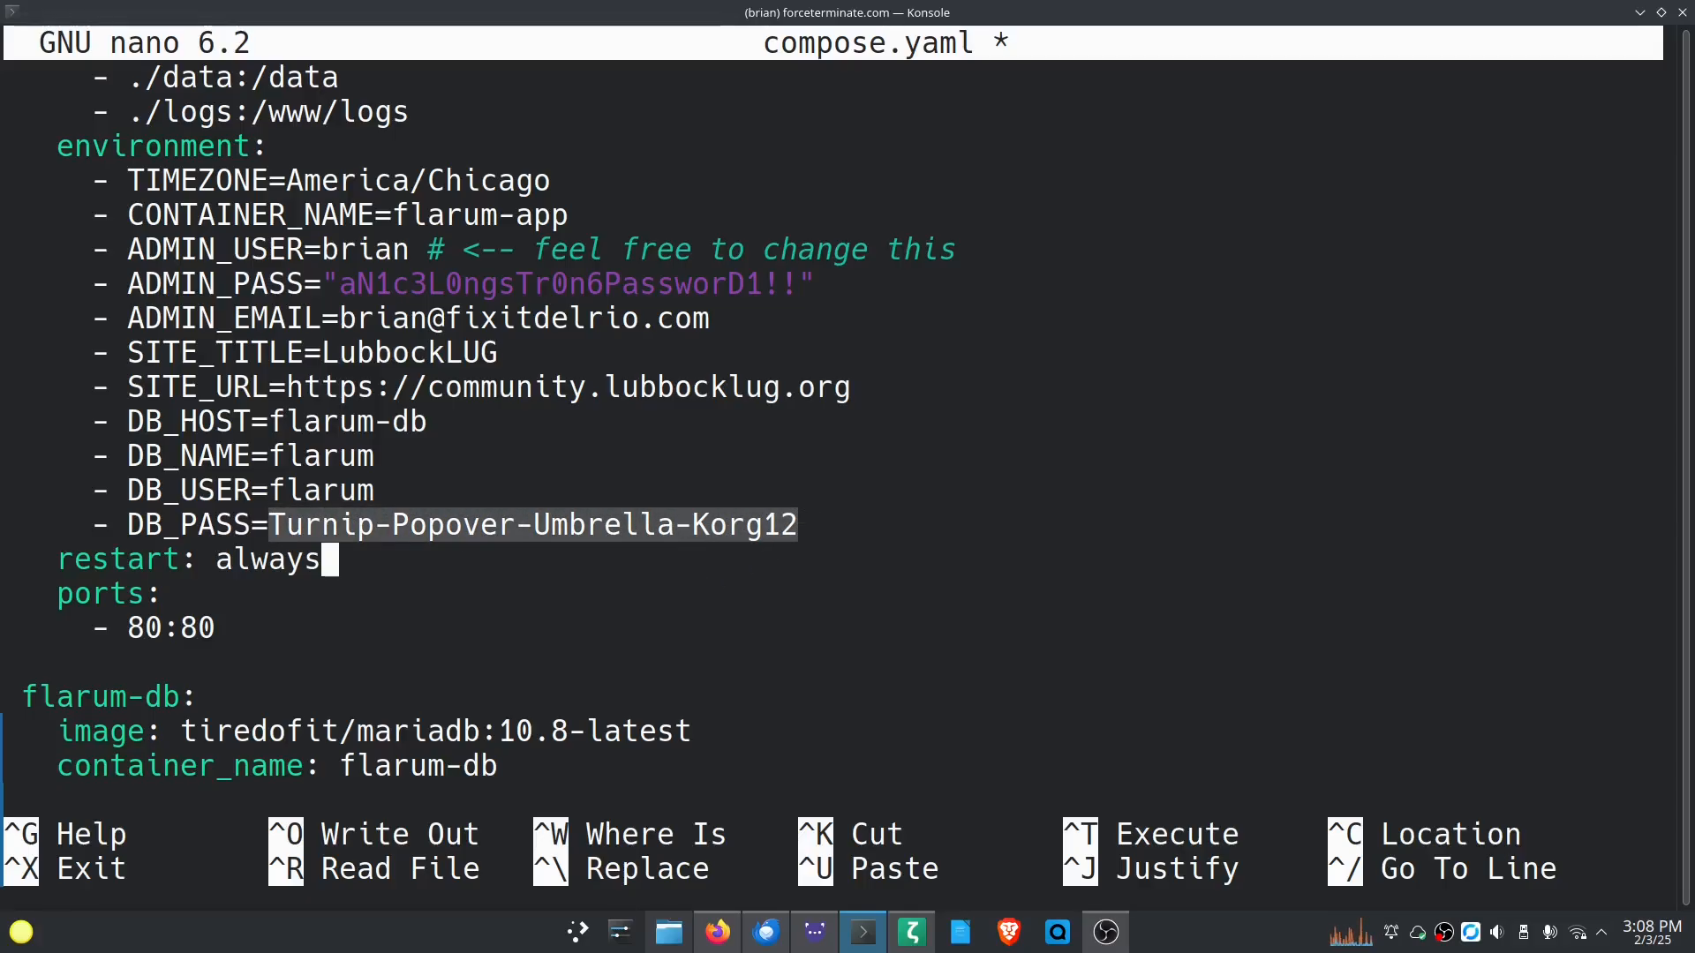
{"action": "key", "text": "Down"}
{"action": "key", "text": "Down"}
{"action": "key", "text": "Down"}
Replace flarum-db's DB_PASS placeholder and comment with the copied database password.
{"action": "key", "text": "ctrl+shift+v"}
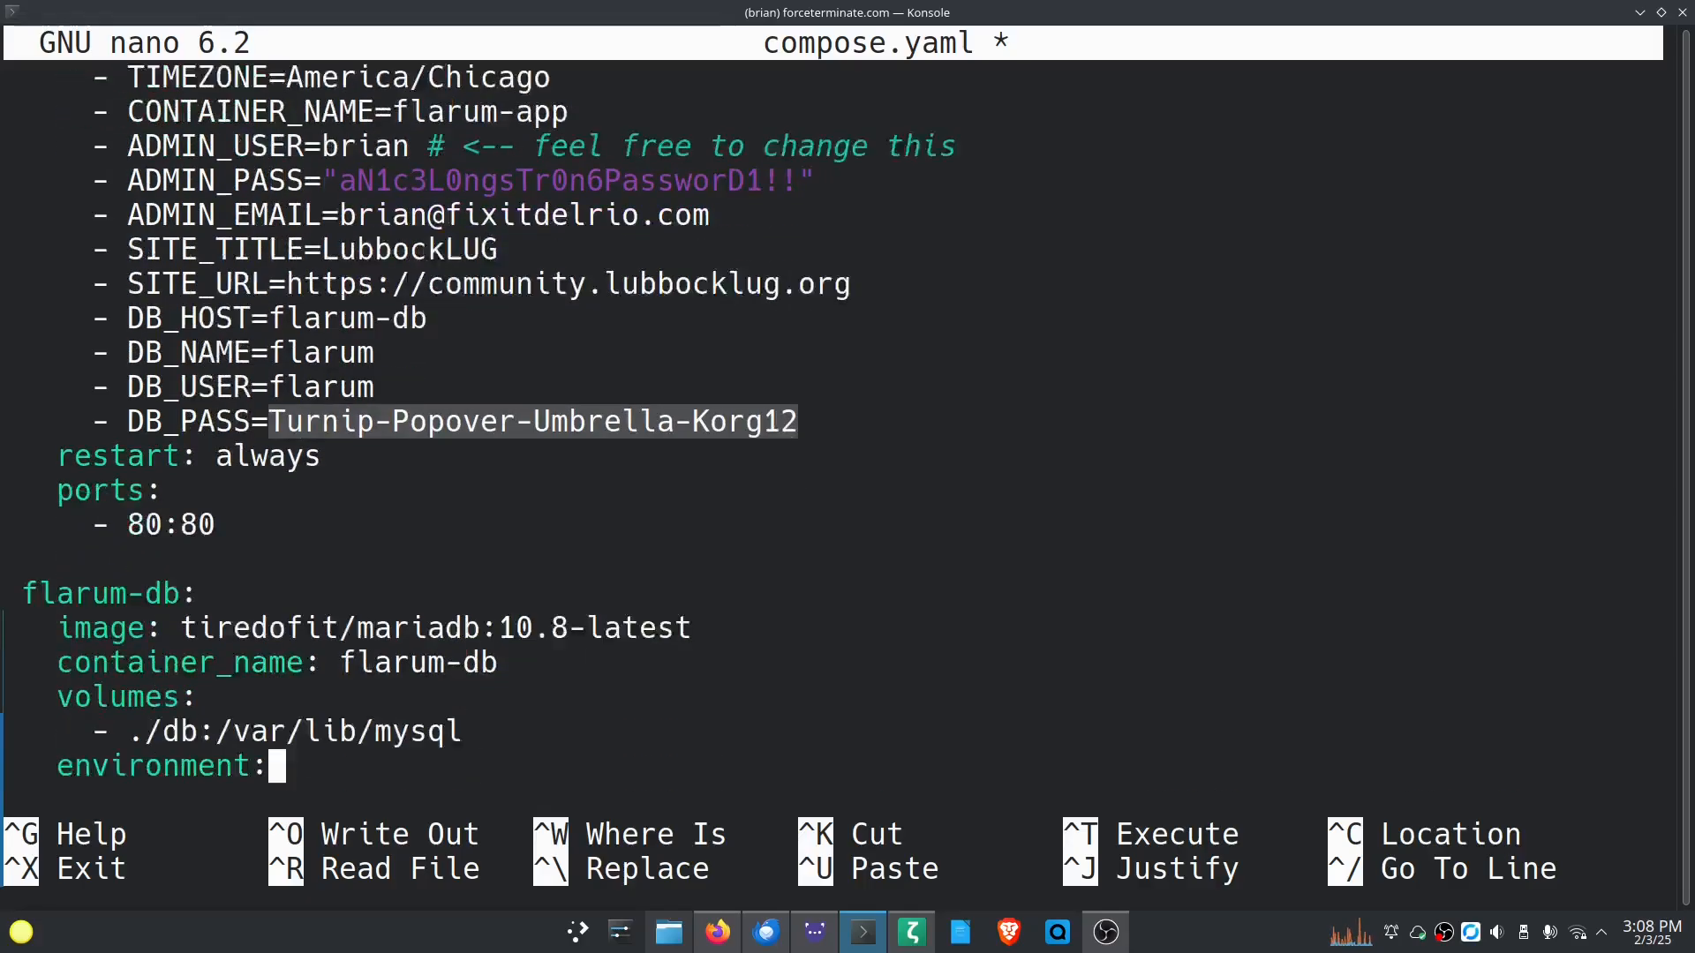
{"action": "key", "text": "Up"}
{"action": "key", "text": "Up"}
{"action": "key", "text": "Up"}
{"action": "key", "text": "Up"}
{"action": "key", "text": "Up"}
{"action": "key", "text": "Up"}
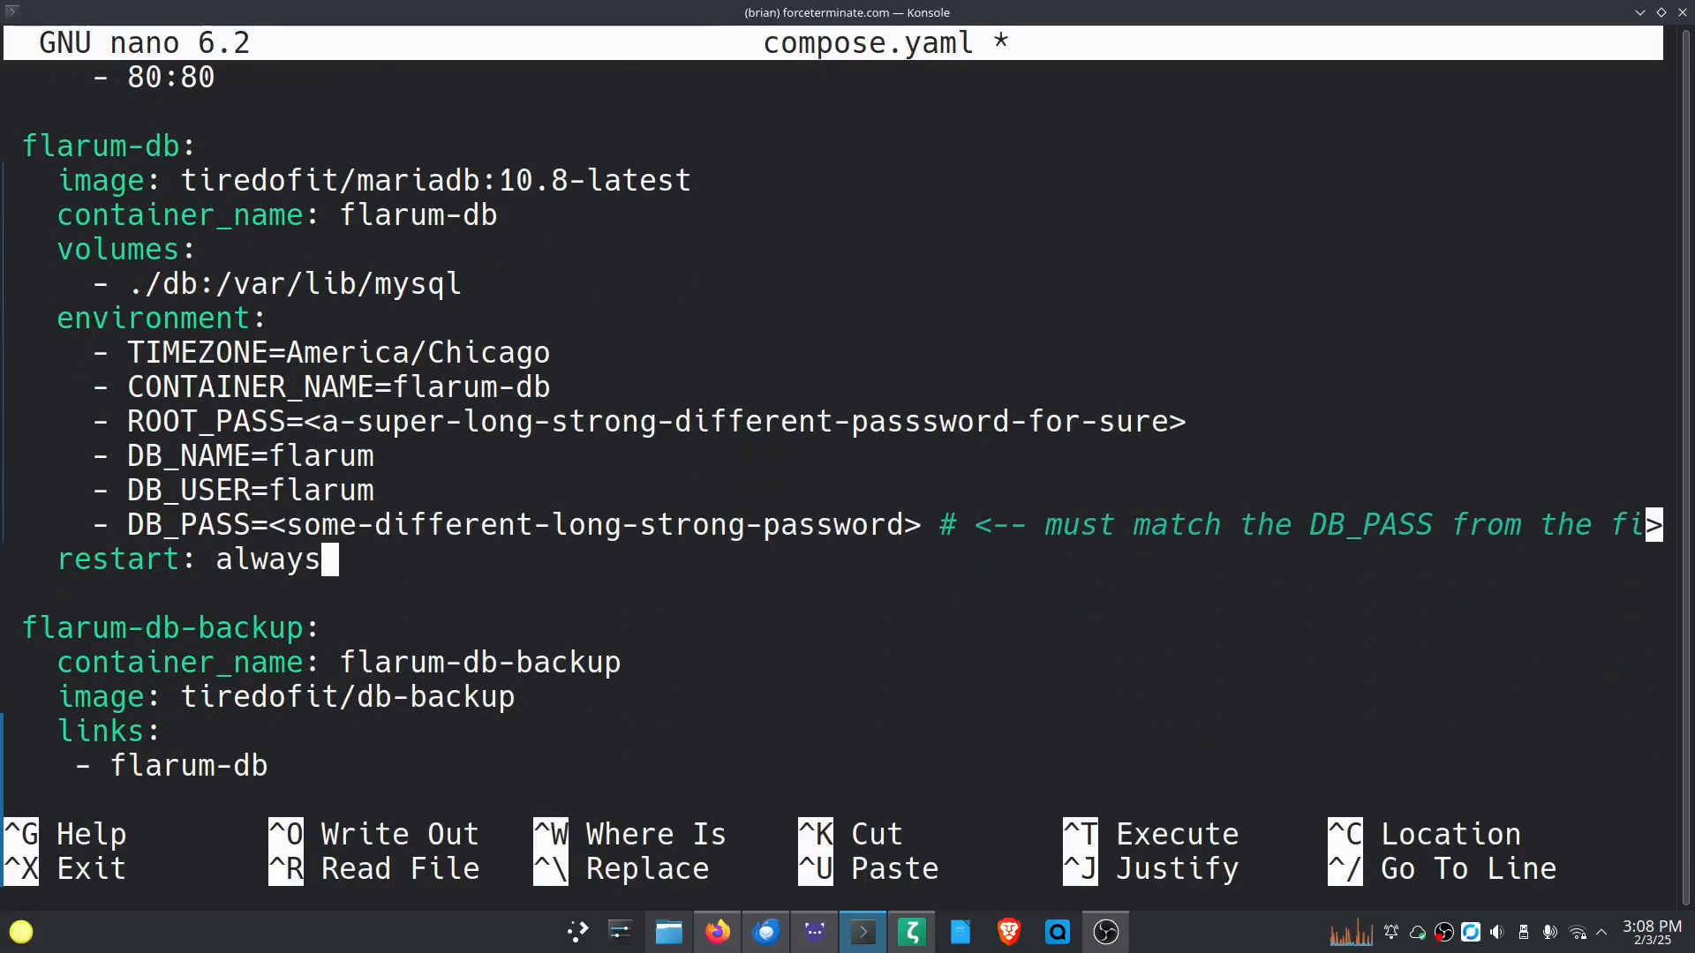
{"action": "key", "text": "BackSpace"}
{"action": "type", "text": "s"}
{"action": "key", "text": "Left"}
{"action": "key", "text": "Left"}
{"action": "key", "text": "Left"}
{"action": "key", "text": "Left"}
{"action": "key", "text": "Left"}
{"action": "key", "text": "Left"}
{"action": "key", "text": "Left"}
{"action": "key", "text": "Left"}
{"action": "key", "text": "Left"}
{"action": "key", "text": "Left"}
{"action": "key", "text": "Left"}
{"action": "key", "text": "Left"}
{"action": "key", "text": "Left"}
{"action": "key", "text": "Left"}
{"action": "key", "text": "Left"}
{"action": "key", "text": "Left"}
{"action": "key", "text": "Left"}
{"action": "key", "text": "Left"}
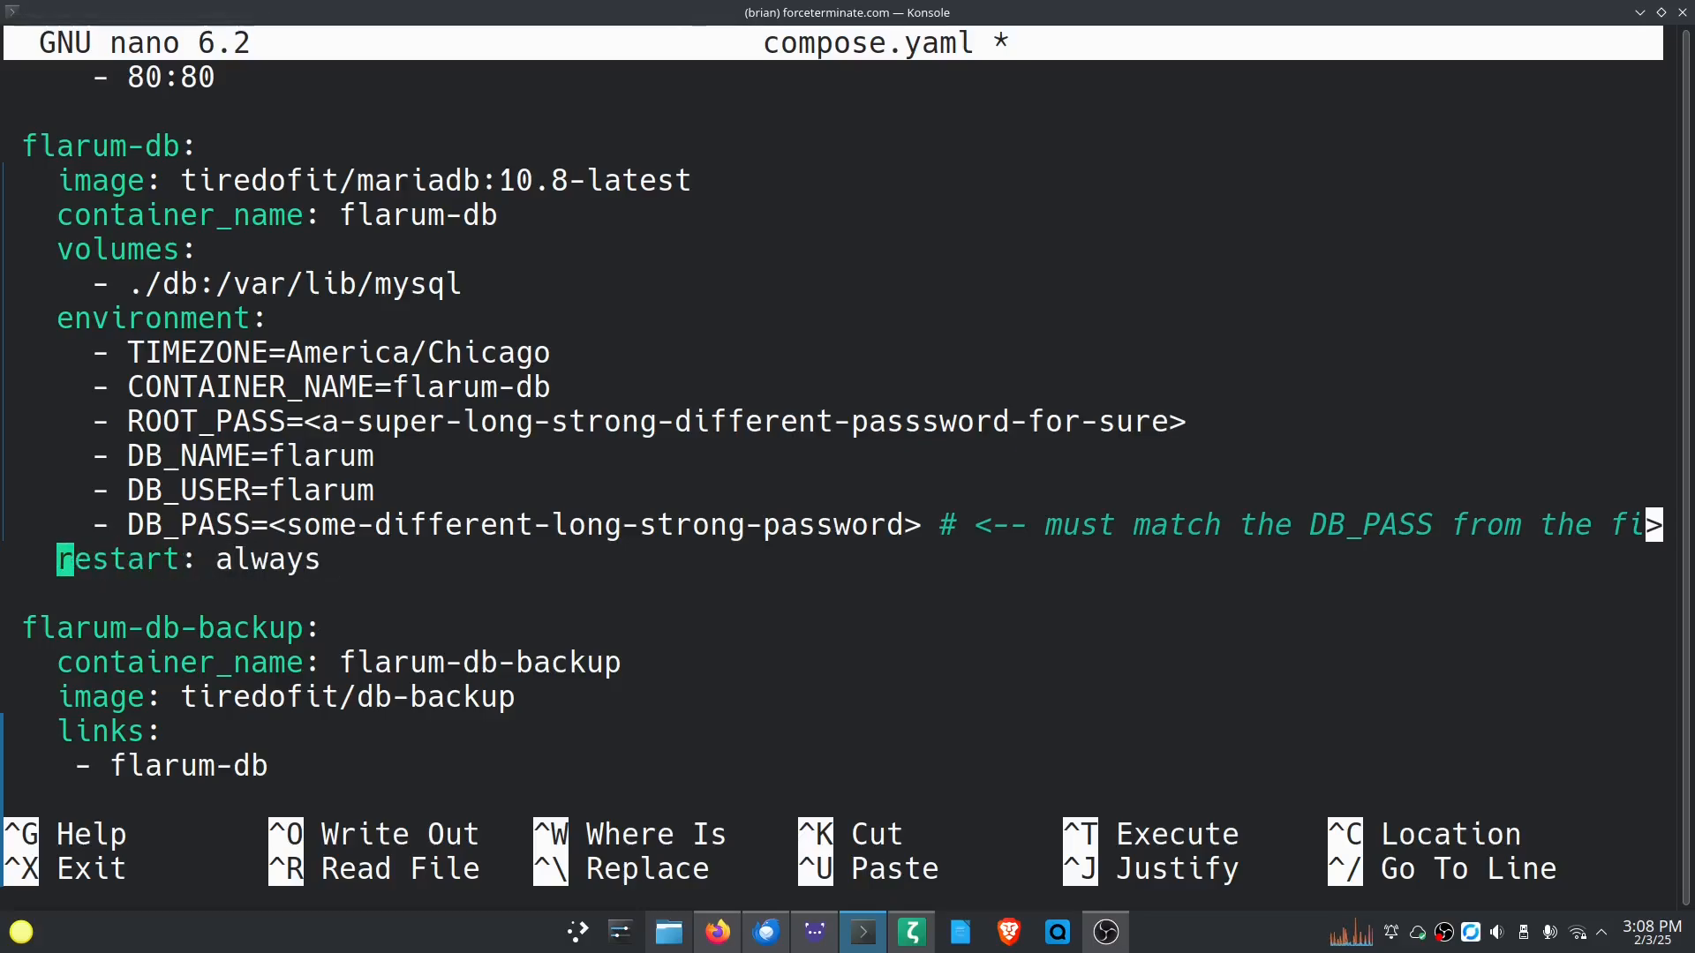
{"action": "key", "text": "Left"}
{"action": "key", "text": "Left"}
{"action": "key", "text": "Left"}
{"action": "key", "text": "Left"}
{"action": "key", "text": "Left"}
{"action": "key", "text": "Left"}
{"action": "key", "text": "Left"}
{"action": "key", "text": "Left"}
{"action": "key", "text": "Left"}
{"action": "key", "text": "Left"}
{"action": "key", "text": "Left"}
{"action": "key", "text": "Left"}
{"action": "key", "text": "Left"}
{"action": "key", "text": "Left"}
{"action": "key", "text": "Left"}
{"action": "key", "text": "Left"}
{"action": "key", "text": "Left"}
{"action": "key", "text": "Left"}
{"action": "key", "text": "Left"}
{"action": "key", "text": "Left"}
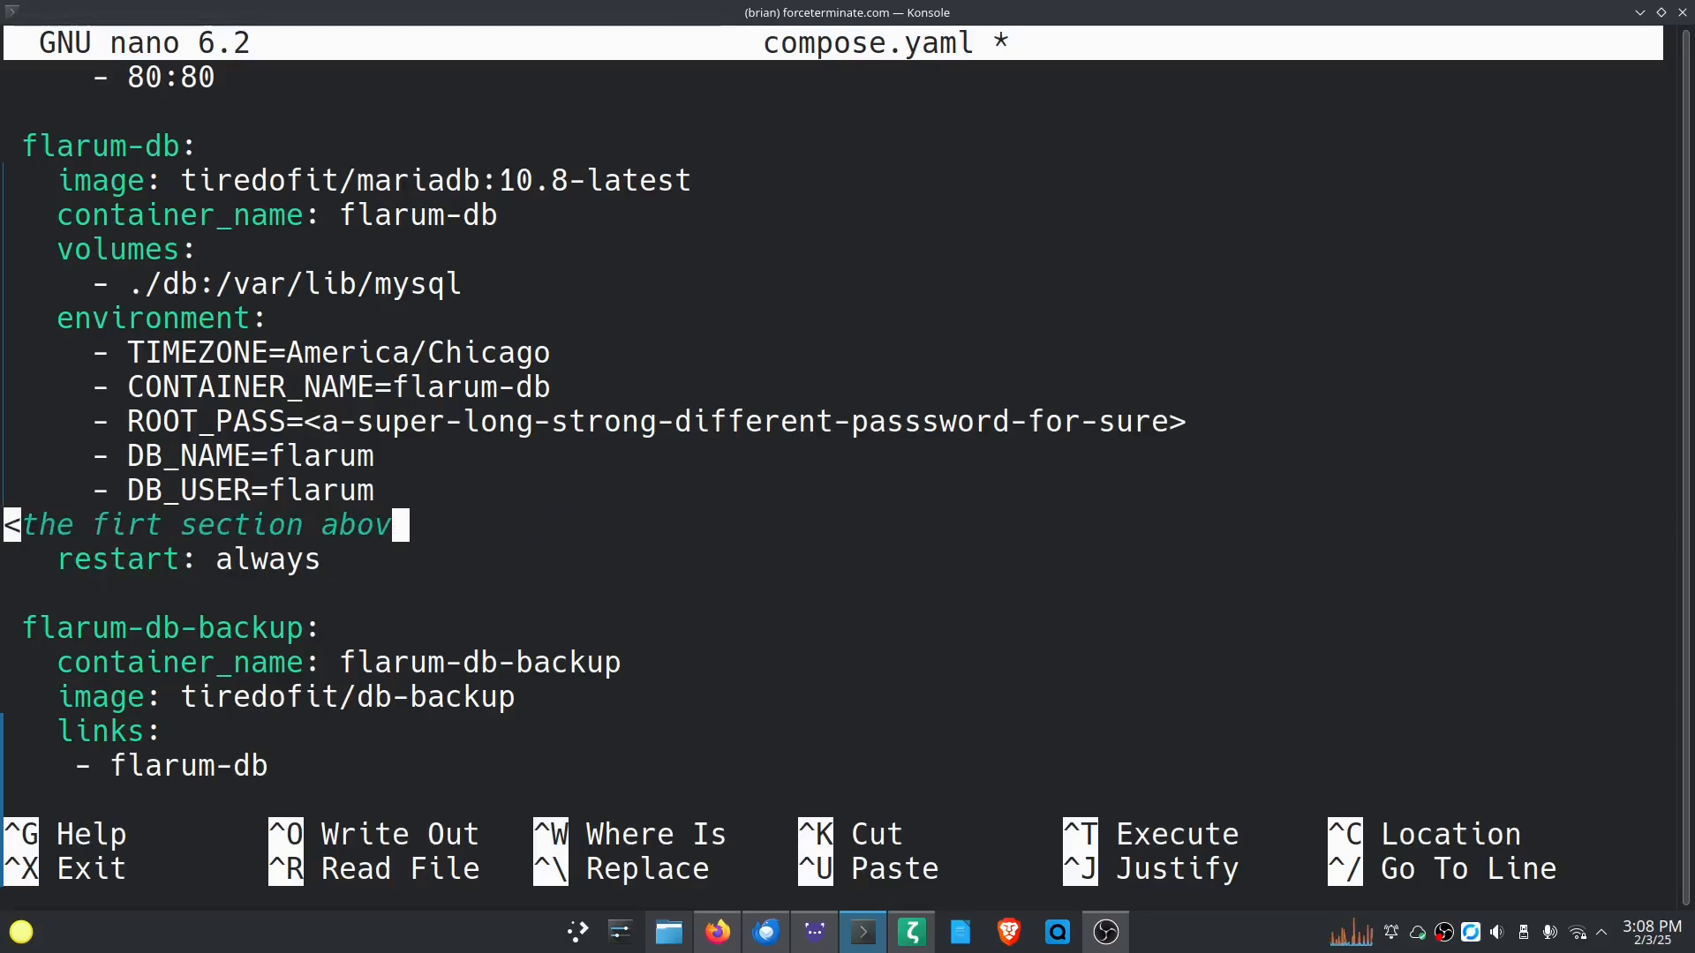
{"action": "key", "text": "BackSpace"}
{"action": "key", "text": "BackSpace"}
{"action": "key", "text": "BackSpace"}
{"action": "key", "text": "BackSpace"}
{"action": "key", "text": "BackSpace"}
{"action": "key", "text": "BackSpace"}
{"action": "key", "text": "BackSpace"}
{"action": "key", "text": "BackSpace"}
{"action": "key", "text": "BackSpace"}
{"action": "key", "text": "BackSpace"}
{"action": "key", "text": "BackSpace"}
{"action": "key", "text": "BackSpace"}
{"action": "key", "text": "BackSpace"}
{"action": "key", "text": "BackSpace"}
{"action": "key", "text": "BackSpace"}
{"action": "key", "text": "BackSpace"}
{"action": "key", "text": "BackSpace"}
{"action": "key", "text": "BackSpace"}
{"action": "key", "text": "BackSpace"}
{"action": "key", "text": "BackSpace"}
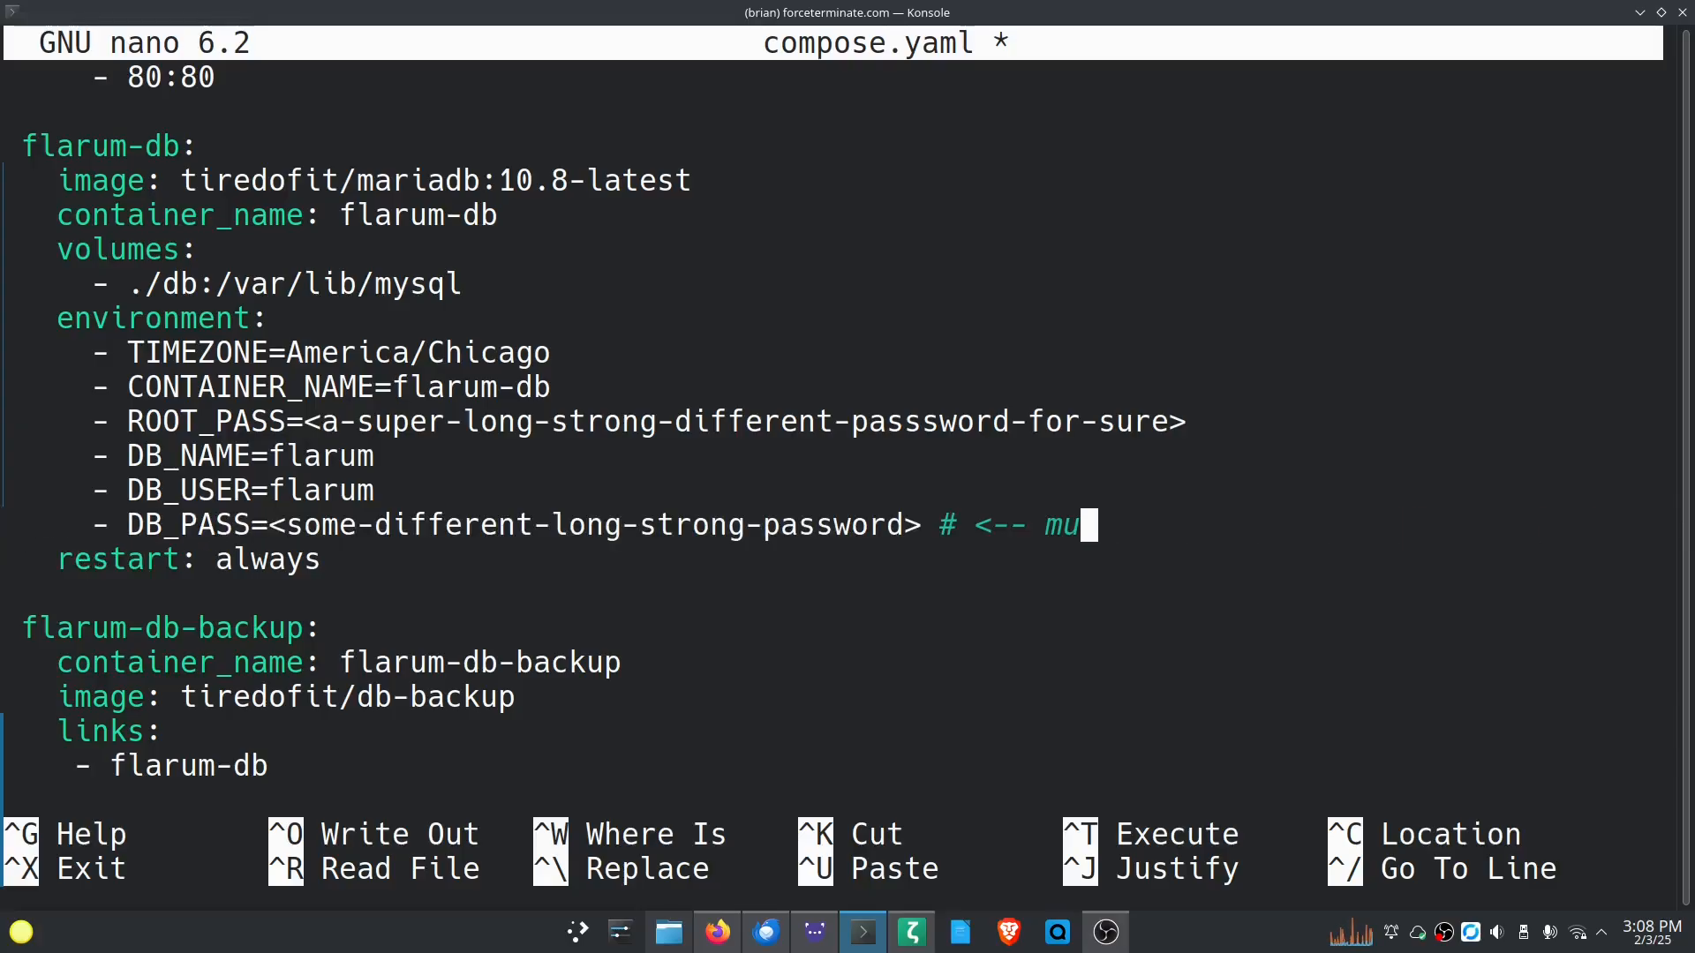
{"action": "key", "text": "BackSpace"}
{"action": "key", "text": "BackSpace"}
{"action": "key", "text": "BackSpace"}
{"action": "key", "text": "BackSpace"}
{"action": "key", "text": "BackSpace"}
{"action": "key", "text": "BackSpace"}
{"action": "key", "text": "BackSpace"}
{"action": "key", "text": "BackSpace"}
{"action": "key", "text": "BackSpace"}
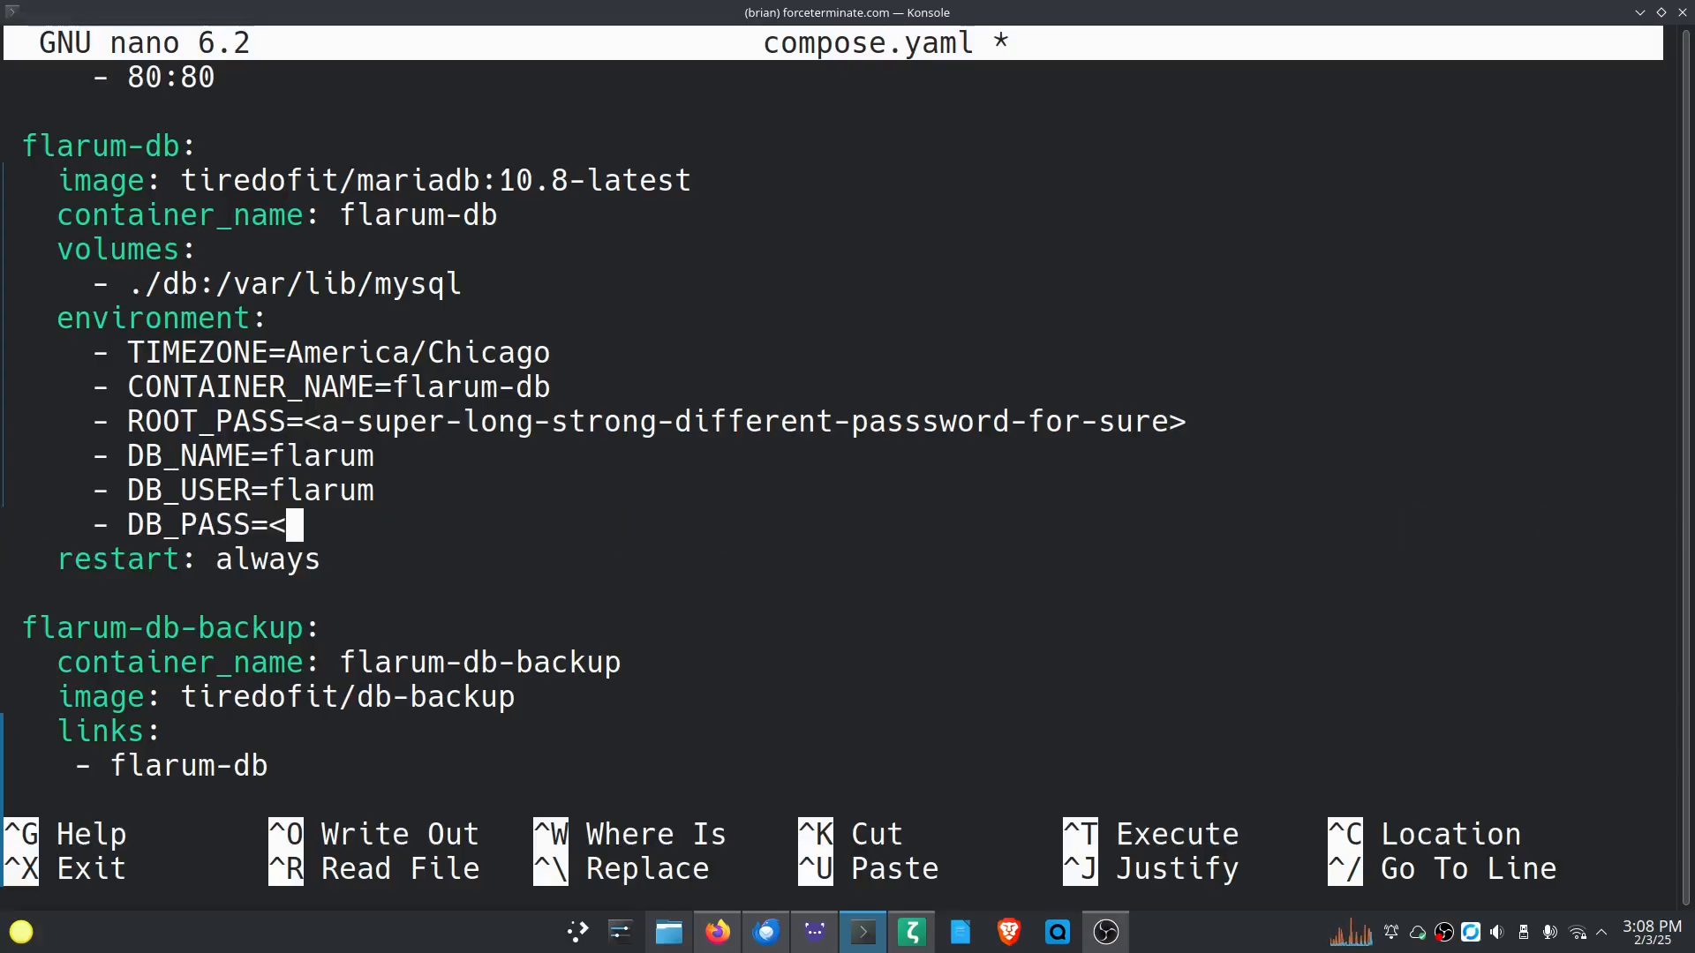
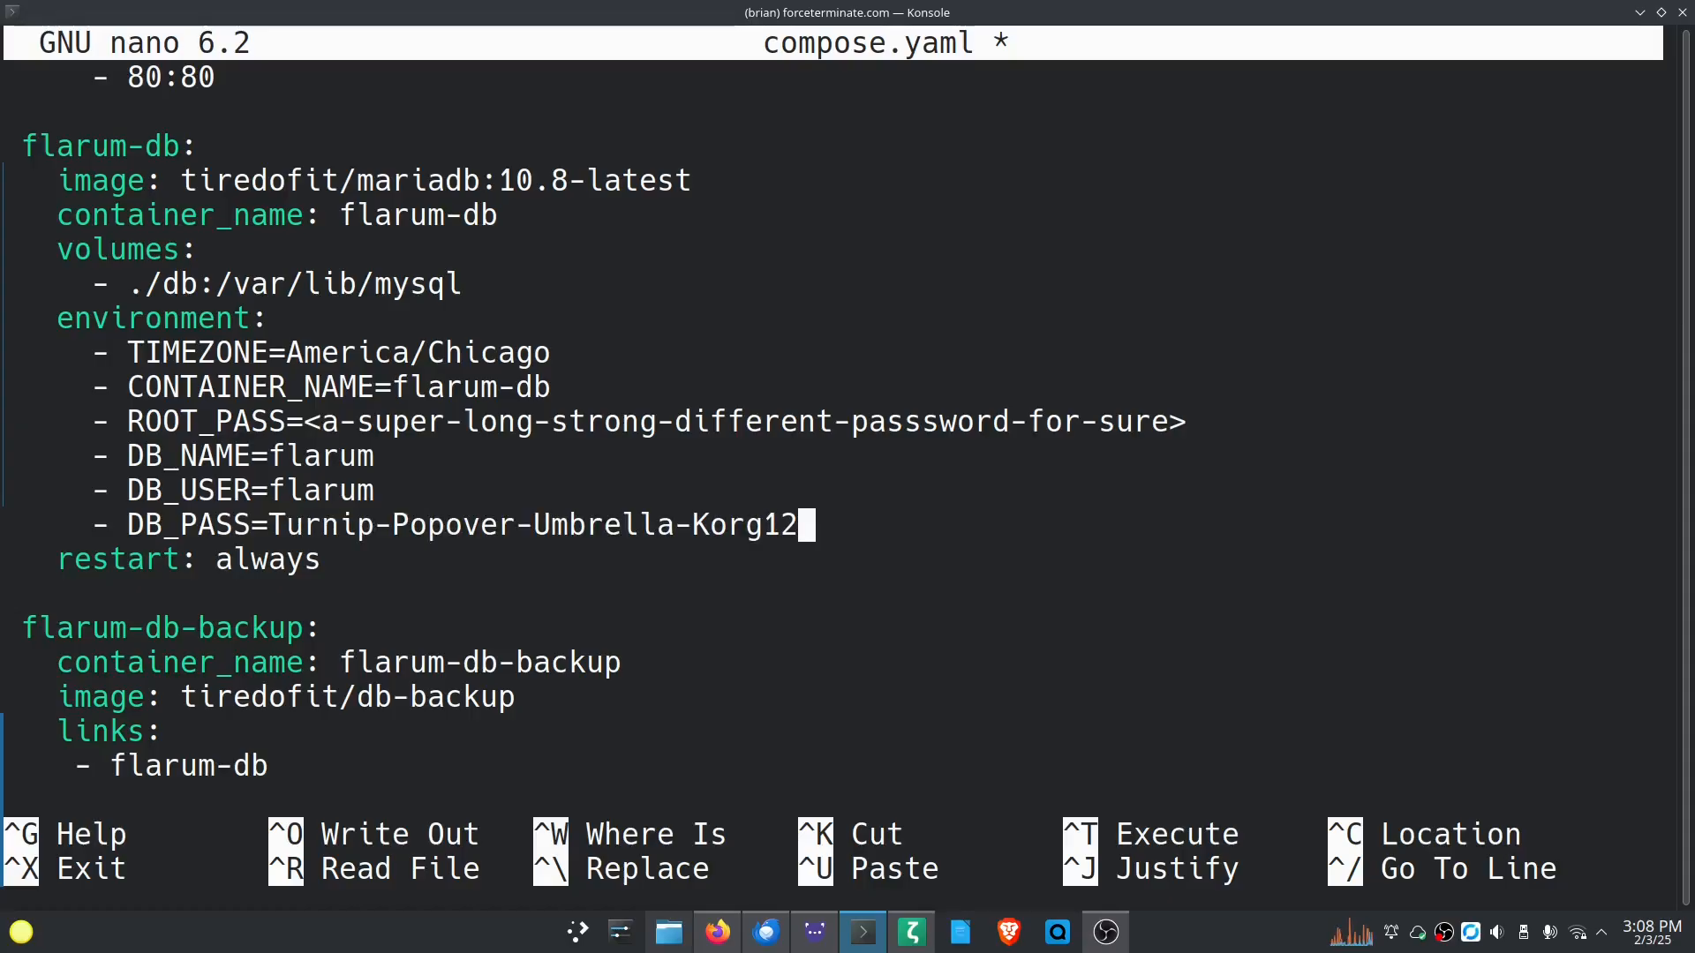
Replace the backup service's DB_PASS placeholder and comment with the same database password.
{"action": "key", "text": "Down"}
{"action": "key", "text": "Down"}
{"action": "key", "text": "Down"}
{"action": "key", "text": "Down"}
{"action": "key", "text": "Down"}
{"action": "key", "text": "Down"}
{"action": "key", "text": "Down"}
{"action": "key", "text": "Down"}
{"action": "key", "text": "Down"}
{"action": "key", "text": "Down"}
{"action": "key", "text": "Down"}
{"action": "key", "text": "Down"}
{"action": "key", "text": "Down"}
{"action": "key", "text": "Down"}
{"action": "key", "text": "Down"}
{"action": "key", "text": "Down"}
{"action": "key", "text": "Down"}
{"action": "key", "text": "Down"}
{"action": "key", "text": "Down"}
{"action": "key", "text": "Down"}
{"action": "key", "text": "Down"}
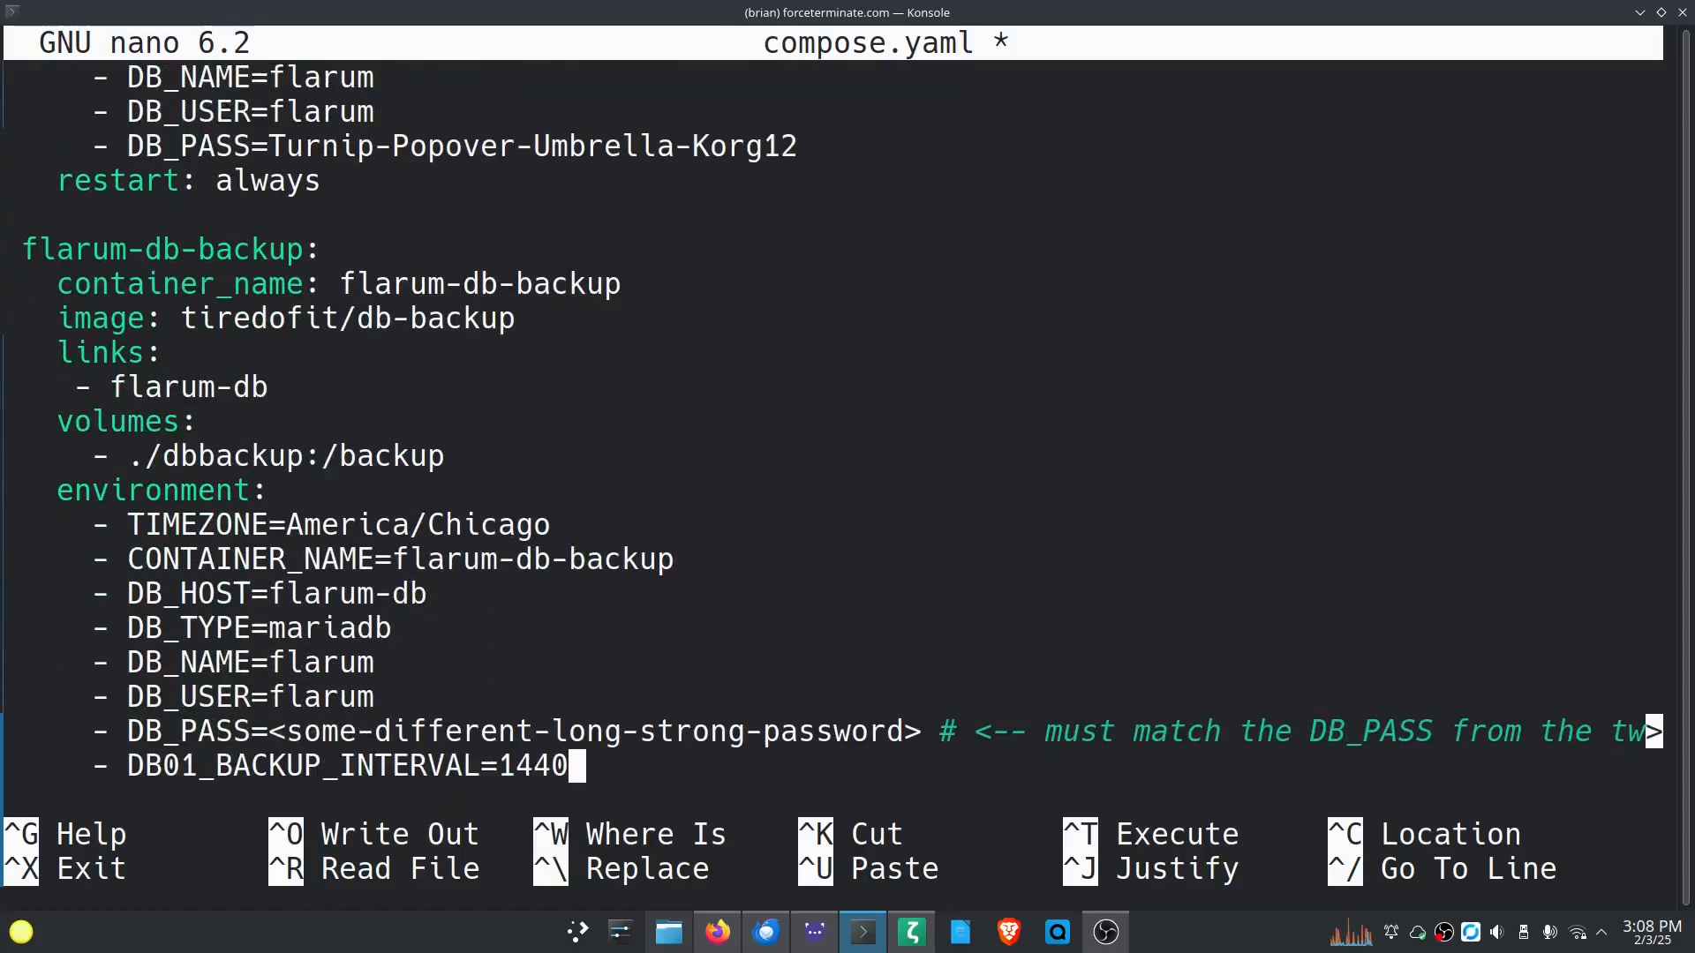
{"action": "key", "text": "Up"}
{"action": "key", "text": "Up"}
{"action": "key", "text": "Up"}
{"action": "key", "text": "Up"}
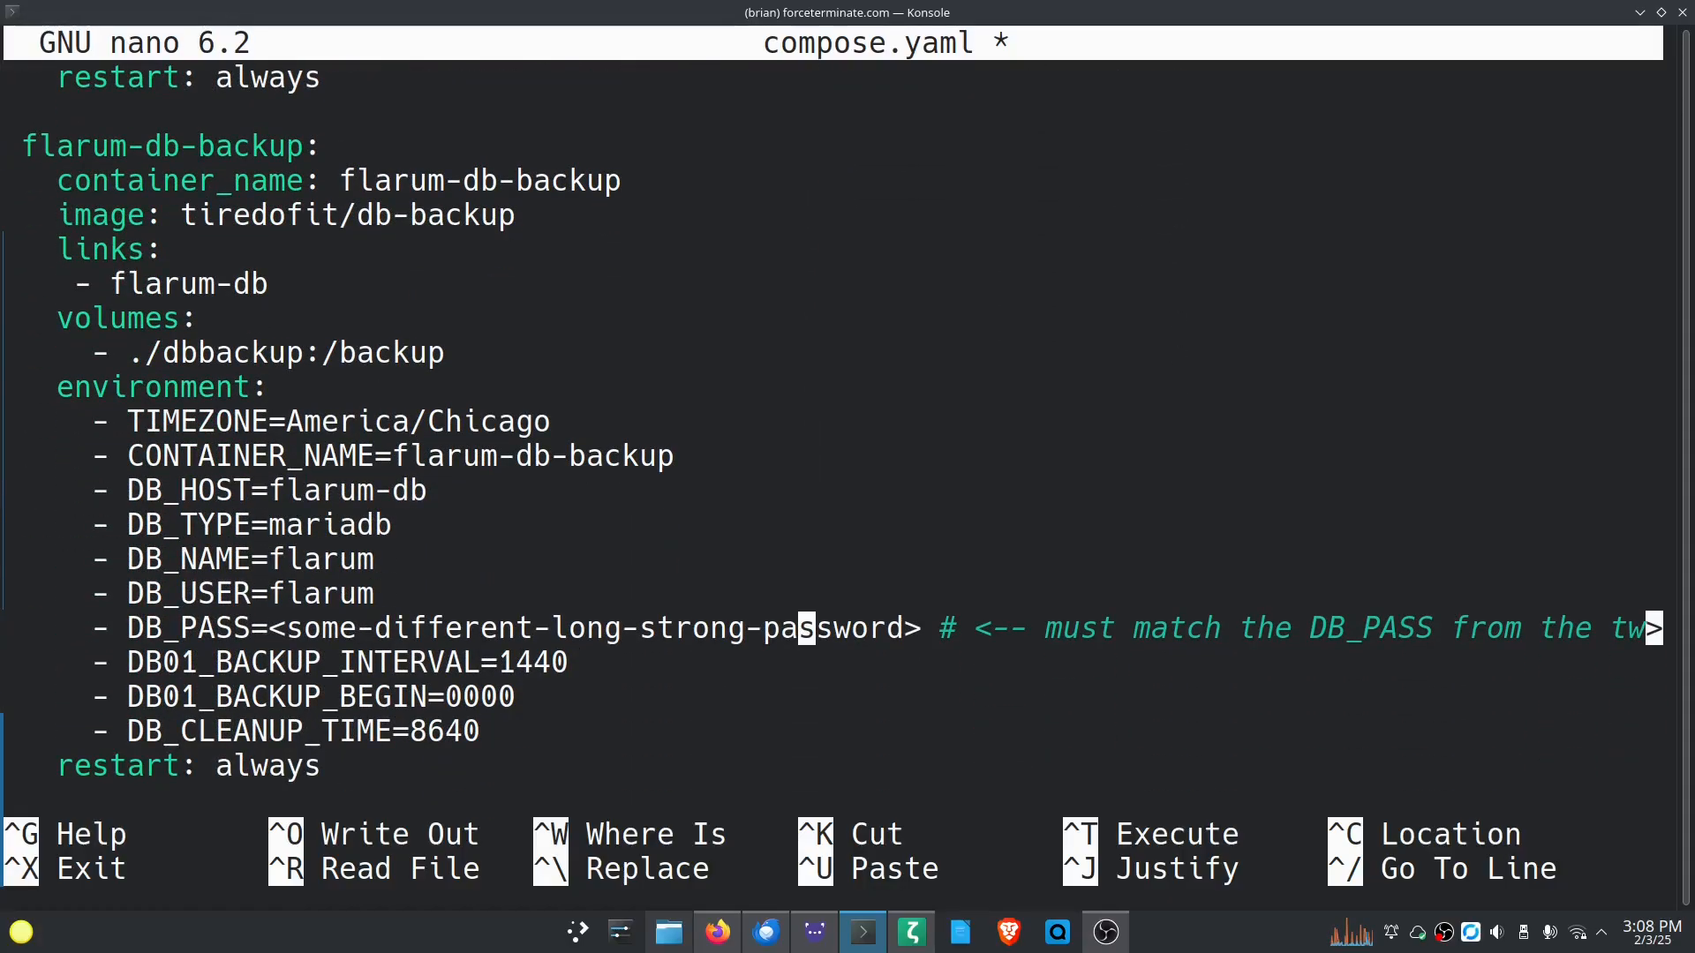
{"action": "key", "text": "Right"}
{"action": "key", "text": "Right"}
{"action": "key", "text": "Right"}
{"action": "key", "text": "Right"}
{"action": "key", "text": "Right"}
{"action": "key", "text": "Right"}
{"action": "key", "text": "Right"}
{"action": "key", "text": "Right"}
{"action": "key", "text": "Right"}
{"action": "key", "text": "Right"}
{"action": "key", "text": "Right"}
{"action": "key", "text": "Right"}
{"action": "key", "text": "Right"}
{"action": "key", "text": "Right"}
{"action": "key", "text": "Right"}
{"action": "key", "text": "Right"}
{"action": "key", "text": "Right"}
{"action": "key", "text": "Right"}
{"action": "key", "text": "Right"}
{"action": "key", "text": "Right"}
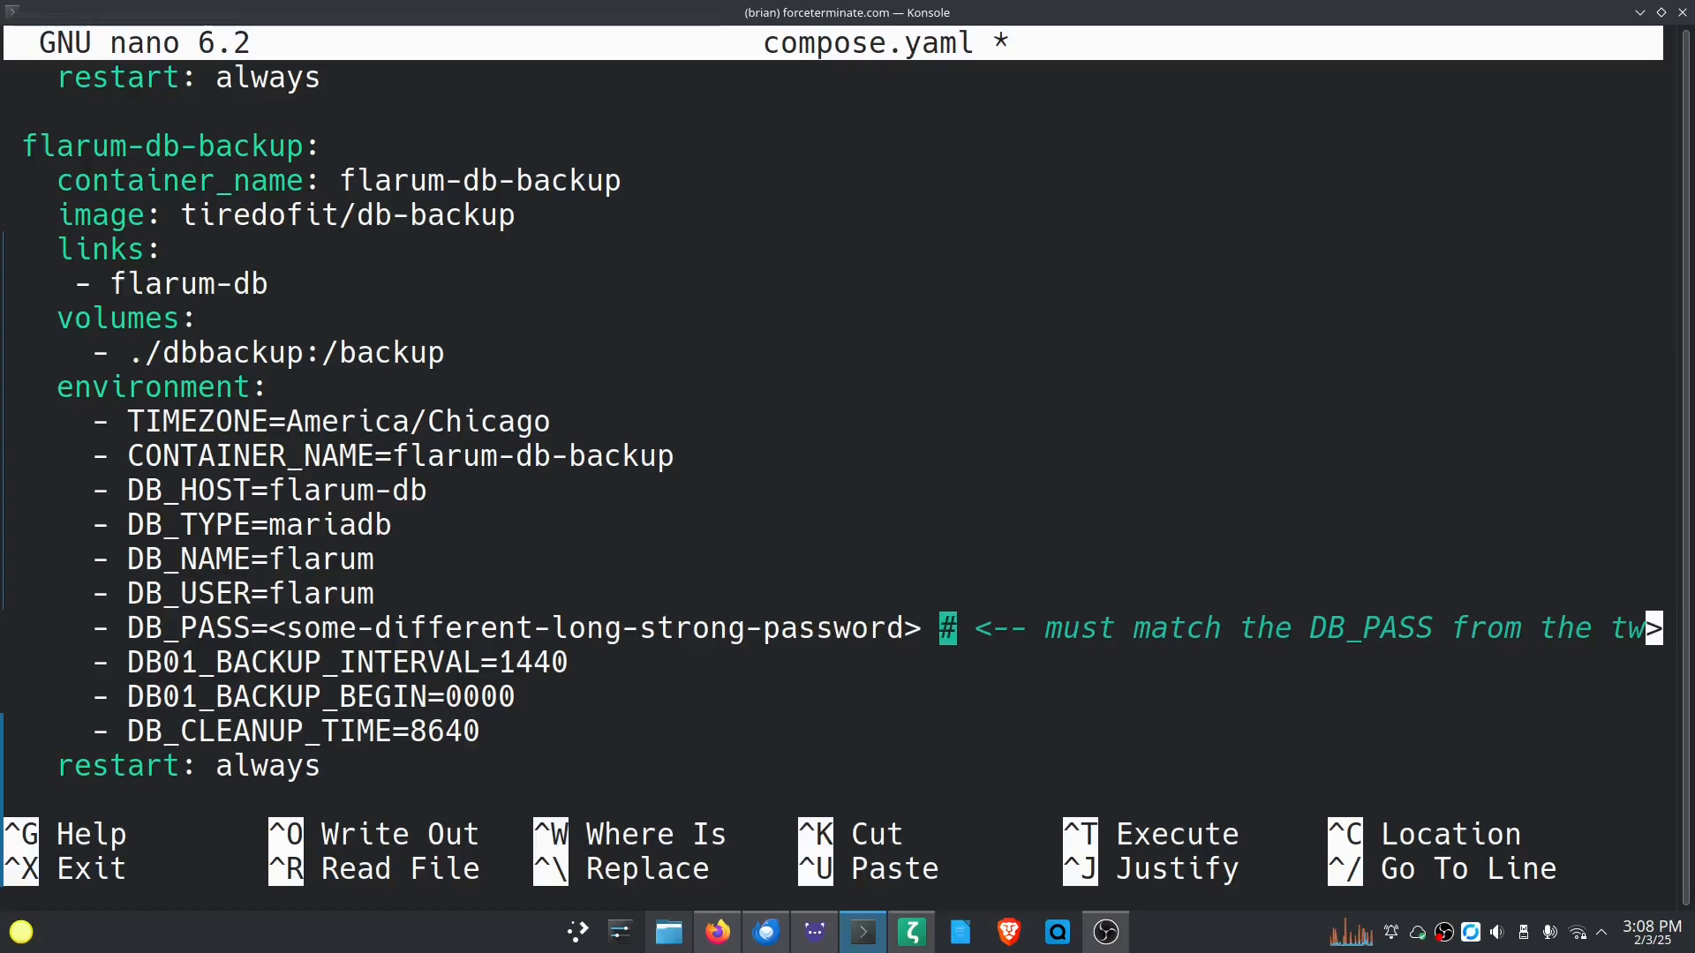
{"action": "key", "text": "Right"}
{"action": "key", "text": "Right"}
{"action": "key", "text": "Right"}
{"action": "key", "text": "Right"}
{"action": "key", "text": "Right"}
{"action": "key", "text": "Right"}
{"action": "key", "text": "Right"}
{"action": "key", "text": "Right"}
{"action": "key", "text": "Right"}
{"action": "key", "text": "Right"}
{"action": "key", "text": "Right"}
{"action": "key", "text": "Right"}
{"action": "key", "text": "Right"}
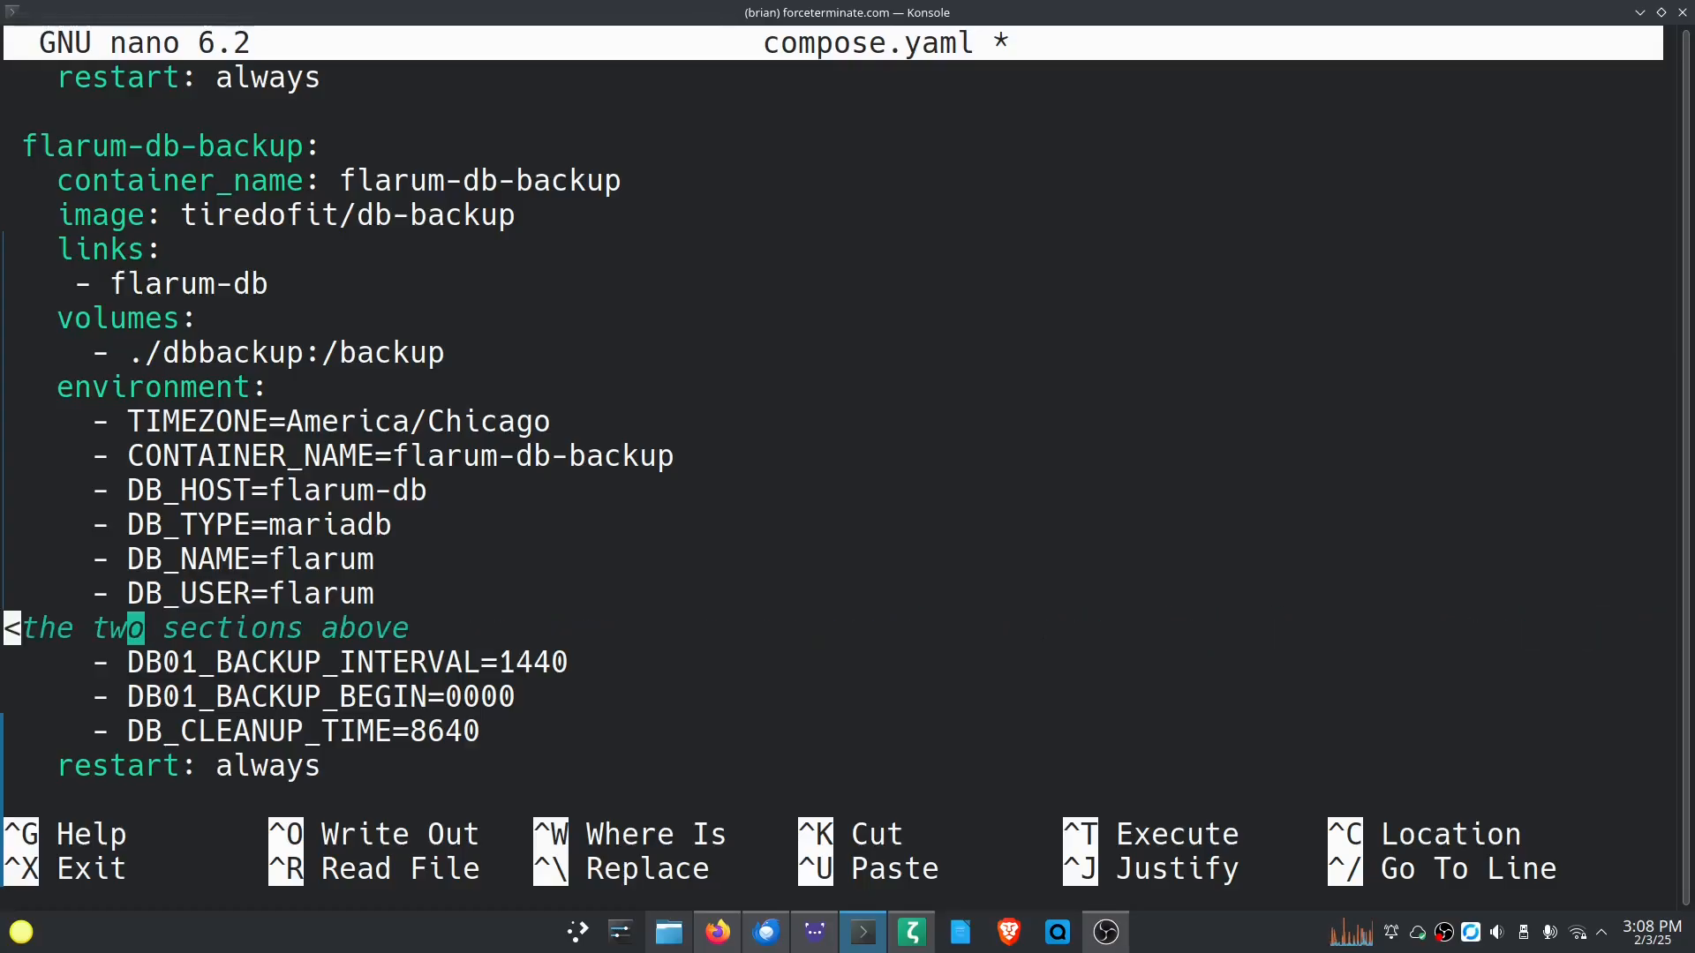
{"action": "key", "text": "End"}
{"action": "key", "text": "BackSpace"}
{"action": "key", "text": "BackSpace"}
{"action": "key", "text": "BackSpace"}
{"action": "key", "text": "BackSpace"}
{"action": "key", "text": "BackSpace"}
{"action": "key", "text": "BackSpace"}
{"action": "key", "text": "BackSpace"}
{"action": "key", "text": "BackSpace"}
{"action": "key", "text": "BackSpace"}
{"action": "key", "text": "BackSpace"}
{"action": "key", "text": "BackSpace"}
{"action": "key", "text": "BackSpace"}
{"action": "key", "text": "BackSpace"}
{"action": "key", "text": "BackSpace"}
{"action": "key", "text": "BackSpace"}
{"action": "key", "text": "BackSpace"}
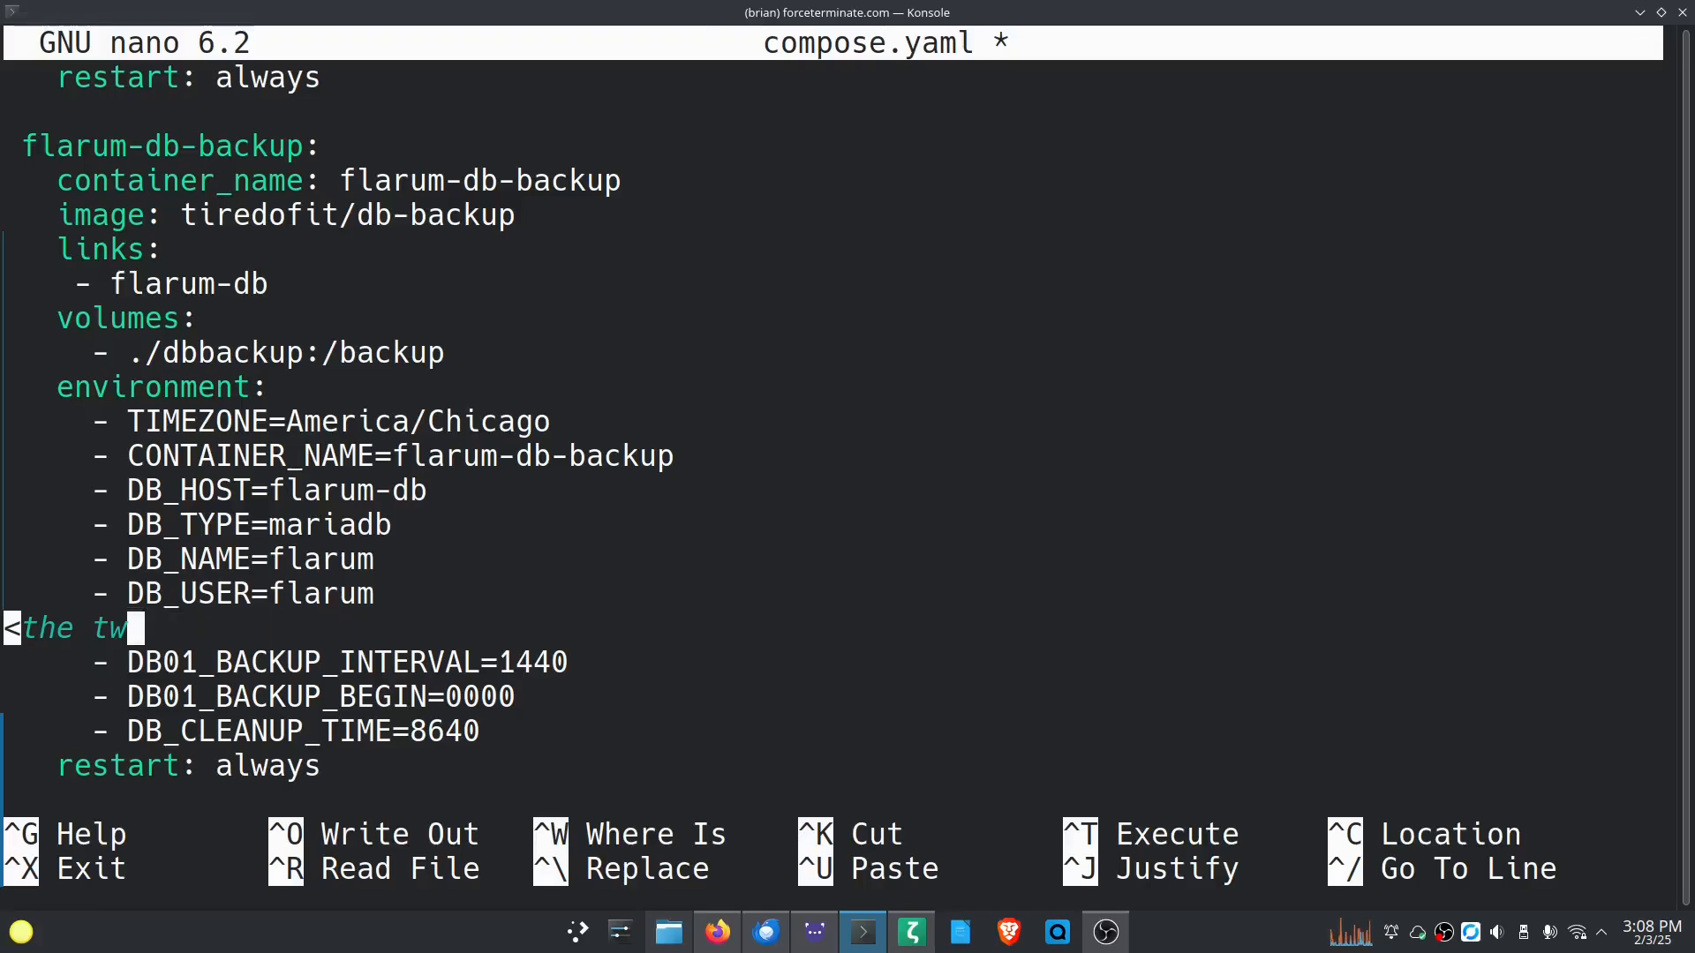
{"action": "key", "text": "BackSpace"}
{"action": "key", "text": "BackSpace"}
{"action": "key", "text": "BackSpace"}
{"action": "key", "text": "BackSpace"}
{"action": "key", "text": "BackSpace"}
{"action": "key", "text": "BackSpace"}
{"action": "key", "text": "BackSpace"}
{"action": "key", "text": "BackSpace"}
{"action": "key", "text": "BackSpace"}
{"action": "key", "text": "BackSpace"}
{"action": "key", "text": "BackSpace"}
{"action": "key", "text": "BackSpace"}
{"action": "key", "text": "BackSpace"}
{"action": "key", "text": "BackSpace"}
{"action": "key", "text": "BackSpace"}
{"action": "key", "text": "BackSpace"}
{"action": "key", "text": "BackSpace"}
{"action": "key", "text": "BackSpace"}
{"action": "key", "text": "BackSpace"}
{"action": "key", "text": "BackSpace"}
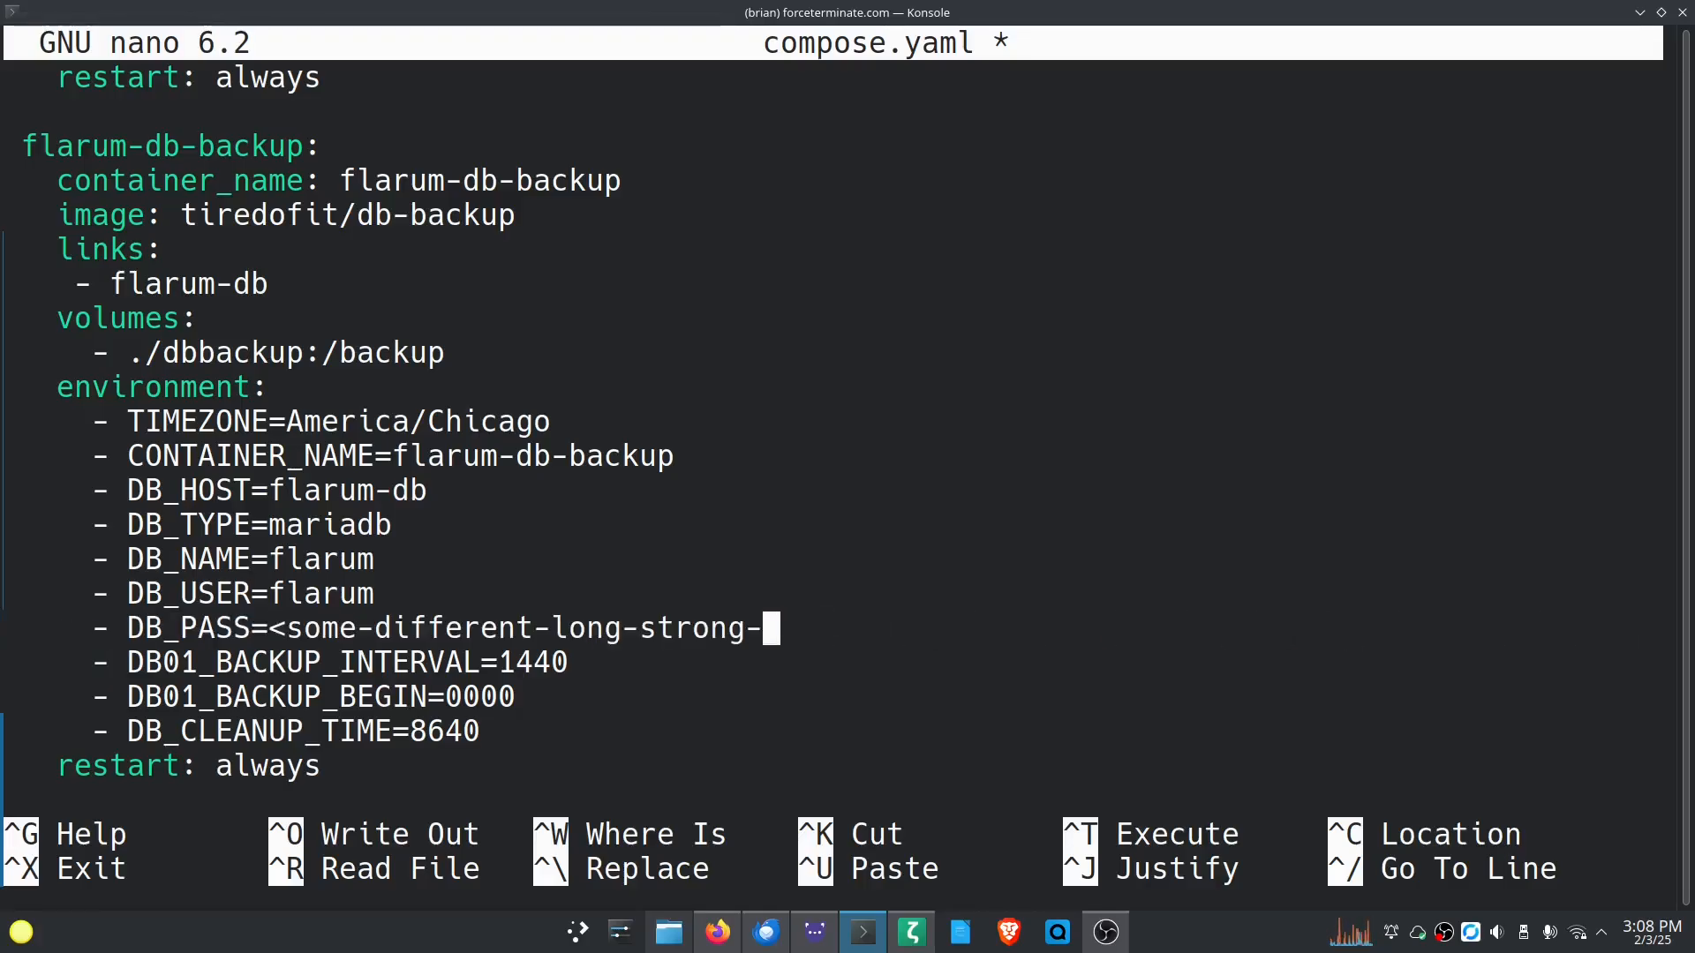
{"action": "key", "text": "BackSpace"}
{"action": "key", "text": "BackSpace"}
{"action": "key", "text": "BackSpace"}
{"action": "key", "text": "BackSpace"}
{"action": "key", "text": "BackSpace"}
{"action": "key", "text": "BackSpace"}
{"action": "key", "text": "BackSpace"}
{"action": "key", "text": "BackSpace"}
{"action": "key", "text": "BackSpace"}
{"action": "key", "text": "BackSpace"}
{"action": "key", "text": "BackSpace"}
{"action": "key", "text": "BackSpace"}
{"action": "key", "text": "BackSpace"}
{"action": "key", "text": "BackSpace"}
{"action": "key", "text": "BackSpace"}
{"action": "key", "text": "BackSpace"}
{"action": "key", "text": "BackSpace"}
{"action": "key", "text": "BackSpace"}
{"action": "key", "text": "BackSpace"}
{"action": "key", "text": "BackSpace"}
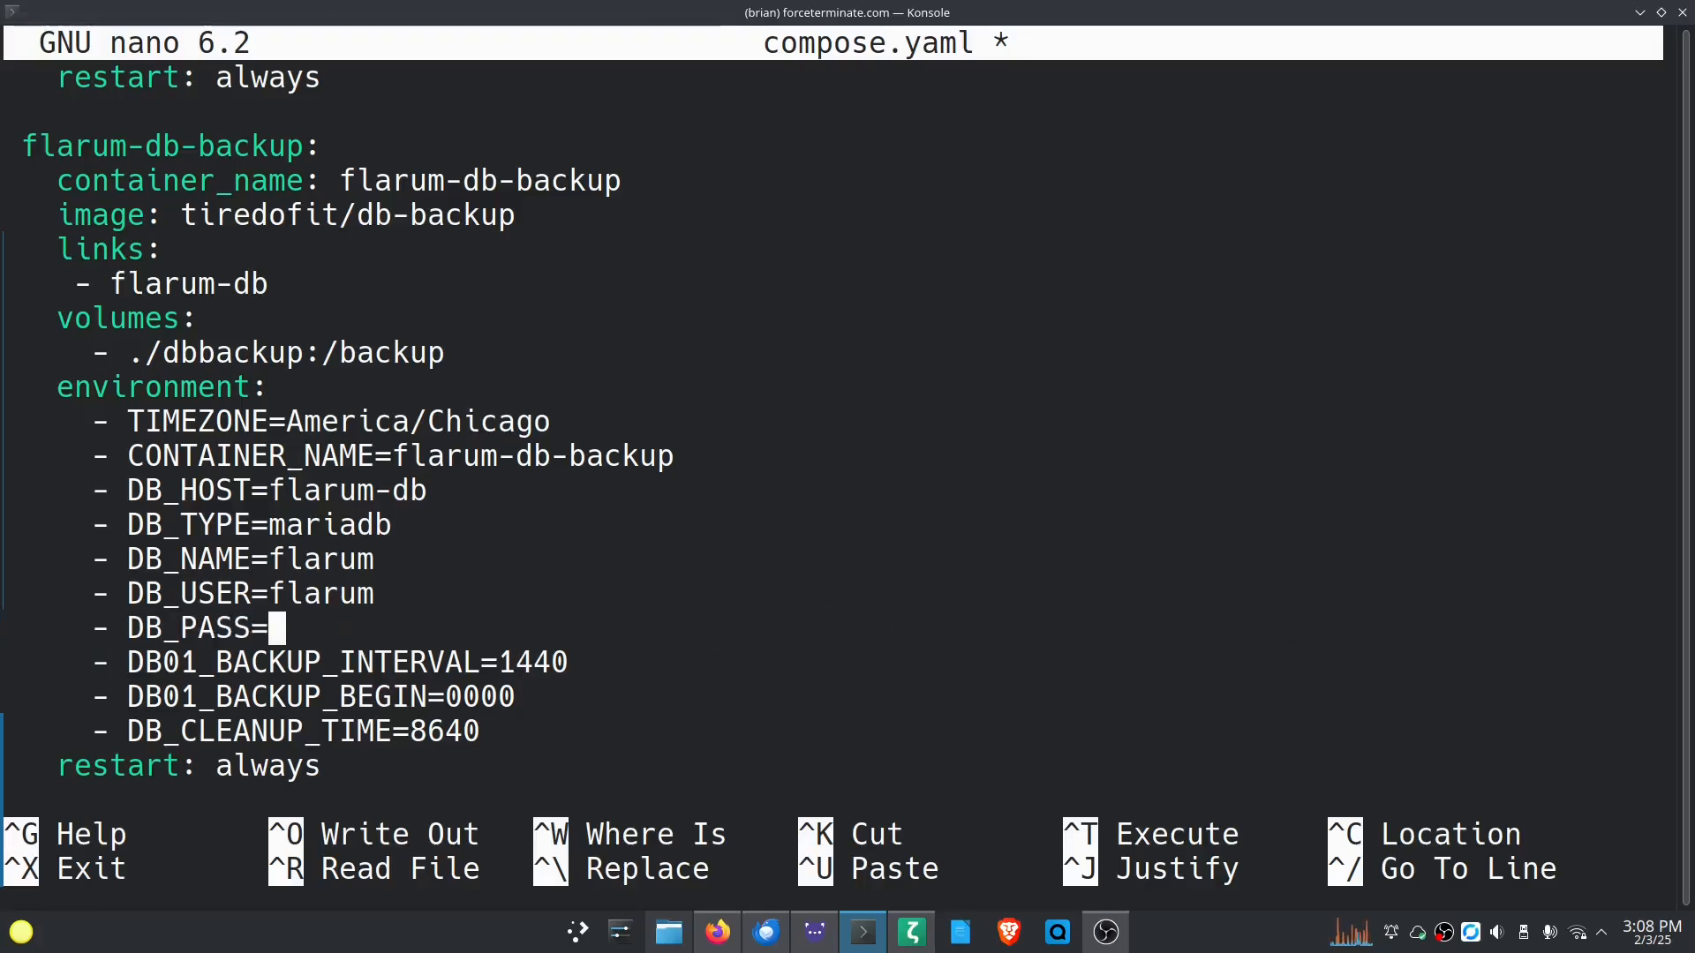
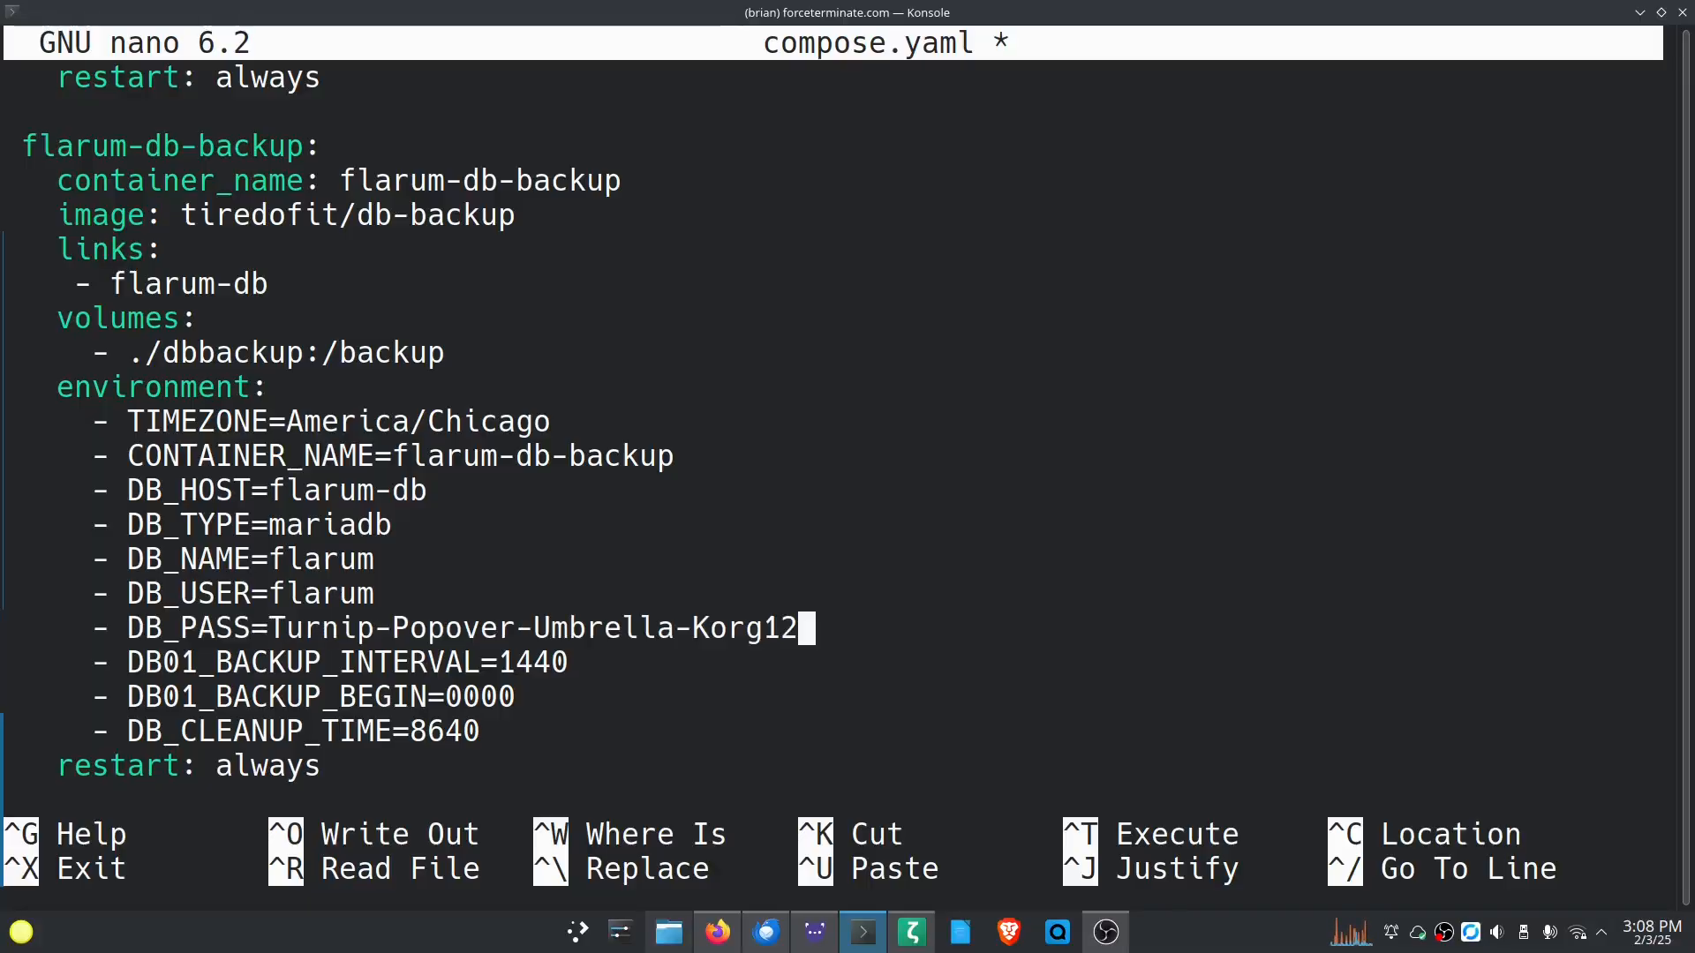
{"action": "key", "text": "Up"}
{"action": "key", "text": "Up"}
{"action": "key", "text": "Up"}
{"action": "key", "text": "Up"}
{"action": "key", "text": "Up"}
{"action": "key", "text": "Up"}
{"action": "key", "text": "Up"}
{"action": "key", "text": "Up"}
{"action": "key", "text": "Up"}
{"action": "key", "text": "Up"}
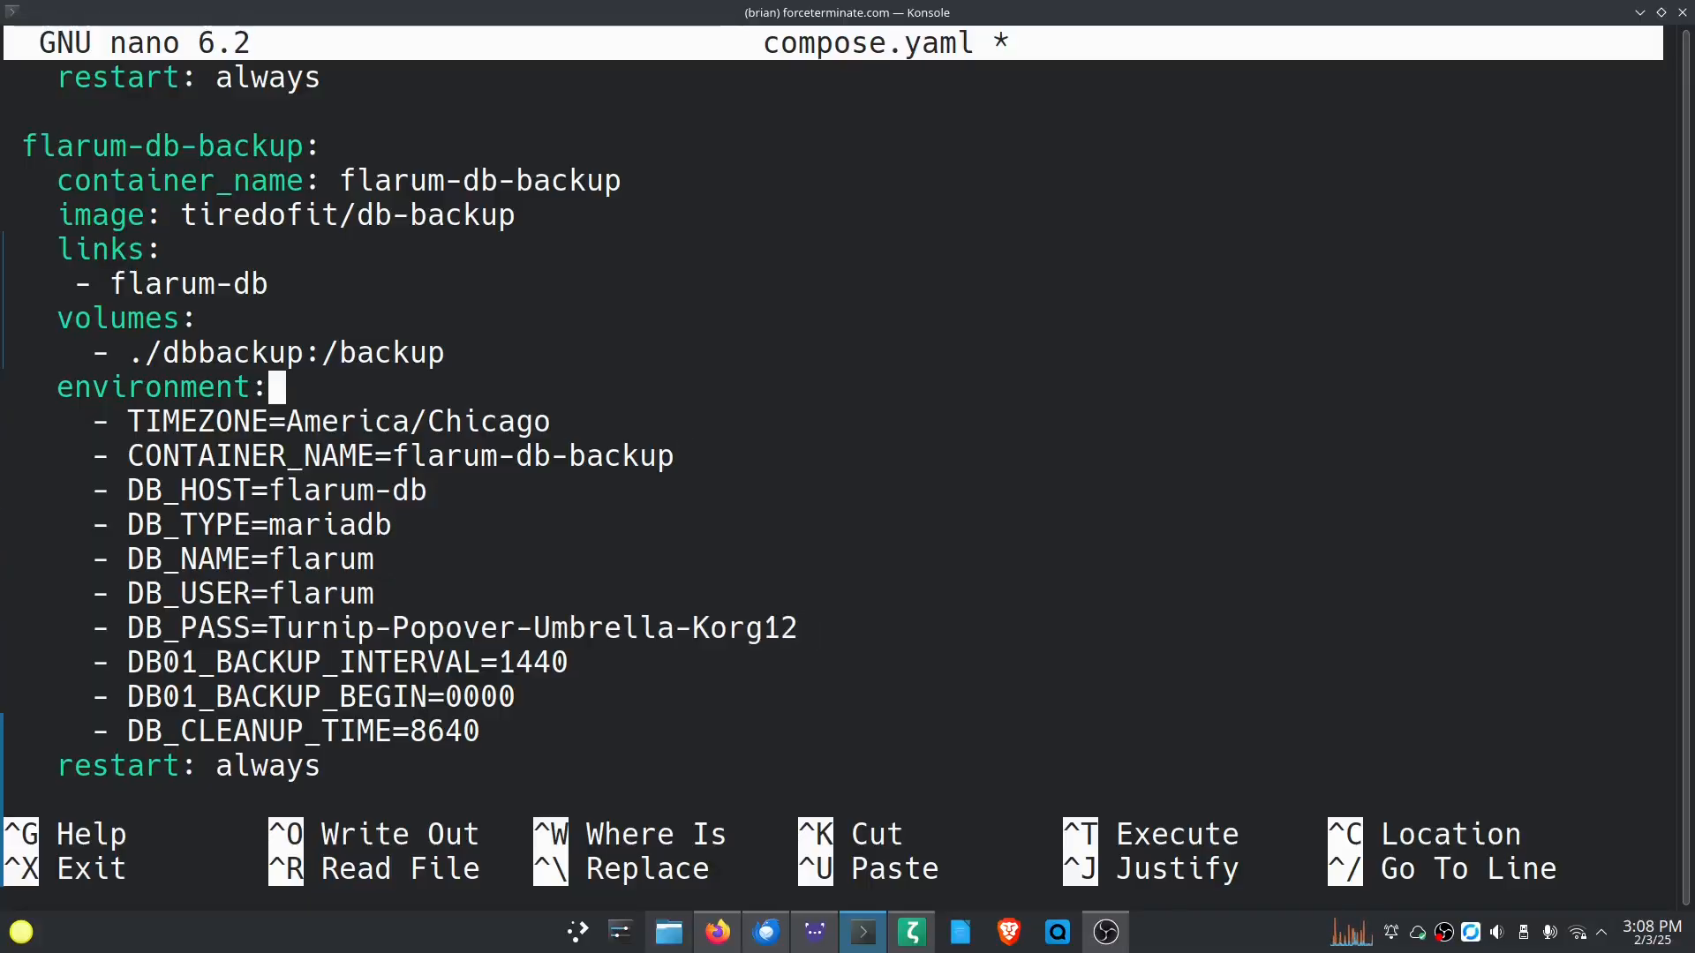
{"action": "key", "text": "Up"}
{"action": "key", "text": "Up"}
{"action": "key", "text": "Up"}
{"action": "key", "text": "Up"}
{"action": "key", "text": "Up"}
{"action": "key", "text": "Up"}
{"action": "key", "text": "Up"}
{"action": "key", "text": "Up"}
{"action": "key", "text": "Up"}
{"action": "key", "text": "Up"}
{"action": "key", "text": "Up"}
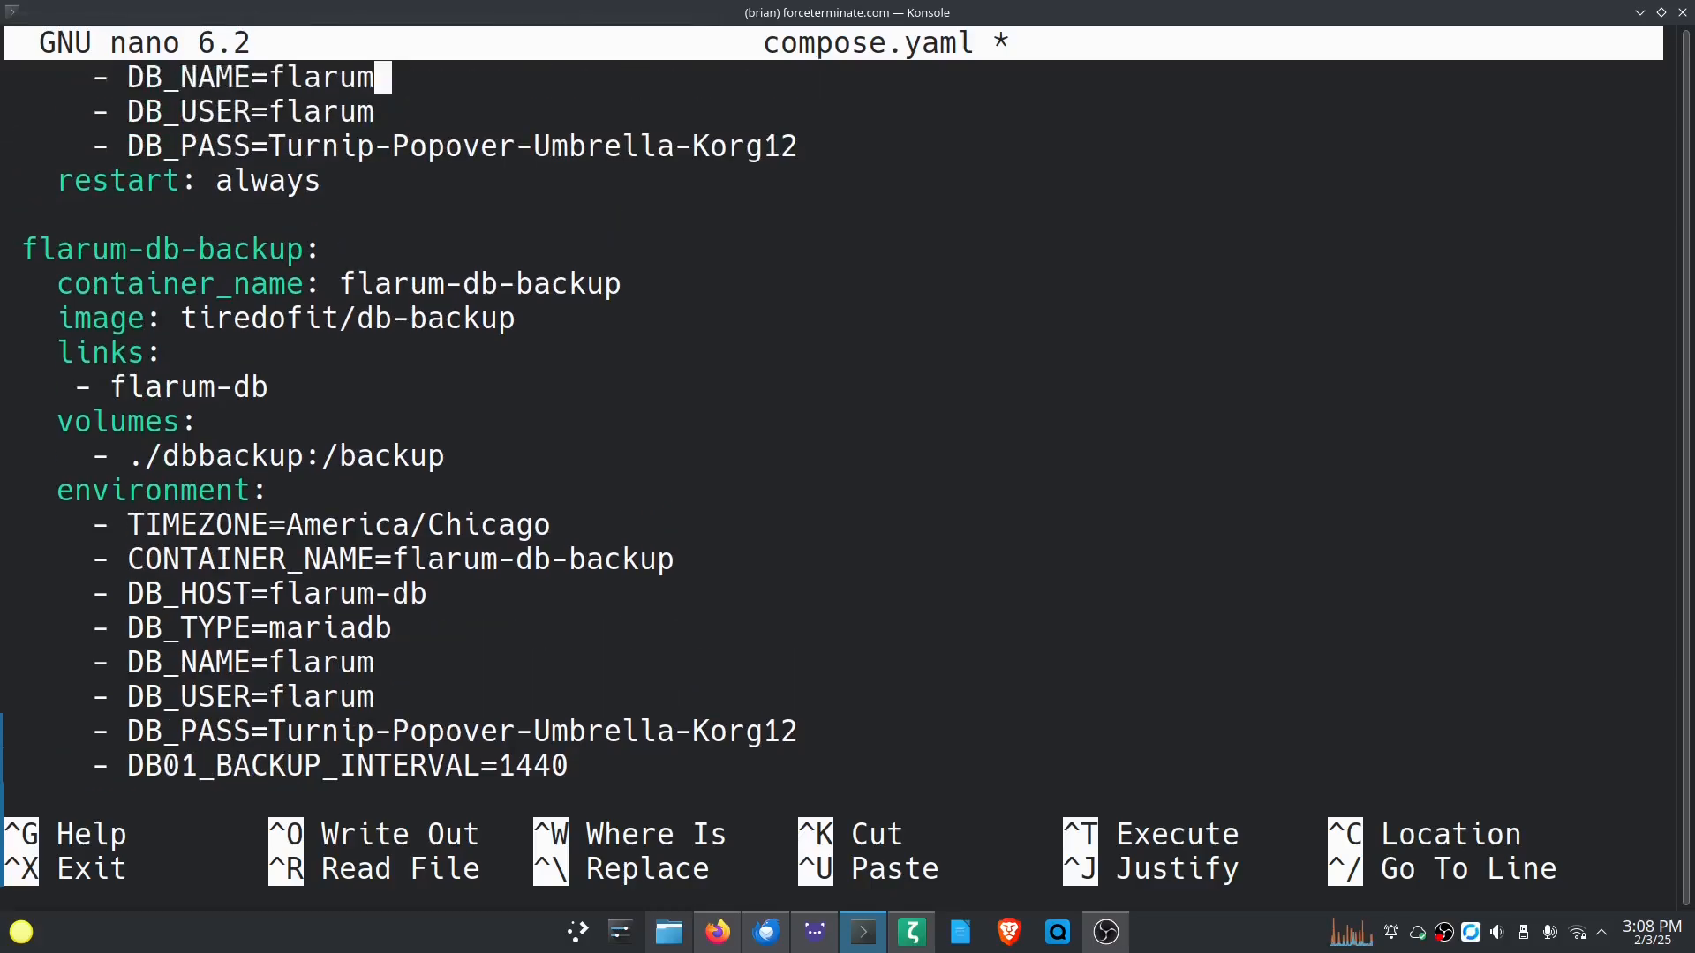
{"action": "key", "text": "Up"}
{"action": "key", "text": "Up"}
{"action": "key", "text": "Up"}
{"action": "key", "text": "Up"}
{"action": "key", "text": "Up"}
{"action": "key", "text": "Up"}
{"action": "key", "text": "Up"}
{"action": "key", "text": "Up"}
{"action": "key", "text": "Up"}
{"action": "key", "text": "Up"}
{"action": "key", "text": "Up"}
{"action": "key", "text": "Up"}
{"action": "key", "text": "Up"}
{"action": "key", "text": "Up"}
Replace the flarum-db ROOT_PASS placeholder with a new strong root password.
{"action": "key", "text": "Down"}
{"action": "key", "text": "Down"}
{"action": "key", "text": "Down"}
{"action": "key", "text": "Down"}
{"action": "key", "text": "Down"}
{"action": "key", "text": "Down"}
{"action": "key", "text": "Down"}
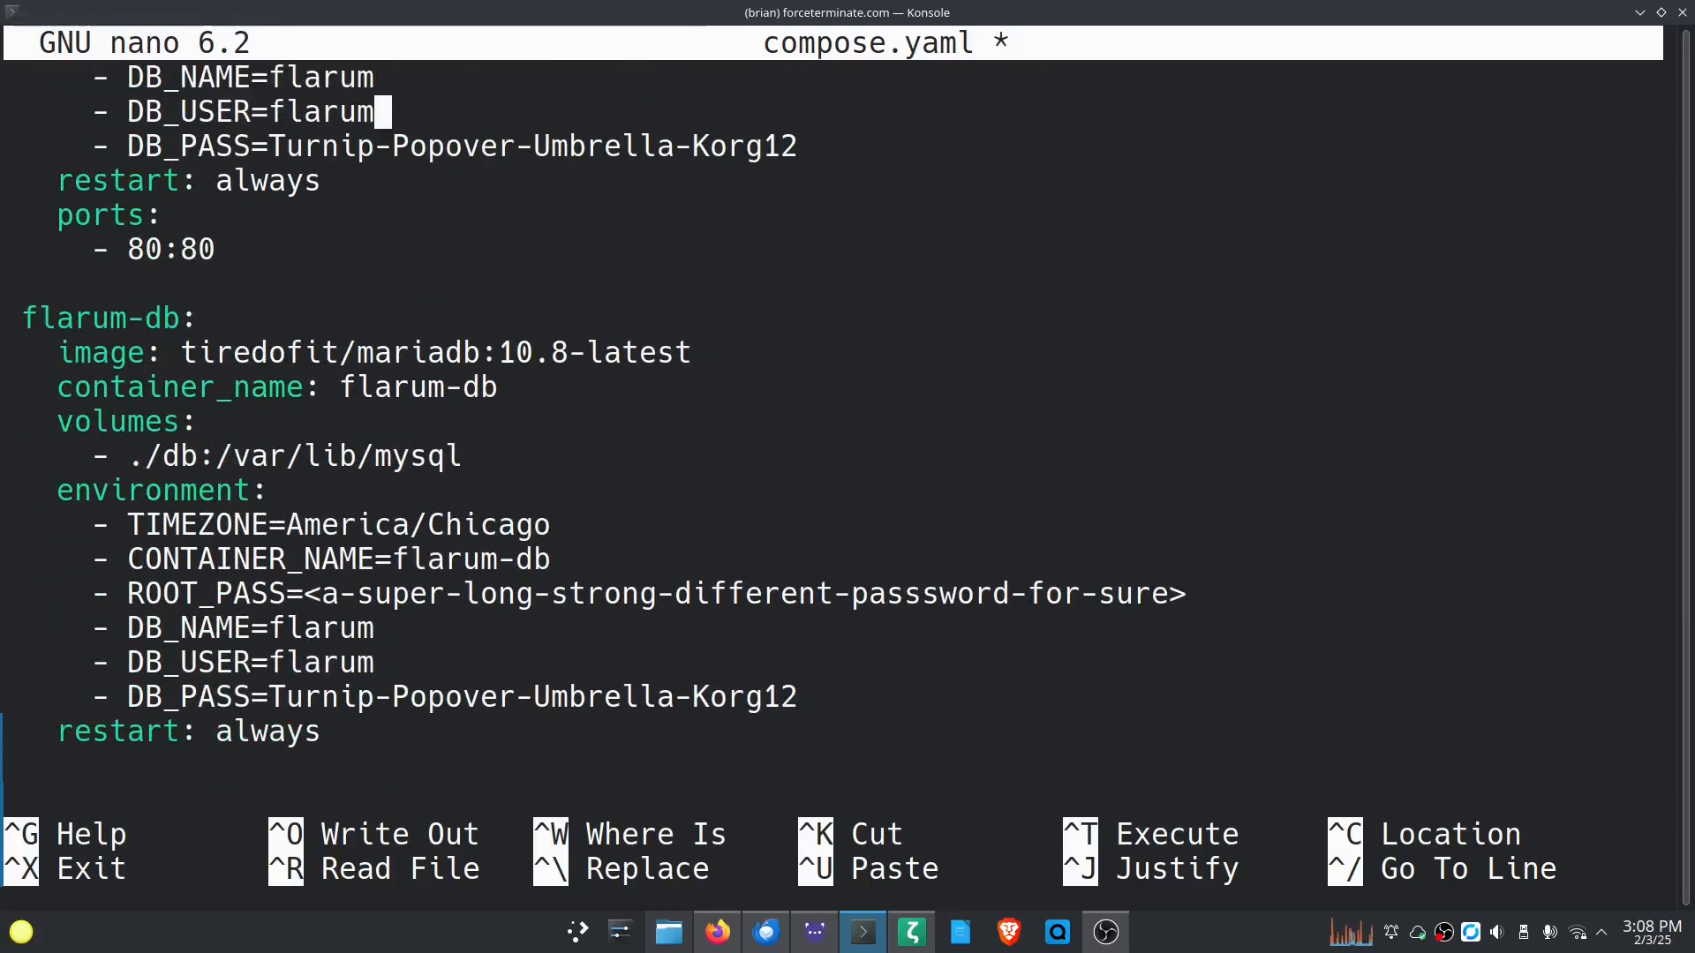
{"action": "key", "text": "Down"}
{"action": "key", "text": "Down"}
{"action": "key", "text": "Down"}
{"action": "key", "text": "Down"}
{"action": "key", "text": "Down"}
{"action": "key", "text": "Down"}
{"action": "key", "text": "Down"}
{"action": "key", "text": "Down"}
{"action": "key", "text": "Down"}
{"action": "key", "text": "Down"}
{"action": "key", "text": "Up"}
{"action": "key", "text": "Up"}
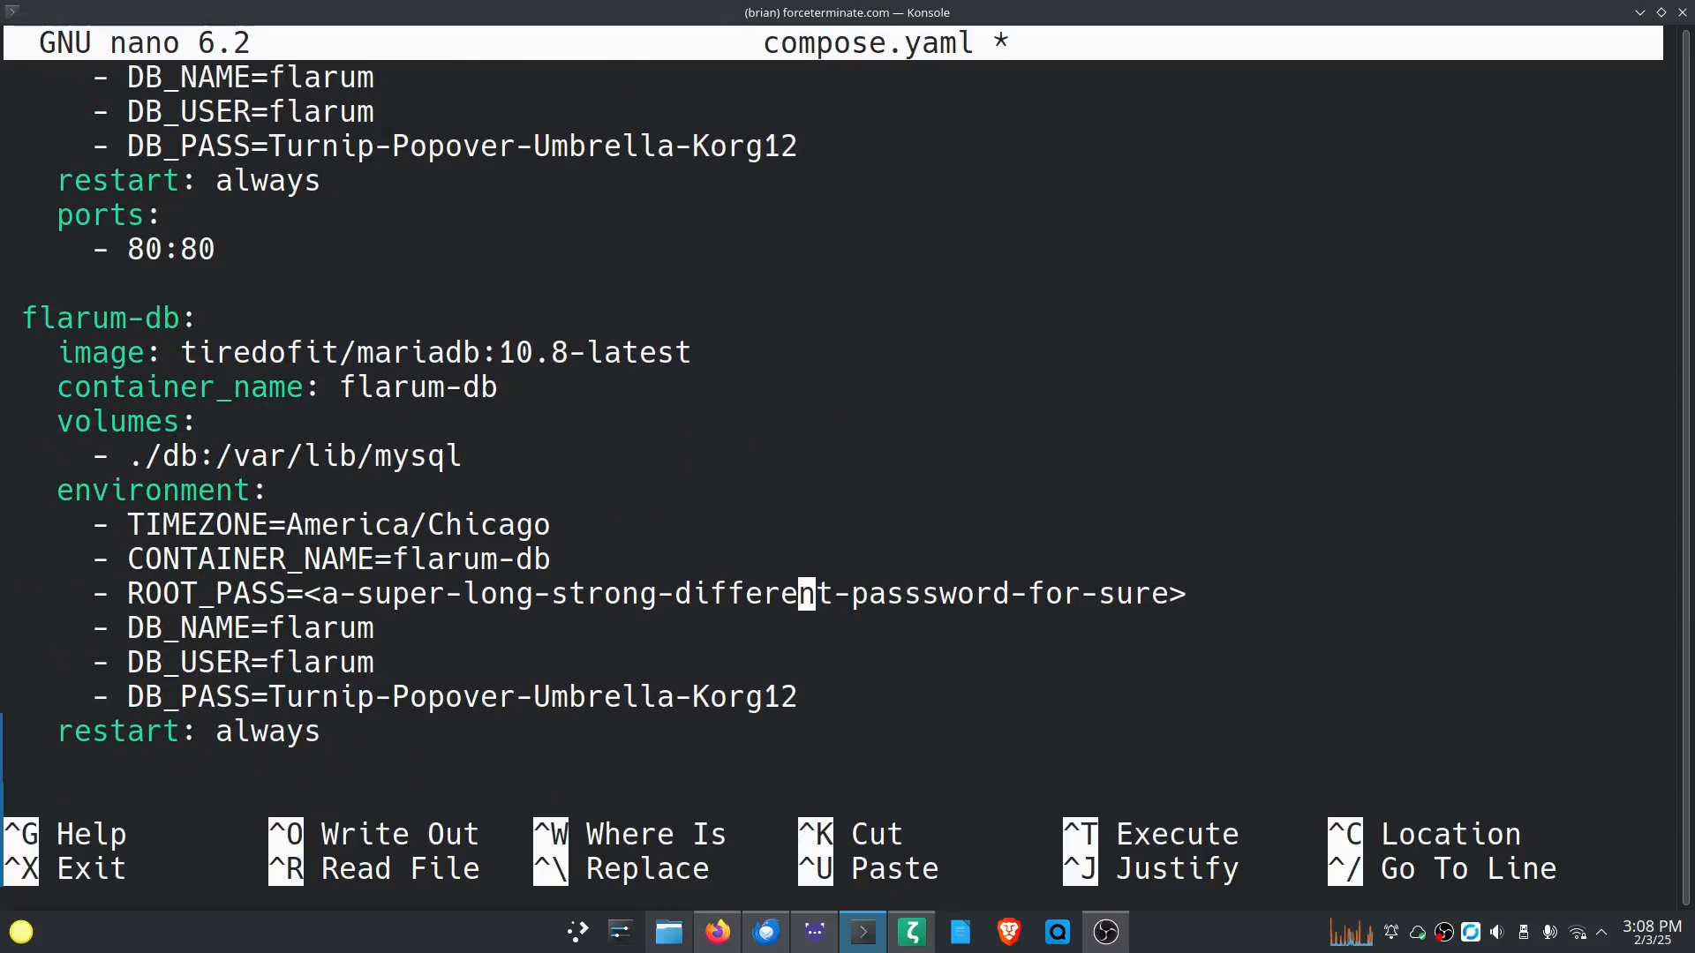
{"action": "key", "text": "Right"}
{"action": "key", "text": "Right"}
{"action": "key", "text": "Right"}
{"action": "key", "text": "Right"}
{"action": "key", "text": "Right"}
{"action": "key", "text": "Right"}
{"action": "key", "text": "Right"}
{"action": "key", "text": "Right"}
{"action": "key", "text": "Right"}
{"action": "key", "text": "Right"}
{"action": "key", "text": "Right"}
{"action": "key", "text": "Right"}
{"action": "key", "text": "Right"}
{"action": "key", "text": "Right"}
{"action": "key", "text": "Right"}
{"action": "key", "text": "Right"}
{"action": "key", "text": "Right"}
{"action": "key", "text": "Right"}
{"action": "key", "text": "Right"}
{"action": "key", "text": "Right"}
{"action": "key", "text": "Right"}
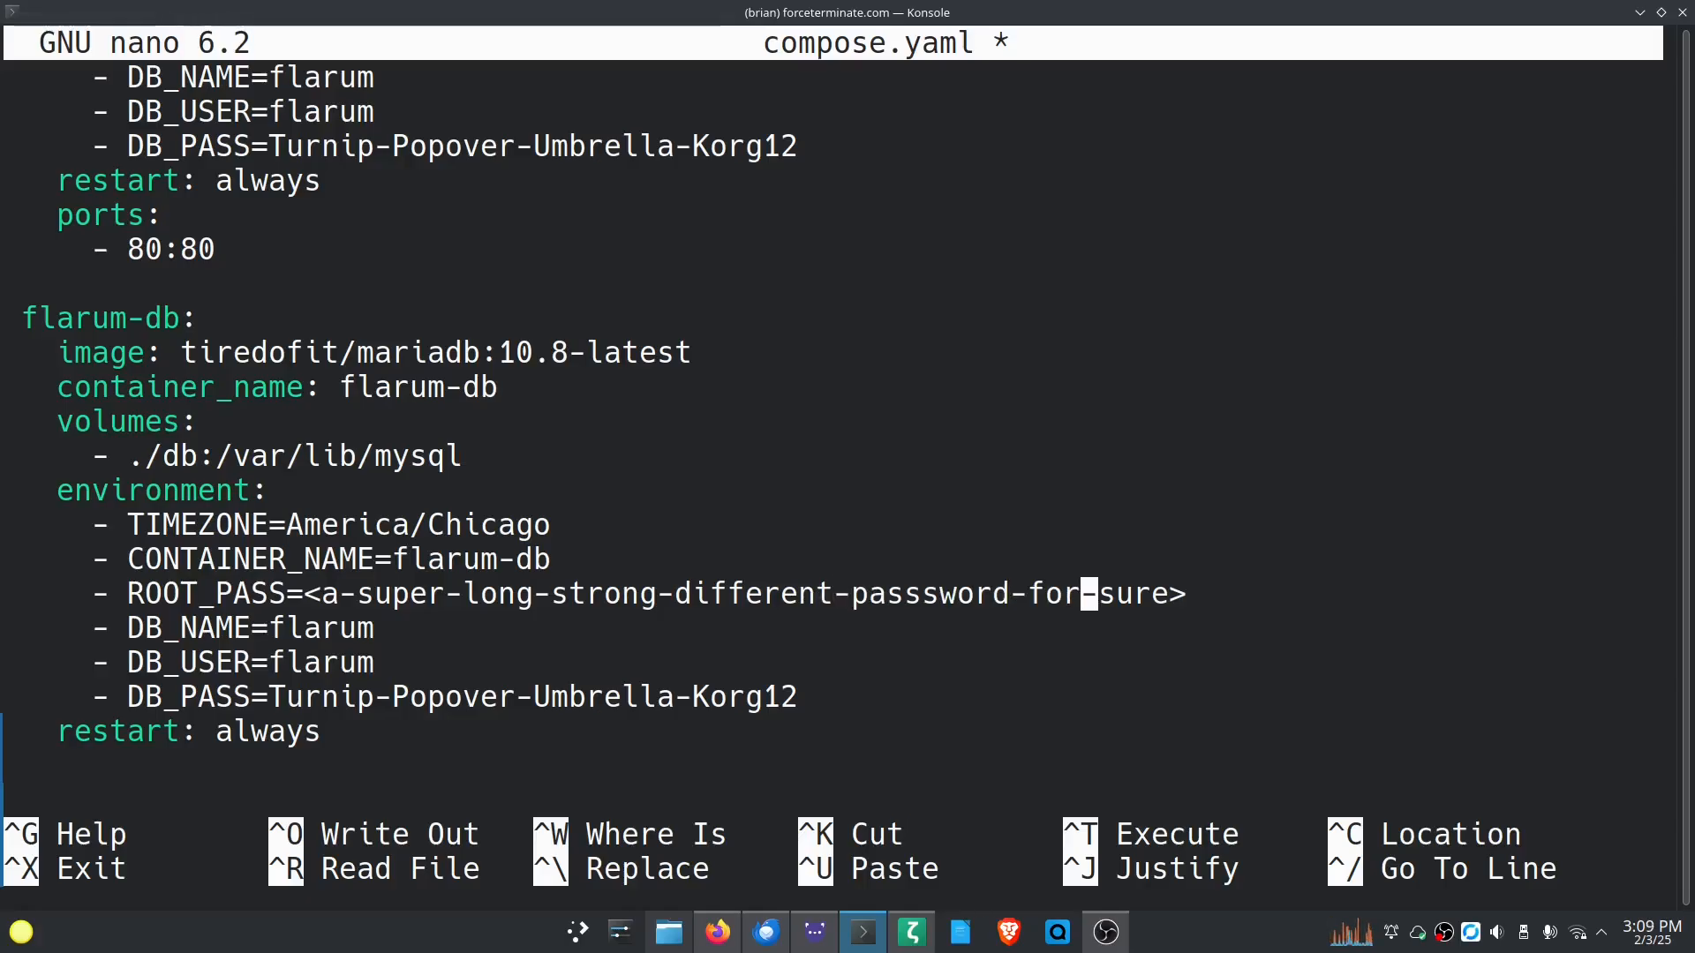
{"action": "key", "text": "Left"}
{"action": "key", "text": "BackSpace"}
{"action": "key", "text": "BackSpace"}
{"action": "key", "text": "BackSpace"}
{"action": "key", "text": "BackSpace"}
{"action": "key", "text": "BackSpace"}
{"action": "key", "text": "BackSpace"}
{"action": "key", "text": "BackSpace"}
{"action": "key", "text": "BackSpace"}
{"action": "key", "text": "BackSpace"}
{"action": "key", "text": "BackSpace"}
{"action": "key", "text": "BackSpace"}
{"action": "key", "text": "BackSpace"}
{"action": "key", "text": "BackSpace"}
{"action": "key", "text": "BackSpace"}
{"action": "key", "text": "BackSpace"}
{"action": "key", "text": "BackSpace"}
{"action": "key", "text": "BackSpace"}
{"action": "key", "text": "BackSpace"}
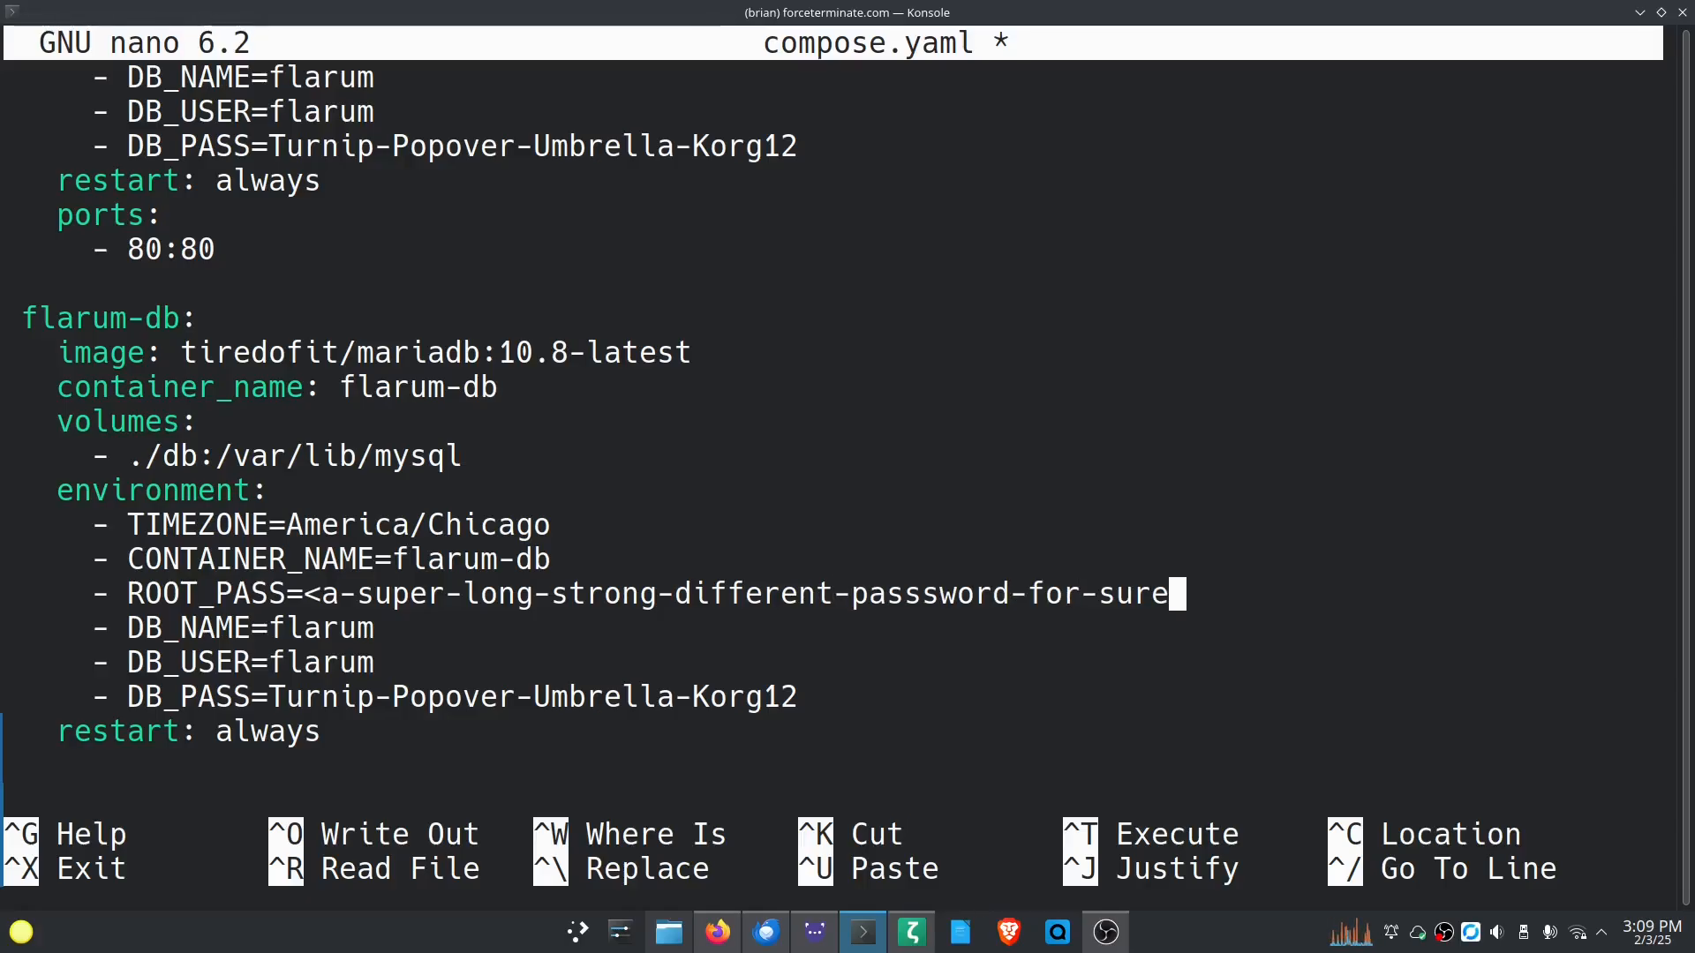
{"action": "key", "text": "BackSpace"}
{"action": "key", "text": "BackSpace"}
{"action": "key", "text": "BackSpace"}
{"action": "key", "text": "BackSpace"}
{"action": "key", "text": "BackSpace"}
{"action": "key", "text": "BackSpace"}
{"action": "key", "text": "BackSpace"}
{"action": "key", "text": "BackSpace"}
{"action": "key", "text": "BackSpace"}
{"action": "key", "text": "BackSpace"}
{"action": "key", "text": "BackSpace"}
{"action": "key", "text": "BackSpace"}
{"action": "key", "text": "BackSpace"}
{"action": "key", "text": "BackSpace"}
{"action": "key", "text": "BackSpace"}
{"action": "key", "text": "BackSpace"}
{"action": "key", "text": "BackSpace"}
{"action": "key", "text": "BackSpace"}
{"action": "key", "text": "BackSpace"}
{"action": "key", "text": "BackSpace"}
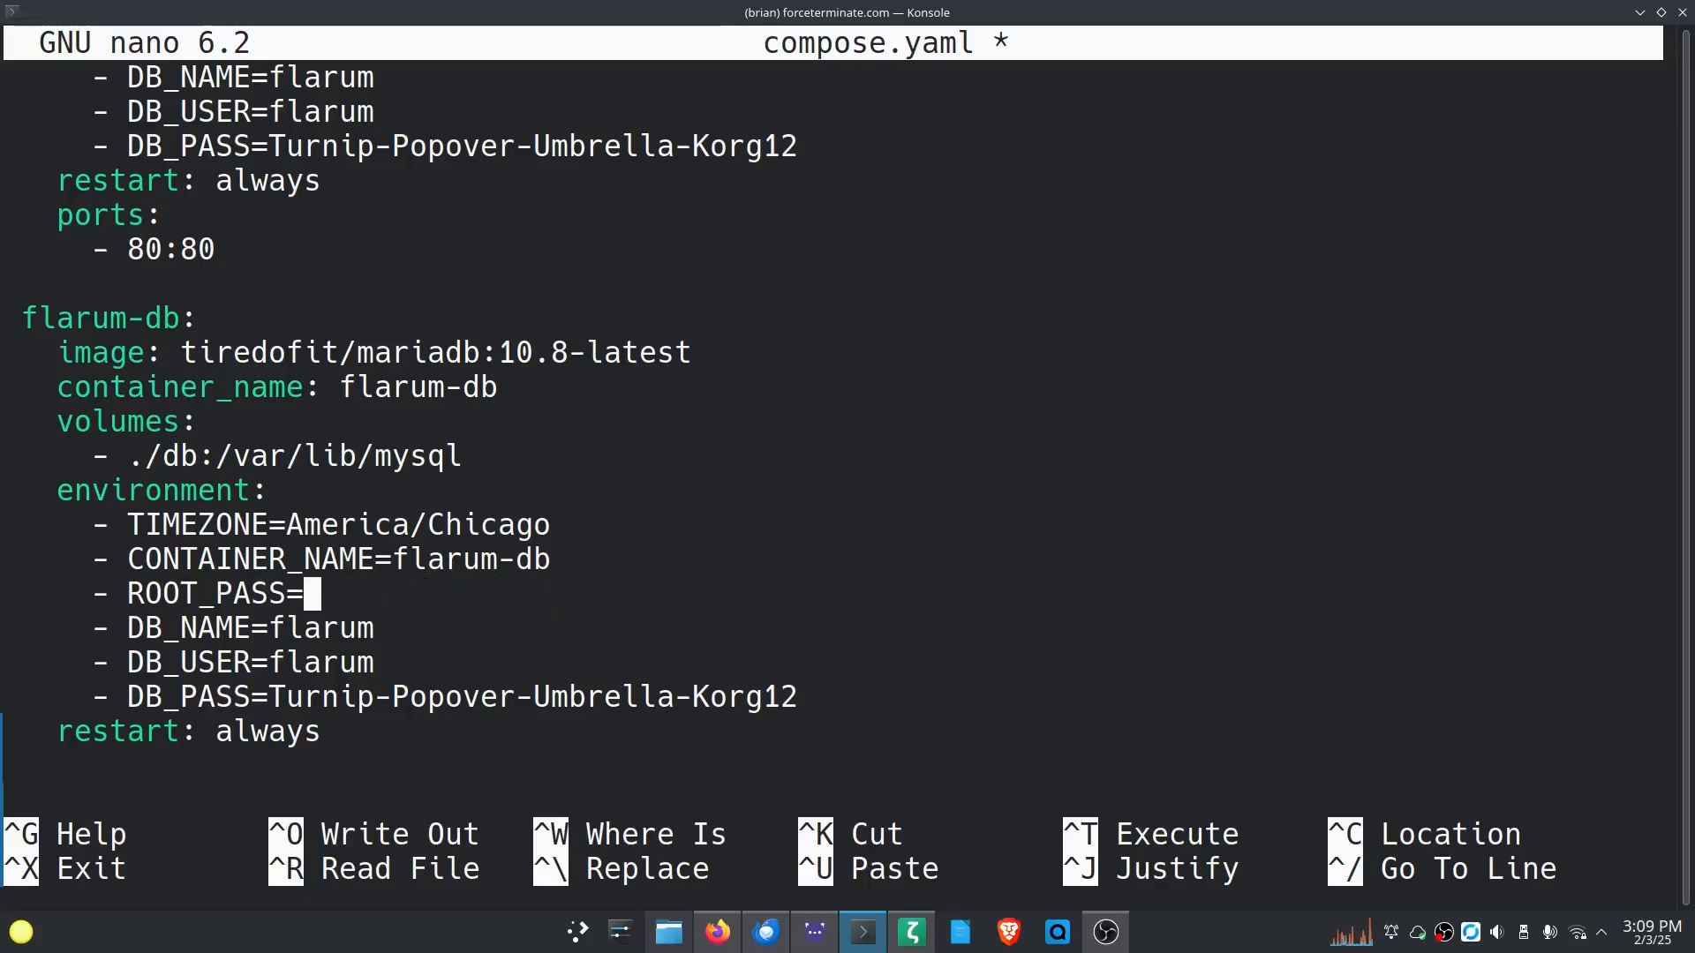
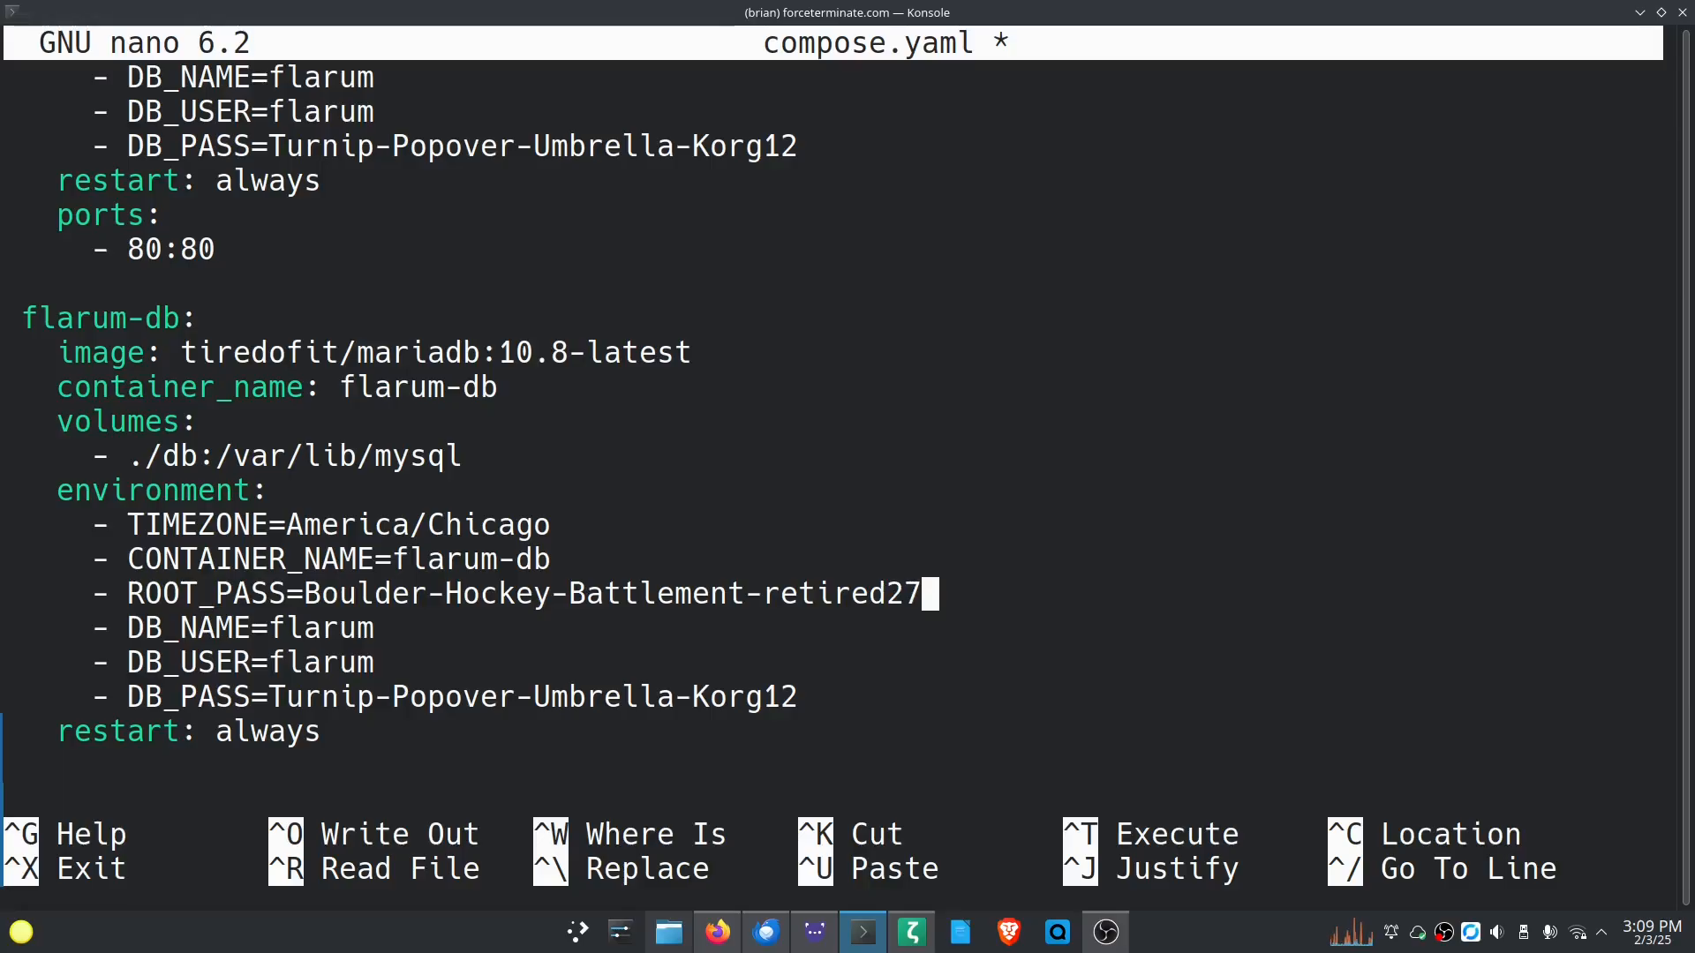
{"action": "key", "text": "Up"}
{"action": "key", "text": "Up"}
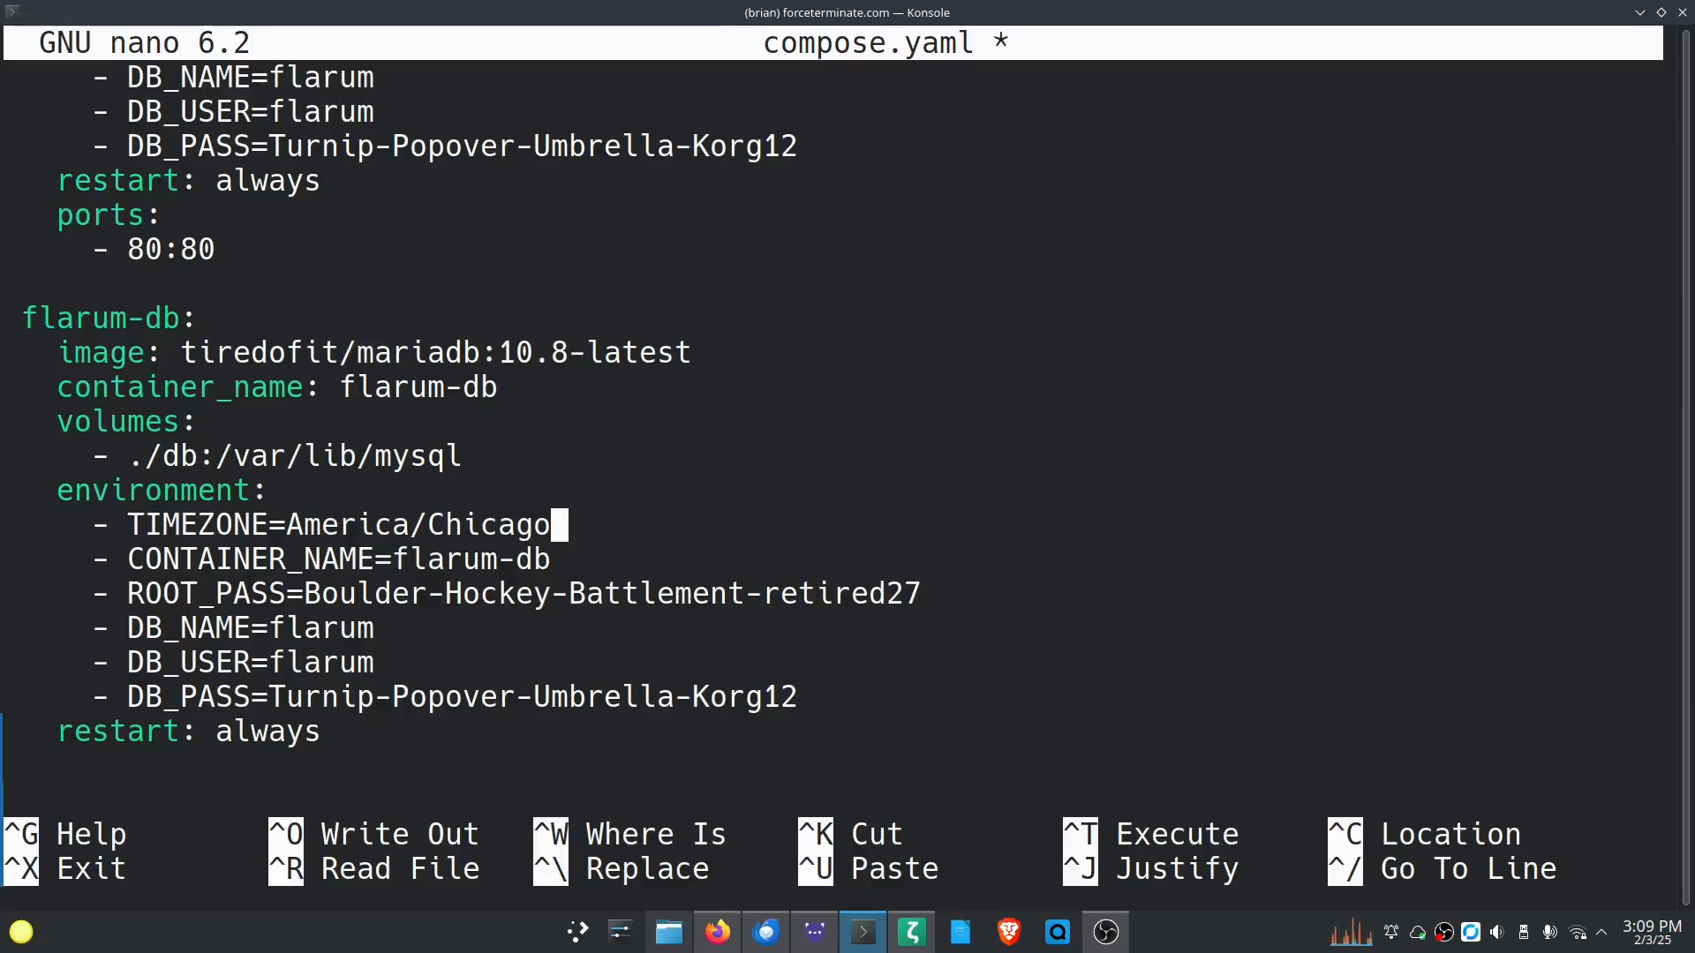
{"action": "key", "text": "Up"}
{"action": "key", "text": "Up"}
{"action": "key", "text": "Down"}
{"action": "key", "text": "Down"}
{"action": "key", "text": "Down"}
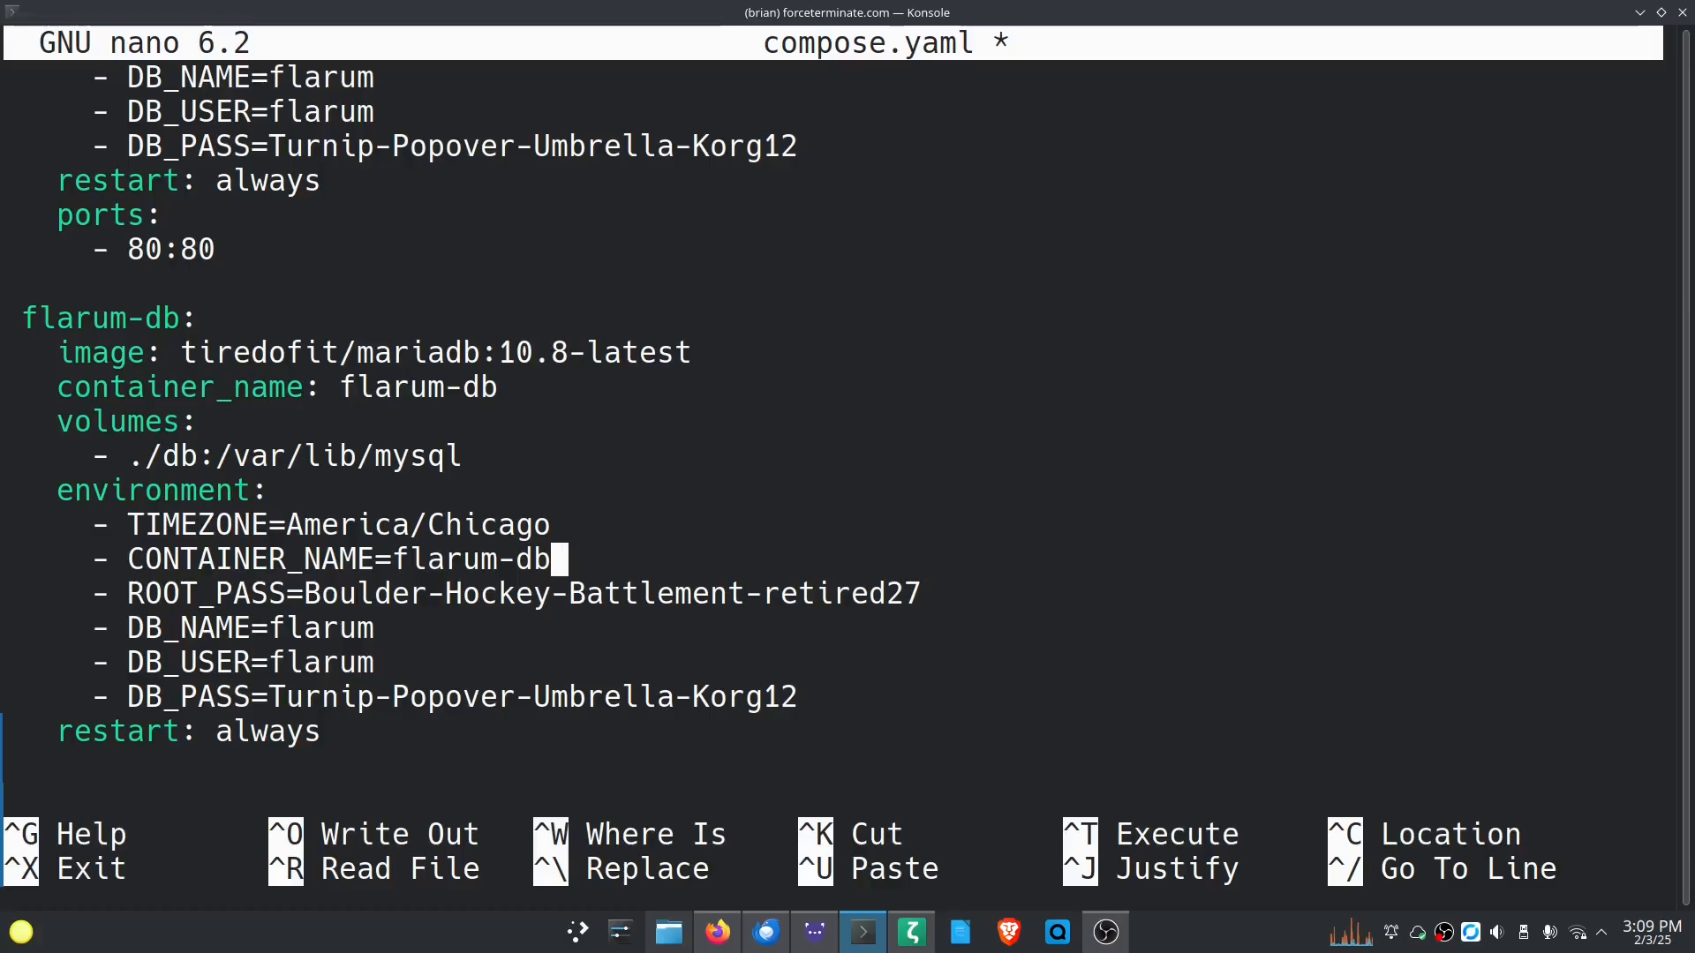
{"action": "key", "text": "Up"}
{"action": "key", "text": "Down"}
{"action": "key", "text": "Down"}
{"action": "key", "text": "Down"}
{"action": "key", "text": "Down"}
{"action": "key", "text": "Down"}
{"action": "key", "text": "Down"}
{"action": "key", "text": "Down"}
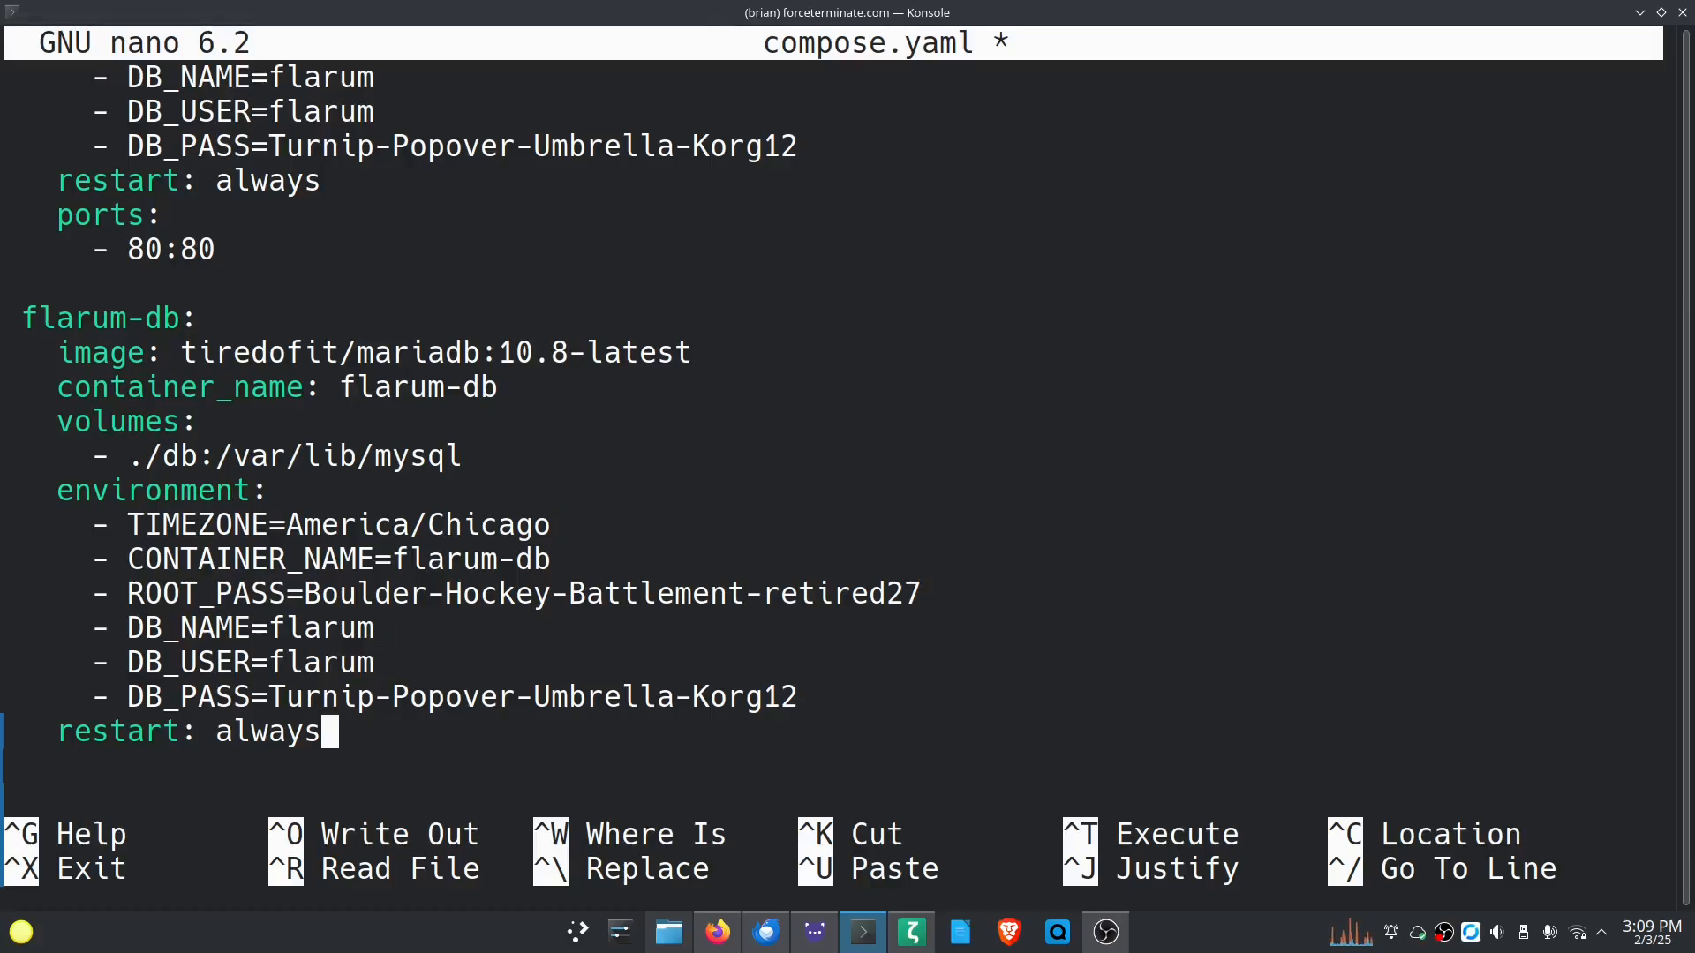
{"action": "type", "text": "flarum-db-backup:     container_name: flarum-db-backup     image: tiredofit/db-backup     links:"}
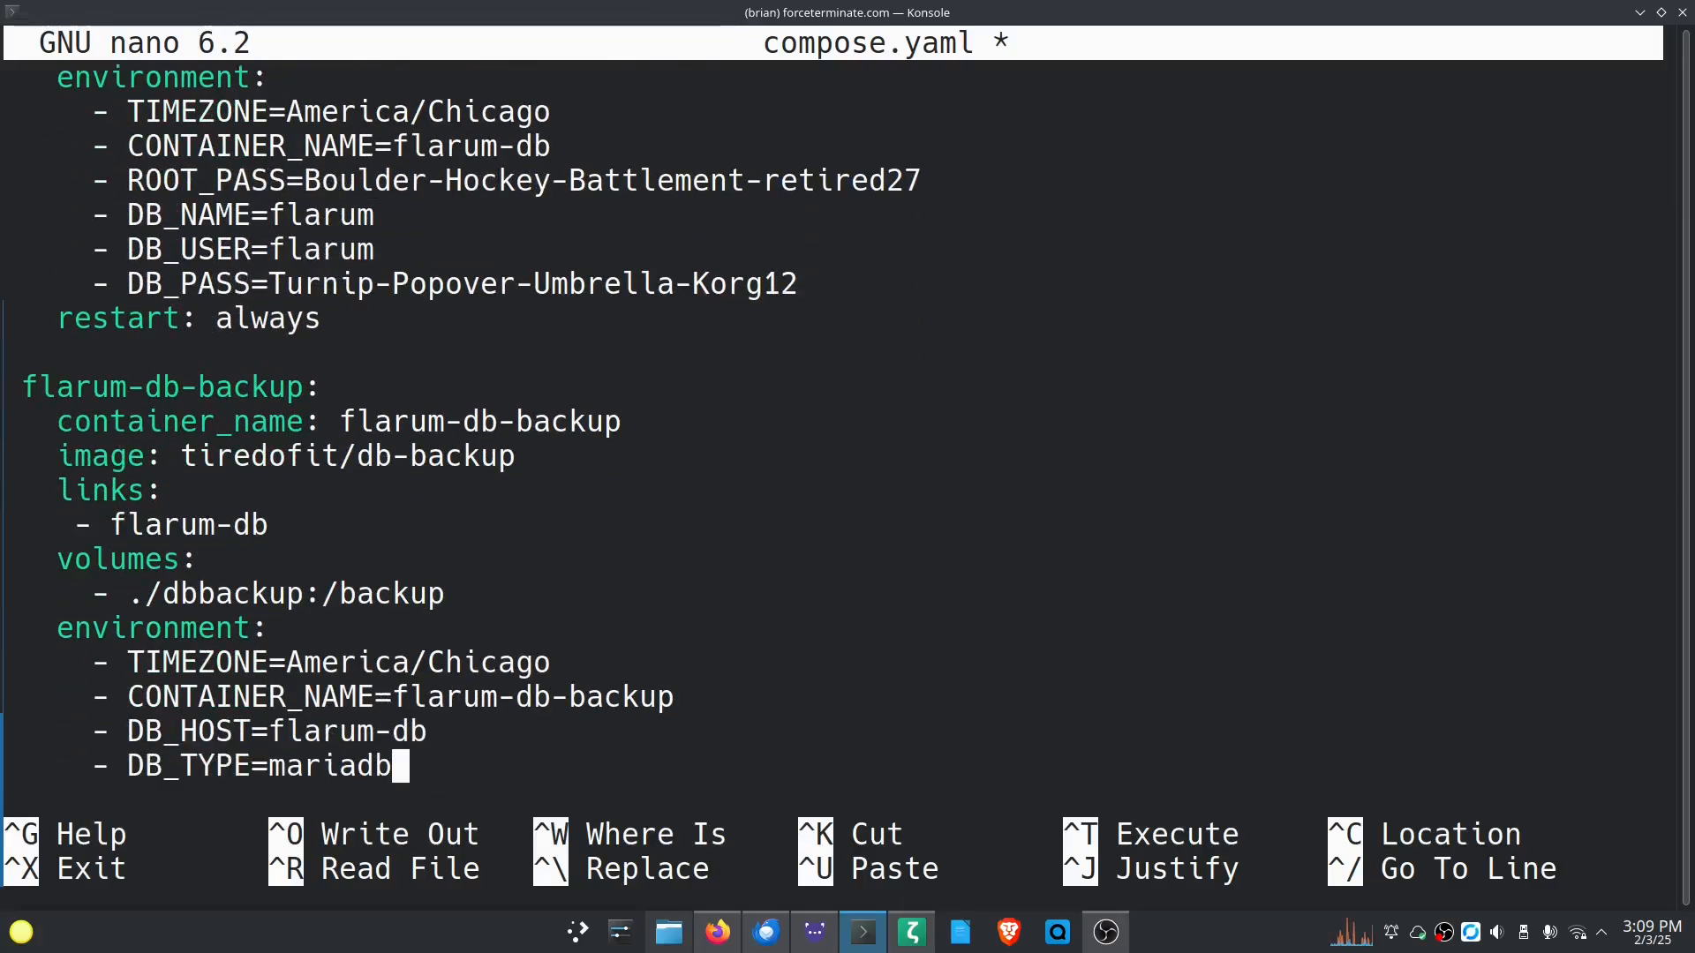
{"action": "key", "text": "Up"}
{"action": "key", "text": "Up"}
{"action": "key", "text": "Up"}
{"action": "key", "text": "Up"}
{"action": "key", "text": "Up"}
{"action": "key", "text": "Up"}
{"action": "key", "text": "Up"}
{"action": "key", "text": "Up"}
{"action": "key", "text": "Up"}
{"action": "key", "text": "Up"}
{"action": "key", "text": "Up"}
{"action": "key", "text": "Up"}
{"action": "key", "text": "Up"}
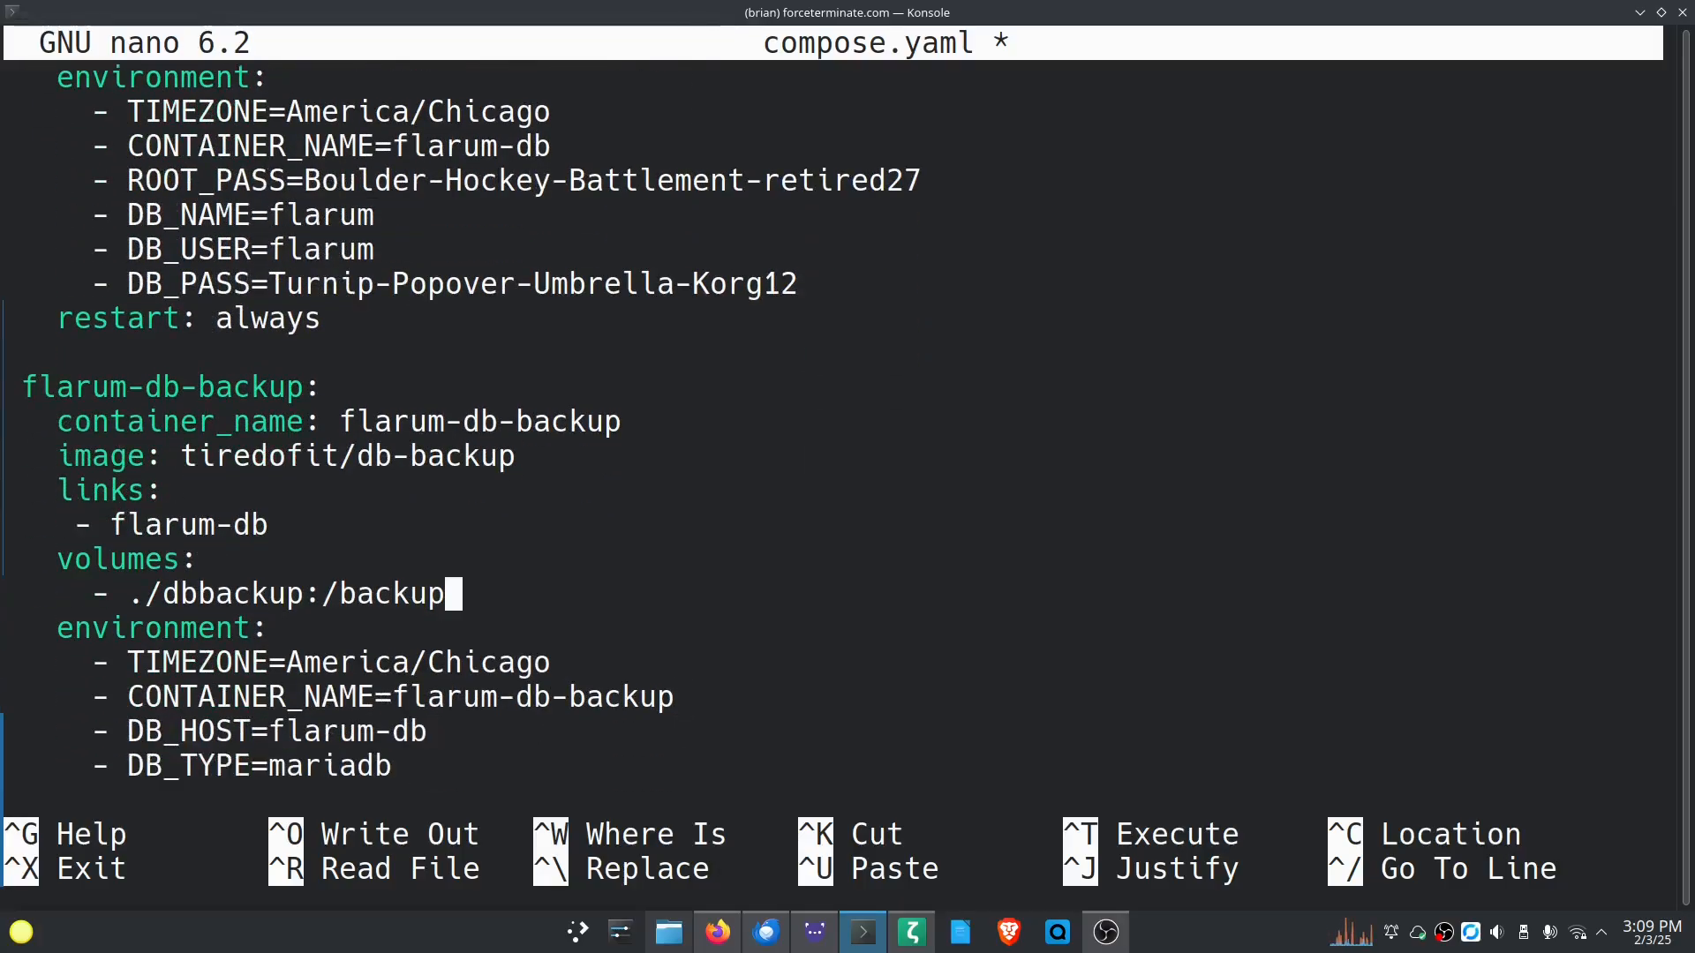
{"action": "key", "text": "Up"}
{"action": "key", "text": "Up"}
{"action": "key", "text": "Up"}
{"action": "key", "text": "Up"}
{"action": "key", "text": "Up"}
{"action": "key", "text": "Up"}
{"action": "key", "text": "Up"}
{"action": "key", "text": "Up"}
{"action": "key", "text": "Up"}
{"action": "key", "text": "Up"}
{"action": "key", "text": "Up"}
{"action": "key", "text": "Up"}
{"action": "key", "text": "Up"}
{"action": "key", "text": "Up"}
{"action": "key", "text": "Up"}
{"action": "key", "text": "Up"}
{"action": "key", "text": "Up"}
{"action": "key", "text": "Up"}
{"action": "key", "text": "Up"}
{"action": "key", "text": "Up"}
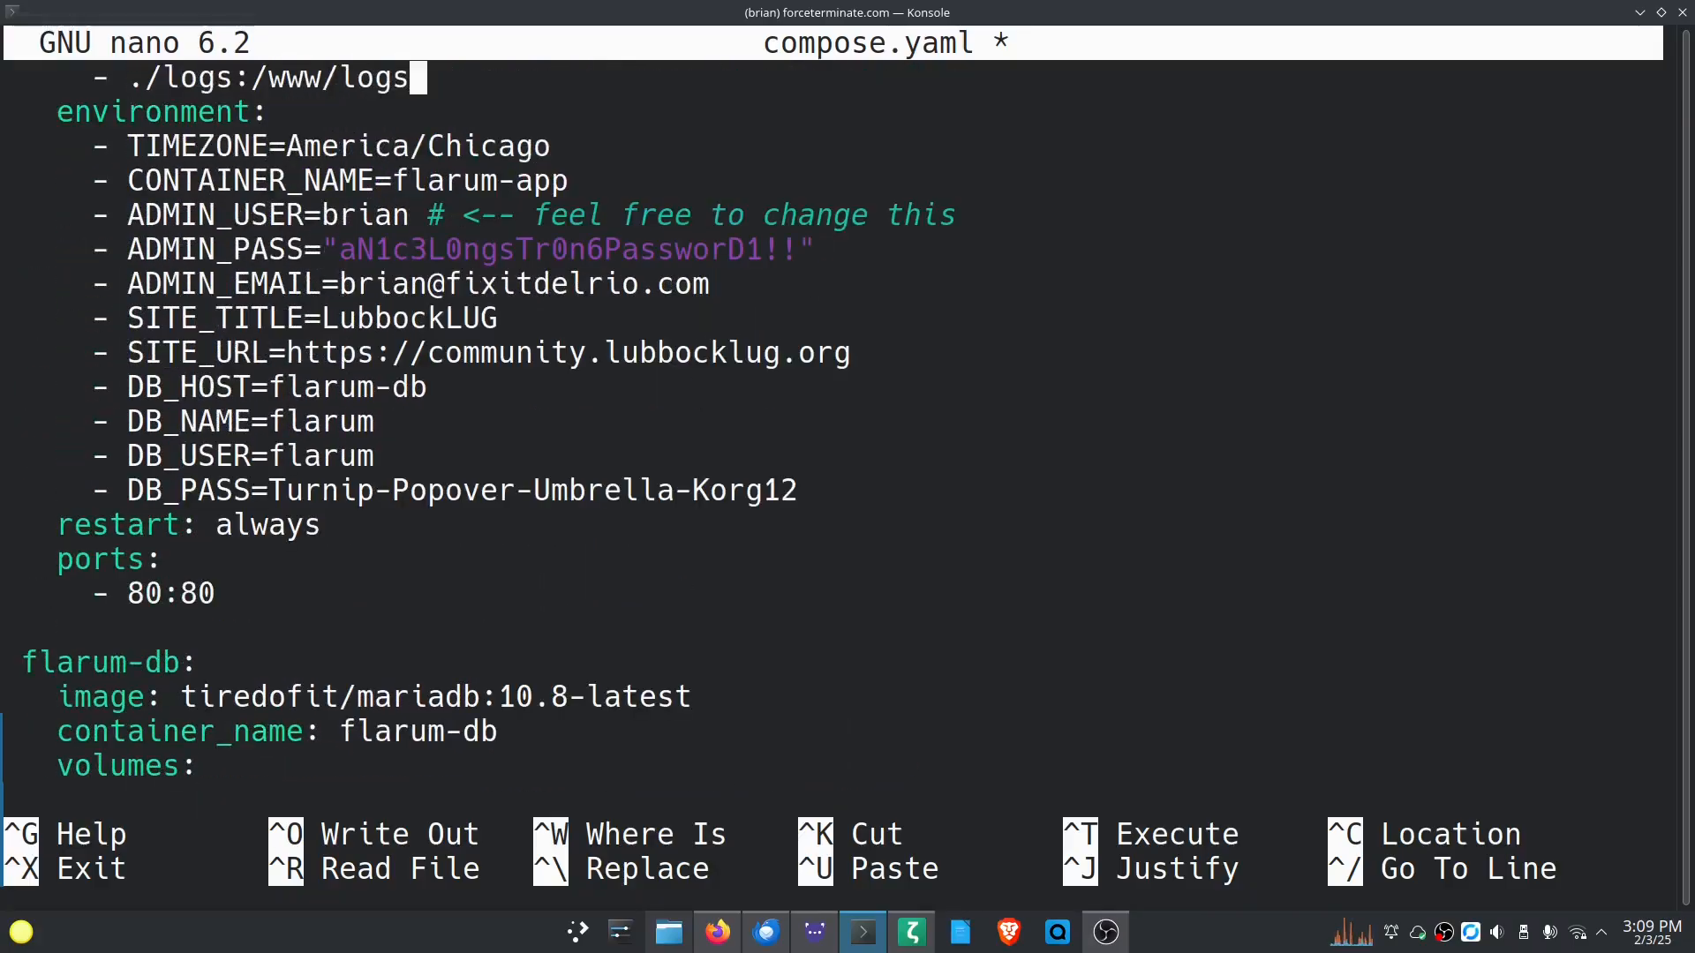
{"action": "key", "text": "Down"}
{"action": "key", "text": "Down"}
{"action": "key", "text": "Down"}
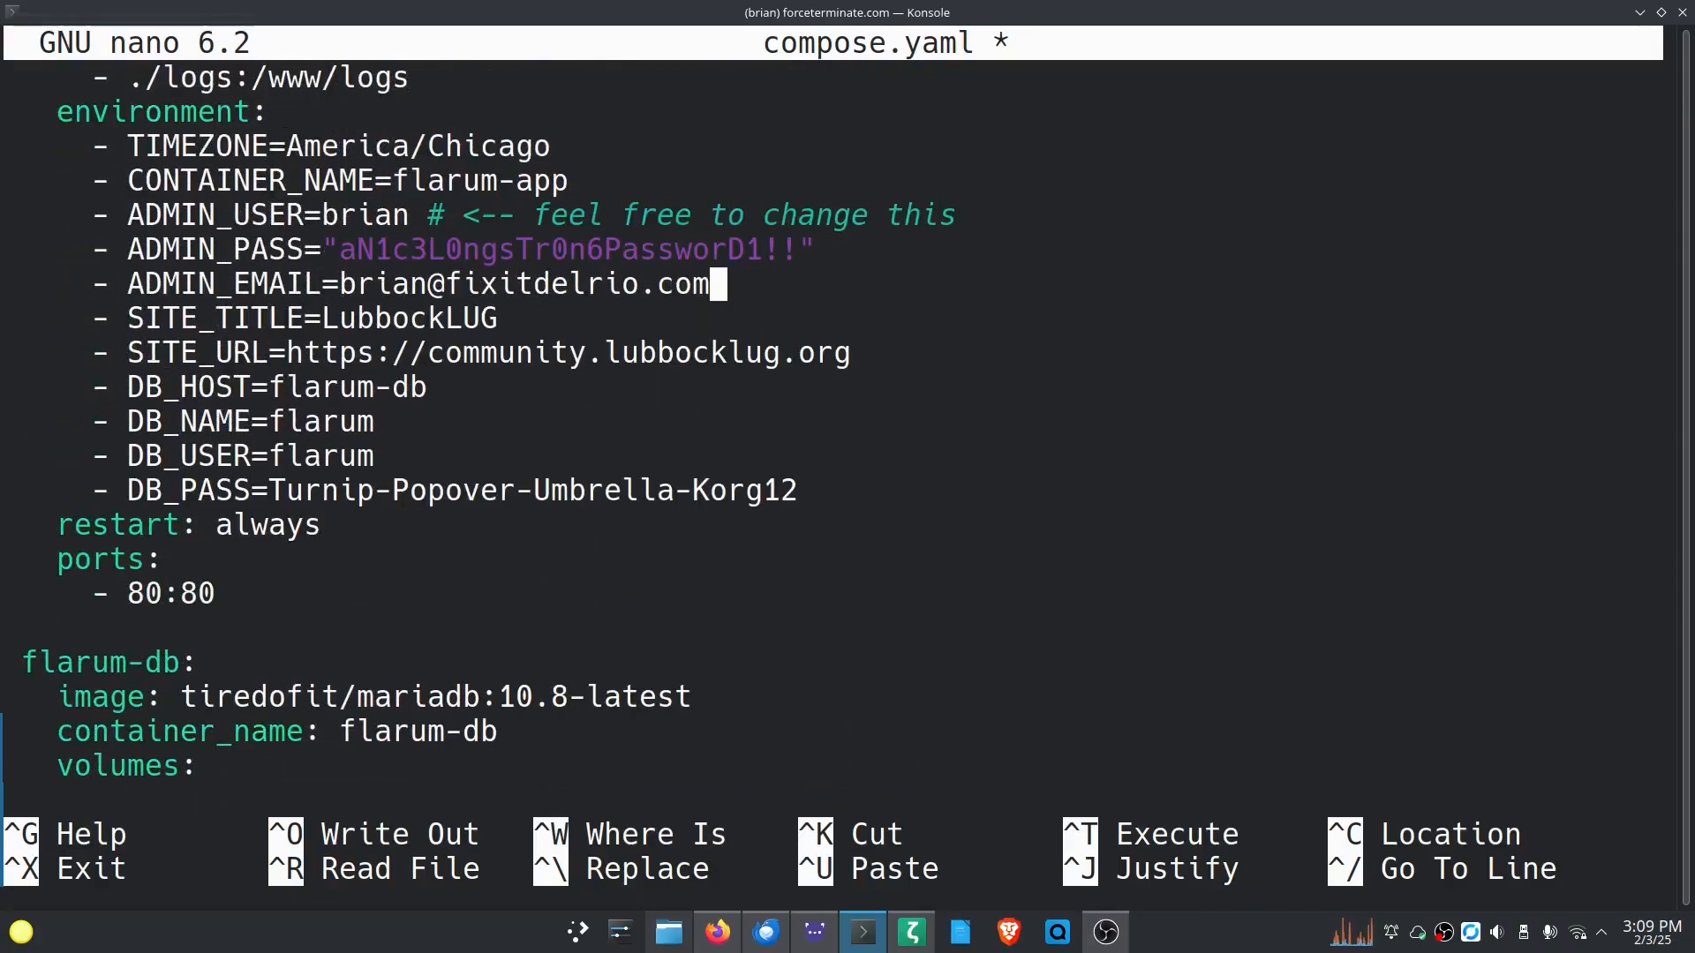
{"action": "key", "text": "Down"}
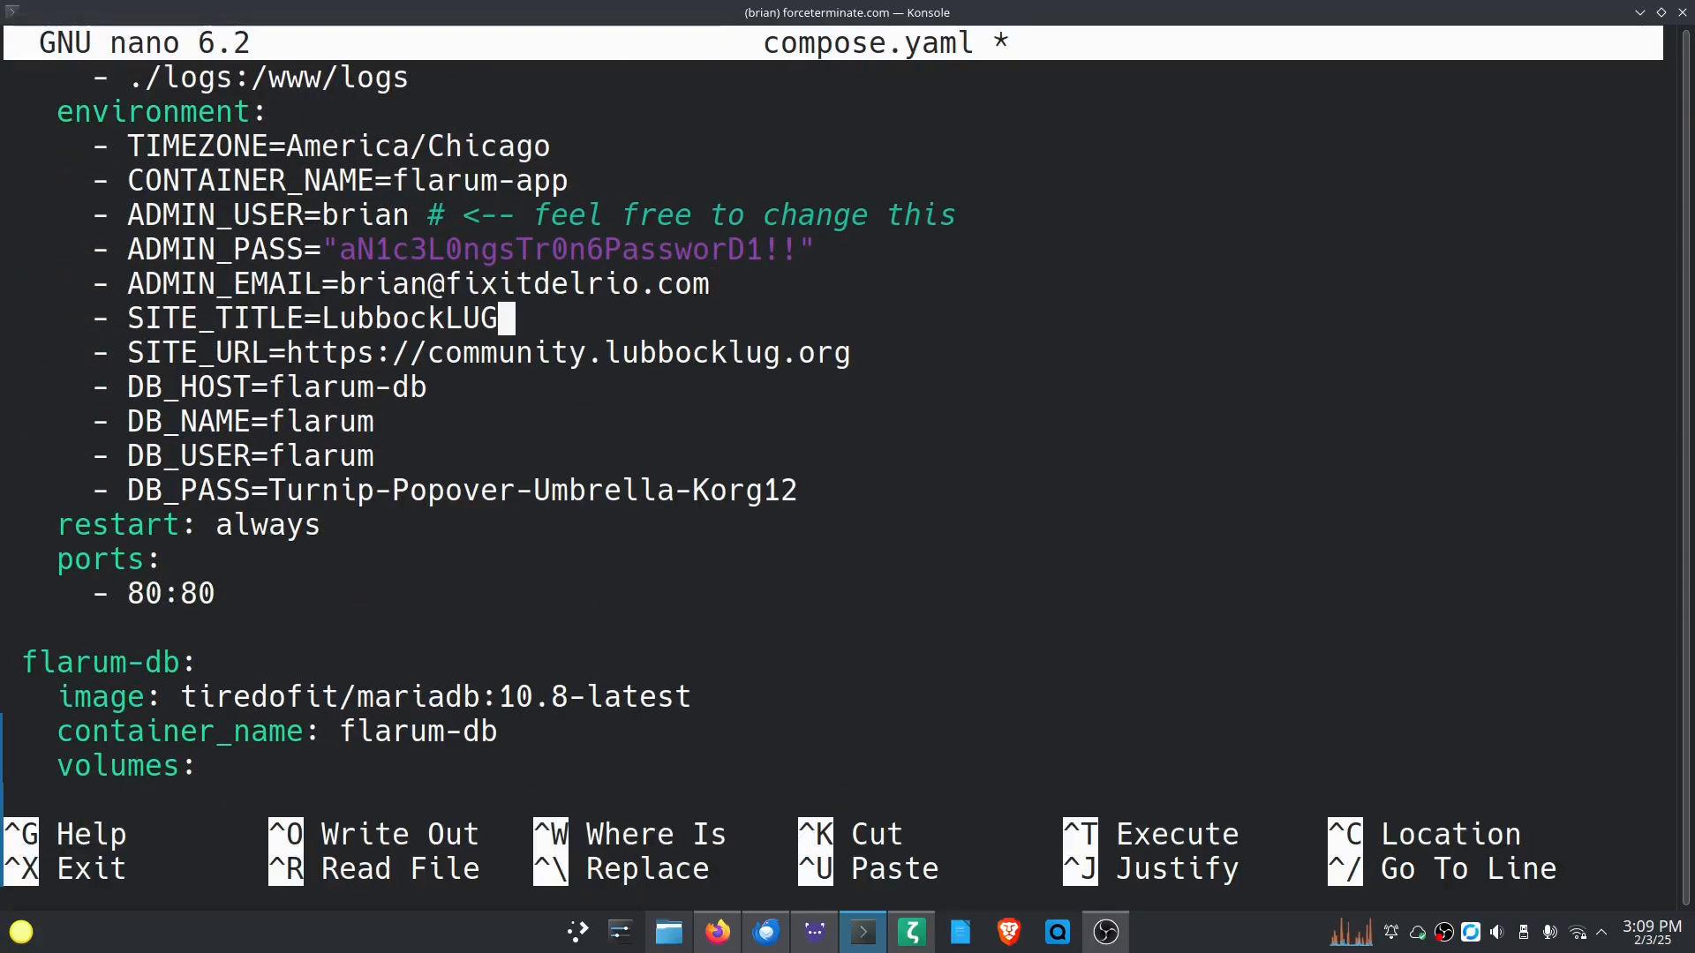
{"action": "key", "text": "Down"}
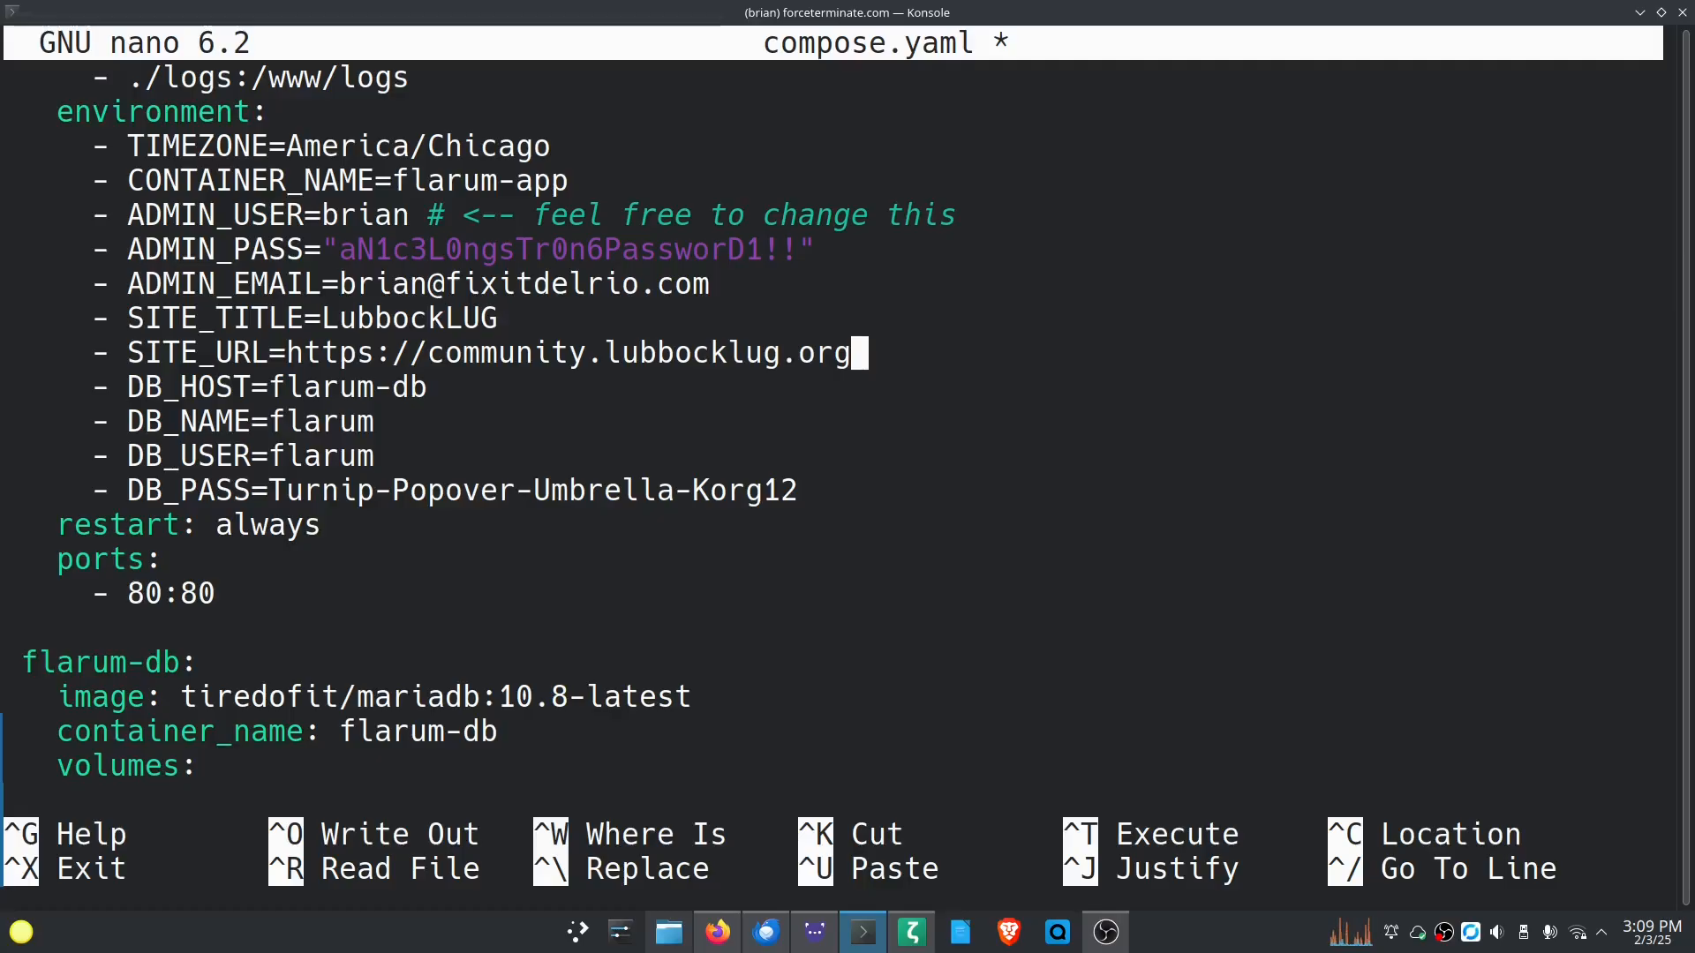
{"action": "key", "text": "Down"}
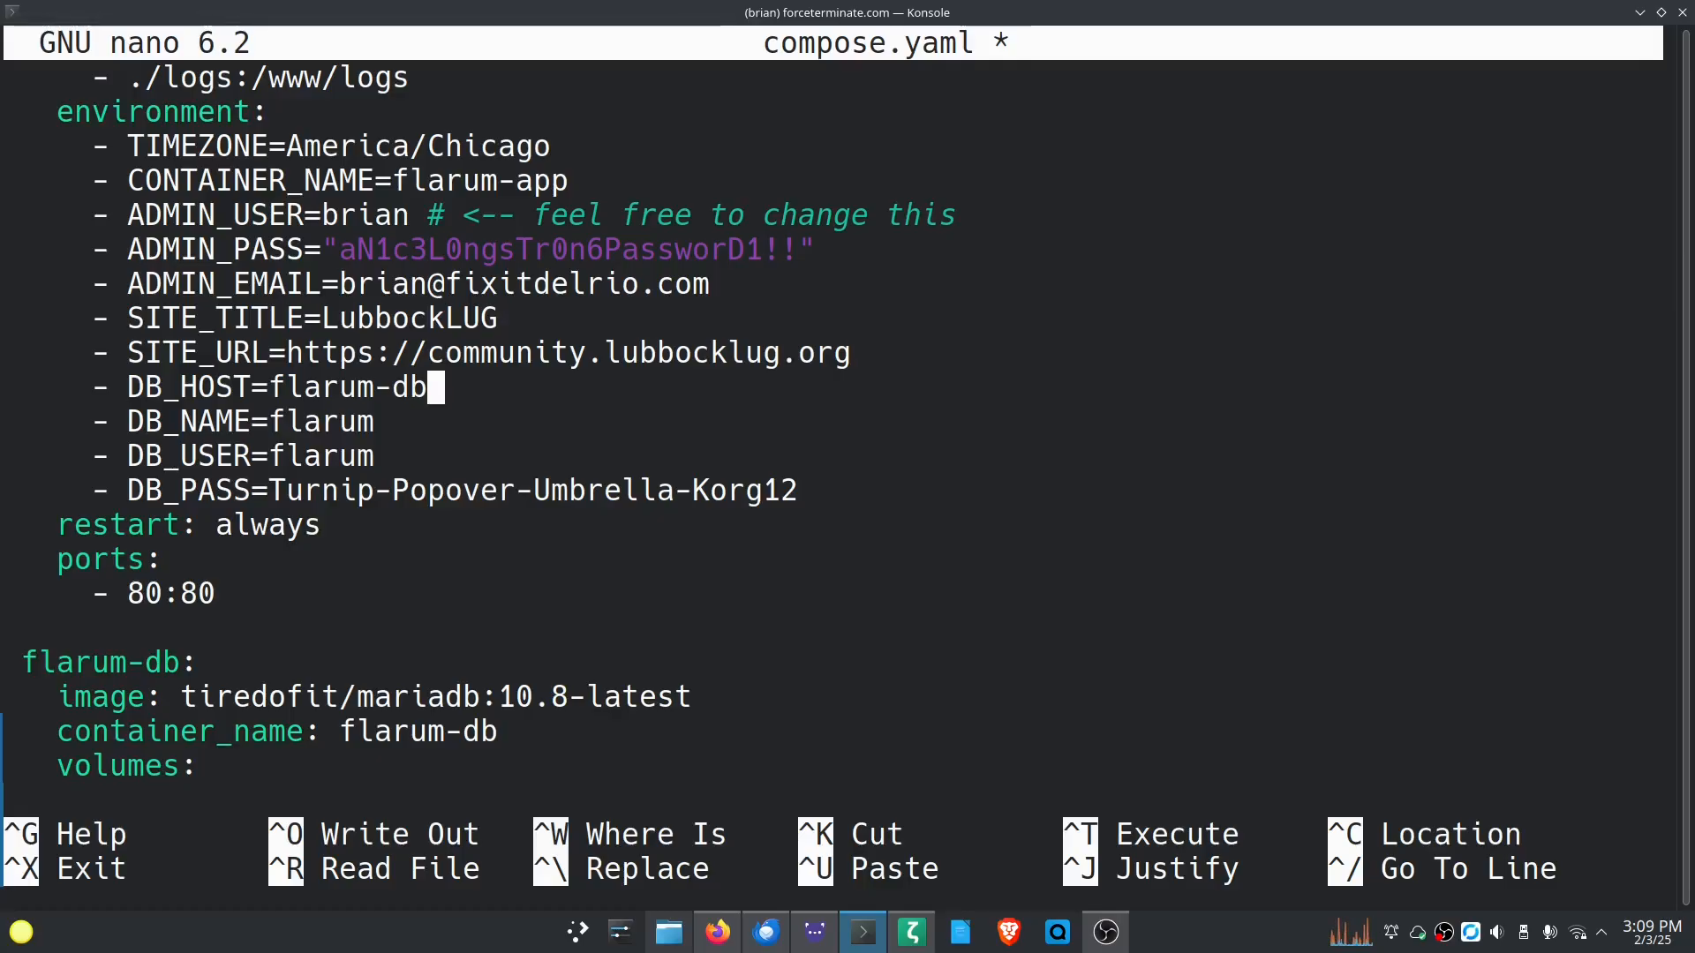
{"action": "key", "text": "Down"}
{"action": "key", "text": "Down"}
{"action": "key", "text": "Down"}
{"action": "key", "text": "Down"}
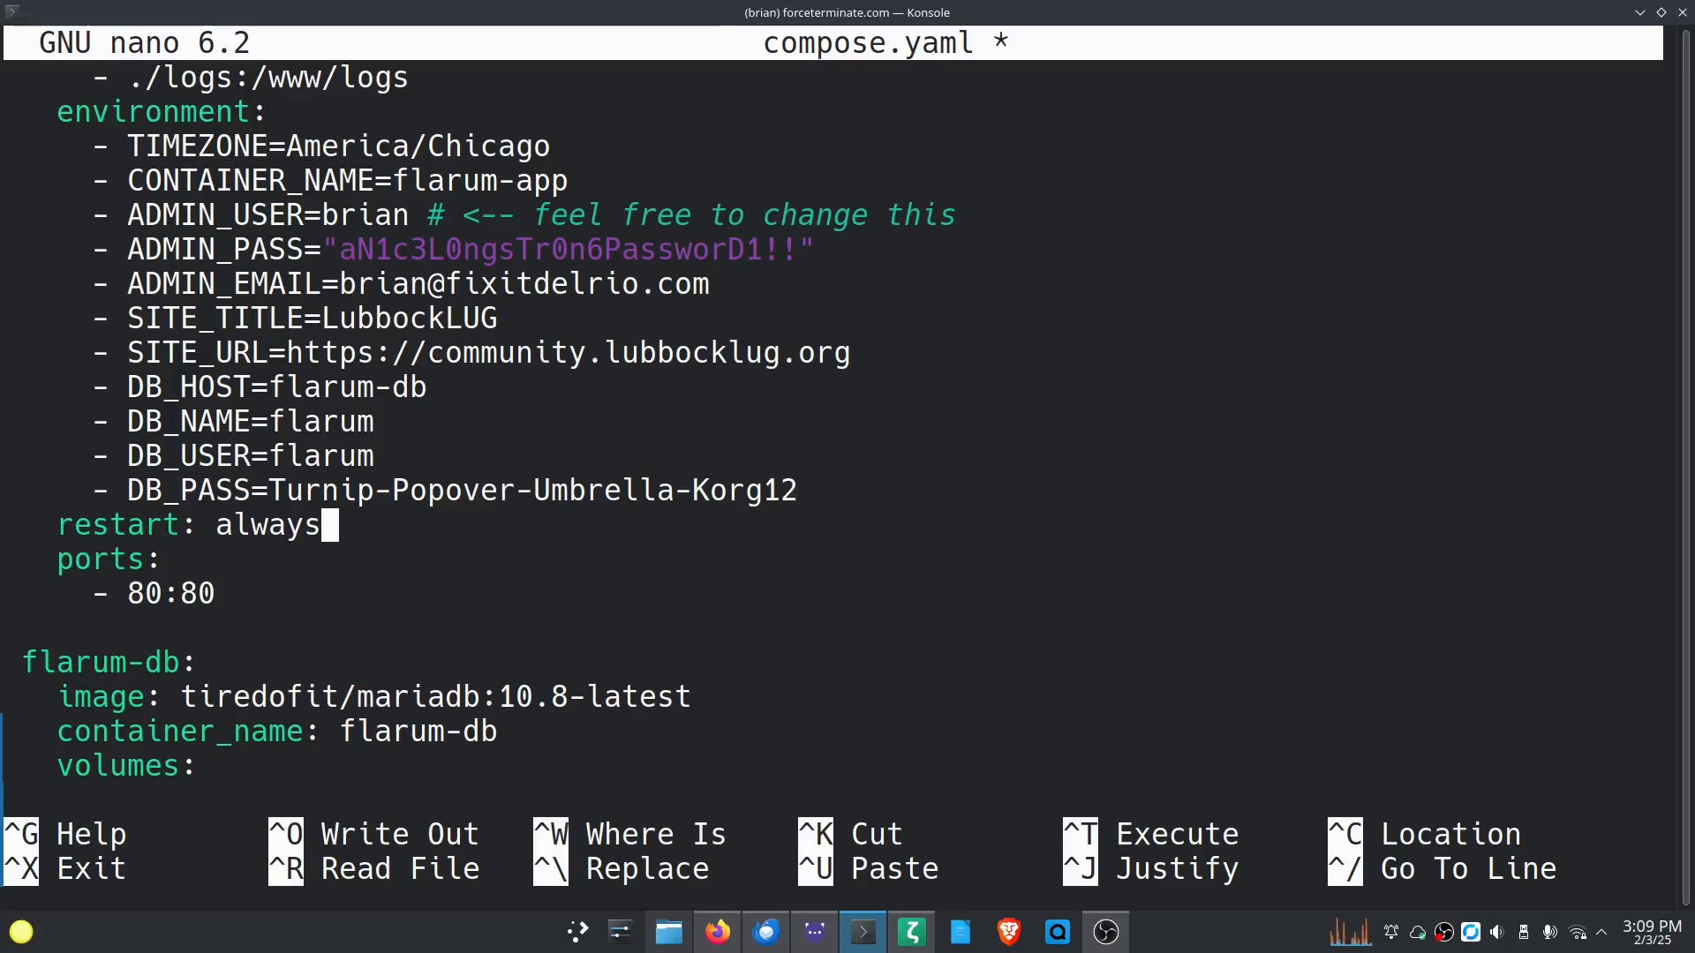
{"action": "key", "text": "Down"}
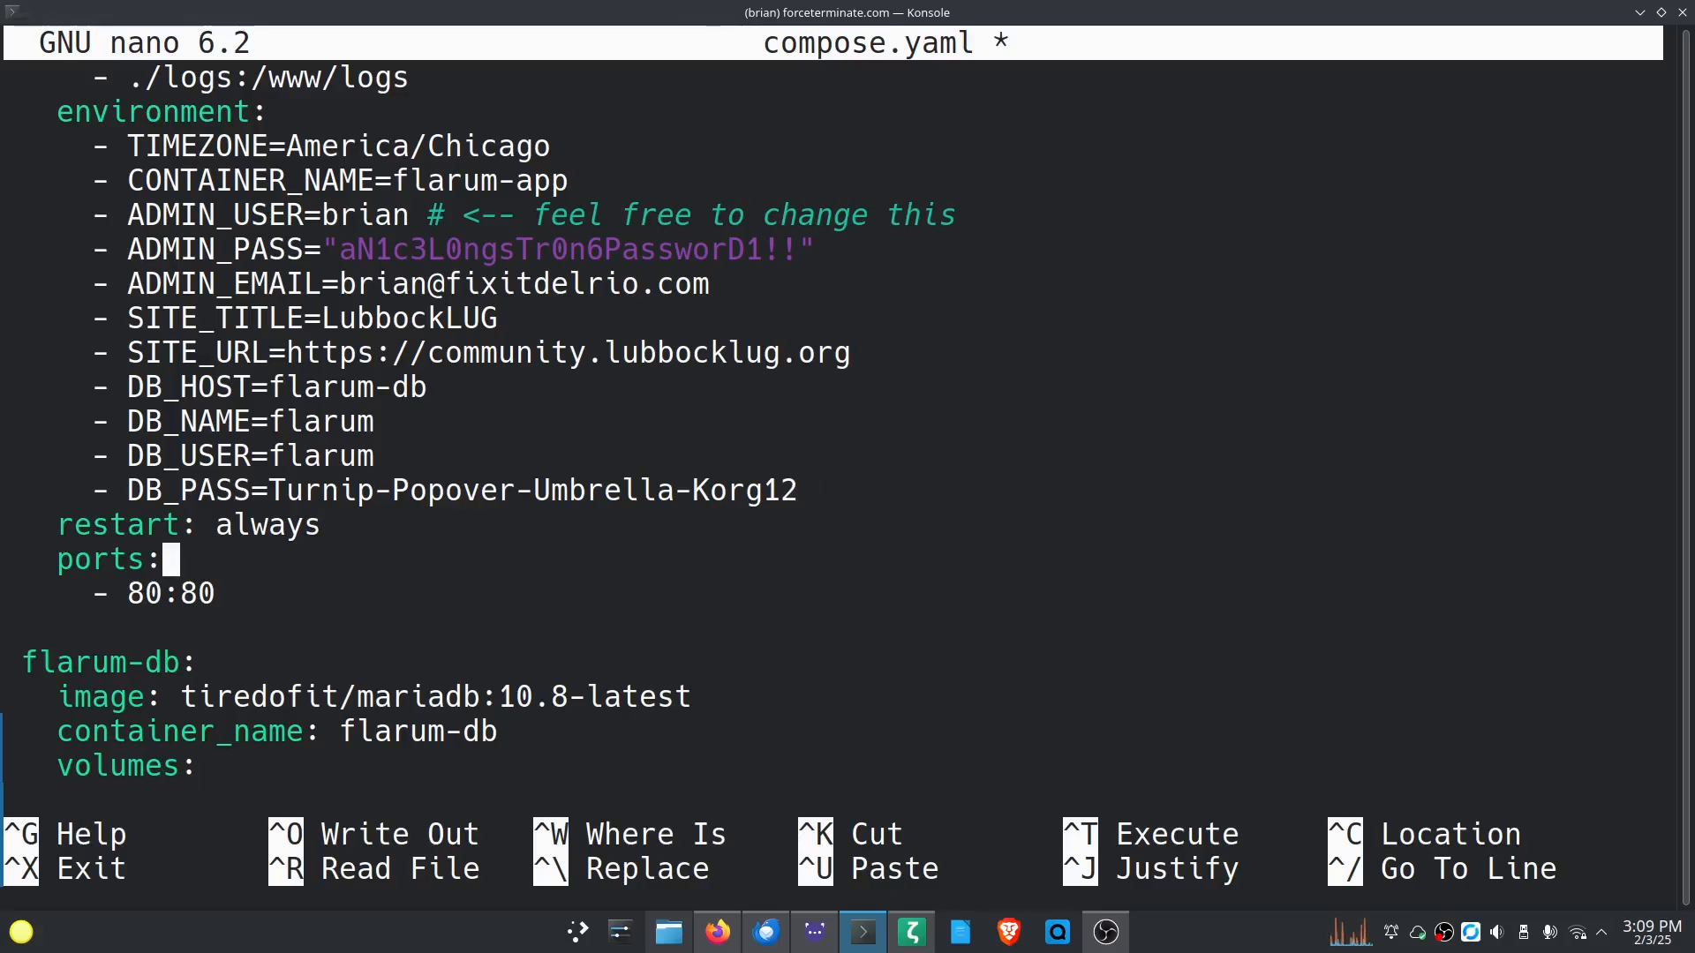
{"action": "key", "text": "Up"}
{"action": "key", "text": "Up"}
{"action": "key", "text": "Up"}
{"action": "key", "text": "Up"}
{"action": "key", "text": "Up"}
{"action": "key", "text": "Up"}
{"action": "key", "text": "Up"}
{"action": "key", "text": "Up"}
{"action": "key", "text": "Up"}
{"action": "key", "text": "Up"}
{"action": "key", "text": "Up"}
{"action": "key", "text": "Up"}
{"action": "key", "text": "Up"}
{"action": "key", "text": "Up"}
{"action": "key", "text": "Up"}
{"action": "key", "text": "Up"}
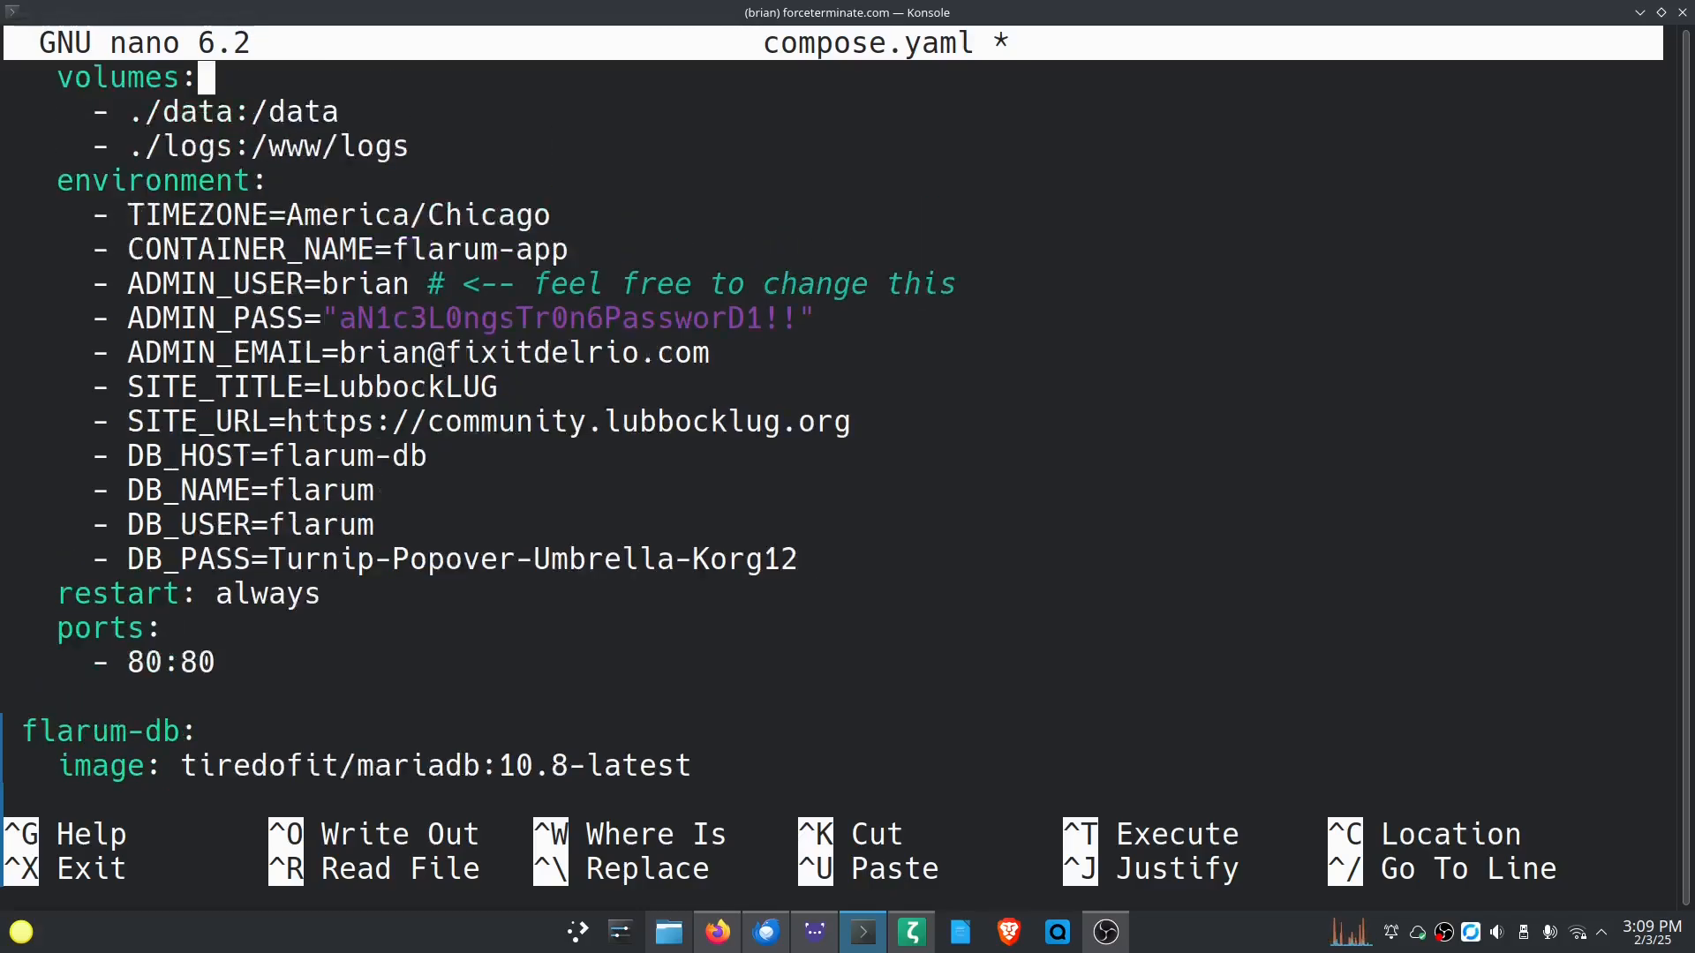
{"action": "key", "text": "Up"}
{"action": "key", "text": "Up"}
{"action": "key", "text": "Up"}
{"action": "key", "text": "Up"}
{"action": "key", "text": "Up"}
{"action": "key", "text": "Down"}
{"action": "key", "text": "Down"}
{"action": "key", "text": "Down"}
{"action": "key", "text": "Down"}
{"action": "key", "text": "Down"}
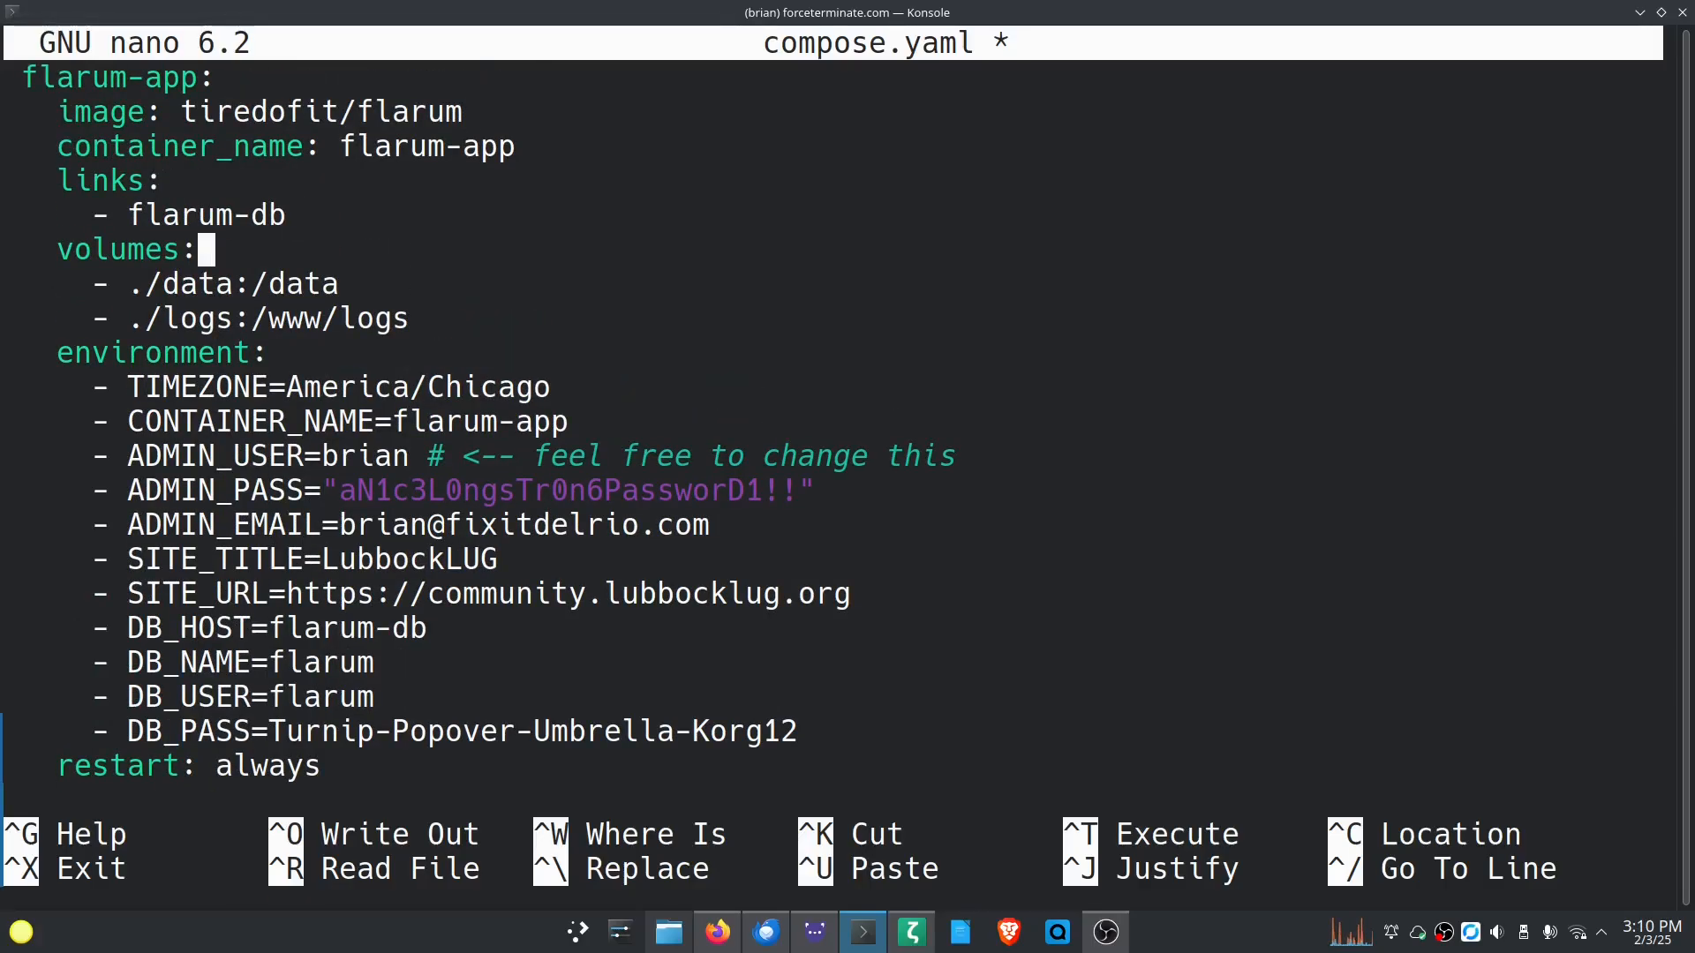
{"action": "key", "text": "Up"}
{"action": "key", "text": "Up"}
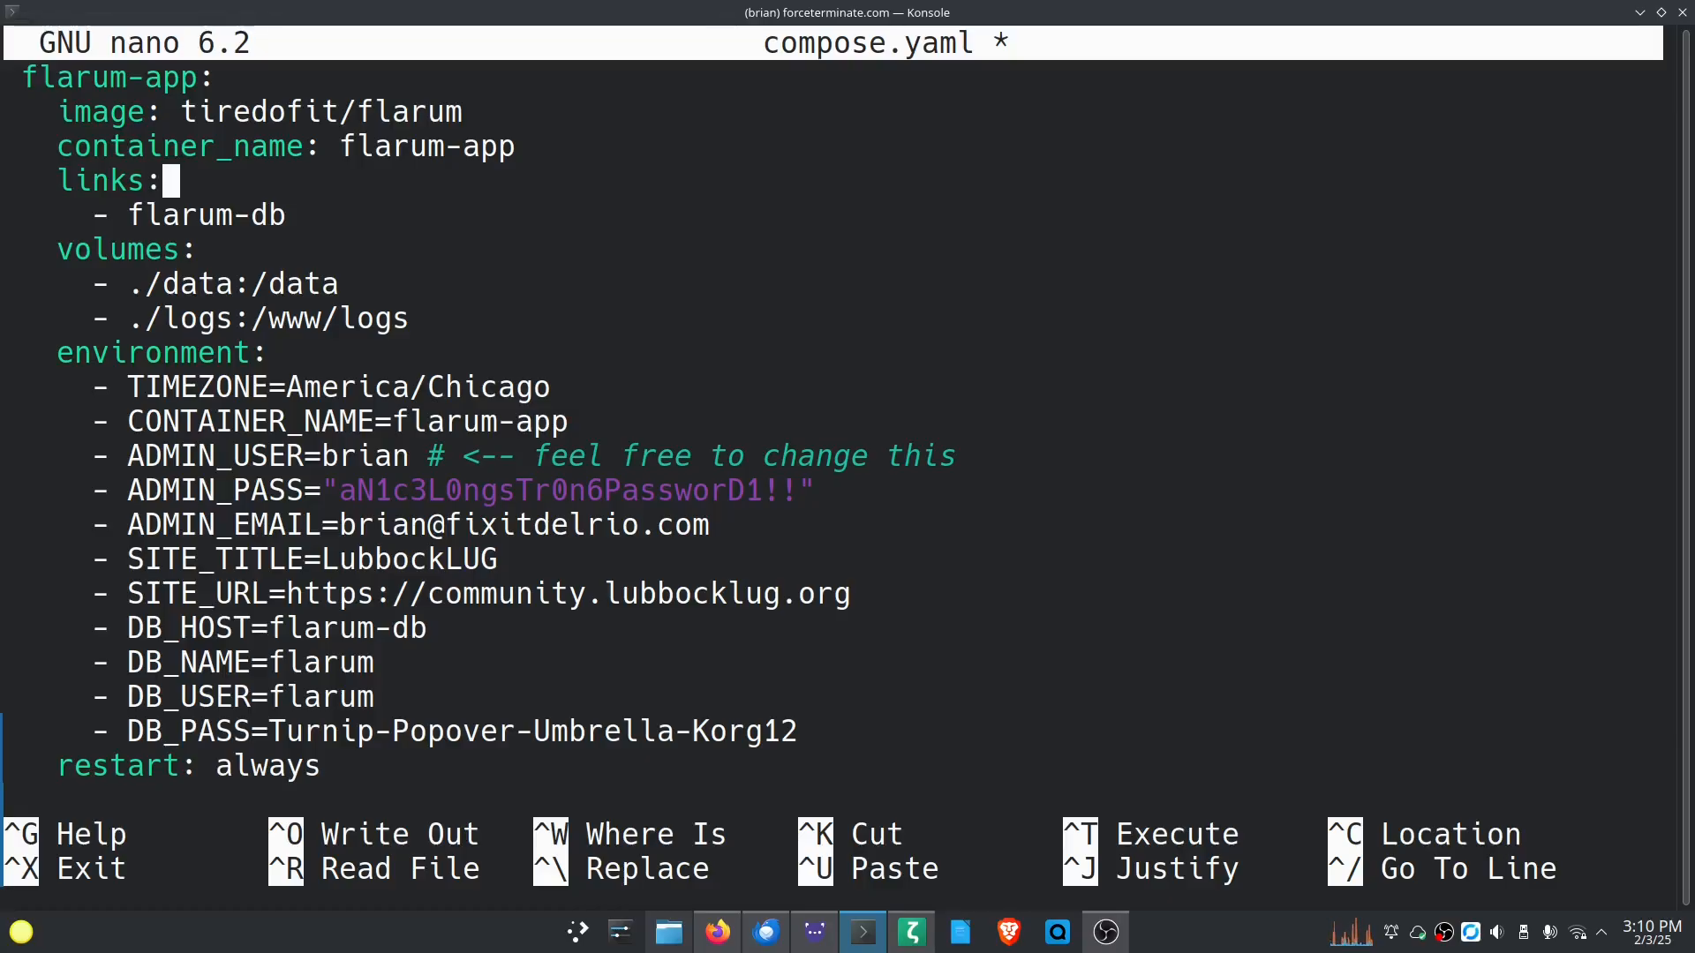
{"action": "key", "text": "Down"}
{"action": "key", "text": "Down"}
{"action": "key", "text": "Down"}
{"action": "key", "text": "Down"}
{"action": "key", "text": "Down"}
{"action": "key", "text": "Down"}
{"action": "key", "text": "Down"}
{"action": "key", "text": "Down"}
{"action": "key", "text": "Down"}
{"action": "key", "text": "Down"}
{"action": "key", "text": "Down"}
{"action": "key", "text": "Down"}
{"action": "key", "text": "Down"}
{"action": "key", "text": "Down"}
{"action": "key", "text": "Down"}
{"action": "key", "text": "Down"}
{"action": "key", "text": "Down"}
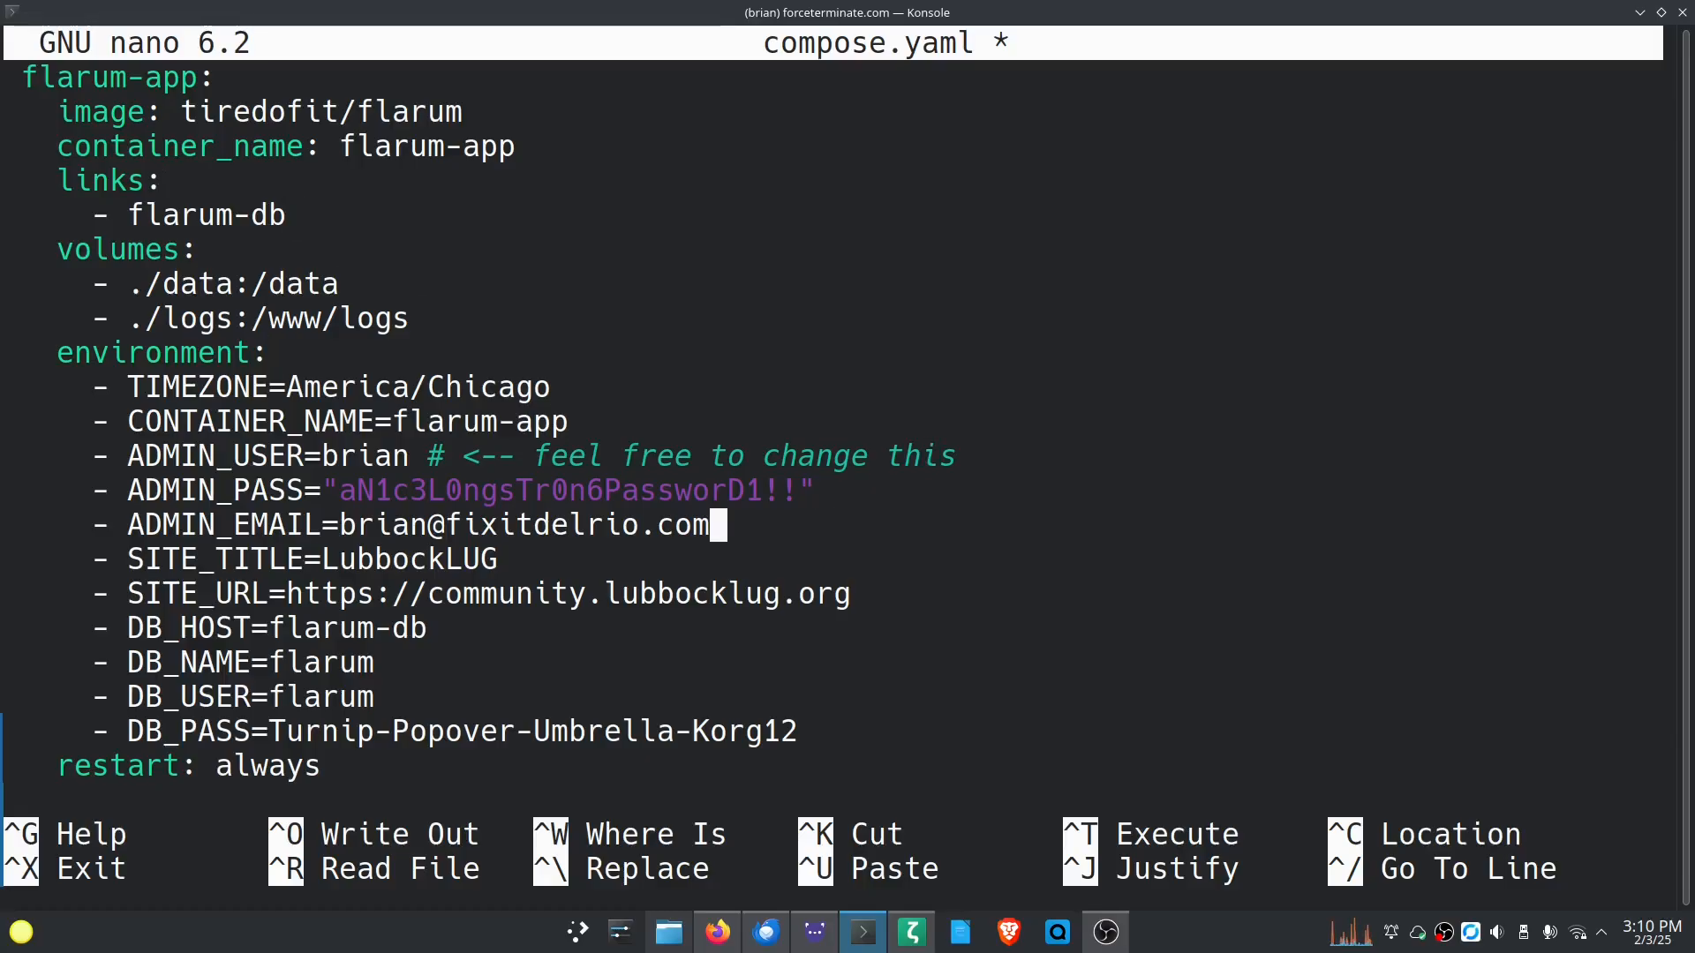
Change the flarum-app port mapping from 80:80 to 8225:80 and save compose.yaml.
{"action": "type", "text": "ports:     - 80:80"}
{"action": "key", "text": "Down"}
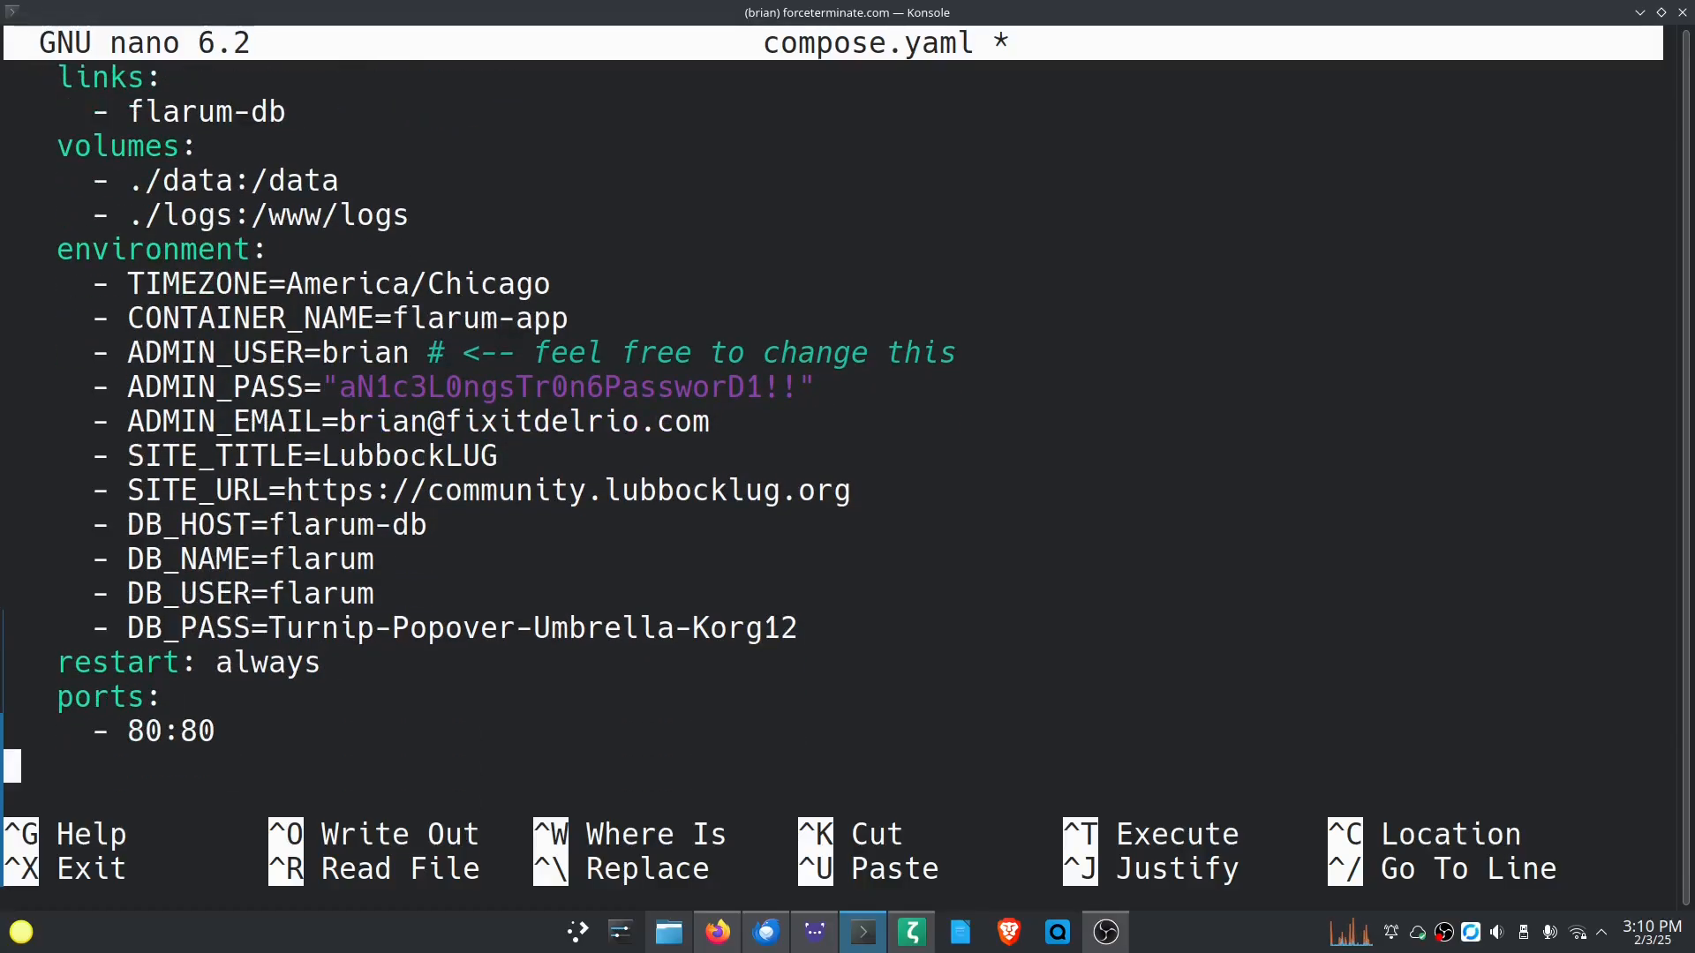
{"action": "key", "text": "Up"}
{"action": "key", "text": "Up"}
{"action": "key", "text": "Down"}
{"action": "key", "text": "Left"}
{"action": "key", "text": "Left"}
{"action": "key", "text": "Left"}
{"action": "key", "text": "Left"}
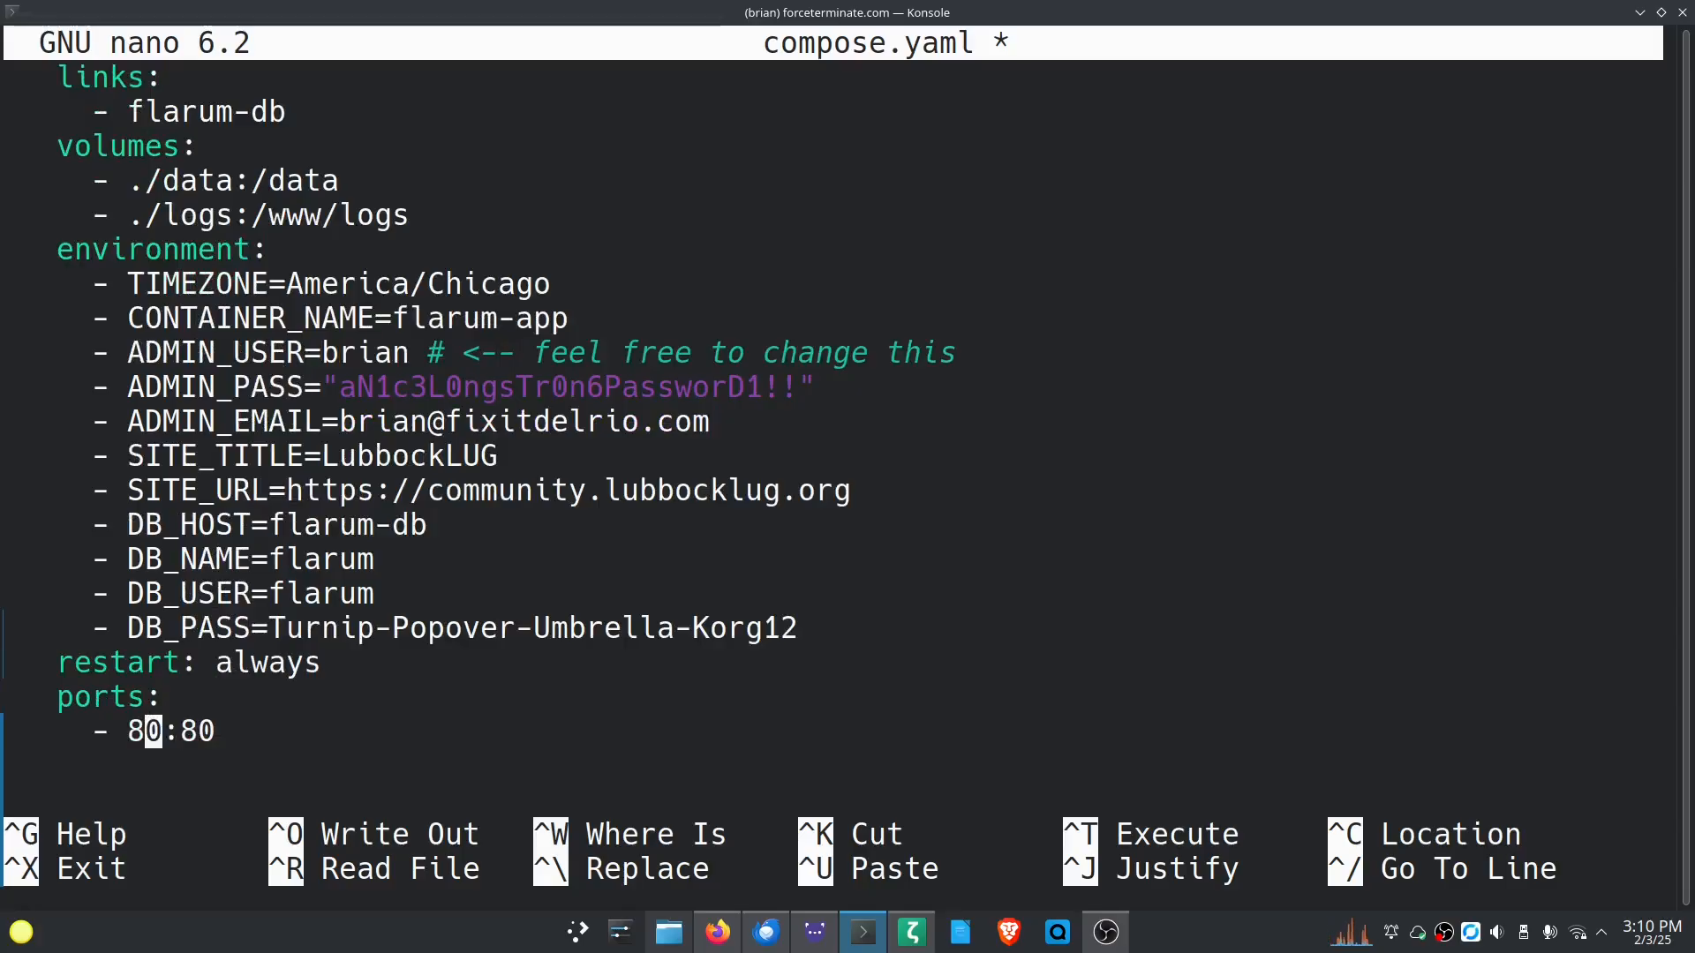
{"action": "key", "text": "Right"}
{"action": "key", "text": "Right"}
{"action": "key", "text": "Right"}
{"action": "key", "text": "Right"}
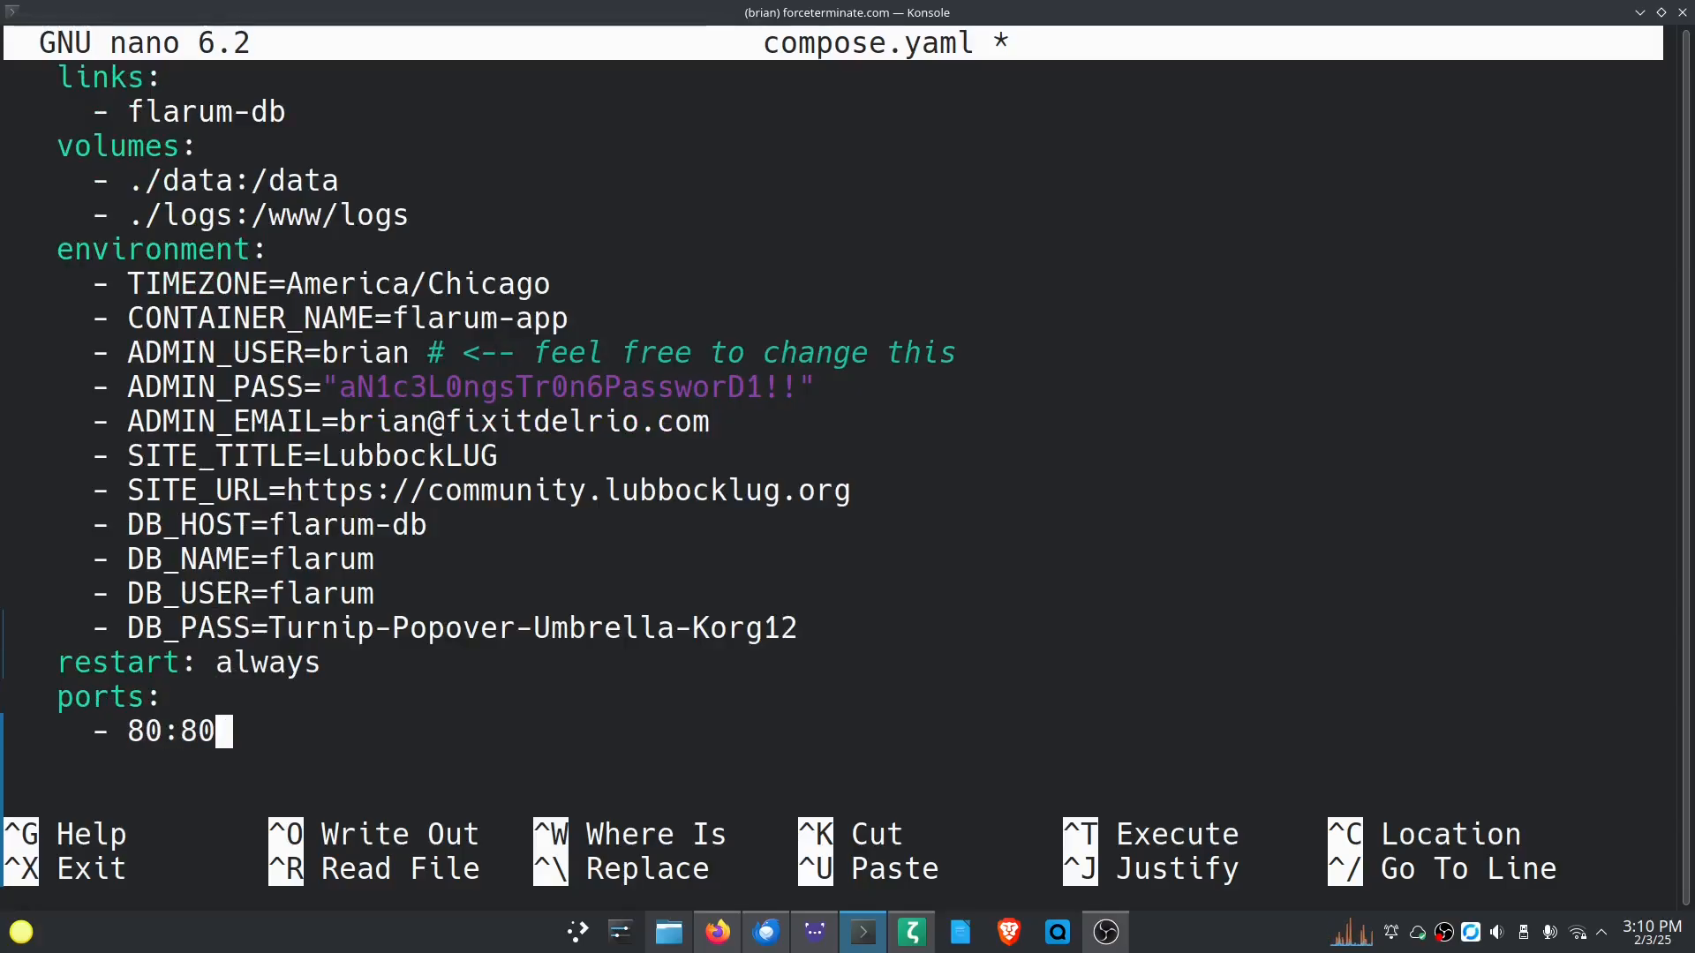
{"action": "key", "text": "Left"}
{"action": "key", "text": "Left"}
{"action": "key", "text": "Left"}
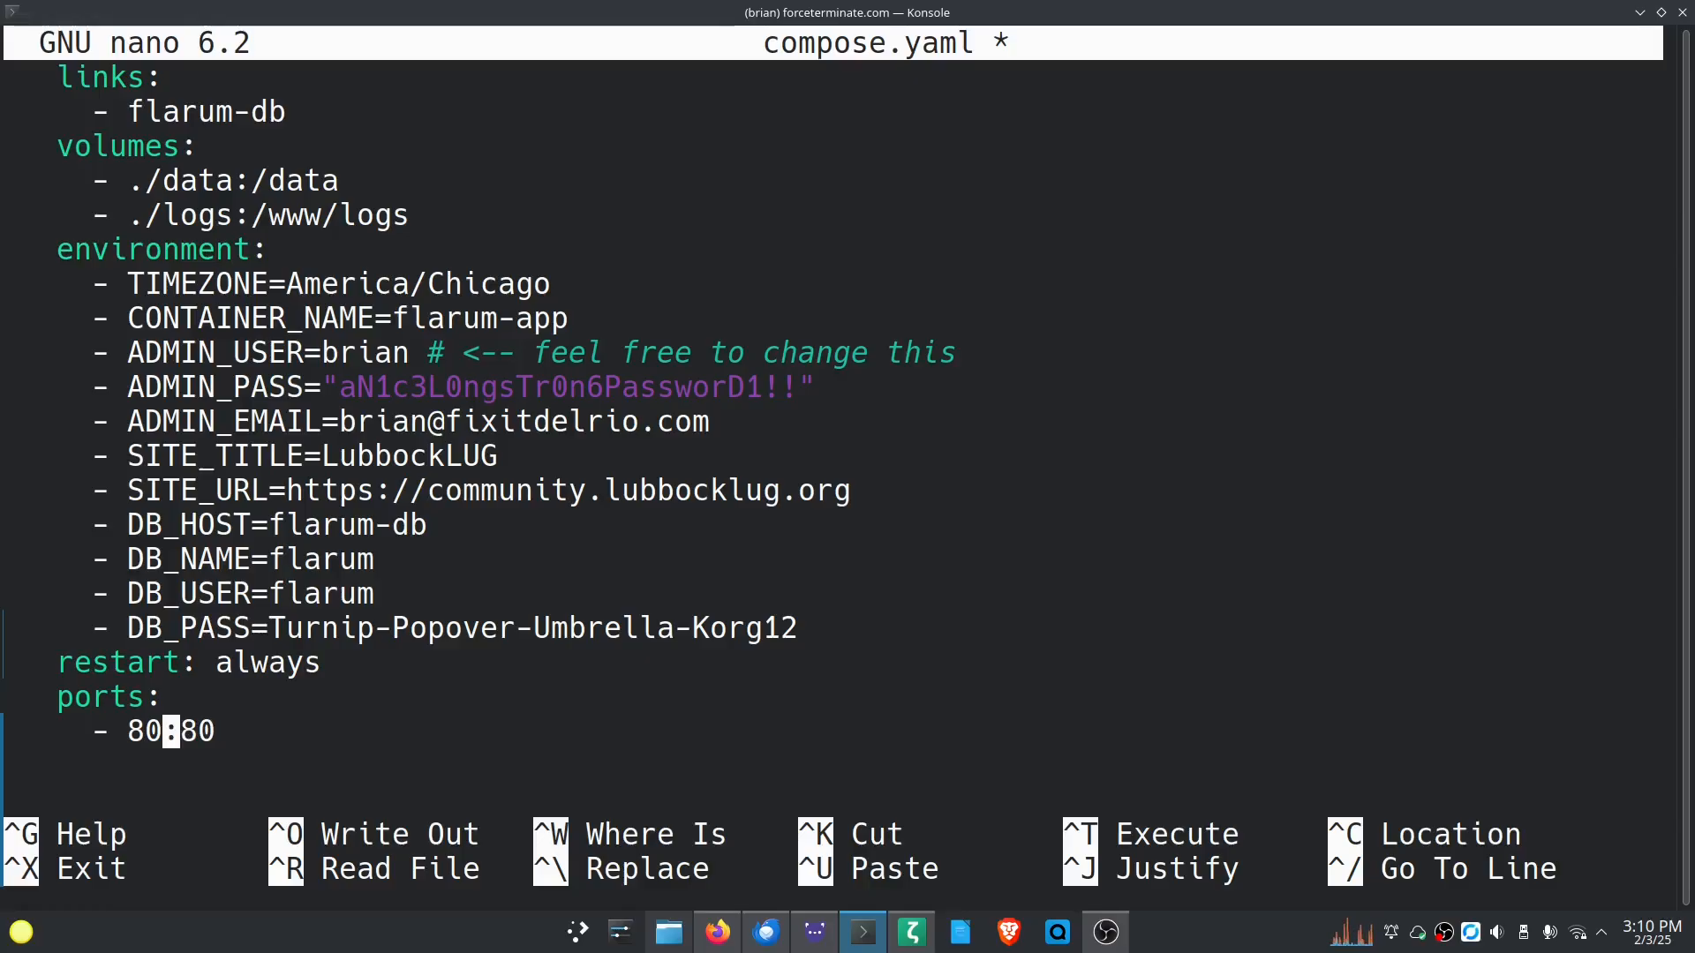
{"action": "key", "text": "Left"}
{"action": "key", "text": "Left"}
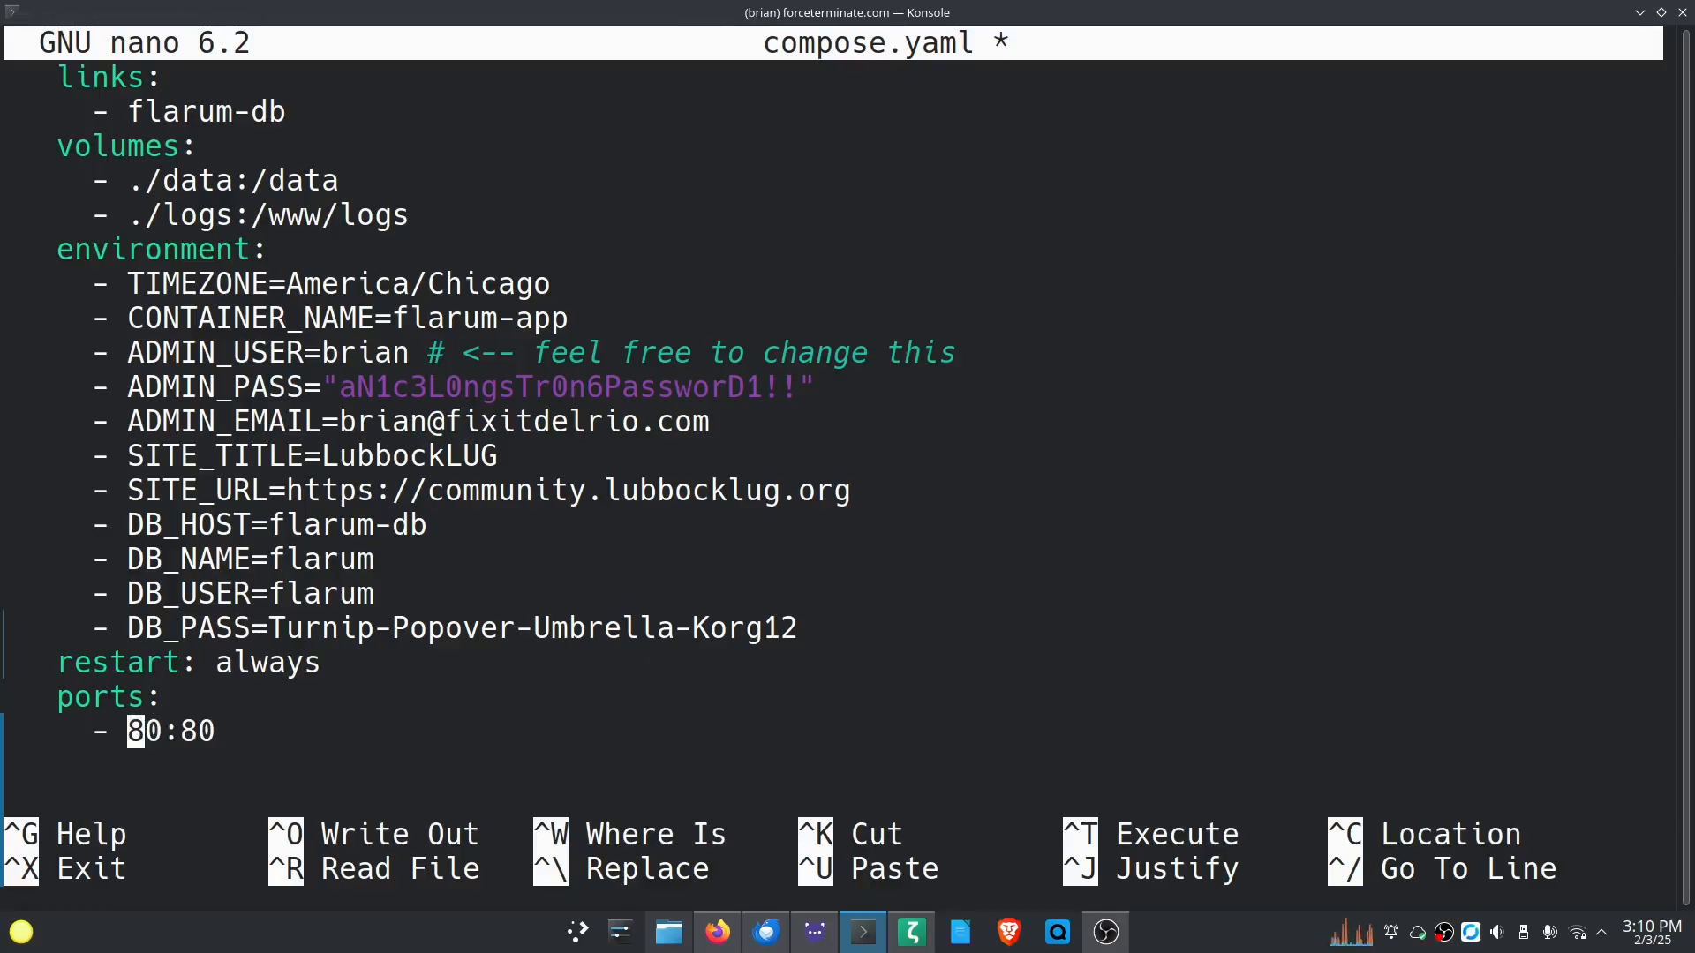
{"action": "key", "text": "Right"}
{"action": "key", "text": "Right"}
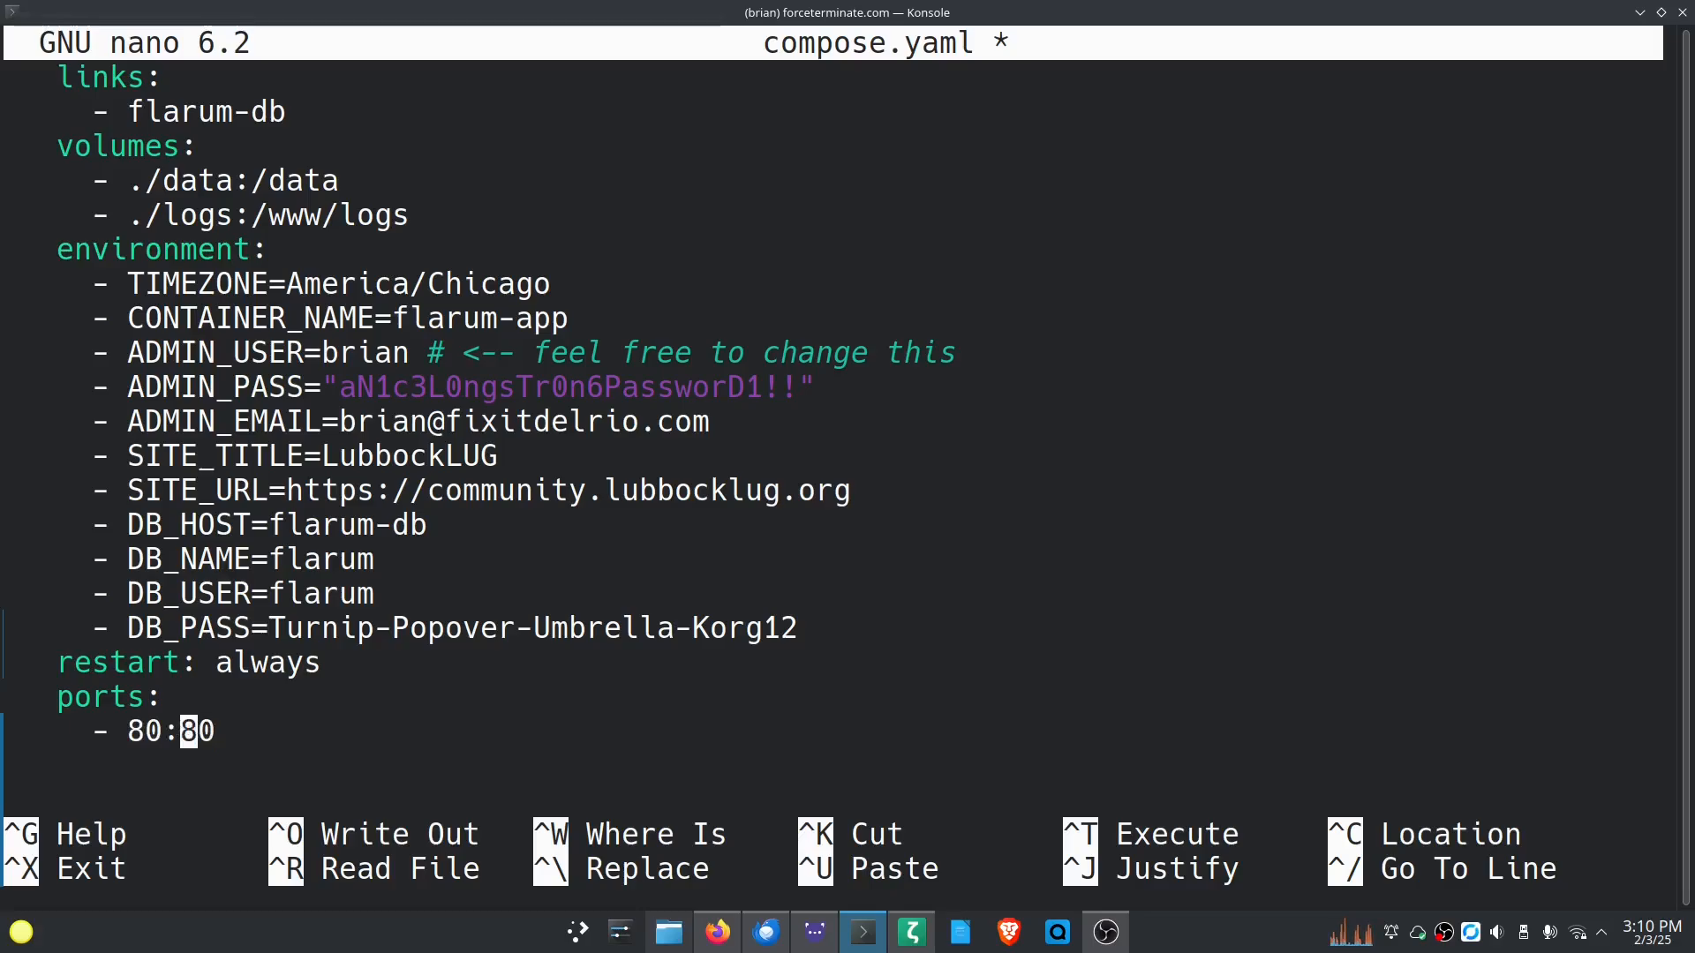
{"action": "key", "text": "Left"}
{"action": "key", "text": "Left"}
{"action": "key", "text": "Left"}
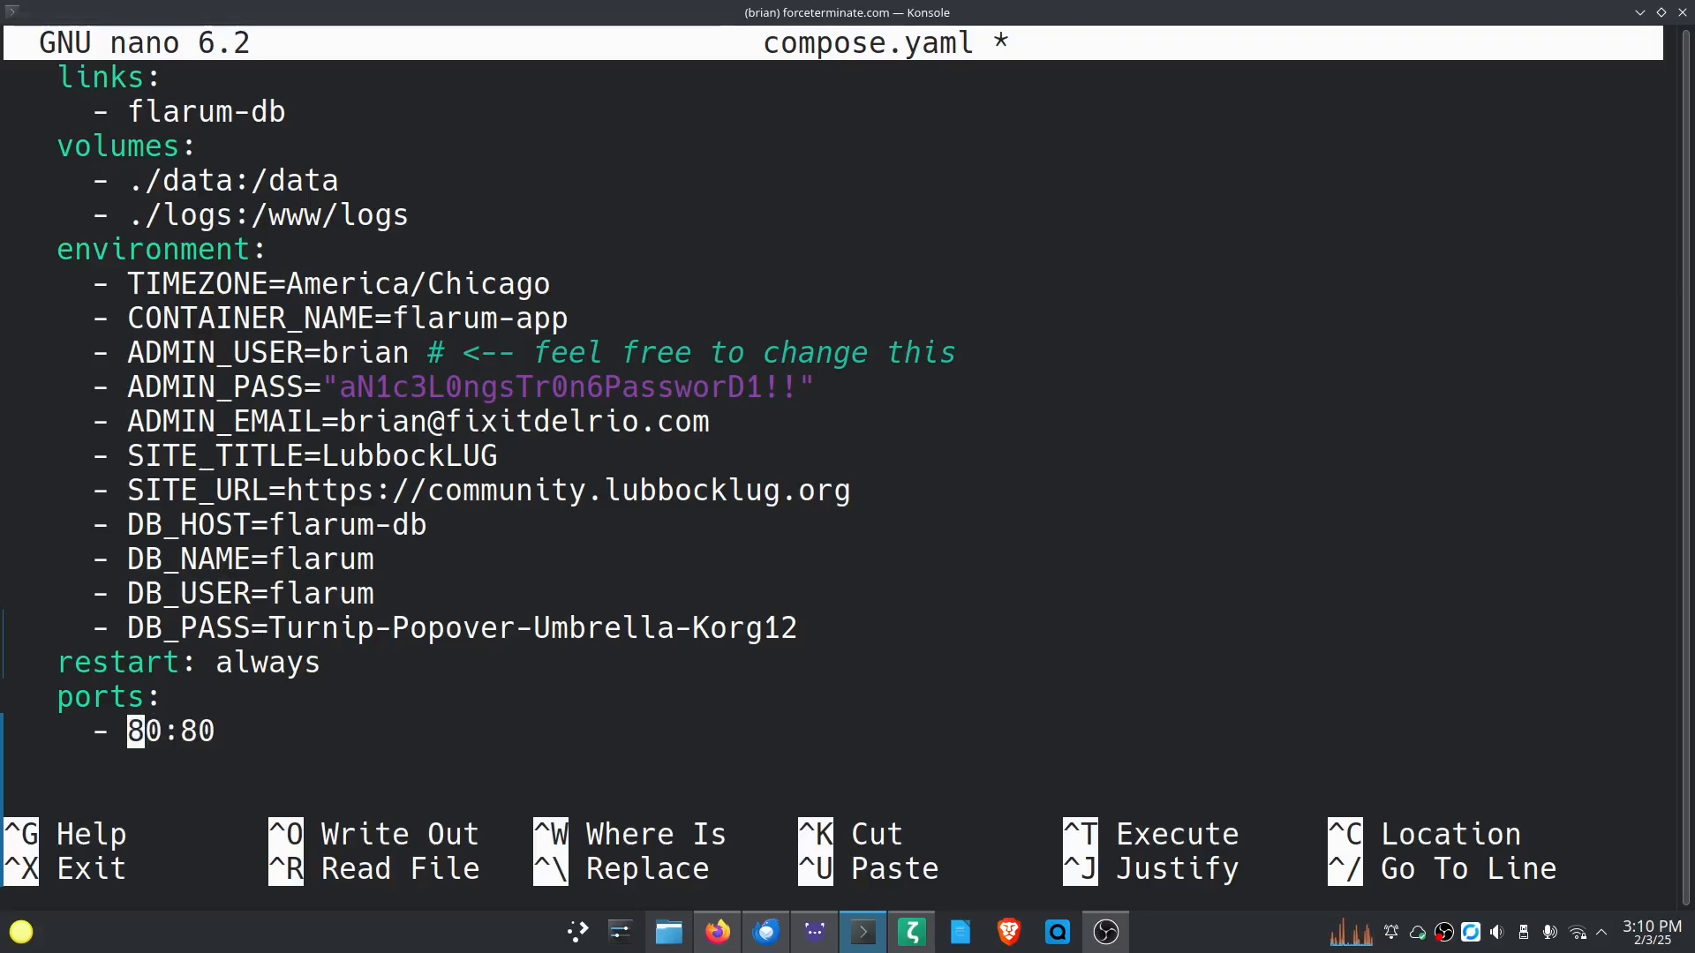
{"action": "key", "text": "Right"}
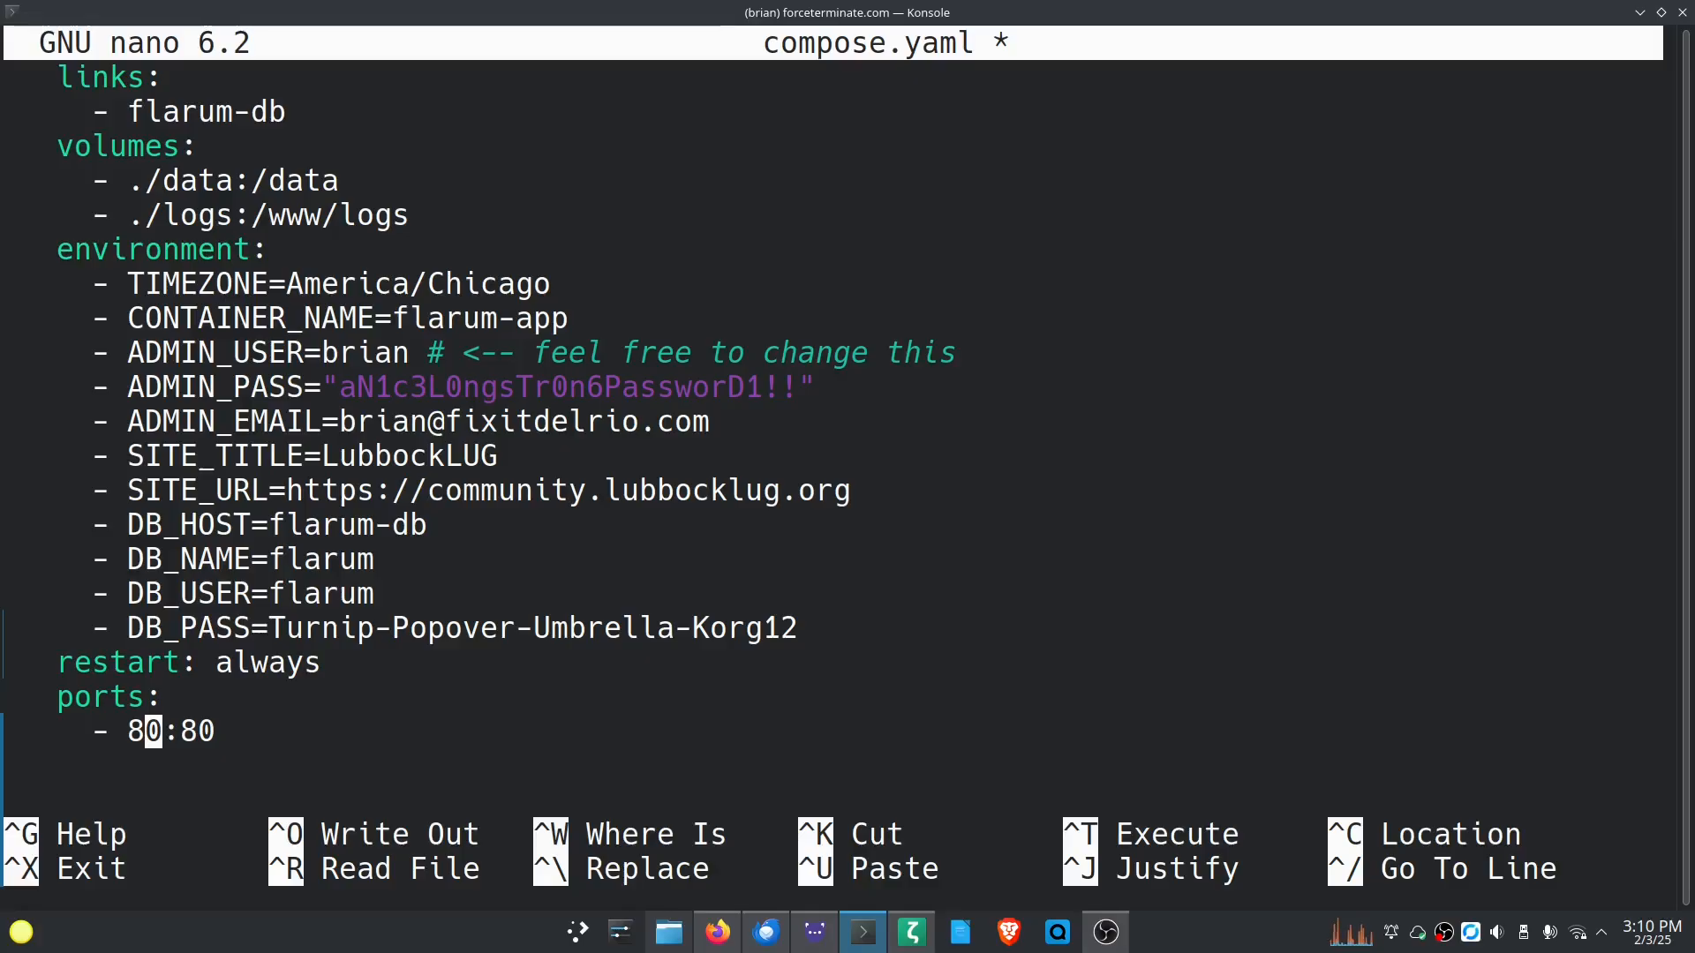
{"action": "key", "text": "Delete"}
{"action": "type", "text": "22"}
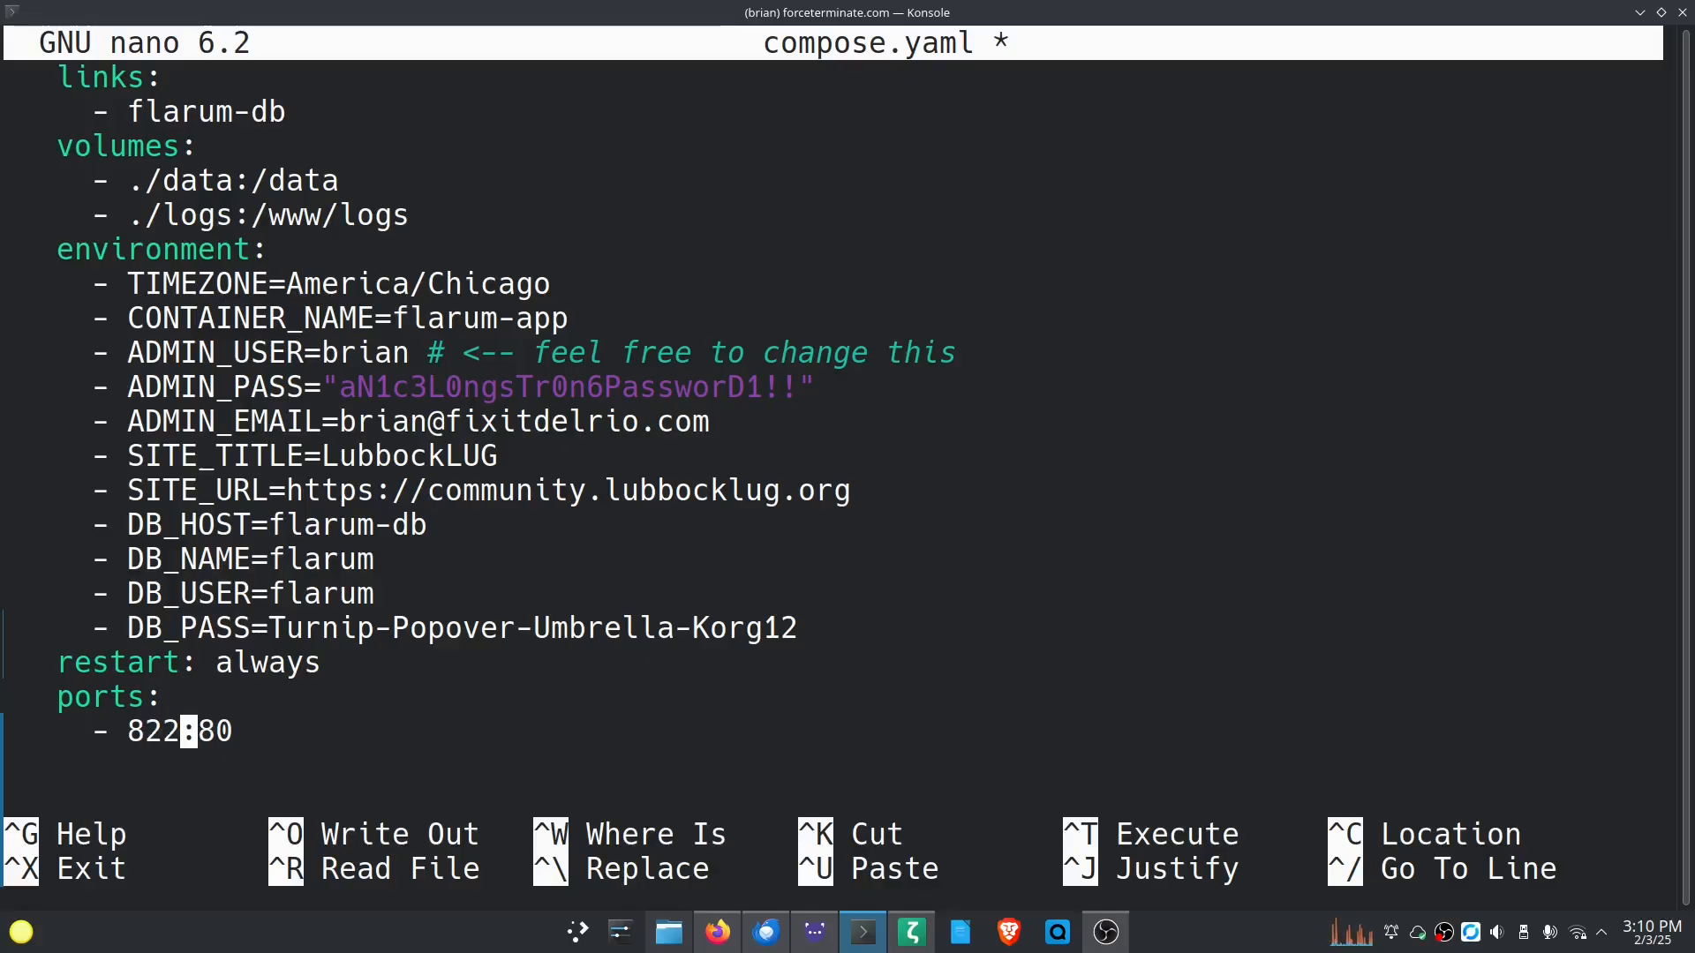
{"action": "type", "text": "5"}
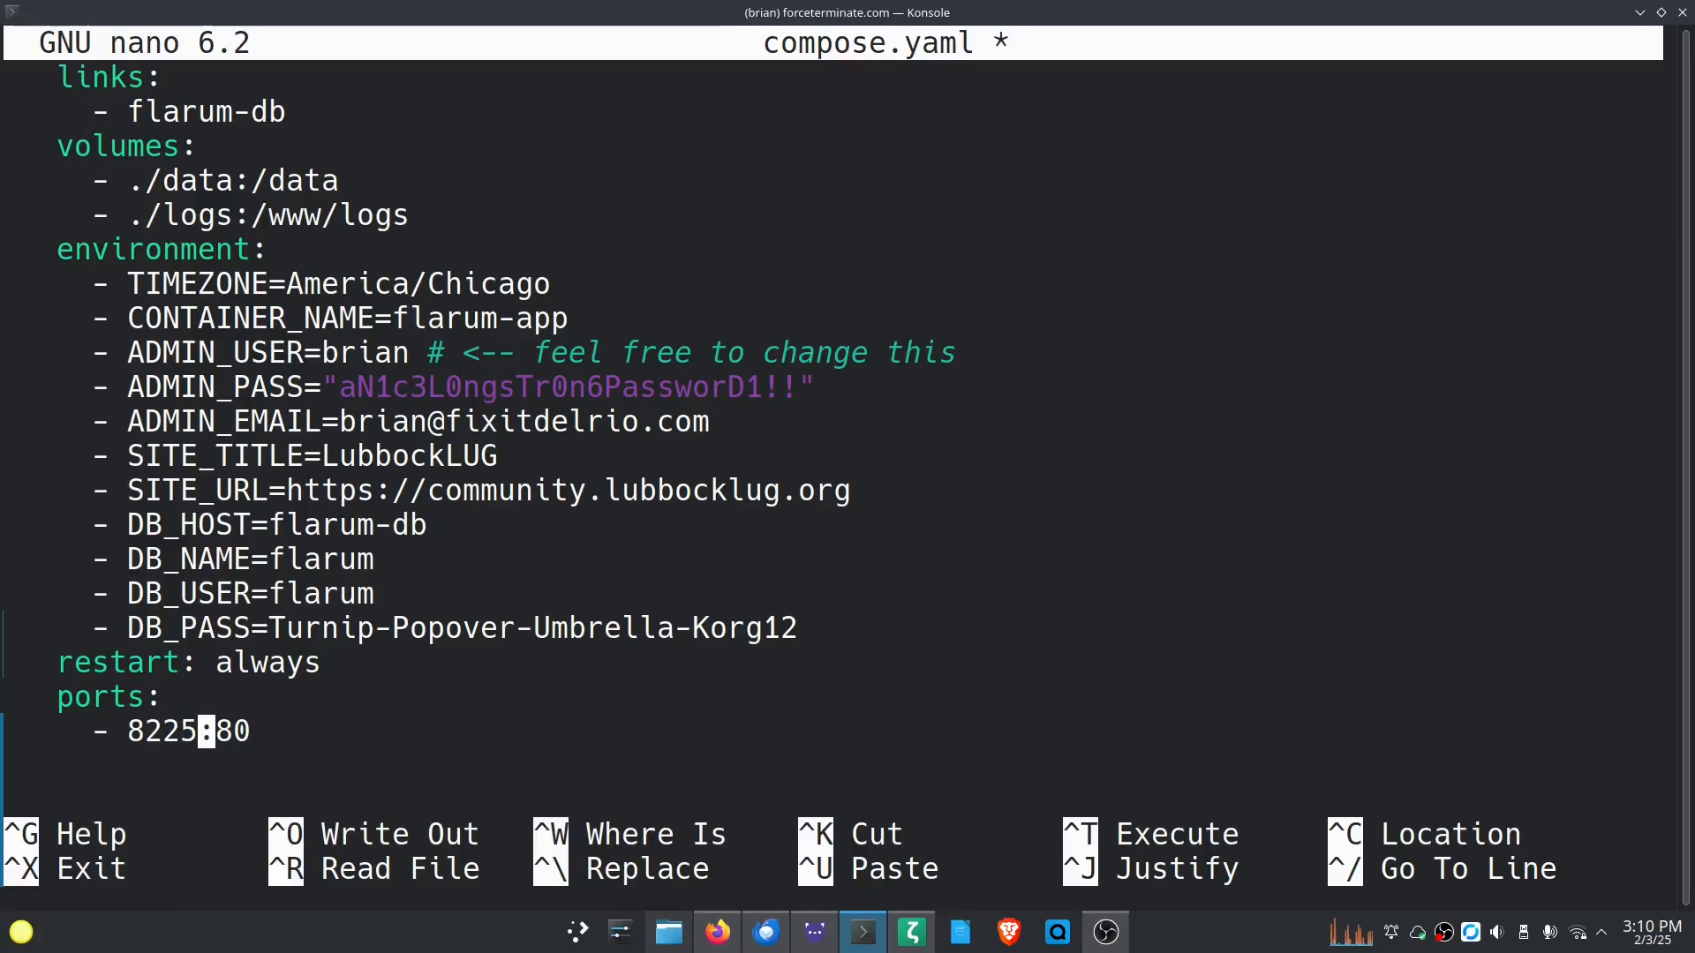
{"action": "key", "text": "Right"}
{"action": "key", "text": "Right"}
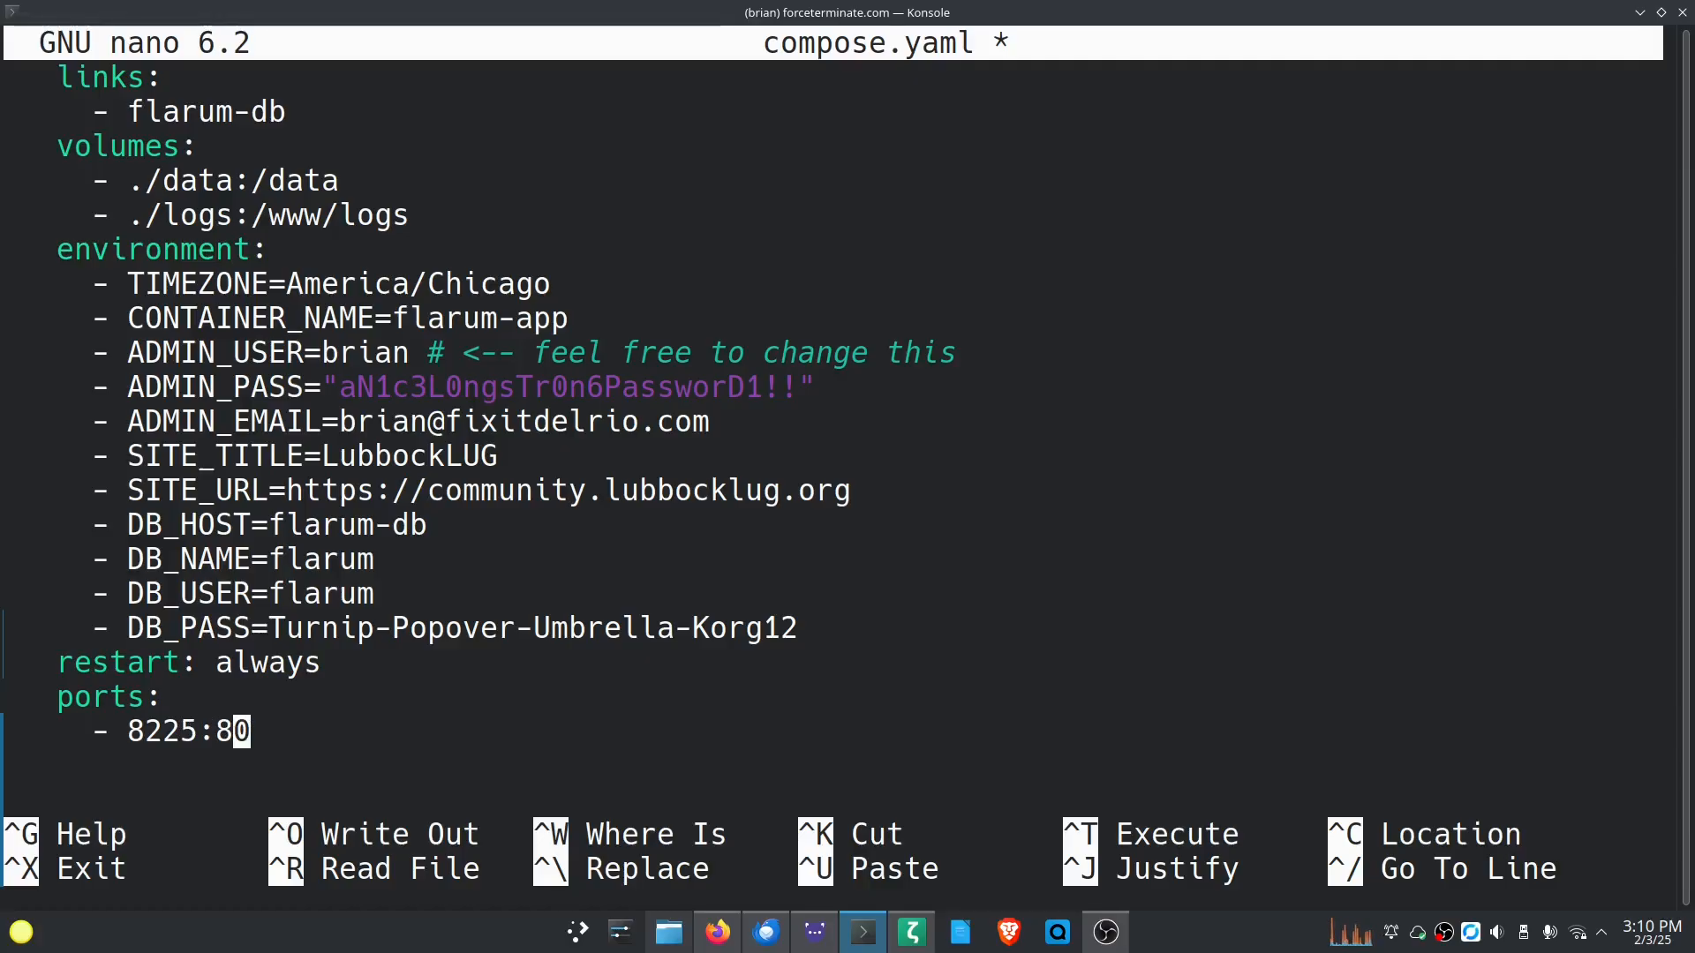
{"action": "key", "text": "ctrl+o"}
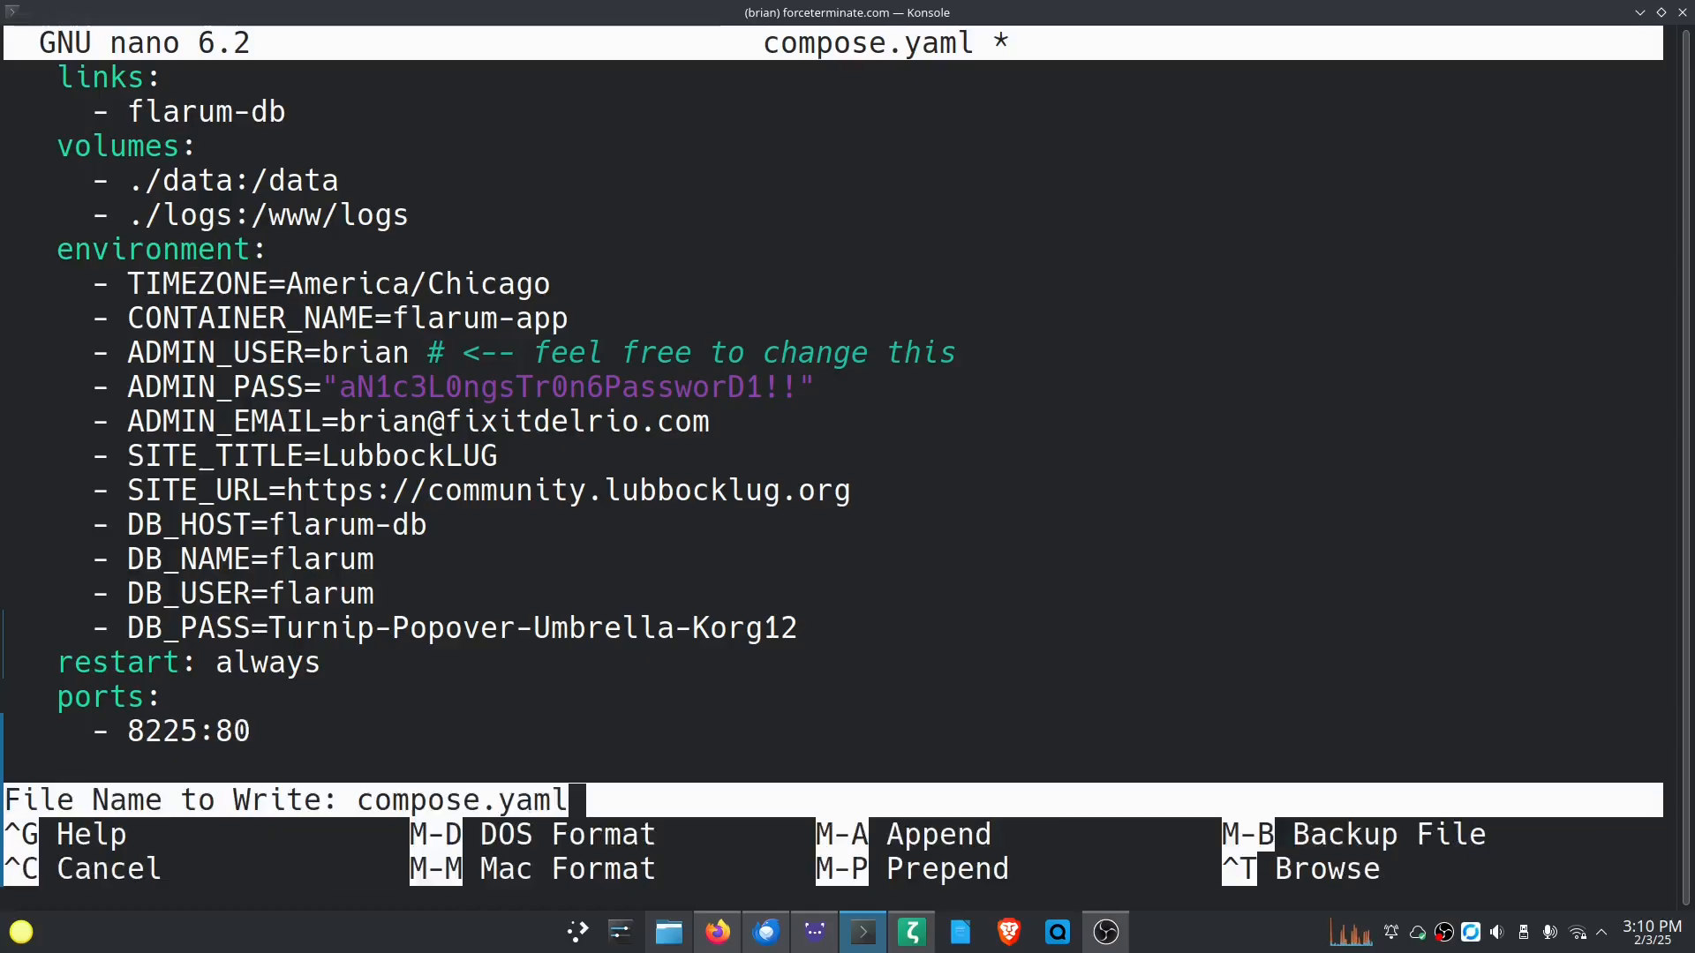
{"action": "key", "text": "Return"}
Search for the '<' comment marker and remove the comment after the admin username.
{"action": "key", "text": "Down"}
{"action": "key", "text": "Down"}
{"action": "key", "text": "Down"}
{"action": "key", "text": "Down"}
{"action": "key", "text": "Down"}
{"action": "key", "text": "Down"}
{"action": "key", "text": "Down"}
{"action": "key", "text": "Down"}
{"action": "key", "text": "Down"}
{"action": "key", "text": "Down"}
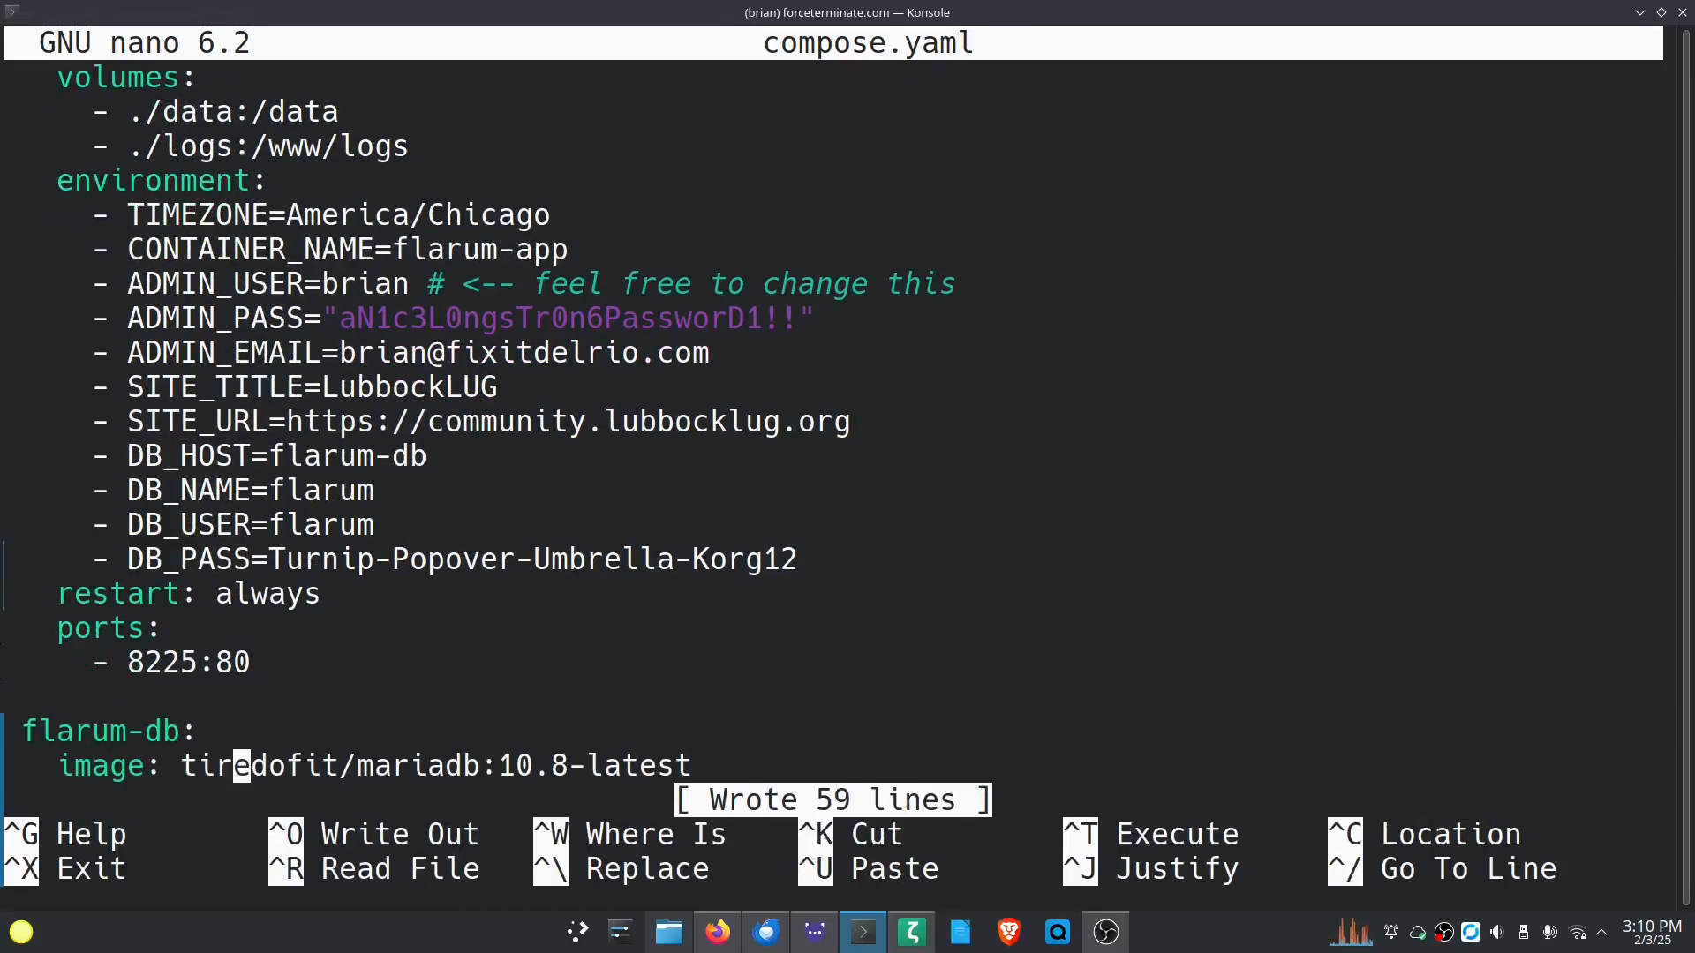
{"action": "key", "text": "Down"}
{"action": "key", "text": "Down"}
{"action": "key", "text": "Down"}
{"action": "key", "text": "Down"}
{"action": "key", "text": "Down"}
{"action": "key", "text": "Down"}
{"action": "key", "text": "Down"}
{"action": "key", "text": "Down"}
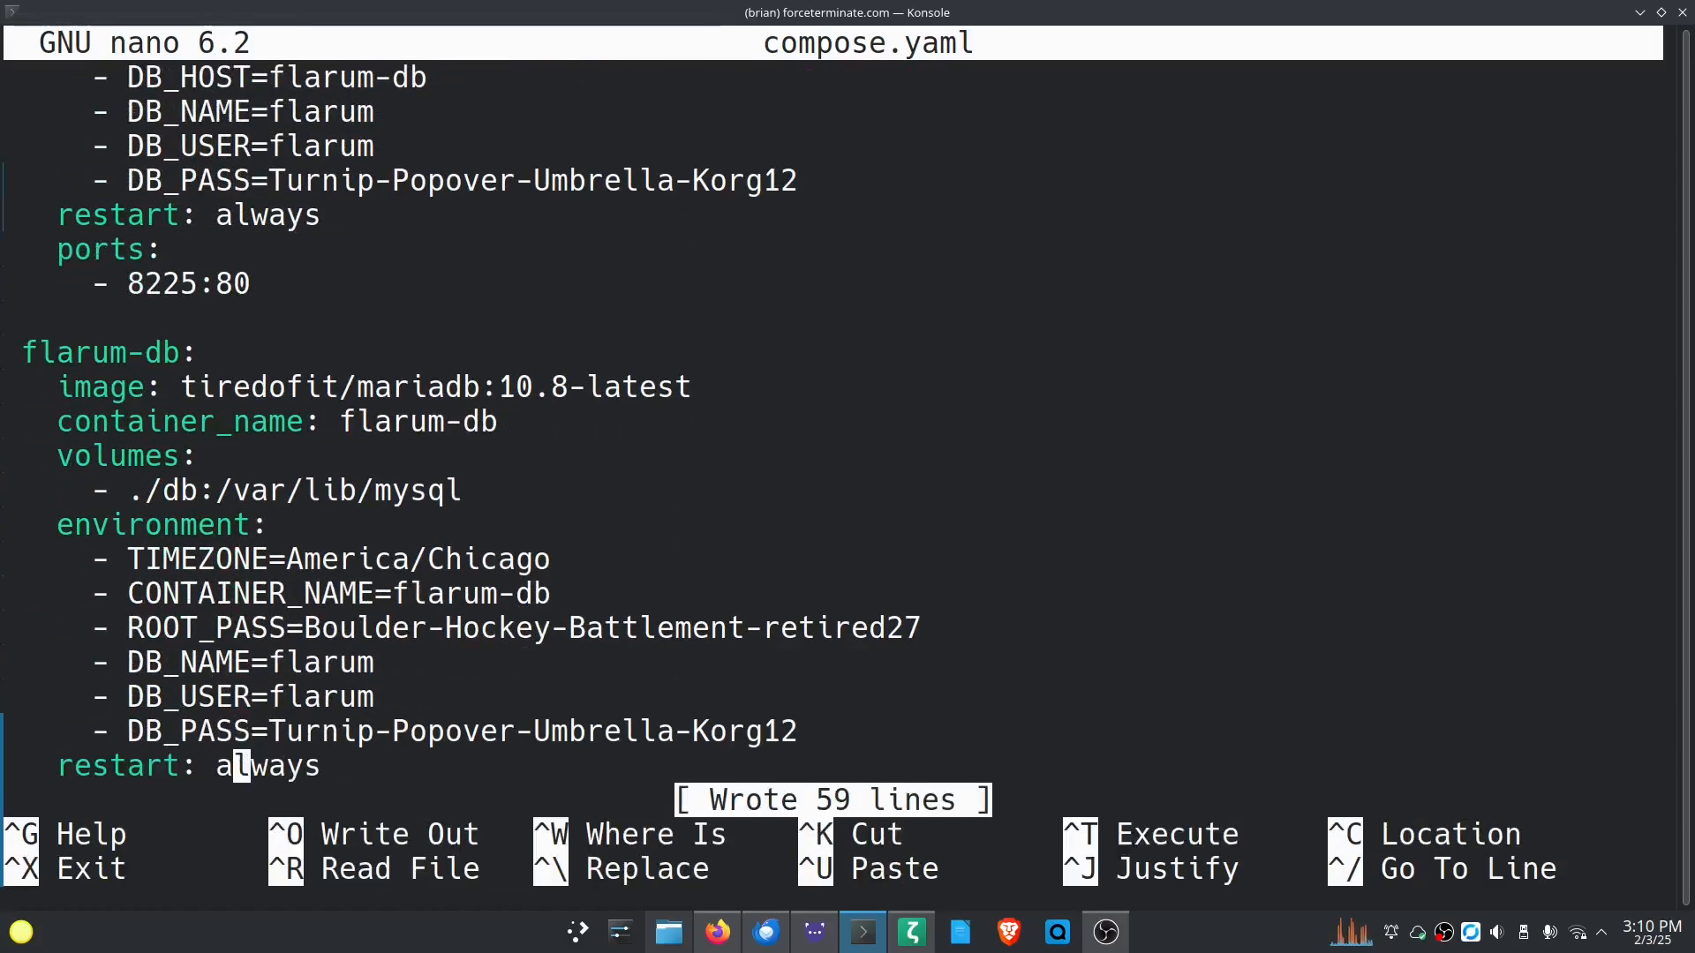
{"action": "key", "text": "Down"}
{"action": "key", "text": "Down"}
{"action": "key", "text": "Down"}
{"action": "key", "text": "Down"}
{"action": "key", "text": "Down"}
{"action": "key", "text": "Down"}
{"action": "key", "text": "Down"}
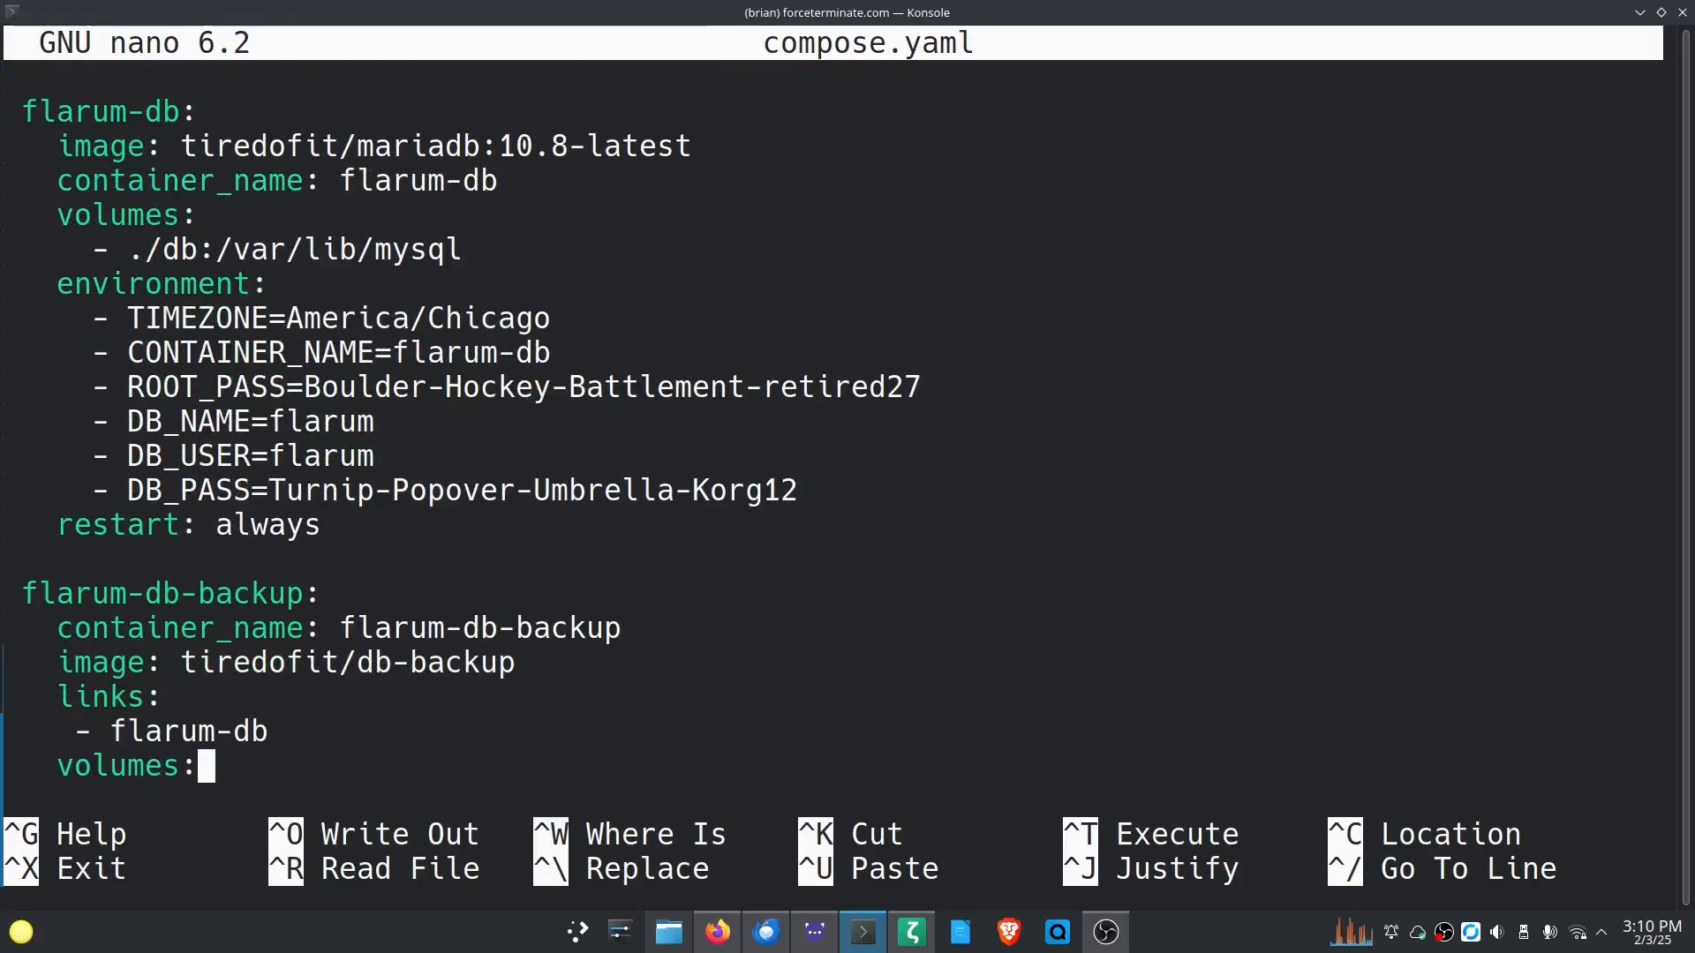
{"action": "key", "text": "Down"}
{"action": "key", "text": "Down"}
{"action": "key", "text": "Down"}
{"action": "key", "text": "Down"}
{"action": "key", "text": "Down"}
{"action": "key", "text": "Down"}
{"action": "key", "text": "Down"}
{"action": "key", "text": "Down"}
{"action": "key", "text": "Down"}
{"action": "key", "text": "Down"}
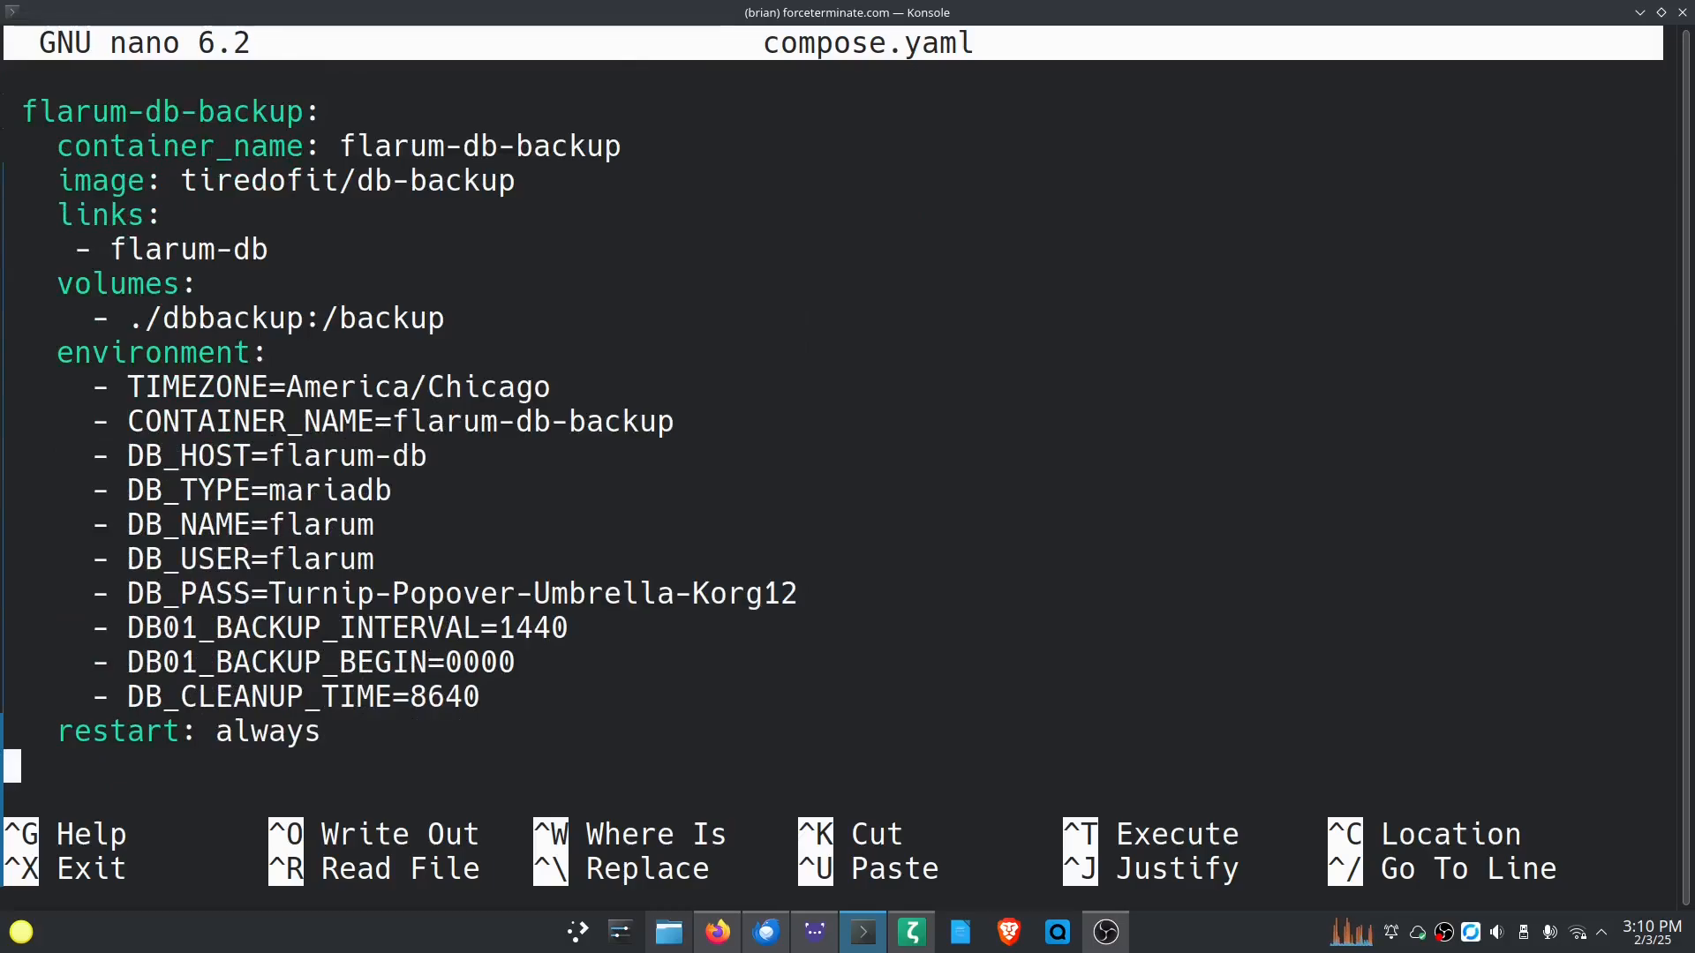
{"action": "key", "text": "ctrl+w"}
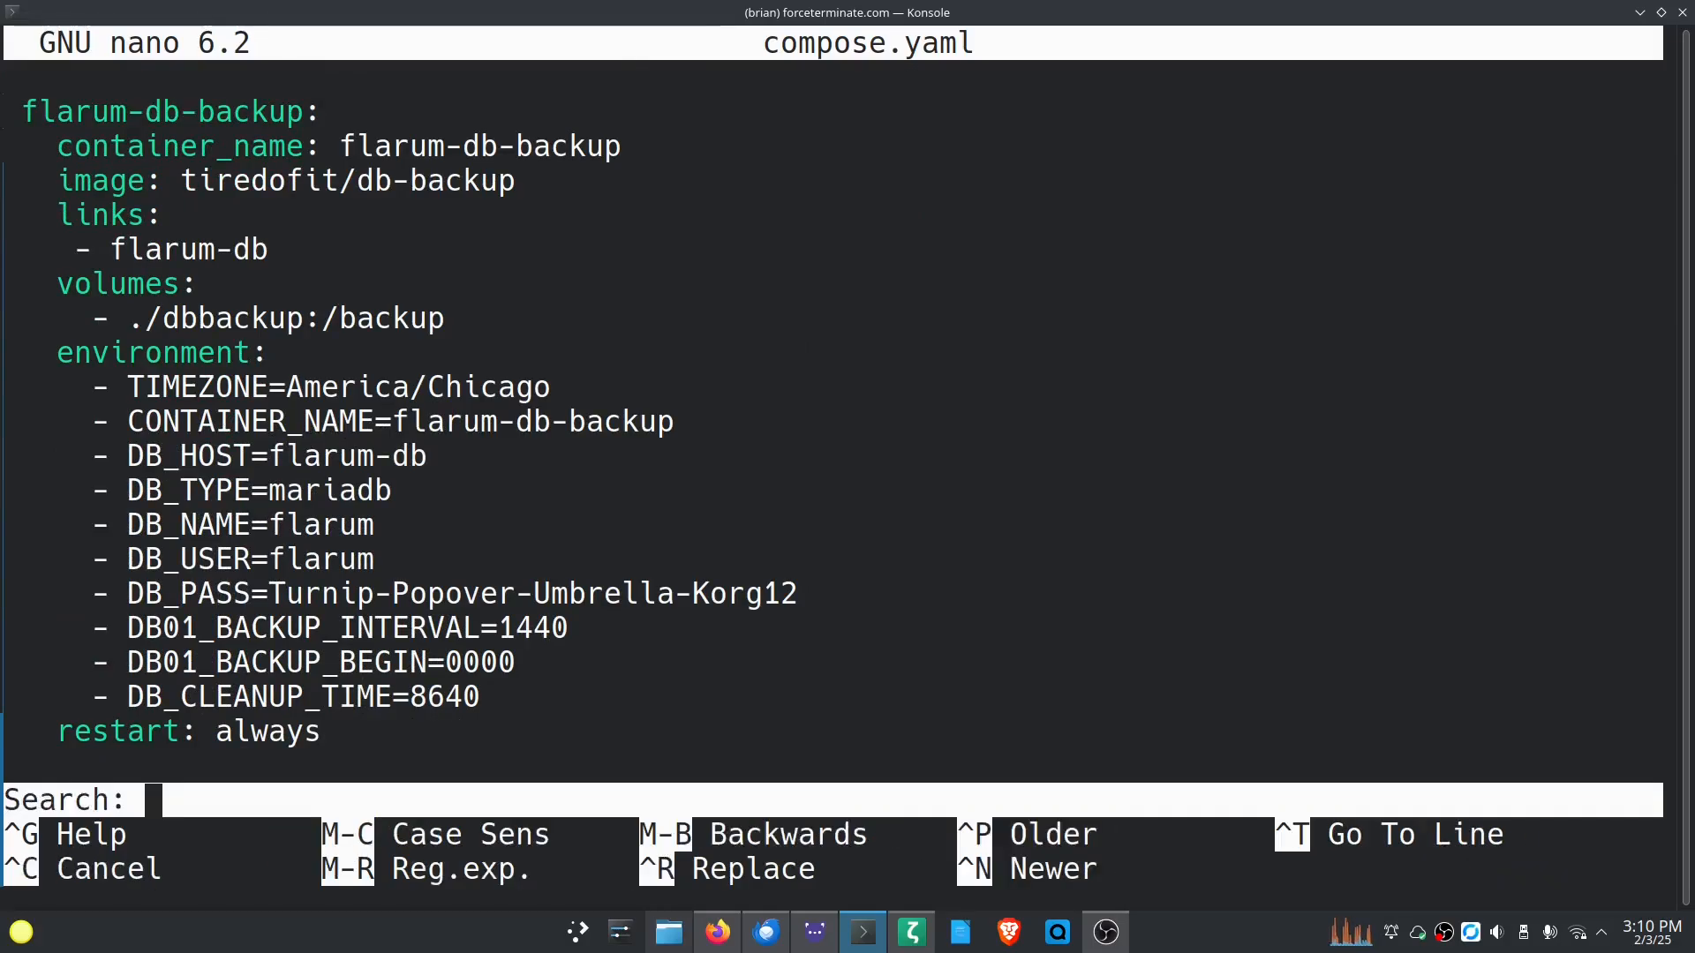
{"action": "type", "text": "<"}
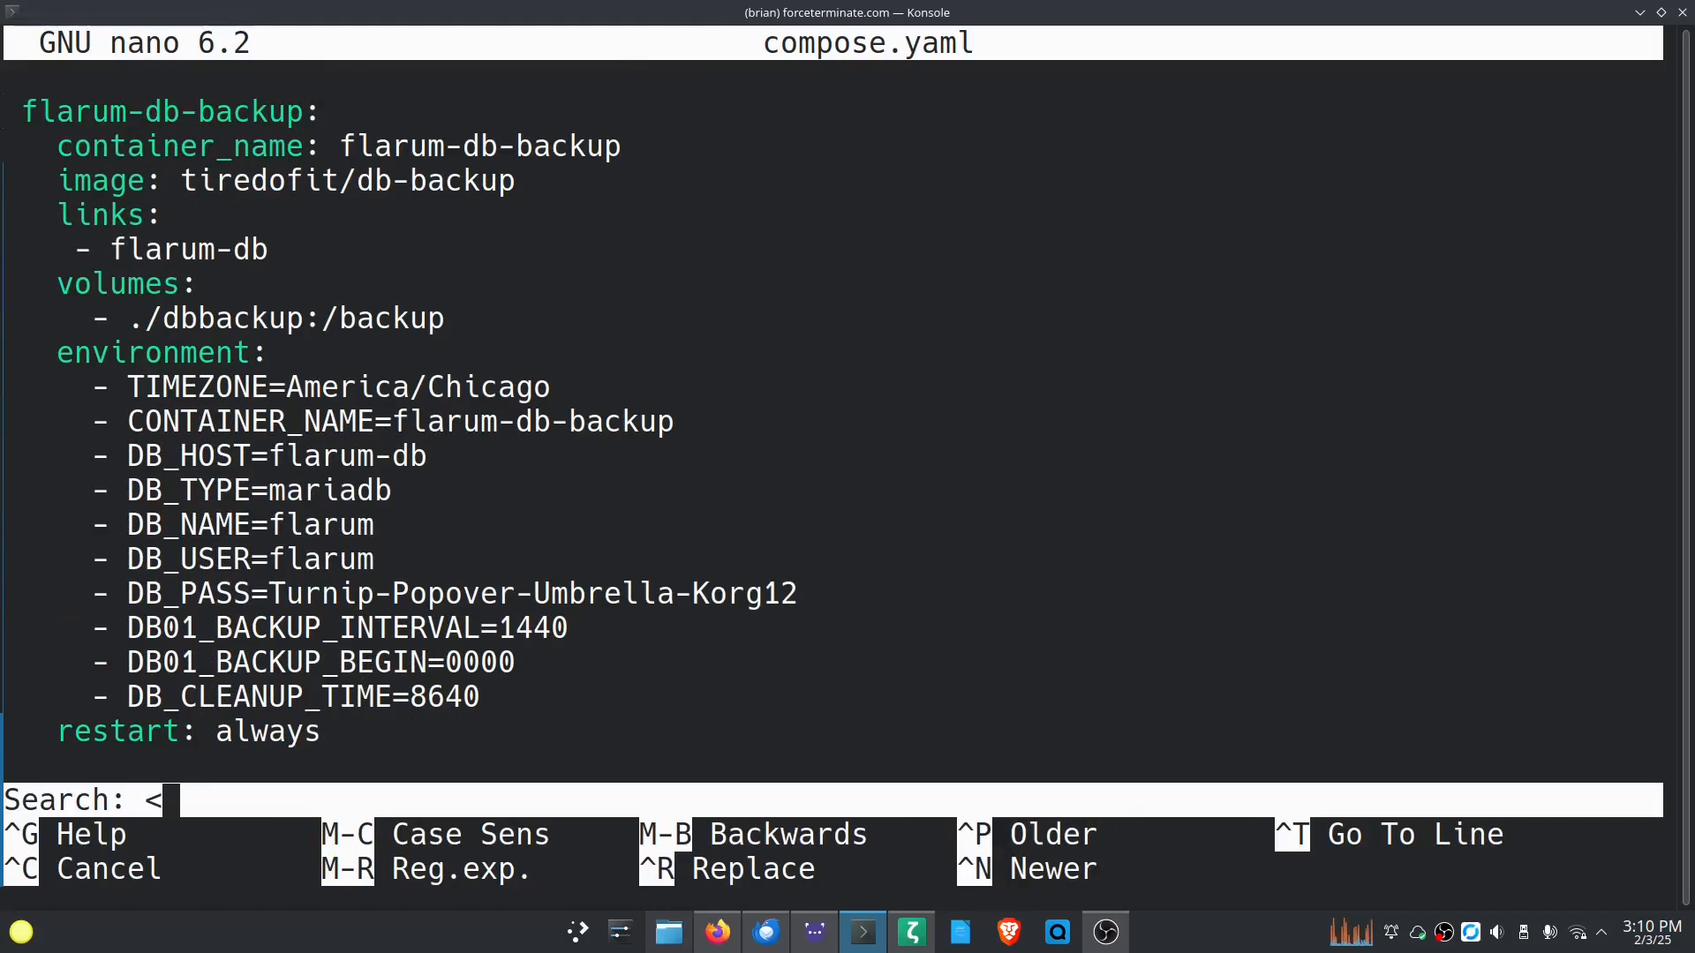
{"action": "key", "text": "Return"}
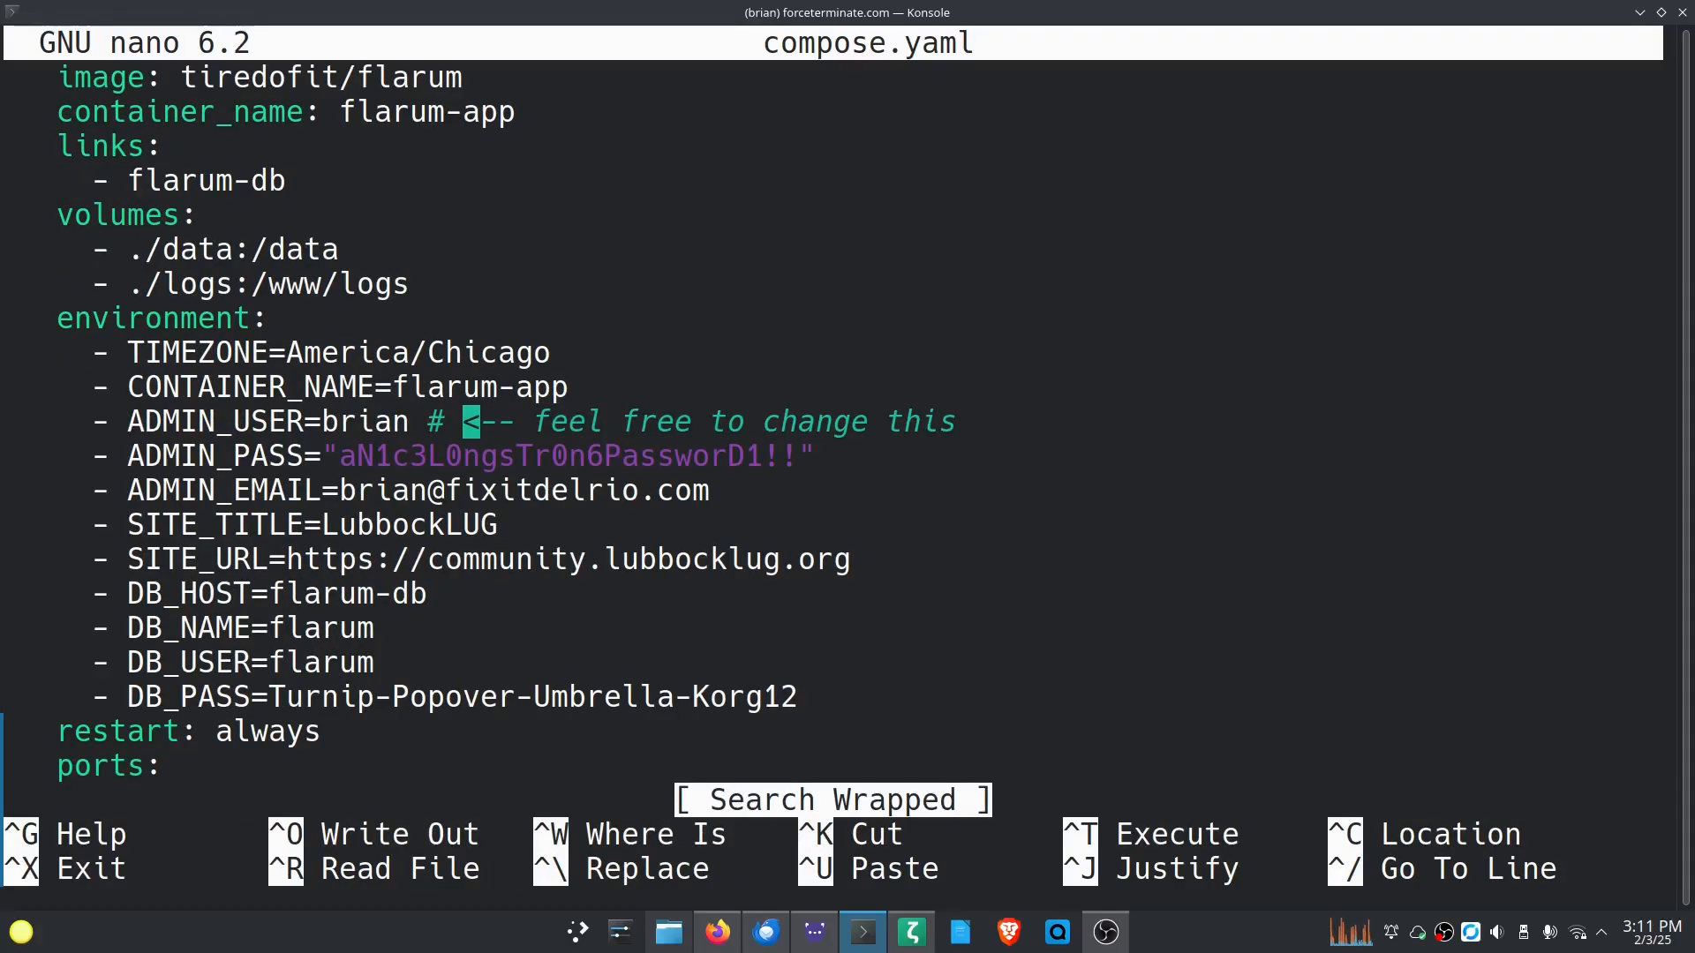
{"action": "key", "text": "Right"}
{"action": "key", "text": "Right"}
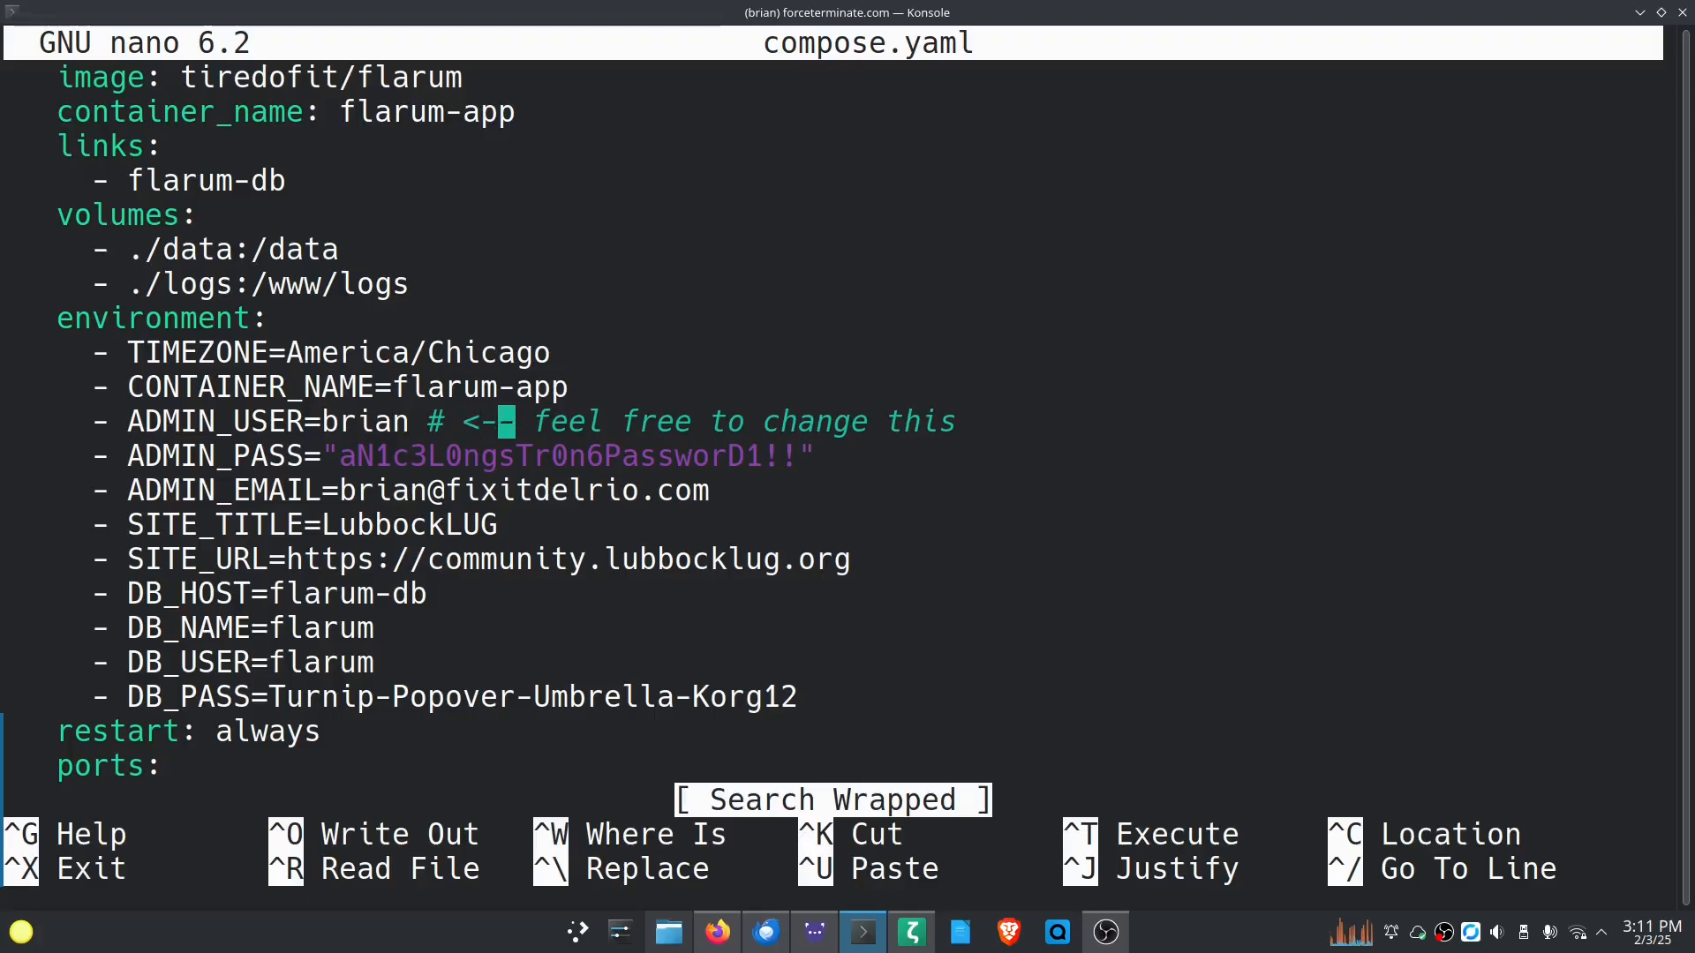
{"action": "key", "text": "Right"}
{"action": "key", "text": "Right"}
{"action": "key", "text": "Right"}
{"action": "key", "text": "Right"}
{"action": "key", "text": "Right"}
{"action": "key", "text": "Right"}
{"action": "key", "text": "Right"}
{"action": "key", "text": "Right"}
{"action": "key", "text": "Right"}
{"action": "key", "text": "Right"}
{"action": "key", "text": "Right"}
{"action": "key", "text": "Right"}
{"action": "key", "text": "Right"}
{"action": "key", "text": "Right"}
{"action": "key", "text": "Right"}
{"action": "key", "text": "Right"}
{"action": "key", "text": "Right"}
{"action": "key", "text": "Right"}
{"action": "key", "text": "Right"}
{"action": "key", "text": "Right"}
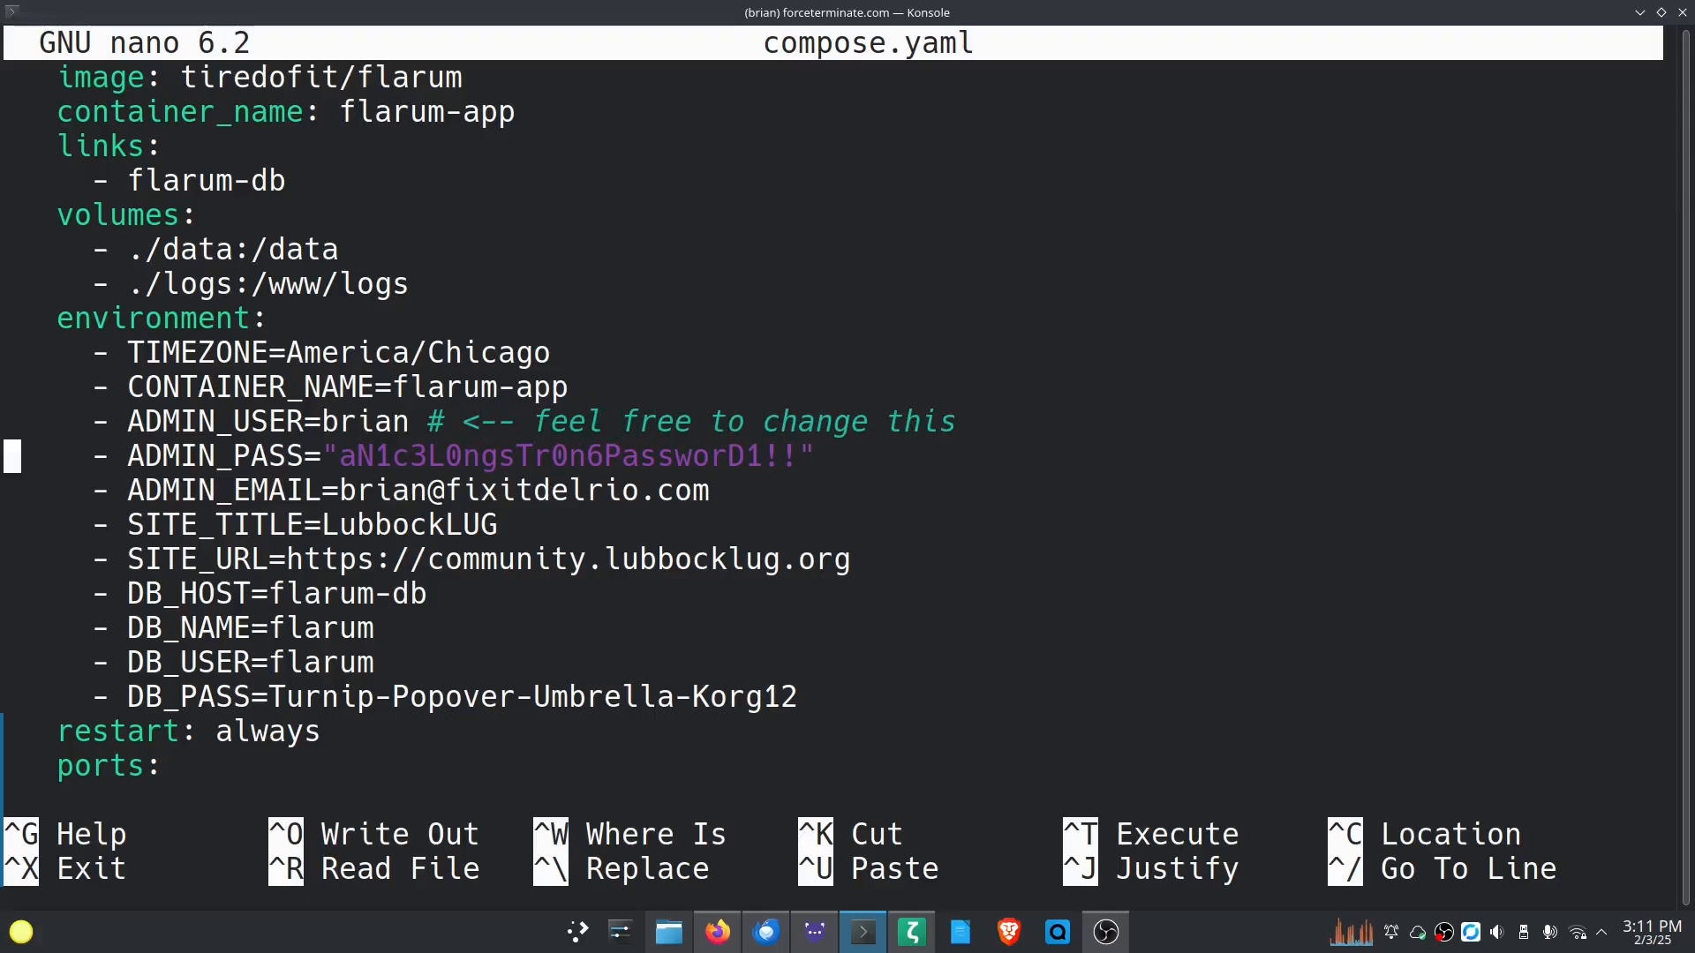
{"action": "key", "text": "BackSpace"}
{"action": "key", "text": "BackSpace"}
{"action": "key", "text": "BackSpace"}
{"action": "key", "text": "BackSpace"}
{"action": "key", "text": "BackSpace"}
{"action": "key", "text": "BackSpace"}
{"action": "key", "text": "BackSpace"}
{"action": "key", "text": "BackSpace"}
{"action": "key", "text": "BackSpace"}
{"action": "key", "text": "BackSpace"}
{"action": "key", "text": "BackSpace"}
{"action": "key", "text": "BackSpace"}
{"action": "key", "text": "BackSpace"}
{"action": "key", "text": "BackSpace"}
{"action": "key", "text": "BackSpace"}
{"action": "key", "text": "BackSpace"}
{"action": "key", "text": "BackSpace"}
{"action": "key", "text": "BackSpace"}
{"action": "key", "text": "BackSpace"}
{"action": "key", "text": "BackSpace"}
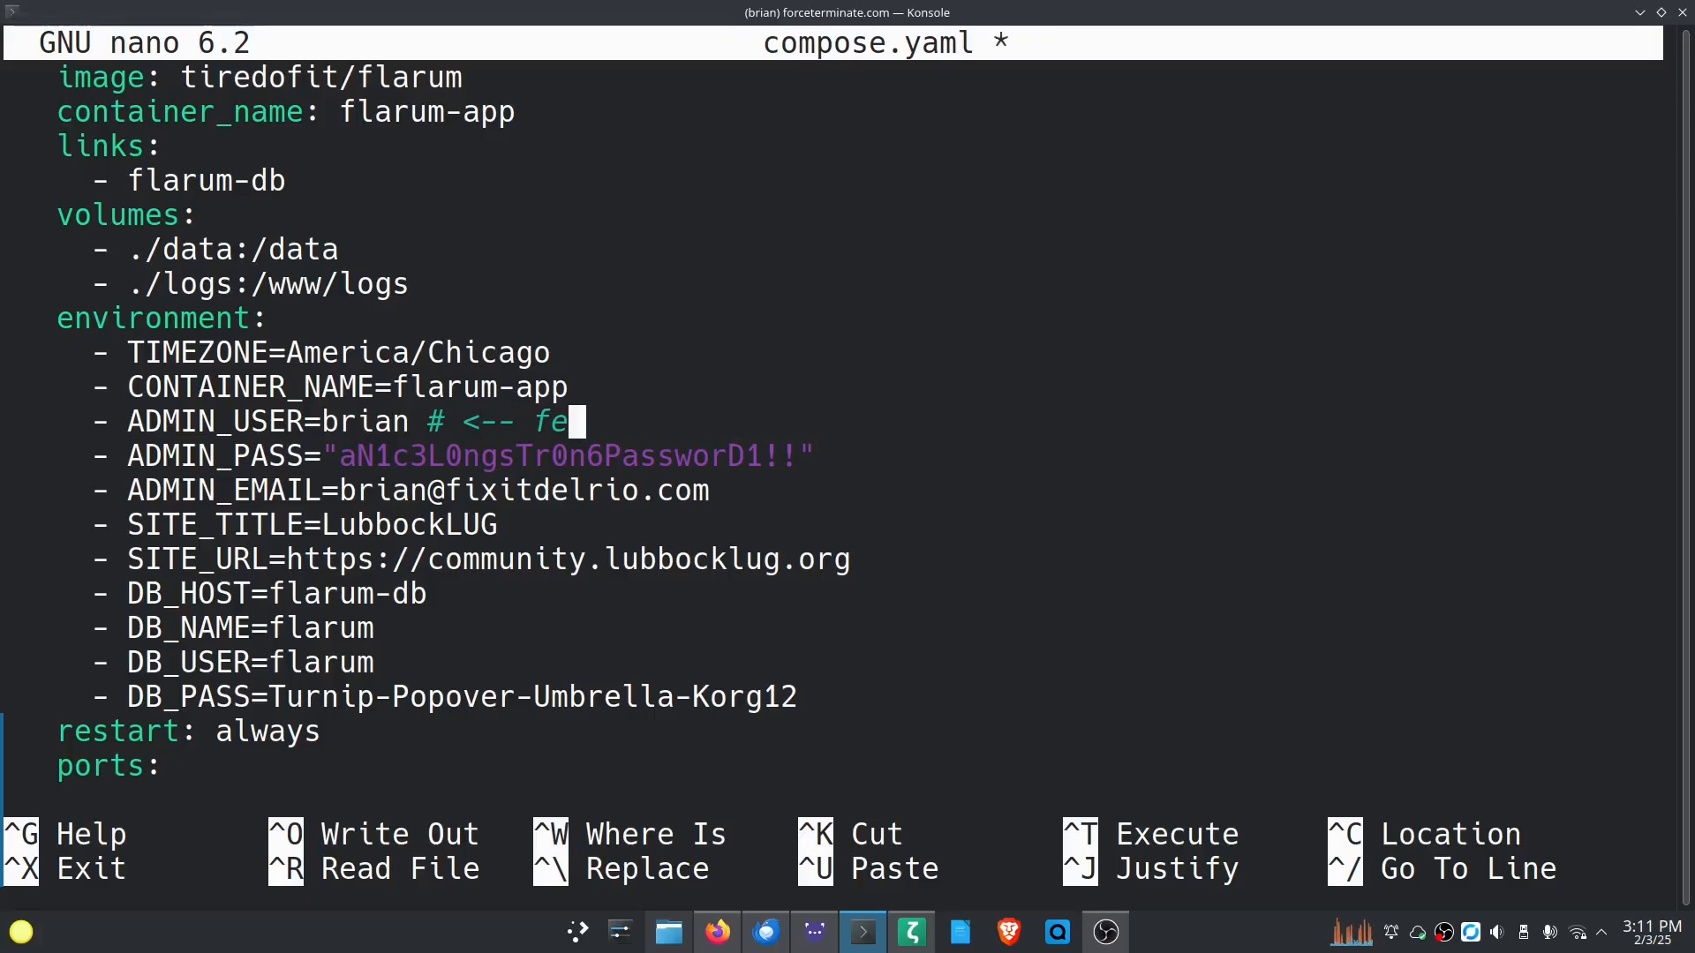
{"action": "key", "text": "BackSpace"}
{"action": "key", "text": "BackSpace"}
{"action": "type", "text": "n"}
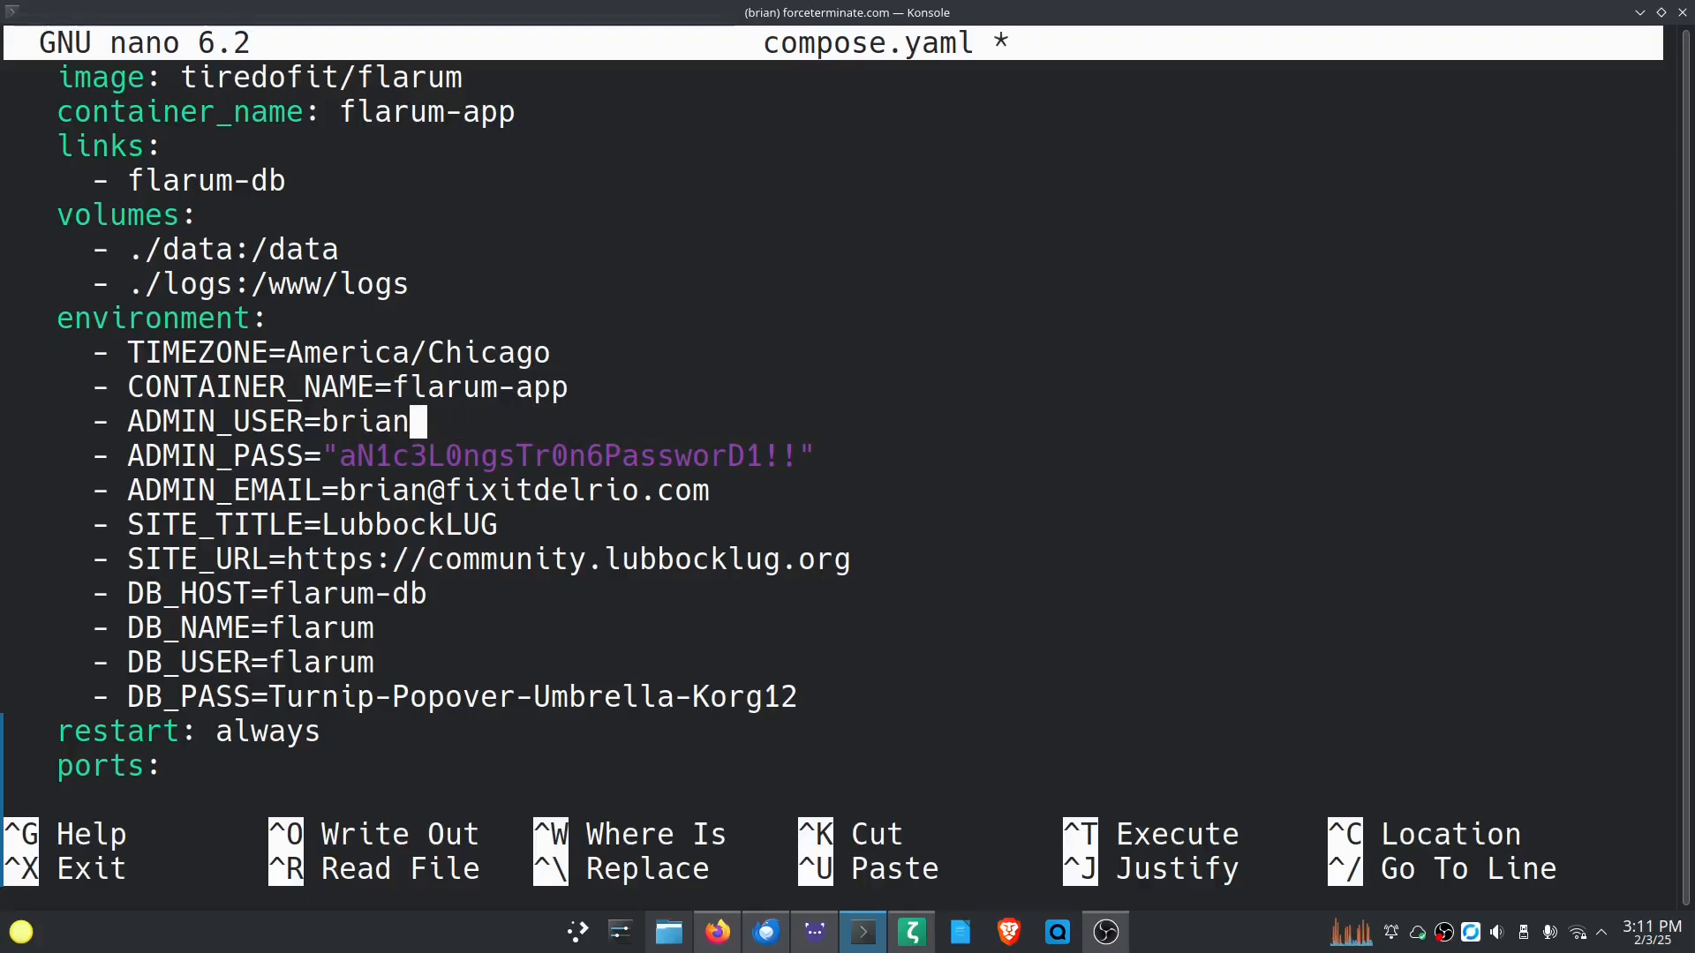
Check for remaining '<' markers, then save compose.yaml and exit nano.
{"action": "key", "text": "ctrl+w"}
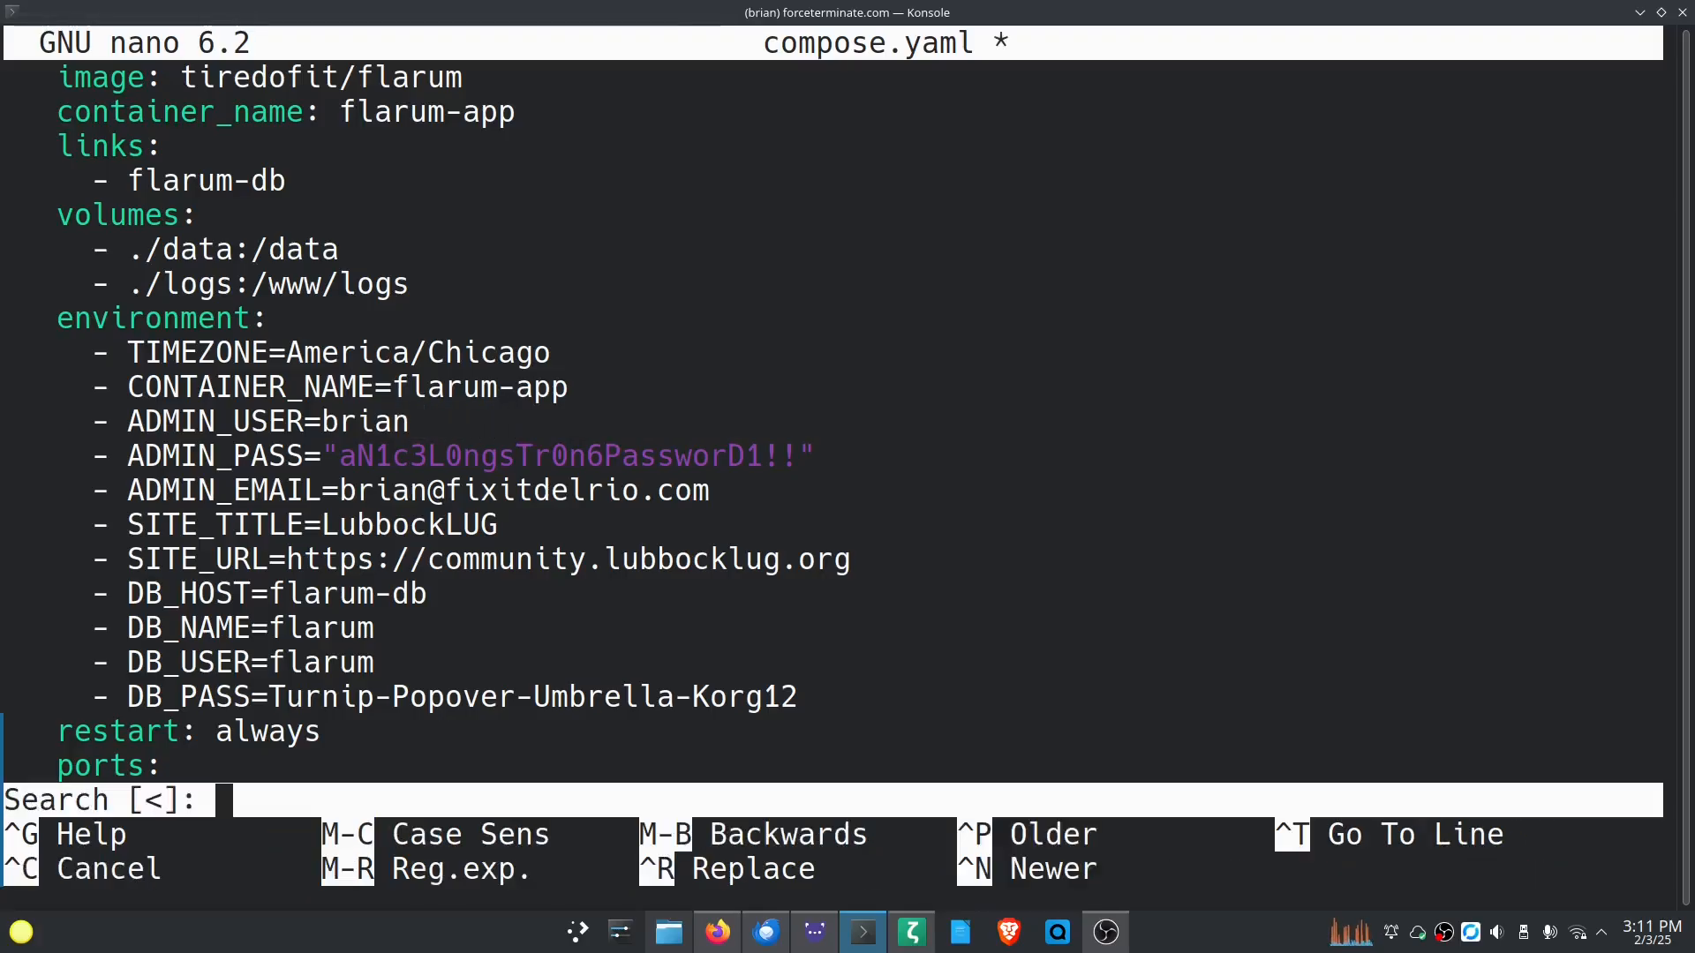
{"action": "key", "text": "Return"}
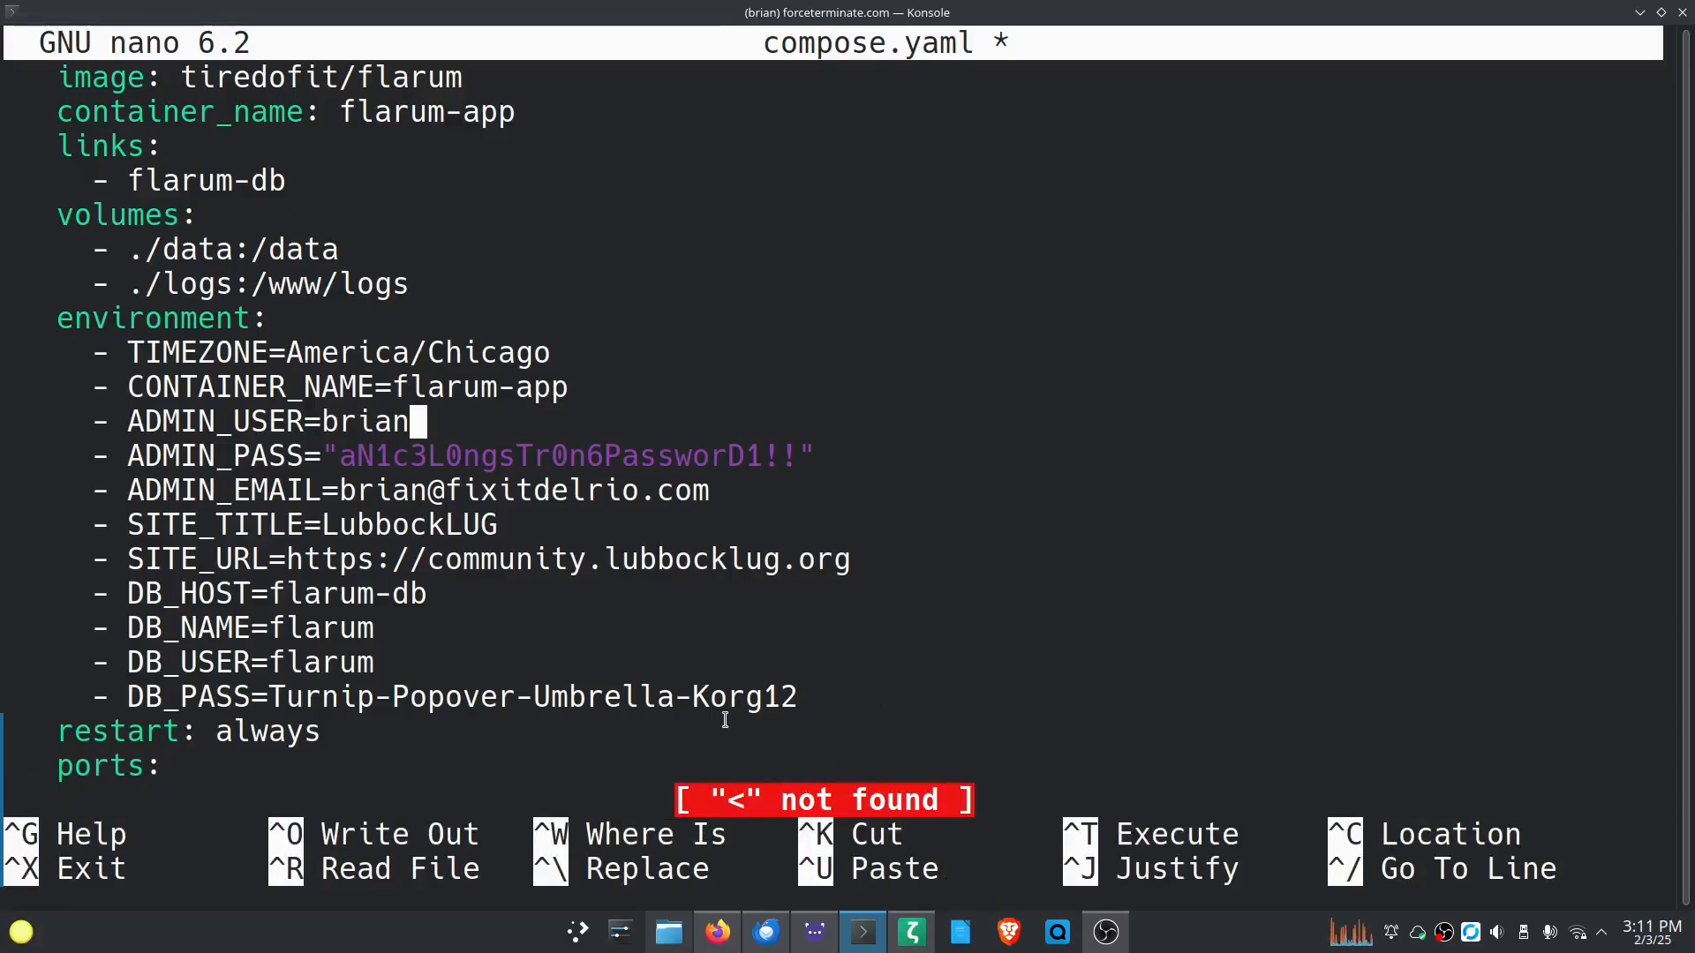
{"action": "key", "text": "ctrl+o"}
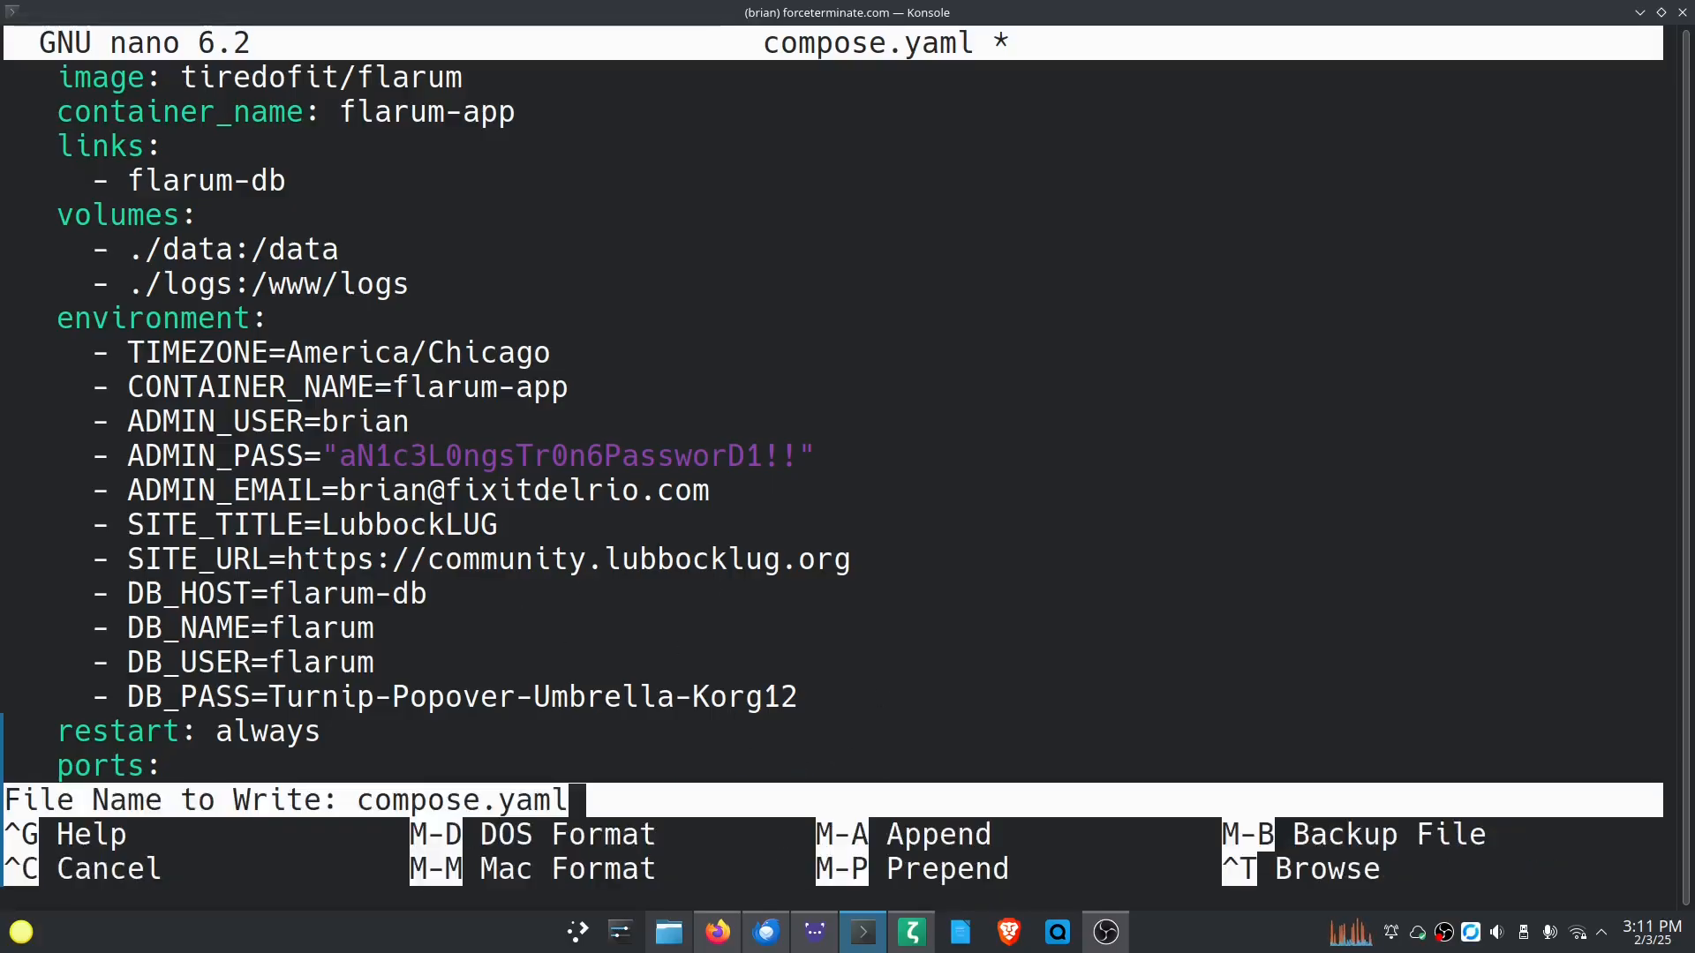
{"action": "key", "text": "Return"}
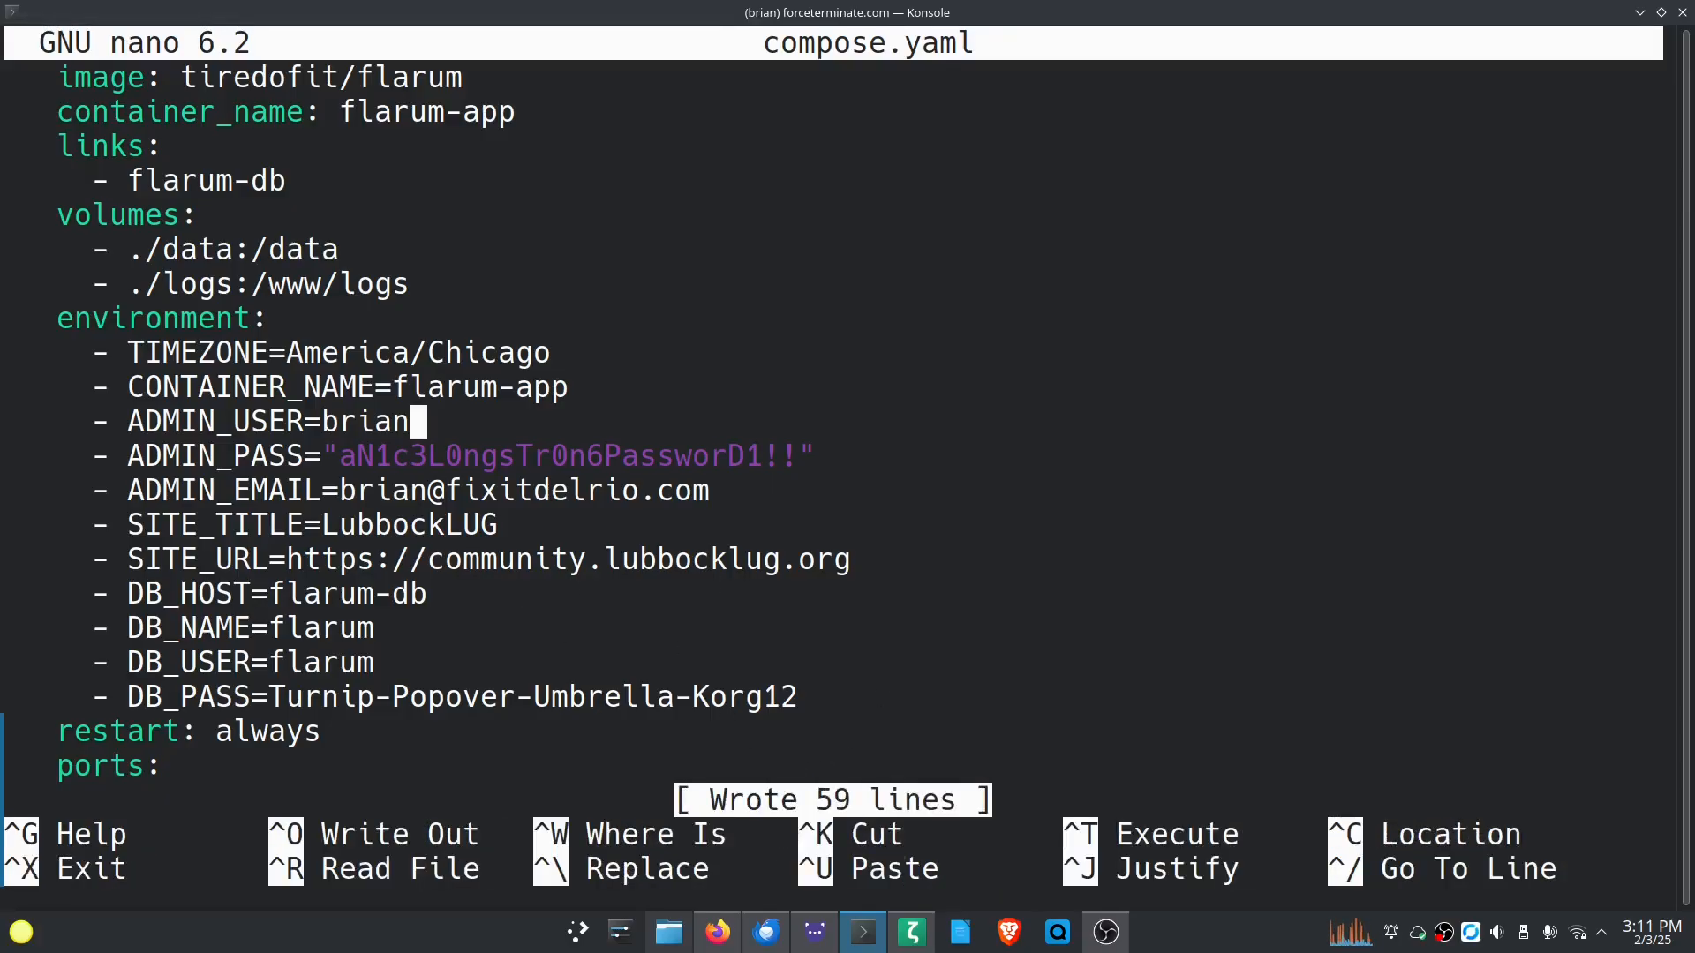
{"action": "key", "text": "ctrl+x"}
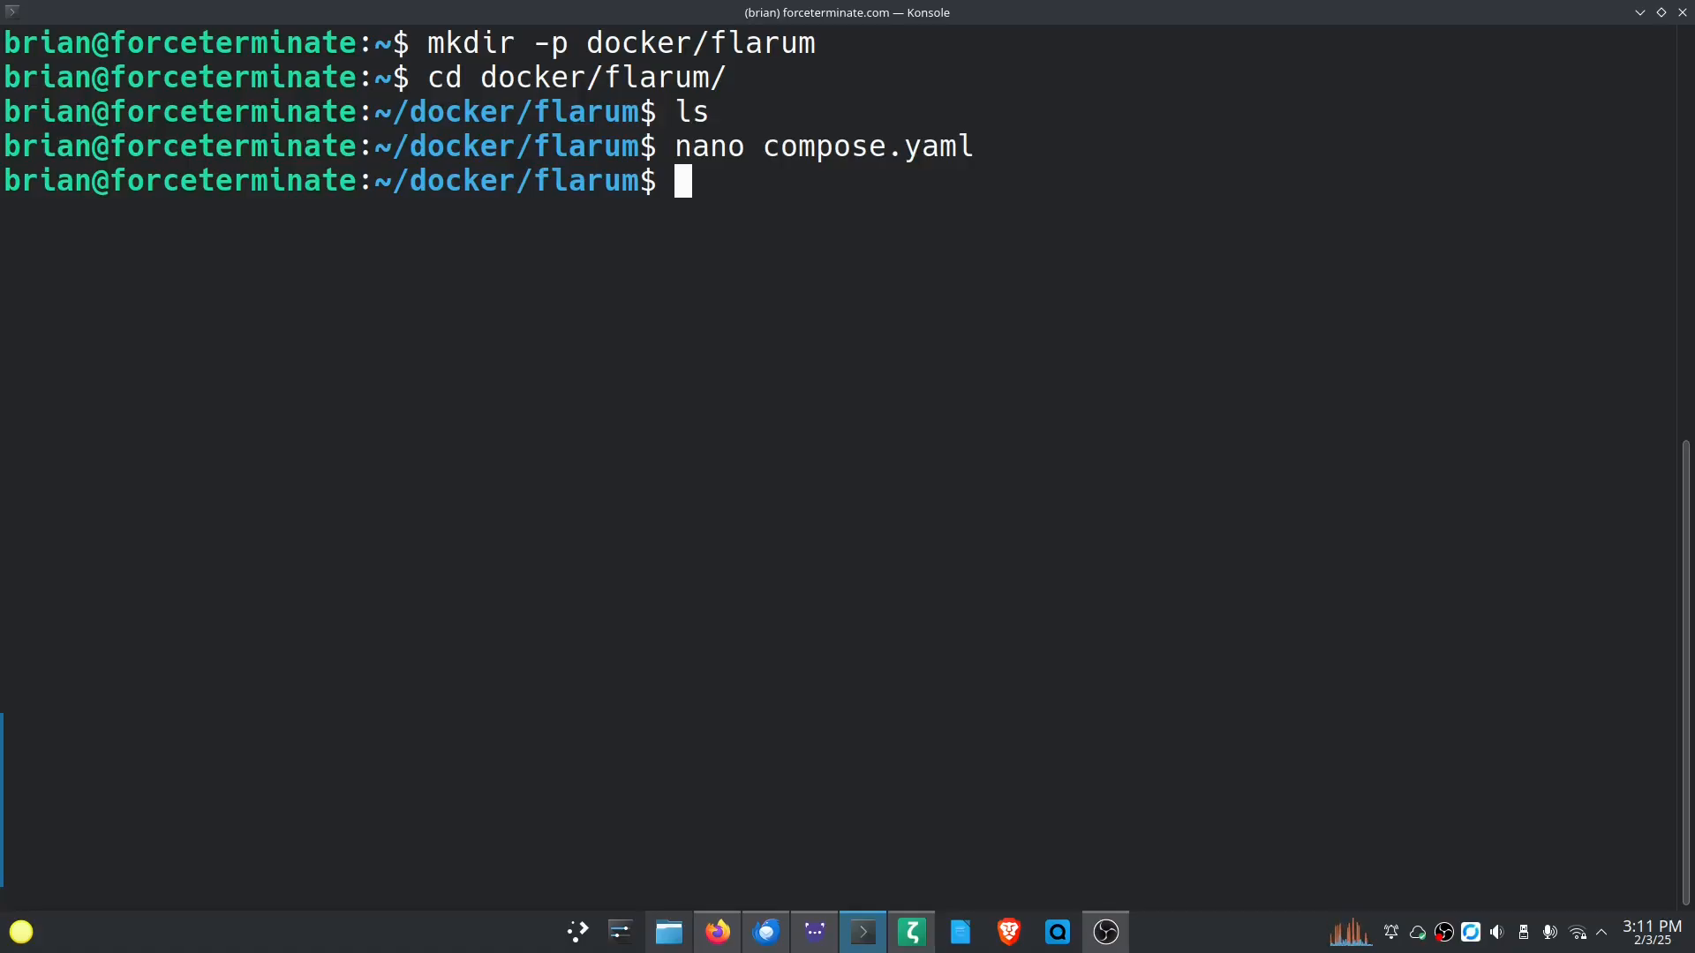
Run docker compose pull, which fails on line 7, then review compose.yaml in nano unchanged.
{"action": "type", "text": "docker com"}
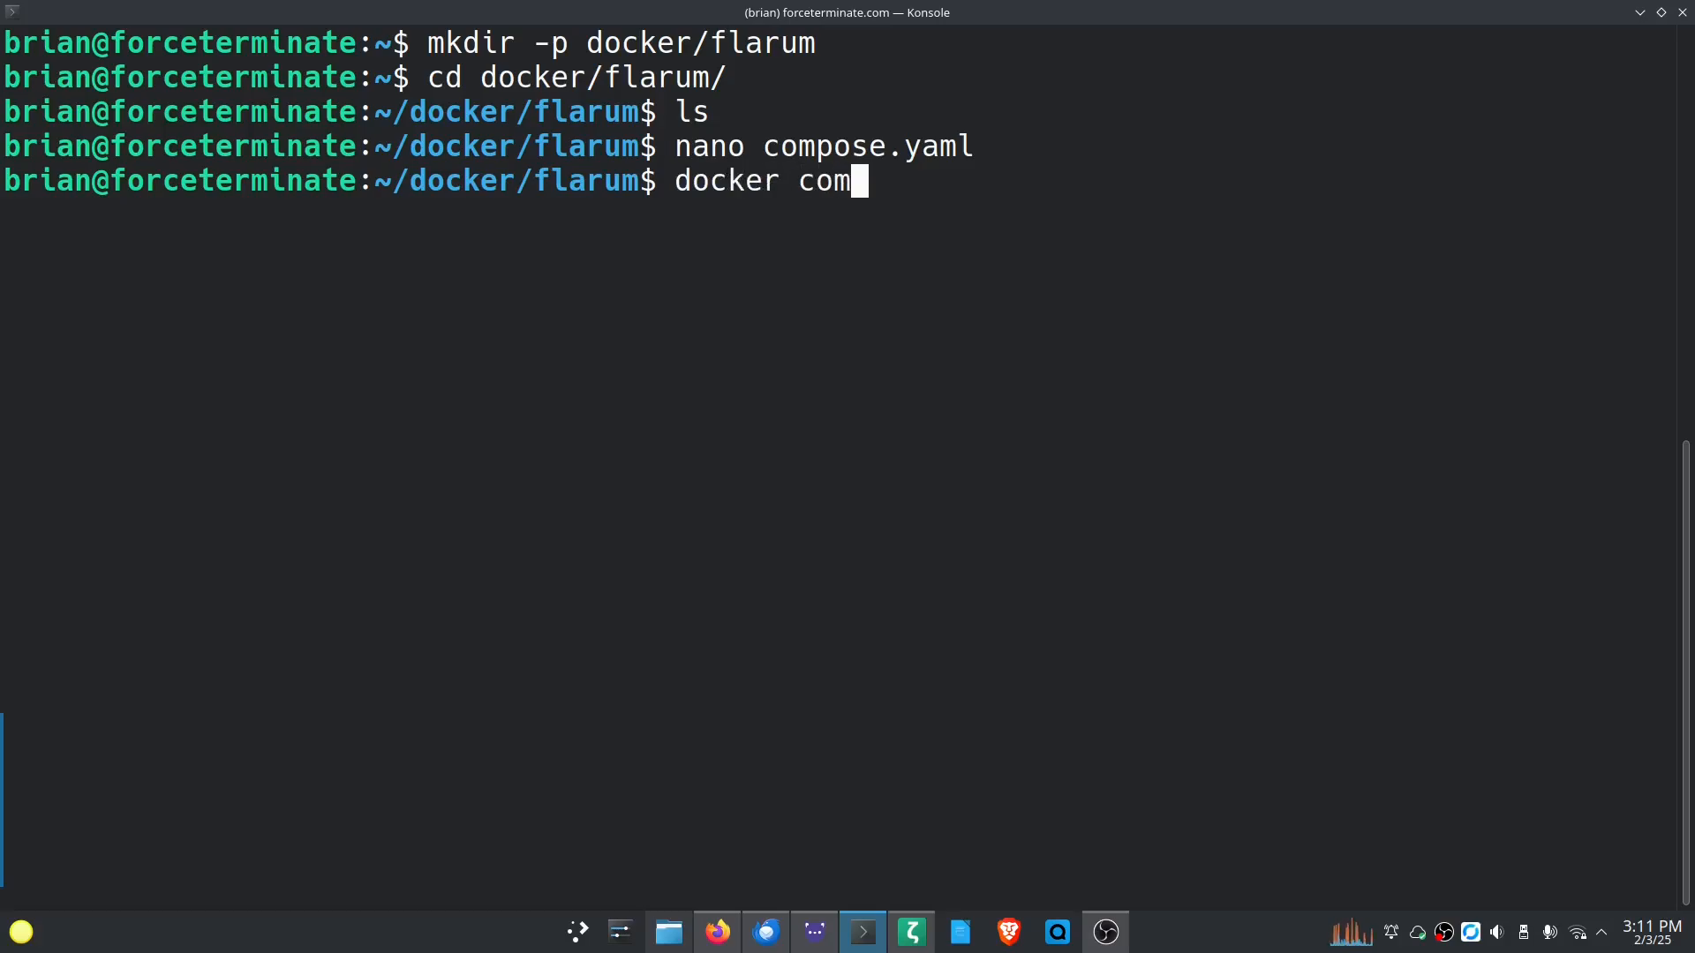
{"action": "type", "text": "pose pull"}
{"action": "key", "text": "Return"}
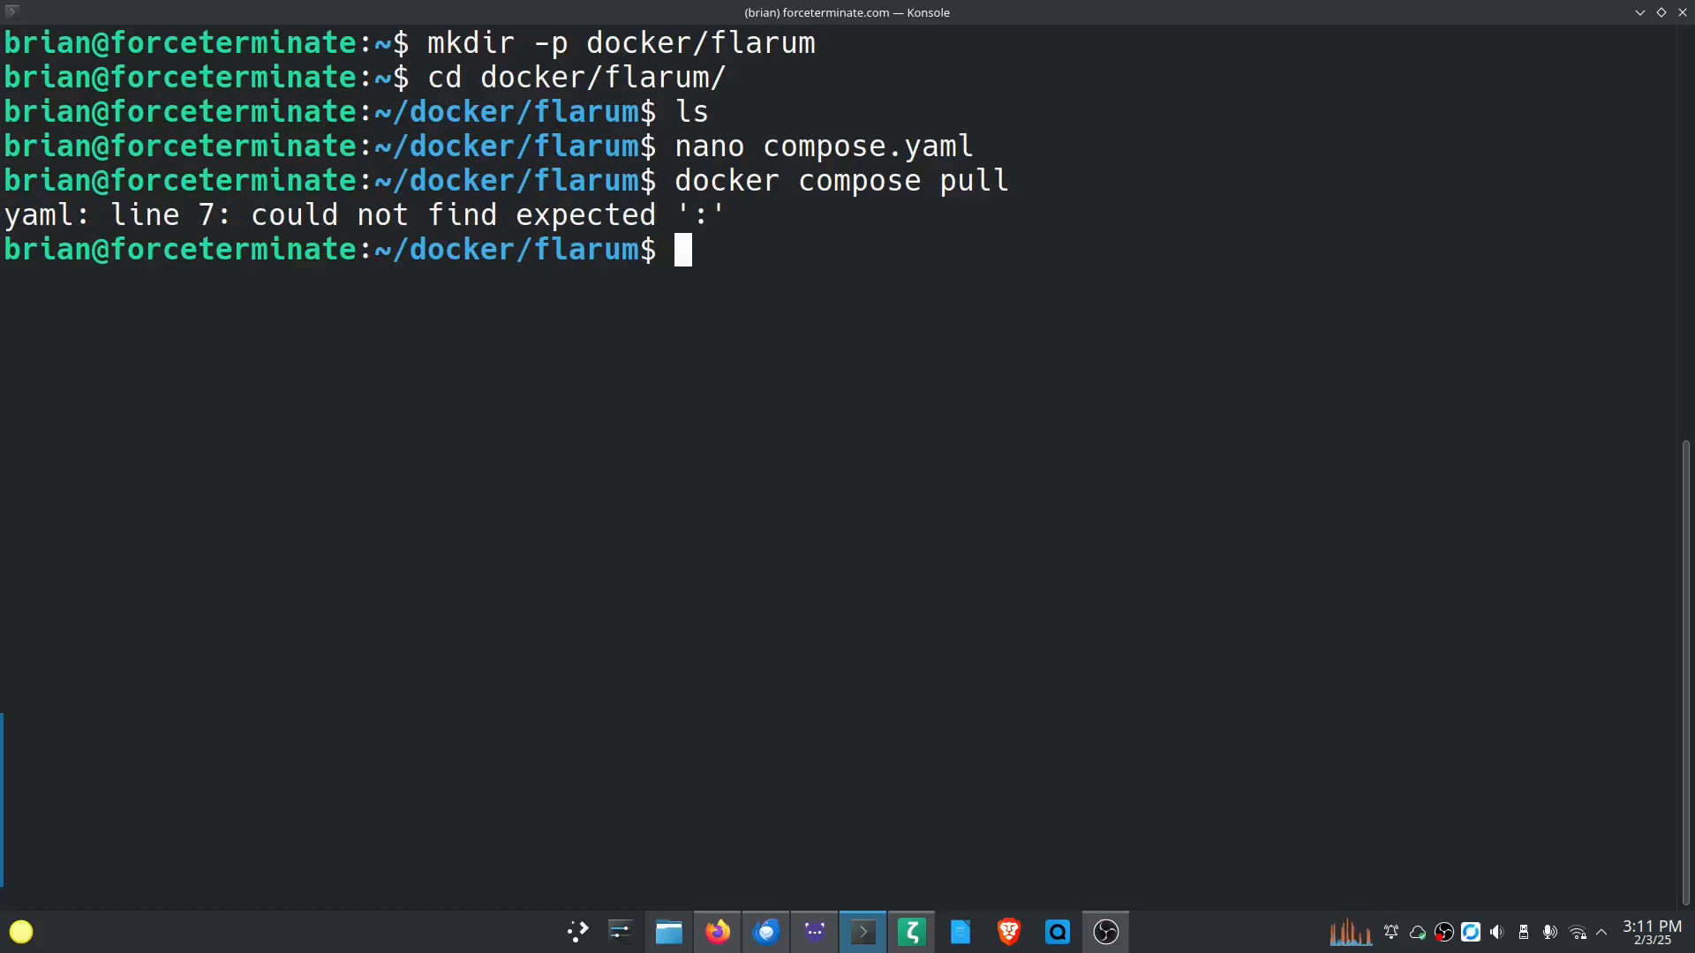
{"action": "key", "text": "Up"}
{"action": "key", "text": "Up"}
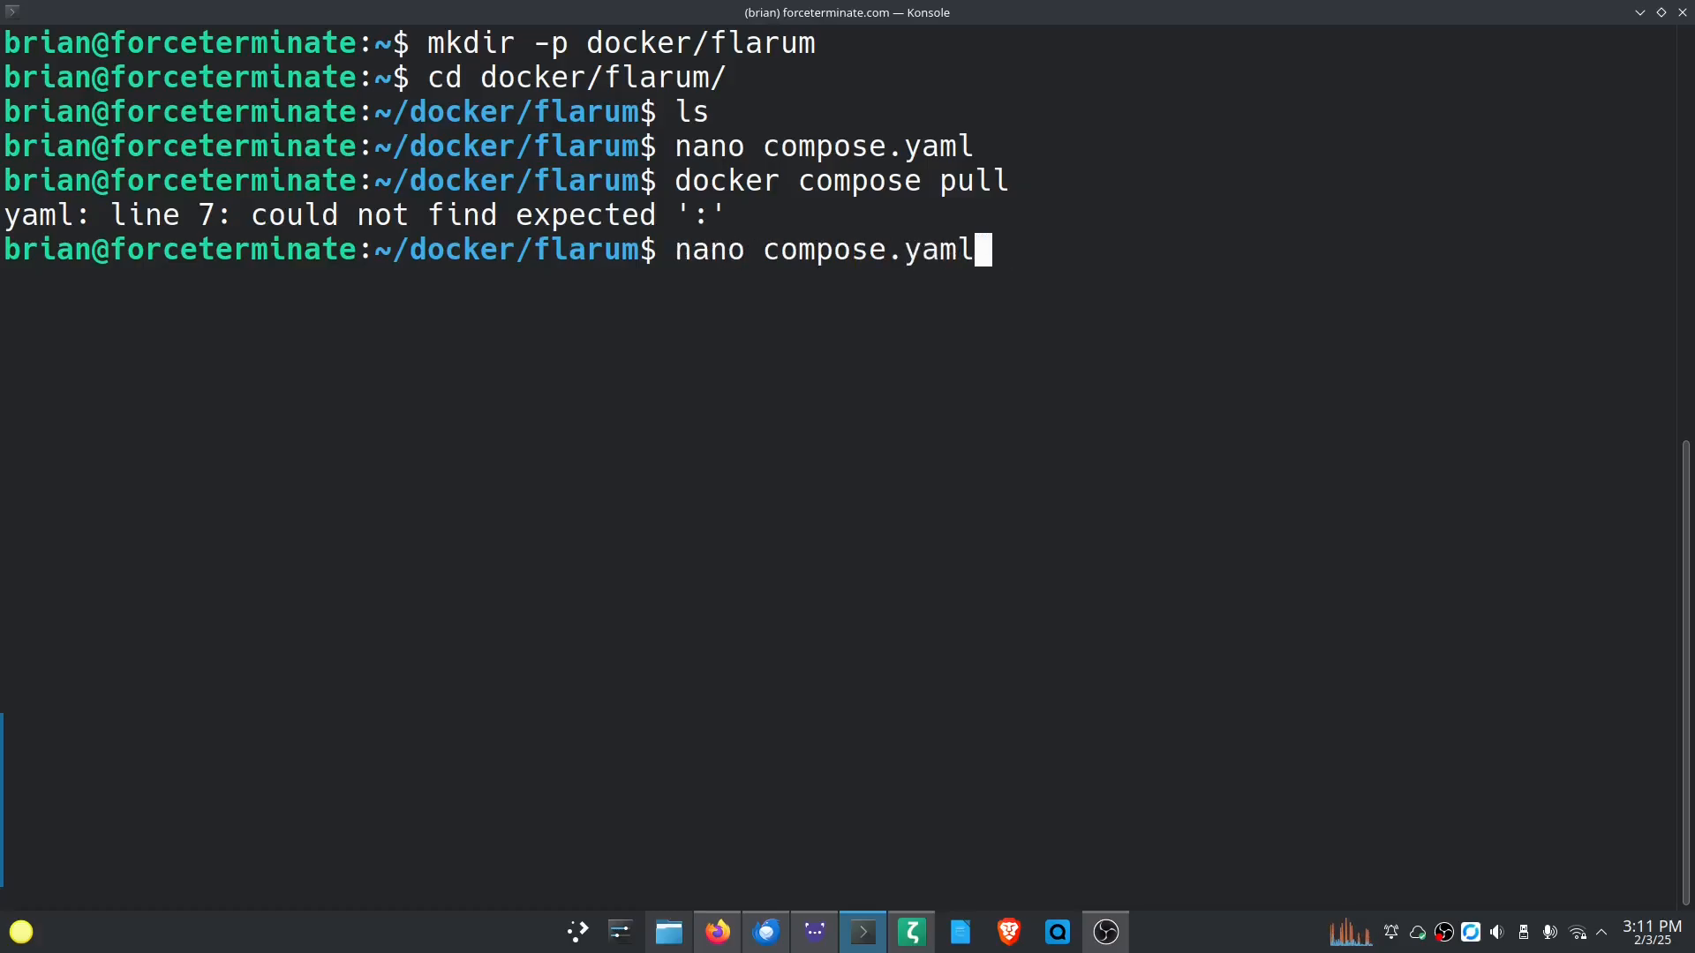
{"action": "key", "text": "Return"}
{"action": "key", "text": "Down"}
{"action": "key", "text": "Down"}
{"action": "key", "text": "Down"}
{"action": "key", "text": "Down"}
{"action": "key", "text": "Down"}
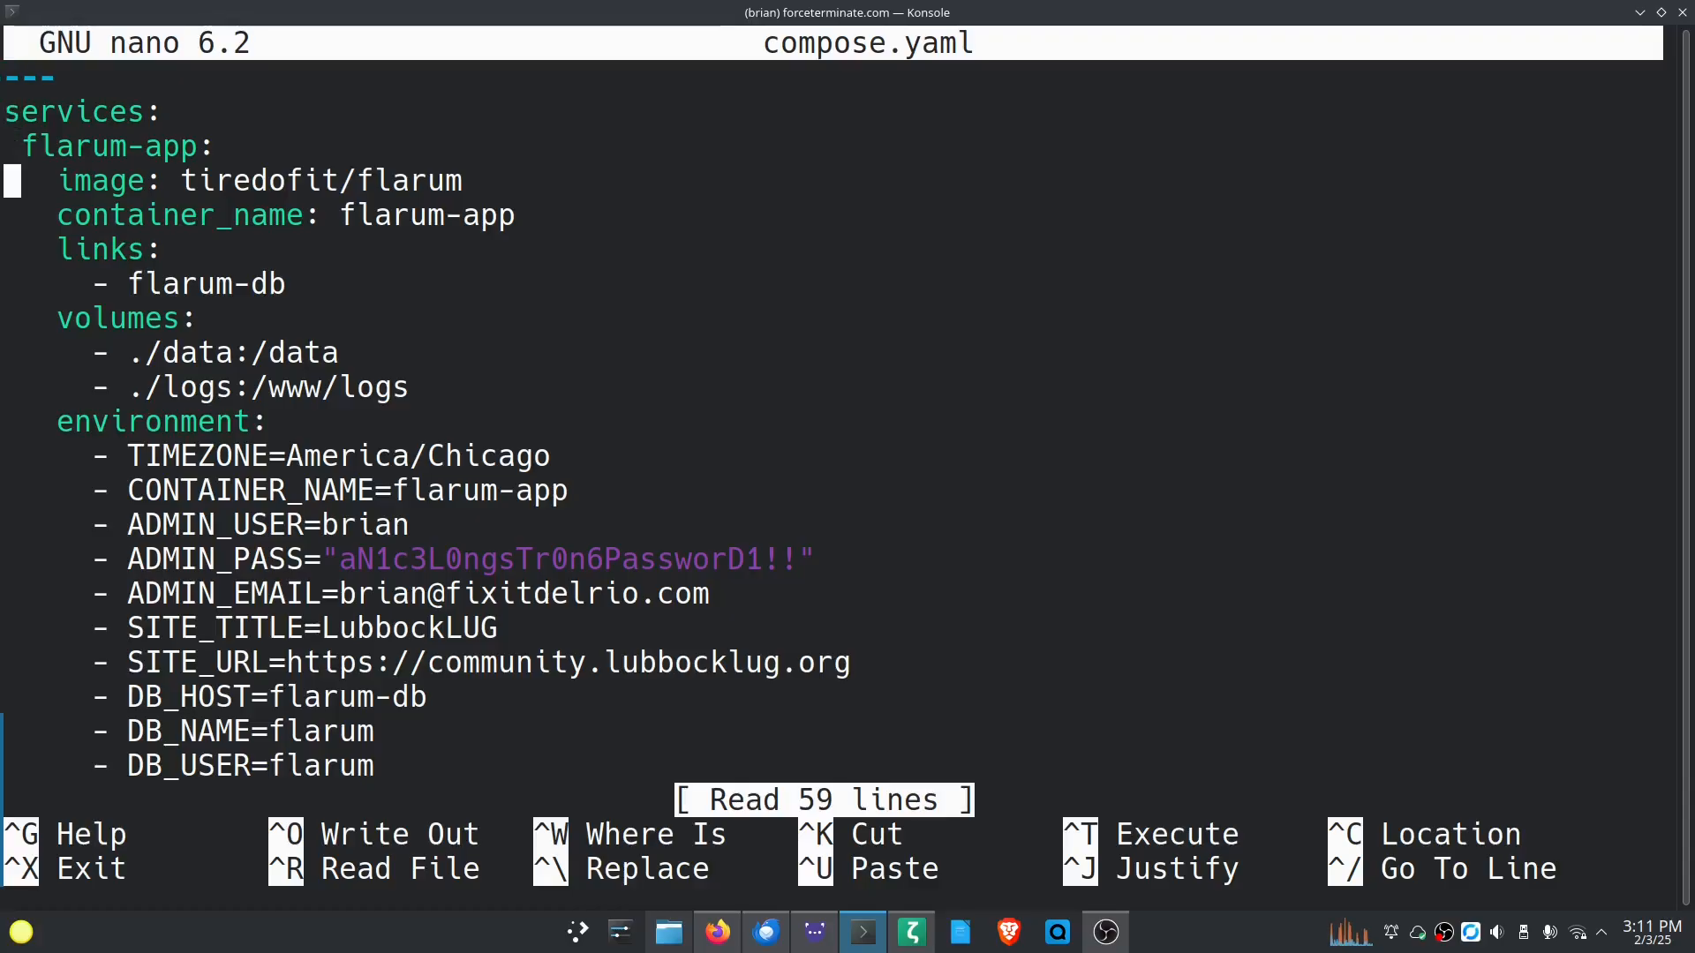
{"action": "key", "text": "Down"}
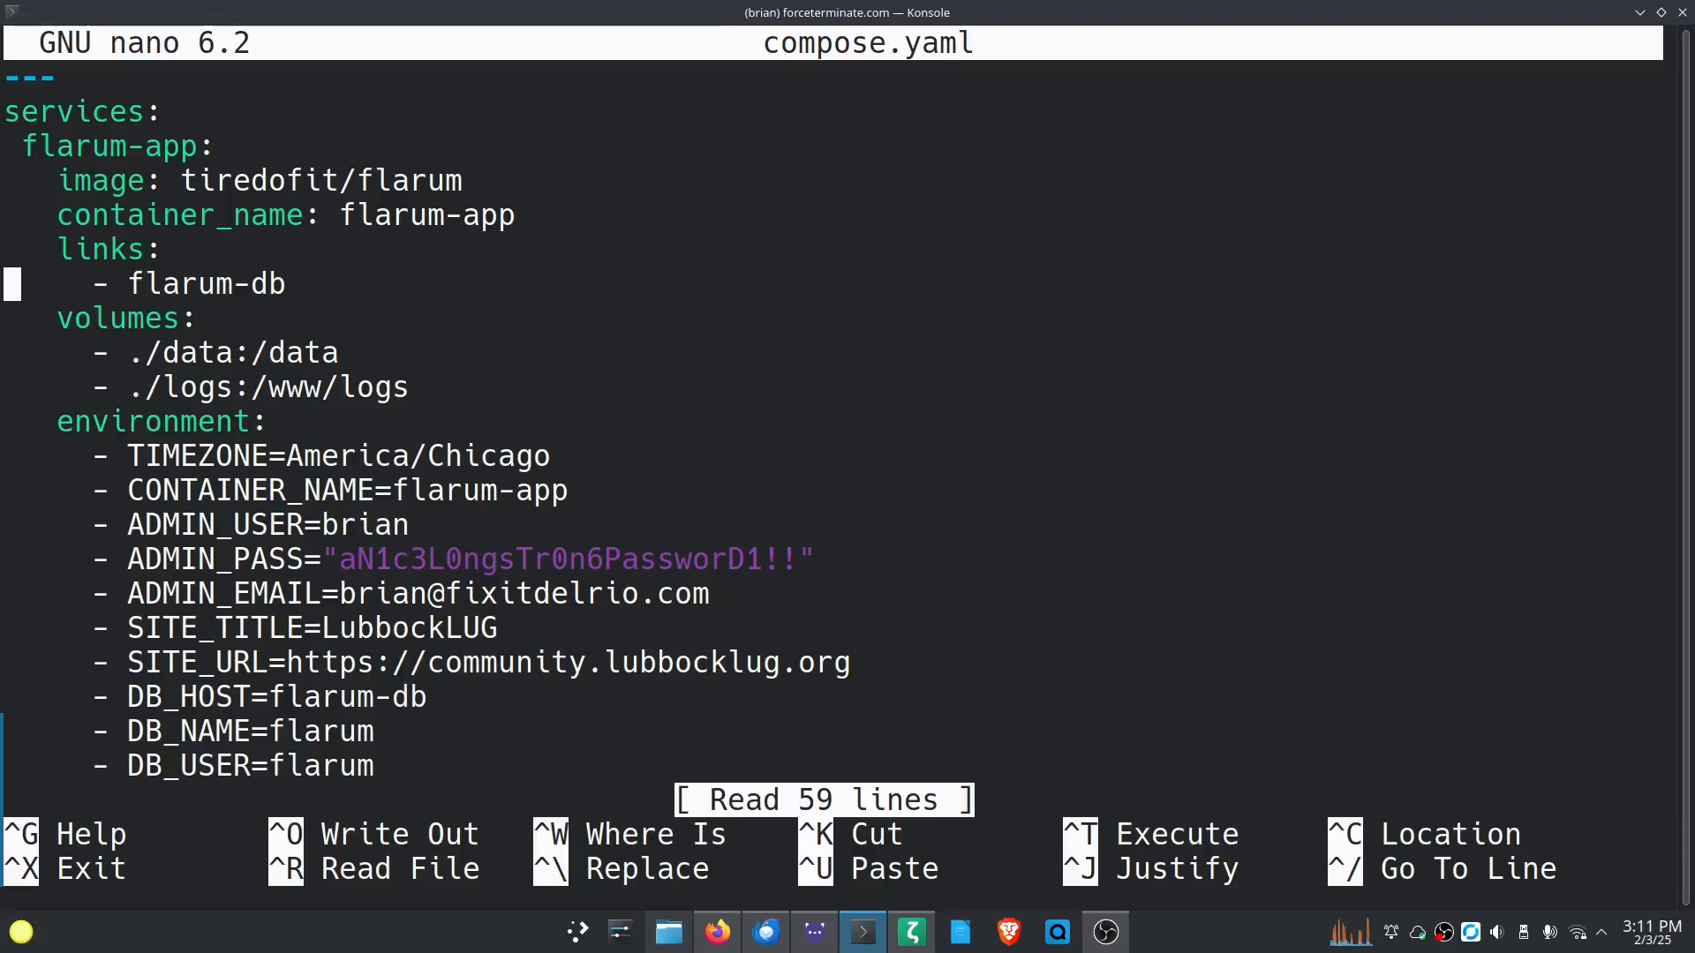
{"action": "key", "text": "Down"}
{"action": "key", "text": "Down"}
{"action": "key", "text": "Down"}
{"action": "key", "text": "Down"}
{"action": "key", "text": "Down"}
{"action": "key", "text": "Down"}
{"action": "key", "text": "Down"}
{"action": "key", "text": "Down"}
{"action": "key", "text": "Down"}
{"action": "key", "text": "Down"}
{"action": "key", "text": "Down"}
{"action": "key", "text": "Down"}
{"action": "key", "text": "Down"}
{"action": "key", "text": "Down"}
{"action": "key", "text": "Down"}
{"action": "key", "text": "Down"}
{"action": "key", "text": "Down"}
{"action": "key", "text": "Down"}
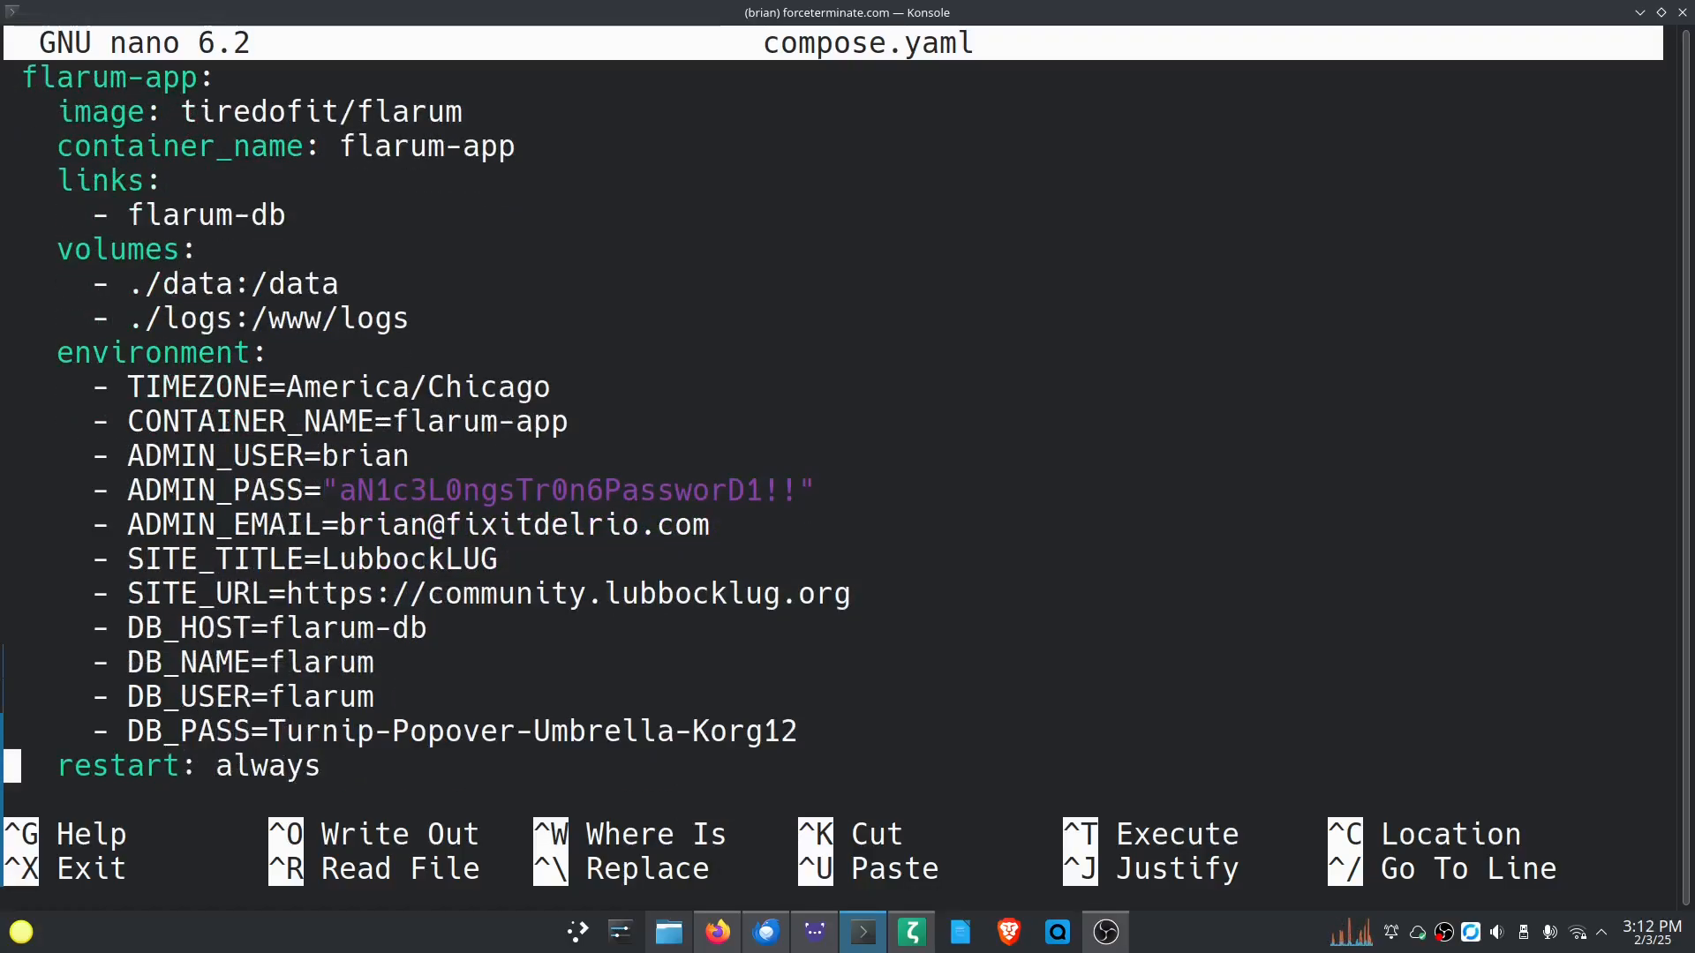
{"action": "key", "text": "Down"}
{"action": "key", "text": "Down"}
{"action": "key", "text": "Down"}
{"action": "key", "text": "Down"}
{"action": "key", "text": "Down"}
{"action": "key", "text": "Down"}
{"action": "key", "text": "Down"}
{"action": "key", "text": "Down"}
{"action": "key", "text": "Down"}
{"action": "key", "text": "Down"}
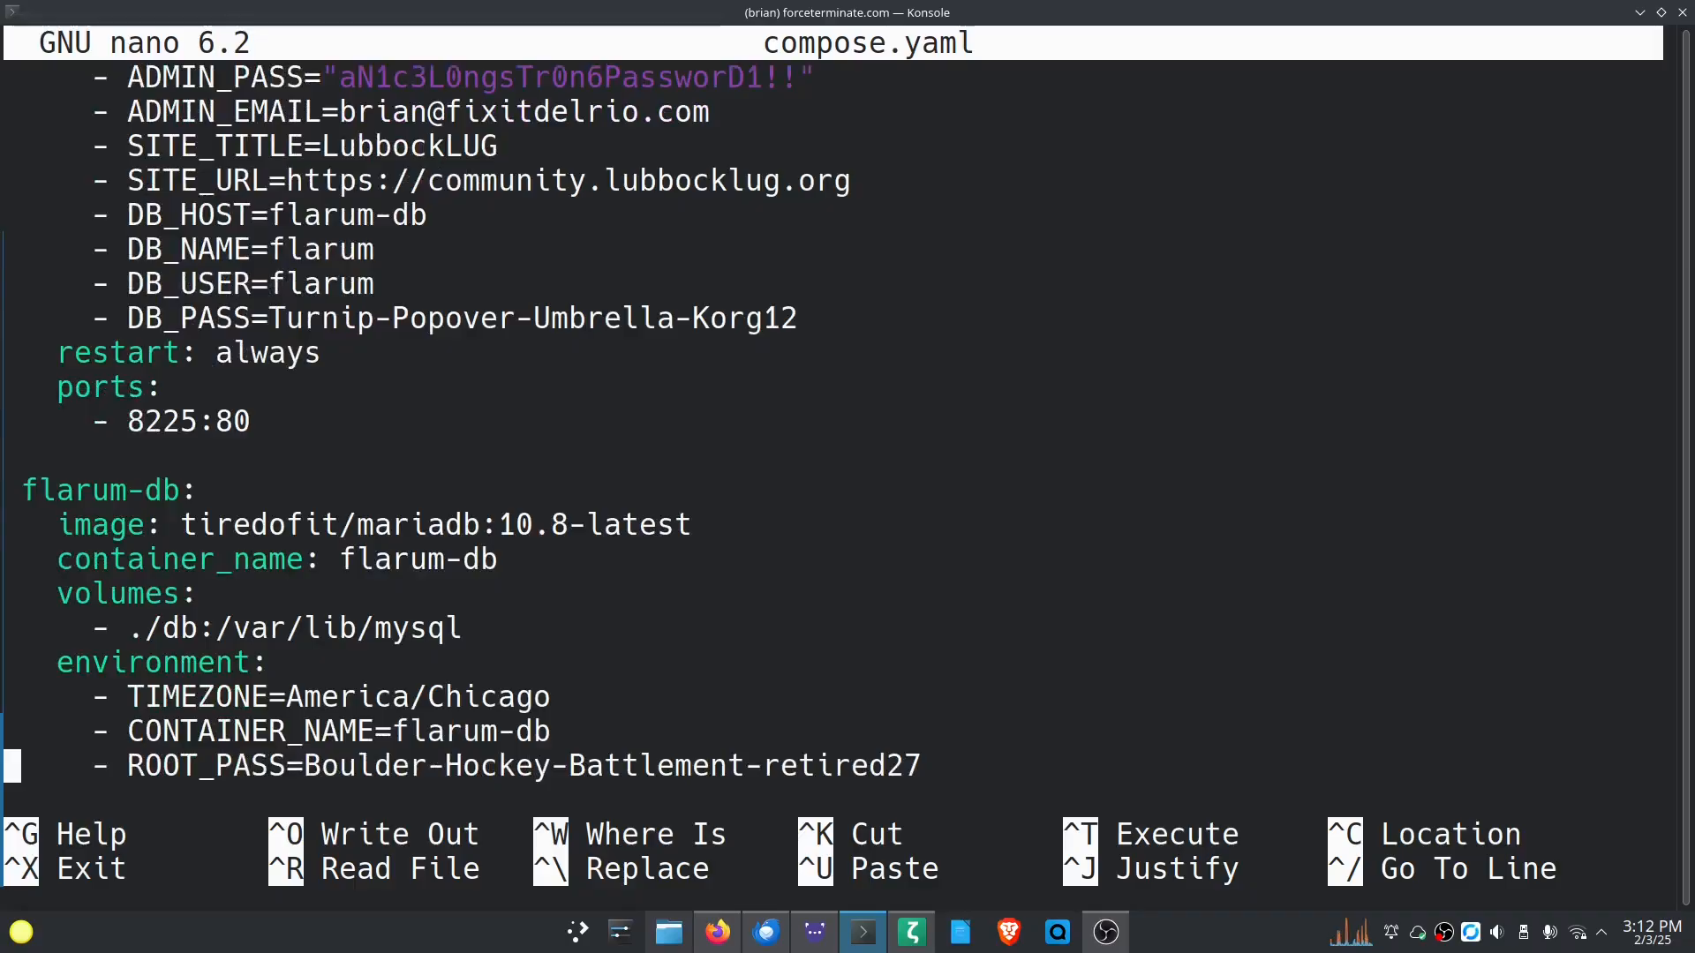
{"action": "key", "text": "ctrl+x"}
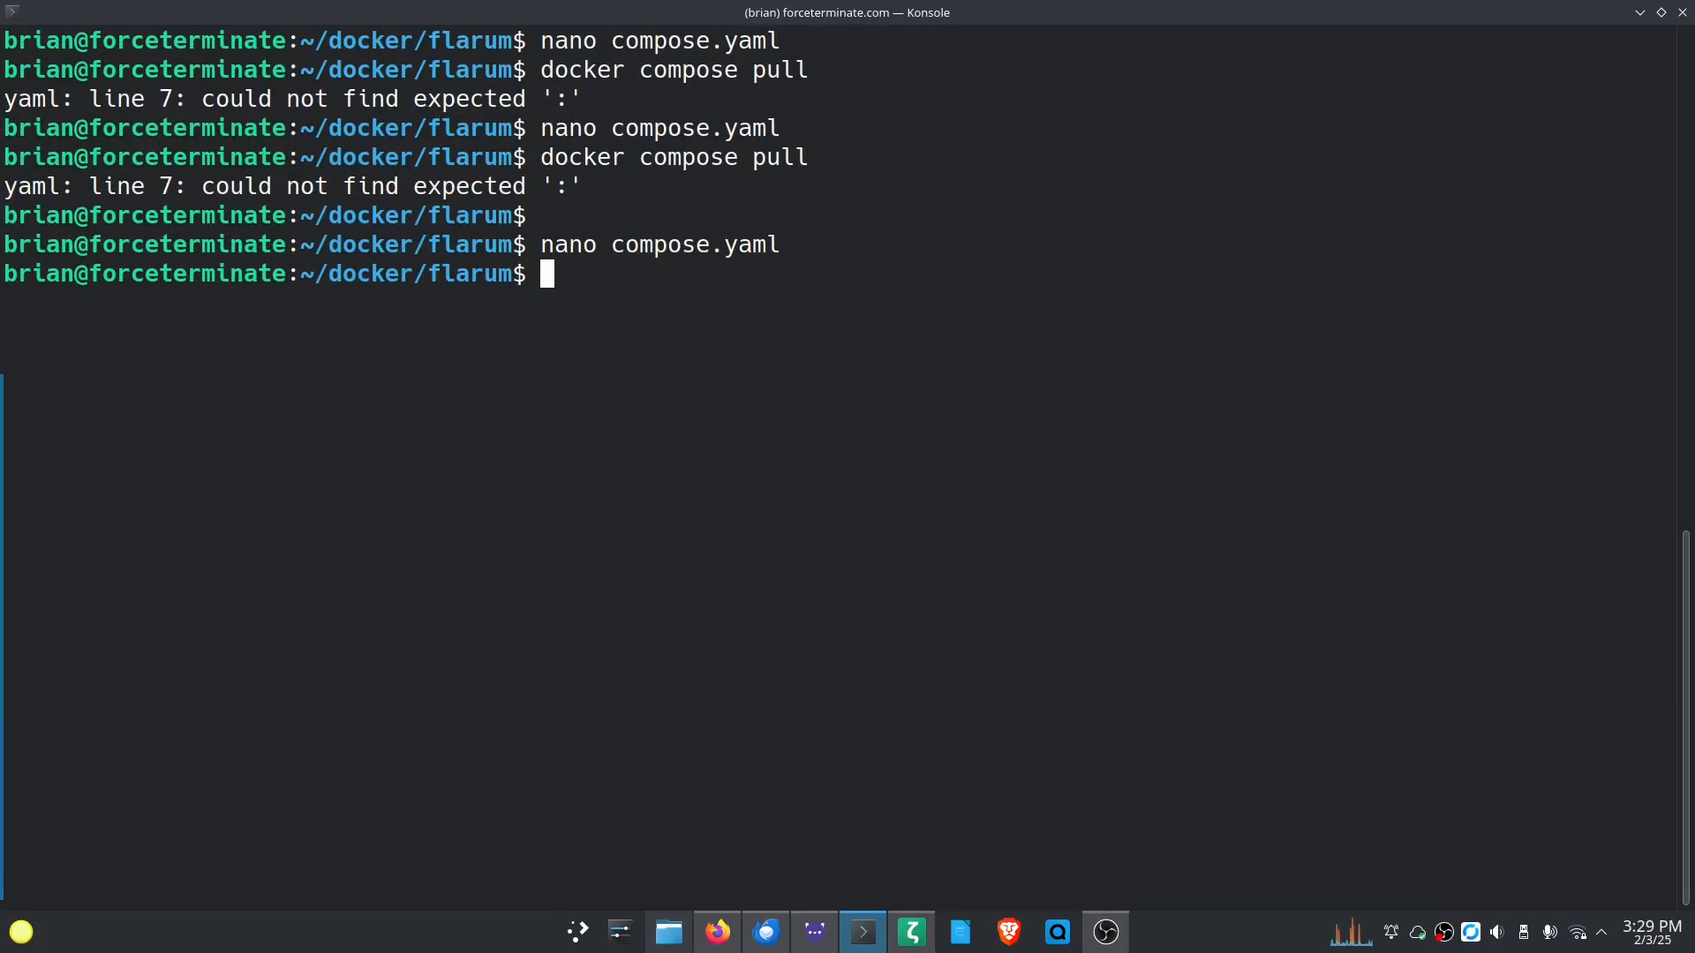
Rerun docker compose pull to fetch the flarum-db, flarum-db-backup and flarum-app images, then clear the terminal.
{"action": "key", "text": "ctrl+l"}
{"action": "key", "text": "Up"}
{"action": "key", "text": "Up"}
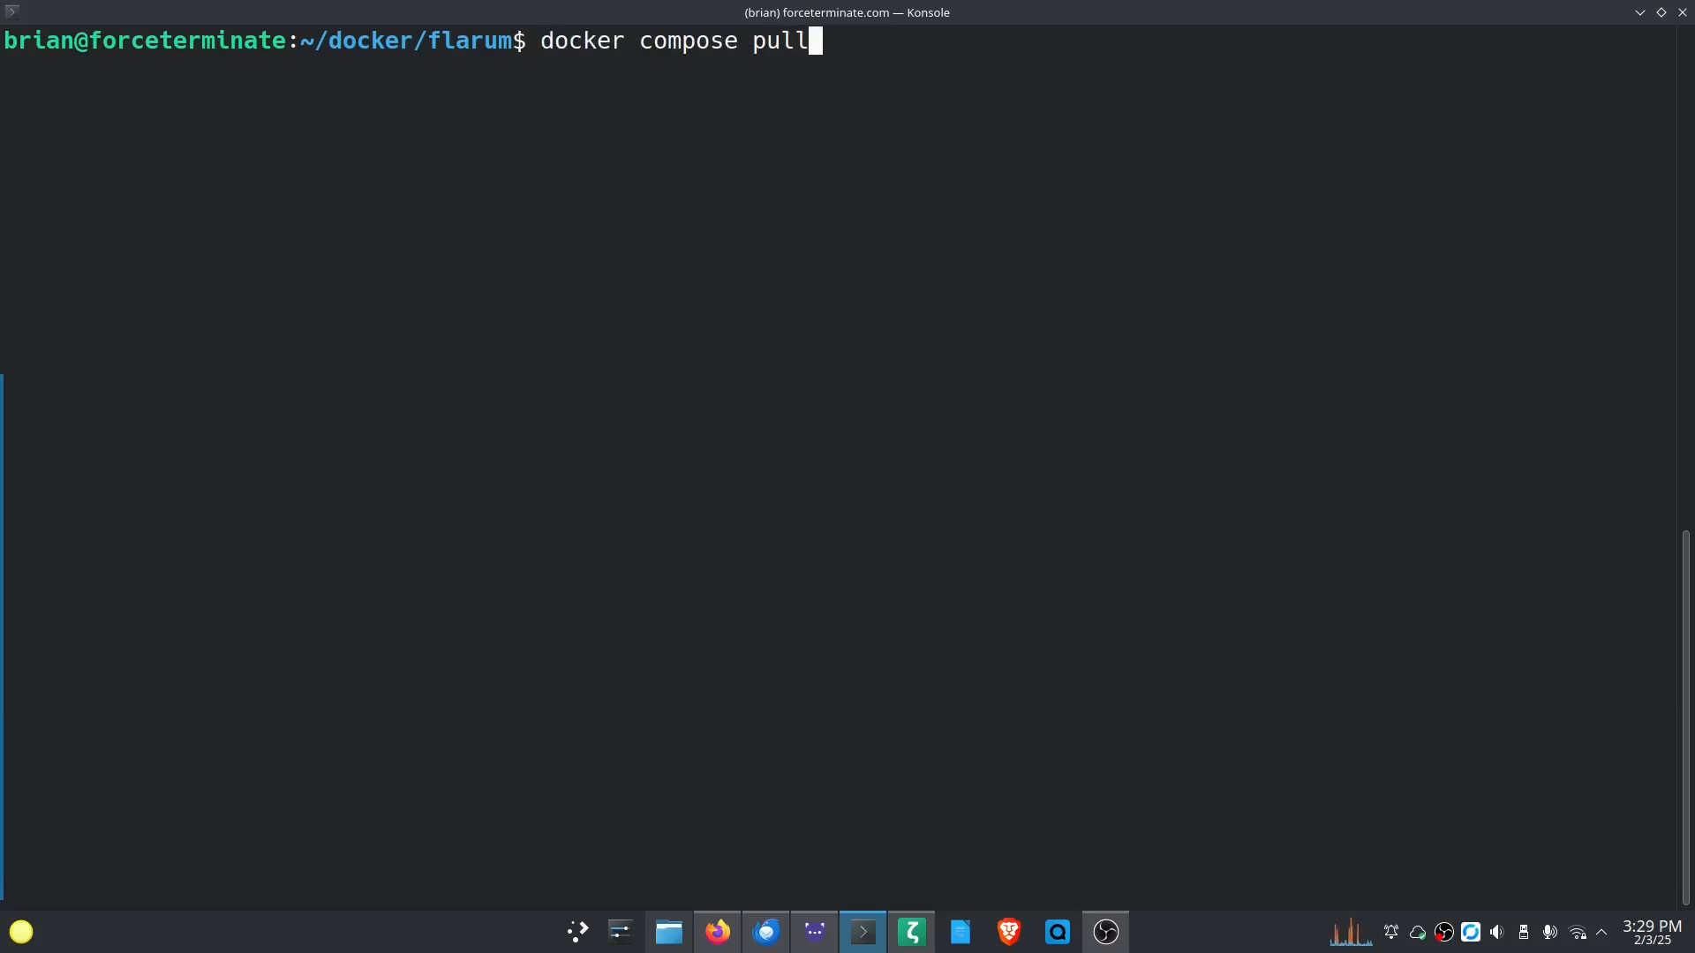
{"action": "key", "text": "Return"}
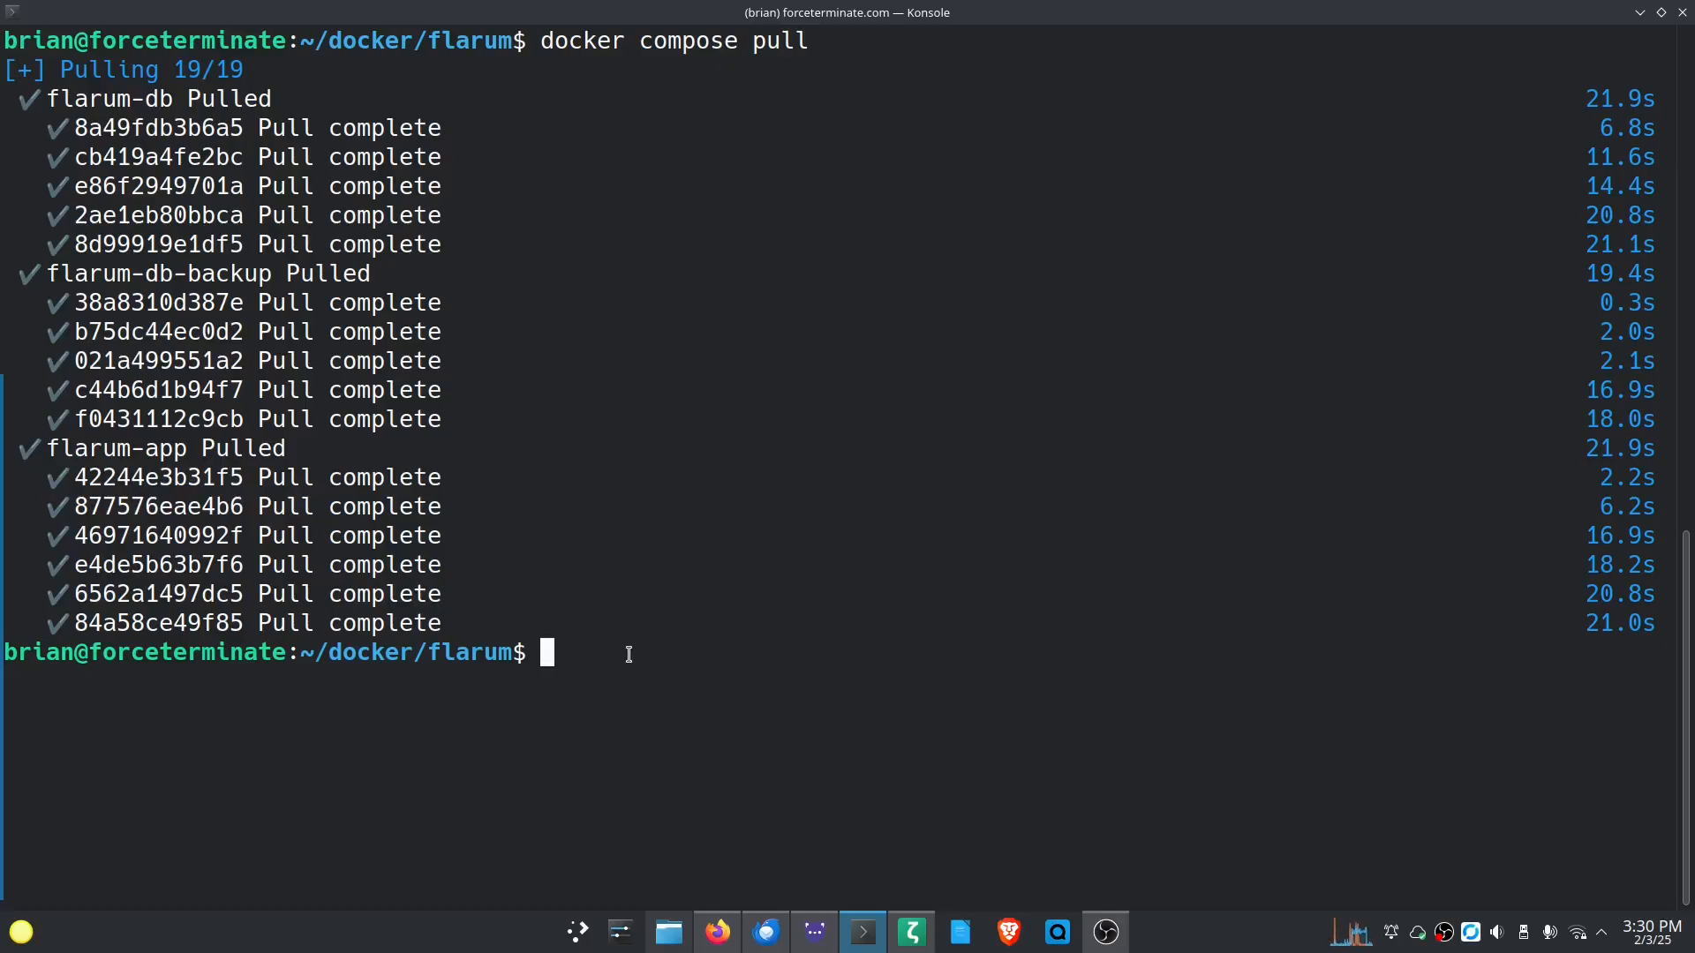
{"action": "key", "text": "ctrl+l"}
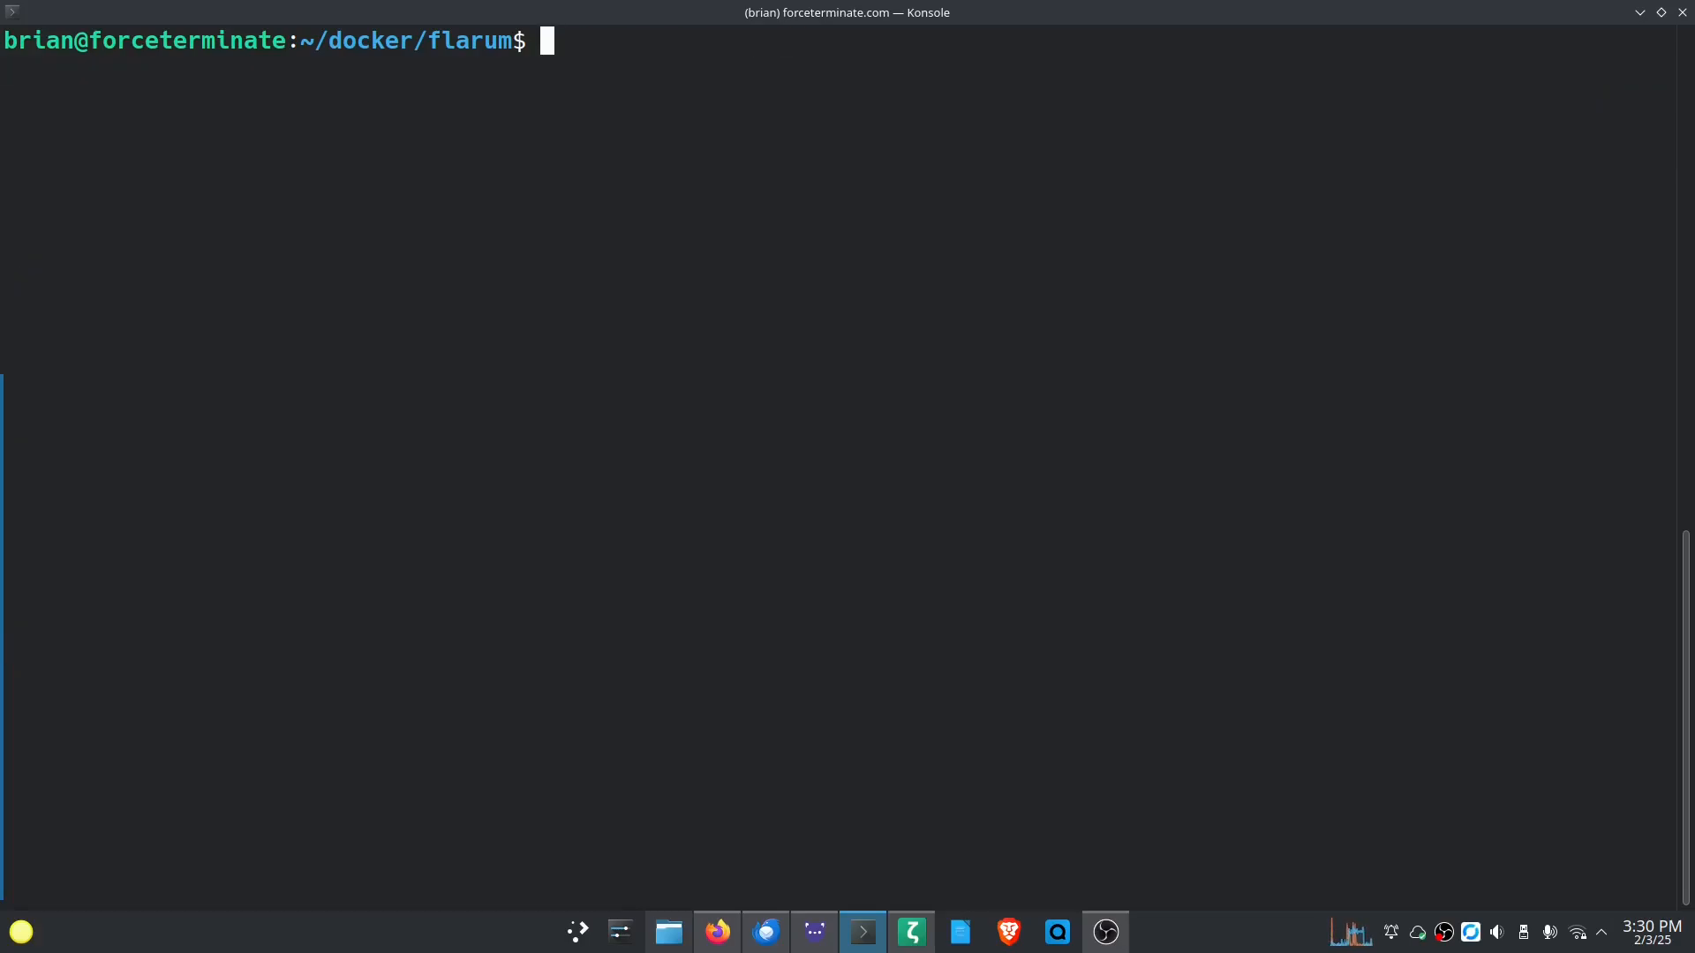
Add an A record named community pointing to 192.3.148.11 in the lubbocklug.org zone.
{"action": "key", "text": "alt+Tab"}
{"action": "left_click", "coordinate": [849, 399]}
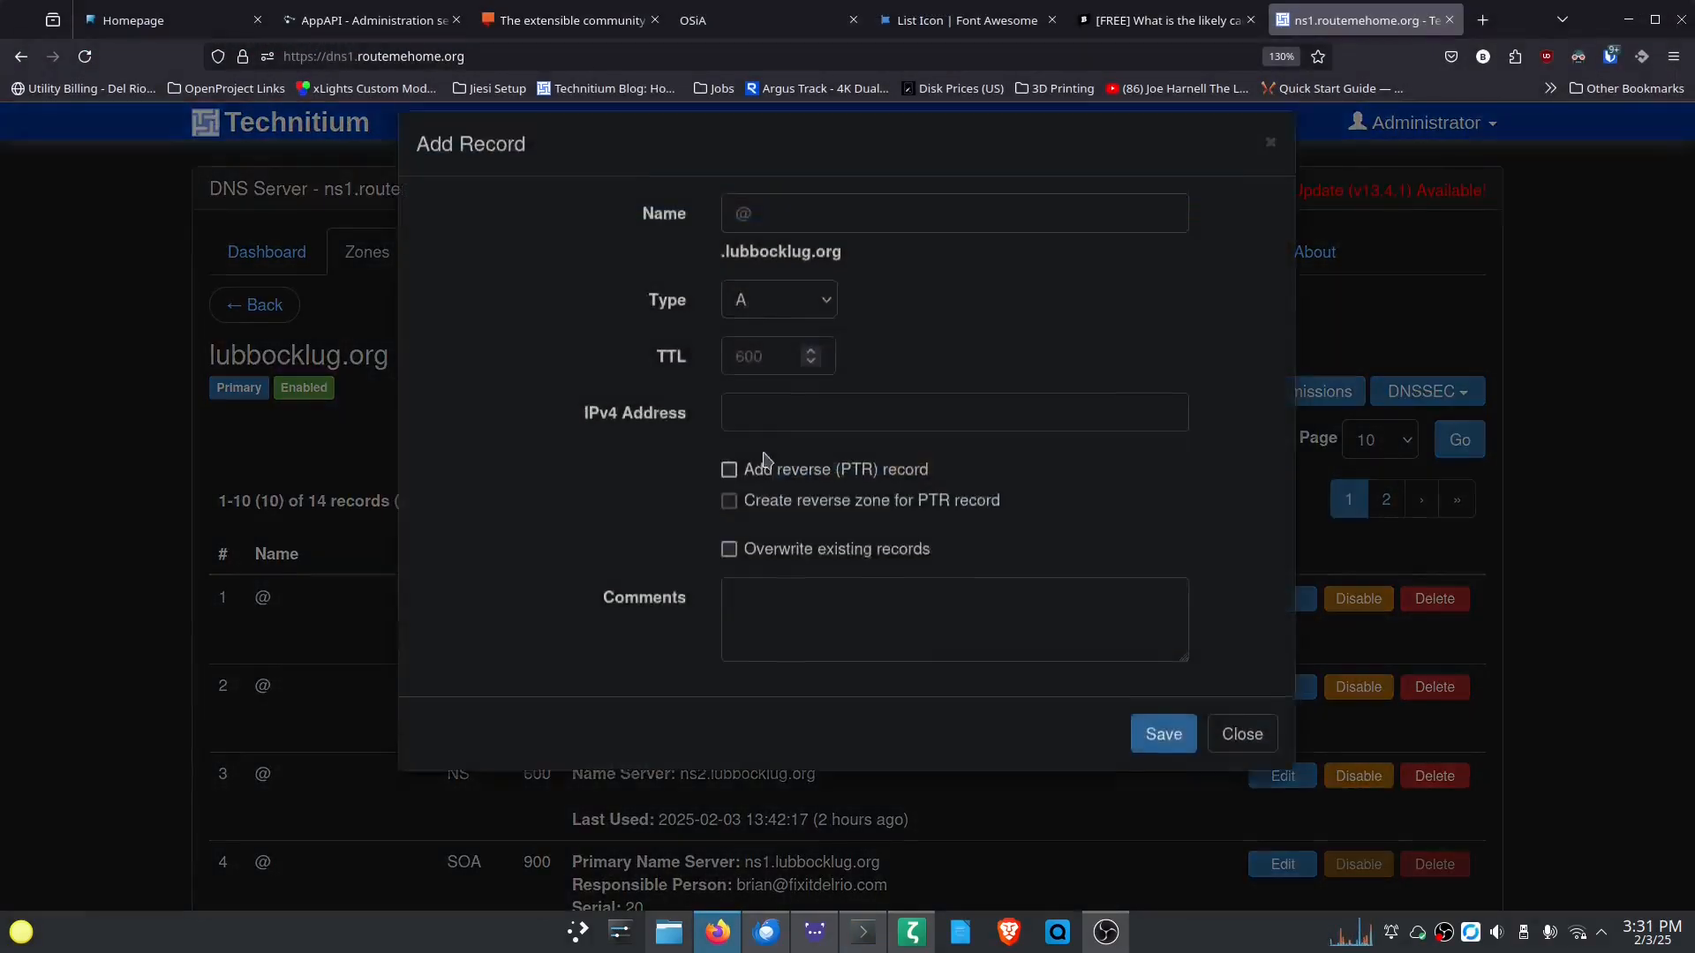
{"action": "left_click", "coordinate": [798, 248]}
{"action": "type", "text": "co"}
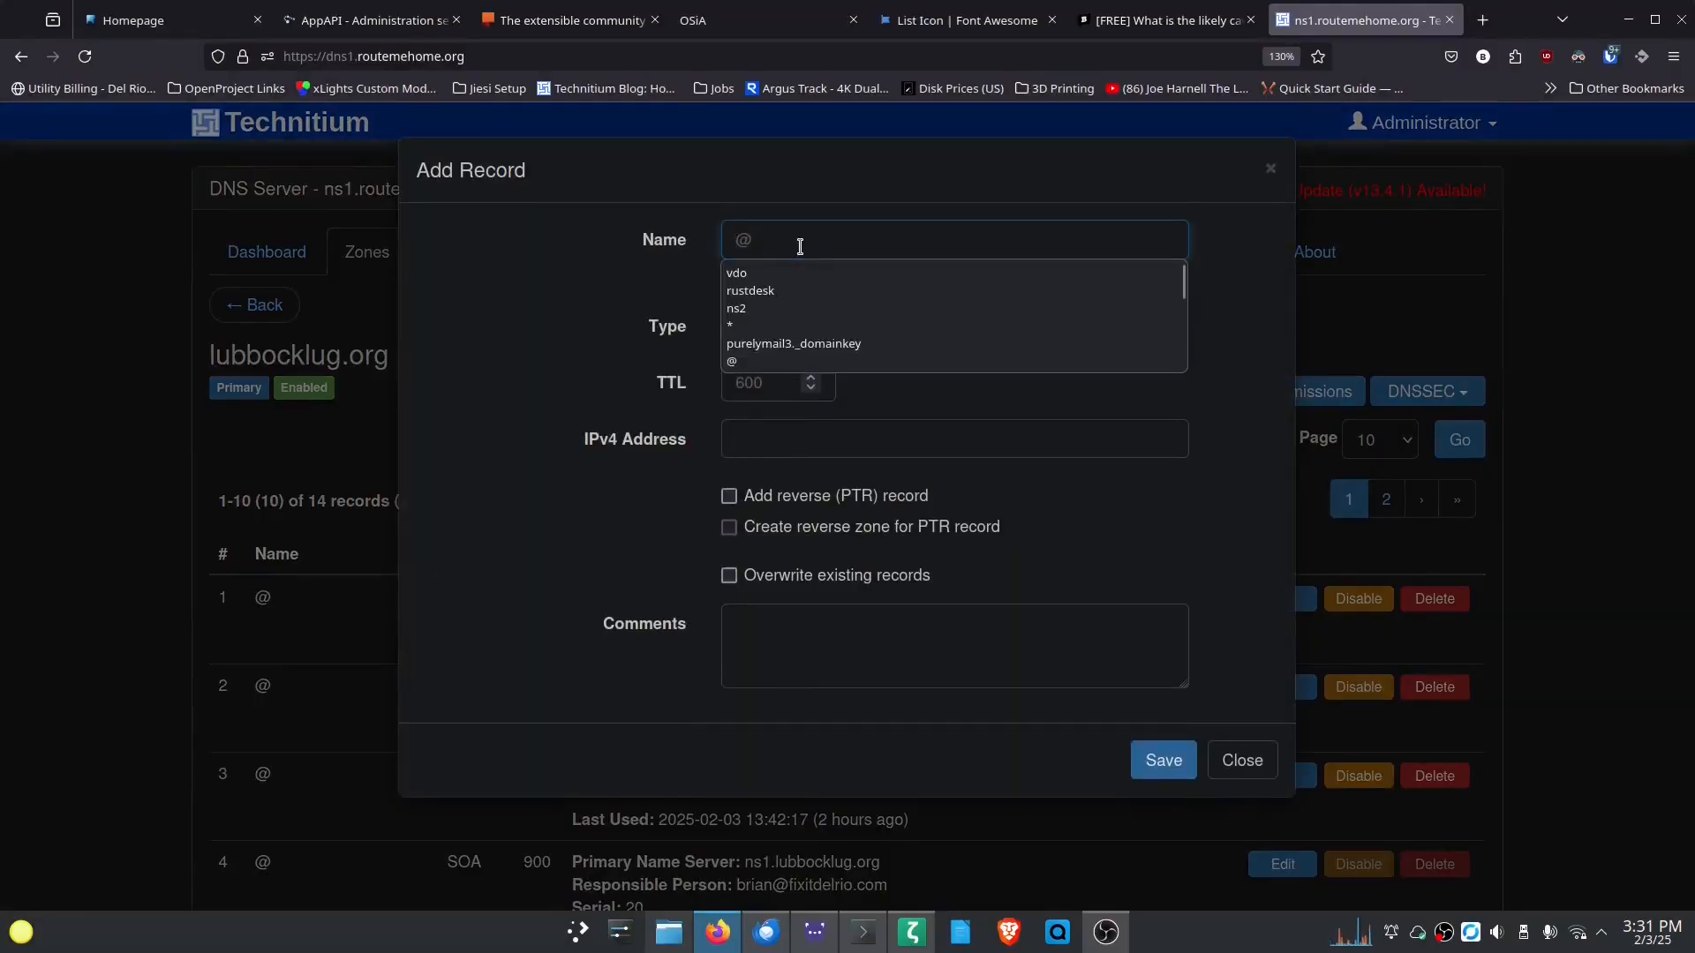
{"action": "type", "text": "mmunity"}
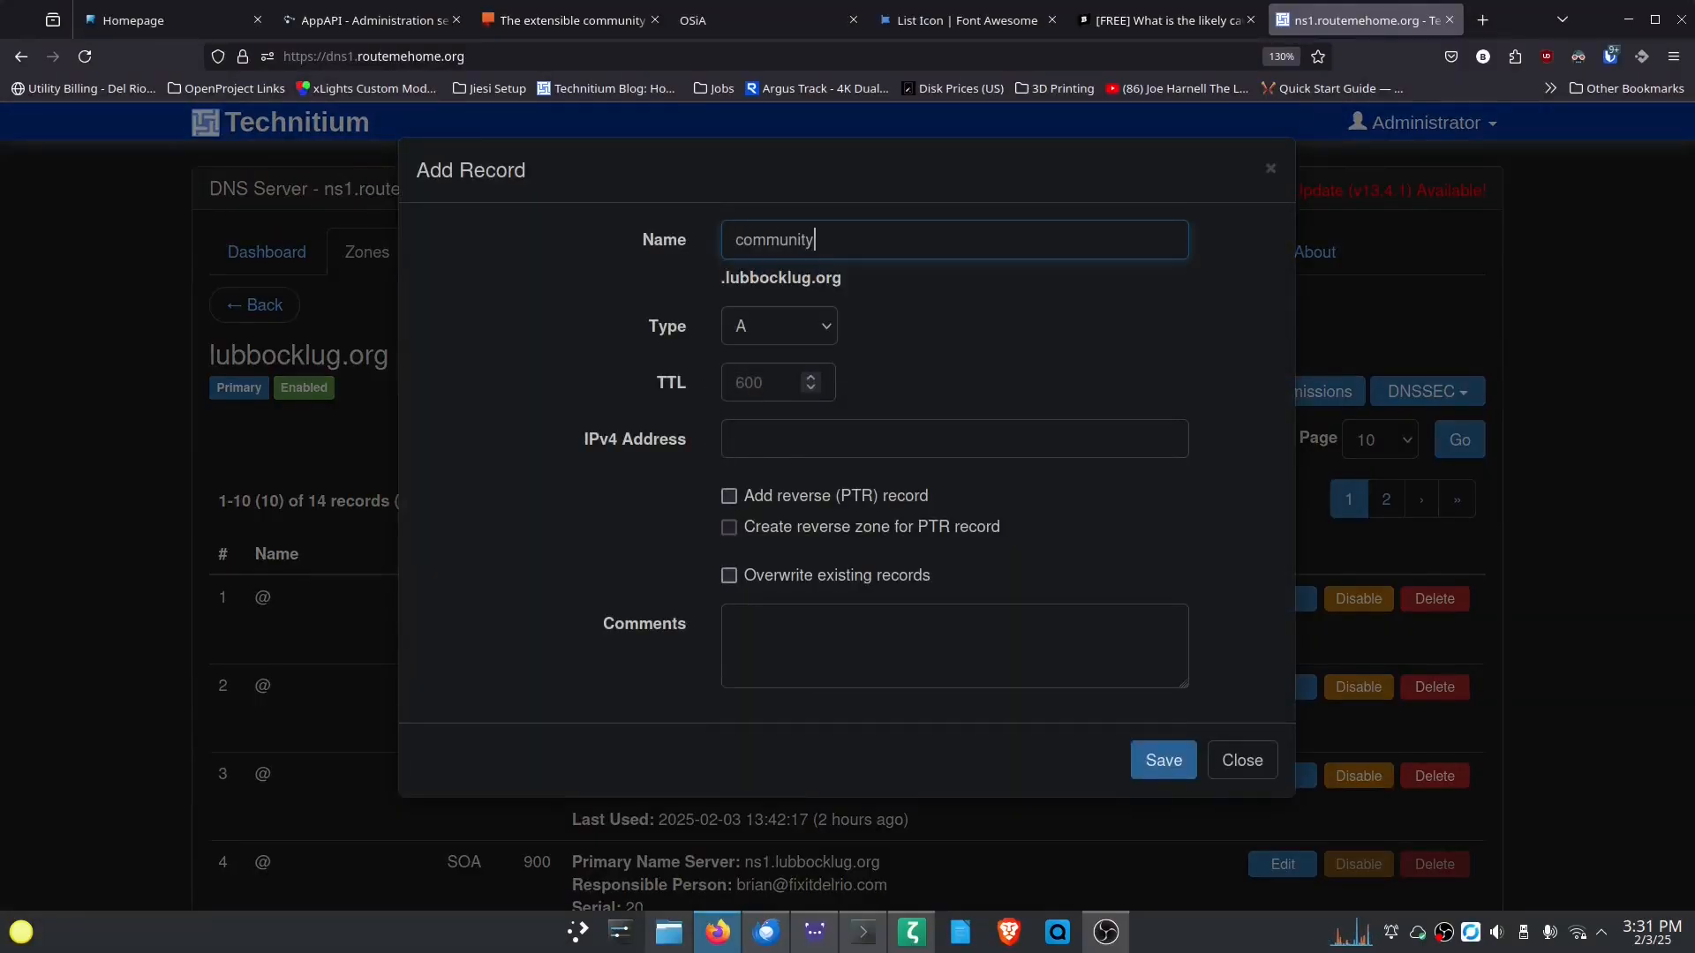
{"action": "type", "text": "192.3.148.11"}
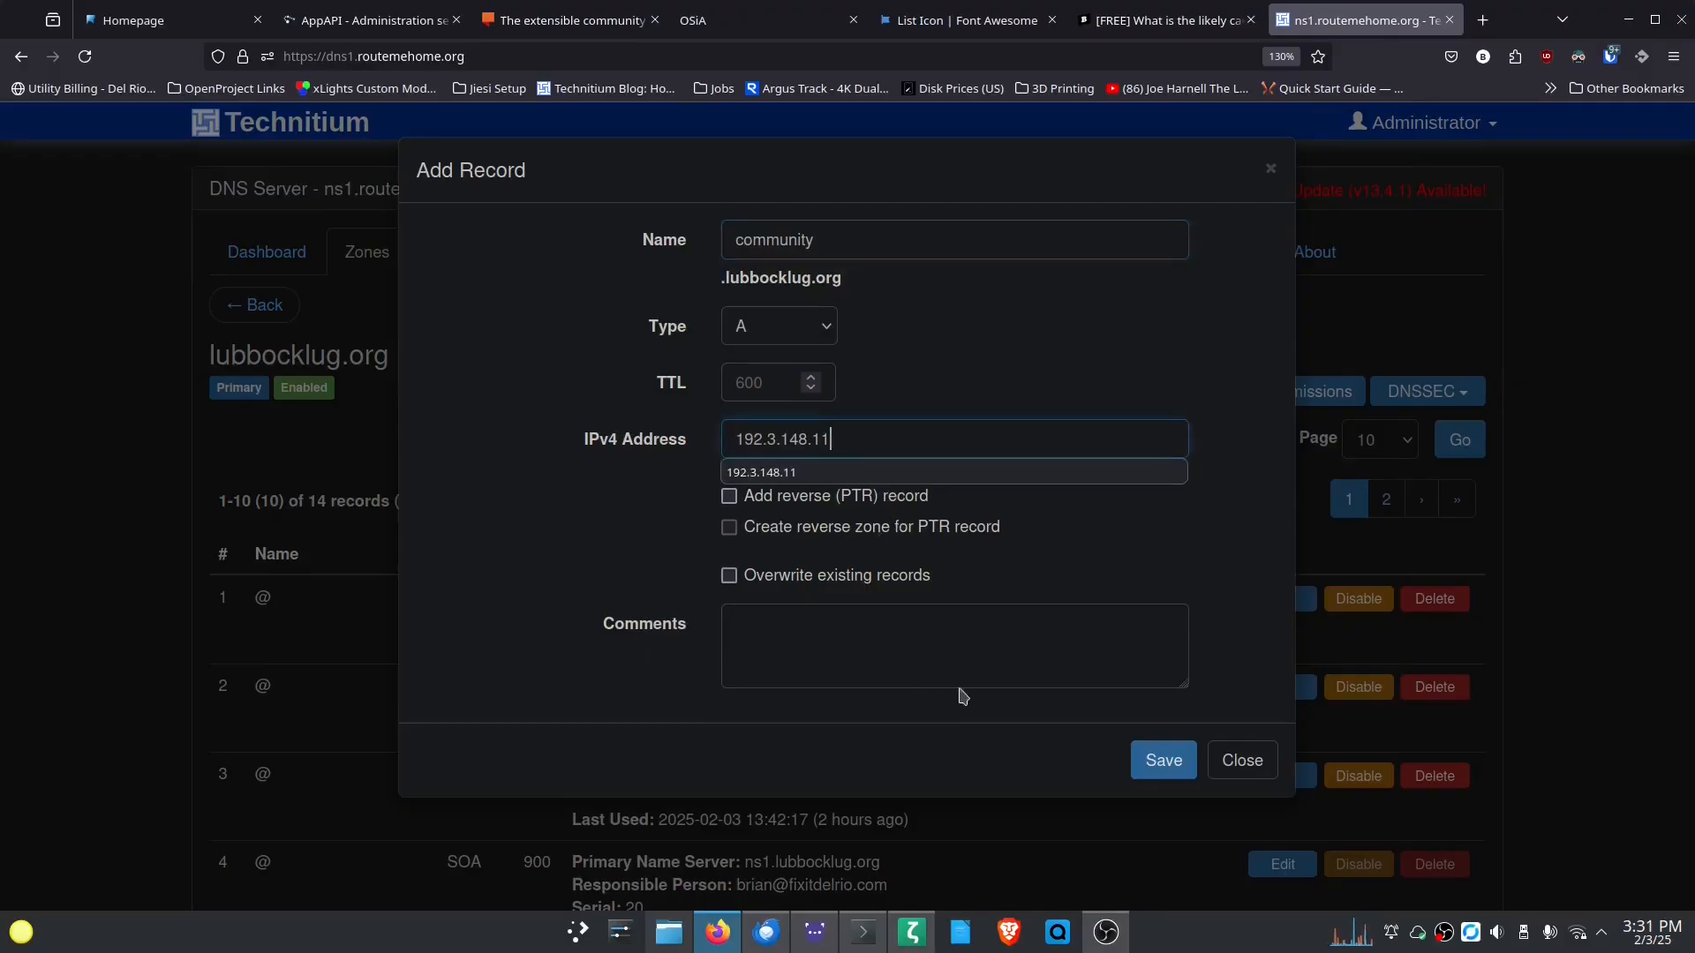
{"action": "left_click", "coordinate": [1159, 764]}
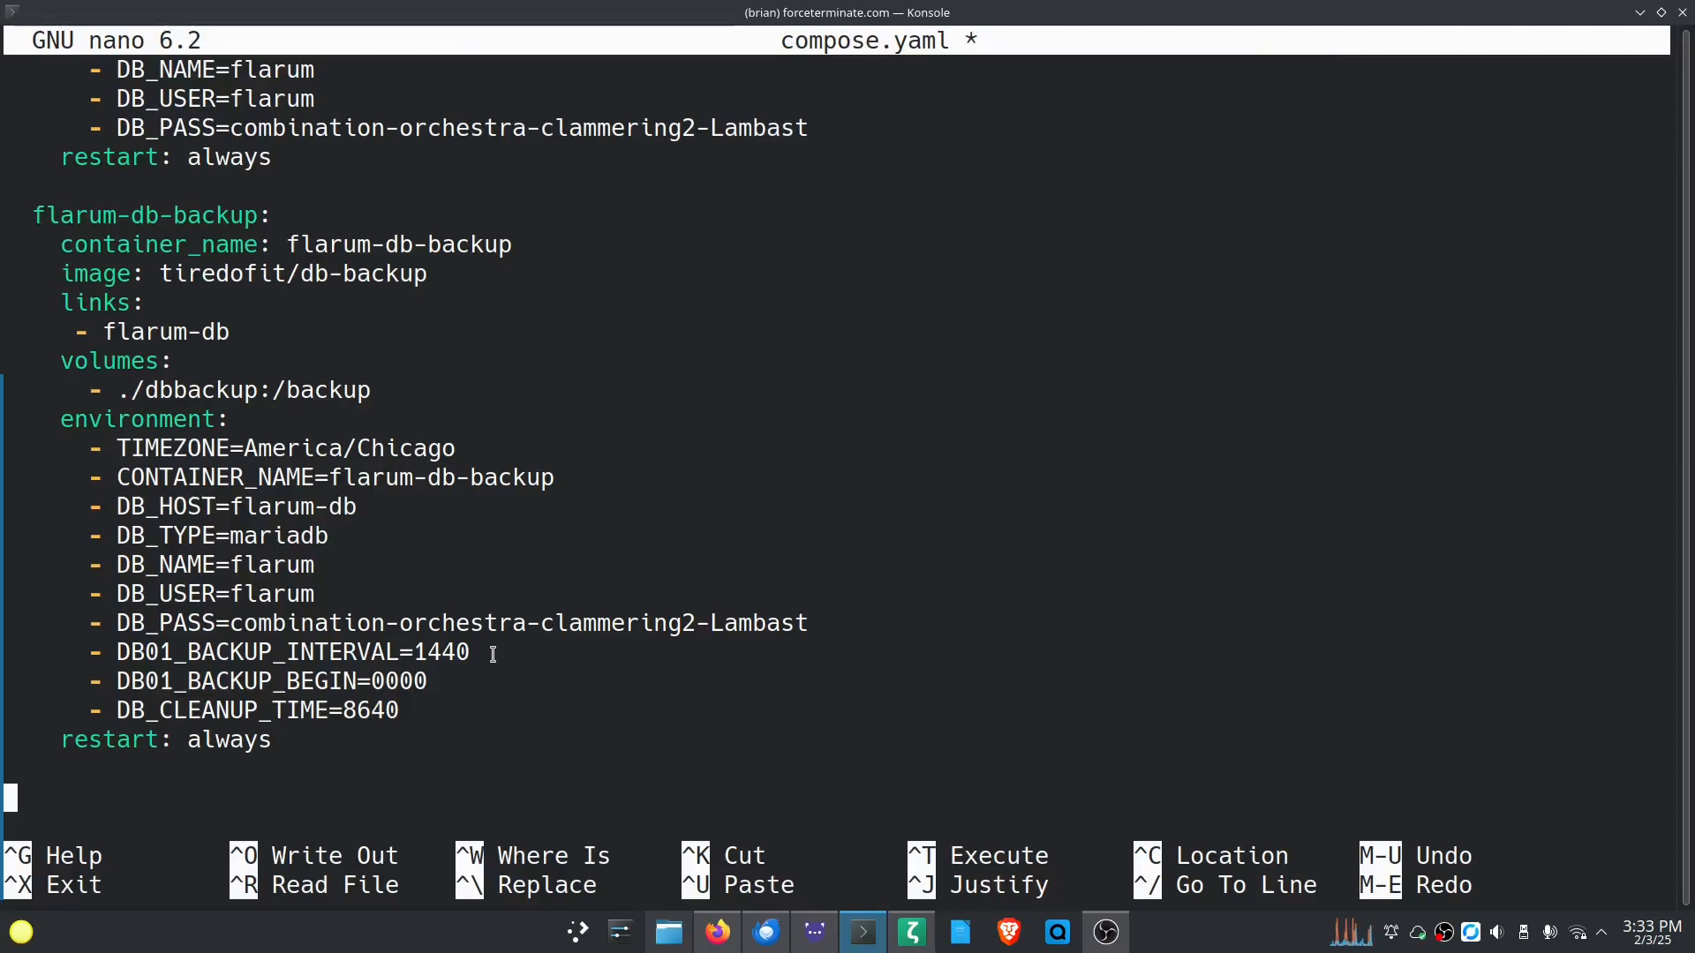
Append the networks block for external network my-main-net and fix its indentation.
{"action": "key", "text": "ctrl+shift+v"}
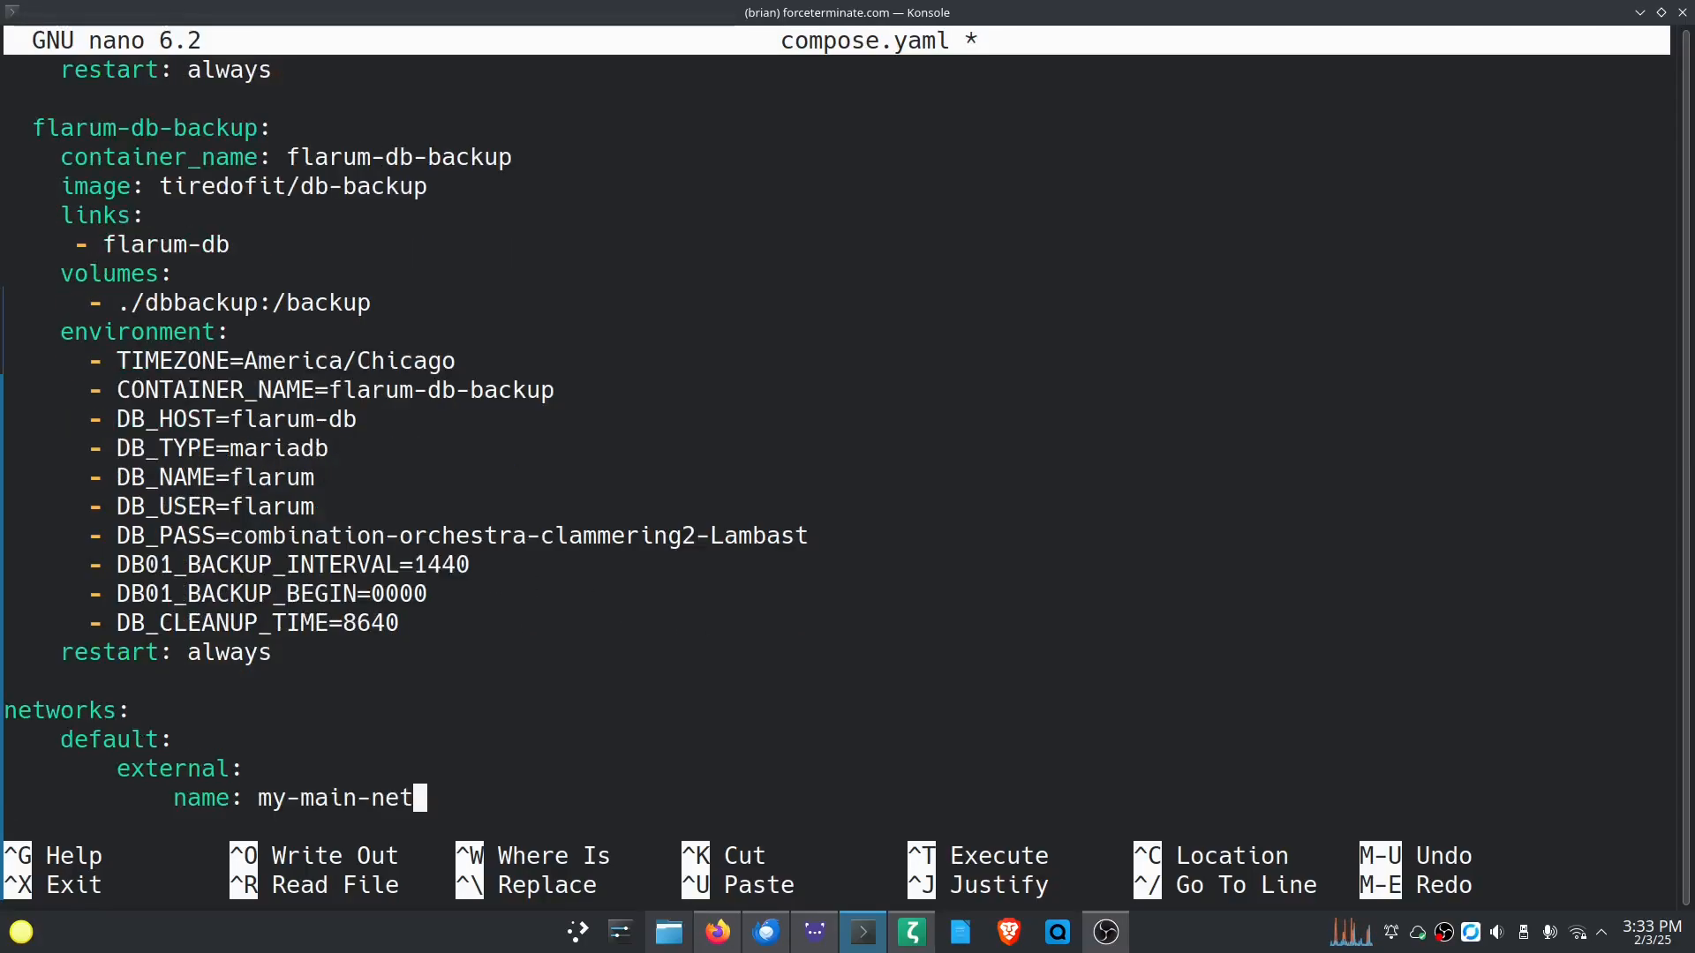
{"action": "key", "text": "Up"}
{"action": "key", "text": "Up"}
{"action": "key", "text": "Up"}
{"action": "key", "text": "Down"}
{"action": "key", "text": "Left"}
{"action": "key", "text": "Left"}
{"action": "key", "text": "Left"}
{"action": "key", "text": "Left"}
{"action": "key", "text": "Left"}
{"action": "key", "text": "Left"}
{"action": "key", "text": "Left"}
{"action": "key", "text": "Left"}
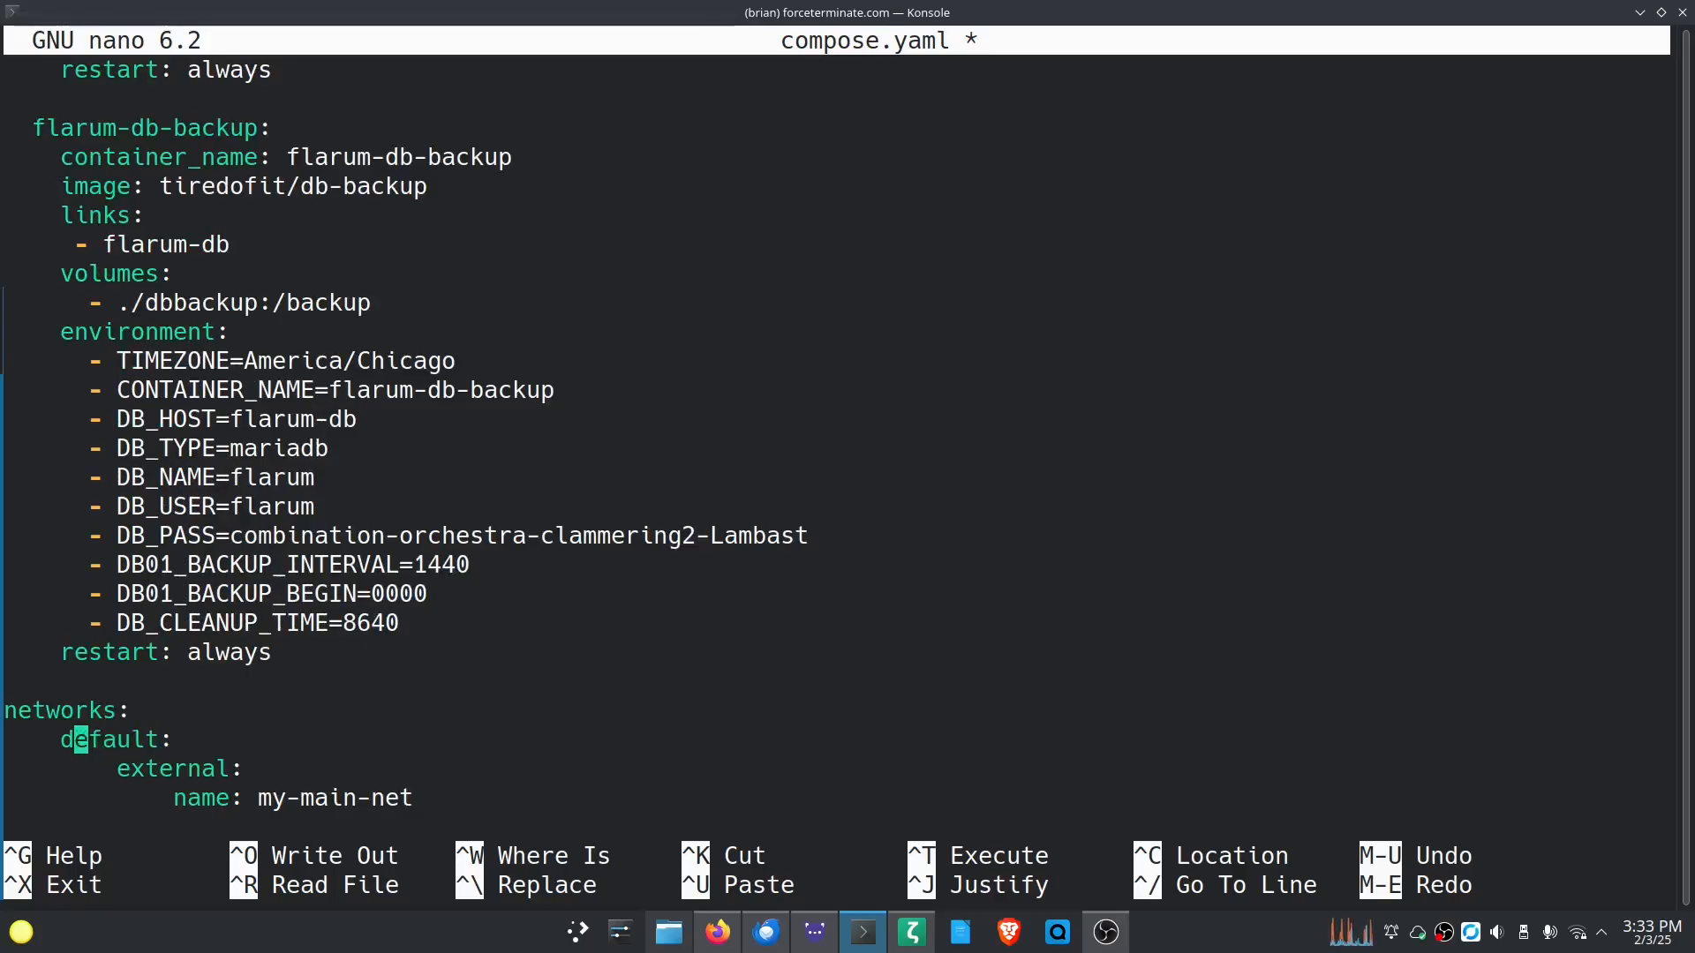
{"action": "key", "text": "BackSpace"}
{"action": "key", "text": "BackSpace"}
{"action": "key", "text": "Down"}
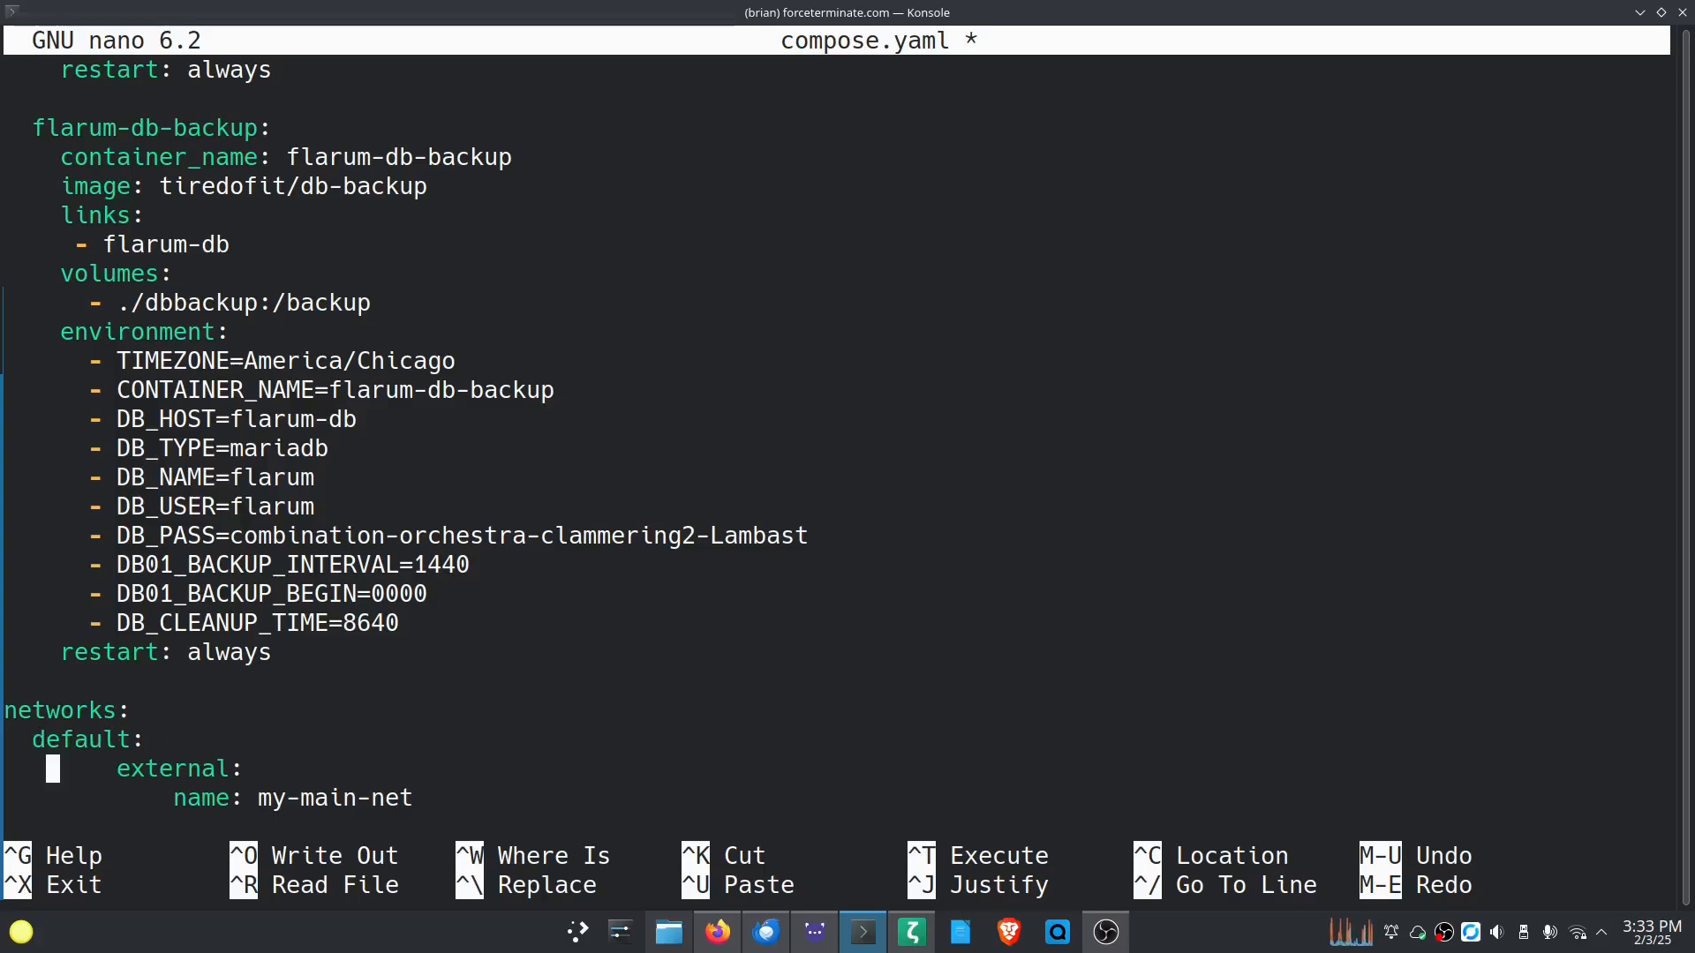
{"action": "key", "text": "Right"}
{"action": "key", "text": "Right"}
{"action": "key", "text": "Right"}
{"action": "key", "text": "Right"}
{"action": "key", "text": "Right"}
{"action": "key", "text": "BackSpace"}
{"action": "key", "text": "BackSpace"}
{"action": "key", "text": "BackSpace"}
{"action": "key", "text": "BackSpace"}
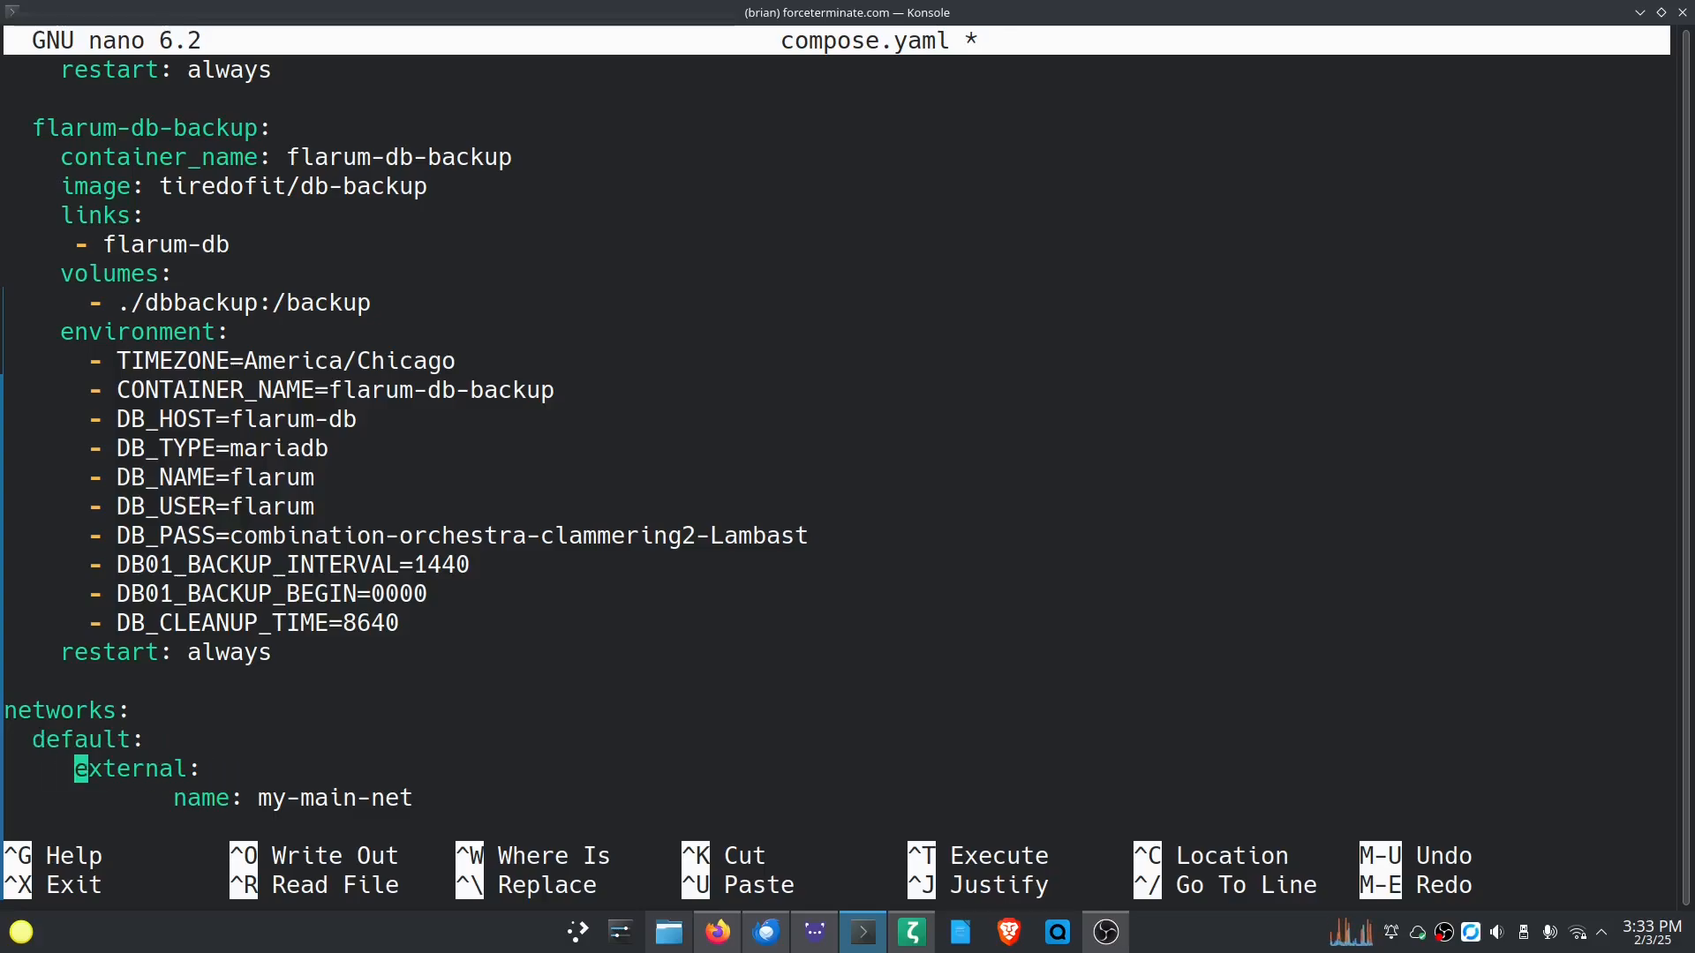
{"action": "key", "text": "Down"}
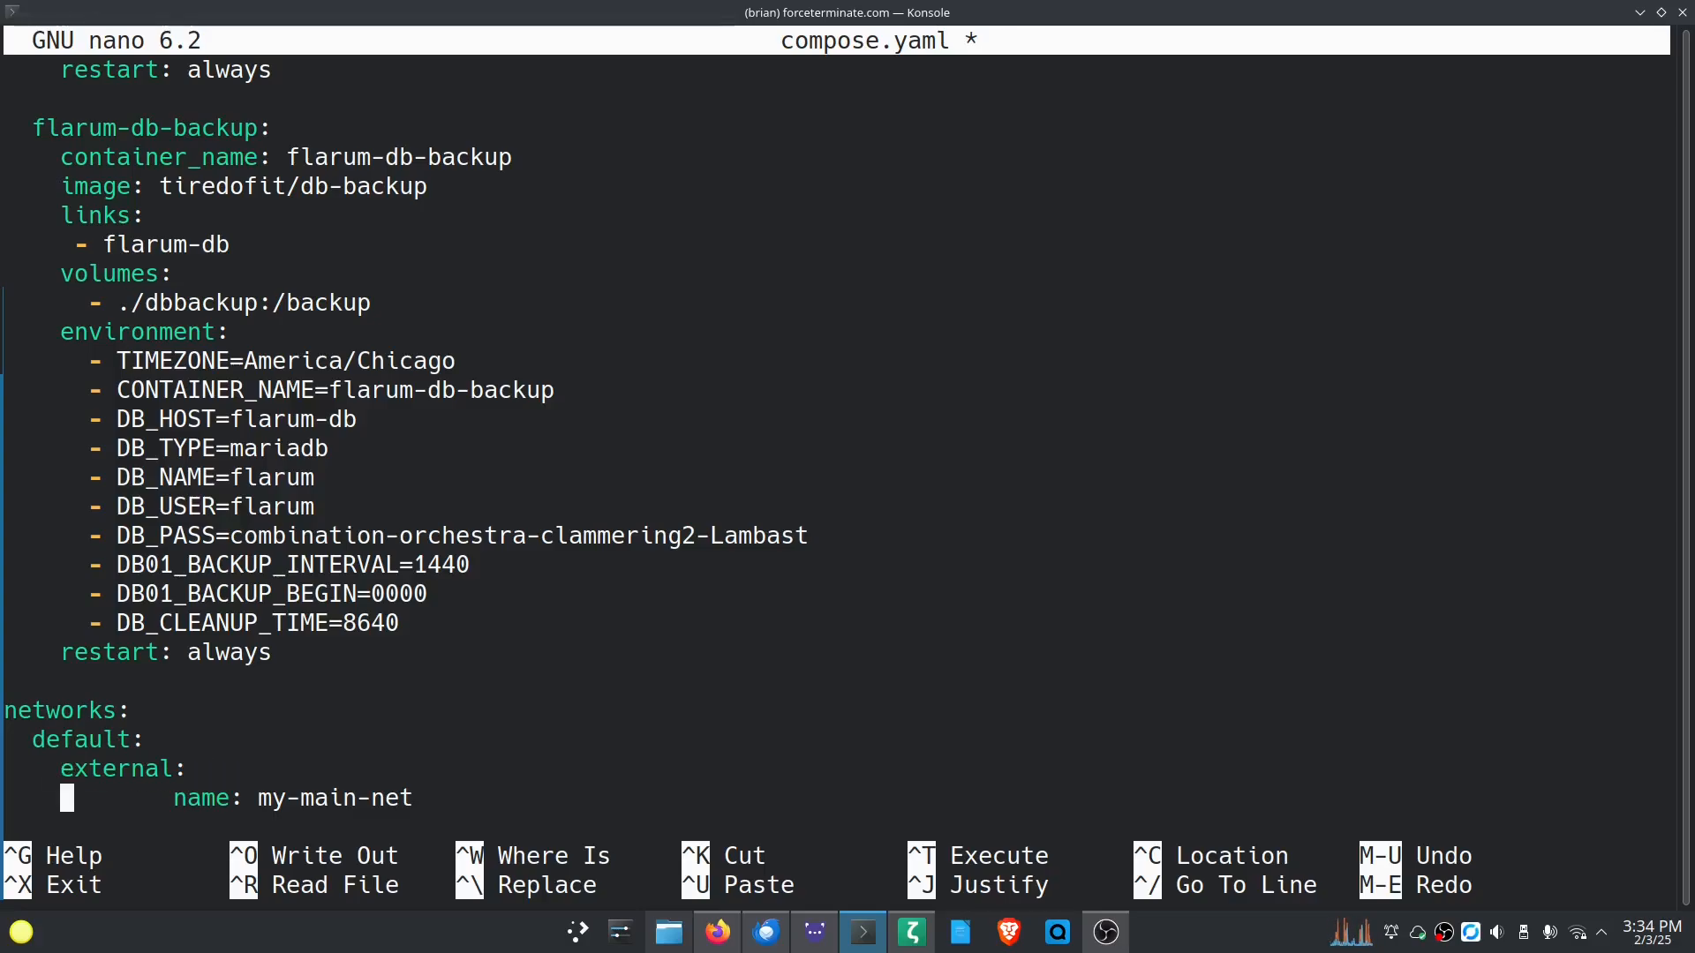
{"action": "key", "text": "Right"}
{"action": "key", "text": "Right"}
{"action": "key", "text": "Right"}
{"action": "key", "text": "Right"}
{"action": "key", "text": "Right"}
{"action": "key", "text": "Right"}
{"action": "key", "text": "Right"}
{"action": "key", "text": "Right"}
{"action": "key", "text": "BackSpace"}
{"action": "key", "text": "BackSpace"}
{"action": "key", "text": "BackSpace"}
{"action": "key", "text": "BackSpace"}
{"action": "key", "text": "BackSpace"}
{"action": "key", "text": "BackSpace"}
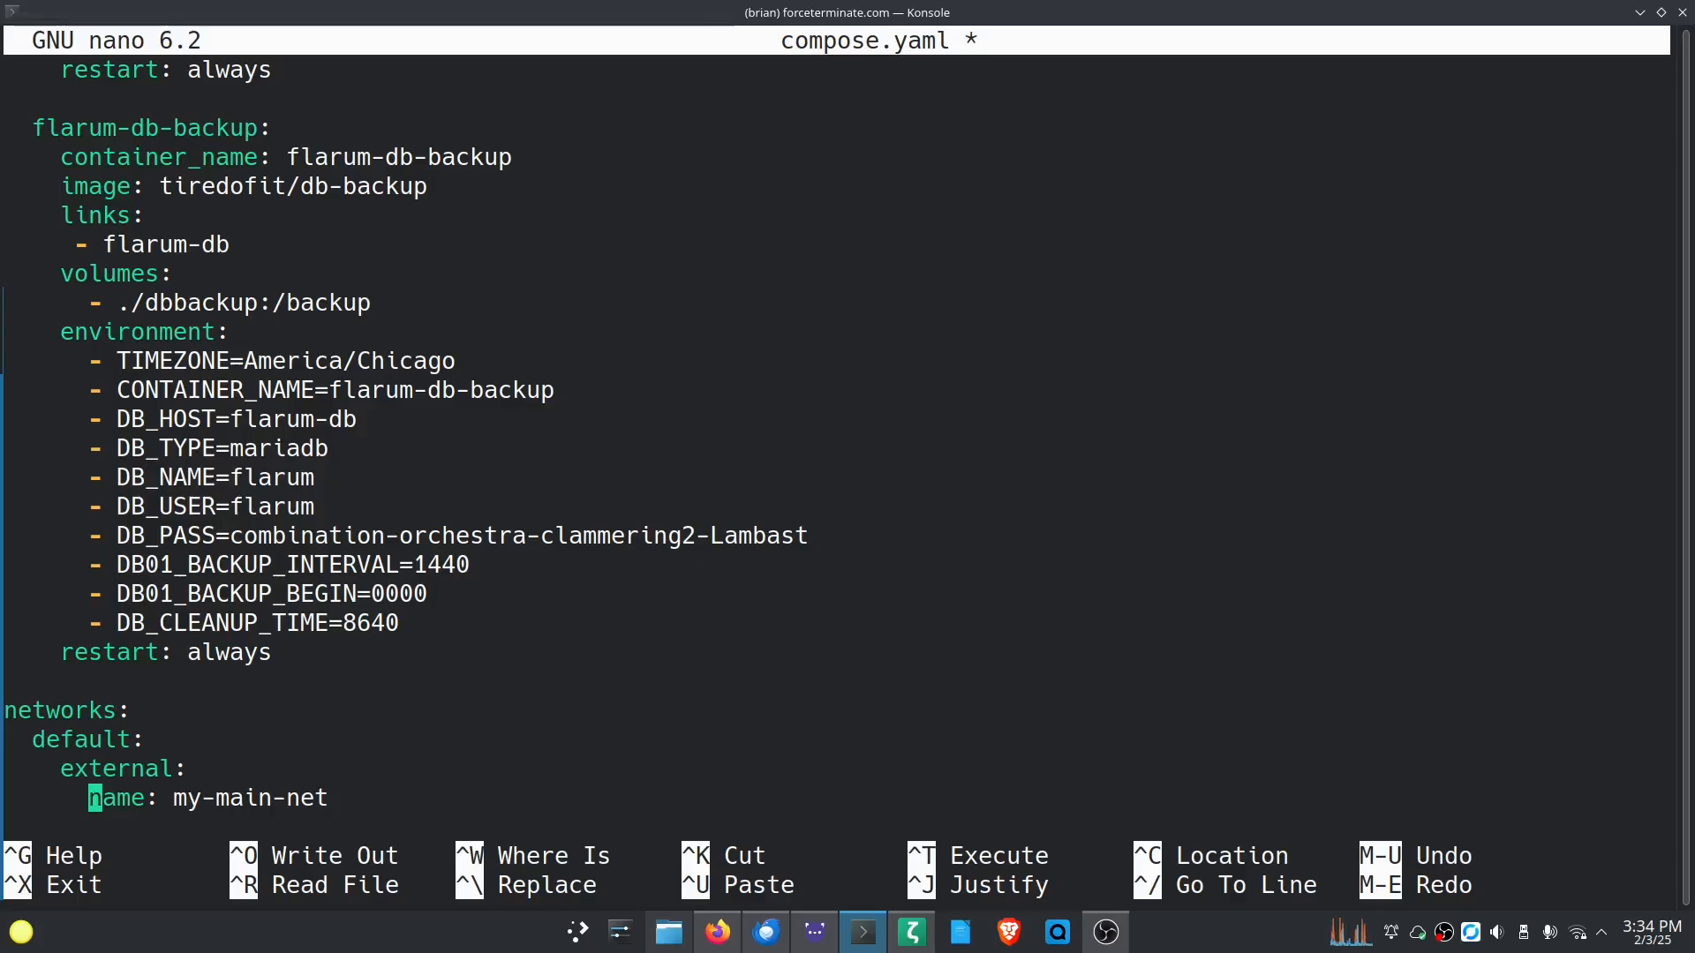
Save the 64-line compose.yaml and exit nano.
{"action": "key", "text": "ctrl+o"}
{"action": "key", "text": "Return"}
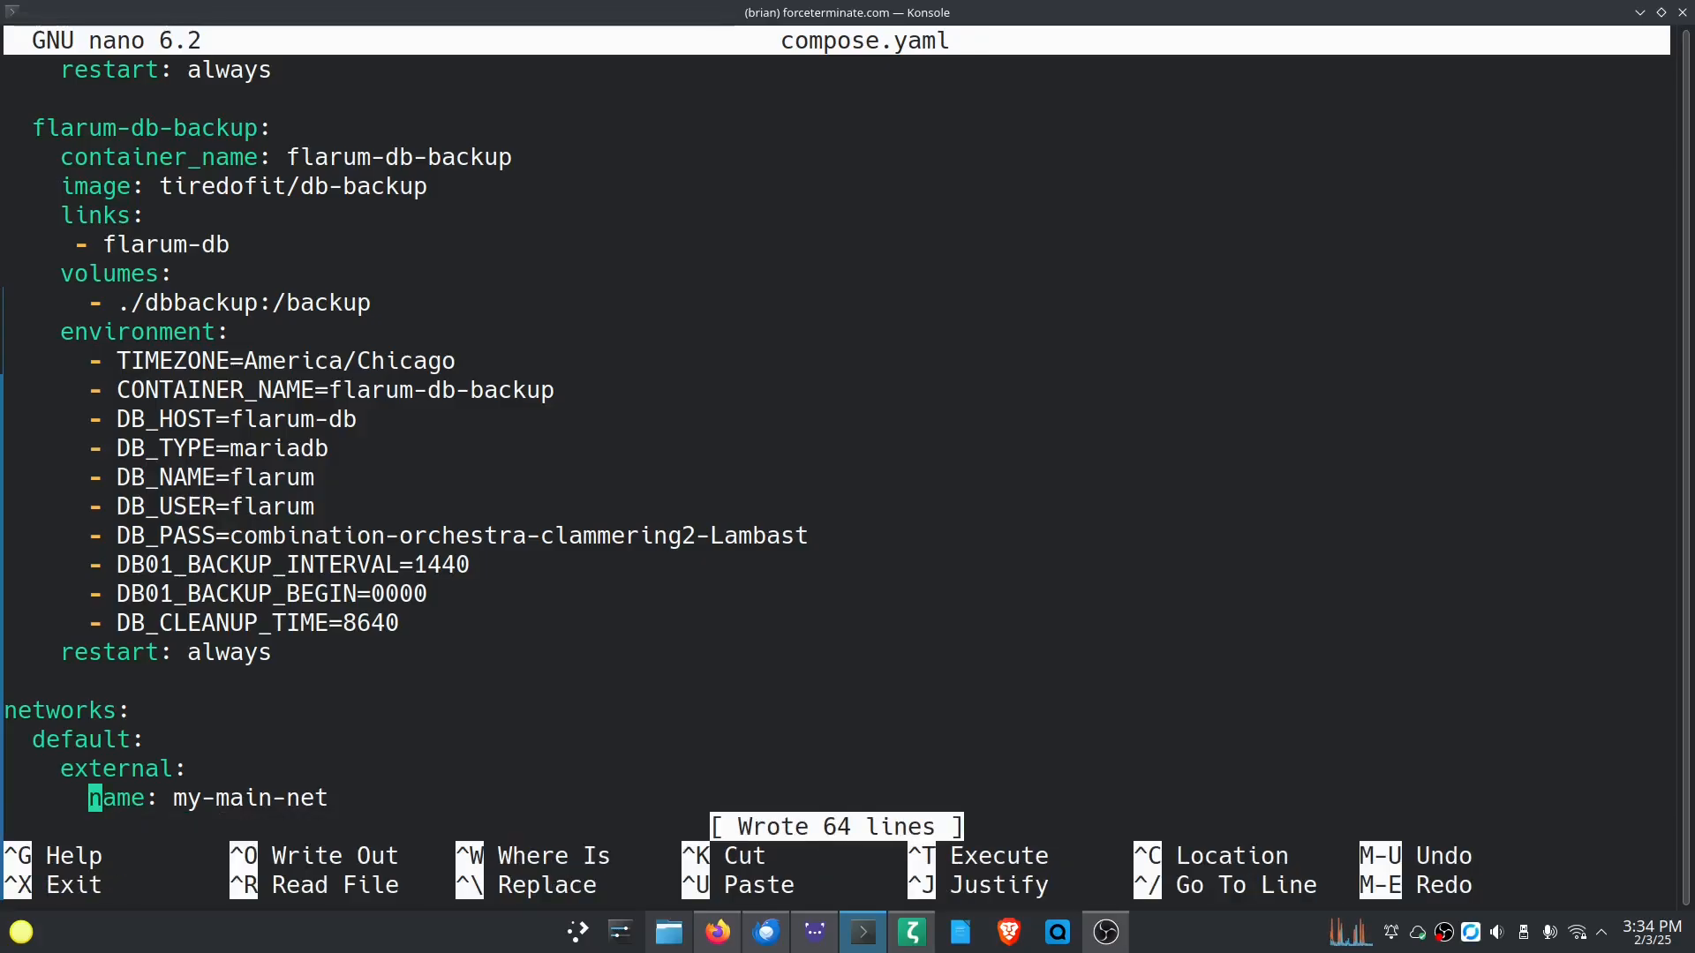
{"action": "key", "text": "ctrl+x"}
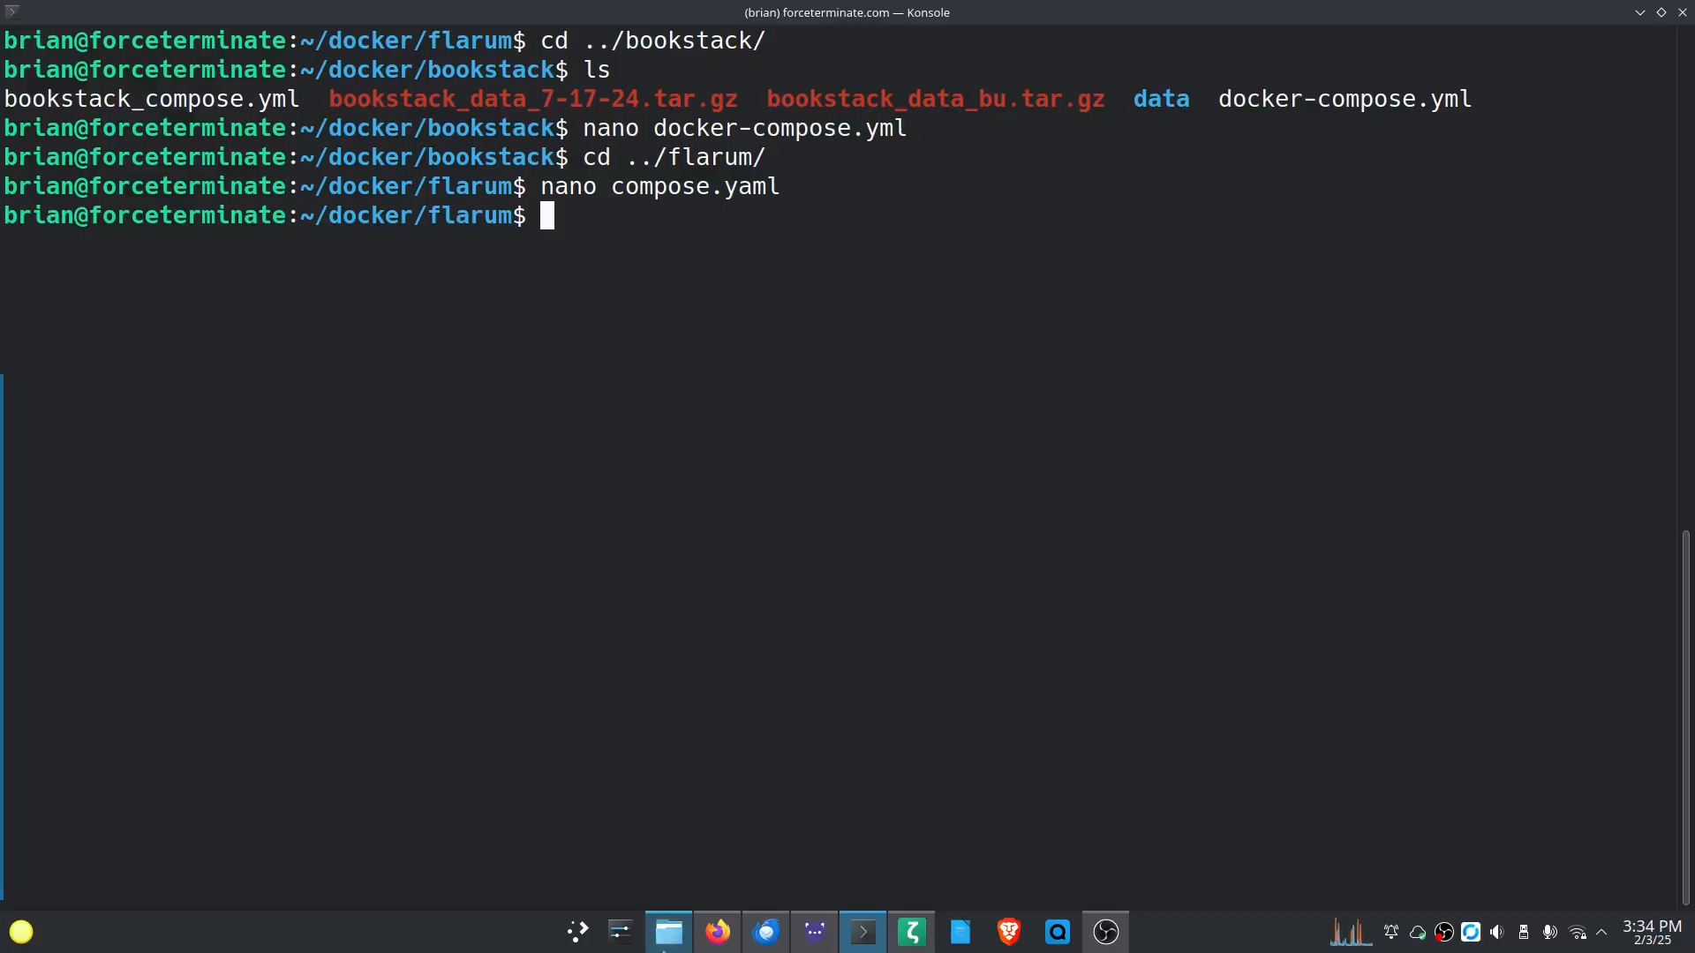
Bring up Nginx Proxy Manager in Firefox and scroll back to the top of the Proxy Hosts list.
{"action": "left_click", "coordinate": [717, 932]}
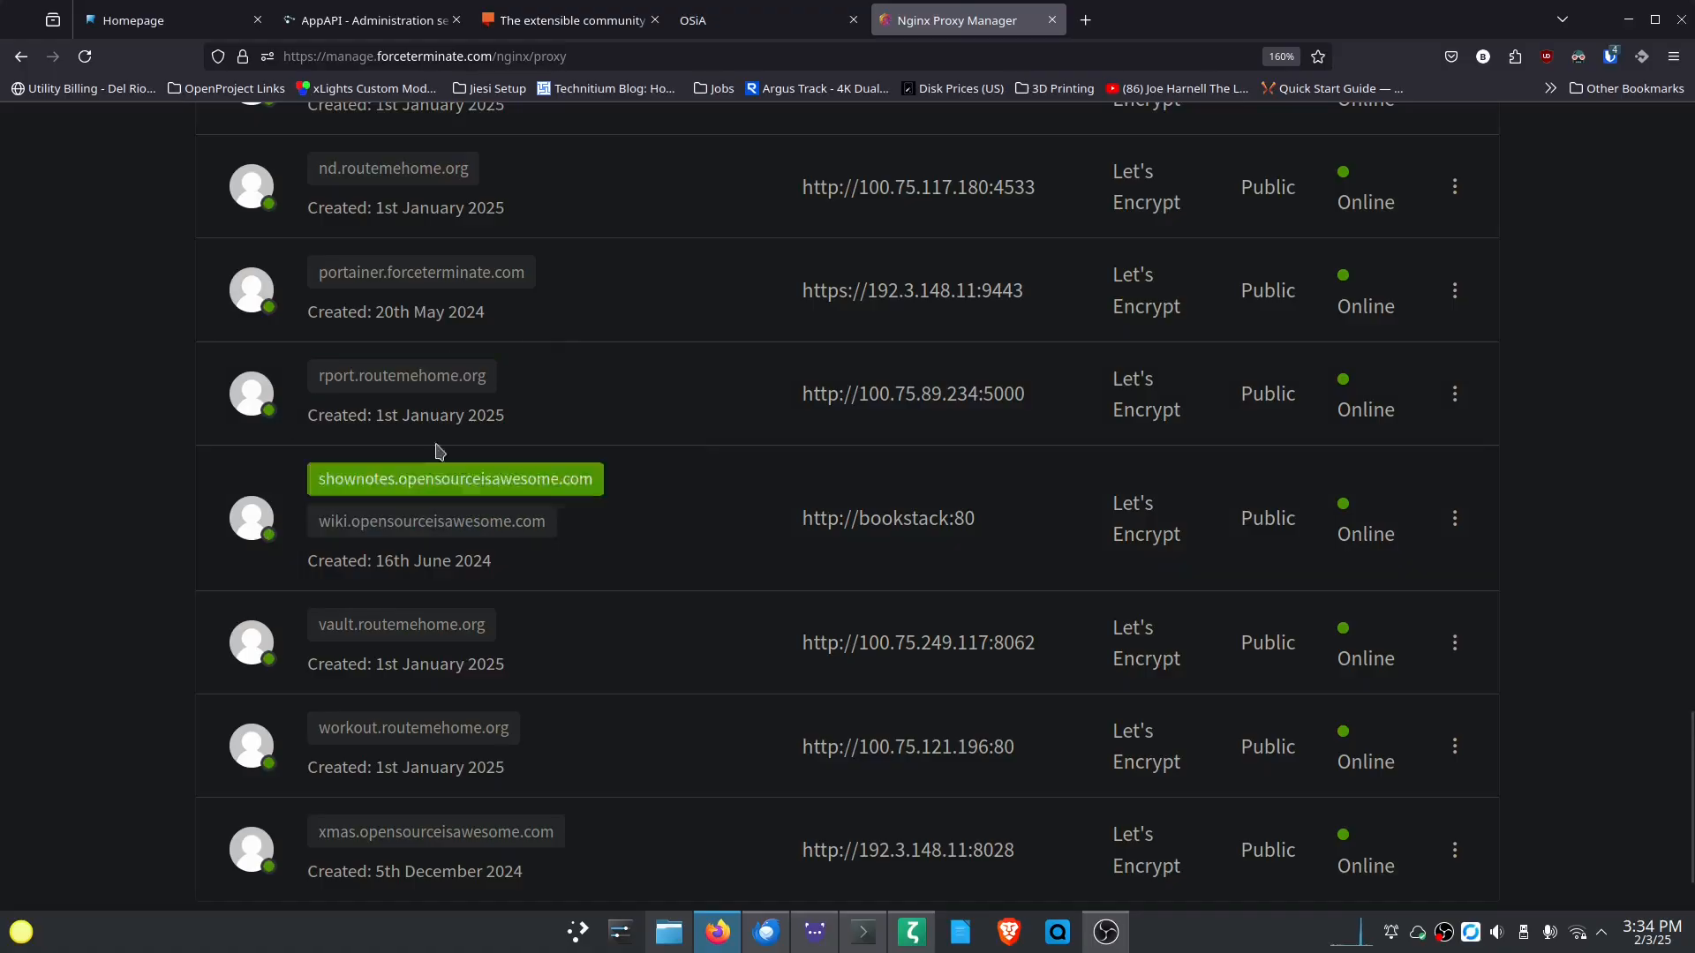
{"action": "scroll", "coordinate": [711, 571], "scroll_direction": "up", "scroll_amount": 1}
{"action": "scroll", "coordinate": [712, 571], "scroll_direction": "up", "scroll_amount": 10}
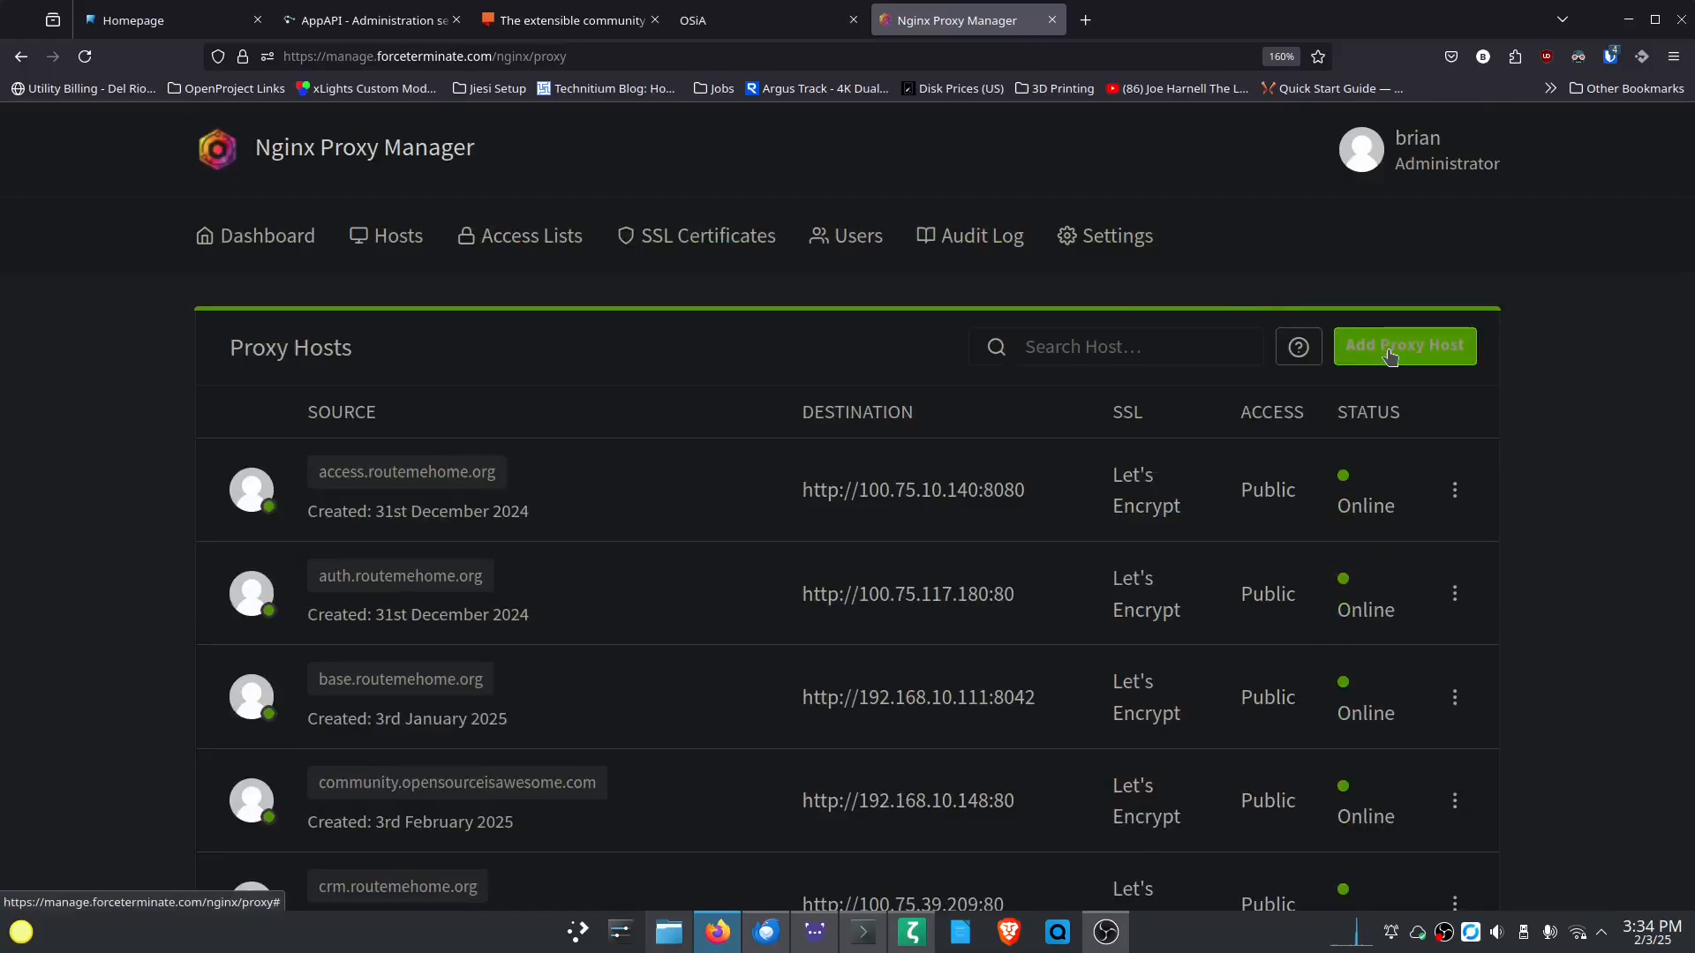
Start a new proxy host with domain name community.lubbocklug.org, then return to the Konsole terminal.
{"action": "left_click", "coordinate": [1391, 355]}
{"action": "left_click", "coordinate": [737, 381]}
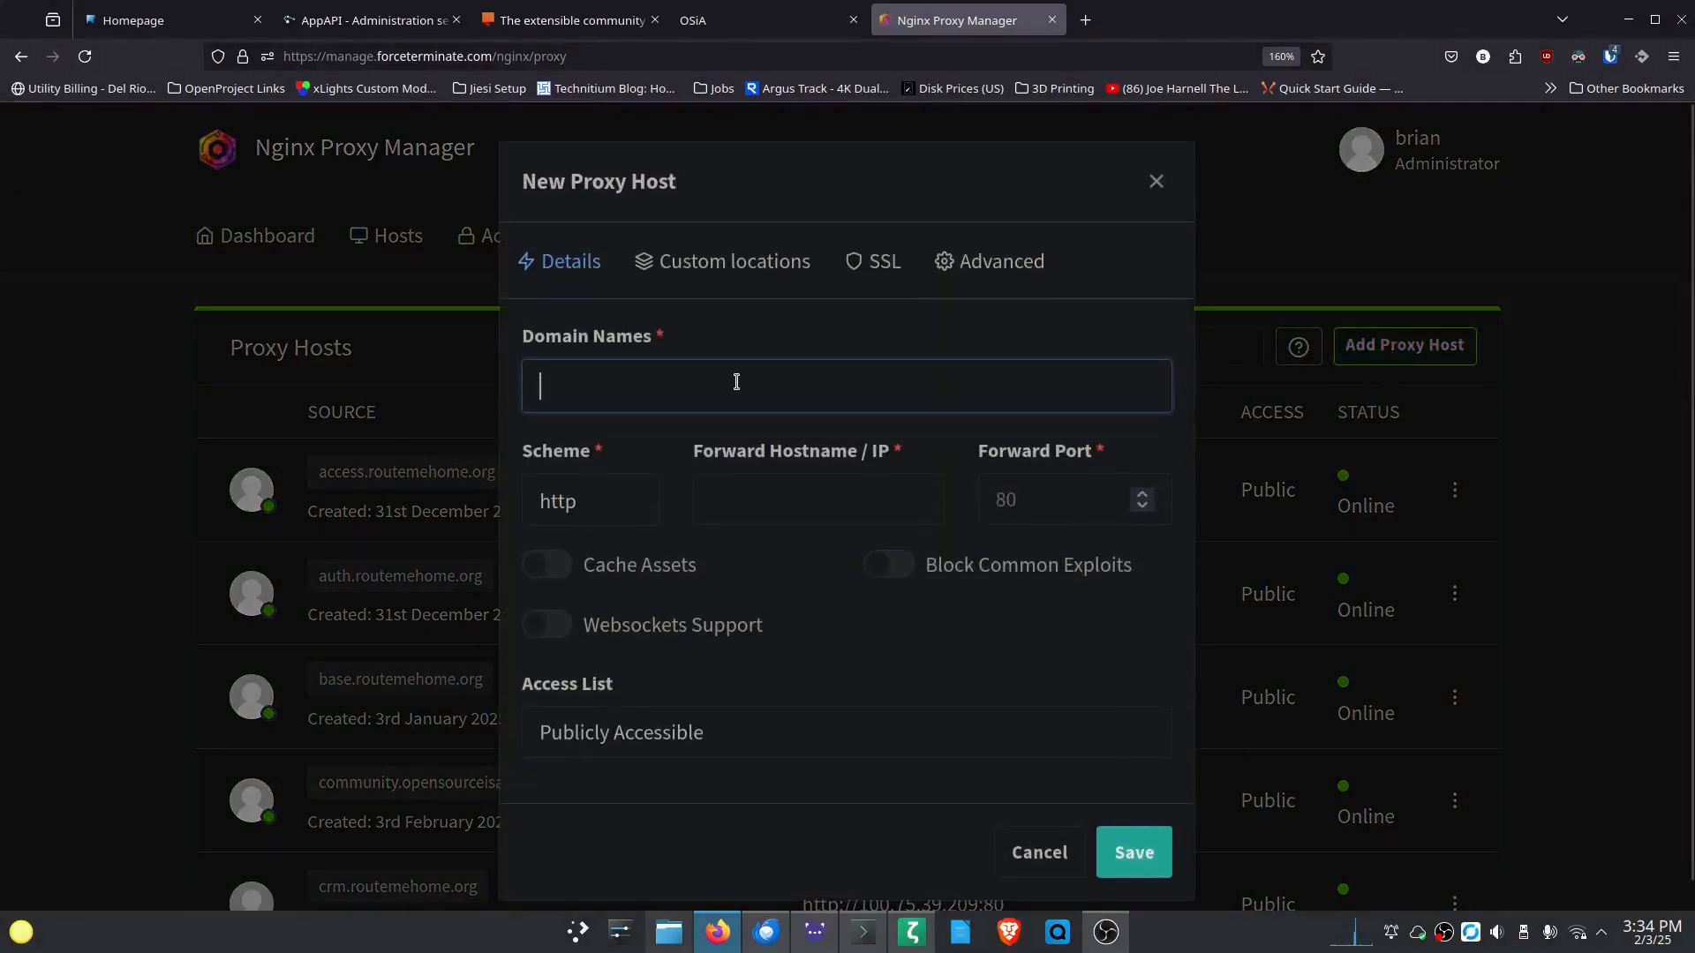
{"action": "type", "text": "communit"}
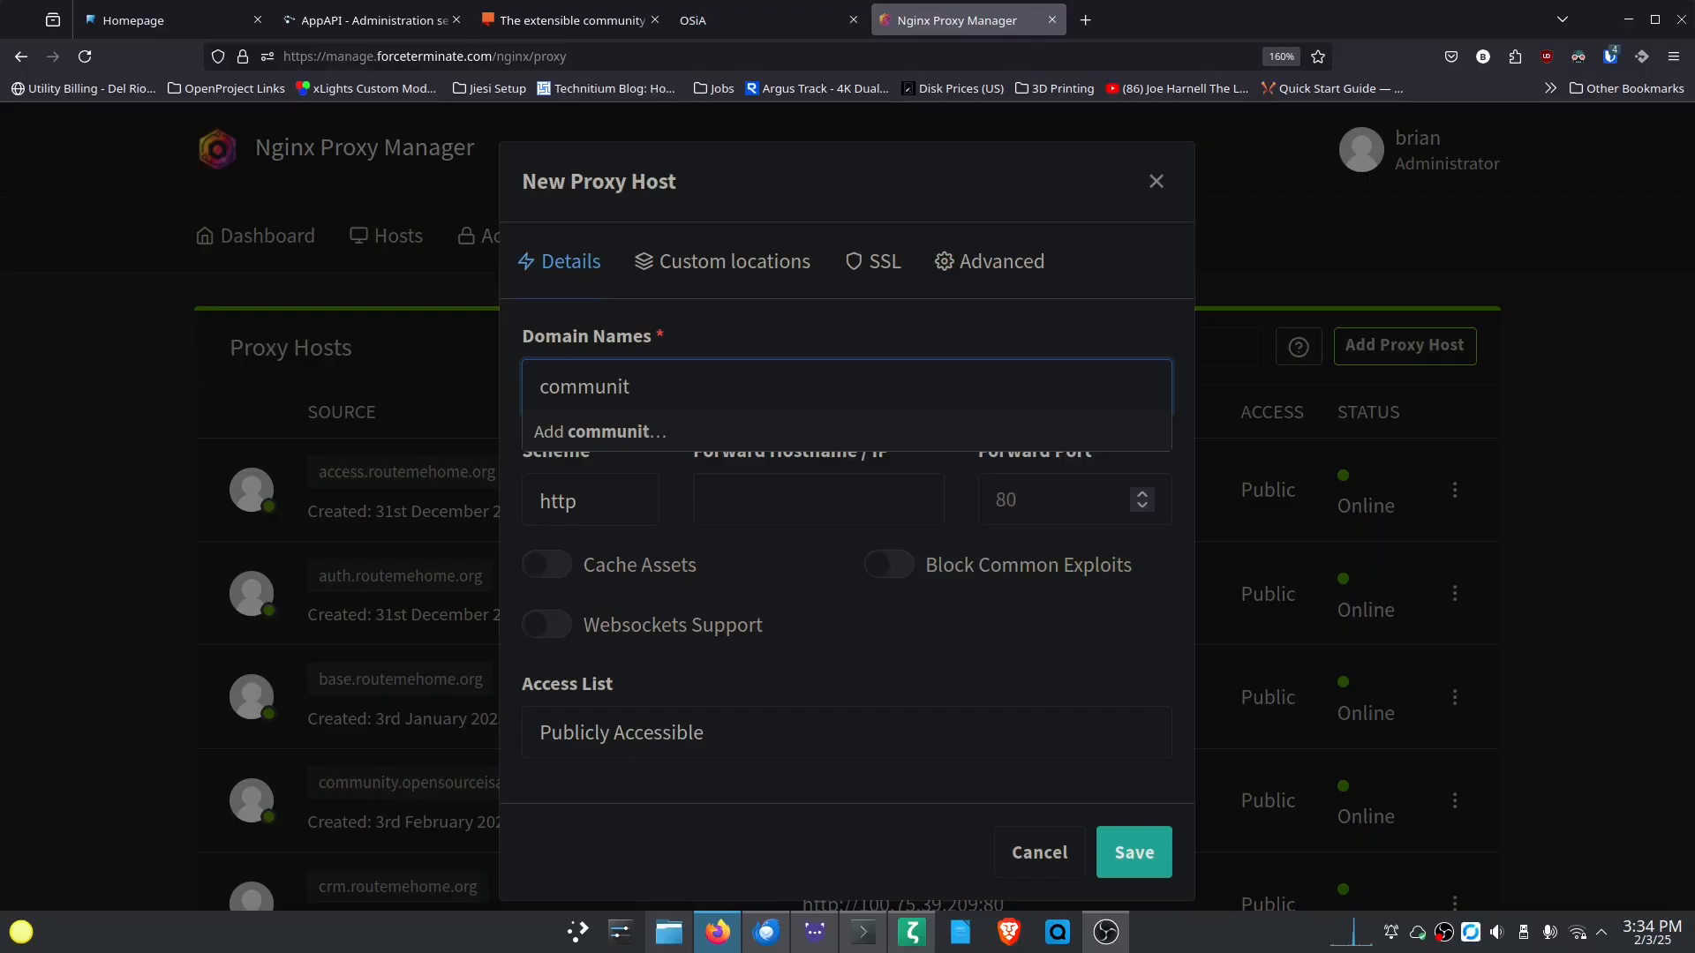
{"action": "type", "text": "y.lubbock"}
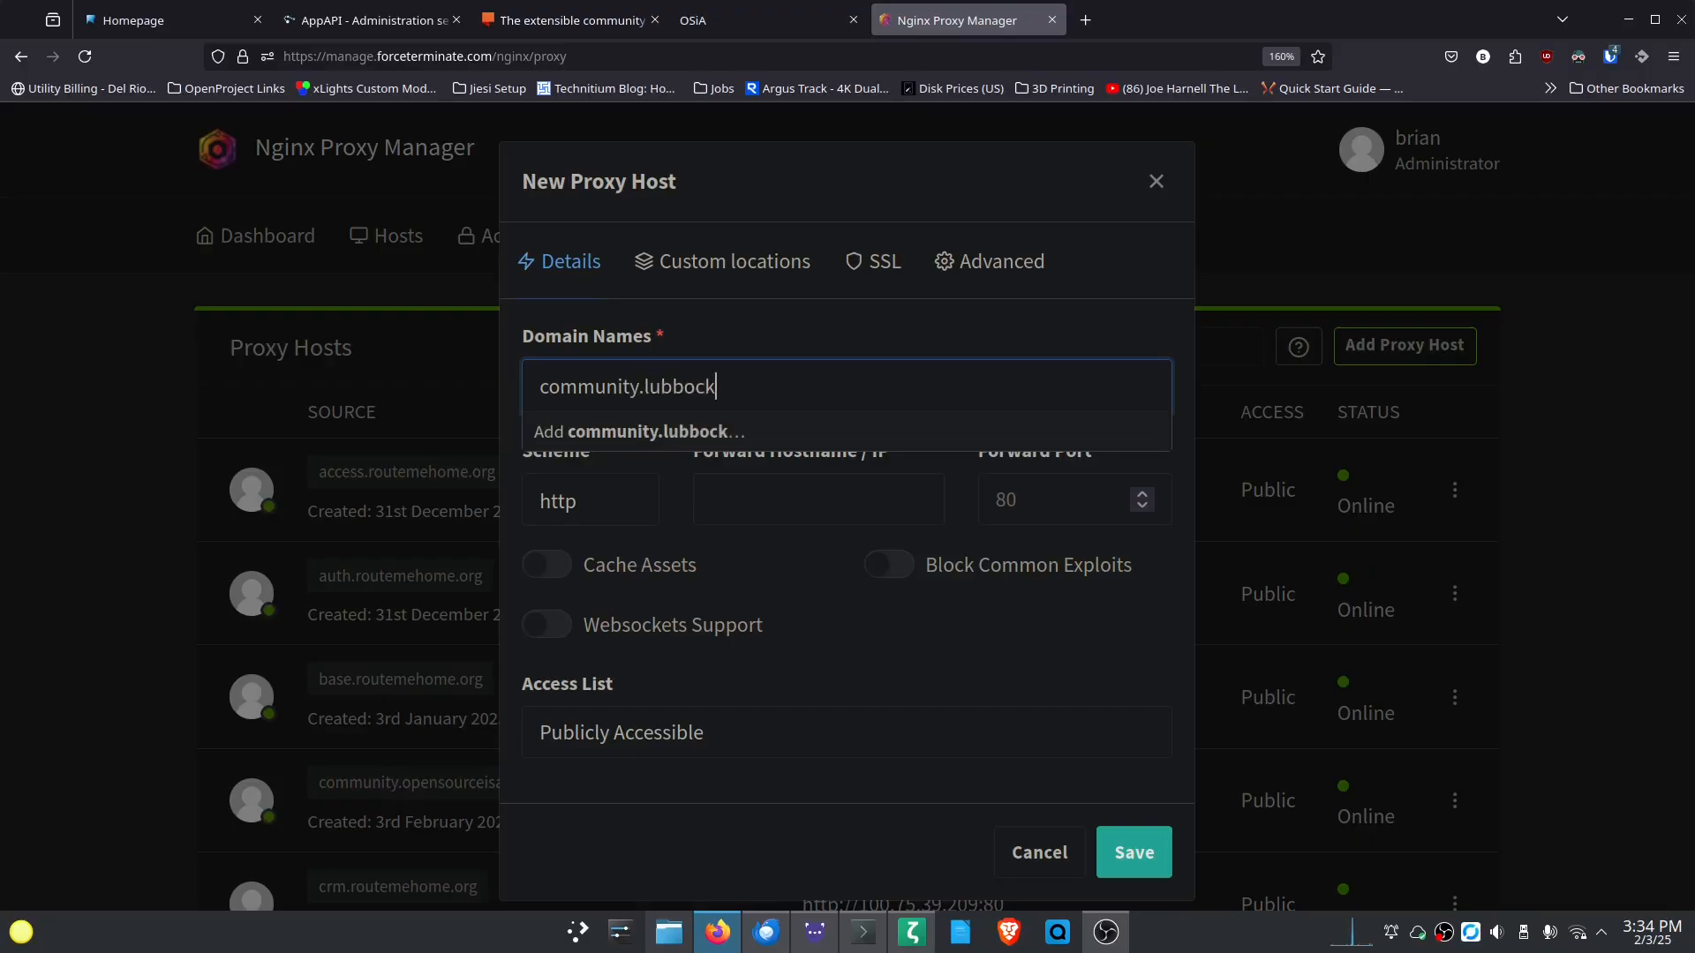
{"action": "type", "text": "lug.org"}
{"action": "key", "text": "Return"}
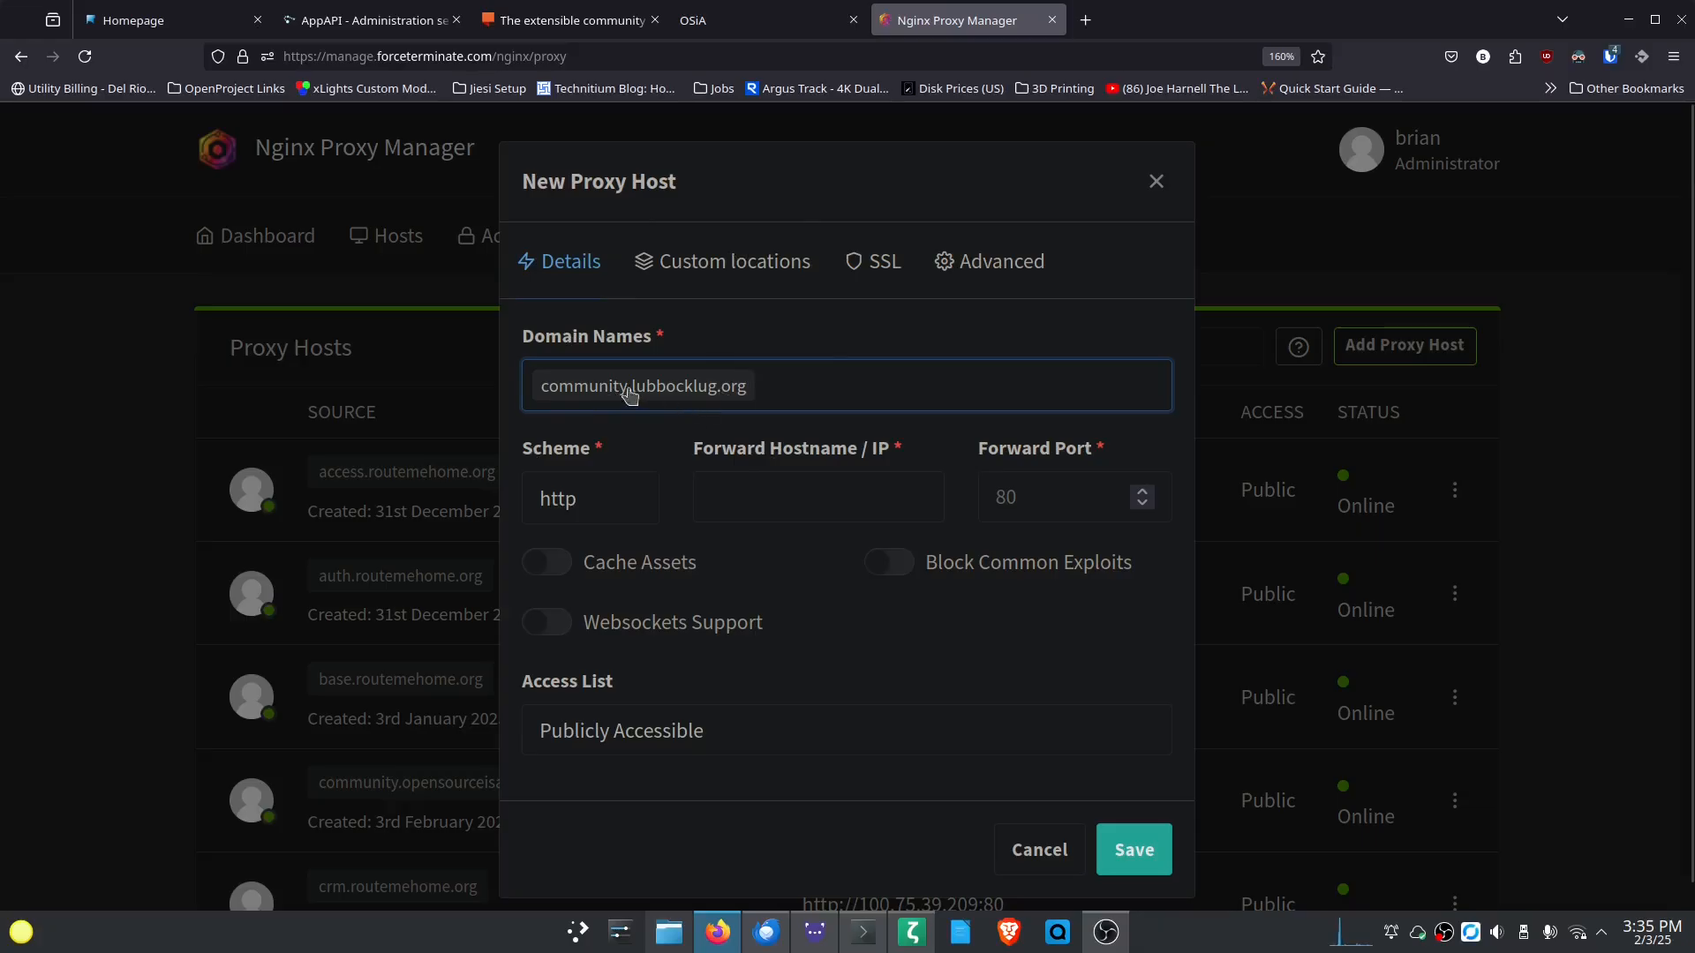
{"action": "left_click", "coordinate": [768, 502]}
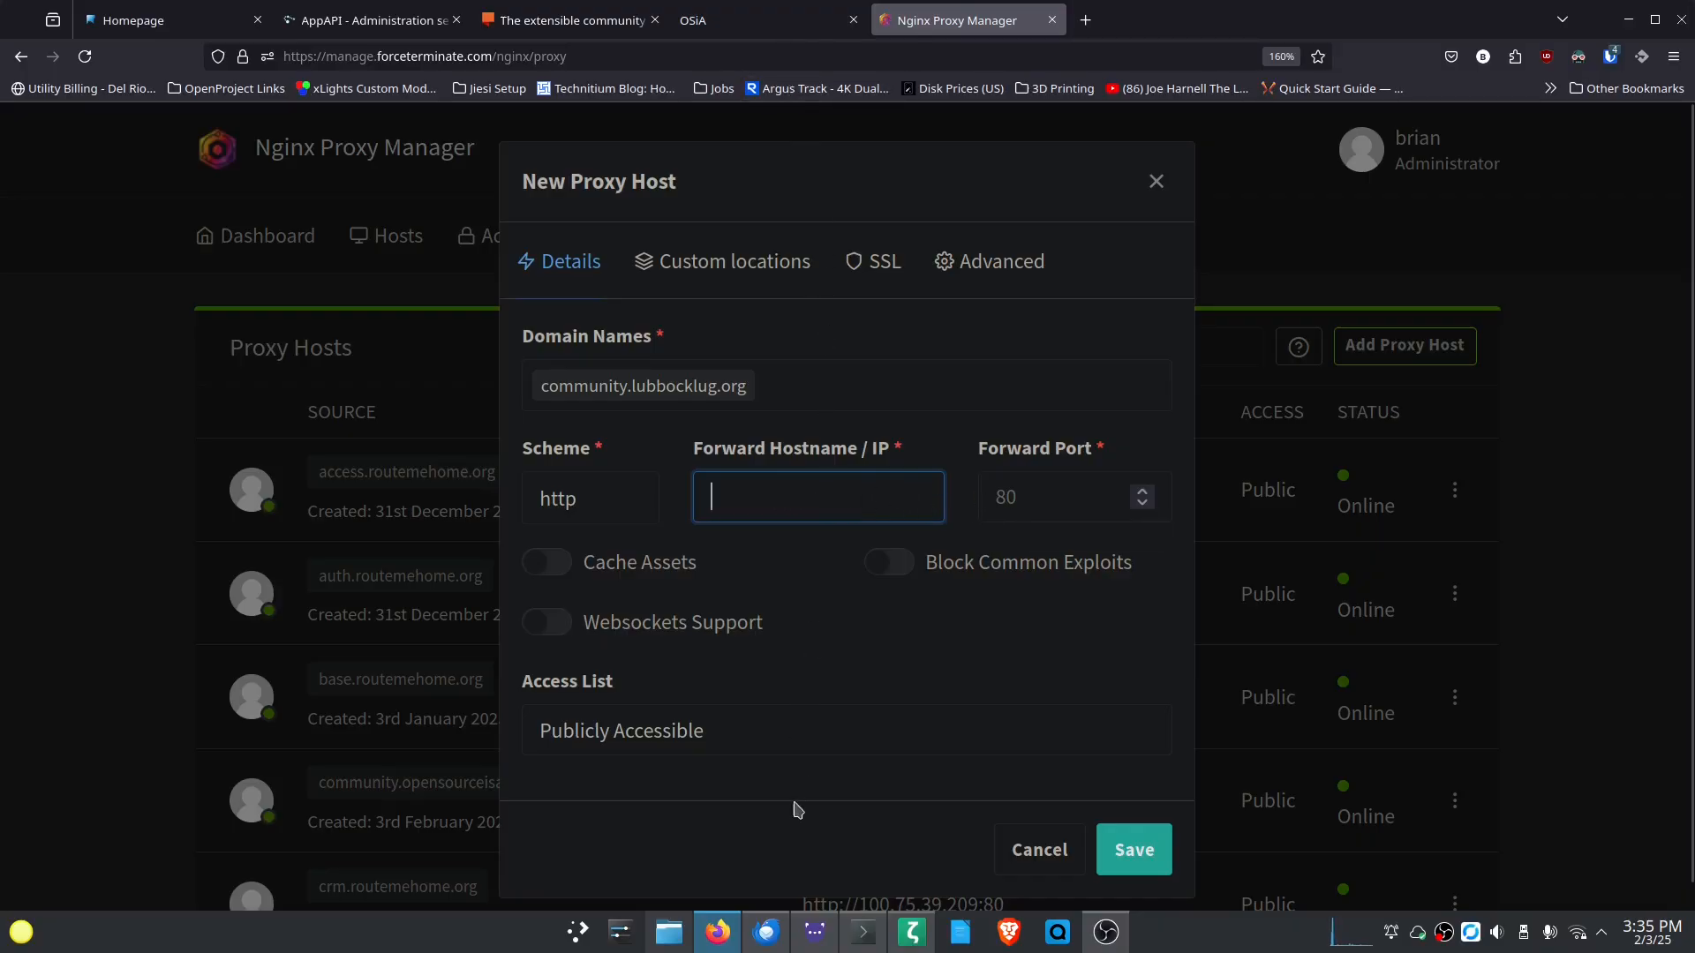
{"action": "left_click", "coordinate": [863, 932]}
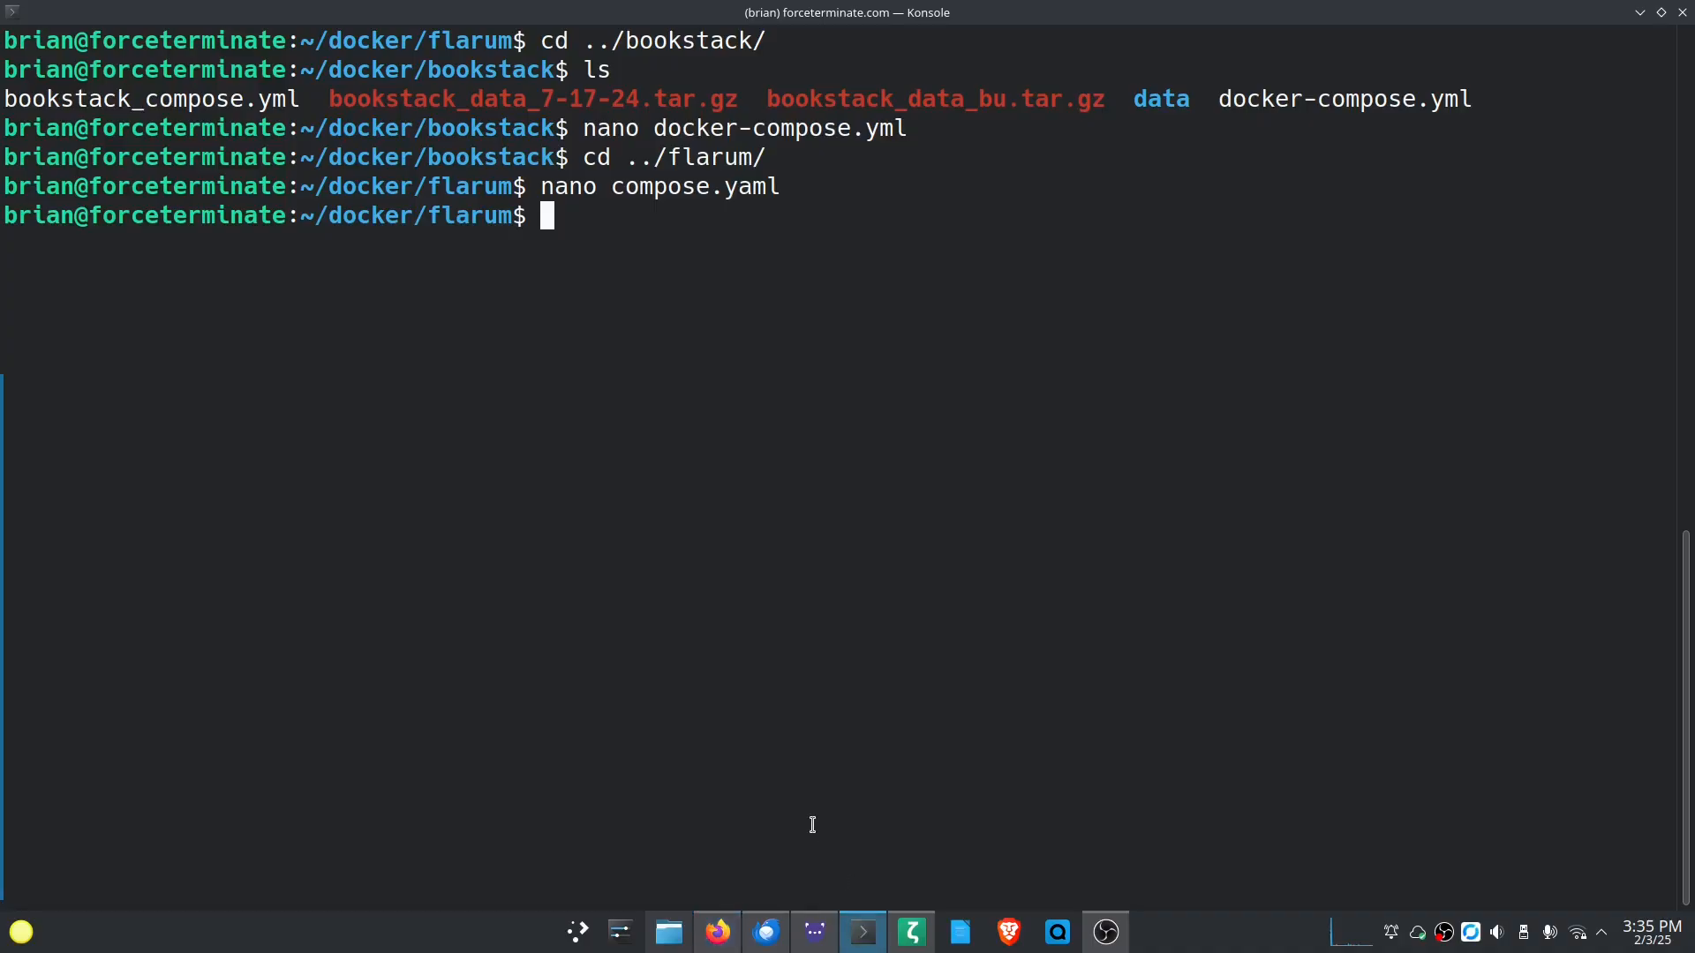
Reopen compose.yaml in nano and reach the 80:80 port mapping, restoring it after a stray edit.
{"action": "key", "text": "Up"}
{"action": "key", "text": "Return"}
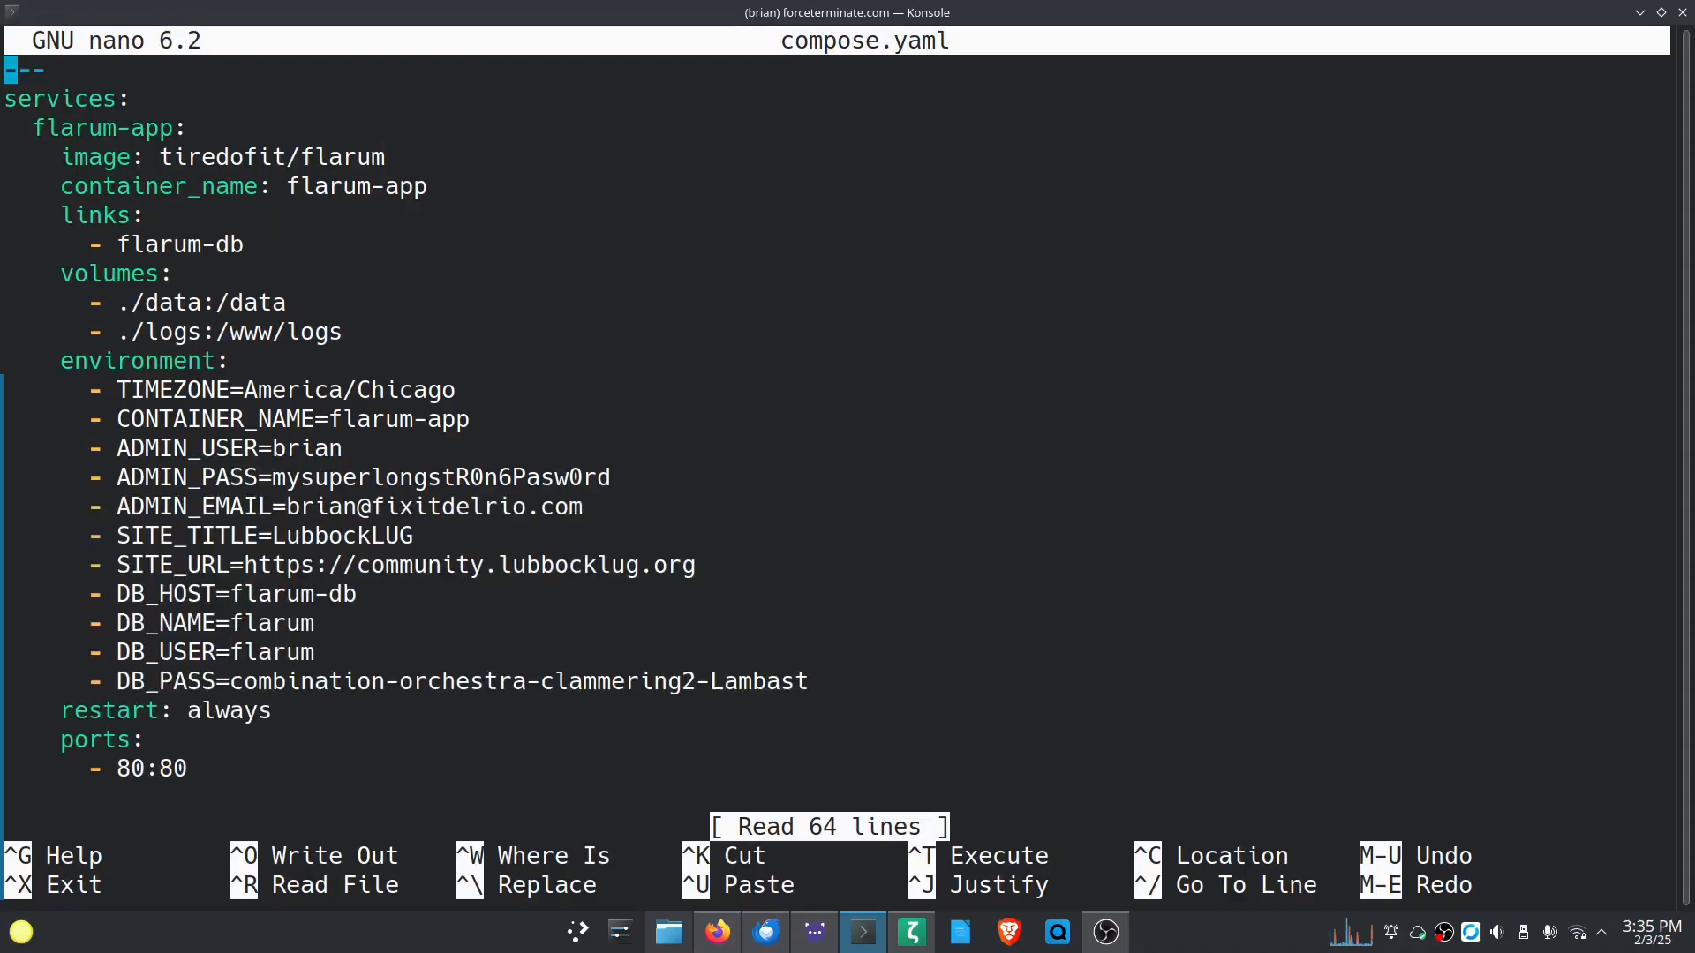
{"action": "key", "text": "Down"}
{"action": "key", "text": "Down"}
{"action": "key", "text": "Down"}
{"action": "key", "text": "Down"}
{"action": "key", "text": "Down"}
{"action": "key", "text": "Down"}
{"action": "key", "text": "Down"}
{"action": "key", "text": "Down"}
{"action": "key", "text": "Down"}
{"action": "key", "text": "Down"}
{"action": "key", "text": "Down"}
{"action": "key", "text": "Down"}
{"action": "key", "text": "Down"}
{"action": "key", "text": "Down"}
{"action": "key", "text": "Down"}
{"action": "key", "text": "Down"}
{"action": "key", "text": "Down"}
{"action": "key", "text": "Down"}
{"action": "key", "text": "Down"}
{"action": "key", "text": "Down"}
{"action": "key", "text": "Down"}
{"action": "key", "text": "Down"}
{"action": "key", "text": "Down"}
{"action": "key", "text": "Down"}
{"action": "key", "text": "Right"}
{"action": "key", "text": "Right"}
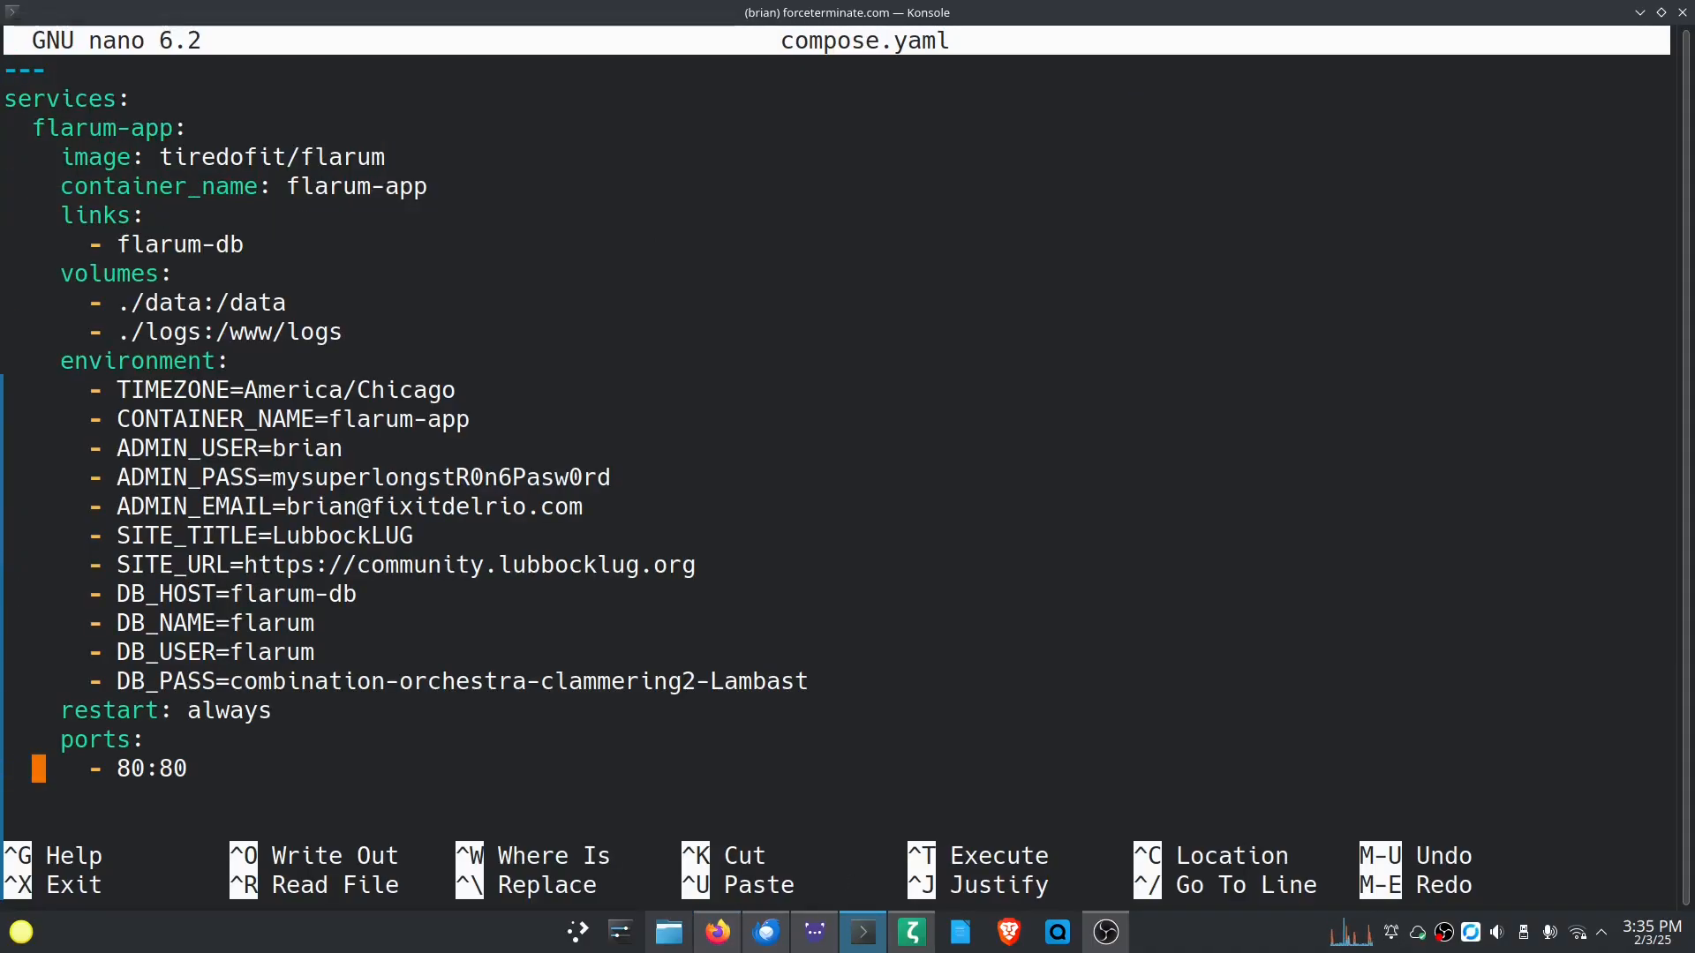
{"action": "key", "text": "Right"}
{"action": "key", "text": "Right"}
{"action": "key", "text": "Right"}
{"action": "key", "text": "Right"}
{"action": "key", "text": "Right"}
{"action": "key", "text": "Right"}
{"action": "key", "text": "Right"}
{"action": "key", "text": "Right"}
{"action": "key", "text": "Right"}
{"action": "key", "text": "Right"}
{"action": "key", "text": "Right"}
{"action": "key", "text": "BackSpace"}
{"action": "key", "text": "BackSpace"}
{"action": "key", "text": "BackSpace"}
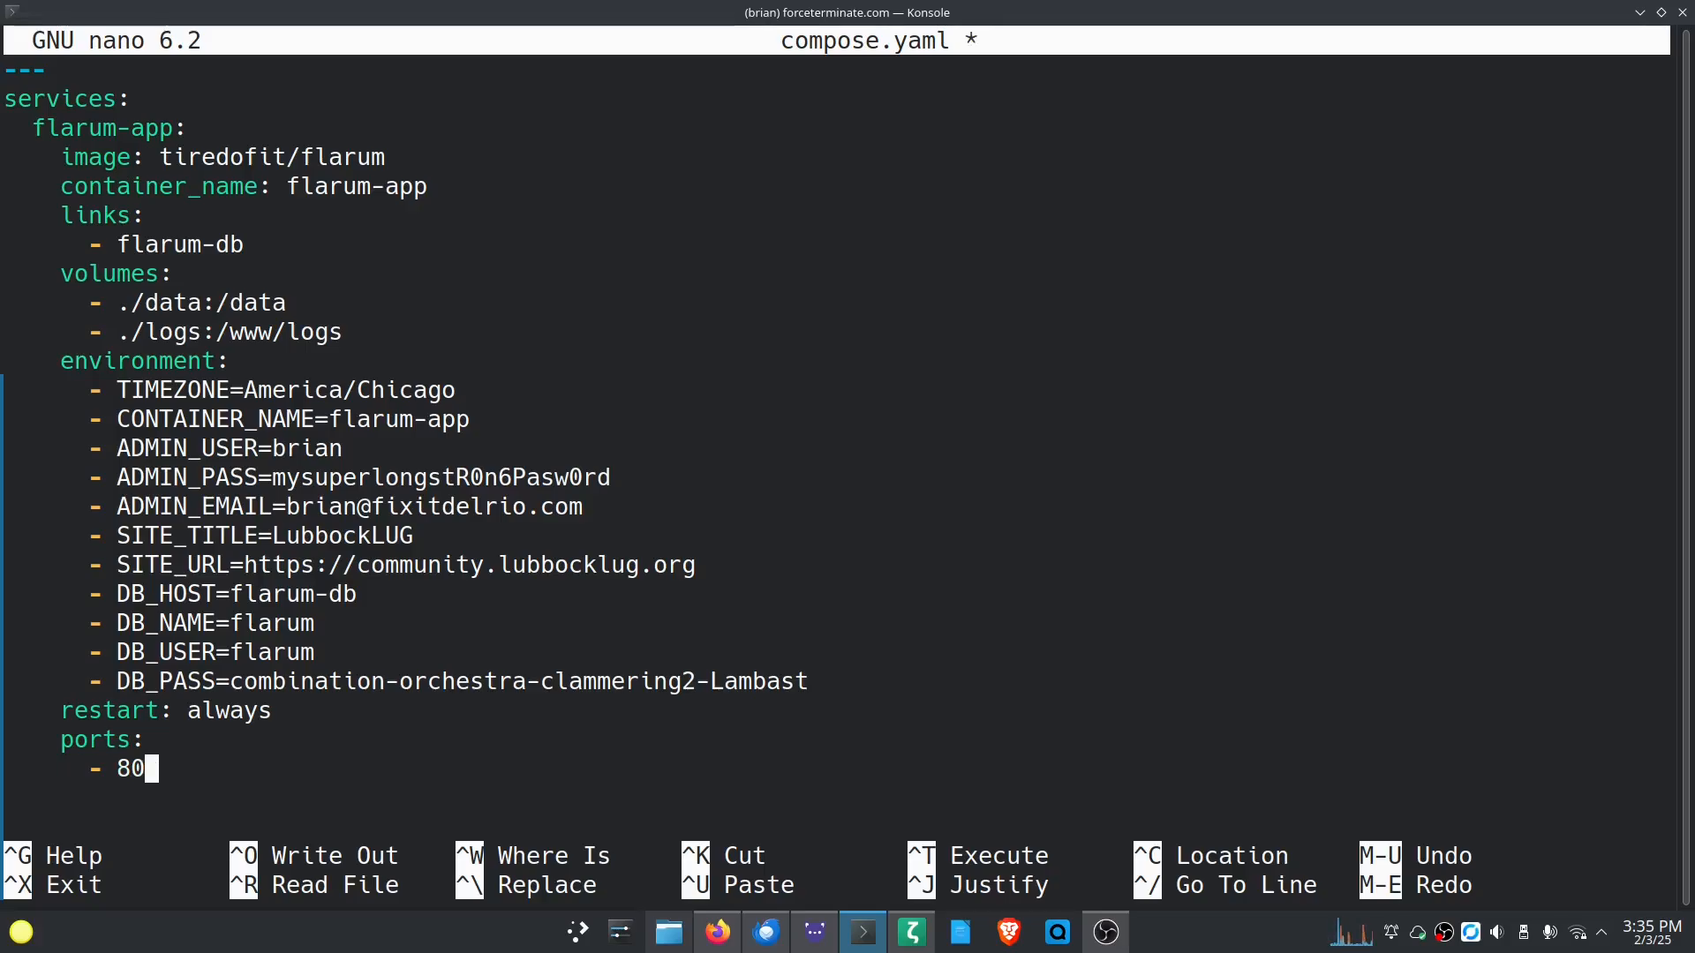
{"action": "type", "text": ":"}
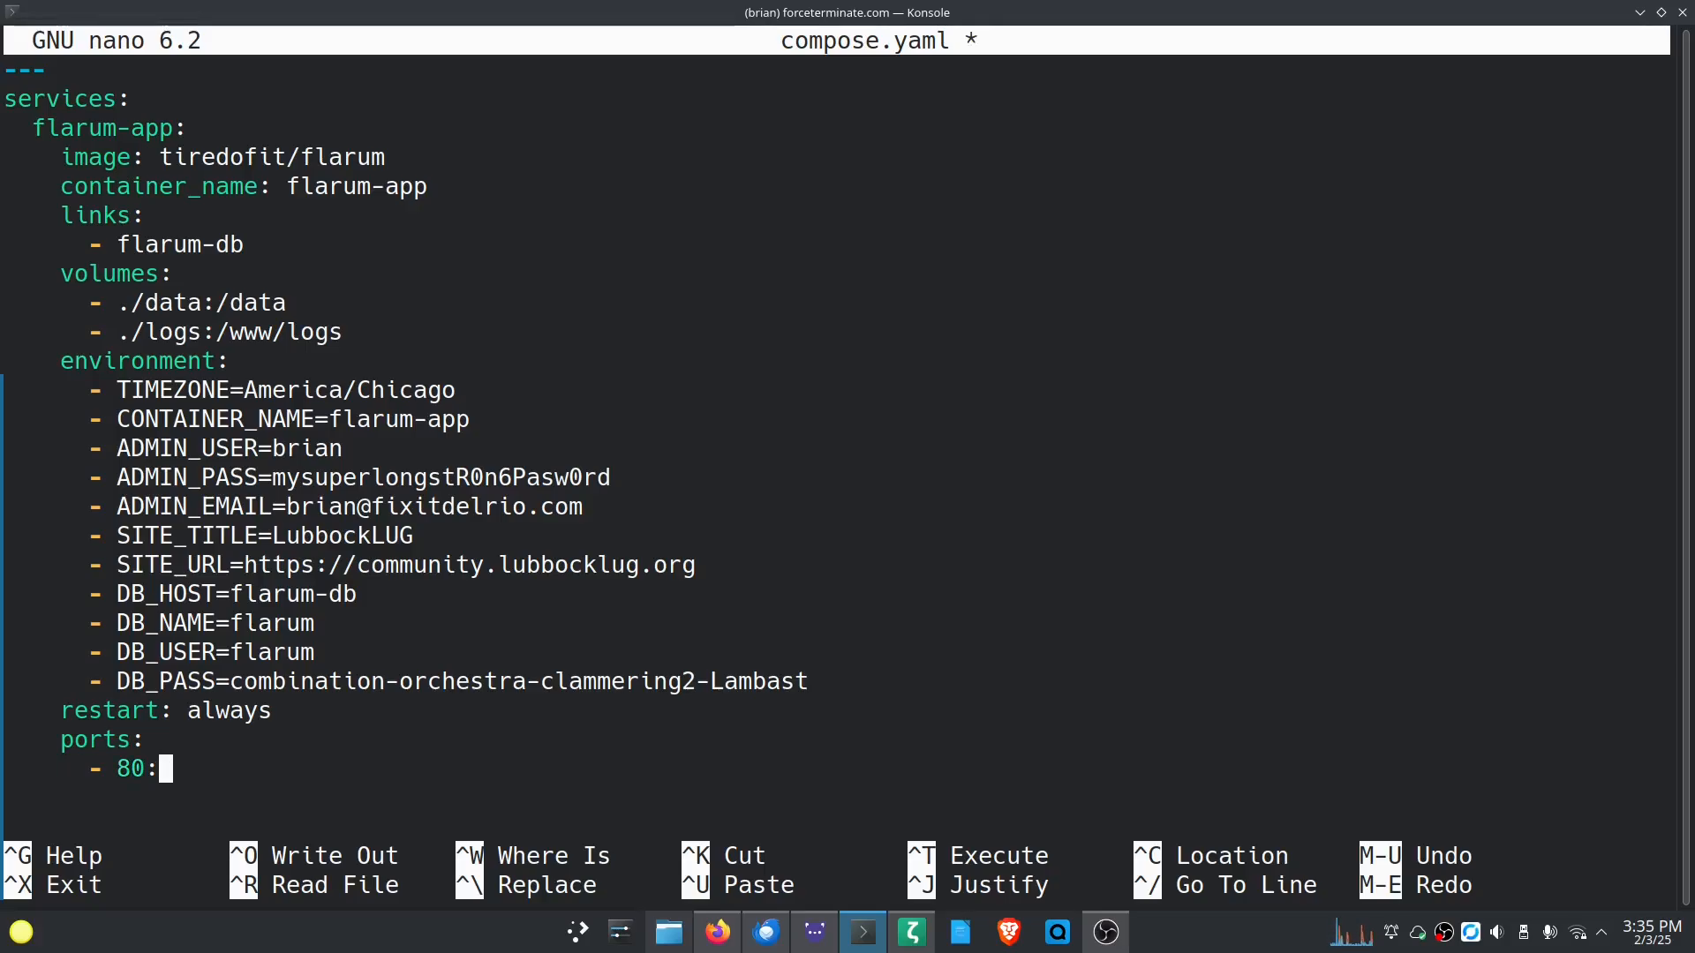
{"action": "type", "text": "80"}
{"action": "key", "text": "Left"}
Comment out the ports: line and its - 80:80 mapping with #, then save compose.yaml.
{"action": "key", "text": "Up"}
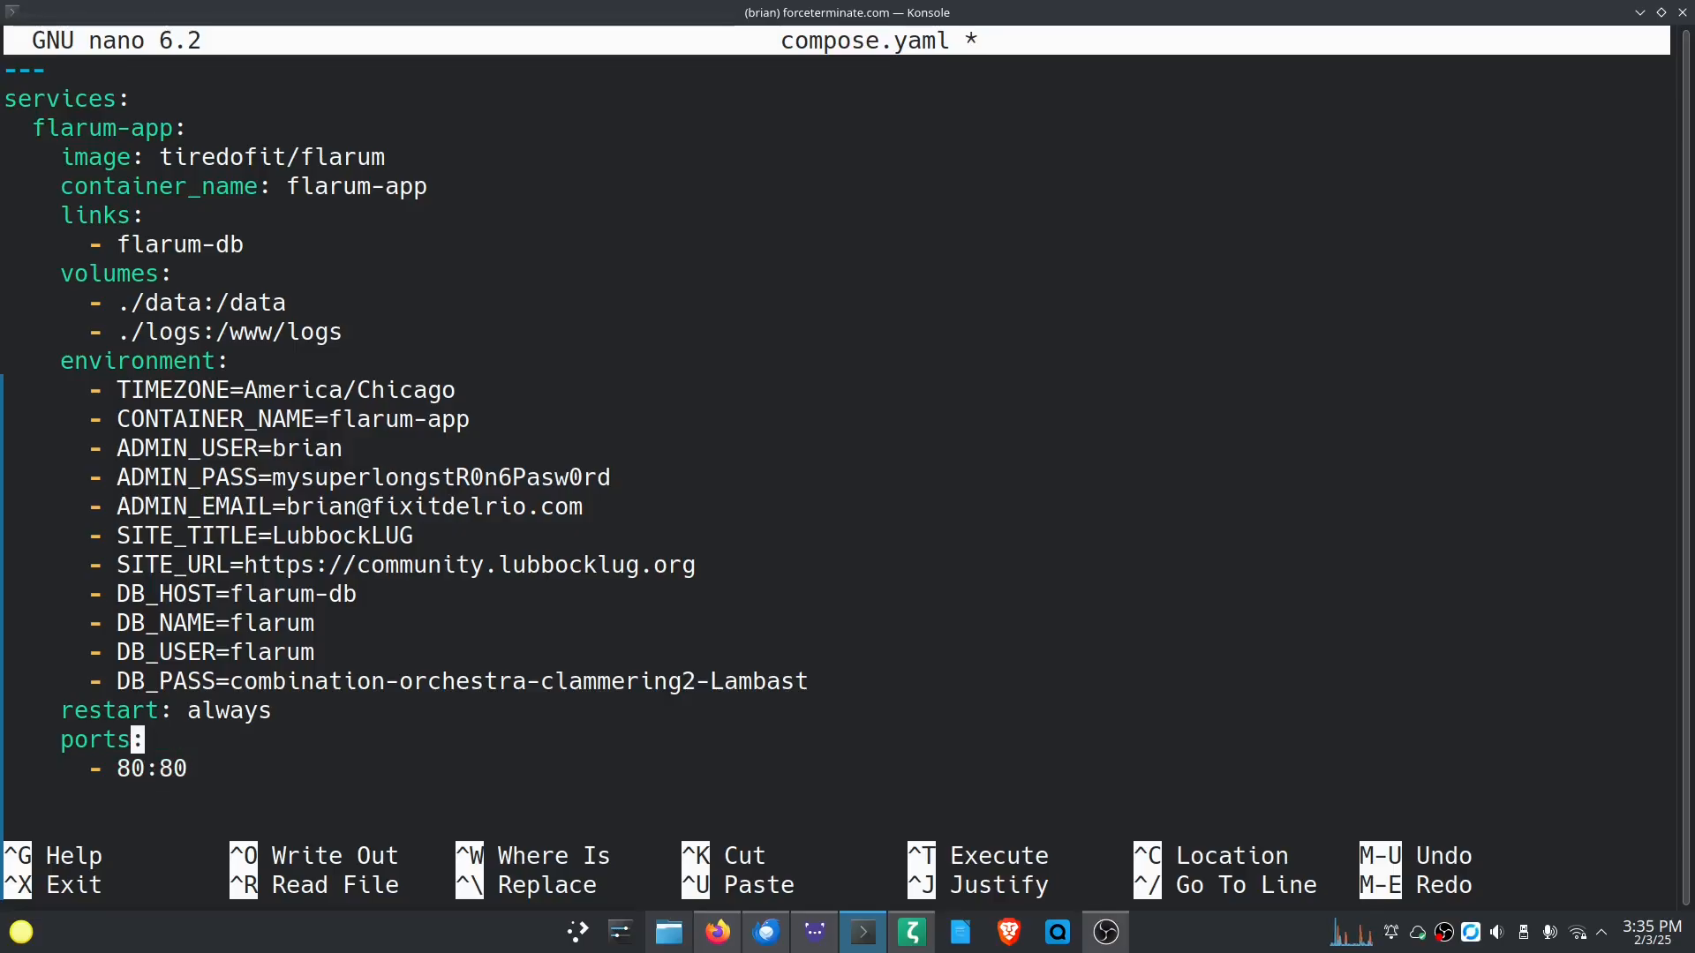
{"action": "key", "text": "Left"}
{"action": "key", "text": "Left"}
{"action": "key", "text": "Left"}
{"action": "key", "text": "Left"}
{"action": "key", "text": "Left"}
{"action": "type", "text": "#"}
{"action": "key", "text": "Down"}
{"action": "key", "text": "Left"}
{"action": "type", "text": "#"}
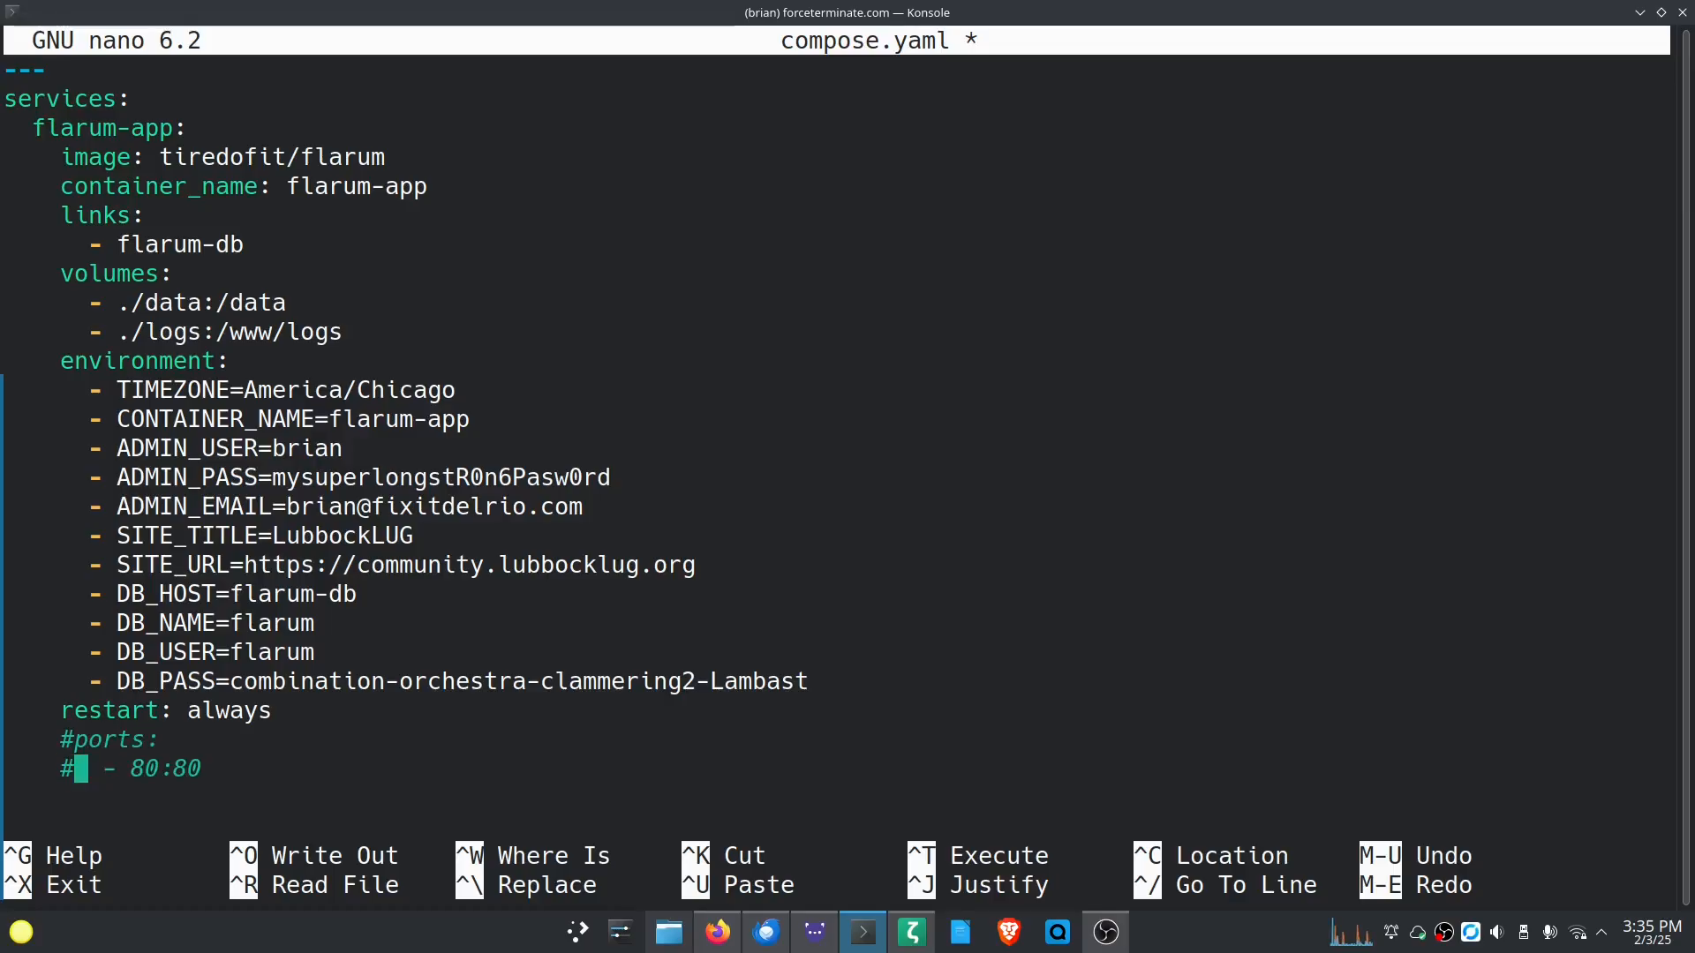
{"action": "key", "text": "ctrl+o"}
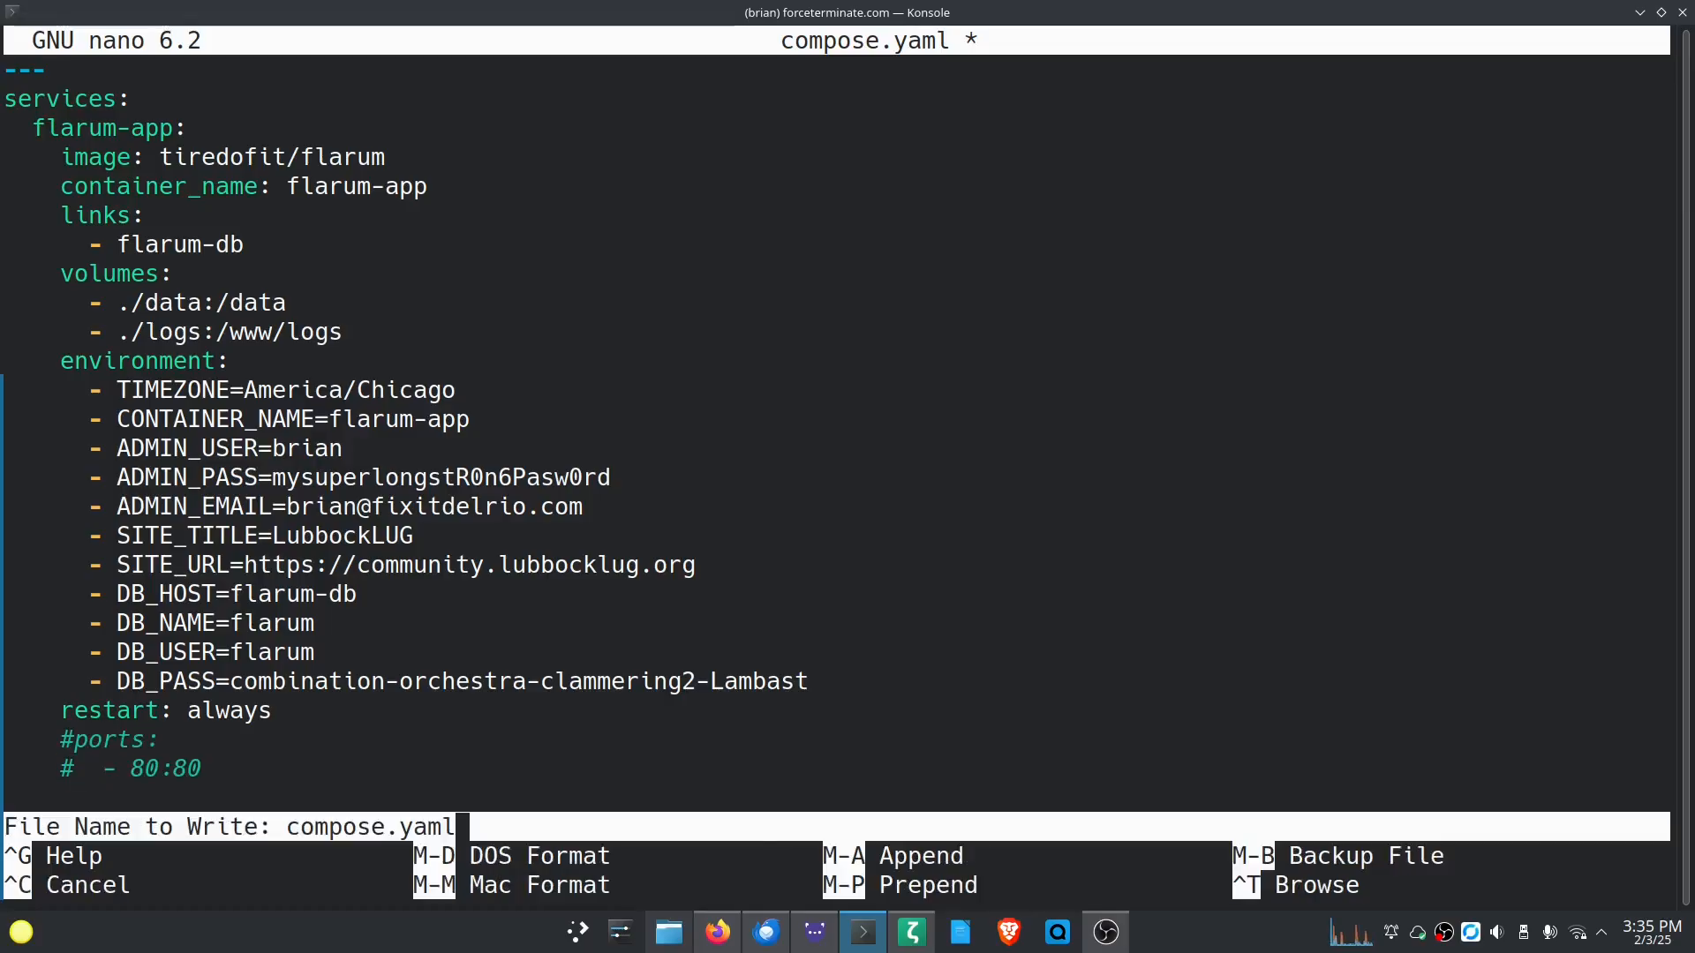
{"action": "key", "text": "Return"}
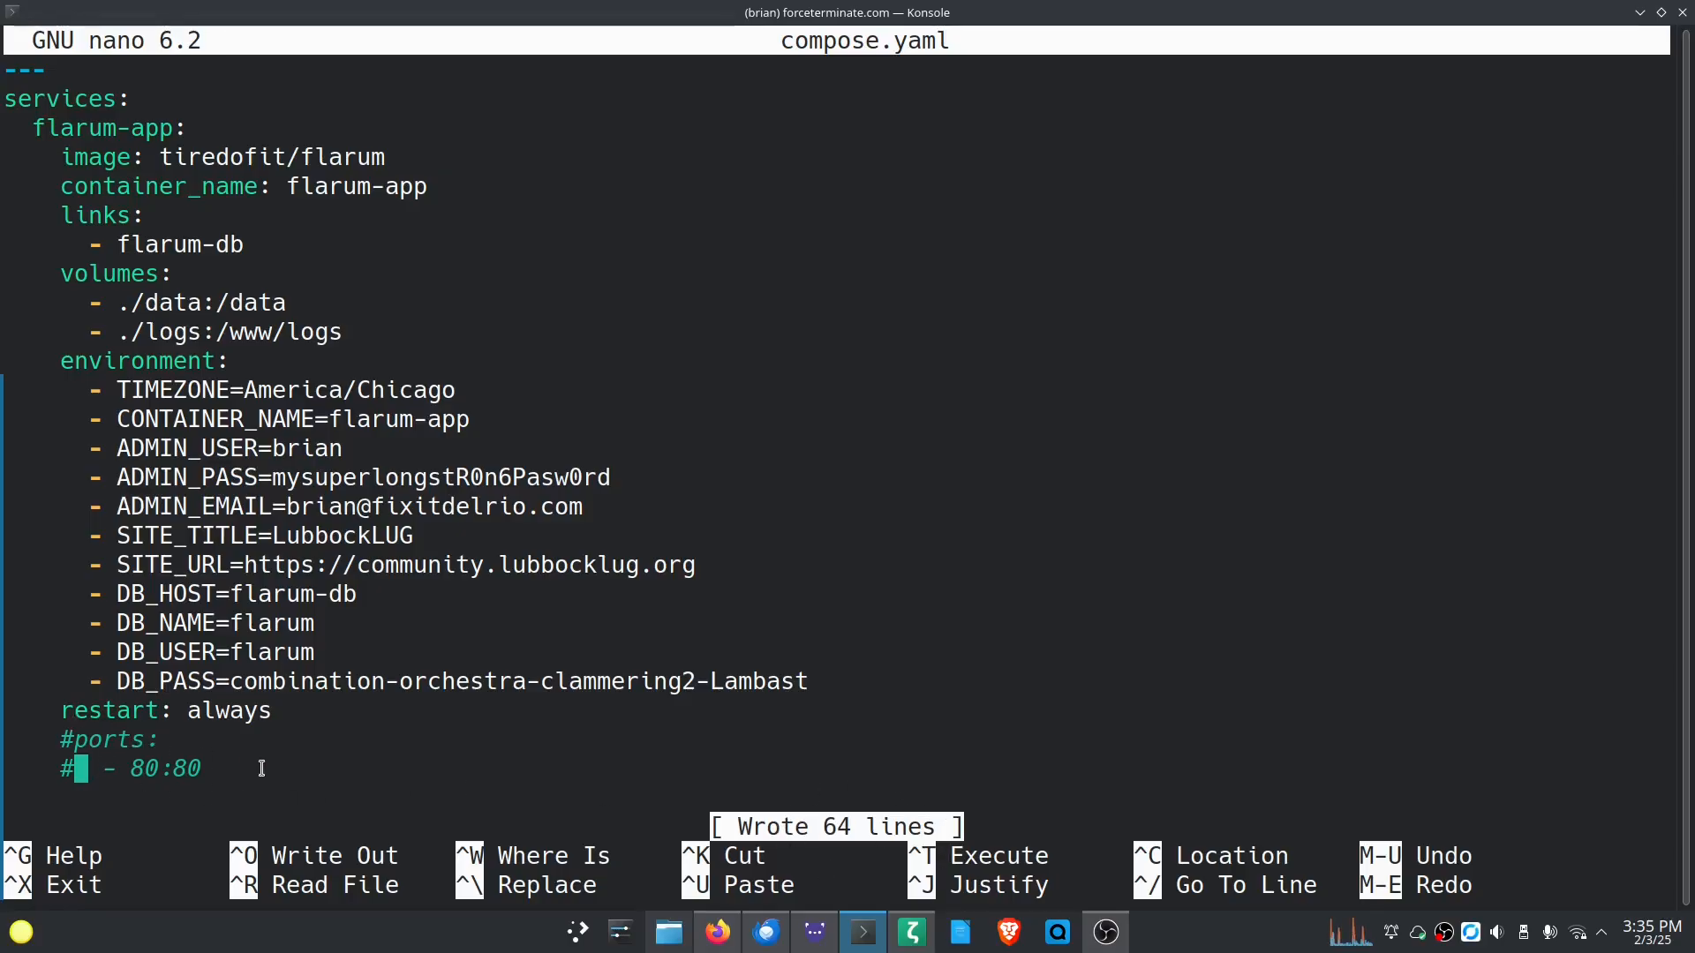
Compare the proxy host form in Firefox with the editor, ending back in nano.
{"action": "left_click", "coordinate": [717, 932]}
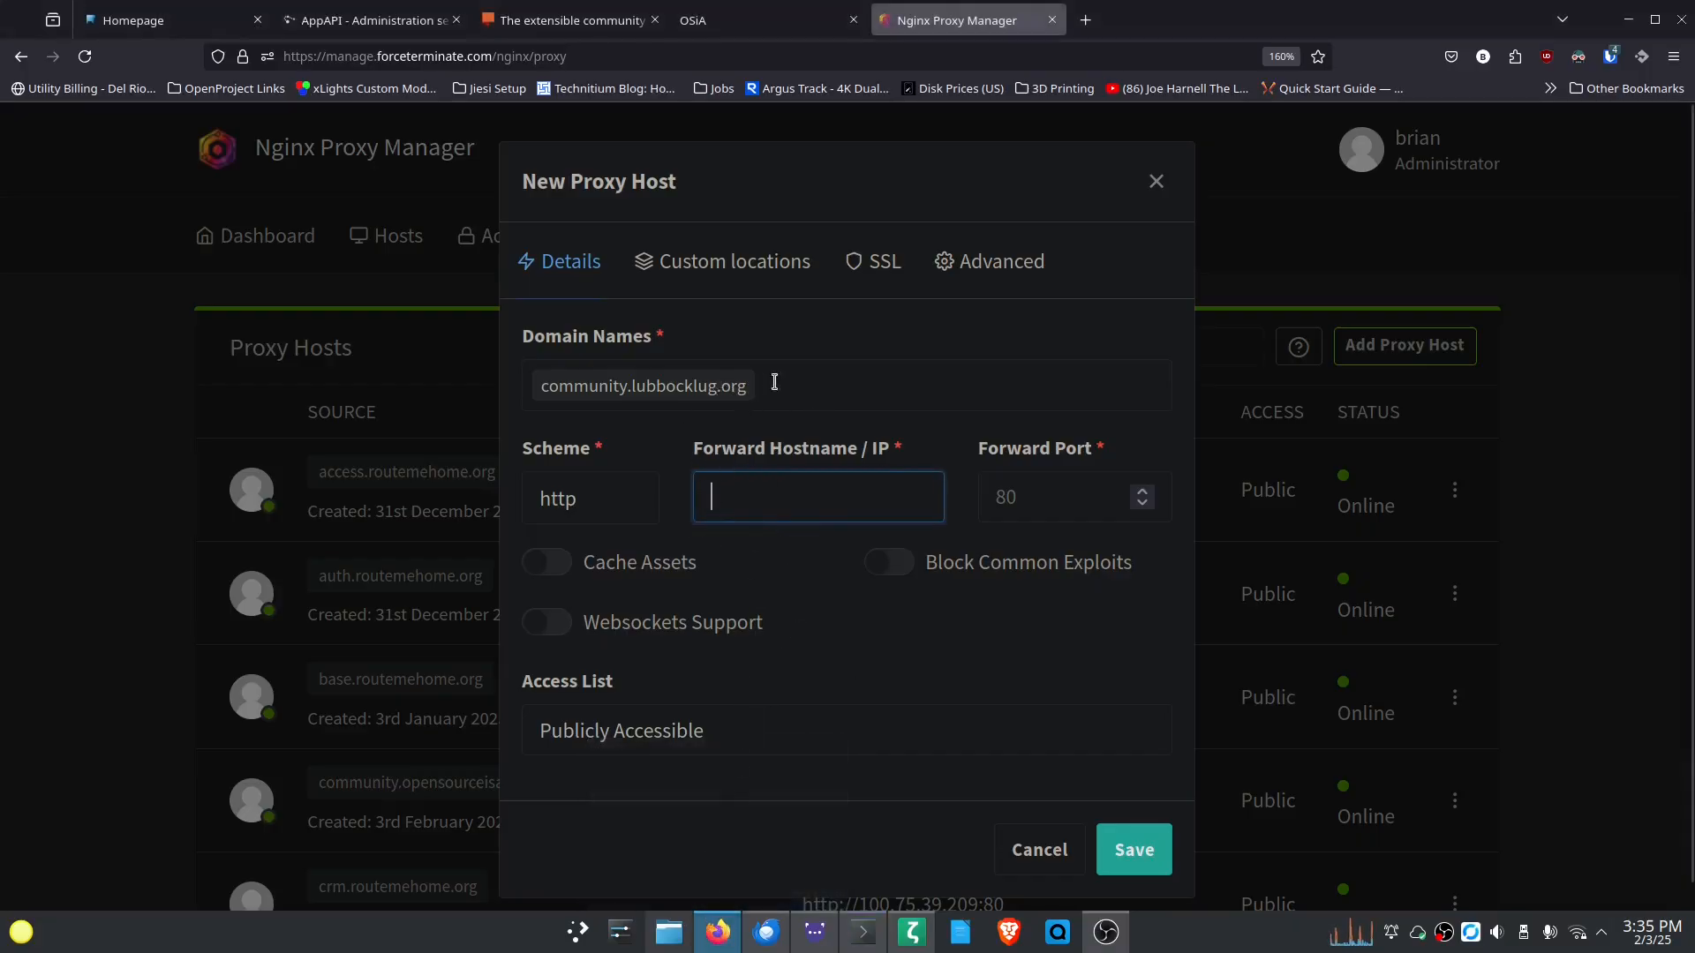
{"action": "left_click", "coordinate": [863, 932]}
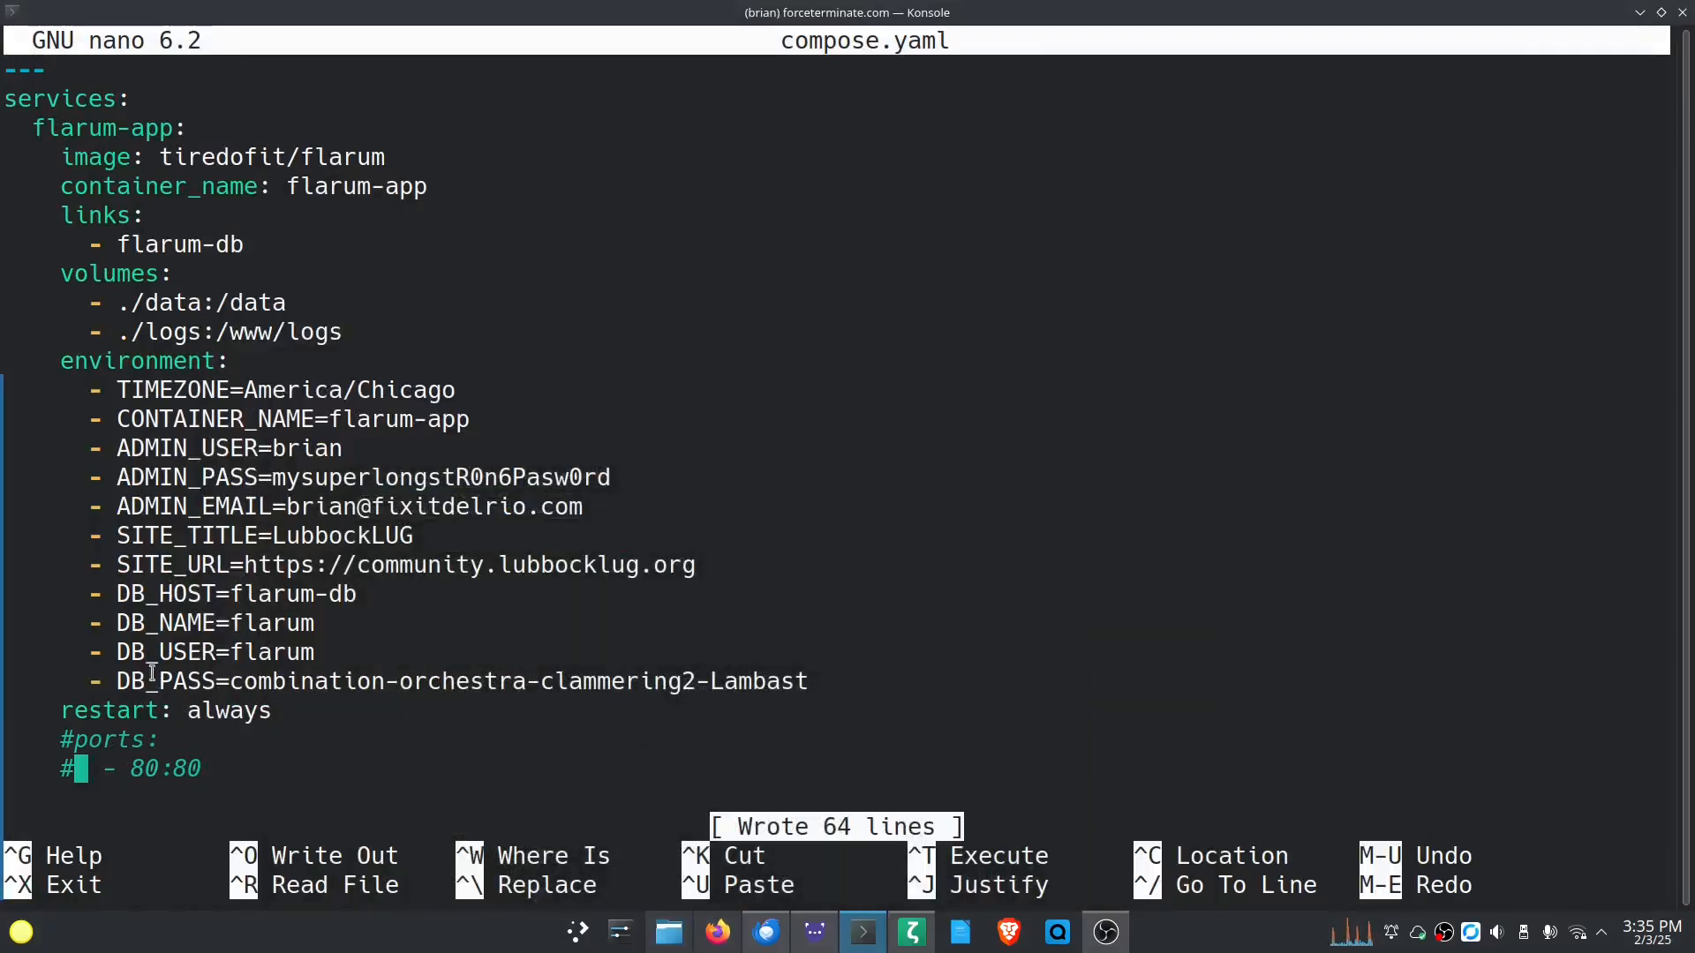
{"action": "left_click", "coordinate": [719, 942]}
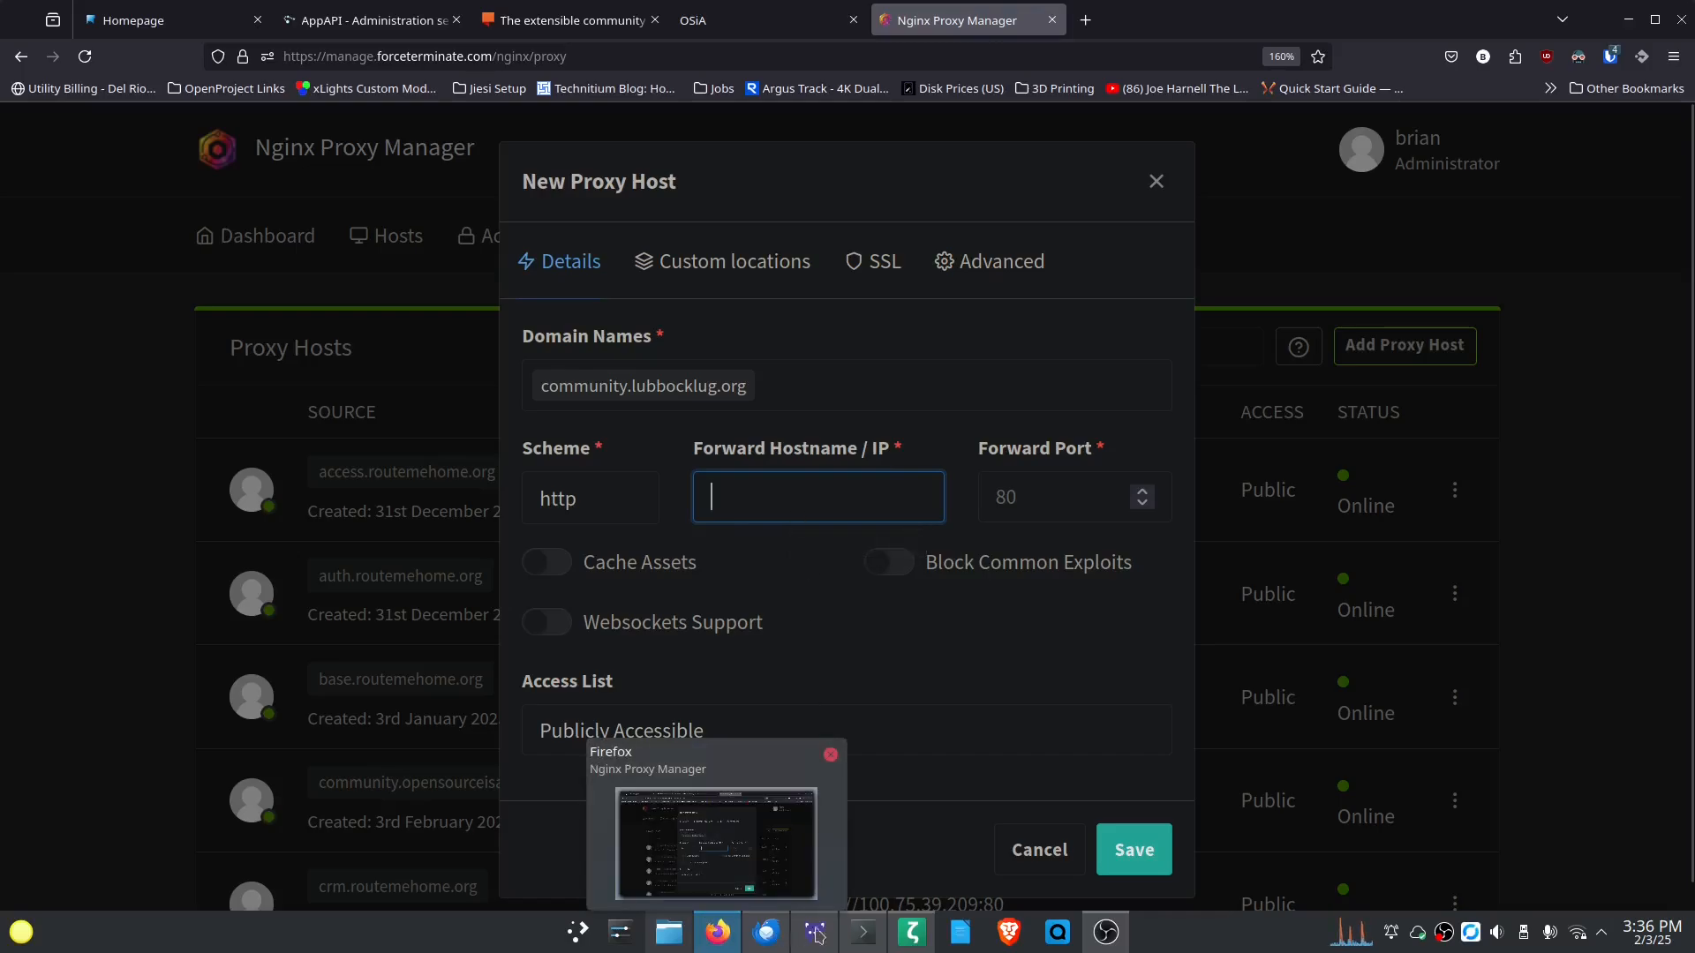
{"action": "left_click", "coordinate": [863, 932]}
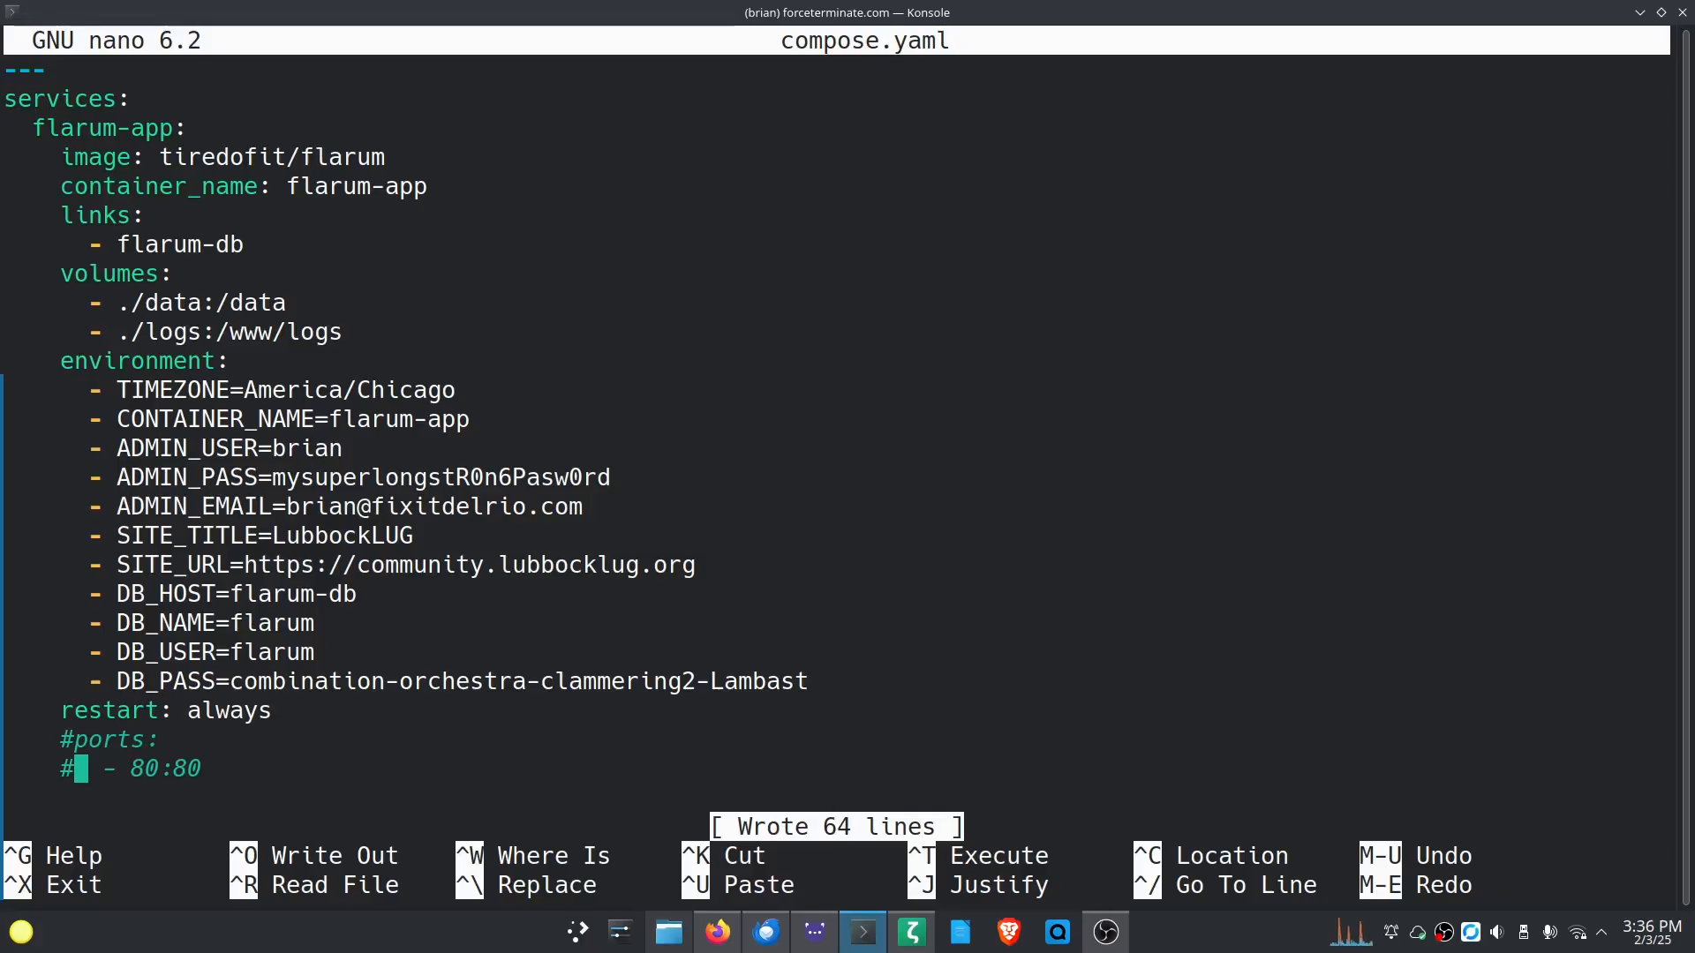
Exit nano and run docker compose up -d && docker compose logs -f, fixing the composse typo.
{"action": "key", "text": "ctrl+x"}
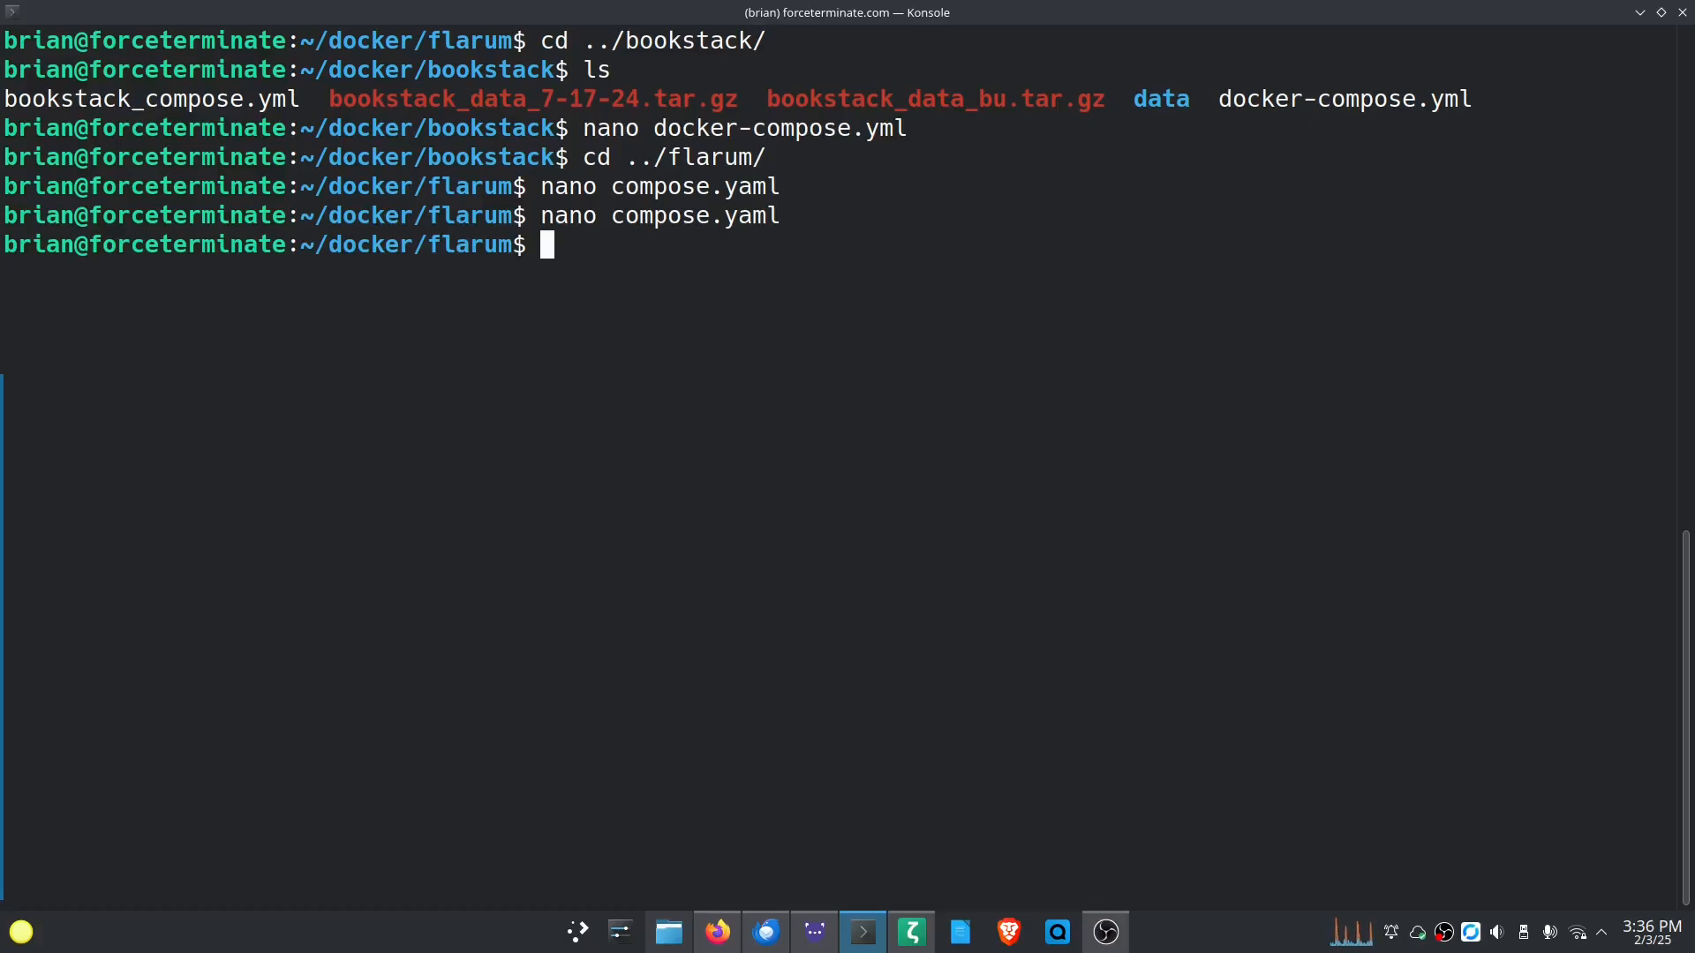
{"action": "type", "text": "docker comp"}
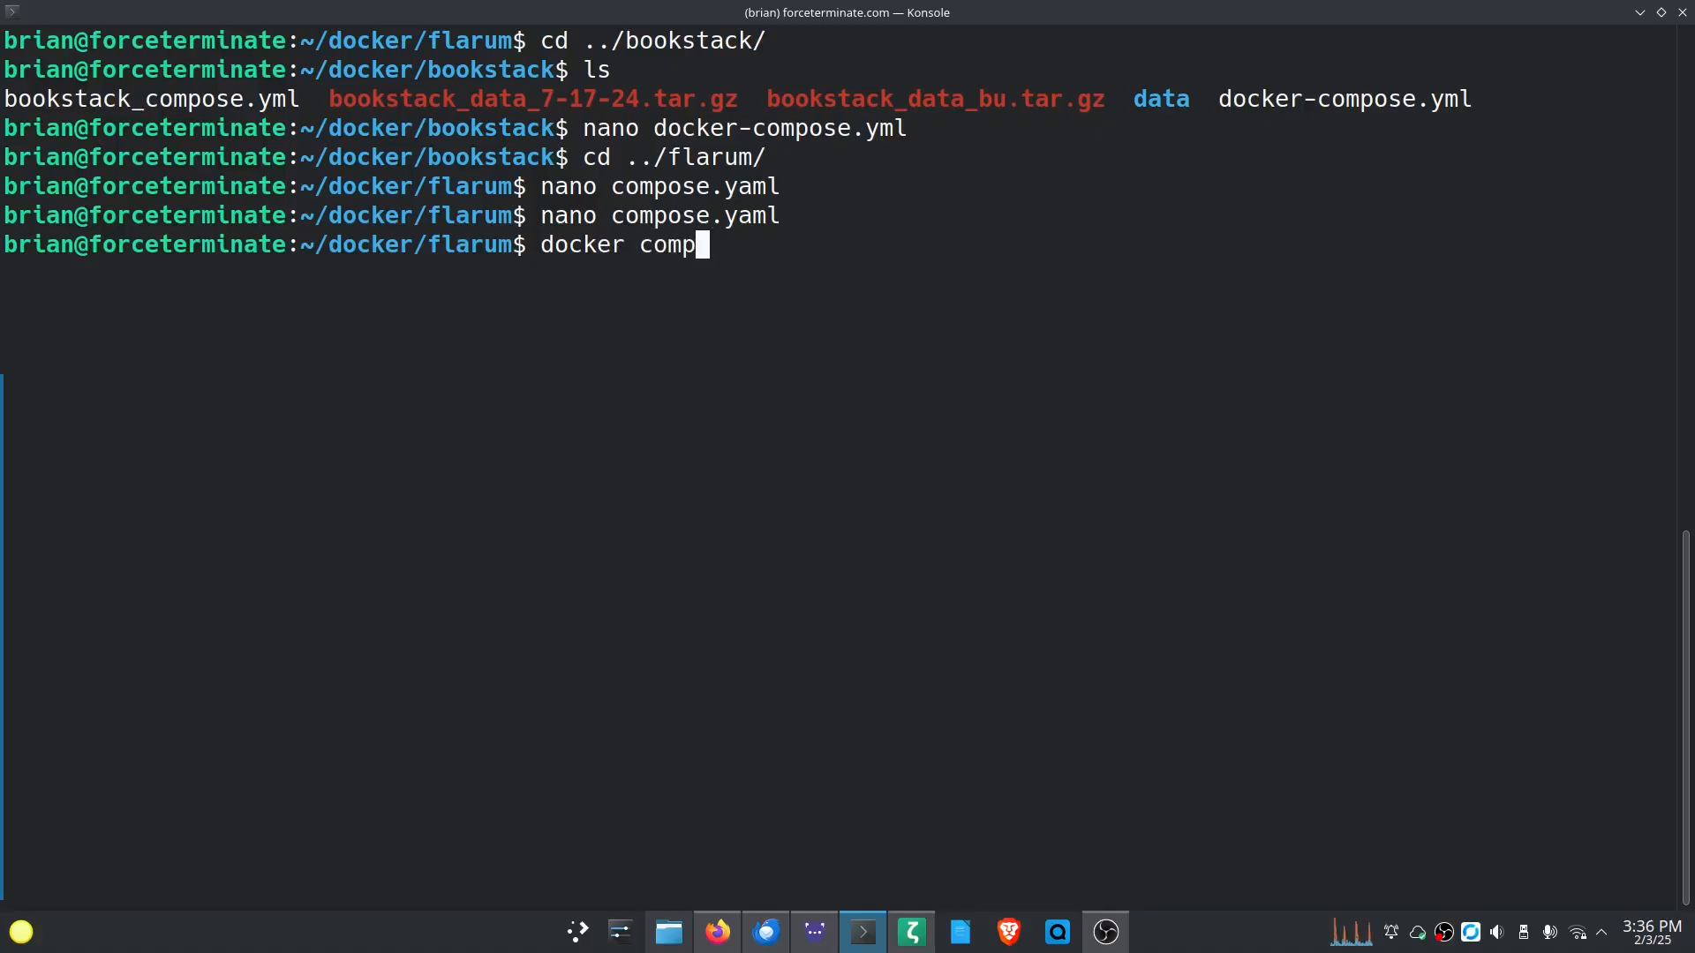
{"action": "type", "text": "ose up -d && "}
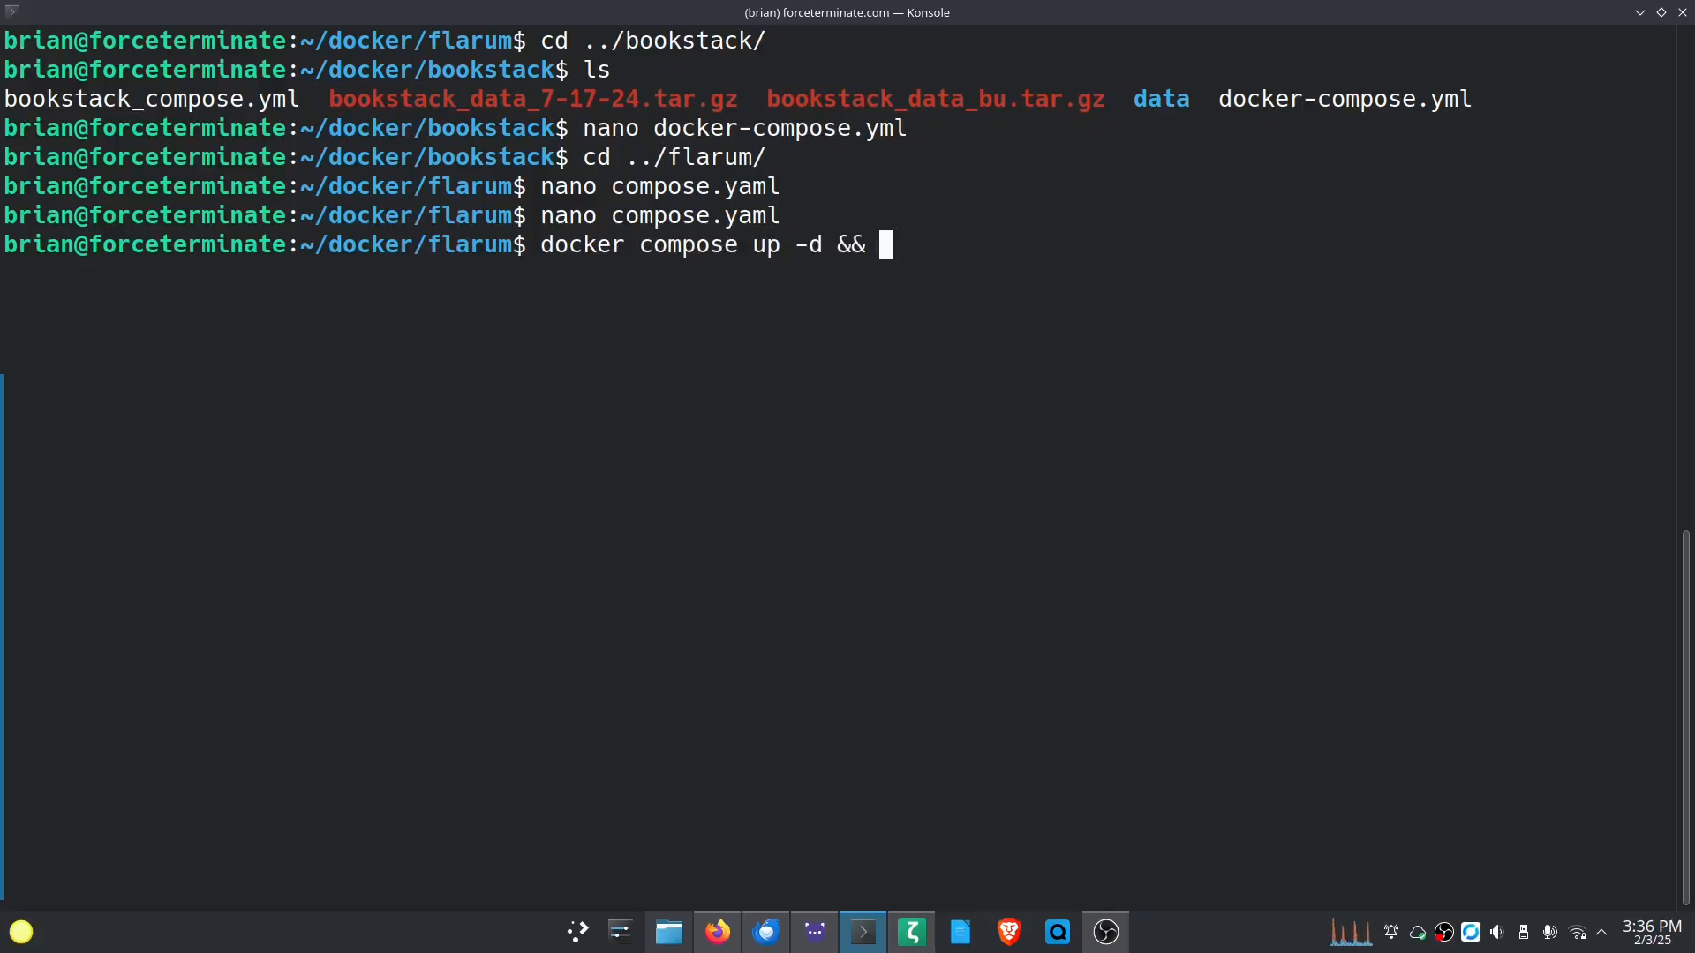
{"action": "type", "text": "docker compos"}
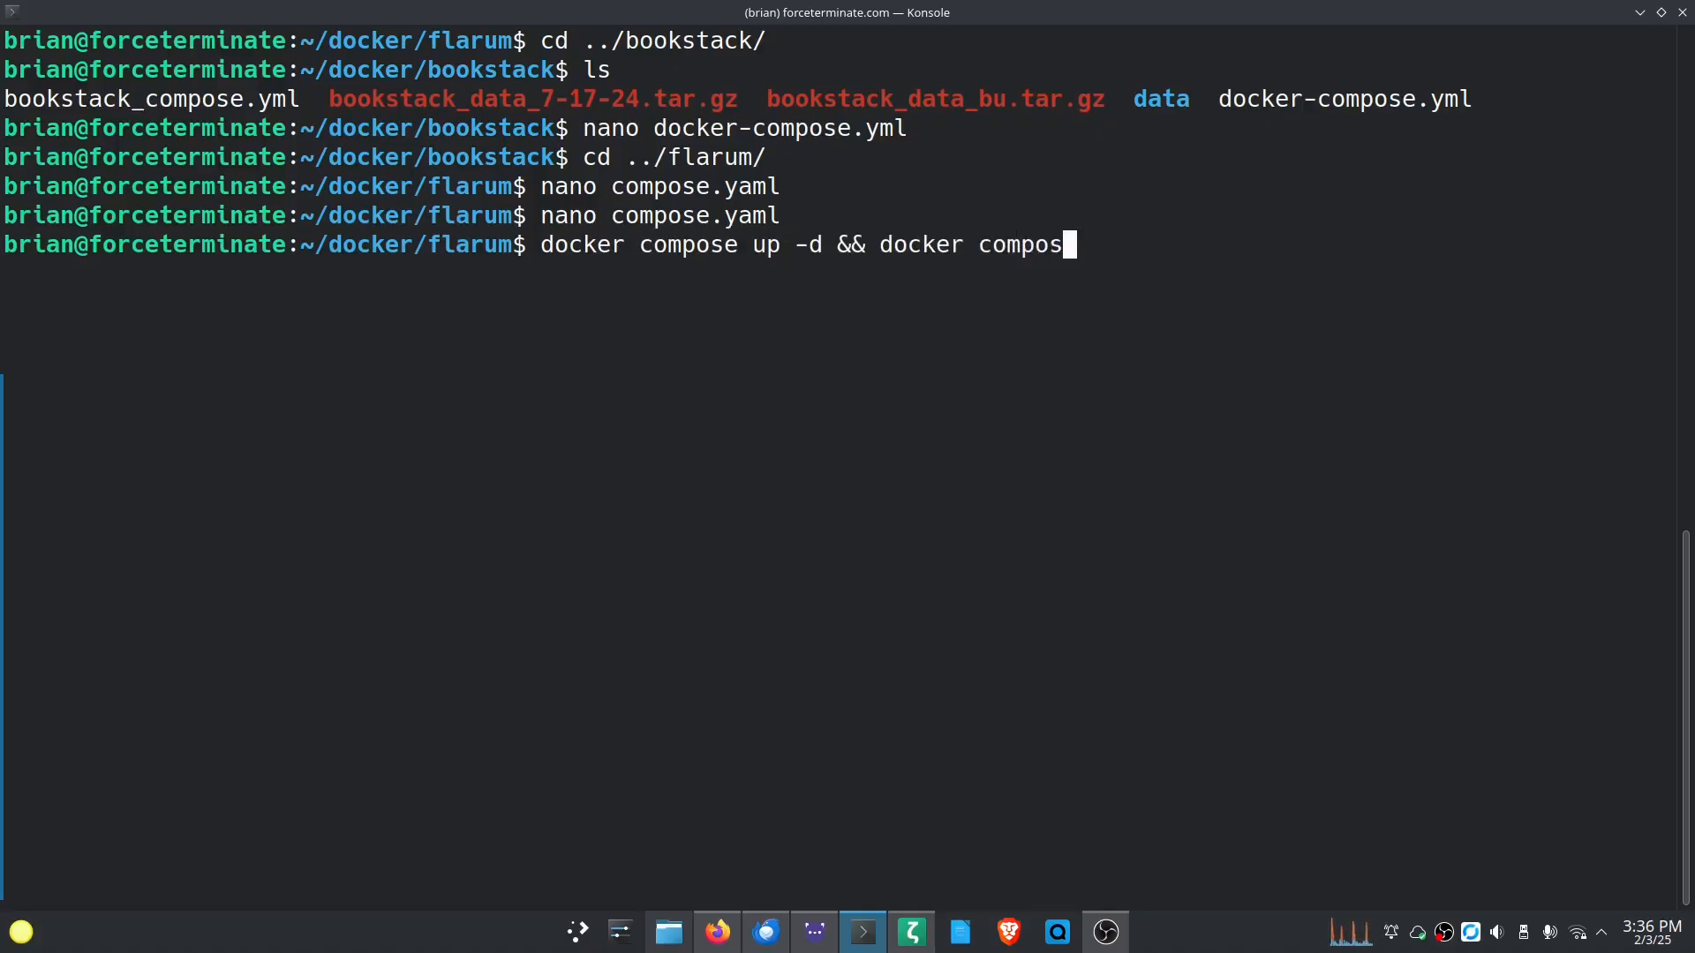
{"action": "type", "text": "se logs -f"}
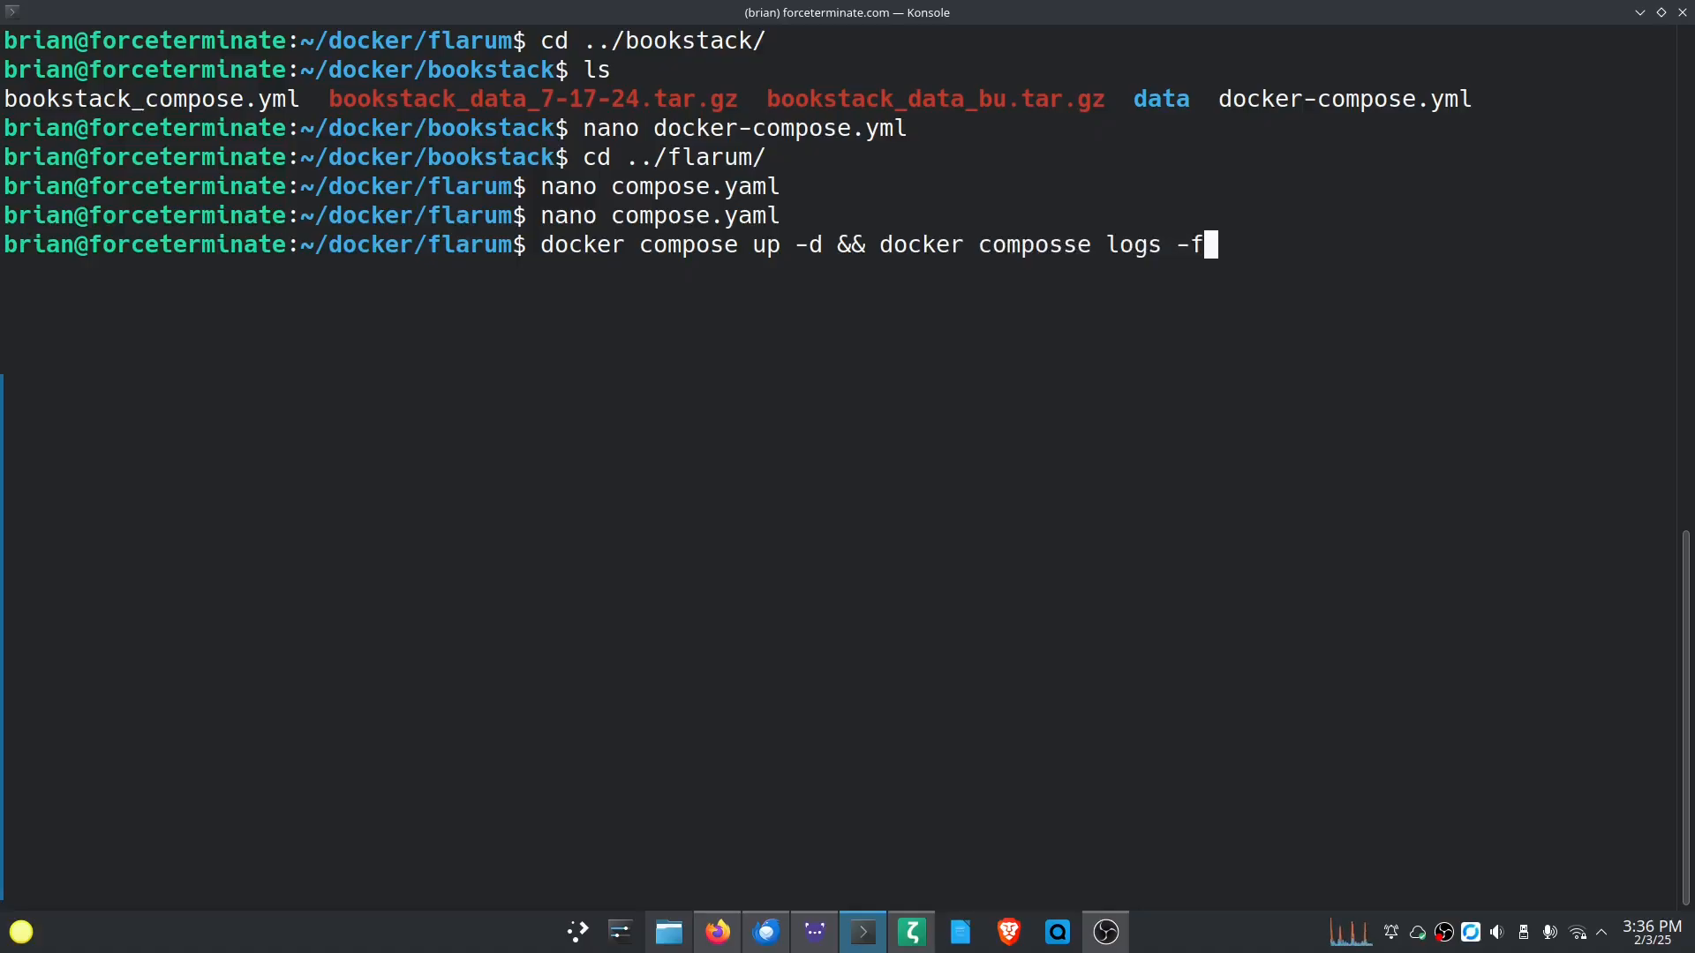
{"action": "key", "text": "Left"}
{"action": "key", "text": "Left"}
{"action": "key", "text": "Left"}
{"action": "key", "text": "Left"}
{"action": "key", "text": "Left"}
{"action": "key", "text": "Left"}
{"action": "key", "text": "Left"}
{"action": "key", "text": "Left"}
{"action": "key", "text": "Left"}
{"action": "key", "text": "Left"}
{"action": "key", "text": "BackSpace"}
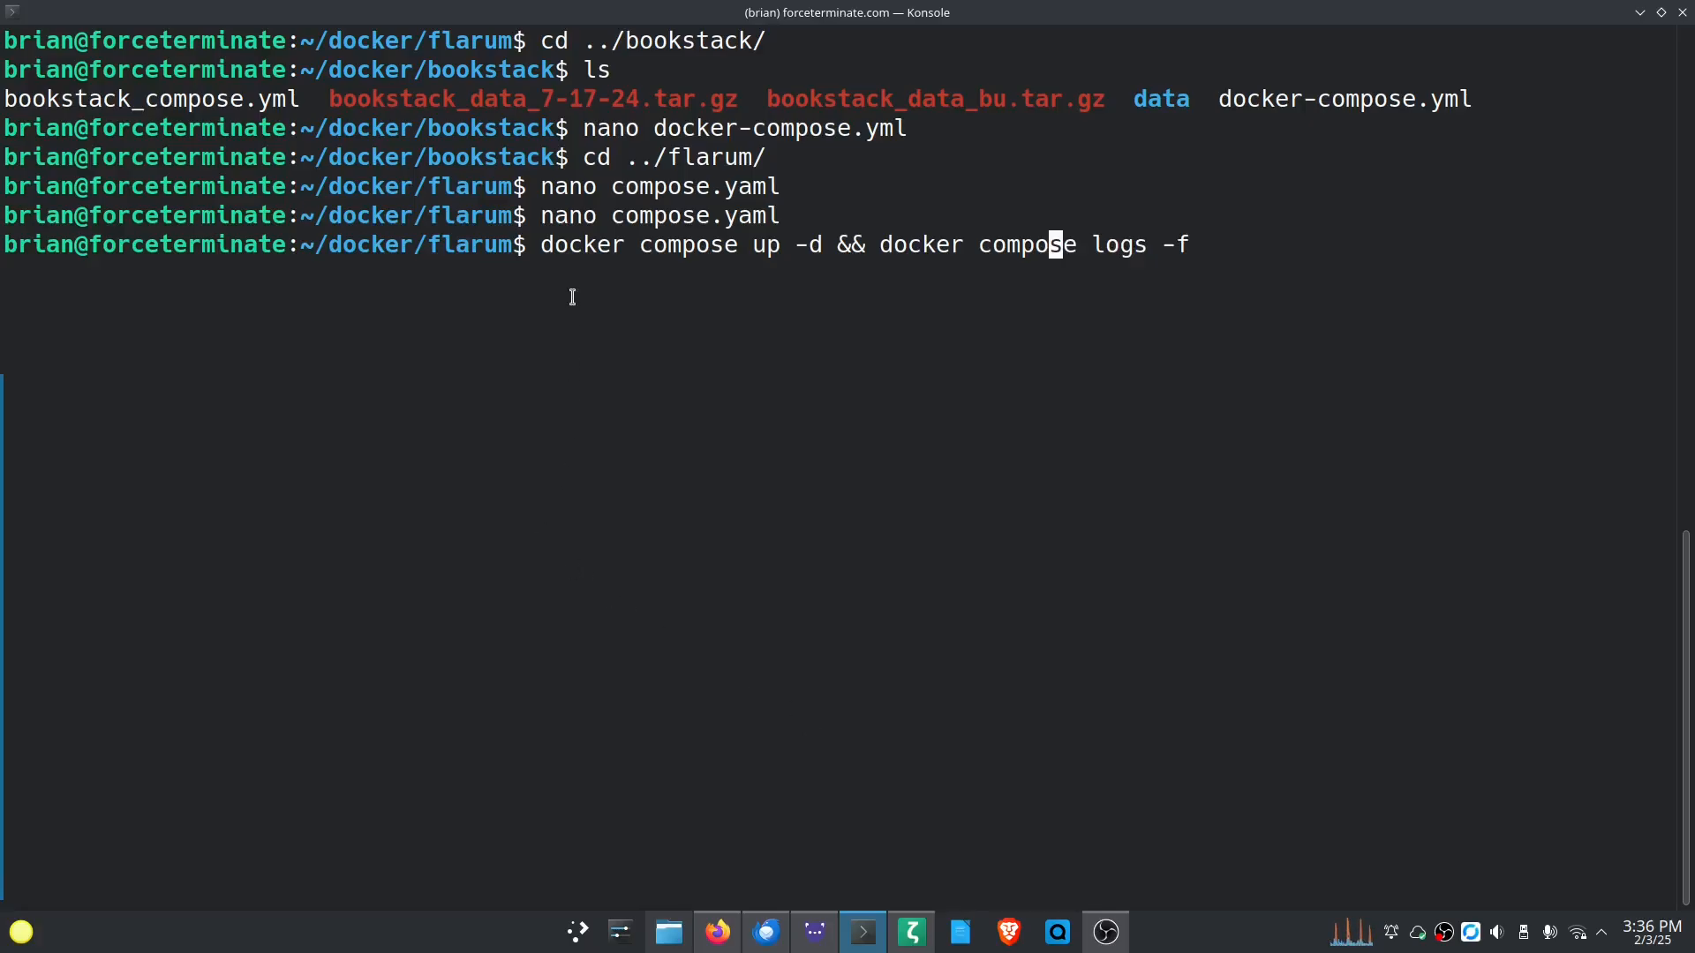
{"action": "left_click_drag", "start_coordinate": [545, 246], "coordinate": [823, 245]}
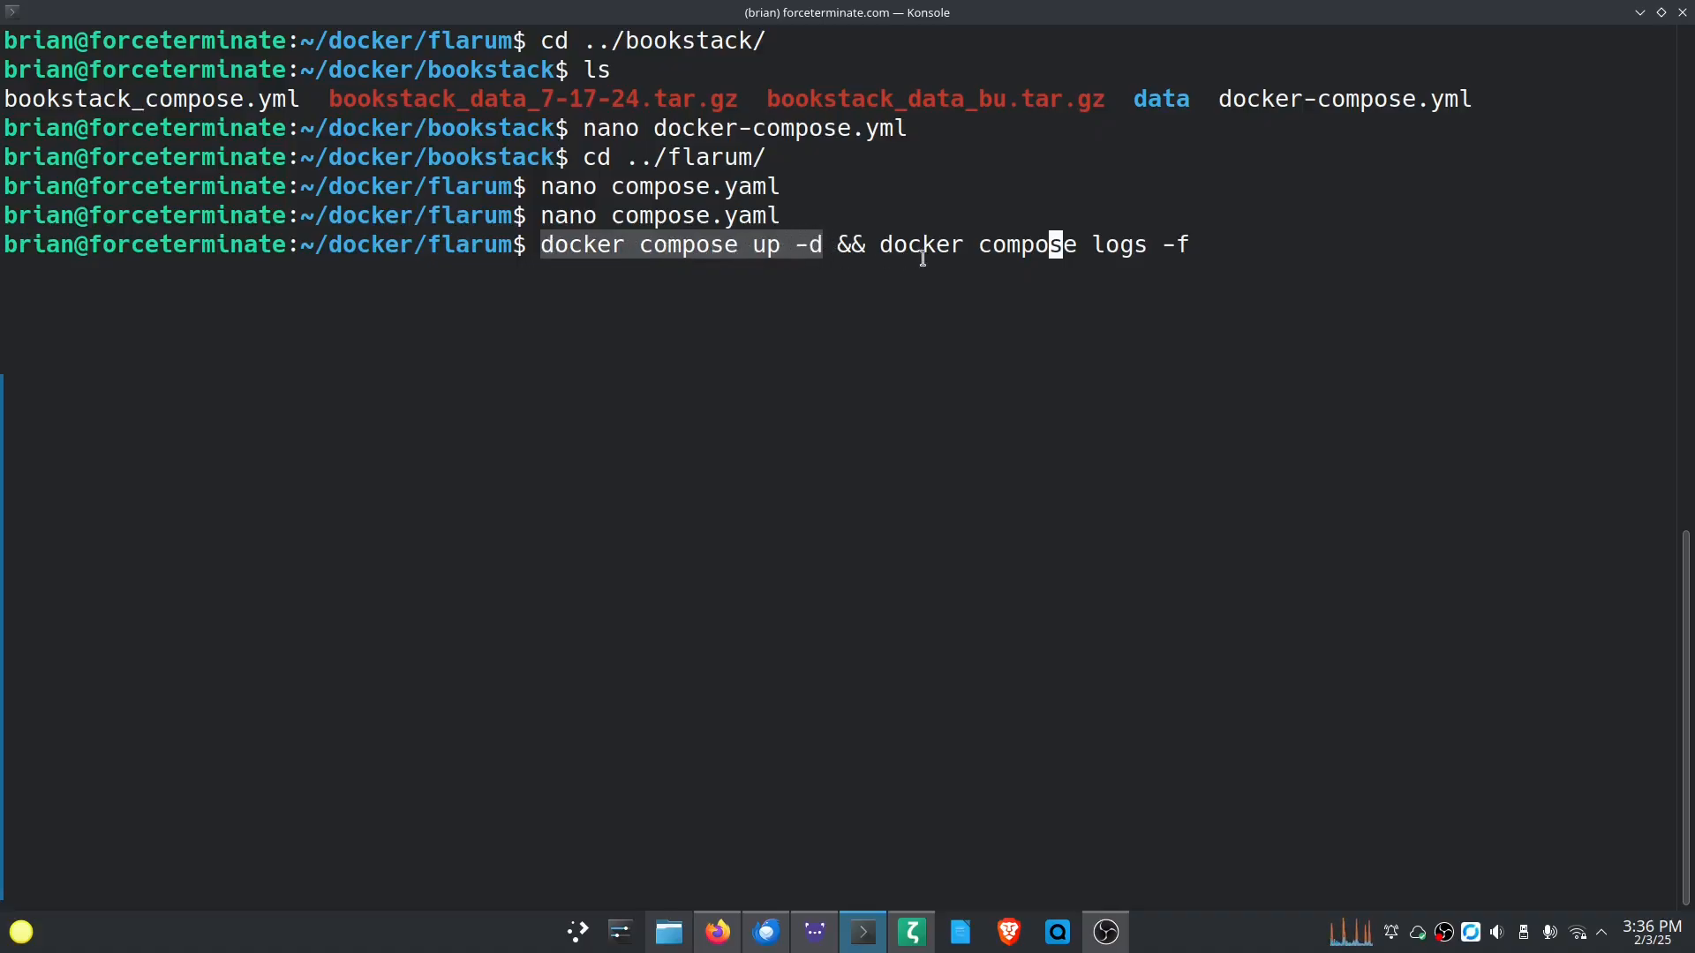
{"action": "left_click_drag", "start_coordinate": [877, 245], "coordinate": [1197, 249]}
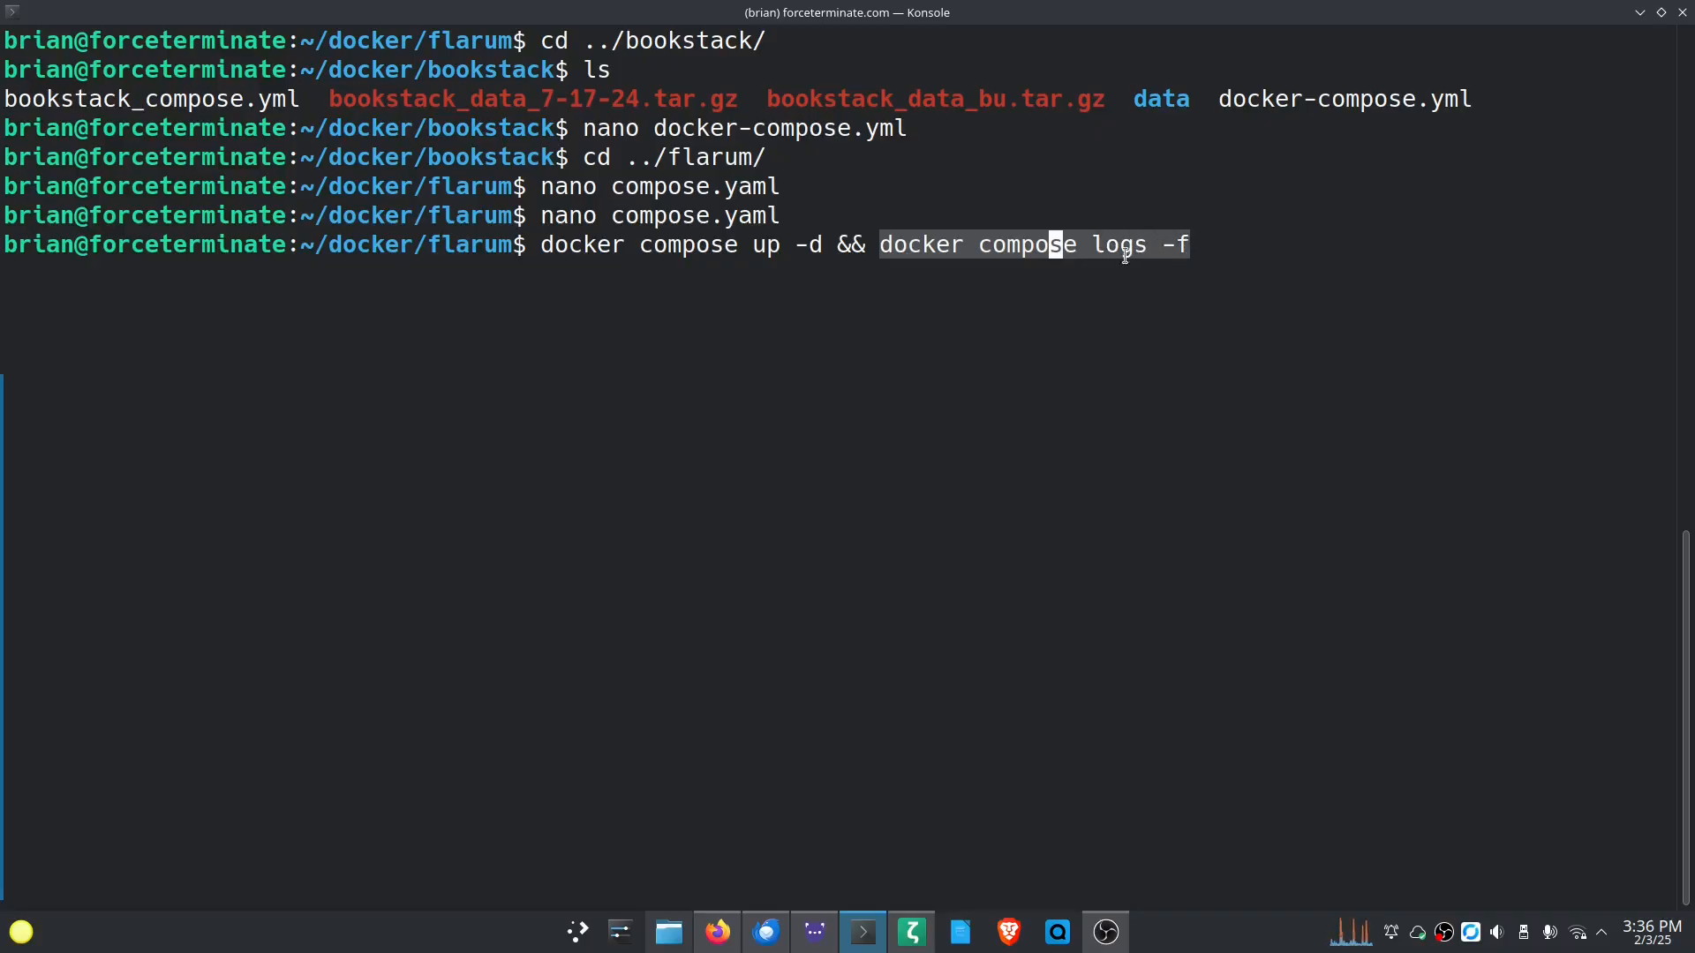
{"action": "left_click", "coordinate": [866, 346]}
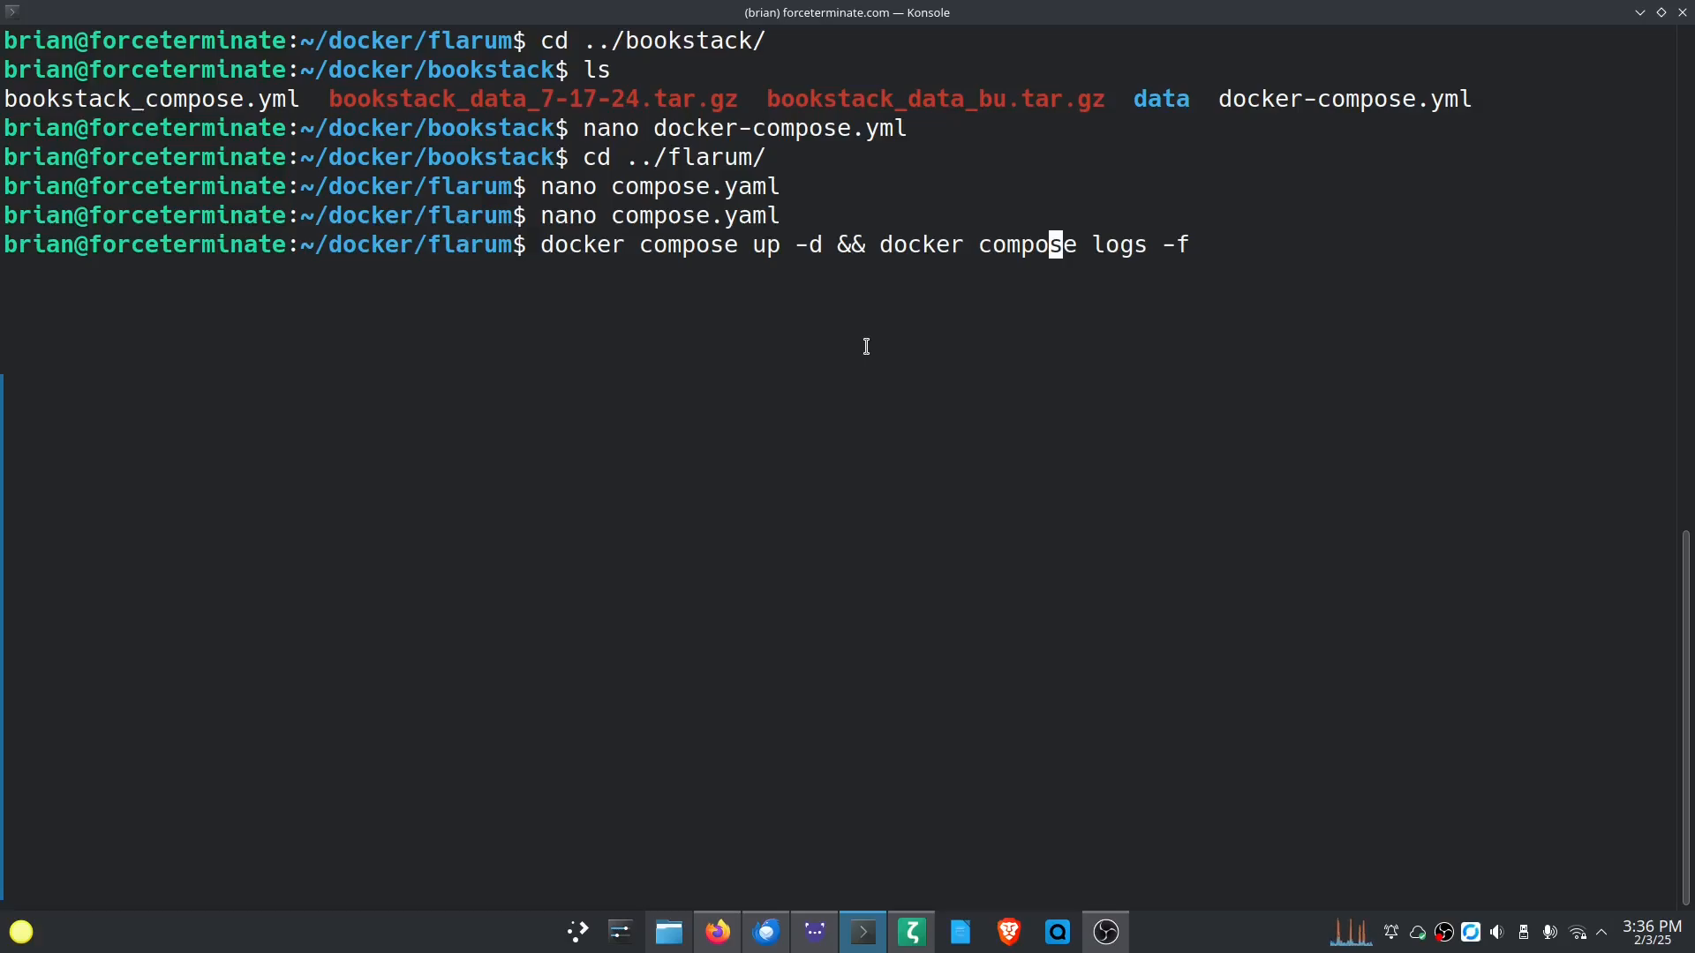
{"action": "key", "text": "Return"}
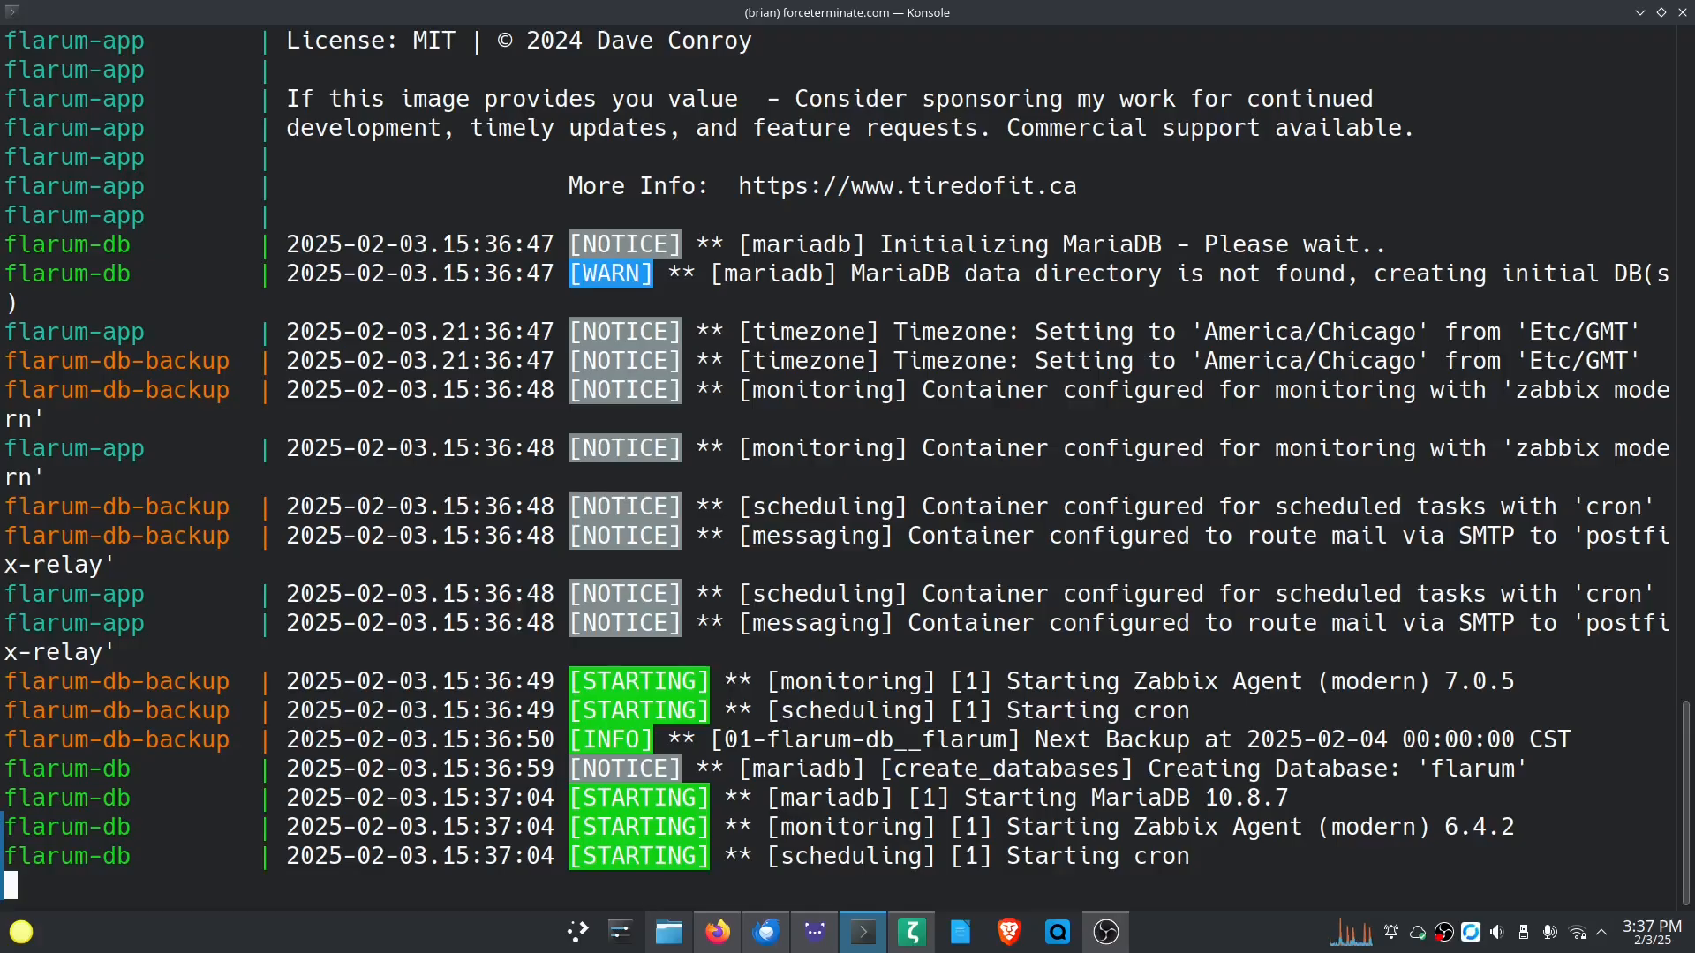
Stop the logs, ping community.lubbocklug.org to confirm it responds, then stop it and clear the screen.
{"action": "key", "text": "ctrl+c"}
{"action": "type", "text": "ping "}
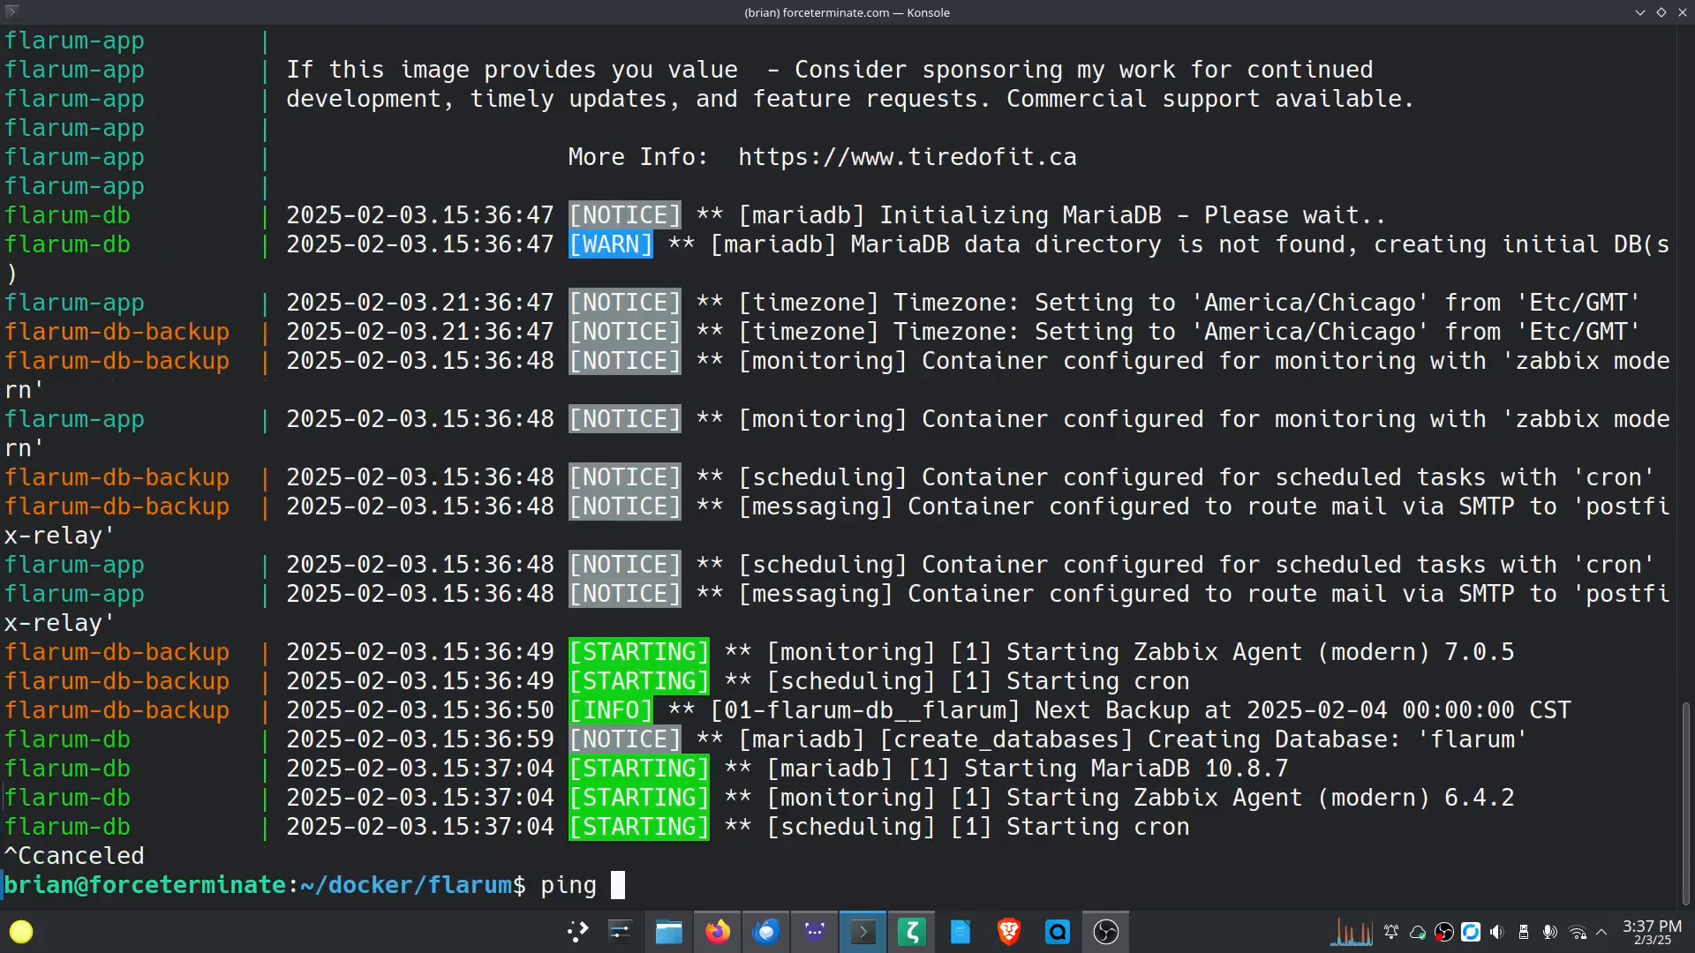
{"action": "type", "text": "community.l"}
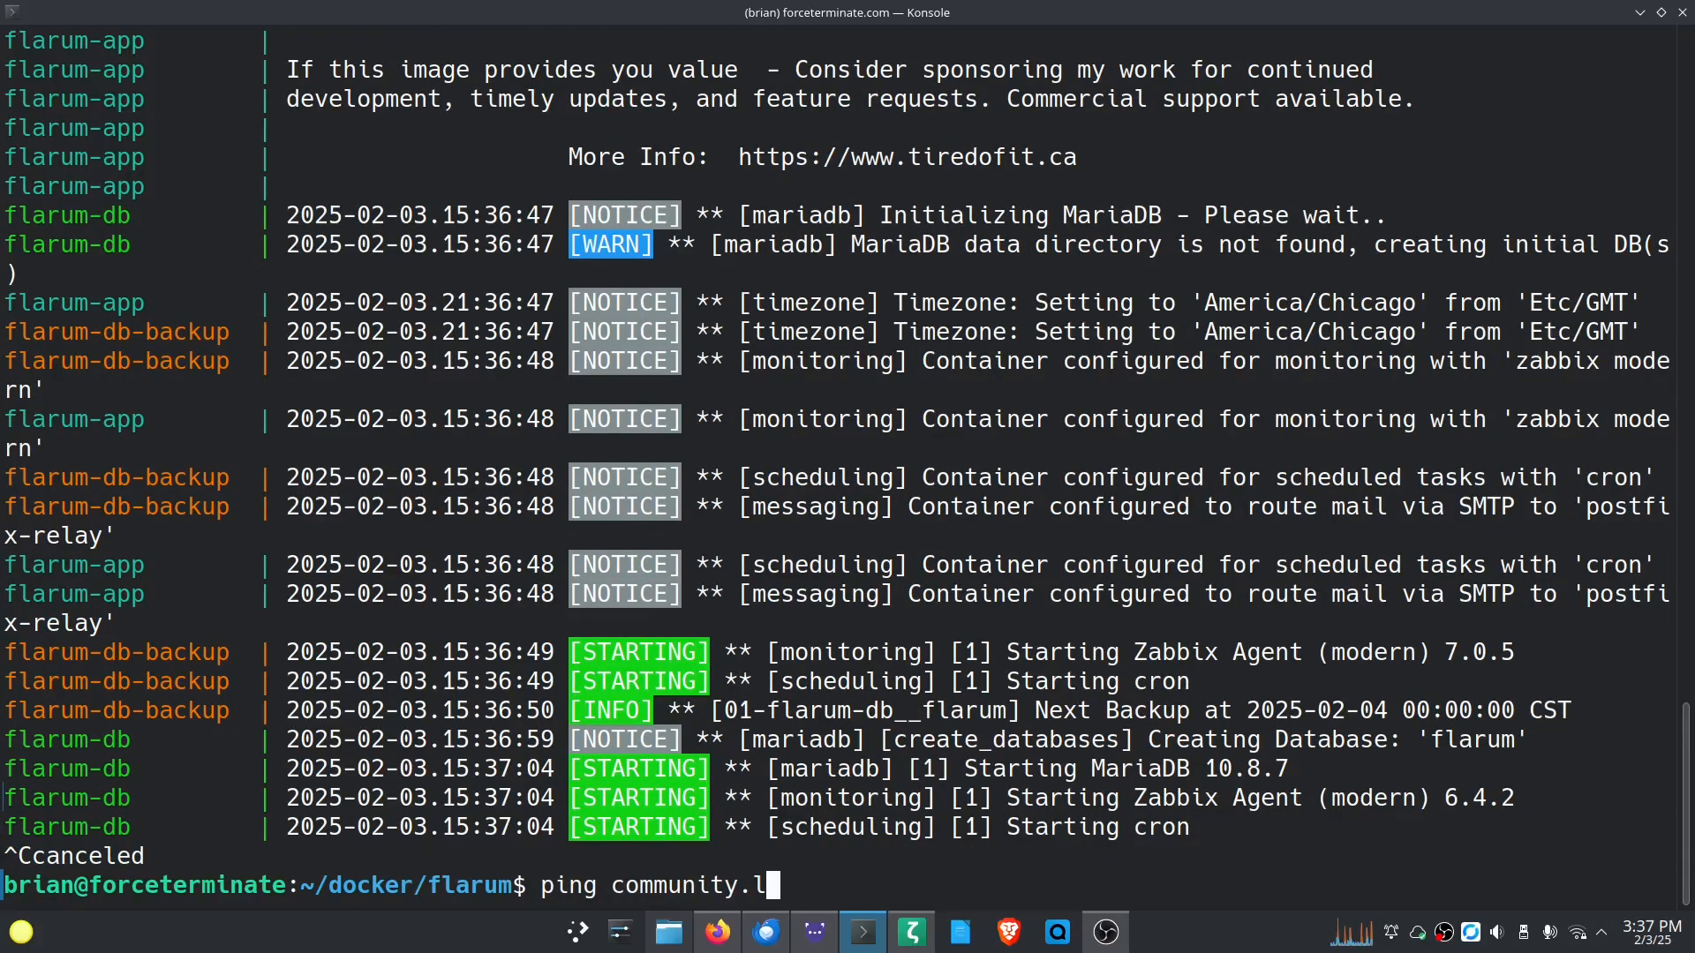
{"action": "type", "text": "ubbocklug.org"}
{"action": "key", "text": "Return"}
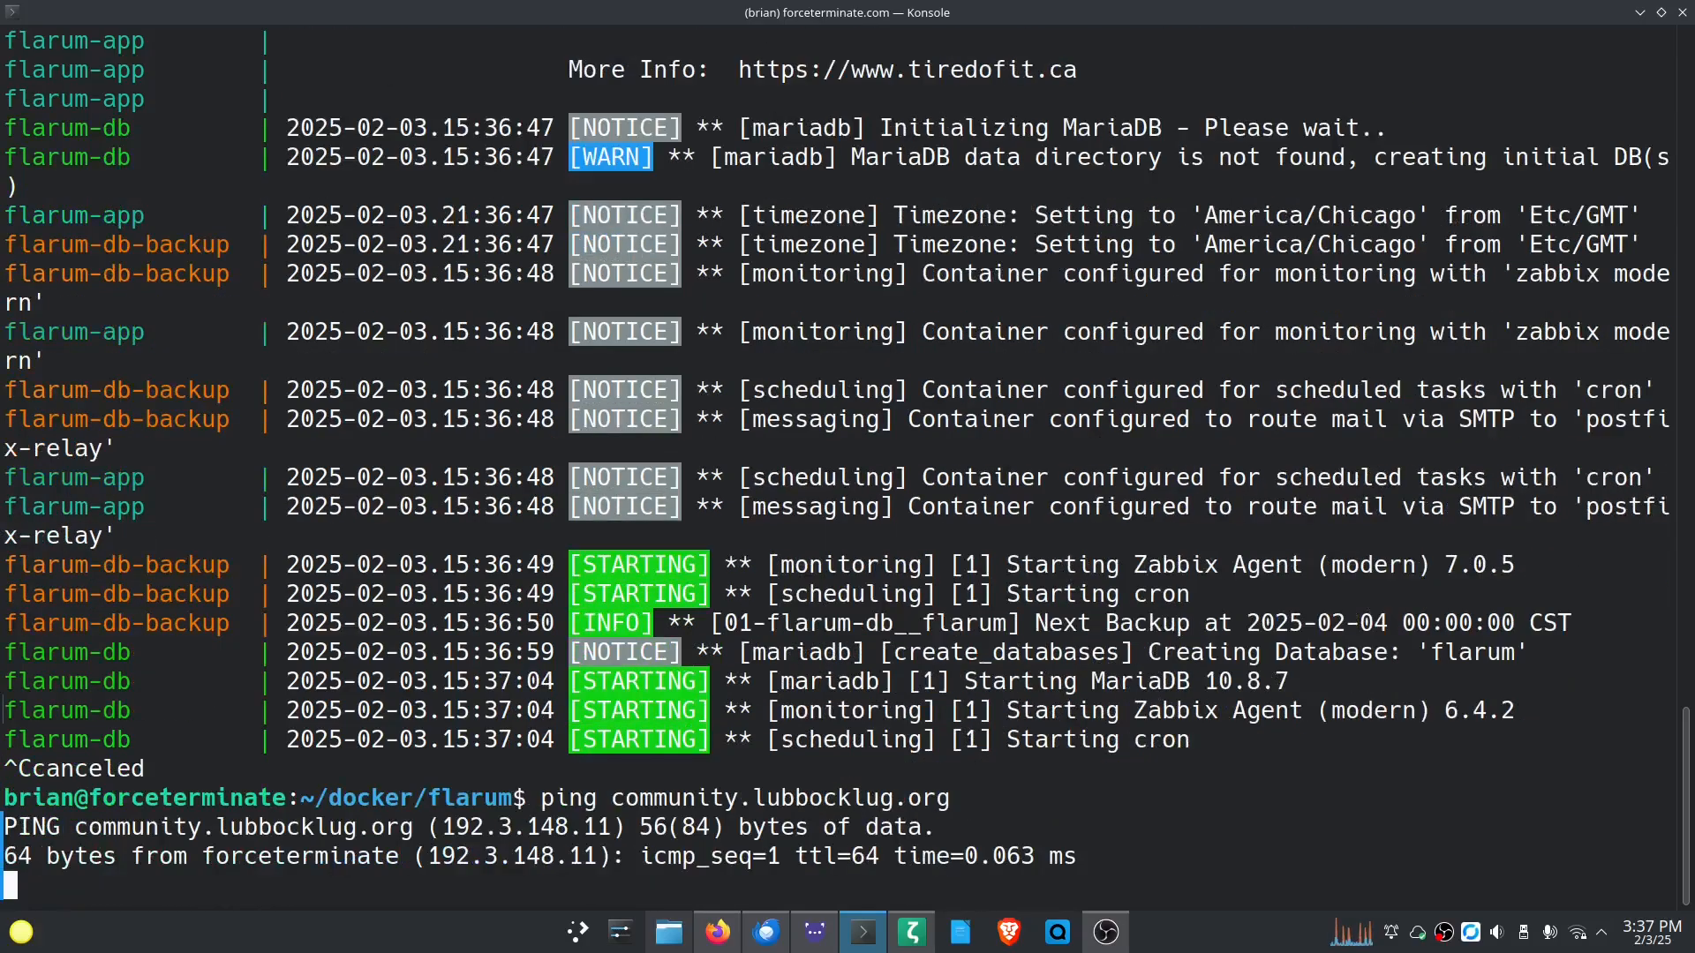
{"action": "key", "text": "ctrl+c"}
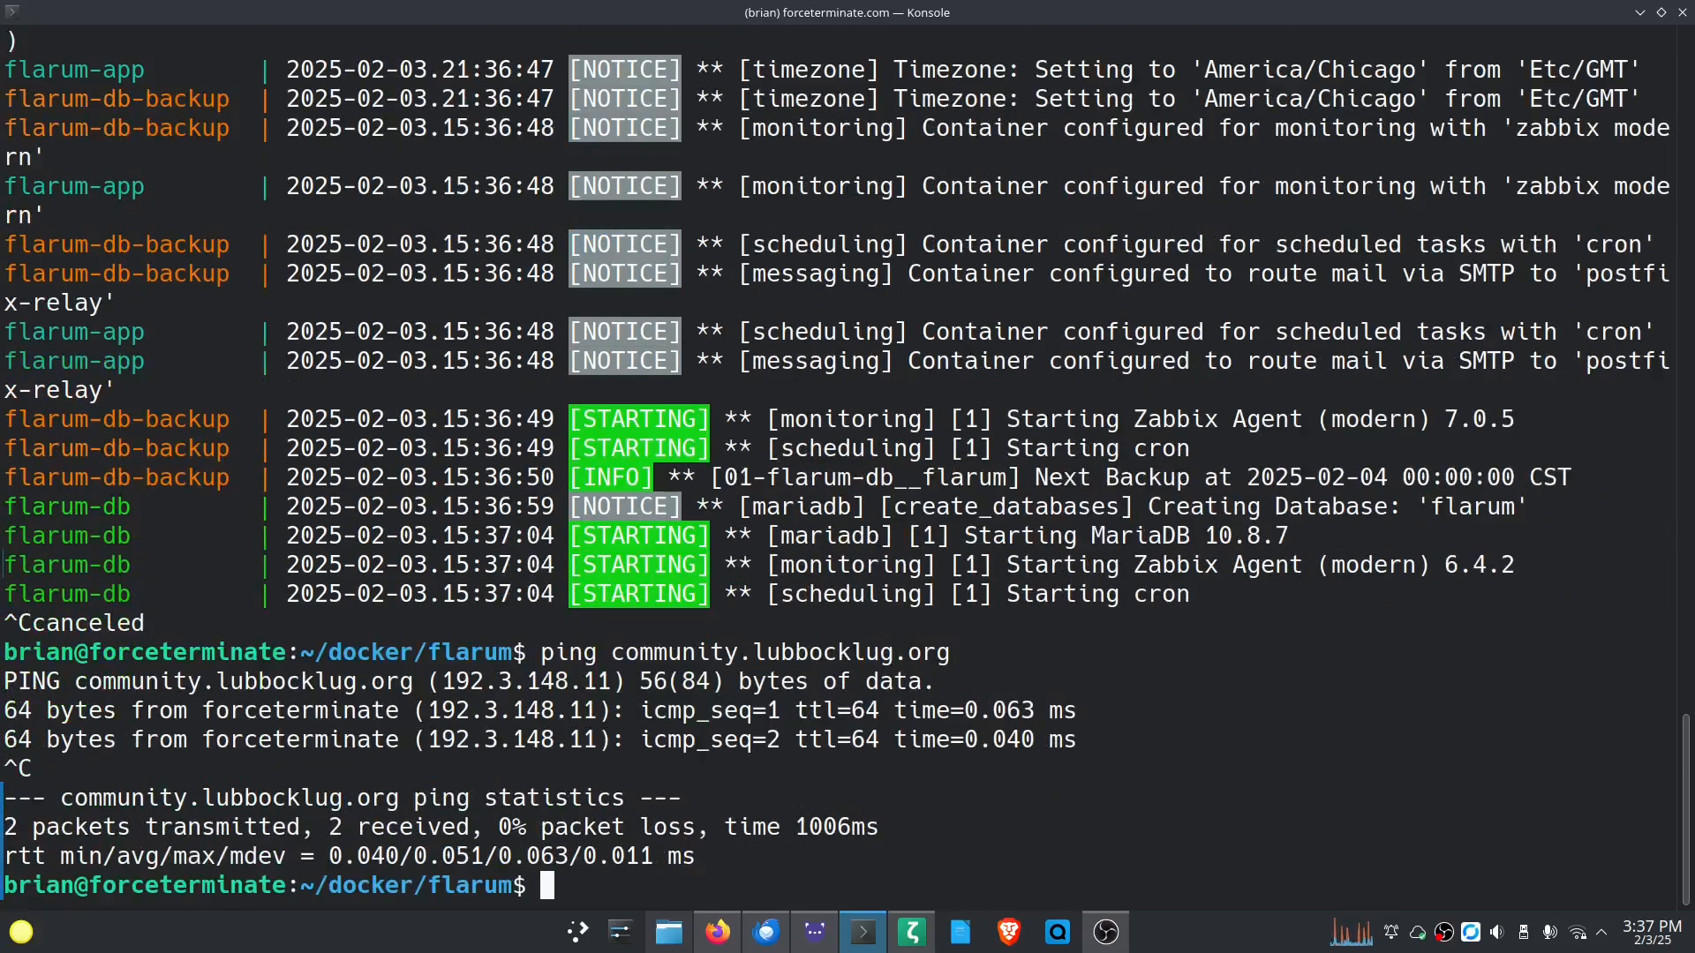
{"action": "key", "text": "ctrl+l"}
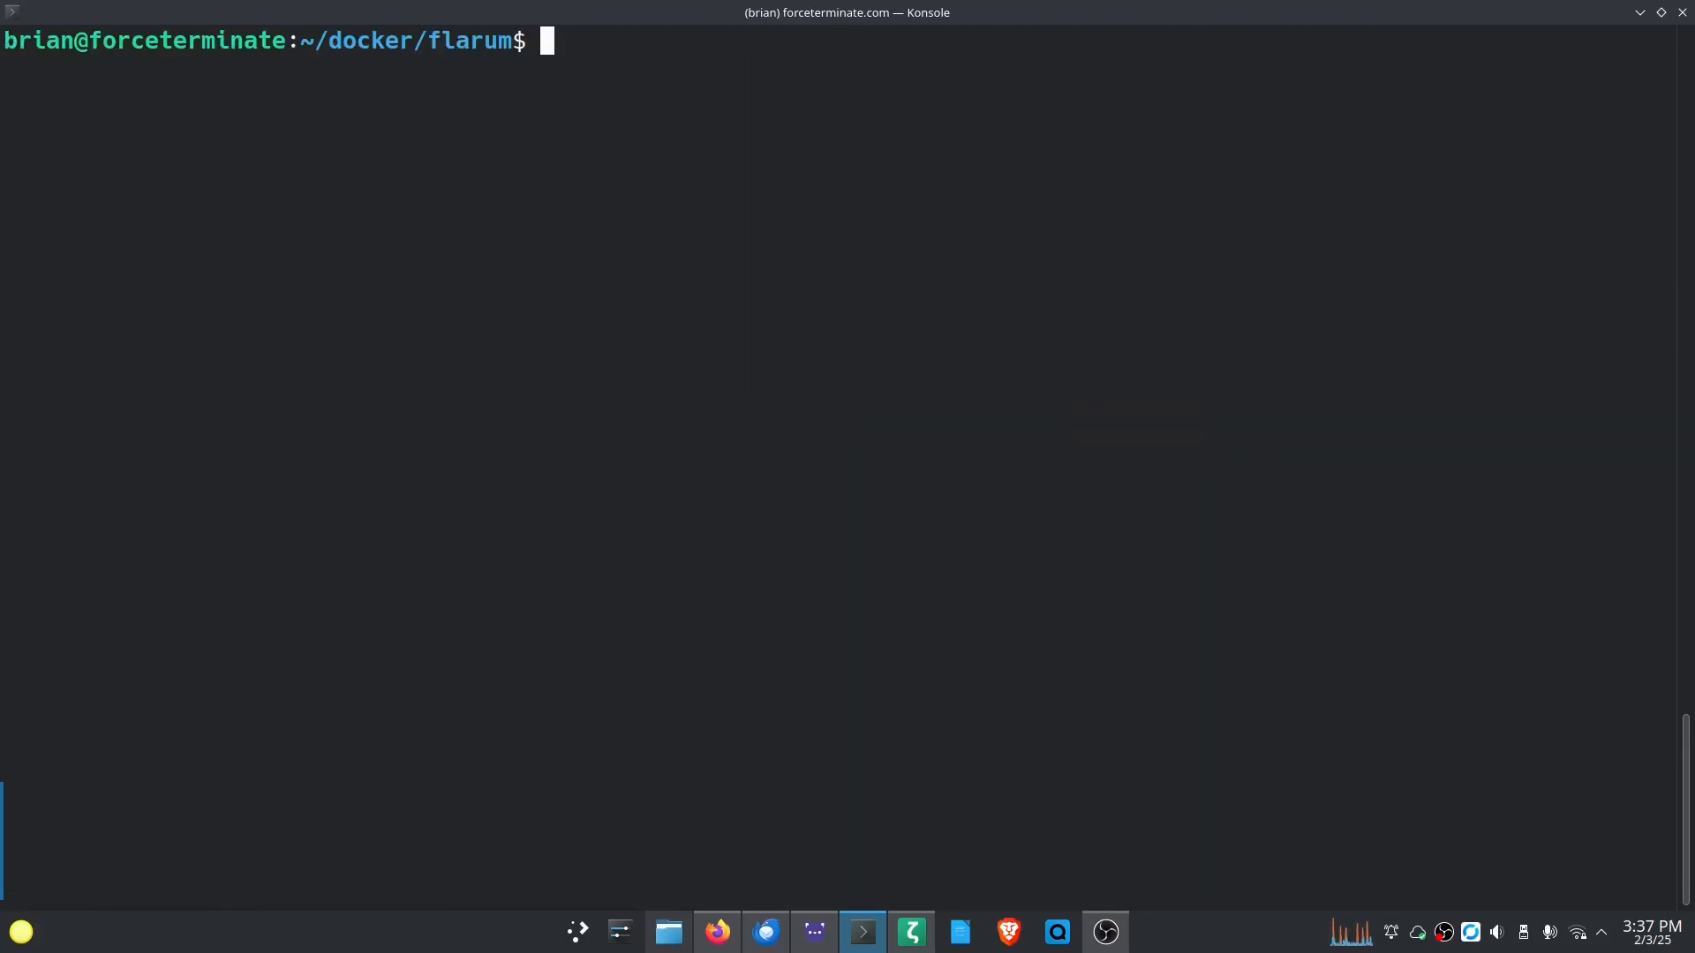
Run docker compose ps to confirm all three Flarum containers are up, then return to the proxy host form.
{"action": "left_click", "coordinate": [717, 932]}
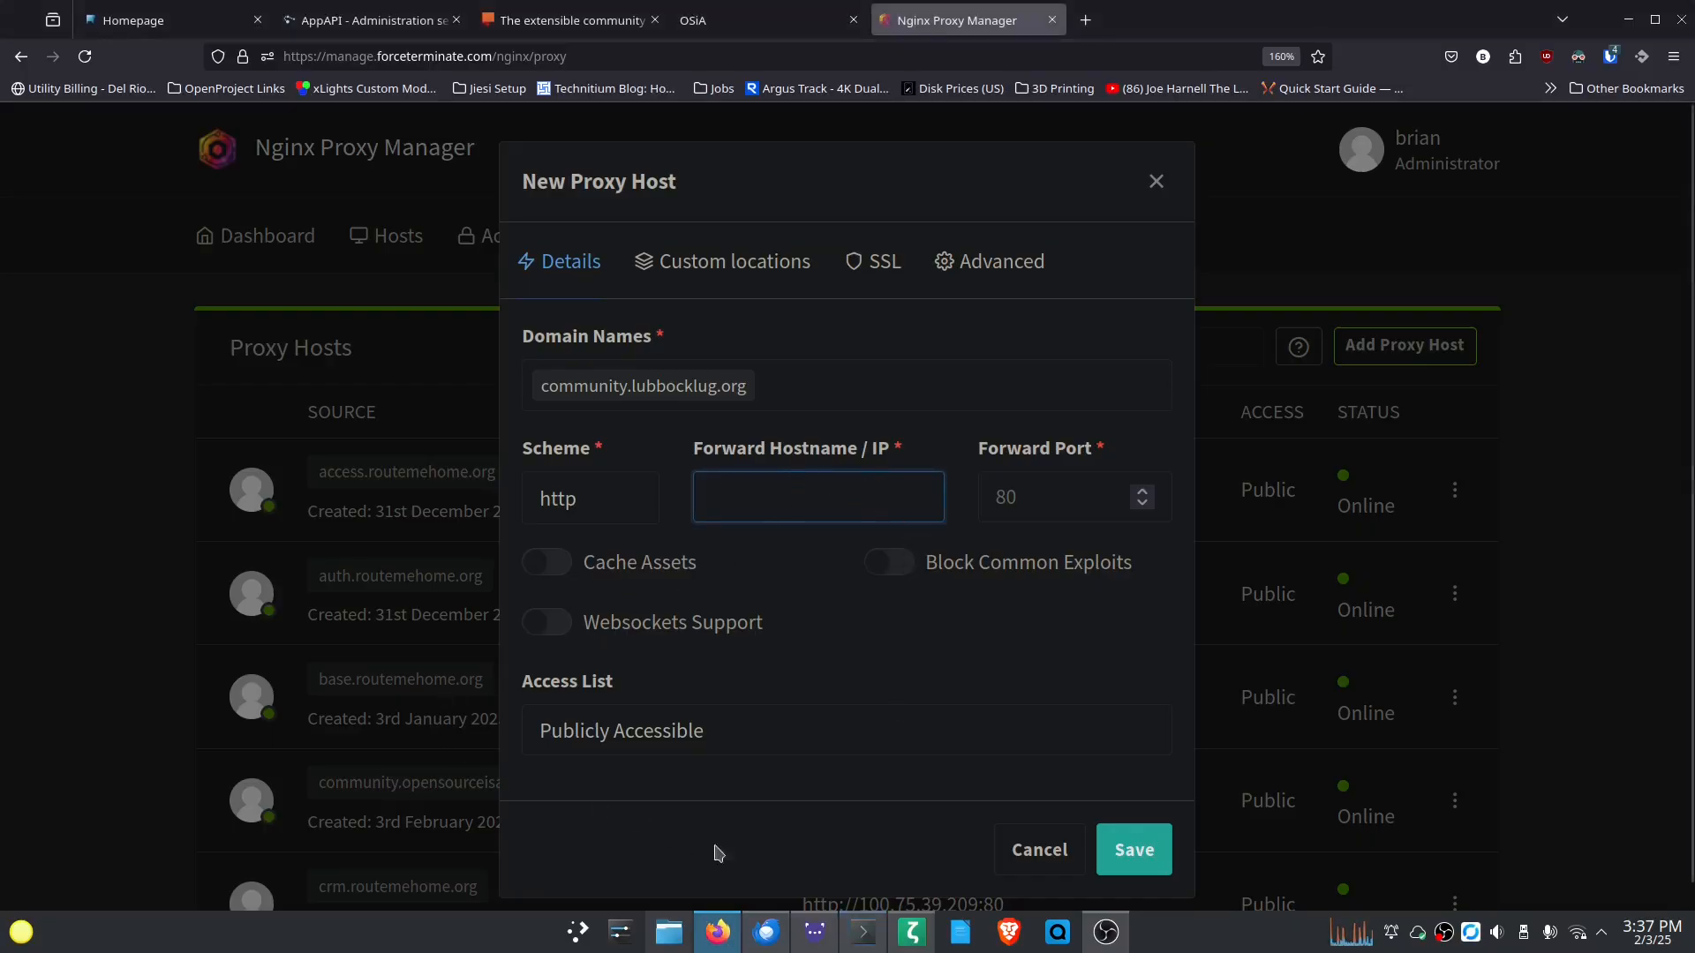
{"action": "left_click", "coordinate": [864, 932]}
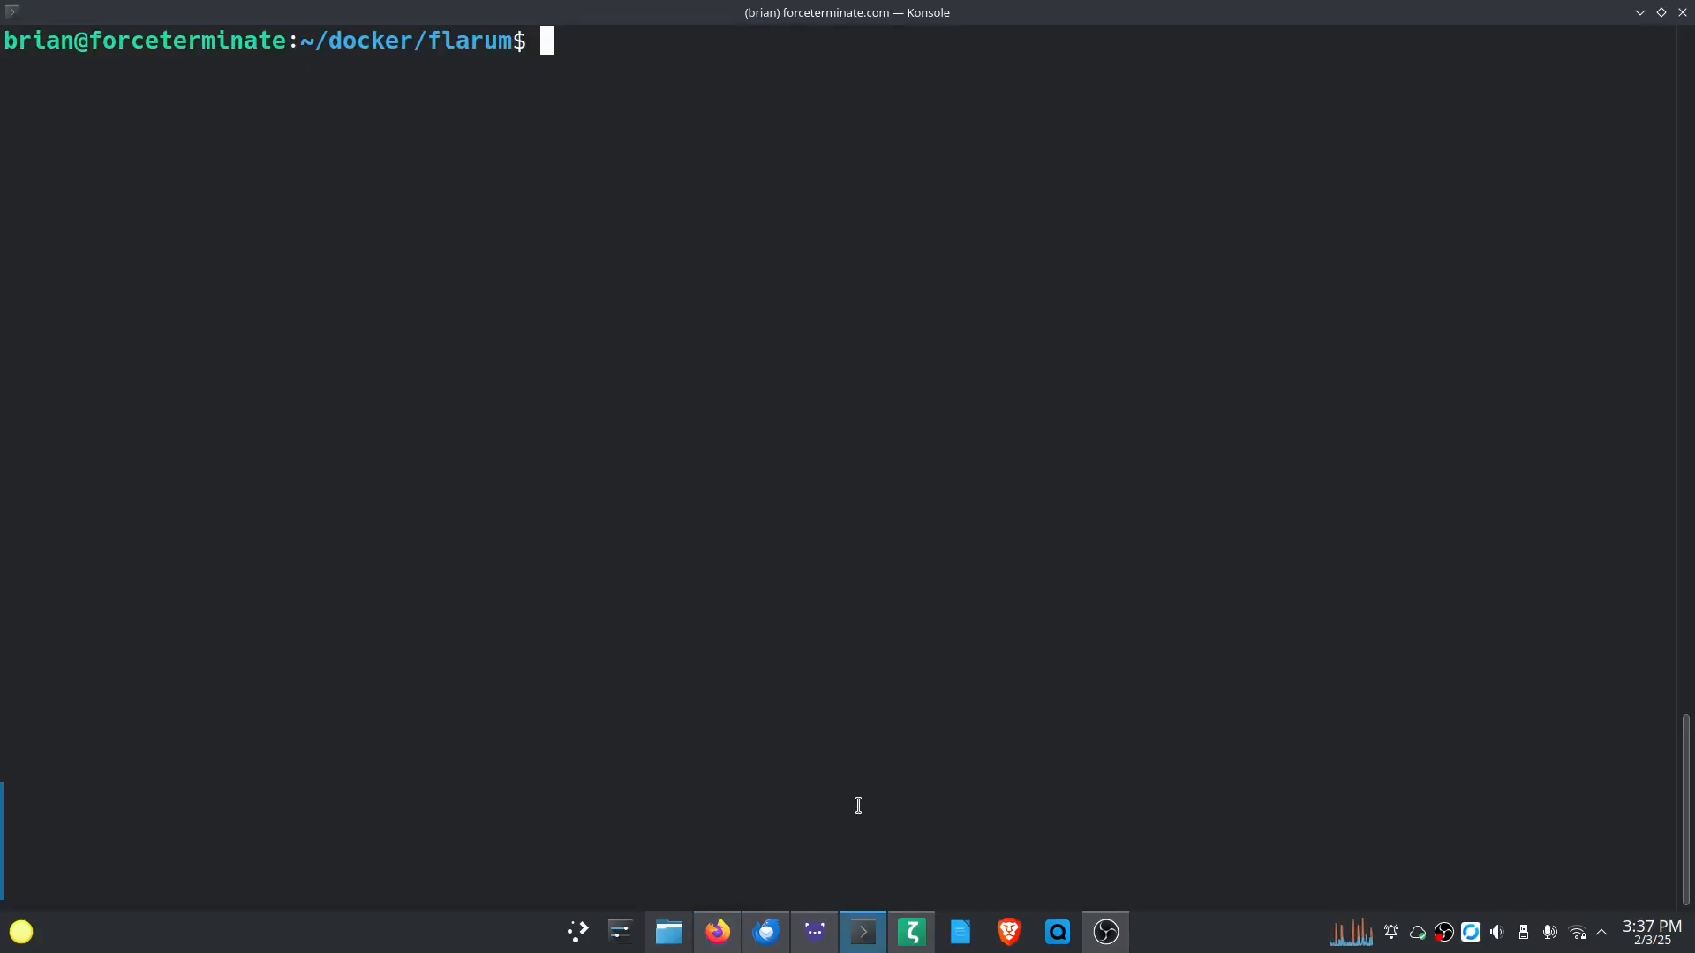
{"action": "type", "text": "docker compose ps"}
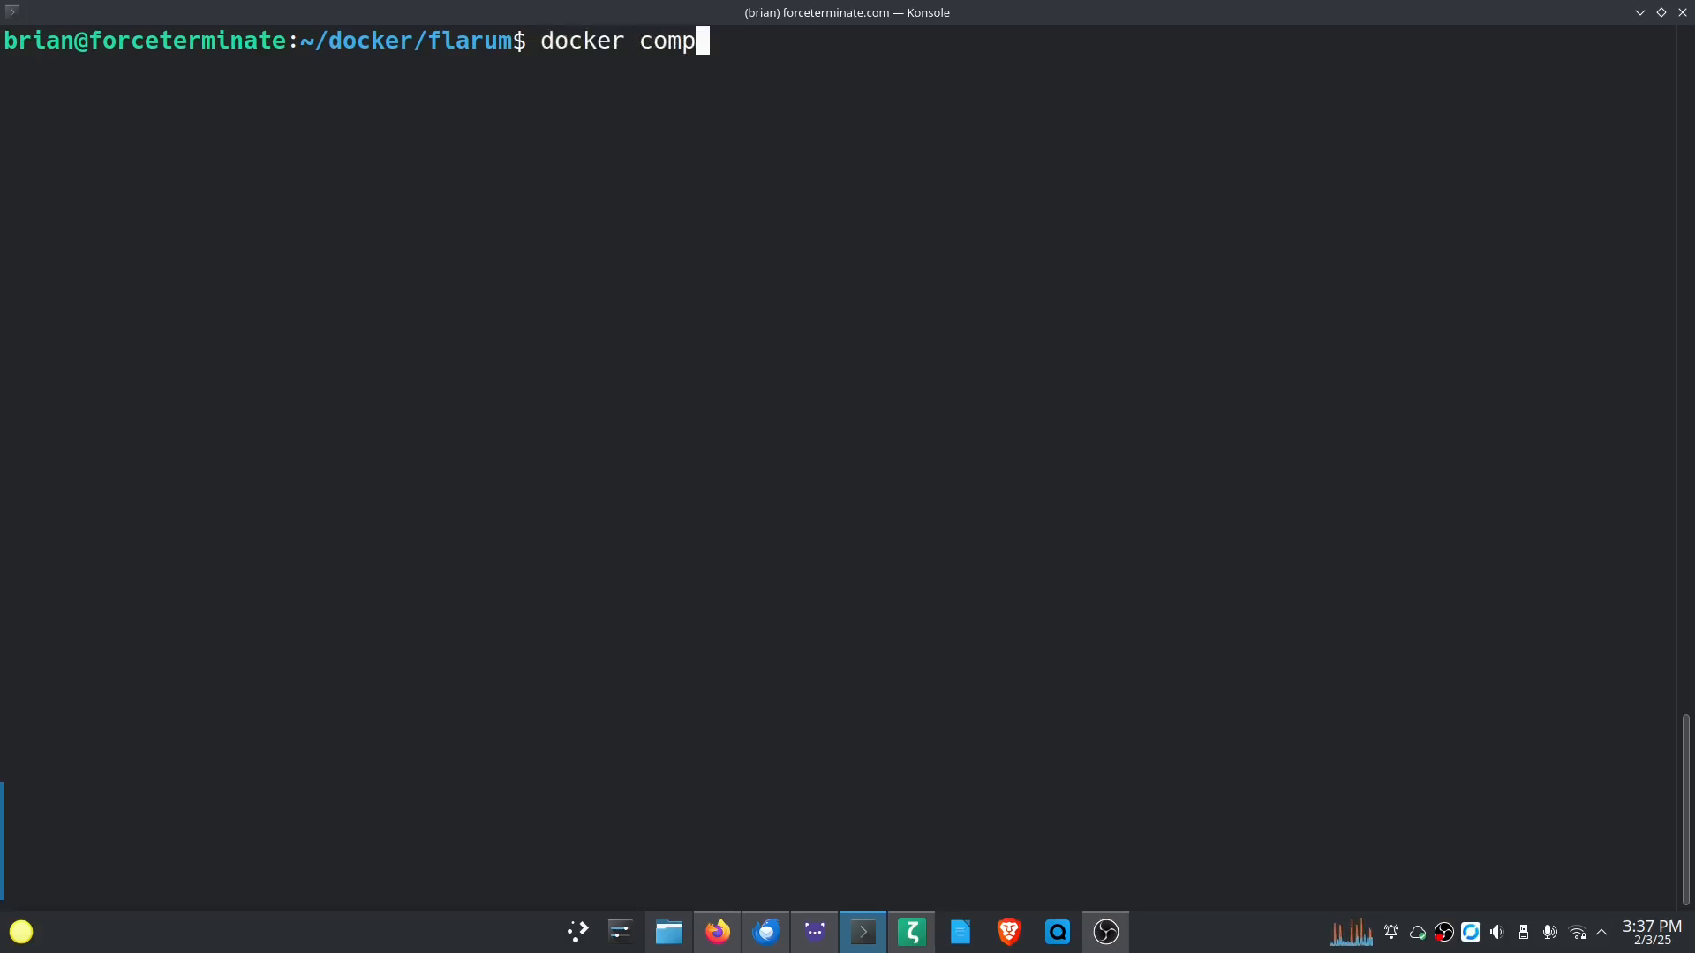
{"action": "key", "text": "Return"}
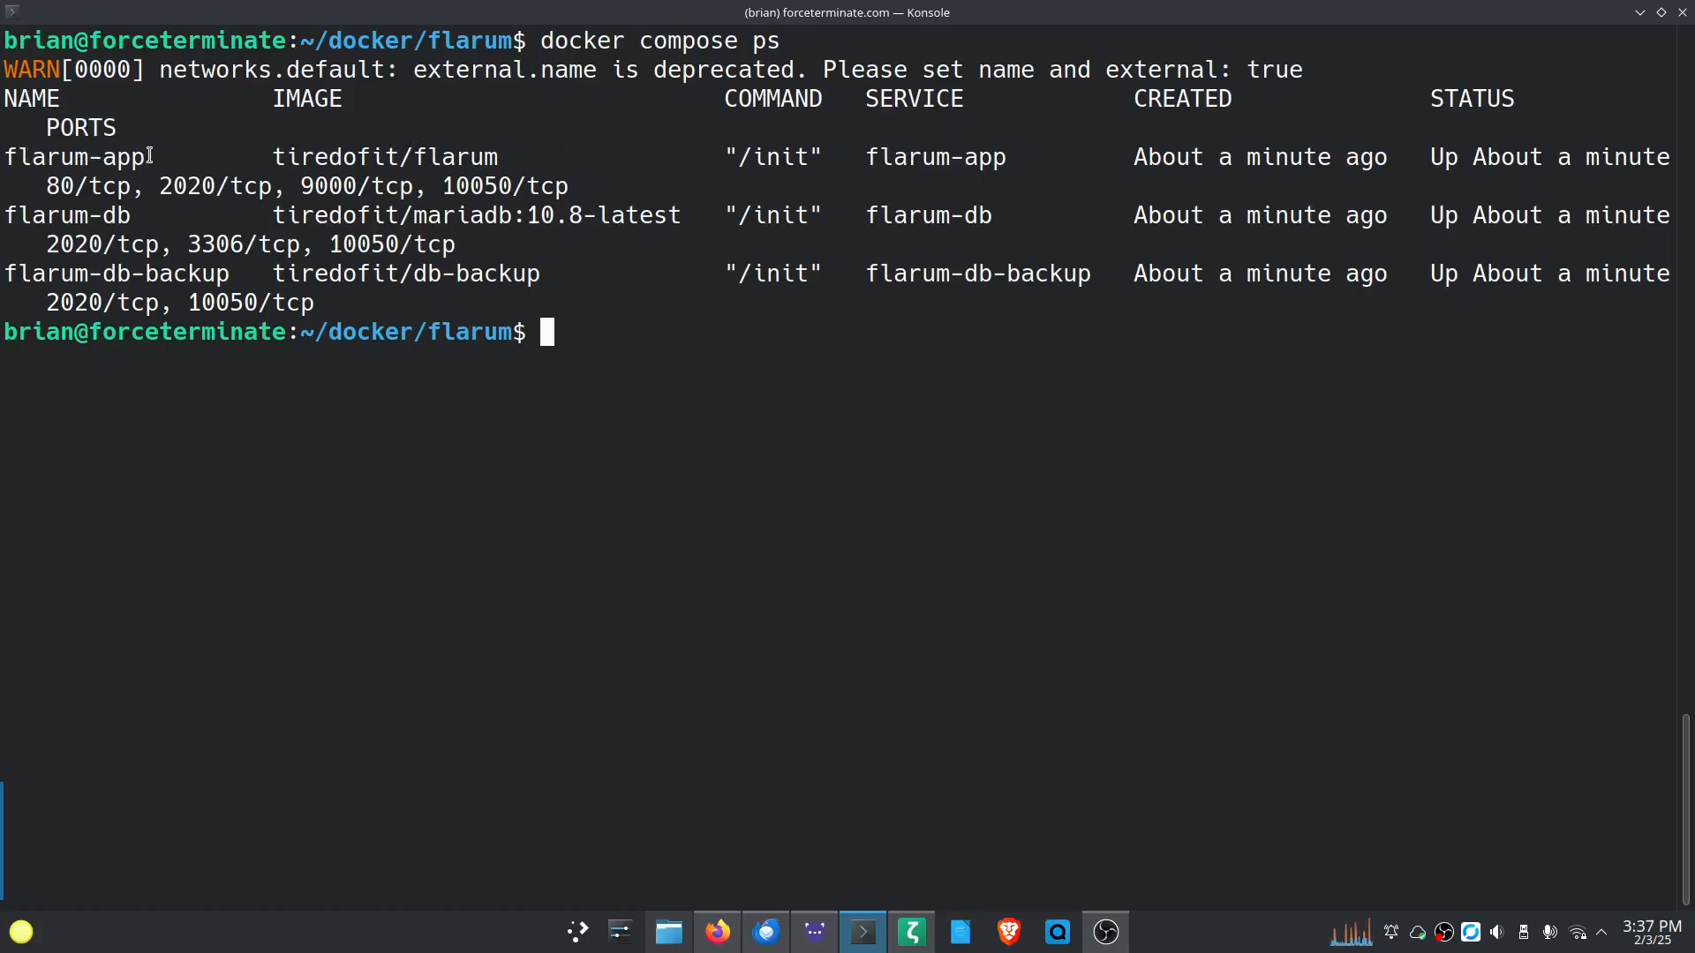
{"action": "left_click", "coordinate": [722, 942]}
Set the forward hostname to flarum-app and the forward port to 80.
{"action": "type", "text": "flar"}
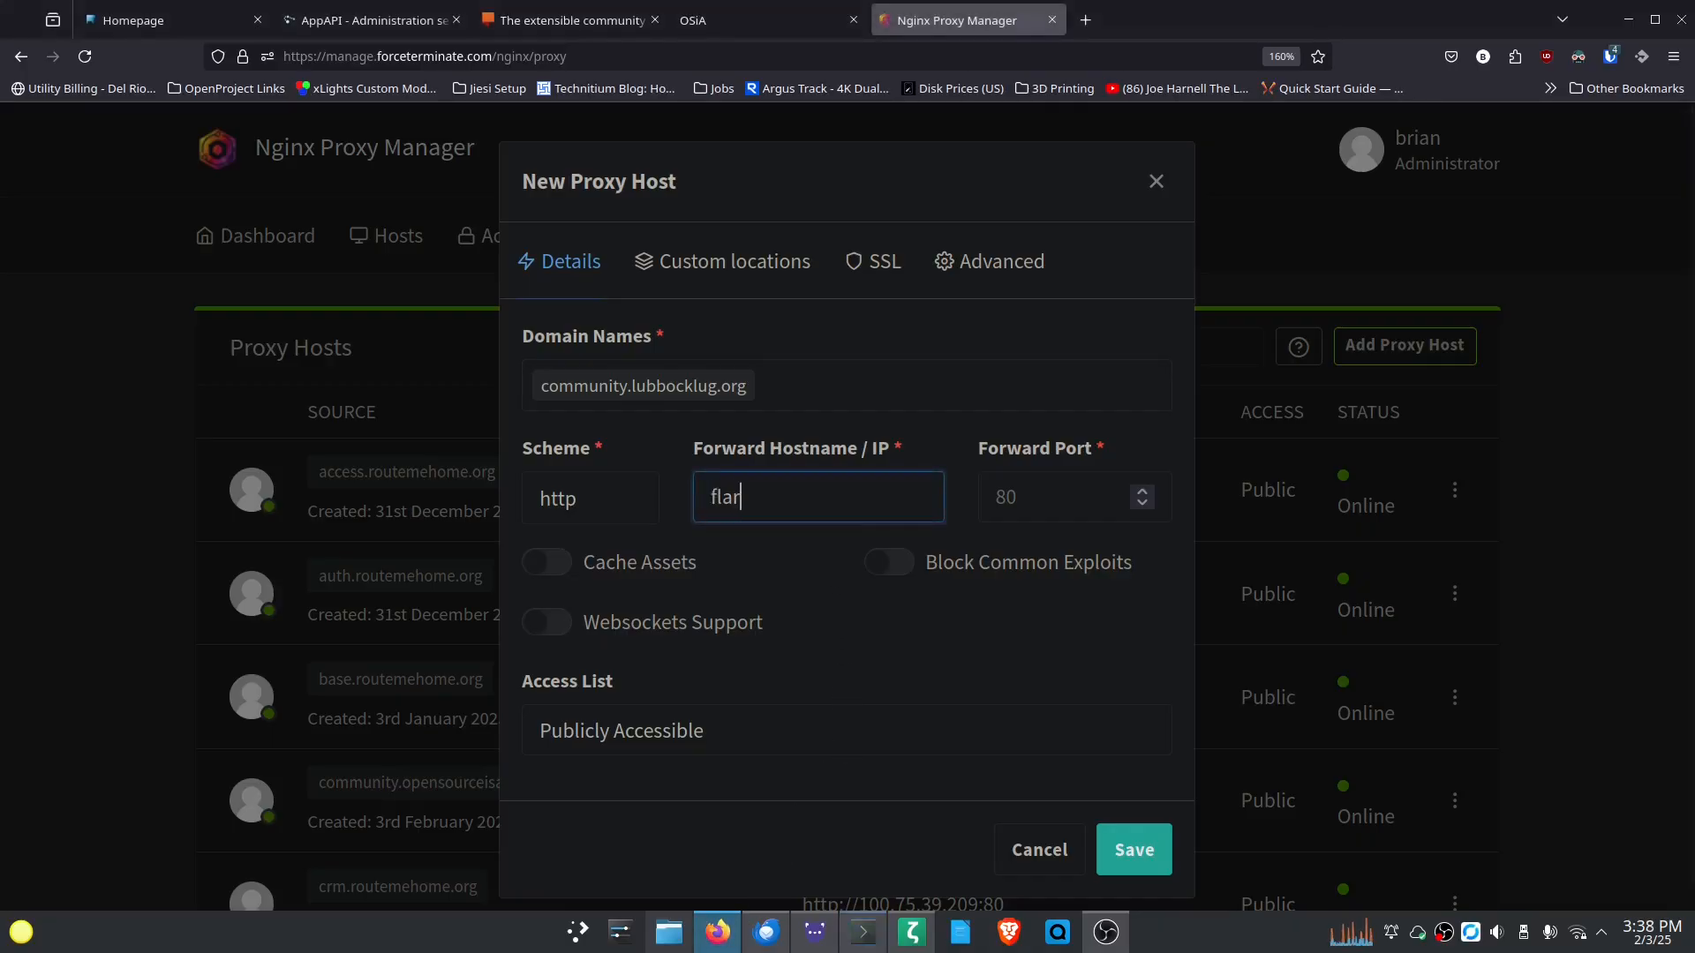
{"action": "type", "text": "um-app"}
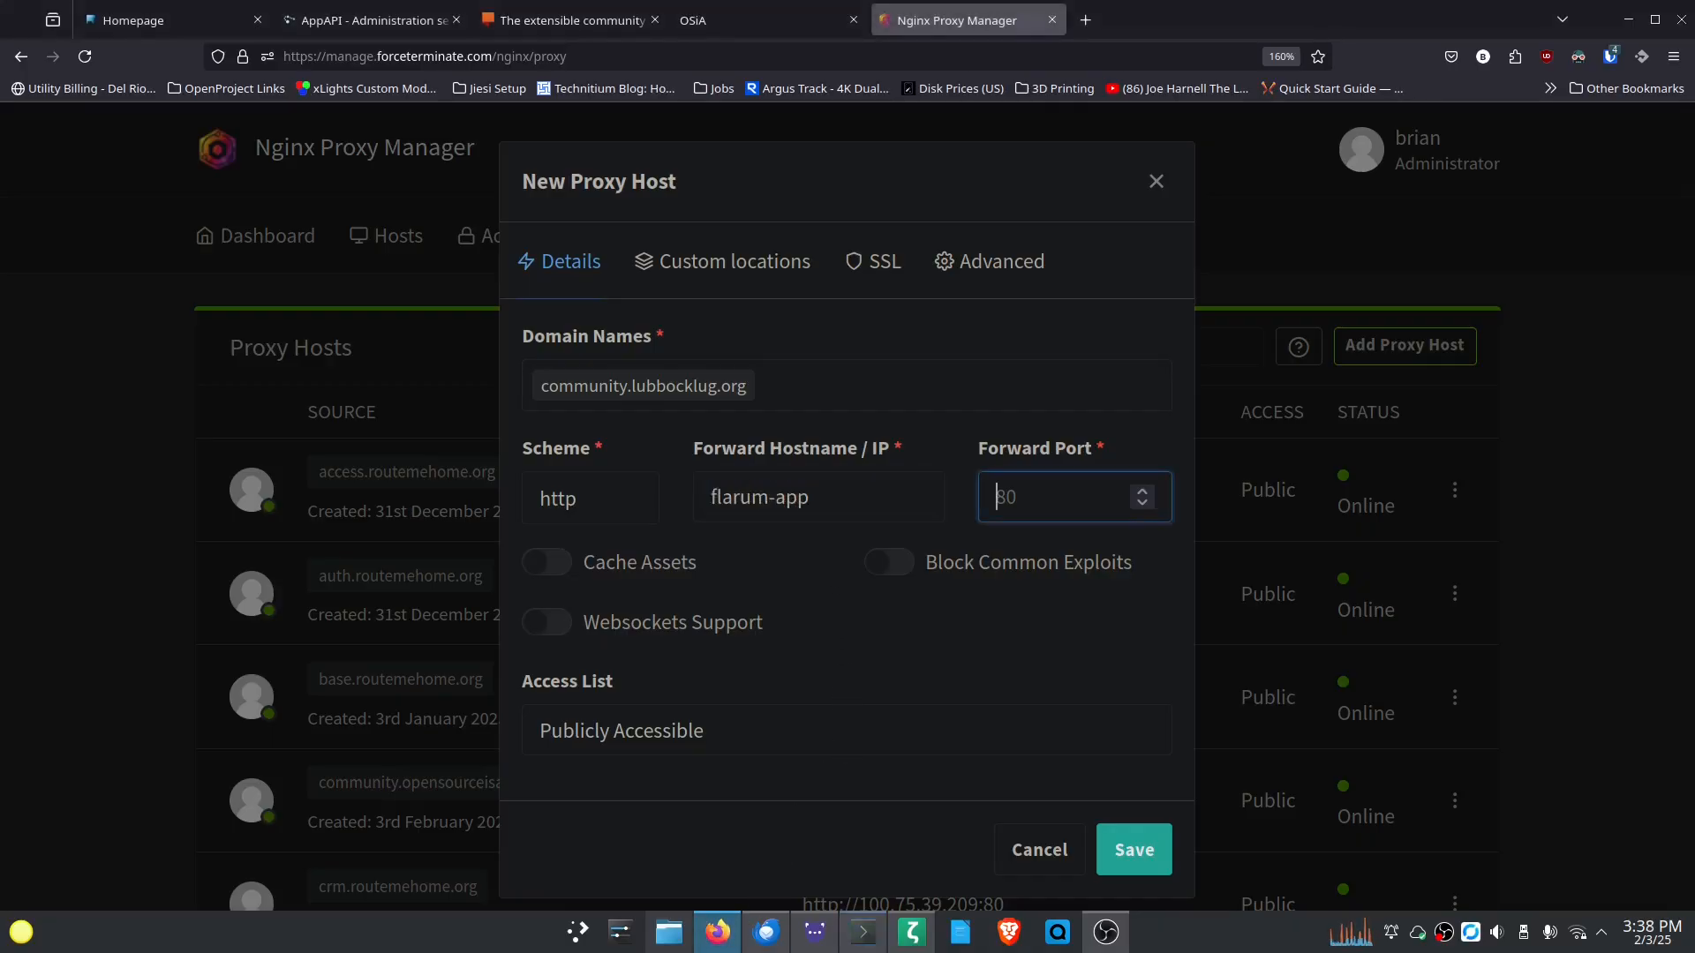
{"action": "type", "text": "80"}
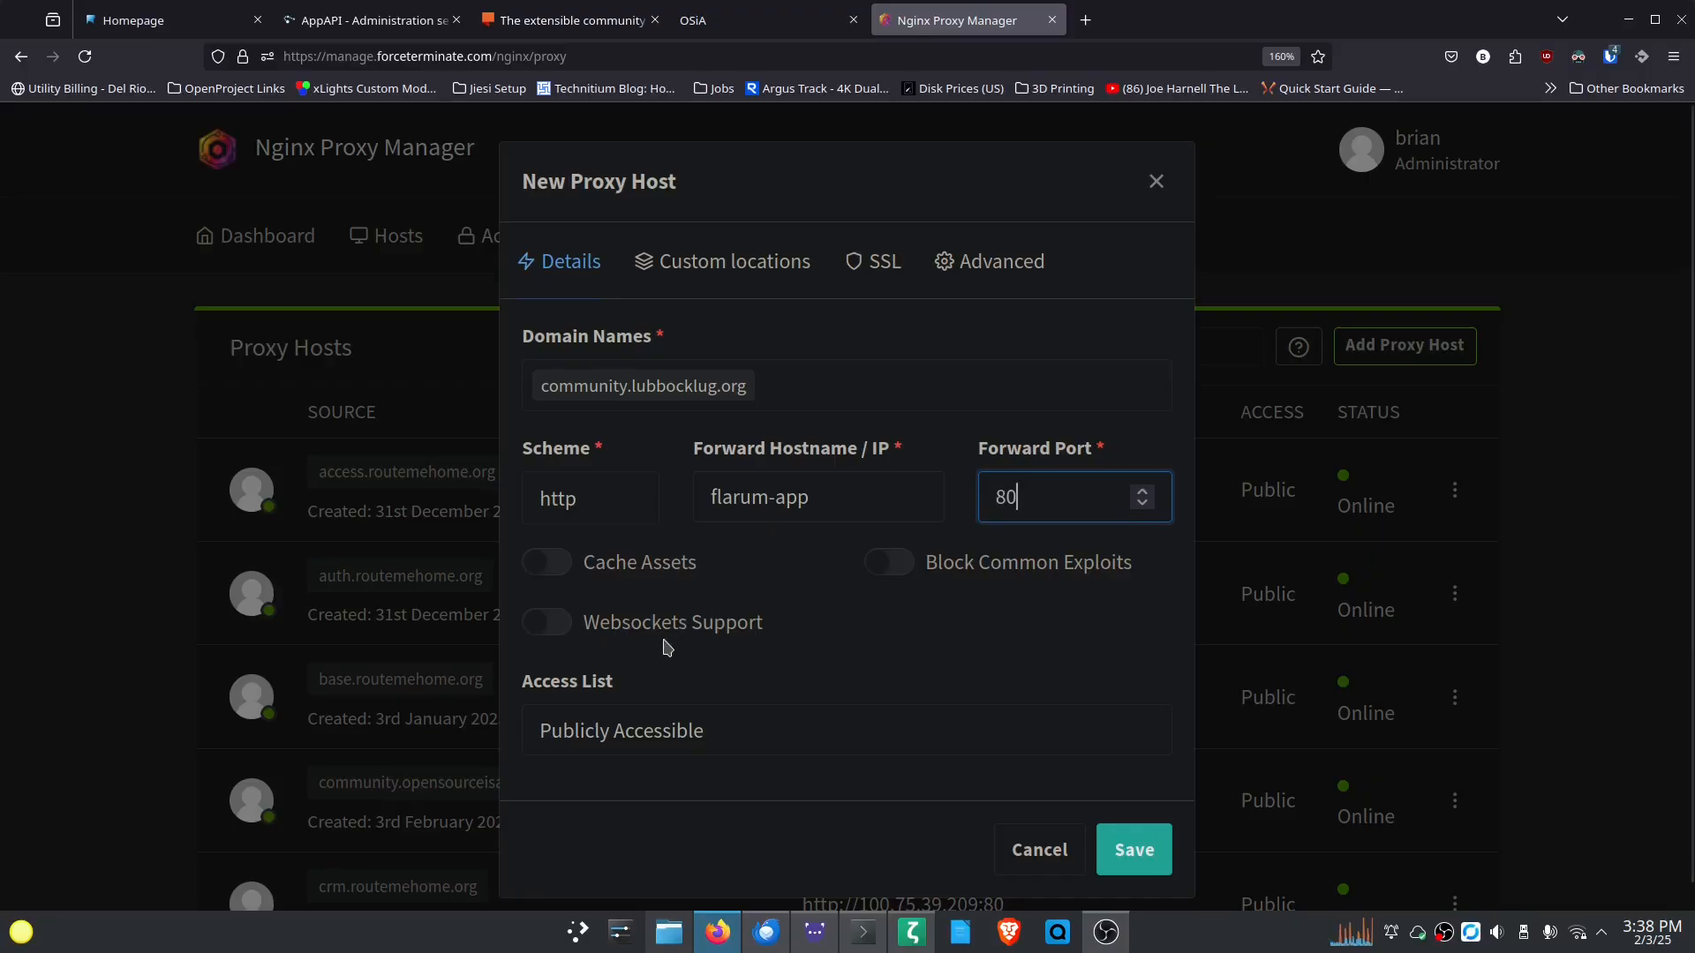
{"action": "left_click_drag", "start_coordinate": [837, 505], "coordinate": [679, 498]}
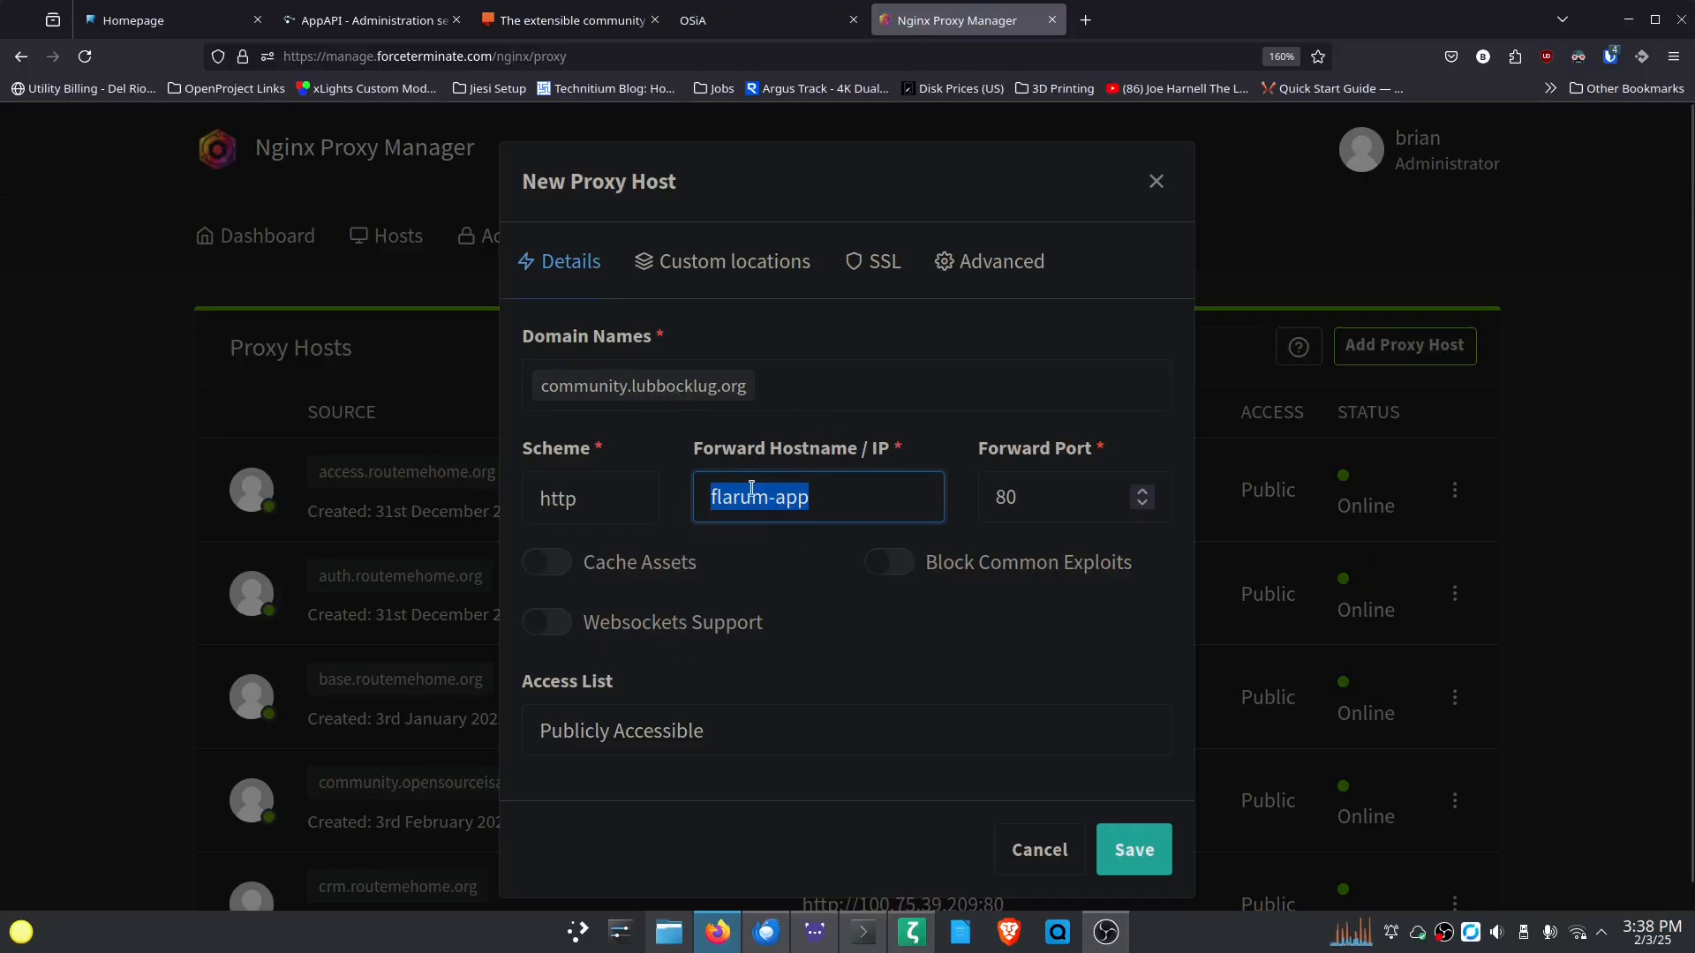
{"action": "left_click_drag", "start_coordinate": [828, 496], "coordinate": [674, 504]}
{"action": "left_click_drag", "start_coordinate": [1020, 496], "coordinate": [973, 500]}
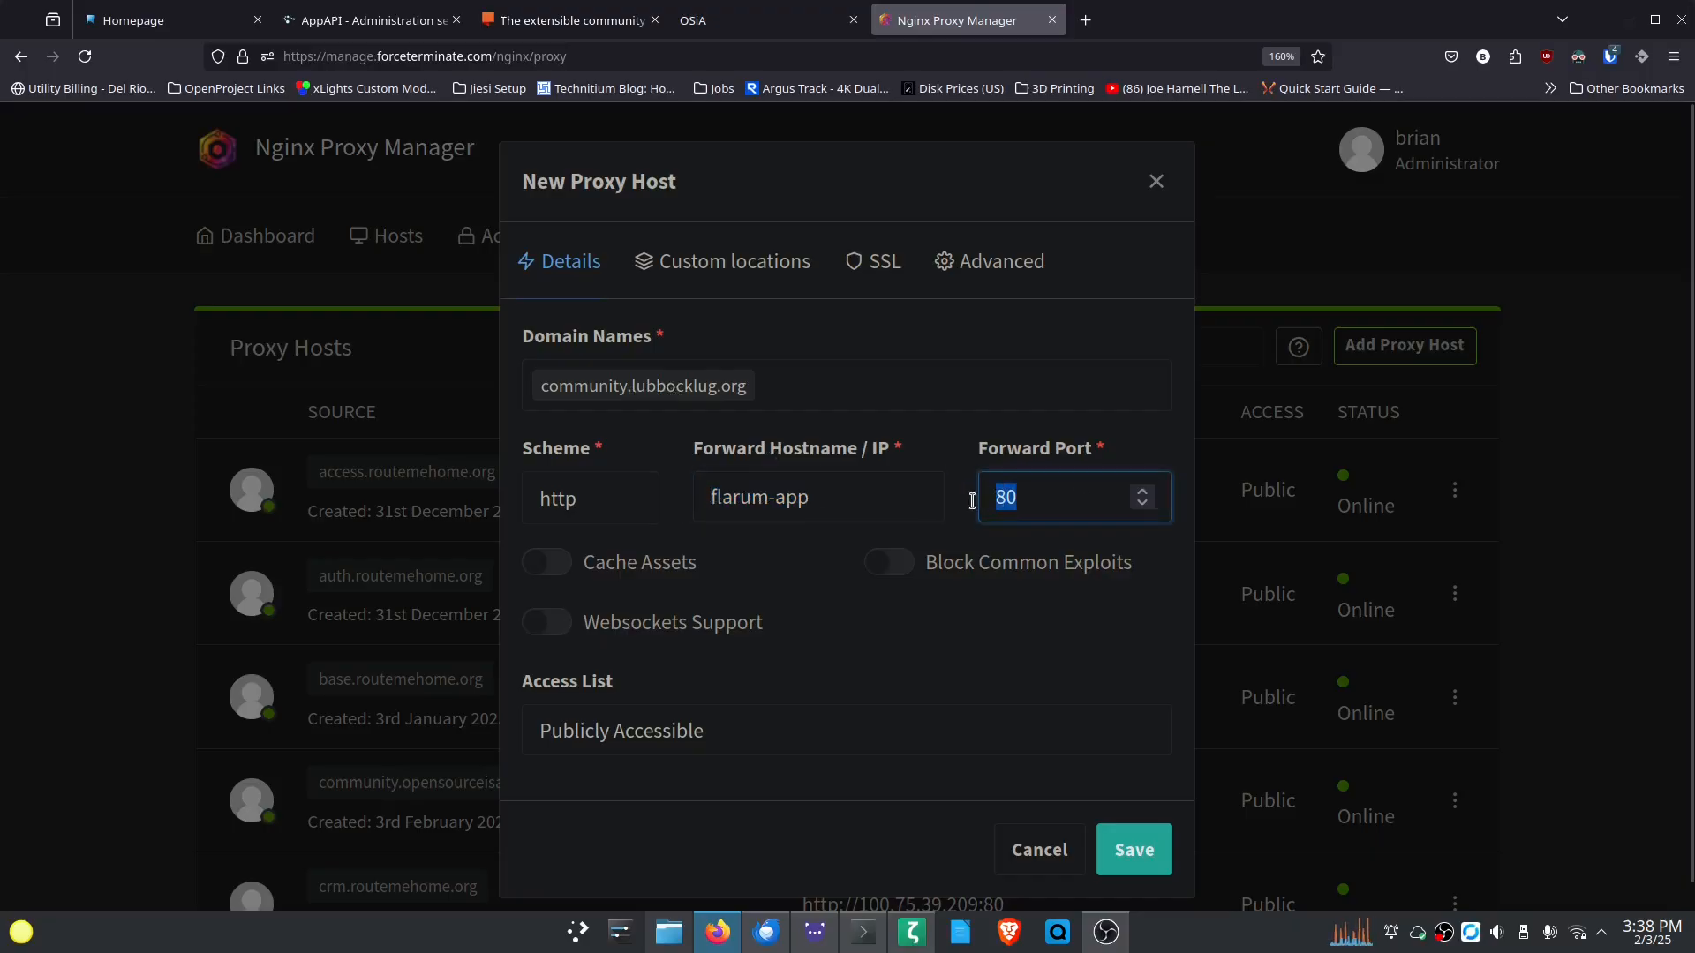
{"action": "left_click", "coordinate": [834, 495]}
{"action": "left_click_drag", "start_coordinate": [801, 500], "coordinate": [684, 500]}
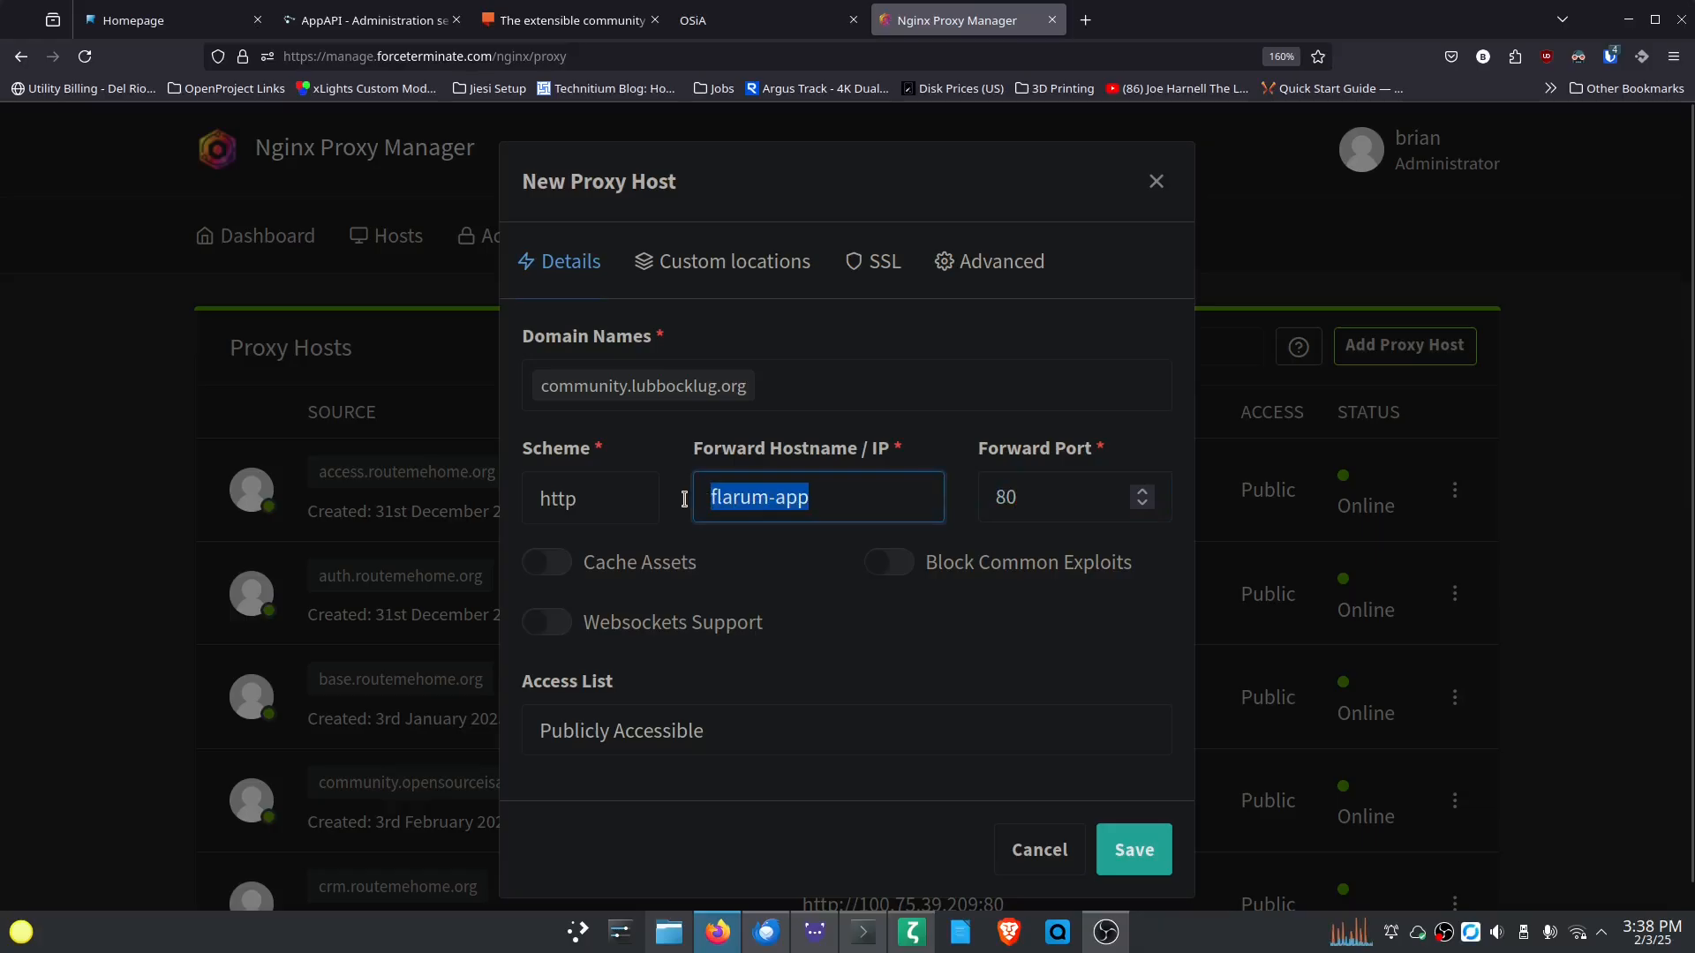
{"action": "left_click", "coordinate": [833, 497]}
{"action": "left_click_drag", "start_coordinate": [834, 497], "coordinate": [707, 496]}
{"action": "left_click", "coordinate": [1000, 495]}
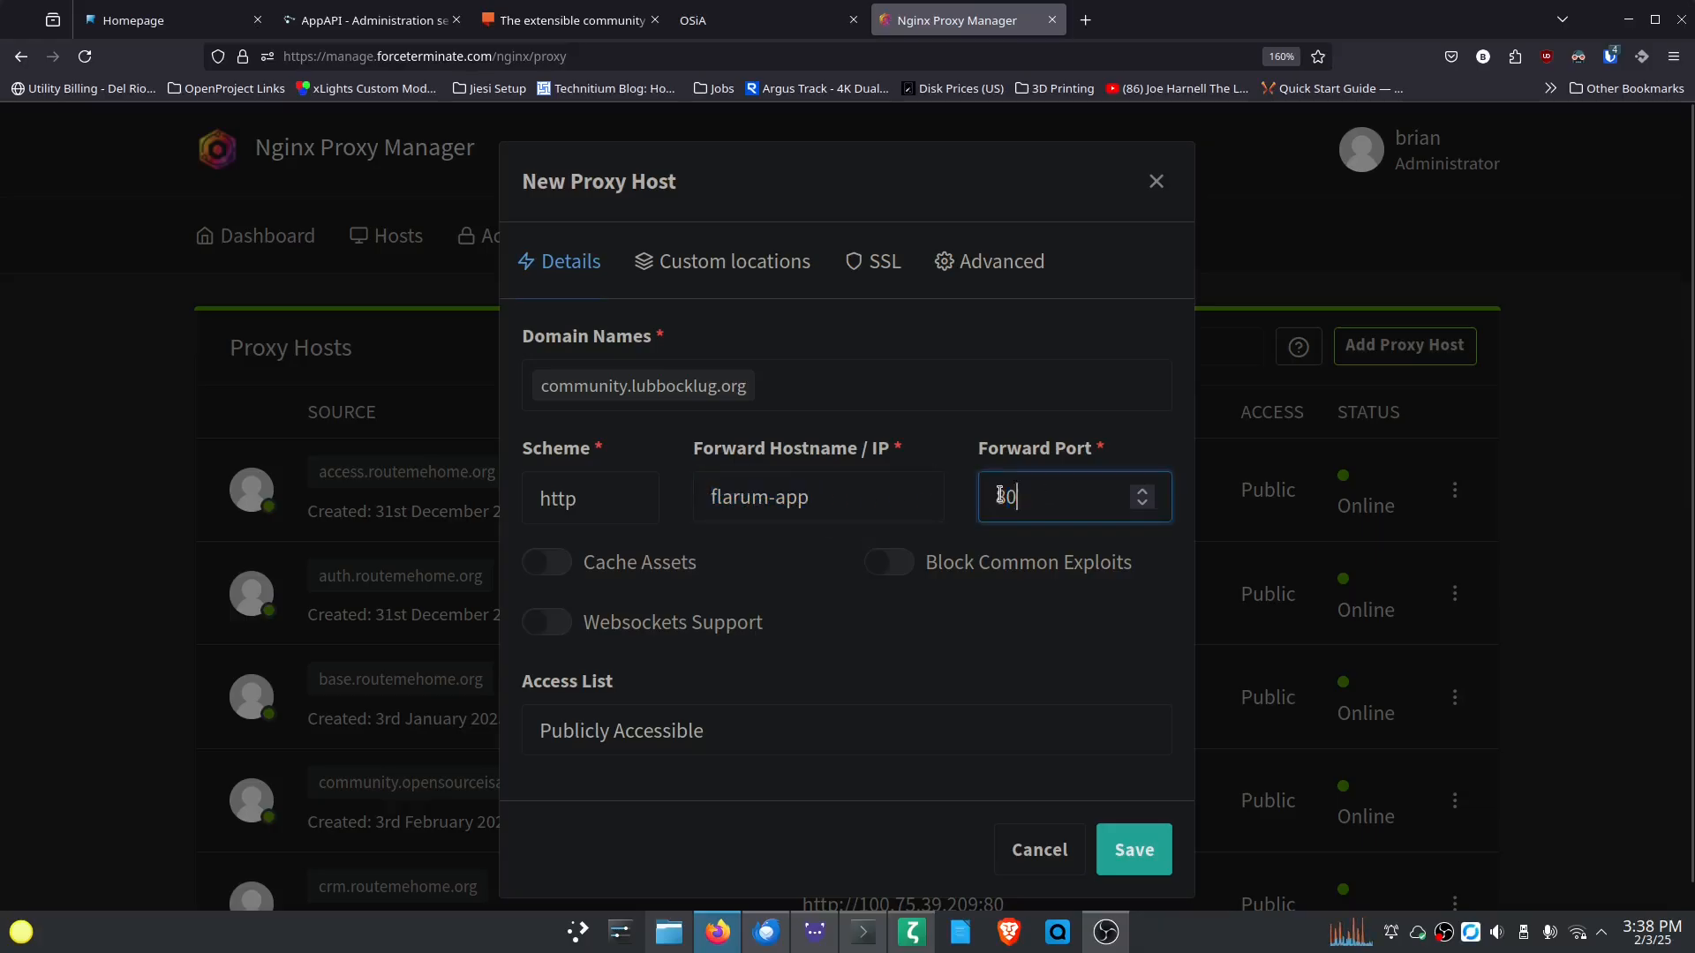
{"action": "double_click", "coordinate": [1001, 495]}
{"action": "left_click", "coordinate": [833, 498]}
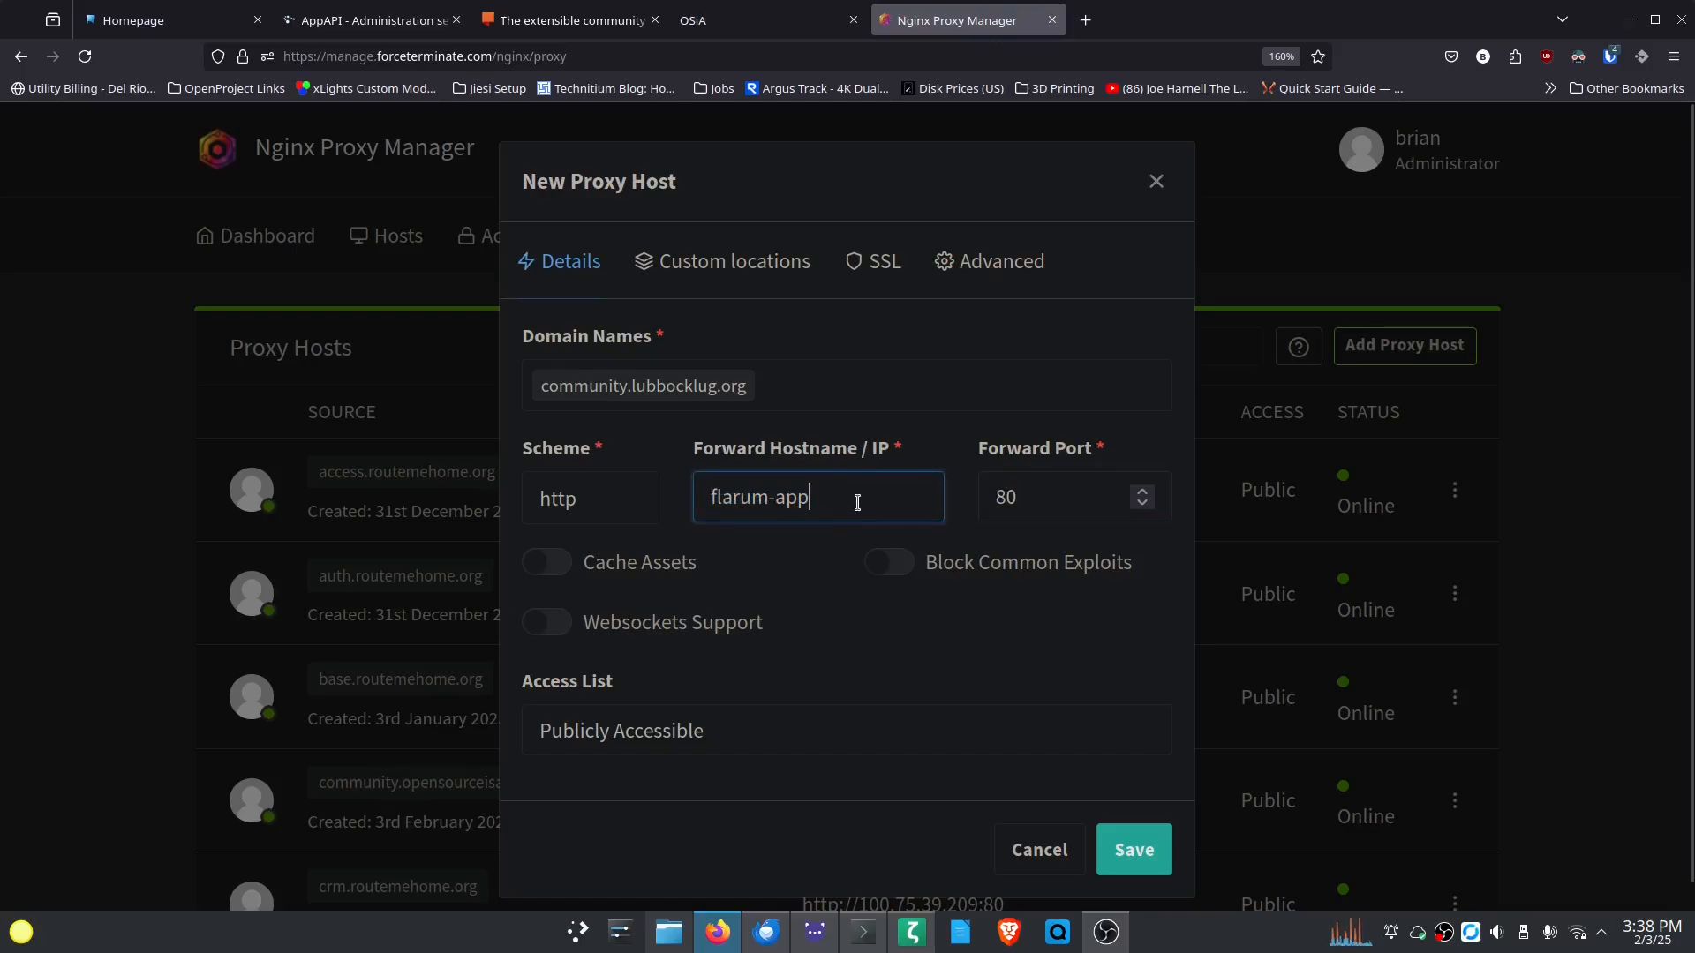
Enable Block Common Exploits and Websockets Support, then save the proxy host.
{"action": "left_click", "coordinate": [893, 563]}
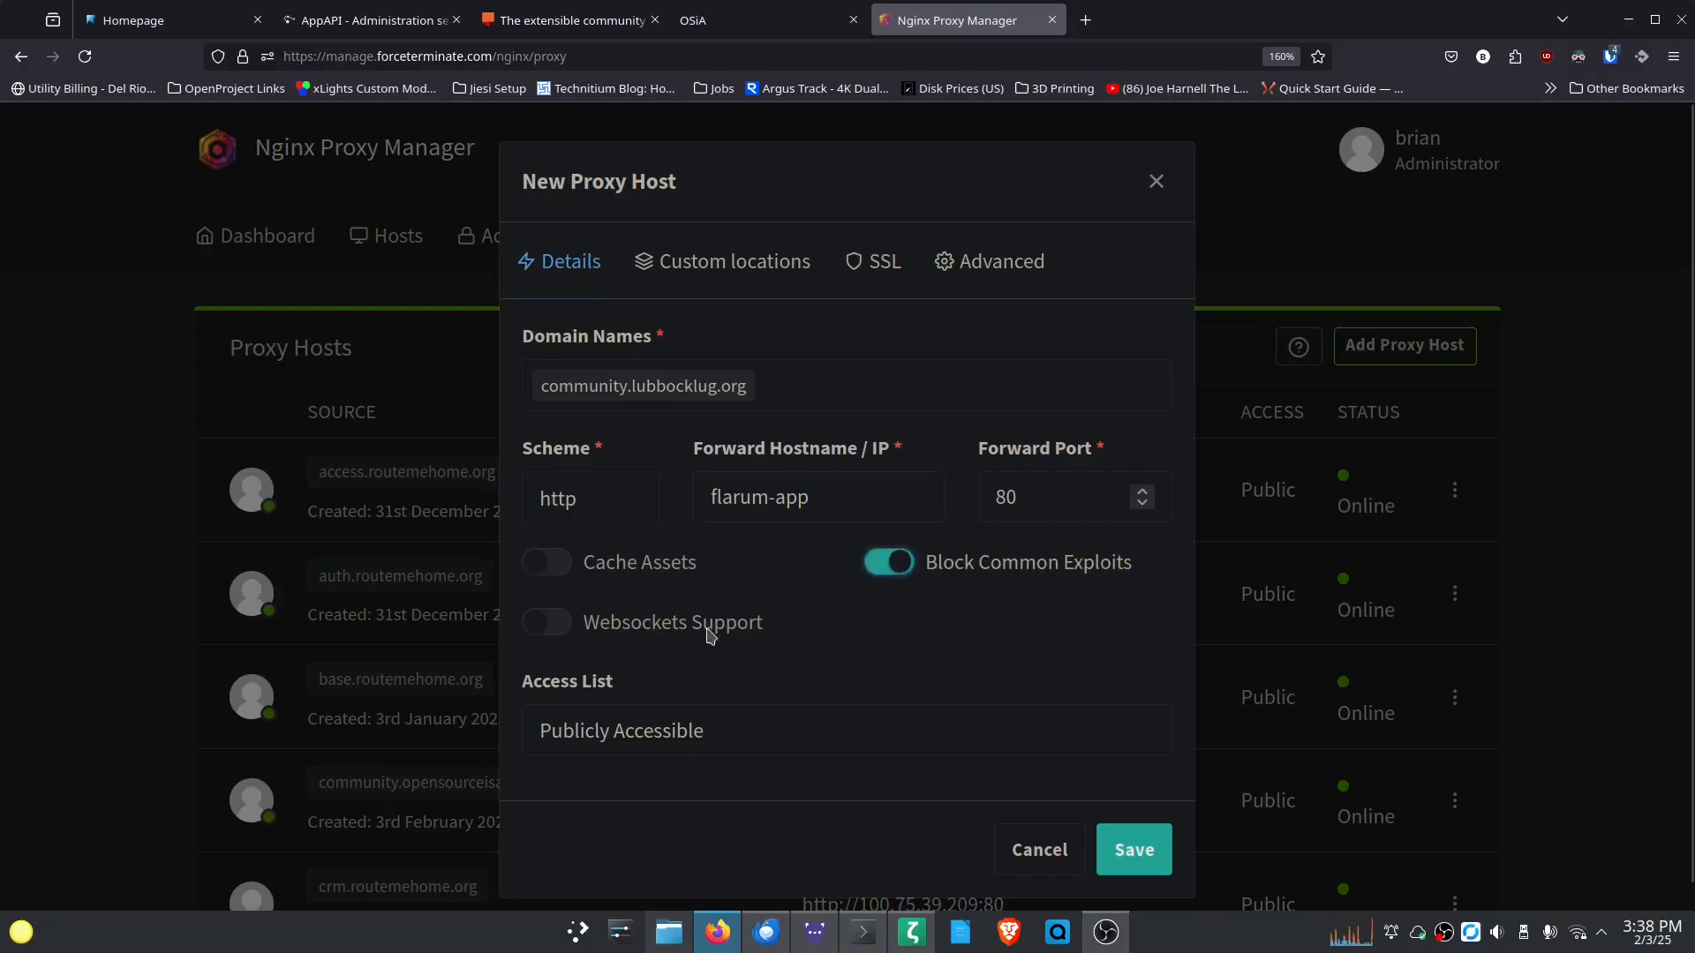
{"action": "left_click", "coordinate": [547, 625]}
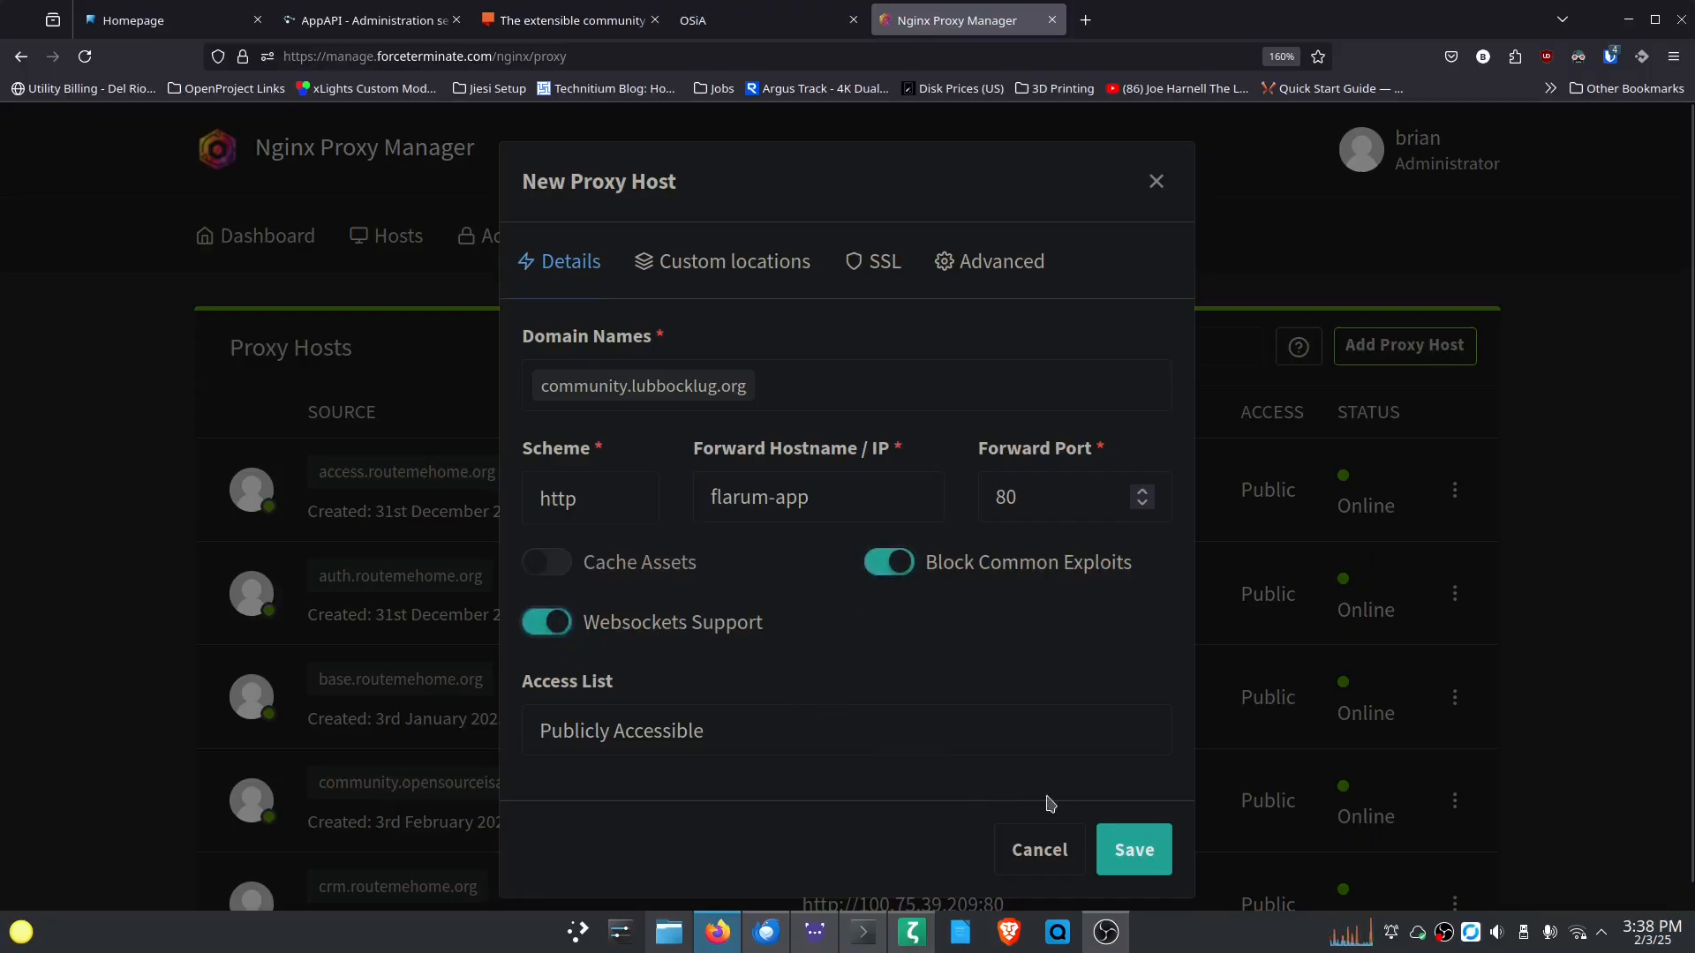
{"action": "left_click", "coordinate": [1135, 850]}
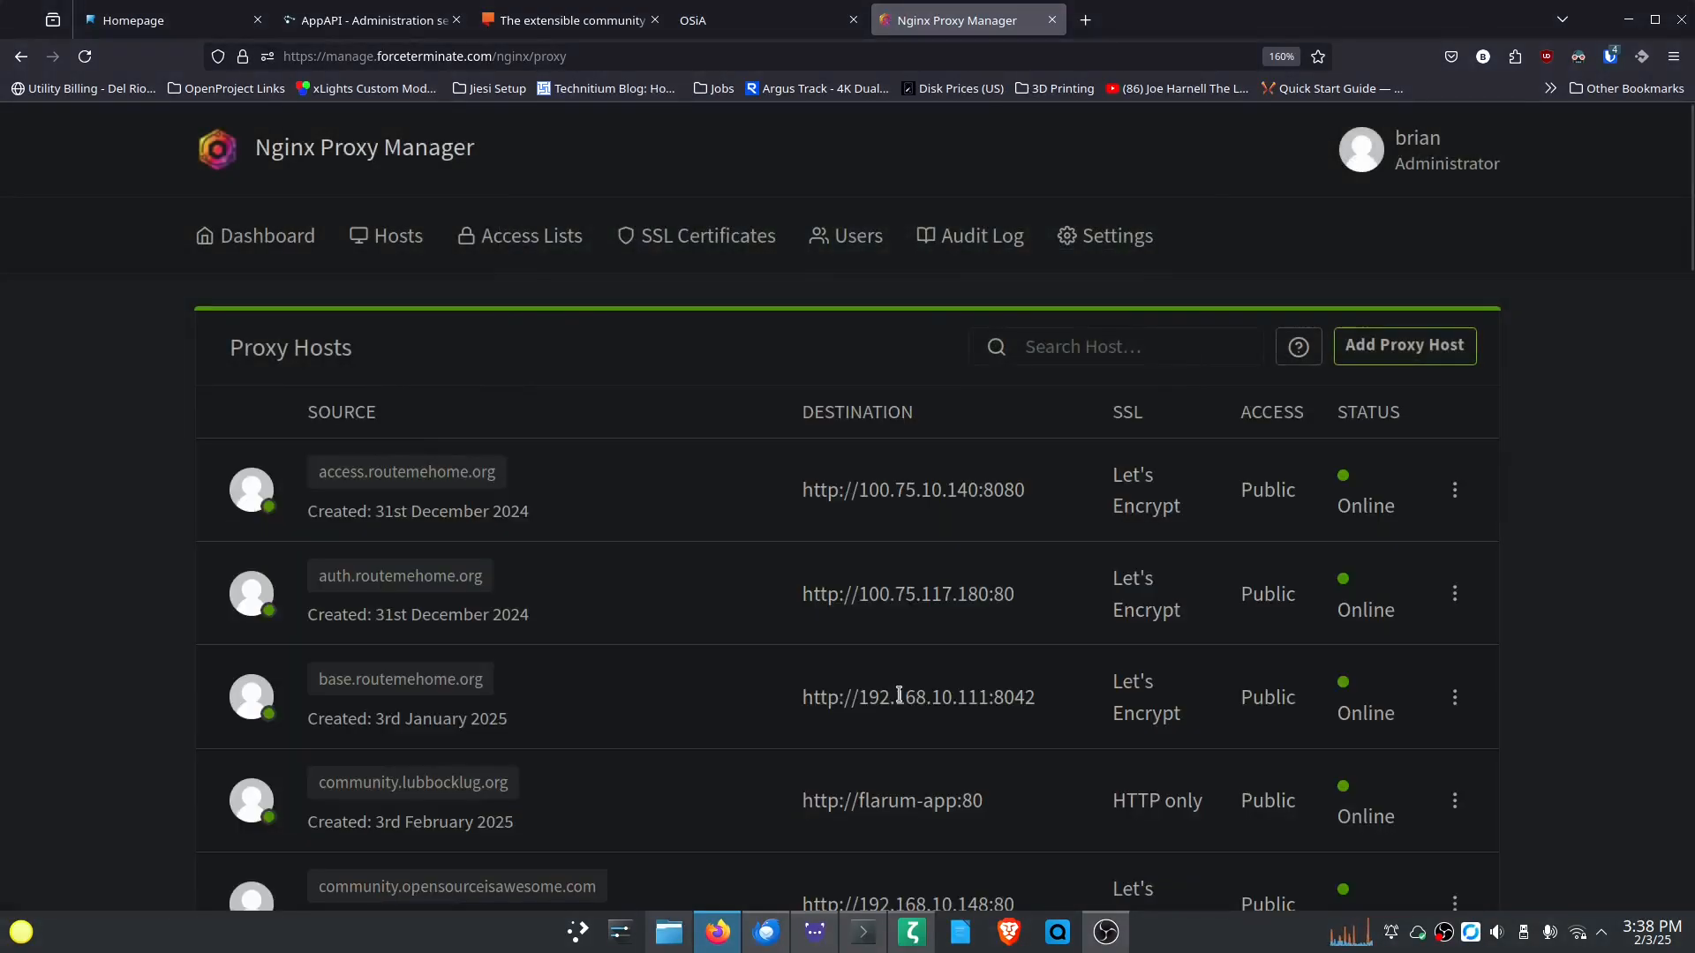
Edit the community.lubbocklug.org host and choose to request a new SSL certificate.
{"action": "scroll", "coordinate": [568, 624], "scroll_direction": "down", "scroll_amount": 2}
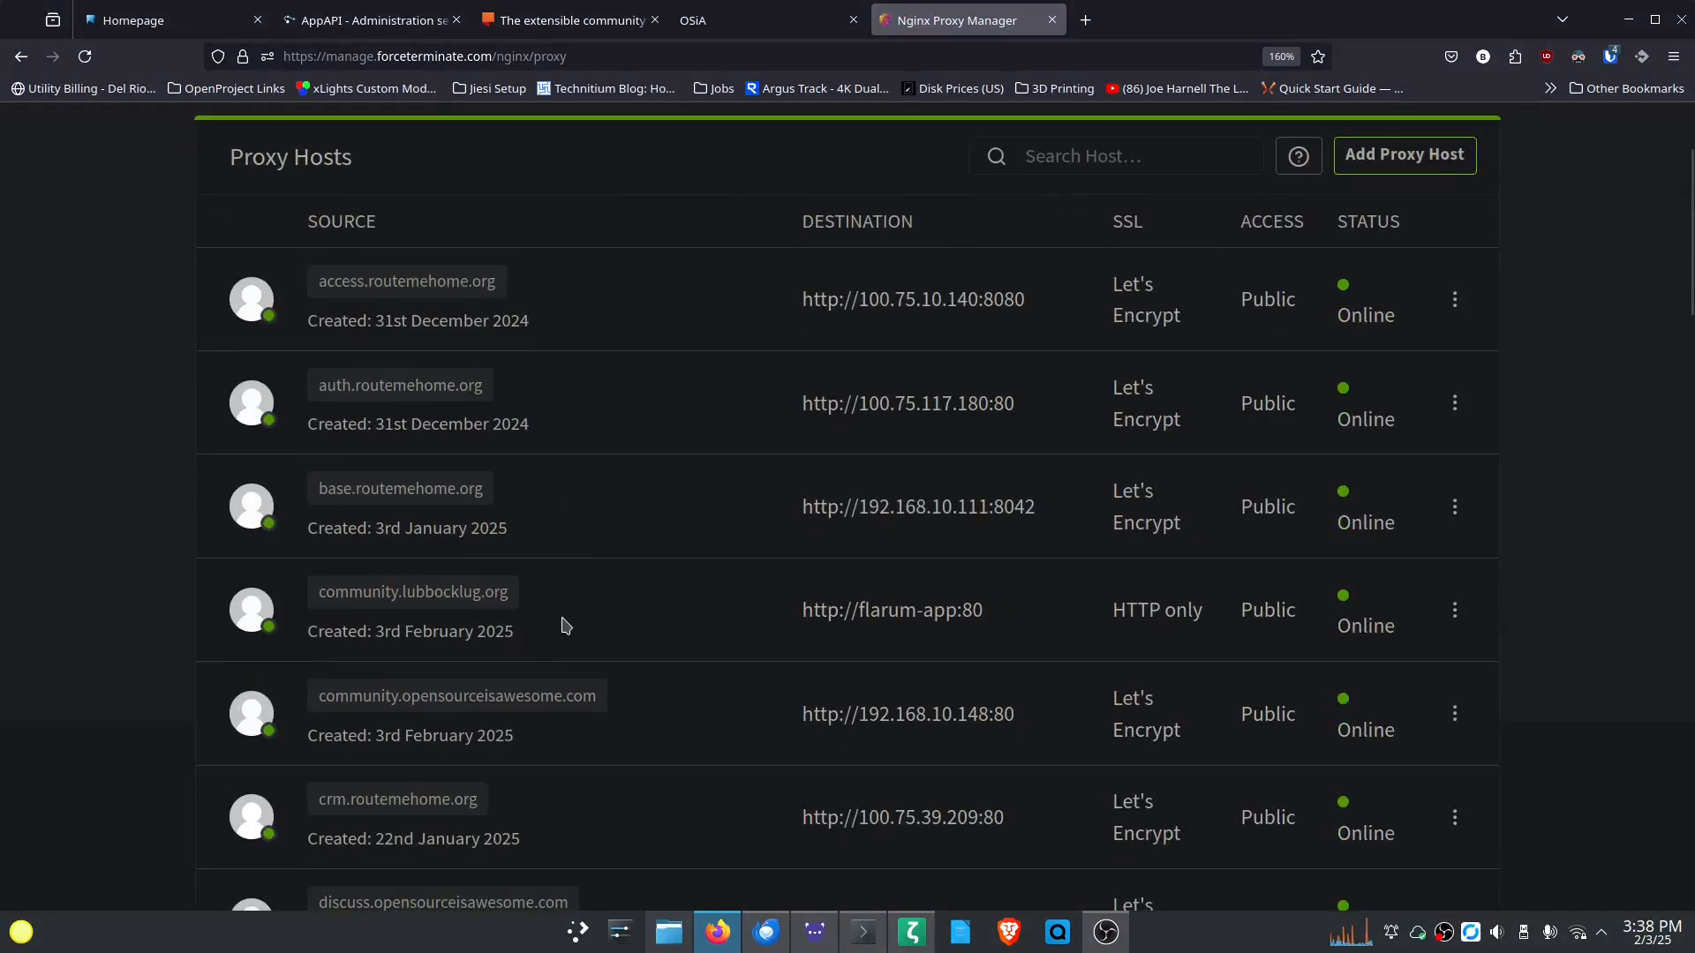
{"action": "left_click", "coordinate": [1455, 615]}
{"action": "left_click", "coordinate": [1281, 711]}
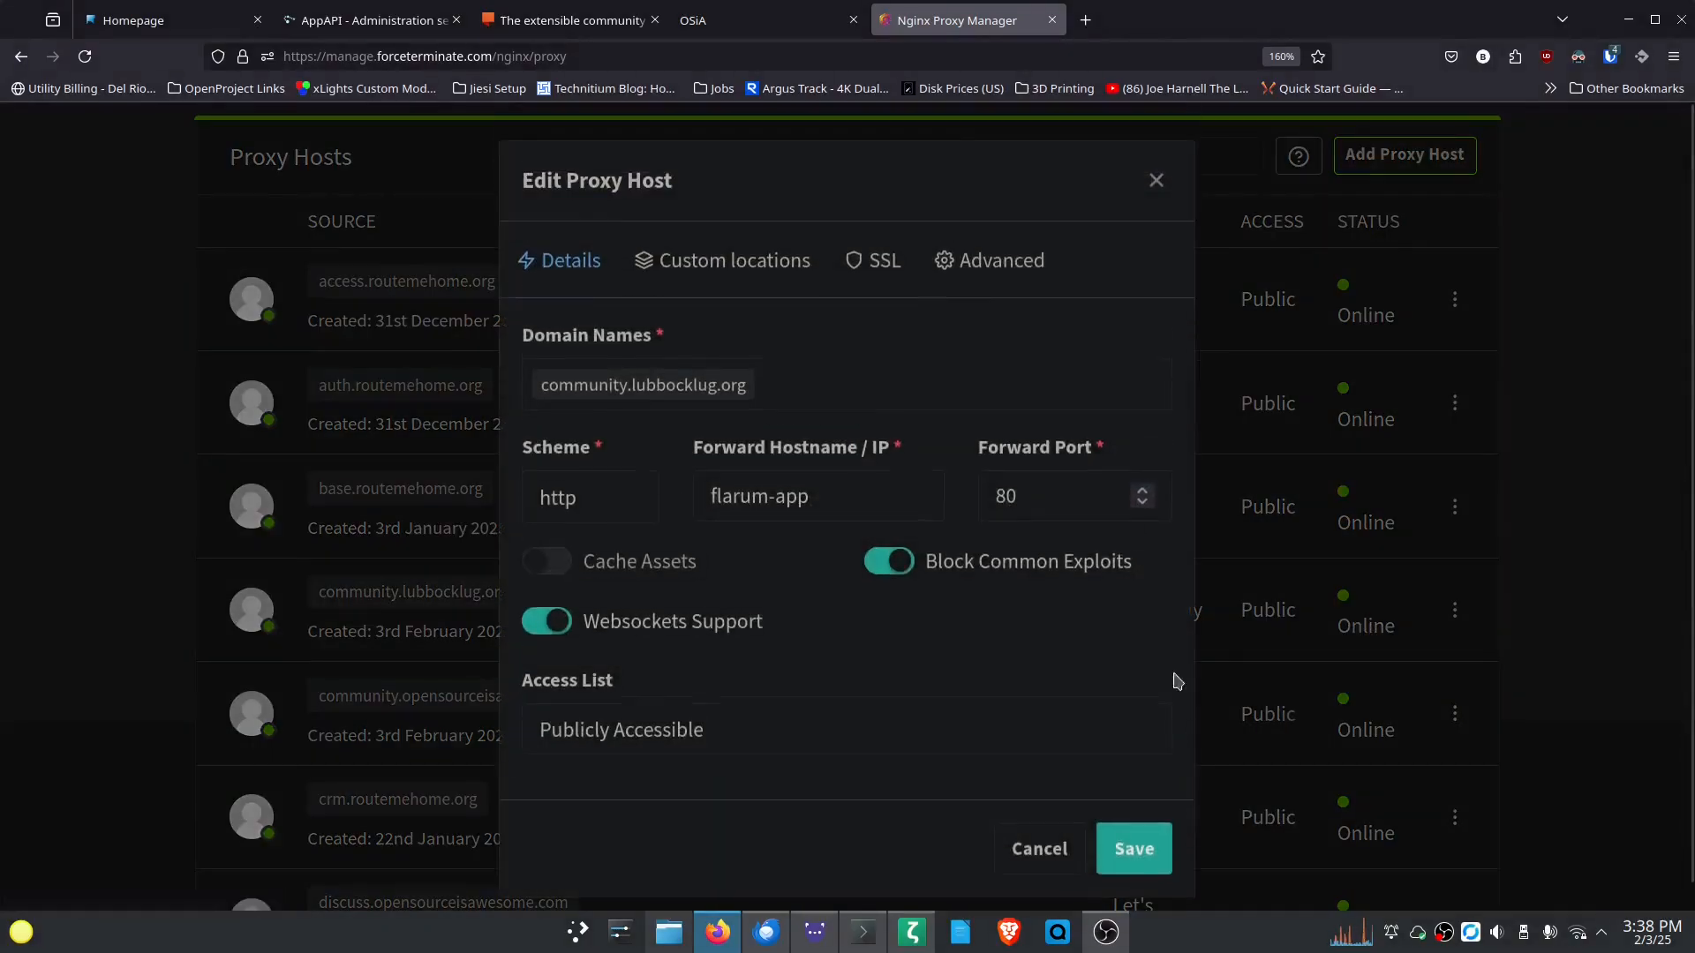
{"action": "left_click", "coordinate": [867, 270]}
{"action": "left_click", "coordinate": [670, 385]}
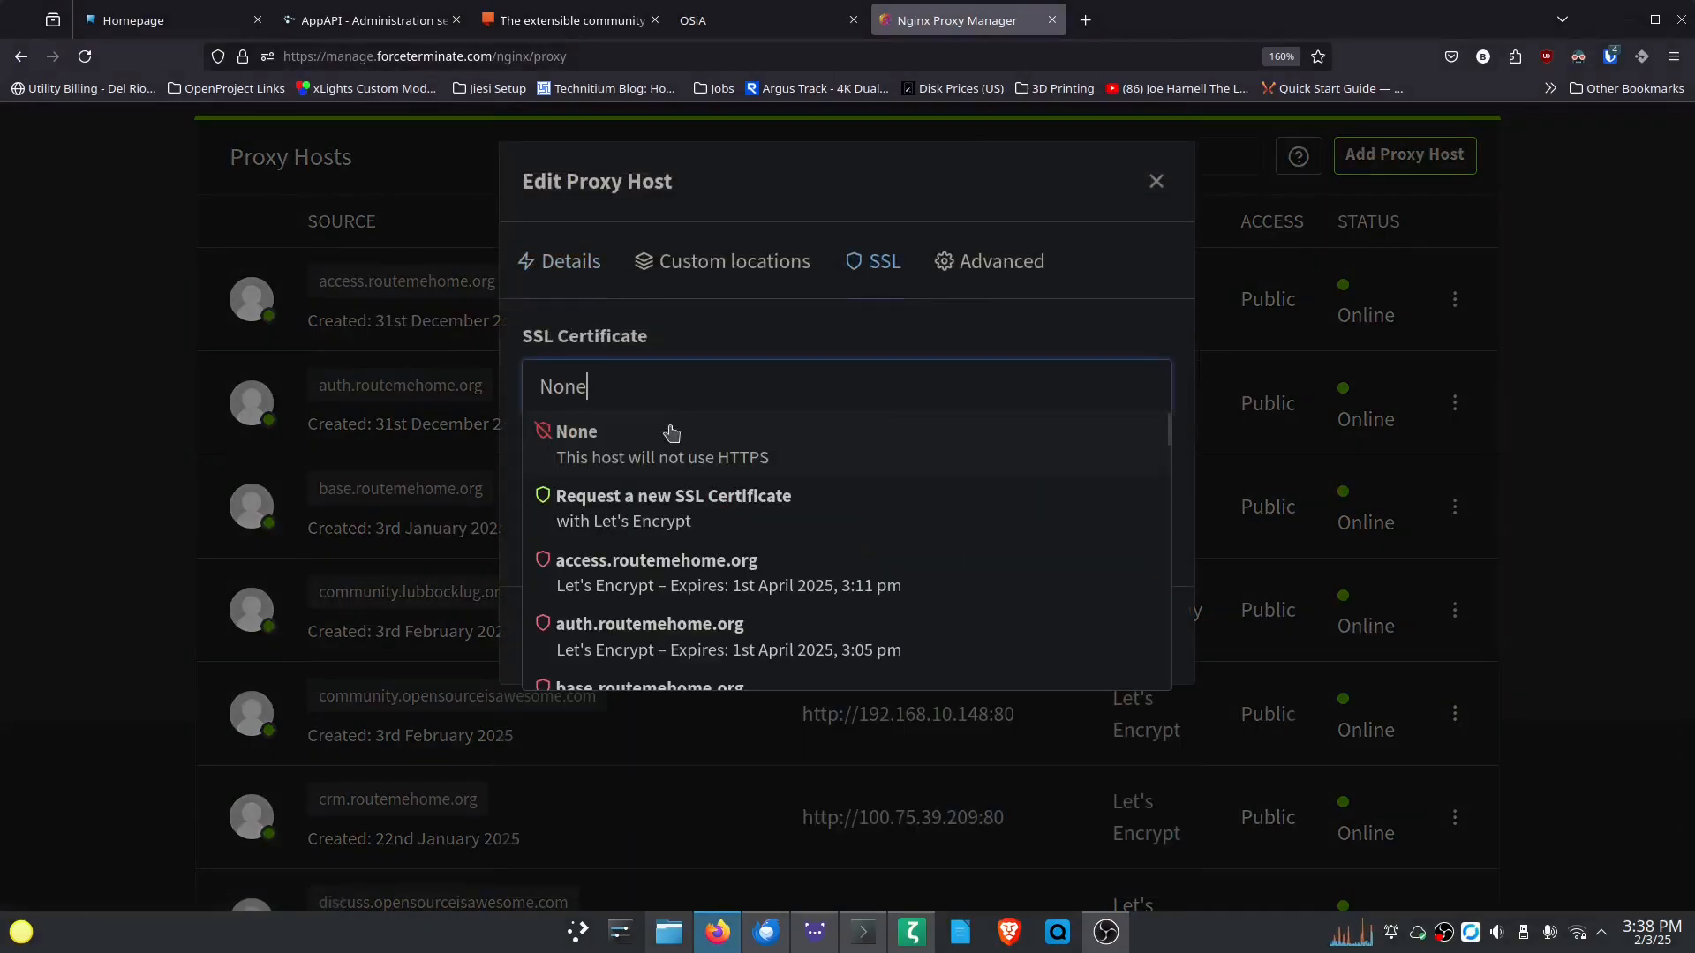
{"action": "left_click", "coordinate": [660, 503]}
Enable Force SSL, HTTP/2, HSTS and HSTS Subdomains, agree to the Let's Encrypt terms, and save.
{"action": "left_click", "coordinate": [560, 450]}
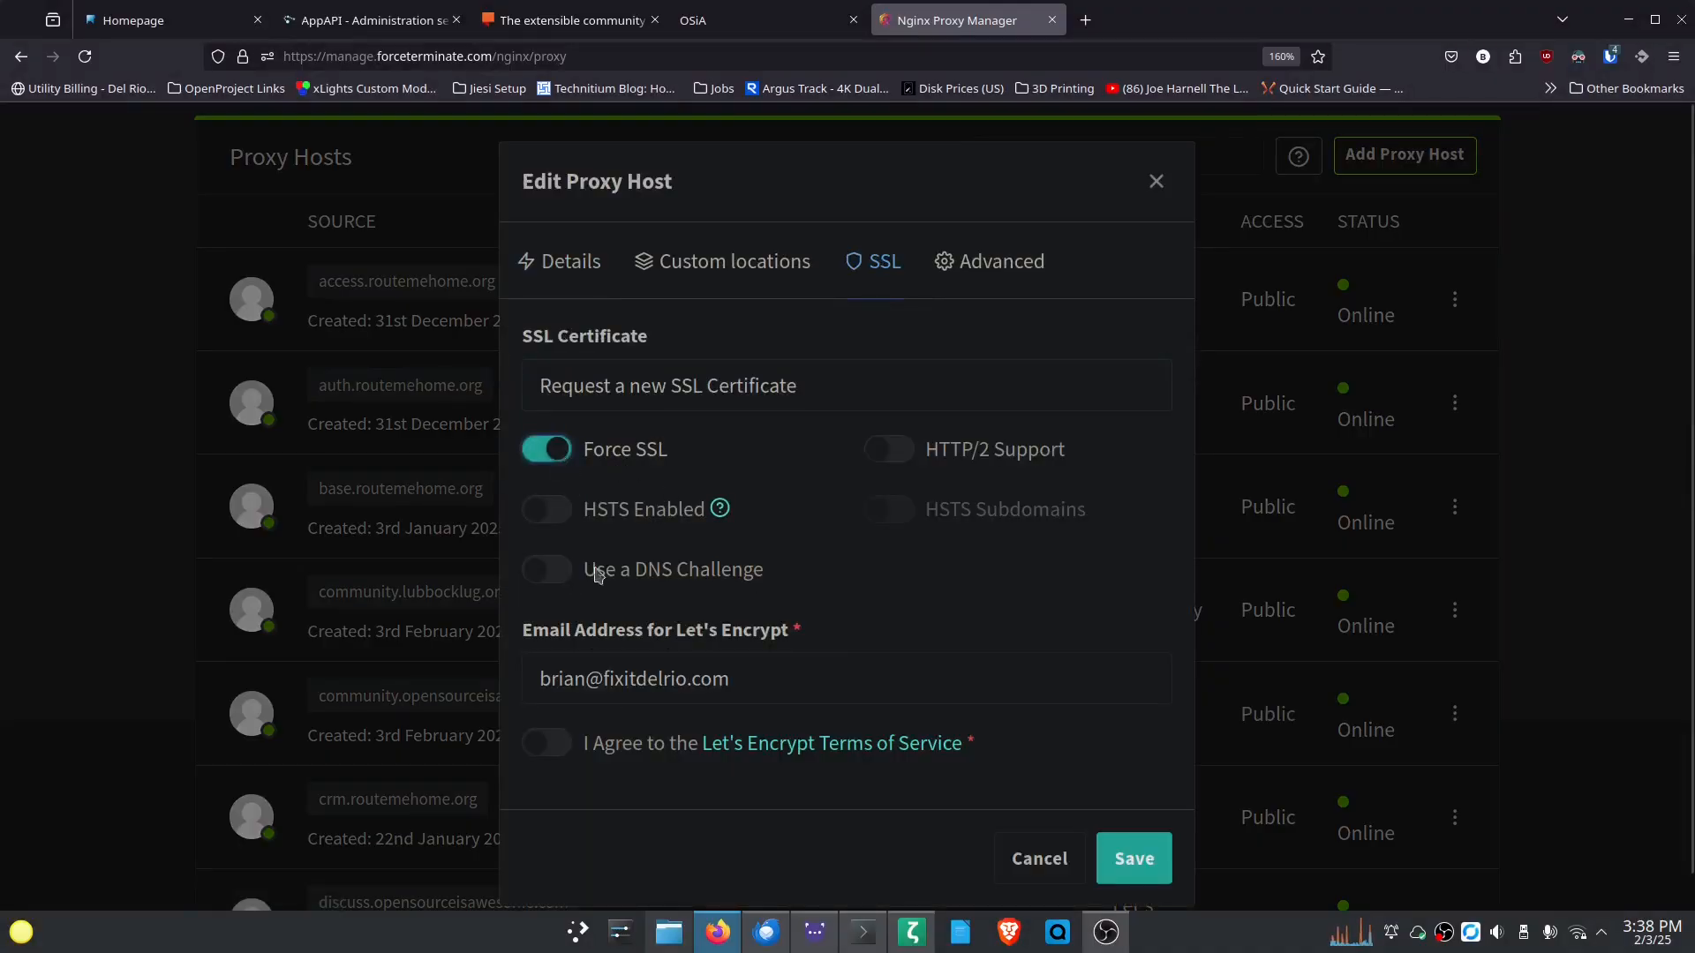
{"action": "left_click", "coordinate": [552, 743]}
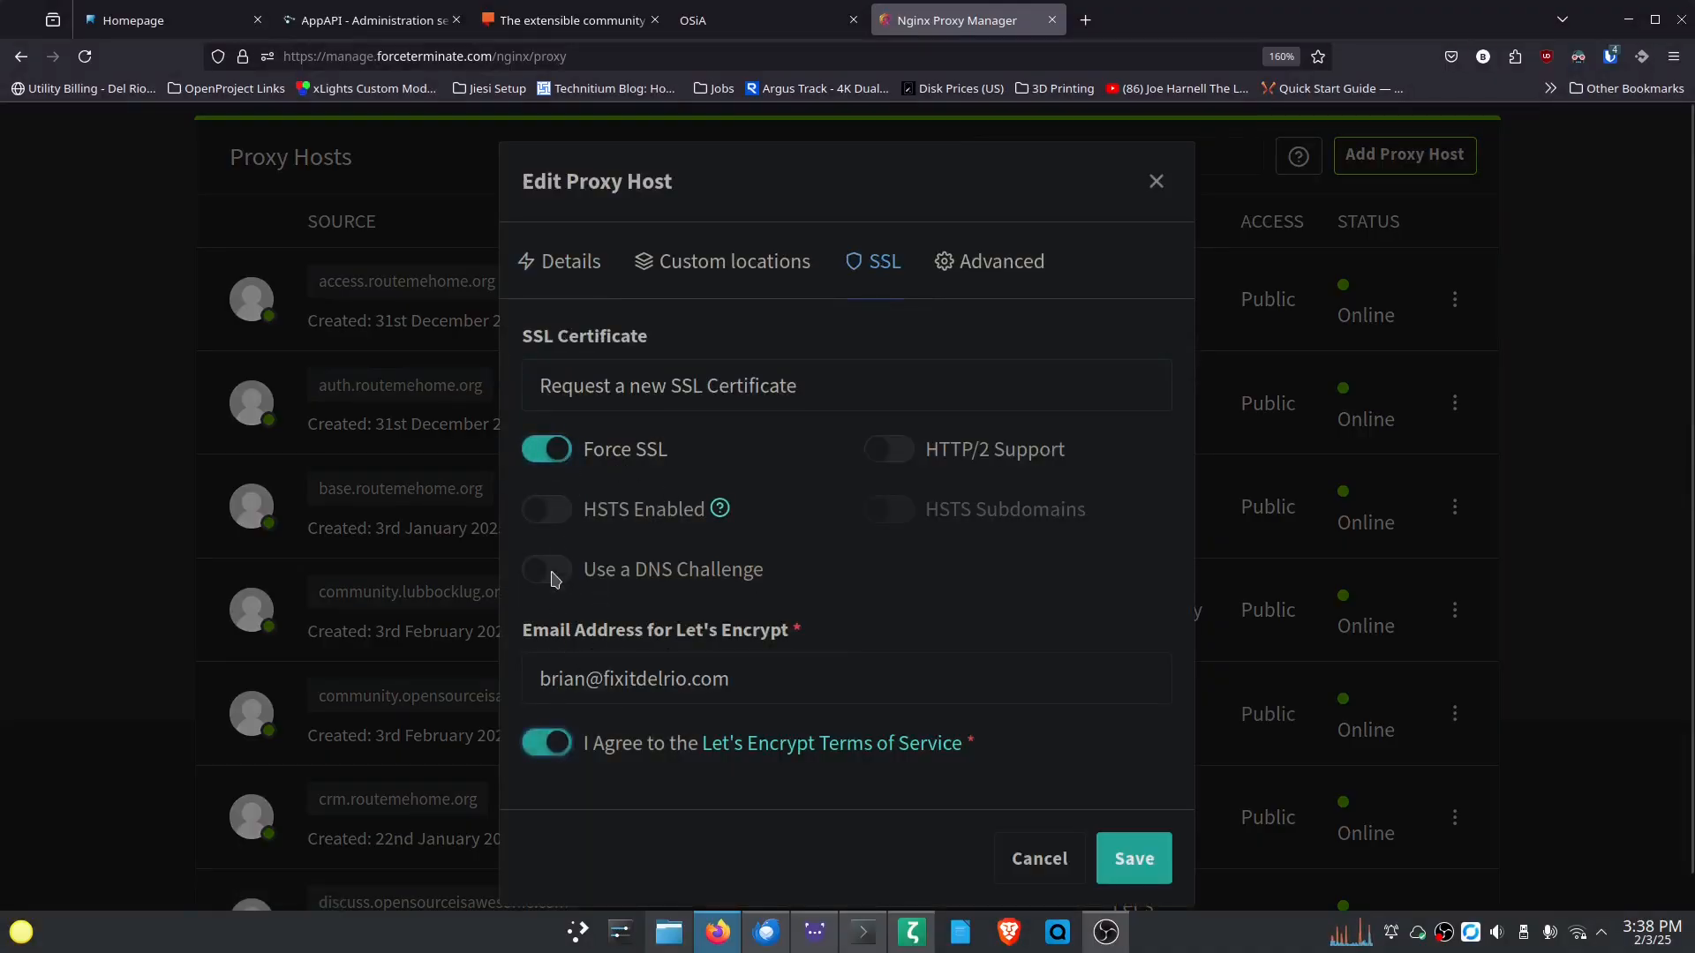
{"action": "left_click", "coordinate": [893, 449]}
{"action": "left_click", "coordinate": [559, 514]}
{"action": "left_click", "coordinate": [892, 509]}
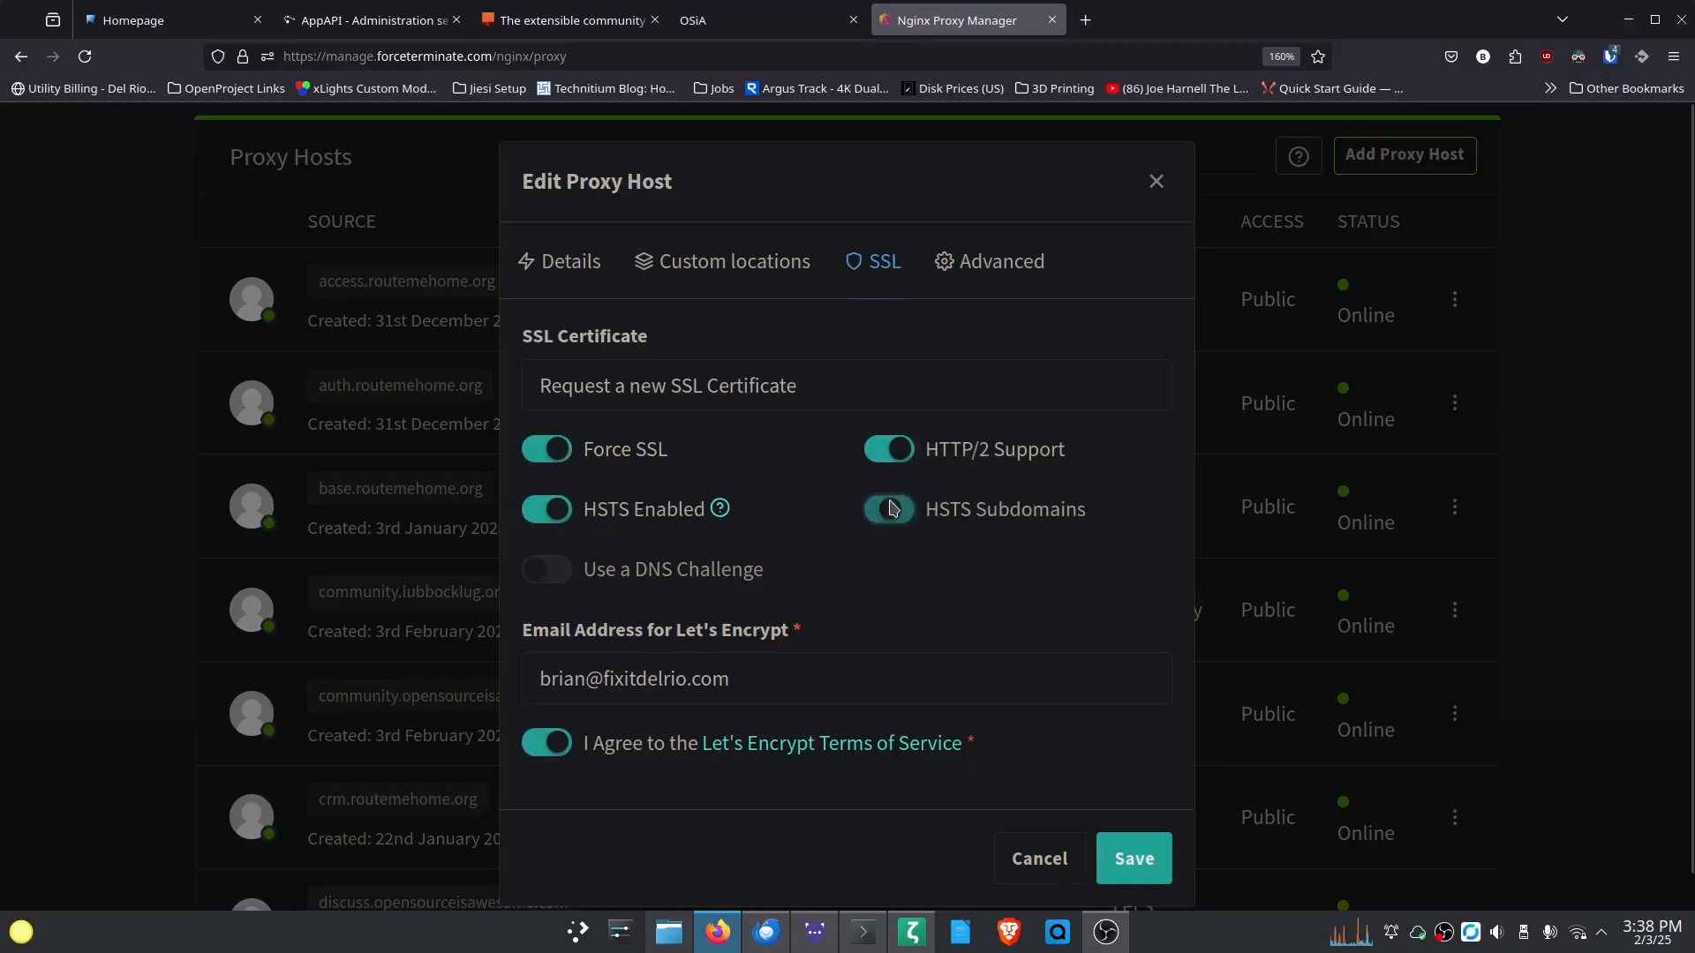
{"action": "left_click", "coordinate": [1145, 850]}
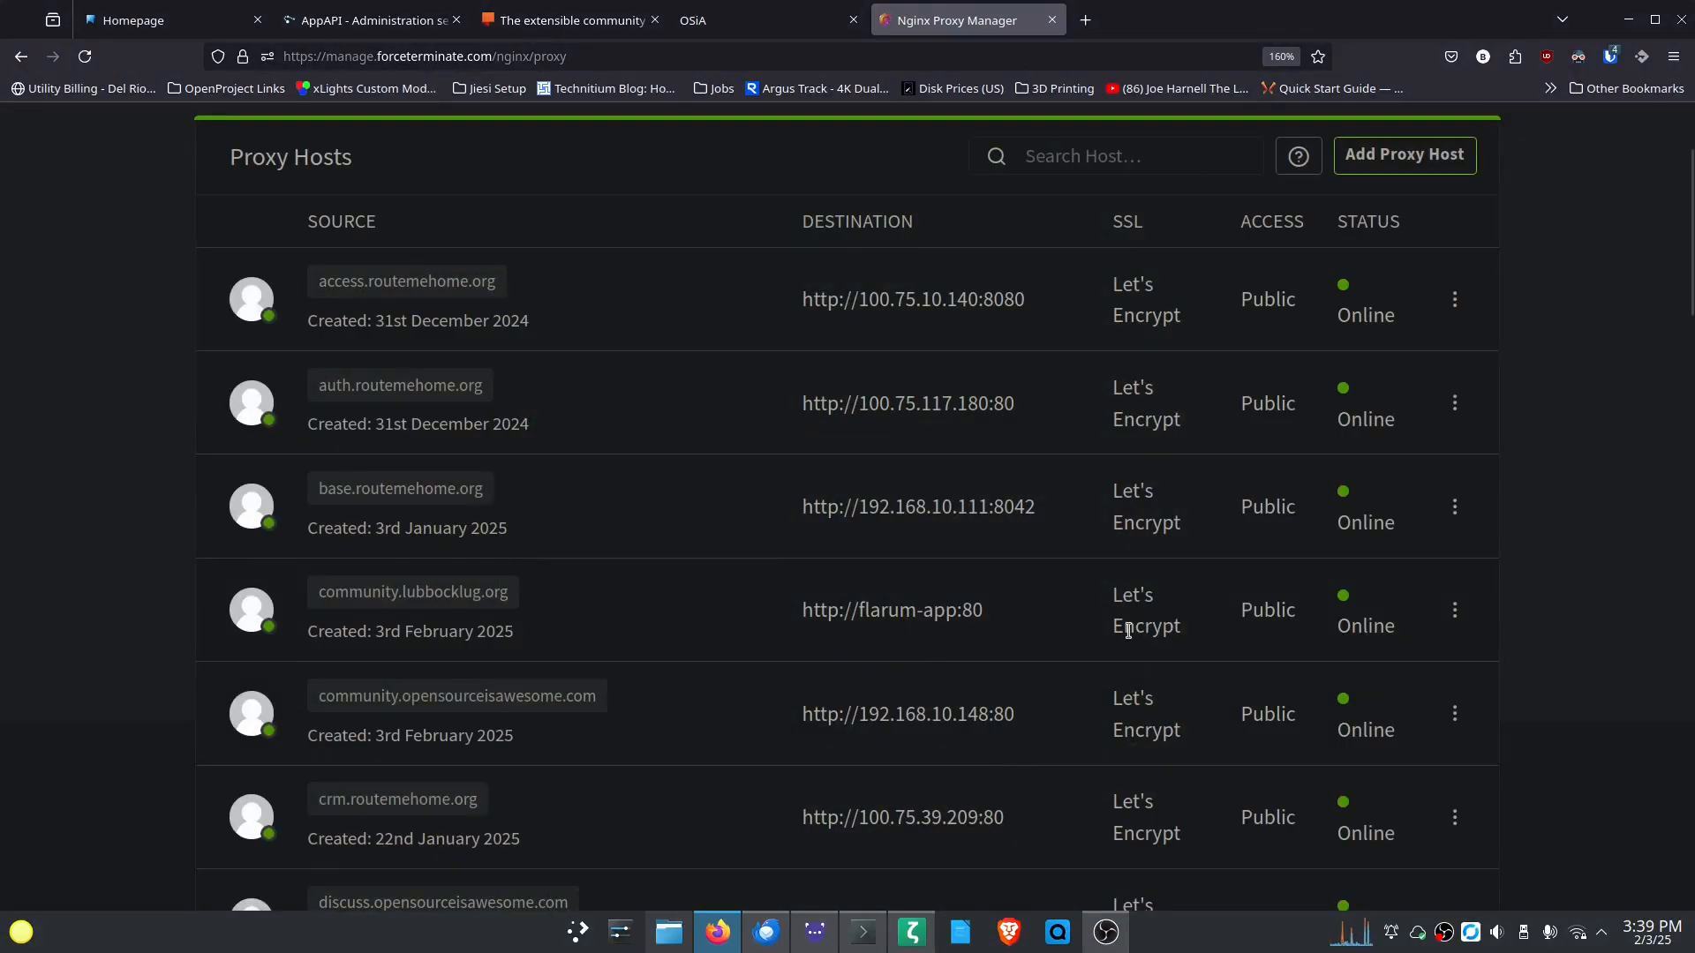
Open the community.lubbocklug.org forum, enter the admin username in the Log In form, then return to Konsole.
{"action": "left_click", "coordinate": [443, 606]}
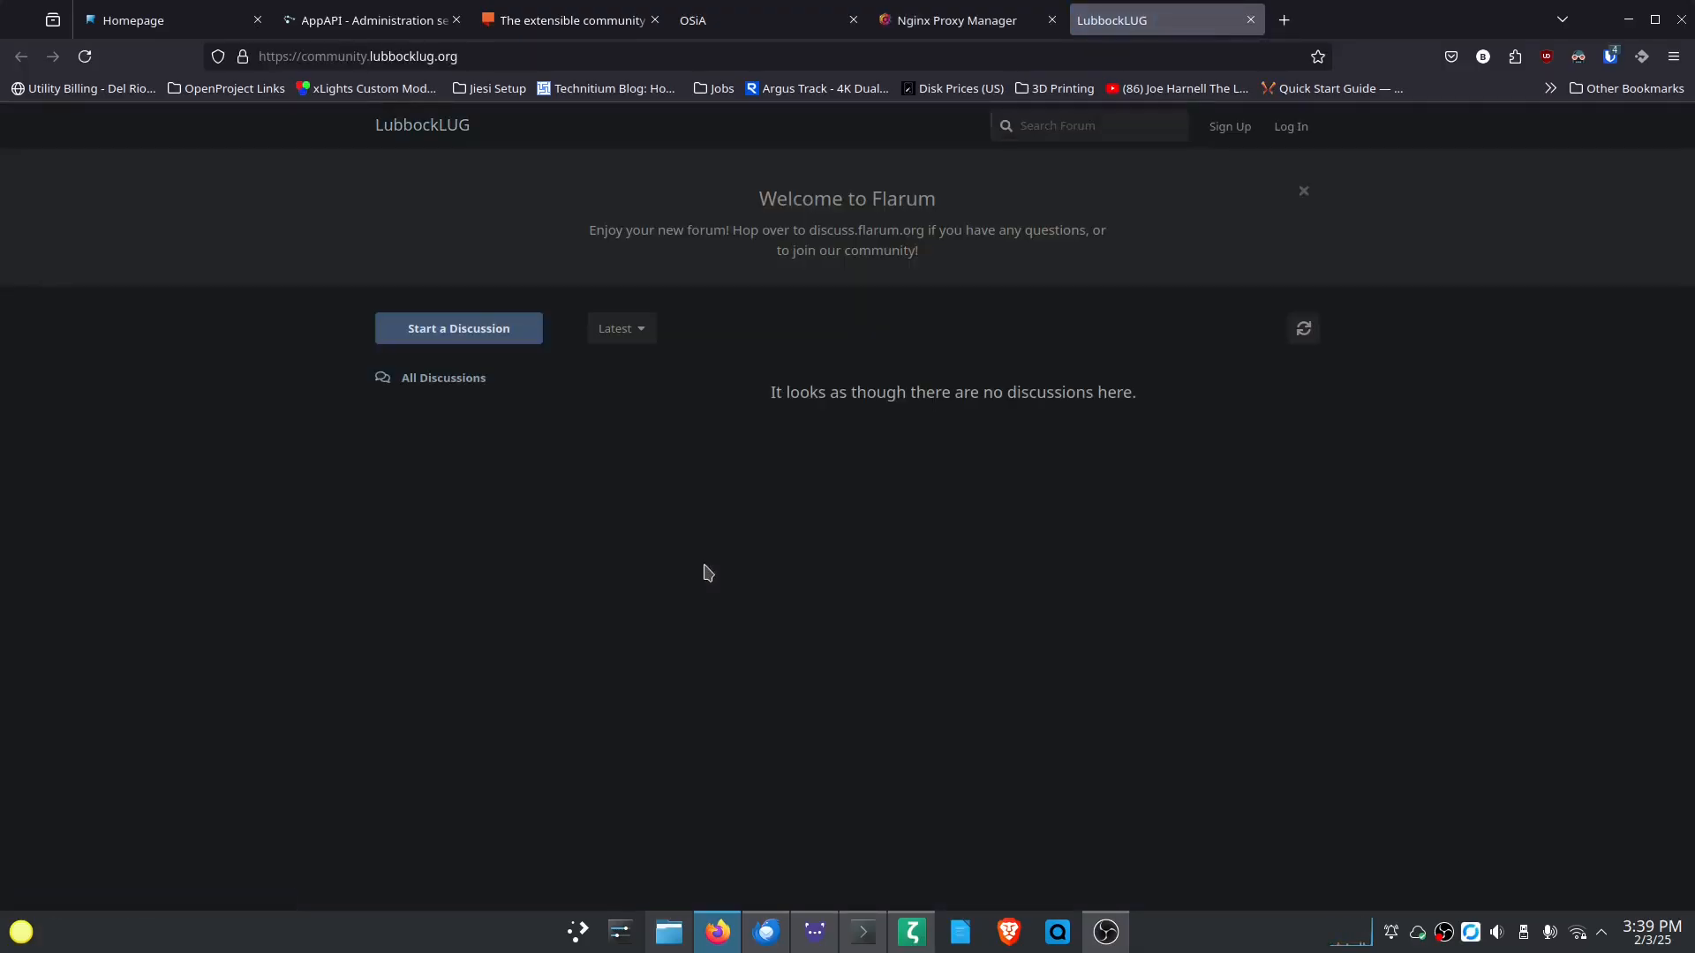
{"action": "left_click", "coordinate": [1293, 134]}
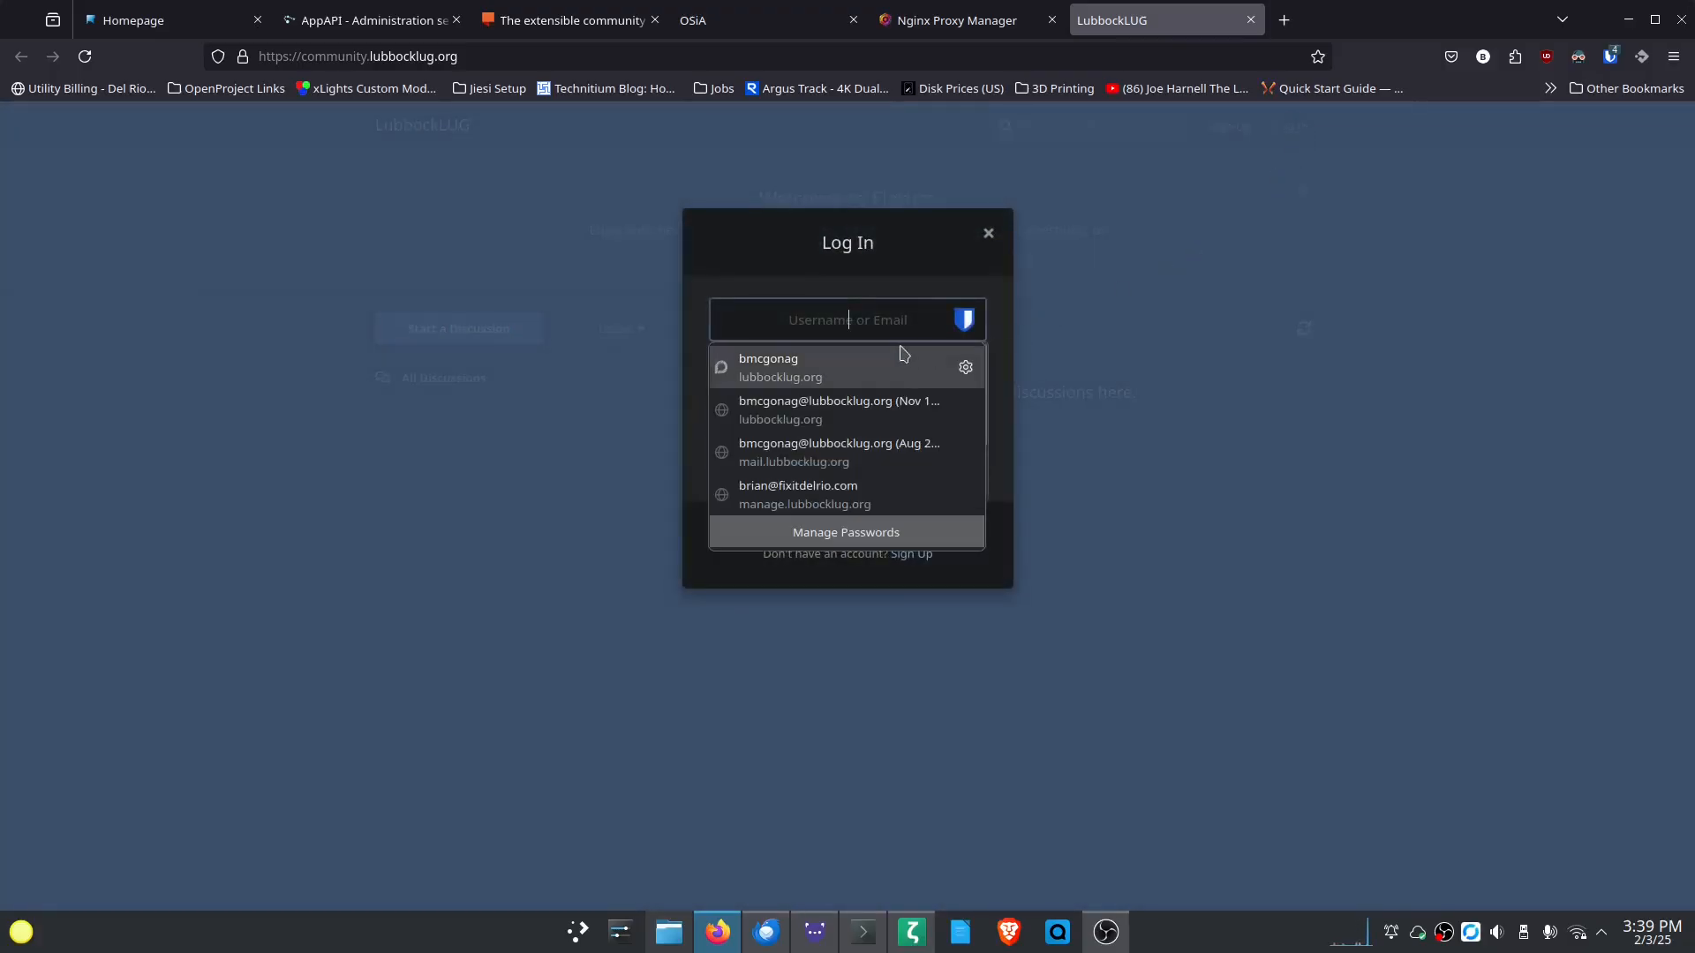
{"action": "type", "text": "brian"}
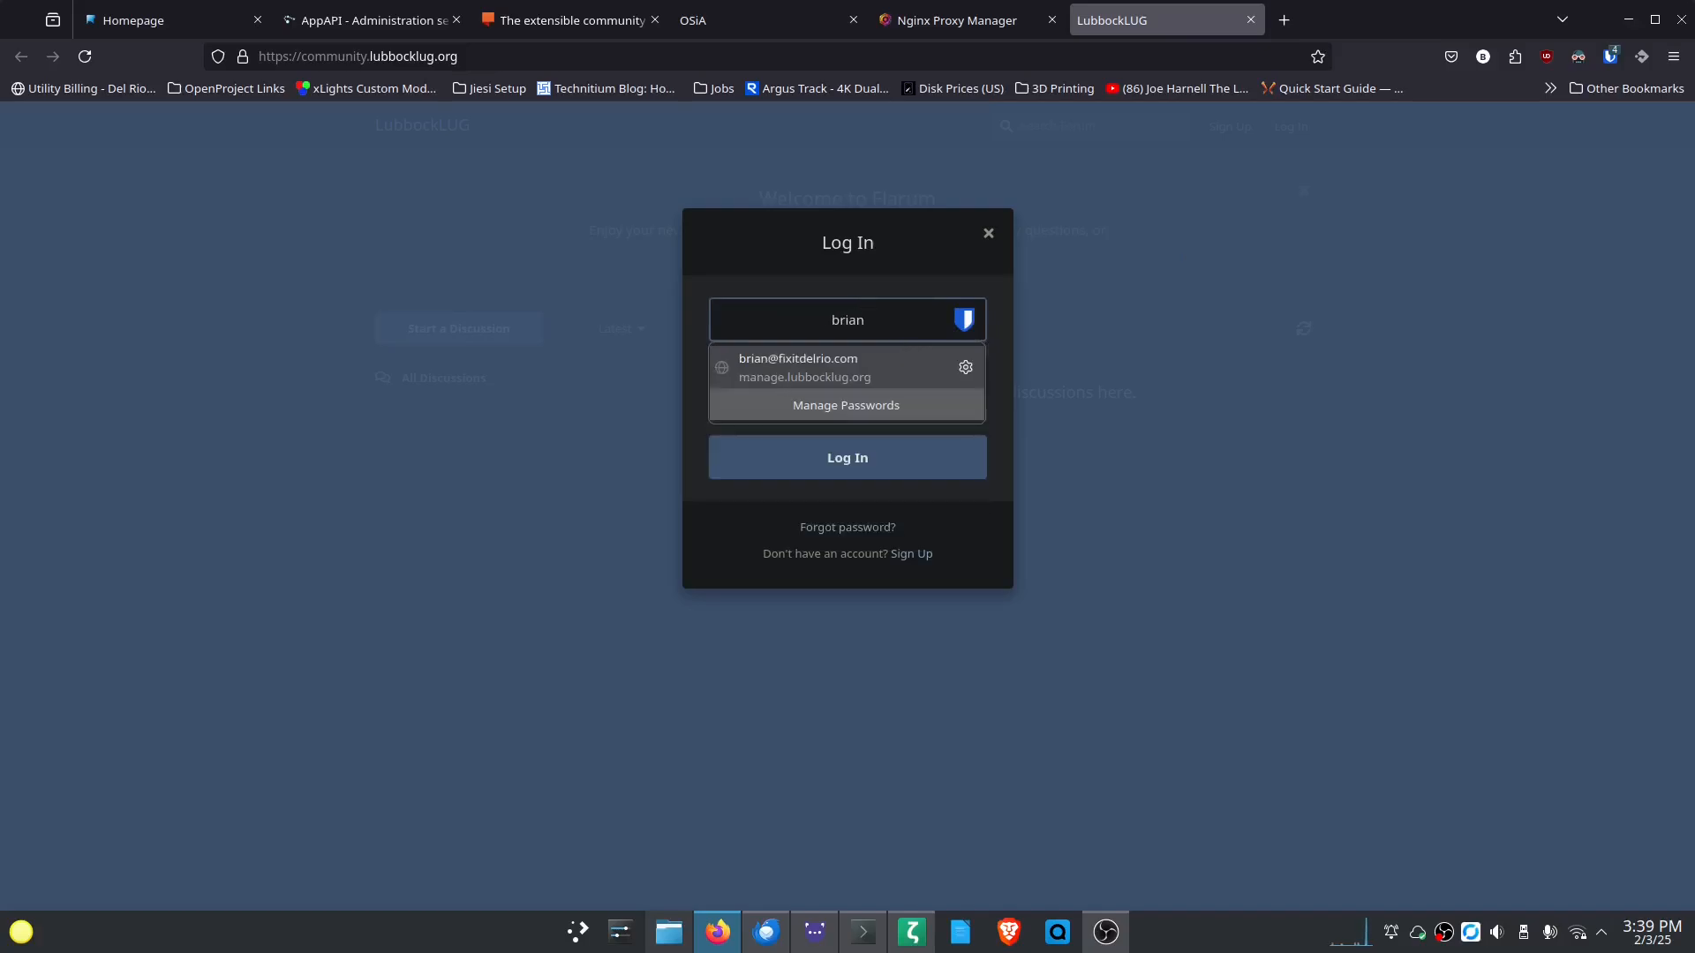
{"action": "key", "text": "Tab"}
{"action": "left_click", "coordinate": [863, 932]}
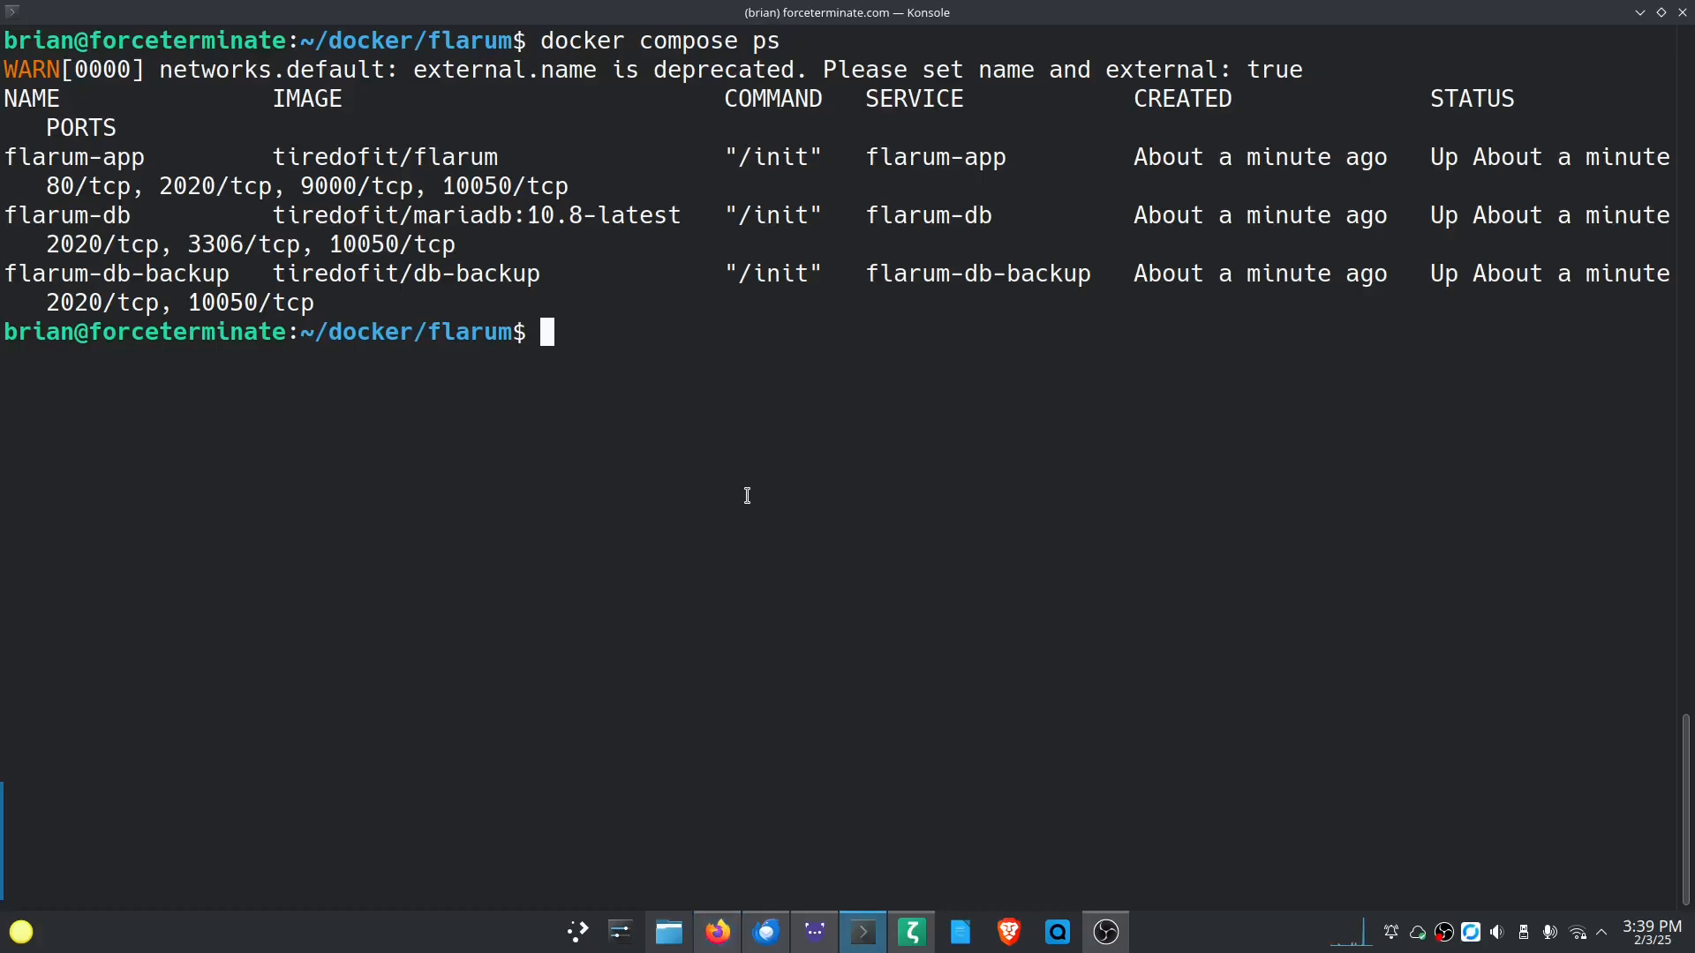
Print compose.yaml with cat, select the ADMIN_PASS value, then go back to the forum login.
{"action": "type", "text": "nan"}
{"action": "key", "text": "BackSpace"}
{"action": "key", "text": "BackSpace"}
{"action": "key", "text": "BackSpace"}
{"action": "type", "text": "cat compose.yaml"}
{"action": "key", "text": "Return"}
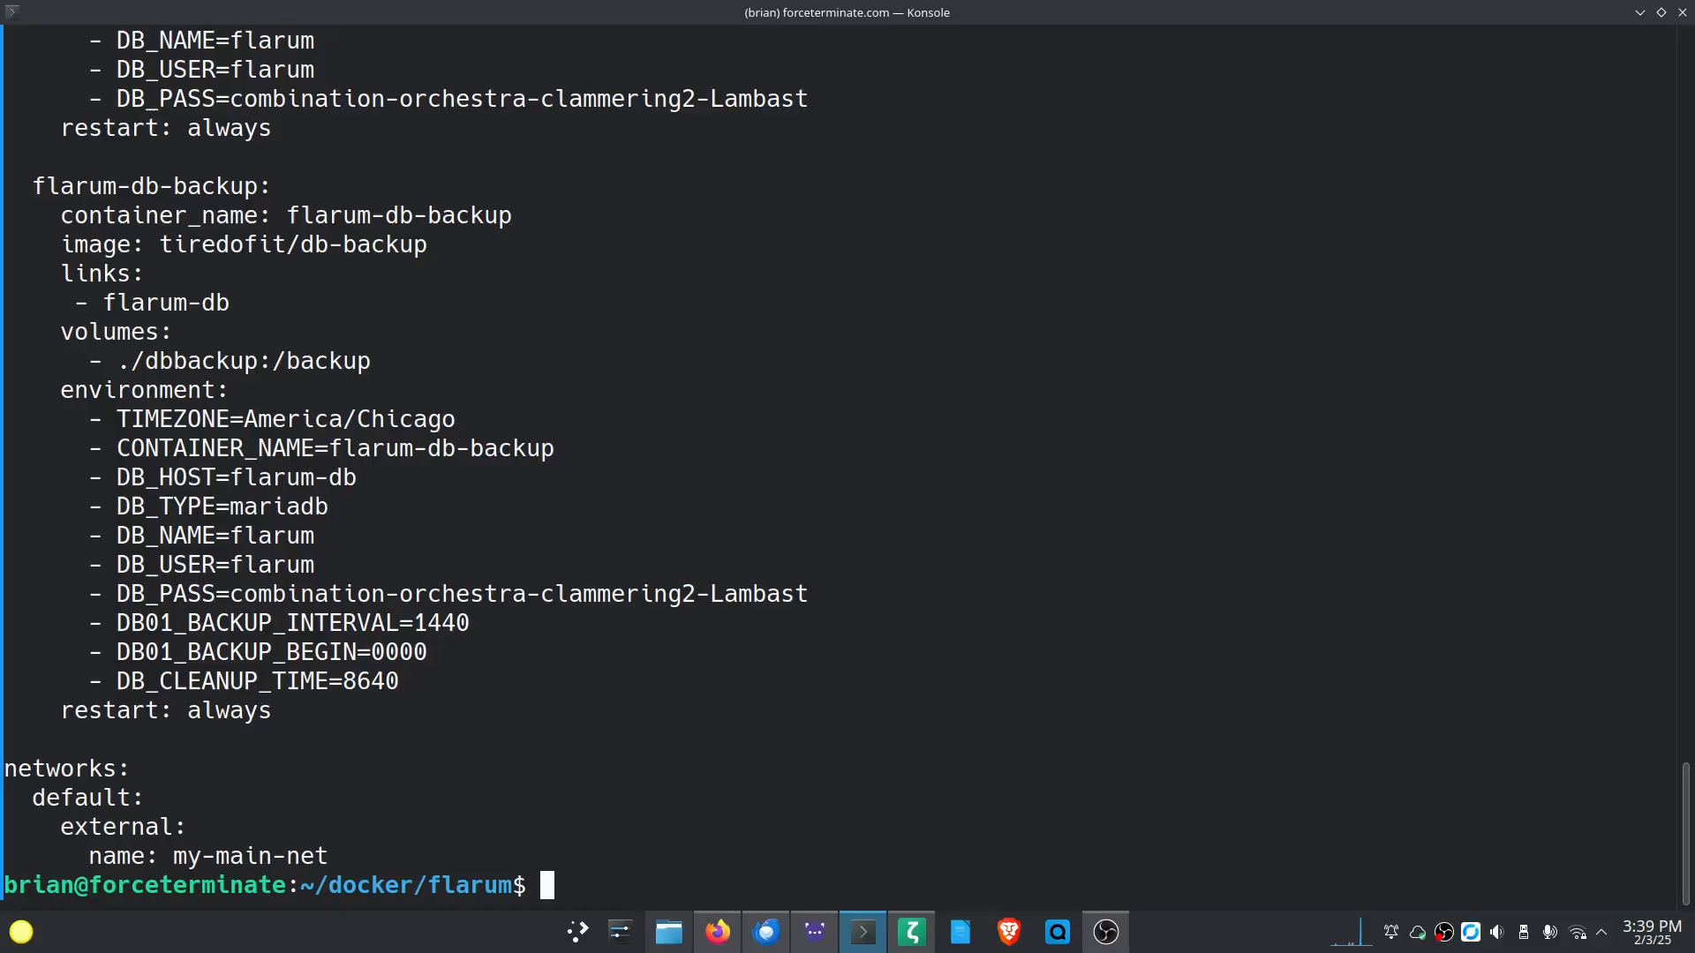
{"action": "scroll", "coordinate": [426, 349], "scroll_direction": "up", "scroll_amount": 2}
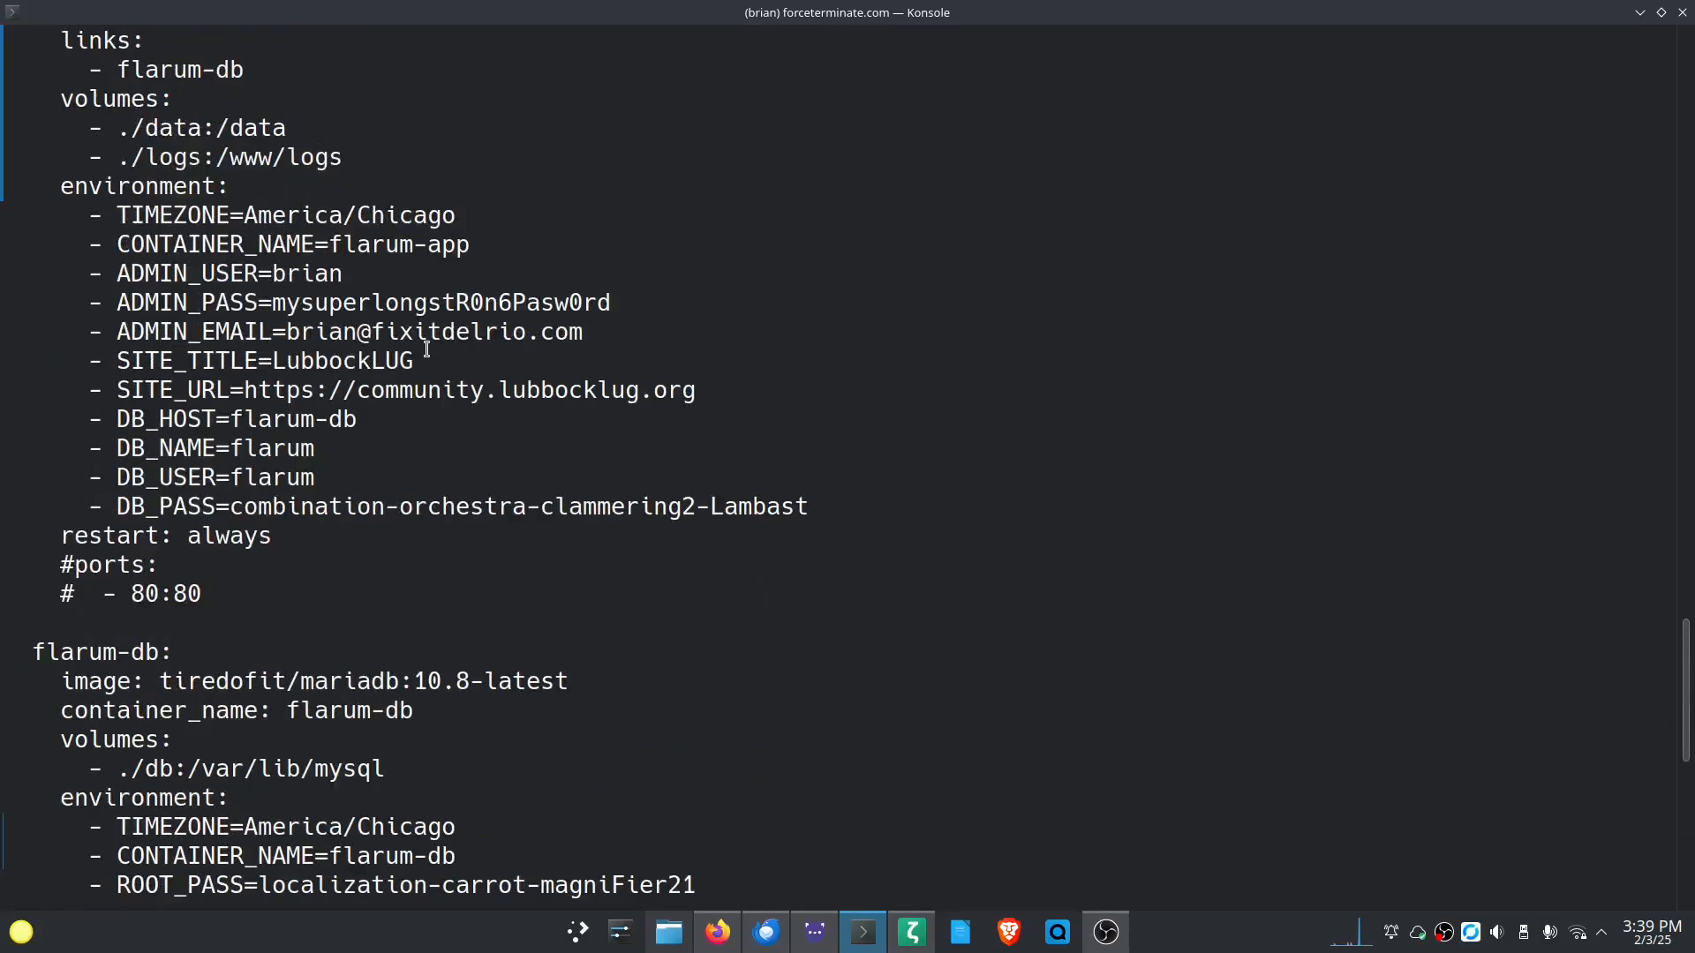
{"action": "left_click_drag", "start_coordinate": [613, 303], "coordinate": [288, 304]}
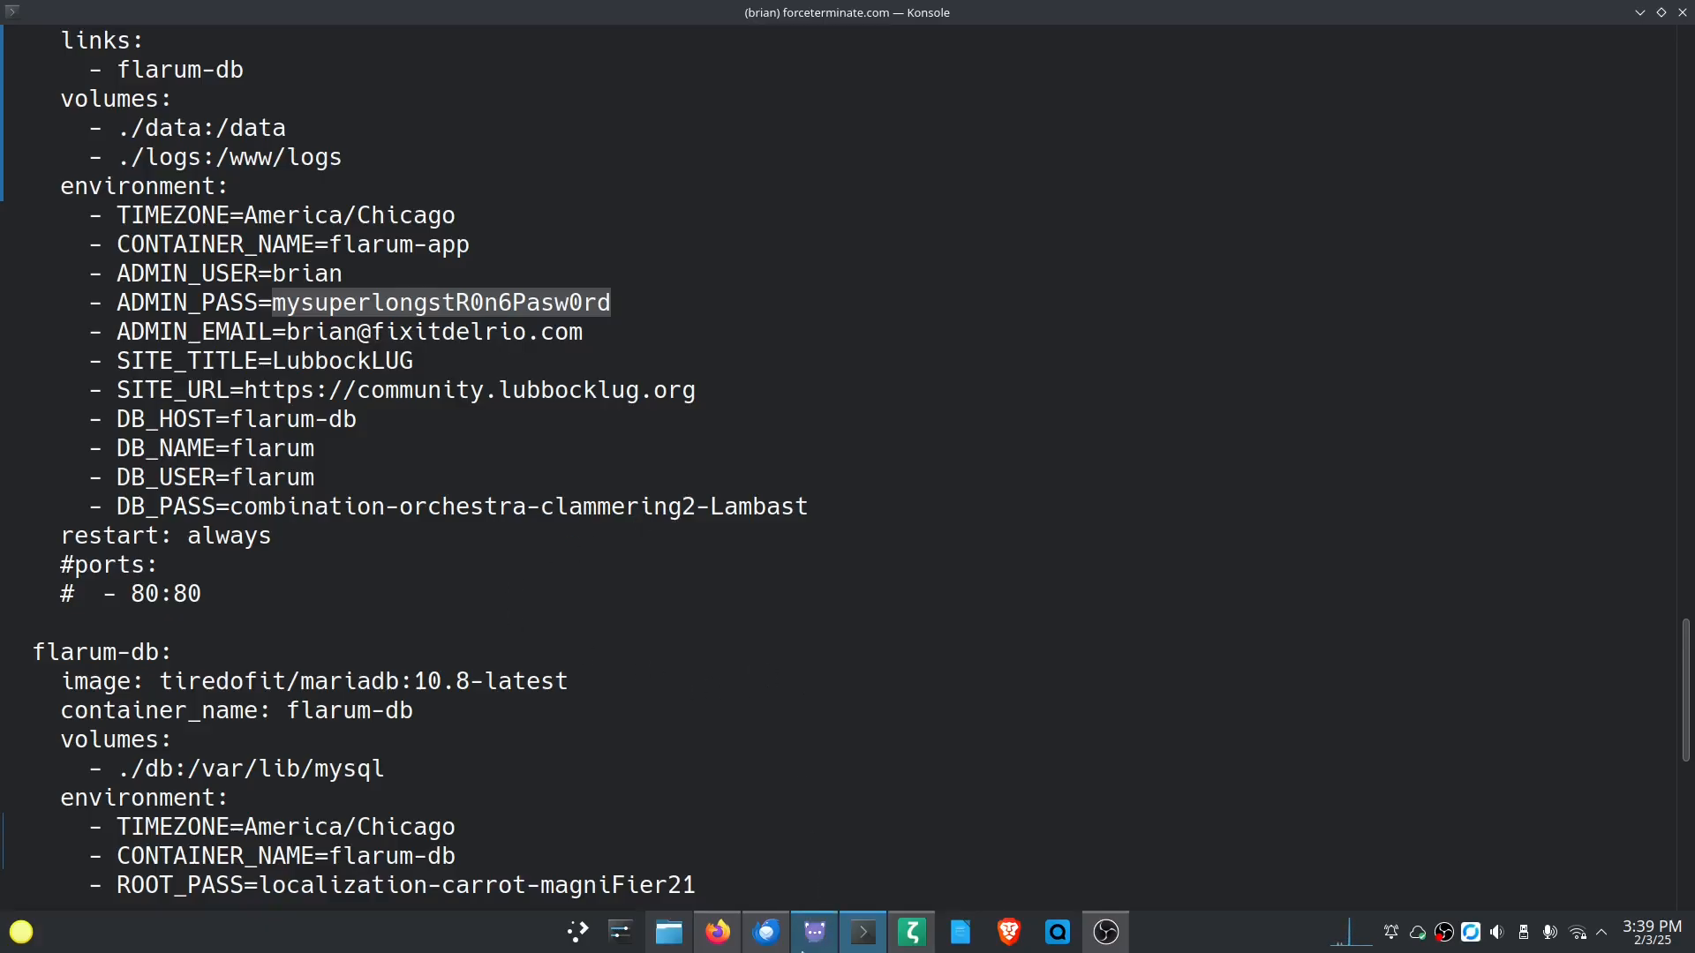
{"action": "left_click", "coordinate": [718, 932]}
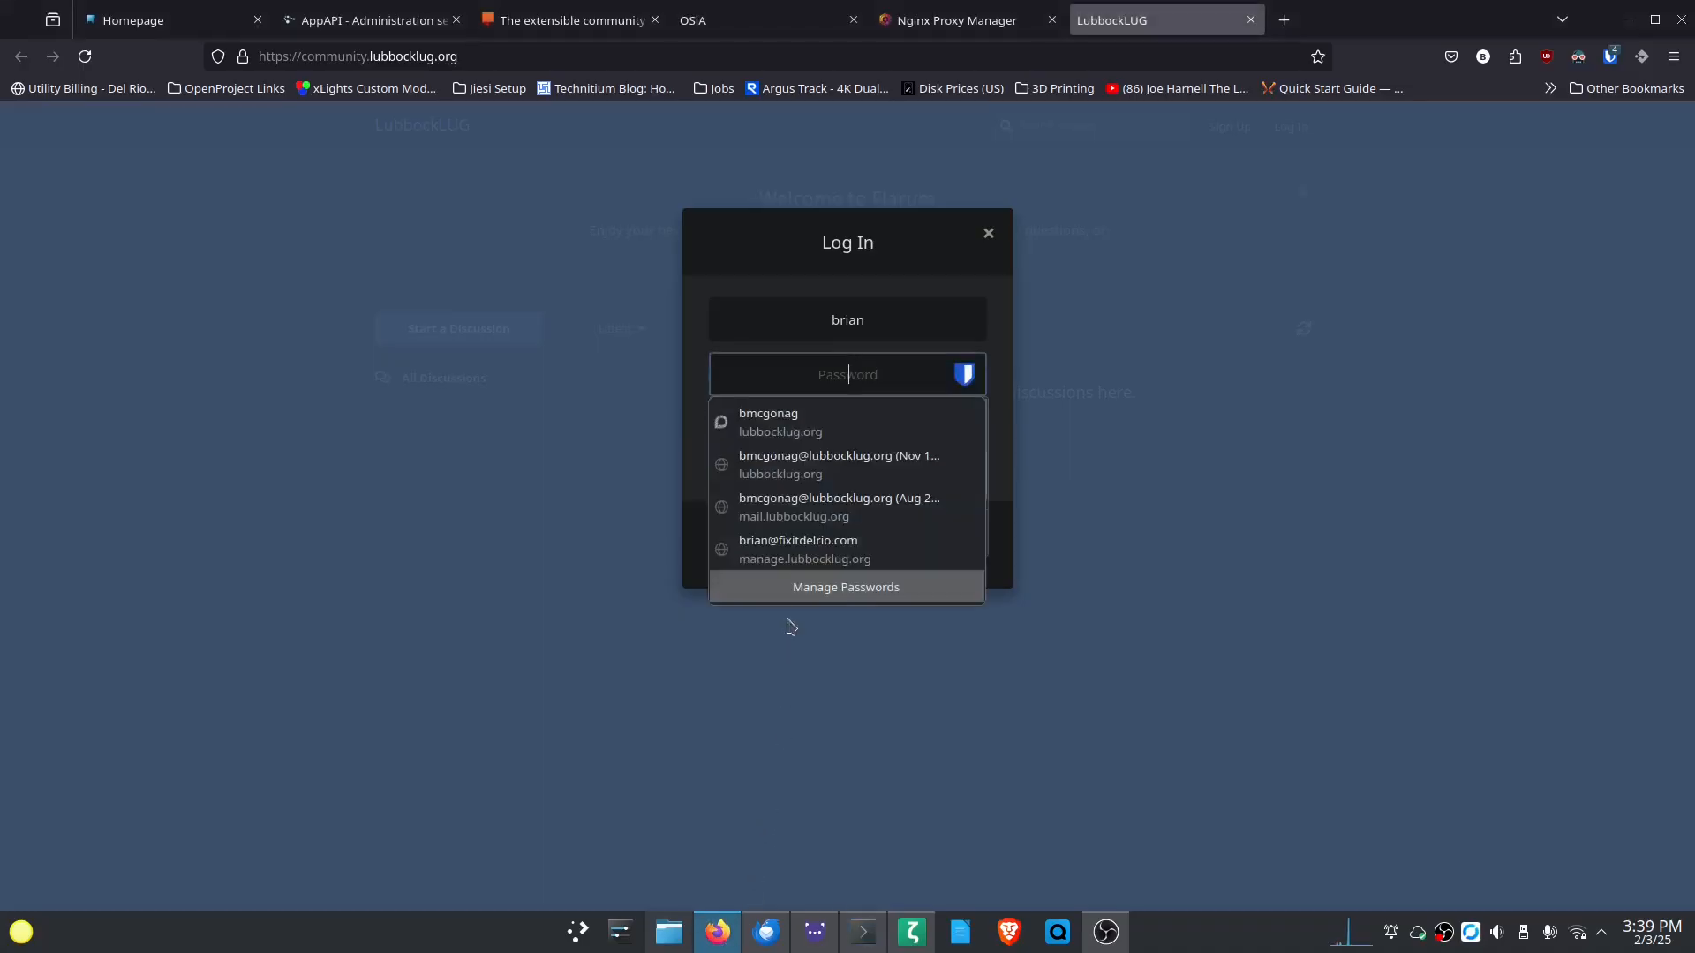
Paste the account password, log in, and dismiss the browser's save-password prompt.
{"action": "left_click", "coordinate": [768, 379]}
{"action": "key", "text": "ctrl+v"}
{"action": "left_click", "coordinate": [891, 459]}
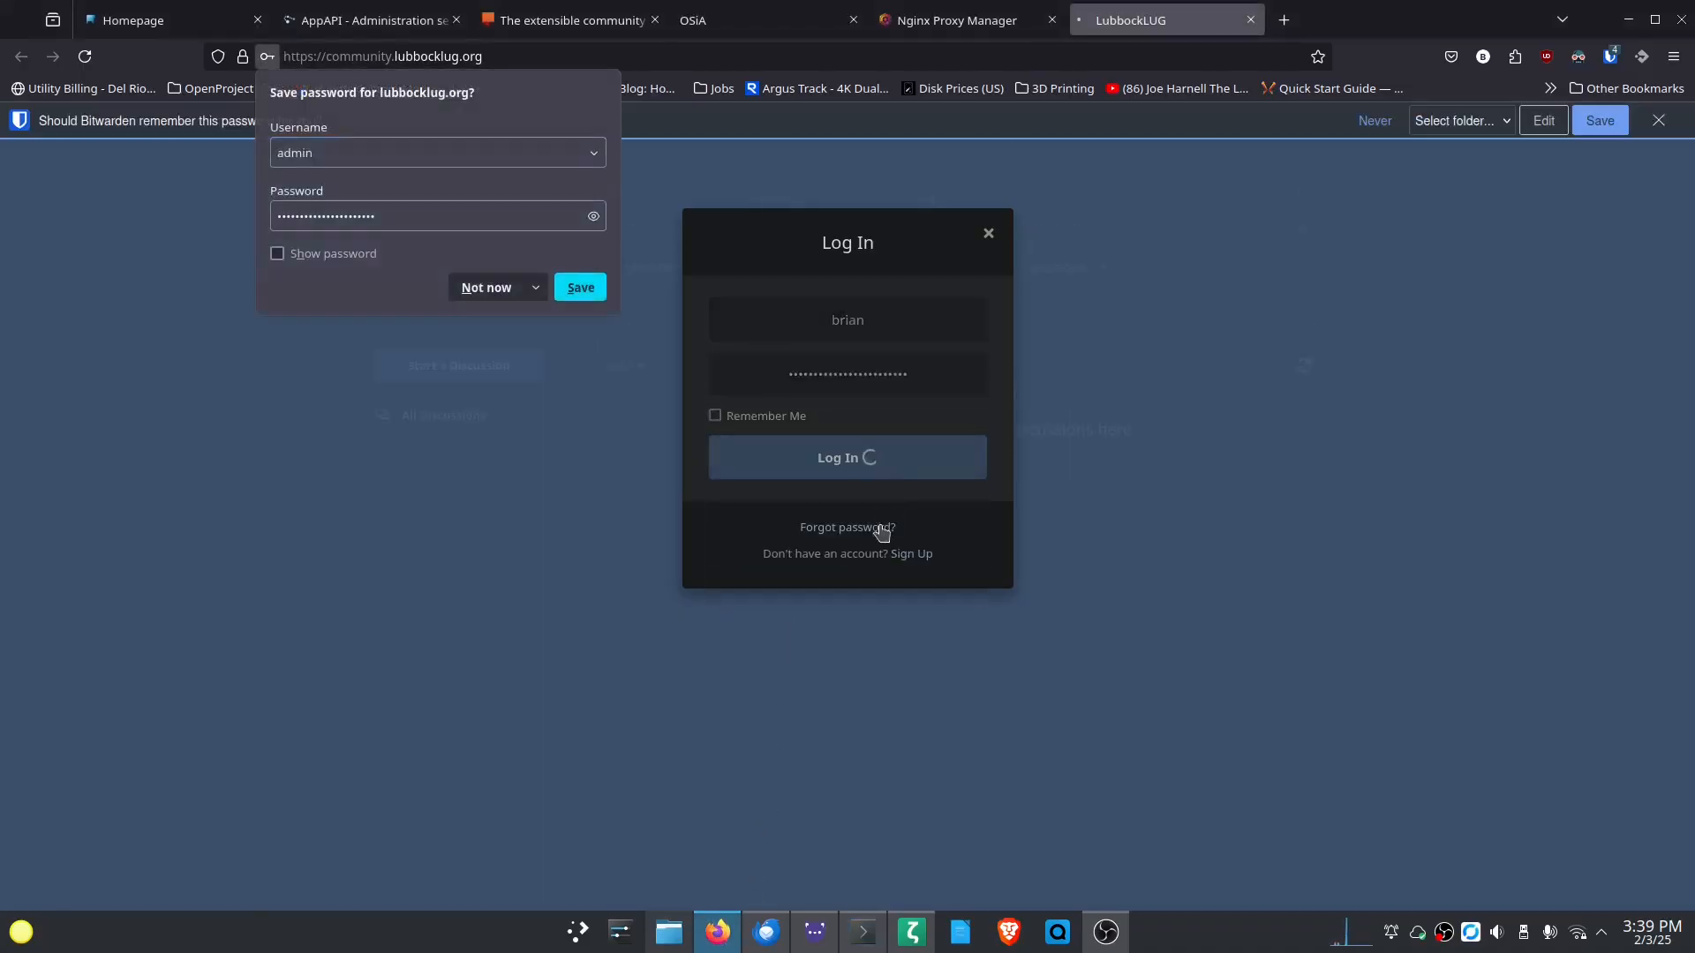
{"action": "left_click", "coordinate": [483, 291]}
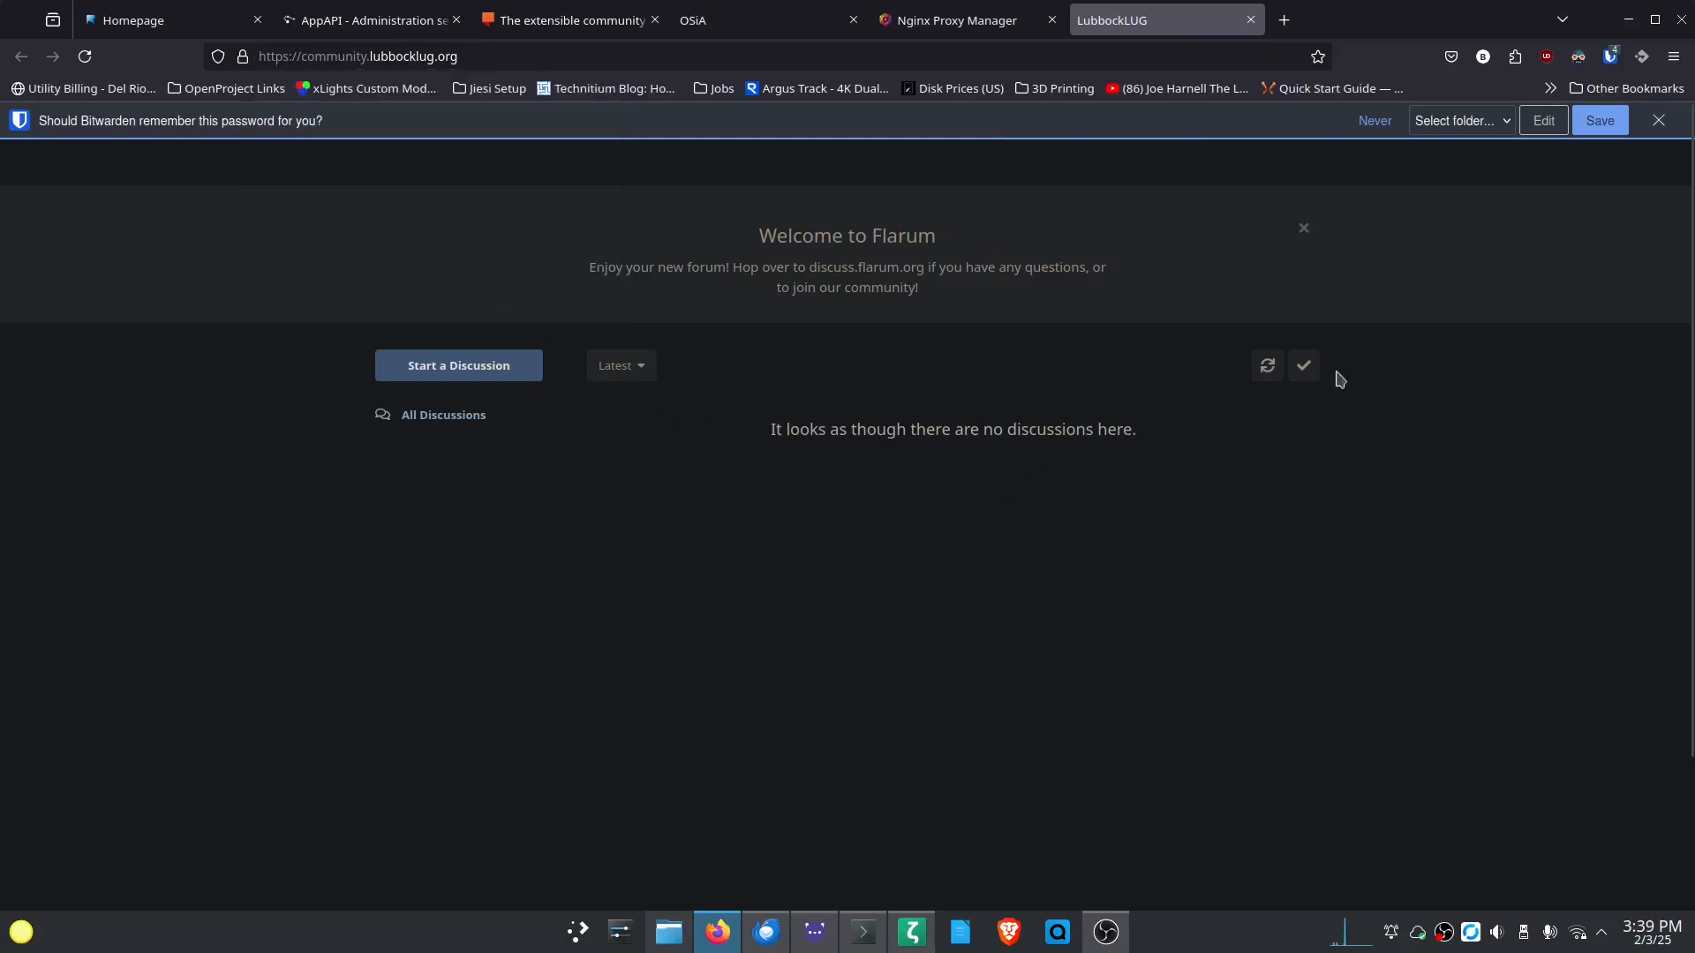
{"action": "left_click", "coordinate": [1382, 122]}
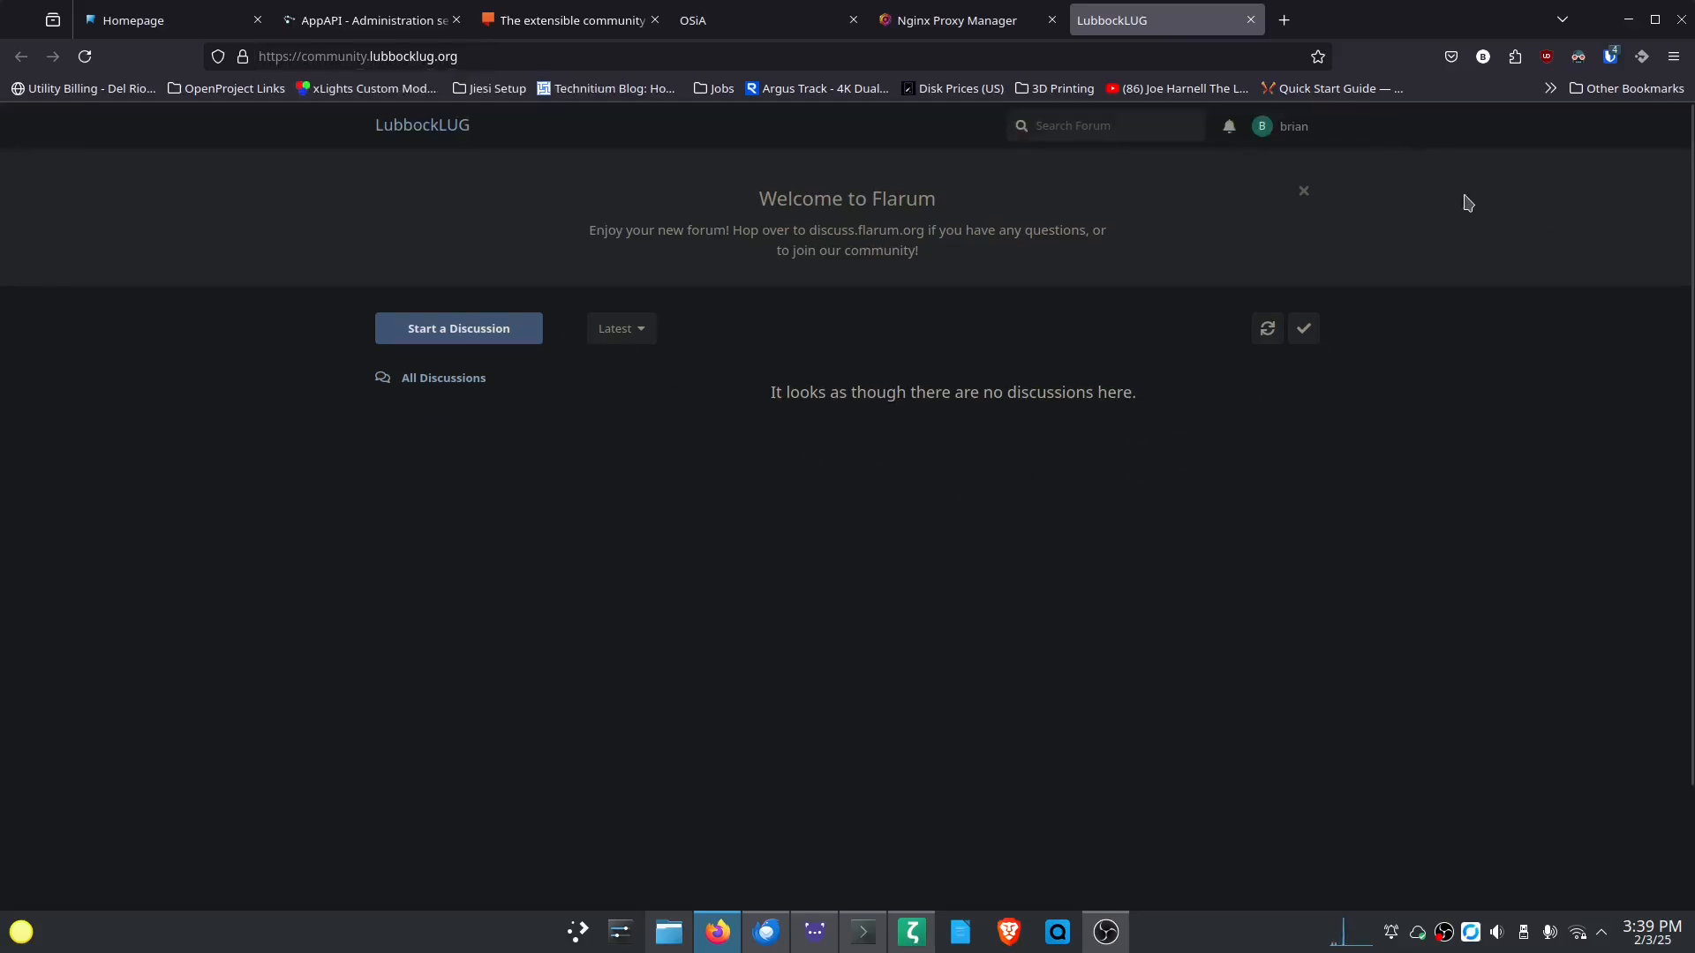
{"action": "scroll", "coordinate": [921, 571], "scroll_direction": "up", "scroll_amount": 6}
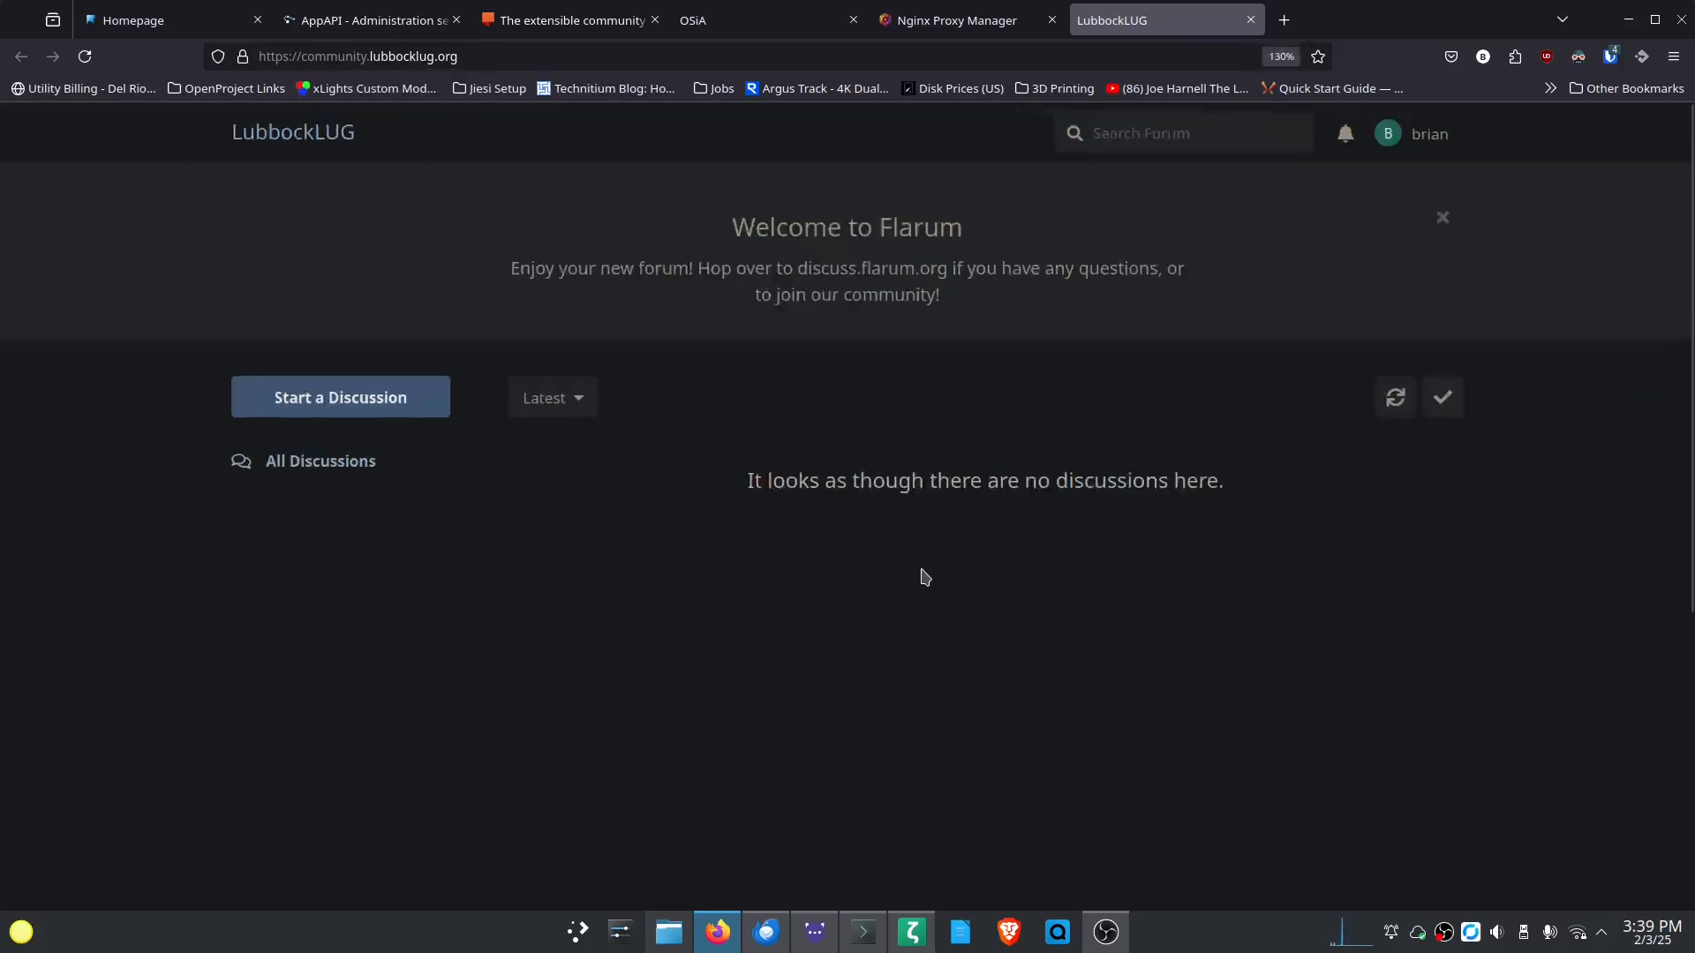
Check the profile and settings pages, then open Administration from the account menu in a new tab.
{"action": "left_click", "coordinate": [1554, 147]}
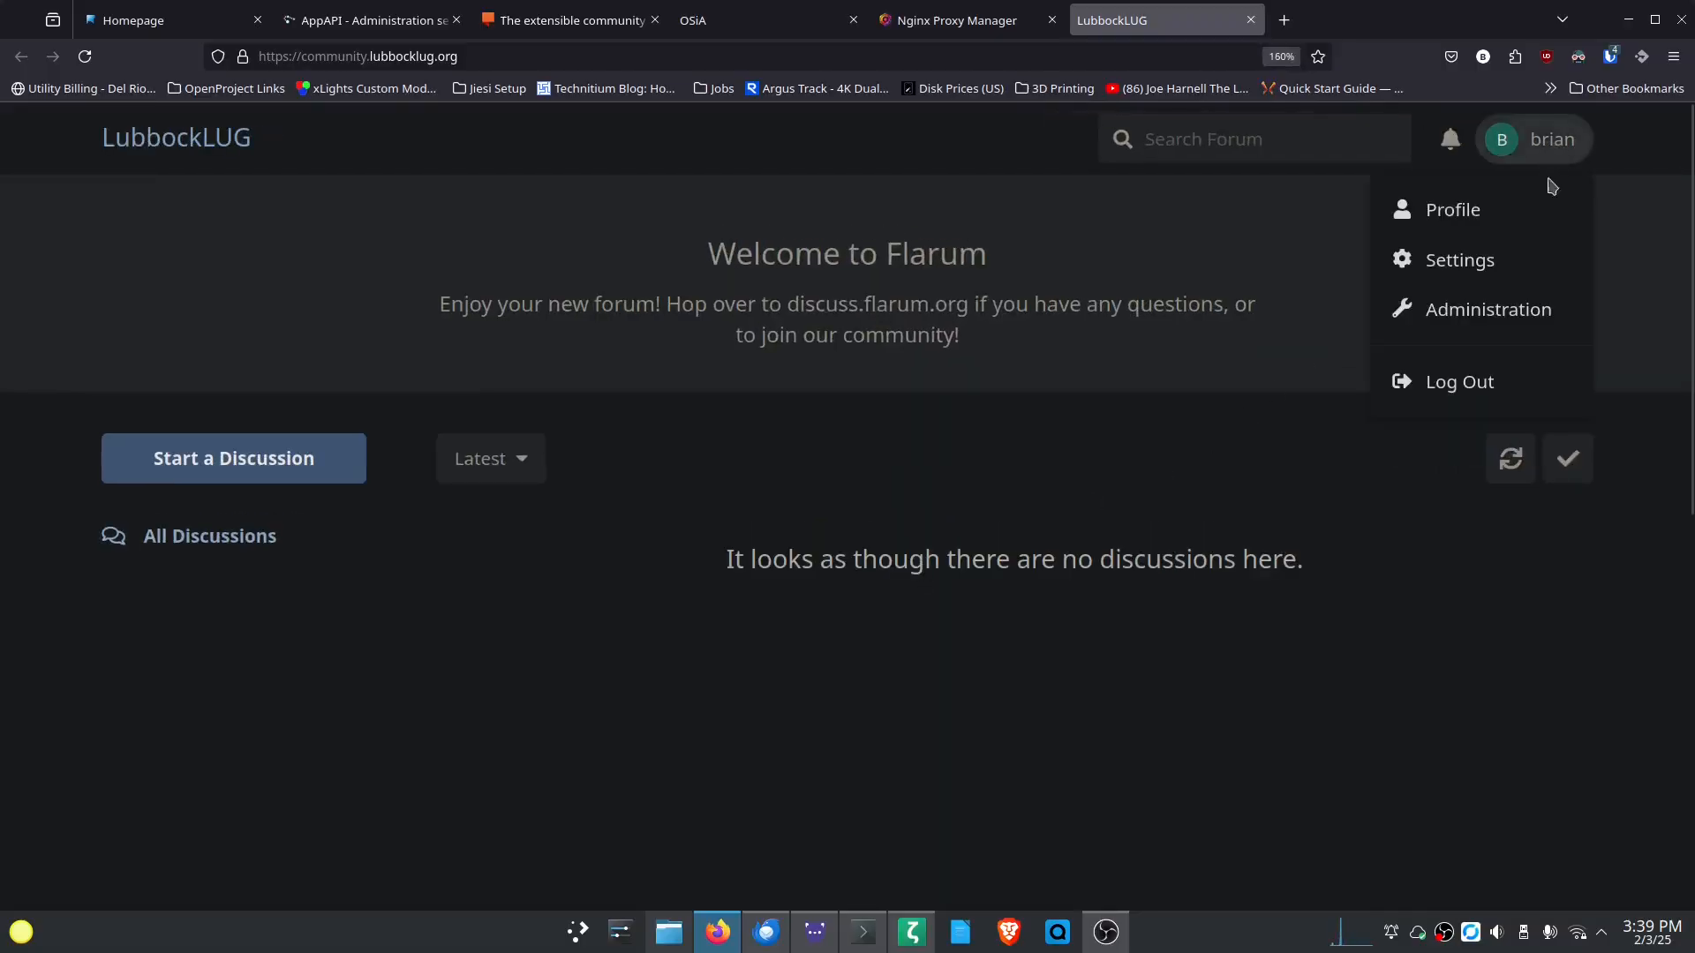
{"action": "left_click", "coordinate": [1486, 210]}
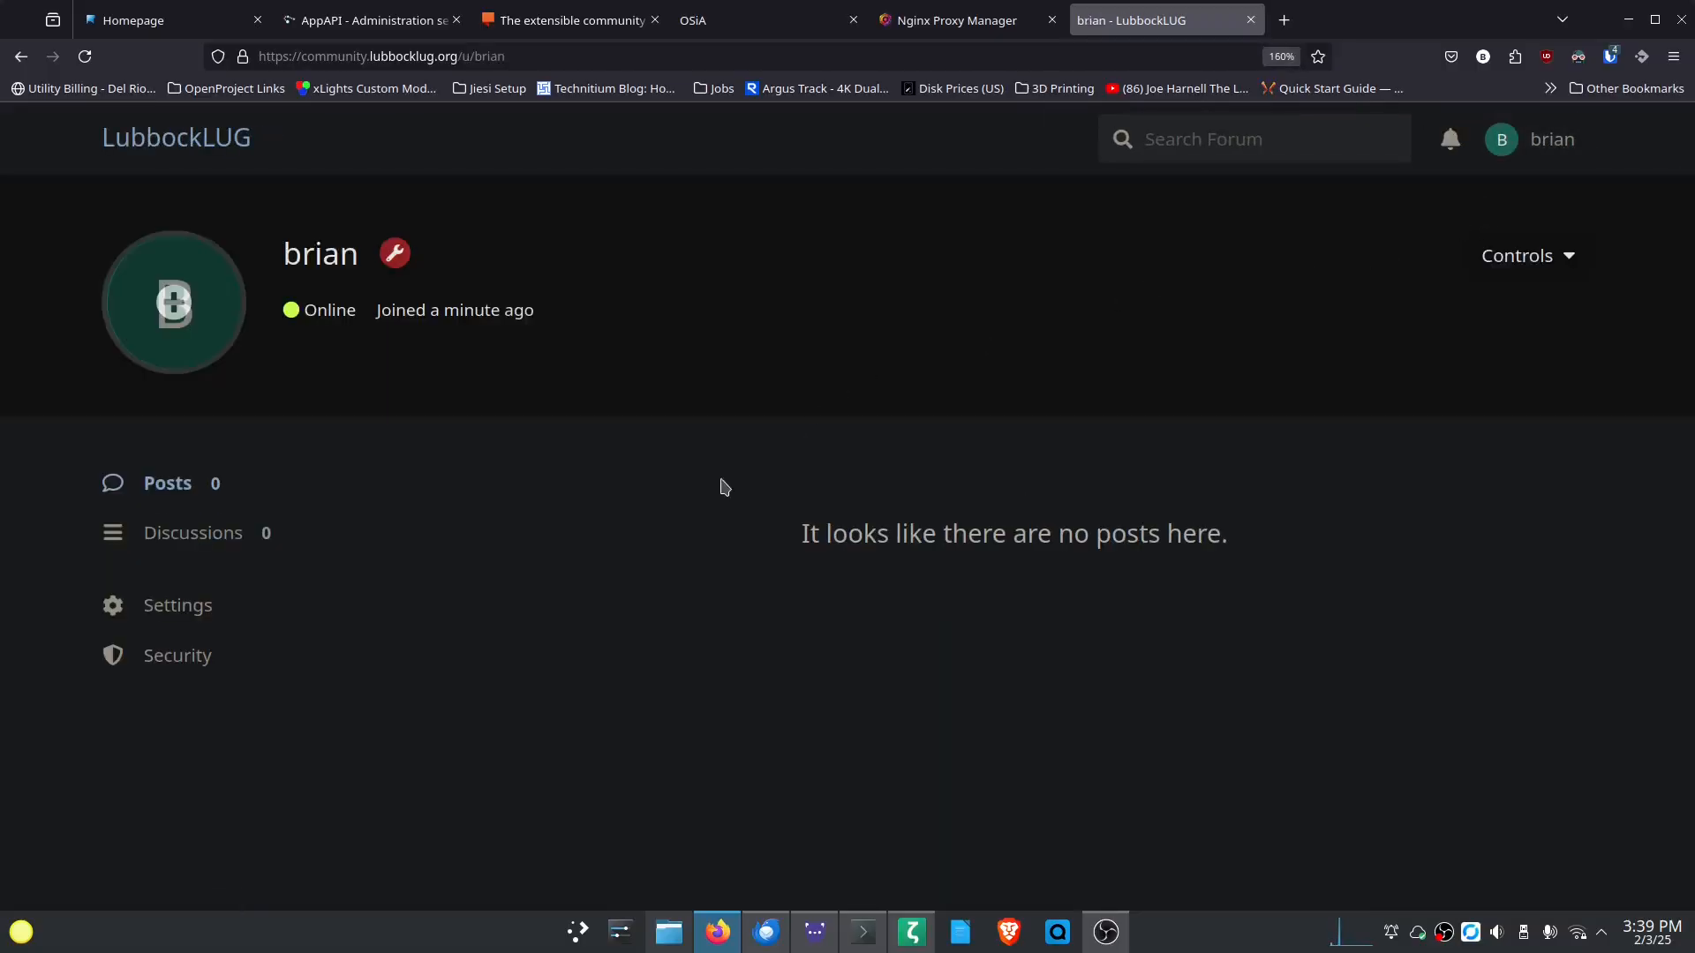
{"action": "left_click", "coordinate": [1545, 140]}
{"action": "left_click", "coordinate": [1501, 265]}
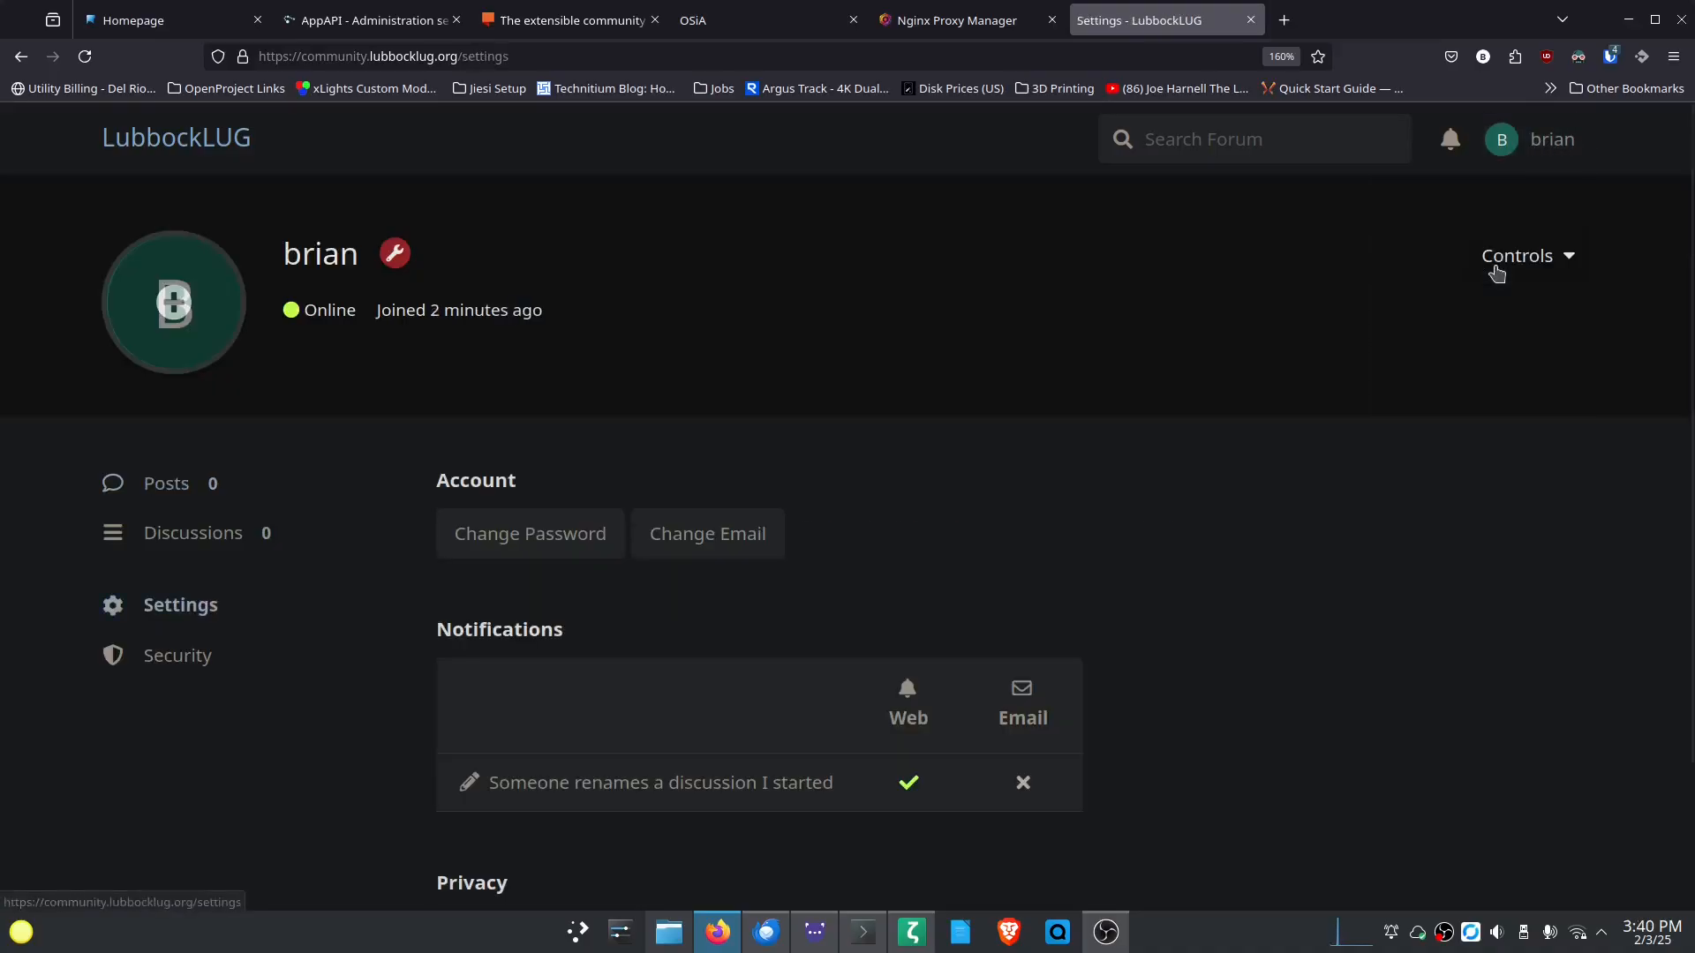
{"action": "left_click", "coordinate": [1551, 143]}
{"action": "left_click", "coordinate": [1468, 311]}
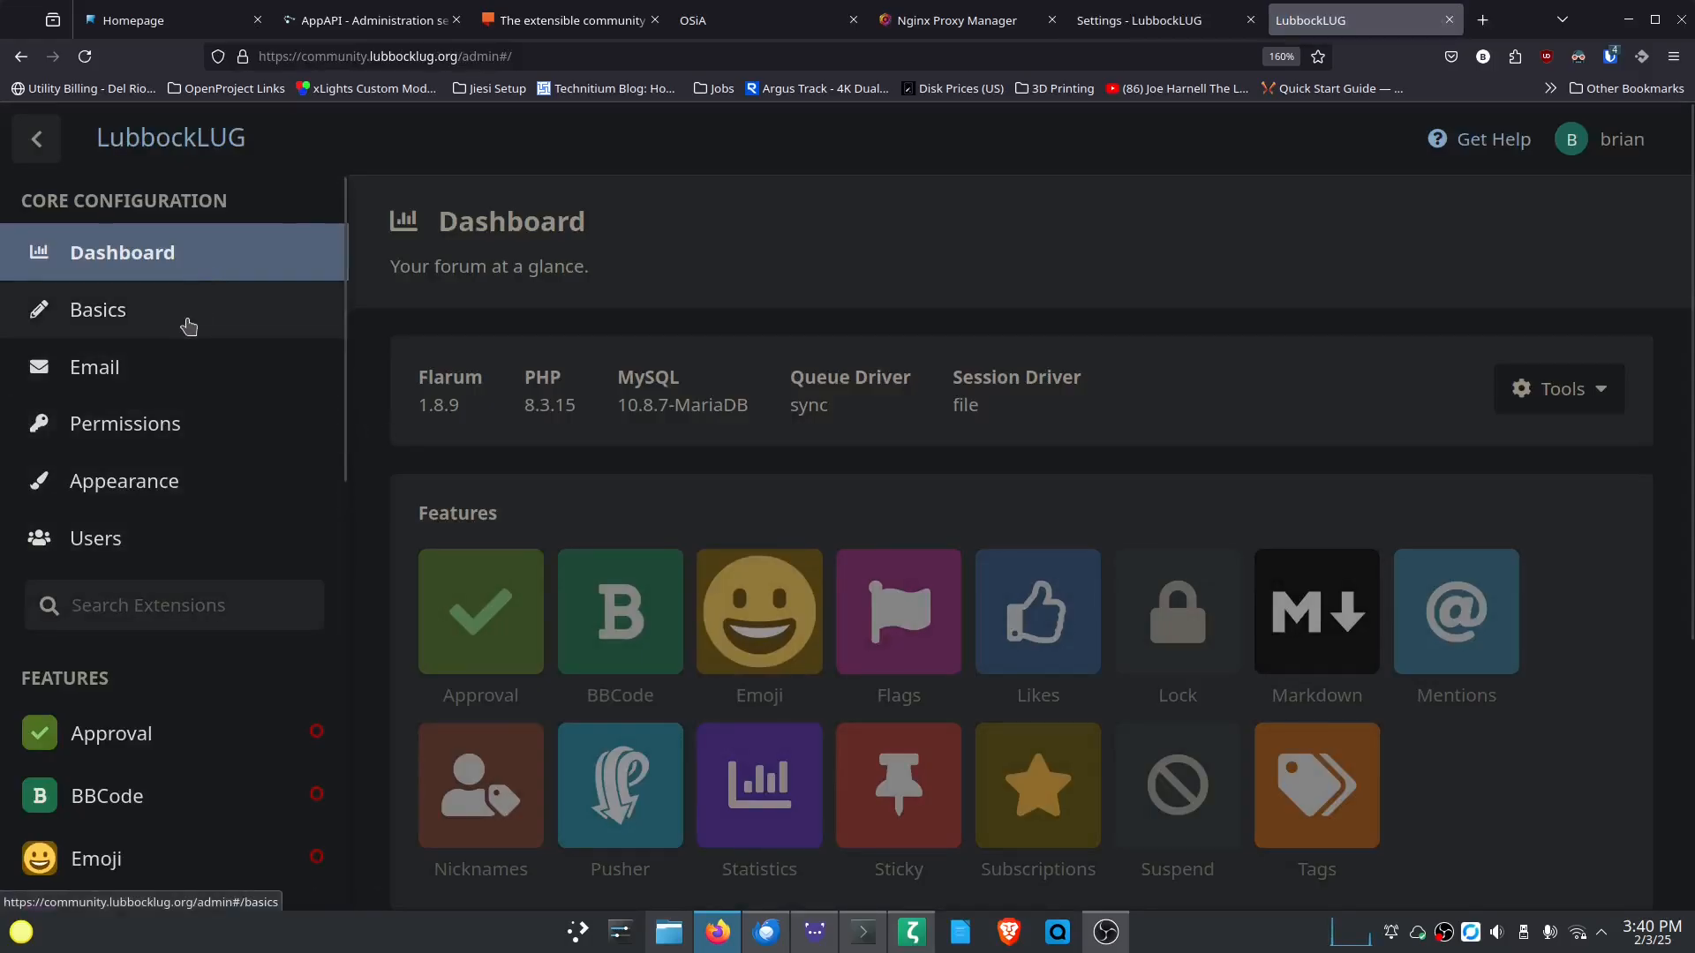
Check the Basics page's discussion and user slug driver options without changing them, then go to Email settings.
{"action": "left_click", "coordinate": [188, 326]}
{"action": "scroll", "coordinate": [518, 642], "scroll_direction": "down", "scroll_amount": 5}
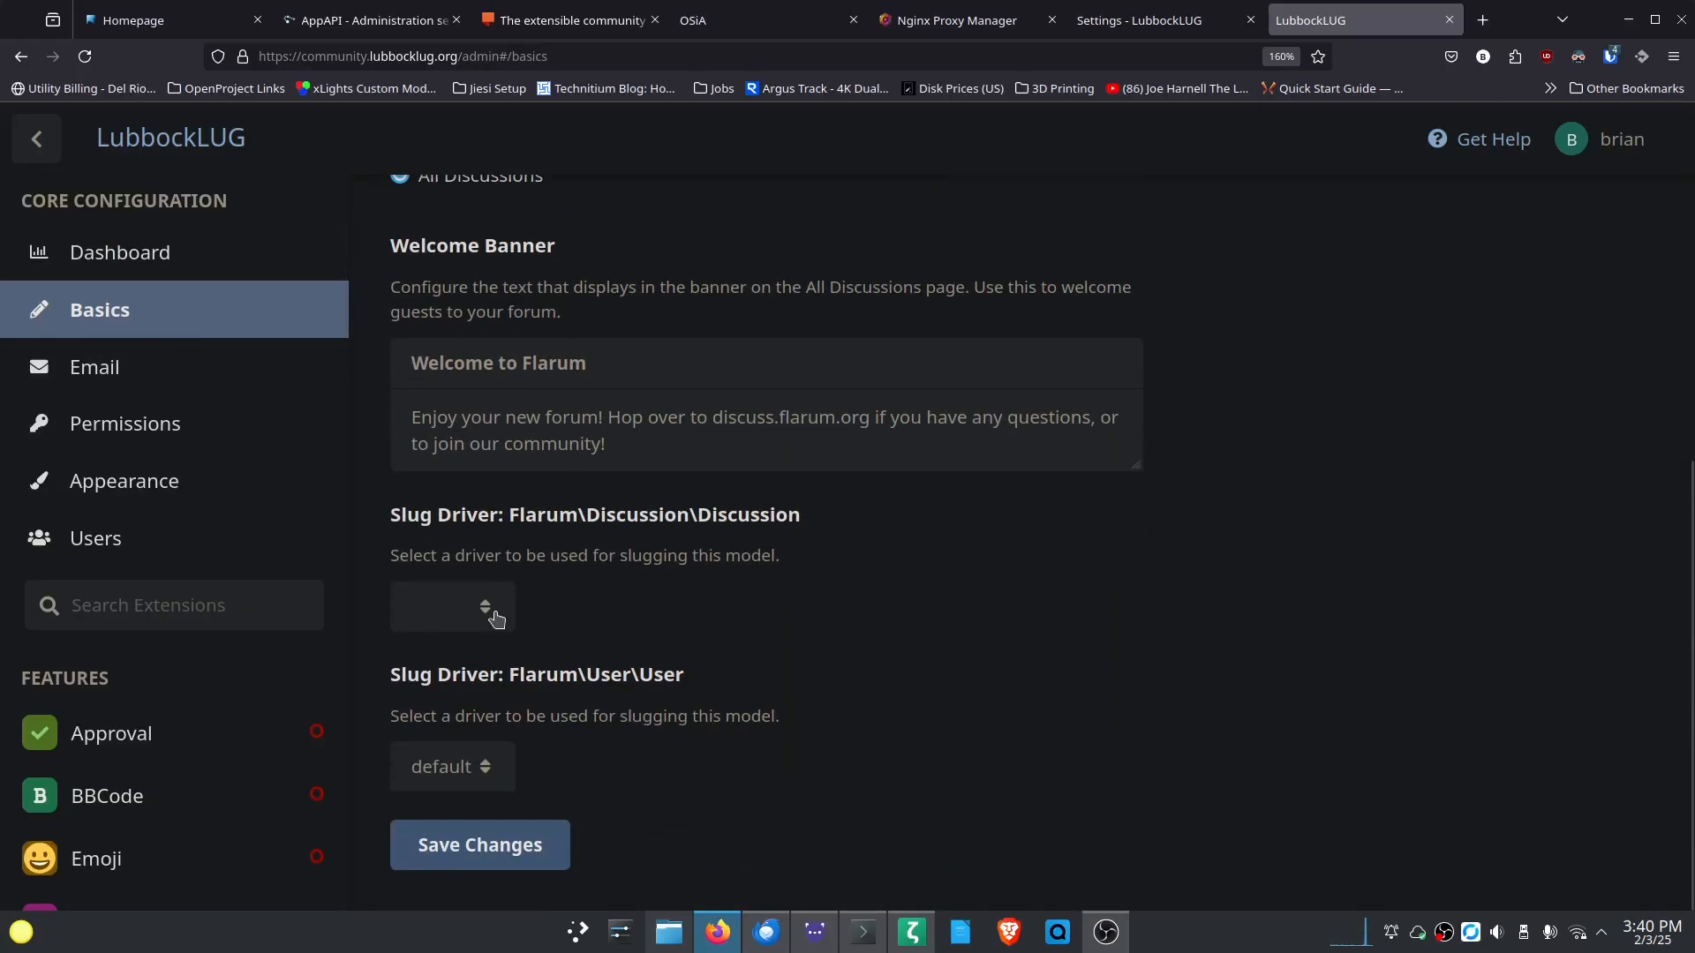
{"action": "left_click", "coordinate": [495, 618]}
{"action": "left_click", "coordinate": [608, 641]}
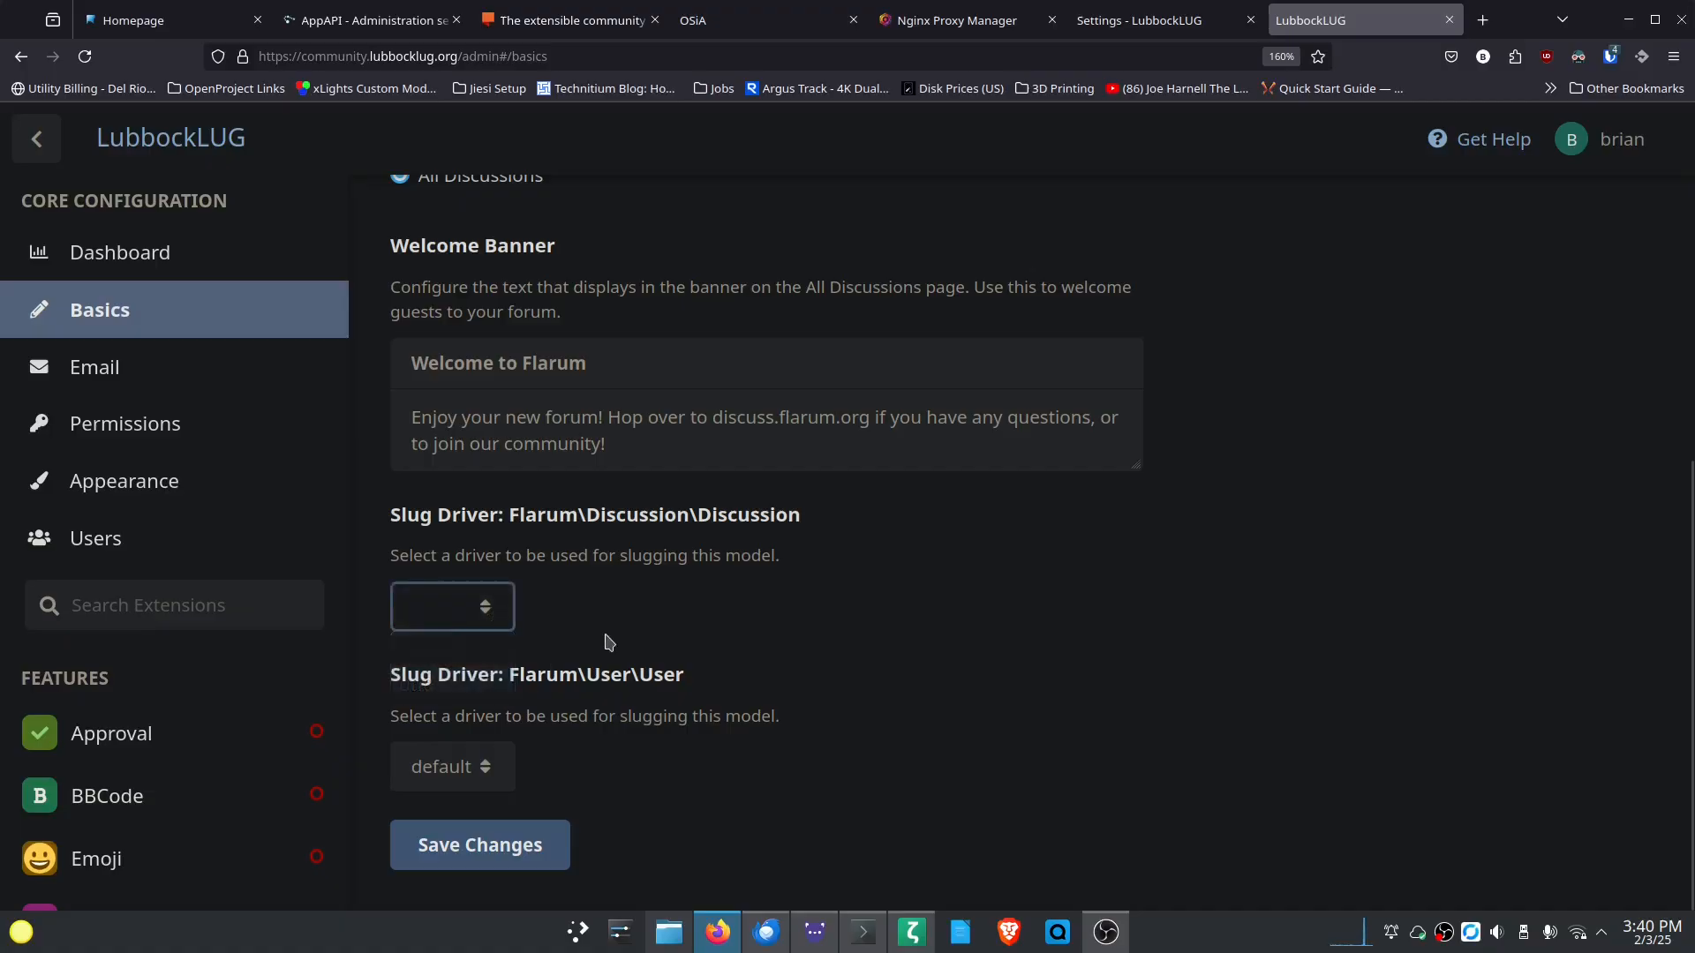
{"action": "left_click", "coordinate": [498, 777]}
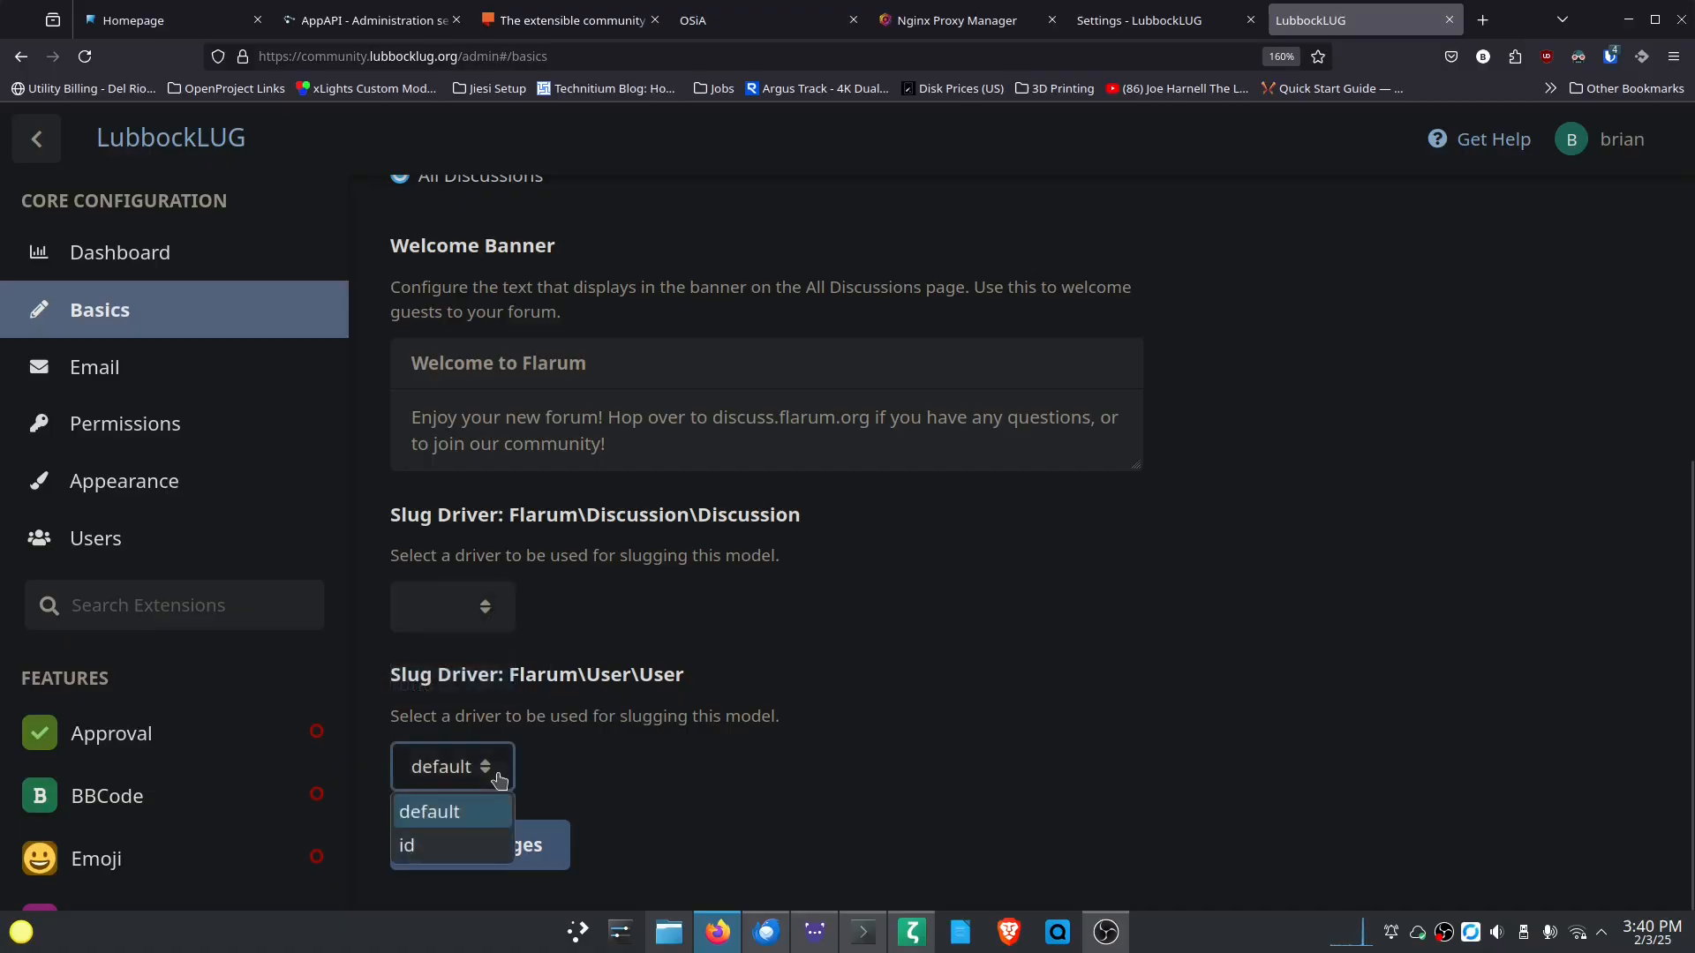
{"action": "left_click", "coordinate": [596, 788]}
{"action": "scroll", "coordinate": [643, 746], "scroll_direction": "up", "scroll_amount": 6}
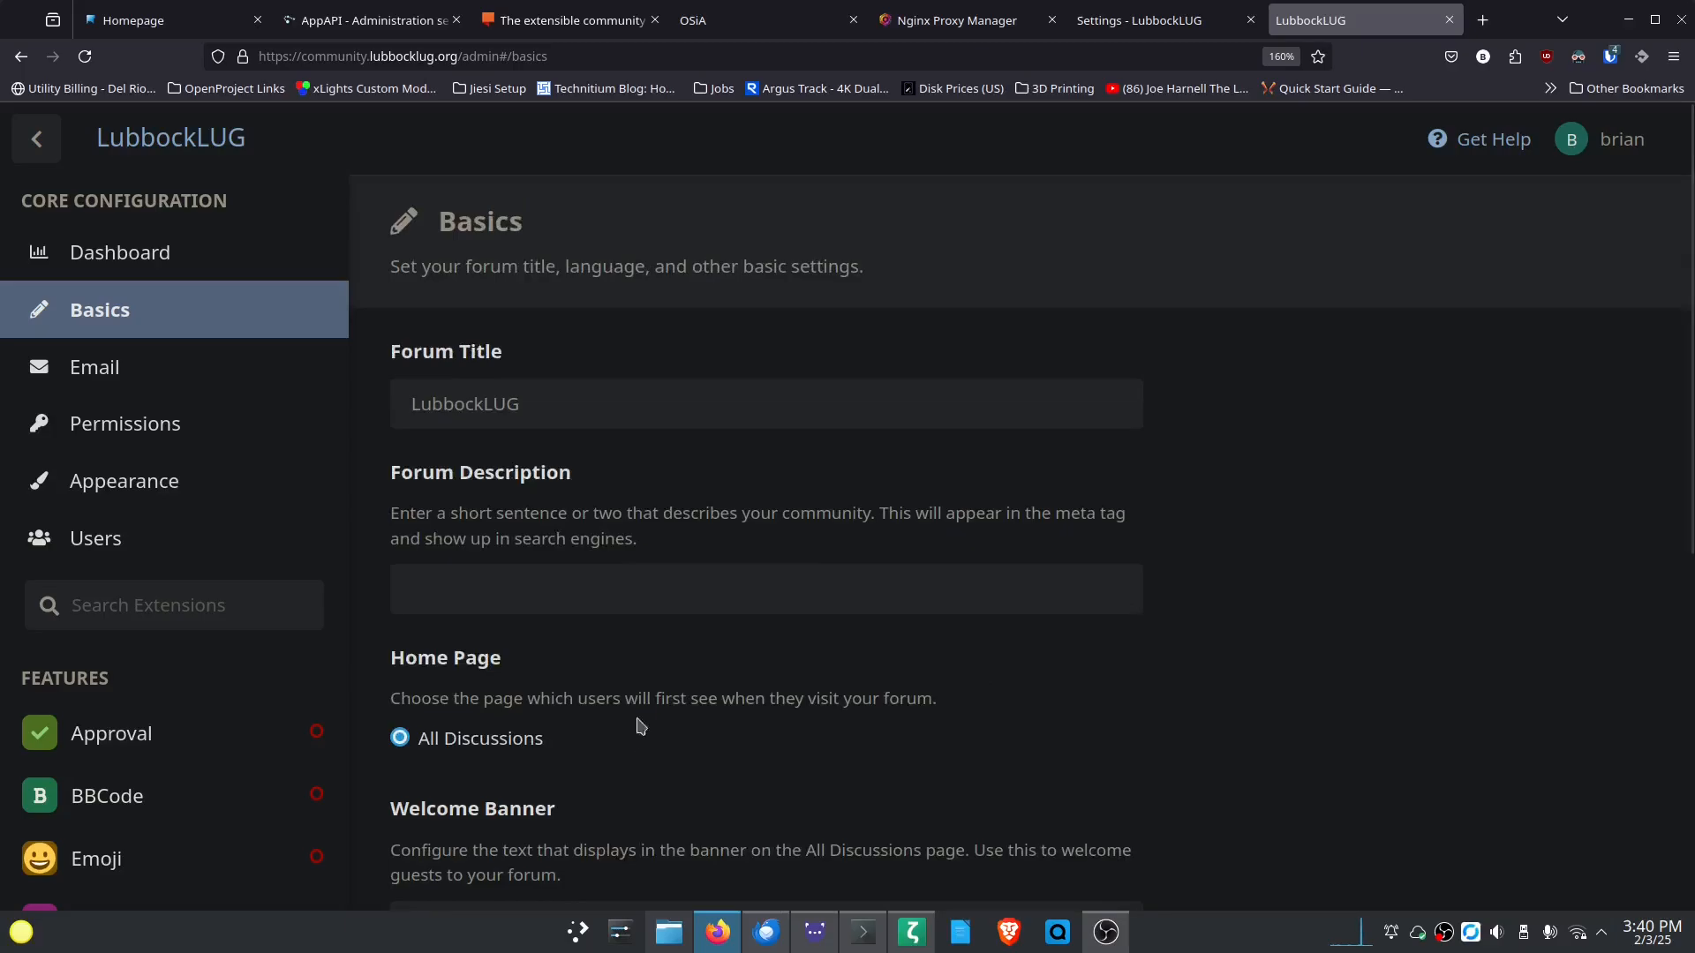
{"action": "left_click", "coordinate": [182, 392]}
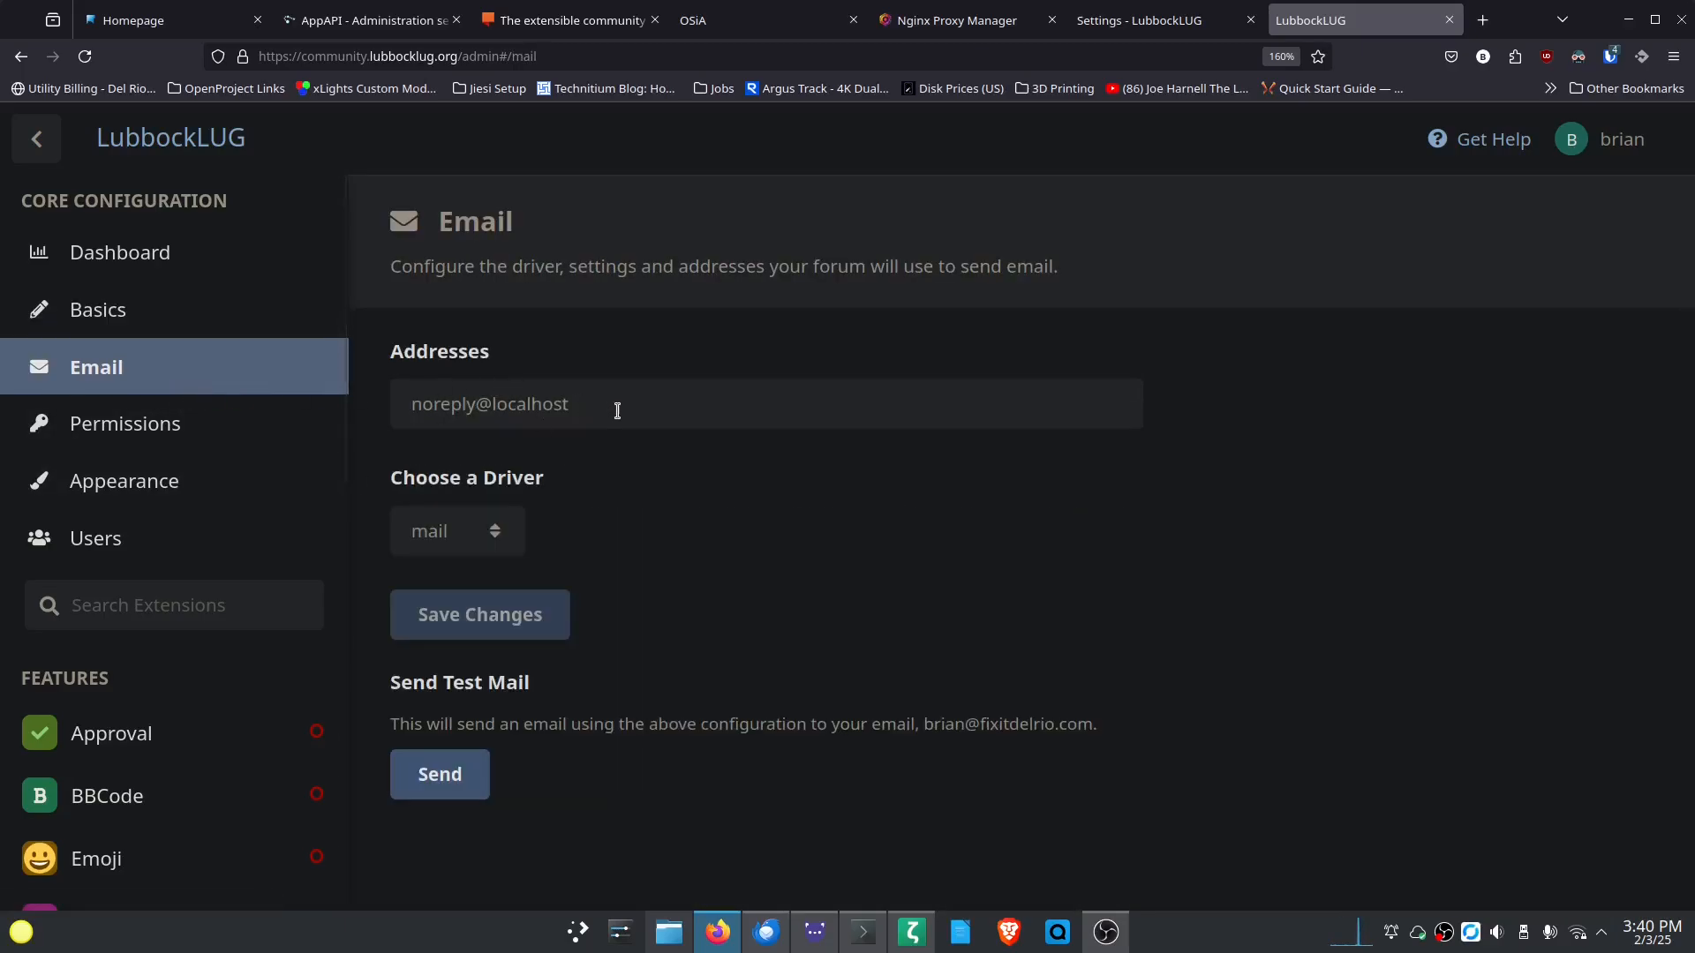
Switch the mail driver to smtp, leaving the SMTP fields empty, and save the email settings.
{"action": "left_click", "coordinate": [494, 530]}
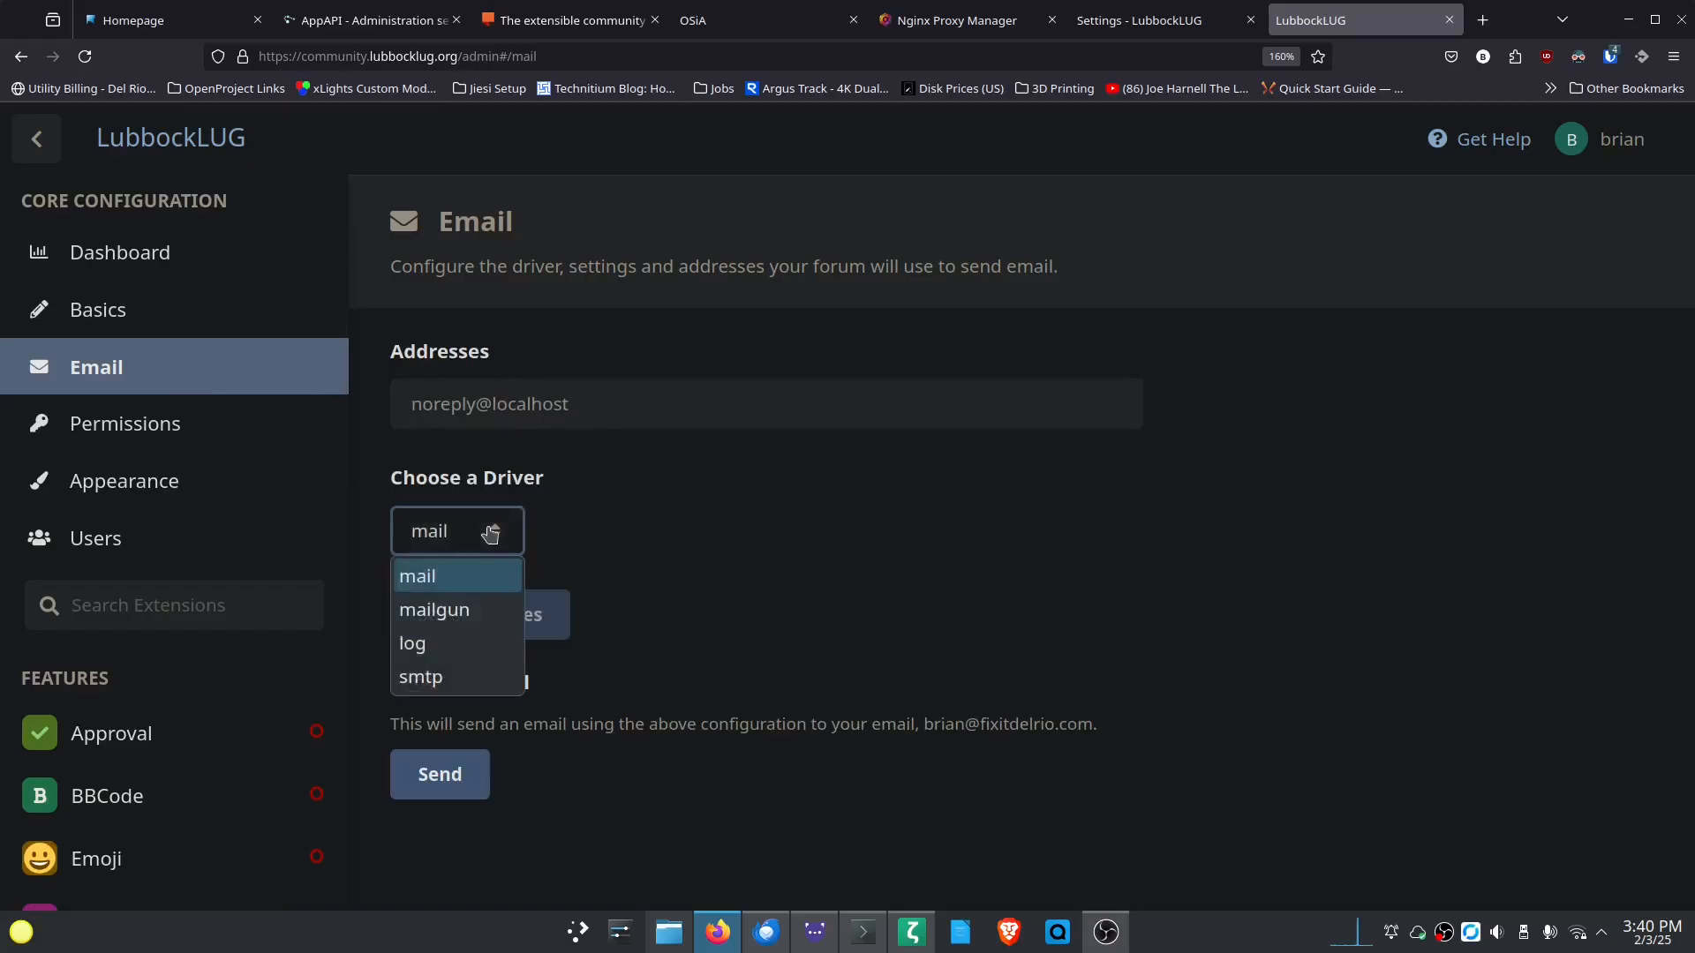
{"action": "left_click", "coordinate": [474, 678]}
{"action": "scroll", "coordinate": [543, 652], "scroll_direction": "down", "scroll_amount": 5}
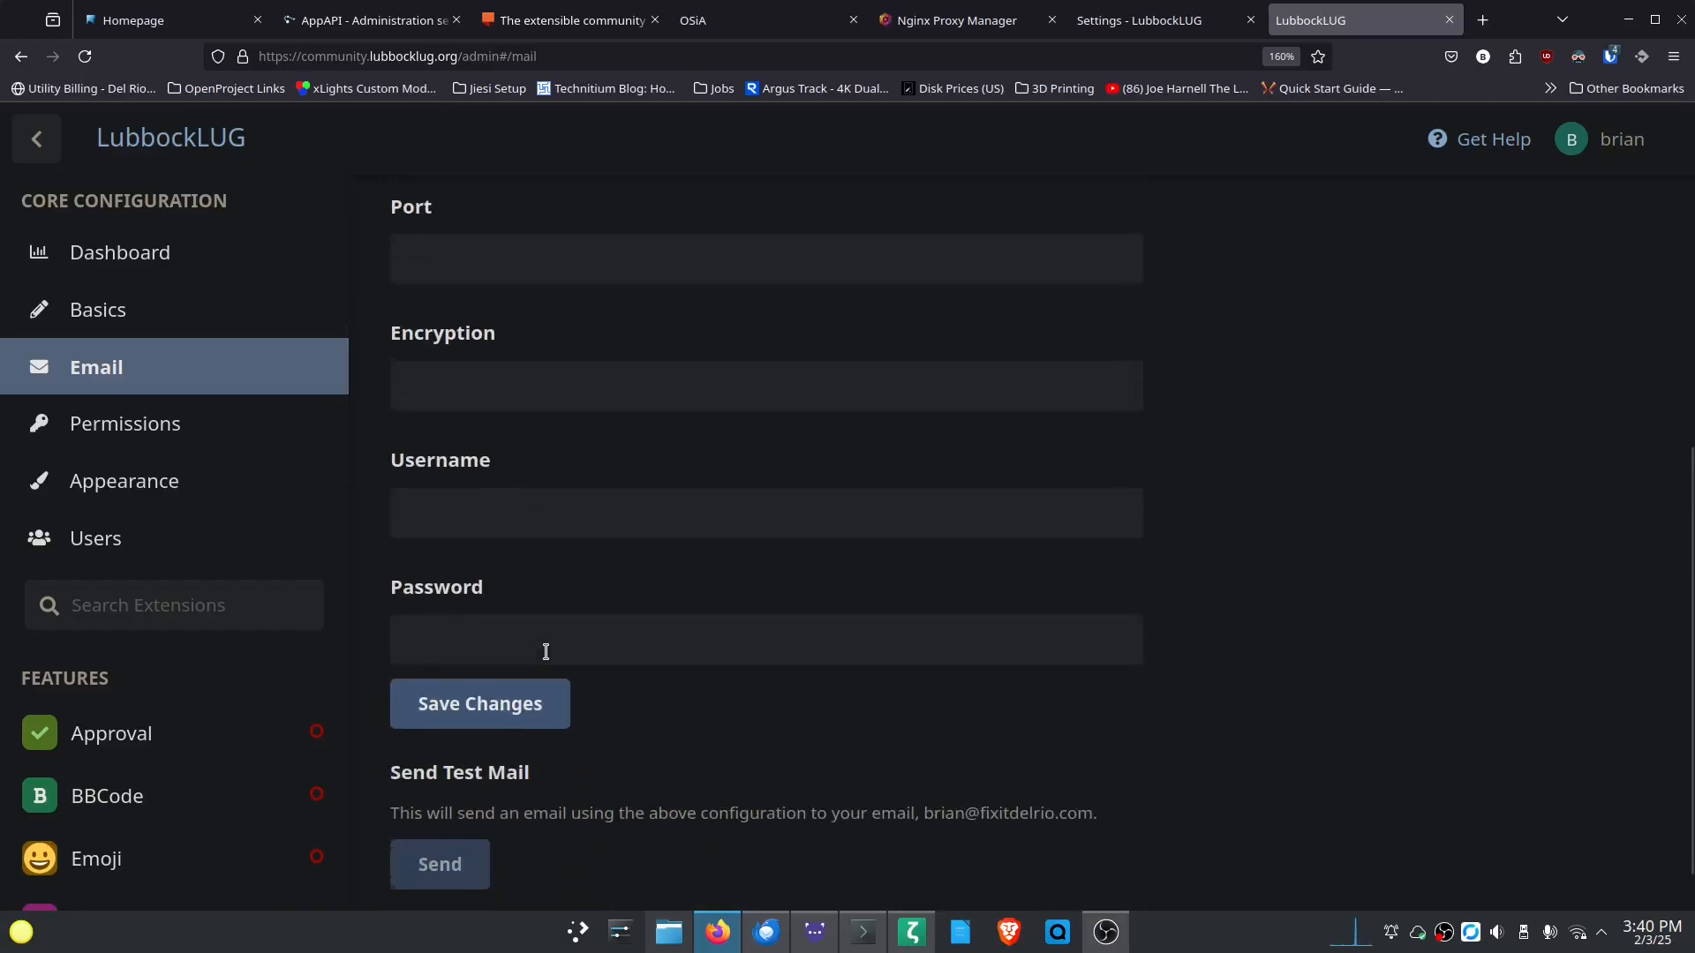
{"action": "scroll", "coordinate": [541, 651], "scroll_direction": "up", "scroll_amount": 2}
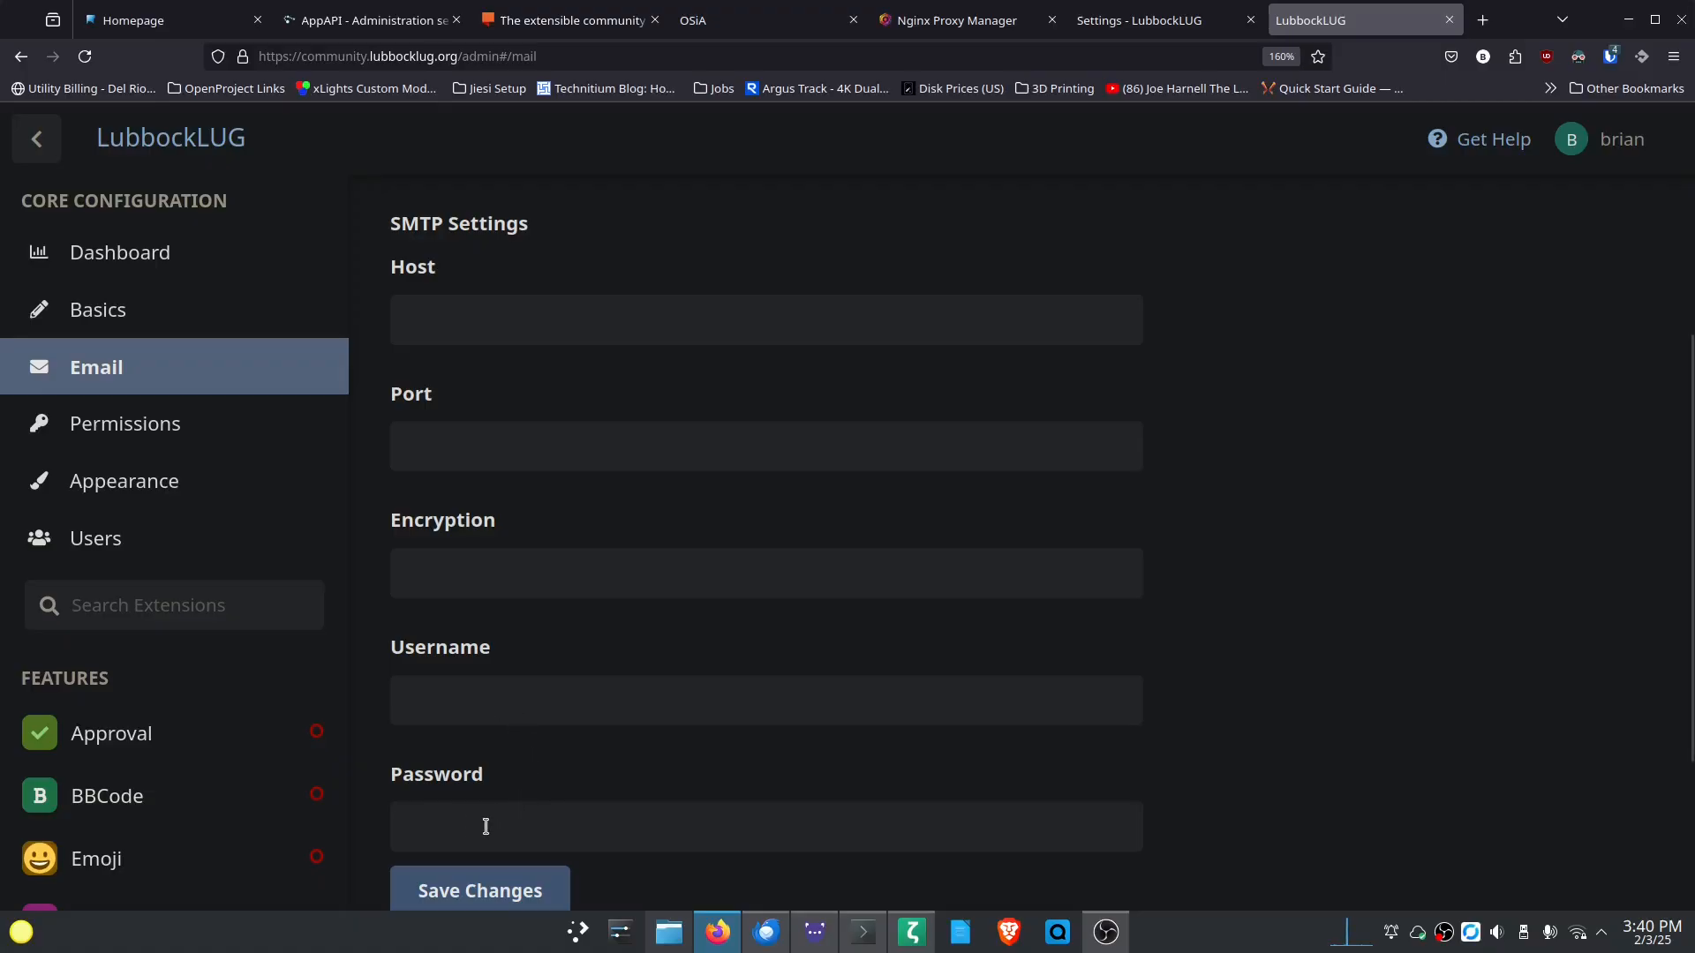
{"action": "scroll", "coordinate": [654, 809], "scroll_direction": "down", "scroll_amount": 4}
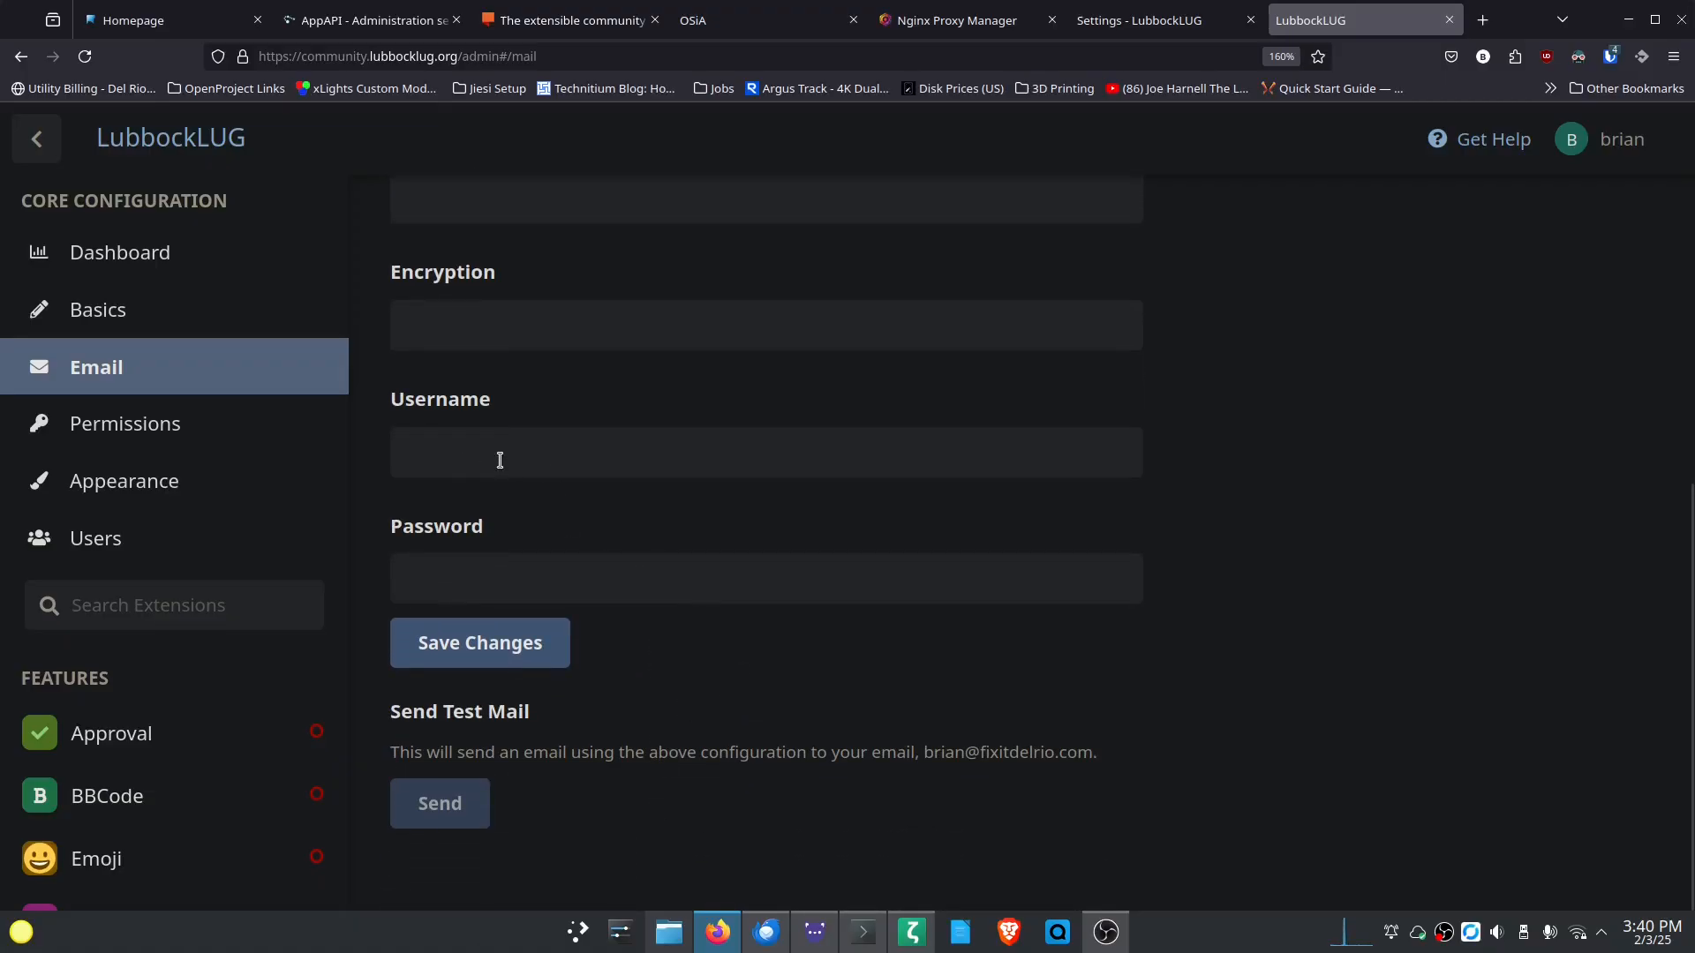
{"action": "left_click", "coordinate": [526, 657]}
{"action": "scroll", "coordinate": [579, 647], "scroll_direction": "up", "scroll_amount": 3}
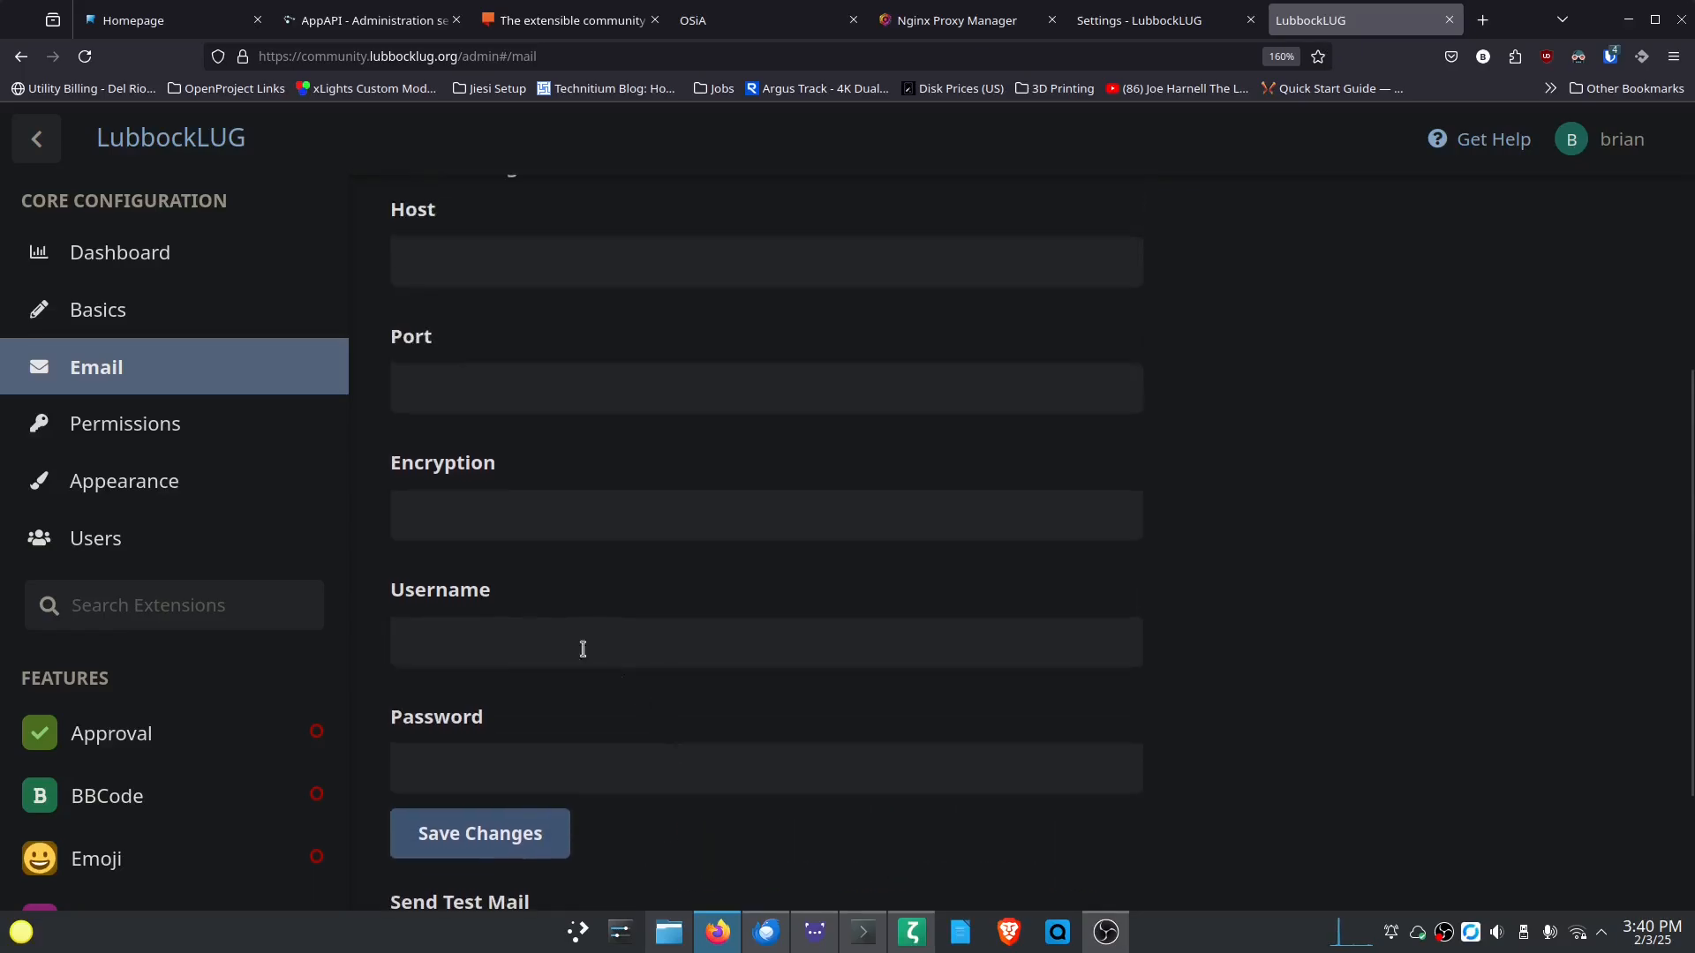
{"action": "left_click", "coordinate": [167, 431]}
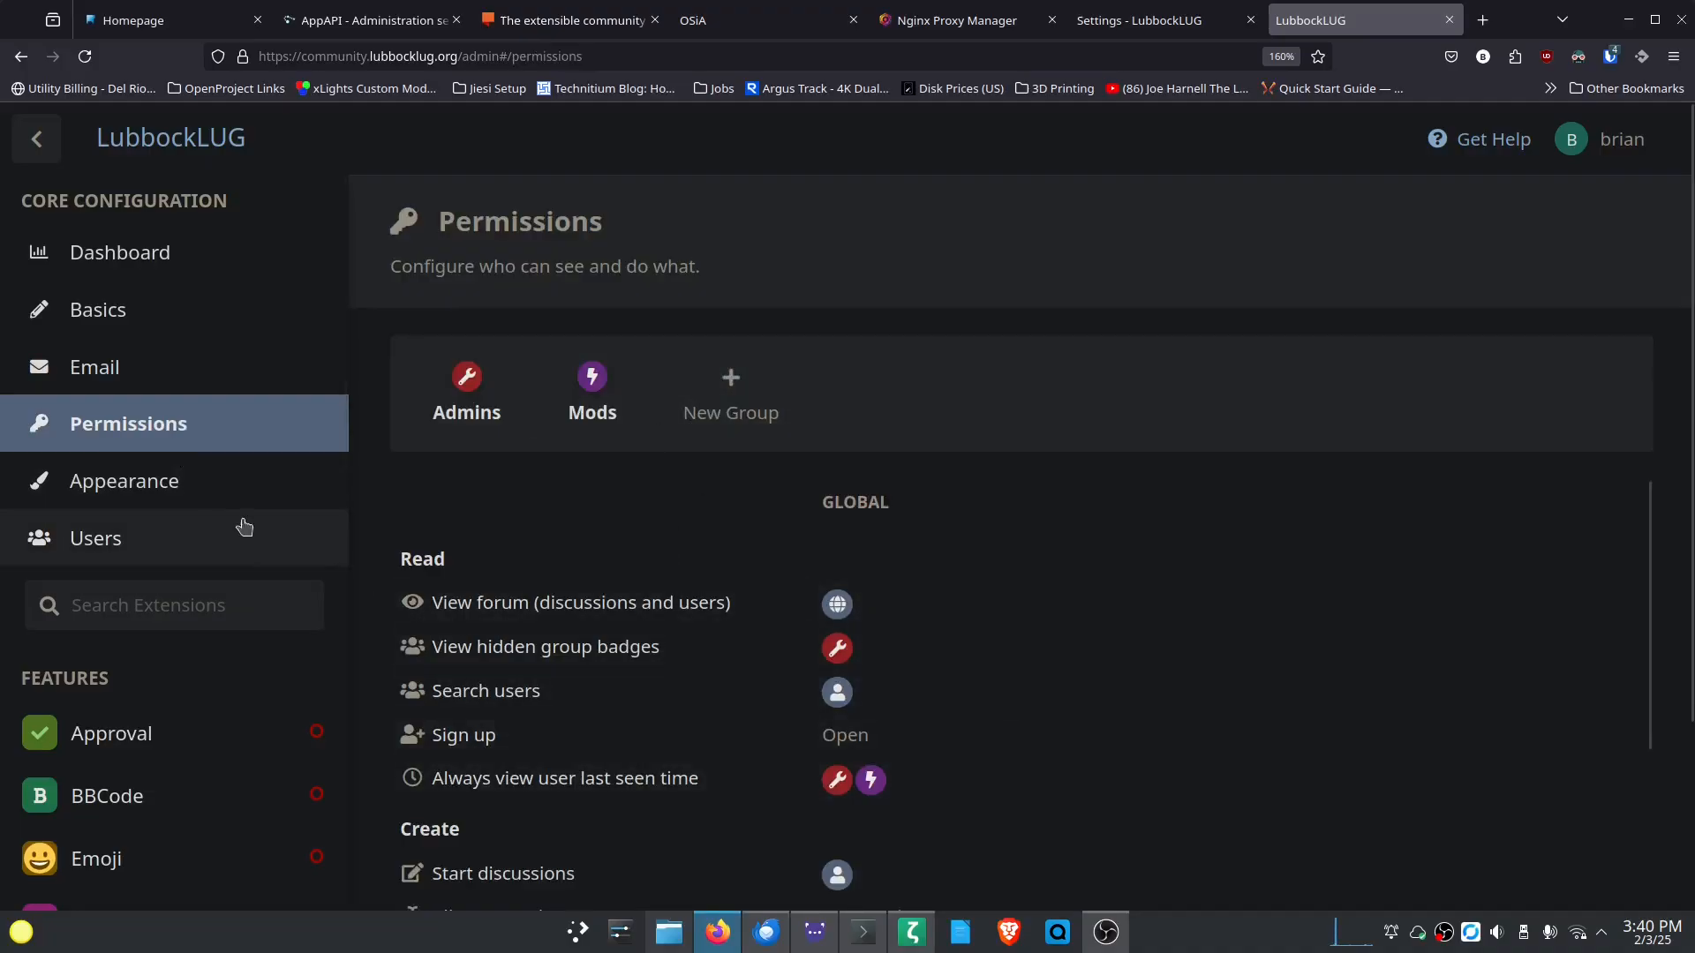
On the Appearance page, disable the Dark Reader browser extension for the forum site.
{"action": "left_click", "coordinate": [159, 497]}
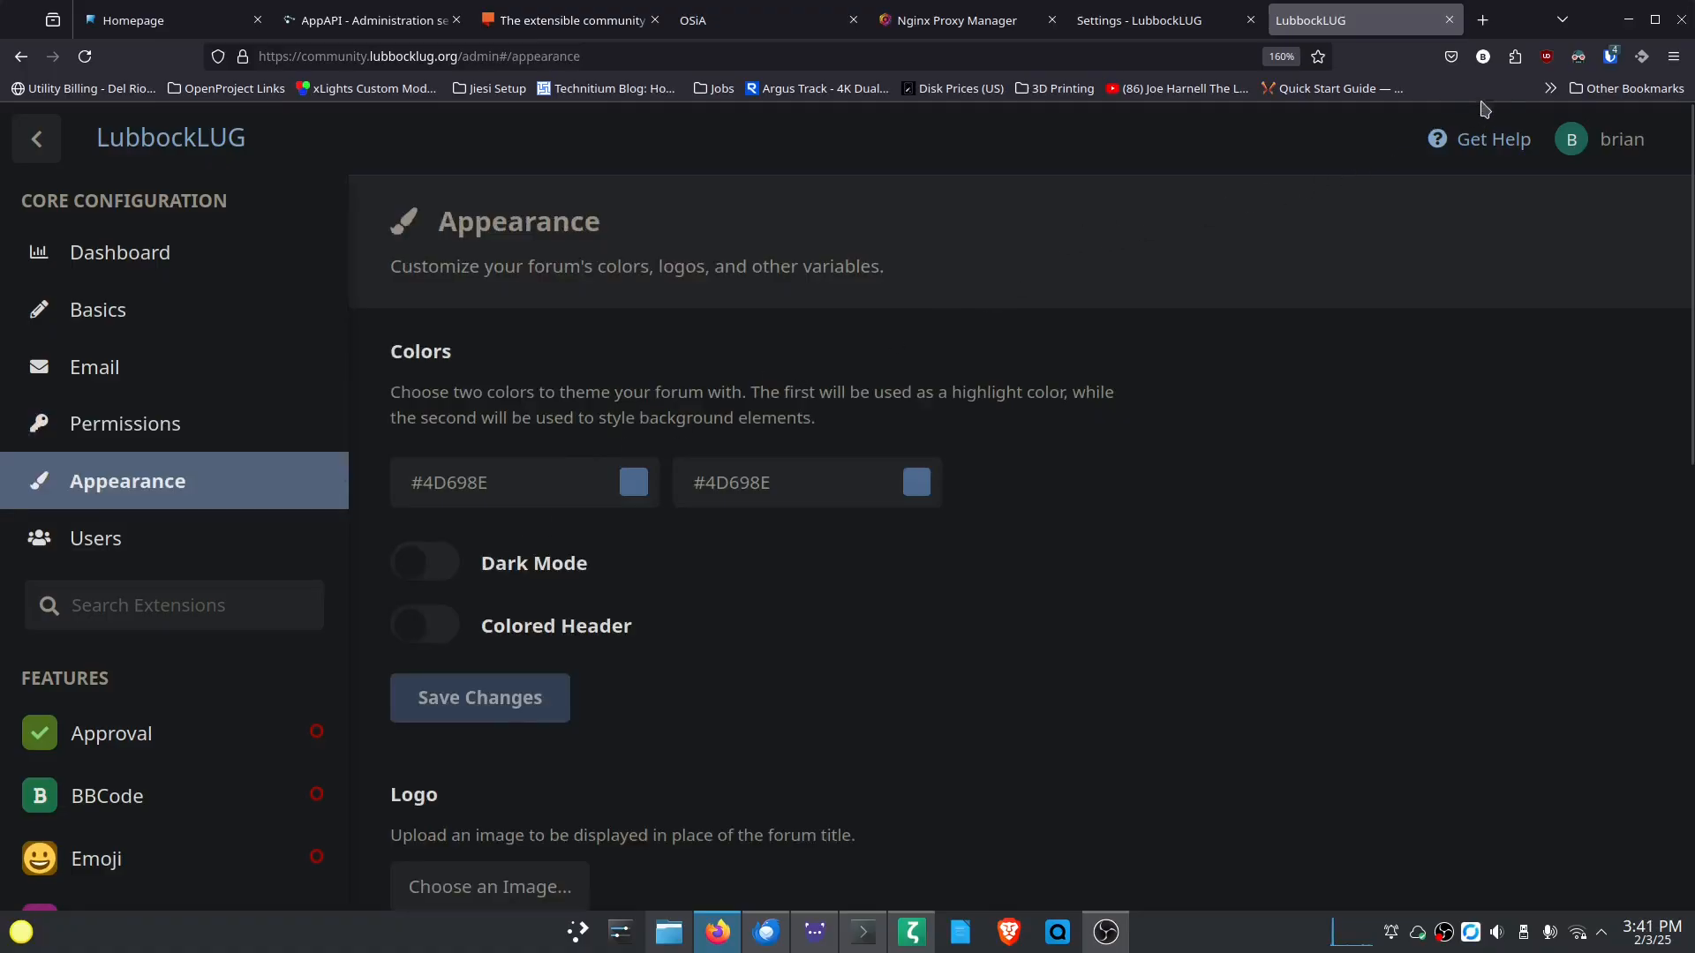
{"action": "left_click", "coordinate": [1578, 56]}
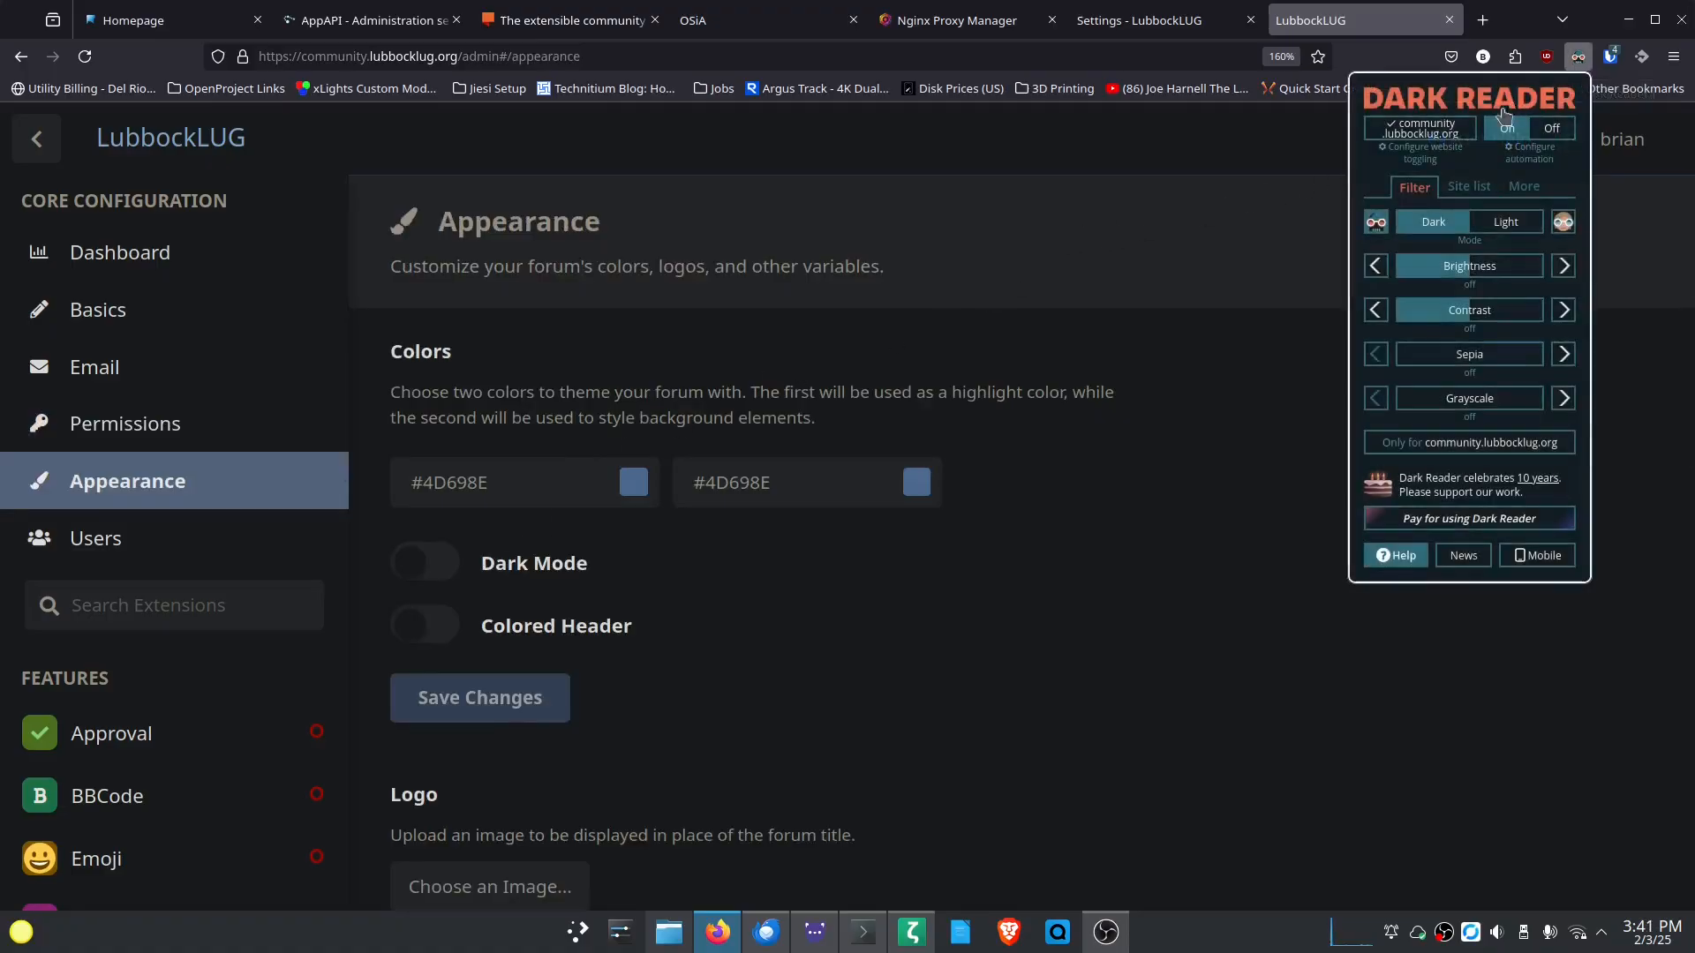
{"action": "left_click", "coordinate": [1419, 139]}
{"action": "left_click", "coordinate": [1116, 609]}
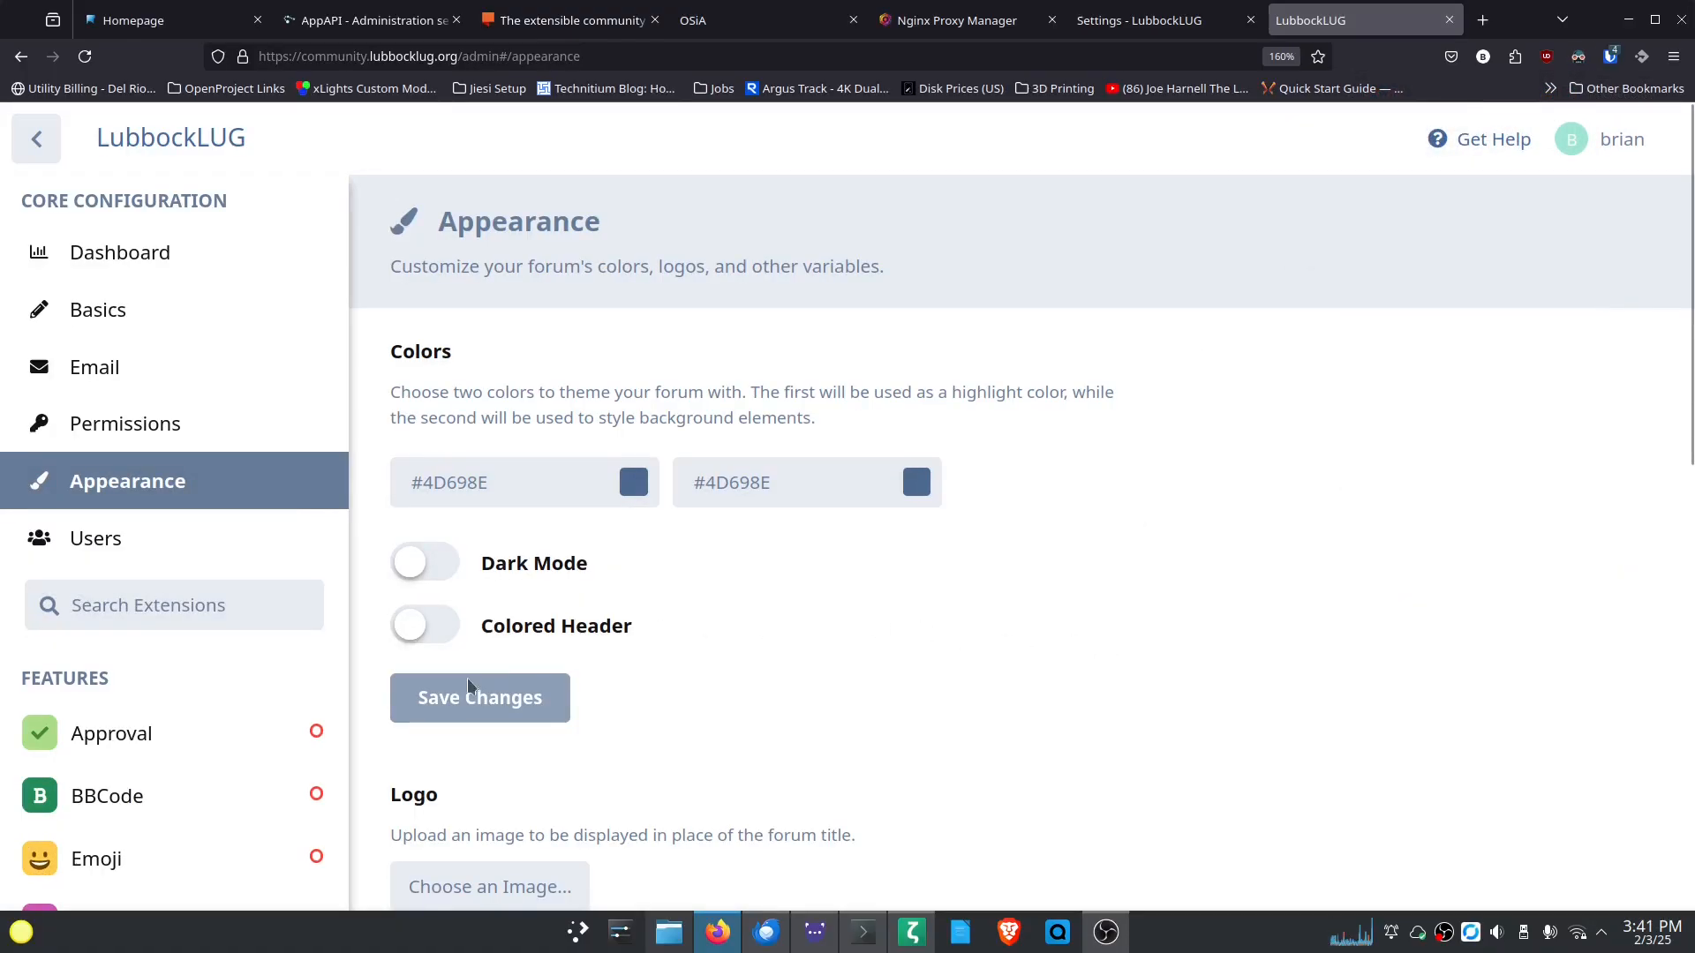
Turn on Dark Mode and Colored Header, saving after each change.
{"action": "left_click", "coordinate": [424, 562]}
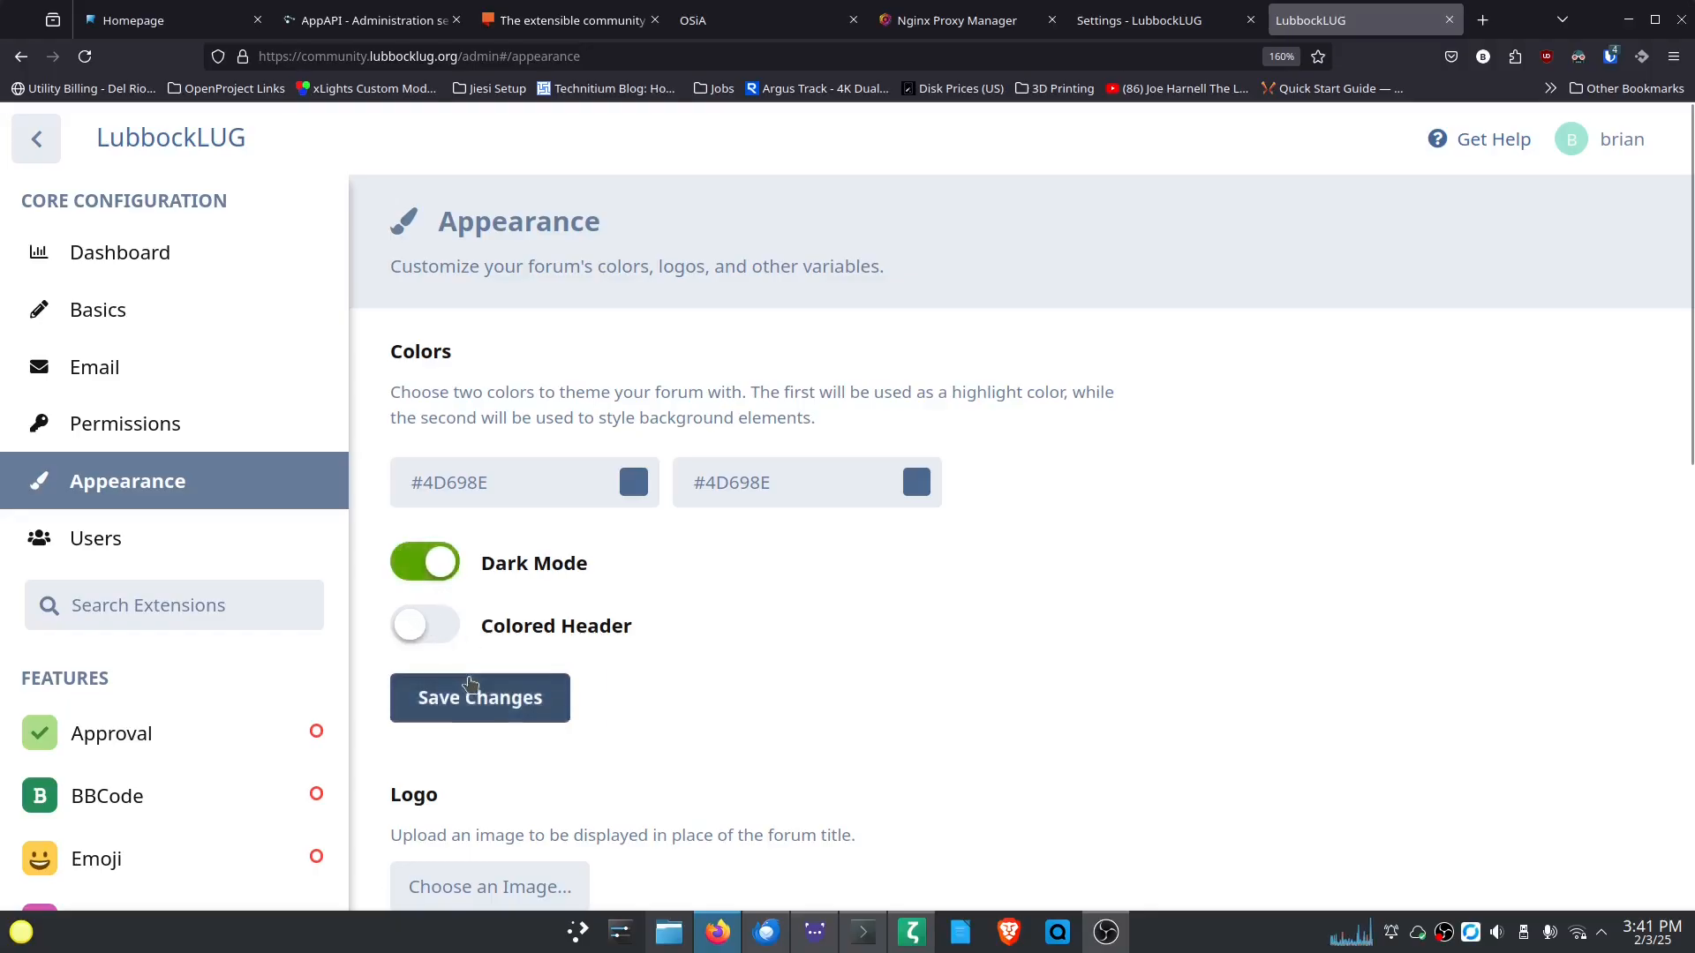
{"action": "left_click", "coordinate": [479, 697]}
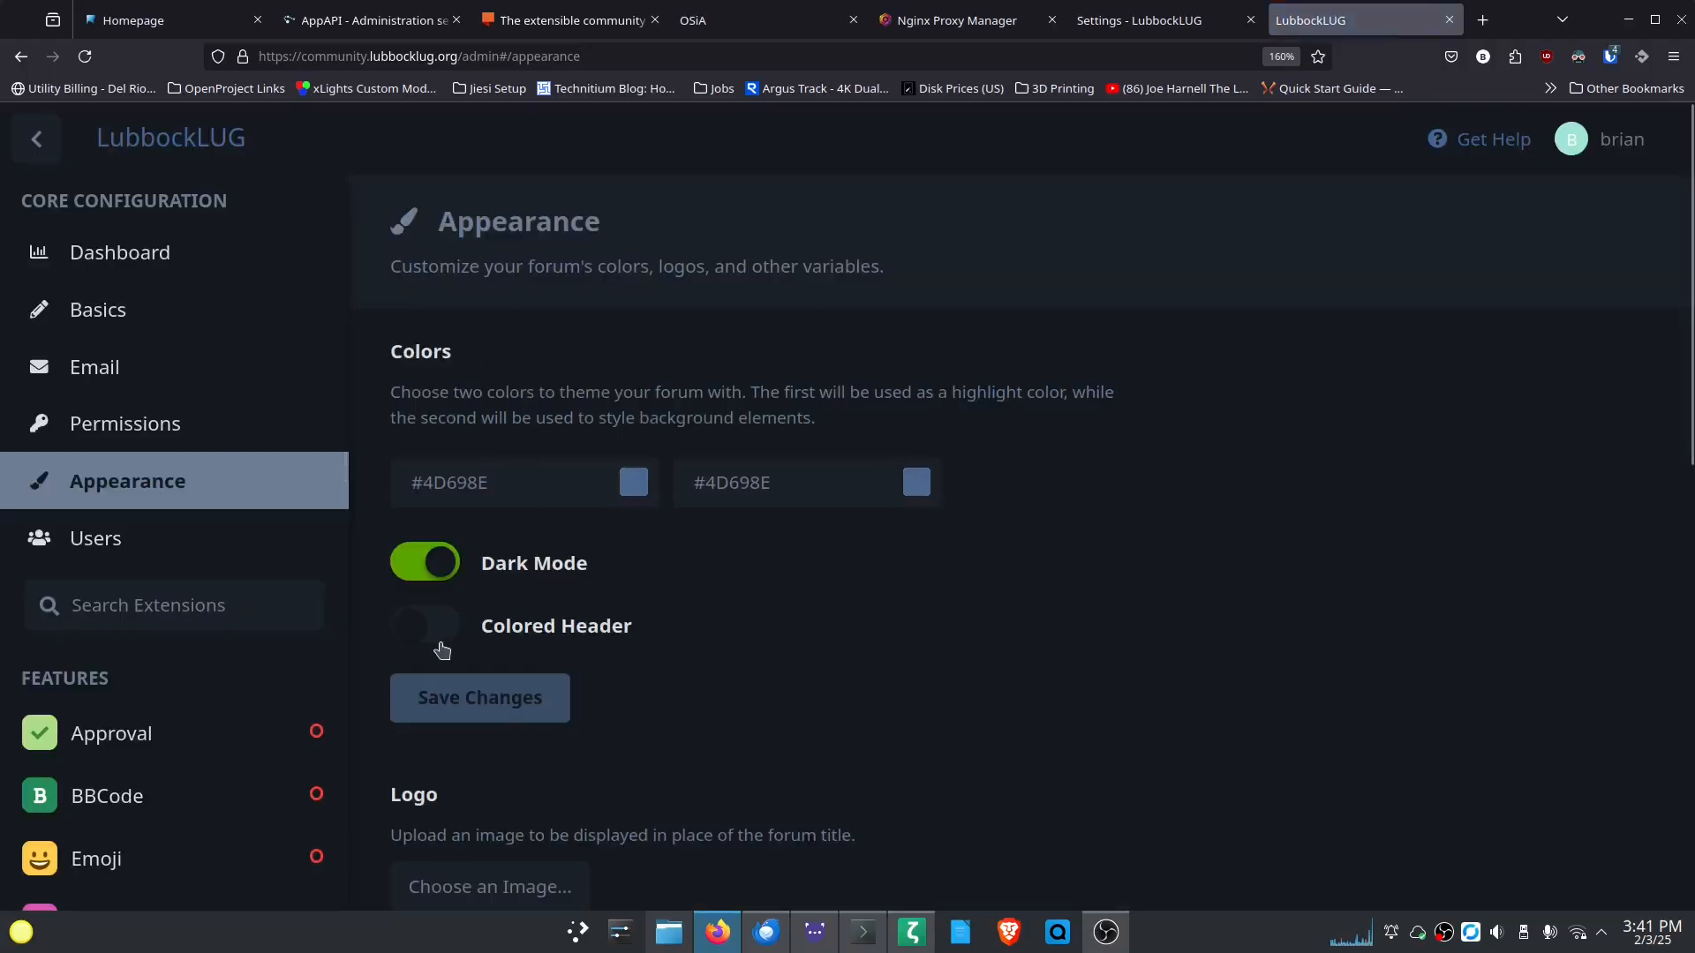
{"action": "left_click", "coordinate": [444, 624]}
{"action": "left_click", "coordinate": [479, 697]}
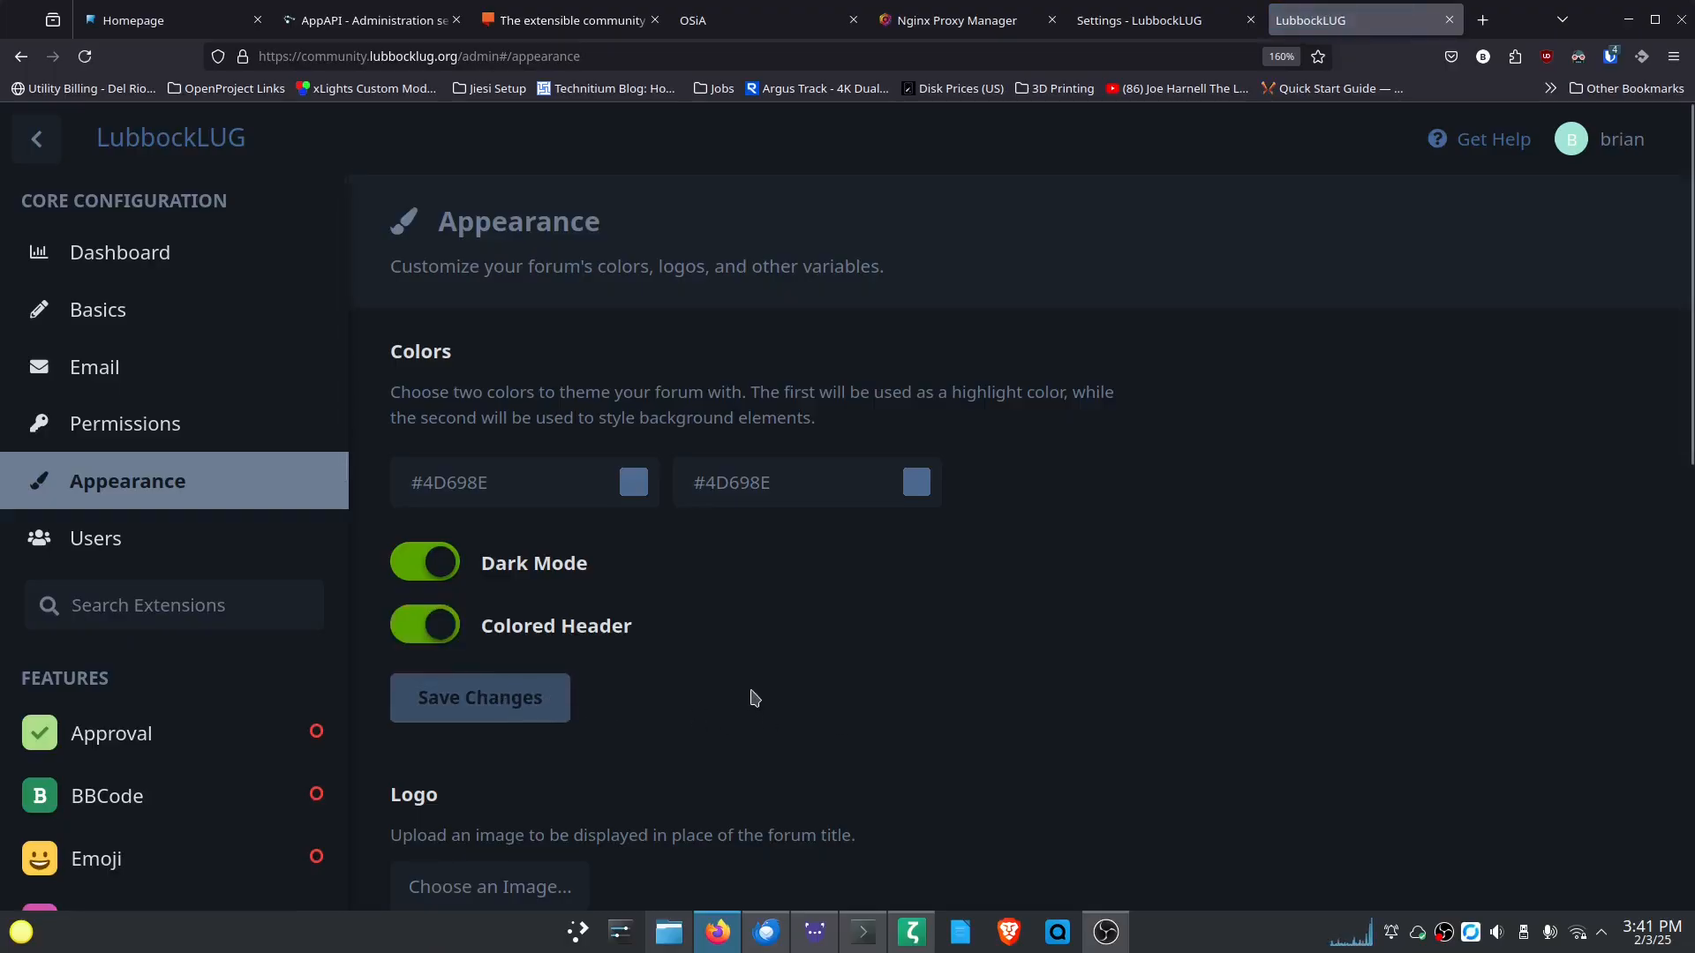
{"action": "scroll", "coordinate": [751, 693], "scroll_direction": "down", "scroll_amount": 5}
{"action": "scroll", "coordinate": [748, 675], "scroll_direction": "up", "scroll_amount": 5}
Set the highlight colour to blue #1a5fb4 and the background to white #ffffff, then save.
{"action": "left_click", "coordinate": [634, 484]}
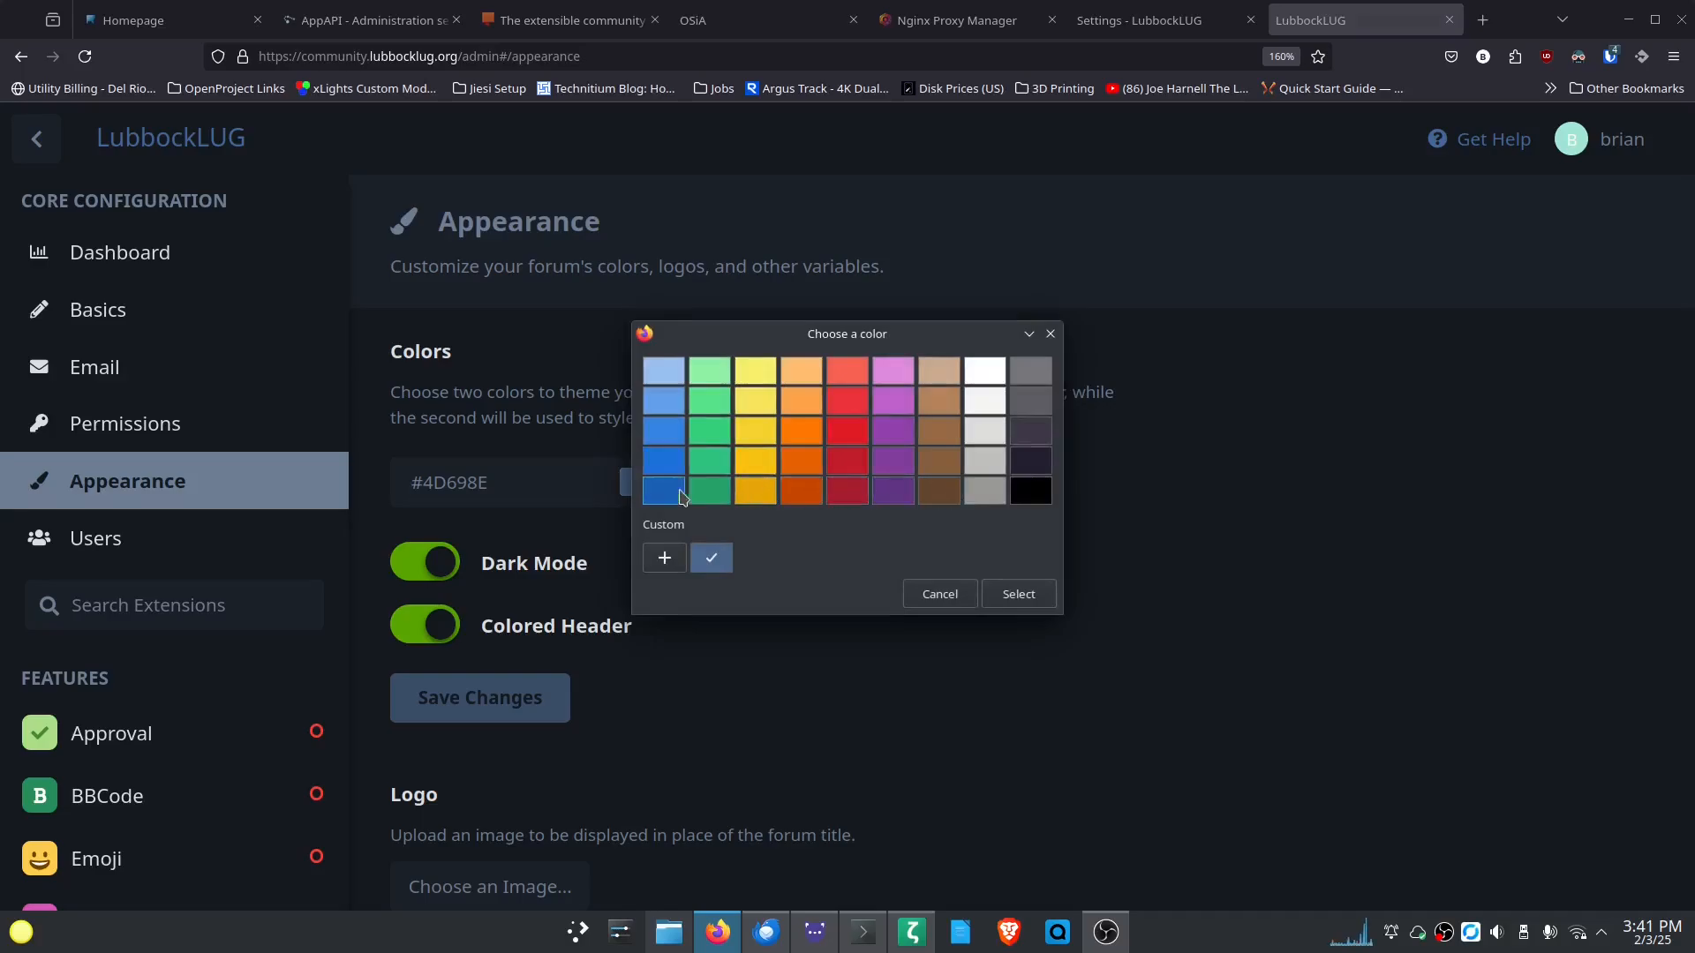
{"action": "left_click", "coordinate": [663, 490]}
{"action": "left_click", "coordinate": [1019, 597]}
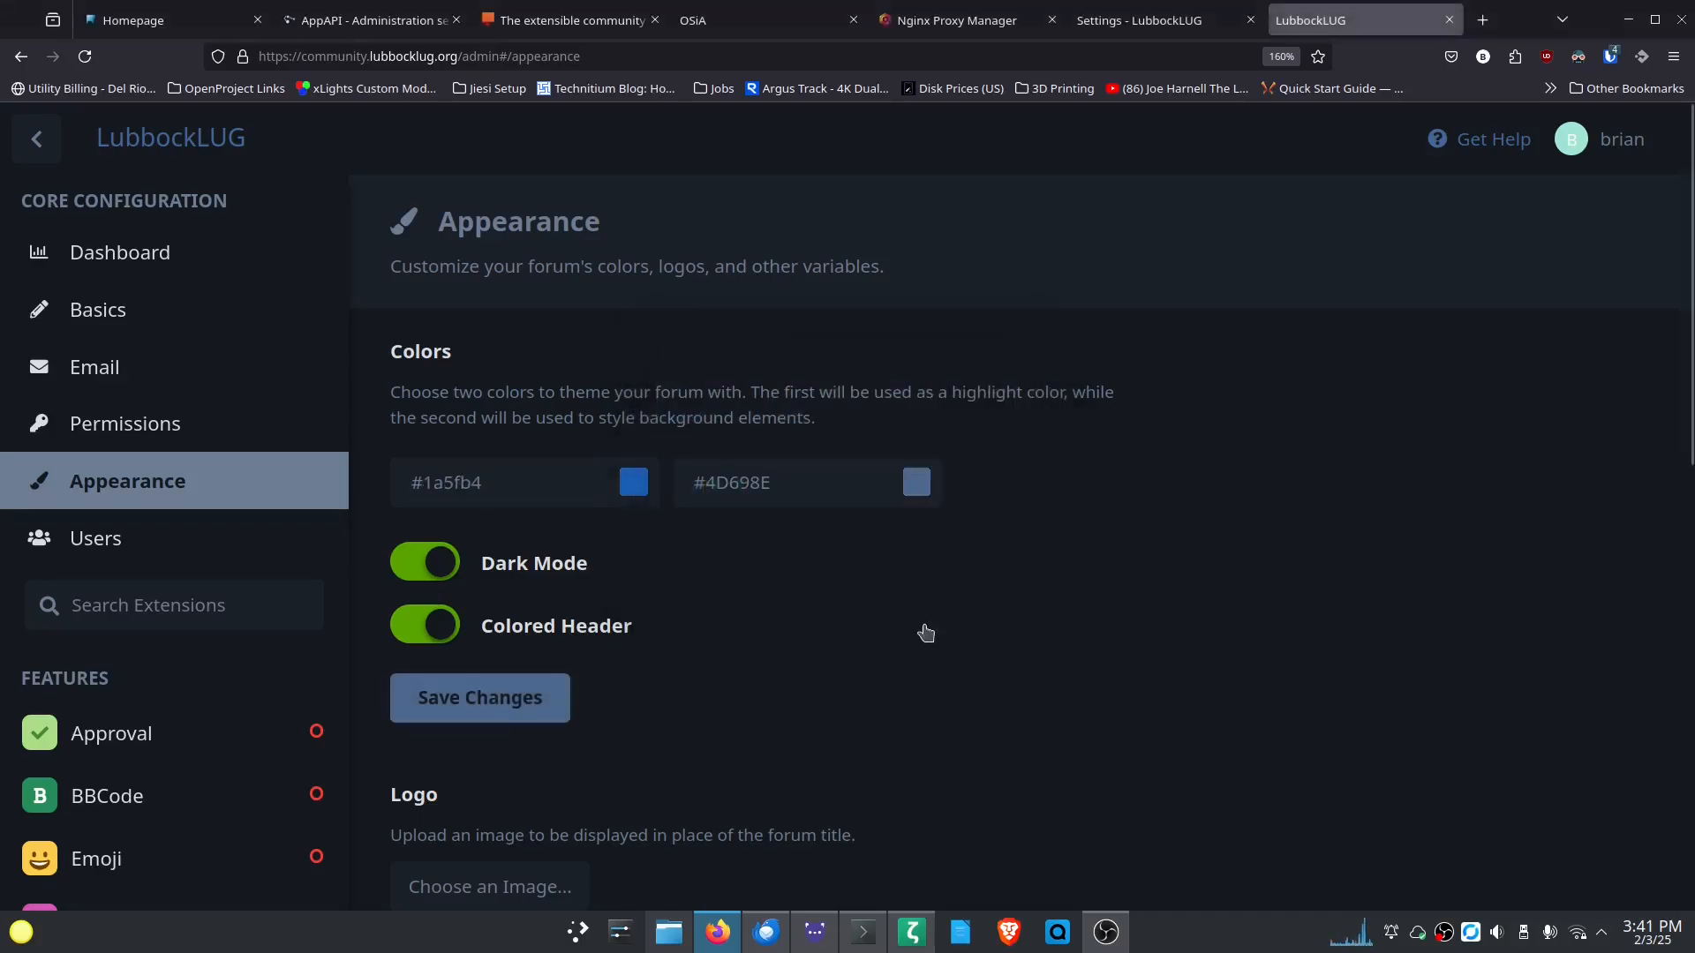
{"action": "left_click", "coordinate": [915, 492]}
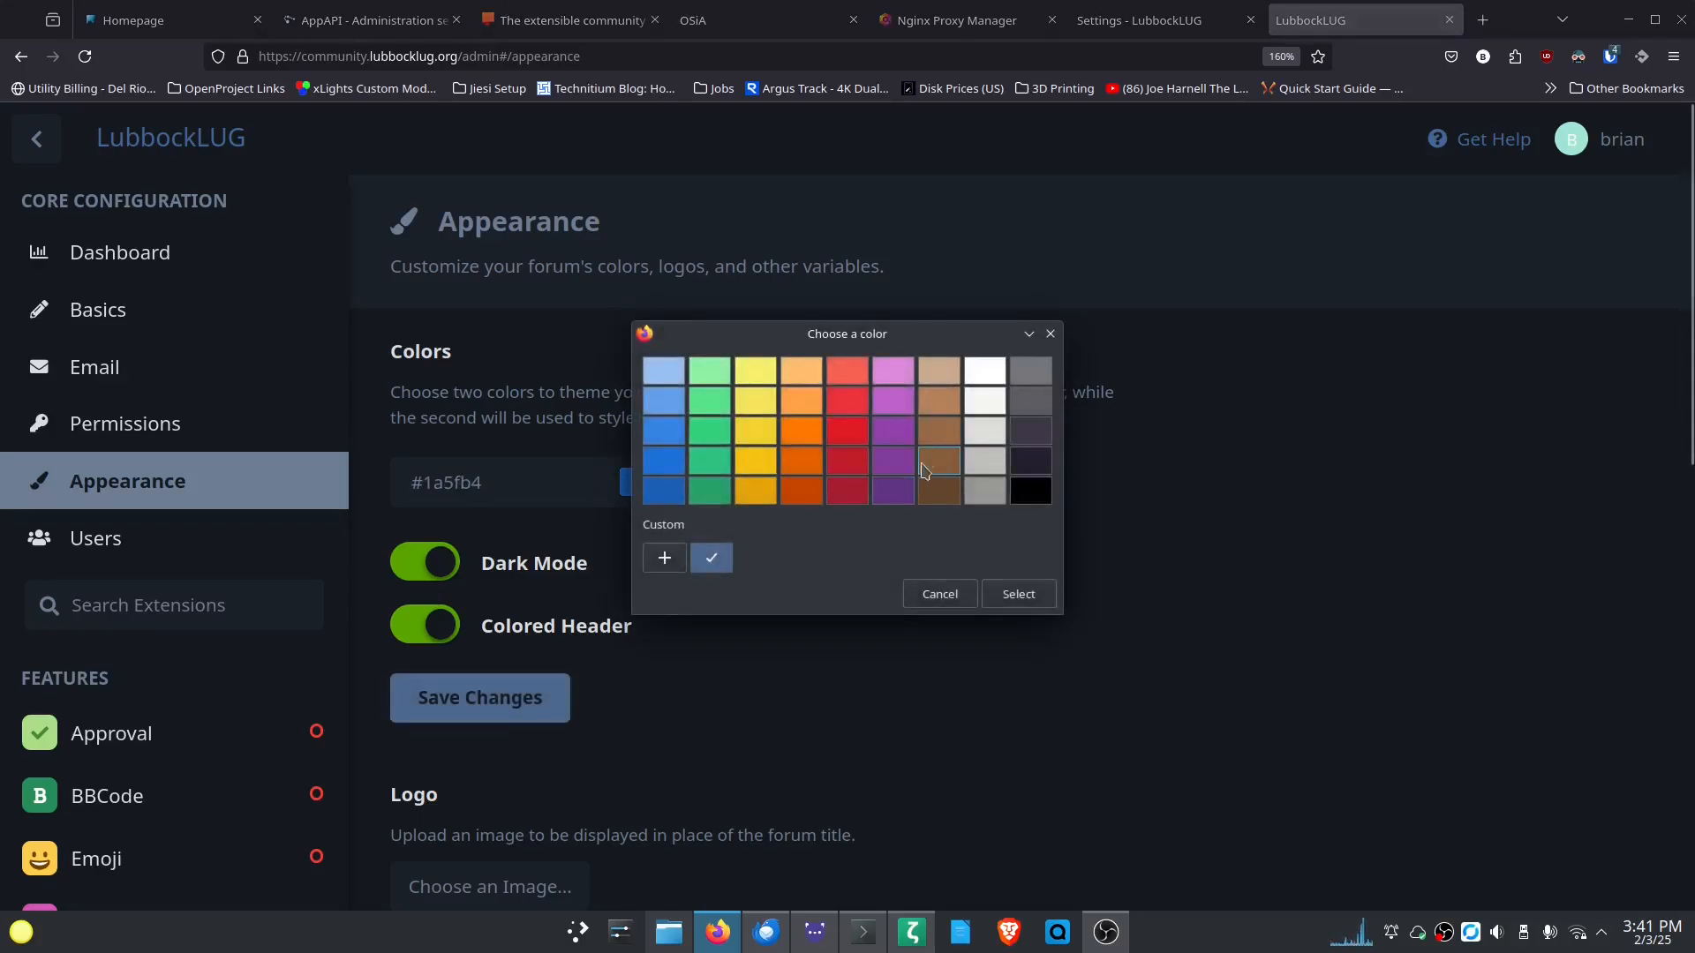
{"action": "left_click", "coordinate": [1015, 594]}
{"action": "left_click", "coordinate": [521, 698]}
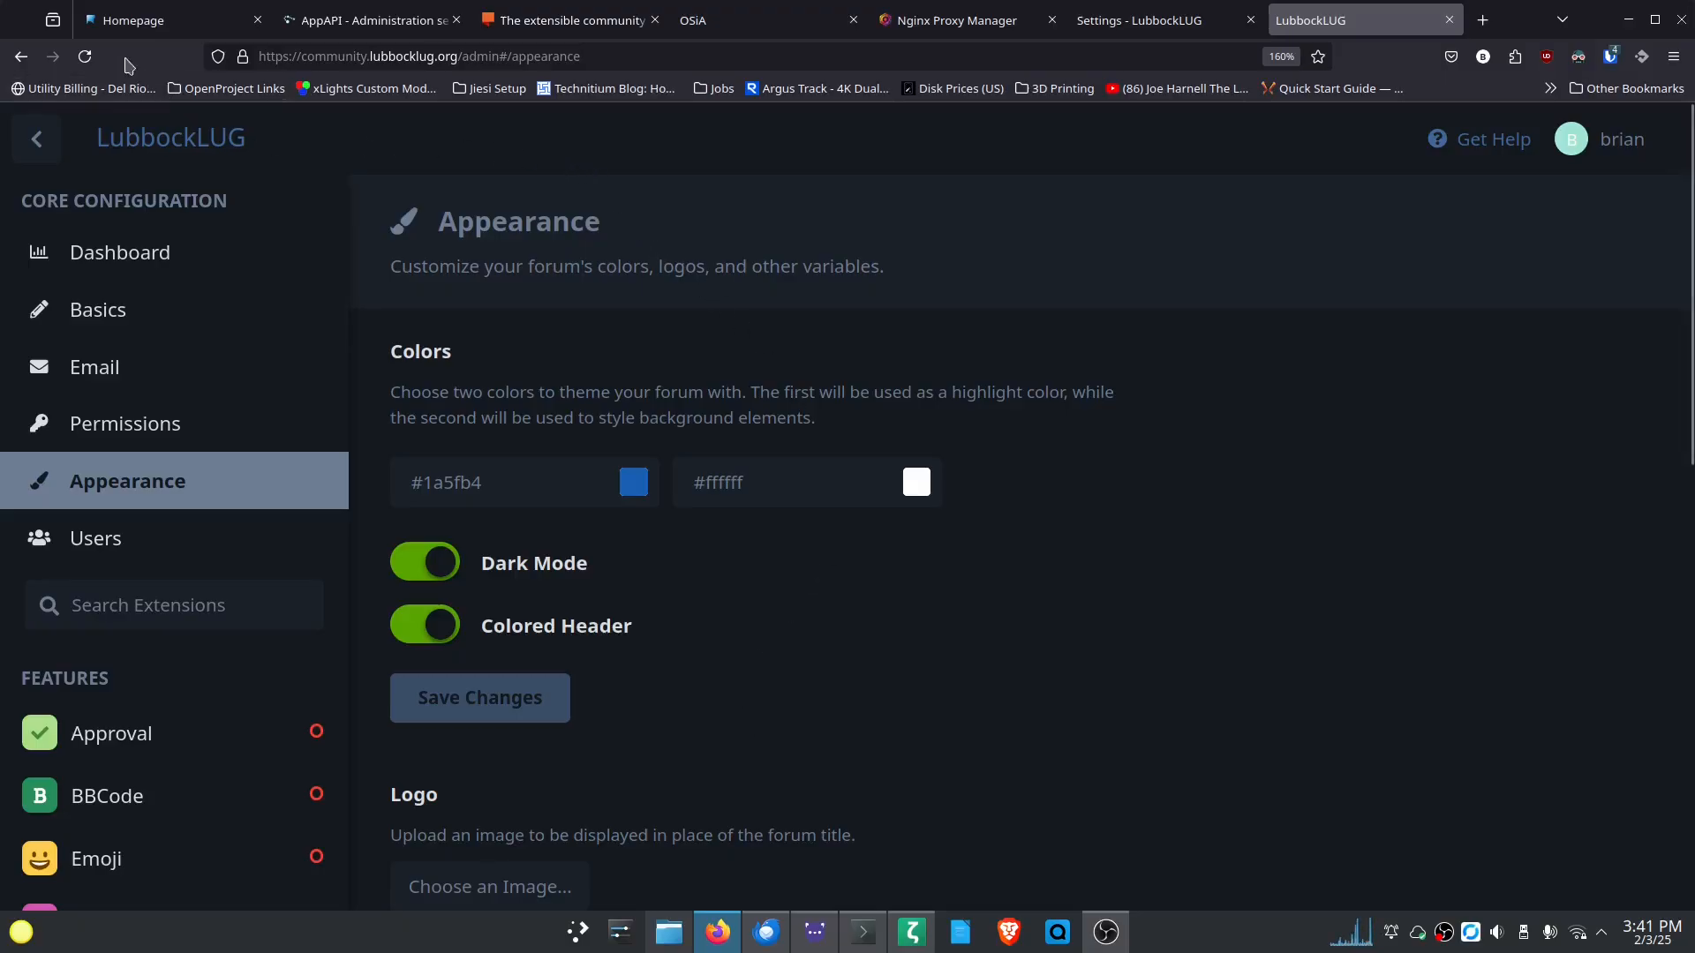
Reload the admin page, then toggle Colored Header off and back on, saving each time.
{"action": "left_click", "coordinate": [85, 56]}
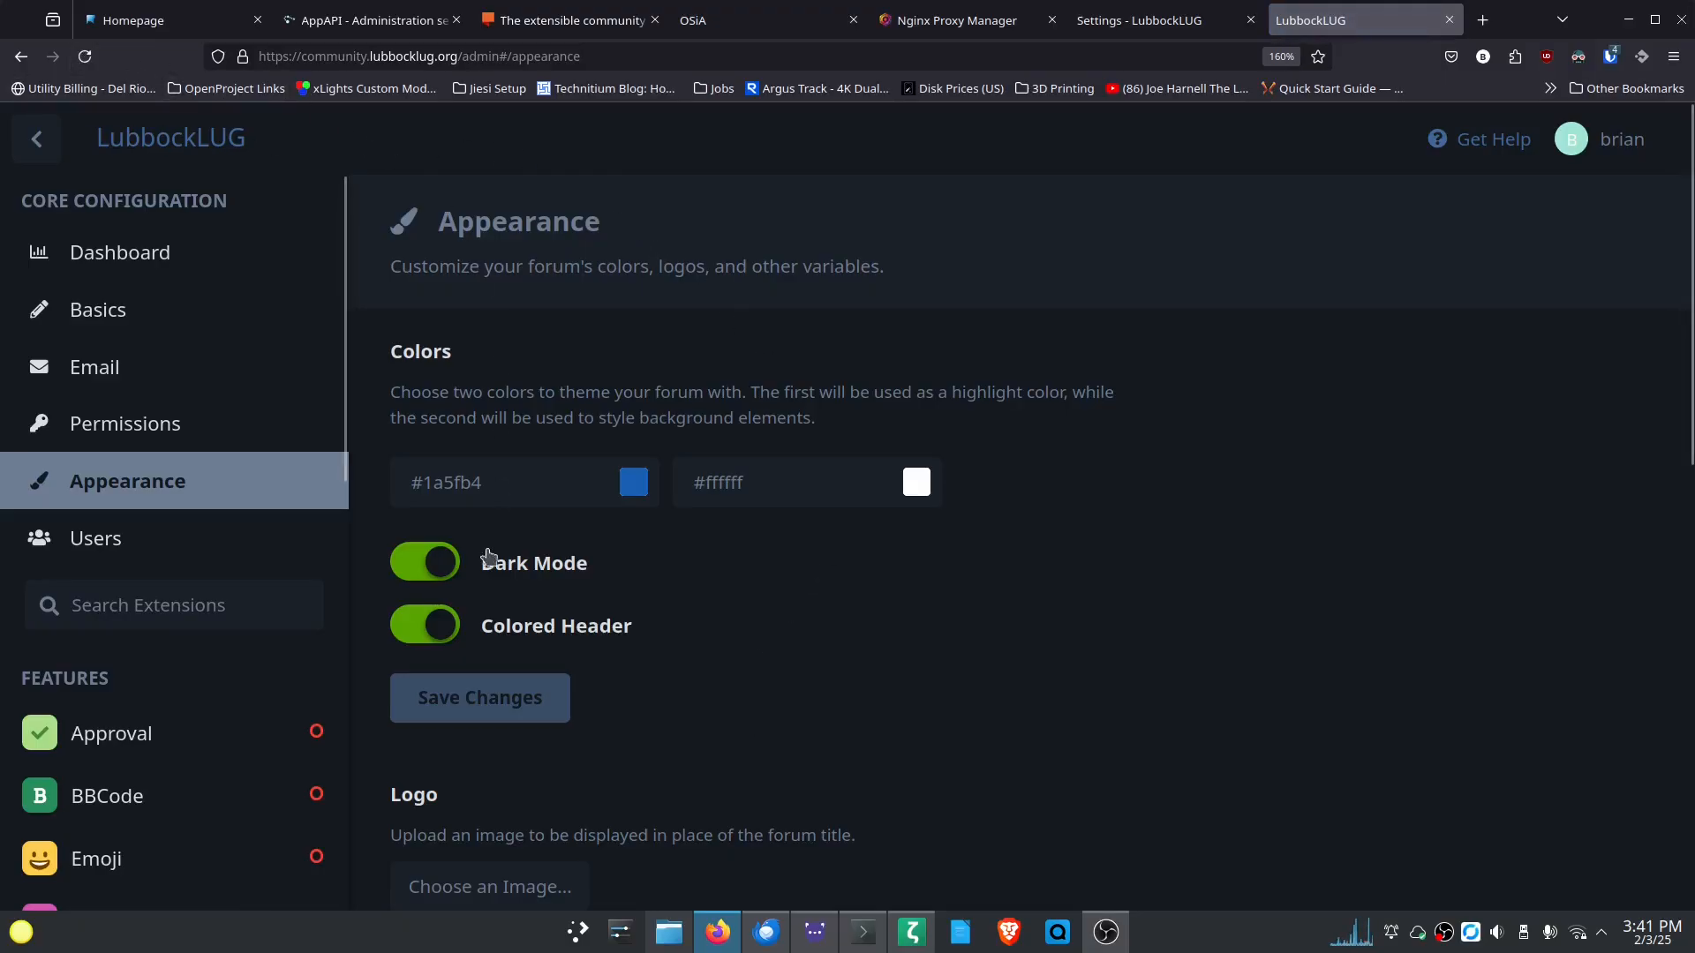
{"action": "left_click", "coordinate": [422, 627]}
{"action": "left_click", "coordinate": [446, 706]}
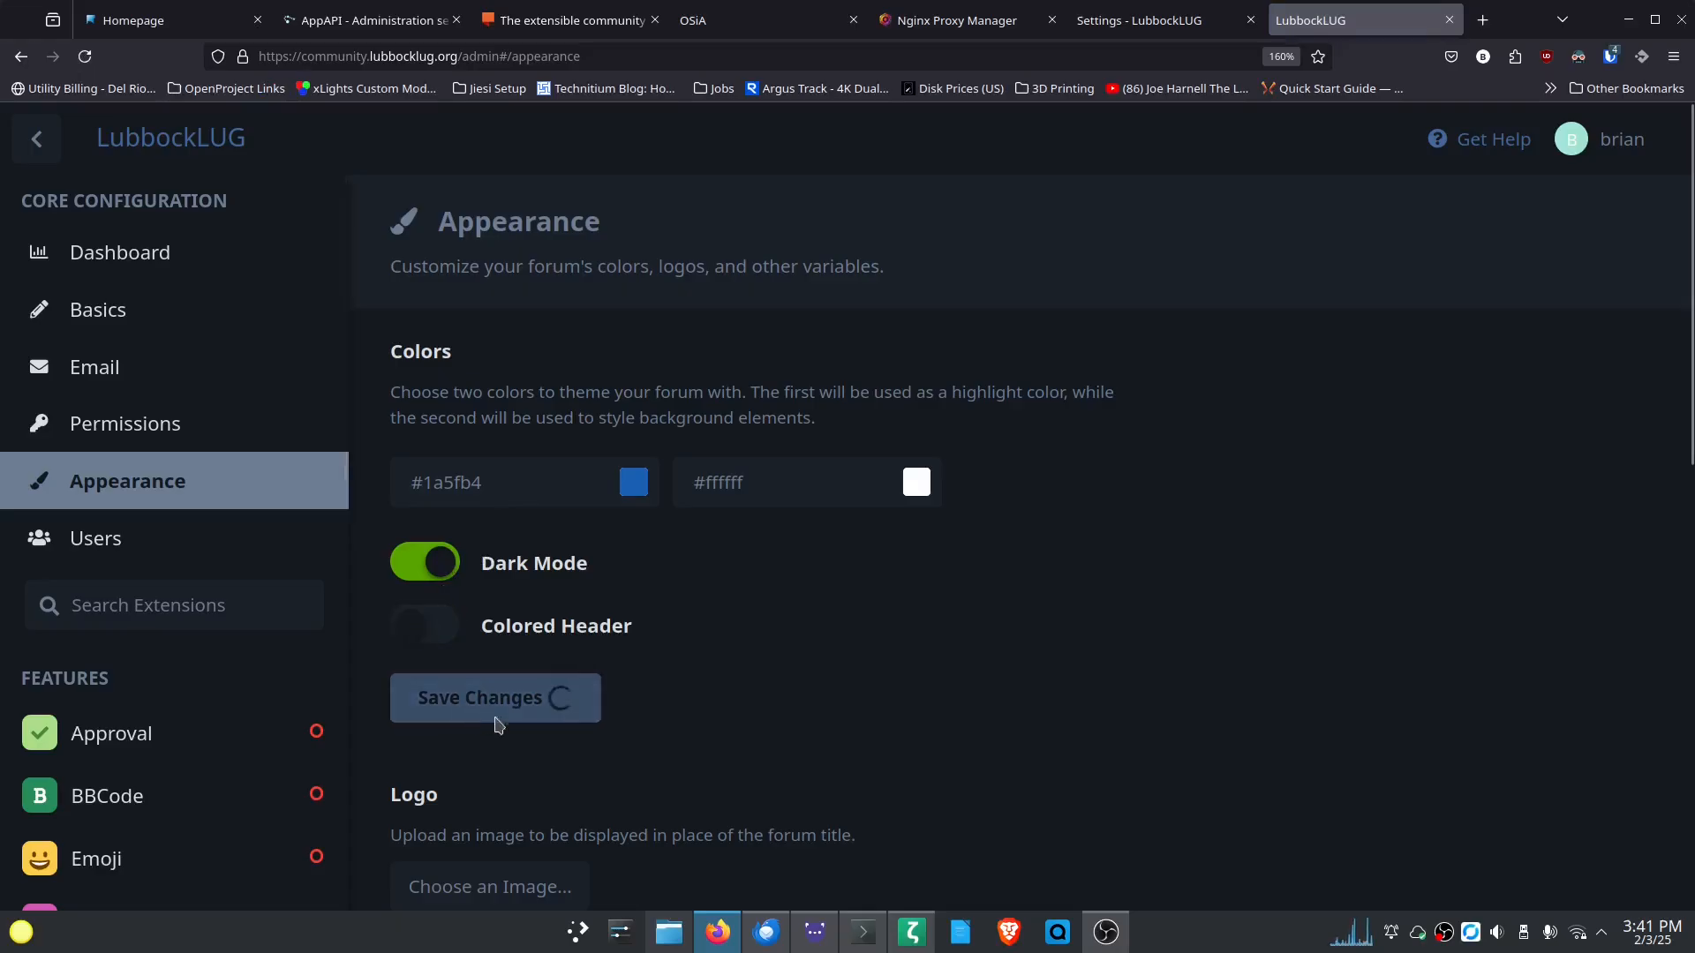
{"action": "left_click", "coordinate": [417, 636]}
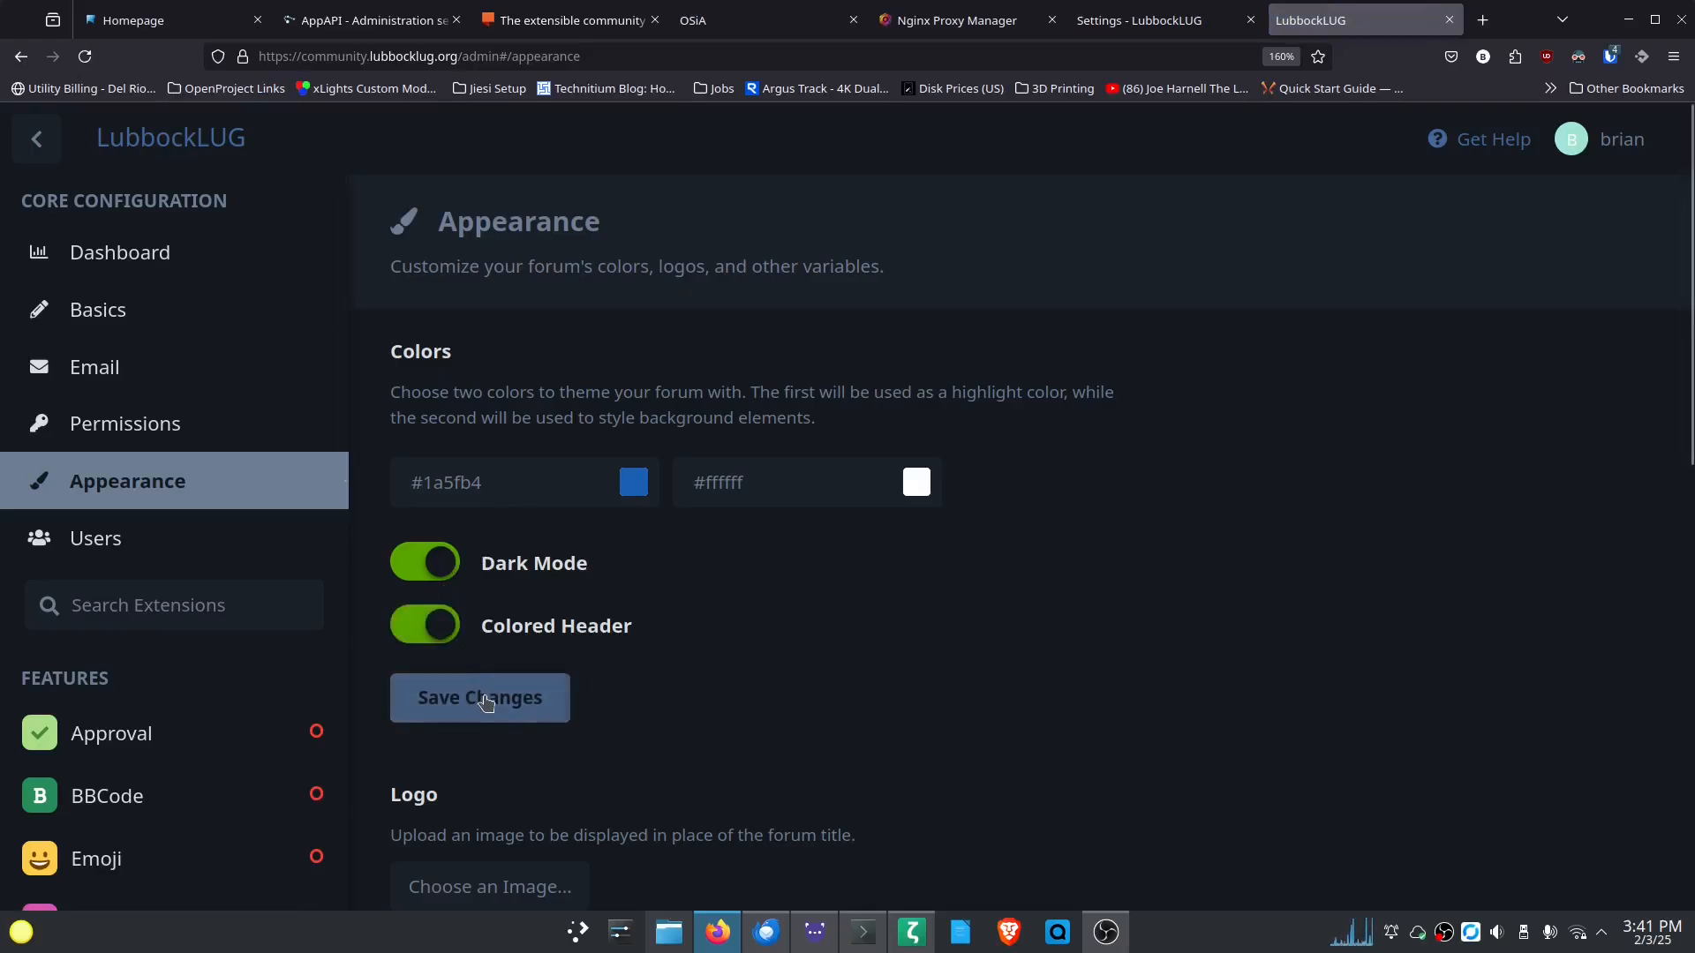
{"action": "left_click", "coordinate": [481, 697]}
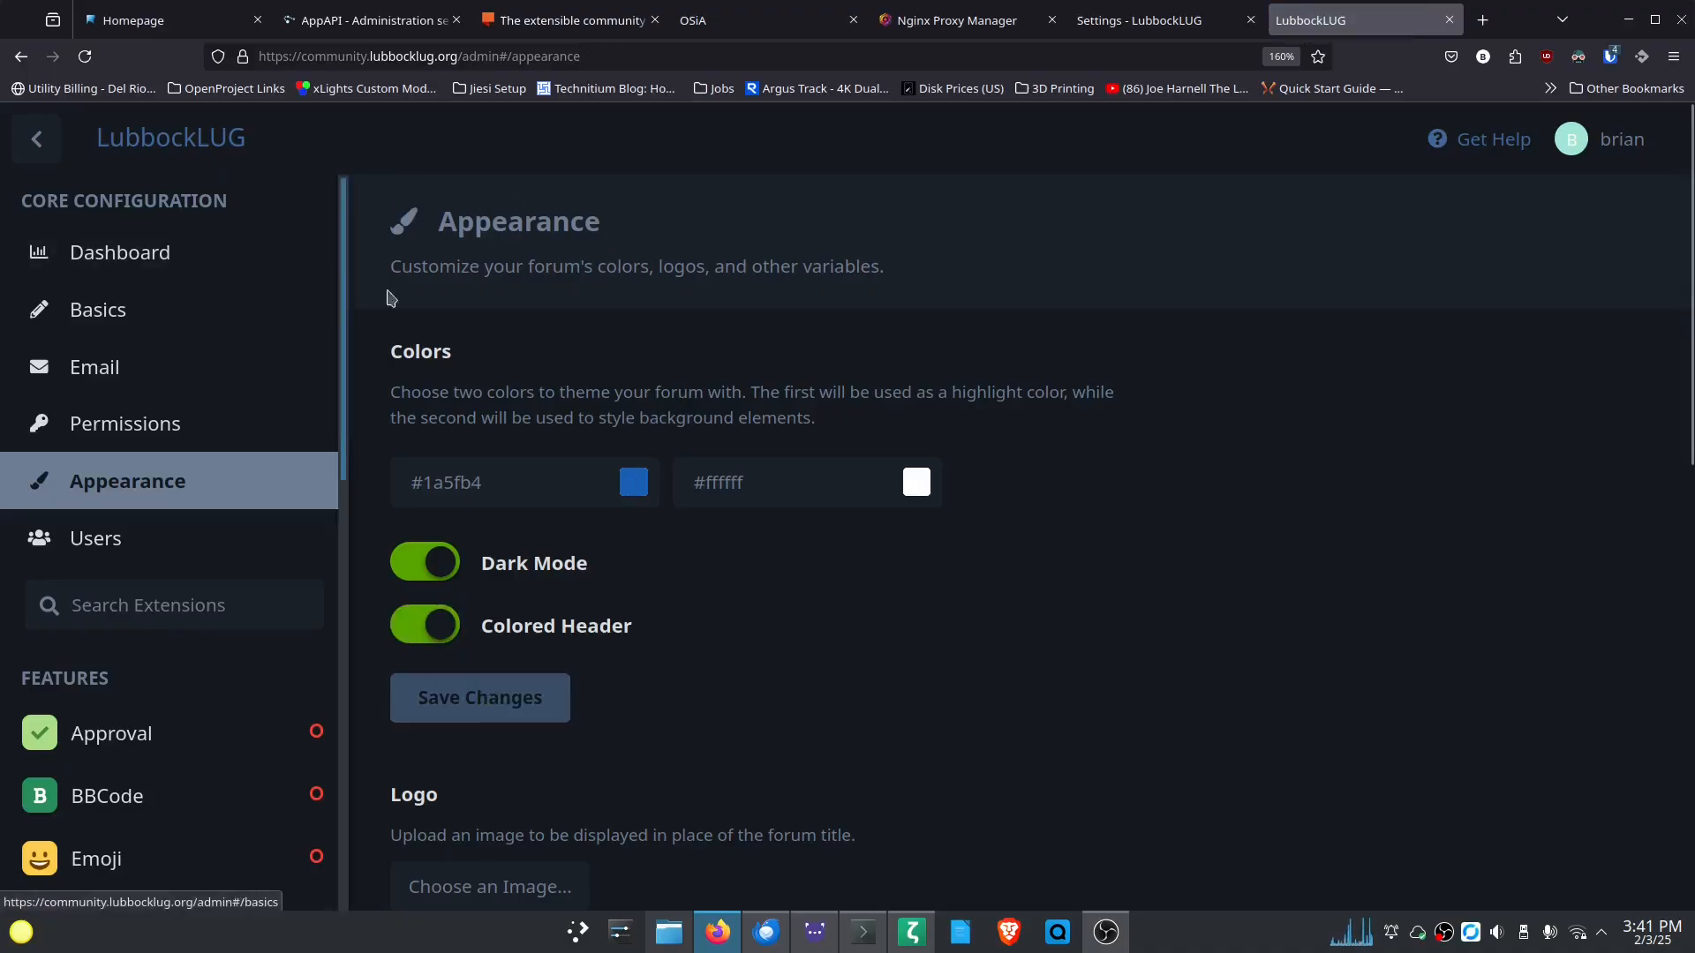
View the Users list showing the single admin account, and scroll through the sidebar's Features extensions.
{"action": "left_click", "coordinate": [208, 543]}
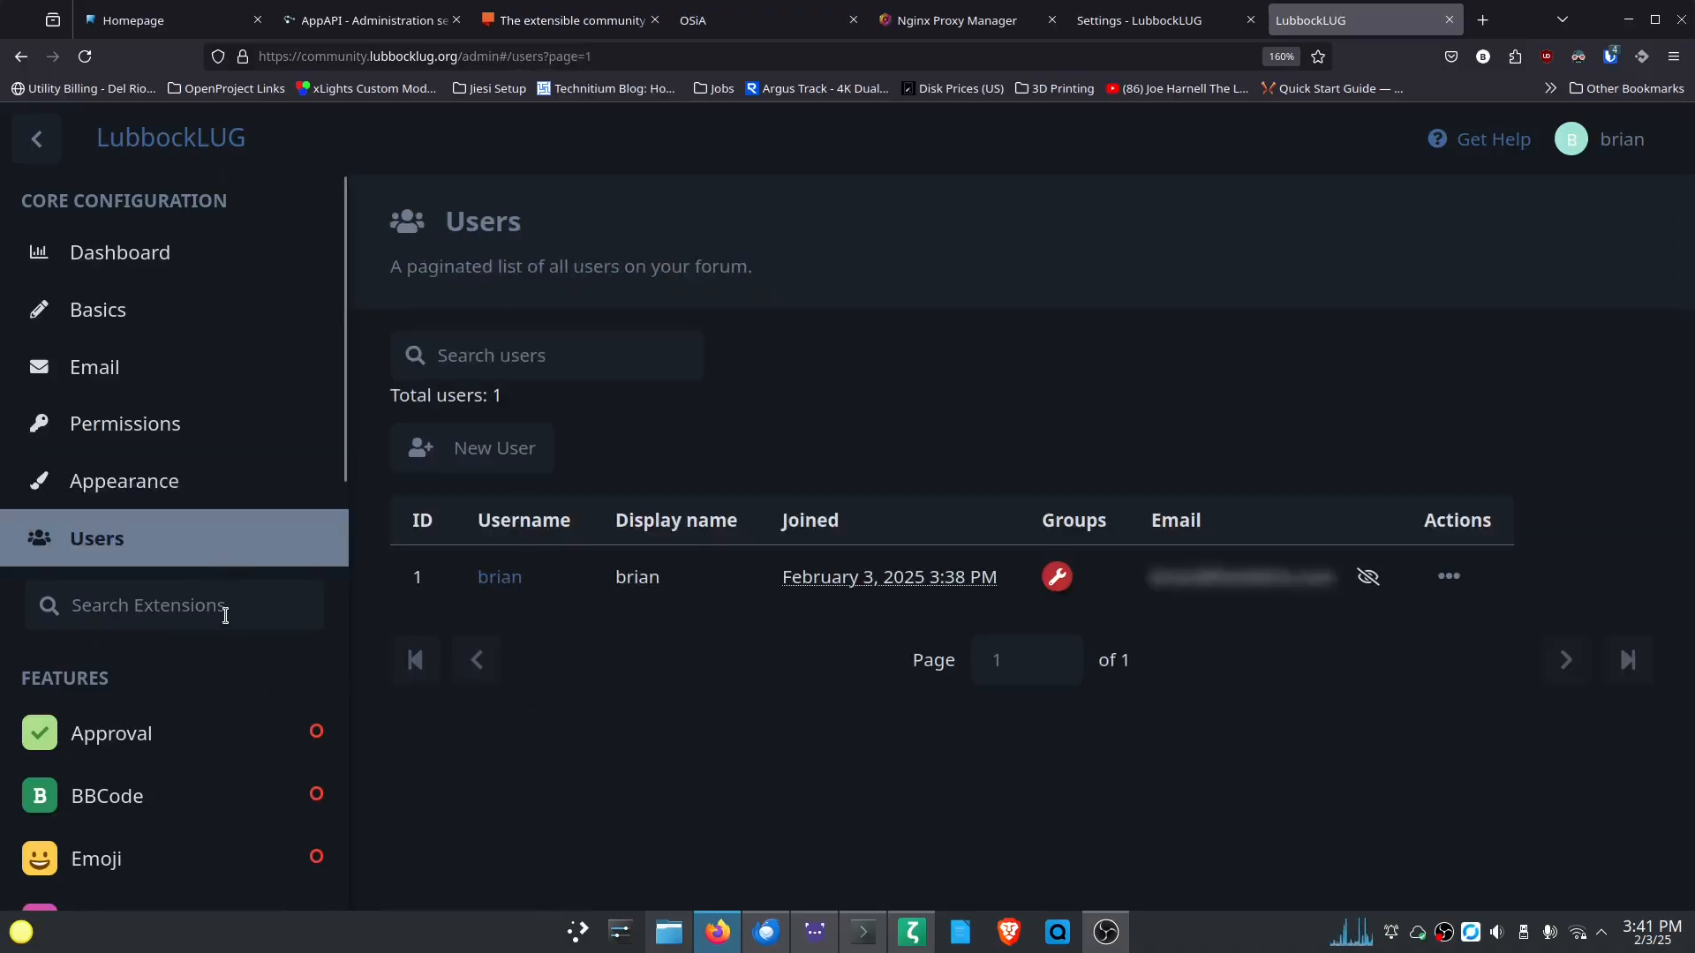
{"action": "scroll", "coordinate": [225, 615], "scroll_direction": "down", "scroll_amount": 5}
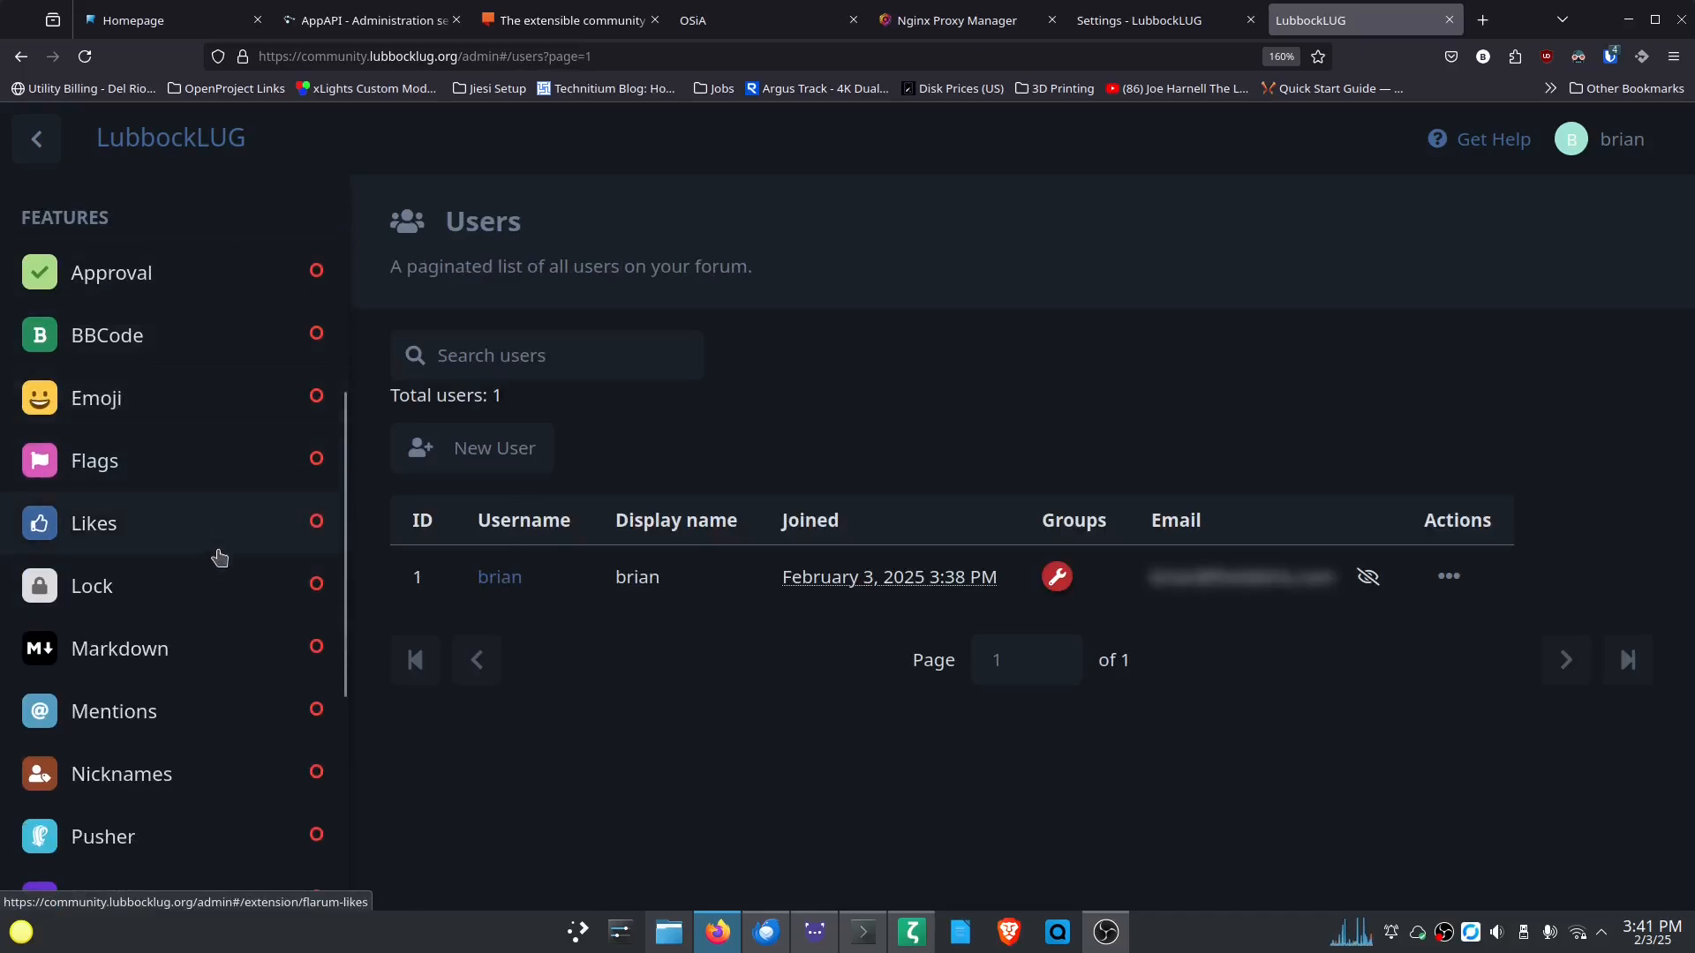
{"action": "scroll", "coordinate": [216, 618], "scroll_direction": "down", "scroll_amount": 5}
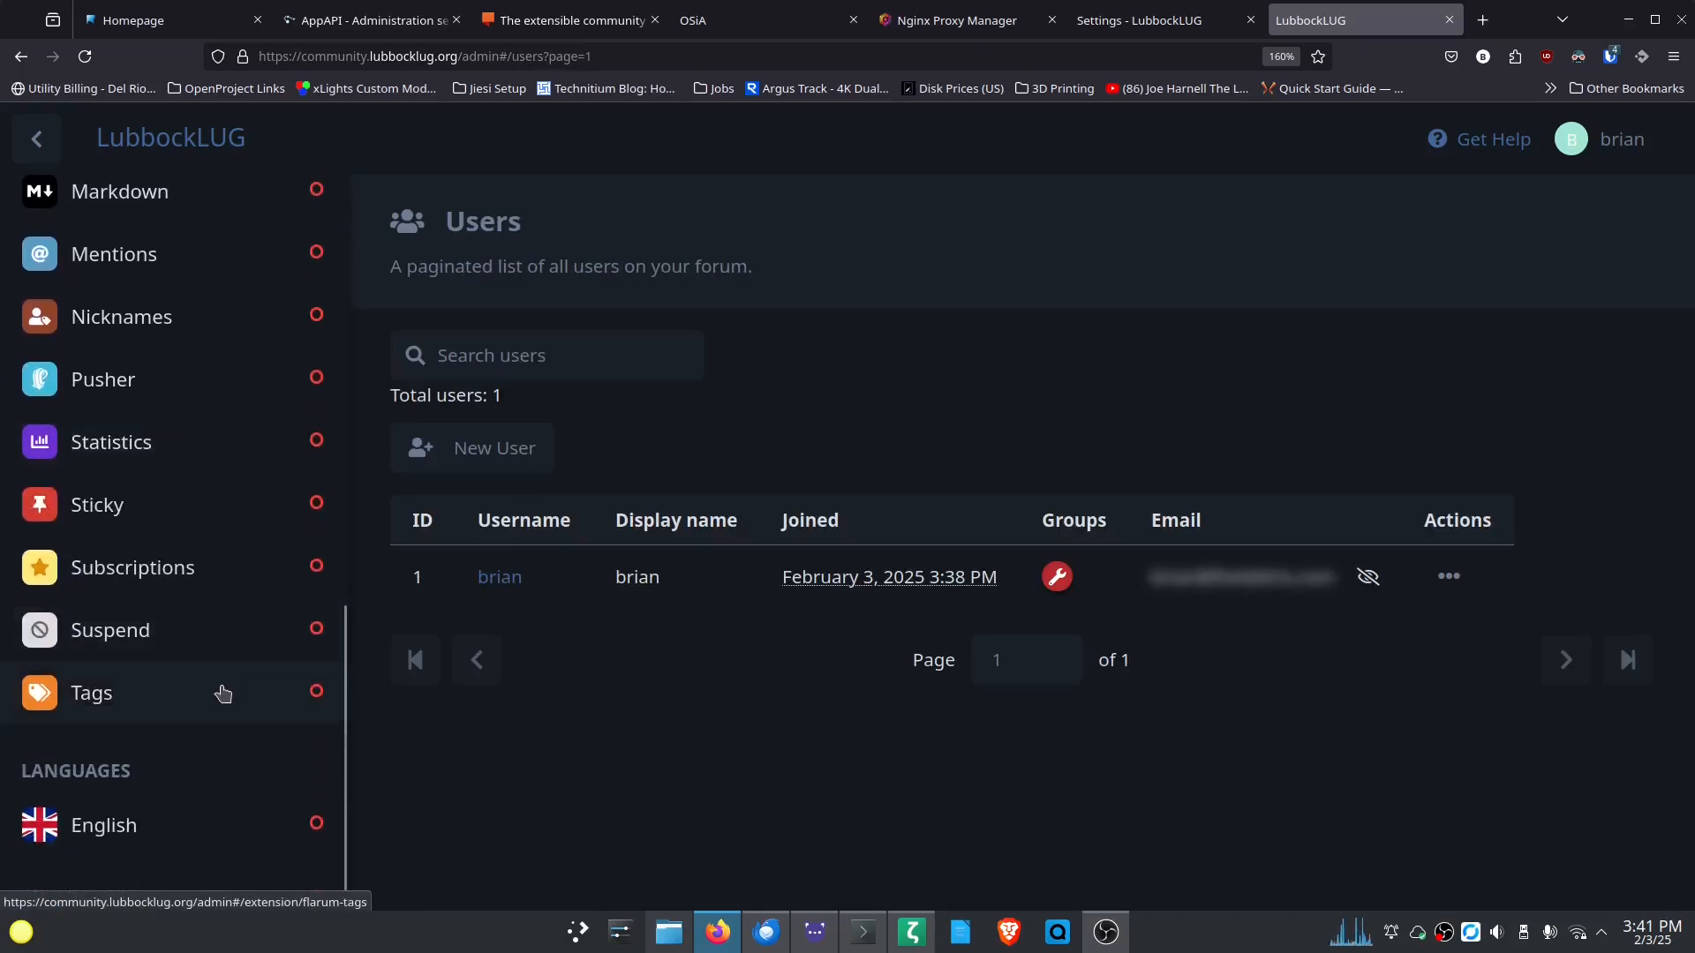
{"action": "scroll", "coordinate": [234, 693], "scroll_direction": "up", "scroll_amount": 5}
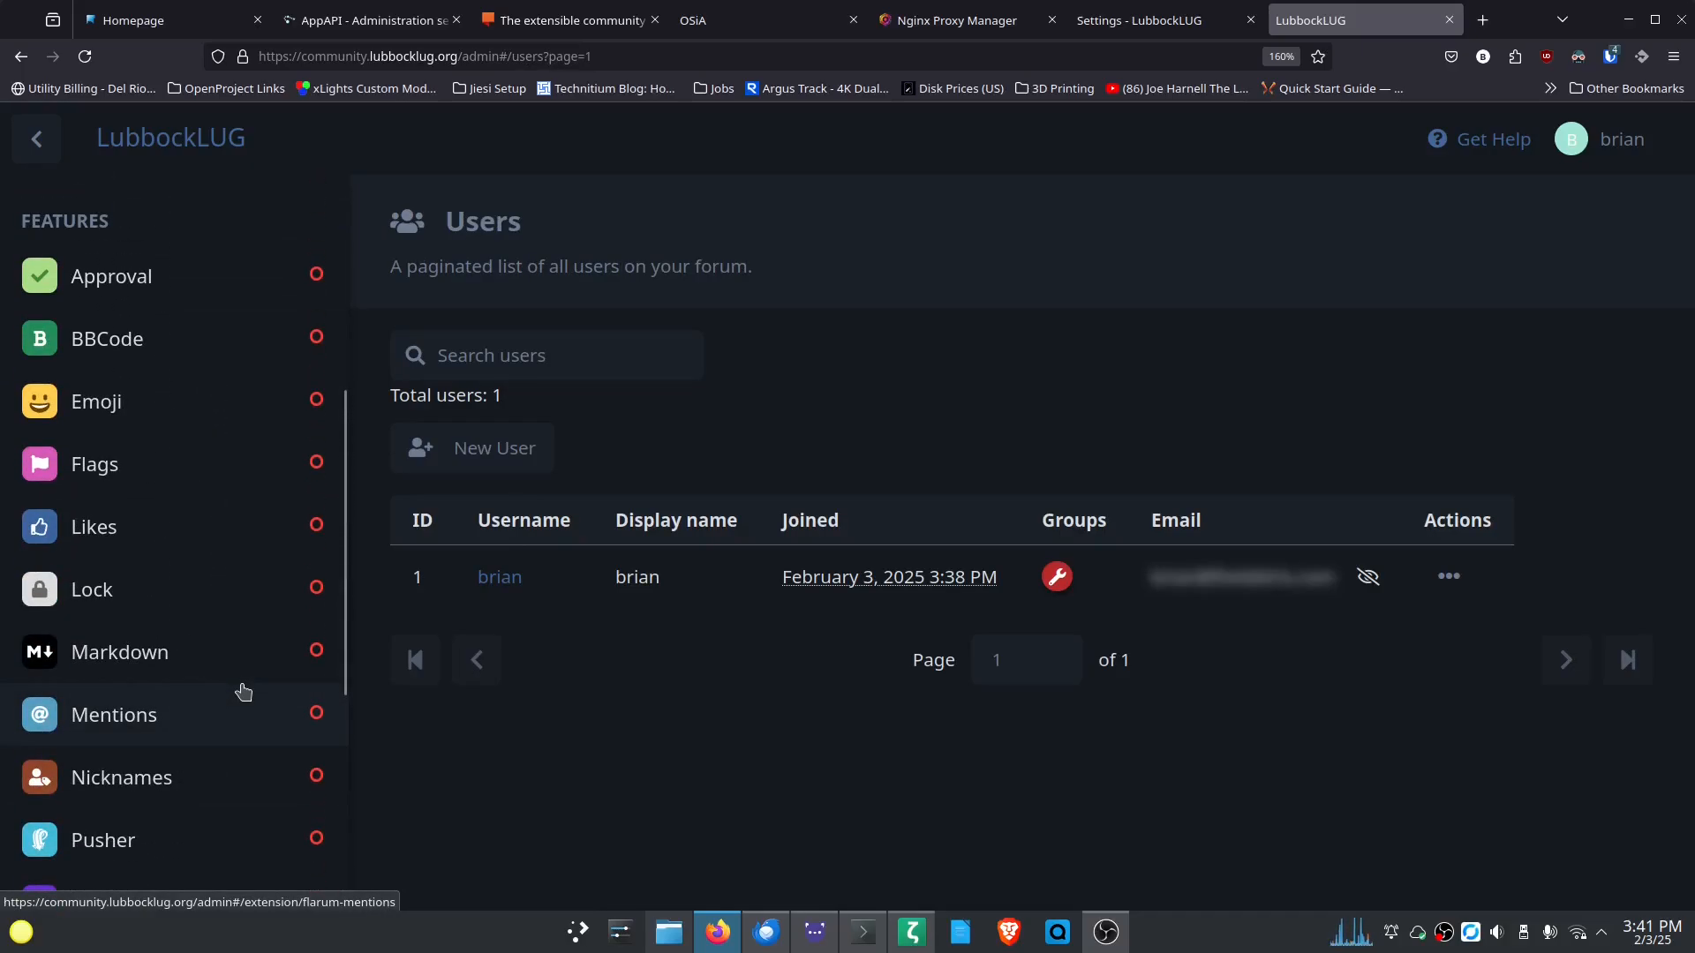
{"action": "scroll", "coordinate": [243, 693], "scroll_direction": "up", "scroll_amount": 2}
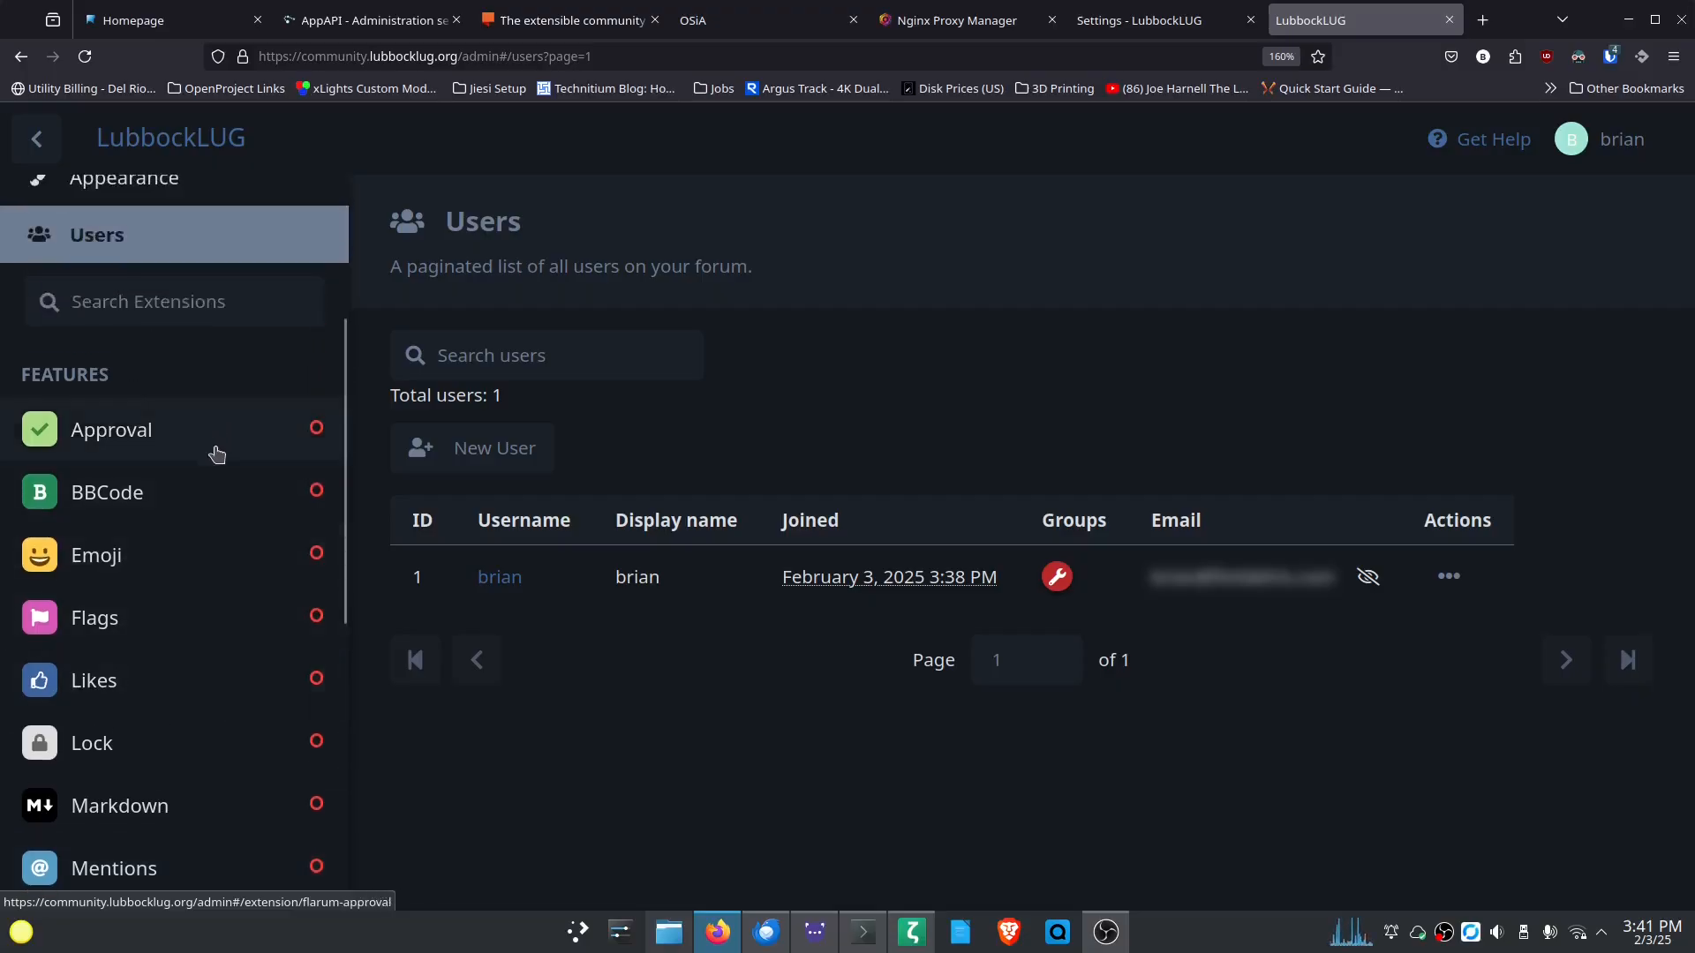
Enable the Emoji and Flags extensions.
{"action": "left_click", "coordinate": [196, 549]}
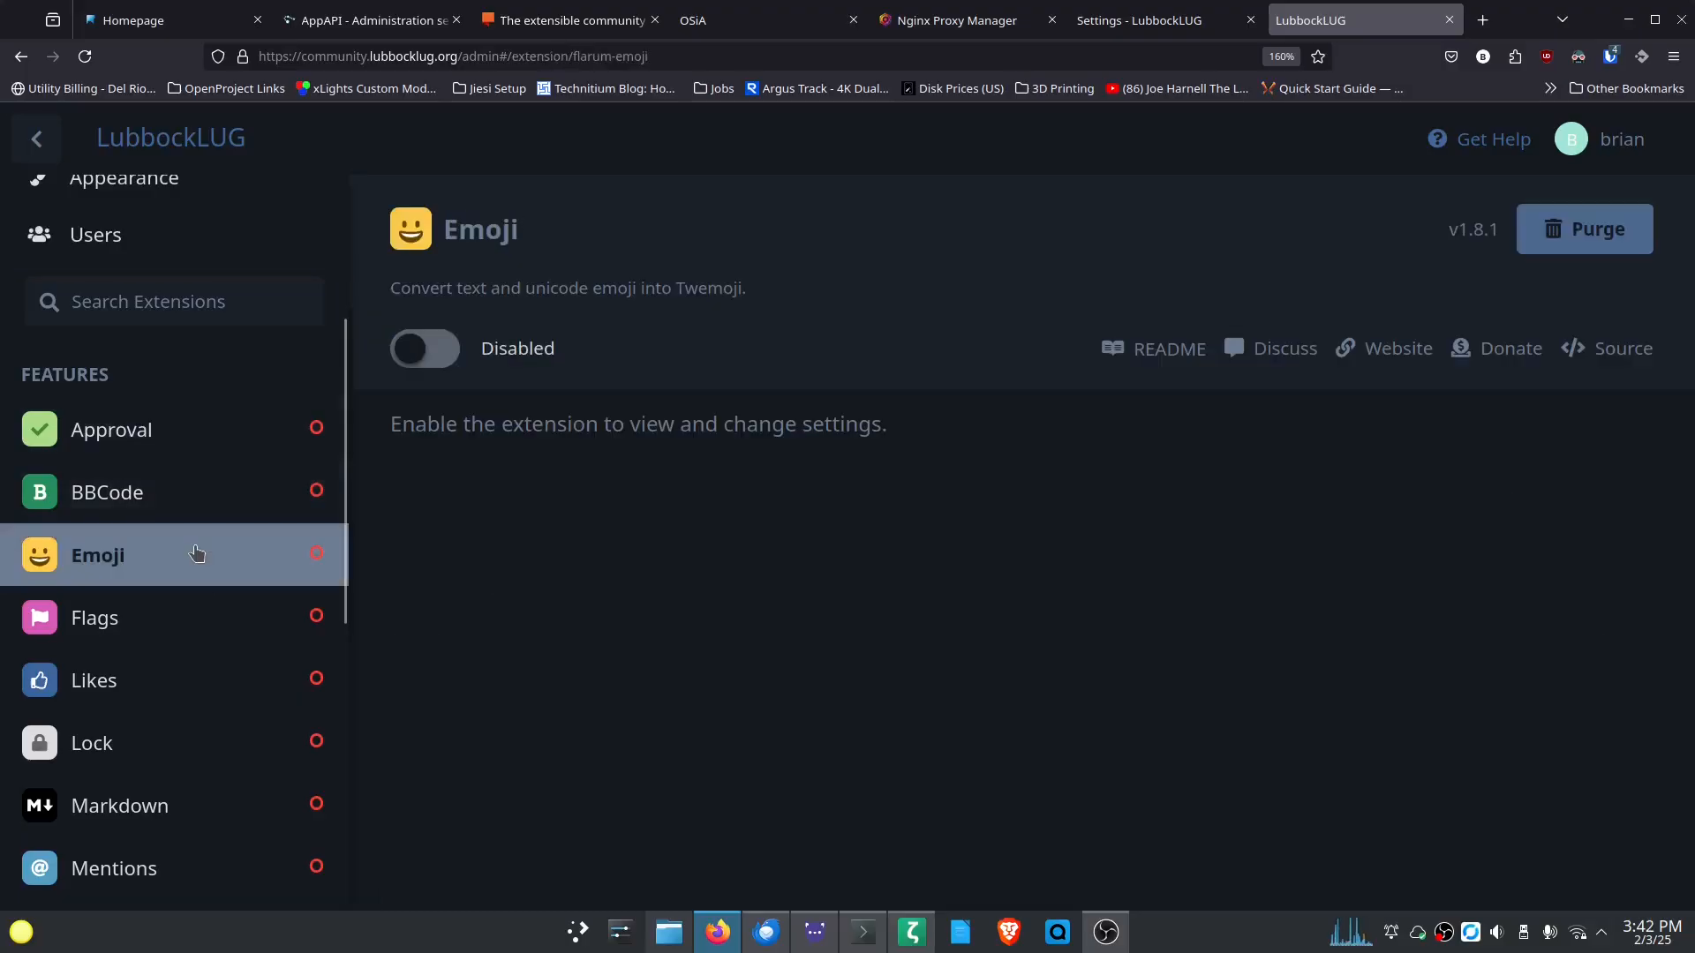
{"action": "left_click", "coordinate": [432, 362]}
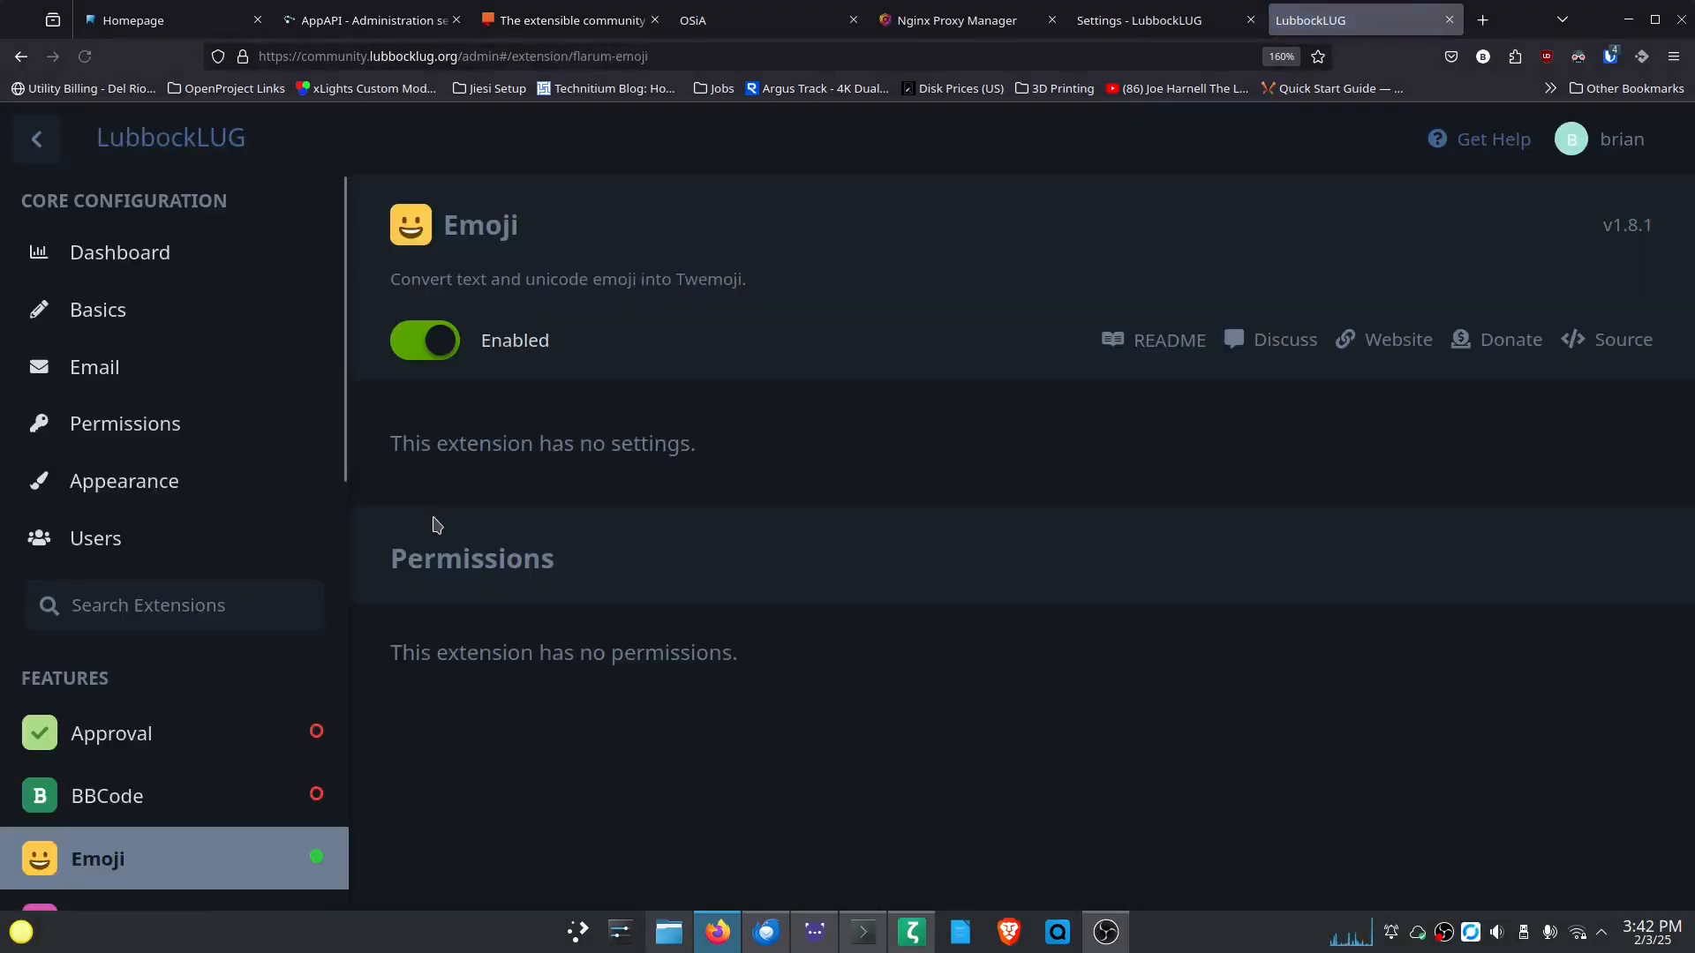
{"action": "scroll", "coordinate": [210, 662], "scroll_direction": "down", "scroll_amount": 7}
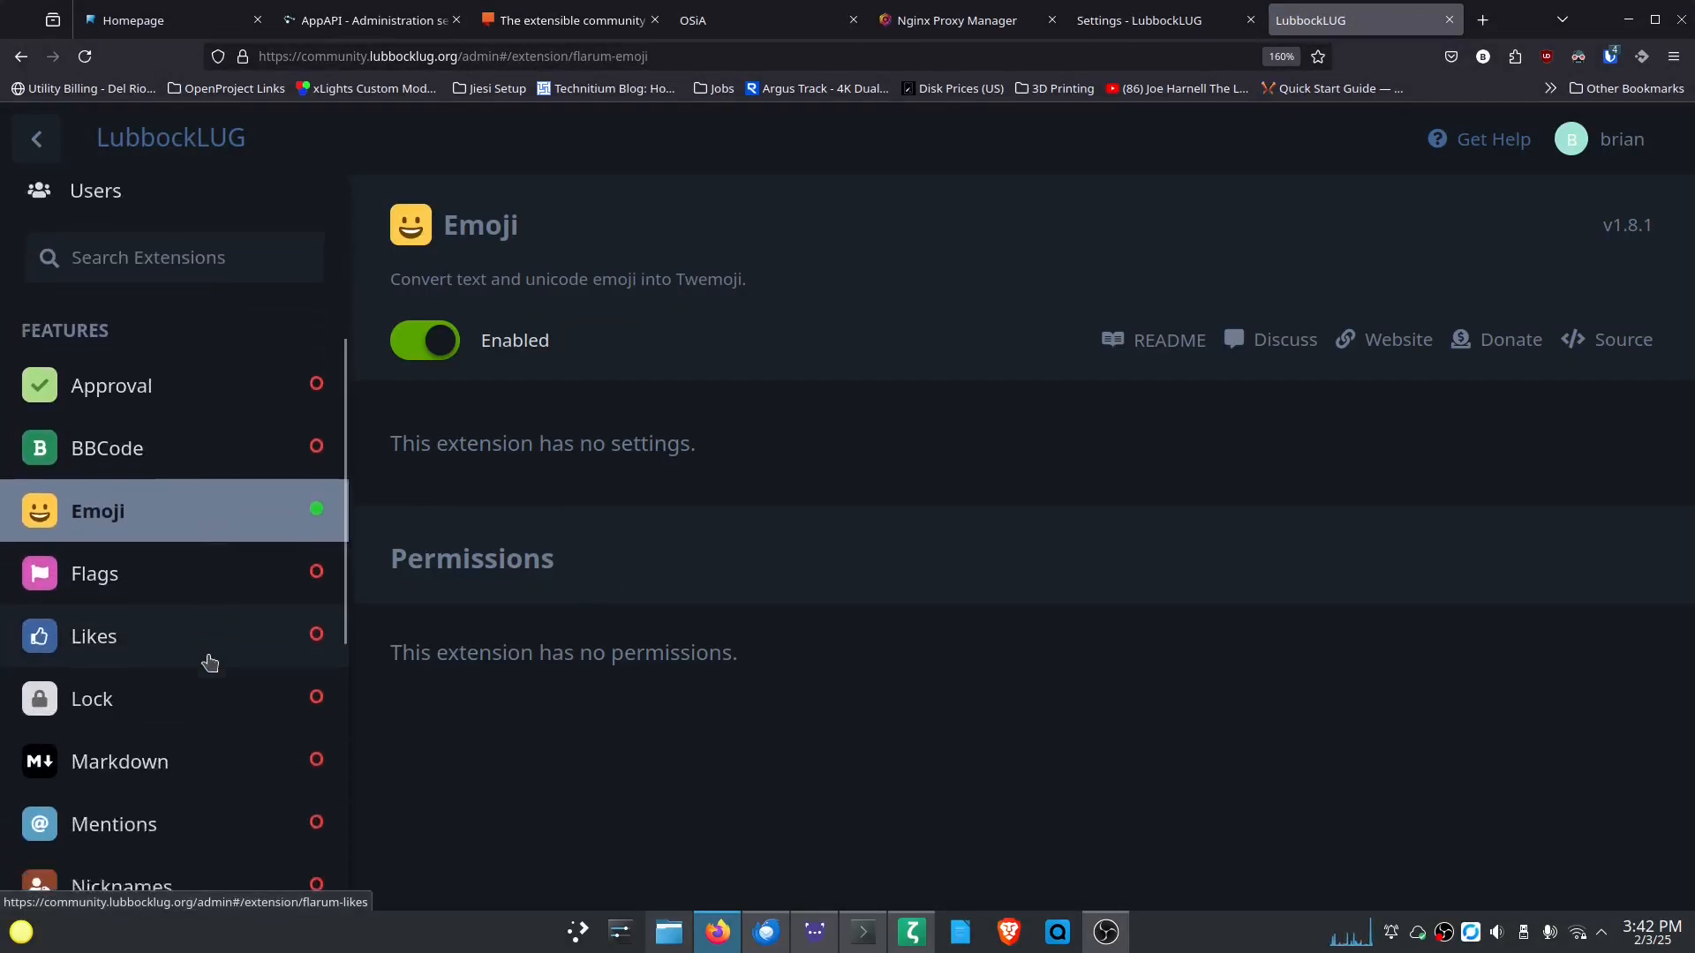
{"action": "left_click", "coordinate": [176, 305]}
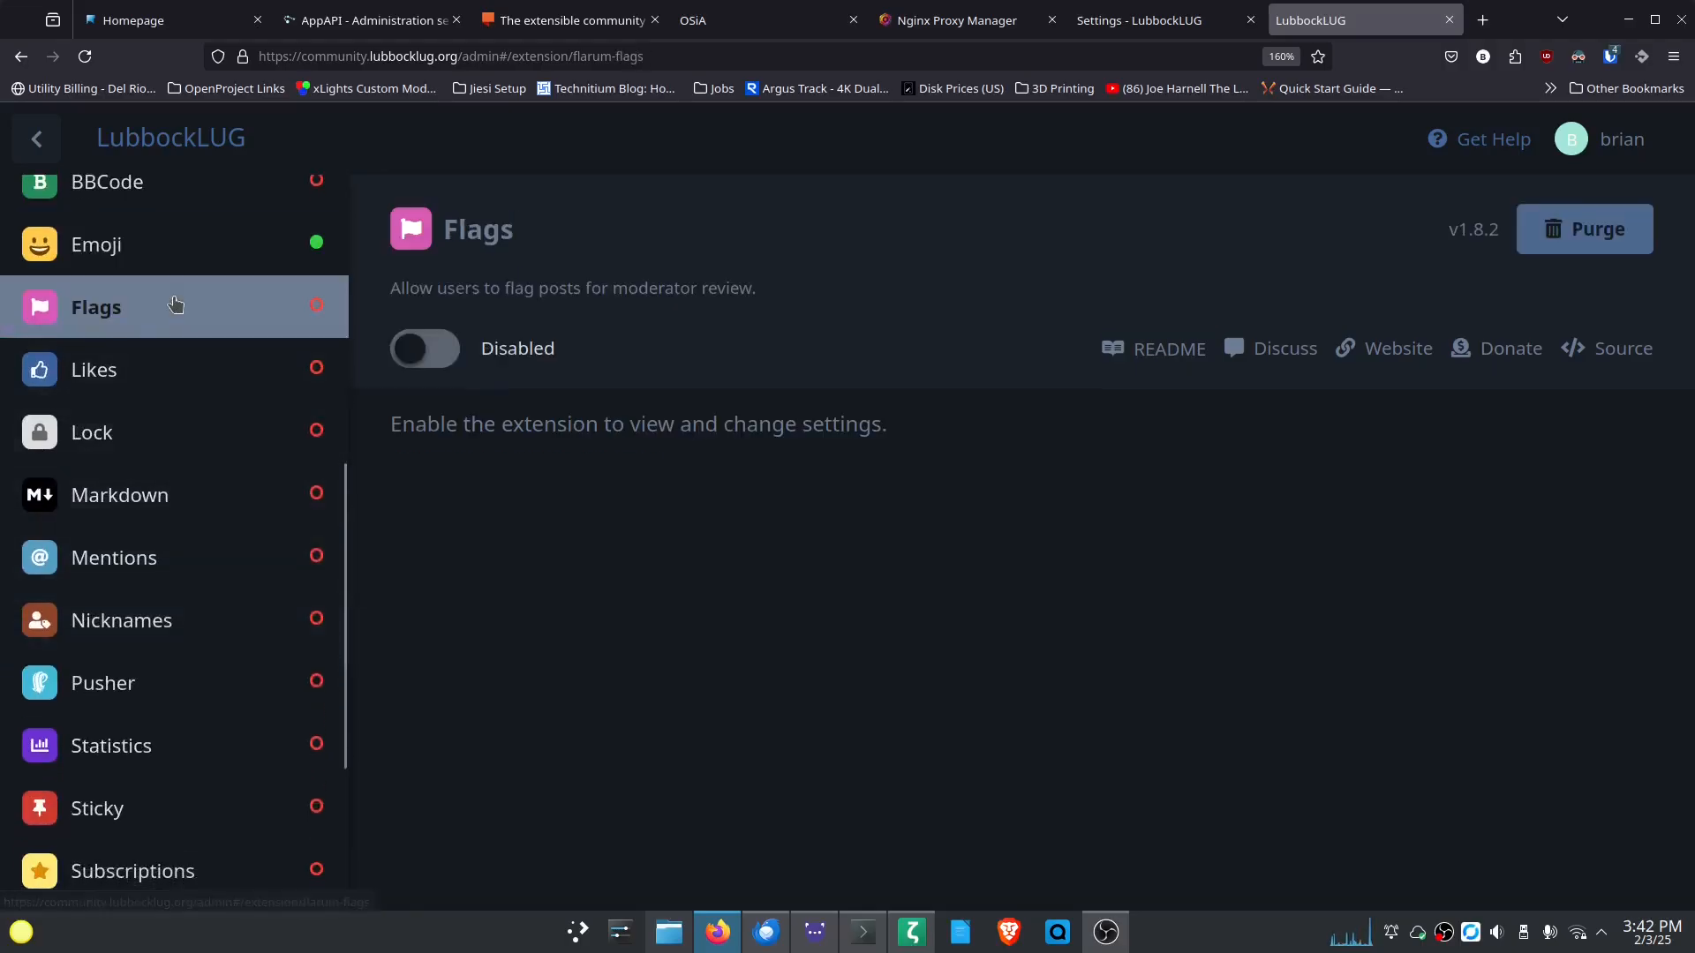
{"action": "left_click", "coordinate": [431, 367]}
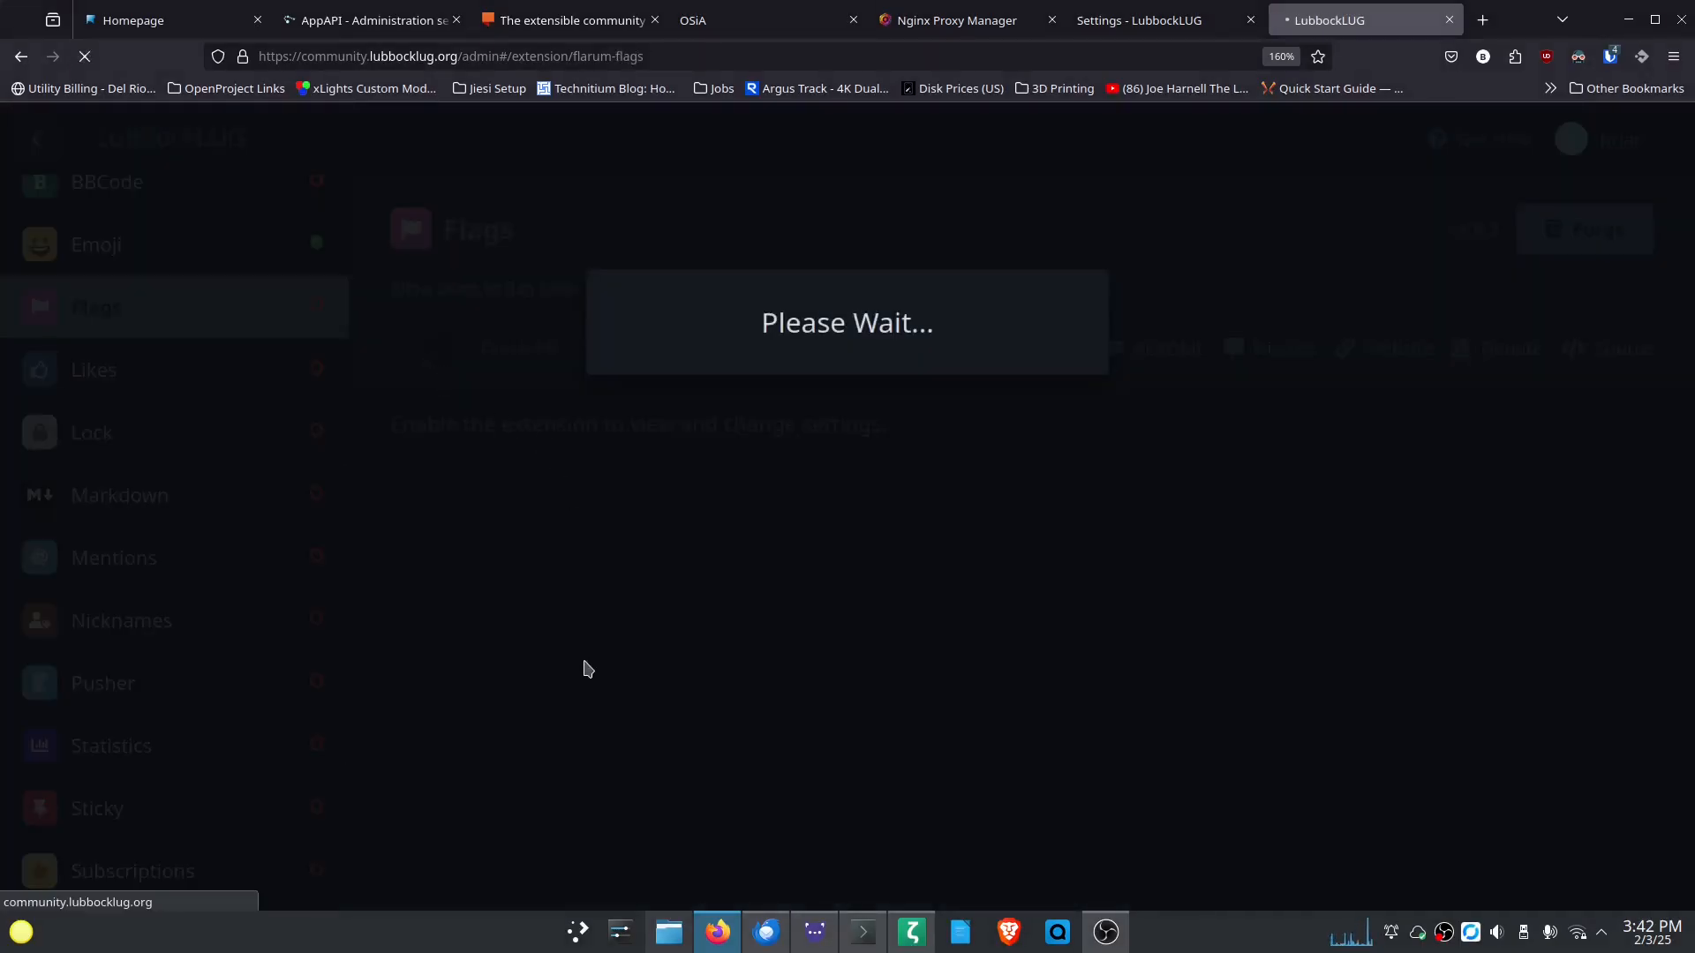
{"action": "scroll", "coordinate": [632, 640], "scroll_direction": "down", "scroll_amount": 4}
{"action": "scroll", "coordinate": [632, 640], "scroll_direction": "up", "scroll_amount": 4}
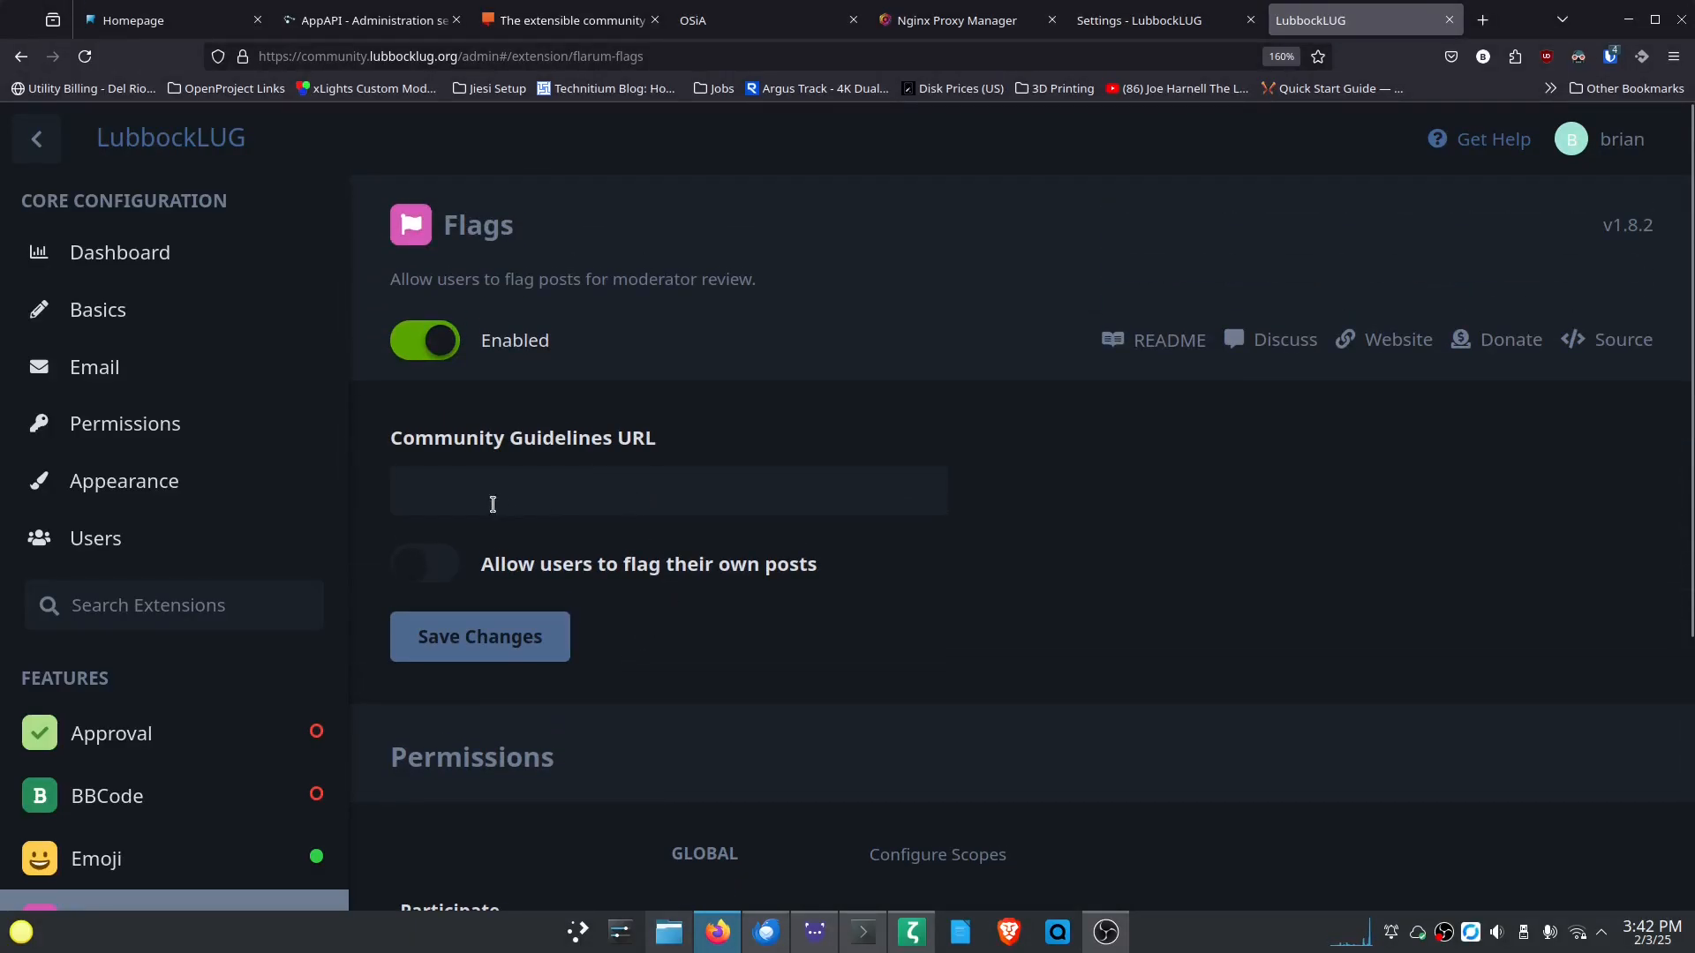
{"action": "scroll", "coordinate": [649, 637], "scroll_direction": "down", "scroll_amount": 4}
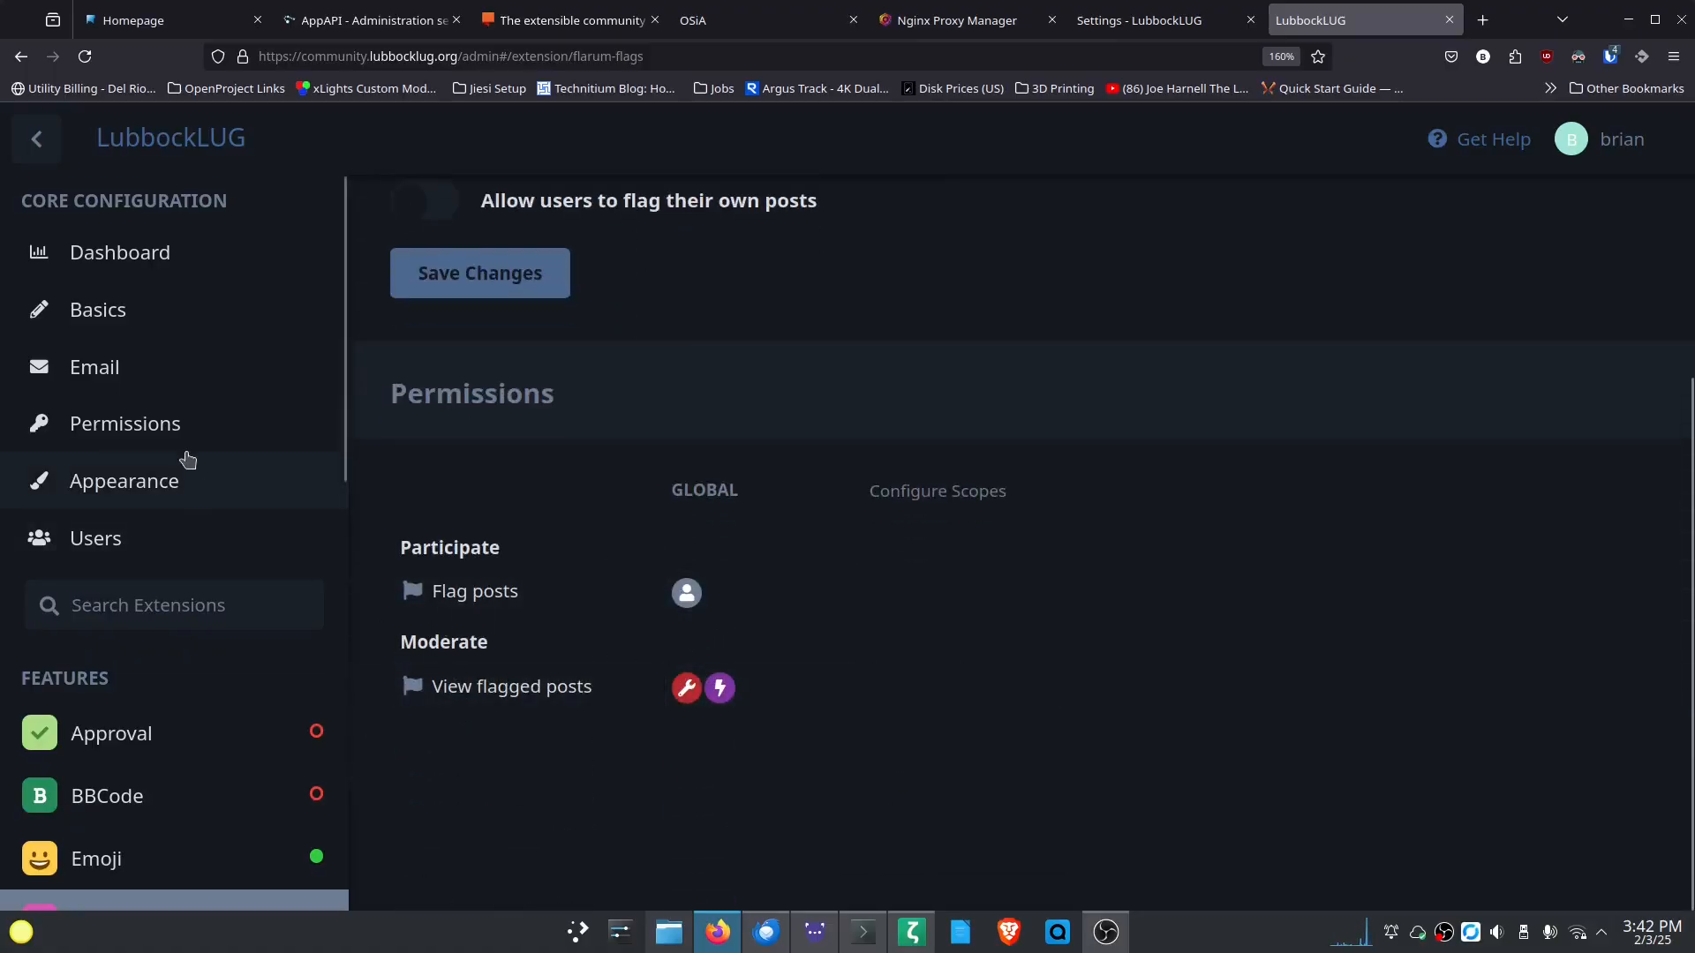
{"action": "scroll", "coordinate": [205, 642], "scroll_direction": "down", "scroll_amount": 5}
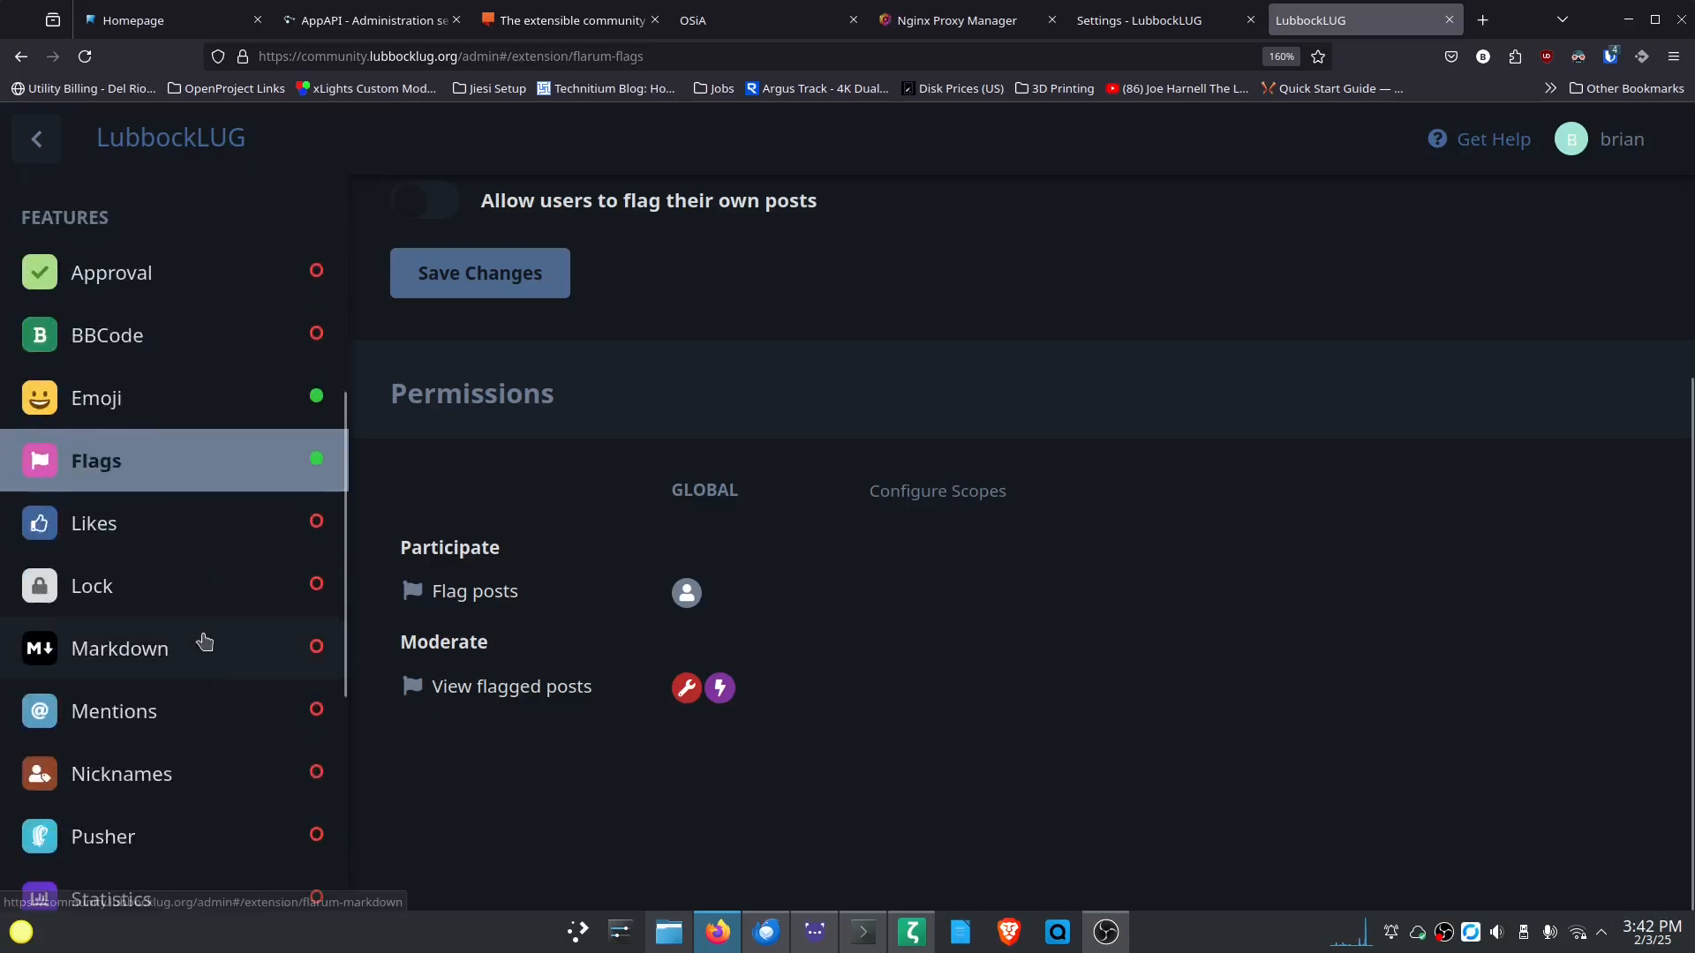
Enable the Likes, Markdown and Mentions extensions, leaving Lock disabled.
{"action": "left_click", "coordinate": [195, 521]}
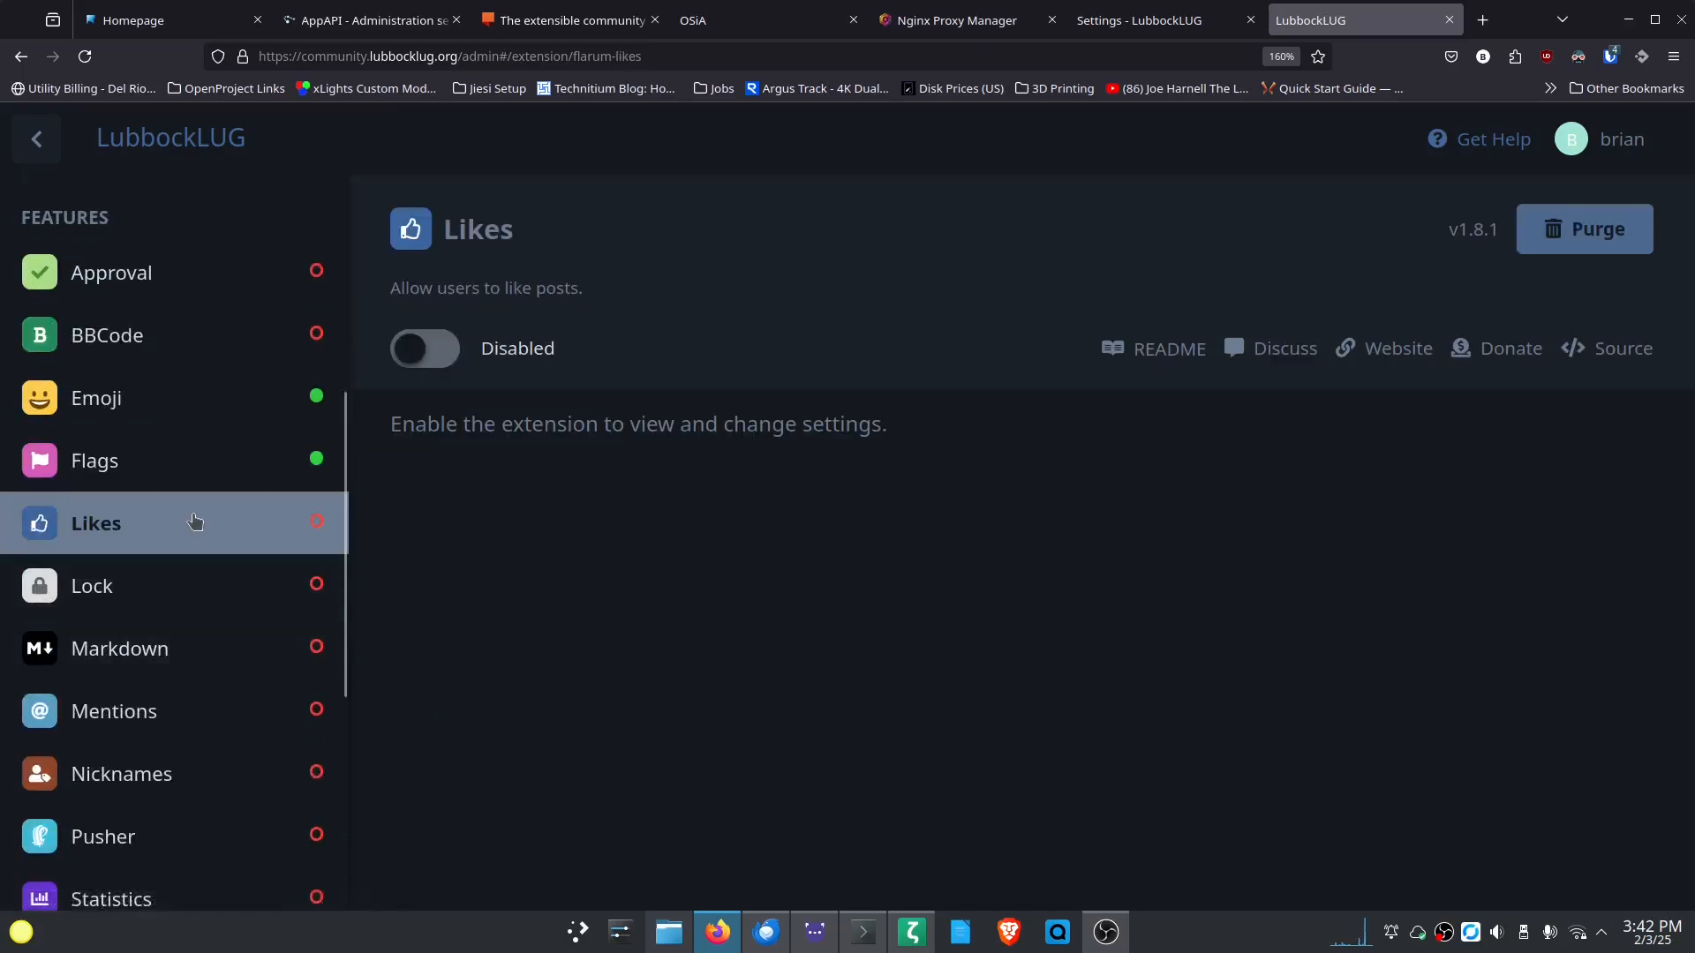
{"action": "left_click", "coordinate": [432, 356]}
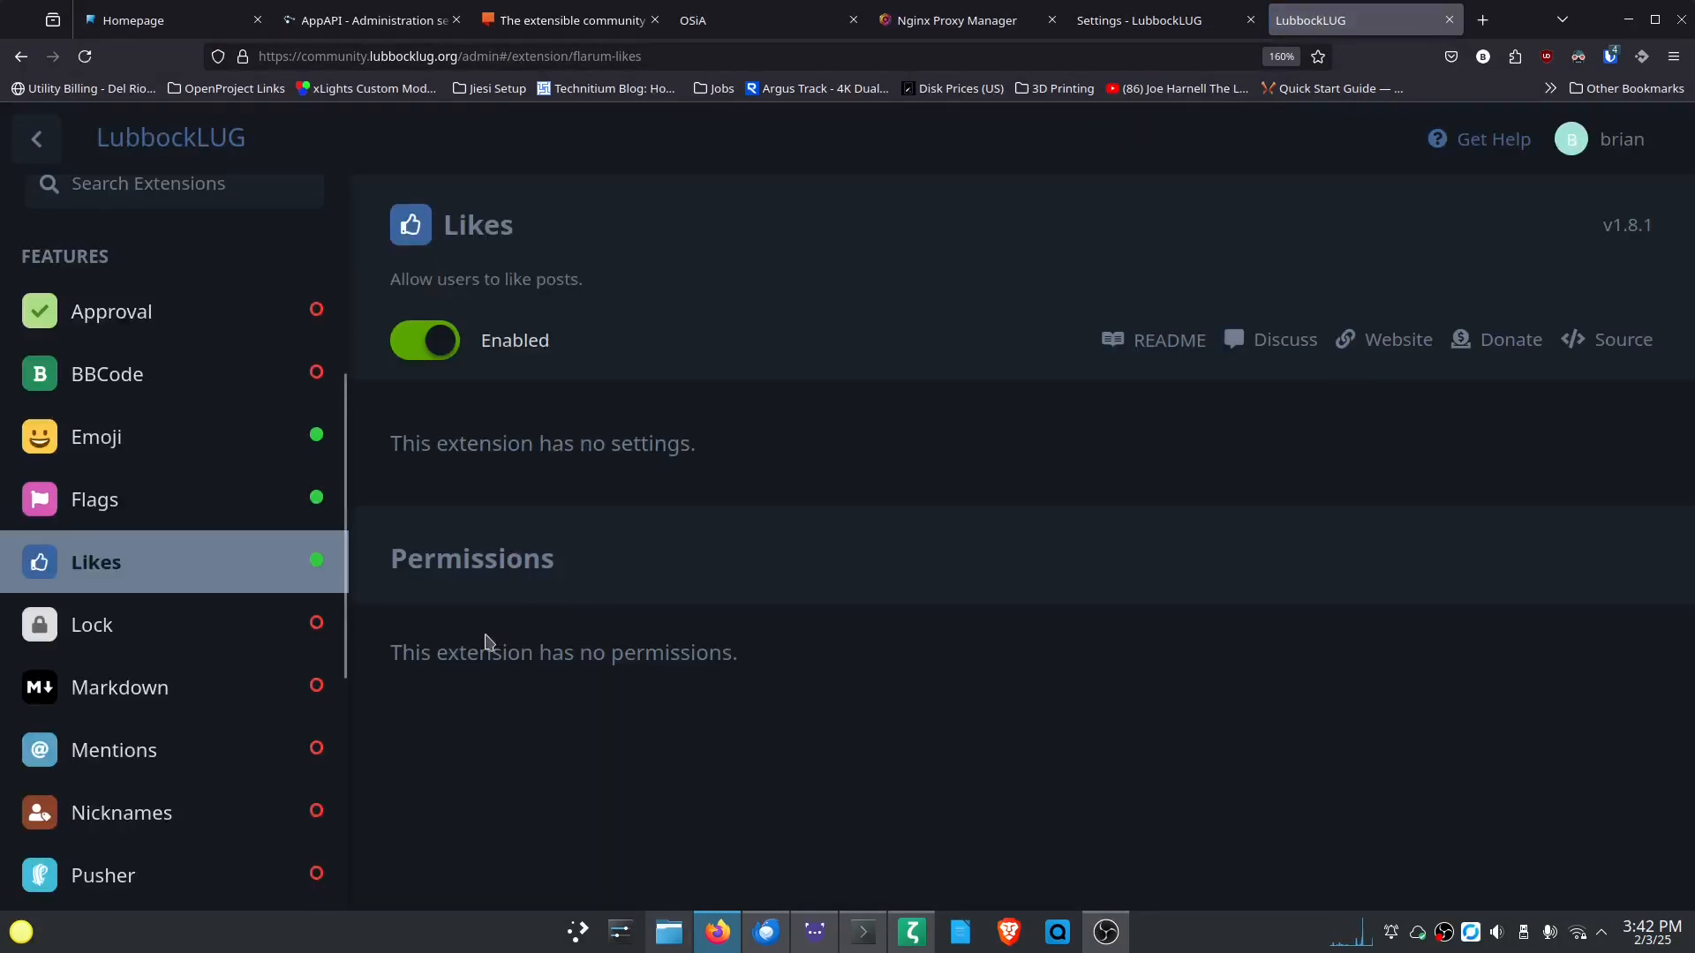
{"action": "left_click", "coordinate": [235, 622]}
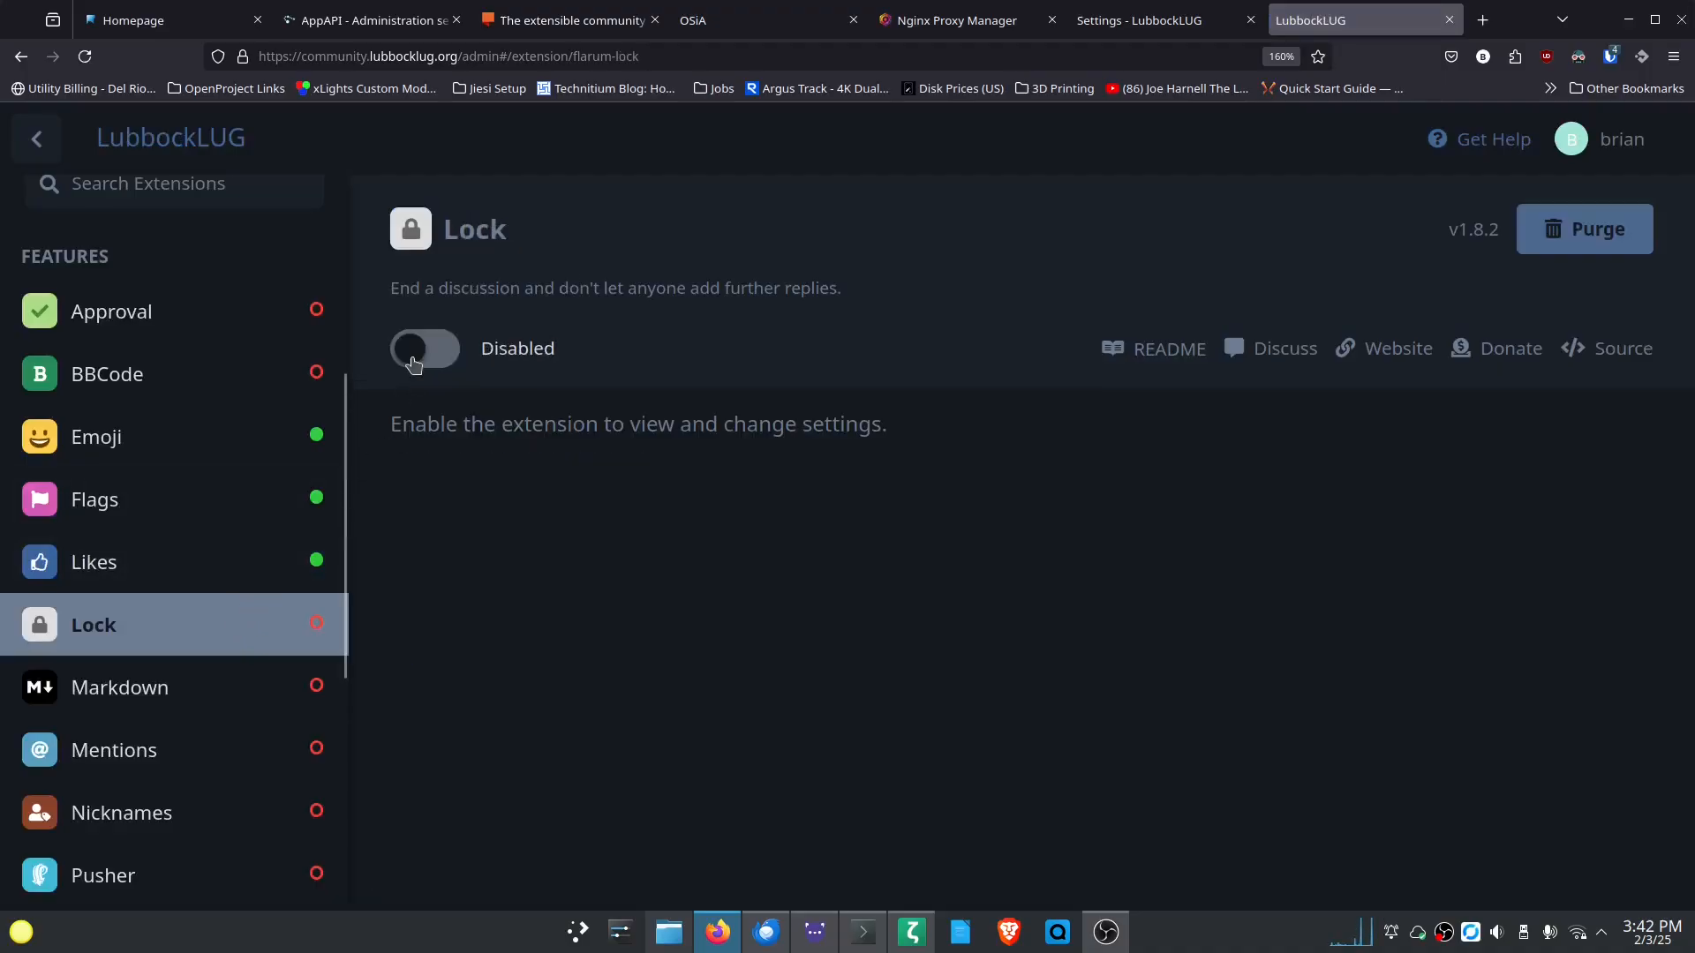
{"action": "left_click", "coordinate": [221, 699]}
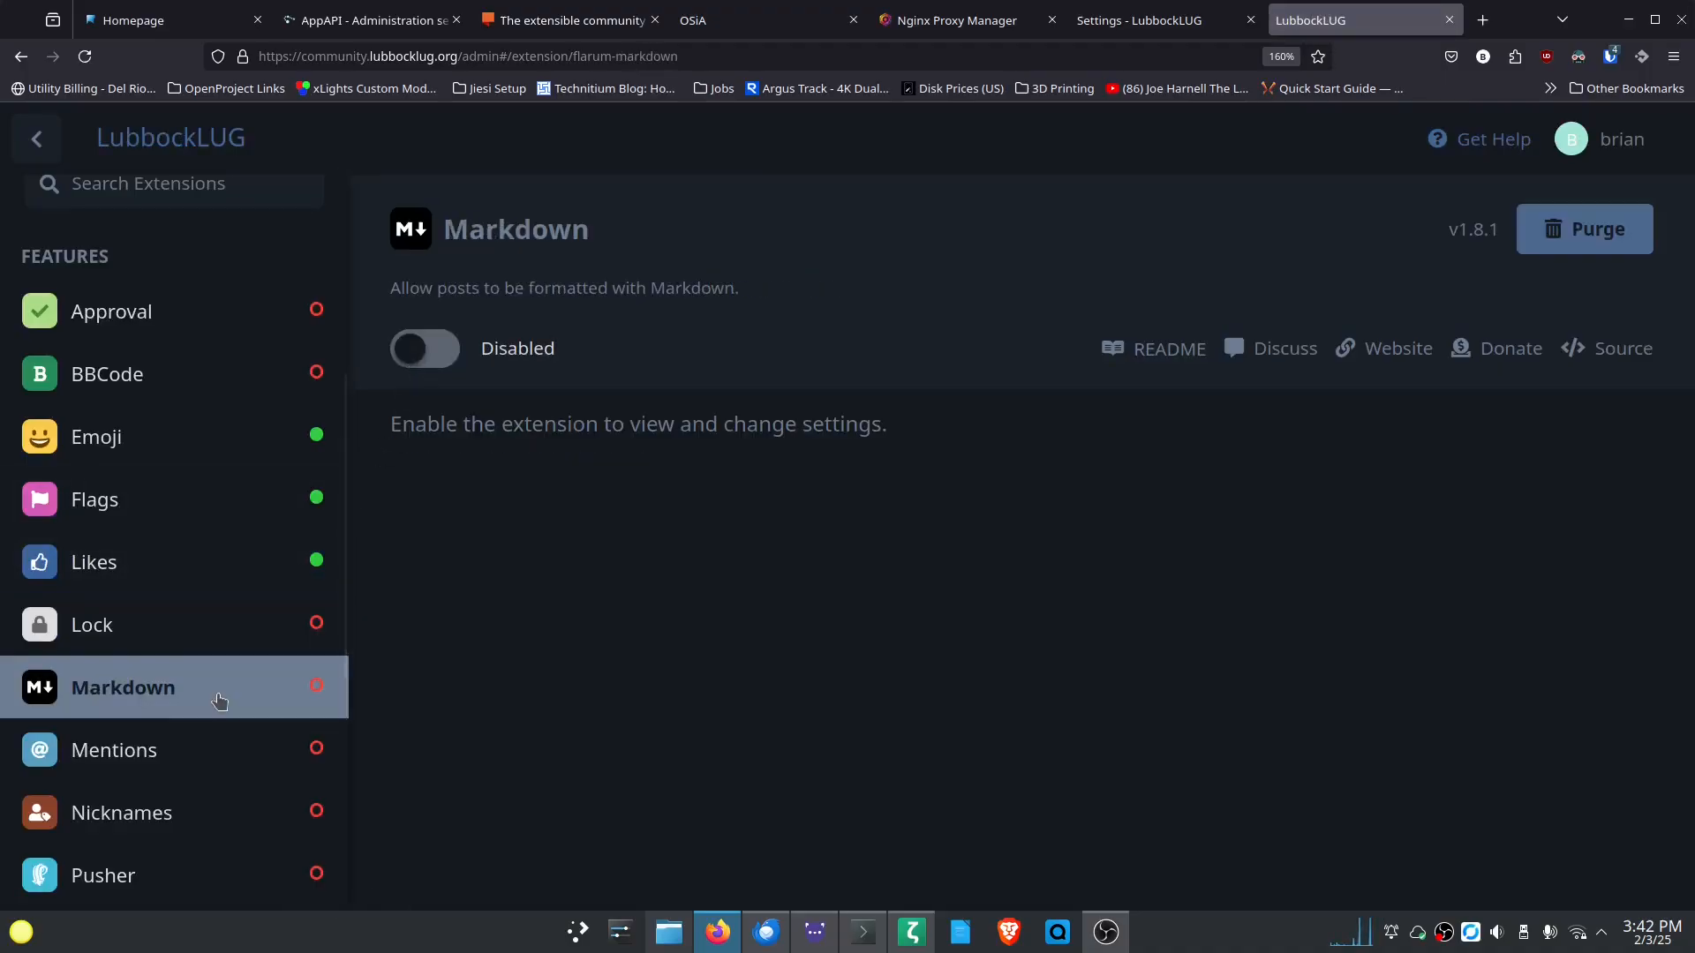
{"action": "left_click", "coordinate": [417, 357]}
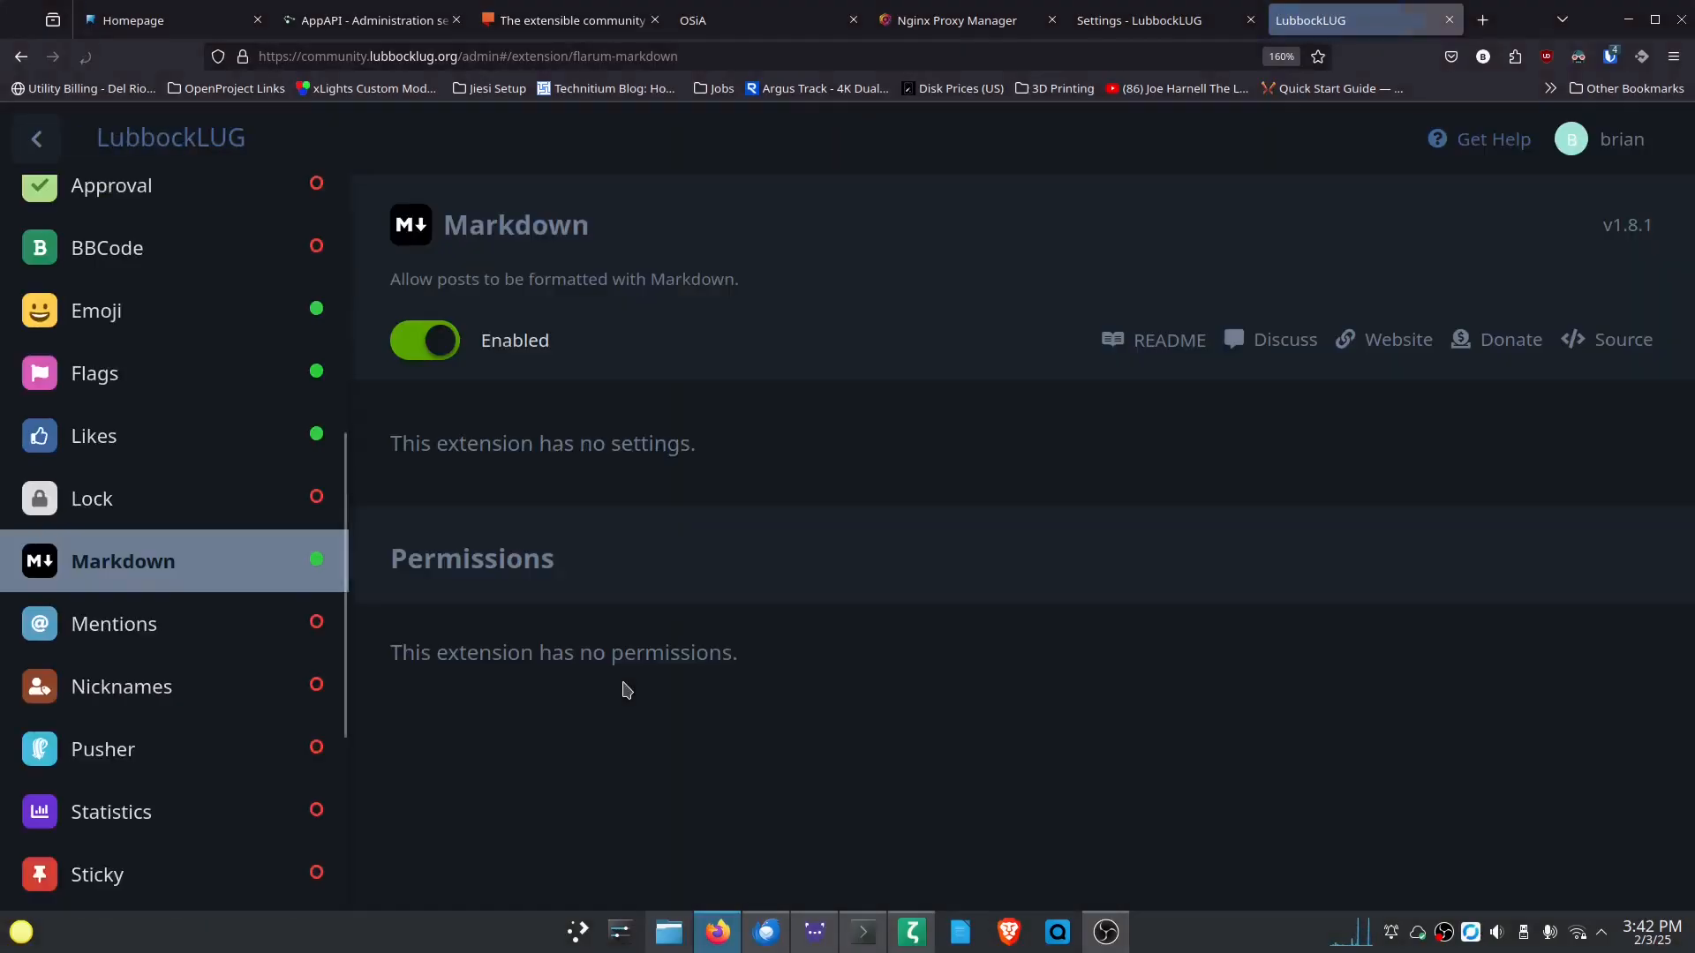
{"action": "left_click", "coordinate": [205, 636]}
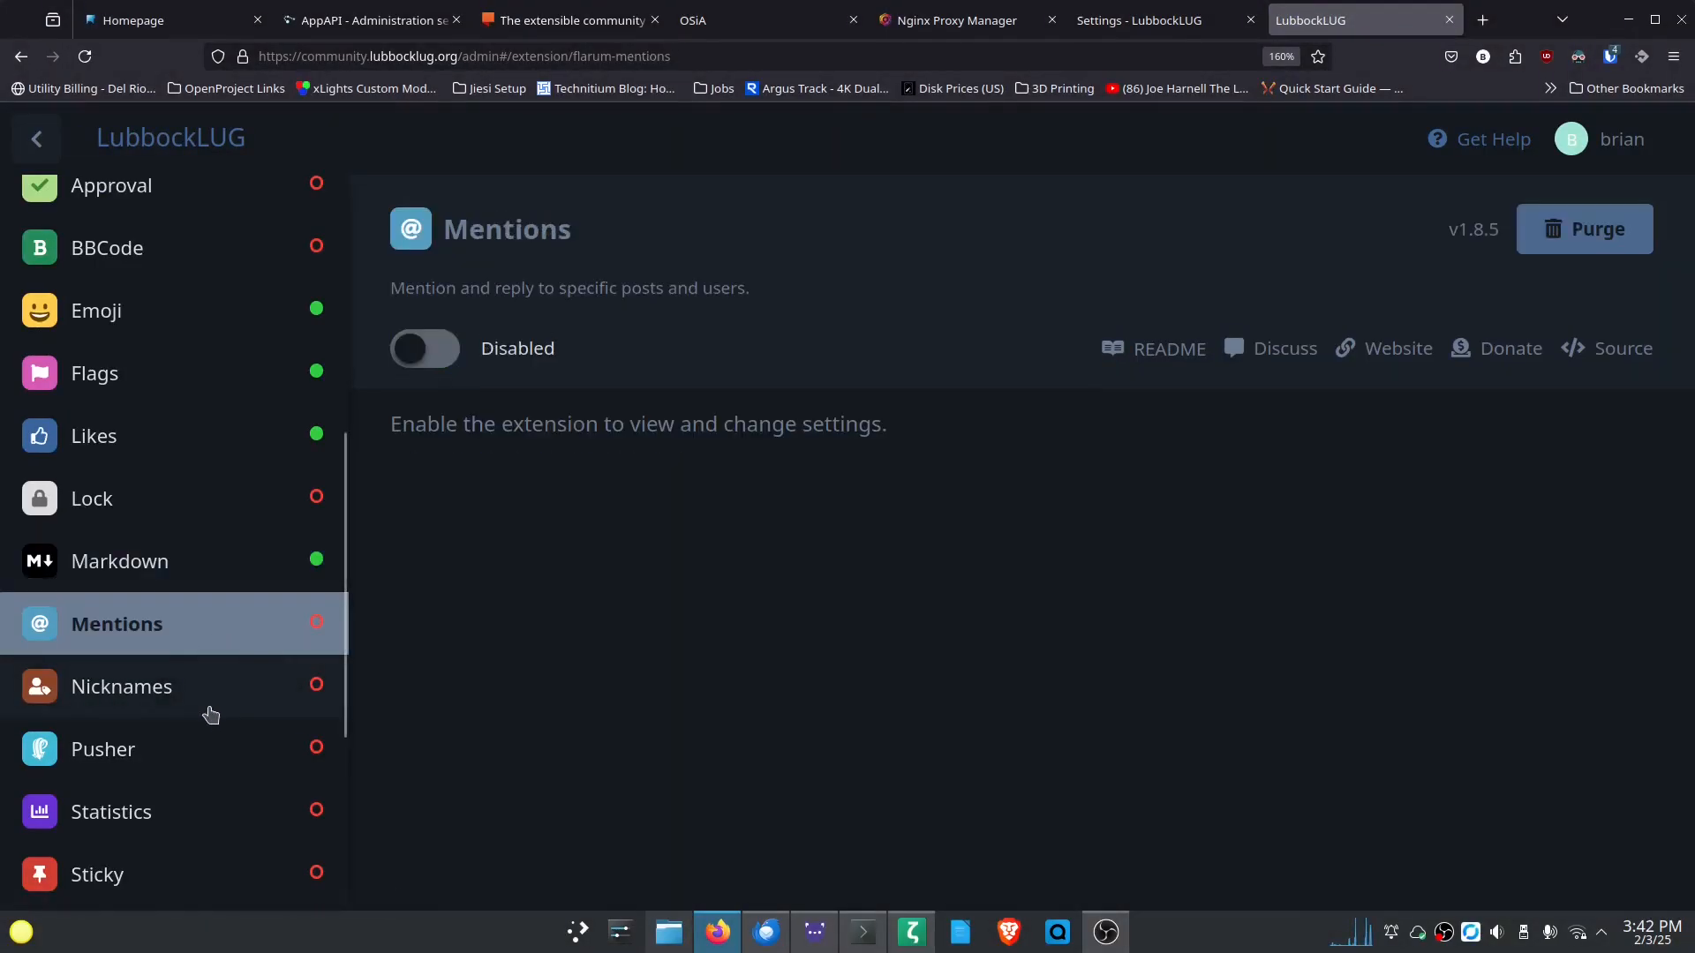
{"action": "left_click", "coordinate": [422, 353]}
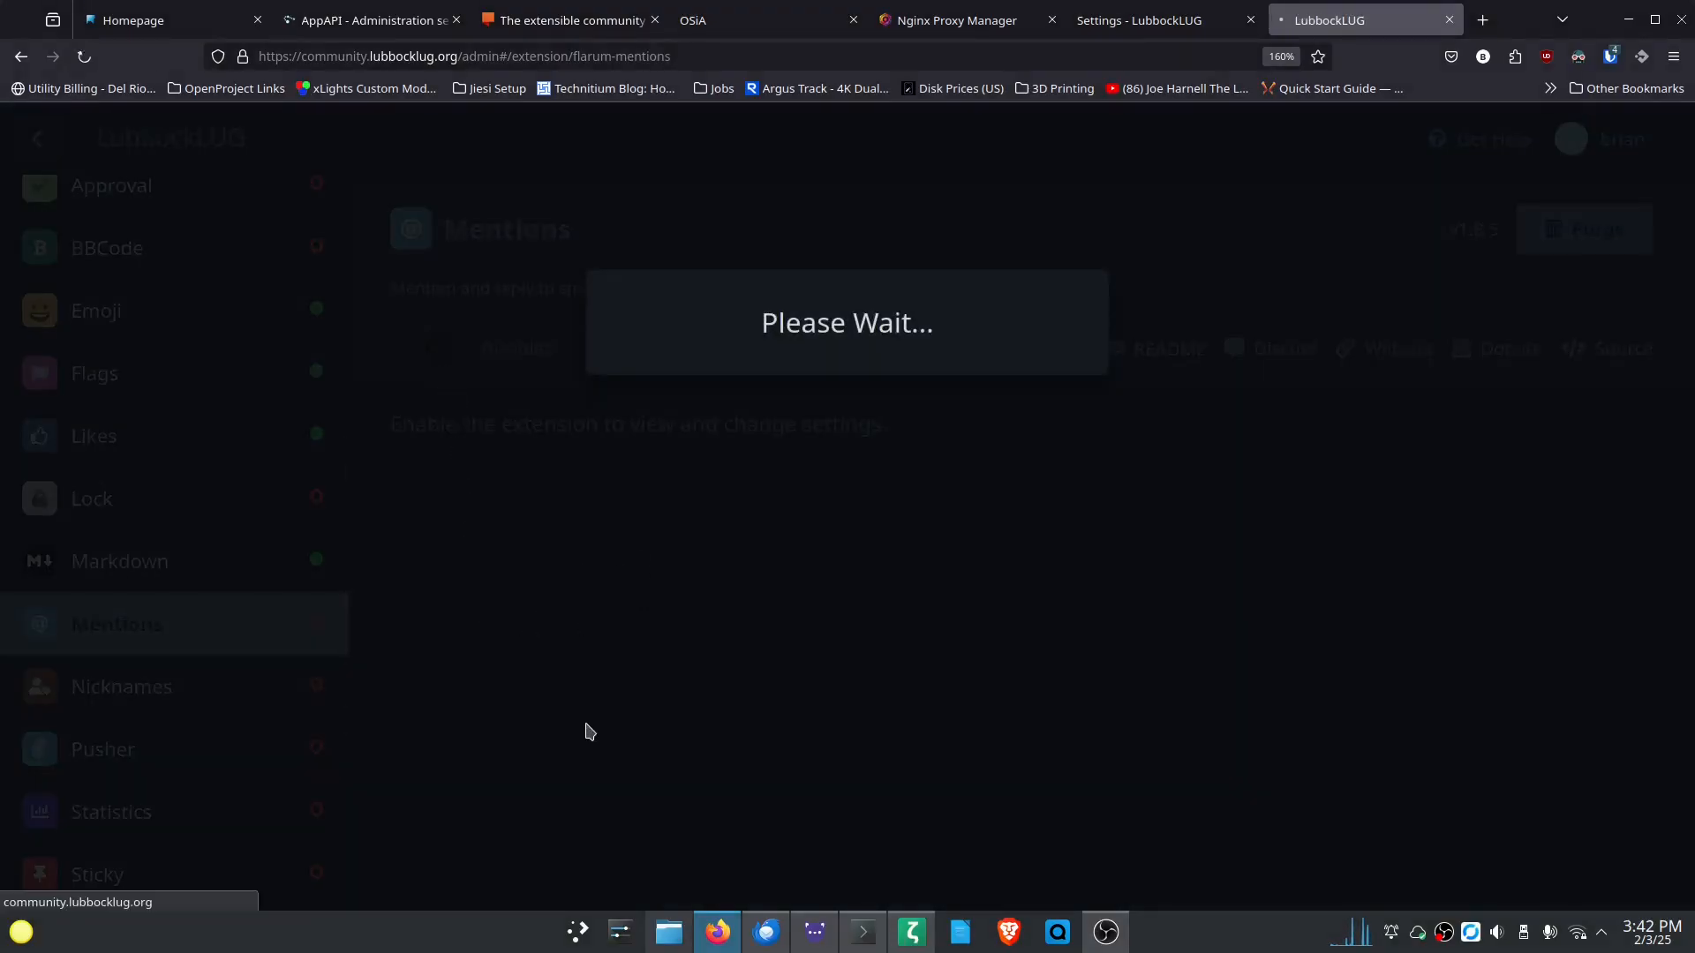
{"action": "scroll", "coordinate": [210, 702], "scroll_direction": "down", "scroll_amount": 4}
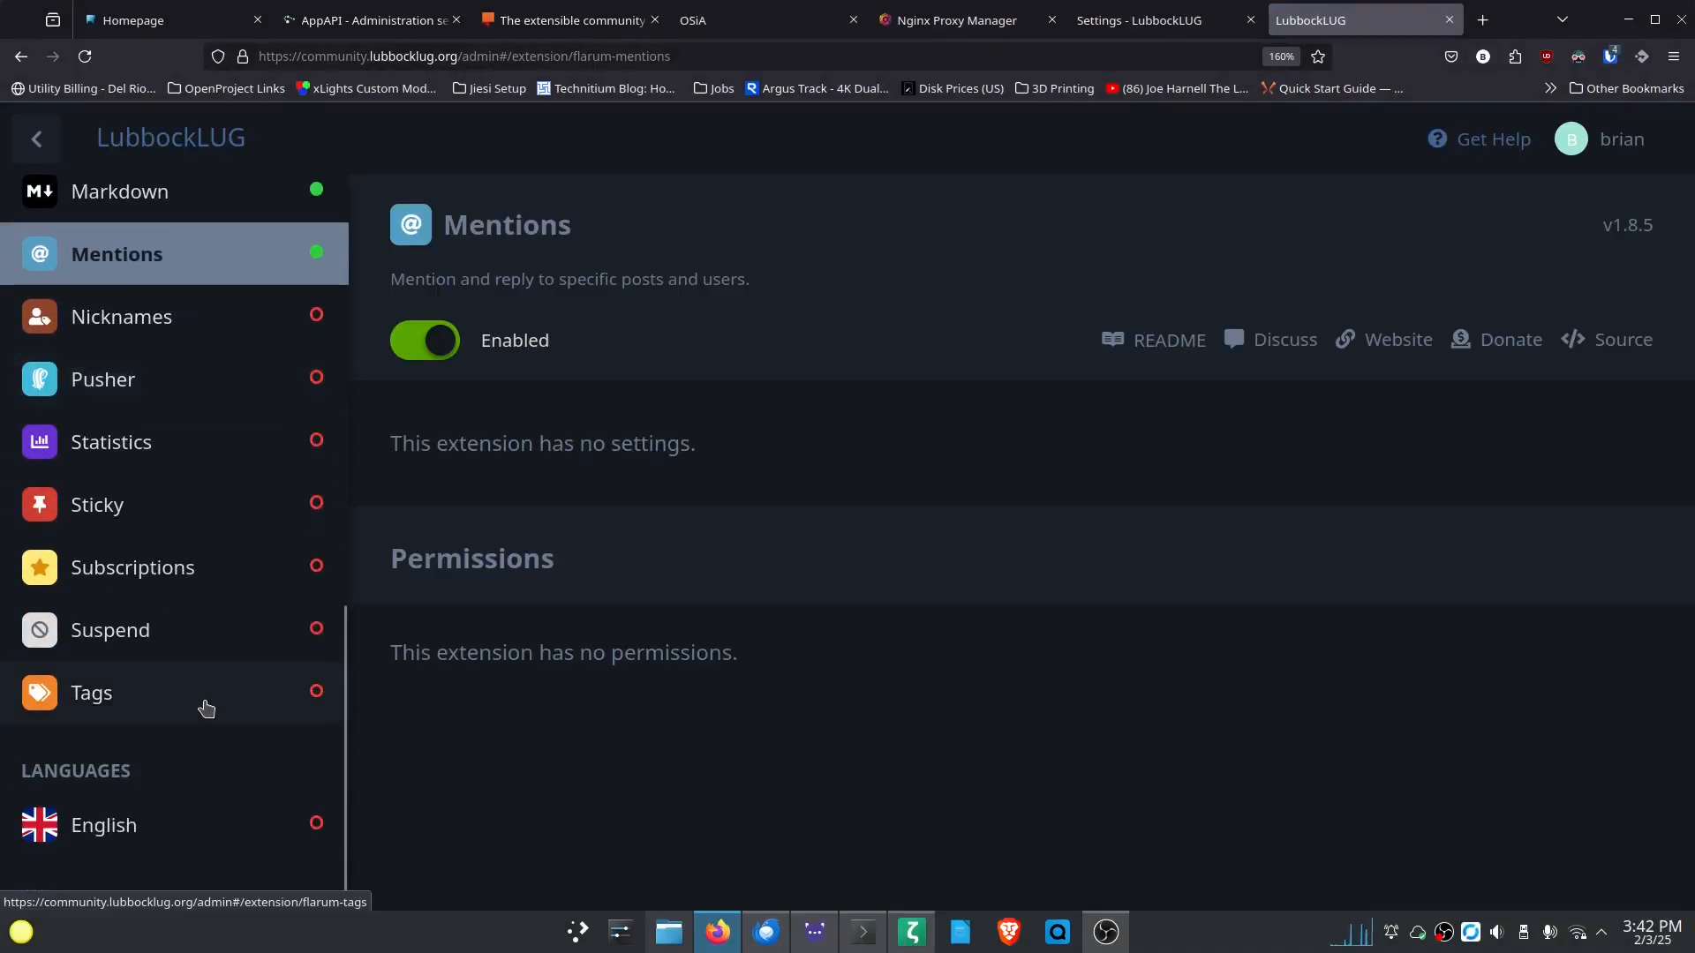